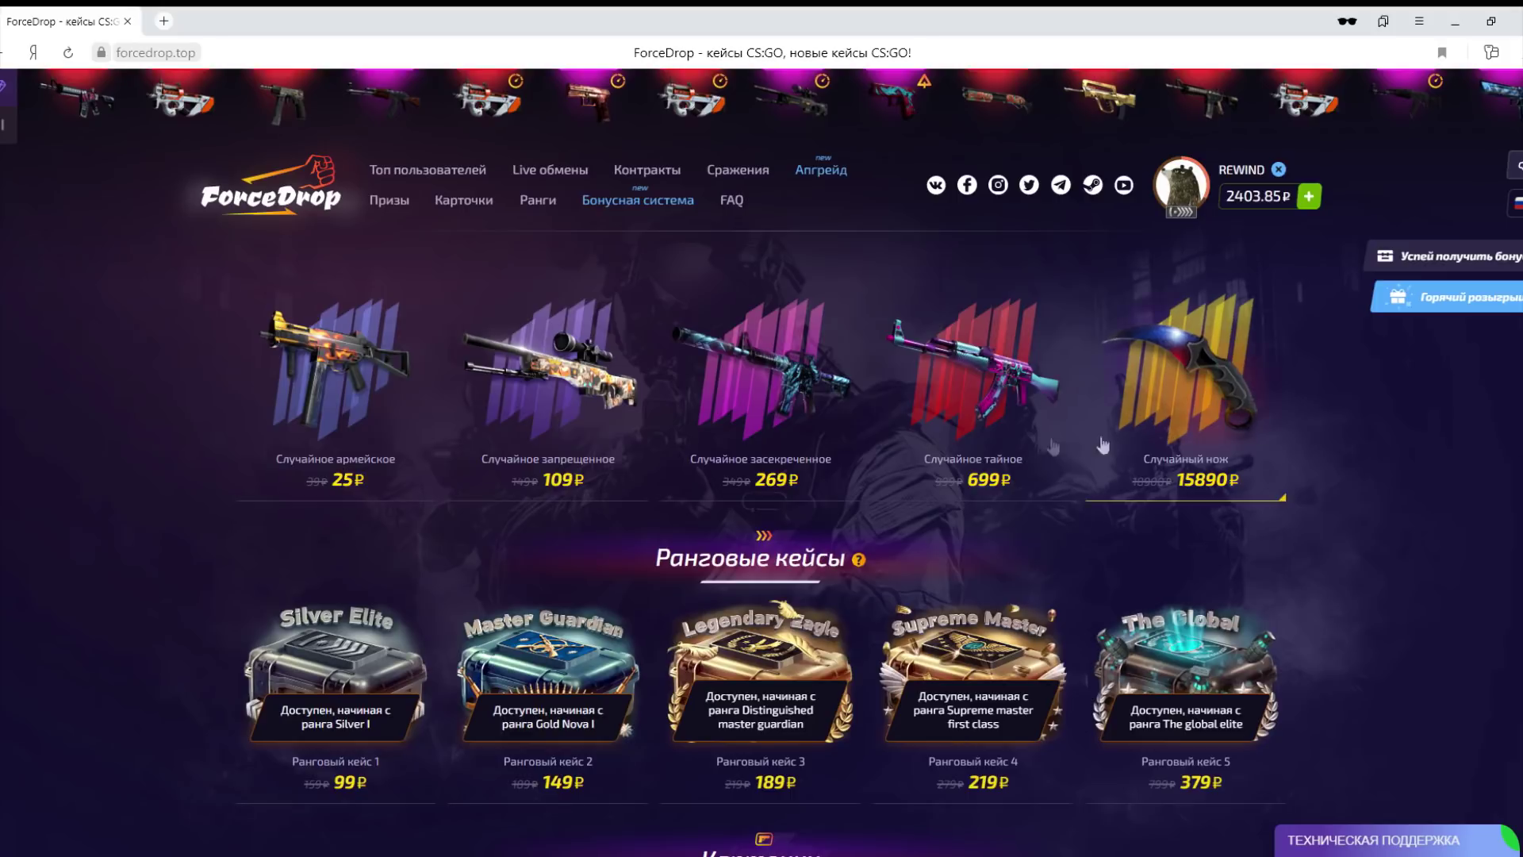
Open the Случайное засекреченное case for 269₽ and upgrade the won SCAR-20 to MP7 Bloodsport.
{"action": "left_click", "coordinate": [737, 396]}
{"action": "left_click", "coordinate": [720, 658]}
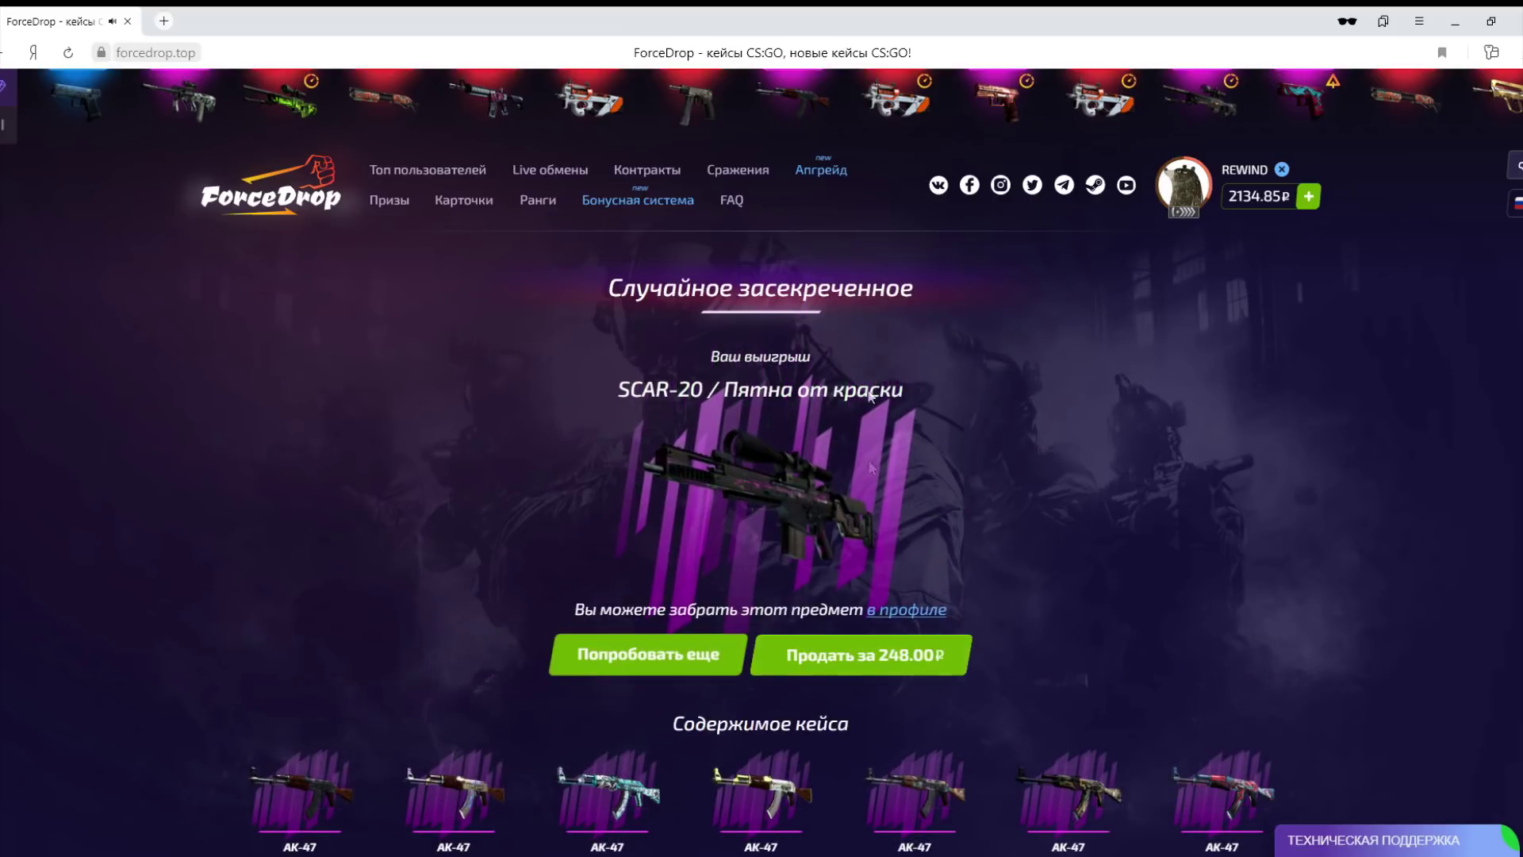
{"action": "left_click", "coordinate": [837, 177]}
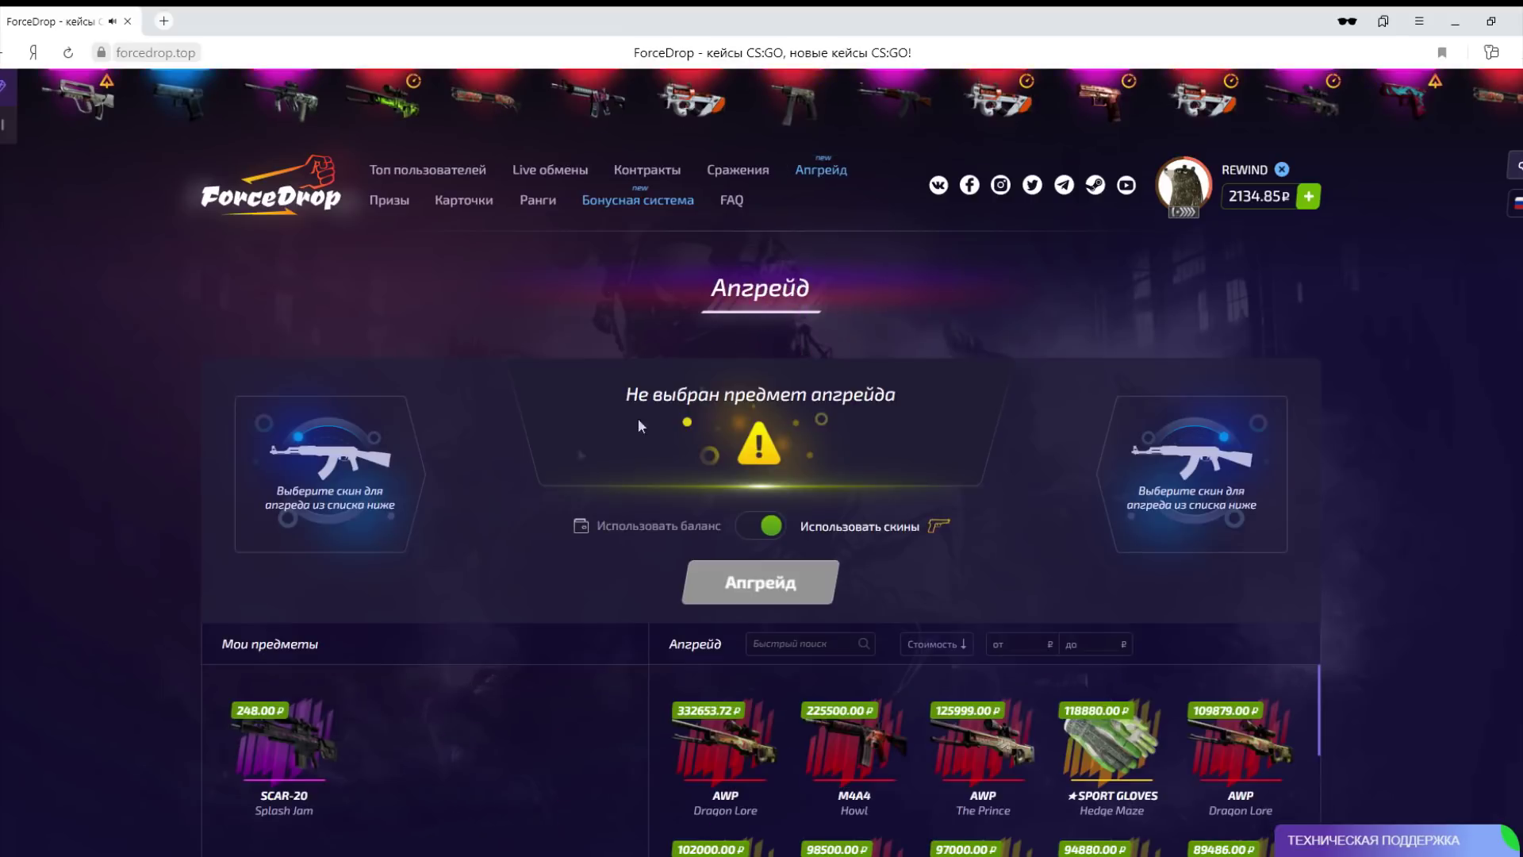
{"action": "left_click", "coordinate": [262, 757]}
{"action": "left_click", "coordinate": [936, 643]}
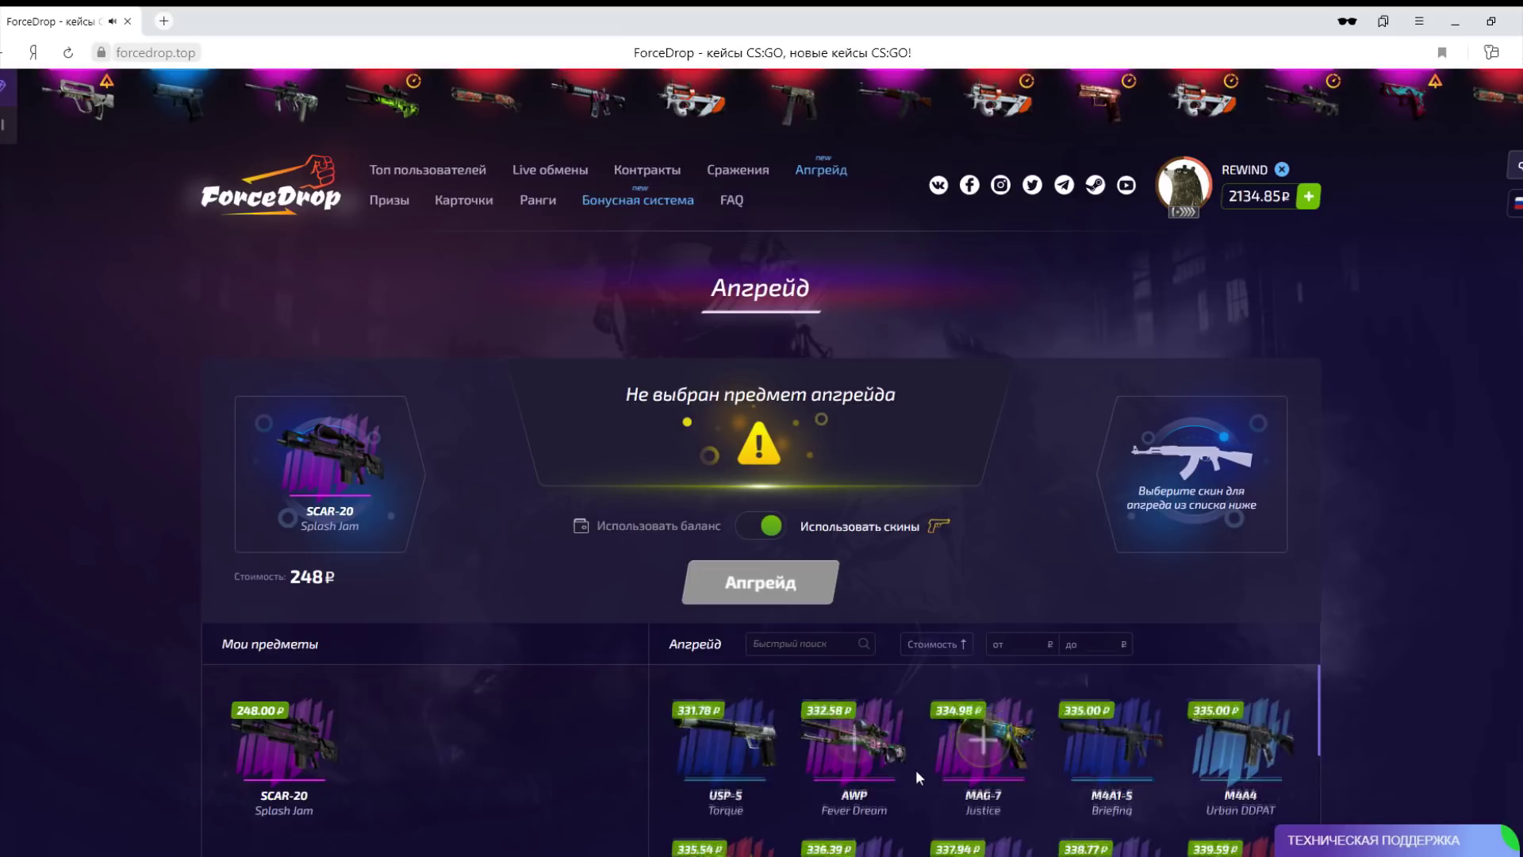
{"action": "scroll", "coordinate": [889, 753], "scroll_direction": "down", "scroll_amount": 2}
{"action": "left_click", "coordinate": [746, 710]}
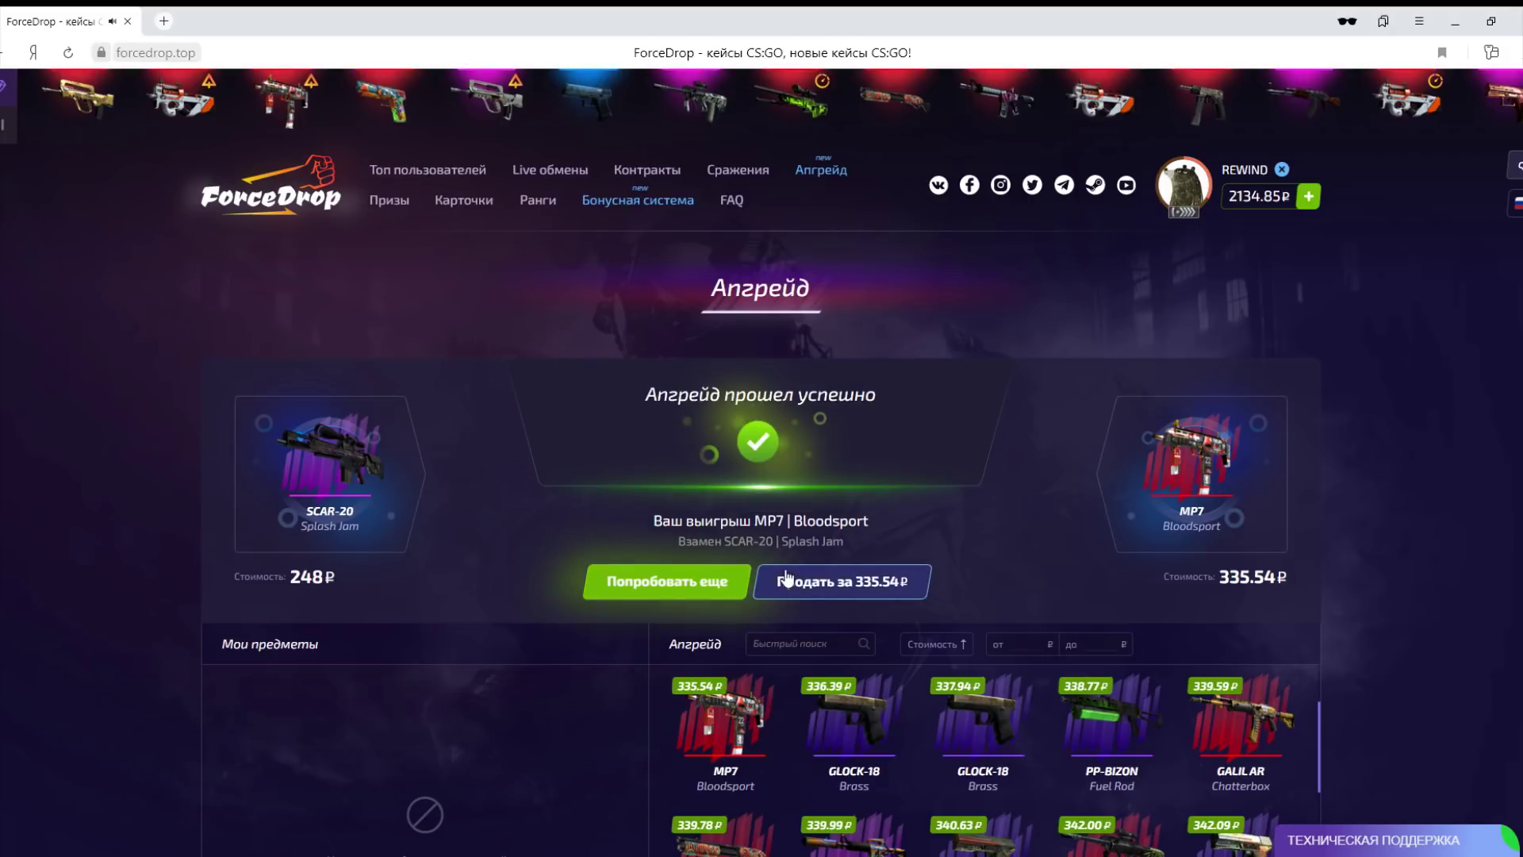
Upgrade the MP7 Bloodsport to P90 Asiimov, then start a balance top-up with a promo code.
{"action": "left_click", "coordinate": [720, 585]}
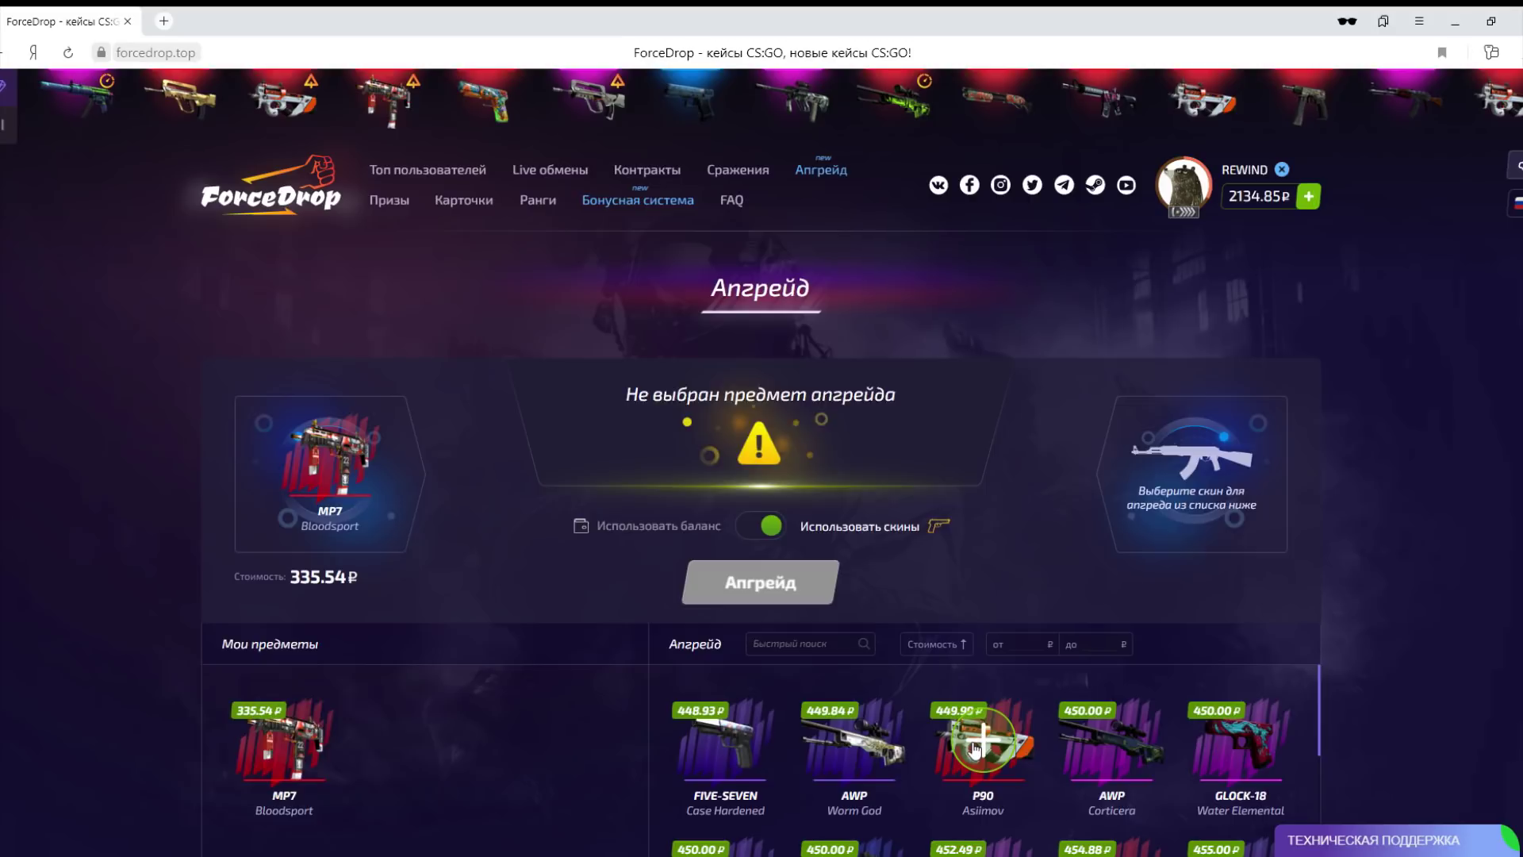
{"action": "left_click", "coordinate": [975, 748]}
{"action": "left_click", "coordinate": [771, 601]}
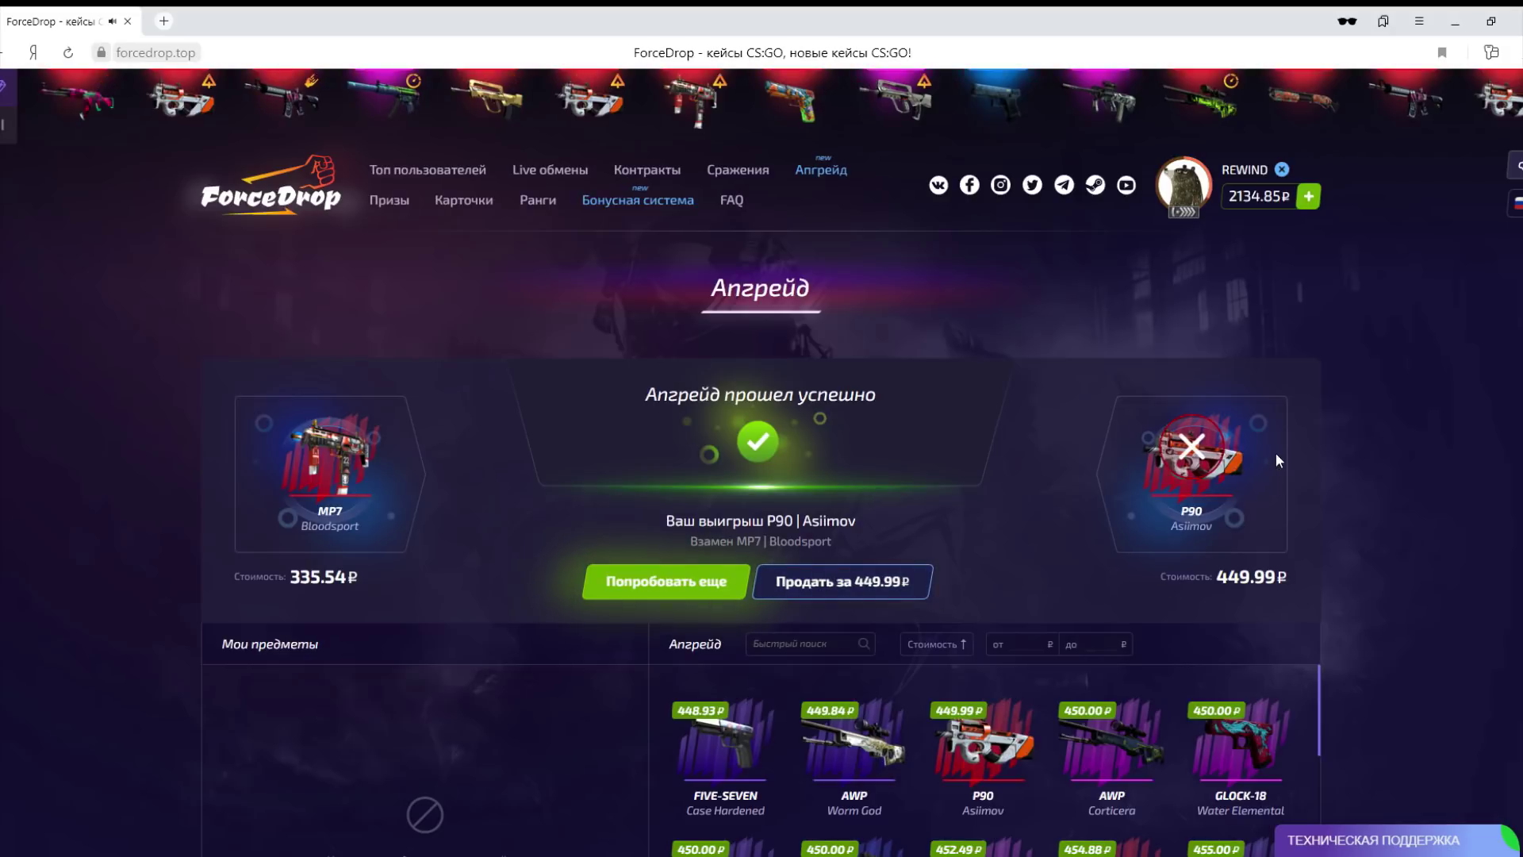
{"action": "left_click", "coordinate": [1303, 200]}
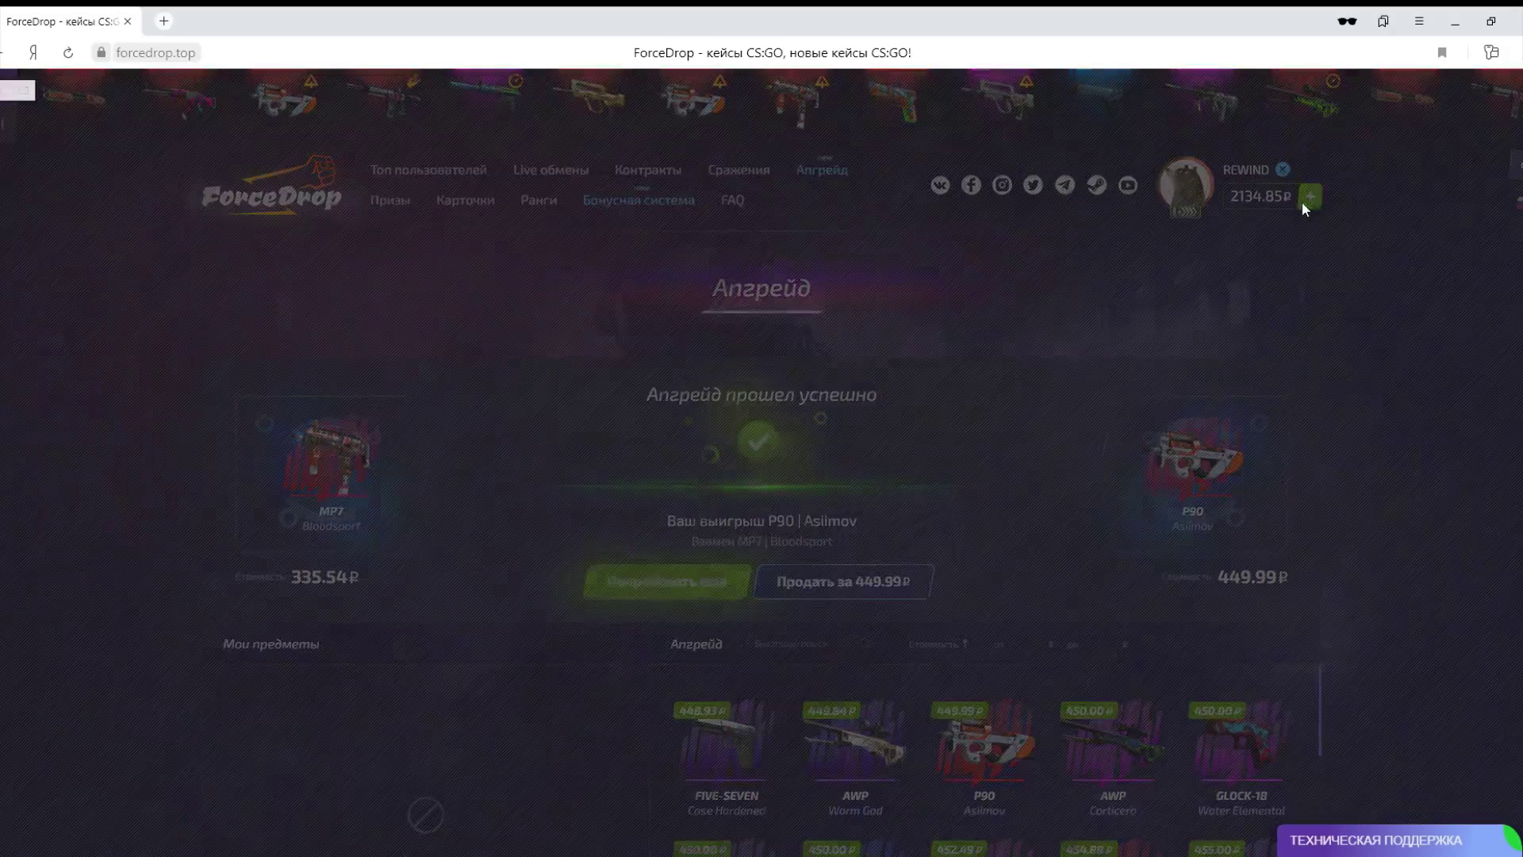
{"action": "left_click", "coordinate": [737, 469]}
Type 're' into the promo code field, then view the profile photo full size and close it.
{"action": "type", "text": "re"}
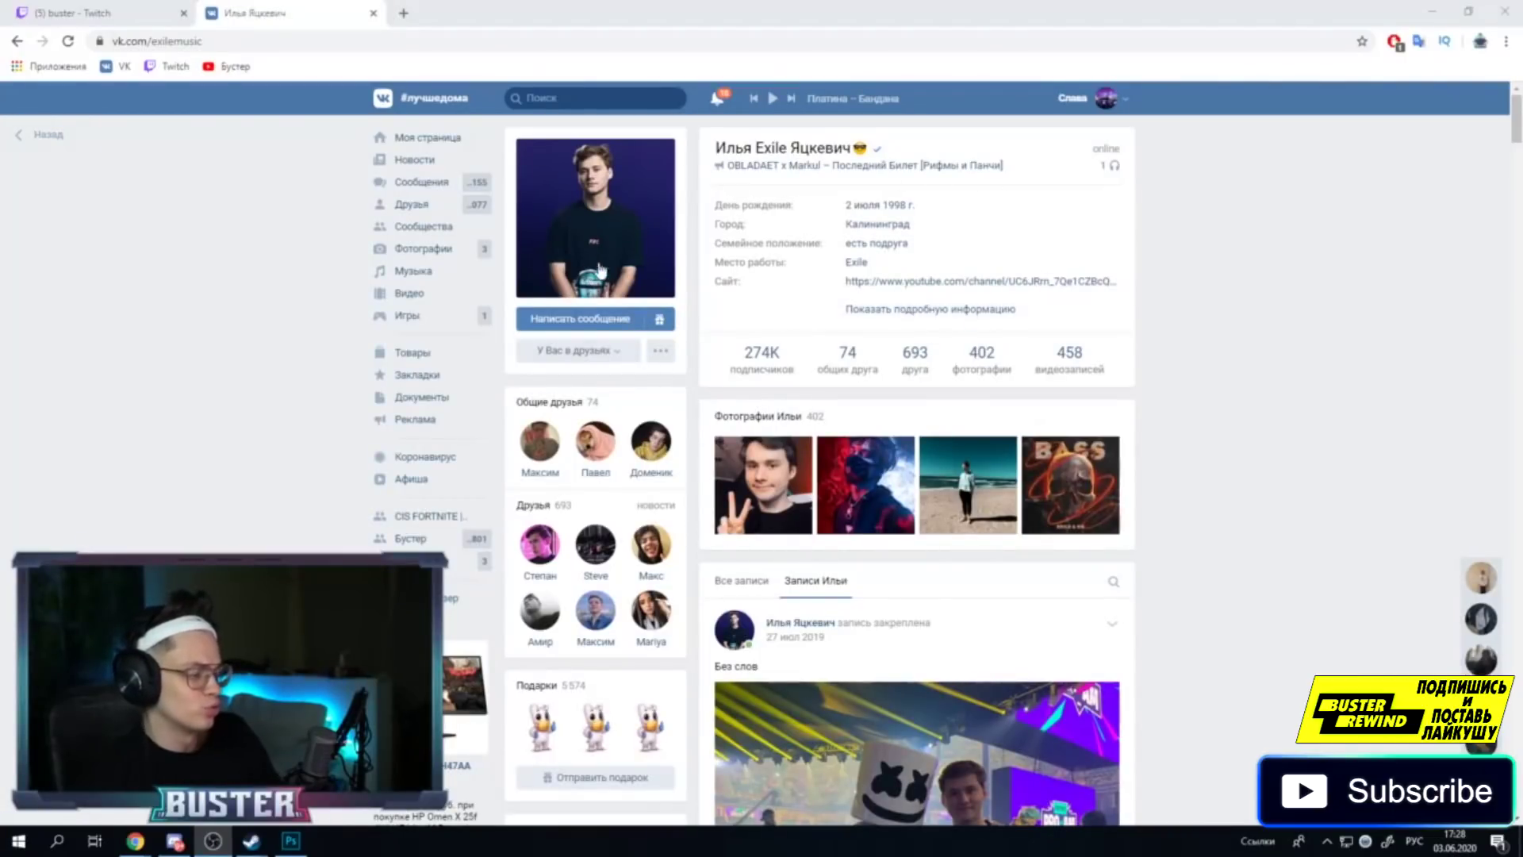
{"action": "left_click", "coordinate": [951, 514]}
{"action": "left_click", "coordinate": [1269, 387]}
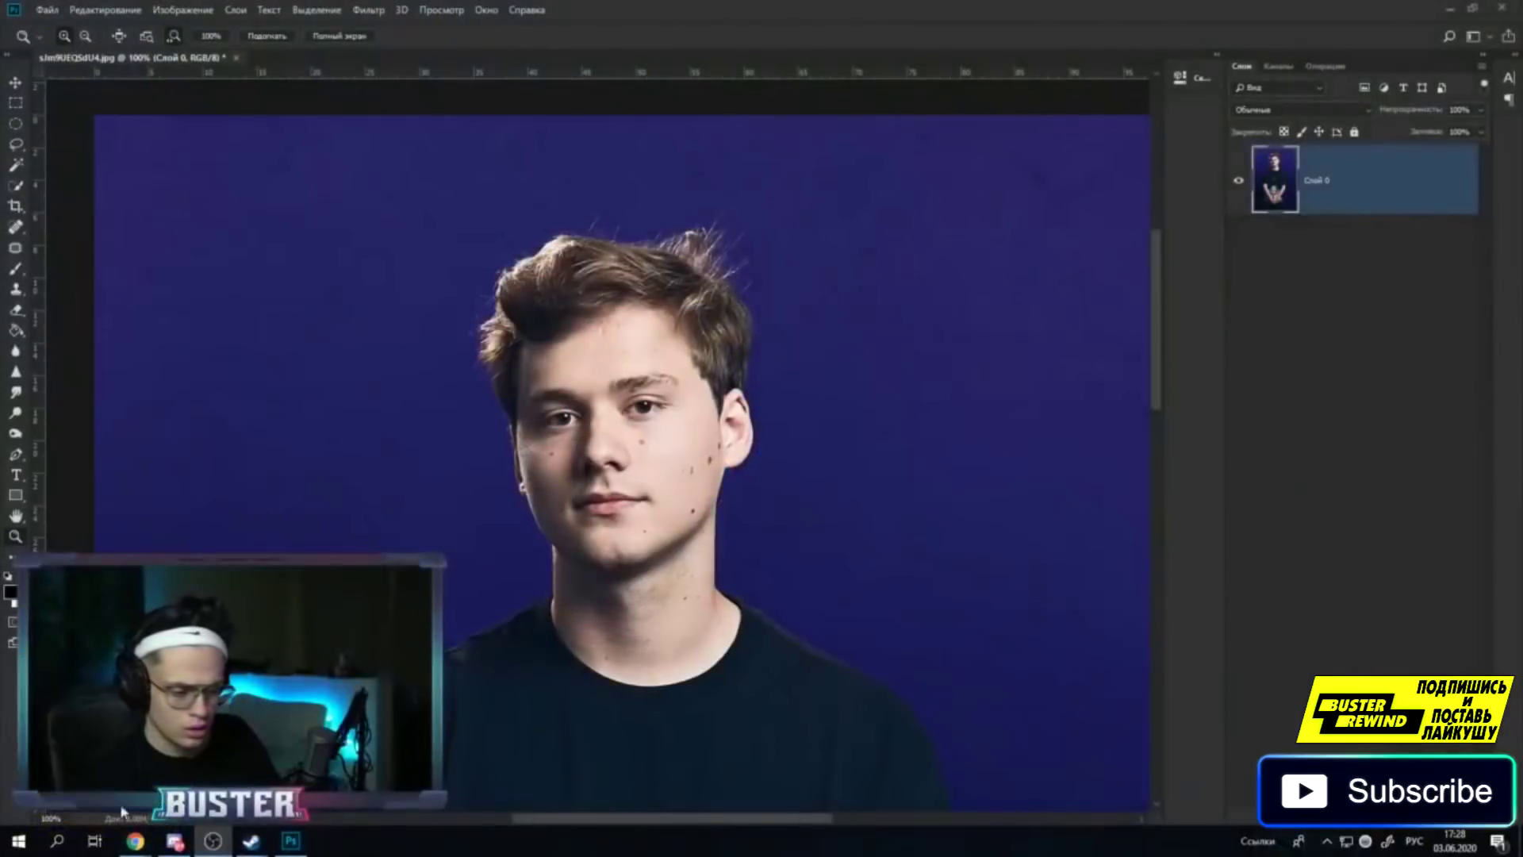
{"action": "left_click", "coordinate": [58, 841]}
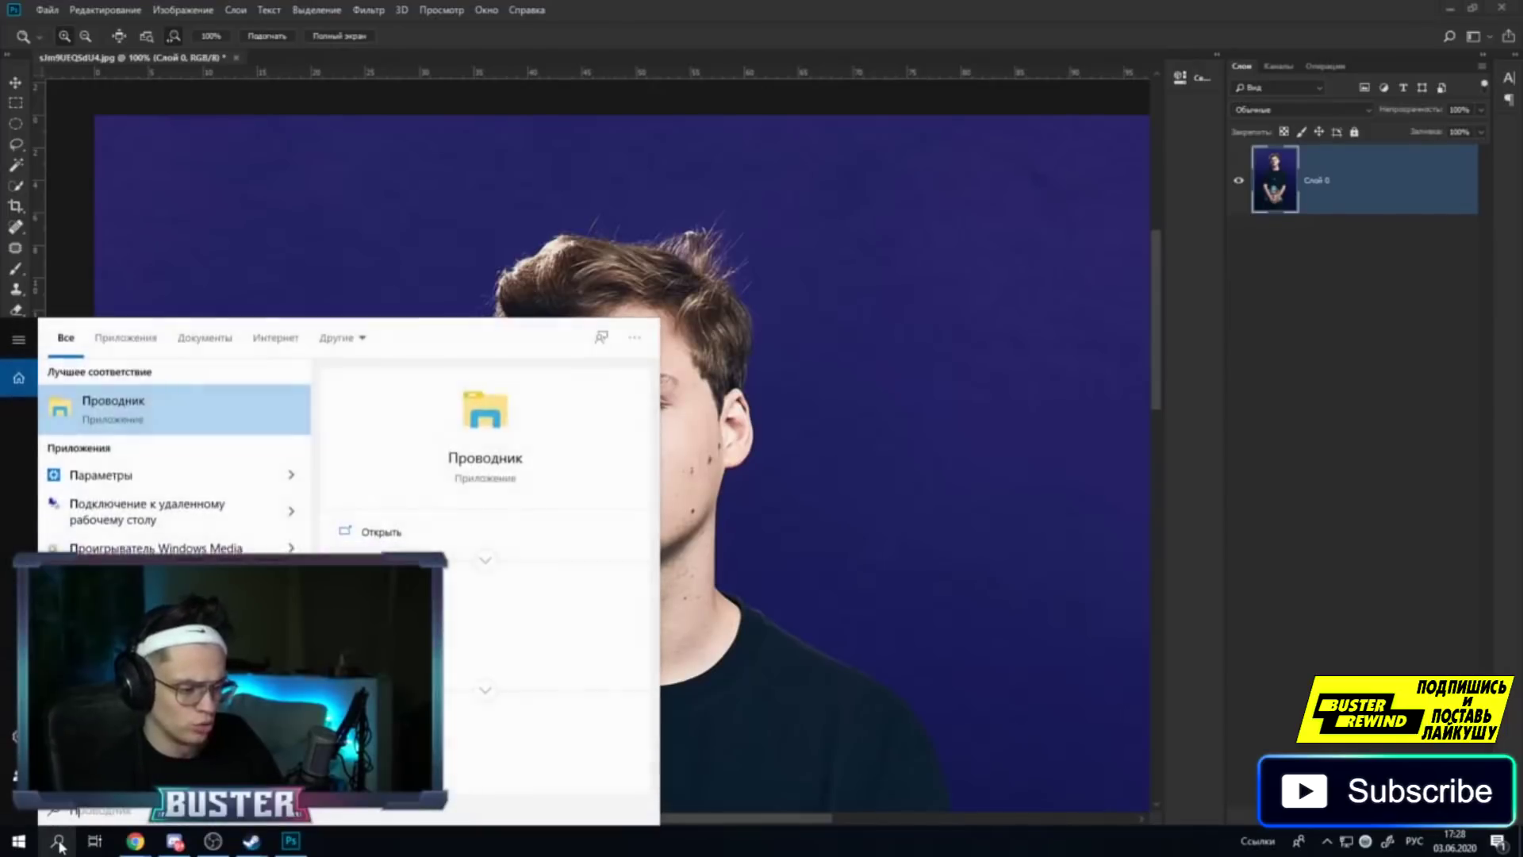
{"action": "type", "text": "chrome"}
{"action": "key", "text": "Return"}
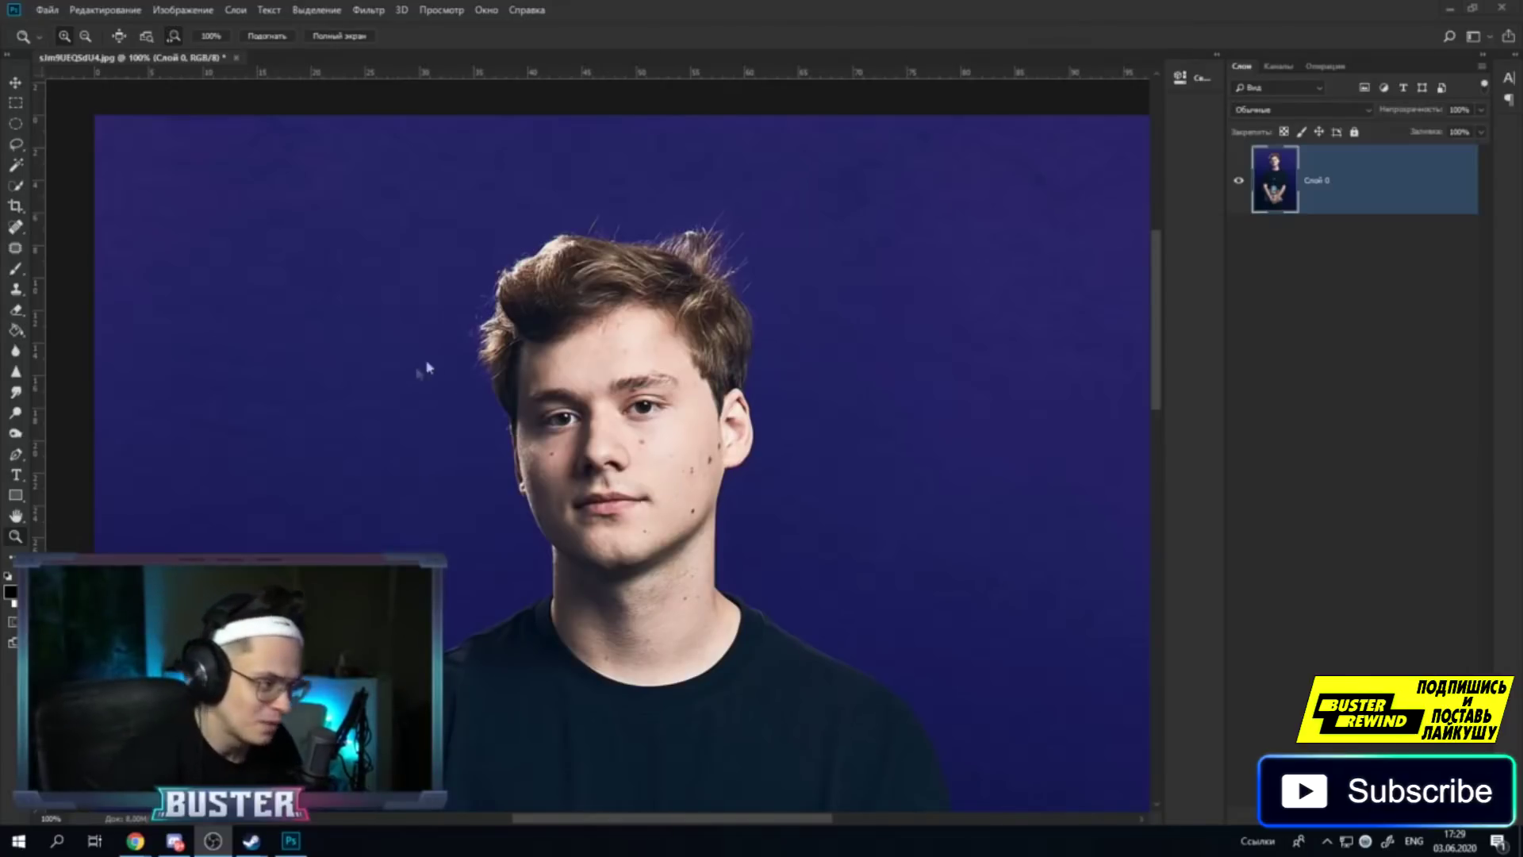
{"action": "left_click", "coordinate": [16, 164]}
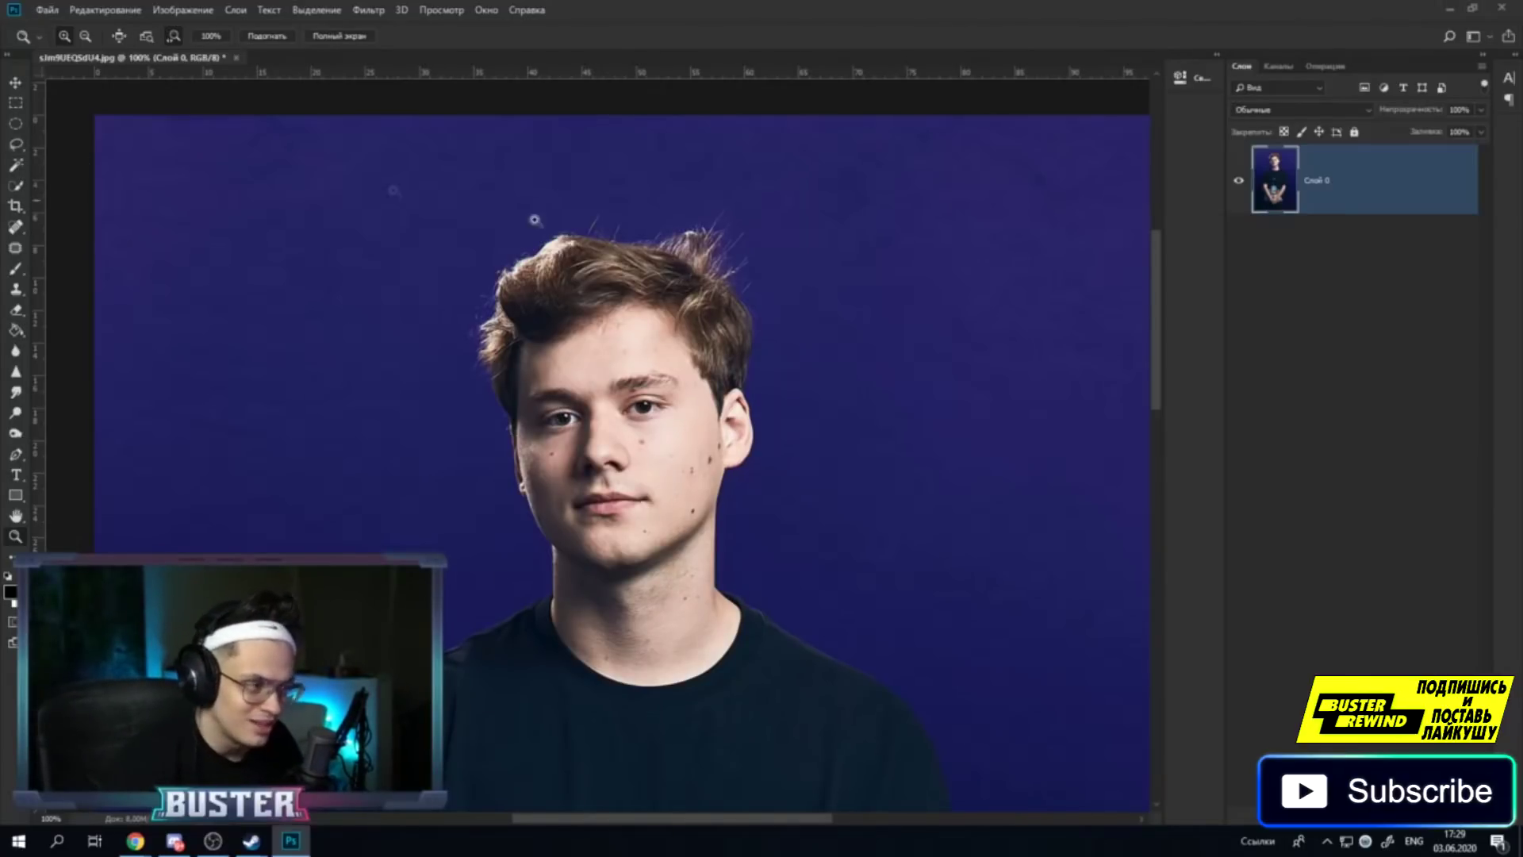
Lasso around the head and hair and cut them onto a new layer, Слой 1.
{"action": "left_click", "coordinate": [16, 144]}
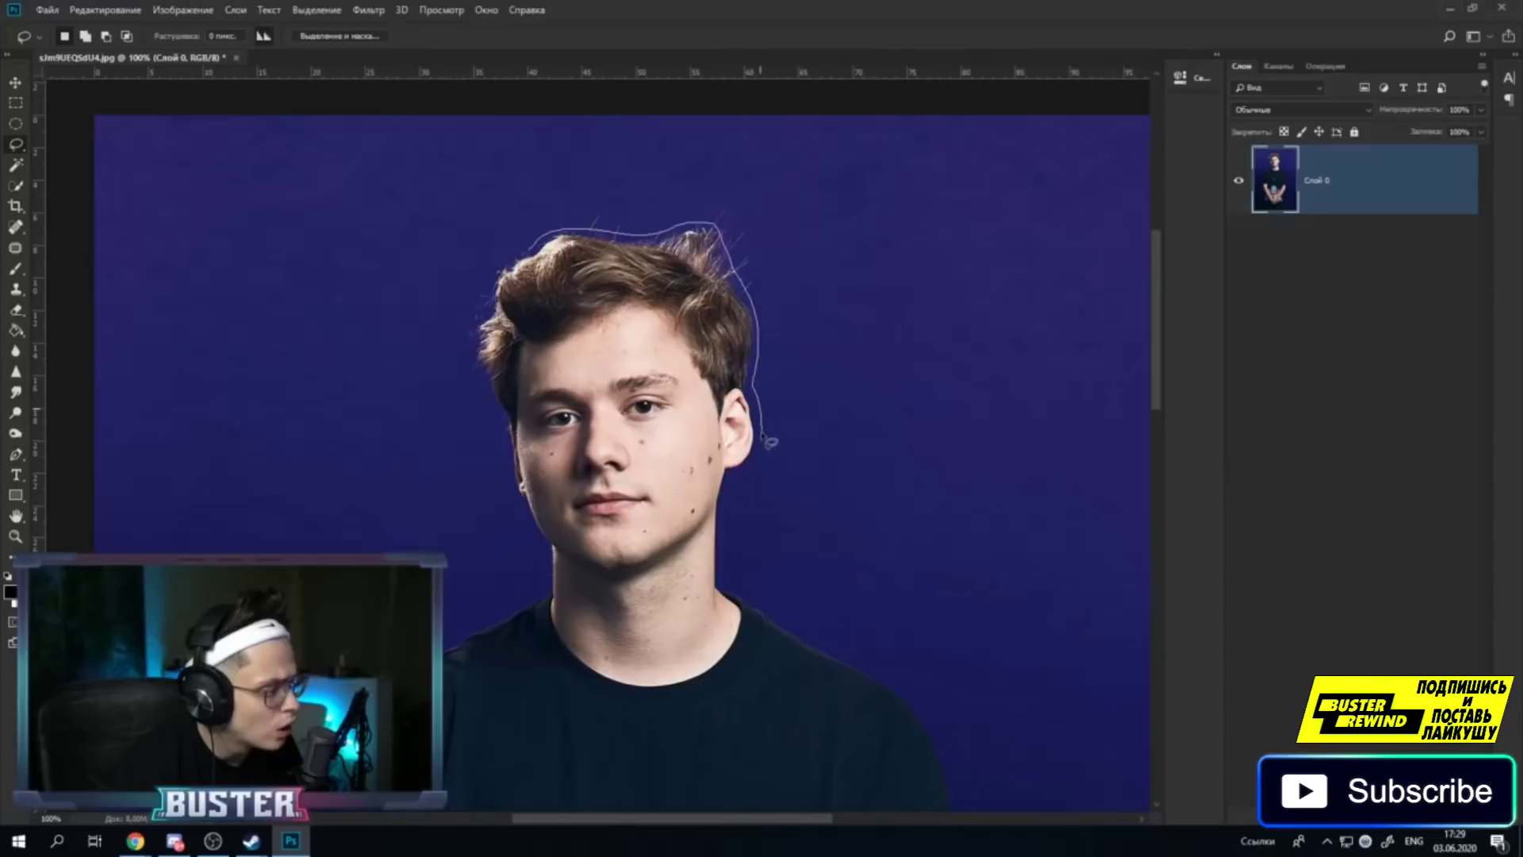
{"action": "left_click_drag", "start_coordinate": [738, 510], "coordinate": [722, 534]}
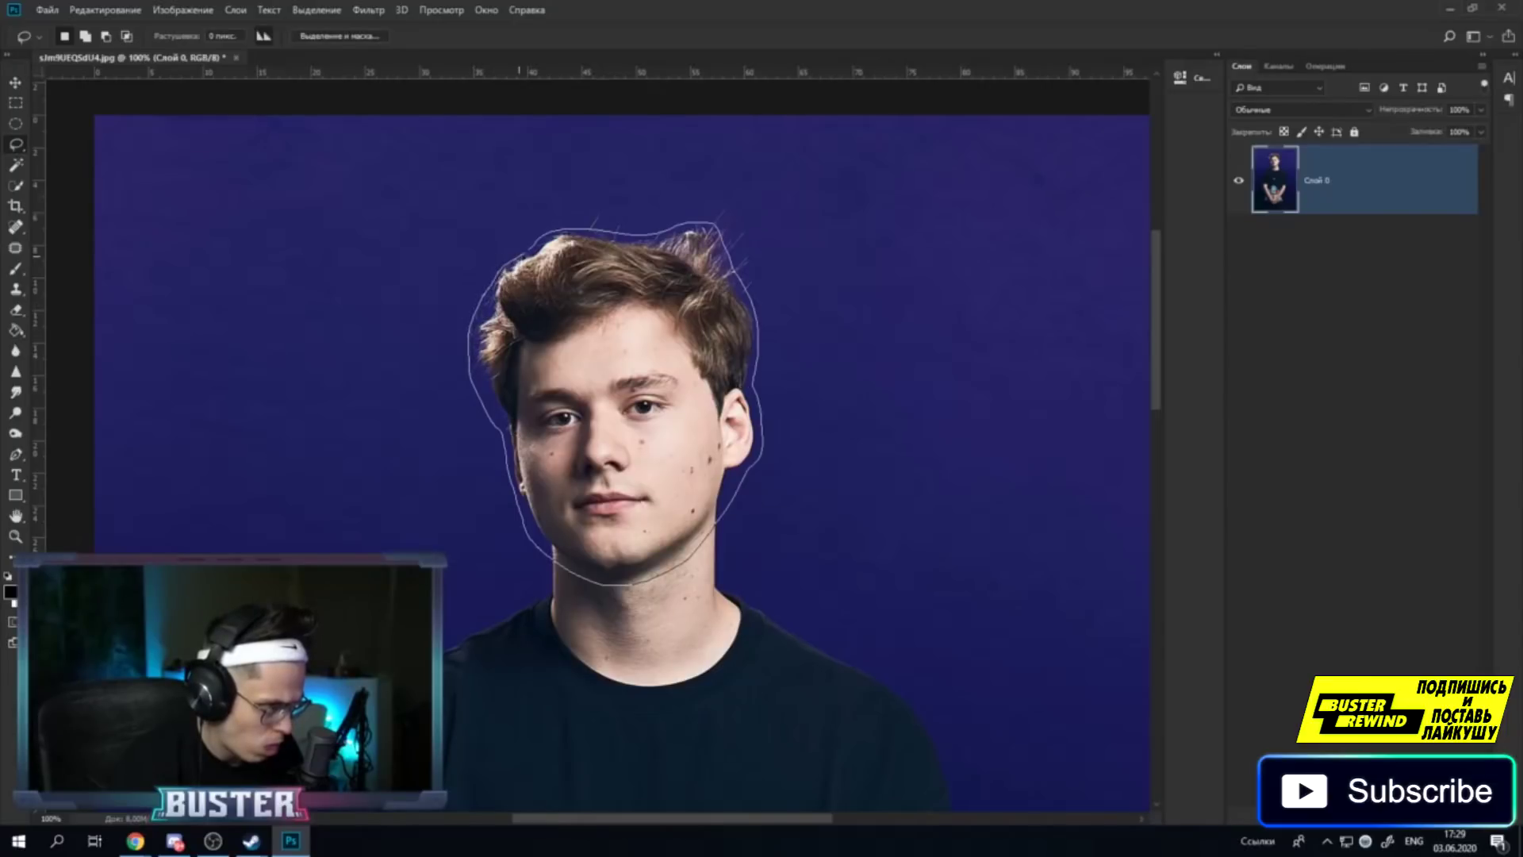
{"action": "right_click", "coordinate": [597, 300]}
{"action": "left_click", "coordinate": [642, 441]}
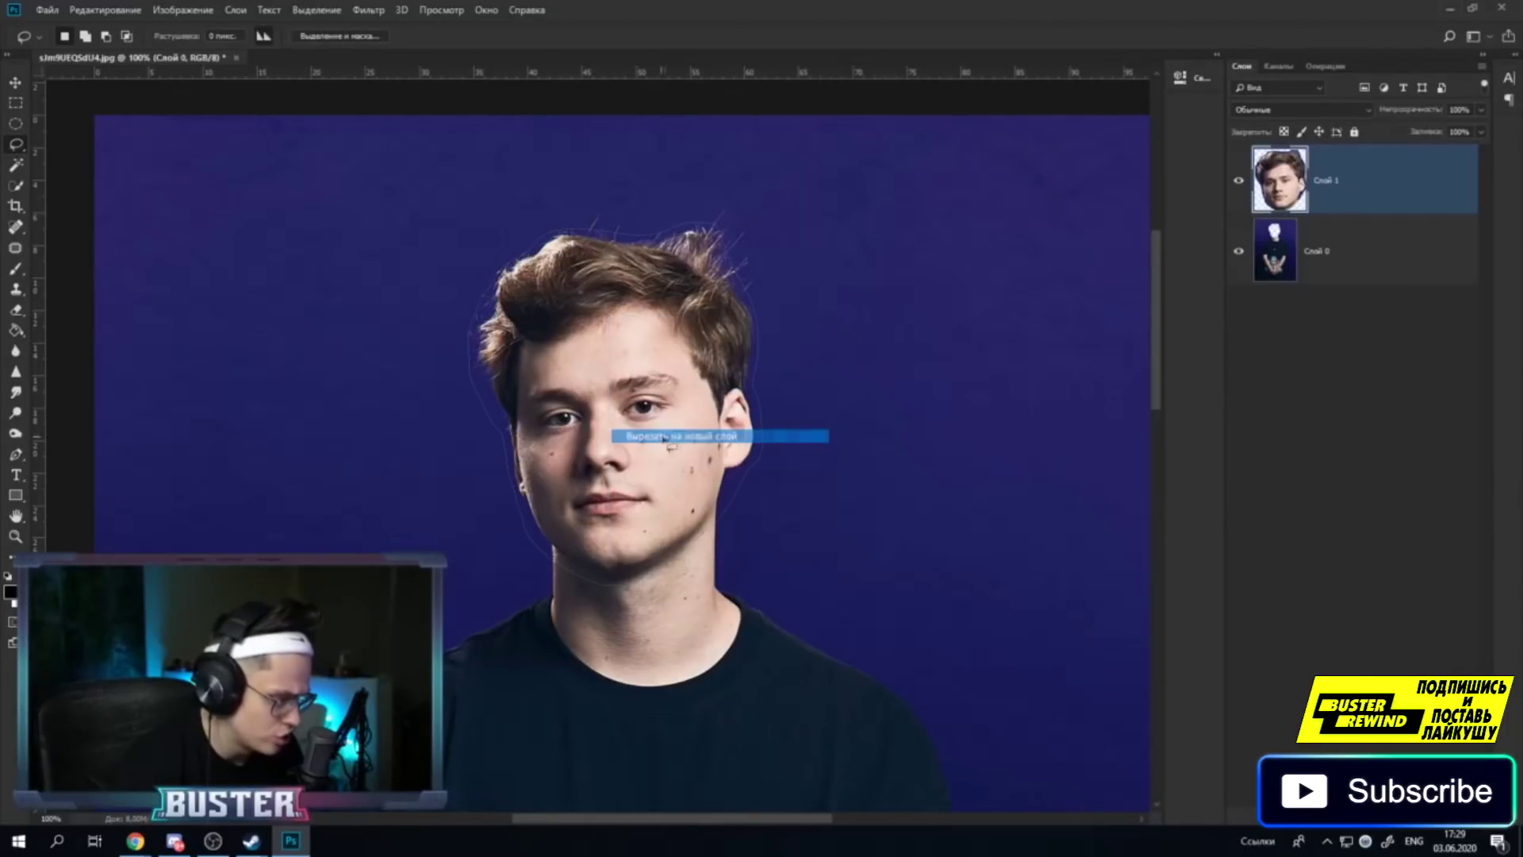
Delete the original Слой 0 layer and zoom in on the face to 300%.
{"action": "right_click", "coordinate": [1421, 264]}
{"action": "left_click", "coordinate": [1237, 283]}
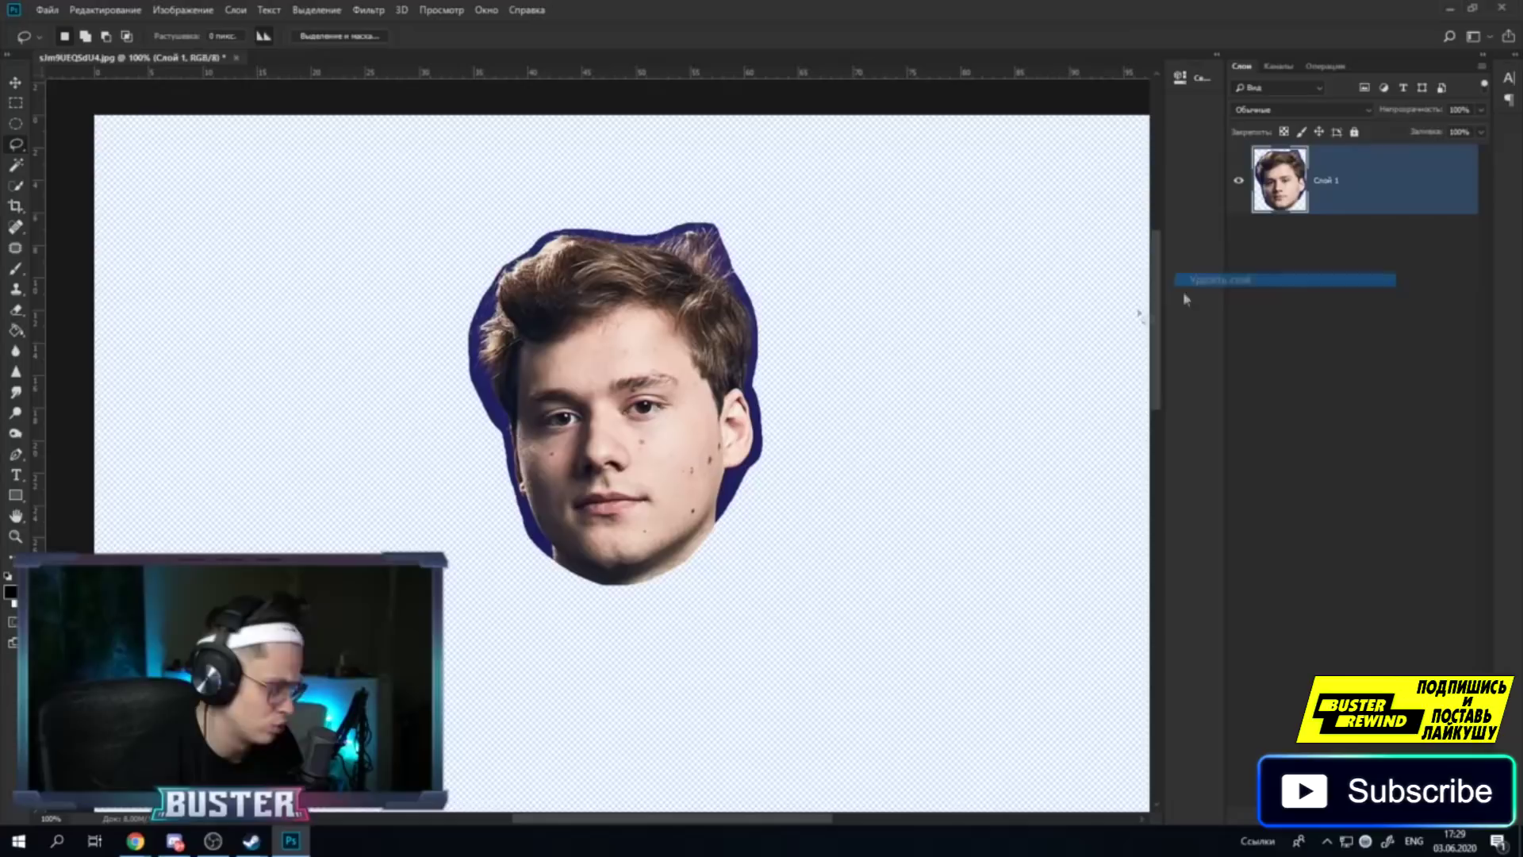
{"action": "key", "text": "z"}
{"action": "left_click", "coordinate": [622, 450]}
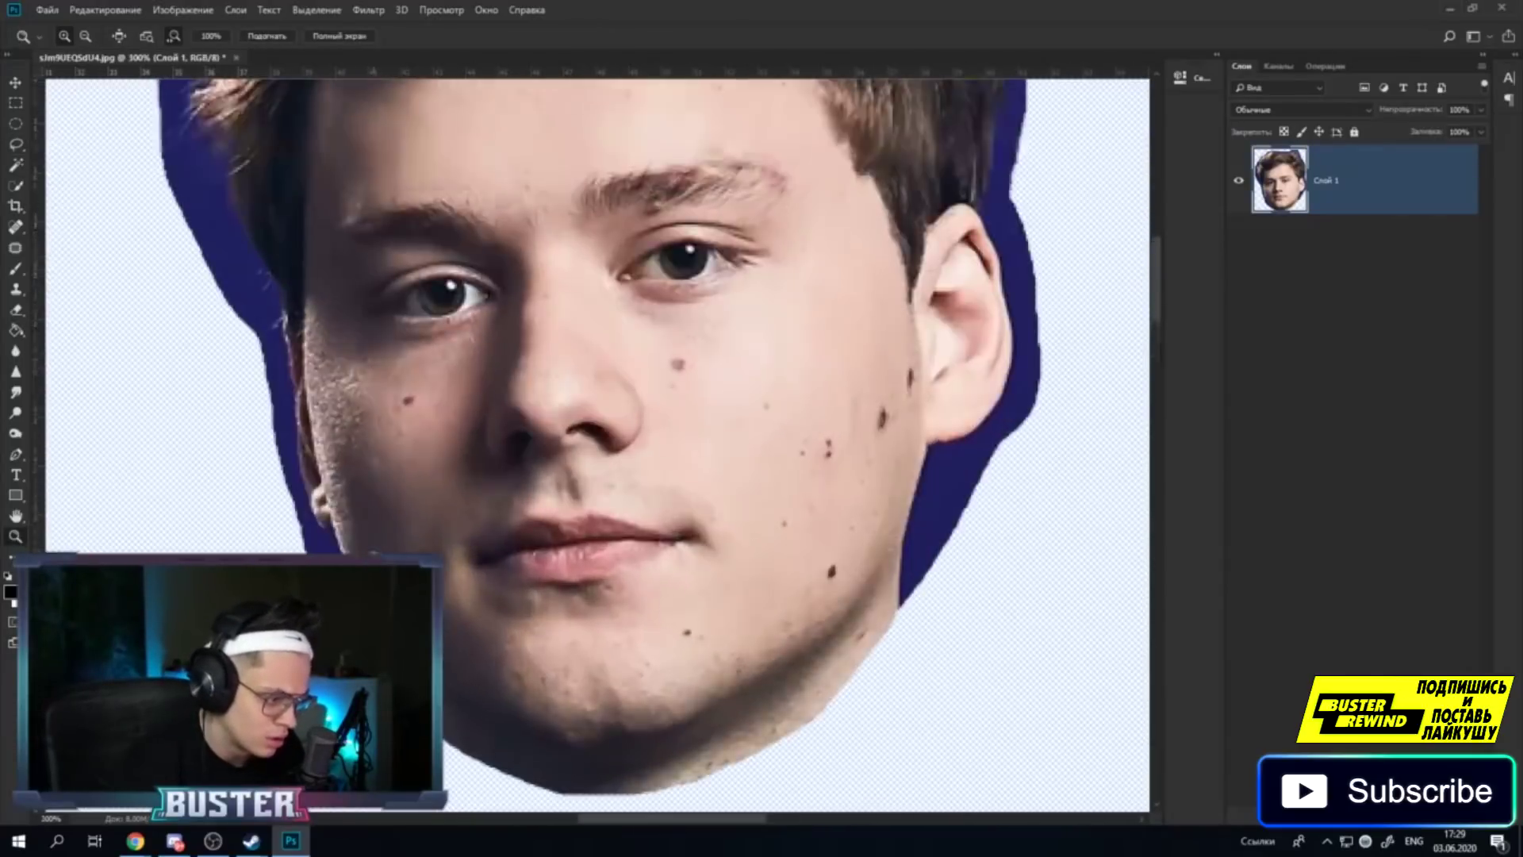
Erase the blue rim along the left and top-left hair, left cheek, chin and right jaw.
{"action": "left_click", "coordinate": [16, 309]}
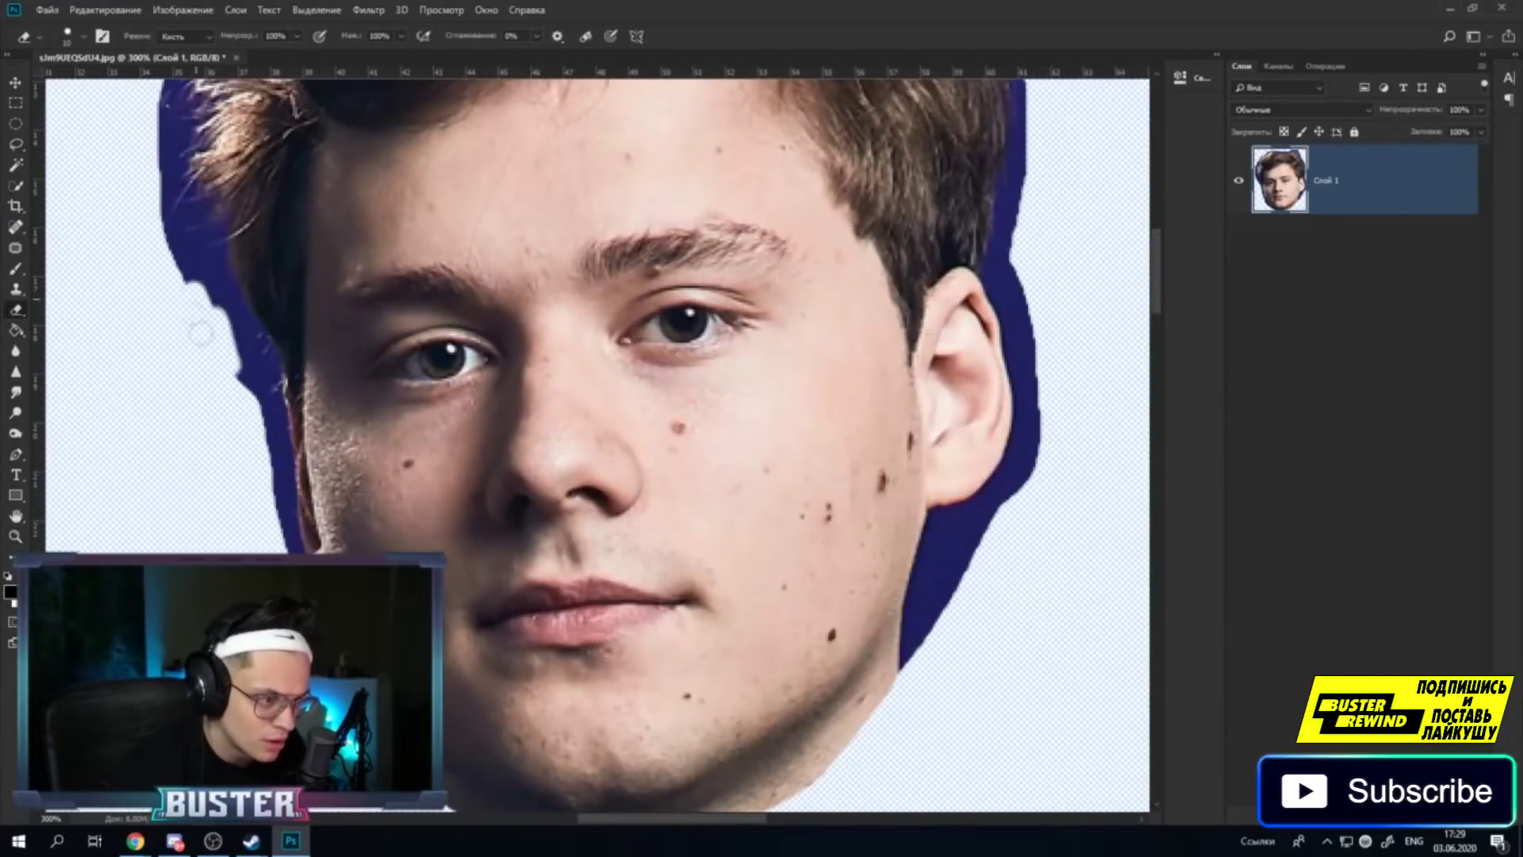
{"action": "scroll", "coordinate": [159, 198], "scroll_direction": "up", "scroll_amount": 3}
{"action": "scroll", "coordinate": [220, 131], "scroll_direction": "up", "scroll_amount": 3}
{"action": "mouse_move", "coordinate": [220, 131]}
{"action": "left_mouse_down"}
{"action": "mouse_move", "coordinate": [172, 329]}
{"action": "mouse_move", "coordinate": [321, 89]}
{"action": "left_mouse_up"}
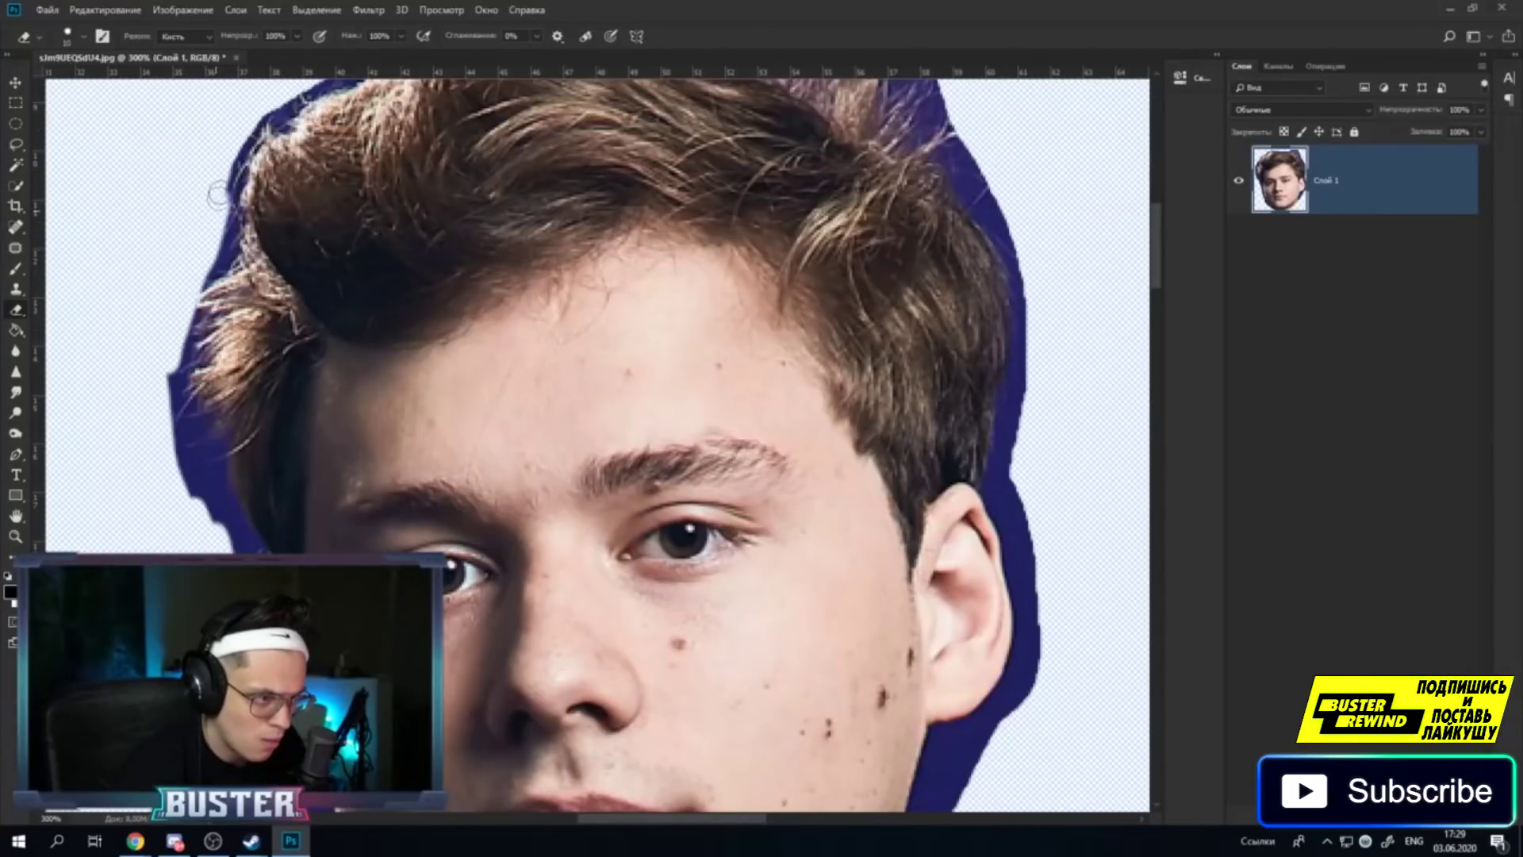
{"action": "scroll", "coordinate": [603, 444], "scroll_direction": "up", "scroll_amount": 5}
{"action": "mouse_move", "coordinate": [544, 191]}
{"action": "left_mouse_down"}
{"action": "mouse_move", "coordinate": [428, 203]}
{"action": "mouse_move", "coordinate": [375, 227]}
{"action": "mouse_move", "coordinate": [265, 327]}
{"action": "mouse_move", "coordinate": [181, 540]}
{"action": "left_mouse_up"}
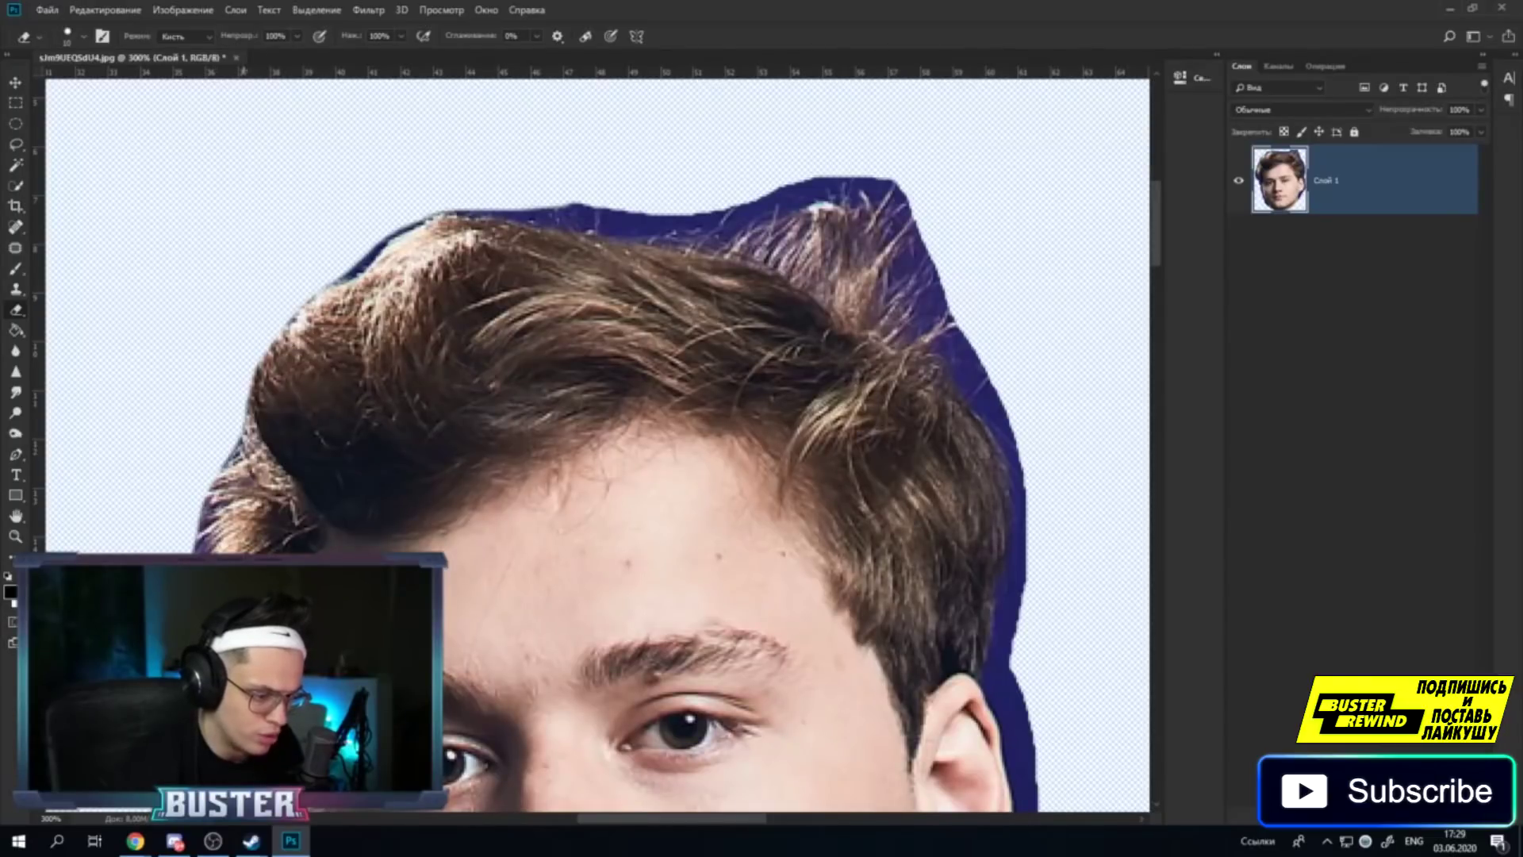
{"action": "scroll", "coordinate": [170, 534], "scroll_direction": "down", "scroll_amount": 2}
{"action": "scroll", "coordinate": [199, 460], "scroll_direction": "down", "scroll_amount": 3}
{"action": "scroll", "coordinate": [232, 384], "scroll_direction": "down", "scroll_amount": 2}
{"action": "left_click_drag", "start_coordinate": [224, 338], "coordinate": [284, 509]}
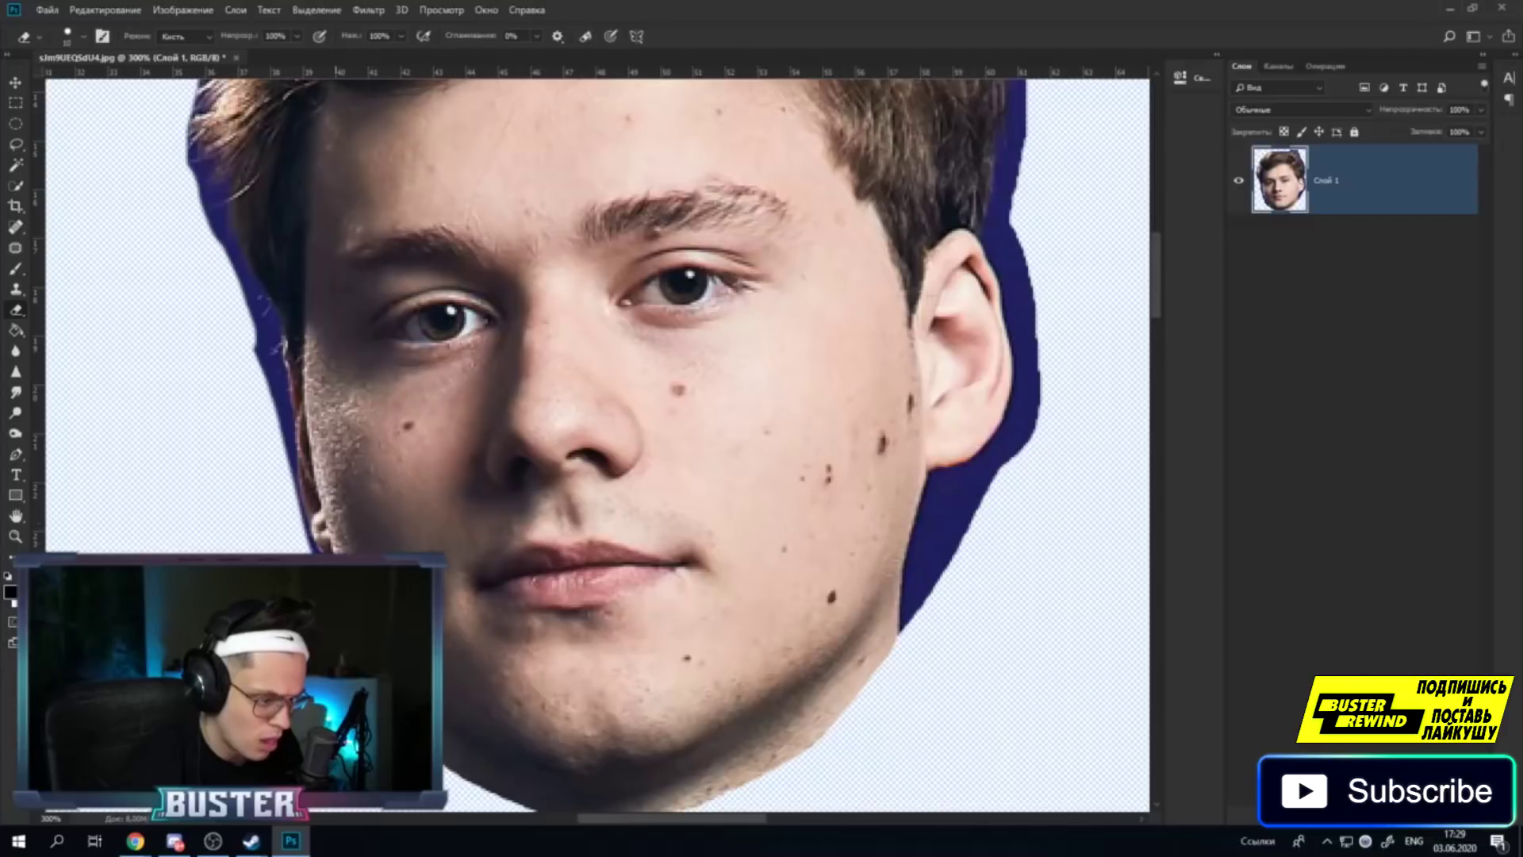
{"action": "mouse_move", "coordinate": [471, 790]}
{"action": "left_mouse_down"}
{"action": "mouse_move", "coordinate": [746, 789]}
{"action": "mouse_move", "coordinate": [860, 698]}
{"action": "mouse_move", "coordinate": [1040, 408]}
{"action": "mouse_move", "coordinate": [1050, 330]}
{"action": "mouse_move", "coordinate": [1020, 130]}
{"action": "mouse_move", "coordinate": [982, 203]}
{"action": "mouse_move", "coordinate": [1030, 364]}
{"action": "mouse_move", "coordinate": [1023, 434]}
{"action": "left_mouse_up"}
Erase the blue strips above the hair, along its top and upper-right edge, and beside the ear.
{"action": "scroll", "coordinate": [1039, 262], "scroll_direction": "up", "scroll_amount": 2}
{"action": "scroll", "coordinate": [1048, 235], "scroll_direction": "up", "scroll_amount": 4}
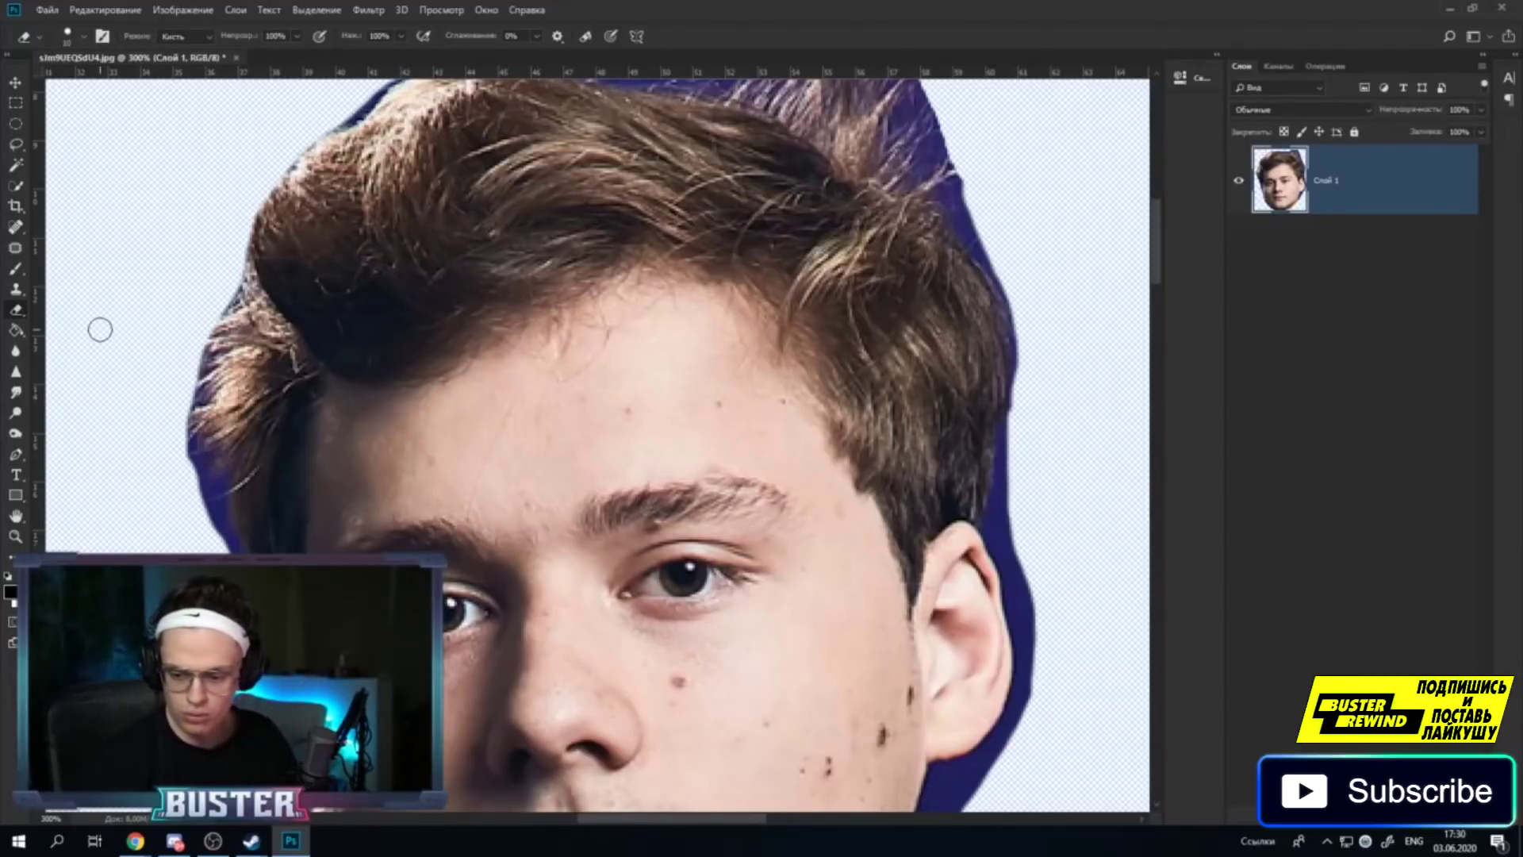
{"action": "scroll", "coordinate": [1070, 414], "scroll_direction": "up", "scroll_amount": 4}
{"action": "mouse_move", "coordinate": [904, 242]}
{"action": "left_mouse_down"}
{"action": "mouse_move", "coordinate": [660, 276]}
{"action": "mouse_move", "coordinate": [453, 262]}
{"action": "mouse_move", "coordinate": [374, 302]}
{"action": "left_mouse_up"}
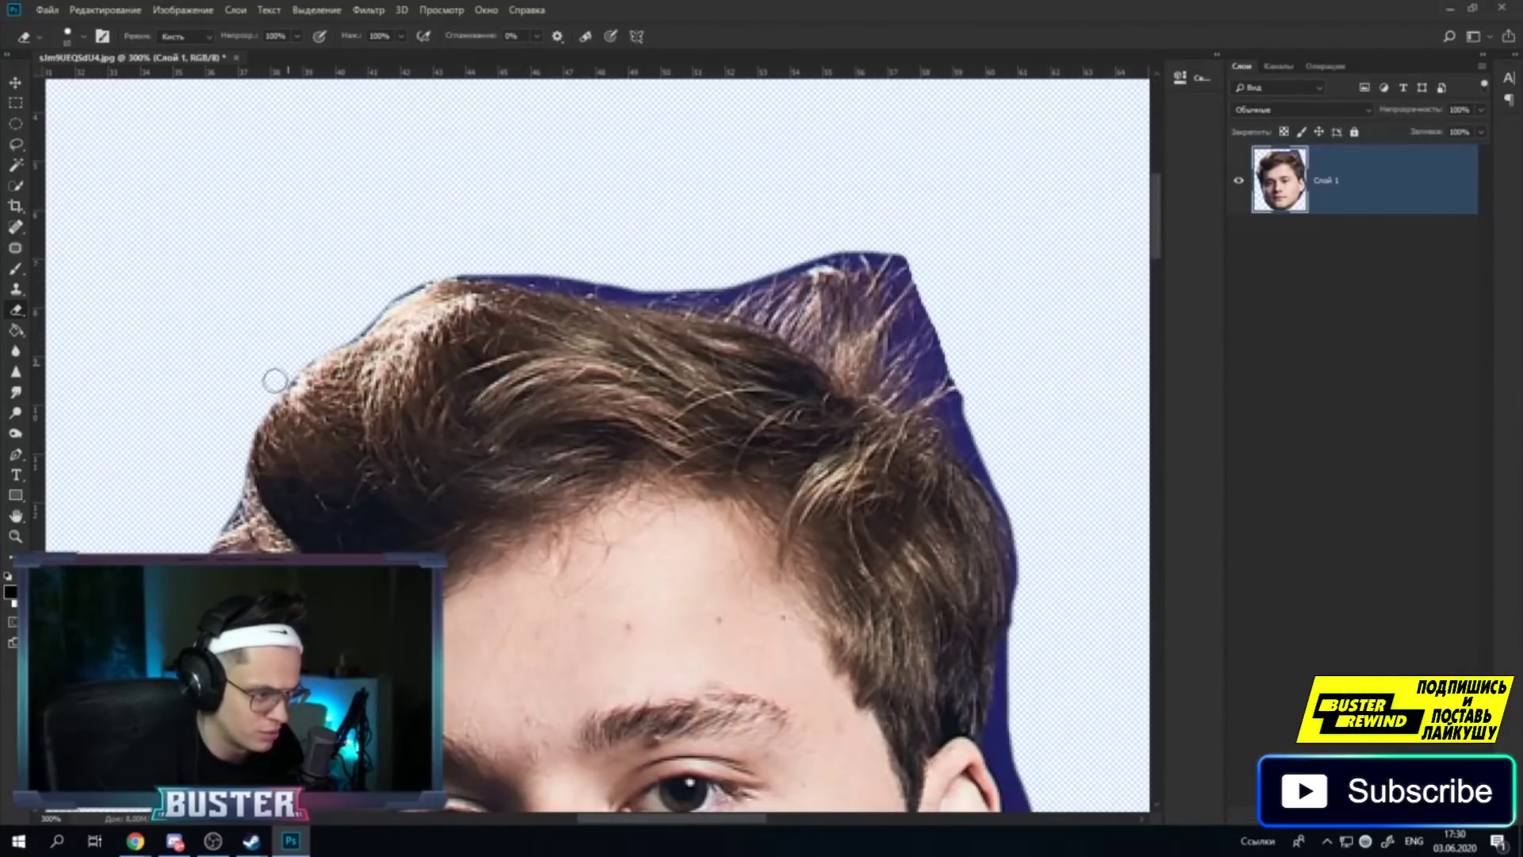
{"action": "left_click_drag", "start_coordinate": [619, 282], "coordinate": [453, 268]}
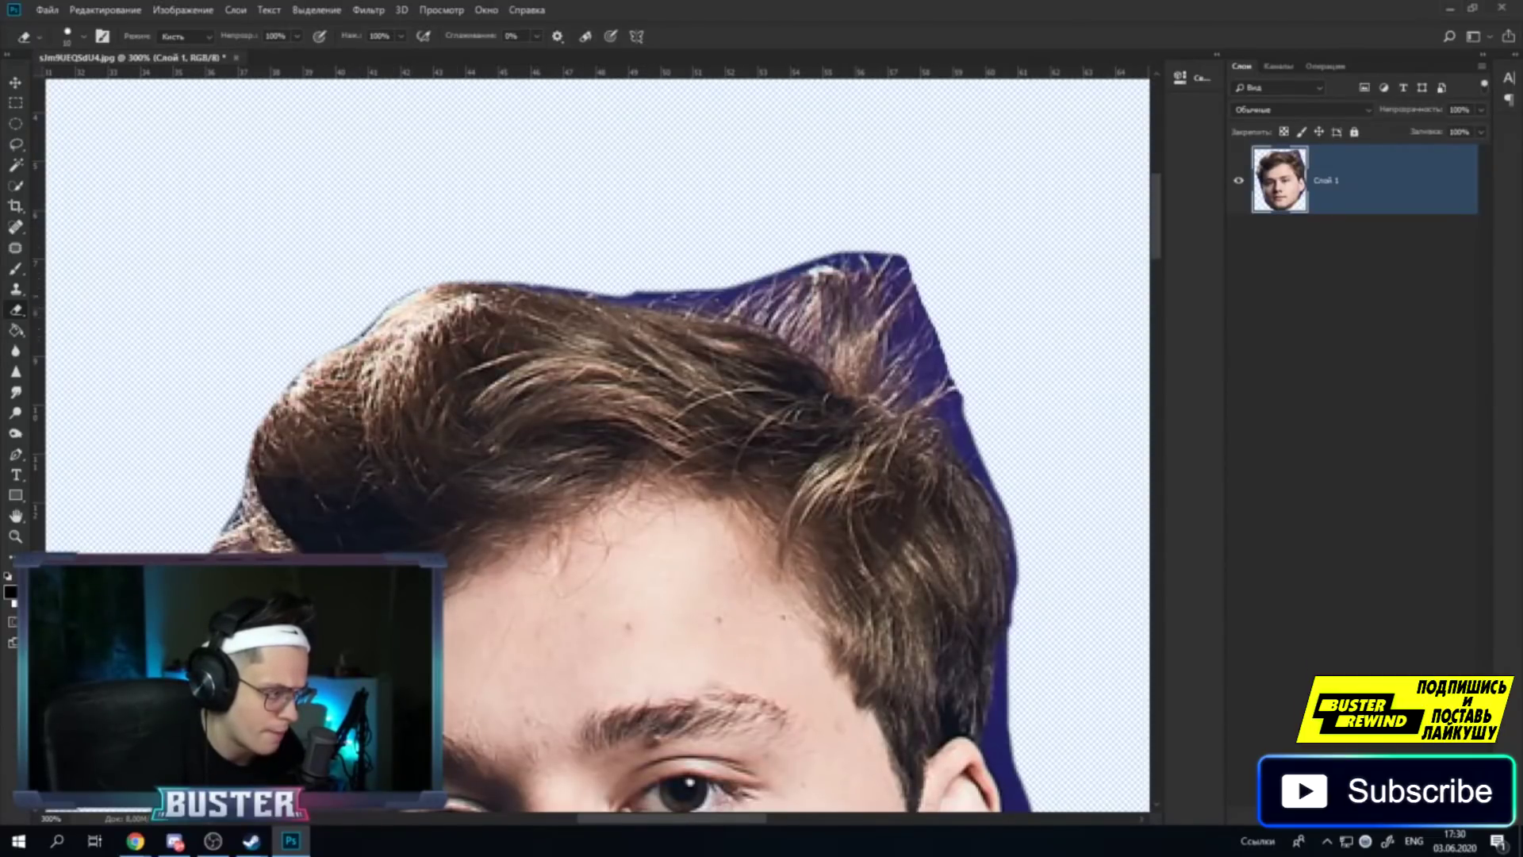
{"action": "mouse_move", "coordinate": [772, 244]}
{"action": "left_mouse_down"}
{"action": "mouse_move", "coordinate": [881, 245]}
{"action": "mouse_move", "coordinate": [936, 337]}
{"action": "mouse_move", "coordinate": [1020, 565]}
{"action": "mouse_move", "coordinate": [1001, 696]}
{"action": "mouse_move", "coordinate": [1023, 805]}
{"action": "left_mouse_up"}
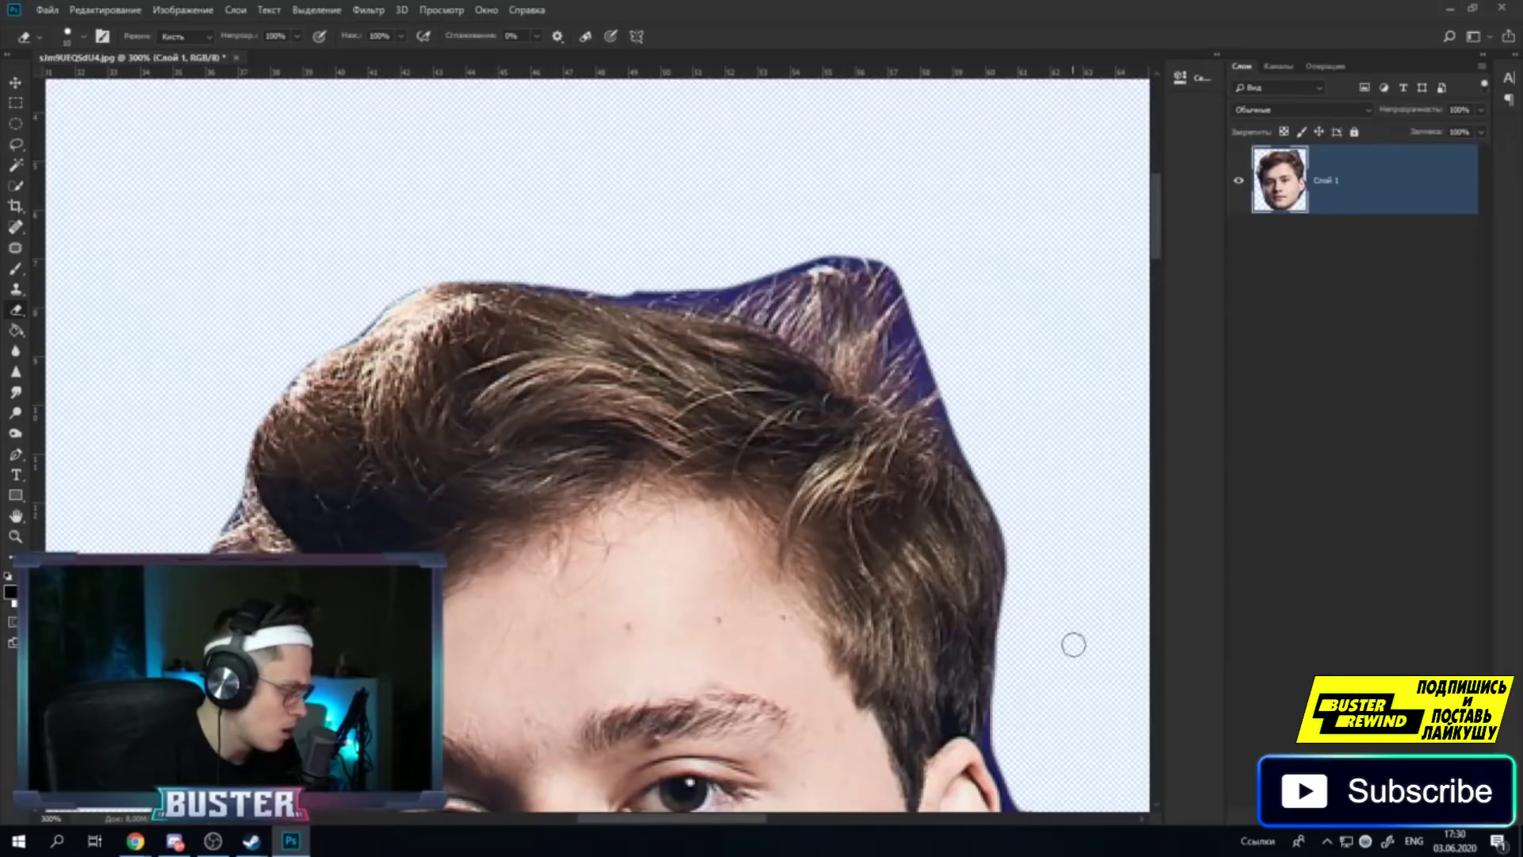
{"action": "scroll", "coordinate": [1061, 686], "scroll_direction": "down", "scroll_amount": 4}
{"action": "scroll", "coordinate": [1074, 622], "scroll_direction": "down", "scroll_amount": 2}
{"action": "mouse_move", "coordinate": [1031, 502]}
{"action": "left_mouse_down"}
{"action": "mouse_move", "coordinate": [1009, 658]}
{"action": "mouse_move", "coordinate": [936, 769]}
{"action": "left_mouse_up"}
Erase the blue strip beside the ear and the remaining rim along the hair top.
{"action": "scroll", "coordinate": [947, 761], "scroll_direction": "down", "scroll_amount": 2}
{"action": "scroll", "coordinate": [963, 690], "scroll_direction": "down", "scroll_amount": 2}
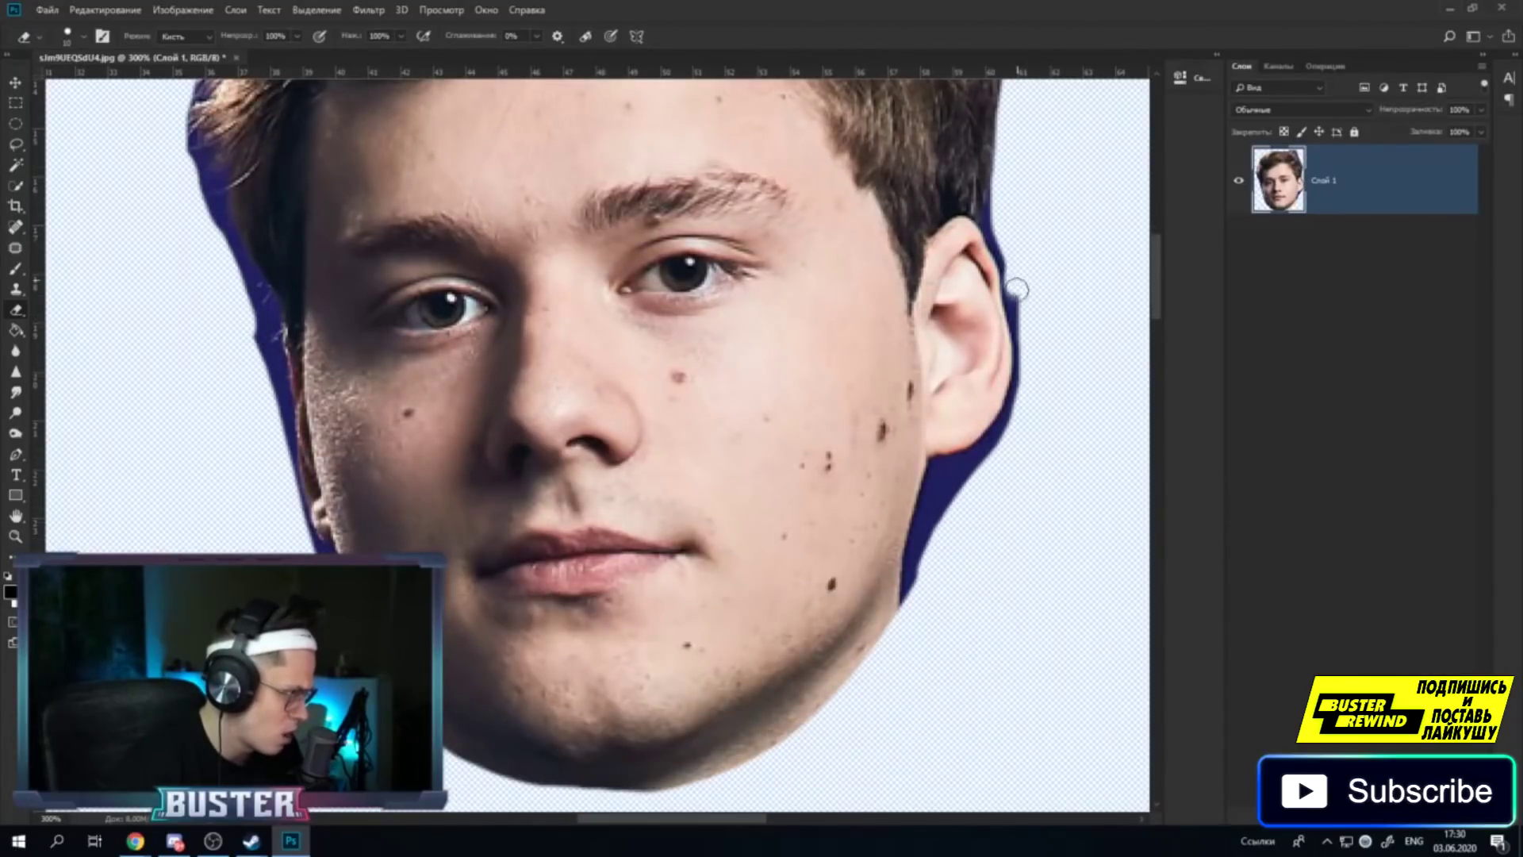
{"action": "mouse_move", "coordinate": [1023, 352]}
{"action": "left_mouse_down"}
{"action": "mouse_move", "coordinate": [1001, 433]}
{"action": "mouse_move", "coordinate": [936, 512]}
{"action": "mouse_move", "coordinate": [906, 597]}
{"action": "left_mouse_up"}
{"action": "scroll", "coordinate": [935, 619], "scroll_direction": "up", "scroll_amount": 3}
{"action": "scroll", "coordinate": [595, 492], "scroll_direction": "up", "scroll_amount": 3}
{"action": "scroll", "coordinate": [526, 431], "scroll_direction": "up", "scroll_amount": 5}
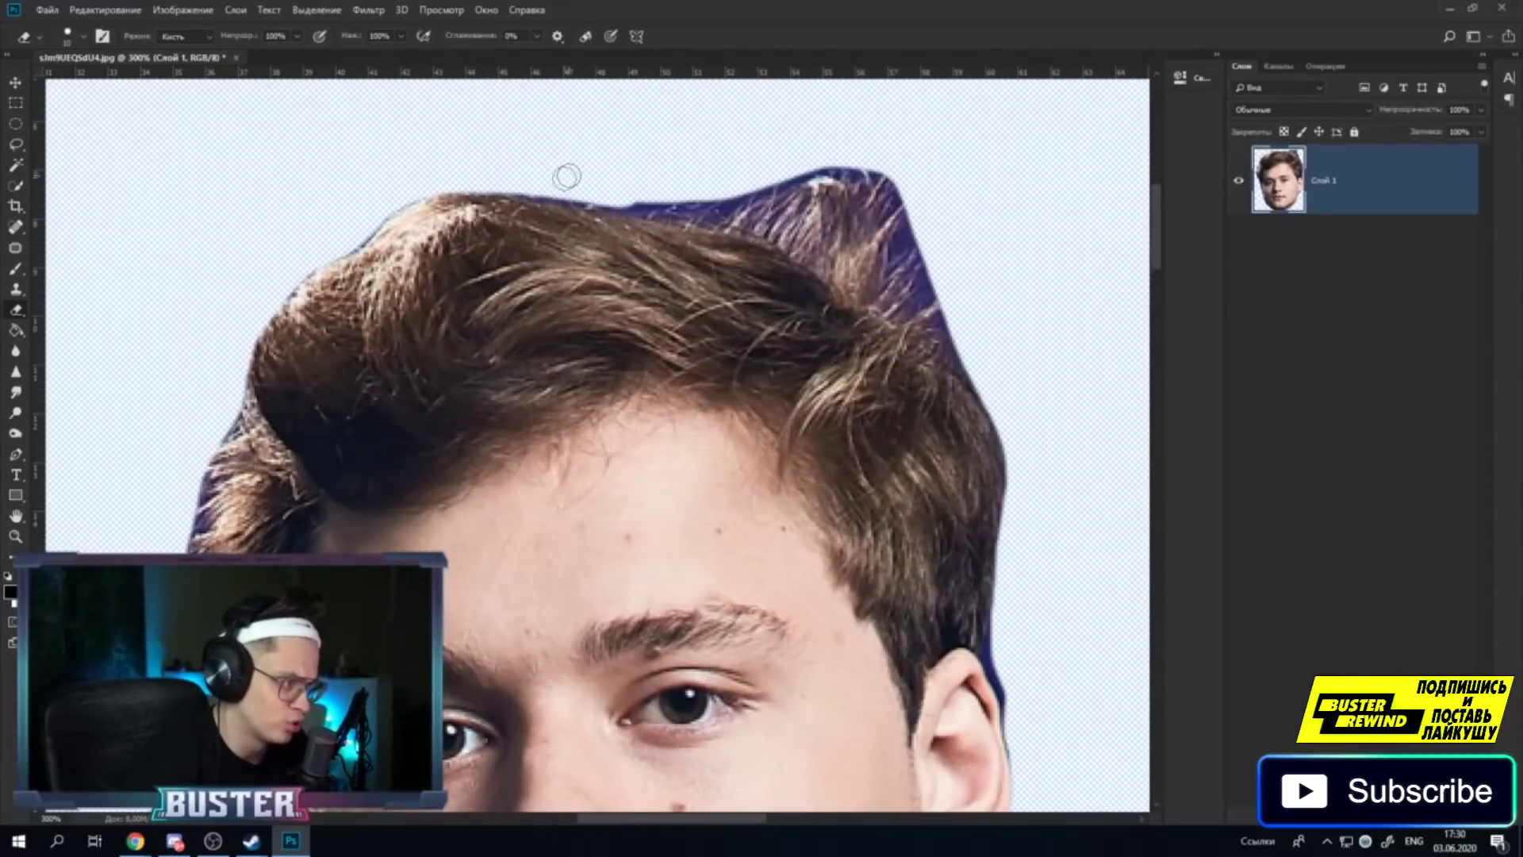
{"action": "mouse_move", "coordinate": [640, 195]}
{"action": "left_mouse_down"}
{"action": "mouse_move", "coordinate": [843, 158]}
{"action": "mouse_move", "coordinate": [886, 170]}
{"action": "mouse_move", "coordinate": [962, 350]}
{"action": "mouse_move", "coordinate": [1000, 384]}
{"action": "left_mouse_up"}
{"action": "scroll", "coordinate": [967, 333], "scroll_direction": "up", "scroll_amount": 2}
{"action": "scroll", "coordinate": [857, 305], "scroll_direction": "up", "scroll_amount": 2}
{"action": "scroll", "coordinate": [682, 349], "scroll_direction": "up", "scroll_amount": 1}
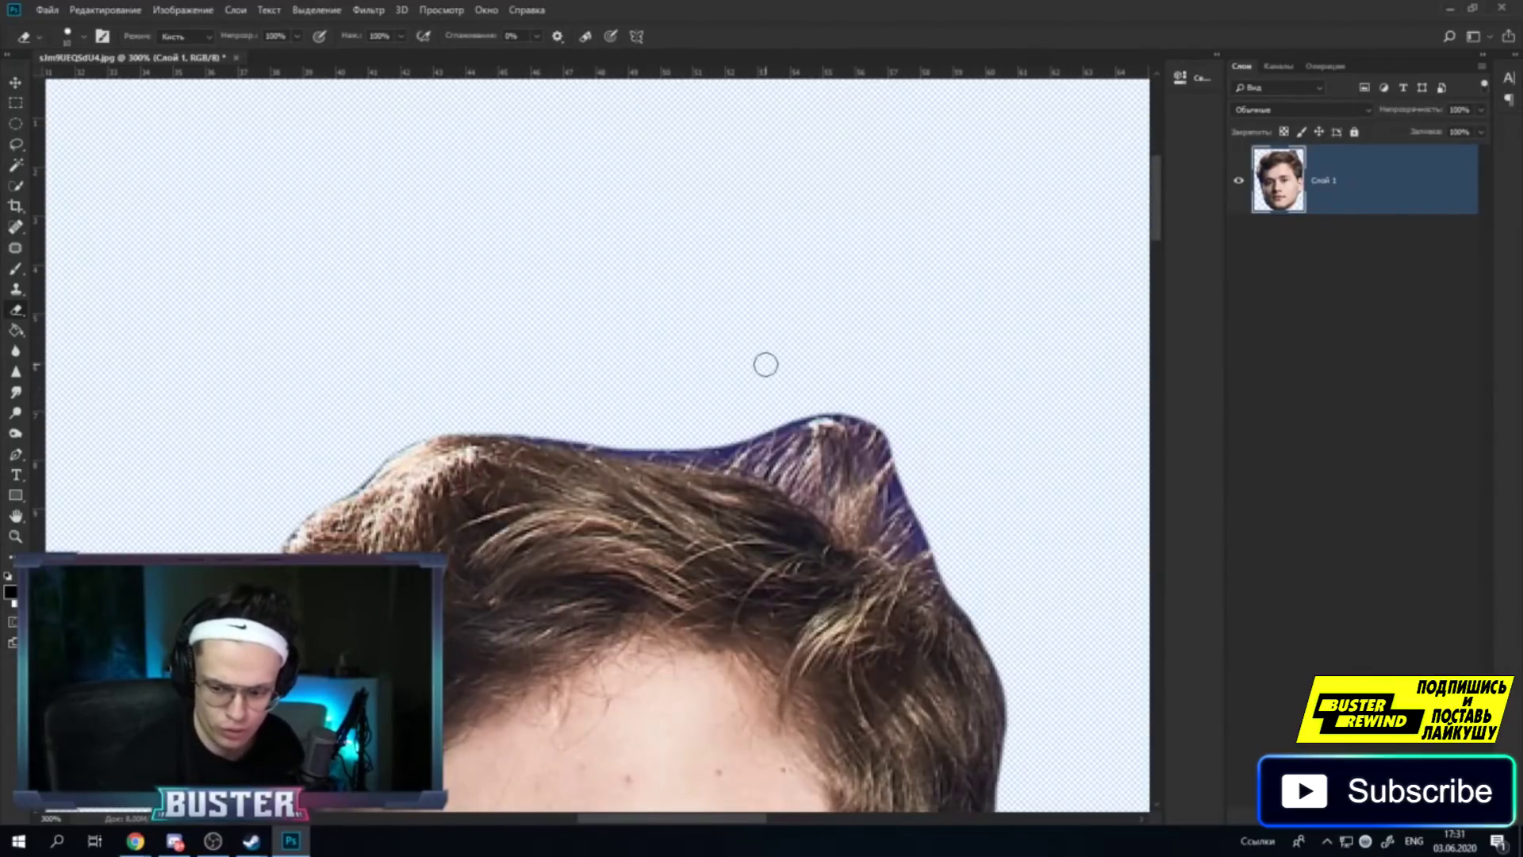
{"action": "scroll", "coordinate": [812, 388], "scroll_direction": "down", "scroll_amount": 1}
{"action": "scroll", "coordinate": [912, 448], "scroll_direction": "up", "scroll_amount": 1}
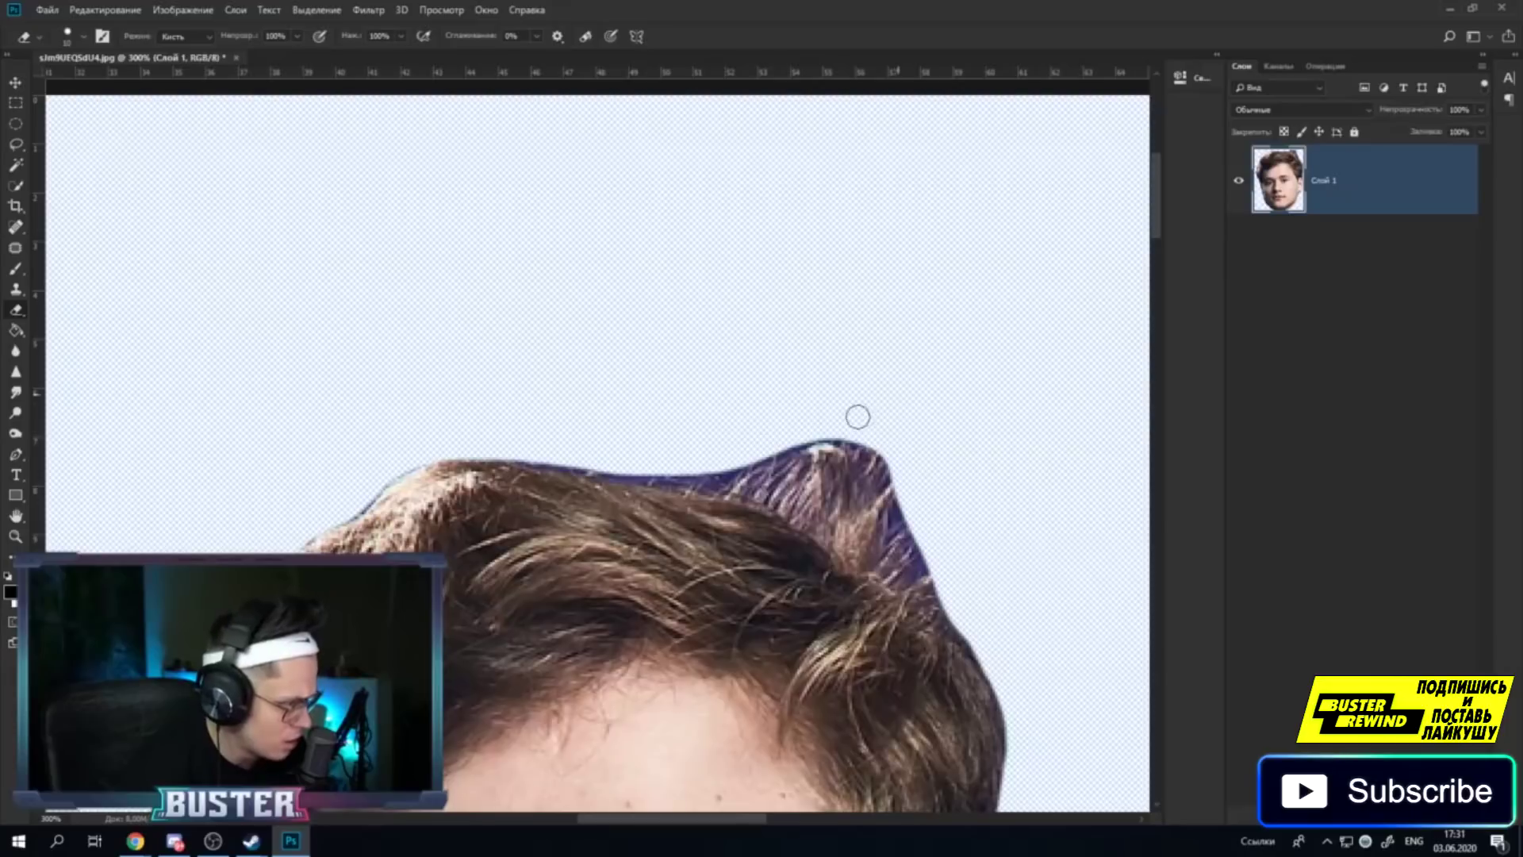
{"action": "left_click_drag", "start_coordinate": [806, 436], "coordinate": [415, 457]}
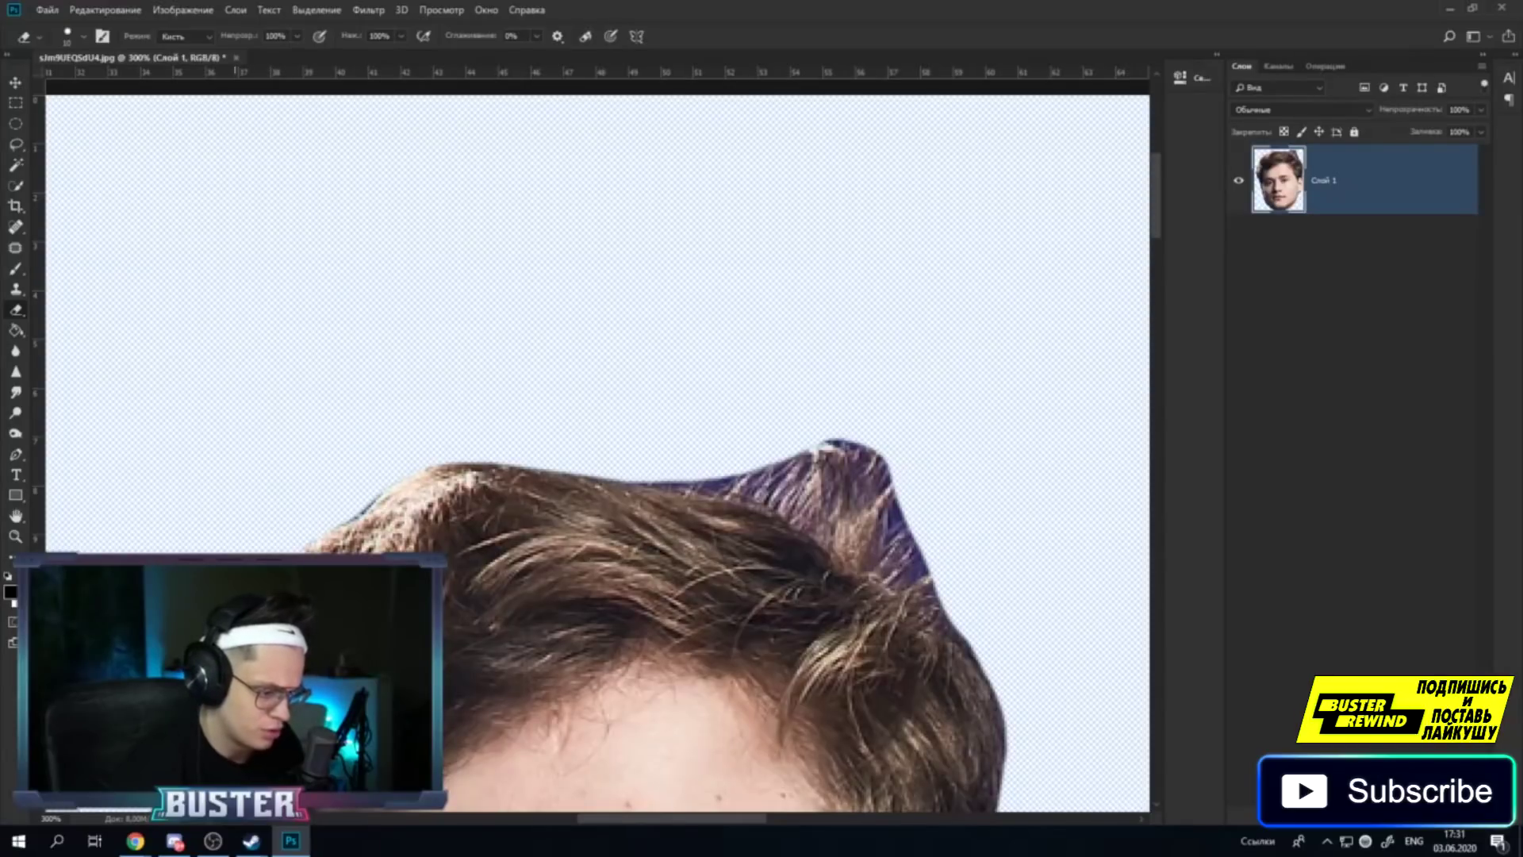
Erase the lower chin edge to transparency and thin the bluish fringe behind the ear.
{"action": "scroll", "coordinate": [168, 413], "scroll_direction": "up", "scroll_amount": 2}
{"action": "scroll", "coordinate": [168, 412], "scroll_direction": "up", "scroll_amount": 2}
{"action": "scroll", "coordinate": [168, 412], "scroll_direction": "up", "scroll_amount": 1}
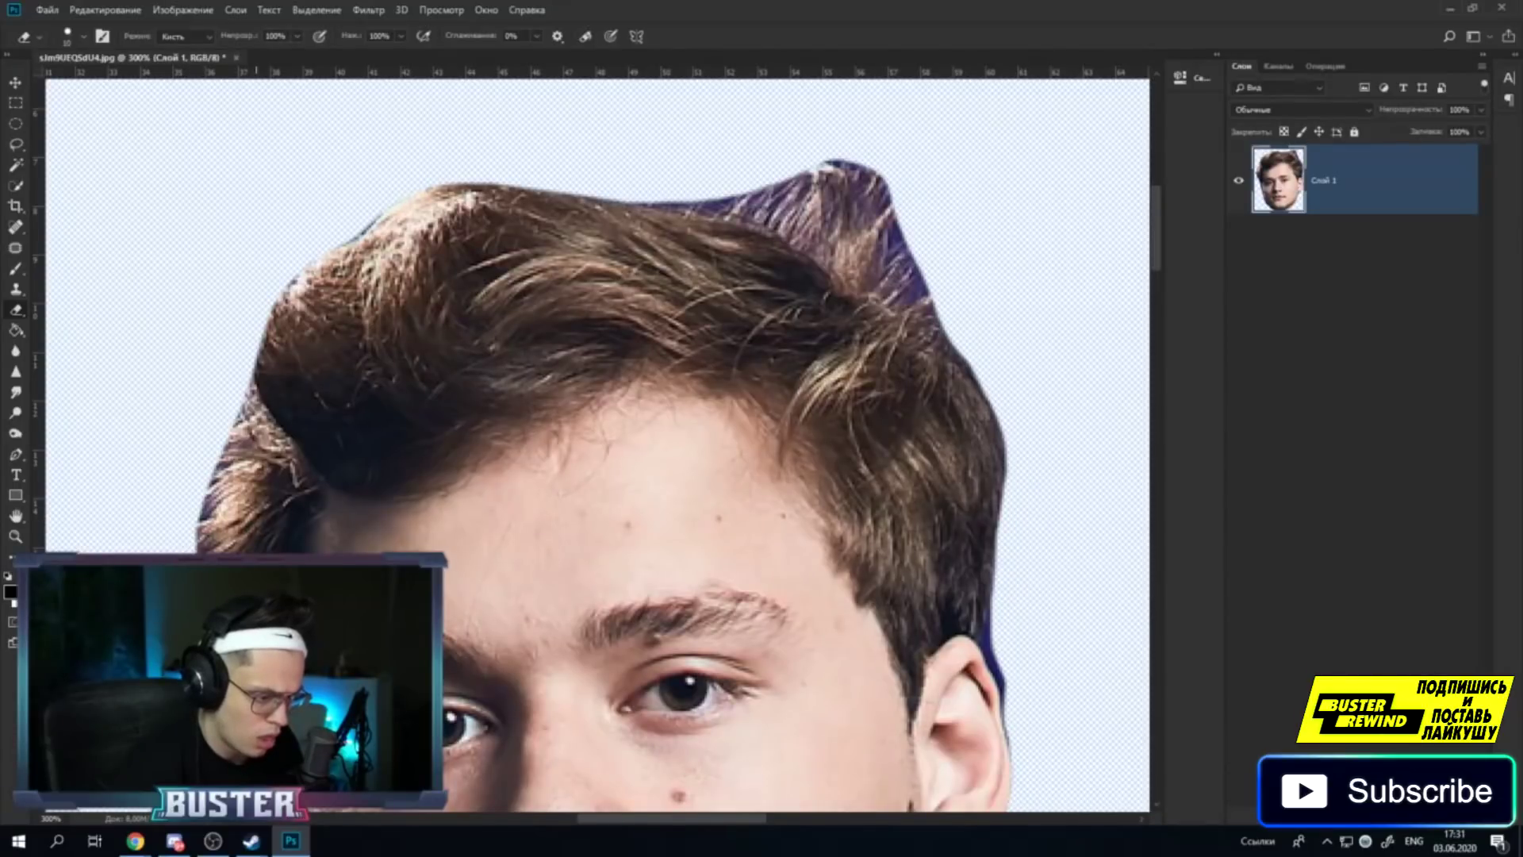
{"action": "scroll", "coordinate": [249, 497], "scroll_direction": "down", "scroll_amount": 1}
{"action": "scroll", "coordinate": [249, 497], "scroll_direction": "down", "scroll_amount": 2}
{"action": "scroll", "coordinate": [249, 496], "scroll_direction": "down", "scroll_amount": 2}
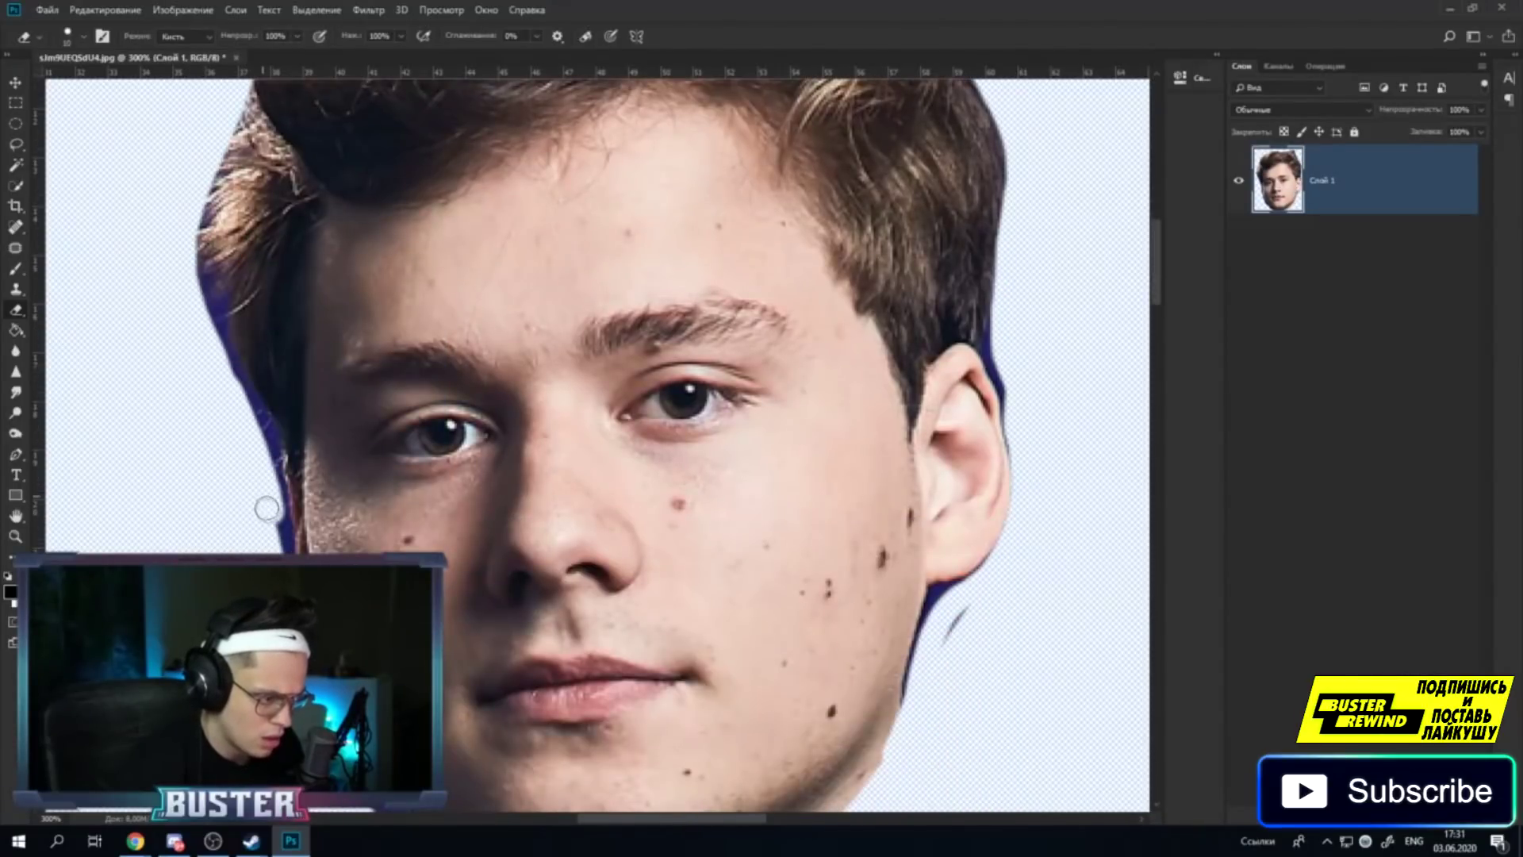
{"action": "scroll", "coordinate": [270, 515], "scroll_direction": "down", "scroll_amount": 2}
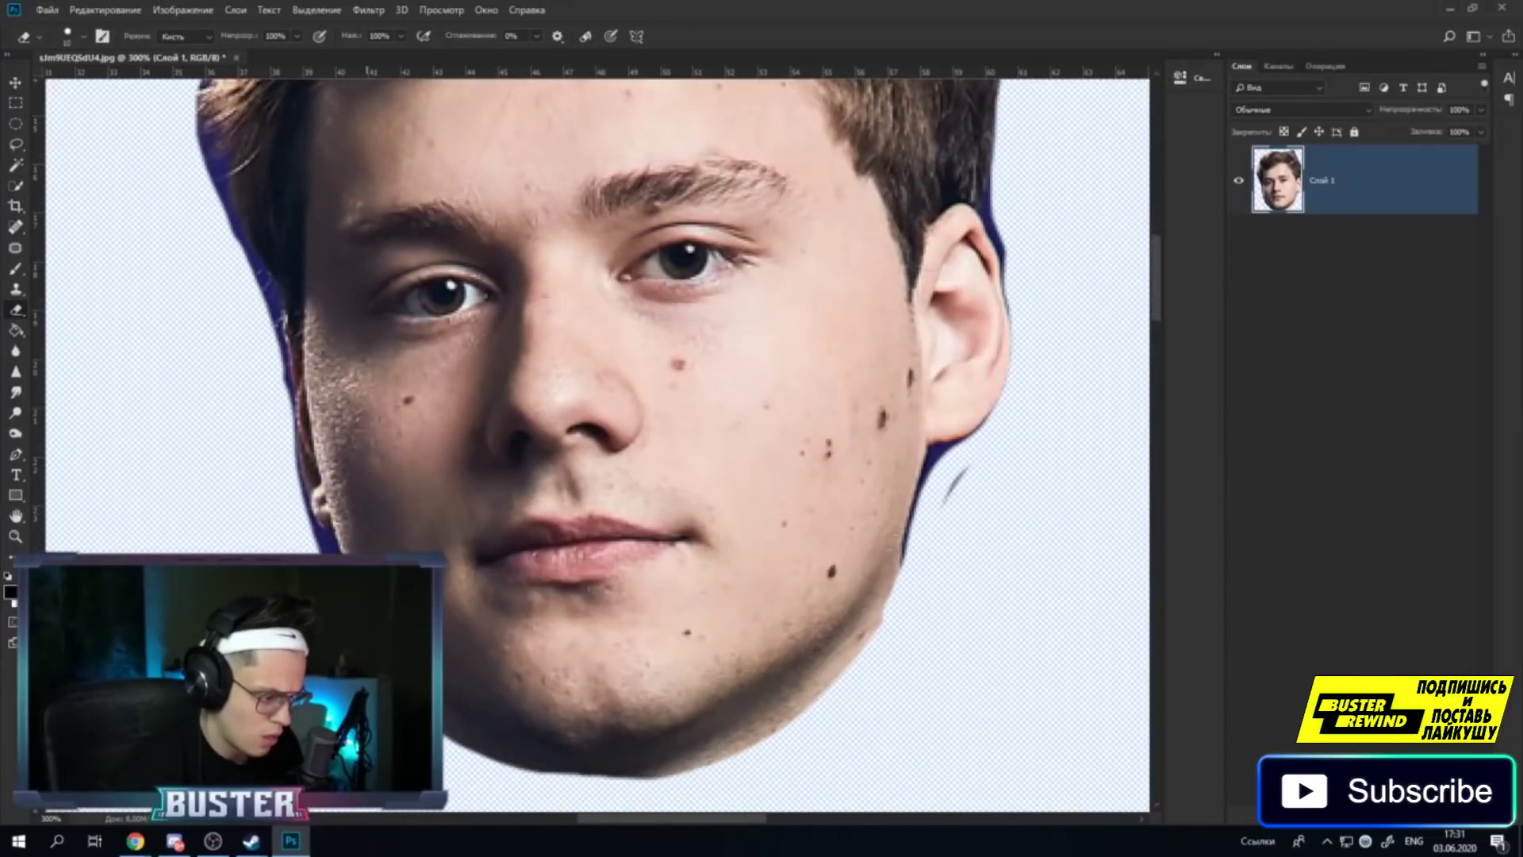
{"action": "mouse_move", "coordinate": [448, 726]}
{"action": "left_mouse_down"}
{"action": "mouse_move", "coordinate": [516, 773]}
{"action": "mouse_move", "coordinate": [658, 785]}
{"action": "mouse_move", "coordinate": [868, 650]}
{"action": "left_mouse_up"}
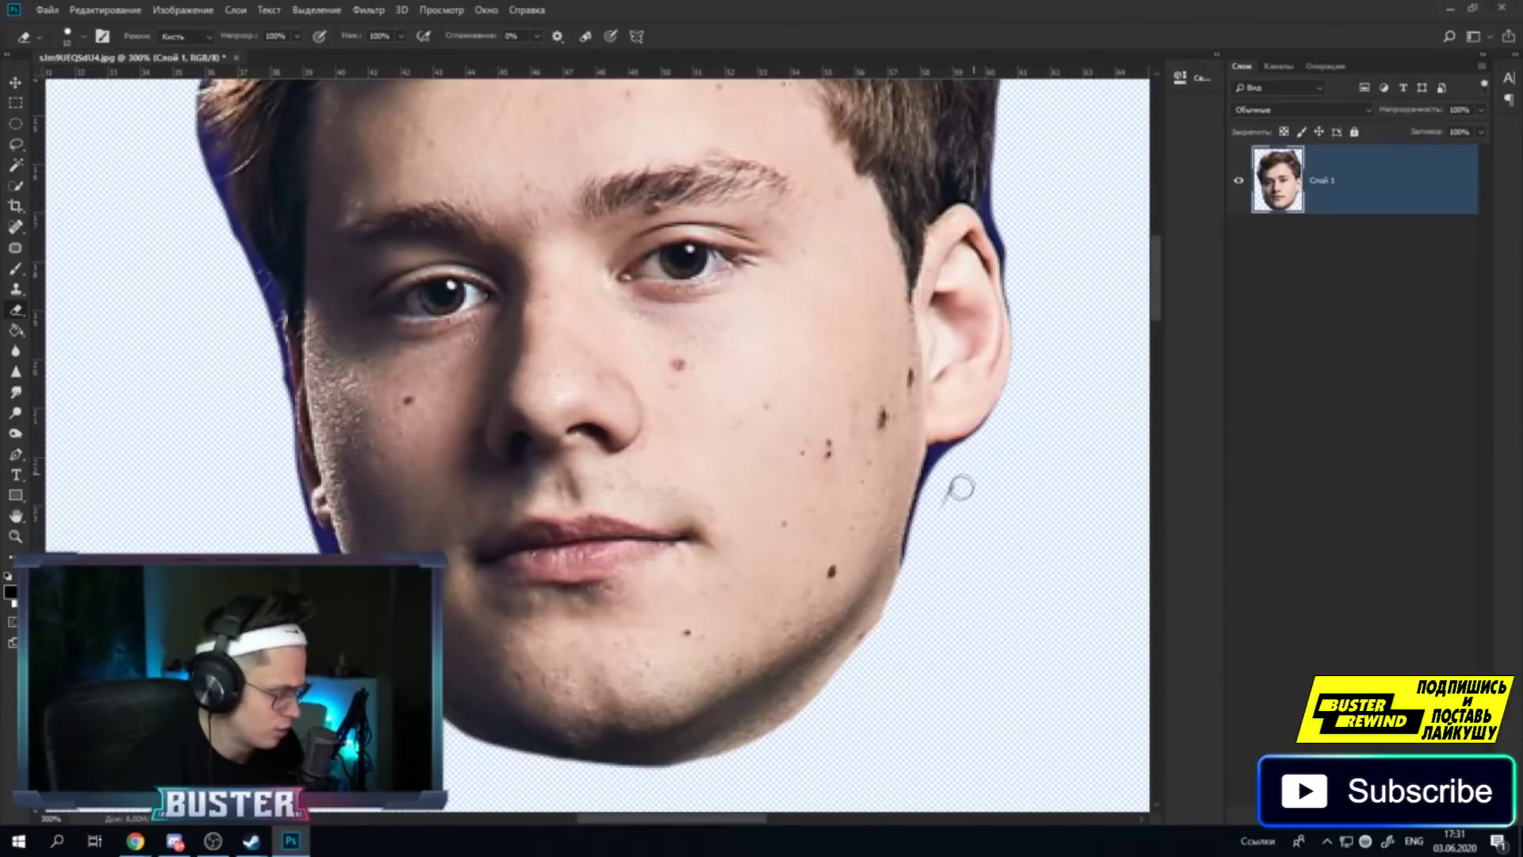
{"action": "scroll", "coordinate": [999, 420], "scroll_direction": "up", "scroll_amount": 3}
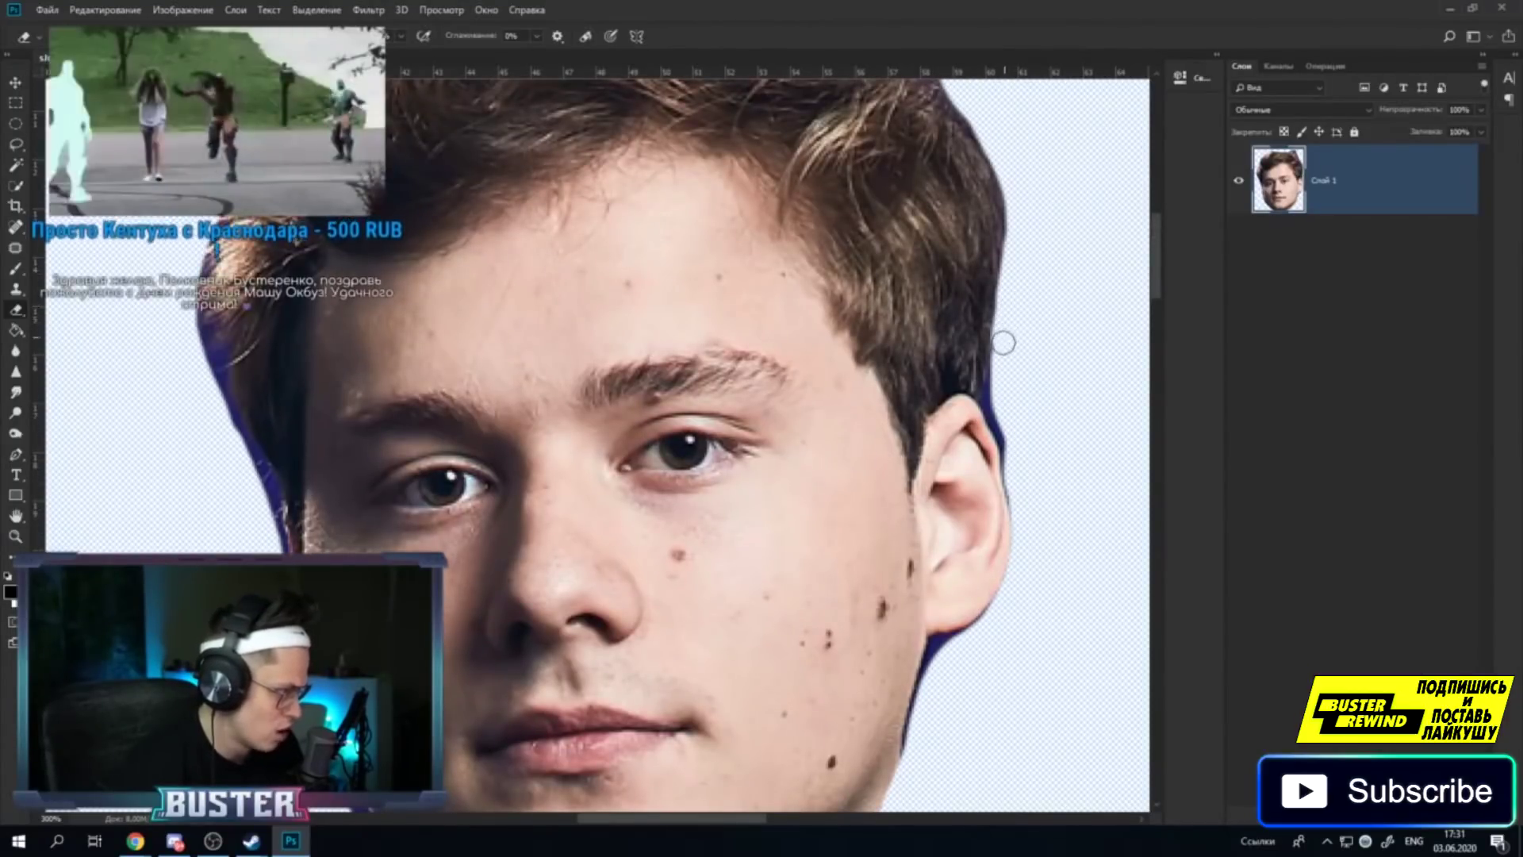
{"action": "left_click_drag", "start_coordinate": [993, 392], "coordinate": [1016, 496]}
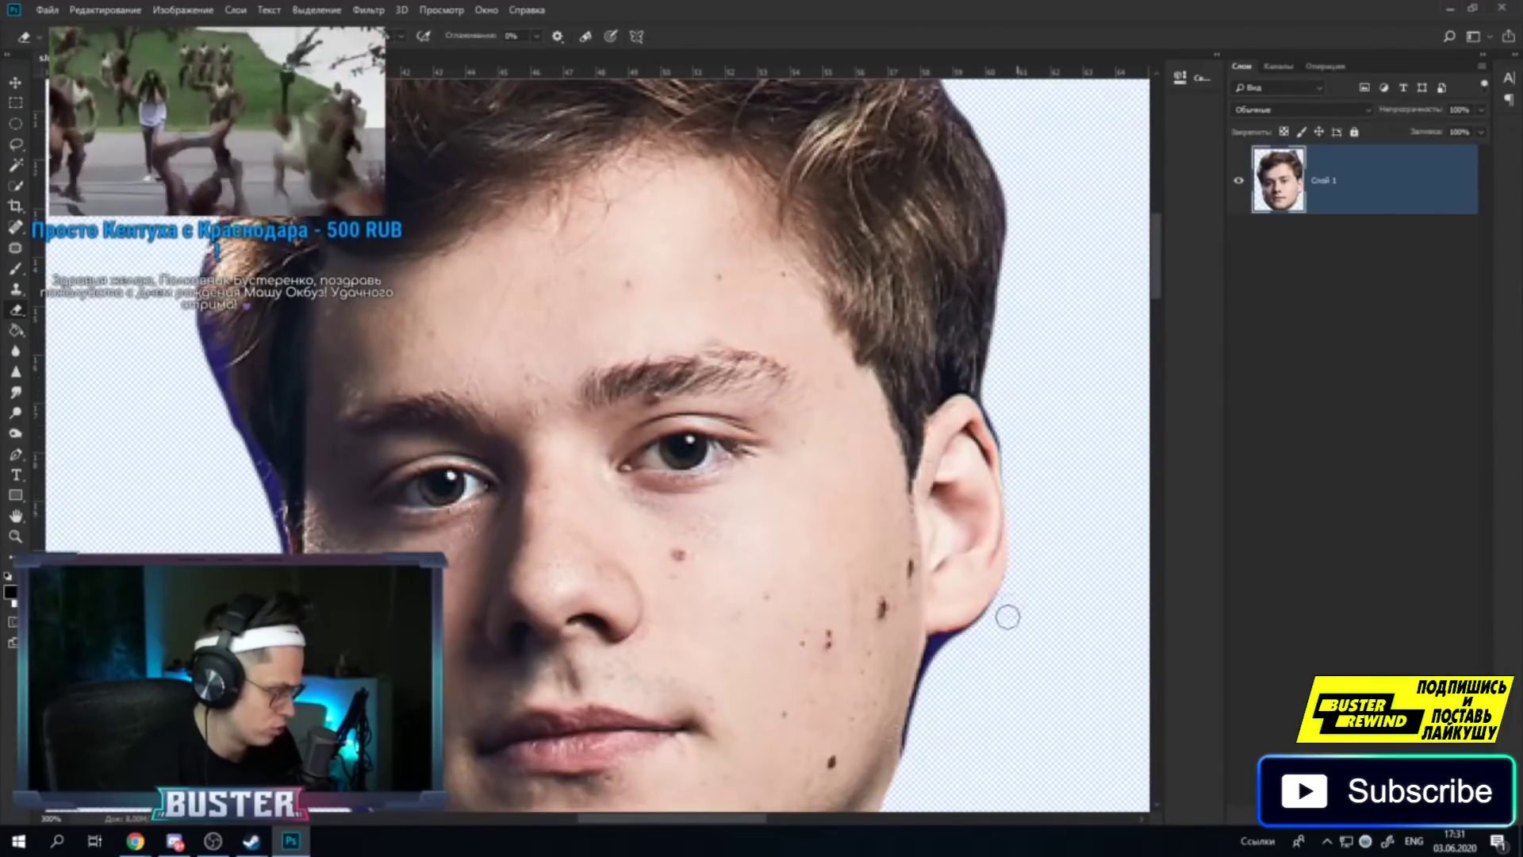
{"action": "scroll", "coordinate": [944, 437], "scroll_direction": "up", "scroll_amount": 2}
{"action": "scroll", "coordinate": [943, 437], "scroll_direction": "up", "scroll_amount": 4}
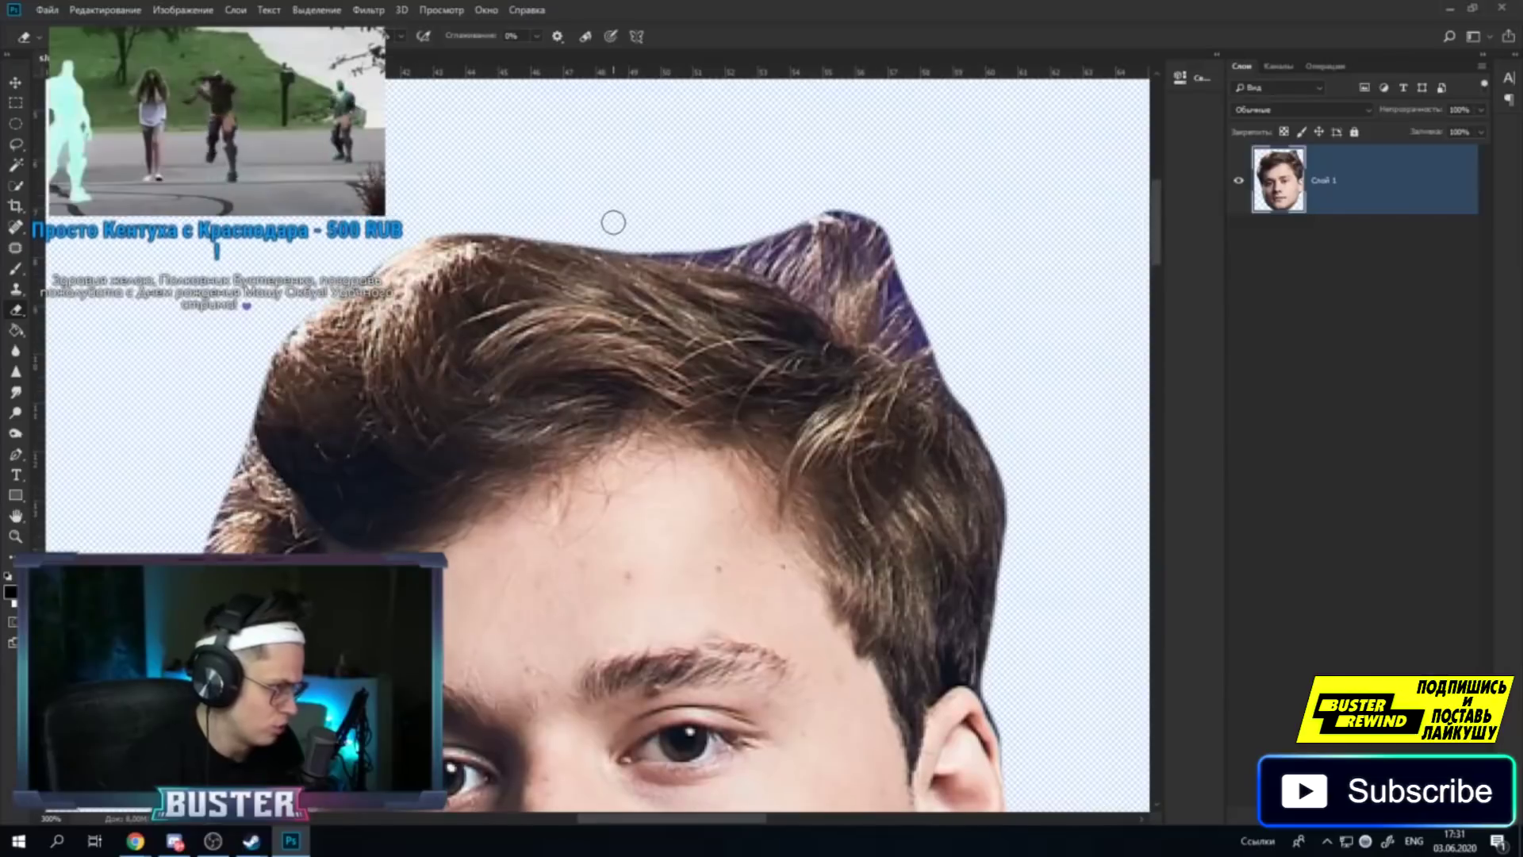
Erase the blue hair tuft above the head and the bluish fringe along the hair top.
{"action": "left_click_drag", "start_coordinate": [773, 266], "coordinate": [924, 335]}
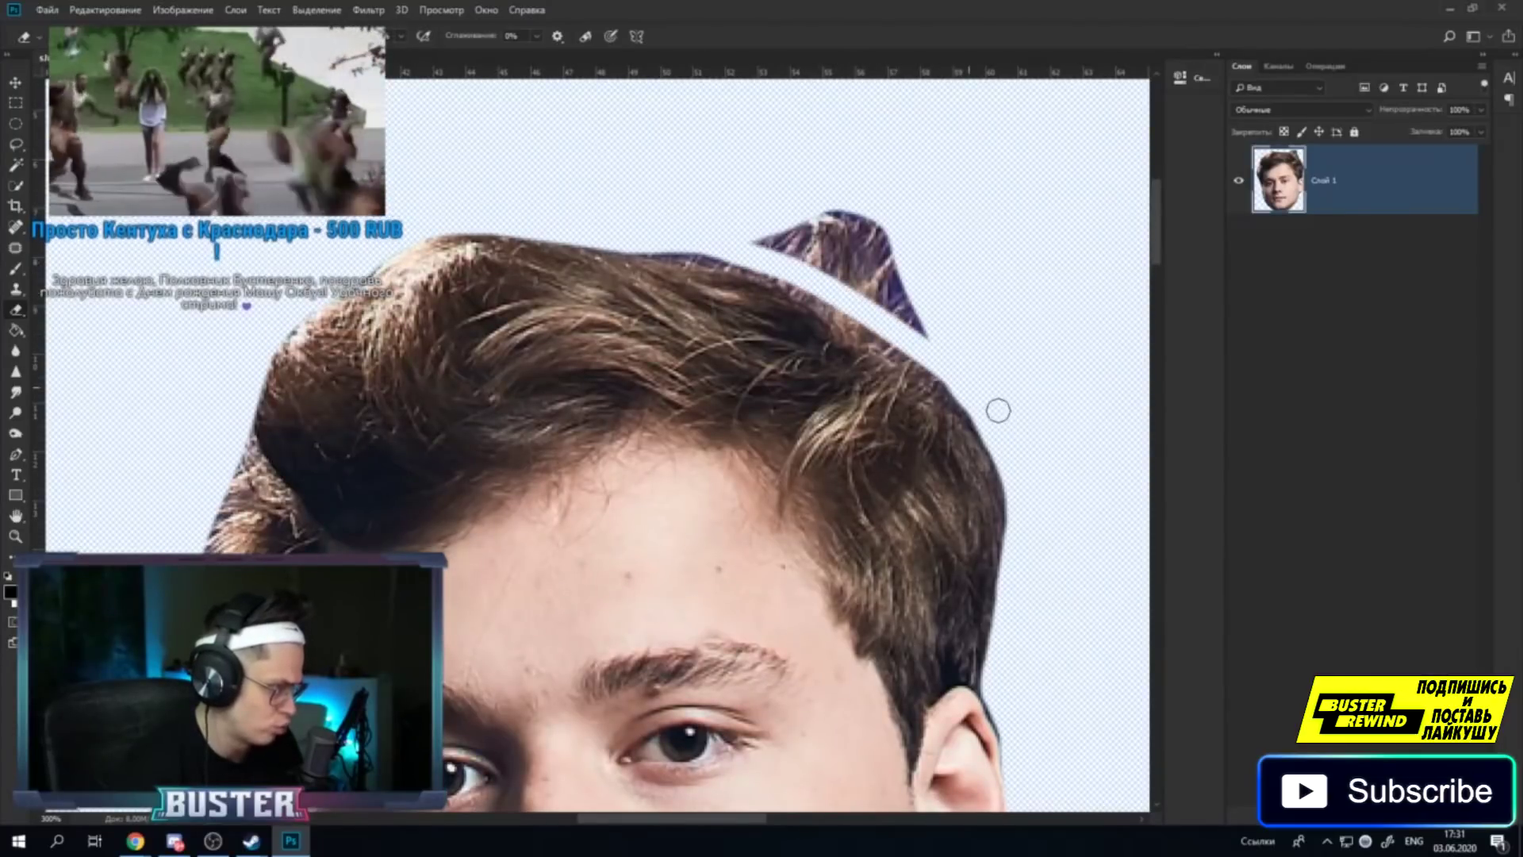
{"action": "mouse_move", "coordinate": [740, 216]}
{"action": "left_mouse_down"}
{"action": "mouse_move", "coordinate": [945, 340]}
{"action": "mouse_move", "coordinate": [785, 228]}
{"action": "mouse_move", "coordinate": [841, 214]}
{"action": "mouse_move", "coordinate": [910, 268]}
{"action": "left_mouse_up"}
{"action": "mouse_move", "coordinate": [745, 256]}
{"action": "left_mouse_down"}
{"action": "mouse_move", "coordinate": [465, 228]}
{"action": "mouse_move", "coordinate": [391, 251]}
{"action": "mouse_move", "coordinate": [254, 380]}
{"action": "mouse_move", "coordinate": [212, 551]}
{"action": "left_mouse_up"}
{"action": "scroll", "coordinate": [595, 444], "scroll_direction": "down", "scroll_amount": 2}
{"action": "scroll", "coordinate": [595, 444], "scroll_direction": "down", "scroll_amount": 1}
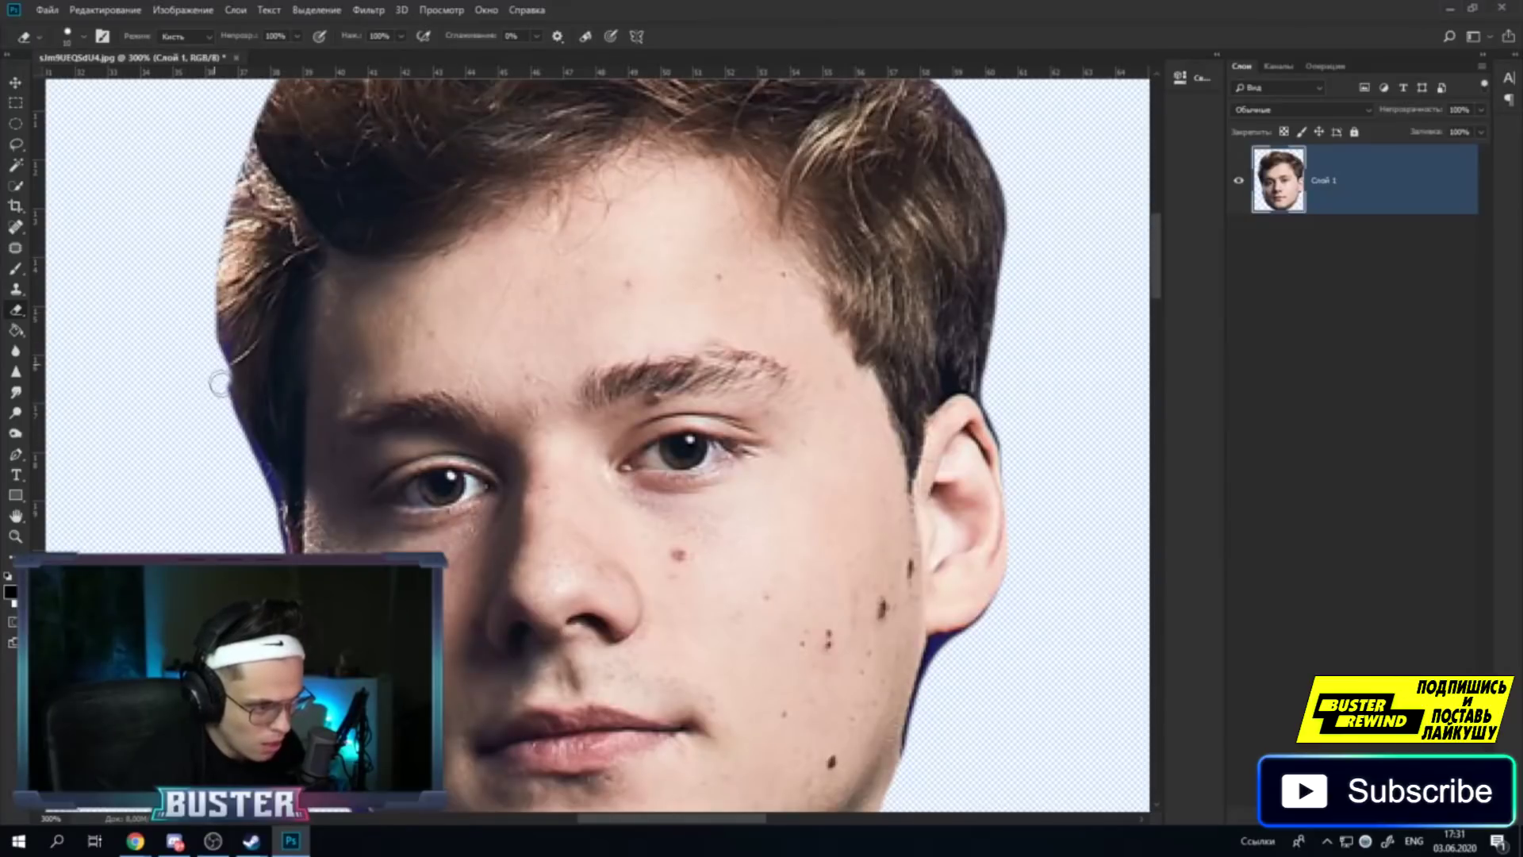
Erase the purple and dark fringe along the hair edge, jaw and bottom of the chin.
{"action": "left_click_drag", "start_coordinate": [254, 475], "coordinate": [271, 519]}
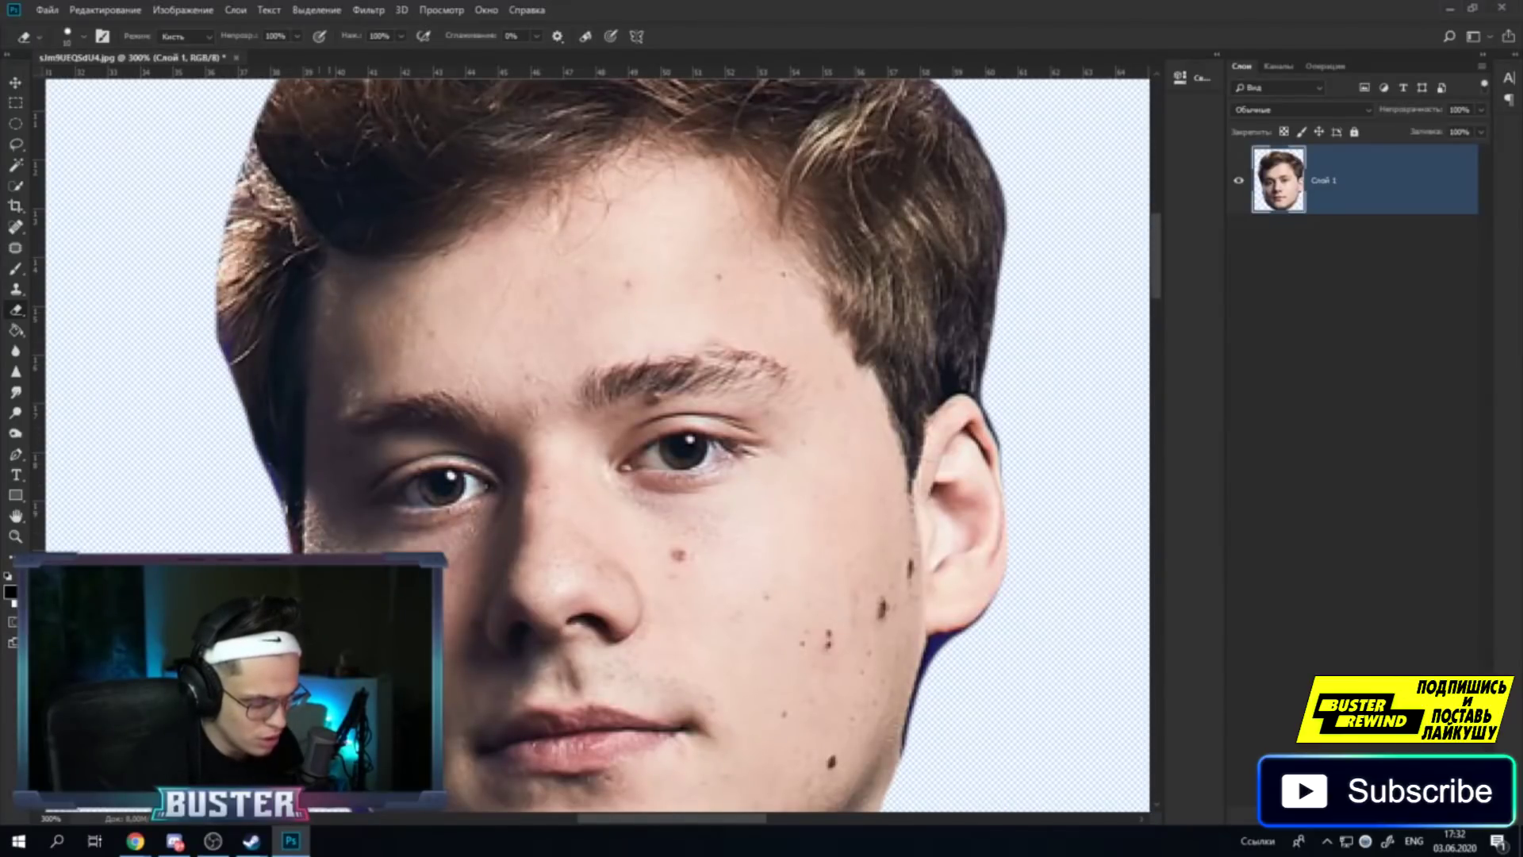
{"action": "scroll", "coordinate": [289, 523], "scroll_direction": "down", "scroll_amount": 3}
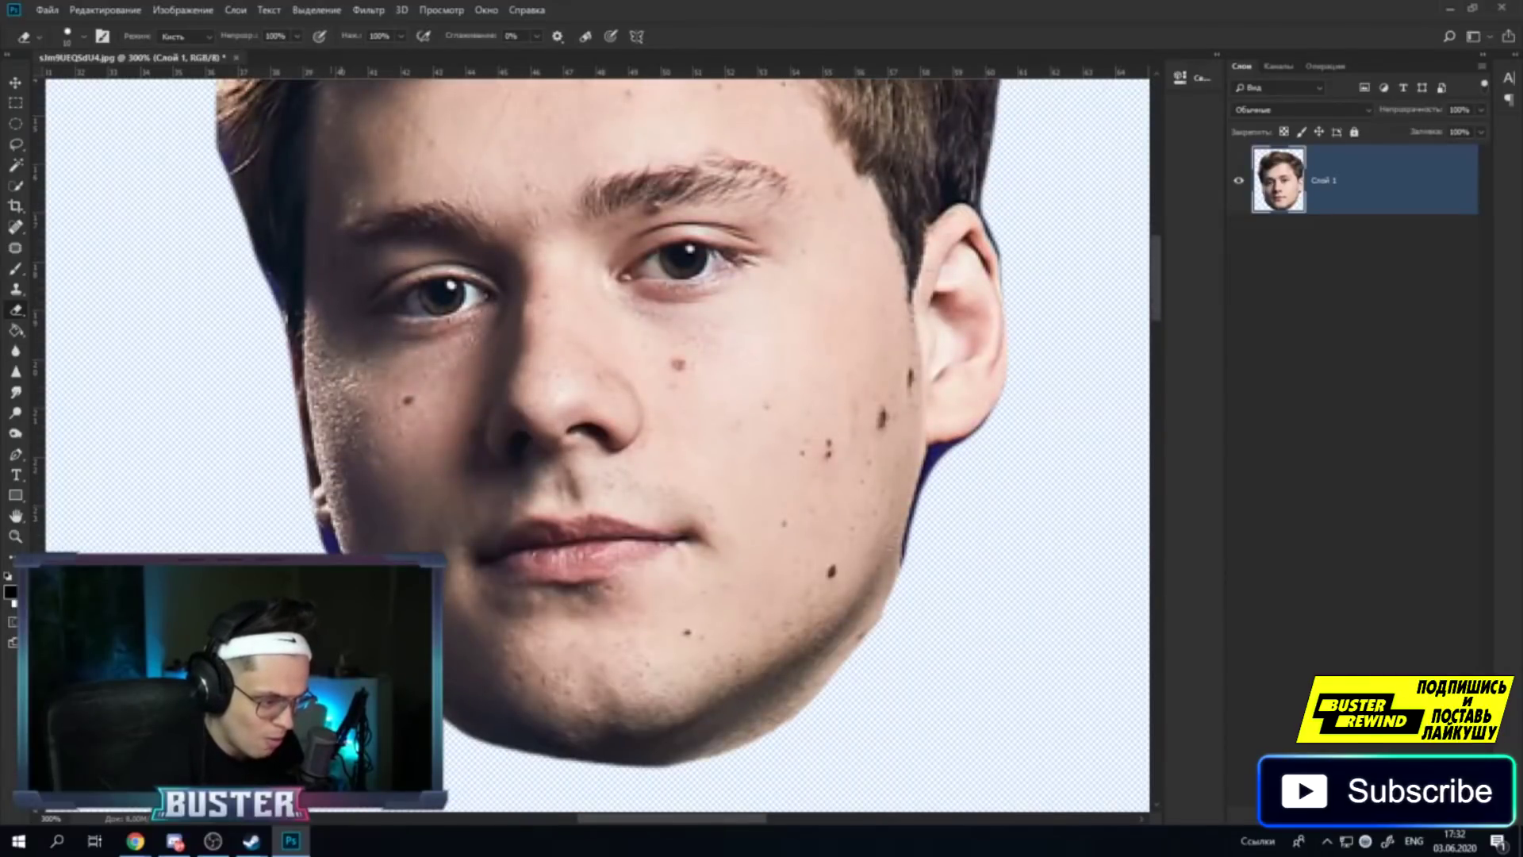
{"action": "left_click_drag", "start_coordinate": [301, 530], "coordinate": [331, 549]}
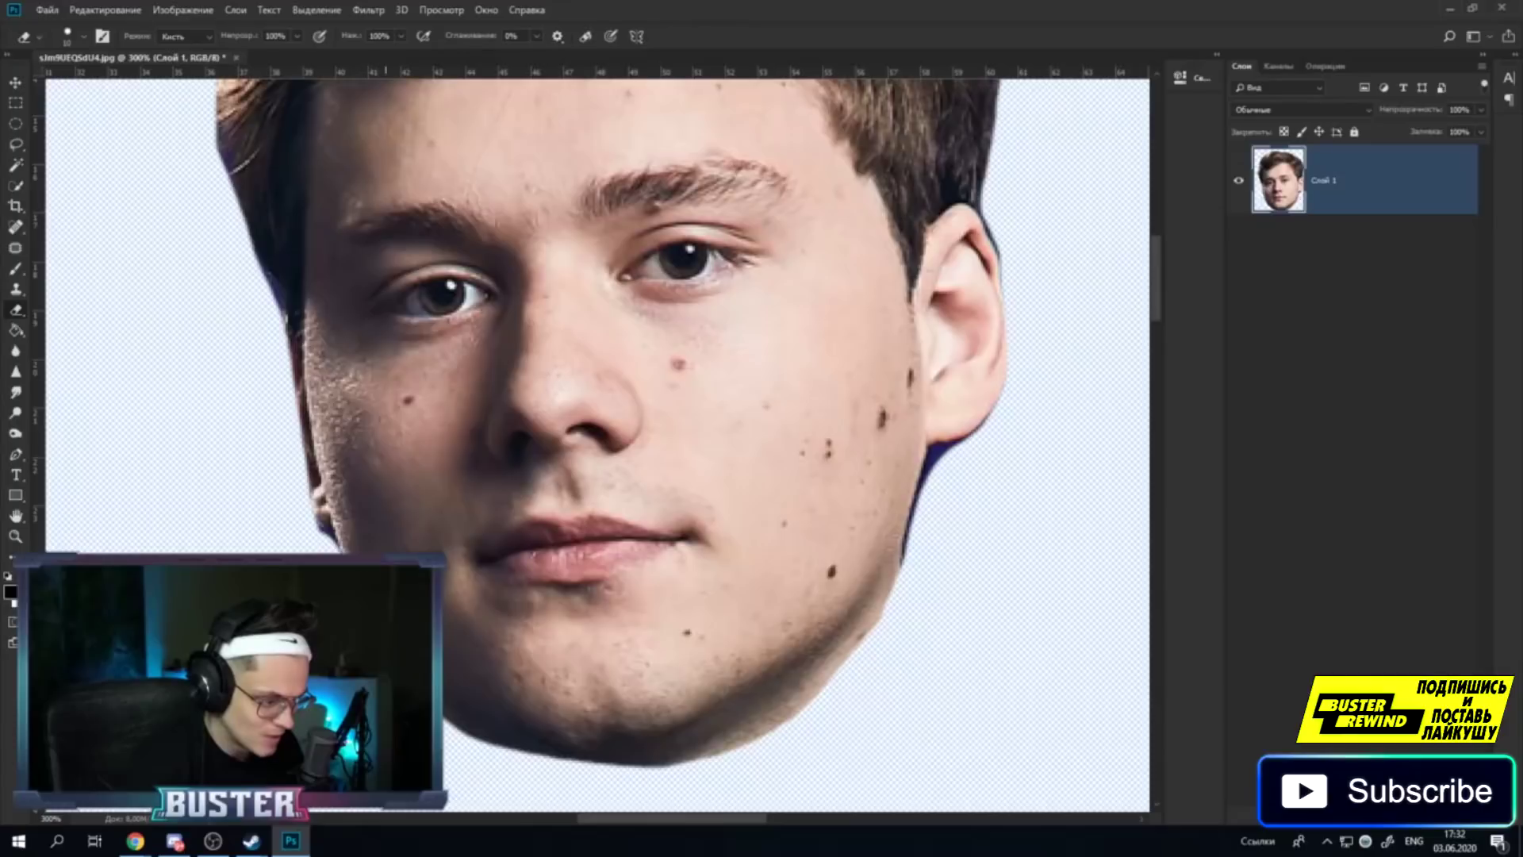
{"action": "mouse_move", "coordinate": [448, 713]}
{"action": "left_mouse_down"}
{"action": "mouse_move", "coordinate": [500, 742]}
{"action": "mouse_move", "coordinate": [693, 754]}
{"action": "mouse_move", "coordinate": [815, 710]}
{"action": "left_mouse_up"}
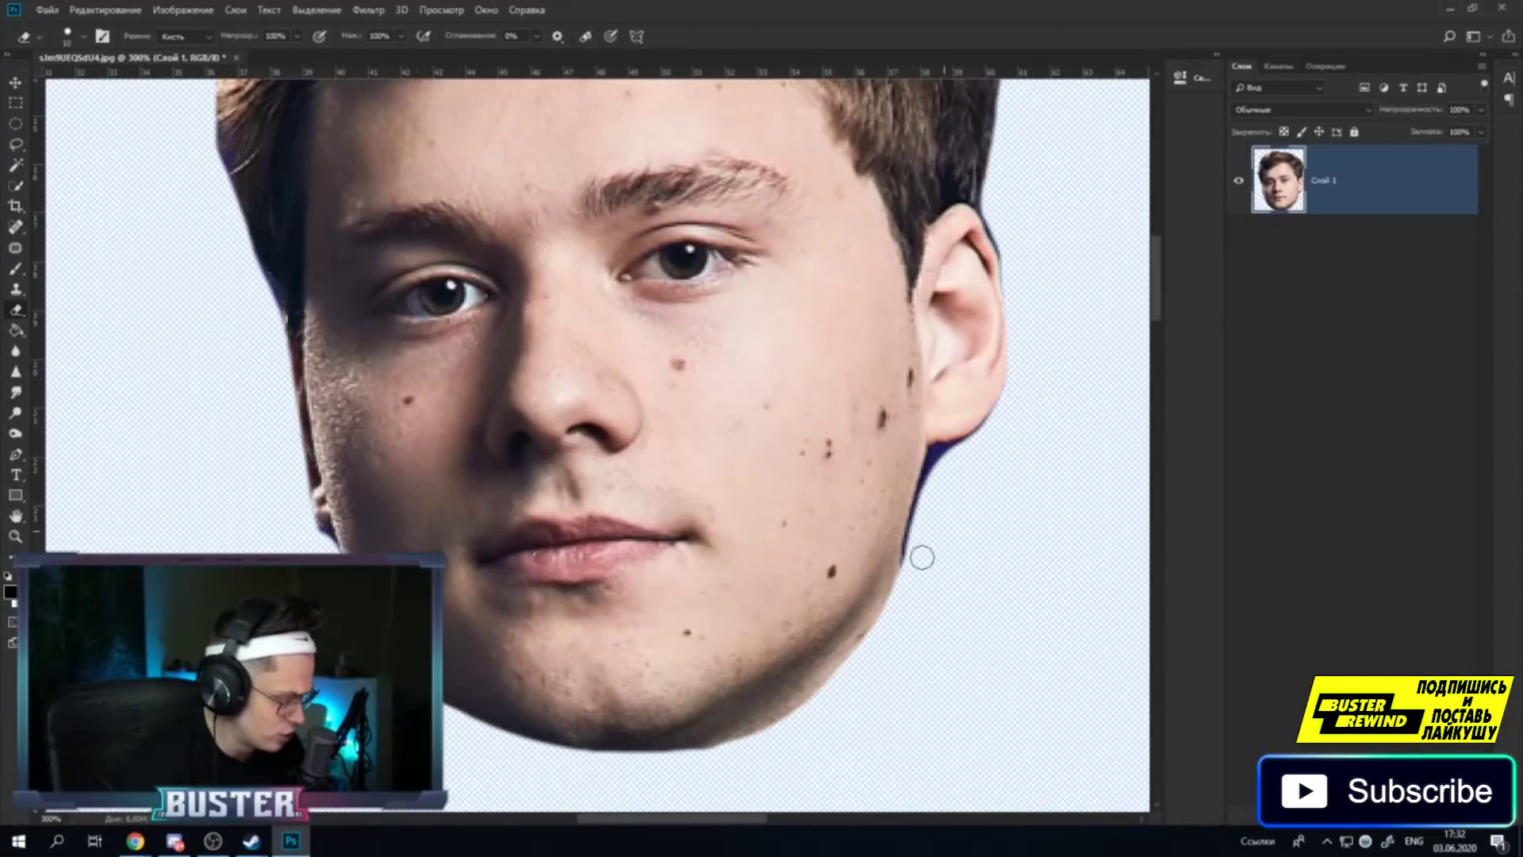
{"action": "left_click_drag", "start_coordinate": [875, 625], "coordinate": [828, 682]}
{"action": "left_click_drag", "start_coordinate": [692, 749], "coordinate": [527, 749]}
{"action": "scroll", "coordinate": [247, 446], "scroll_direction": "up", "scroll_amount": 3}
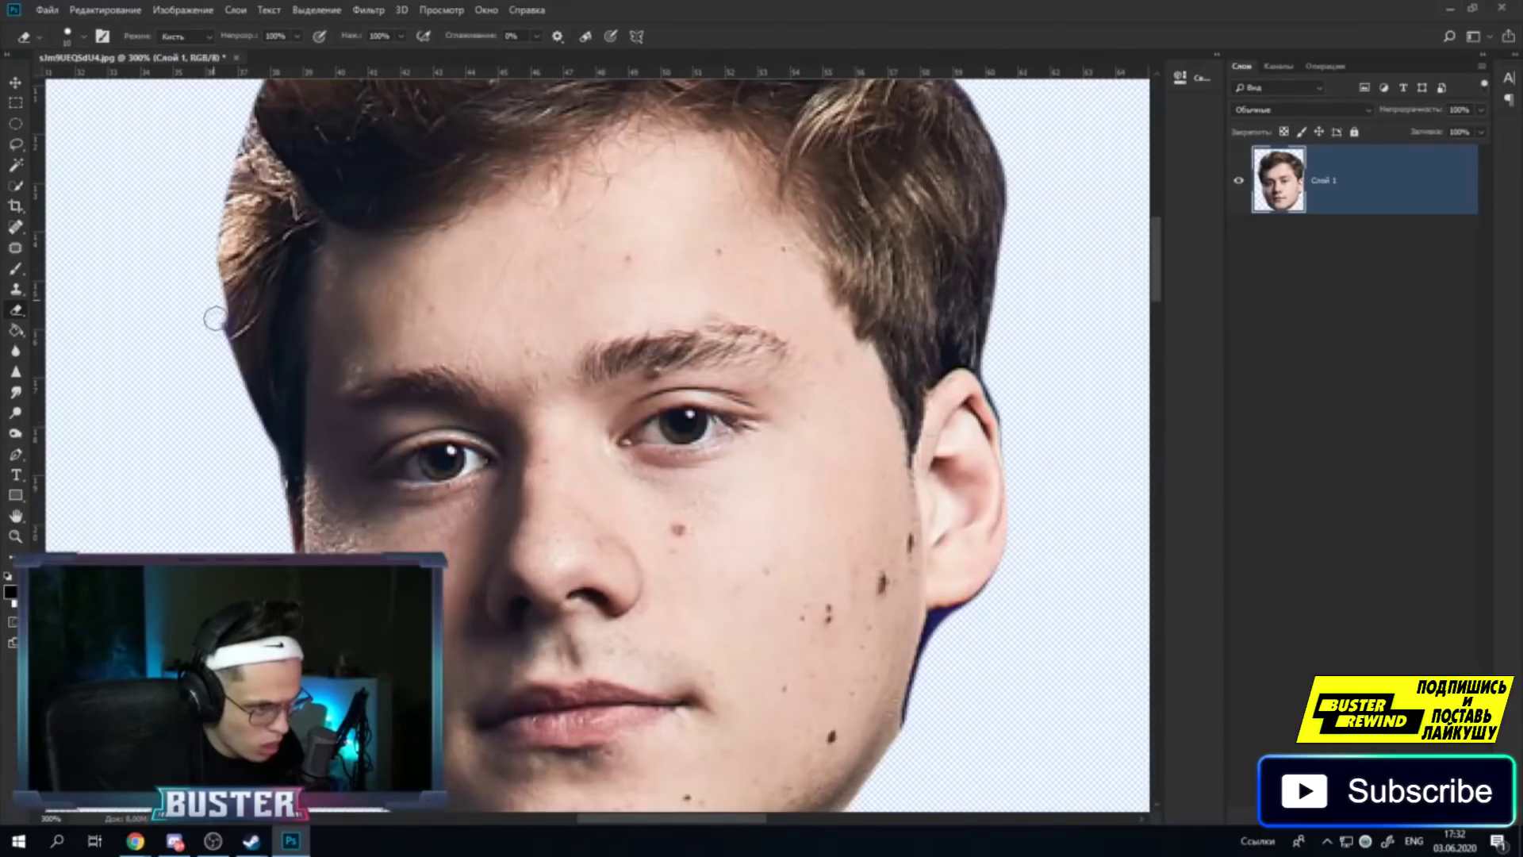
{"action": "scroll", "coordinate": [231, 452], "scroll_direction": "down", "scroll_amount": 2}
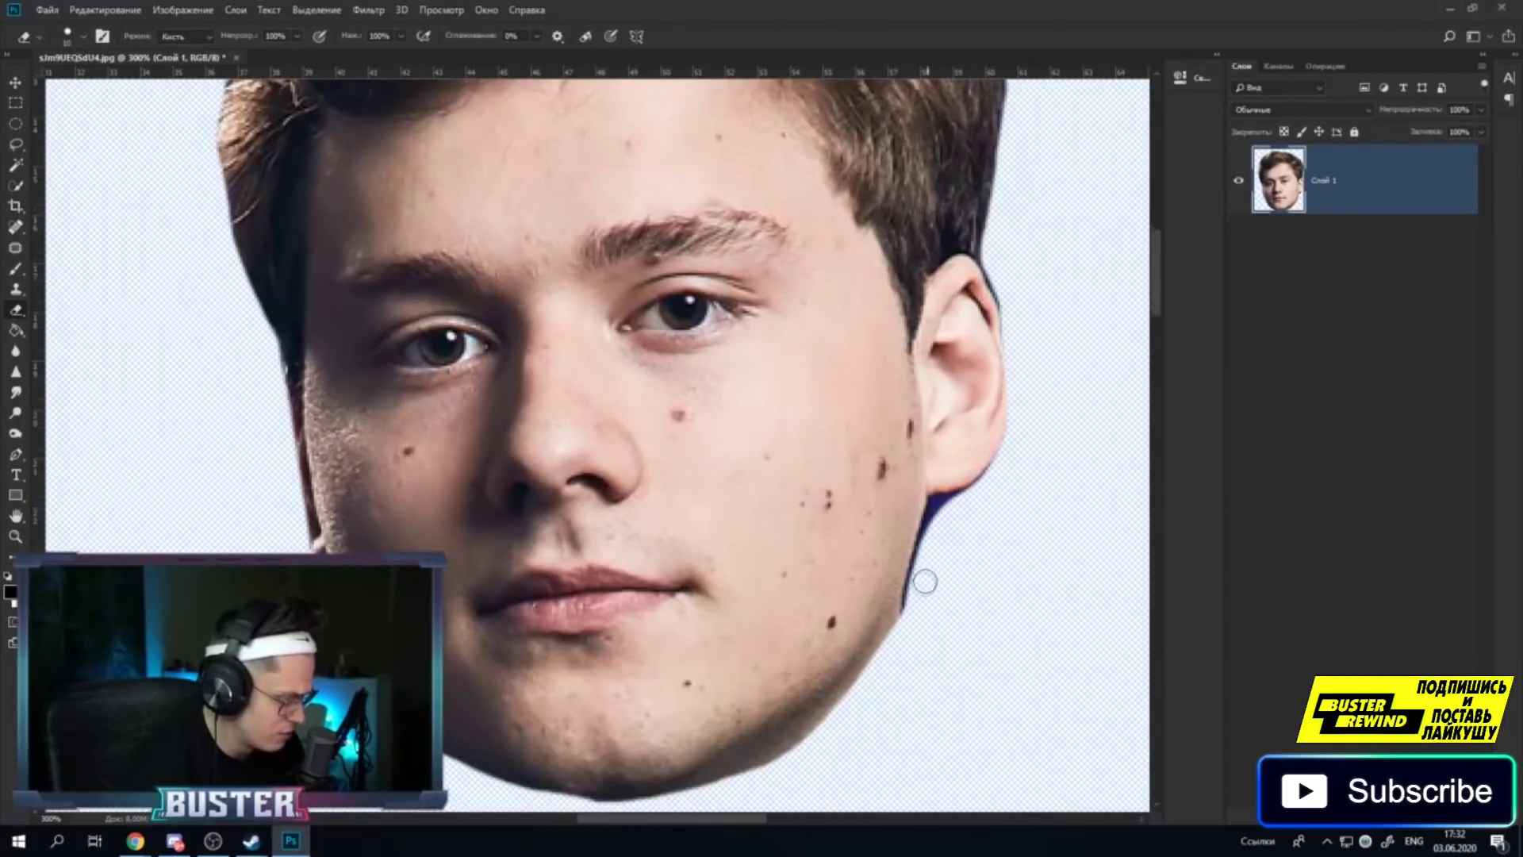
{"action": "mouse_move", "coordinate": [909, 612]}
{"action": "left_mouse_down"}
{"action": "mouse_move", "coordinate": [792, 730]}
{"action": "mouse_move", "coordinate": [665, 798]}
{"action": "left_mouse_up"}
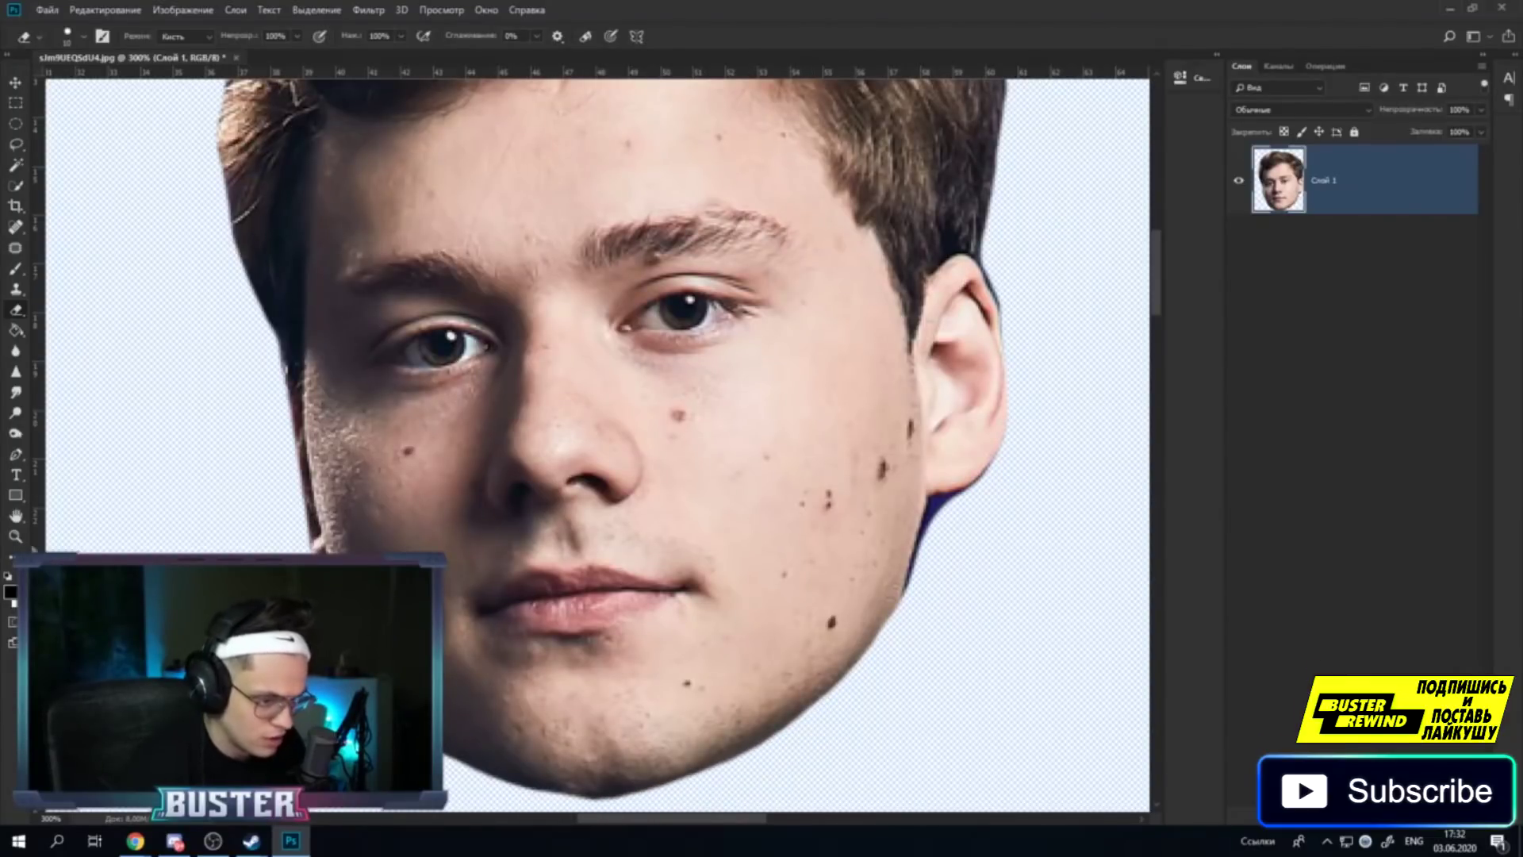
Zoom in close on the lower-left jaw and set the Eraser brush size to 1 pixel.
{"action": "key", "text": "z"}
{"action": "scroll", "coordinate": [318, 627], "scroll_direction": "up", "scroll_amount": 8}
{"action": "scroll", "coordinate": [44, 349], "scroll_direction": "up", "scroll_amount": 1}
{"action": "left_click", "coordinate": [16, 309]}
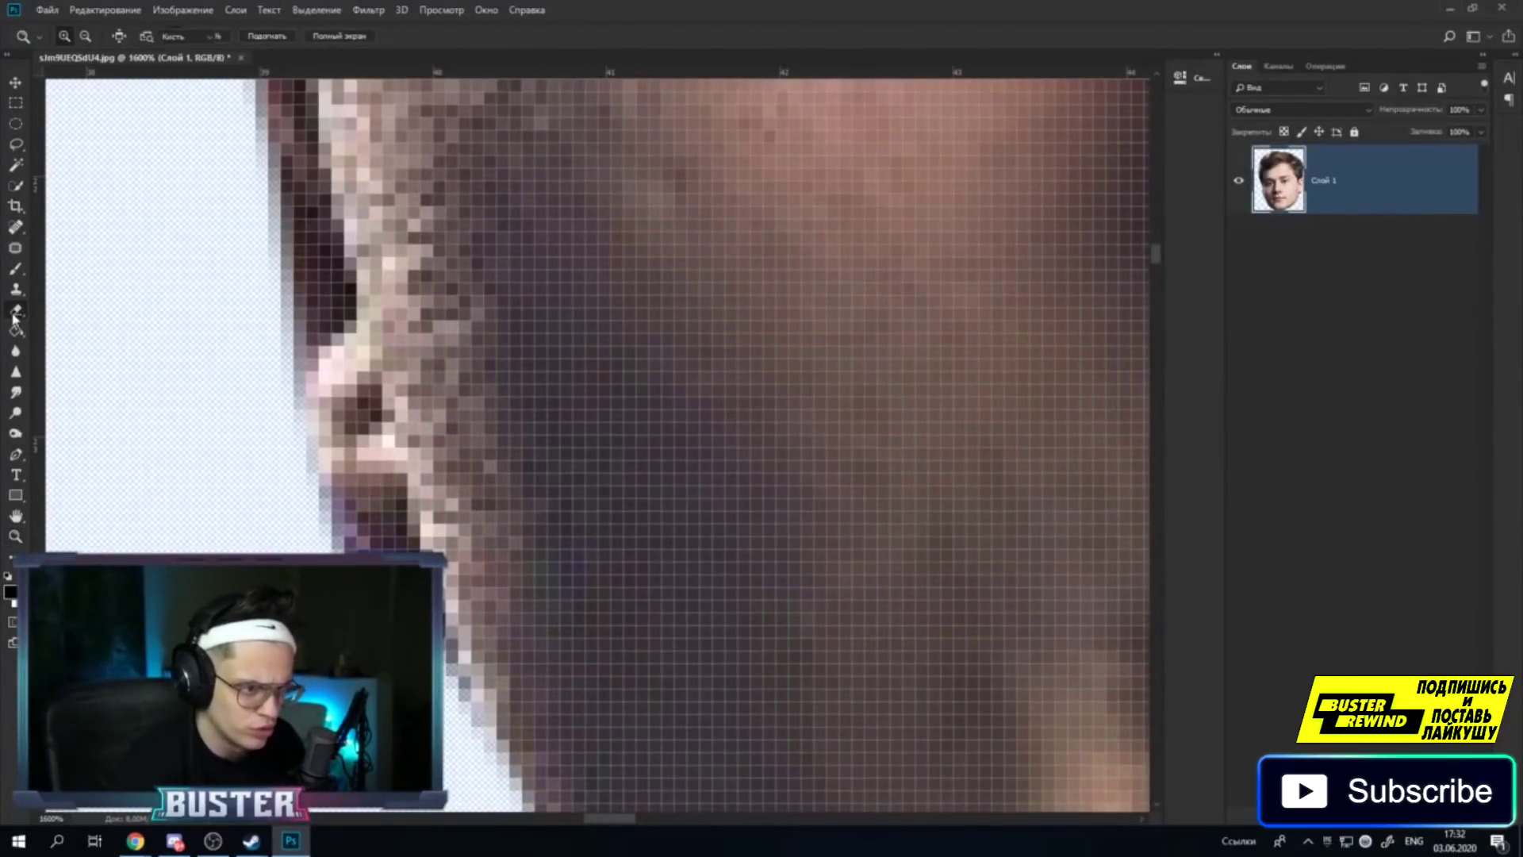
{"action": "left_click", "coordinate": [79, 36]}
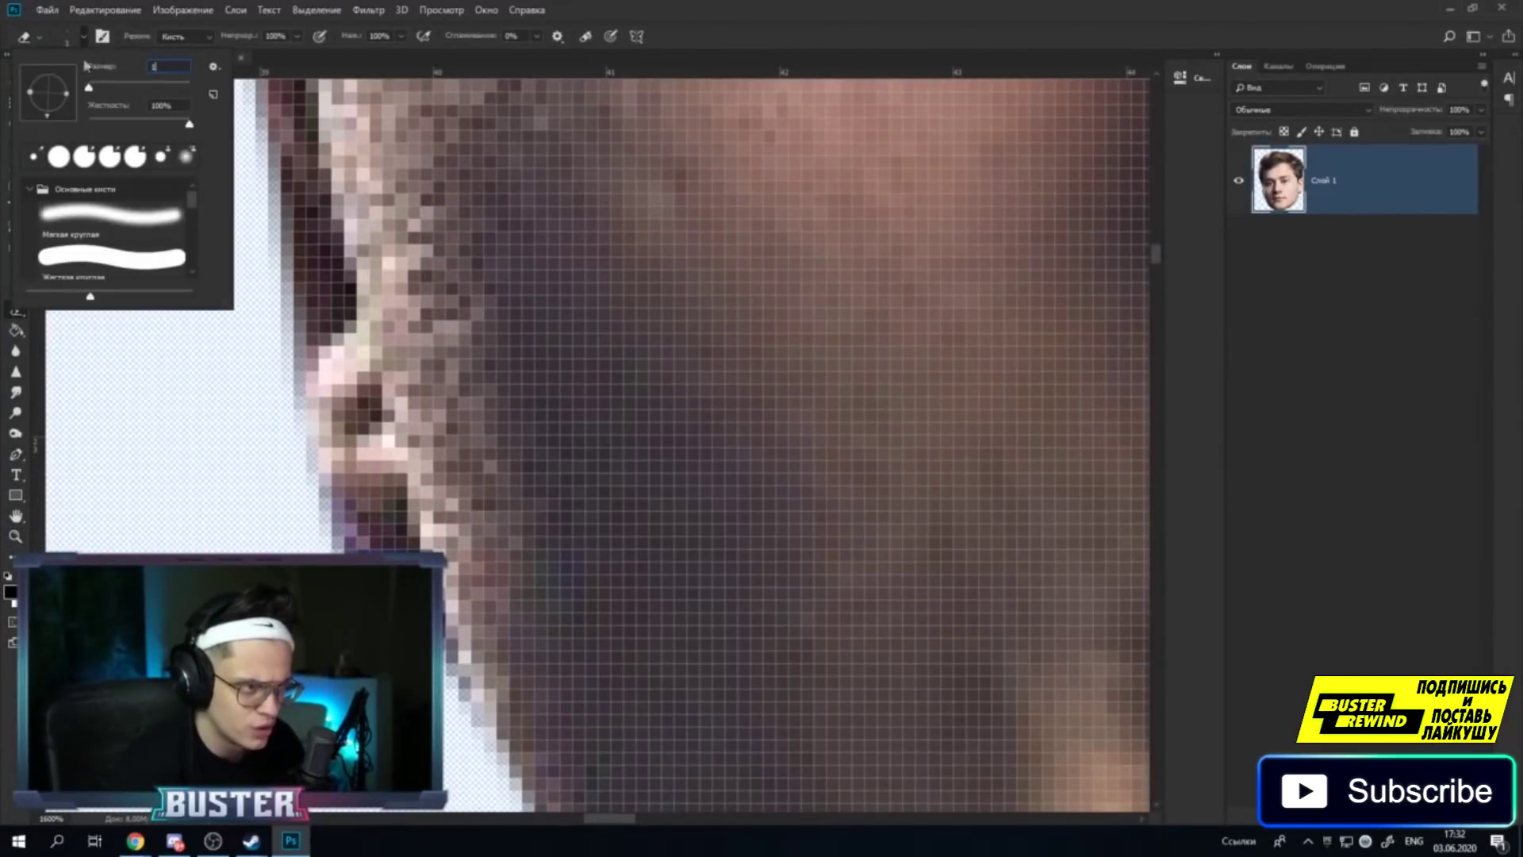
{"action": "key", "text": "Return"}
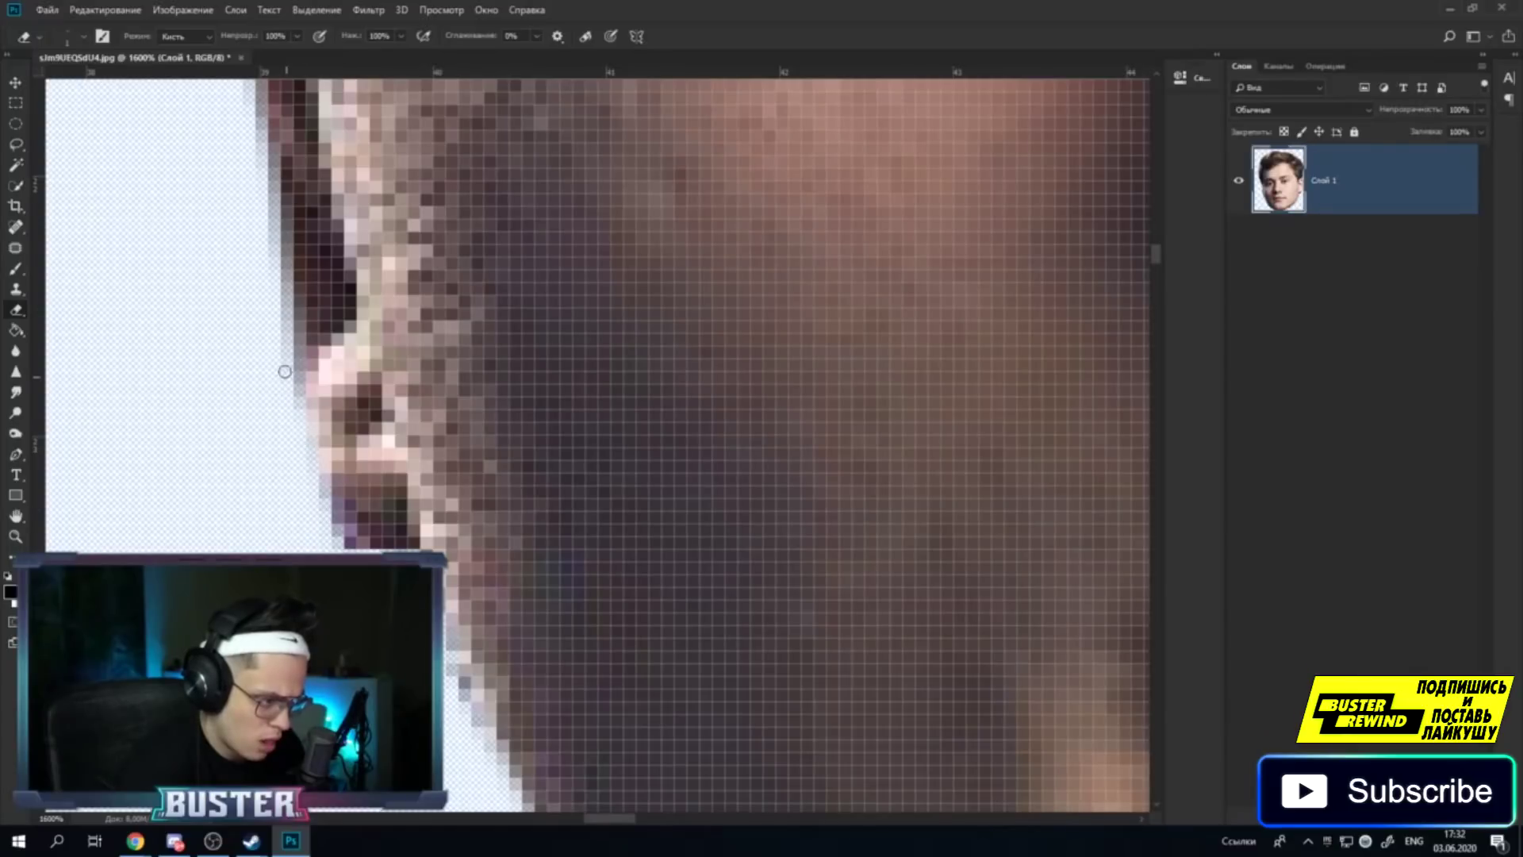
Erase the fringe pixels along the hair edge beside the eye, pixel by pixel.
{"action": "scroll", "coordinate": [261, 337], "scroll_direction": "up", "scroll_amount": 2}
{"action": "scroll", "coordinate": [184, 510], "scroll_direction": "up", "scroll_amount": 2}
{"action": "scroll", "coordinate": [245, 443], "scroll_direction": "up", "scroll_amount": 2}
{"action": "scroll", "coordinate": [206, 451], "scroll_direction": "up", "scroll_amount": 2}
{"action": "scroll", "coordinate": [170, 453], "scroll_direction": "up", "scroll_amount": 2}
{"action": "scroll", "coordinate": [103, 333], "scroll_direction": "up", "scroll_amount": 2}
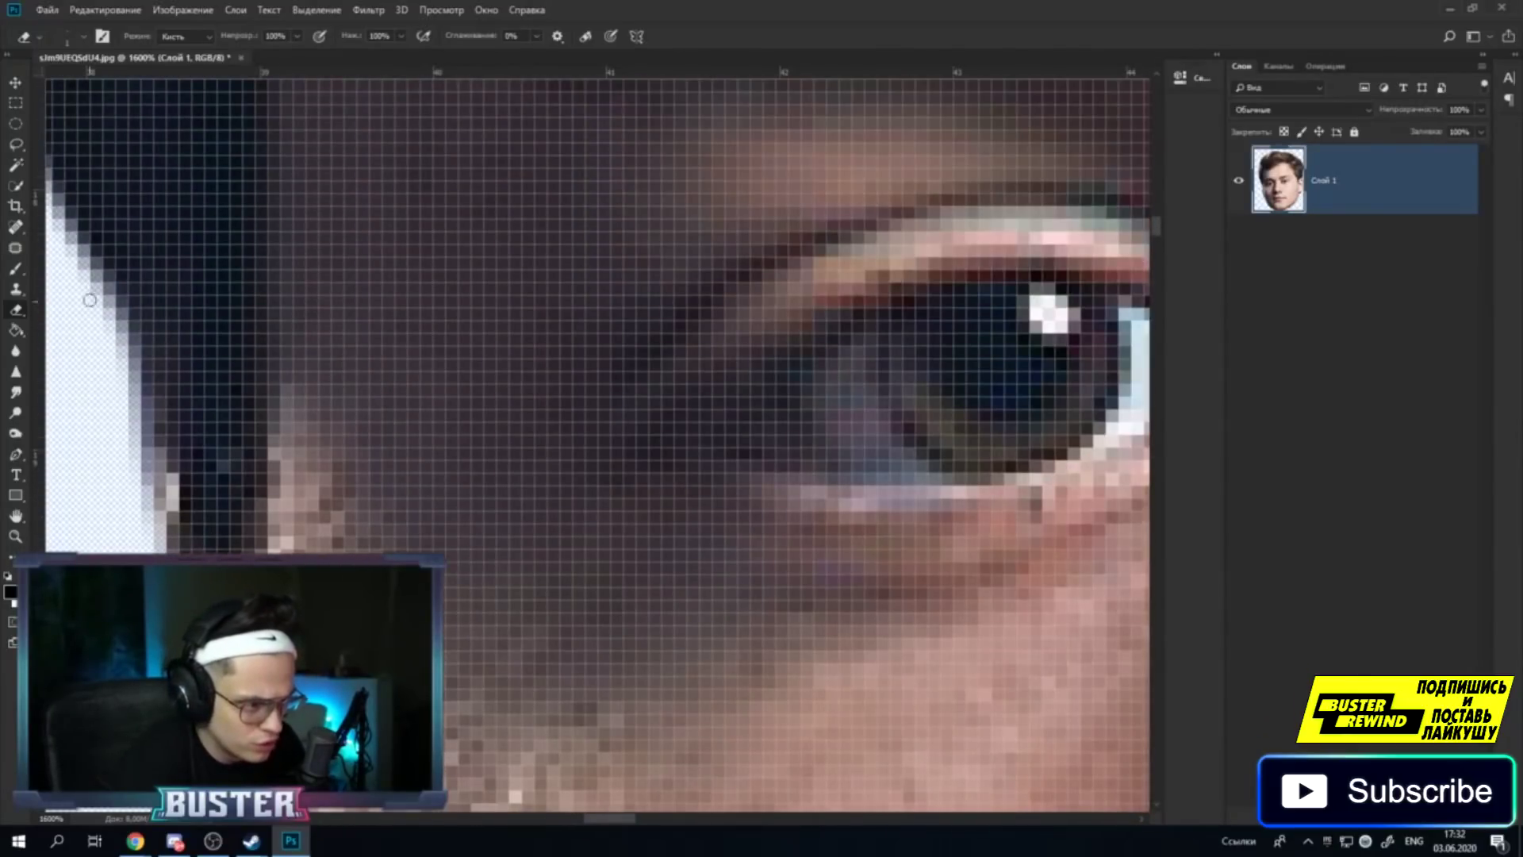
{"action": "left_click_drag", "start_coordinate": [119, 334], "coordinate": [126, 367]}
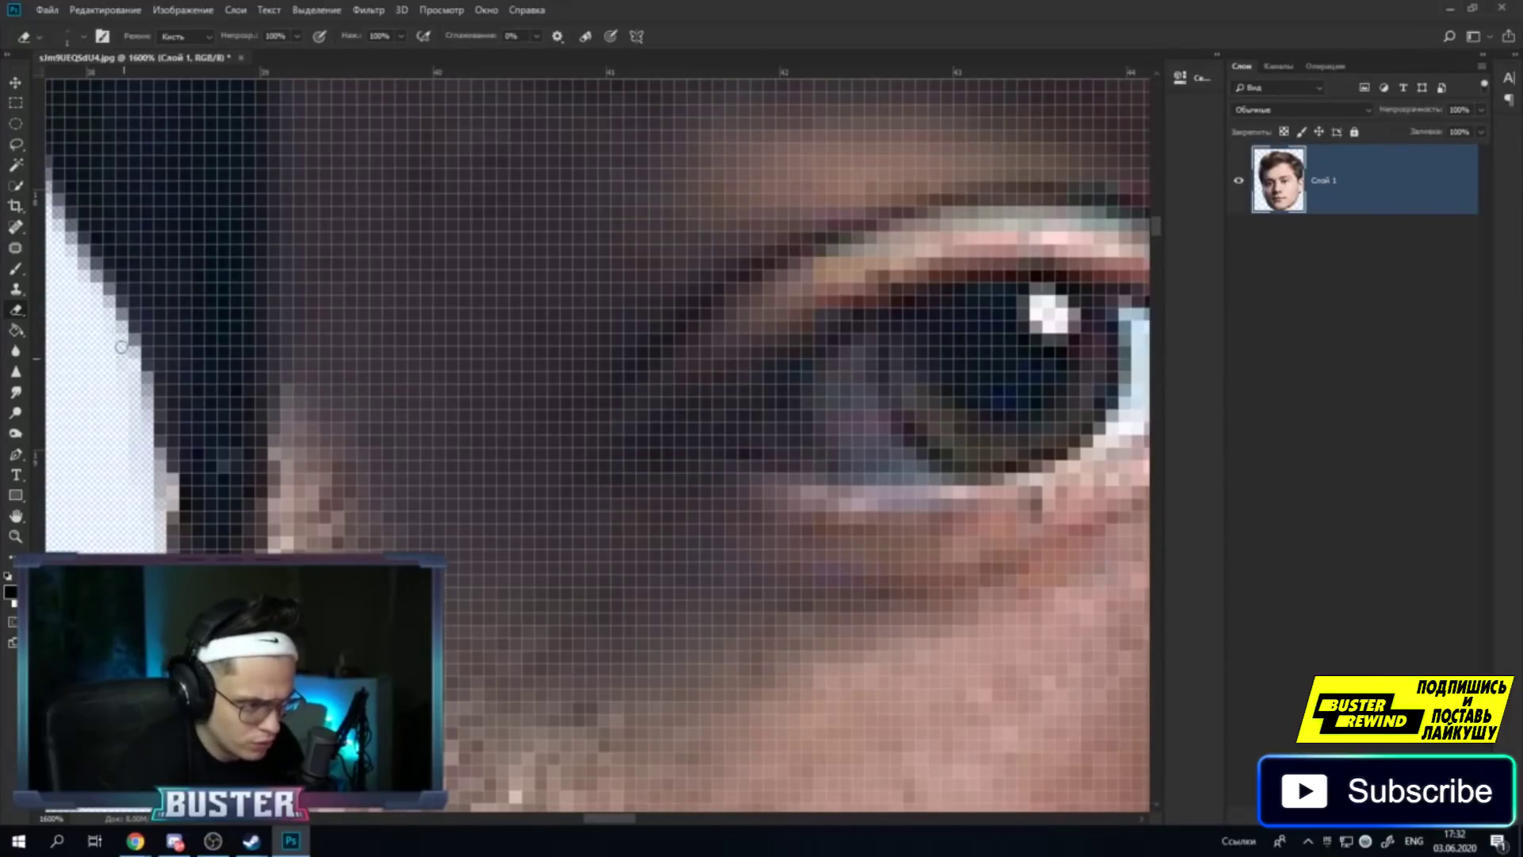
{"action": "mouse_move", "coordinate": [85, 287]}
{"action": "left_mouse_down"}
{"action": "mouse_move", "coordinate": [155, 408]}
{"action": "mouse_move", "coordinate": [178, 548]}
{"action": "mouse_move", "coordinate": [146, 333]}
{"action": "mouse_move", "coordinate": [170, 547]}
{"action": "mouse_move", "coordinate": [163, 397]}
{"action": "left_mouse_up"}
{"action": "scroll", "coordinate": [162, 396], "scroll_direction": "down", "scroll_amount": 2}
{"action": "scroll", "coordinate": [163, 397], "scroll_direction": "down", "scroll_amount": 3}
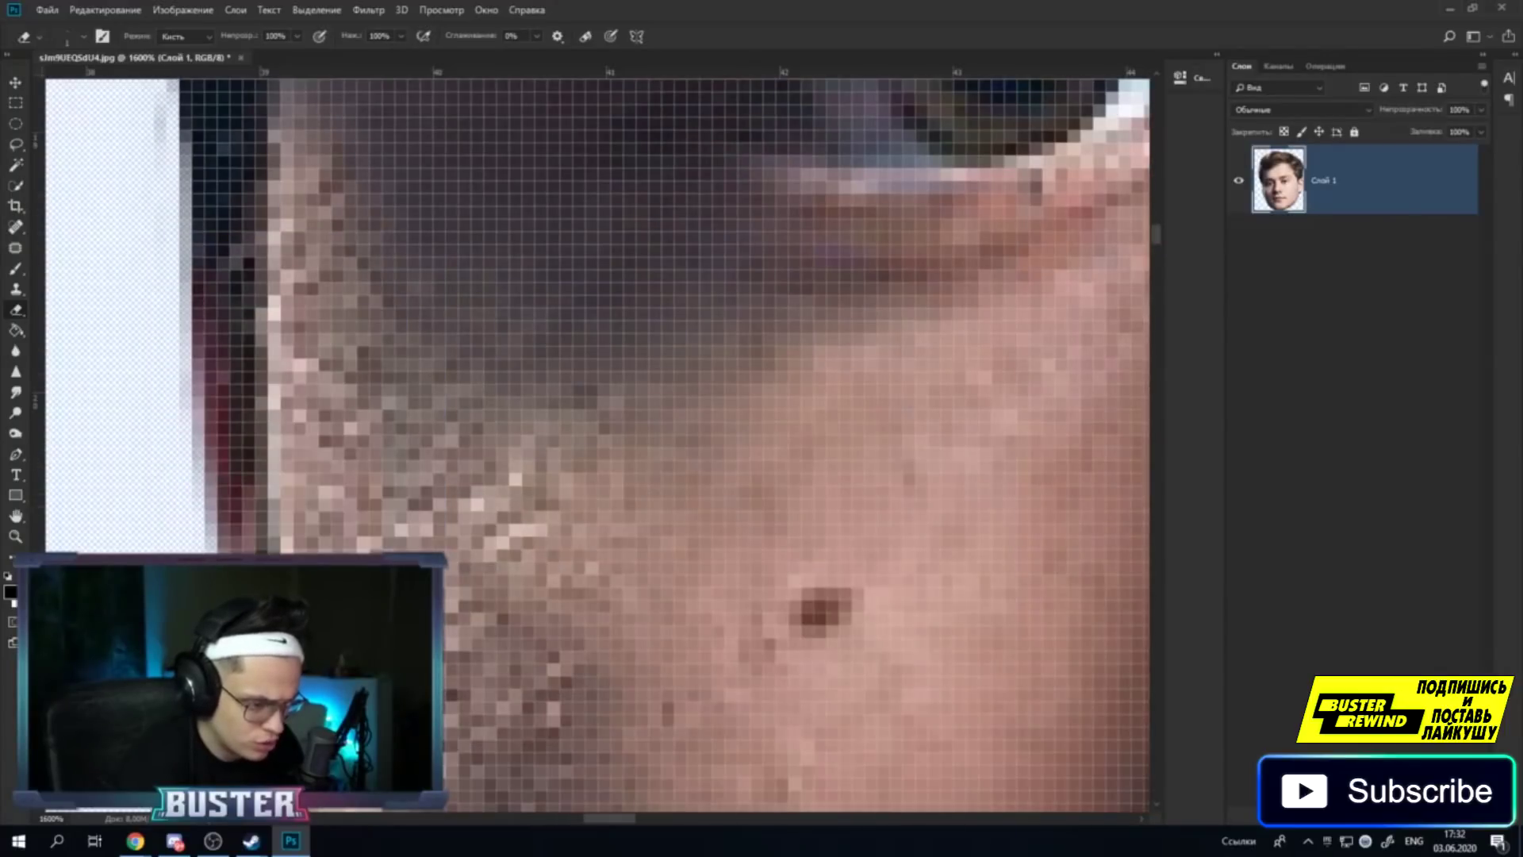
{"action": "key", "text": "z"}
{"action": "right_click", "coordinate": [247, 510]}
Zoom out to 500% to find the chin, then zoom back to 1600% on its edge.
{"action": "left_click", "coordinate": [286, 592]}
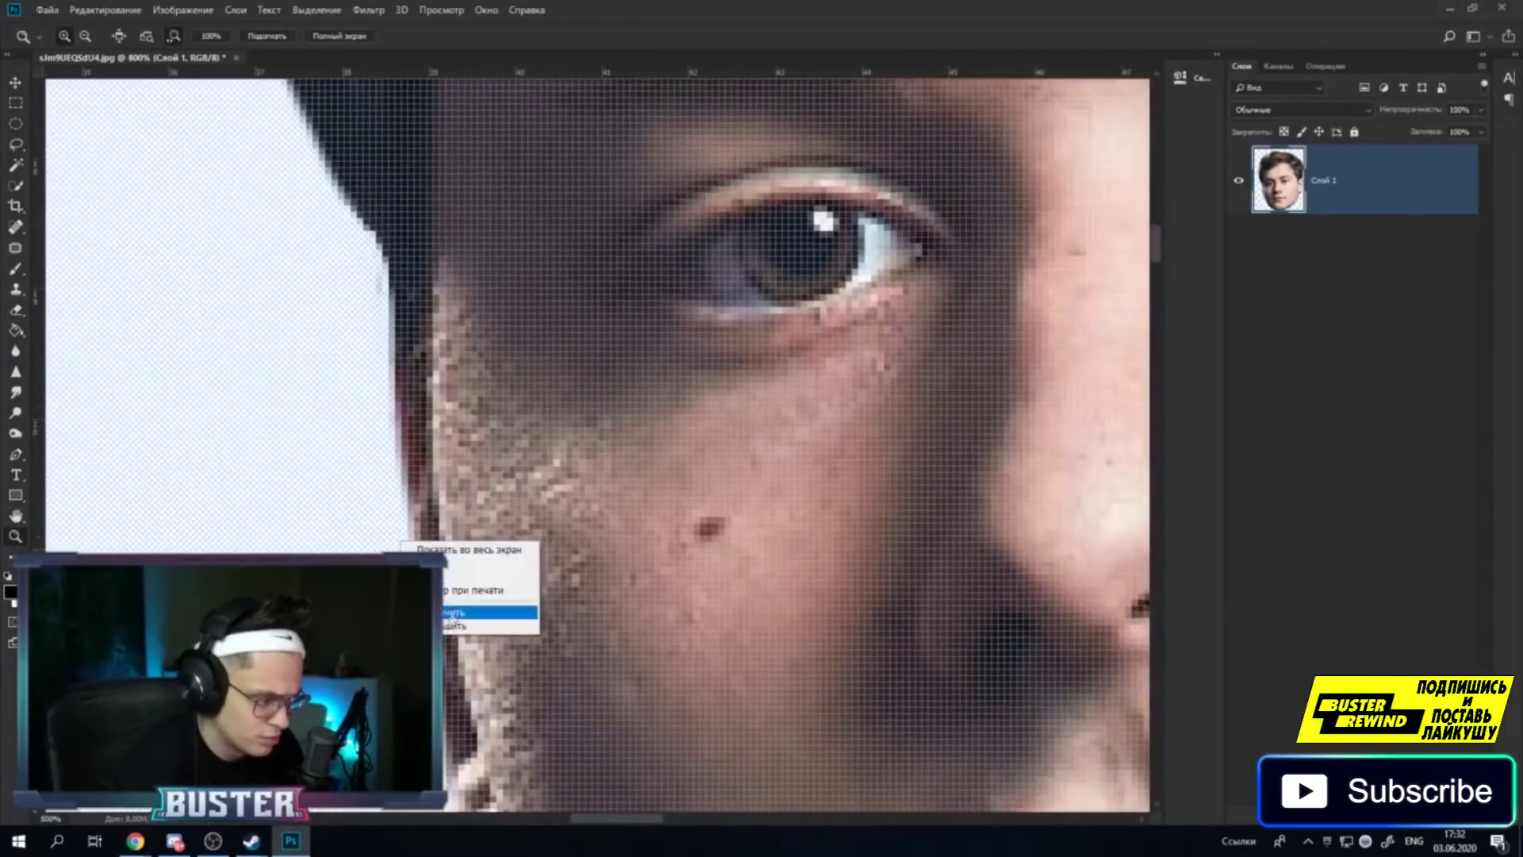
{"action": "right_click", "coordinate": [458, 497]}
{"action": "left_click", "coordinate": [496, 579]}
{"action": "right_click", "coordinate": [477, 537]}
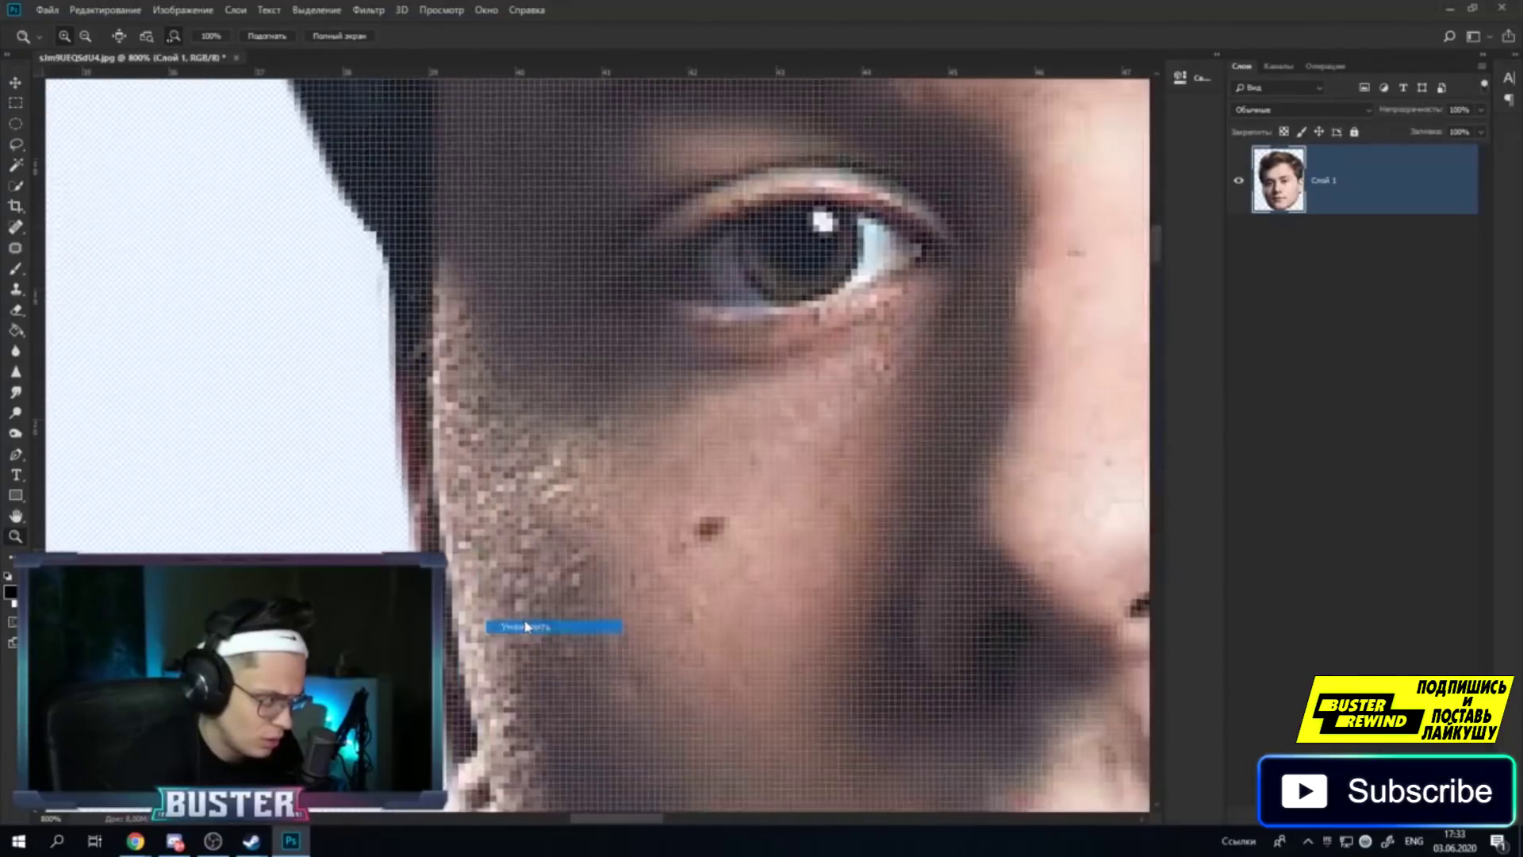
{"action": "left_click", "coordinate": [496, 620]}
{"action": "right_click", "coordinate": [511, 564]}
{"action": "left_click", "coordinate": [548, 641]}
{"action": "right_click", "coordinate": [558, 606]}
{"action": "left_click", "coordinate": [591, 683]}
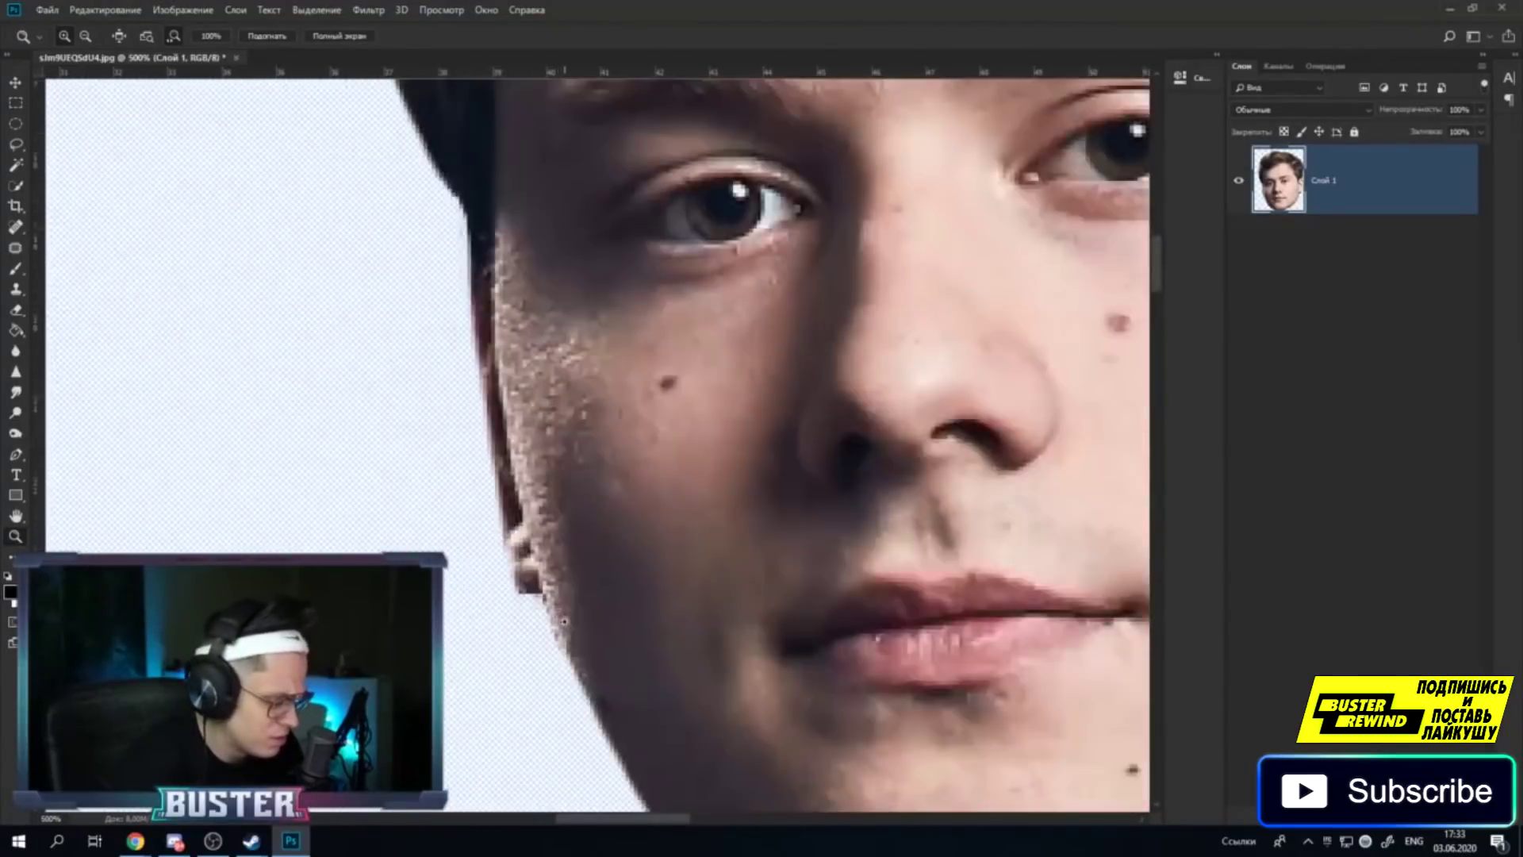
{"action": "left_click", "coordinate": [641, 642]}
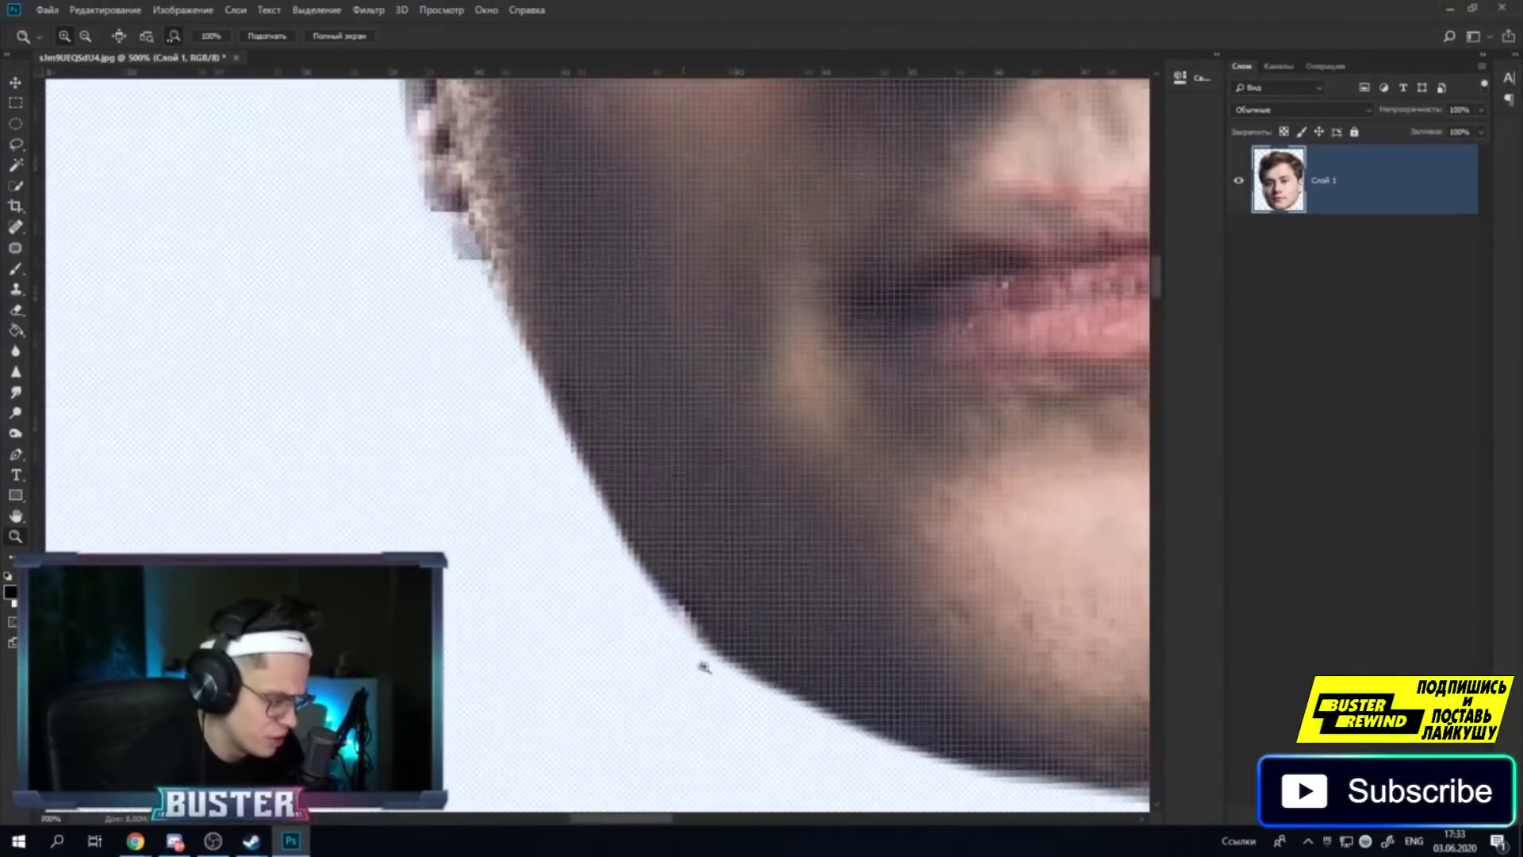
{"action": "left_click", "coordinate": [697, 656]}
{"action": "left_click", "coordinate": [645, 664]}
{"action": "left_click", "coordinate": [16, 310]}
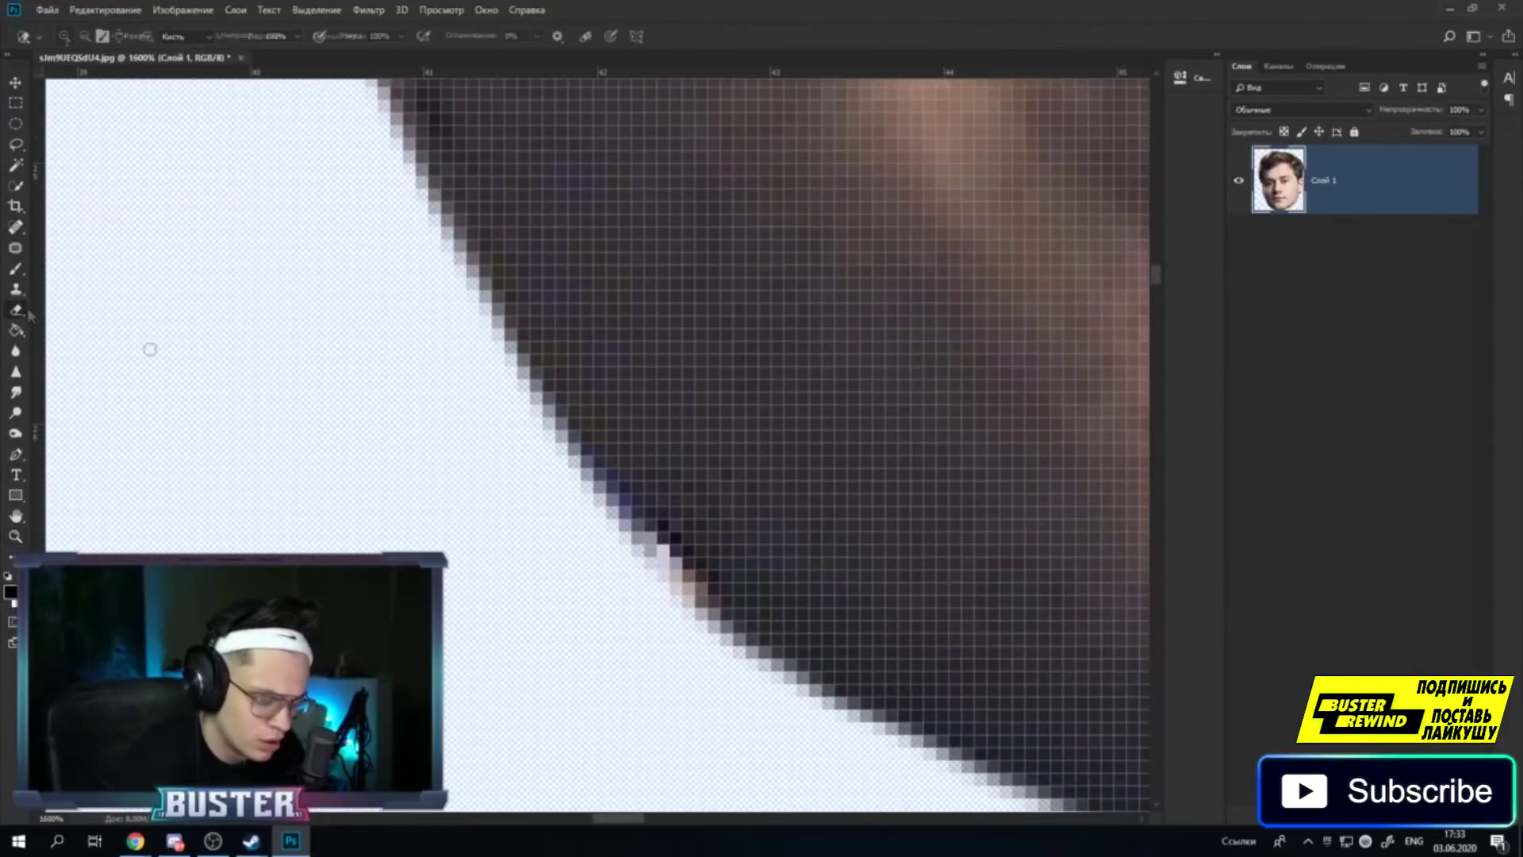
Erase the dark fringe pixels along the chin contour and lower jaw edge.
{"action": "left_click_drag", "start_coordinate": [585, 479], "coordinate": [725, 641]}
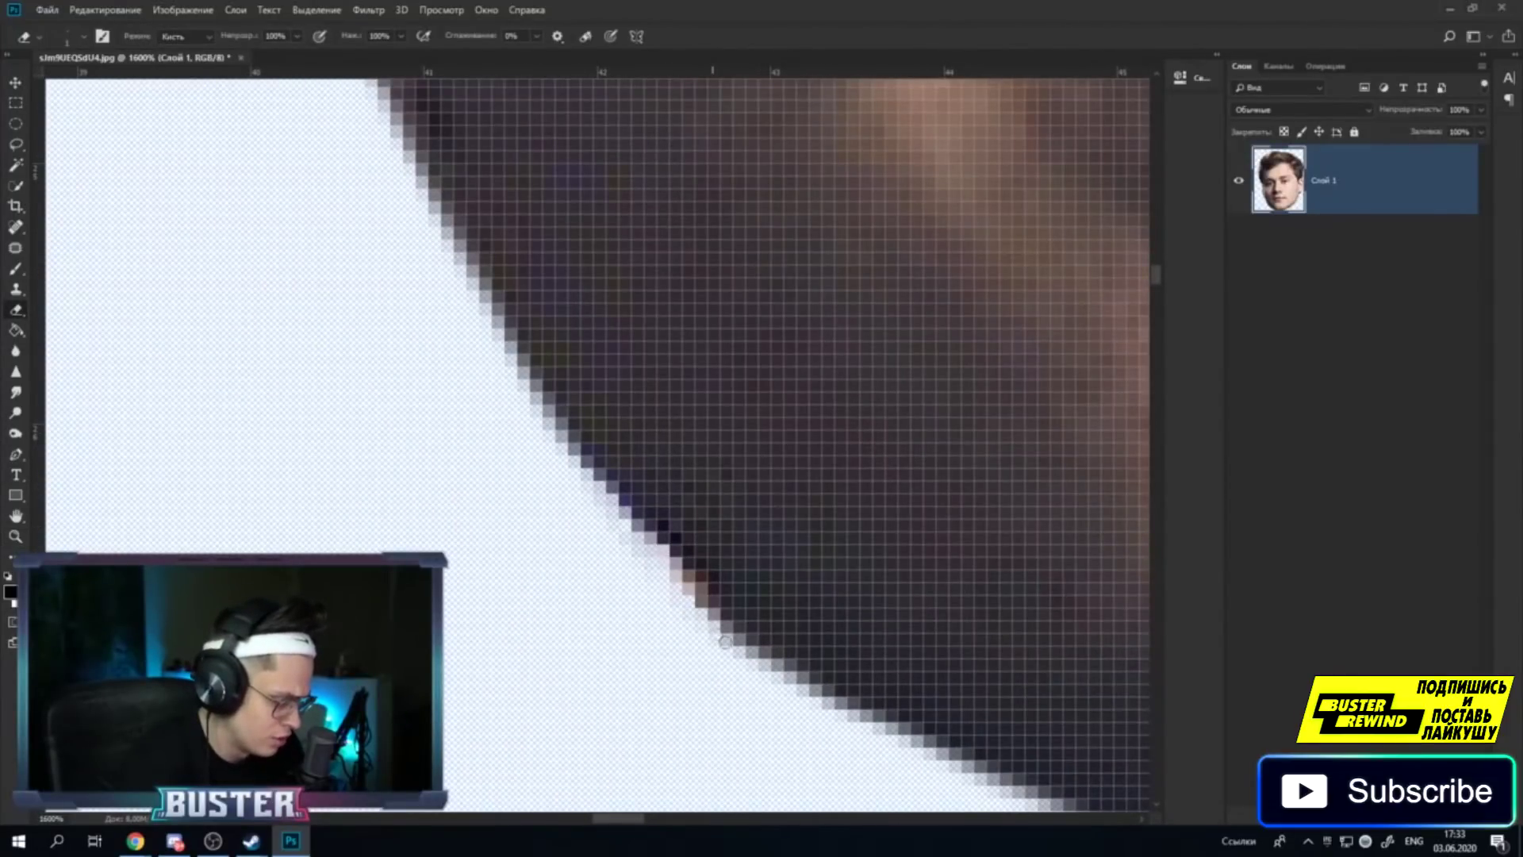
{"action": "scroll", "coordinate": [793, 722], "scroll_direction": "down", "scroll_amount": 3}
{"action": "left_click_drag", "start_coordinate": [625, 817], "coordinate": [627, 815]}
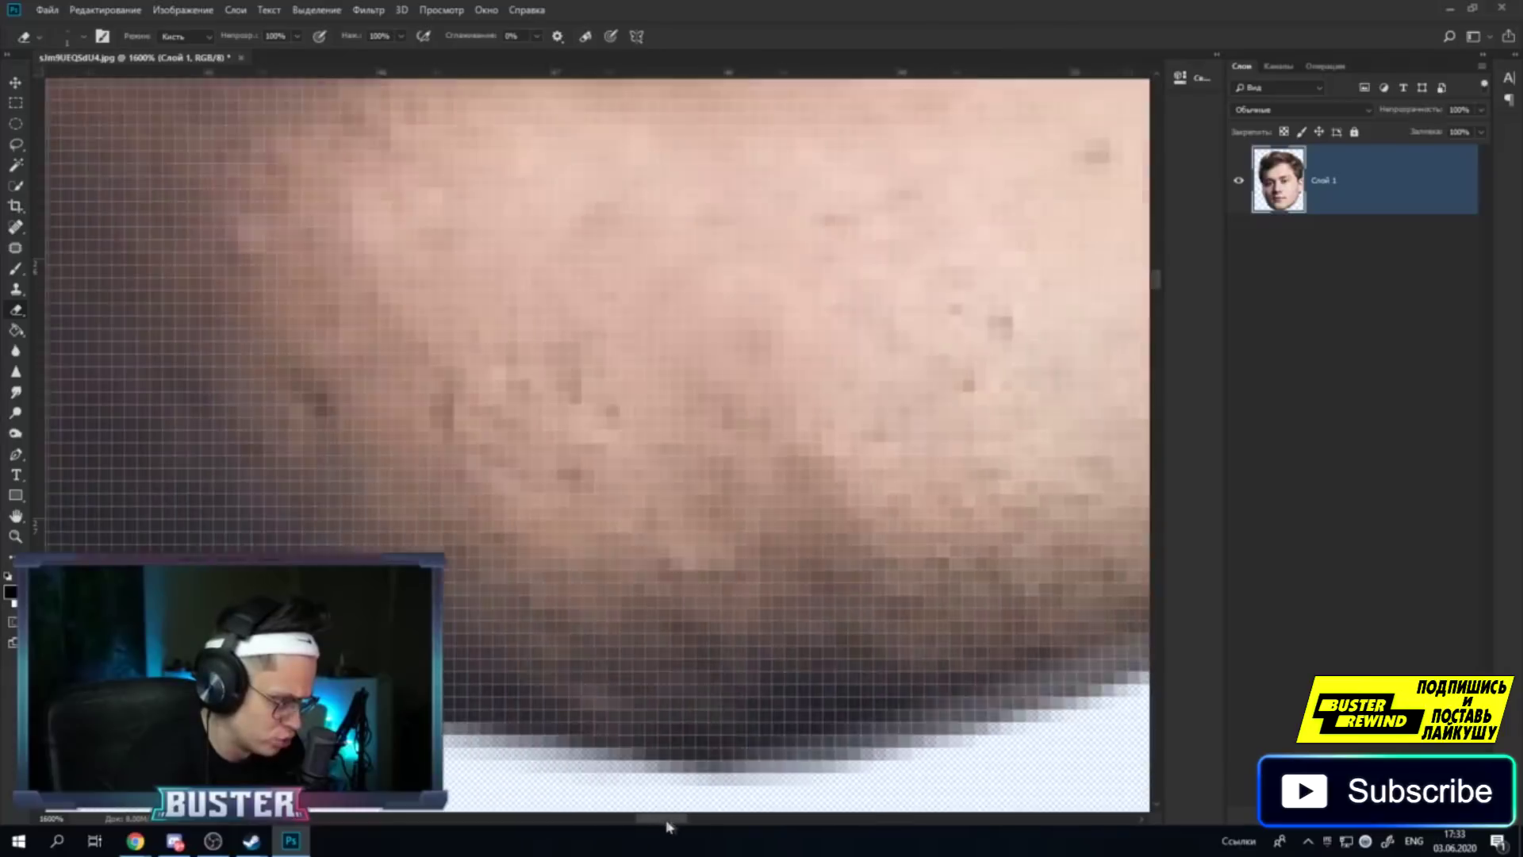
{"action": "mouse_move", "coordinate": [555, 292]}
{"action": "left_mouse_down"}
{"action": "mouse_move", "coordinate": [823, 550]}
{"action": "mouse_move", "coordinate": [629, 374]}
{"action": "mouse_move", "coordinate": [479, 187]}
{"action": "left_mouse_up"}
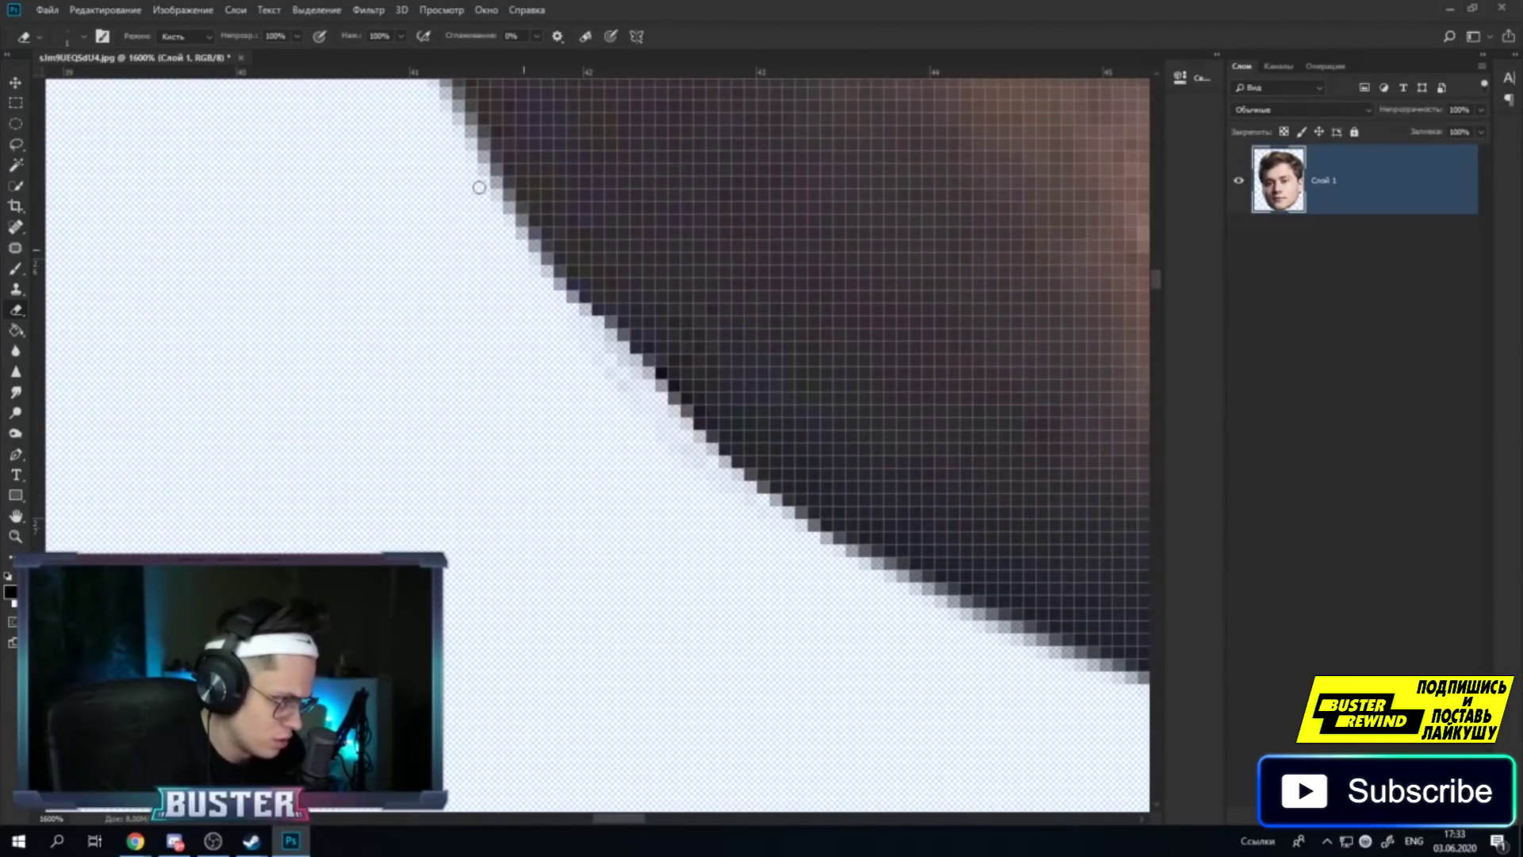
{"action": "left_click_drag", "start_coordinate": [553, 278], "coordinate": [662, 404]}
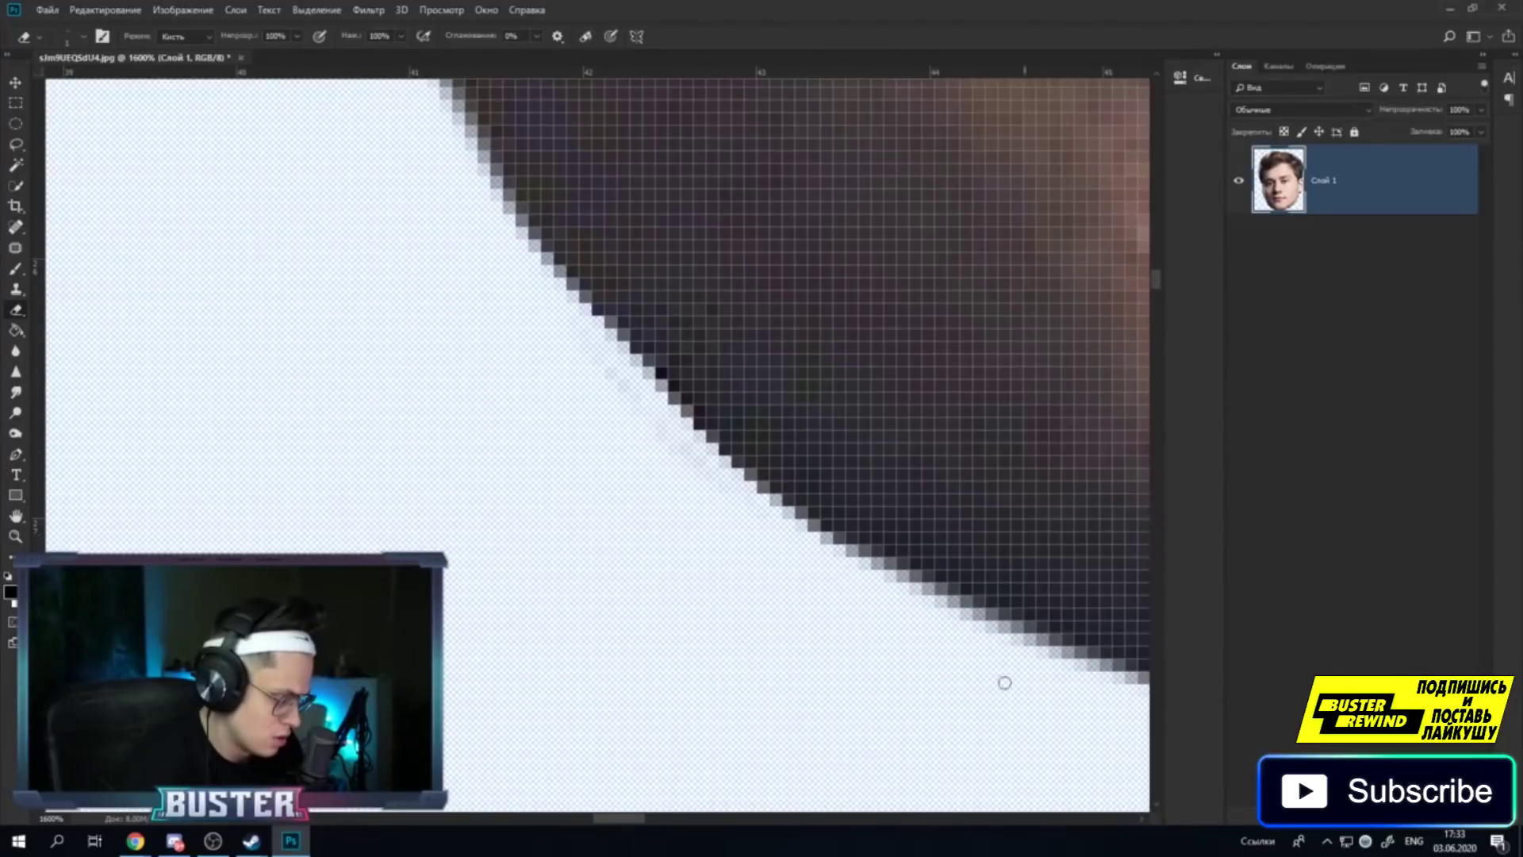
{"action": "left_click_drag", "start_coordinate": [603, 823], "coordinate": [634, 822]}
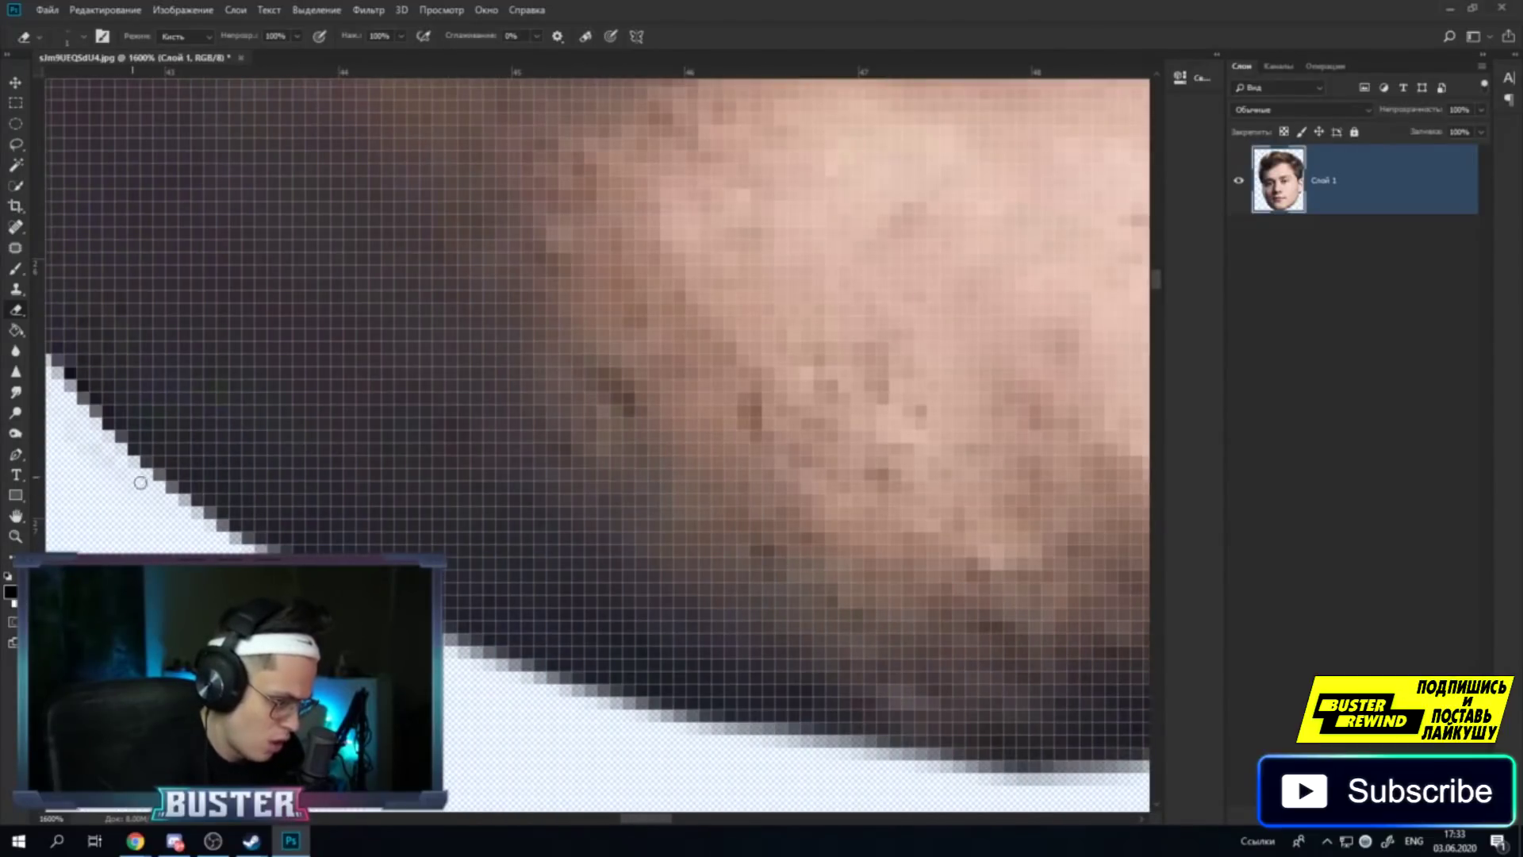
{"action": "mouse_move", "coordinate": [140, 483]}
{"action": "left_mouse_down"}
{"action": "mouse_move", "coordinate": [583, 697]}
{"action": "mouse_move", "coordinate": [949, 762]}
{"action": "mouse_move", "coordinate": [1224, 762]}
{"action": "left_mouse_up"}
{"action": "mouse_move", "coordinate": [603, 830]}
{"action": "left_mouse_down"}
{"action": "mouse_move", "coordinate": [687, 827]}
{"action": "mouse_move", "coordinate": [650, 818]}
{"action": "left_mouse_up"}
{"action": "mouse_move", "coordinate": [842, 777]}
{"action": "left_mouse_down"}
{"action": "mouse_move", "coordinate": [622, 782]}
{"action": "mouse_move", "coordinate": [731, 802]}
{"action": "mouse_move", "coordinate": [680, 825]}
{"action": "mouse_move", "coordinate": [744, 805]}
{"action": "left_mouse_up"}
{"action": "scroll", "coordinate": [822, 585], "scroll_direction": "right", "scroll_amount": 3}
{"action": "scroll", "coordinate": [836, 598], "scroll_direction": "up", "scroll_amount": 3}
{"action": "scroll", "coordinate": [793, 713], "scroll_direction": "up", "scroll_amount": 2}
{"action": "scroll", "coordinate": [652, 608], "scroll_direction": "up", "scroll_amount": 1}
{"action": "scroll", "coordinate": [568, 544], "scroll_direction": "up", "scroll_amount": 3}
{"action": "scroll", "coordinate": [635, 439], "scroll_direction": "up", "scroll_amount": 3}
{"action": "scroll", "coordinate": [713, 420], "scroll_direction": "left", "scroll_amount": 2}
Erase the dark blue fringe along the neck and collar and the diagonal grey line.
{"action": "scroll", "coordinate": [713, 420], "scroll_direction": "up", "scroll_amount": 1}
{"action": "left_click_drag", "start_coordinate": [785, 254], "coordinate": [611, 600]}
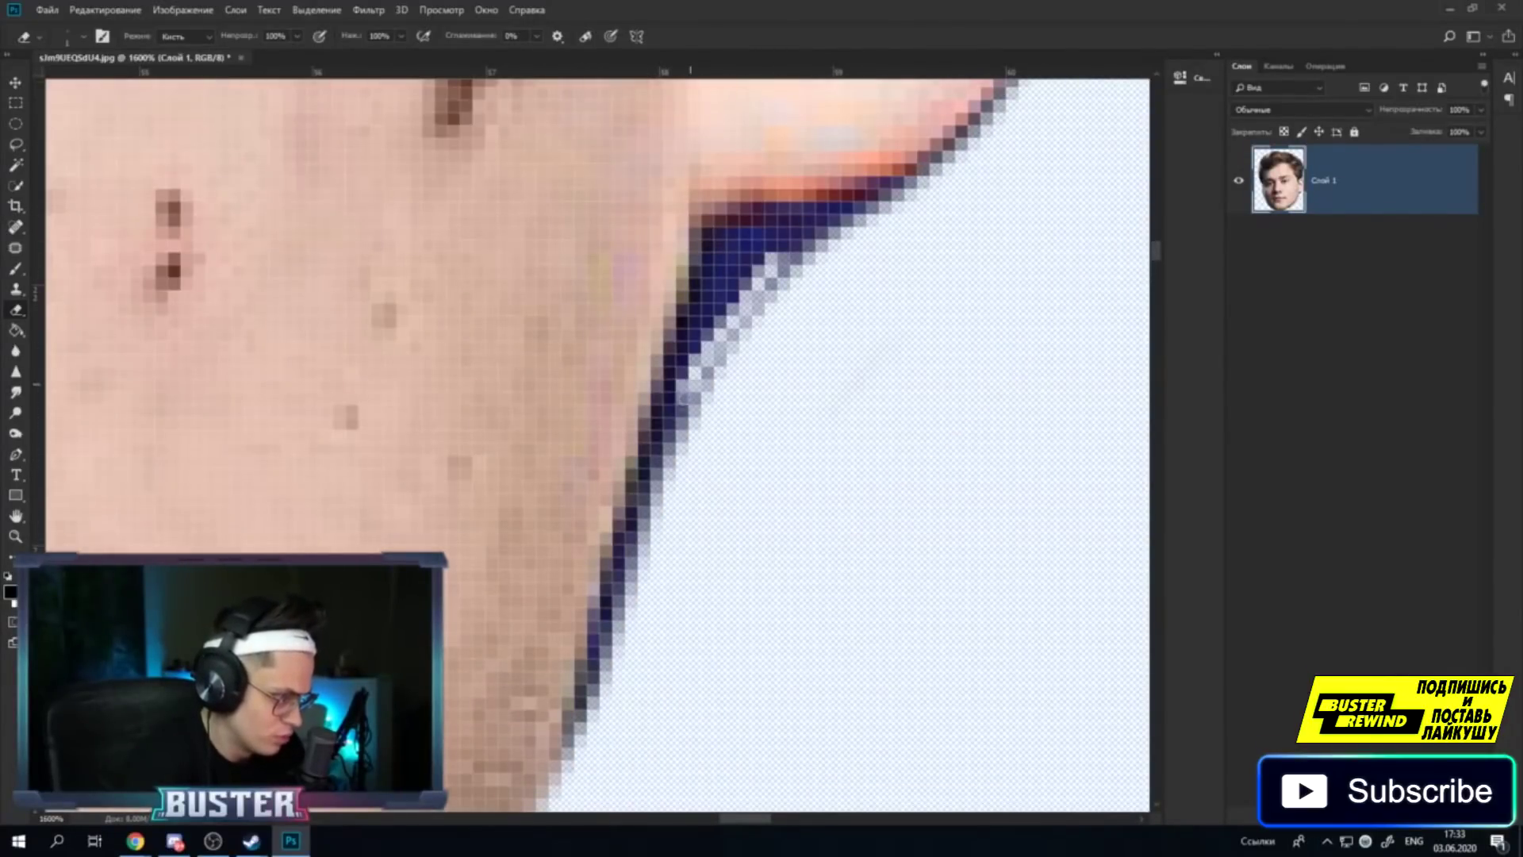
{"action": "mouse_move", "coordinate": [611, 601]}
{"action": "left_mouse_down"}
{"action": "mouse_move", "coordinate": [555, 813]}
{"action": "mouse_move", "coordinate": [676, 419]}
{"action": "mouse_move", "coordinate": [889, 191]}
{"action": "mouse_move", "coordinate": [702, 401]}
{"action": "mouse_move", "coordinate": [801, 226]}
{"action": "mouse_move", "coordinate": [714, 333]}
{"action": "left_mouse_up"}
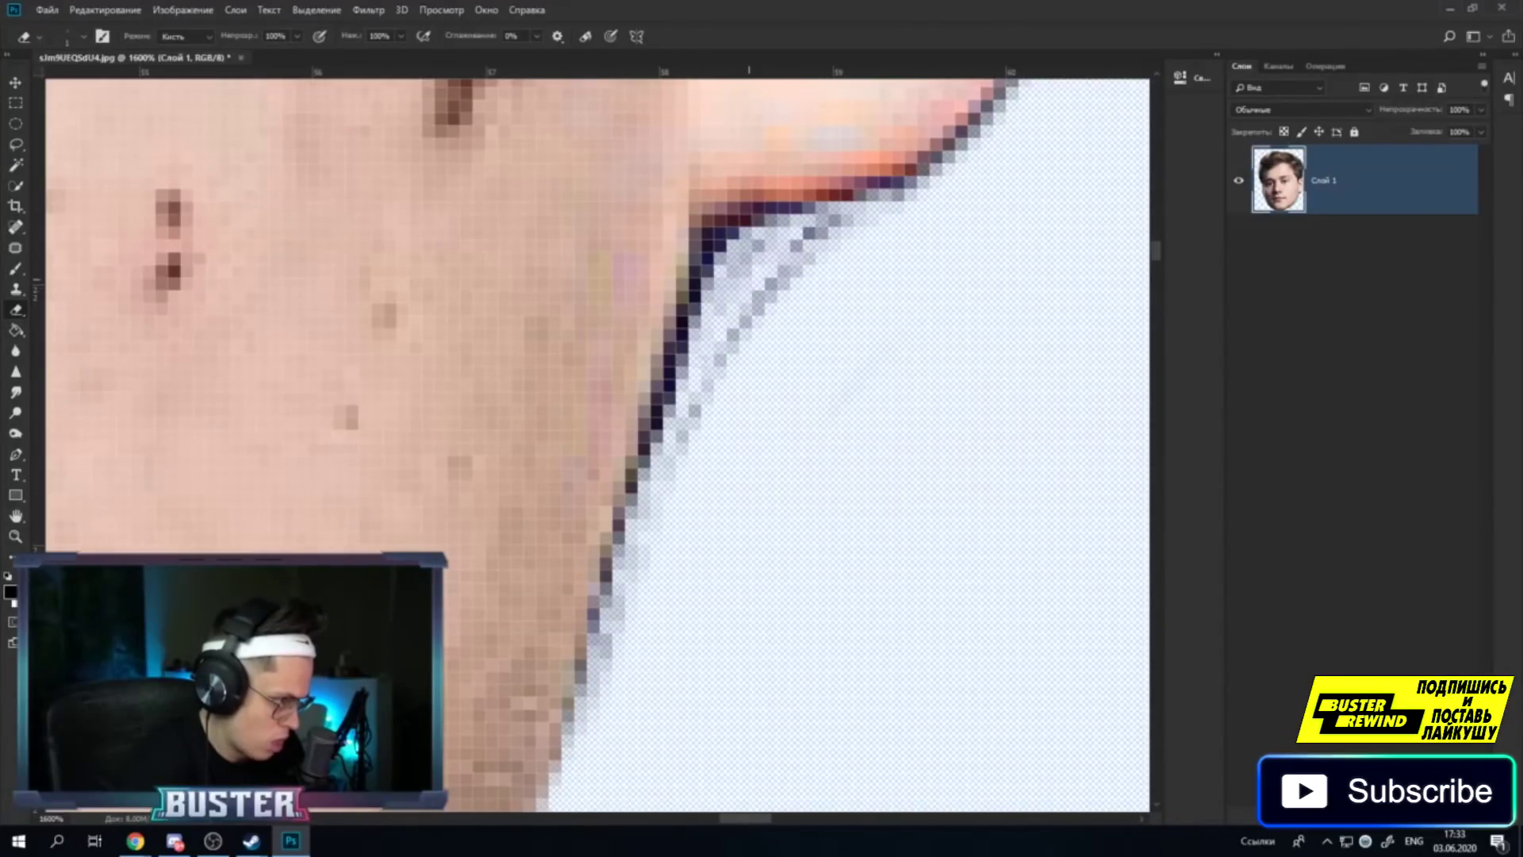
{"action": "mouse_move", "coordinate": [675, 444]}
{"action": "left_mouse_down"}
{"action": "mouse_move", "coordinate": [576, 742]}
{"action": "mouse_move", "coordinate": [634, 452]}
{"action": "mouse_move", "coordinate": [686, 293]}
{"action": "mouse_move", "coordinate": [777, 218]}
{"action": "mouse_move", "coordinate": [850, 224]}
{"action": "mouse_move", "coordinate": [692, 381]}
{"action": "left_mouse_up"}
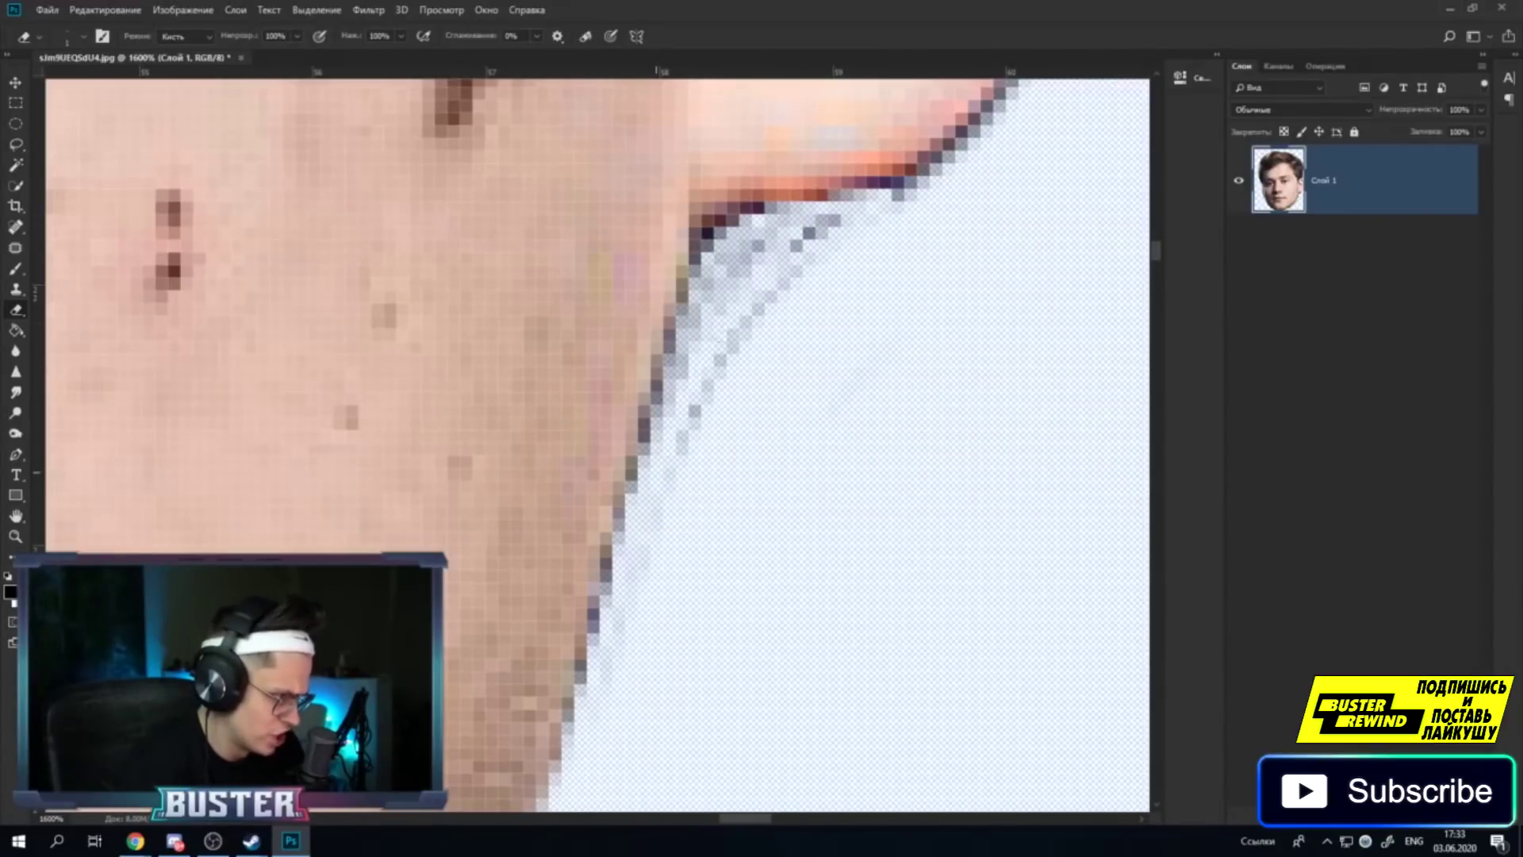
{"action": "mouse_move", "coordinate": [818, 235]}
{"action": "left_mouse_down"}
{"action": "mouse_move", "coordinate": [706, 390]}
{"action": "mouse_move", "coordinate": [710, 270]}
{"action": "mouse_move", "coordinate": [713, 309]}
{"action": "left_mouse_up"}
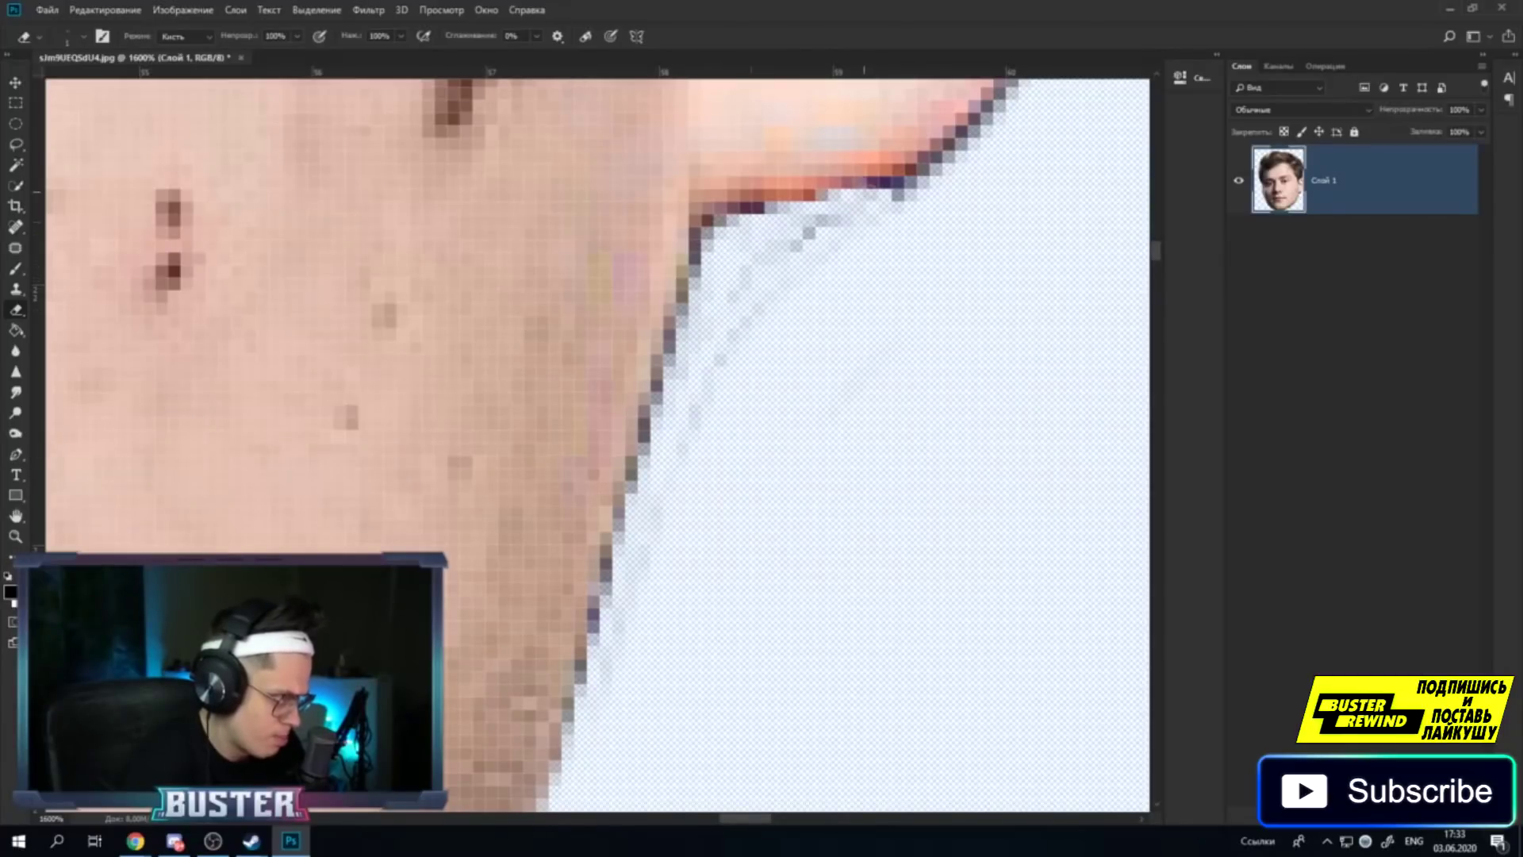
Erase the grey and dark fringe along the ear and the hair edge above it.
{"action": "scroll", "coordinate": [1031, 357], "scroll_direction": "up", "scroll_amount": 3}
{"action": "scroll", "coordinate": [1043, 397], "scroll_direction": "up", "scroll_amount": 3}
{"action": "scroll", "coordinate": [901, 637], "scroll_direction": "up", "scroll_amount": 3}
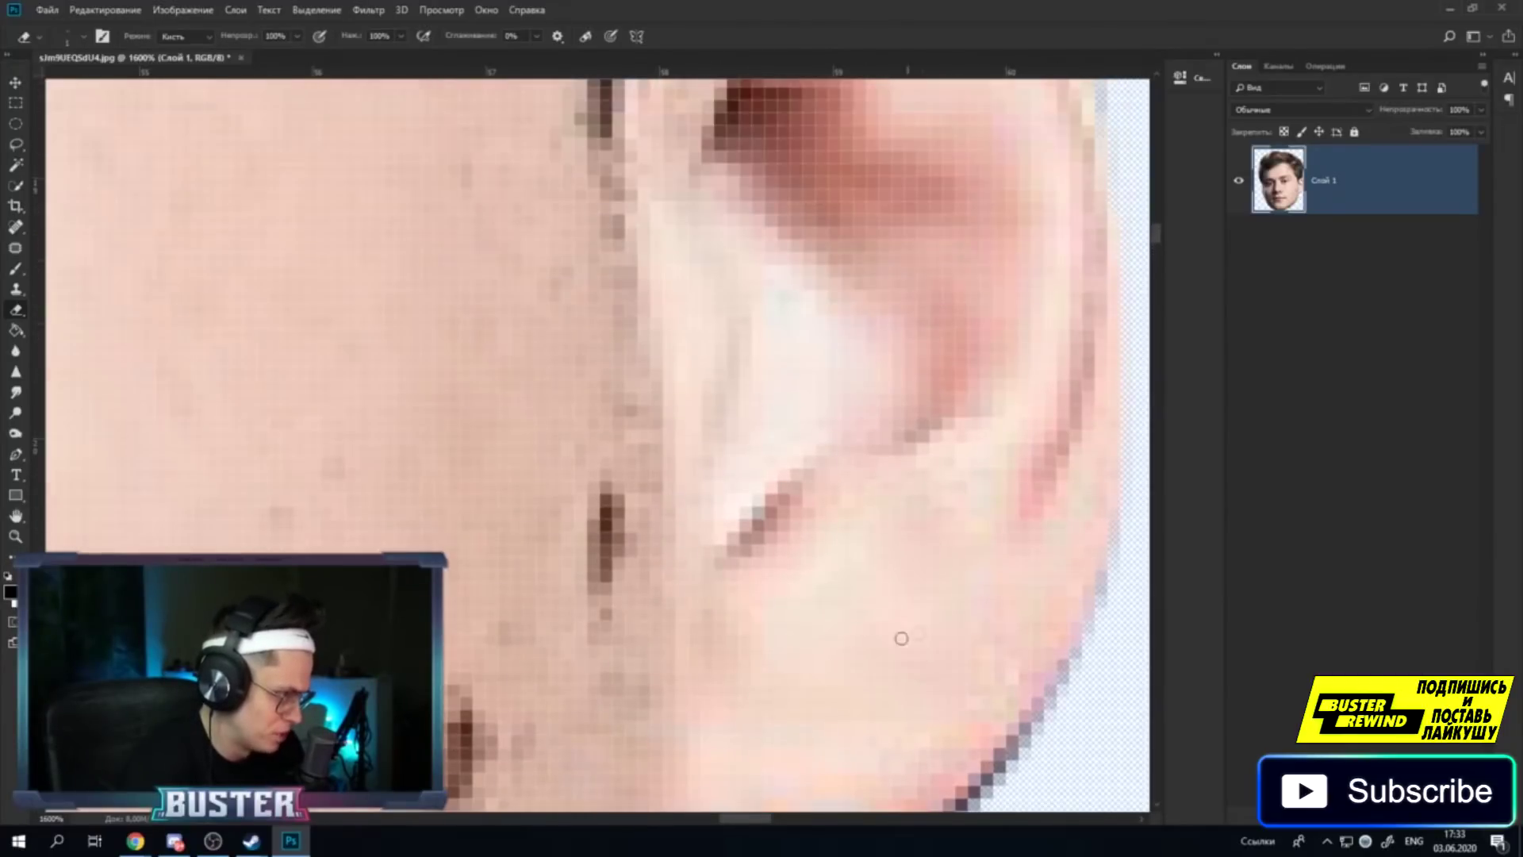
{"action": "left_click_drag", "start_coordinate": [753, 818], "coordinate": [773, 817]}
{"action": "scroll", "coordinate": [630, 449], "scroll_direction": "up", "scroll_amount": 2}
{"action": "scroll", "coordinate": [622, 501], "scroll_direction": "up", "scroll_amount": 2}
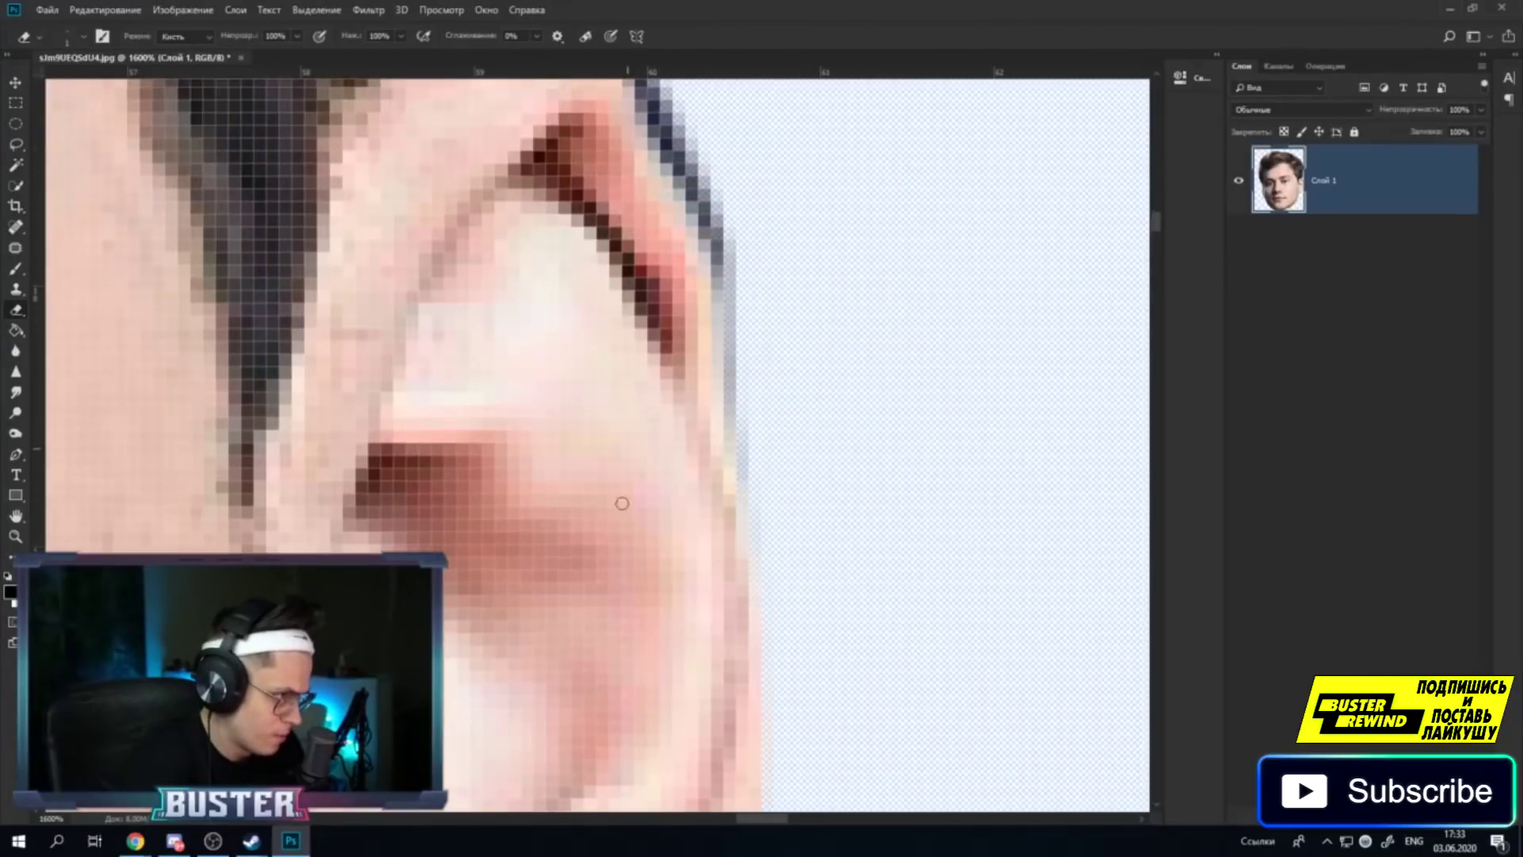
{"action": "scroll", "coordinate": [639, 402], "scroll_direction": "up", "scroll_amount": 2}
{"action": "scroll", "coordinate": [639, 402], "scroll_direction": "up", "scroll_amount": 1}
{"action": "mouse_move", "coordinate": [627, 208]}
{"action": "left_mouse_down"}
{"action": "mouse_move", "coordinate": [749, 626]}
{"action": "mouse_move", "coordinate": [593, 285]}
{"action": "mouse_move", "coordinate": [596, 190]}
{"action": "mouse_move", "coordinate": [642, 408]}
{"action": "mouse_move", "coordinate": [718, 544]}
{"action": "left_mouse_up"}
{"action": "left_click_drag", "start_coordinate": [726, 606], "coordinate": [747, 833]}
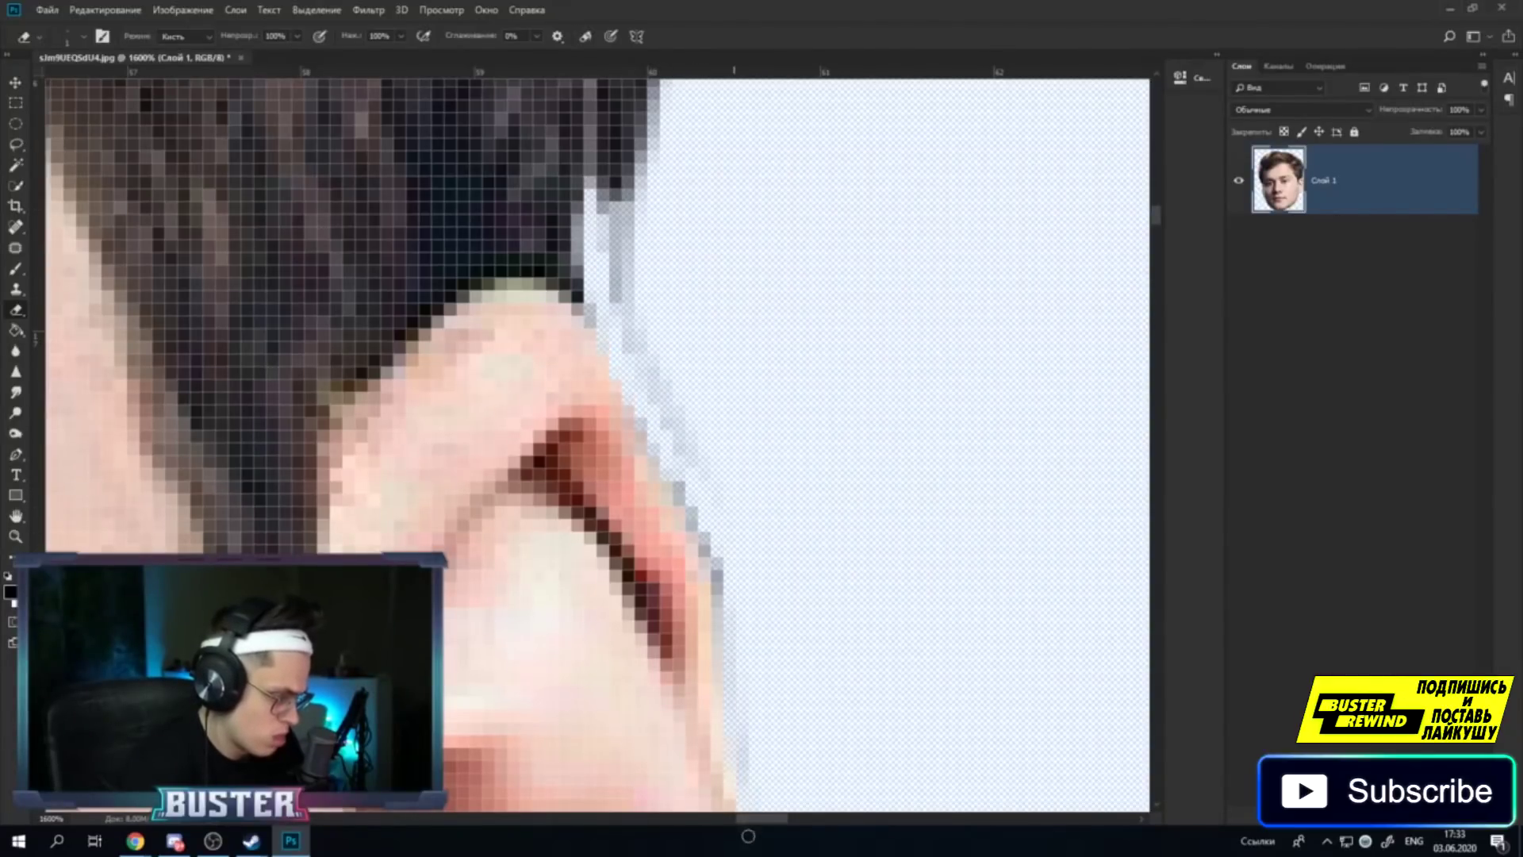
{"action": "left_click_drag", "start_coordinate": [637, 268], "coordinate": [624, 330]}
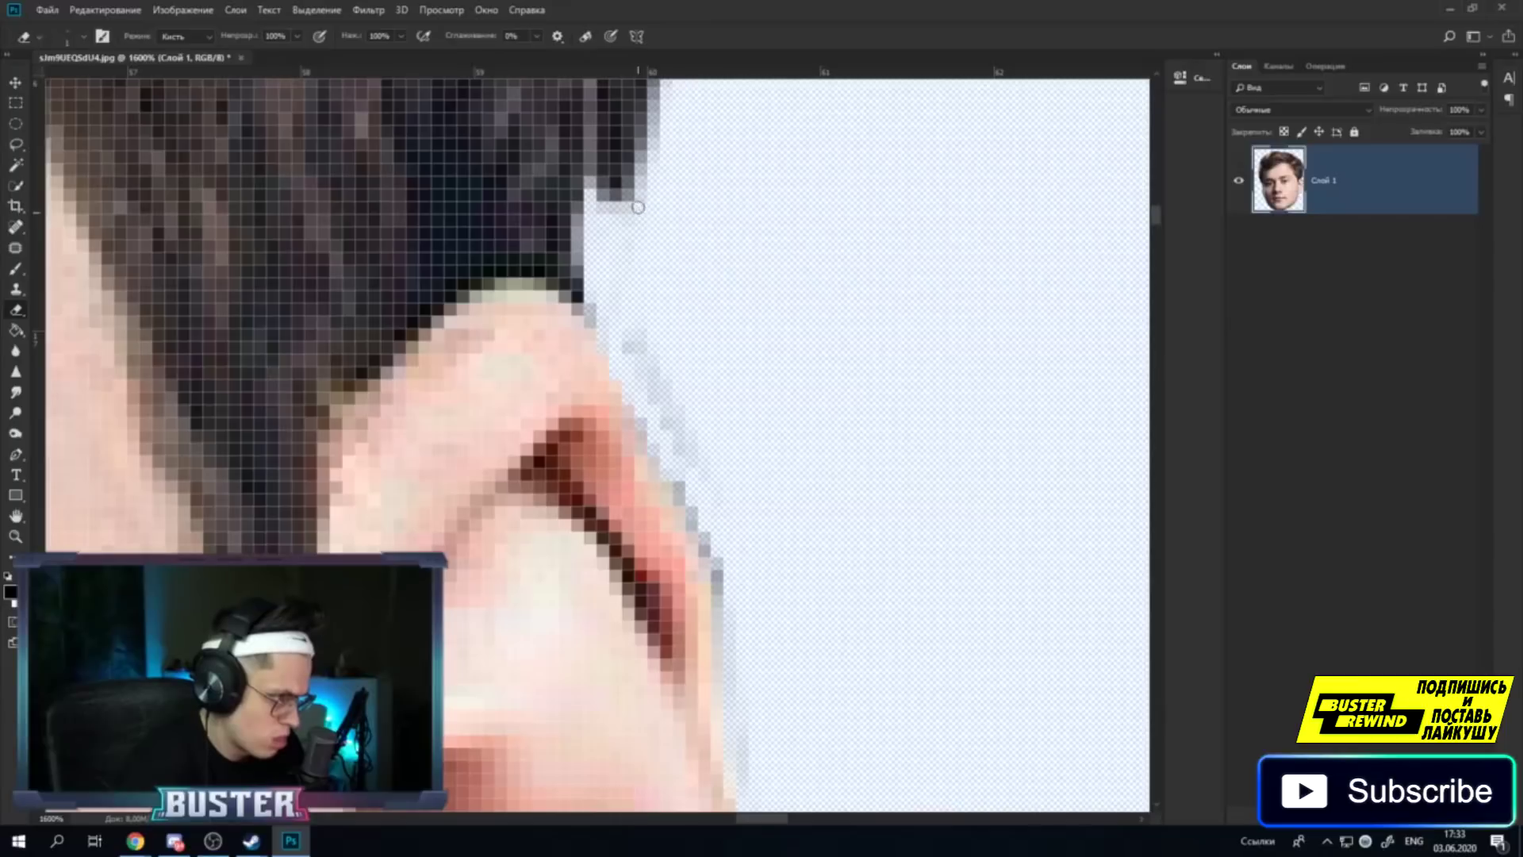
{"action": "left_click_drag", "start_coordinate": [622, 188], "coordinate": [636, 177]}
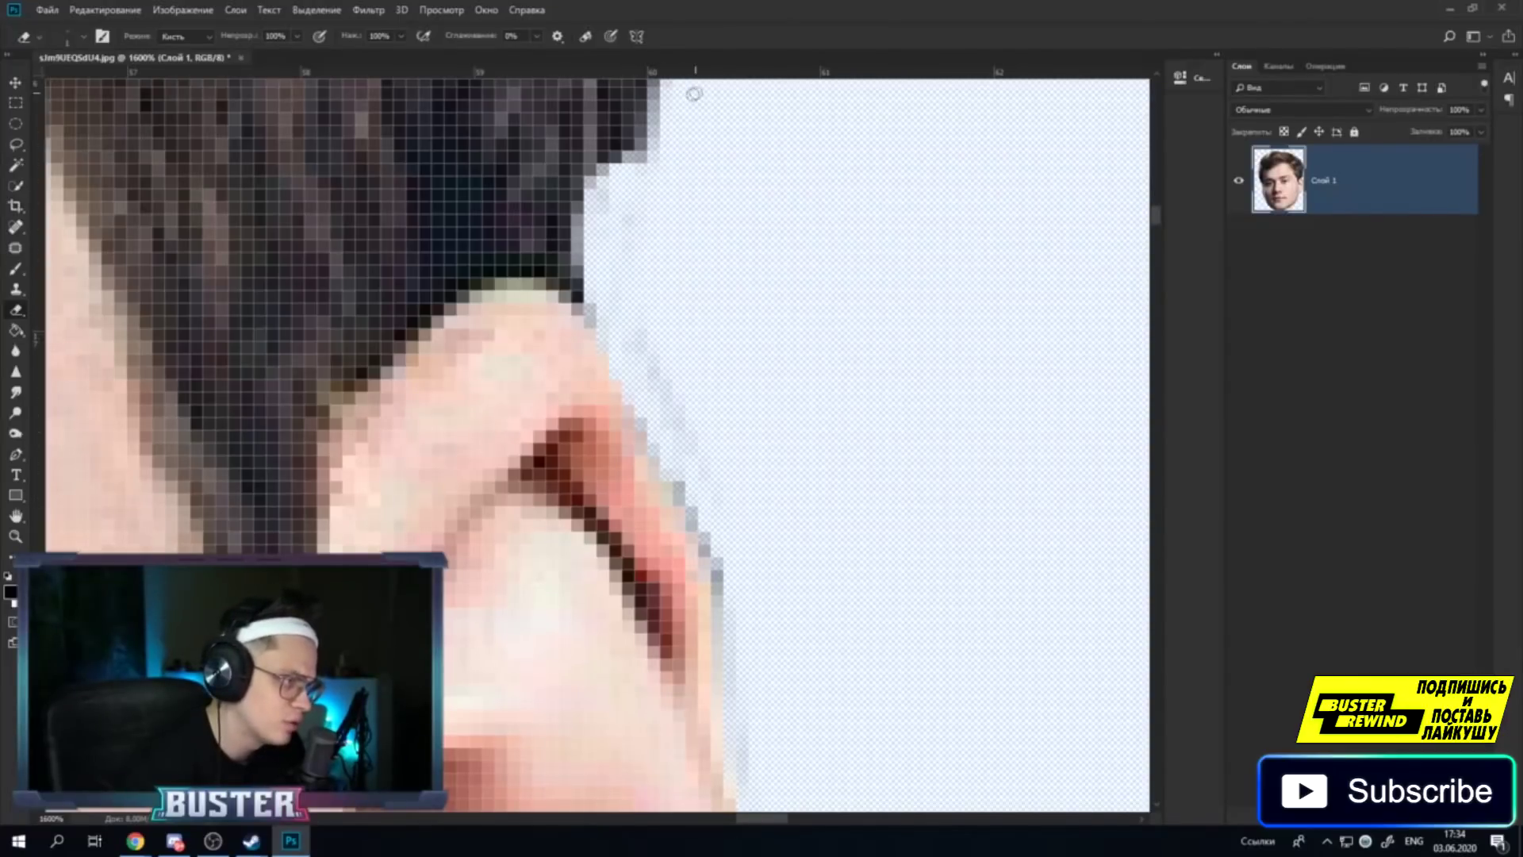
{"action": "scroll", "coordinate": [693, 94], "scroll_direction": "up", "scroll_amount": 3}
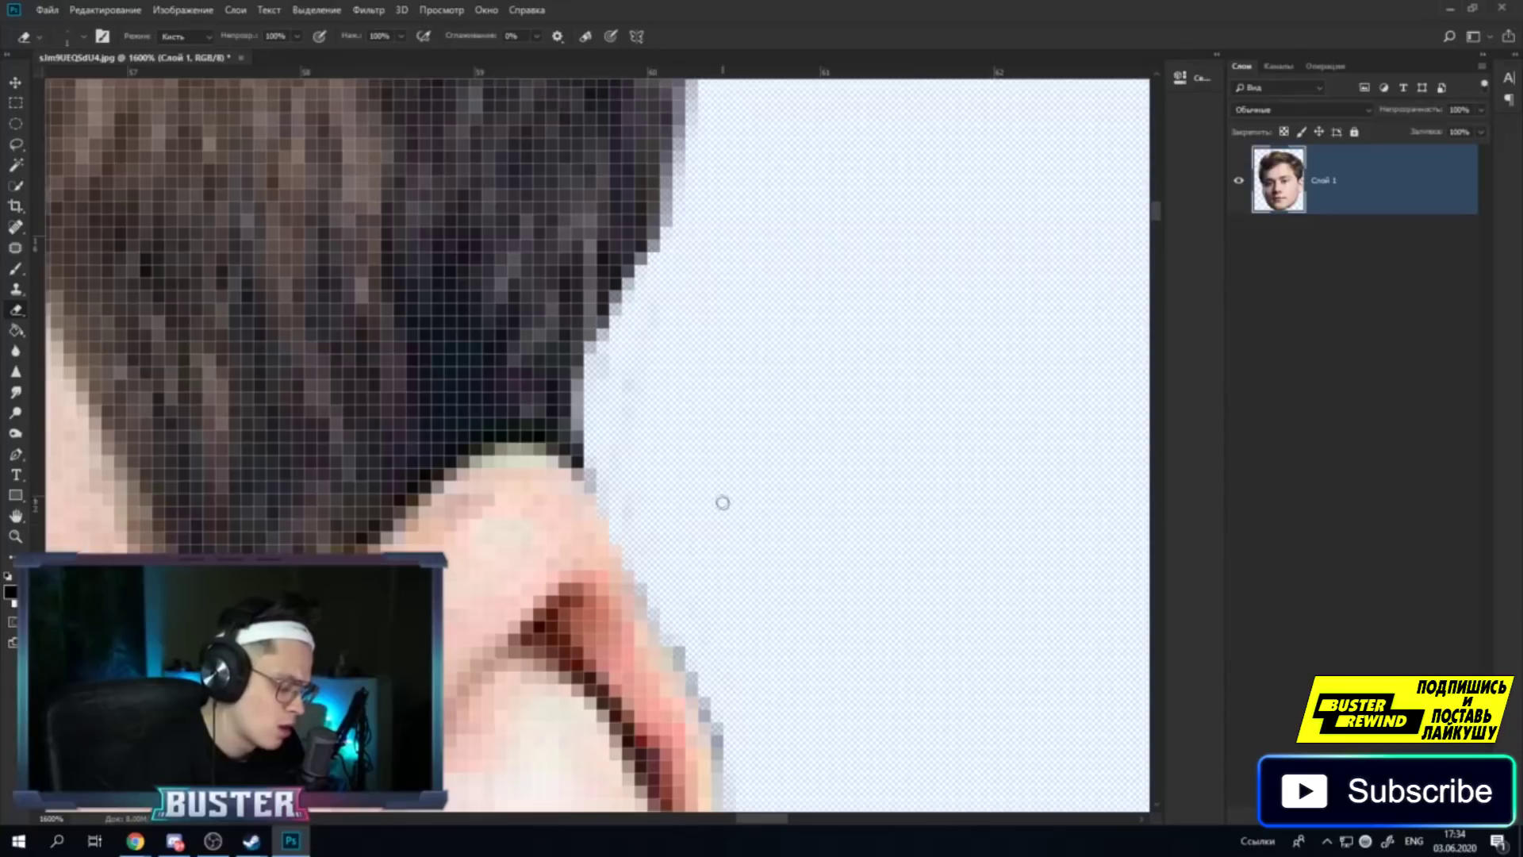
Zoom the view out a step to 1200%, with a brief look at the web browser.
{"action": "key", "text": "z"}
{"action": "right_click", "coordinate": [297, 459]}
{"action": "left_click", "coordinate": [349, 545]}
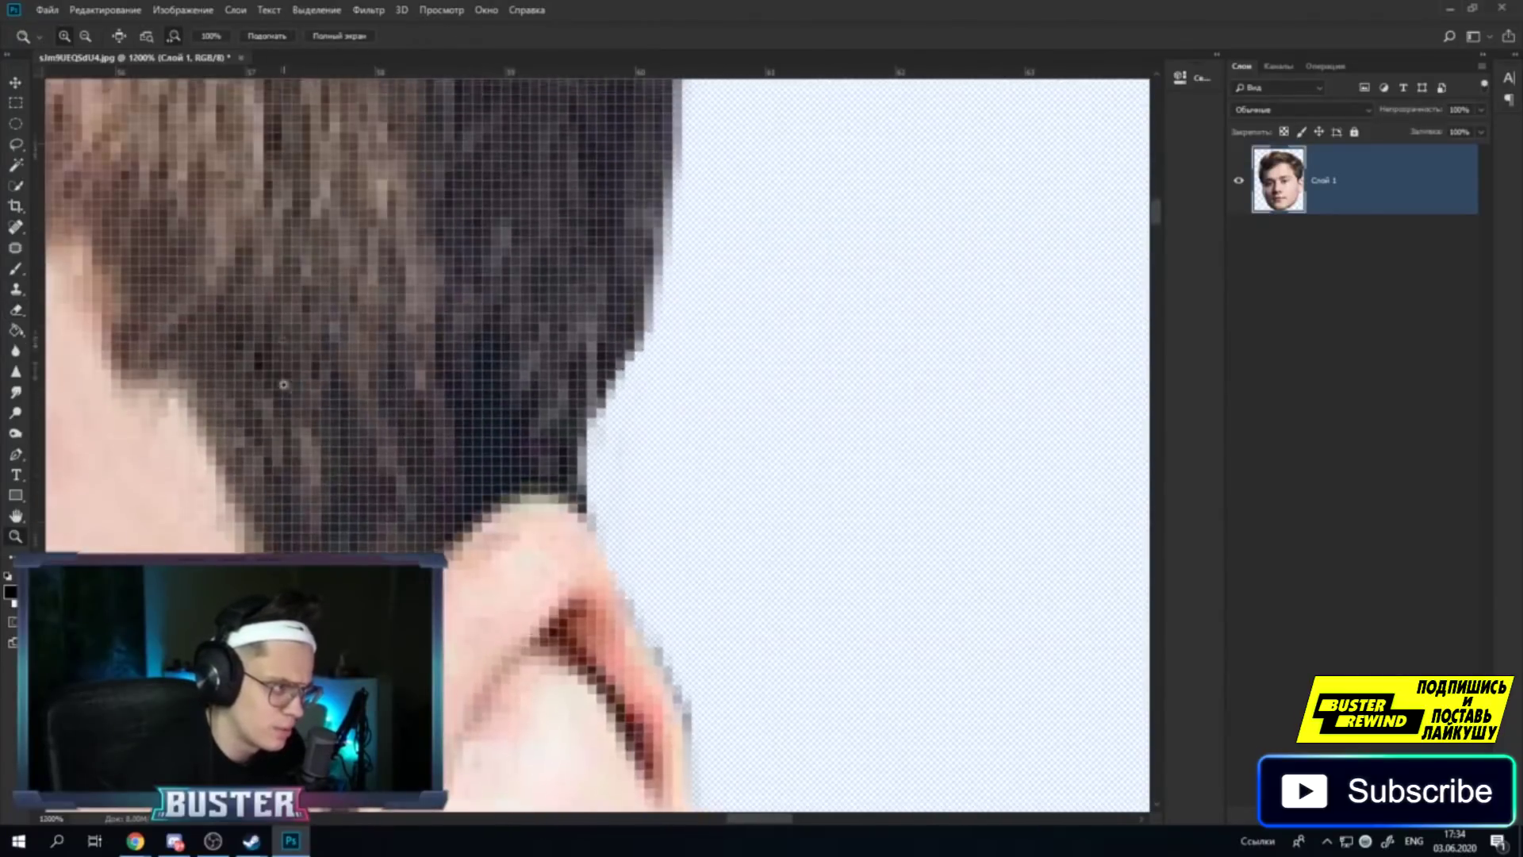
{"action": "scroll", "coordinate": [283, 384], "scroll_direction": "up", "scroll_amount": 3}
{"action": "scroll", "coordinate": [476, 452], "scroll_direction": "up", "scroll_amount": 3}
{"action": "scroll", "coordinate": [467, 484], "scroll_direction": "up", "scroll_amount": 3}
{"action": "scroll", "coordinate": [455, 524], "scroll_direction": "up", "scroll_amount": 3}
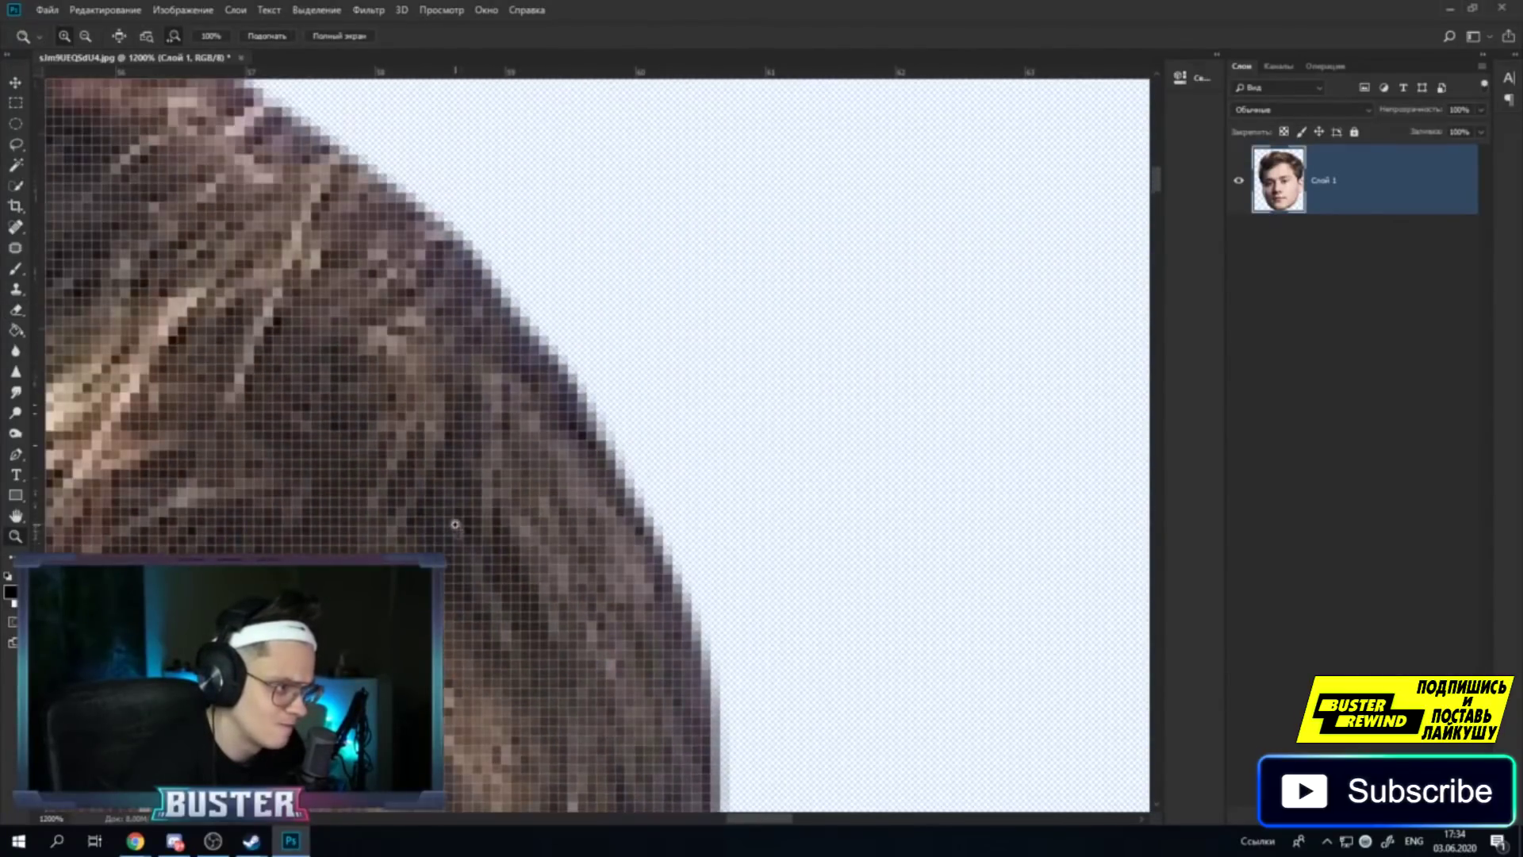
{"action": "scroll", "coordinate": [455, 525], "scroll_direction": "up", "scroll_amount": 3}
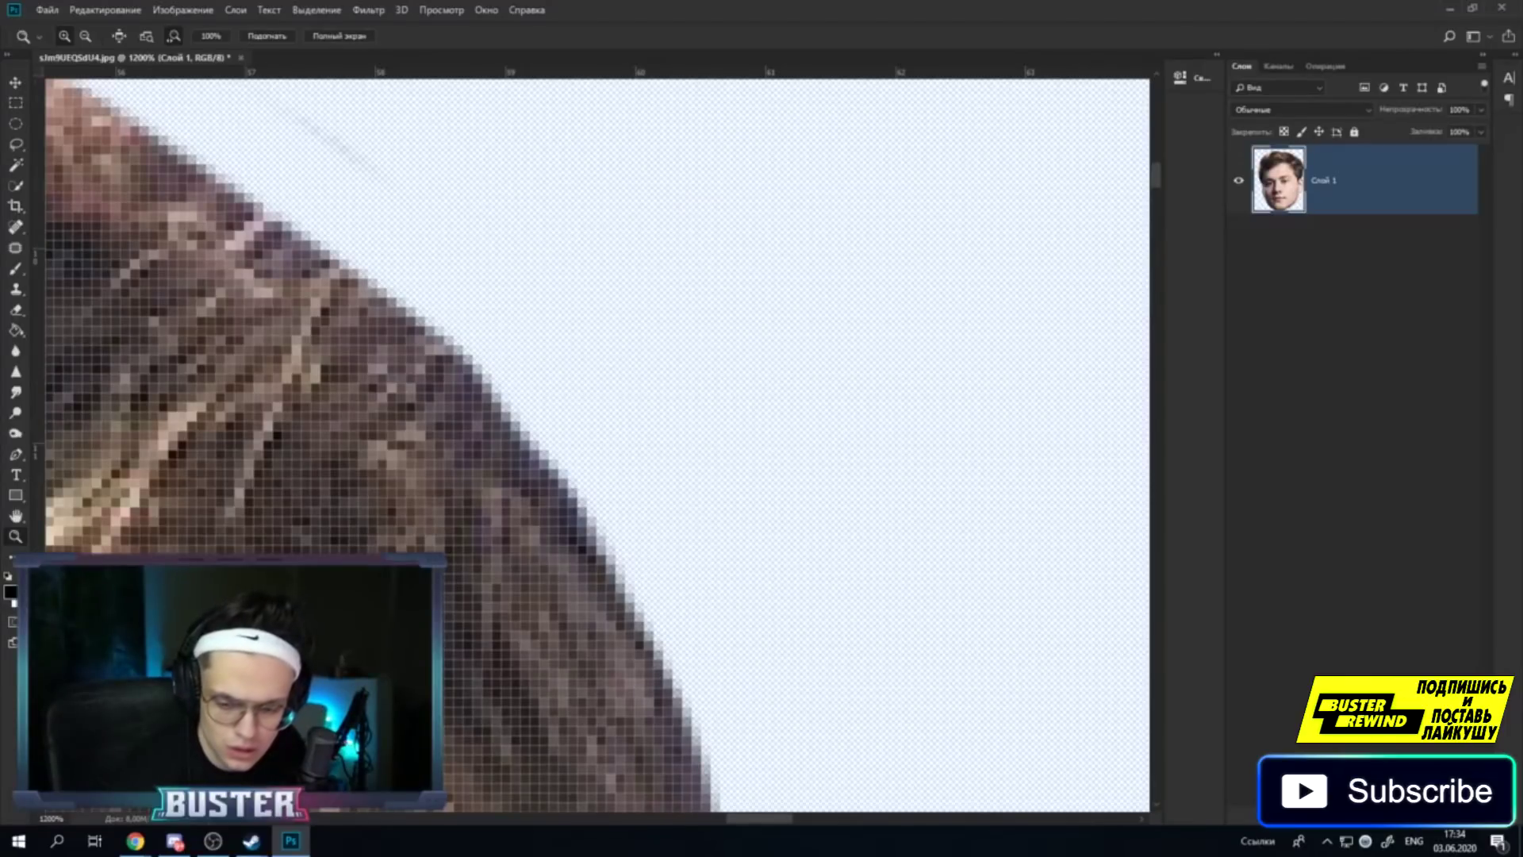
{"action": "left_click", "coordinate": [135, 840]}
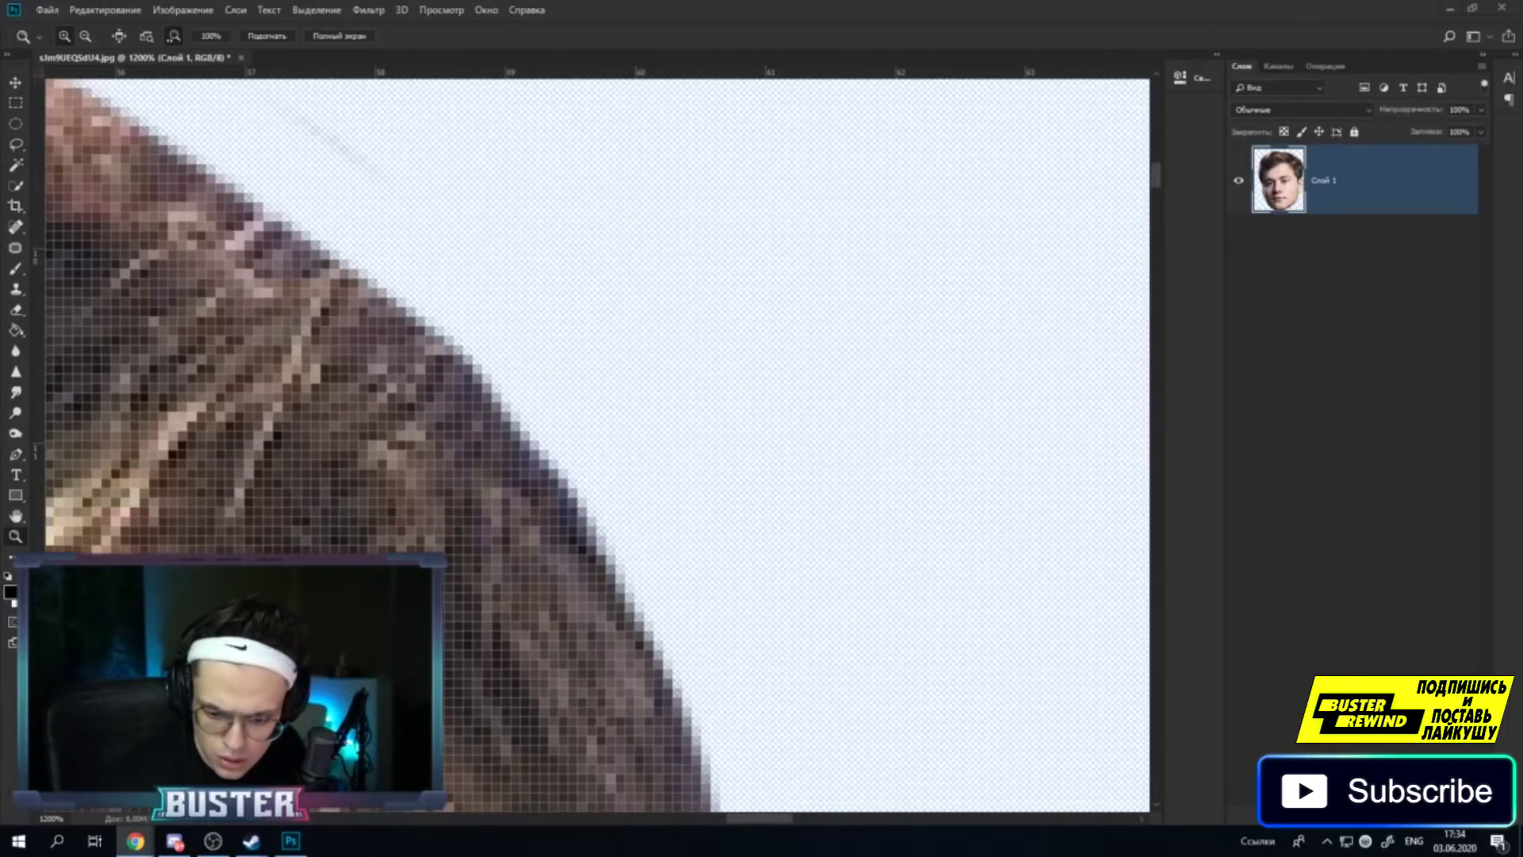
{"action": "scroll", "coordinate": [288, 248], "scroll_direction": "up", "scroll_amount": 2}
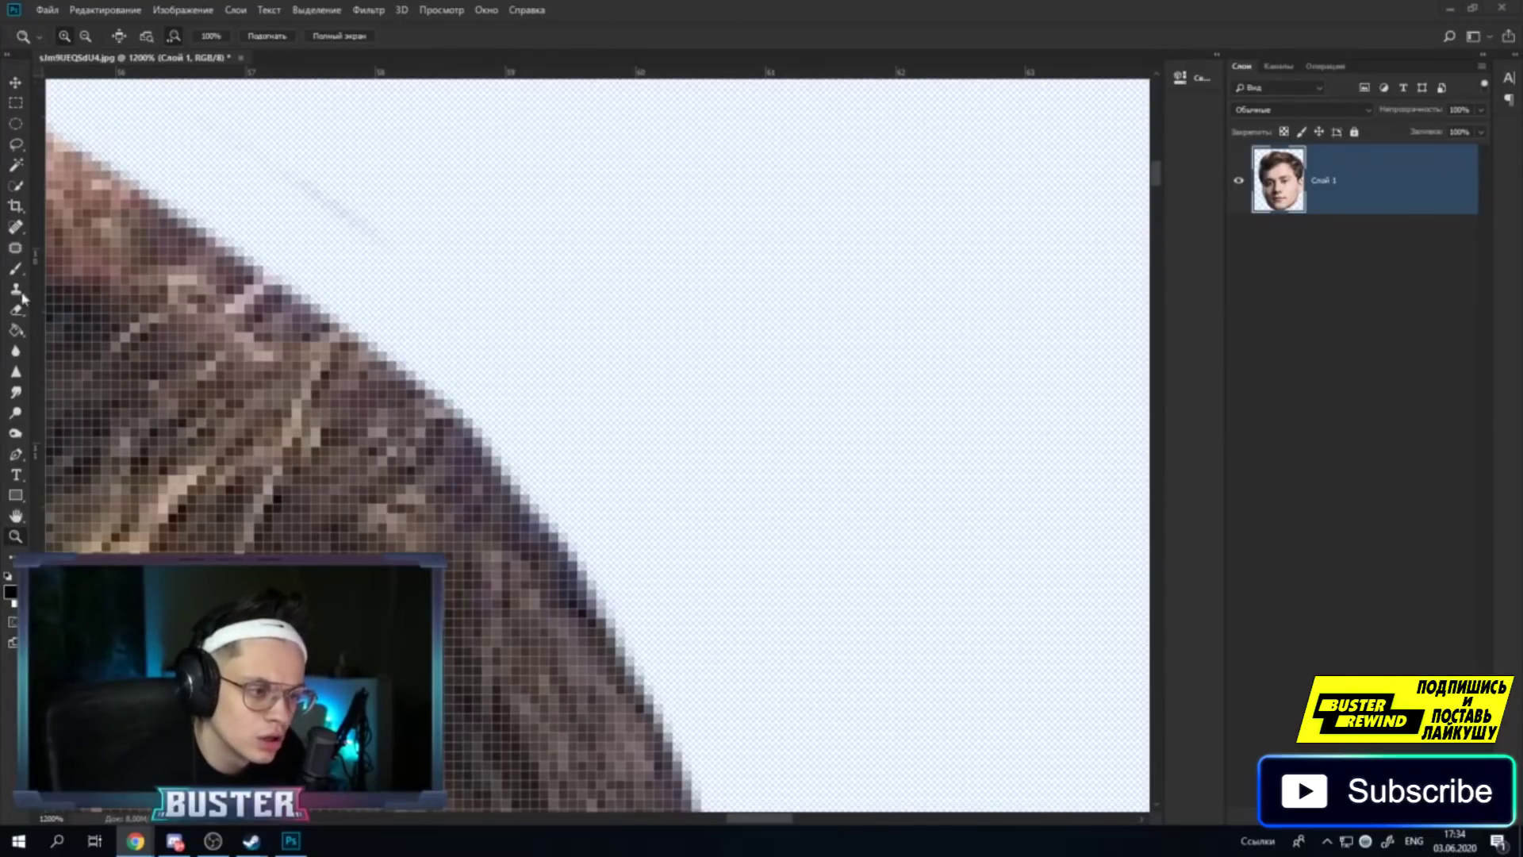
{"action": "left_click", "coordinate": [268, 49]}
Set the Eraser to a 3 px brush and erase the fringe along the top hair edge.
{"action": "left_click", "coordinate": [16, 310]}
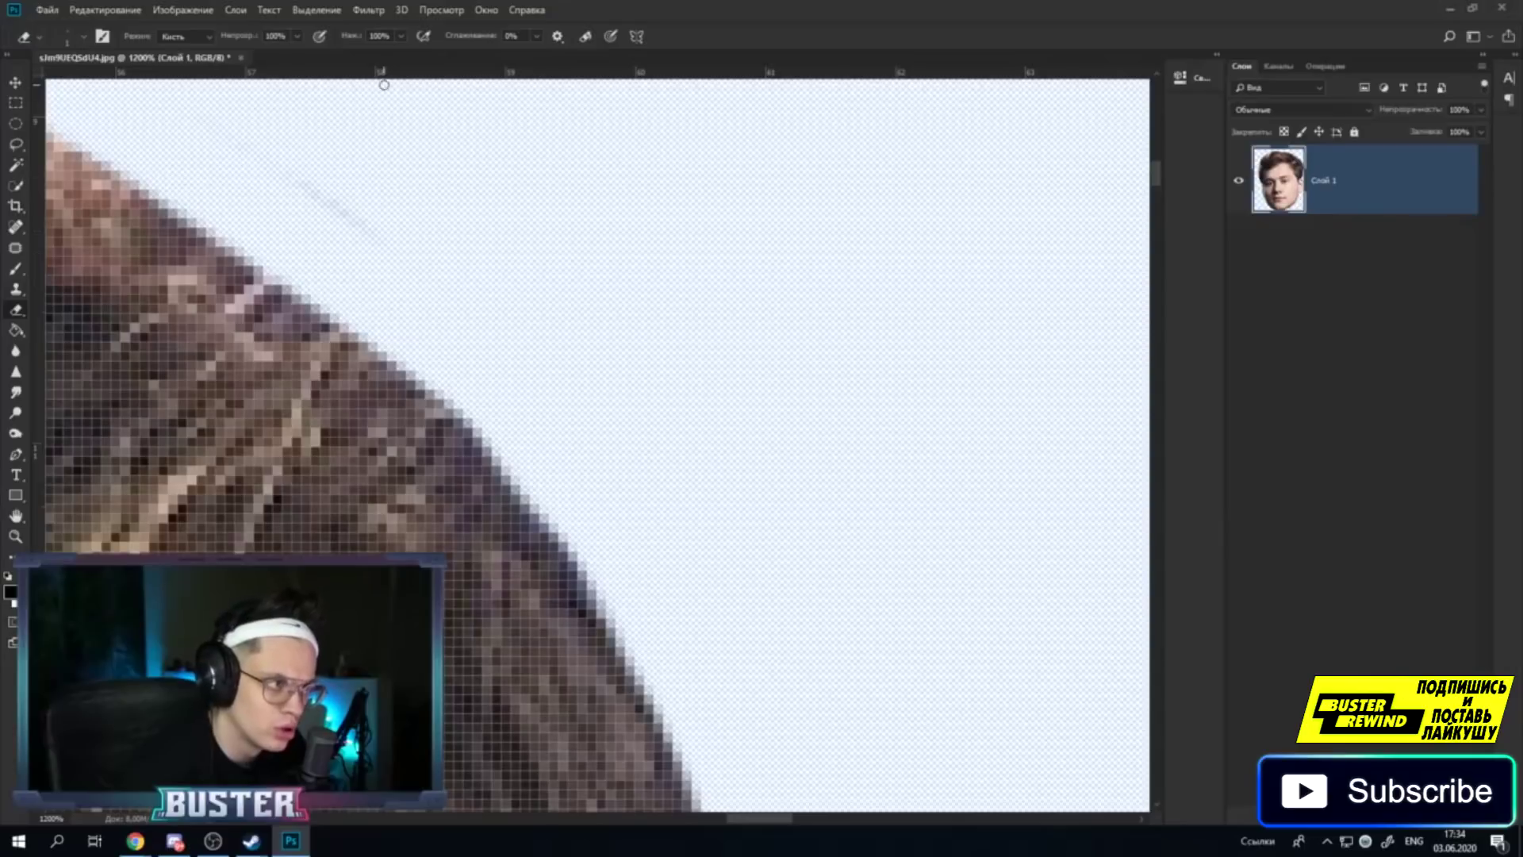
{"action": "left_click", "coordinate": [75, 36]}
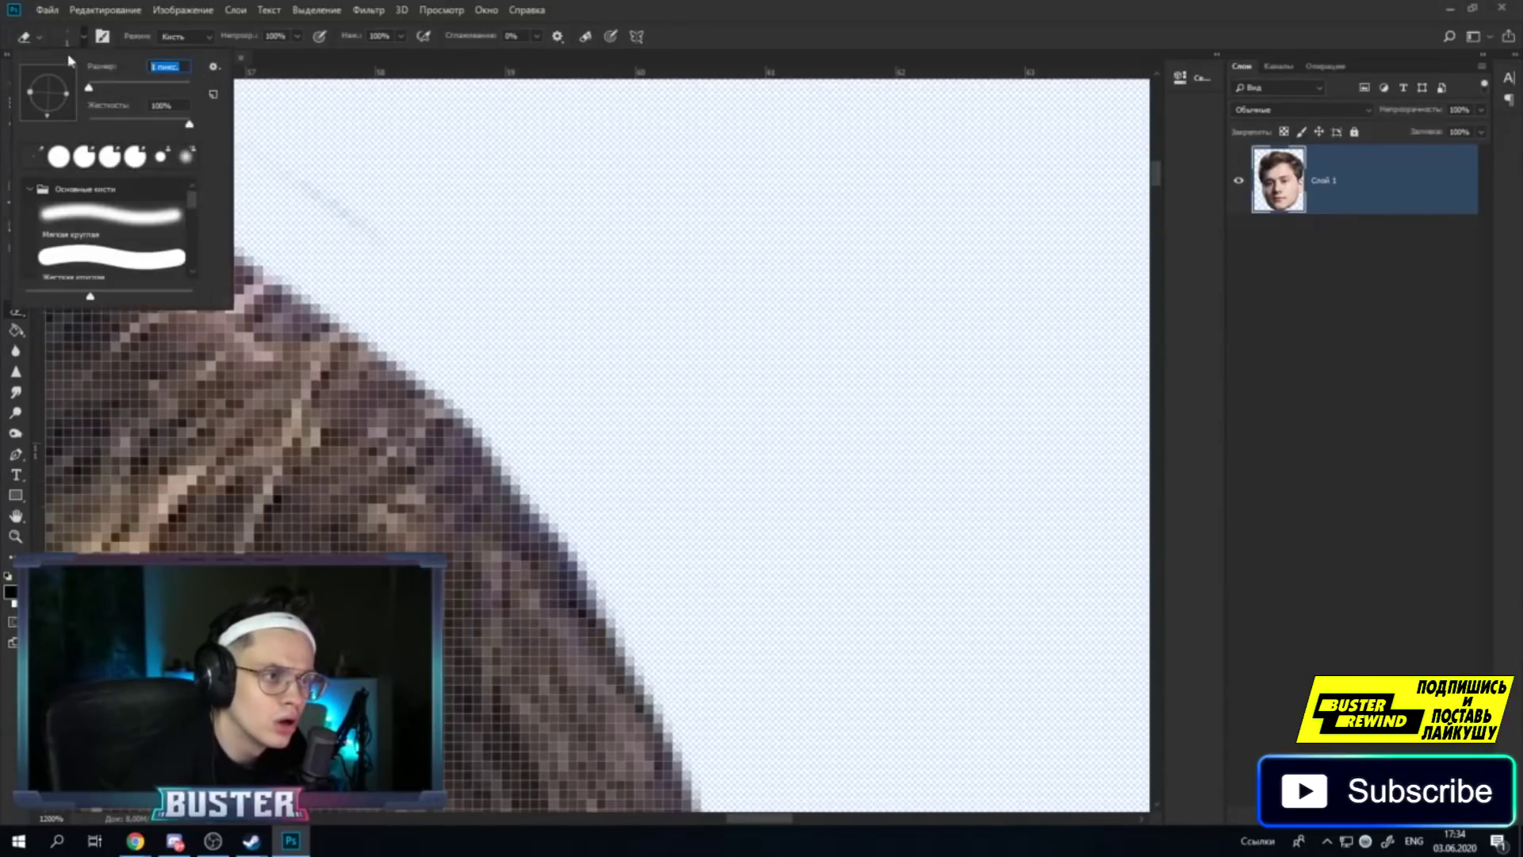
{"action": "type", "text": "1"}
{"action": "key", "text": "Return"}
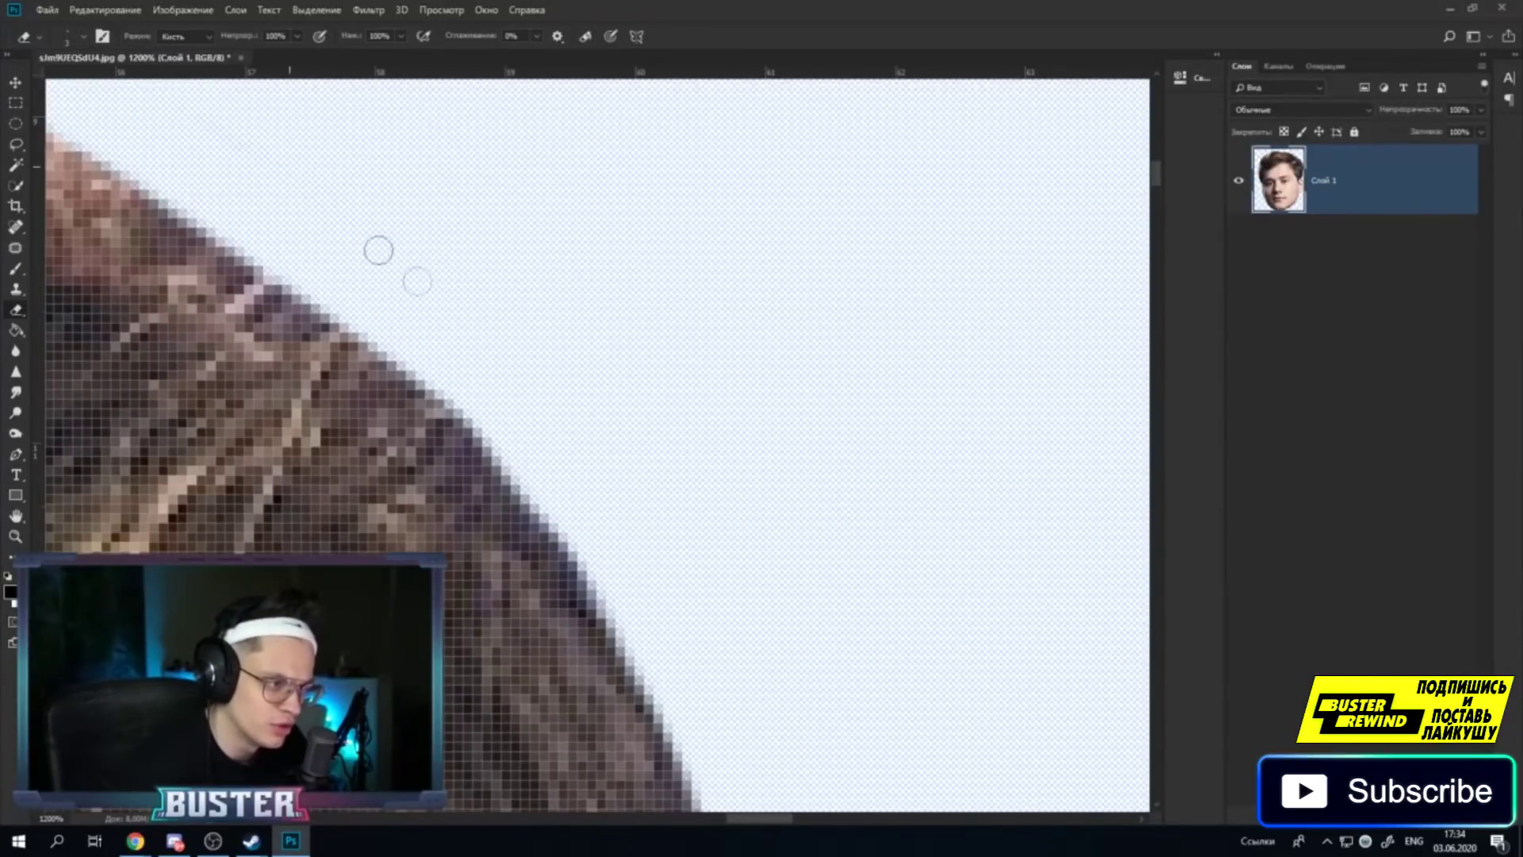
{"action": "scroll", "coordinate": [420, 313], "scroll_direction": "down", "scroll_amount": 3}
{"action": "left_click_drag", "start_coordinate": [460, 285], "coordinate": [663, 560]}
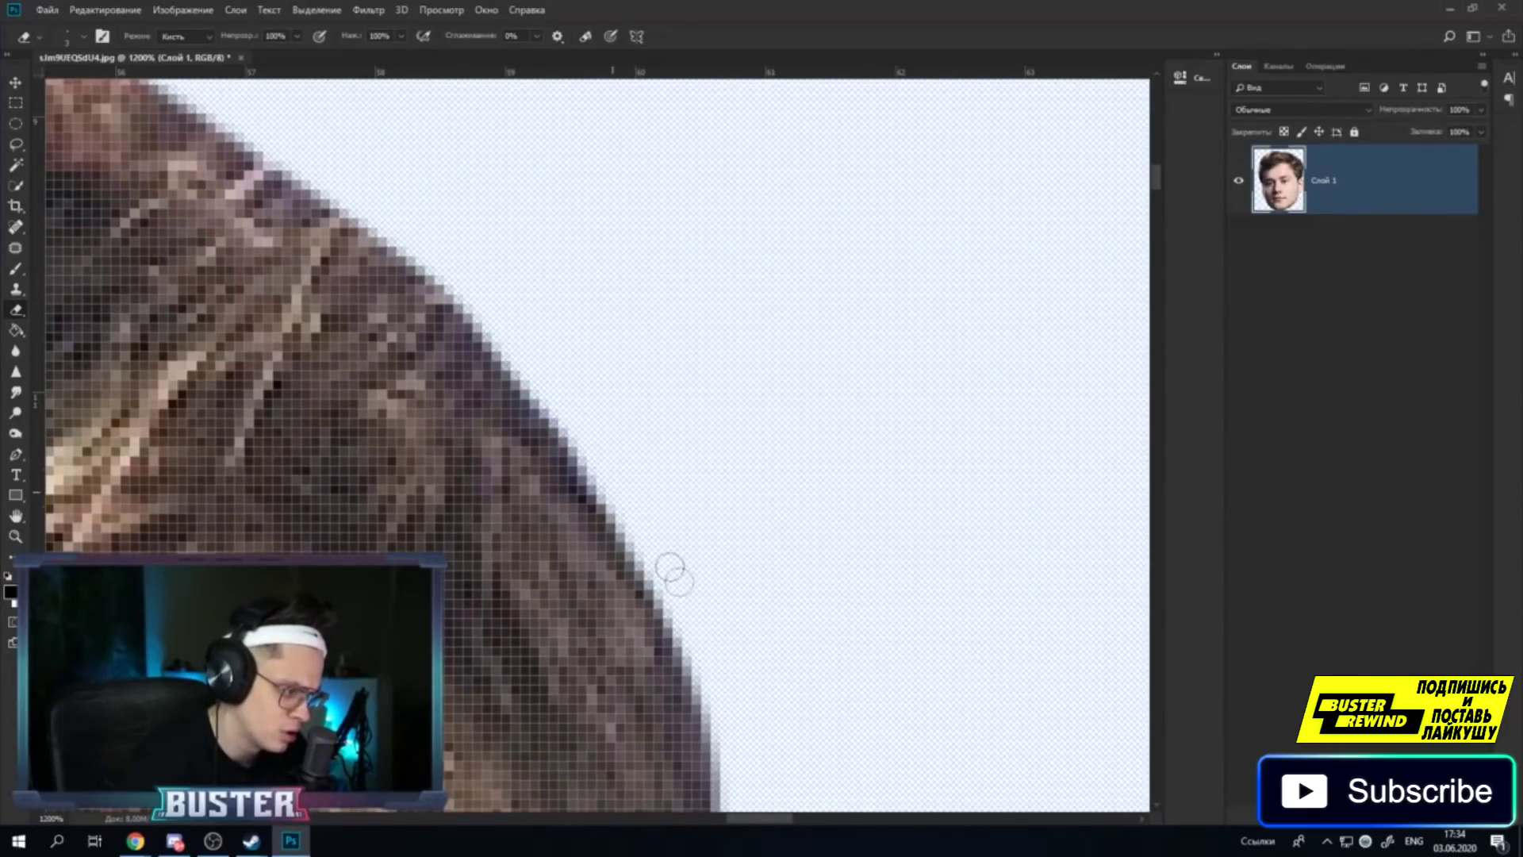
{"action": "left_click_drag", "start_coordinate": [425, 227], "coordinate": [635, 534]}
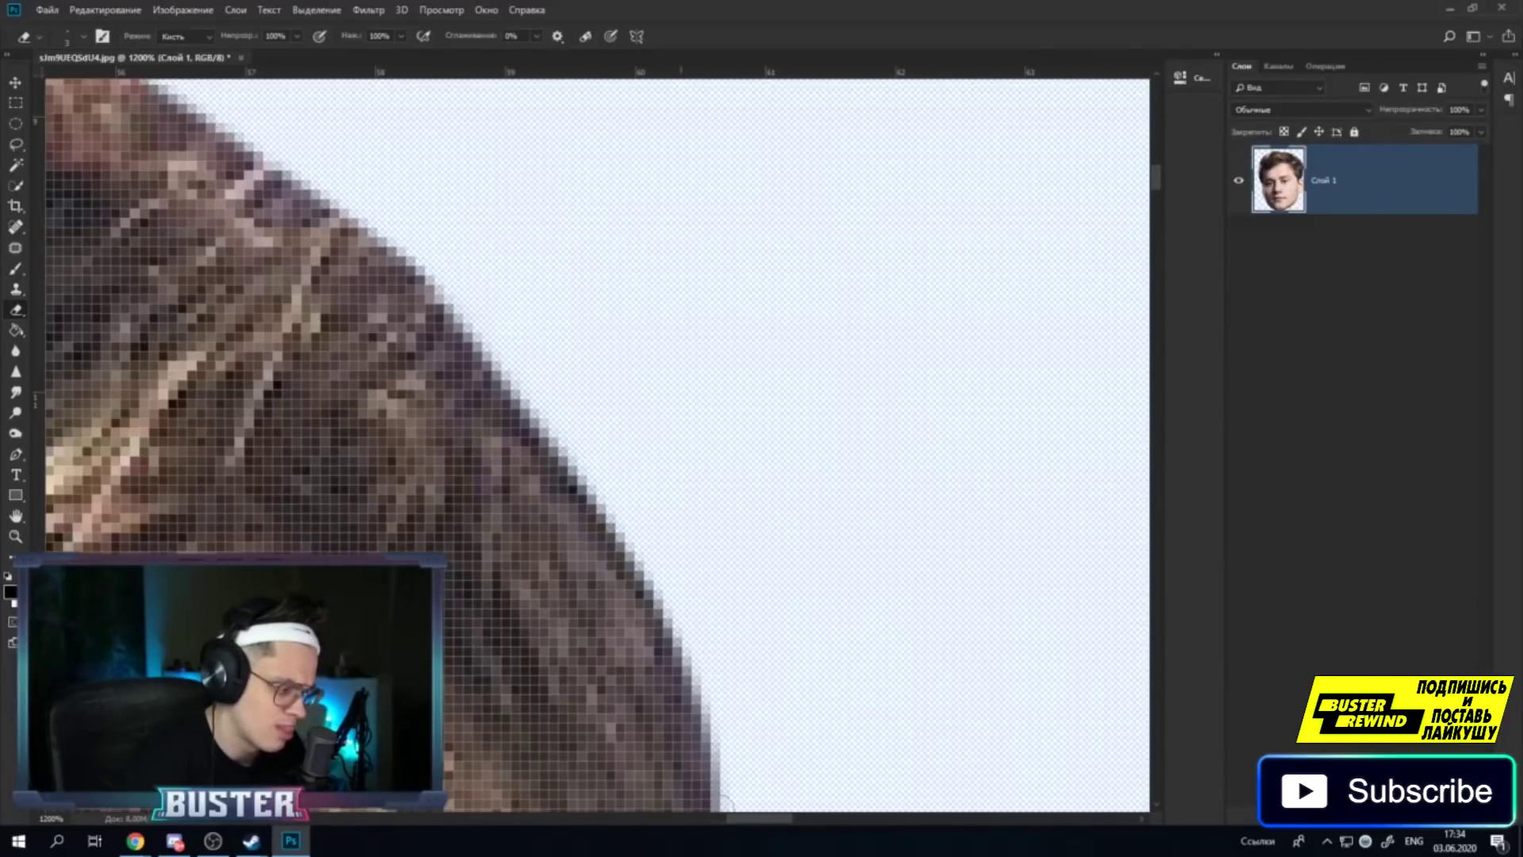
{"action": "scroll", "coordinate": [727, 826], "scroll_direction": "left", "scroll_amount": 5}
{"action": "scroll", "coordinate": [727, 817], "scroll_direction": "left", "scroll_amount": 3}
{"action": "scroll", "coordinate": [731, 802], "scroll_direction": "left", "scroll_amount": 5}
{"action": "scroll", "coordinate": [633, 825], "scroll_direction": "up", "scroll_amount": 3}
{"action": "scroll", "coordinate": [597, 825], "scroll_direction": "left", "scroll_amount": 5}
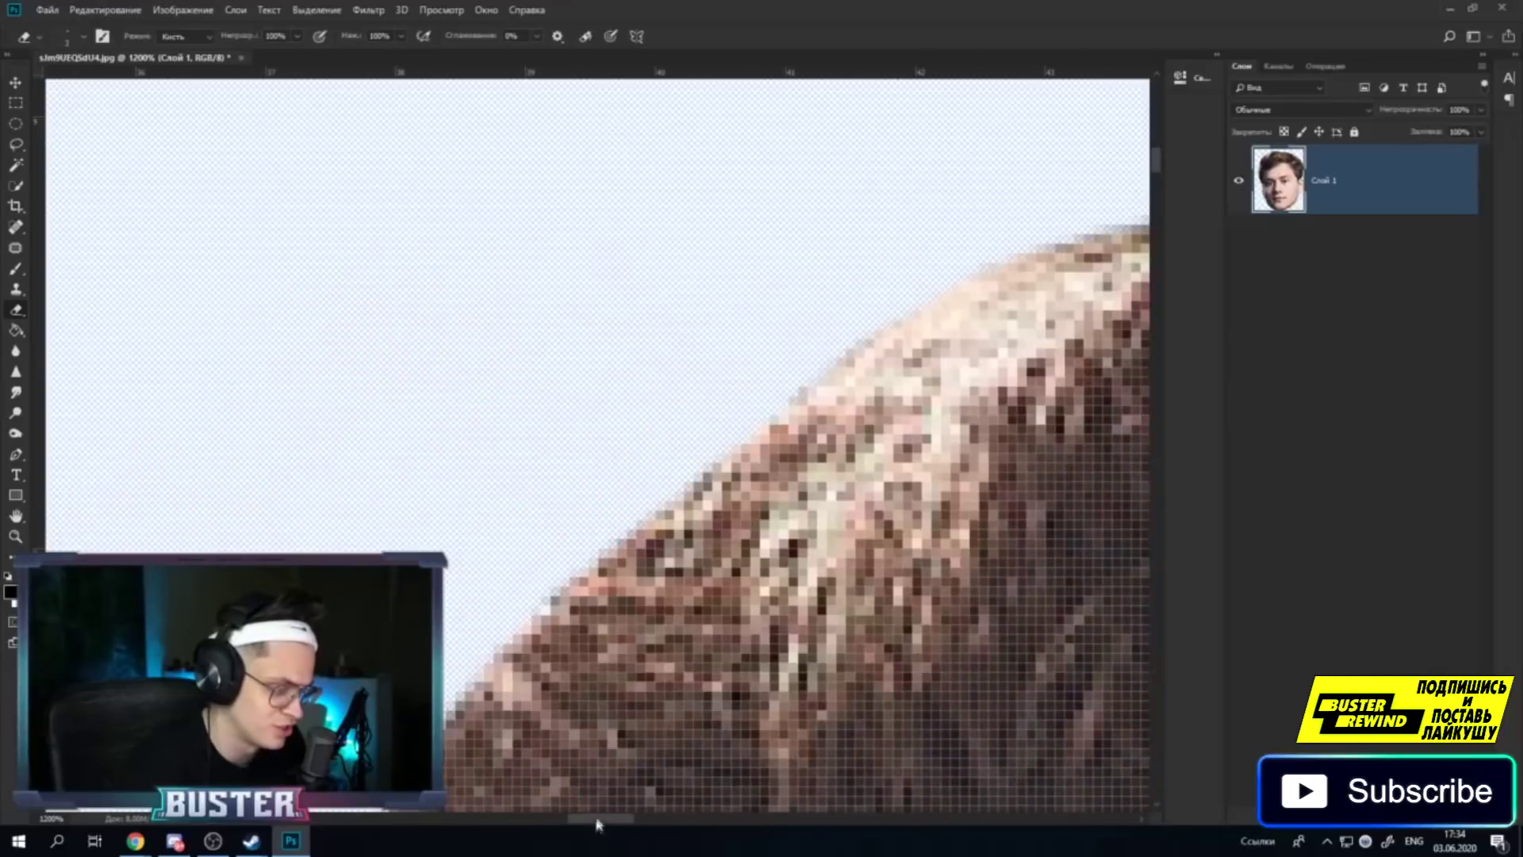
{"action": "scroll", "coordinate": [555, 753], "scroll_direction": "down", "scroll_amount": 3}
{"action": "scroll", "coordinate": [492, 639], "scroll_direction": "down", "scroll_amount": 3}
{"action": "scroll", "coordinate": [317, 595], "scroll_direction": "down", "scroll_amount": 3}
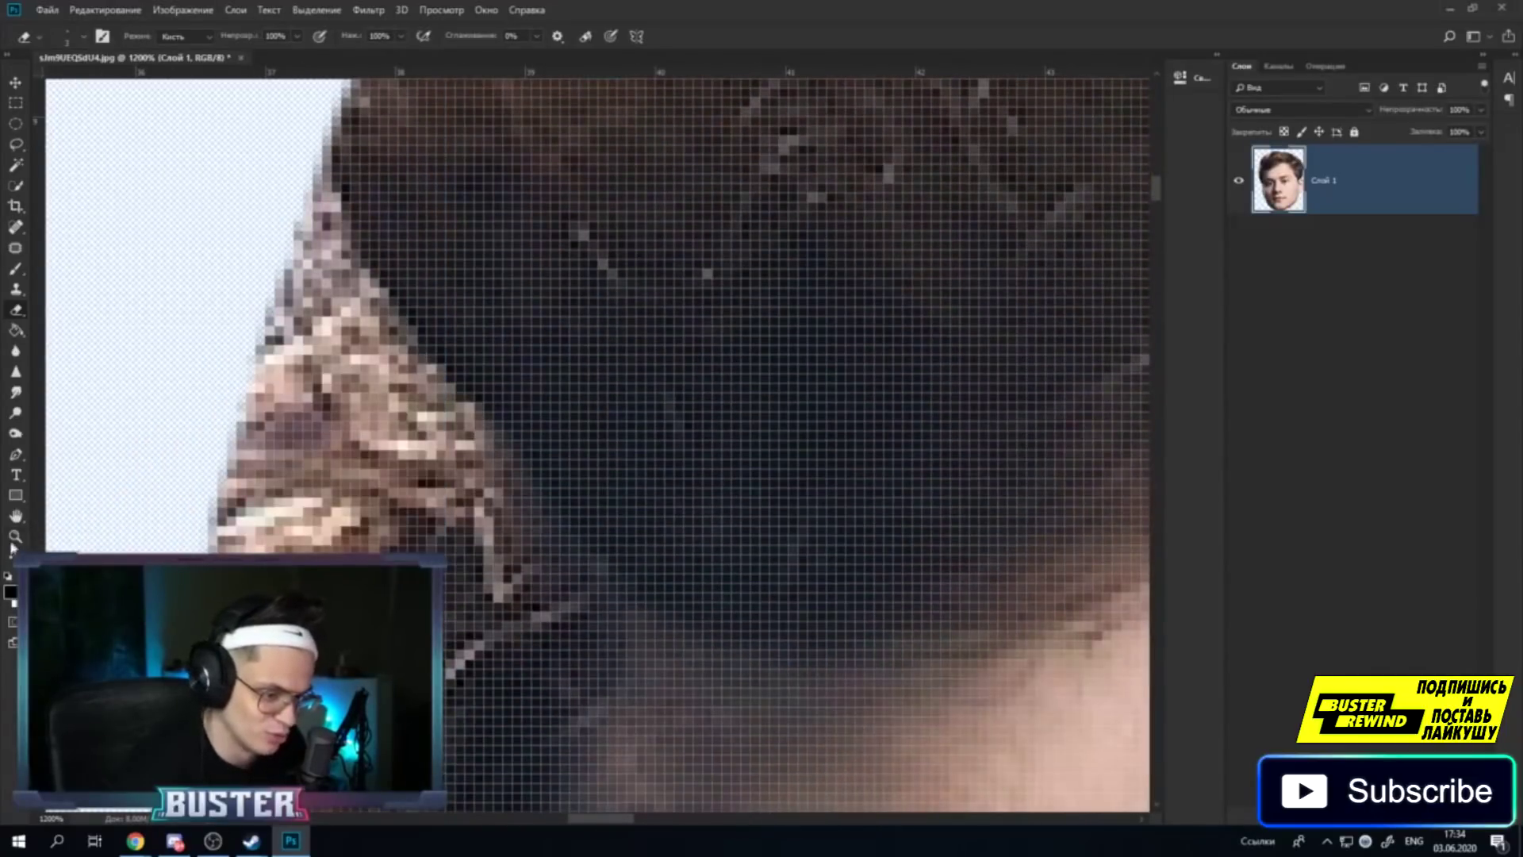
Zoom out step by step to 100%, then zoom back in to 200% on the whole face.
{"action": "left_click", "coordinate": [15, 536]}
{"action": "right_click", "coordinate": [333, 506]}
{"action": "left_click", "coordinate": [396, 590]}
{"action": "right_click", "coordinate": [438, 517]}
{"action": "left_click", "coordinate": [508, 587]}
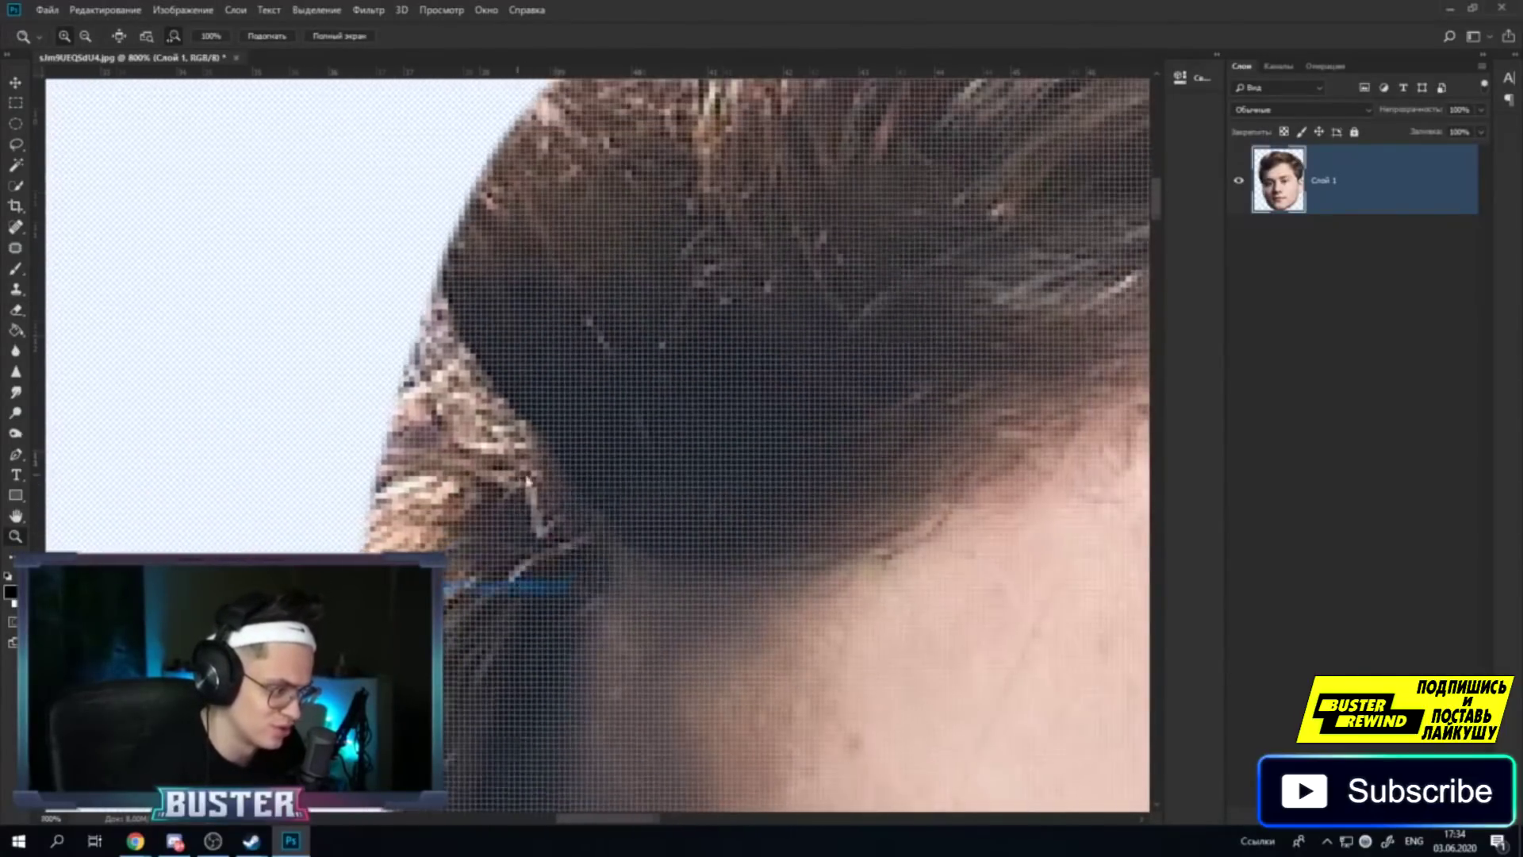
{"action": "right_click", "coordinate": [527, 480]}
{"action": "left_click", "coordinate": [556, 573]}
{"action": "right_click", "coordinate": [573, 492]}
{"action": "left_click", "coordinate": [610, 572]}
{"action": "right_click", "coordinate": [585, 521]}
{"action": "right_click", "coordinate": [594, 565]}
{"action": "left_click", "coordinate": [630, 647]}
{"action": "right_click", "coordinate": [545, 580]}
{"action": "left_click", "coordinate": [571, 664]}
{"action": "right_click", "coordinate": [574, 658]}
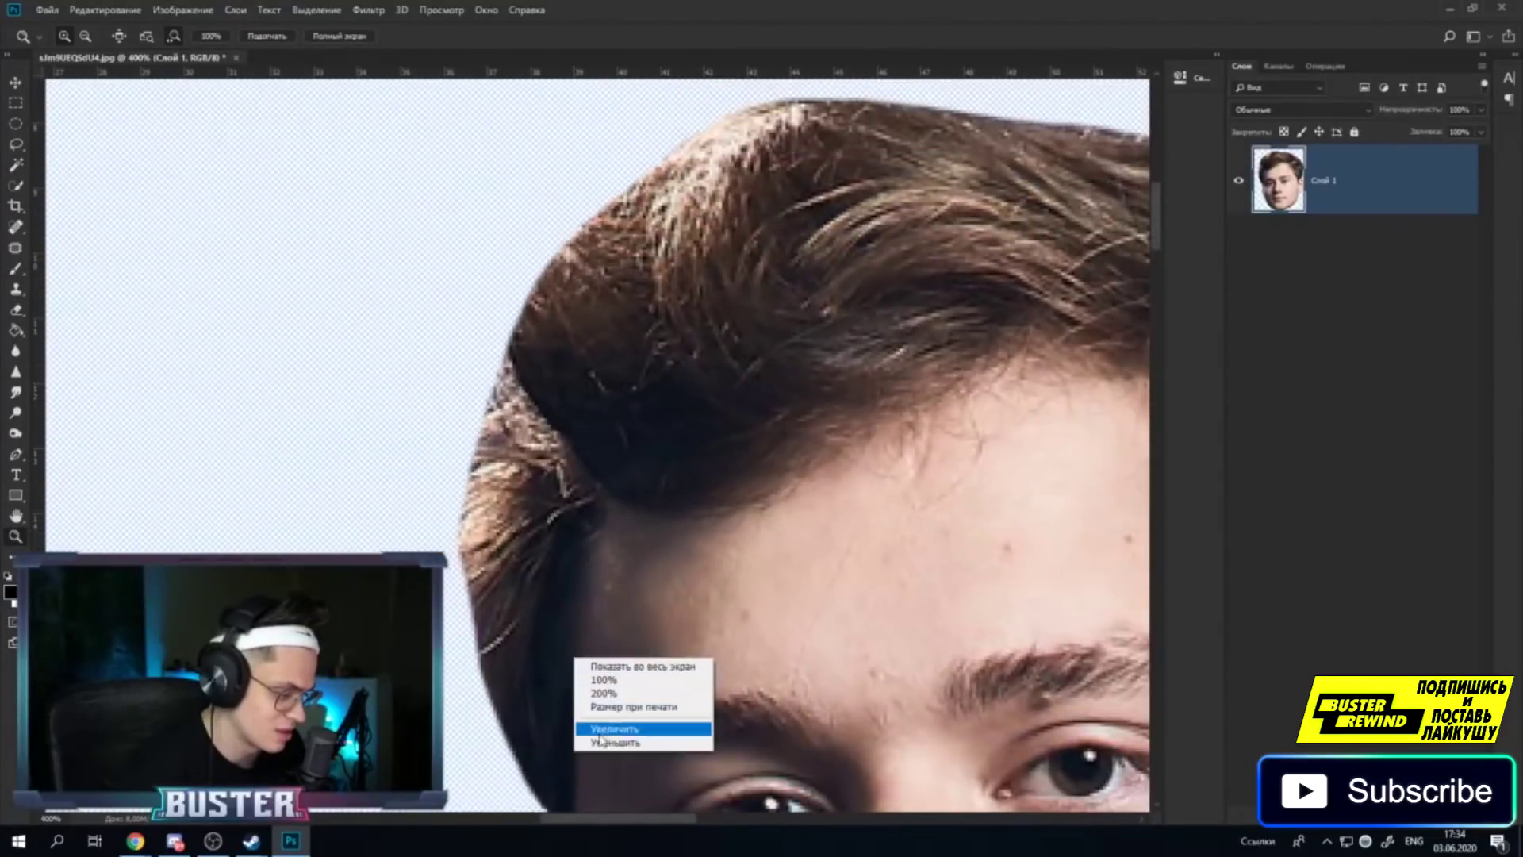
{"action": "left_click", "coordinate": [600, 739]}
{"action": "right_click", "coordinate": [594, 605]}
{"action": "left_click", "coordinate": [615, 689]}
{"action": "right_click", "coordinate": [584, 578]}
{"action": "left_click", "coordinate": [603, 665]}
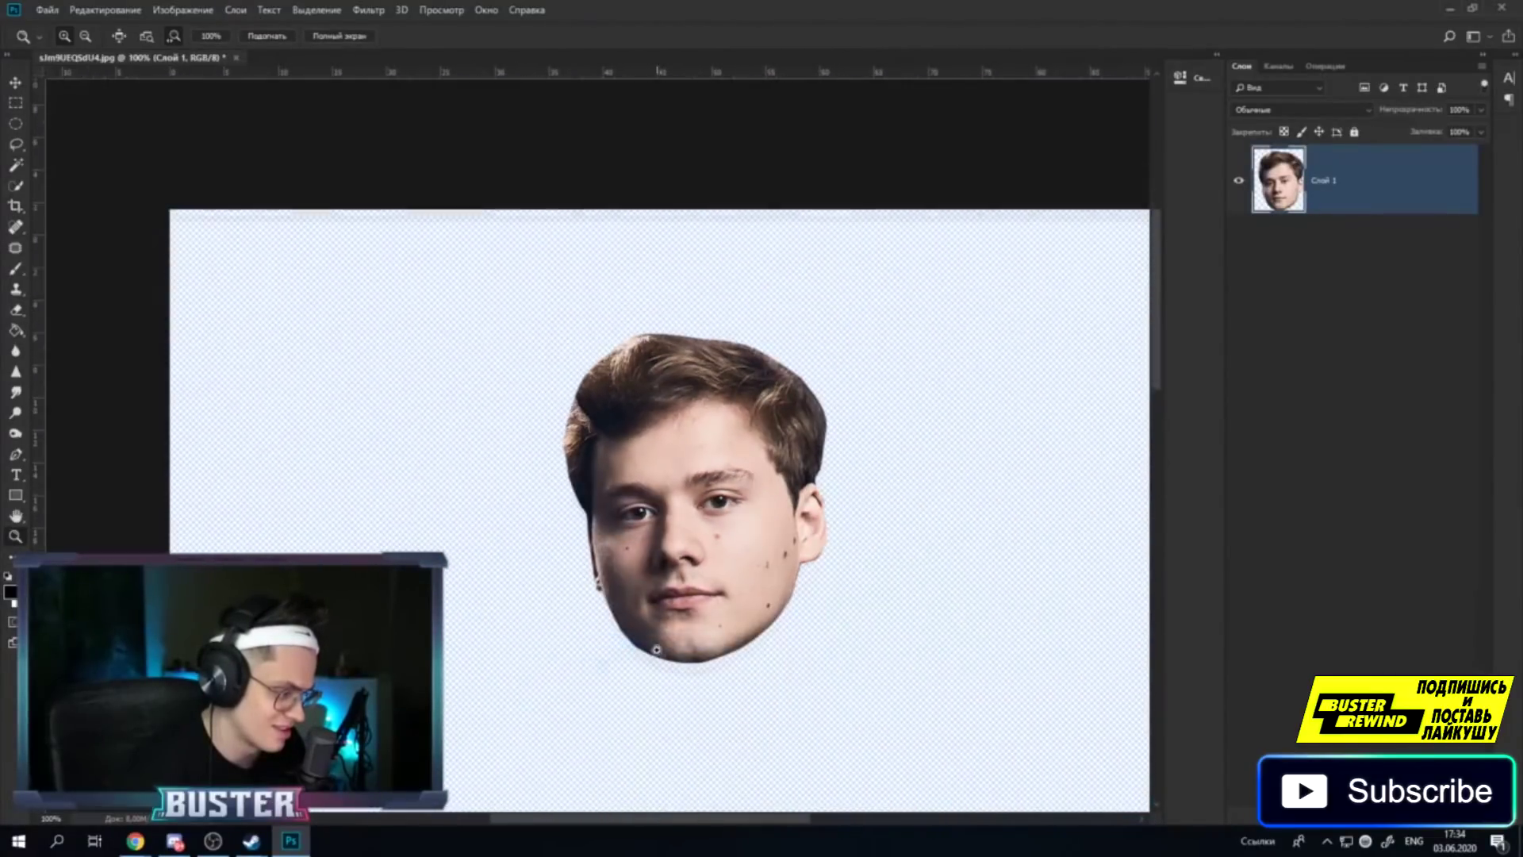
{"action": "left_click_drag", "start_coordinate": [608, 820], "coordinate": [631, 819]}
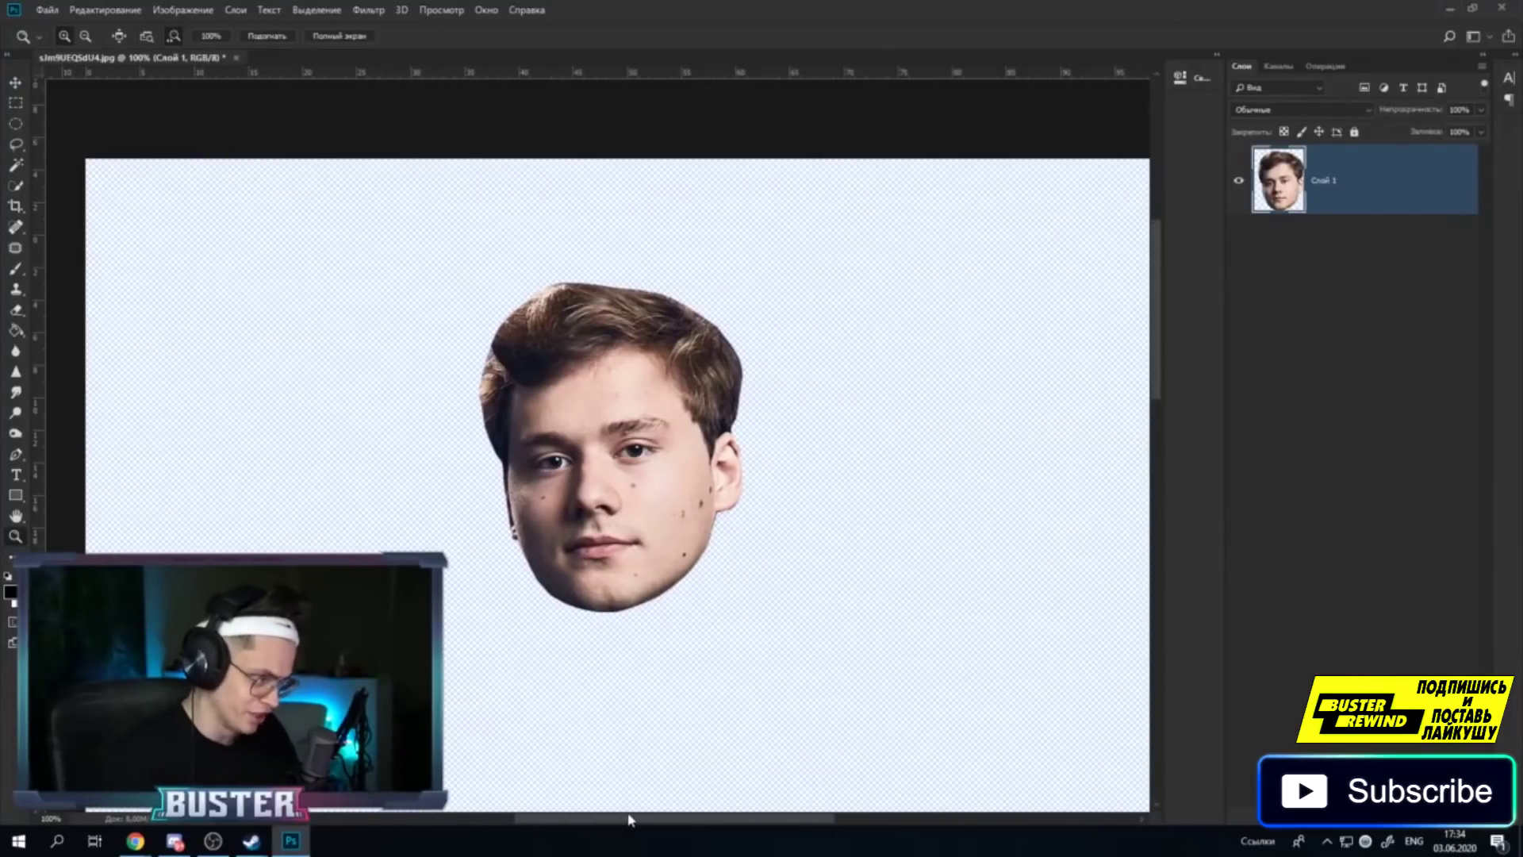
{"action": "left_click", "coordinate": [611, 577]}
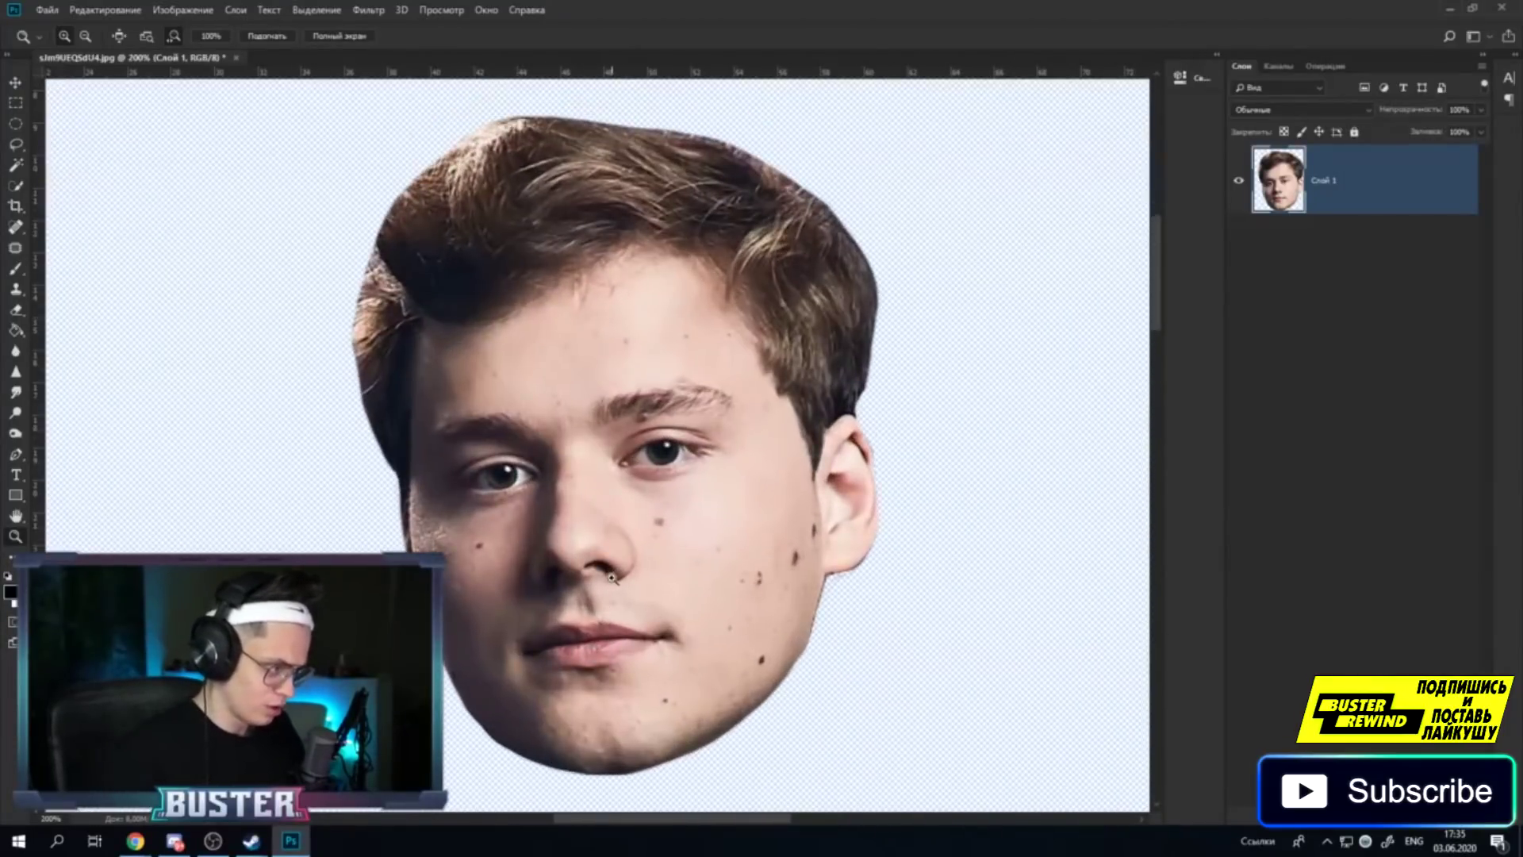
Give the face layer Слой 1 a Drop Shadow with 5 px distance and size.
{"action": "key", "text": "h"}
{"action": "double_click", "coordinate": [1349, 198]}
{"action": "left_click", "coordinate": [805, 395]}
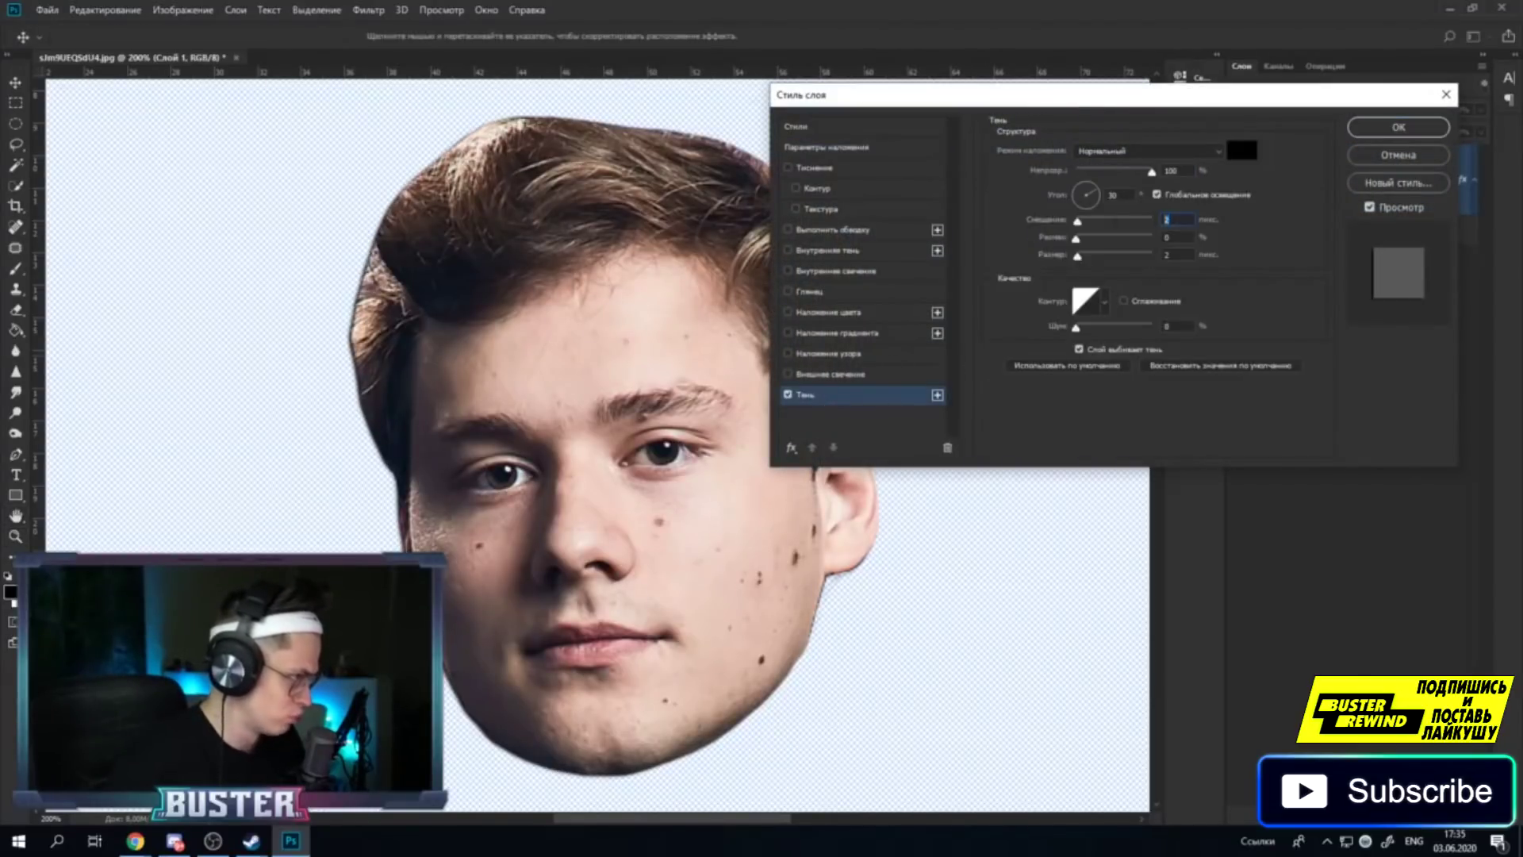
{"action": "type", "text": "5"}
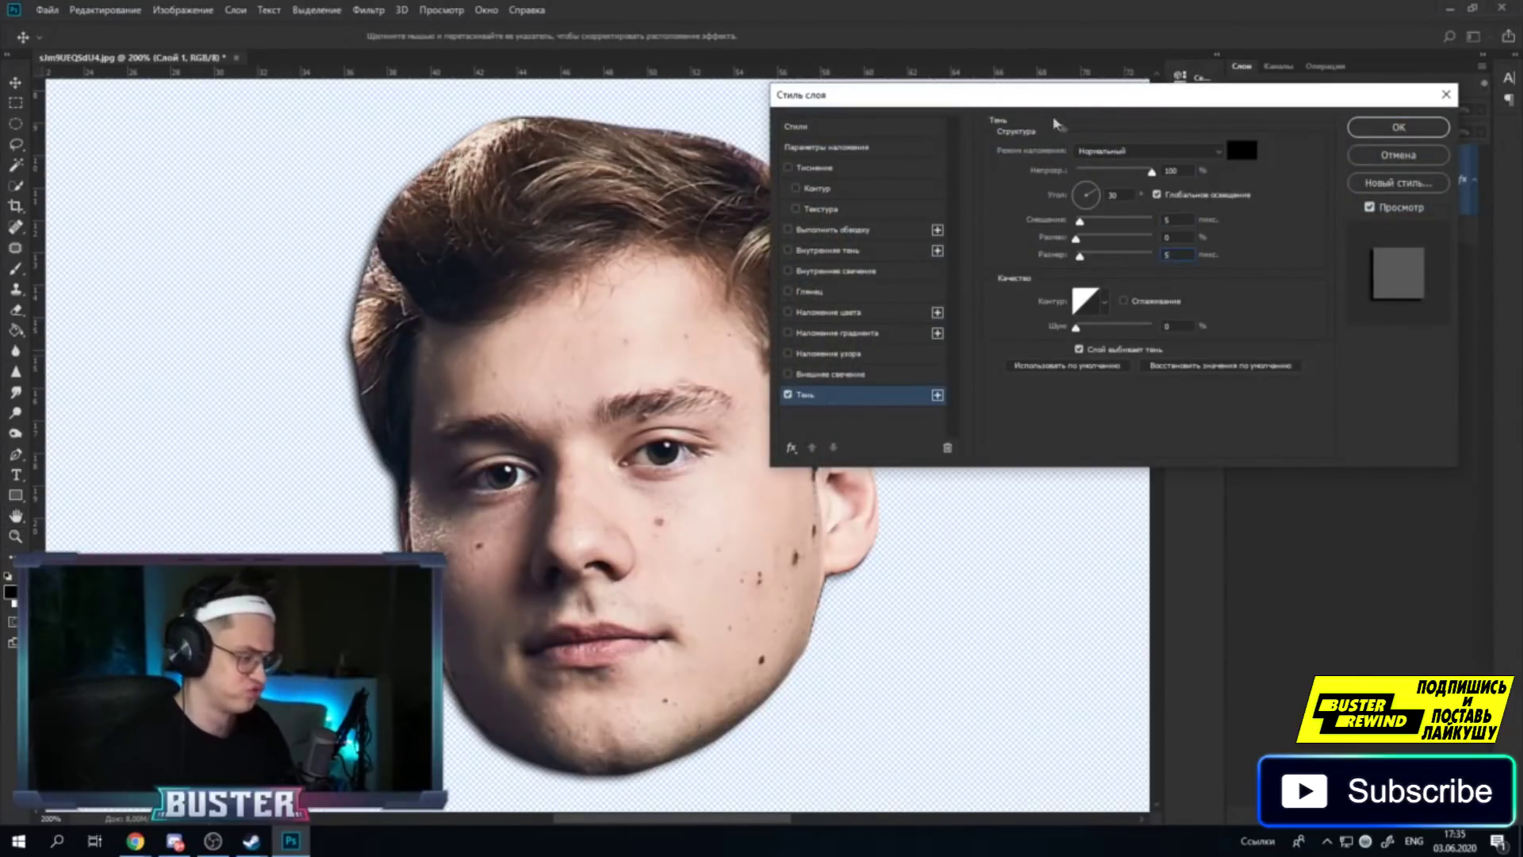
{"action": "left_click_drag", "start_coordinate": [960, 99], "coordinate": [1139, 452]}
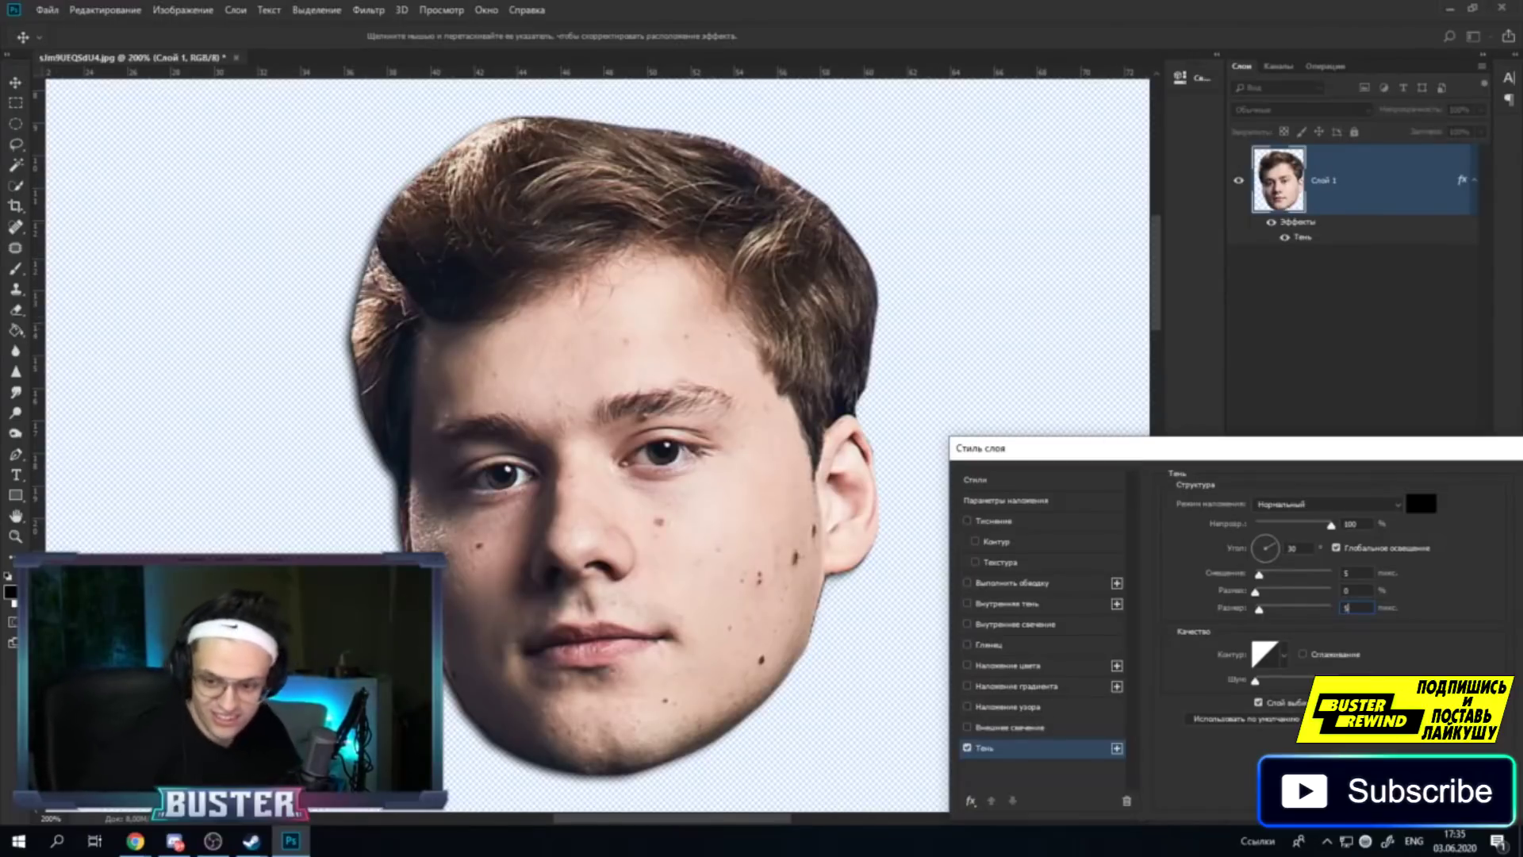
{"action": "key", "text": "alt+Tab"}
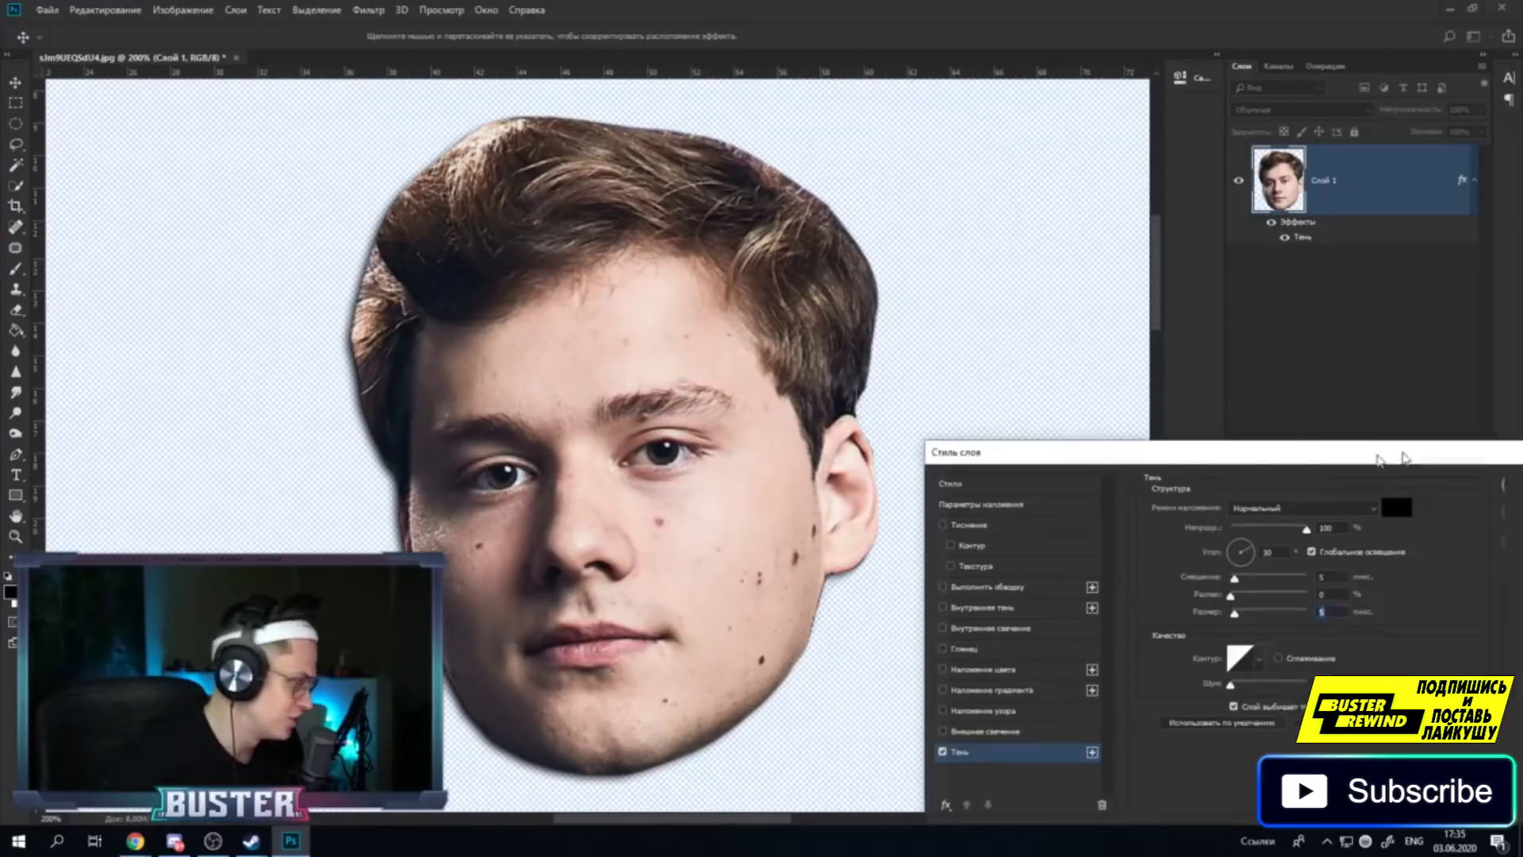
{"action": "left_click_drag", "start_coordinate": [1392, 448], "coordinate": [1055, 443]}
{"action": "key", "text": "Return"}
{"action": "key", "text": "z"}
{"action": "scroll", "coordinate": [759, 566], "scroll_direction": "down", "scroll_amount": 2}
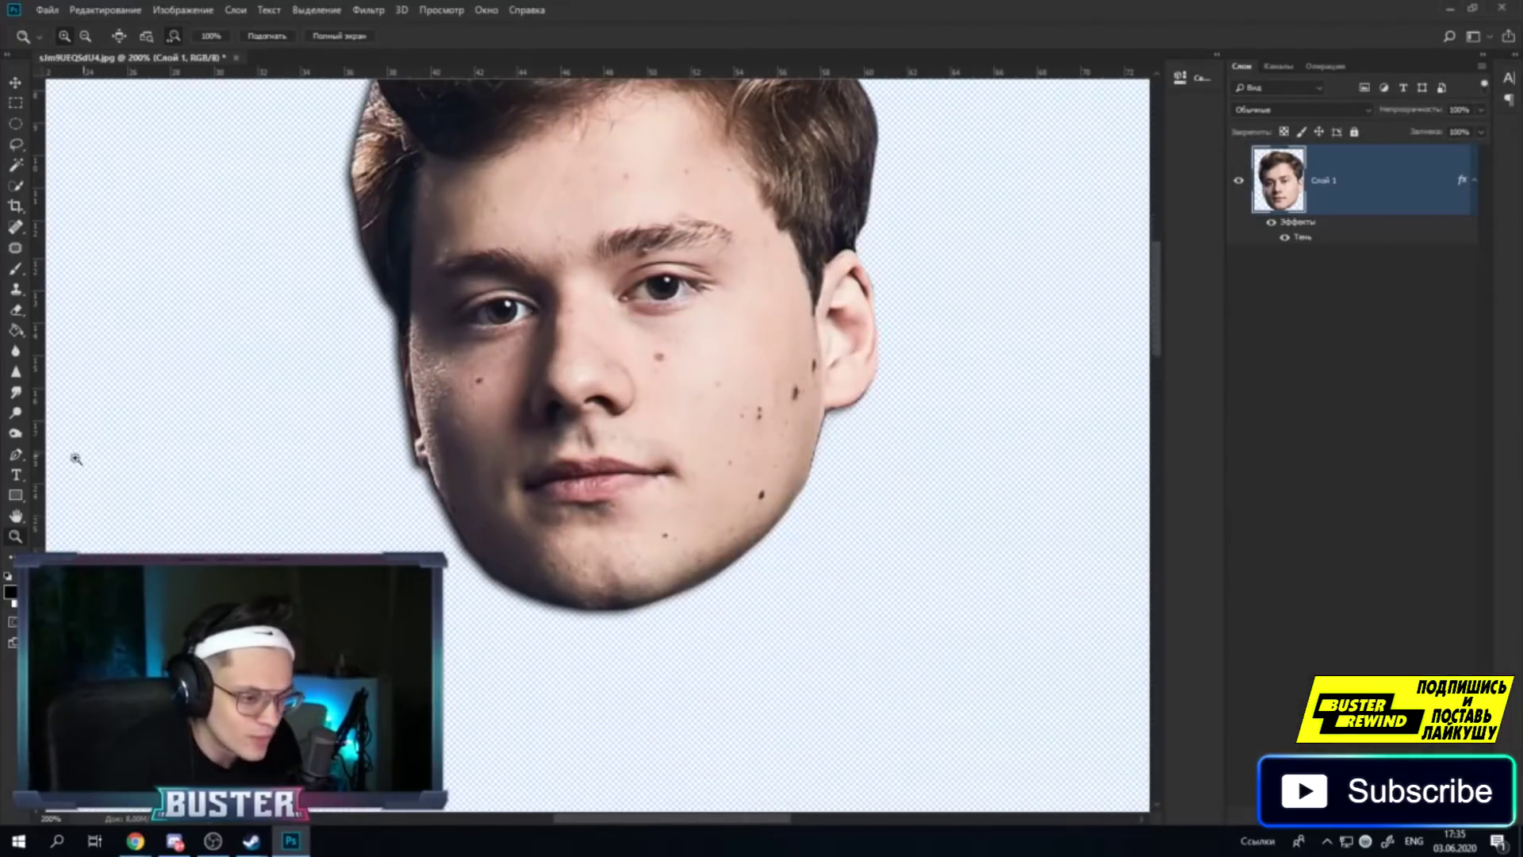
Type the title 'EXILE SHOW' and move it up under the face.
{"action": "left_click", "coordinate": [16, 475]}
{"action": "left_click", "coordinate": [369, 548]}
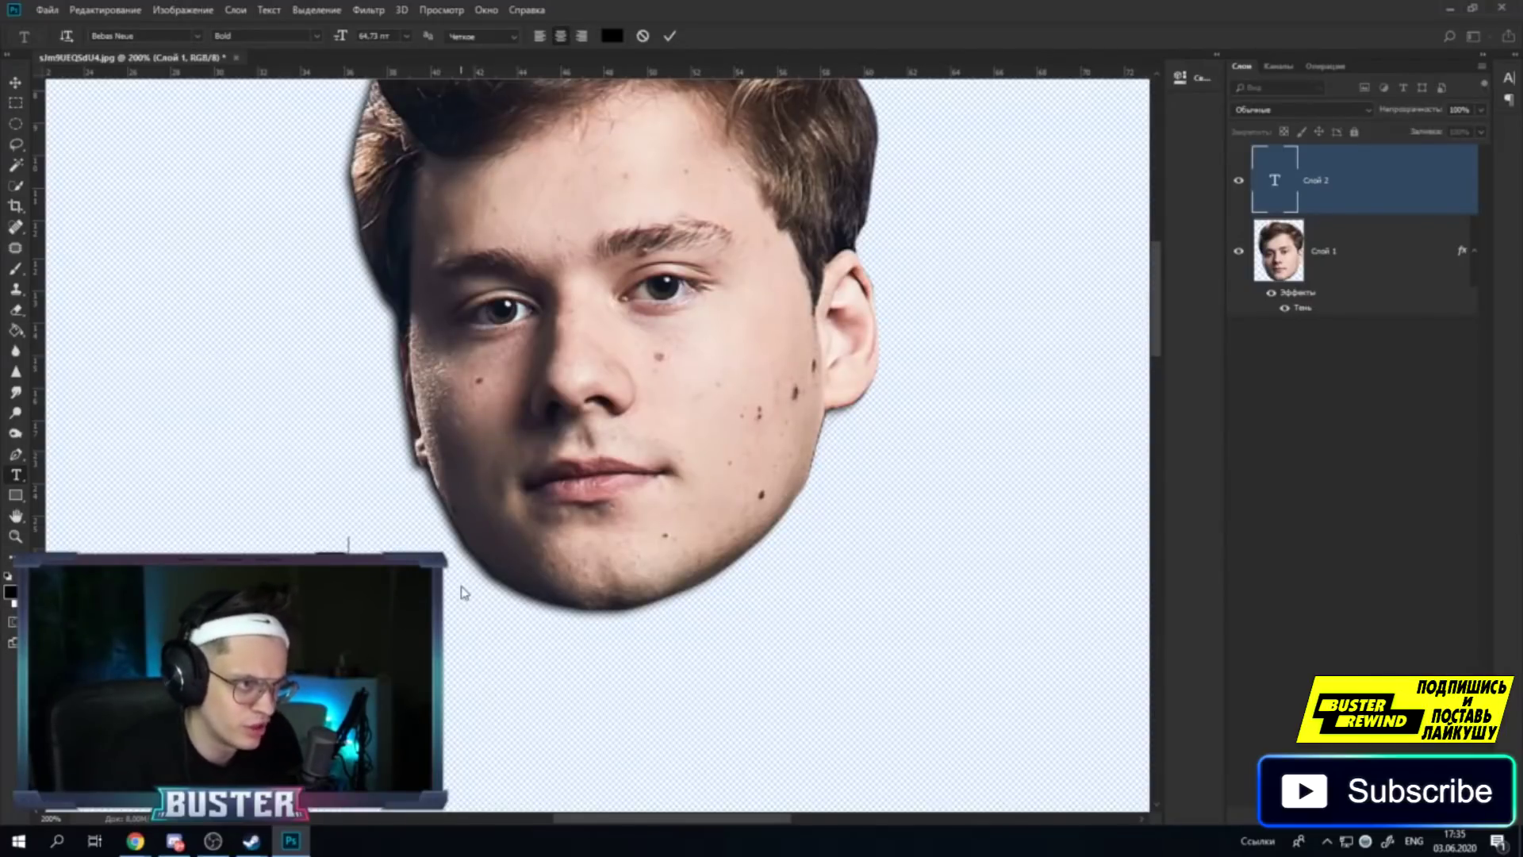
{"action": "type", "text": "EXILE SHOW"}
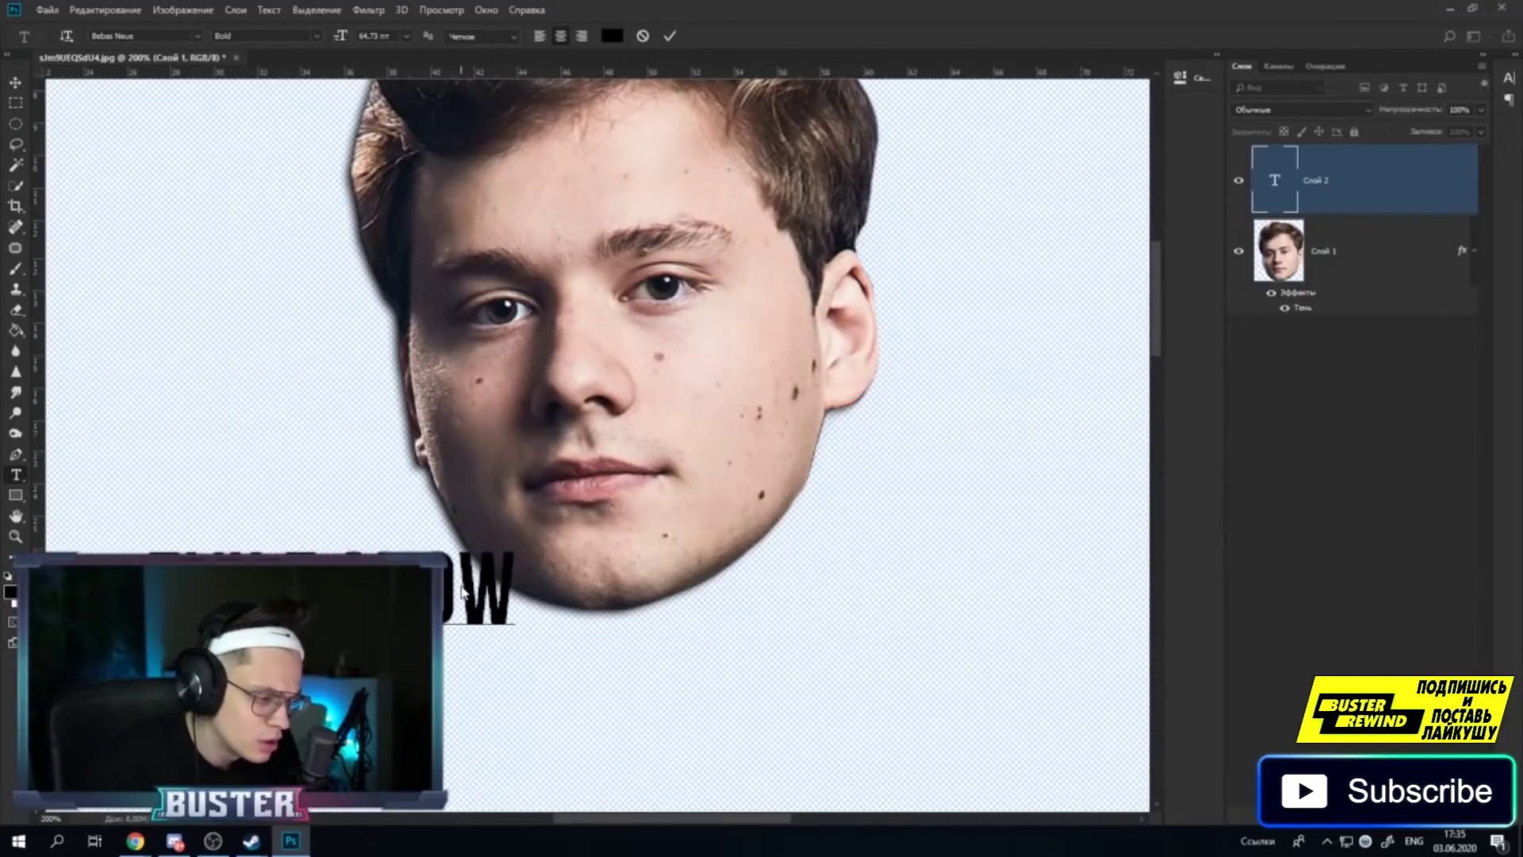
{"action": "left_click", "coordinate": [16, 82]}
{"action": "mouse_move", "coordinate": [463, 611]}
{"action": "left_mouse_down"}
{"action": "mouse_move", "coordinate": [456, 579]}
{"action": "mouse_move", "coordinate": [684, 603]}
{"action": "left_mouse_up"}
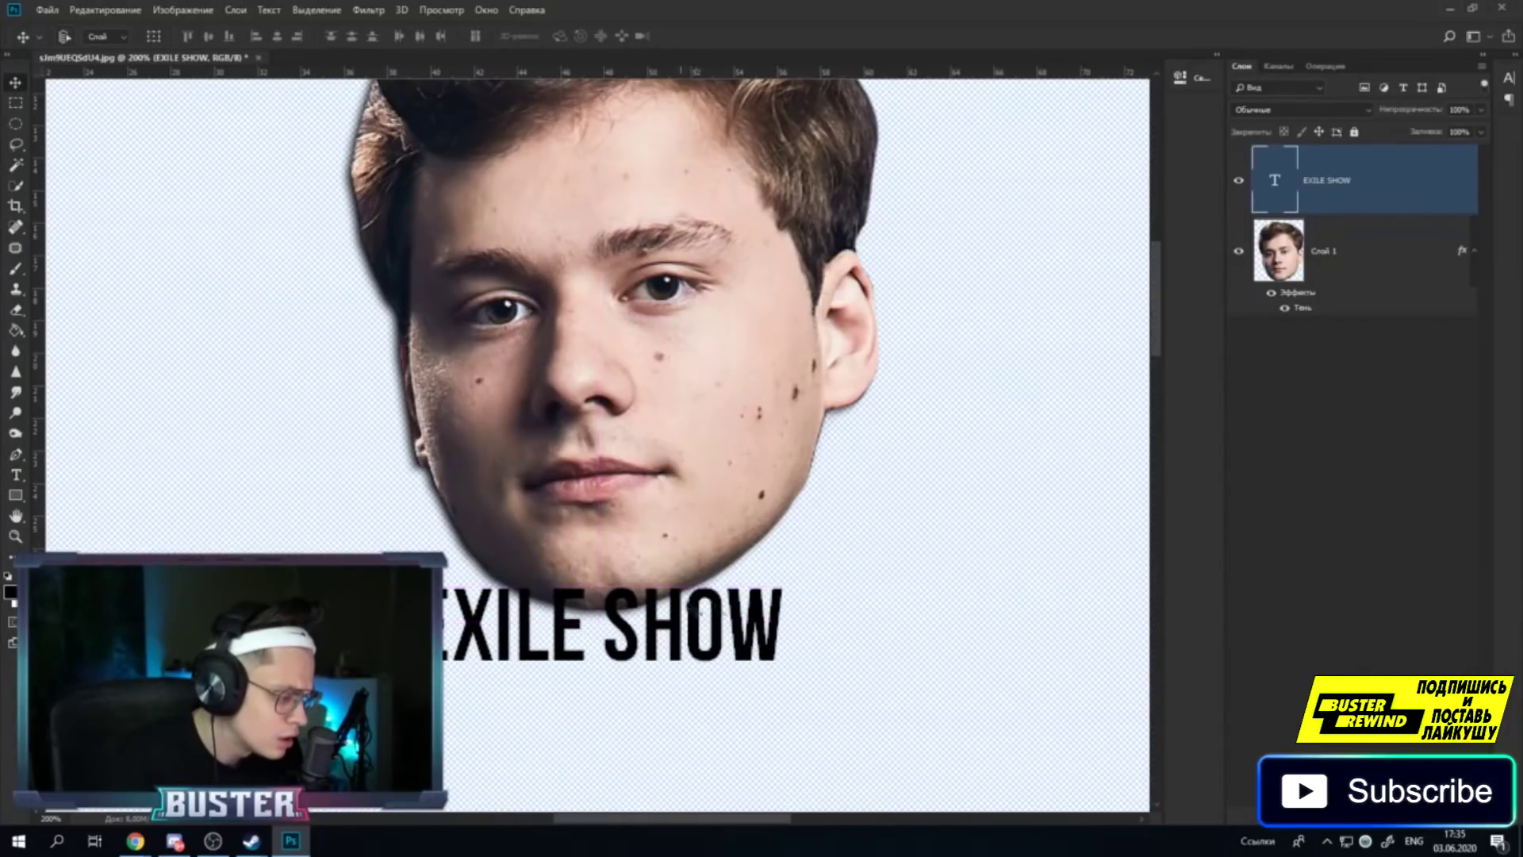
Scale the title to about 142% and settle it just below the chin.
{"action": "key", "text": "ctrl+t"}
{"action": "left_click_drag", "start_coordinate": [783, 580], "coordinate": [945, 542]}
{"action": "left_click_drag", "start_coordinate": [840, 586], "coordinate": [762, 629]}
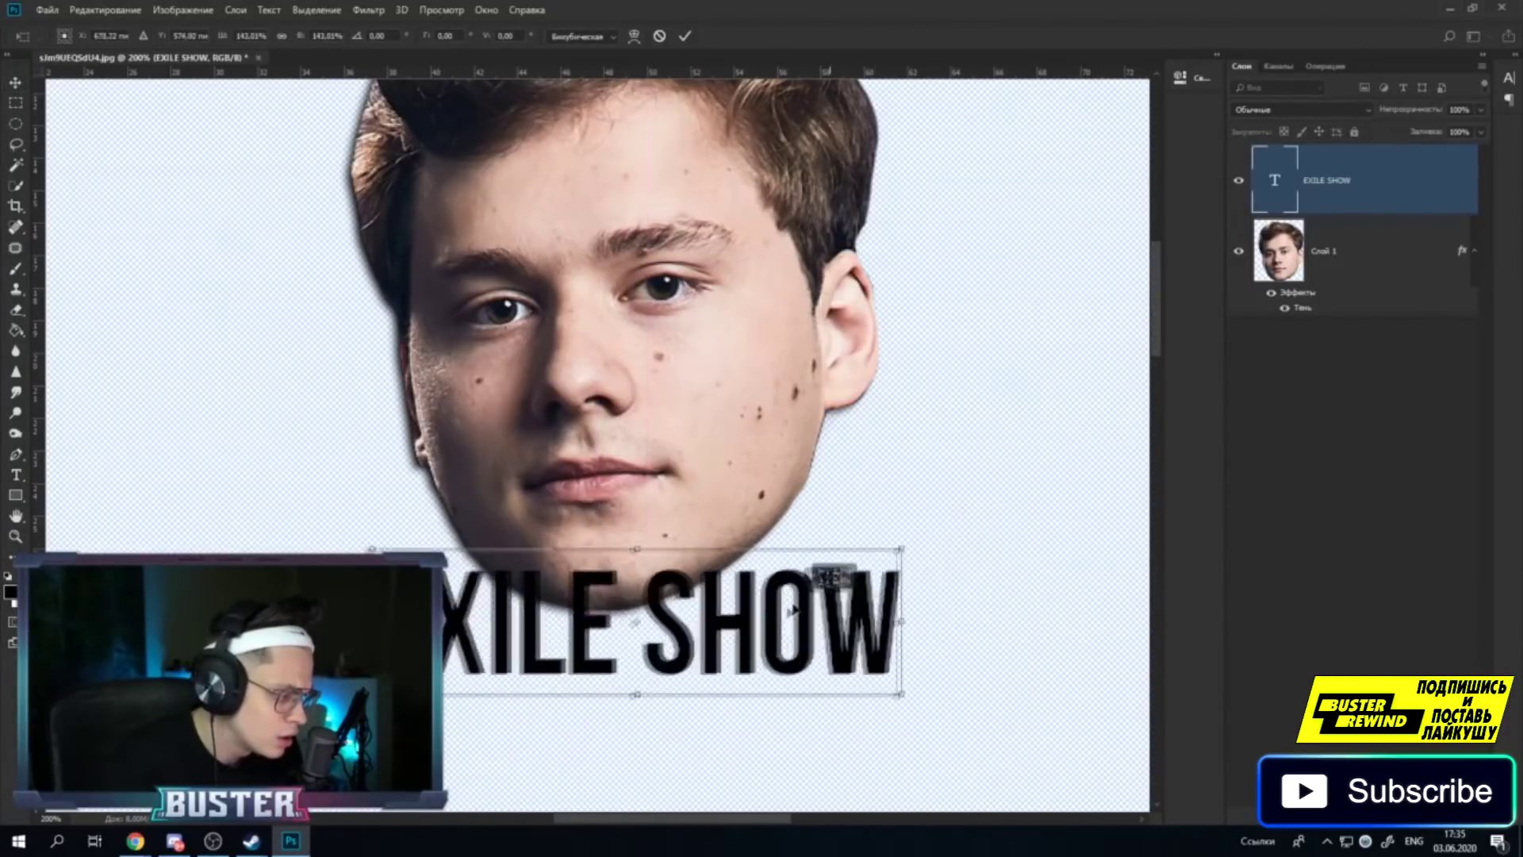
{"action": "left_click_drag", "start_coordinate": [761, 629], "coordinate": [785, 636]}
{"action": "key", "text": "Return"}
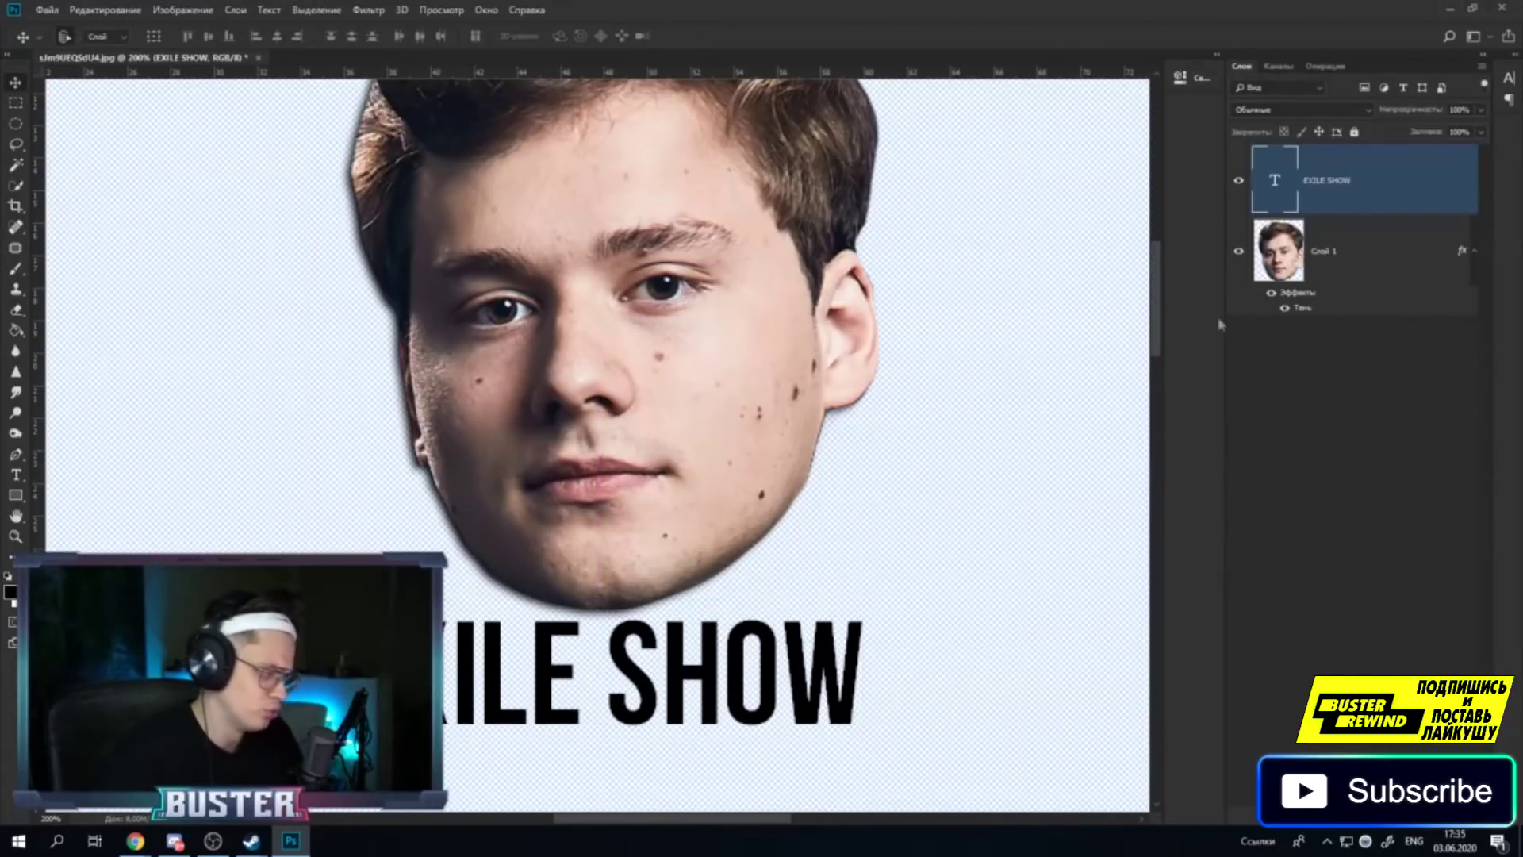
Try a green Gradient Overlay on the title, then turn it off.
{"action": "double_click", "coordinate": [1396, 199]}
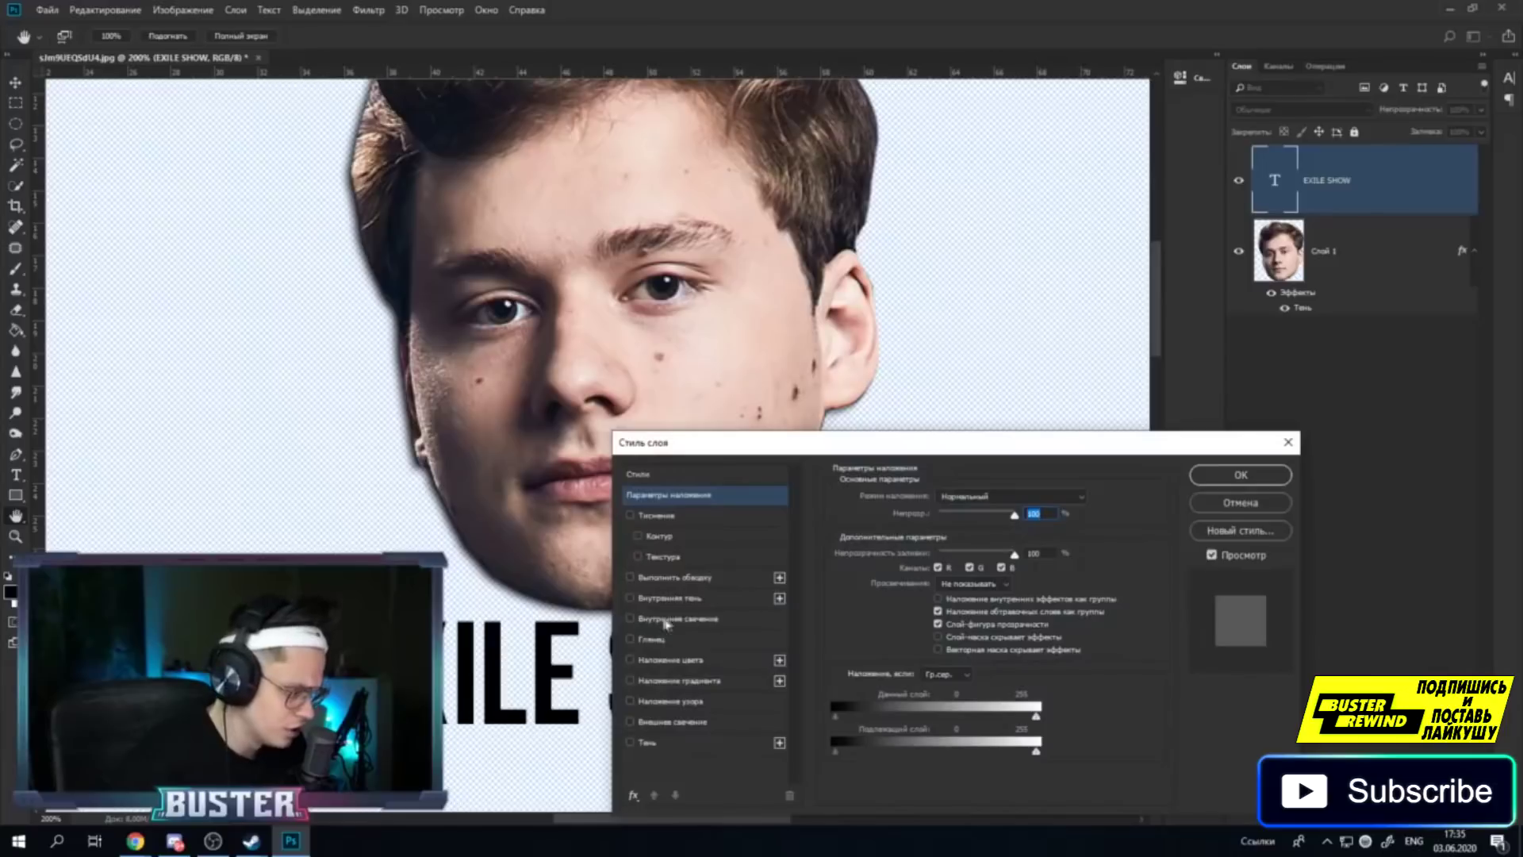
{"action": "left_click", "coordinate": [692, 680]}
{"action": "left_click", "coordinate": [977, 533]}
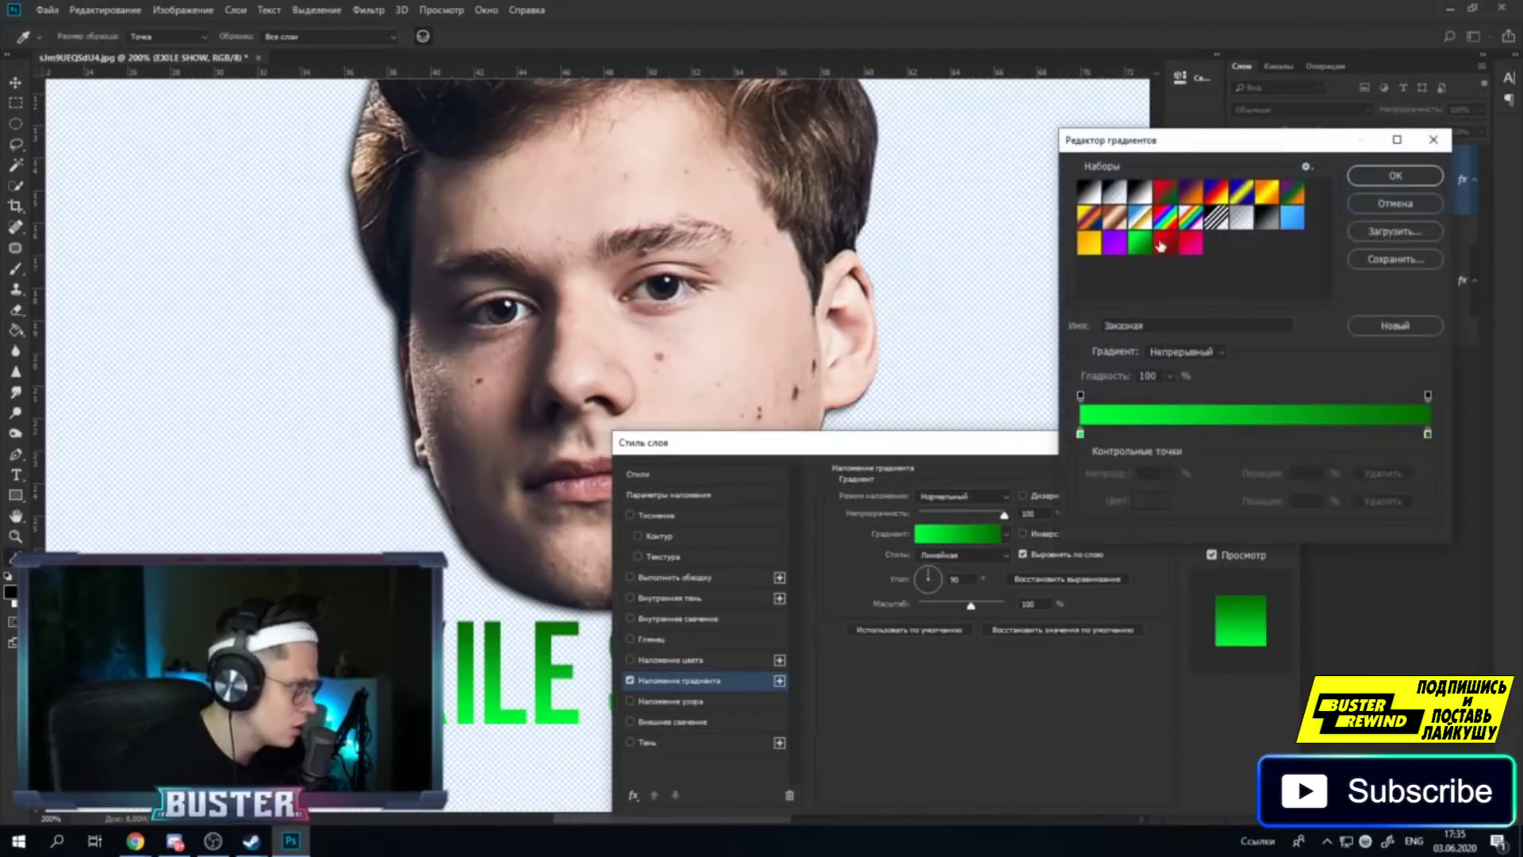
{"action": "key", "text": "Return"}
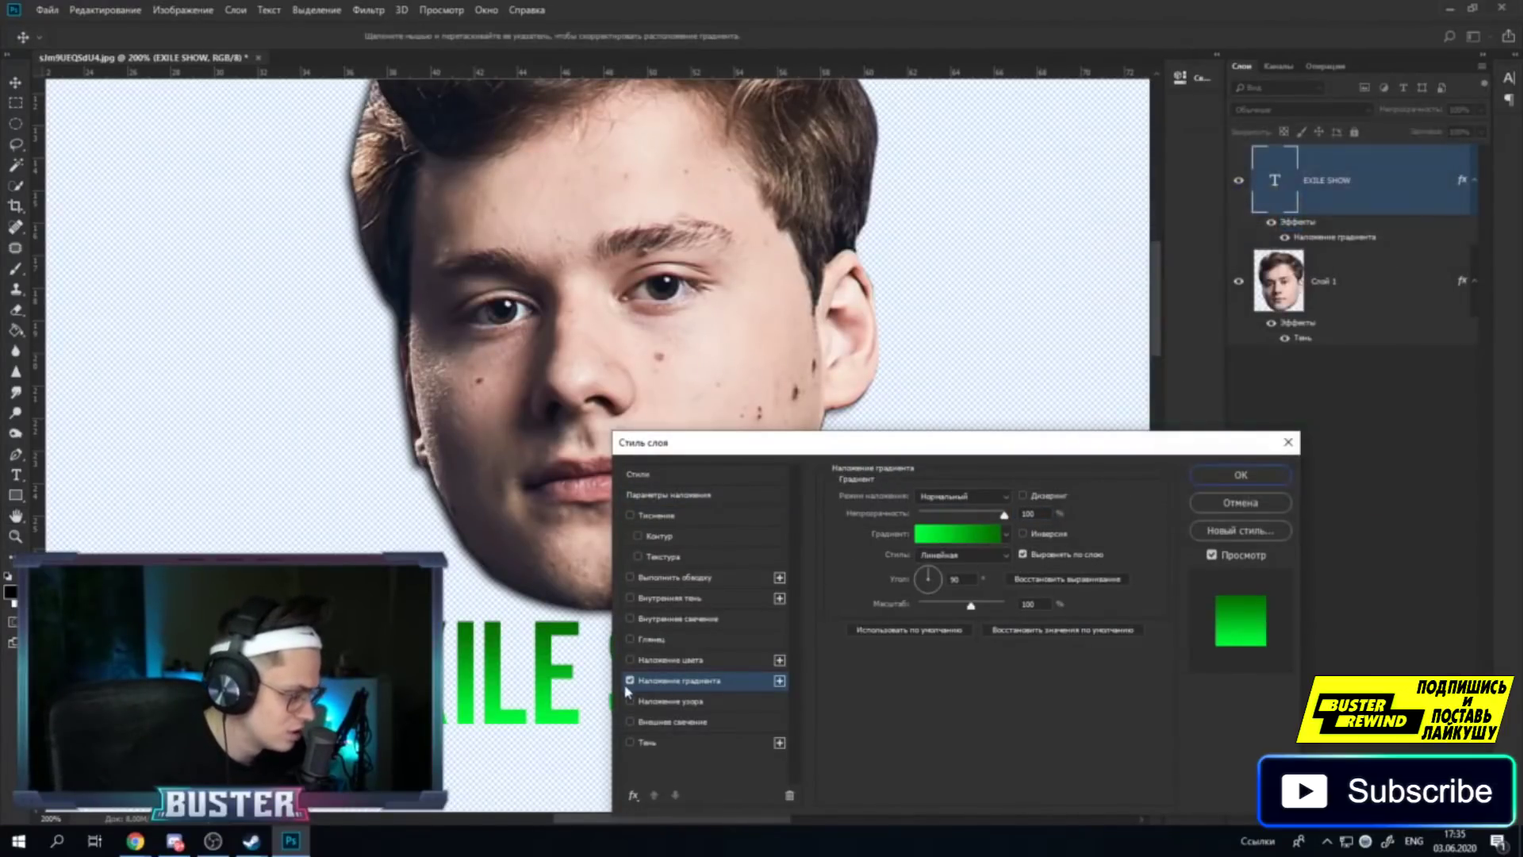
{"action": "left_click", "coordinate": [654, 515]}
Enable Bevel and Emboss with contour and texture, plus a white Color Overlay.
{"action": "left_click", "coordinate": [670, 659]}
{"action": "left_click", "coordinate": [629, 680]}
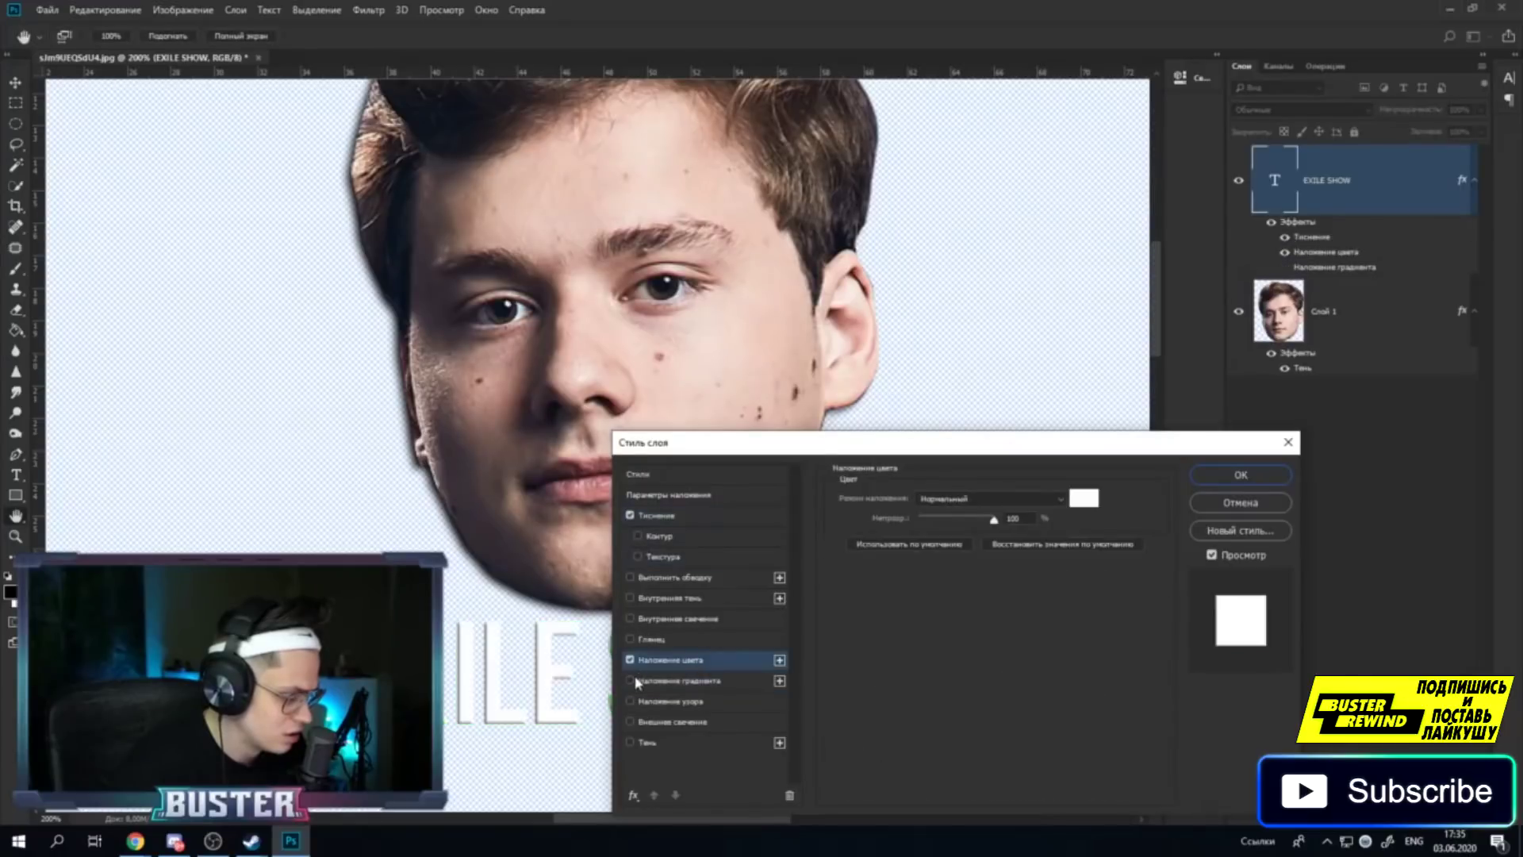
{"action": "left_click", "coordinate": [663, 557]}
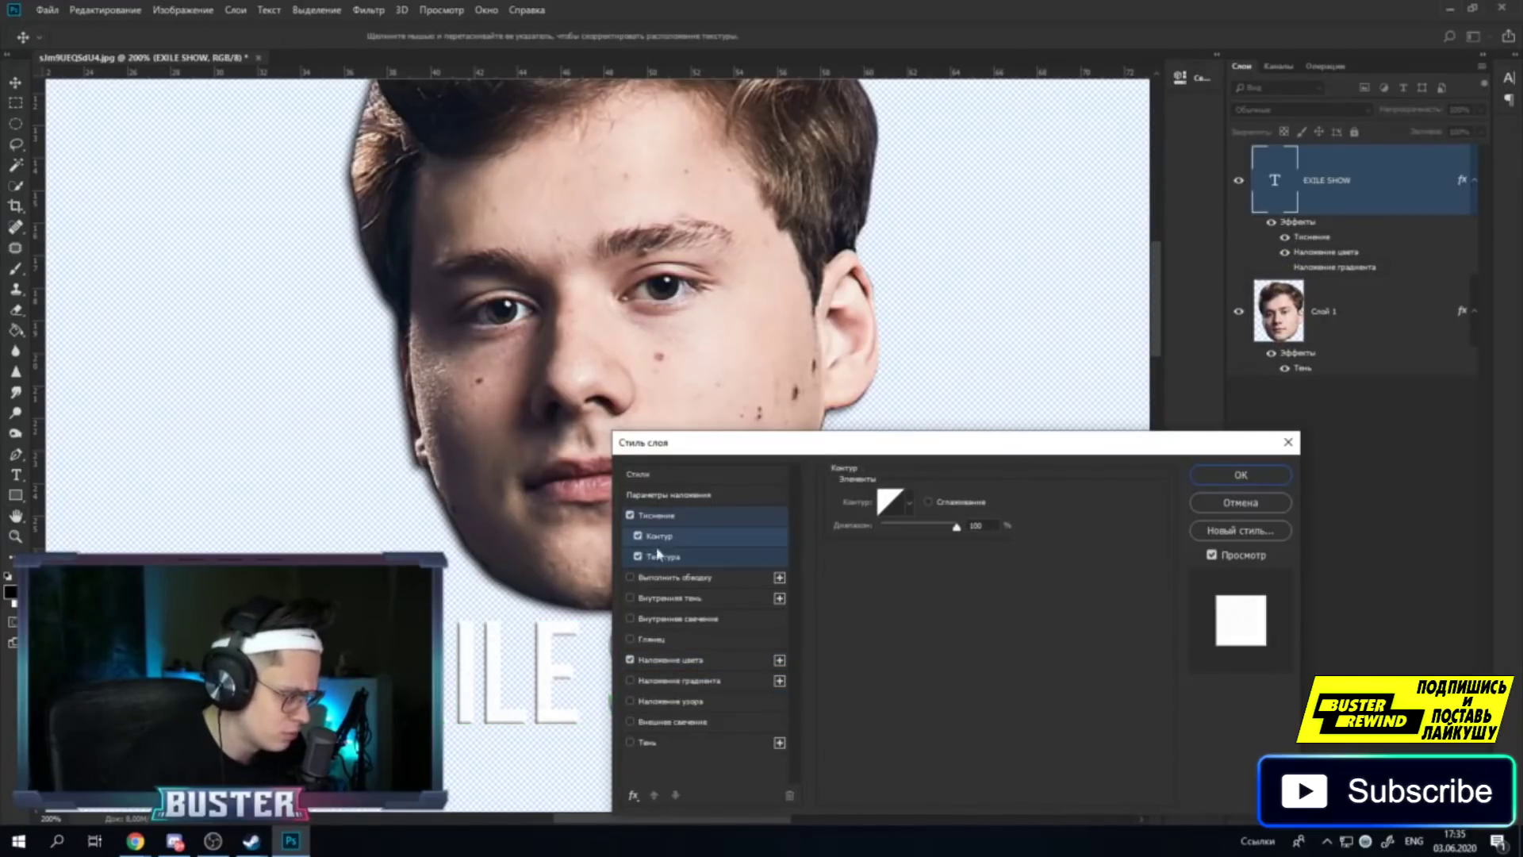
{"action": "left_click", "coordinate": [660, 556]}
Try several bevel texture patterns, ending on the diagonal-line pattern.
{"action": "left_click", "coordinate": [898, 519]}
{"action": "left_click", "coordinate": [923, 587]}
{"action": "left_click", "coordinate": [949, 562]}
{"action": "left_click", "coordinate": [854, 599]}
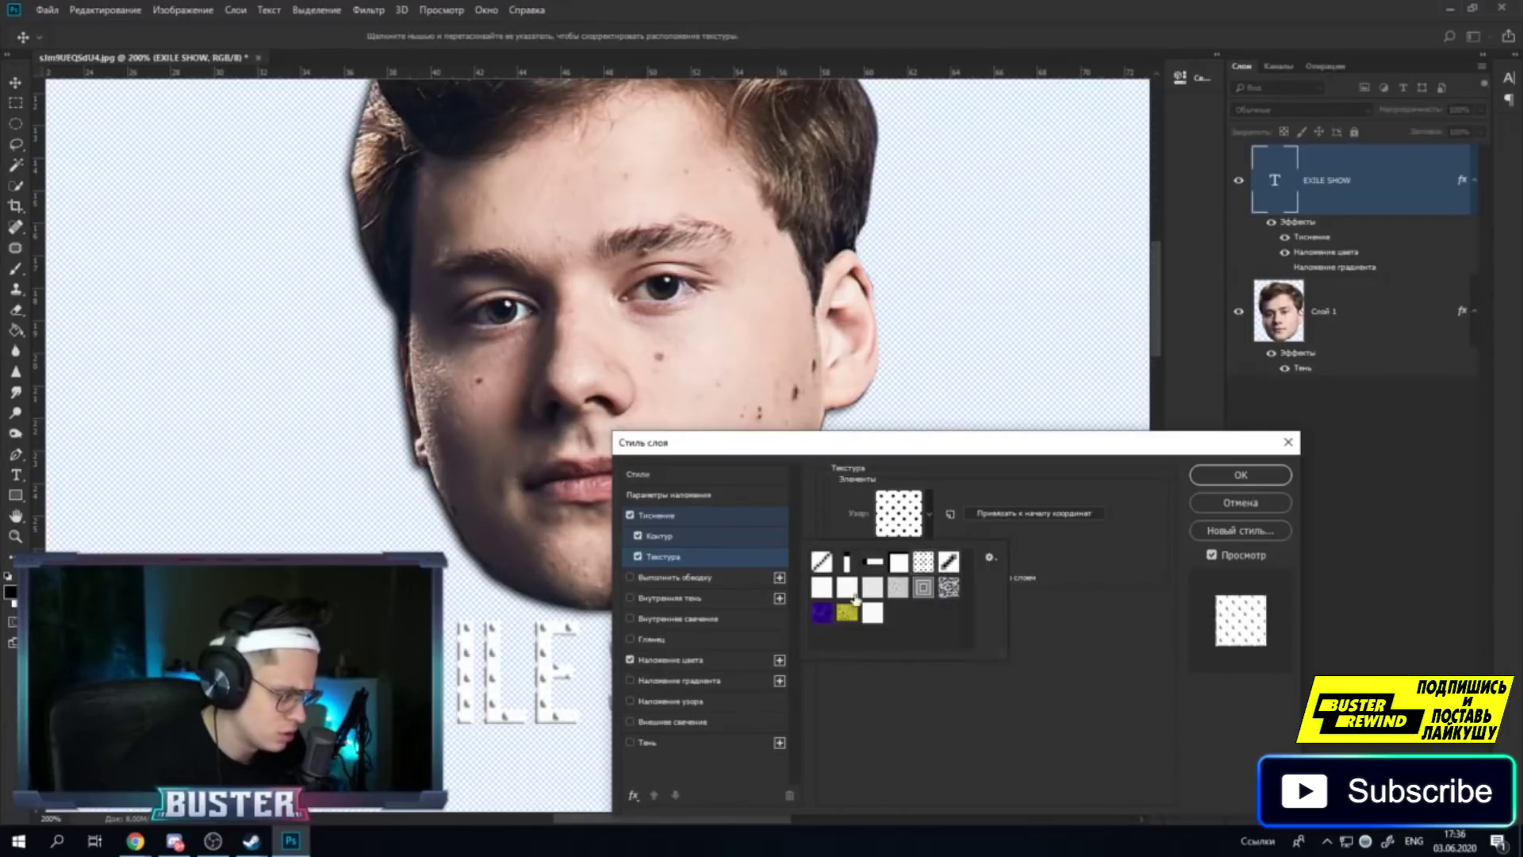
{"action": "left_click", "coordinate": [821, 587]}
{"action": "left_click", "coordinate": [872, 587]}
{"action": "left_click", "coordinate": [847, 612]}
{"action": "left_click", "coordinate": [822, 586]}
{"action": "left_click", "coordinate": [821, 561]}
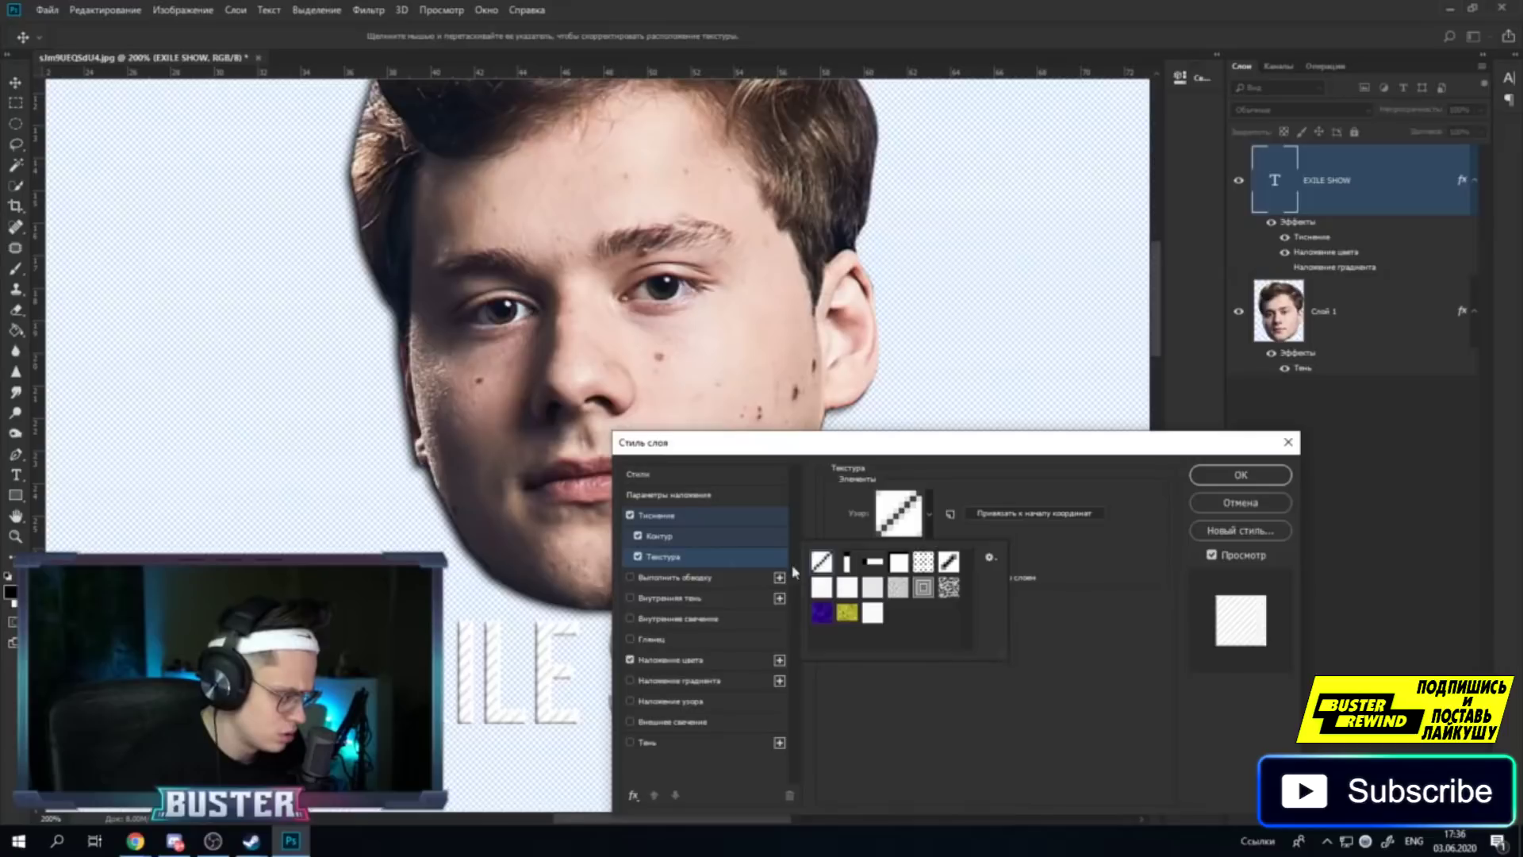
{"action": "left_click", "coordinate": [652, 555]}
Drop the texture and bevel, add a Drop Shadow, and apply the white title style.
{"action": "left_click", "coordinate": [639, 557]}
{"action": "left_click", "coordinate": [630, 515]}
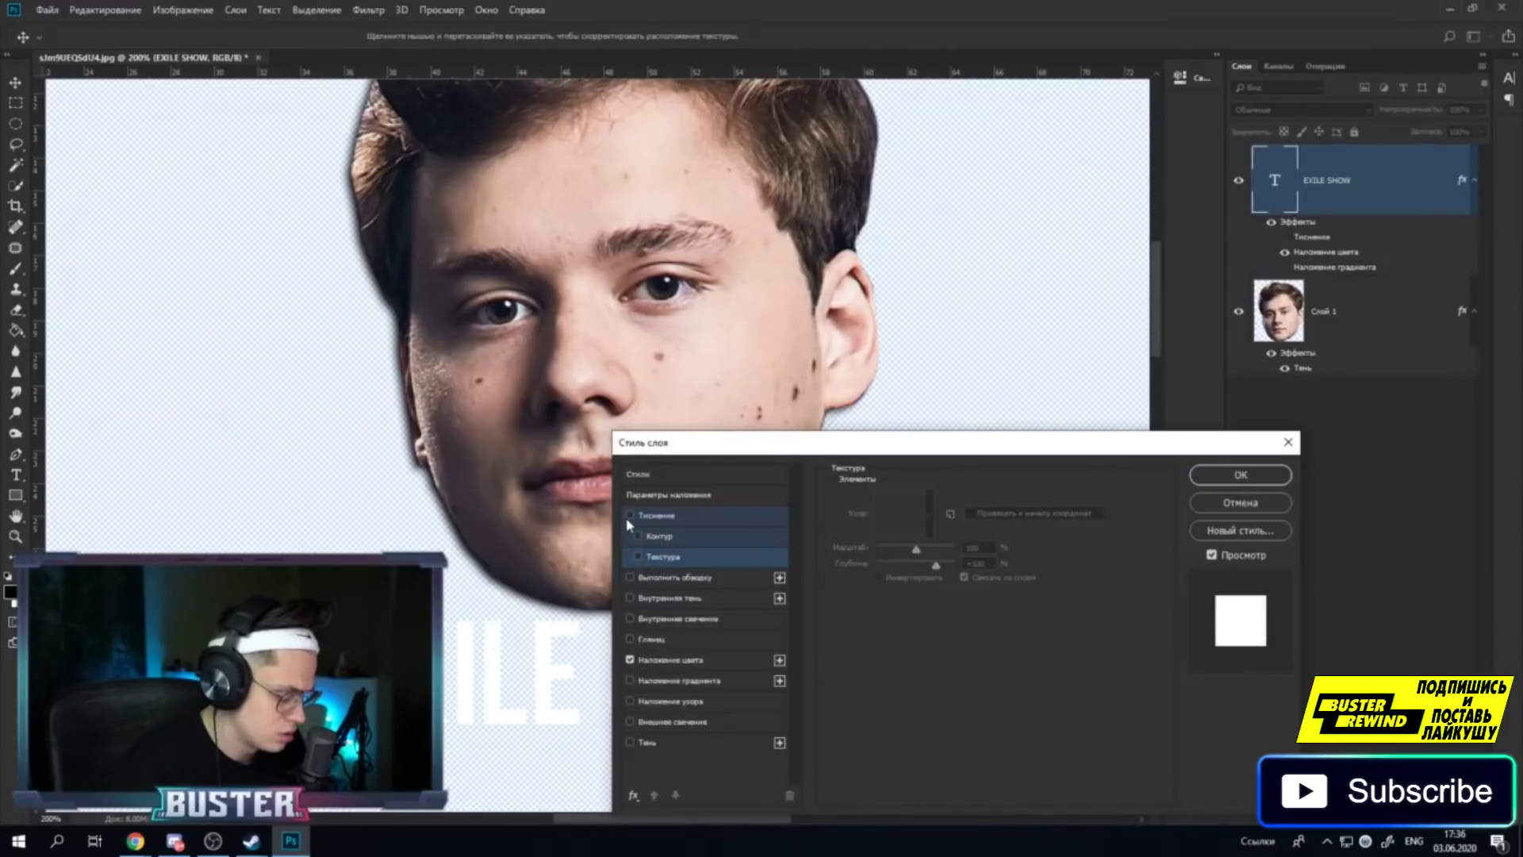
{"action": "left_click", "coordinate": [646, 742]}
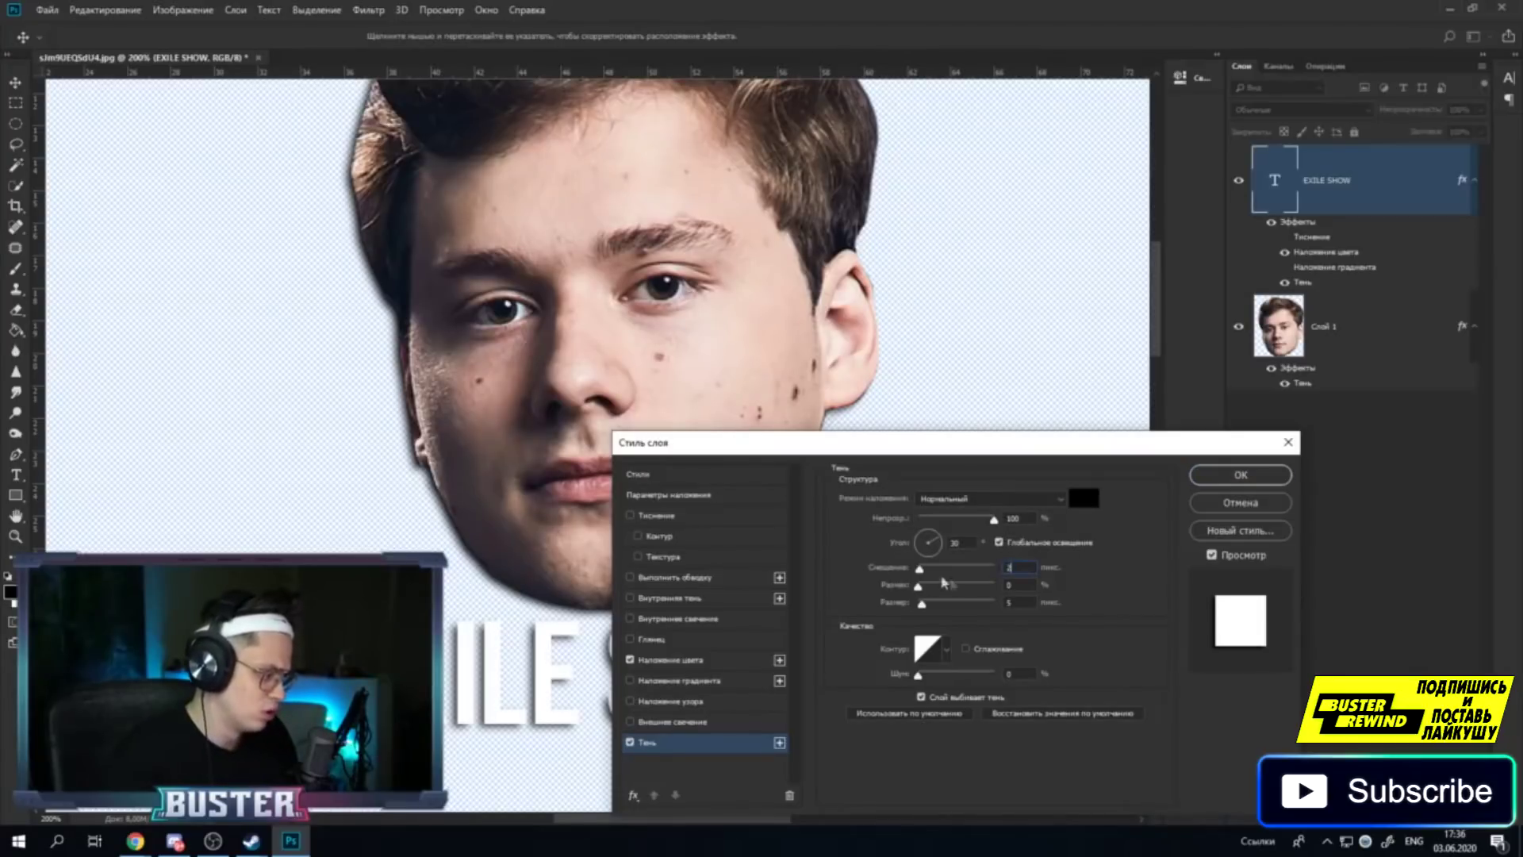
{"action": "left_click", "coordinate": [1240, 474]}
{"action": "left_click", "coordinate": [15, 536]}
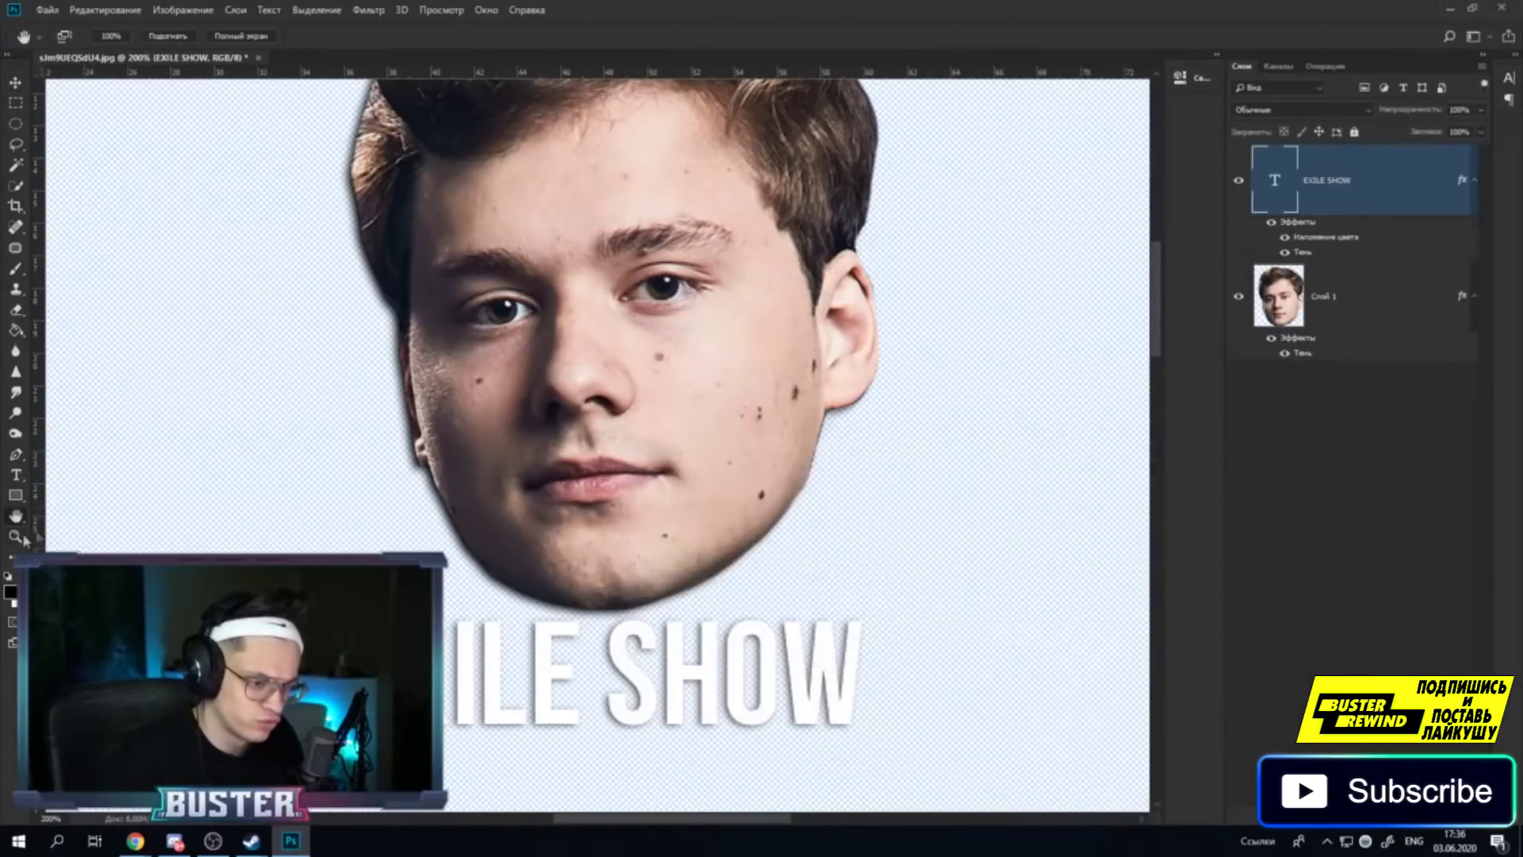
{"action": "right_click", "coordinate": [177, 516]}
Zoom out and centre the title under the face with Align Horizontal Centers.
{"action": "left_click", "coordinate": [214, 595]}
{"action": "right_click", "coordinate": [445, 444]}
{"action": "left_click", "coordinate": [484, 528]}
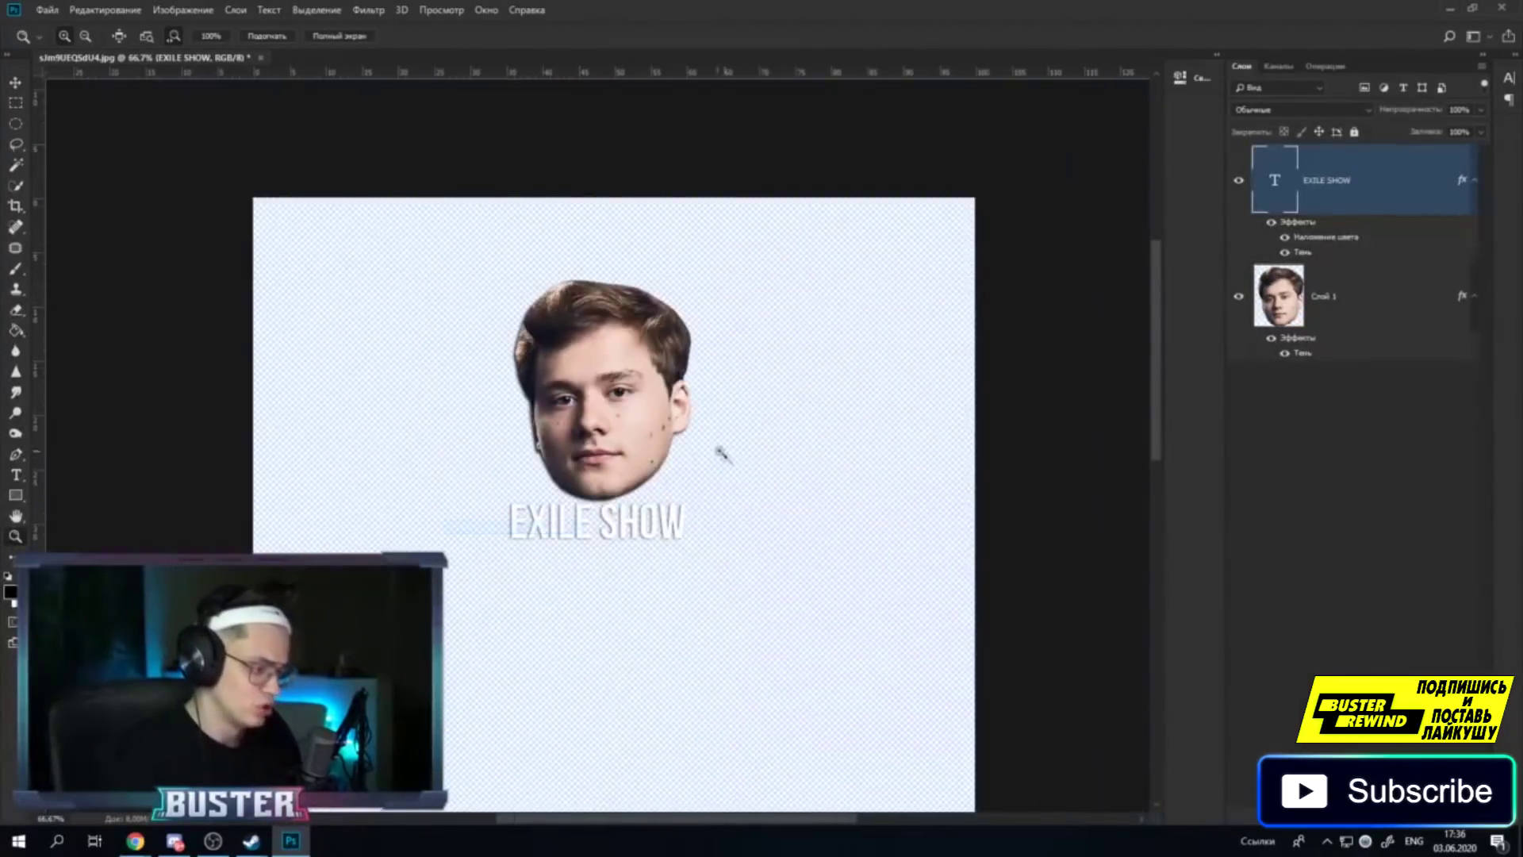
{"action": "key", "text": "v"}
{"action": "left_click_drag", "start_coordinate": [587, 615], "coordinate": [596, 624]}
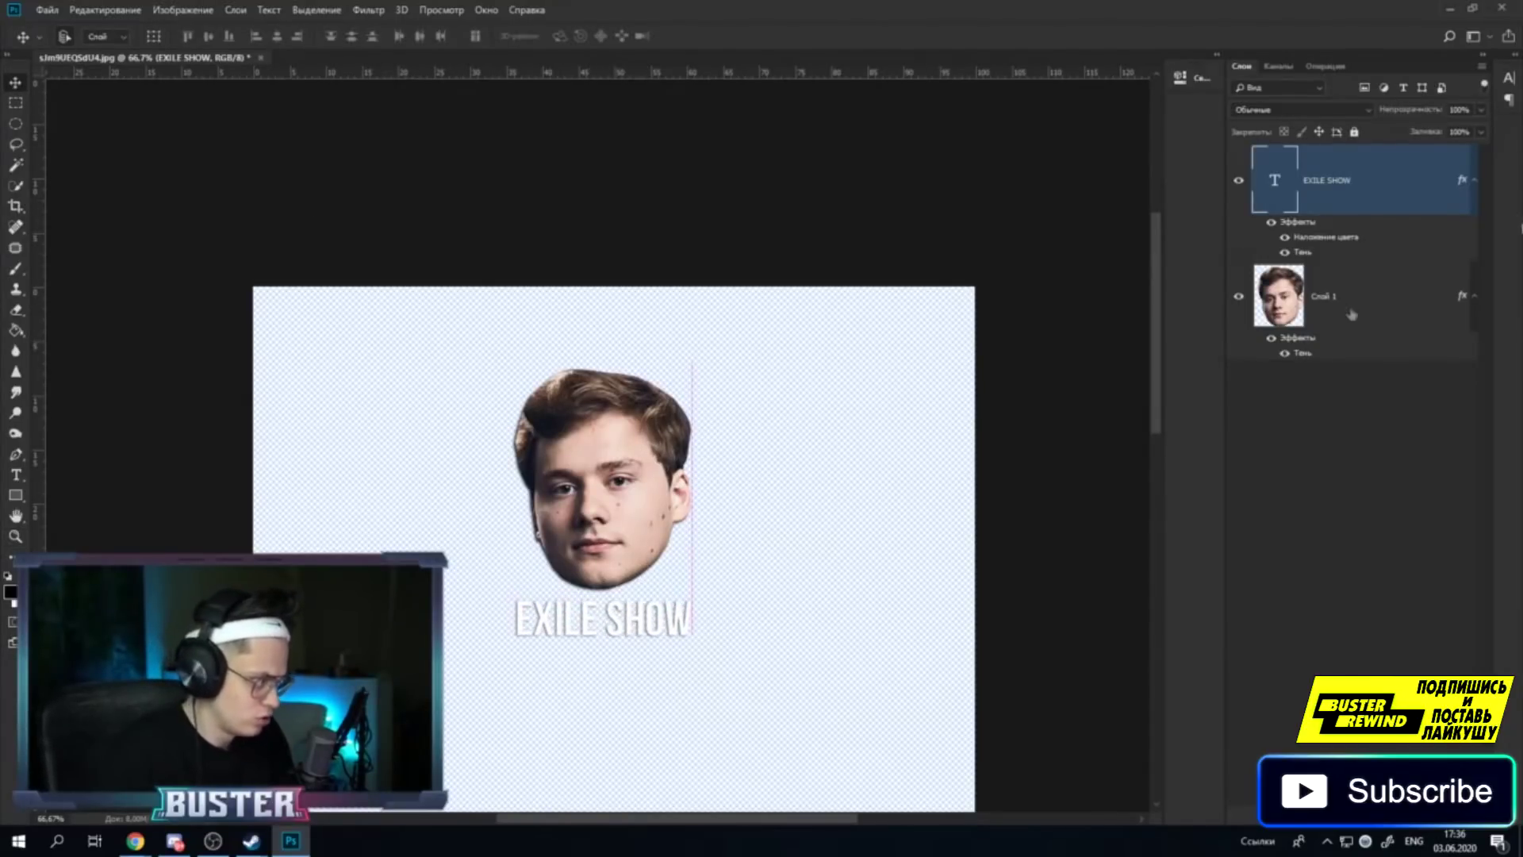
{"action": "key", "text": "alt+ctrl+a"}
{"action": "left_click", "coordinate": [277, 35]}
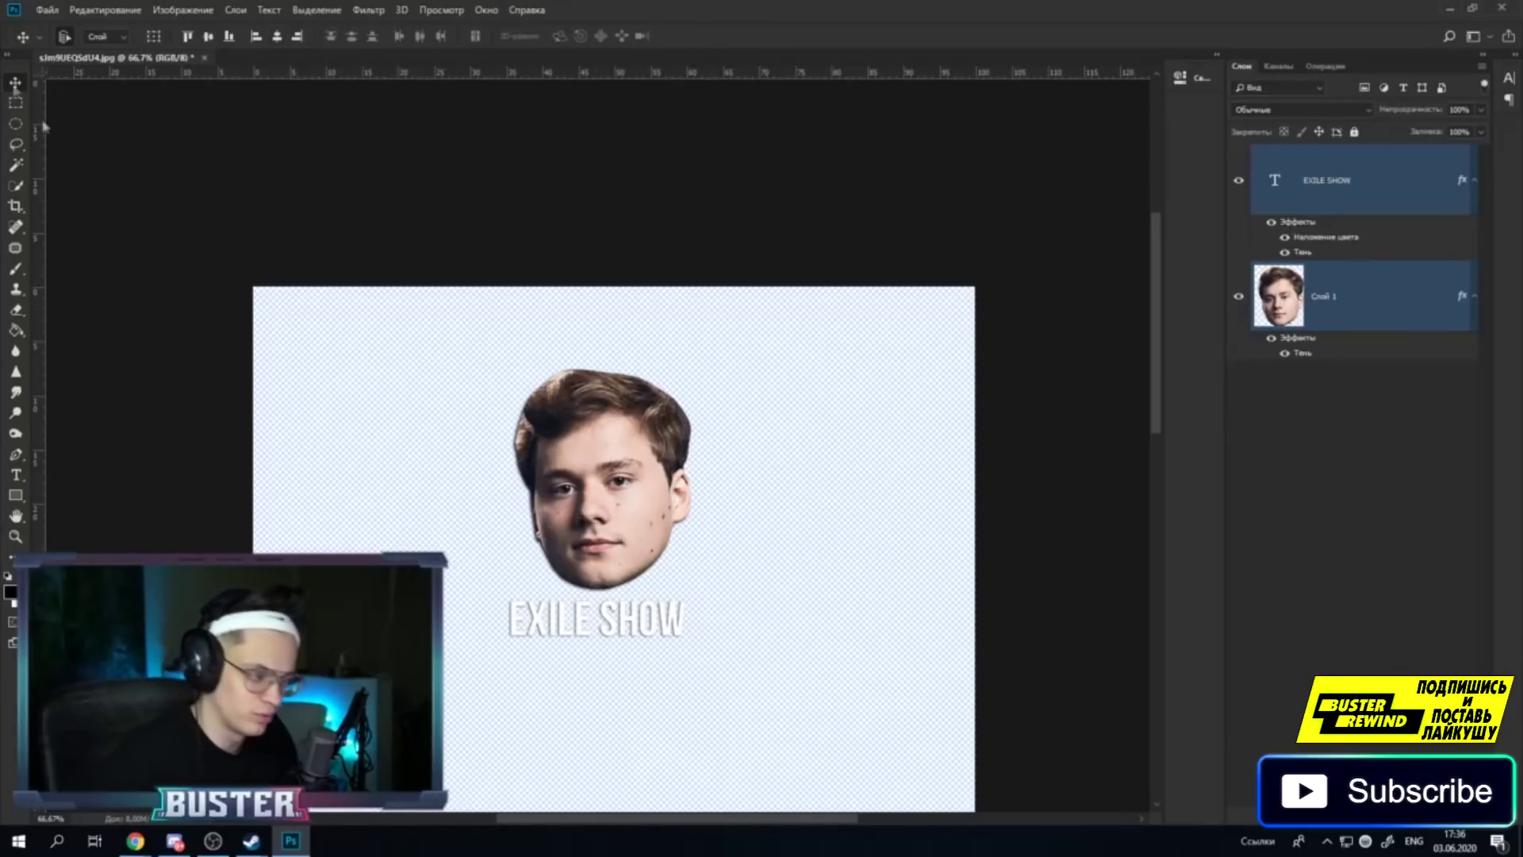
{"action": "left_click_drag", "start_coordinate": [560, 618], "coordinate": [606, 624]}
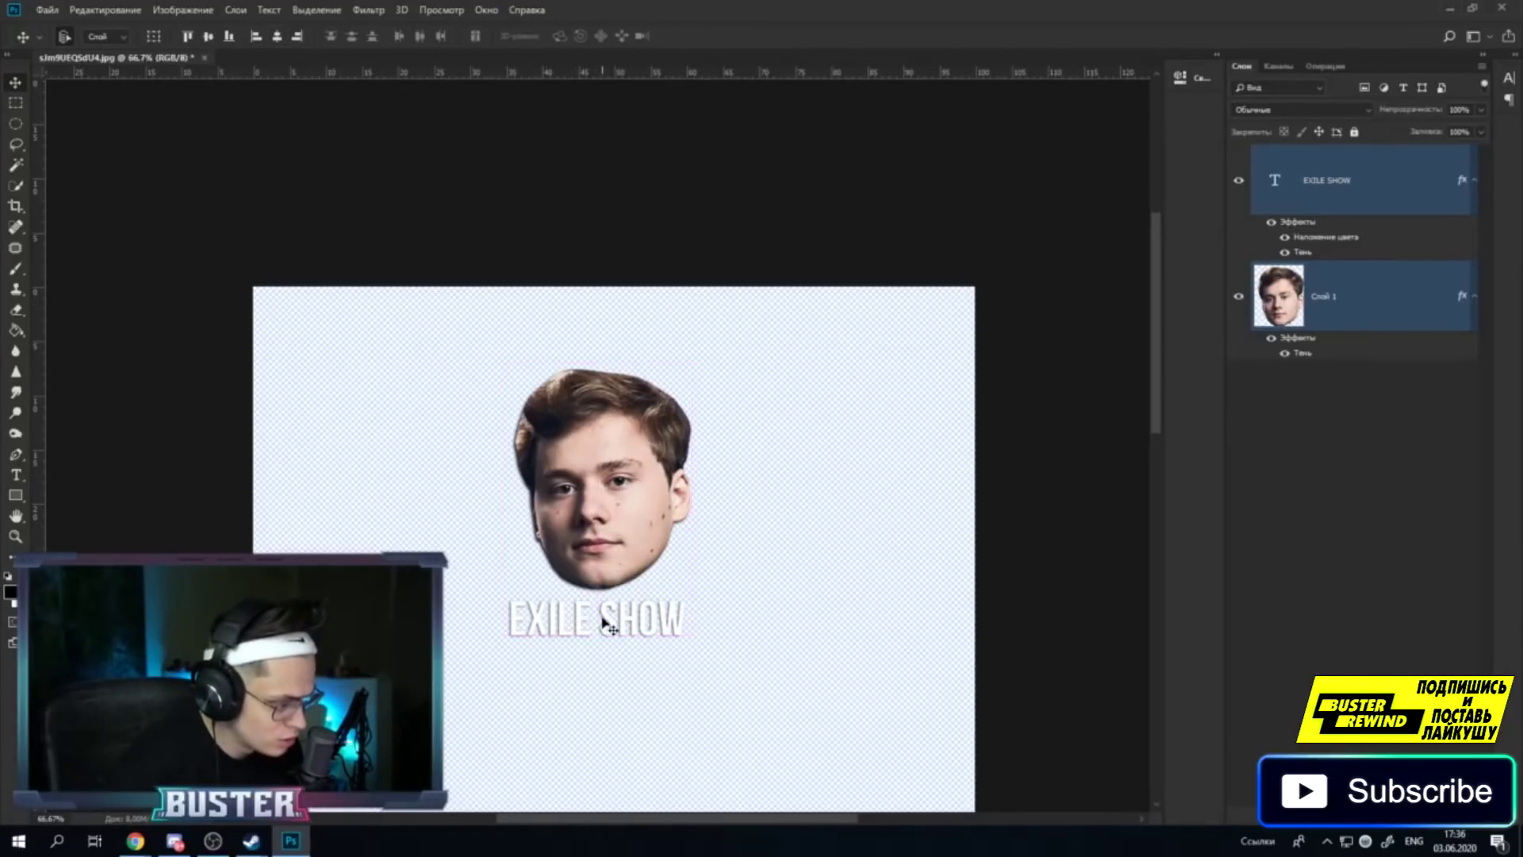
{"action": "left_click", "coordinate": [1428, 283], "text": "ctrl"}
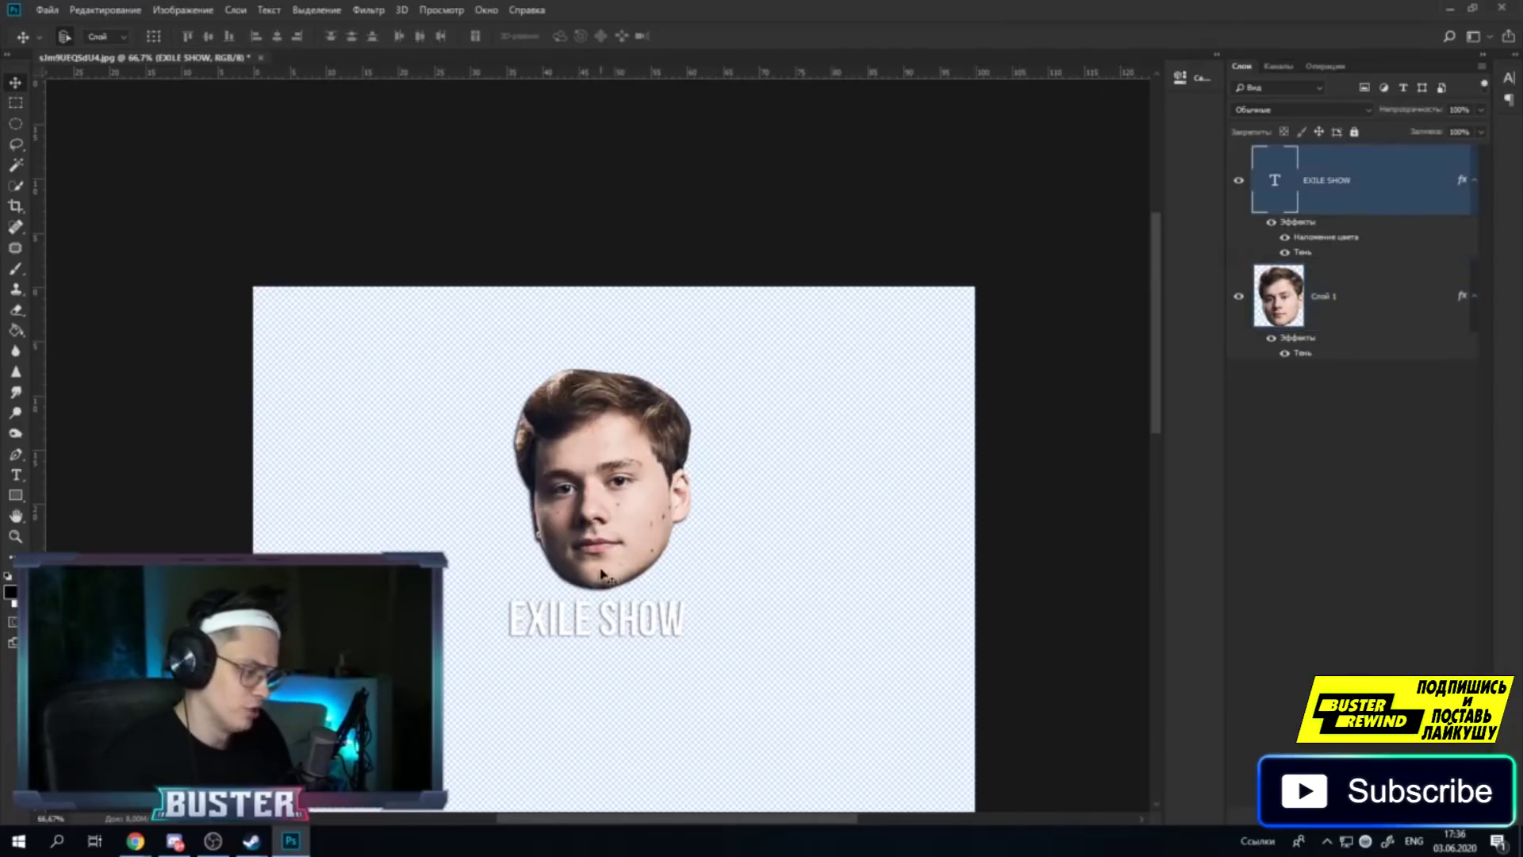
Return to 200% zoom, select the face layer Слой 1, and zoom into the left eye.
{"action": "left_click", "coordinate": [15, 536]}
{"action": "left_click_drag", "start_coordinate": [671, 517], "coordinate": [635, 553]}
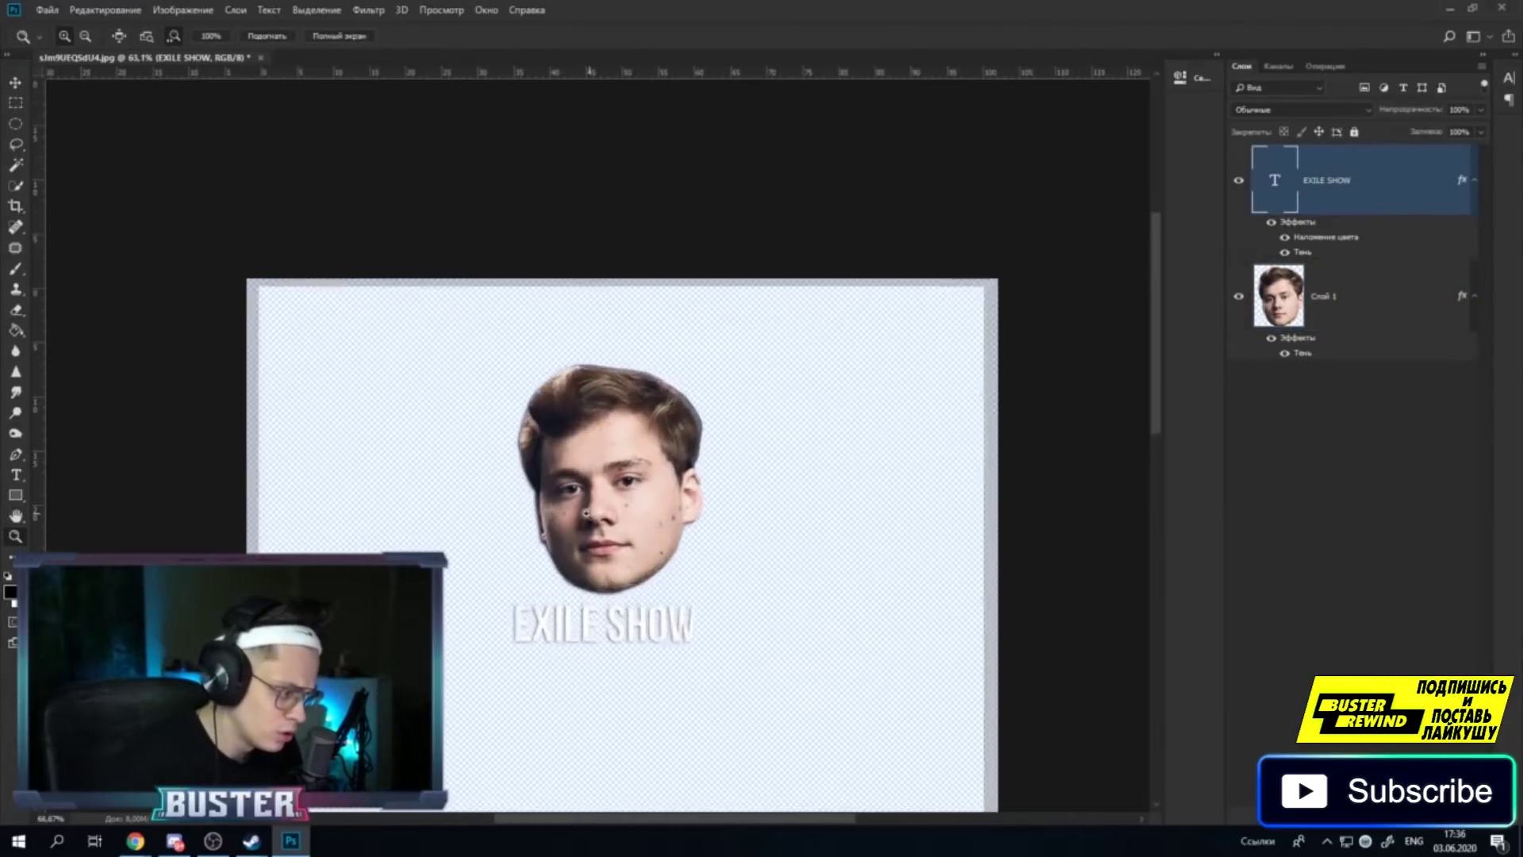
{"action": "right_click", "coordinate": [619, 488]}
{"action": "left_click", "coordinate": [674, 567]}
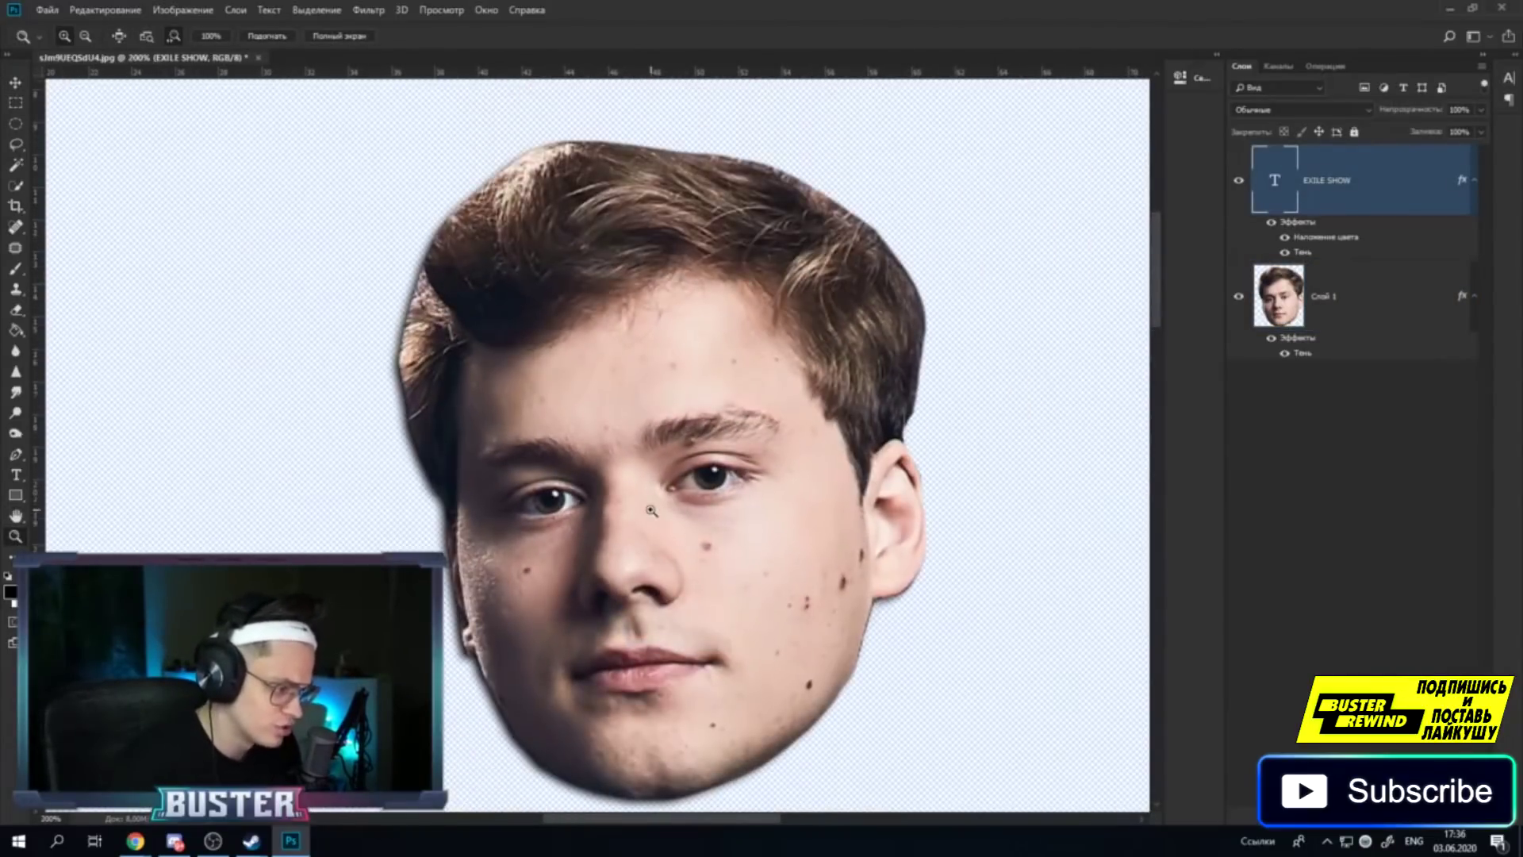
{"action": "left_click", "coordinate": [15, 268]}
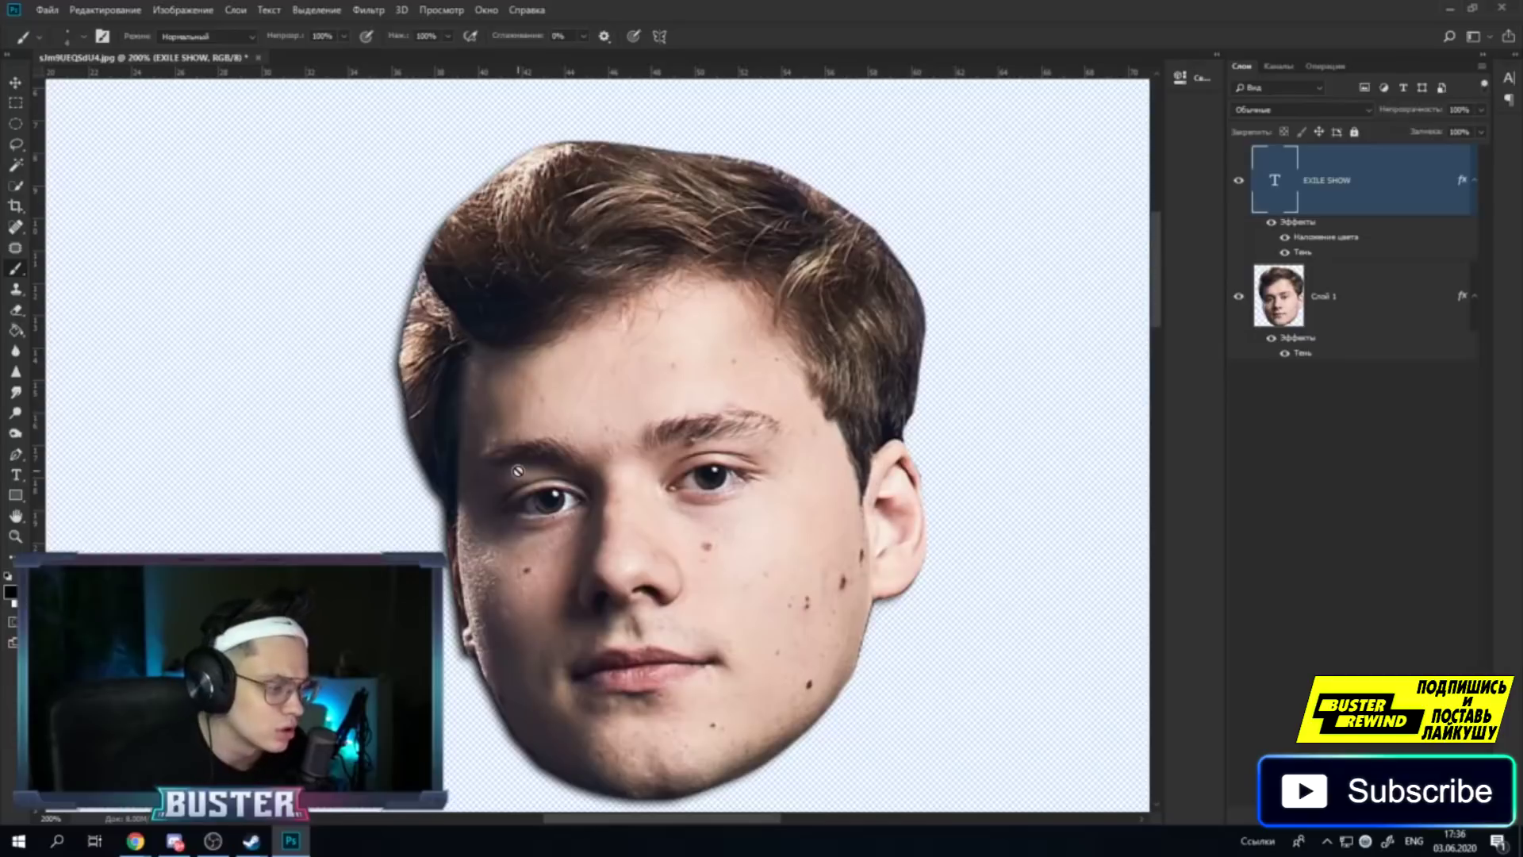
{"action": "left_click", "coordinate": [1373, 298]}
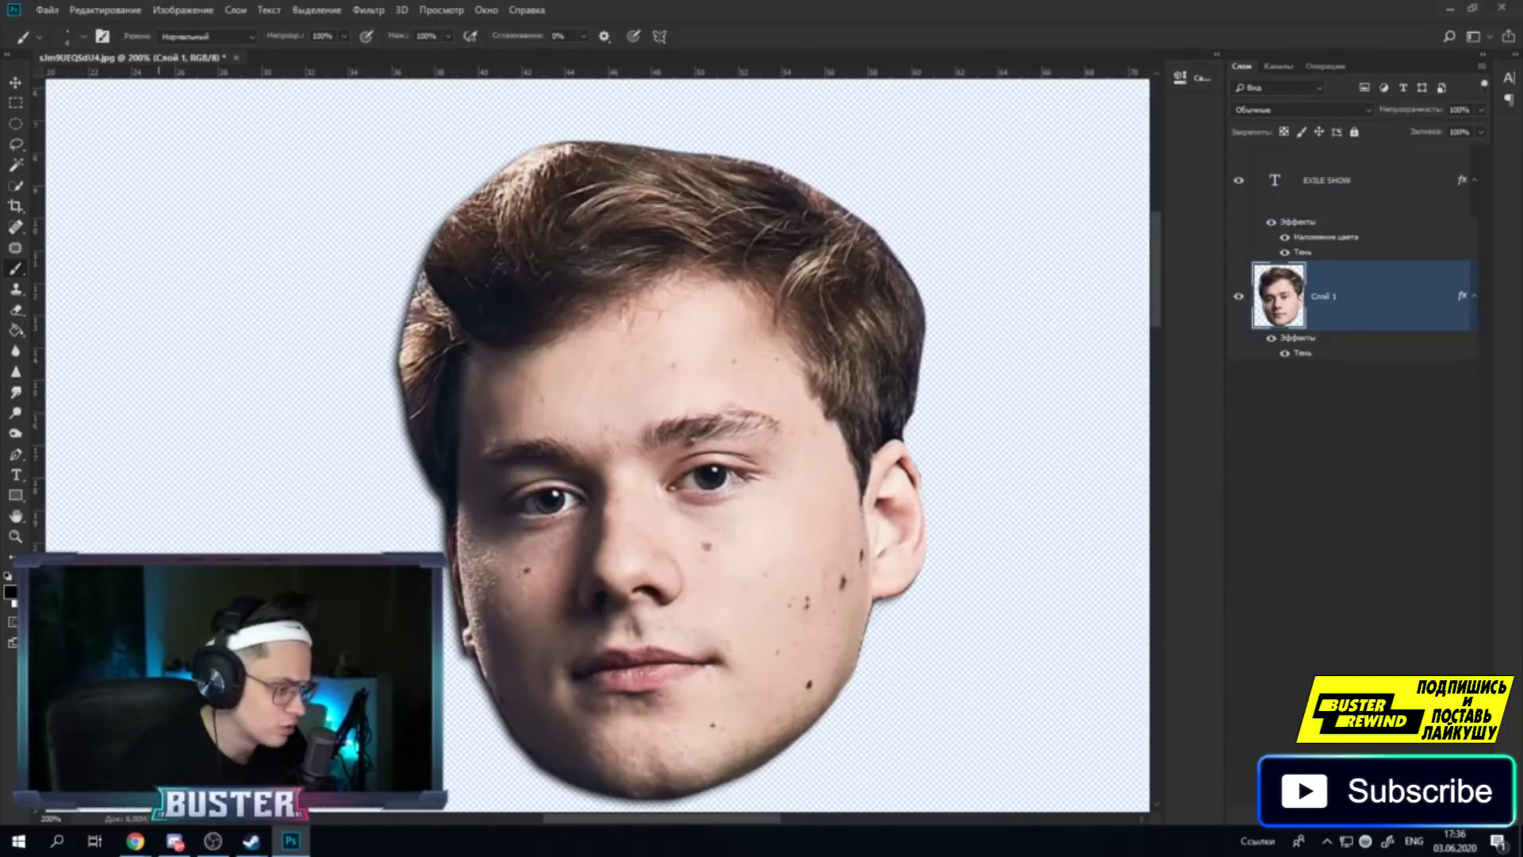
{"action": "left_click", "coordinate": [16, 537]}
{"action": "left_click", "coordinate": [571, 504]}
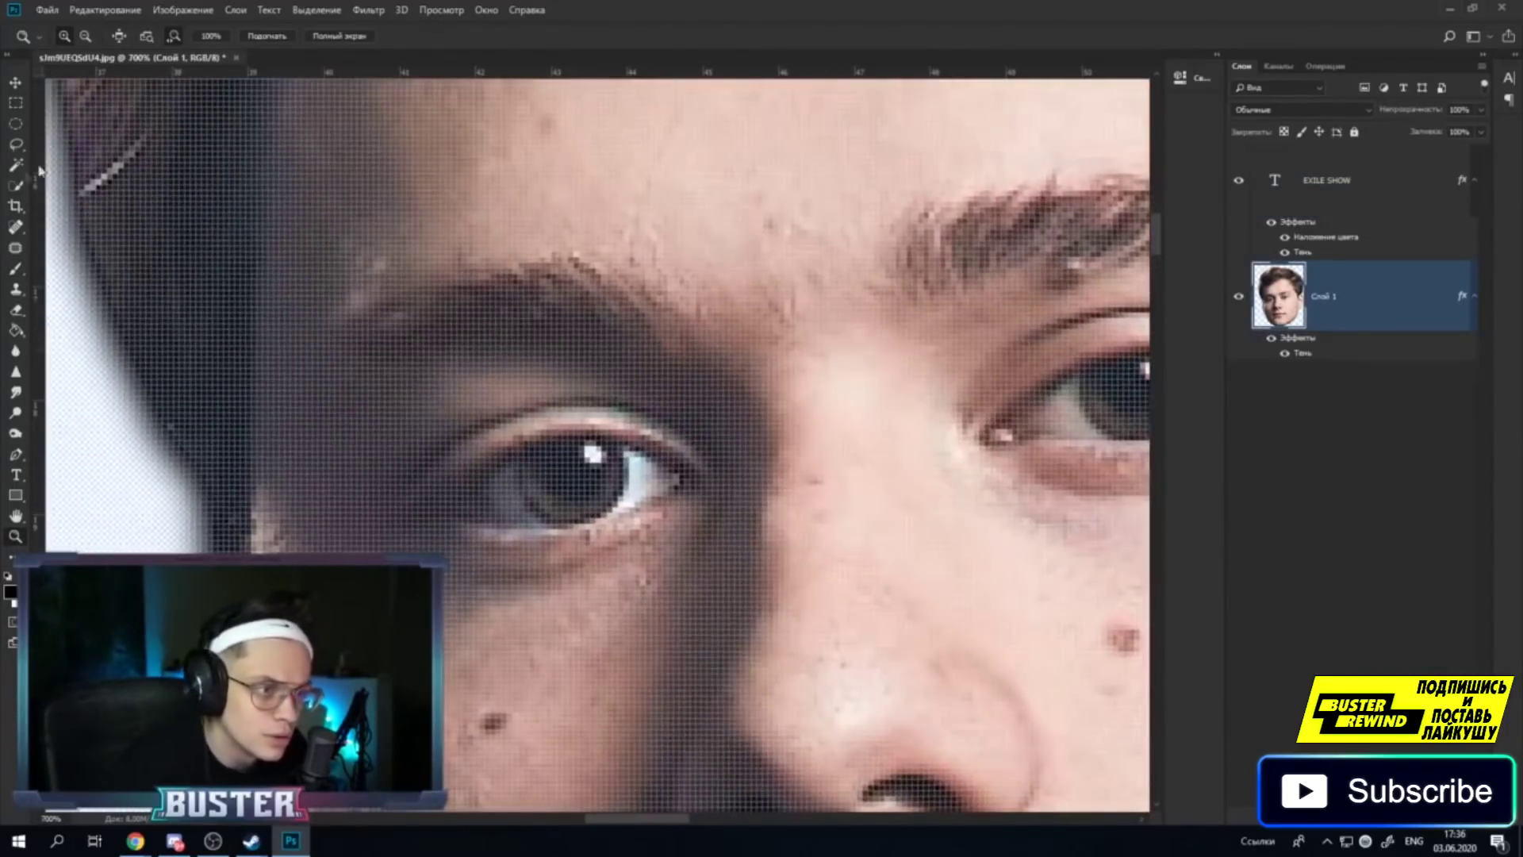
Select the Brush tool and set a new brush size in the preset picker.
{"action": "left_click", "coordinate": [15, 269]}
{"action": "left_click", "coordinate": [67, 40]}
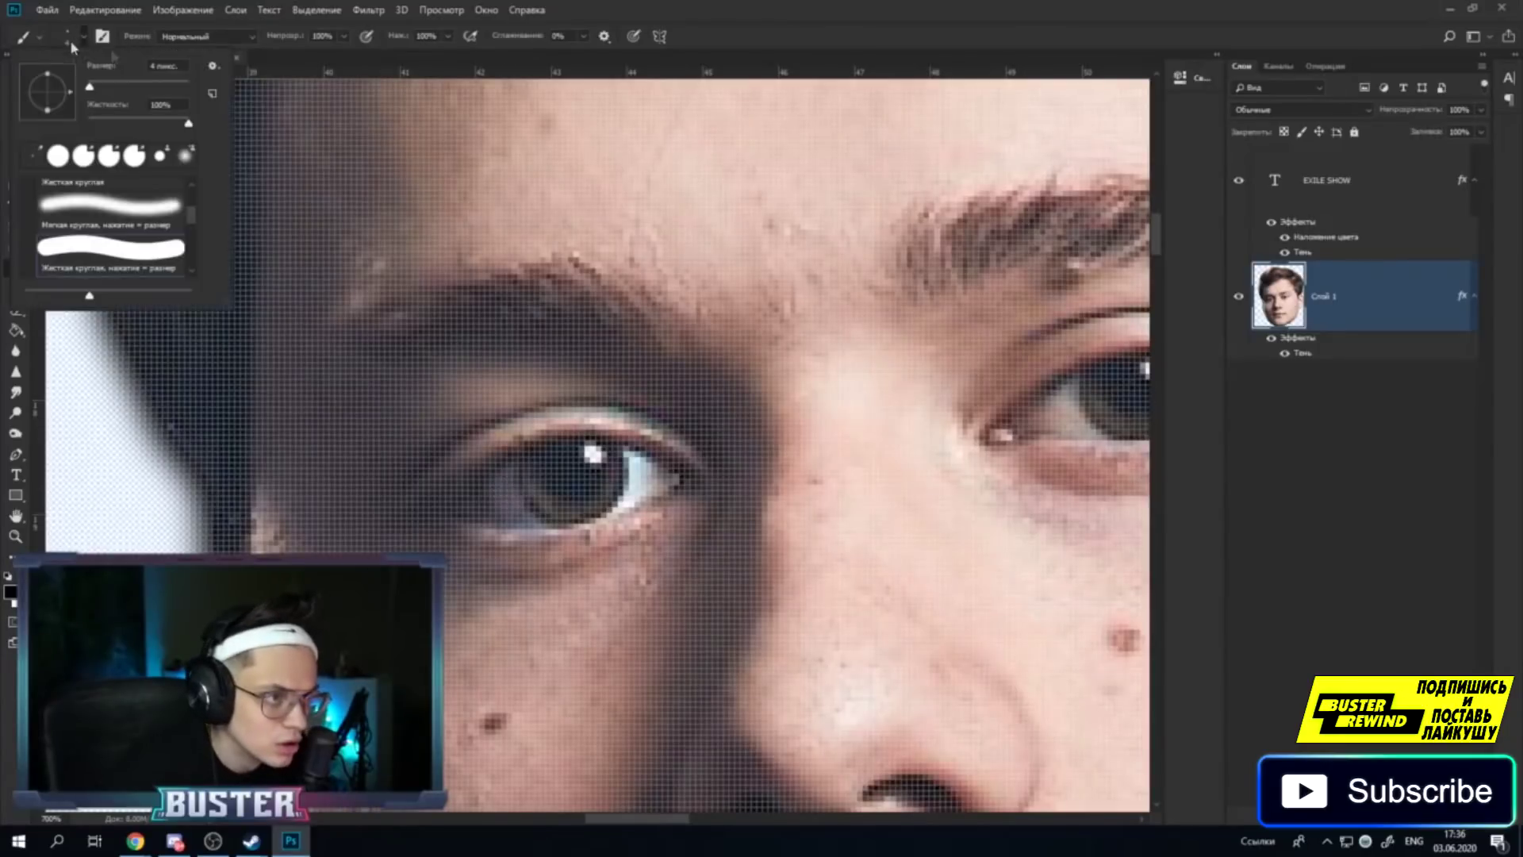
{"action": "key", "text": "Return"}
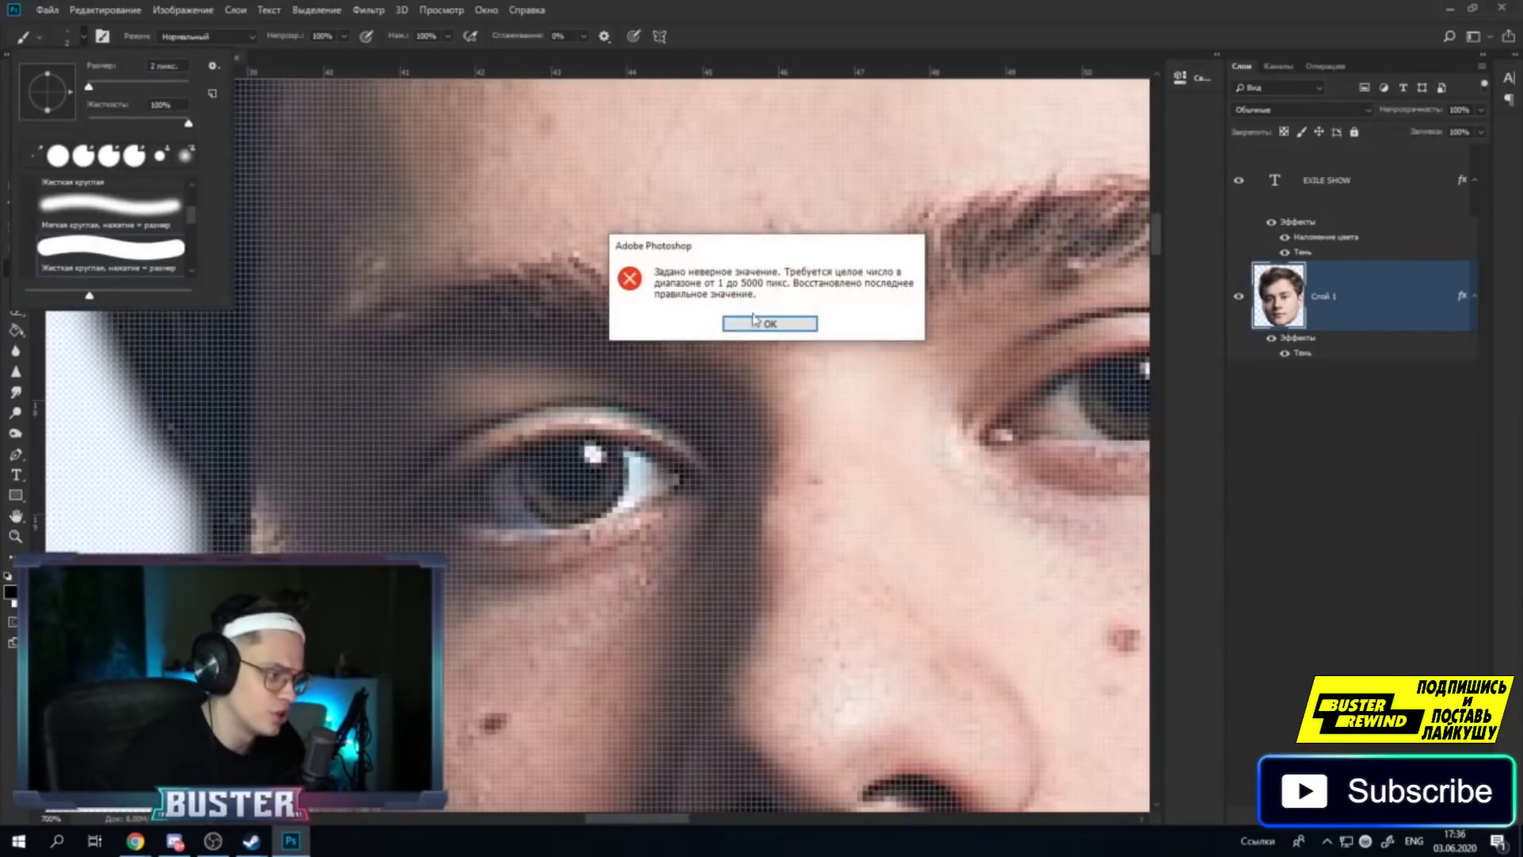
{"action": "left_click", "coordinate": [782, 323]}
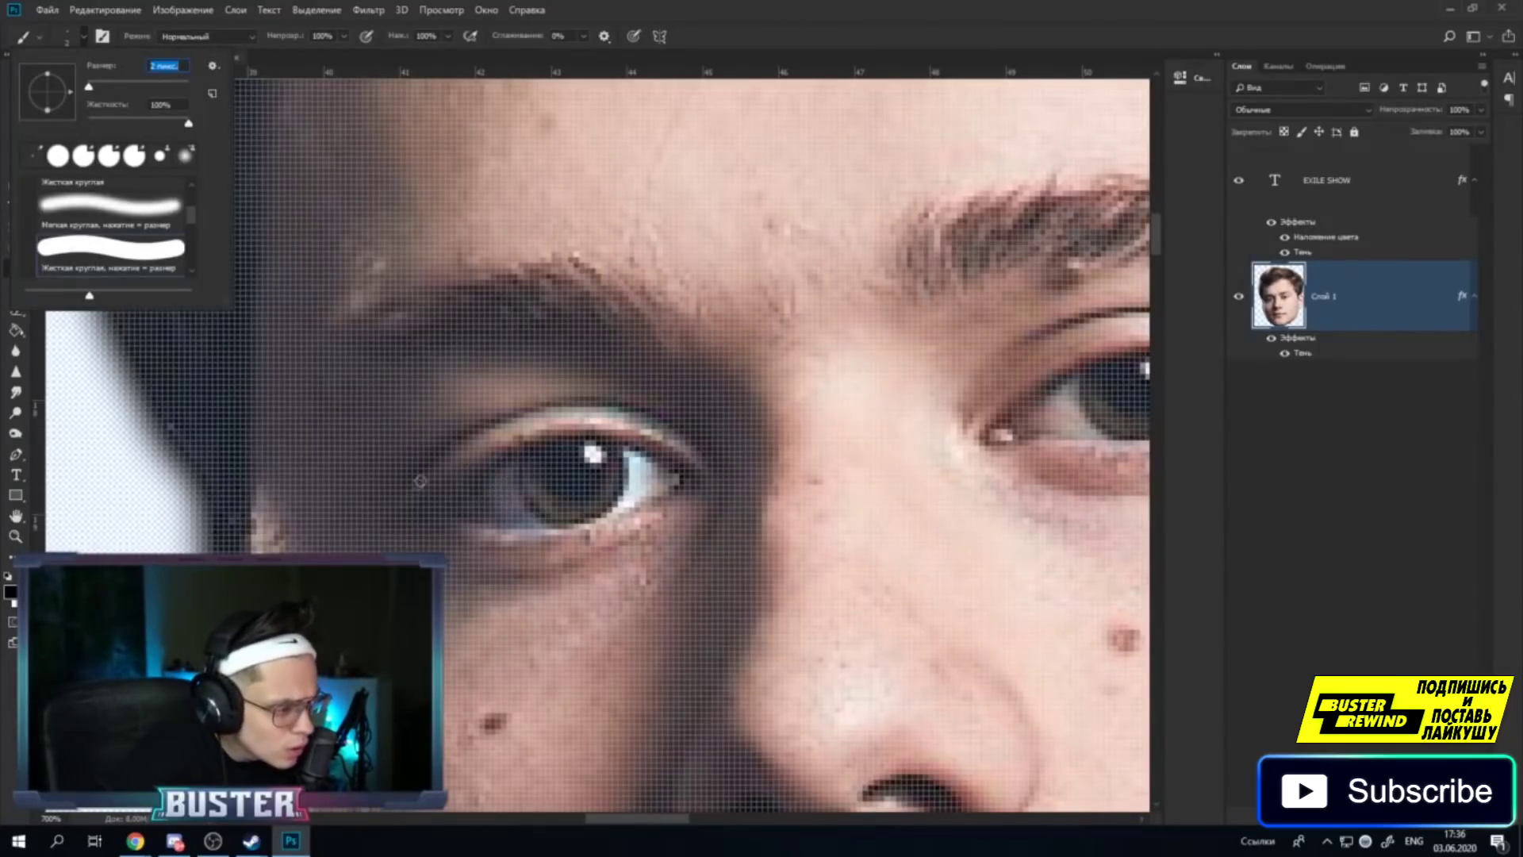
{"action": "key", "text": "Return"}
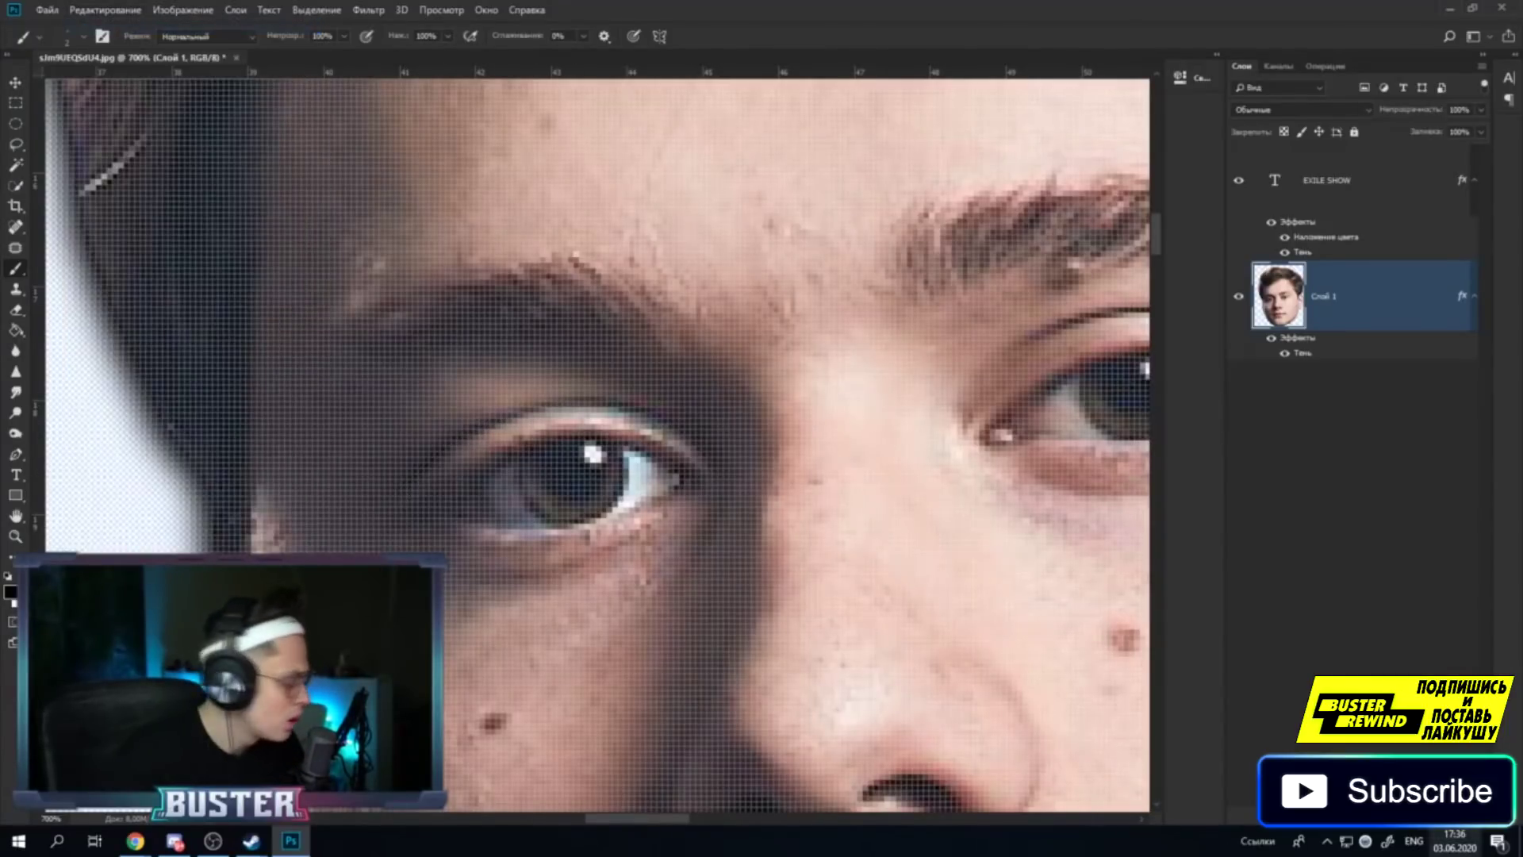
On a new layer, Слой 2, trace the black outline along the left eye's lower eyelid.
{"action": "key", "text": "ctrl+shift+alt+n"}
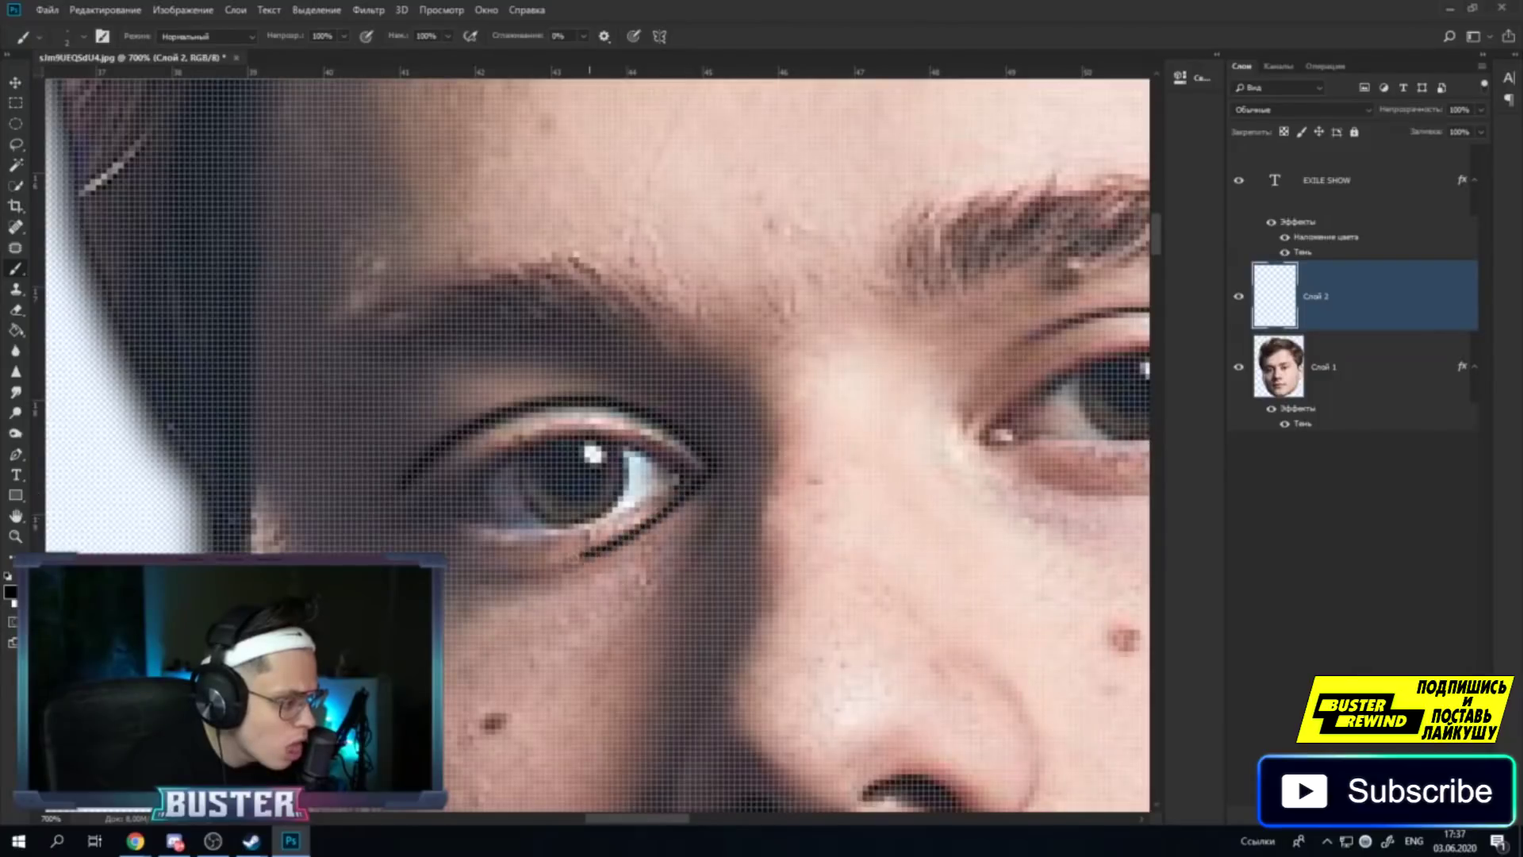
{"action": "left_click_drag", "start_coordinate": [583, 555], "coordinate": [456, 545]}
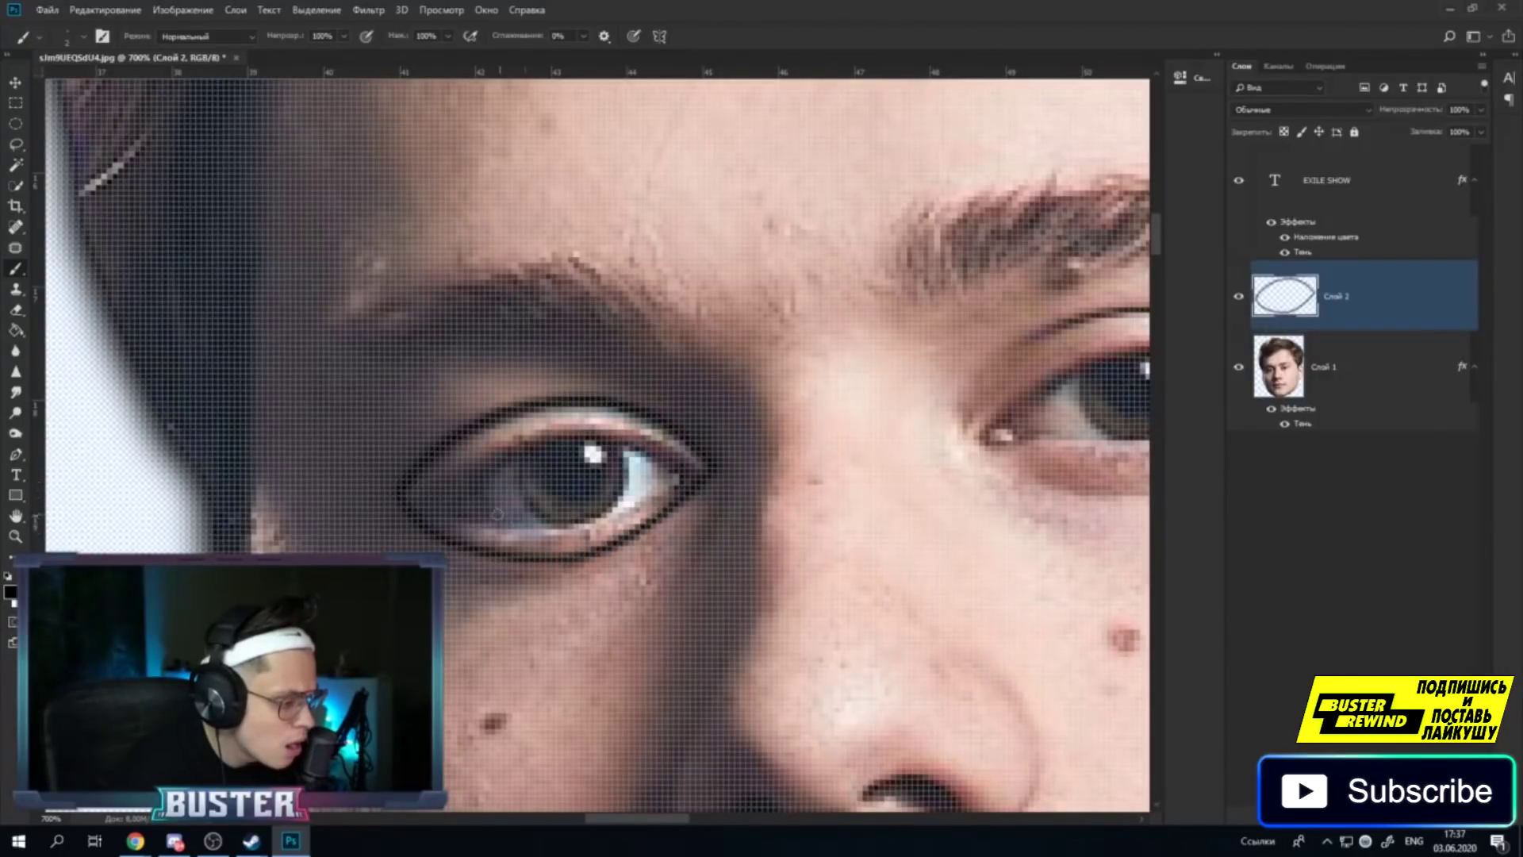
{"action": "left_click", "coordinate": [83, 36]}
{"action": "key", "text": "Return"}
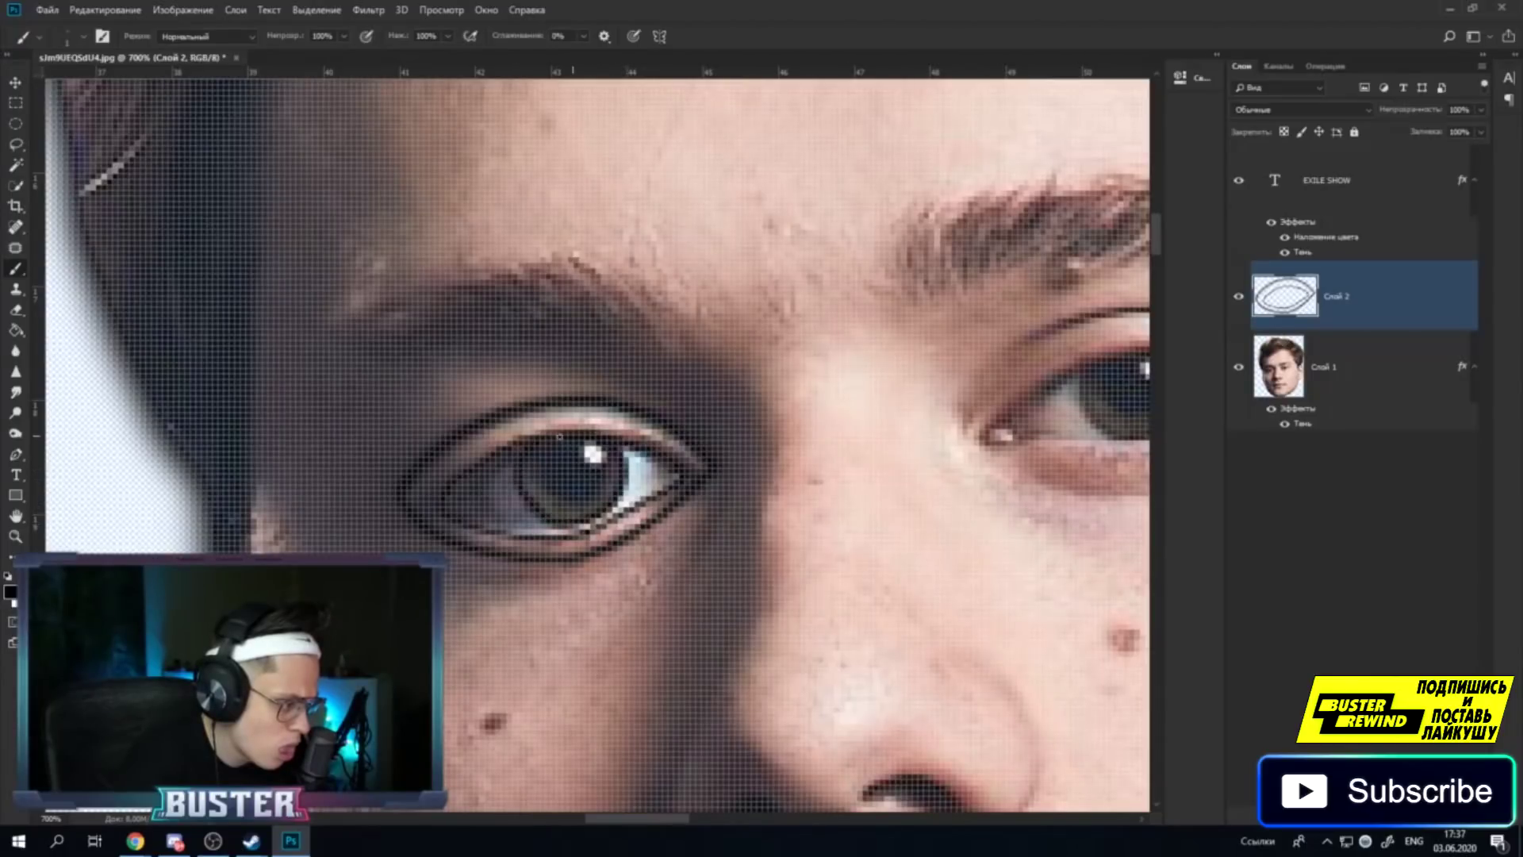
{"action": "scroll", "coordinate": [674, 444], "scroll_direction": "down", "scroll_amount": 2}
{"action": "scroll", "coordinate": [682, 492], "scroll_direction": "down", "scroll_amount": 2}
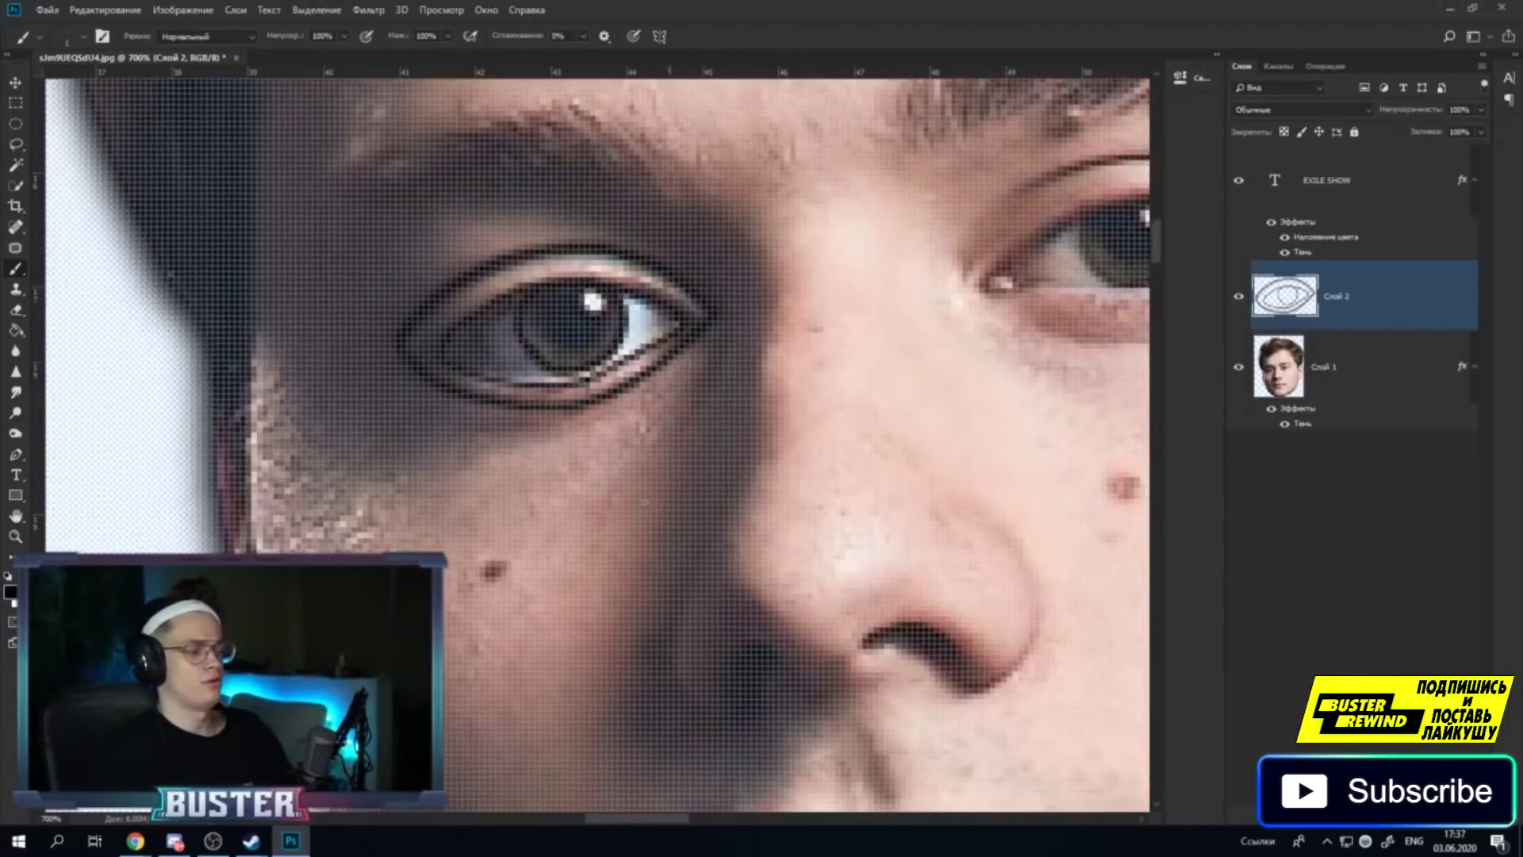
{"action": "scroll", "coordinate": [690, 547], "scroll_direction": "up", "scroll_amount": 3}
{"action": "scroll", "coordinate": [690, 549], "scroll_direction": "down", "scroll_amount": 2}
{"action": "scroll", "coordinate": [634, 539], "scroll_direction": "down", "scroll_amount": 2}
Zoom the view out step by step until the whole head is visible.
{"action": "key", "text": "z"}
{"action": "right_click", "coordinate": [269, 505]}
{"action": "left_click", "coordinate": [309, 577]}
{"action": "right_click", "coordinate": [510, 488]}
{"action": "left_click", "coordinate": [547, 560]}
{"action": "right_click", "coordinate": [535, 437]}
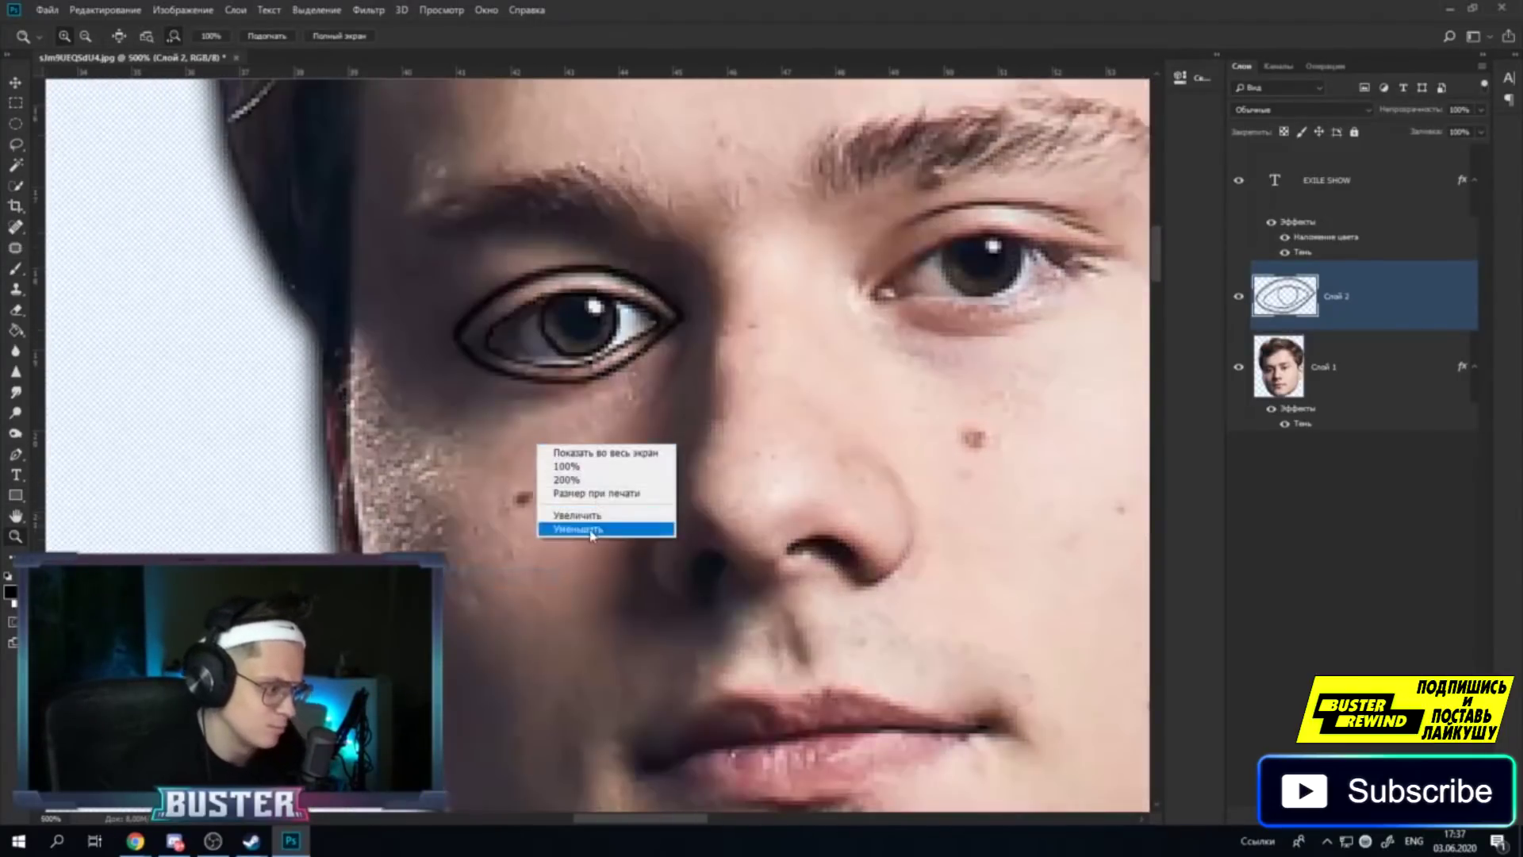
{"action": "left_click", "coordinate": [555, 525]}
{"action": "right_click", "coordinate": [595, 496]}
{"action": "left_click", "coordinate": [634, 577]}
{"action": "right_click", "coordinate": [623, 480]}
{"action": "left_click", "coordinate": [651, 571]}
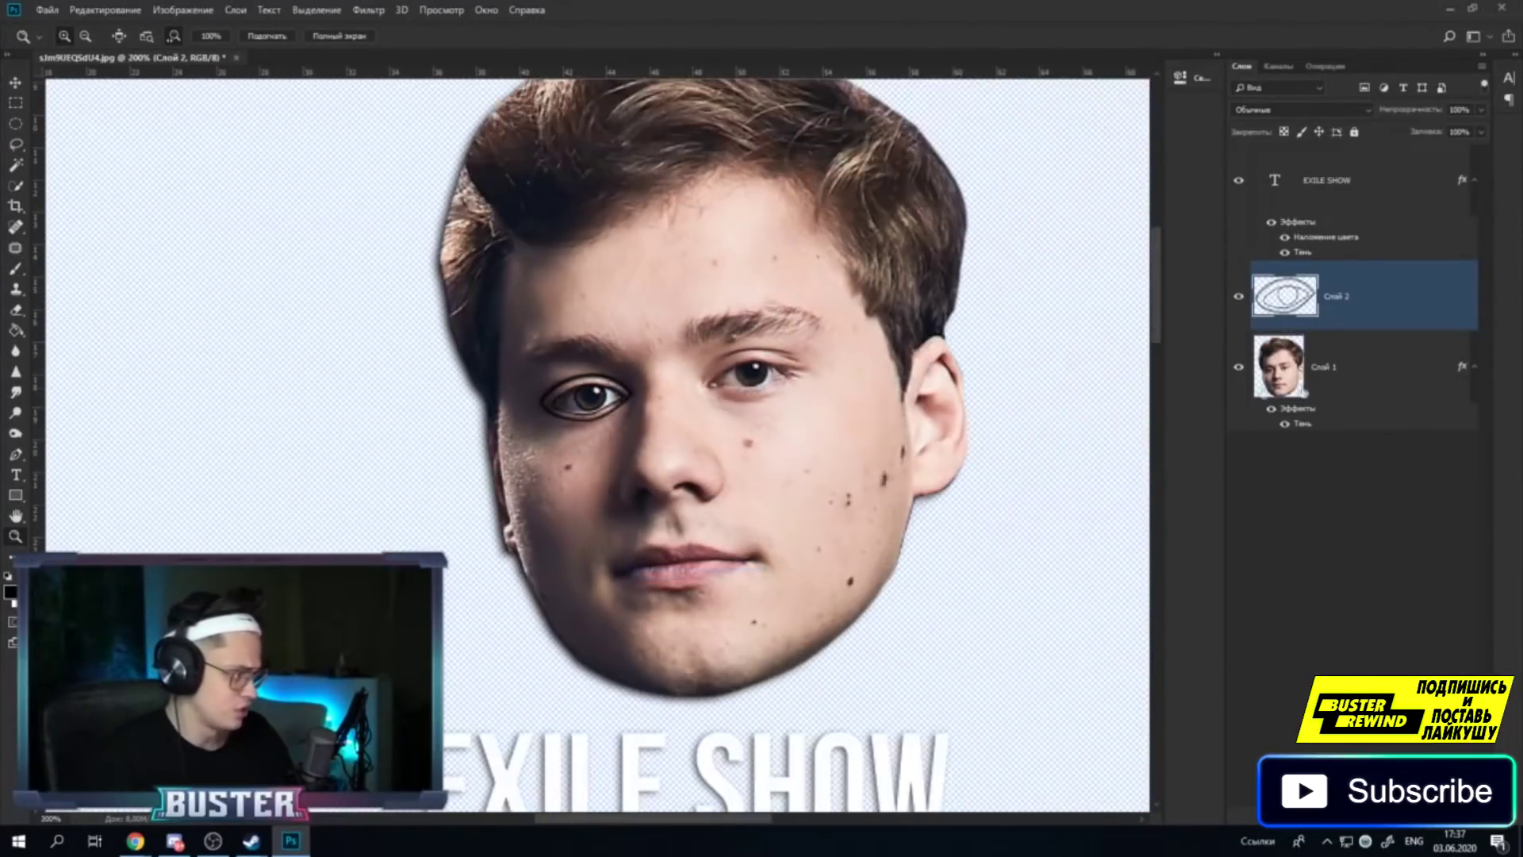
Hide and show Слой 1 to compare the eye sketch against the photo.
{"action": "left_click", "coordinate": [1239, 368]}
{"action": "left_click", "coordinate": [1238, 369]}
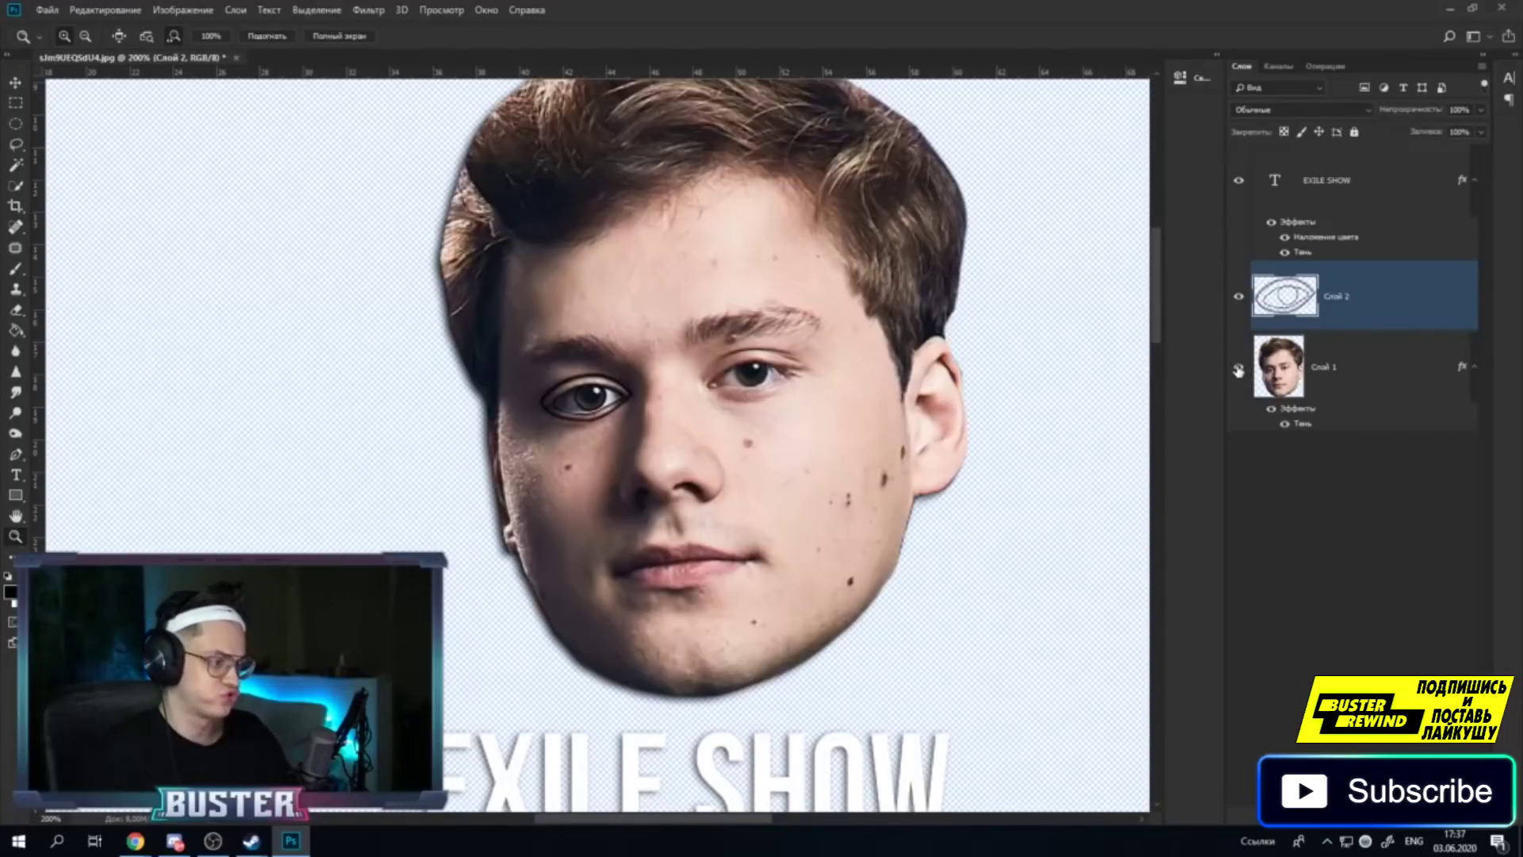
{"action": "left_click", "coordinate": [1239, 369]}
{"action": "left_click", "coordinate": [1239, 370]}
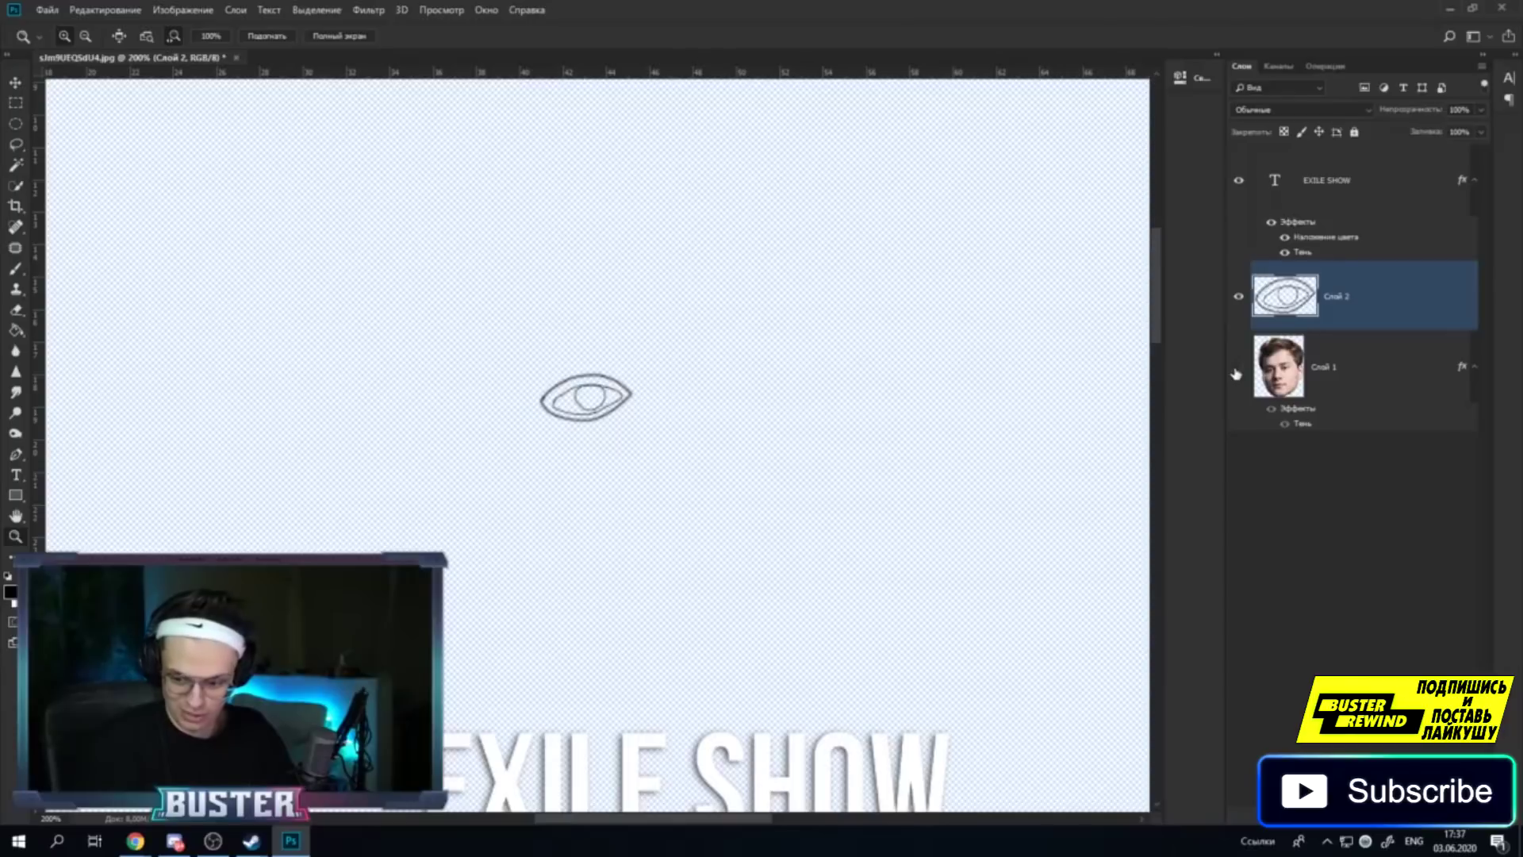
{"action": "left_click", "coordinate": [1238, 370]}
{"action": "scroll", "coordinate": [520, 385], "scroll_direction": "up", "scroll_amount": 3}
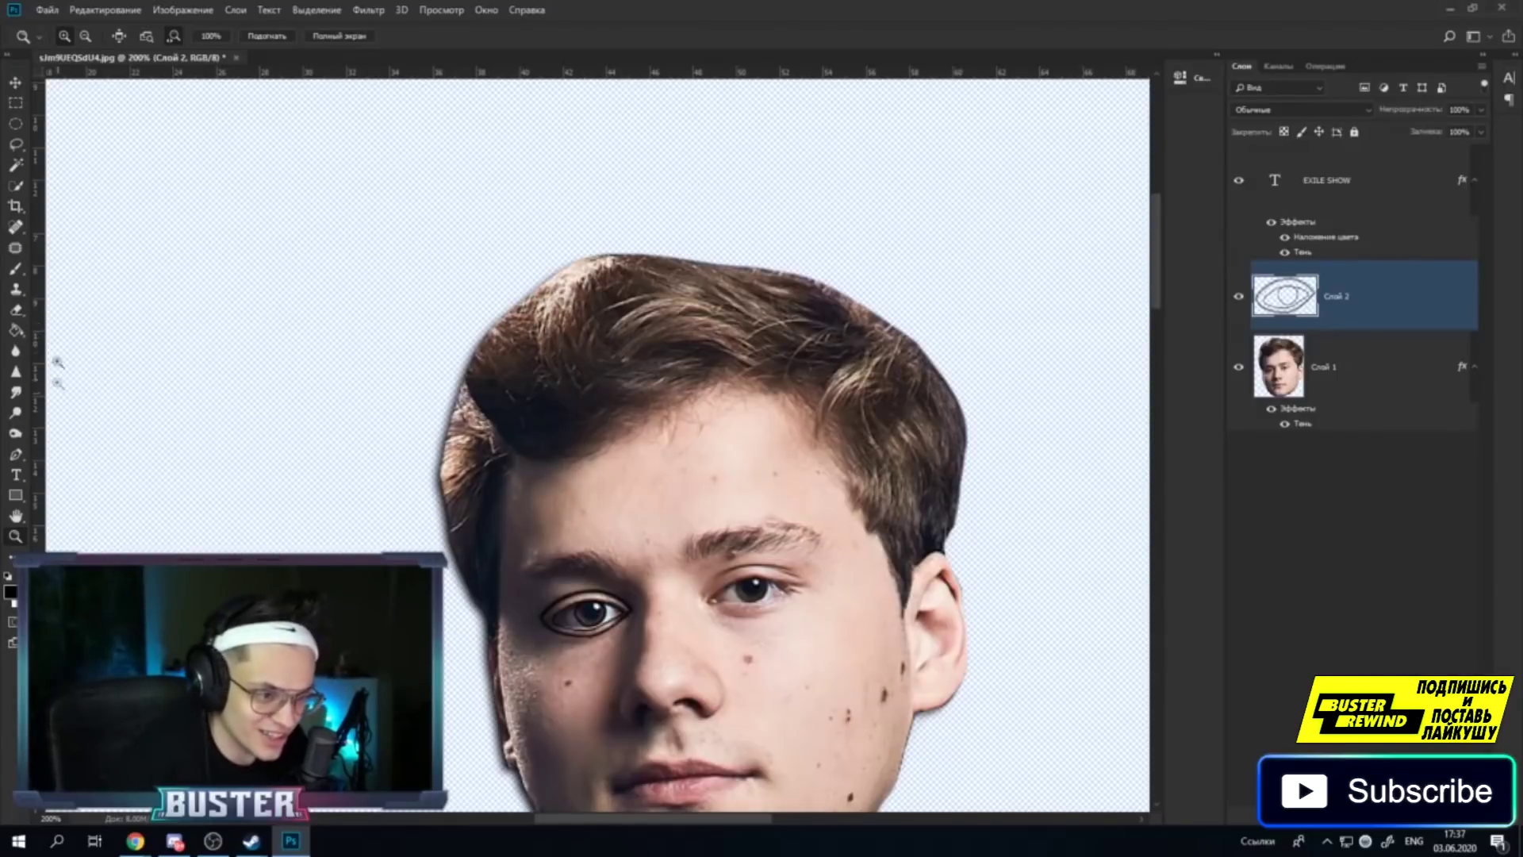
Set the face layer Слой 1 to 90% opacity, then zoom in on the hair top.
{"action": "left_click", "coordinate": [25, 273]}
{"action": "left_click", "coordinate": [84, 33]}
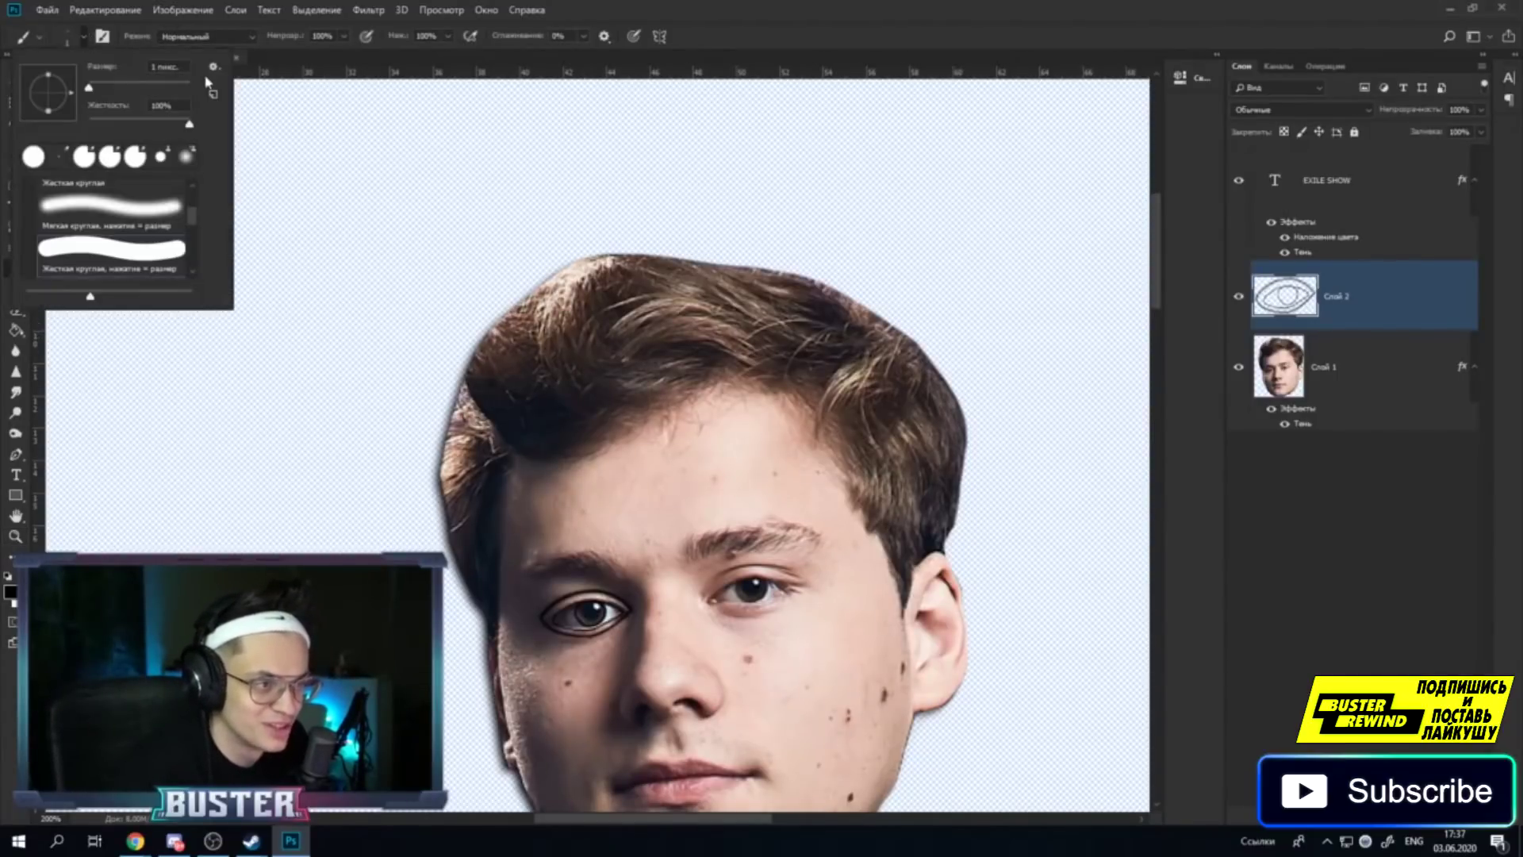
{"action": "key", "text": "Return"}
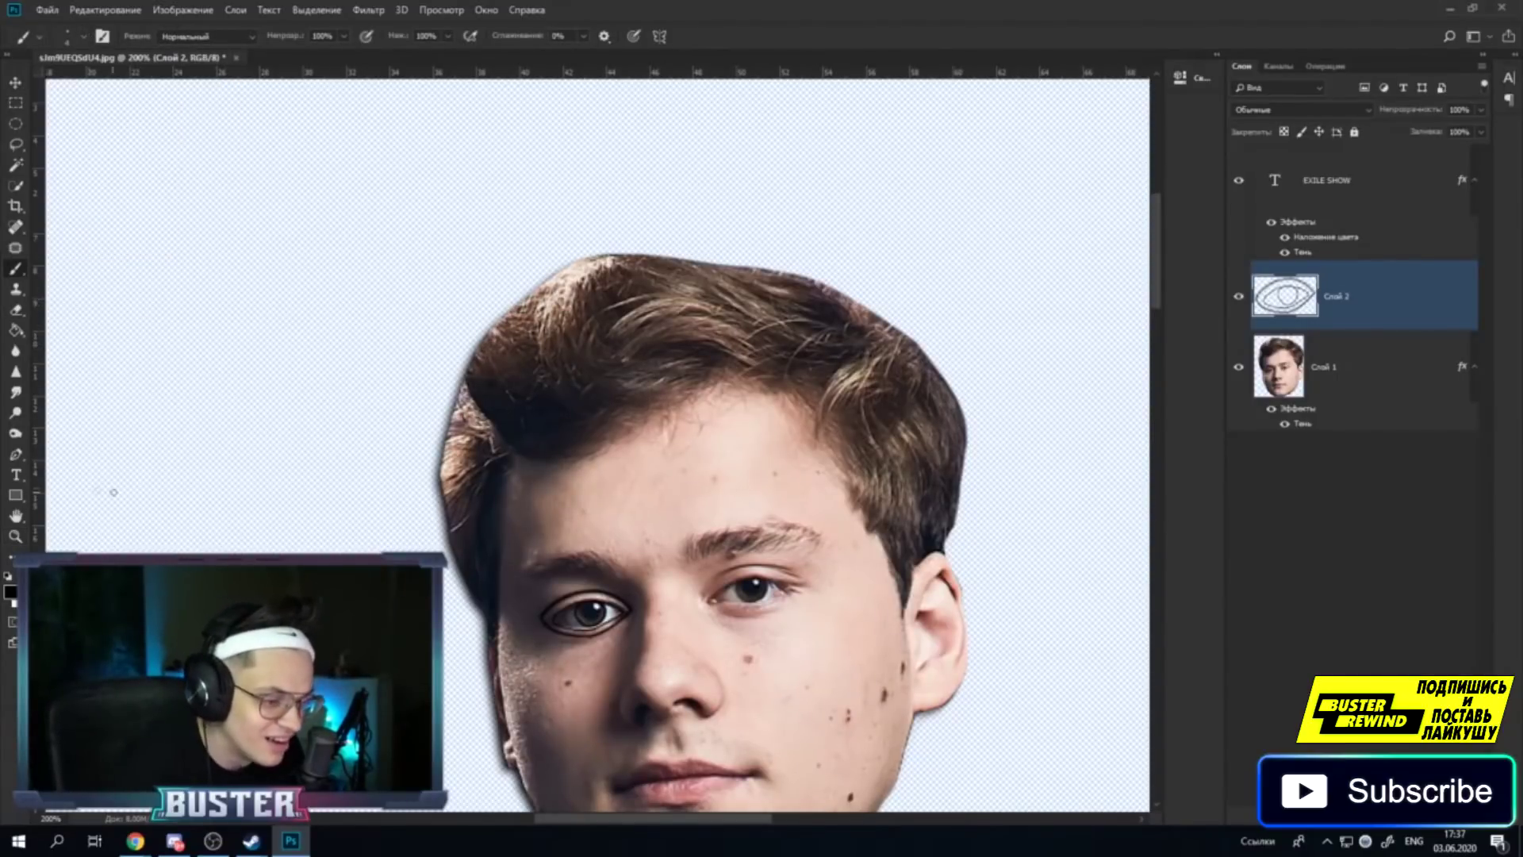
{"action": "scroll", "coordinate": [476, 373], "scroll_direction": "down", "scroll_amount": 3}
{"action": "left_click", "coordinate": [1438, 343]}
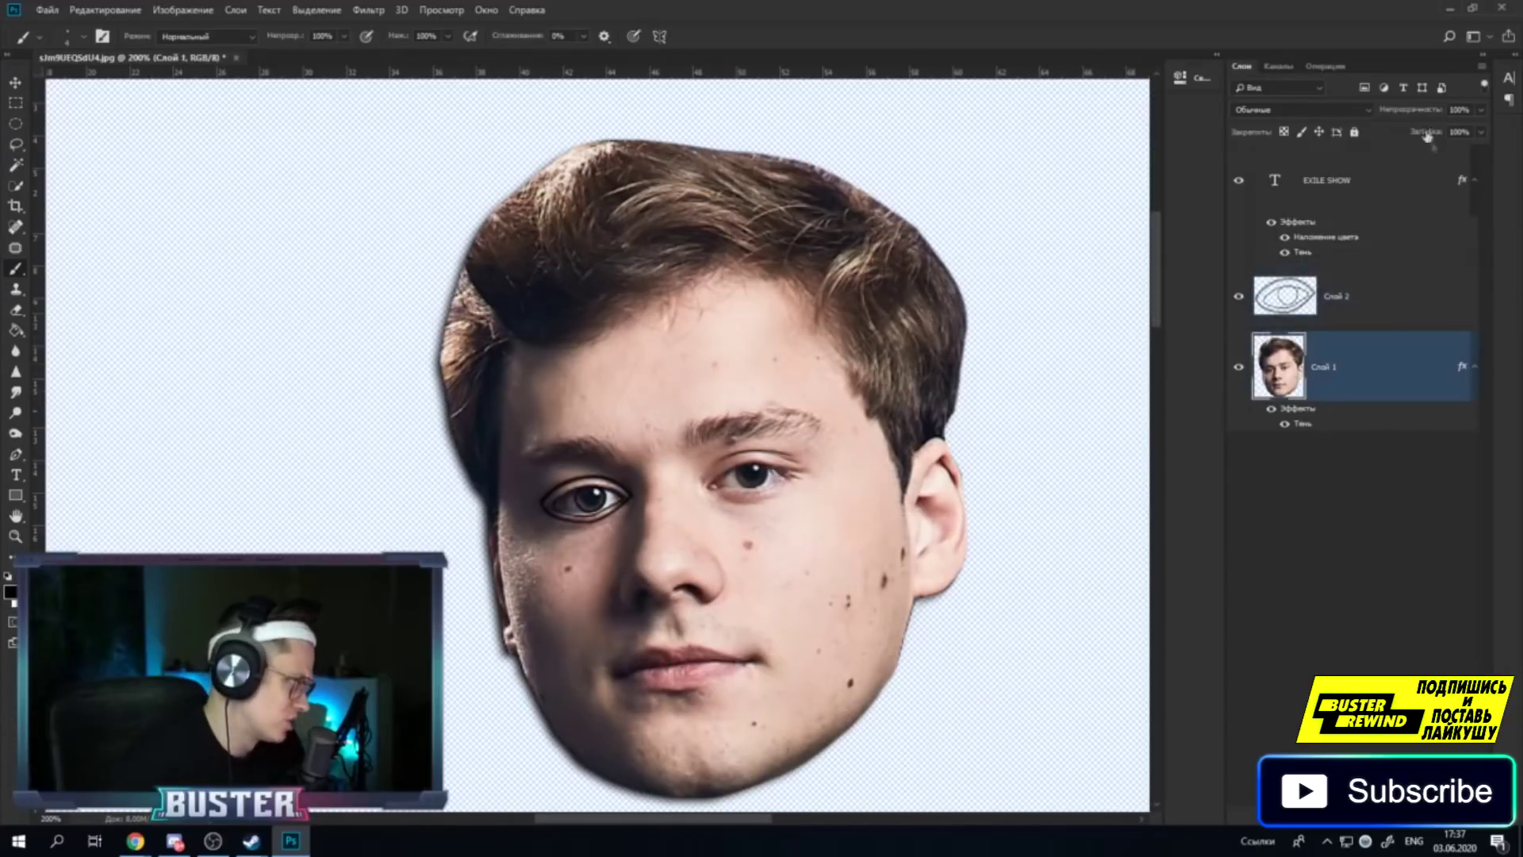
{"action": "type", "text": "50"}
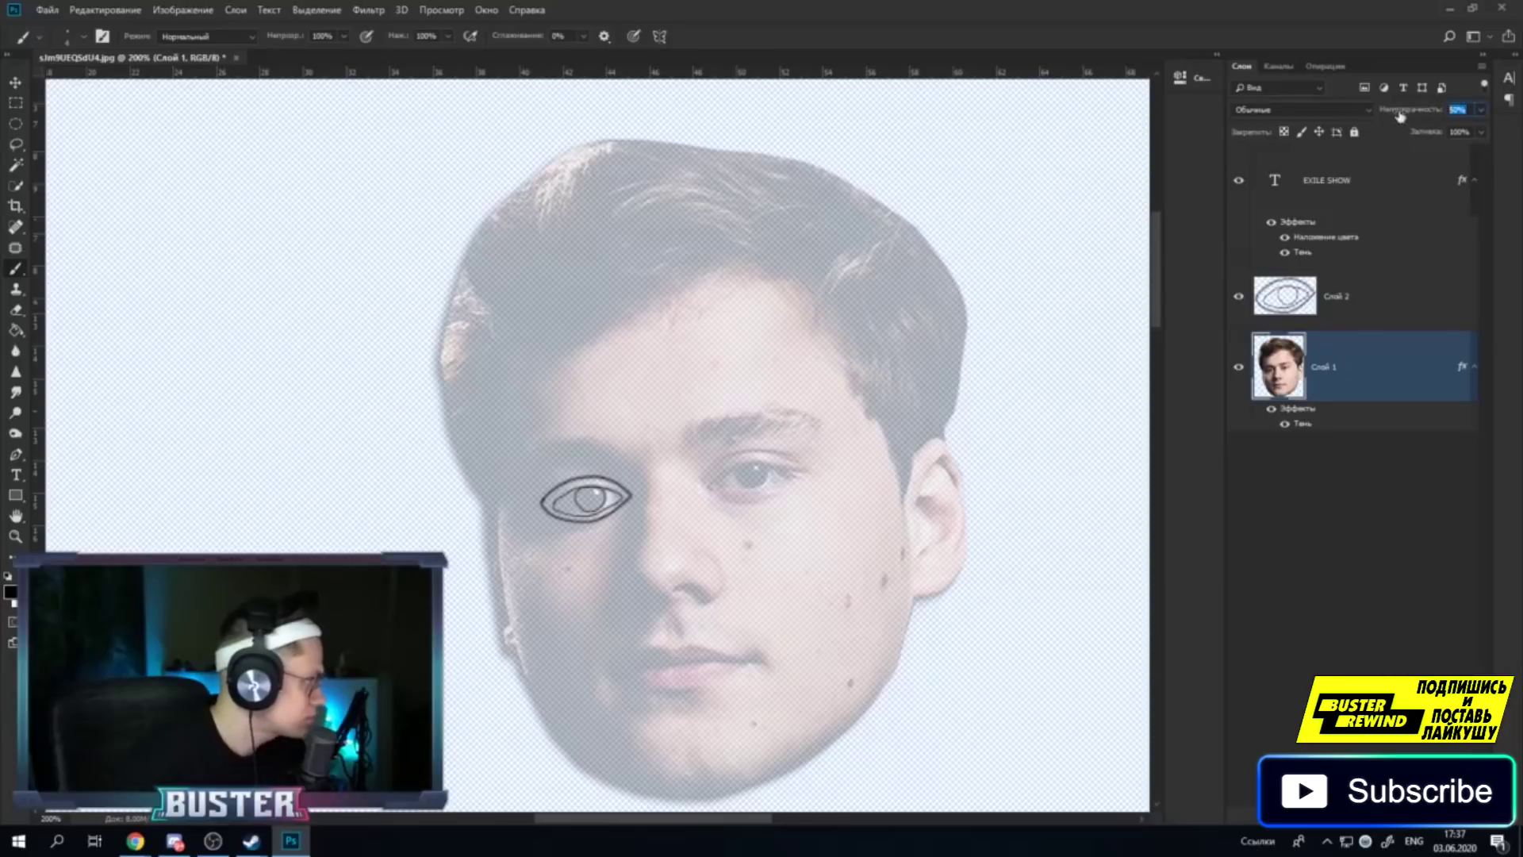
{"action": "type", "text": "90"}
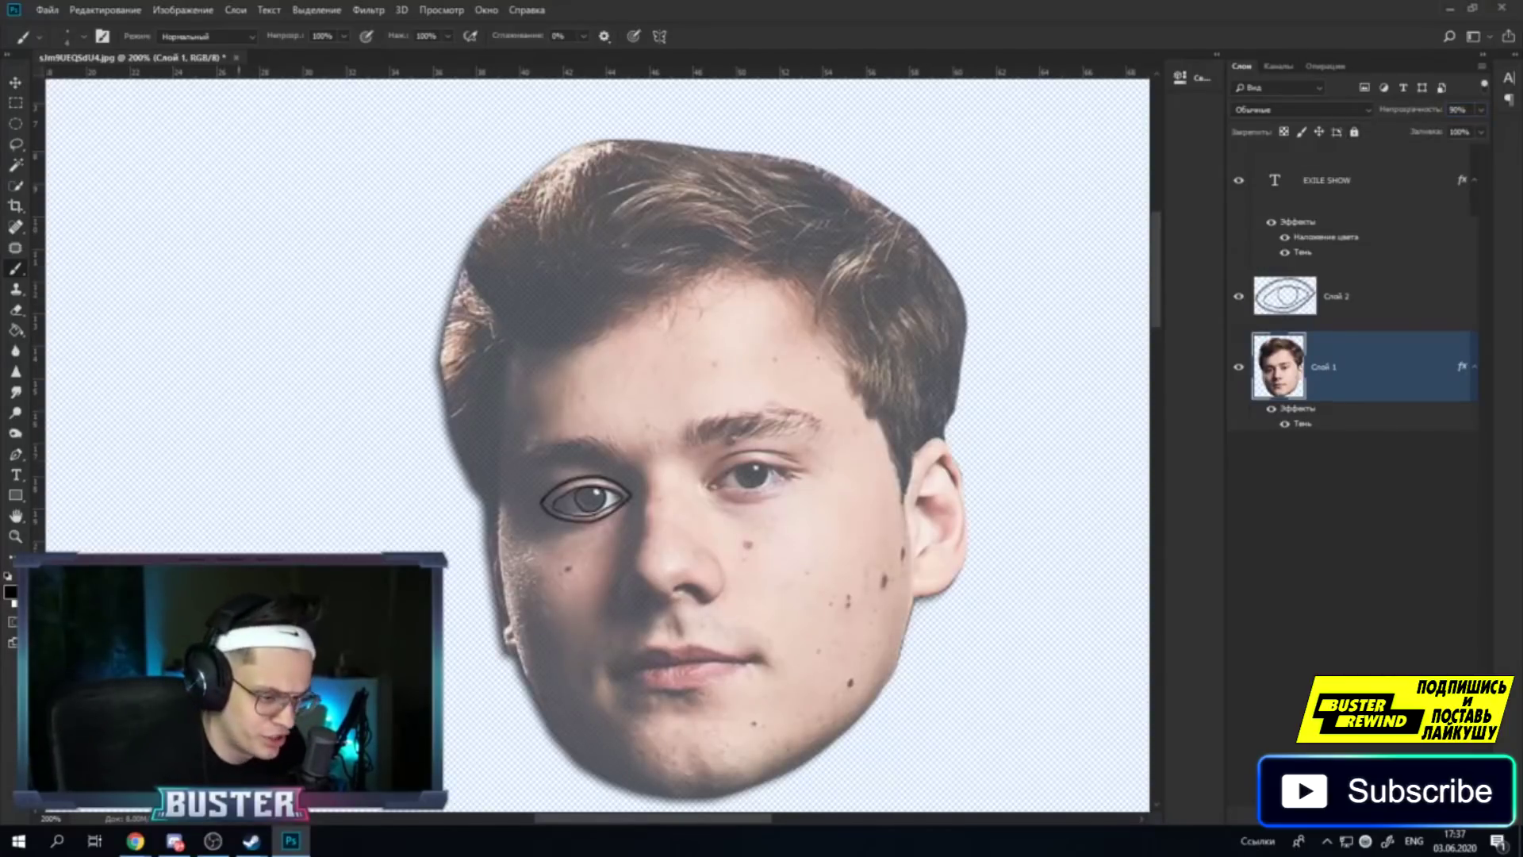
{"action": "left_click", "coordinate": [15, 536]}
{"action": "left_click", "coordinate": [532, 429]}
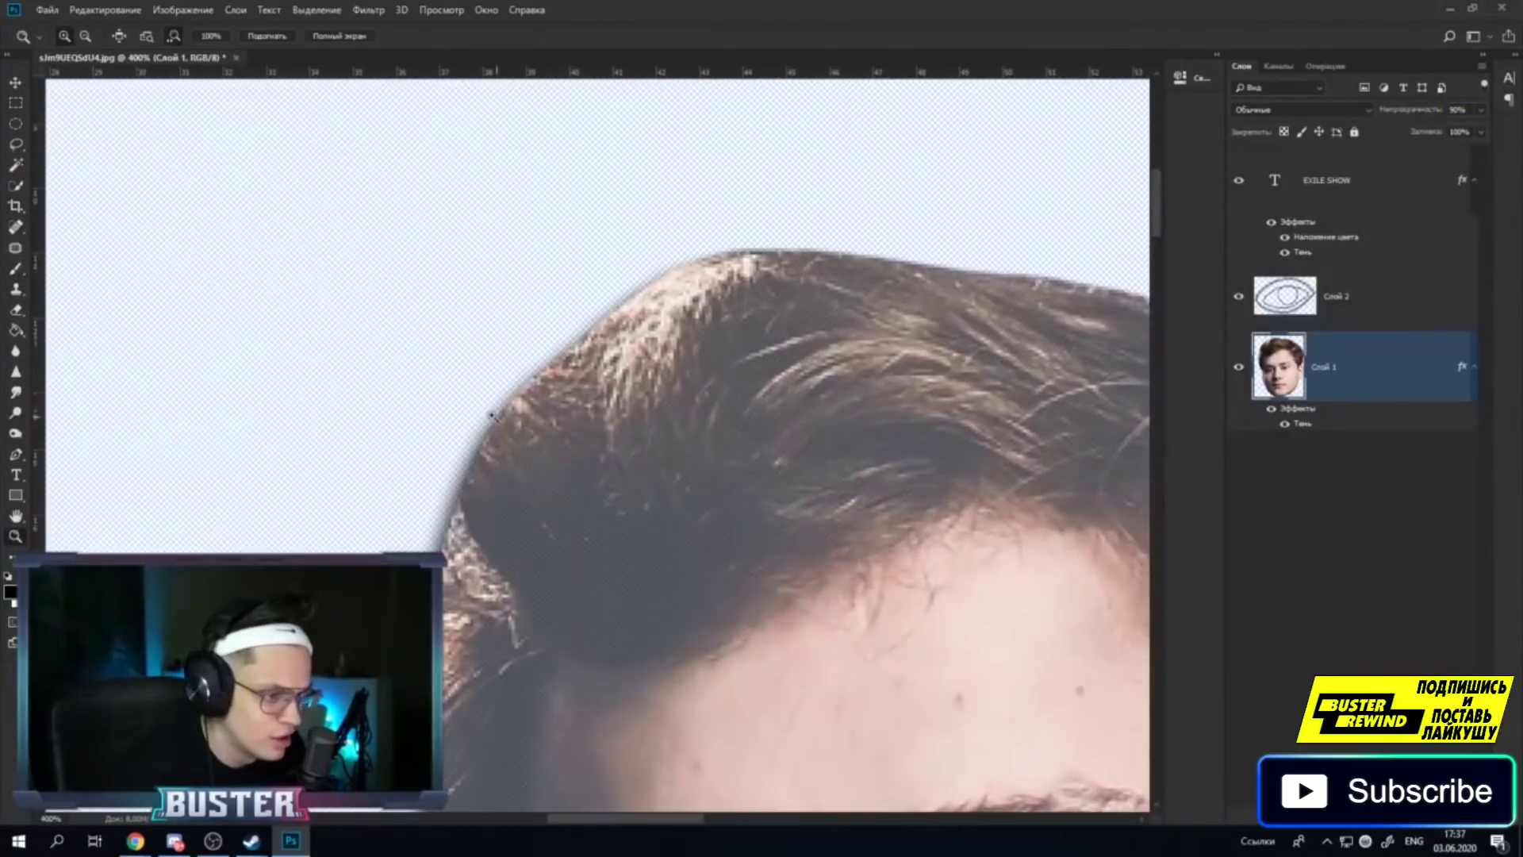
Paint a dark brush outline along the hair's top edge and down its left edge.
{"action": "left_click", "coordinate": [16, 270]}
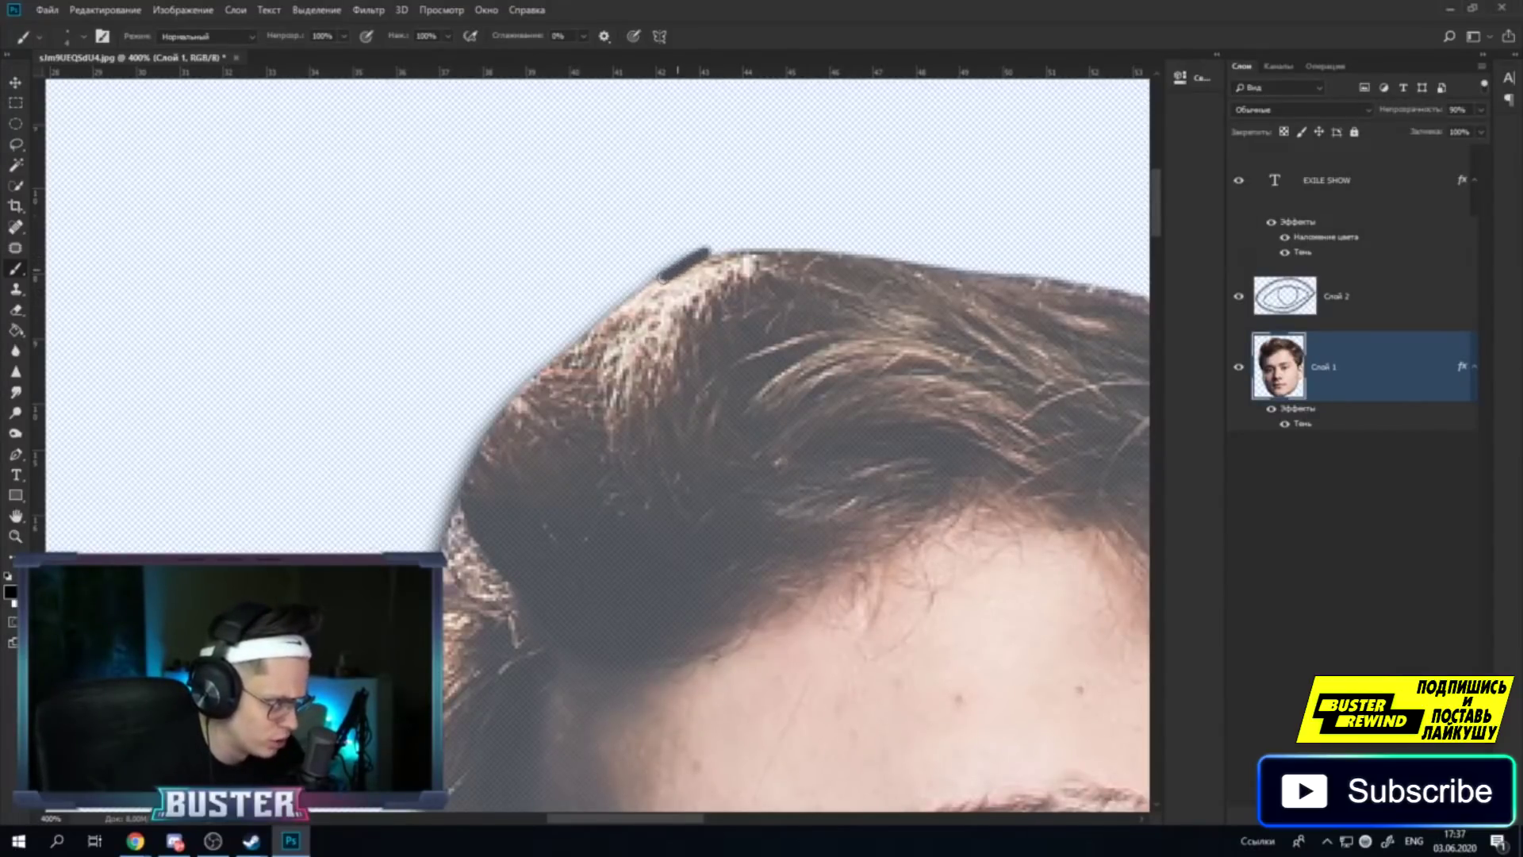
{"action": "mouse_move", "coordinate": [624, 299]}
{"action": "left_mouse_down"}
{"action": "mouse_move", "coordinate": [492, 413]}
{"action": "mouse_move", "coordinate": [442, 515]}
{"action": "left_mouse_up"}
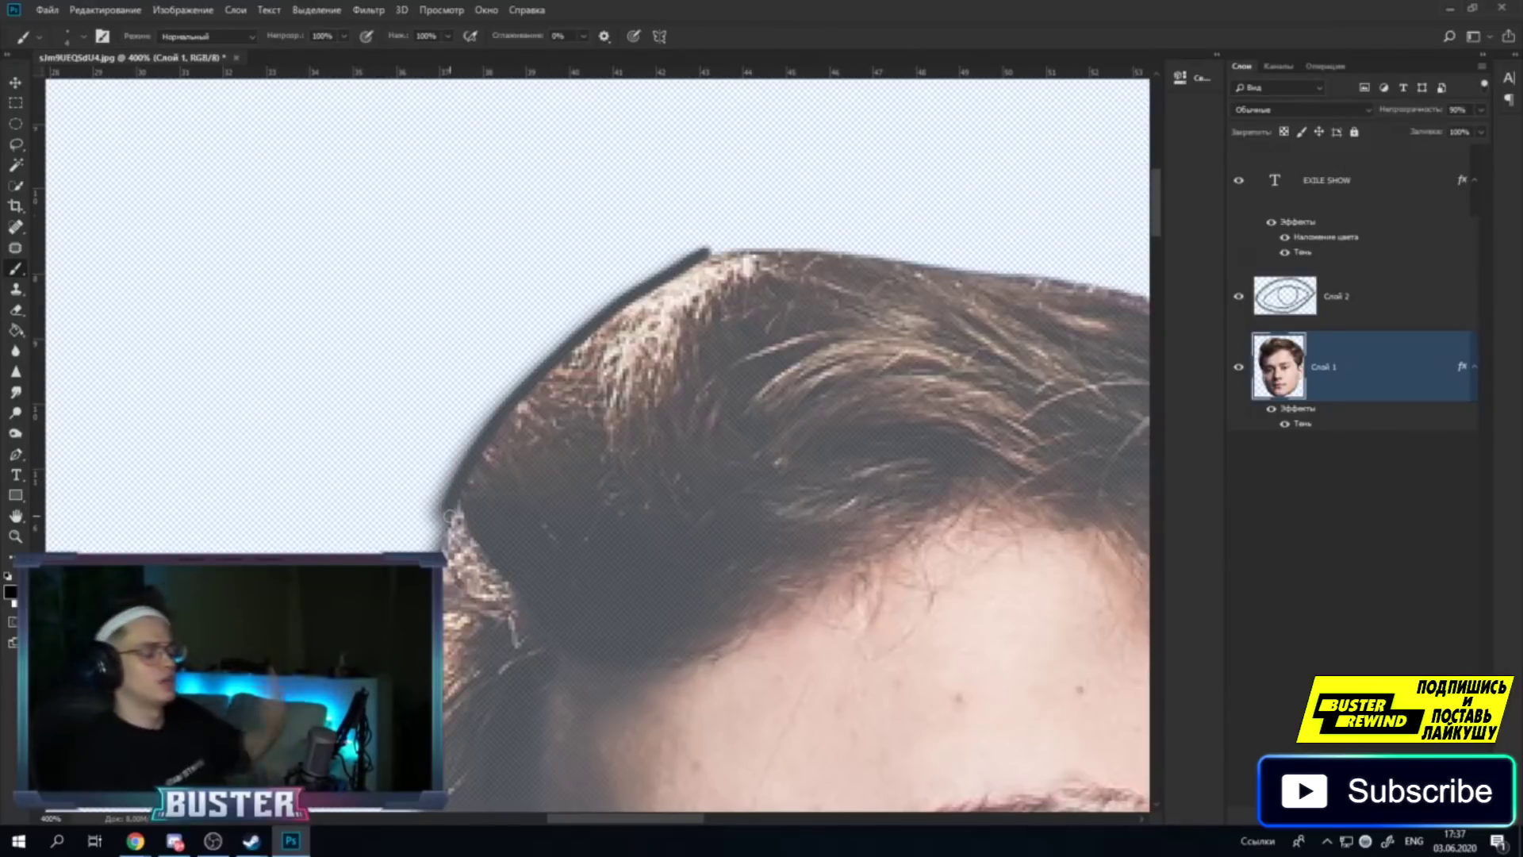
{"action": "scroll", "coordinate": [449, 515], "scroll_direction": "down", "scroll_amount": 2}
{"action": "scroll", "coordinate": [449, 516], "scroll_direction": "down", "scroll_amount": 4}
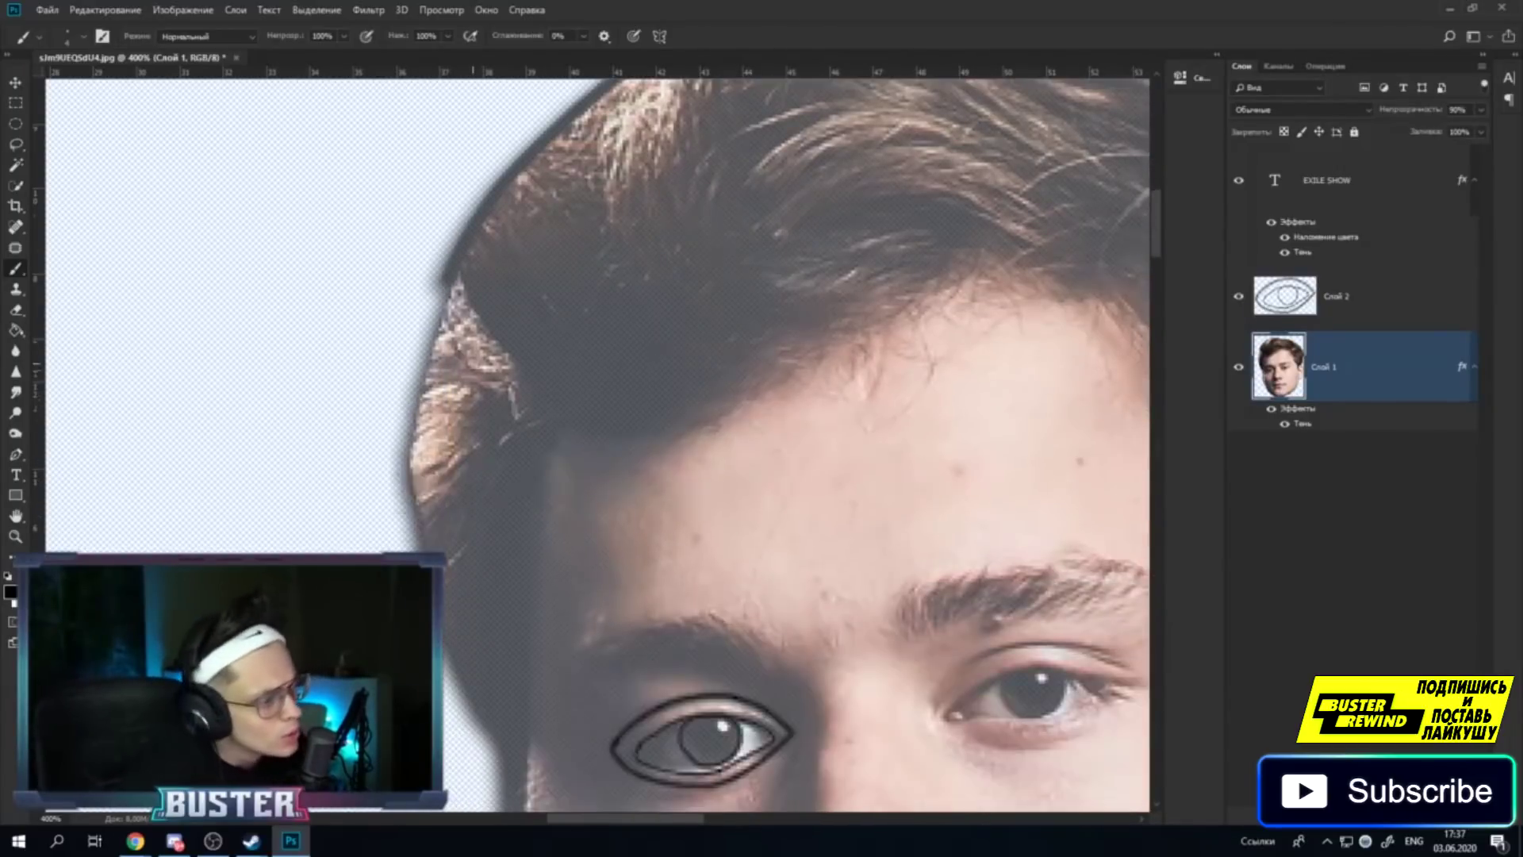
{"action": "scroll", "coordinate": [449, 515], "scroll_direction": "down", "scroll_amount": 2}
{"action": "mouse_move", "coordinate": [446, 212]}
{"action": "left_mouse_down"}
{"action": "mouse_move", "coordinate": [409, 311]}
{"action": "mouse_move", "coordinate": [400, 409]}
{"action": "mouse_move", "coordinate": [406, 472]}
{"action": "mouse_move", "coordinate": [481, 627]}
{"action": "left_mouse_up"}
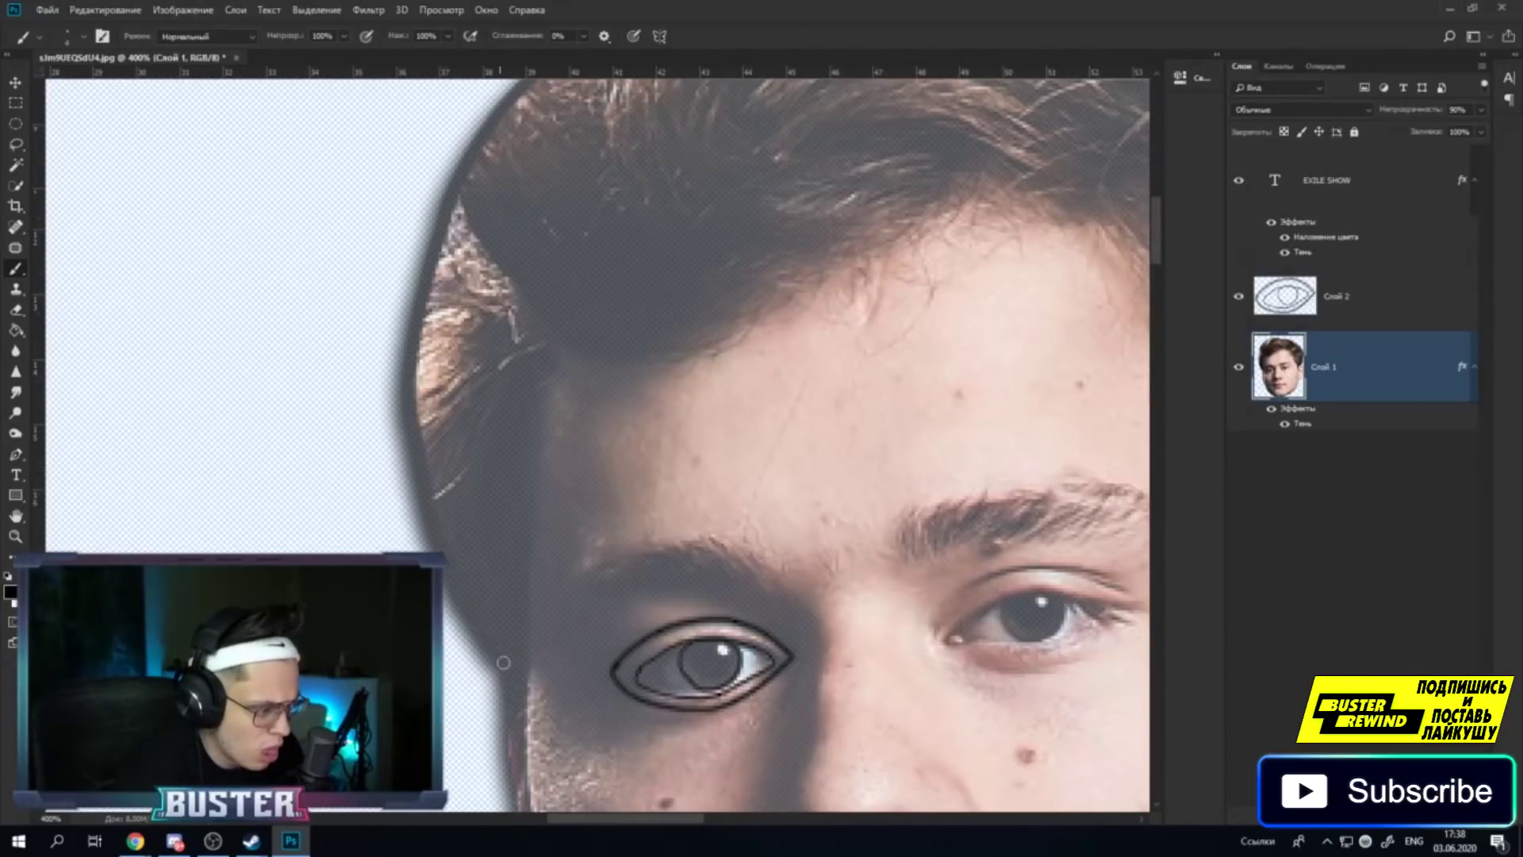
{"action": "scroll", "coordinate": [506, 669], "scroll_direction": "down", "scroll_amount": 4}
{"action": "scroll", "coordinate": [506, 669], "scroll_direction": "down", "scroll_amount": 4}
{"action": "scroll", "coordinate": [524, 476], "scroll_direction": "down", "scroll_amount": 2}
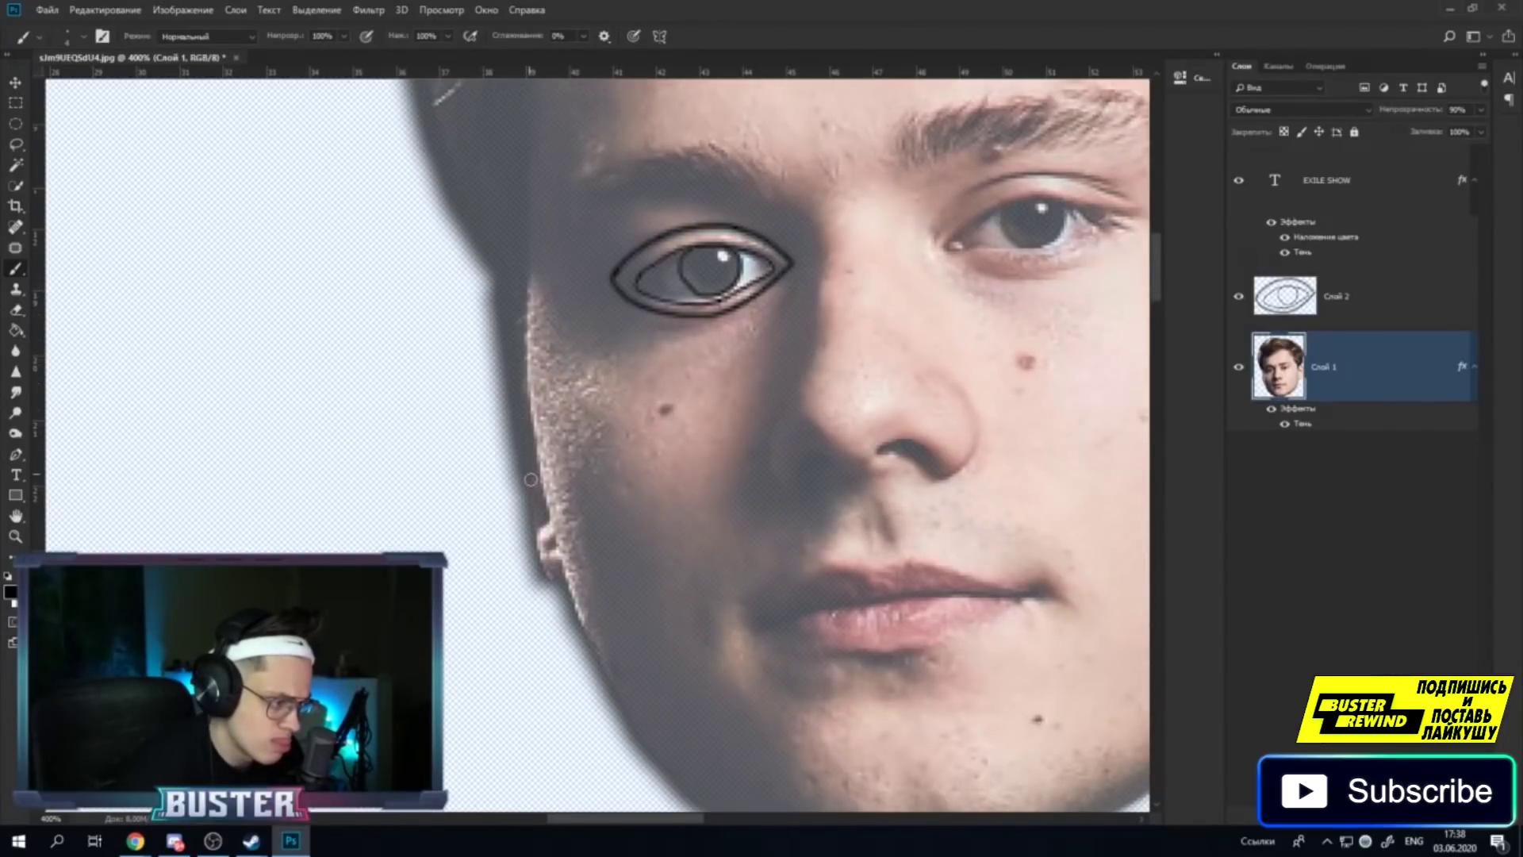
Outline the left side of the face by the ear and along the lower jaw.
{"action": "mouse_move", "coordinate": [541, 519]}
{"action": "left_mouse_down"}
{"action": "mouse_move", "coordinate": [539, 556]}
{"action": "mouse_move", "coordinate": [668, 787]}
{"action": "left_mouse_up"}
{"action": "scroll", "coordinate": [692, 803], "scroll_direction": "down", "scroll_amount": 3}
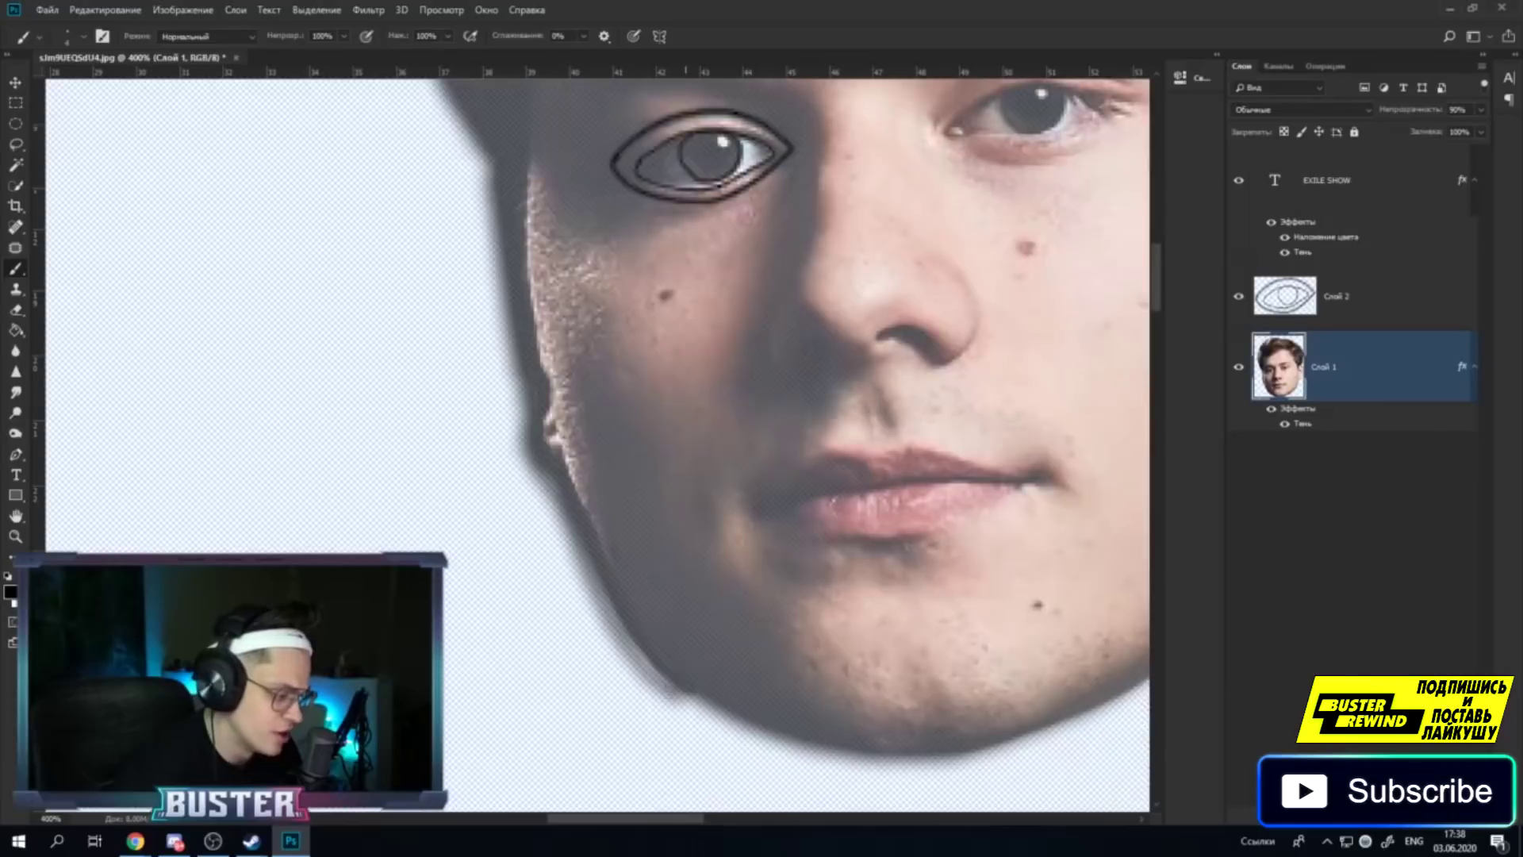
{"action": "scroll", "coordinate": [692, 803], "scroll_direction": "down", "scroll_amount": 2}
{"action": "mouse_move", "coordinate": [703, 628]}
{"action": "left_mouse_down"}
{"action": "mouse_move", "coordinate": [935, 683]}
{"action": "mouse_move", "coordinate": [999, 674]}
{"action": "mouse_move", "coordinate": [1115, 620]}
{"action": "left_mouse_up"}
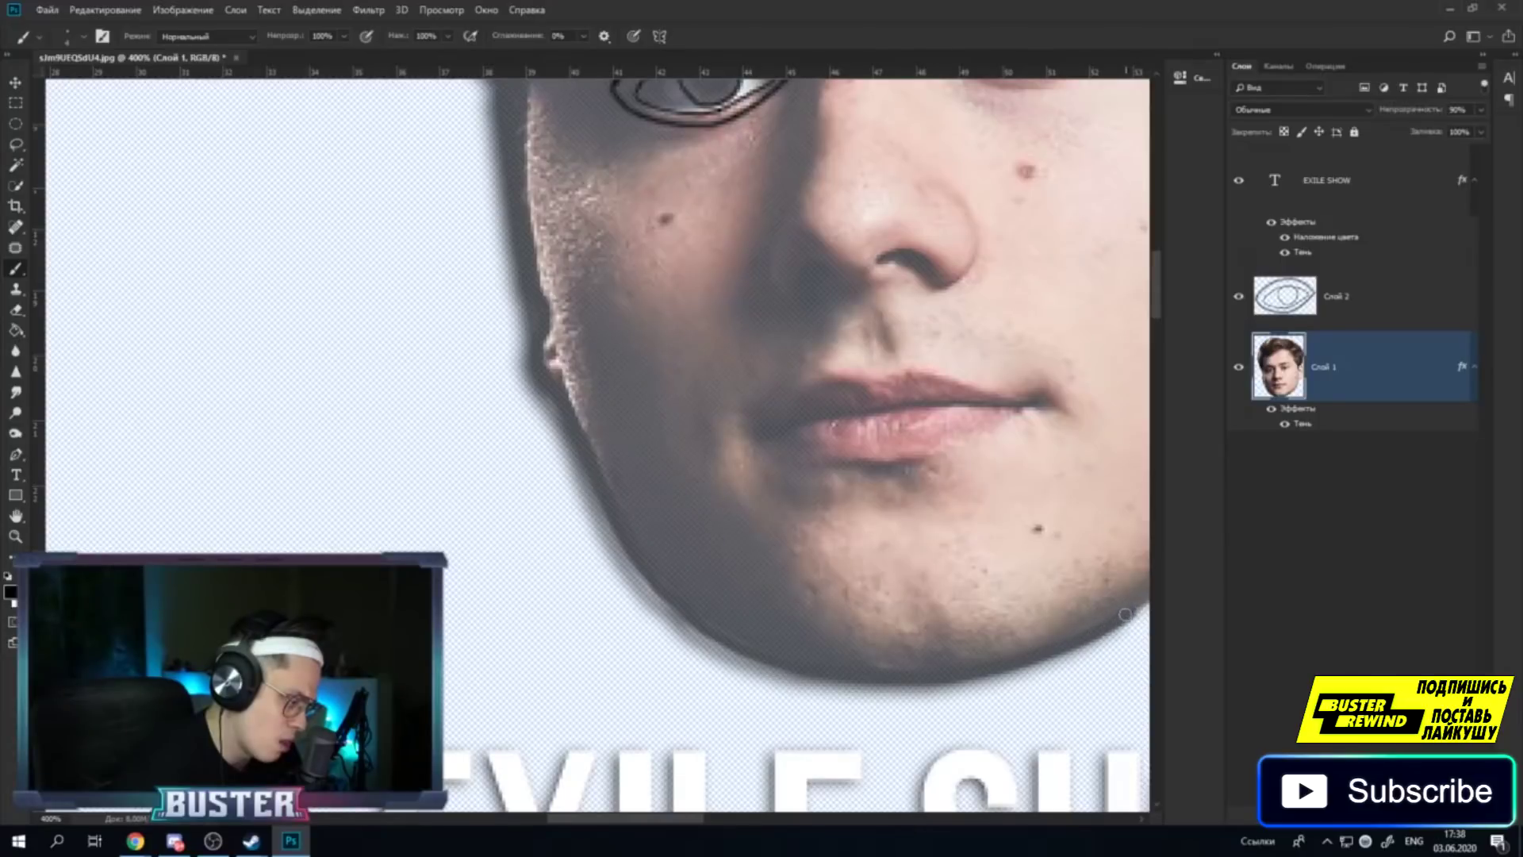
{"action": "scroll", "coordinate": [872, 634], "scroll_direction": "right", "scroll_amount": 8}
{"action": "scroll", "coordinate": [659, 680], "scroll_direction": "up", "scroll_amount": 3}
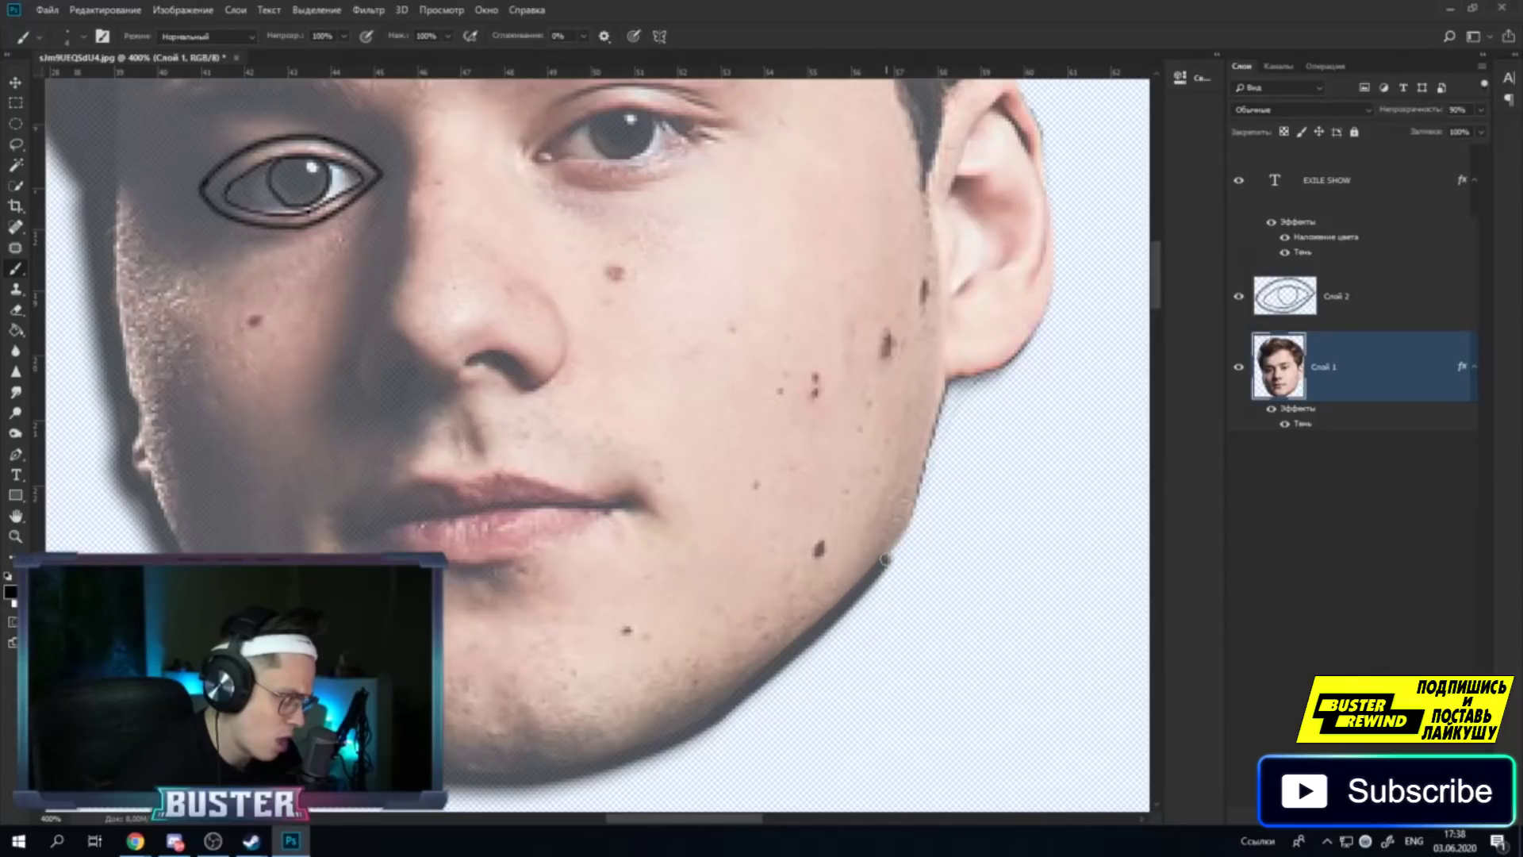
{"action": "scroll", "coordinate": [688, 498], "scroll_direction": "up", "scroll_amount": 2}
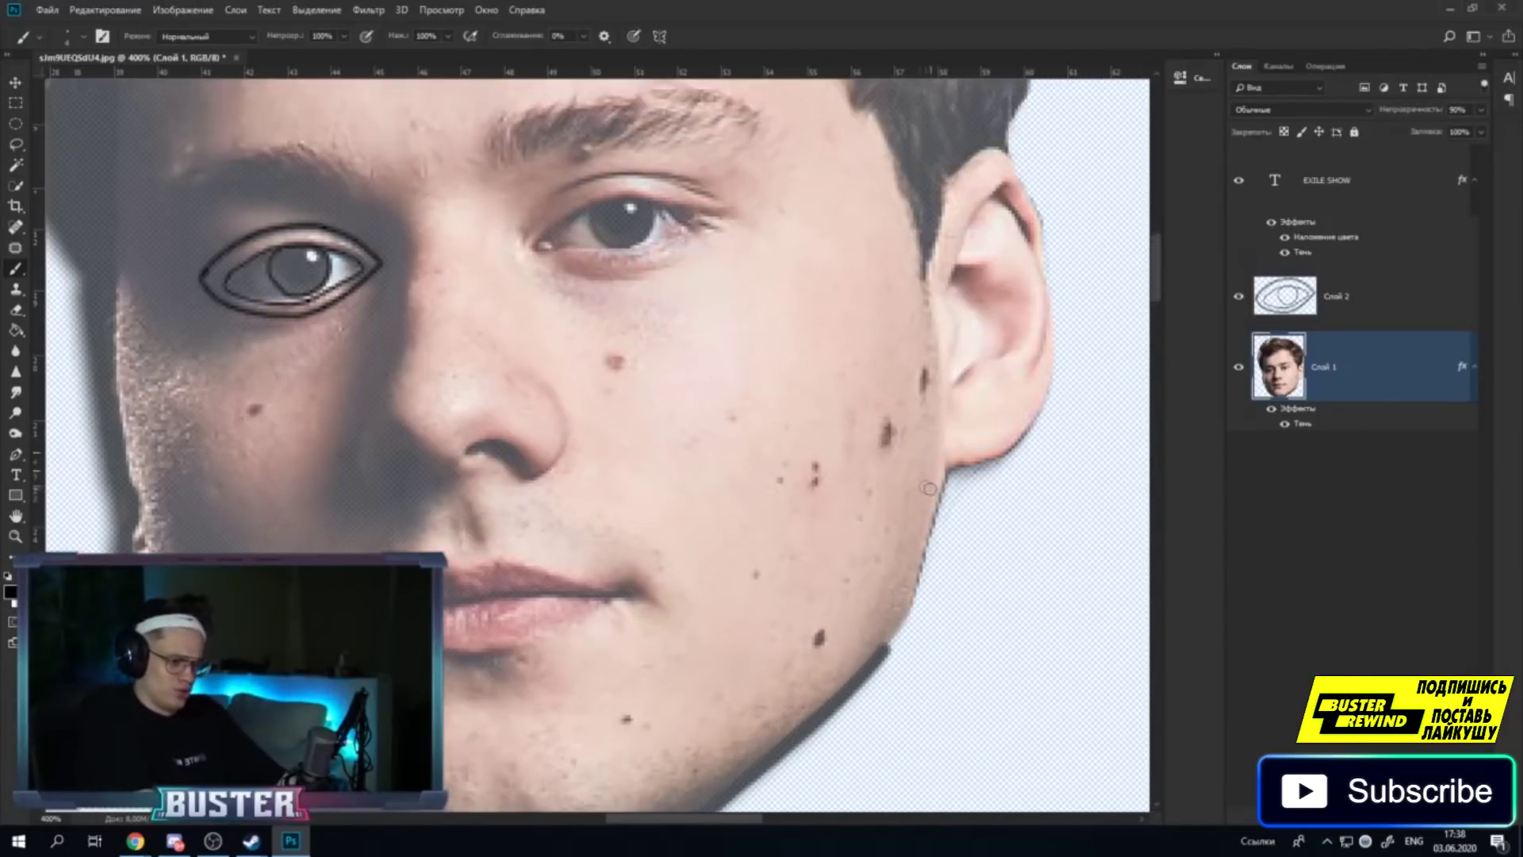
{"action": "scroll", "coordinate": [688, 498], "scroll_direction": "up", "scroll_amount": 2}
{"action": "scroll", "coordinate": [687, 498], "scroll_direction": "up", "scroll_amount": 2}
{"action": "scroll", "coordinate": [688, 476], "scroll_direction": "up", "scroll_amount": 1}
{"action": "scroll", "coordinate": [690, 452], "scroll_direction": "up", "scroll_amount": 1}
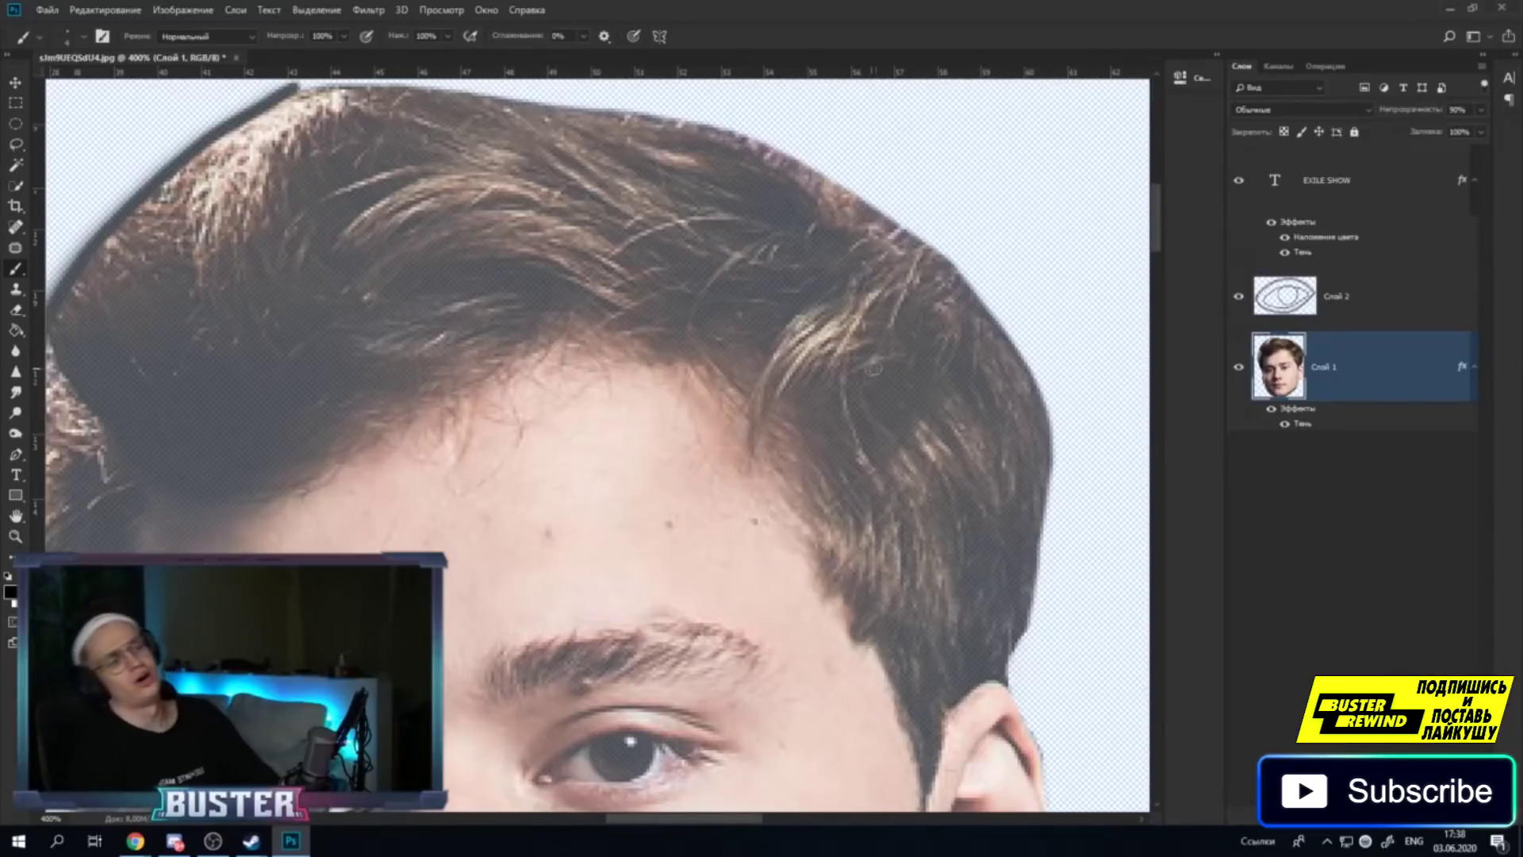
{"action": "scroll", "coordinate": [1074, 313], "scroll_direction": "down", "scroll_amount": 5}
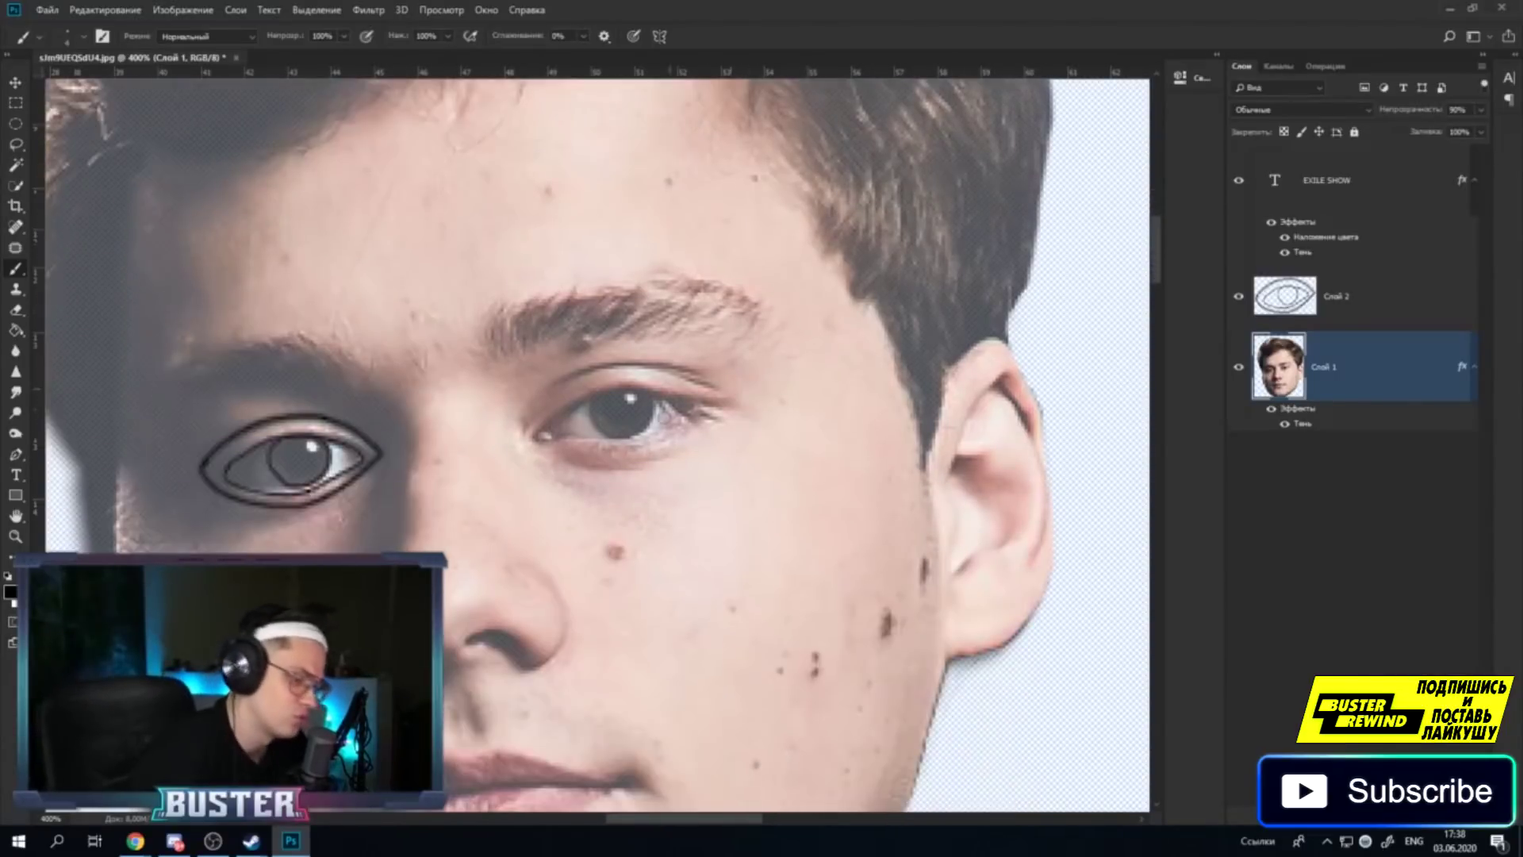
{"action": "scroll", "coordinate": [484, 388], "scroll_direction": "down", "scroll_amount": 2}
{"action": "scroll", "coordinate": [494, 394], "scroll_direction": "down", "scroll_amount": 2}
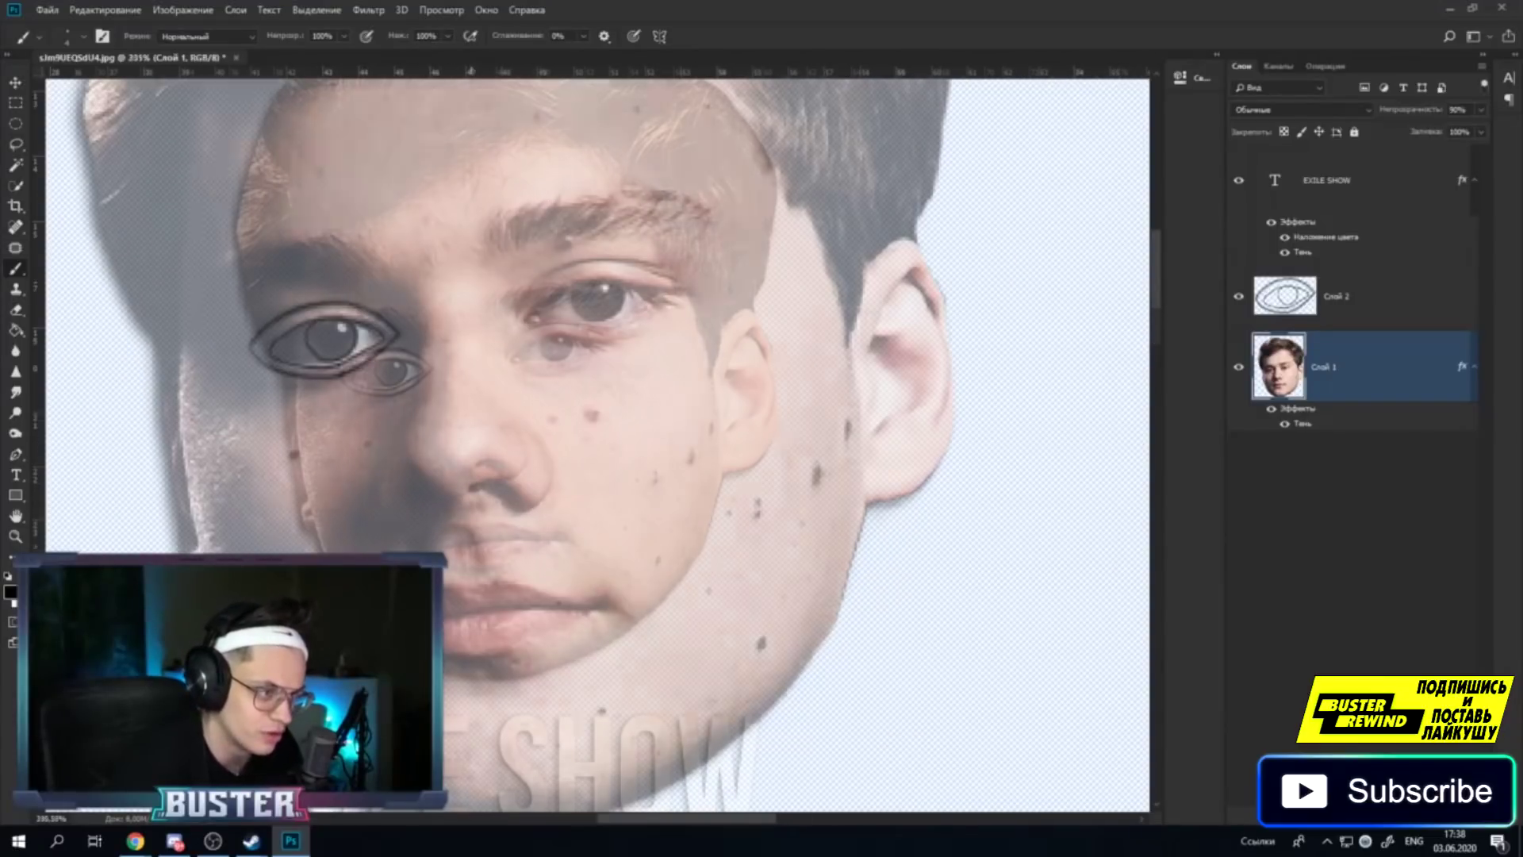
{"action": "right_click", "coordinate": [104, 508]}
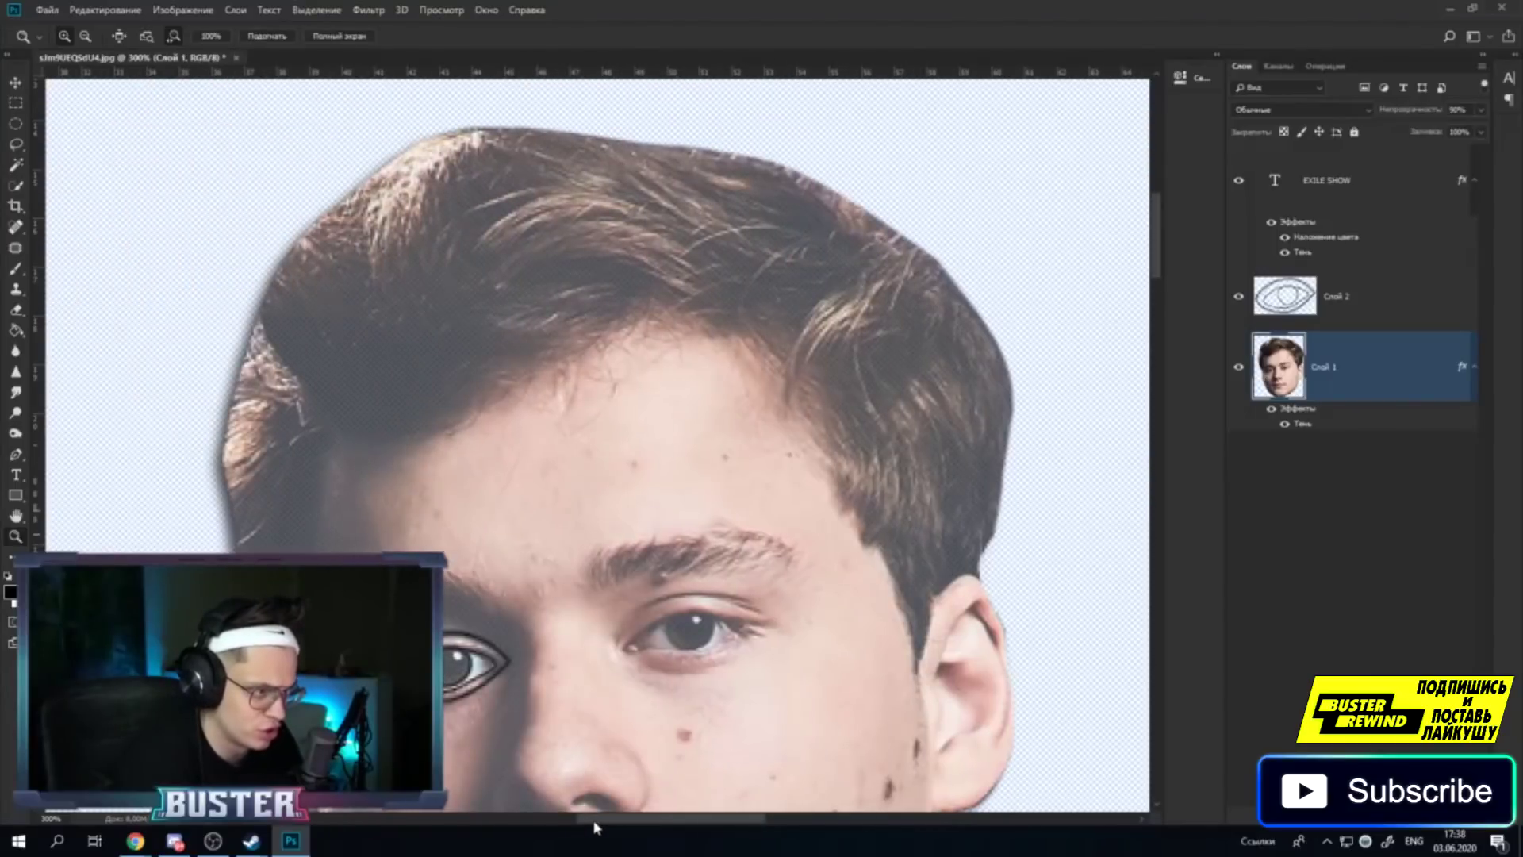
Select Слой 2, switch to the Eraser, then switch over to the Discord window.
{"action": "left_click_drag", "start_coordinate": [632, 824], "coordinate": [579, 821]}
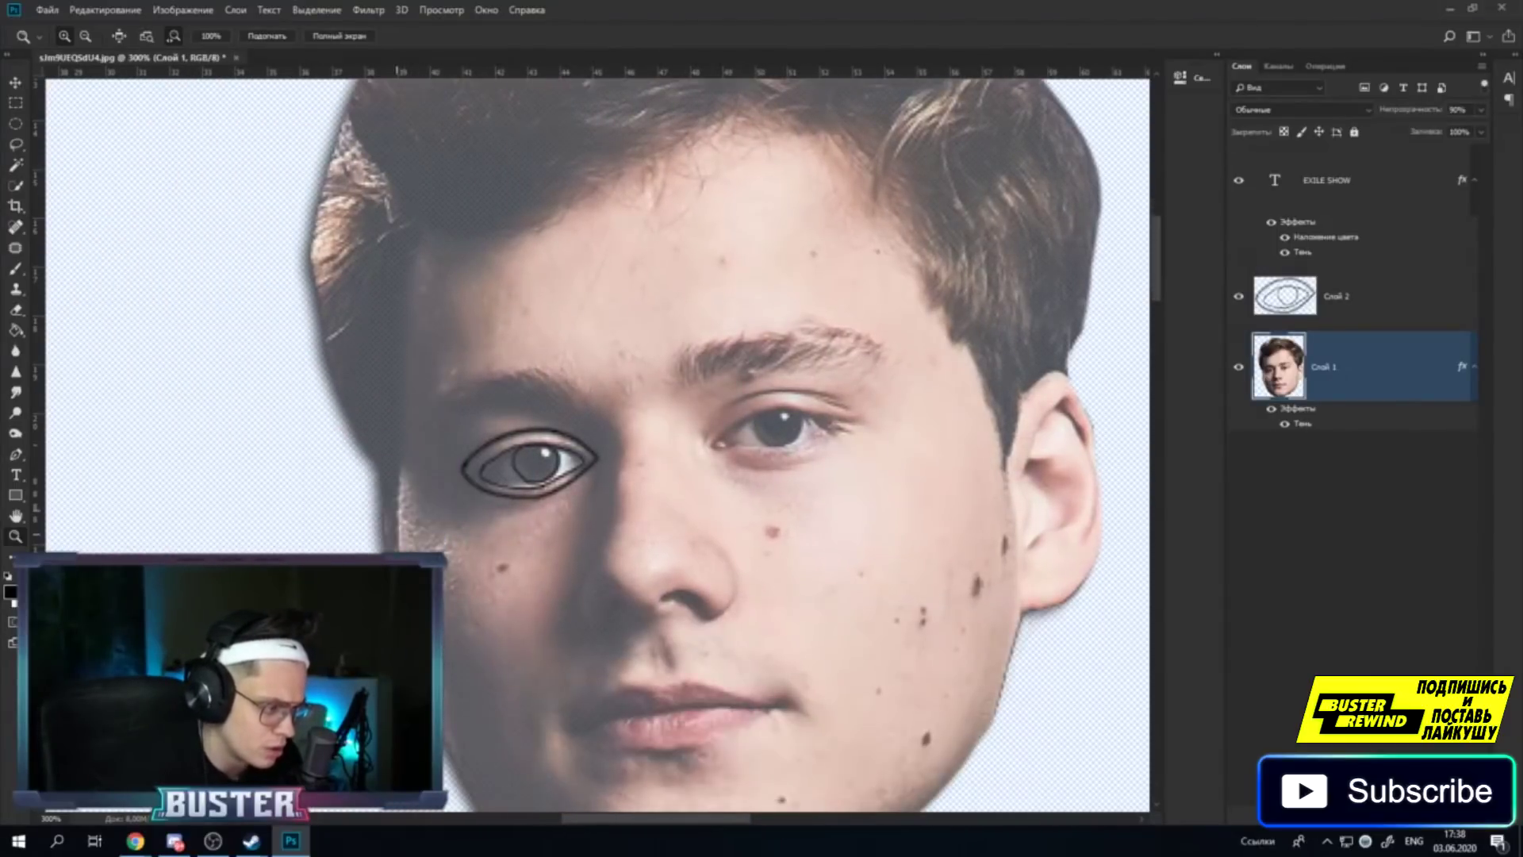
{"action": "left_click", "coordinate": [1371, 314]}
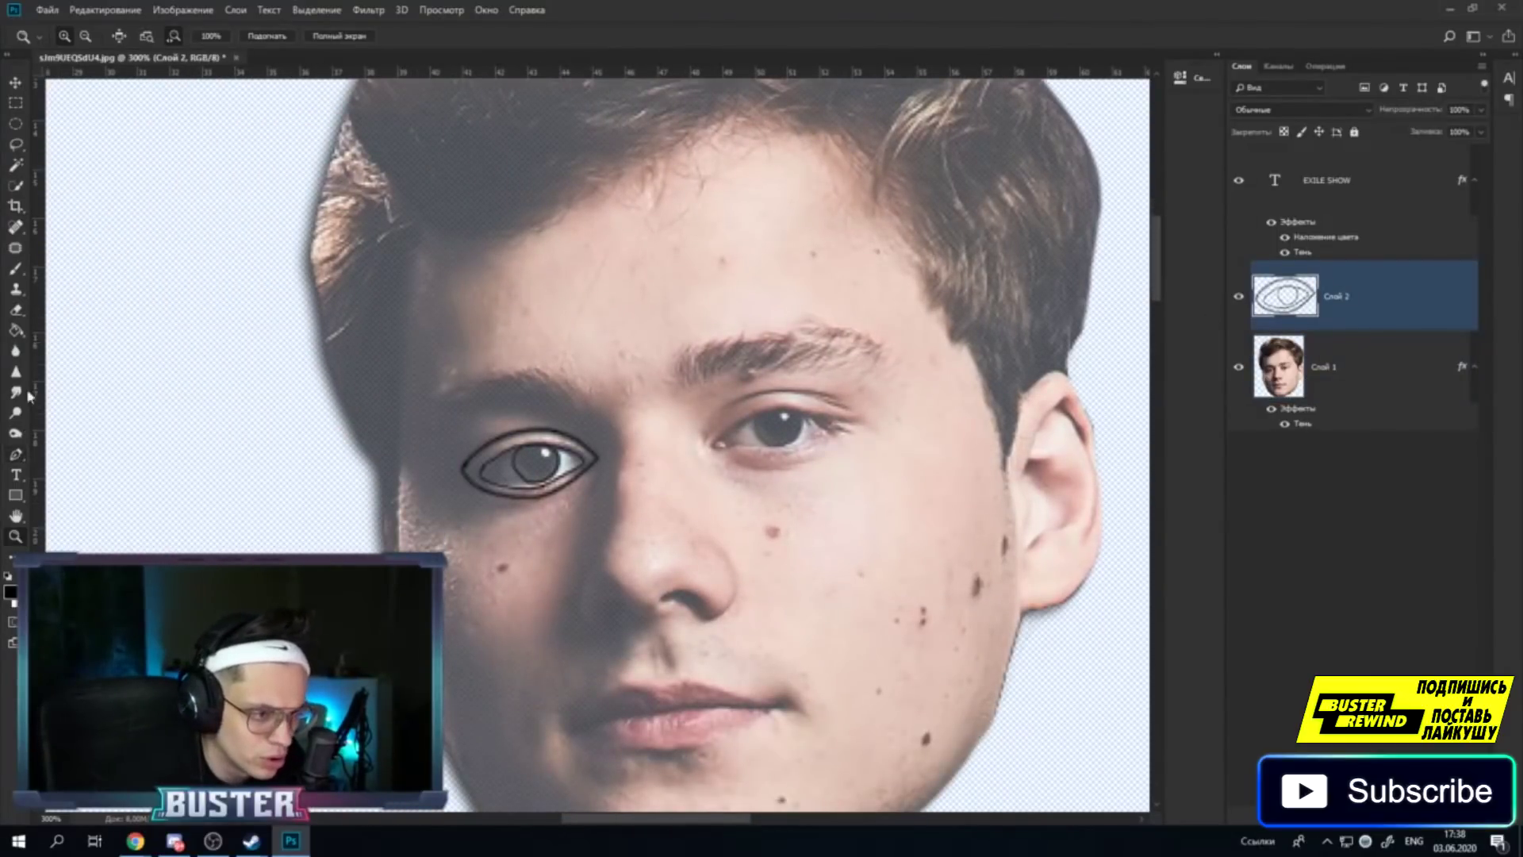
{"action": "key", "text": "e"}
{"action": "scroll", "coordinate": [177, 428], "scroll_direction": "up", "scroll_amount": 2}
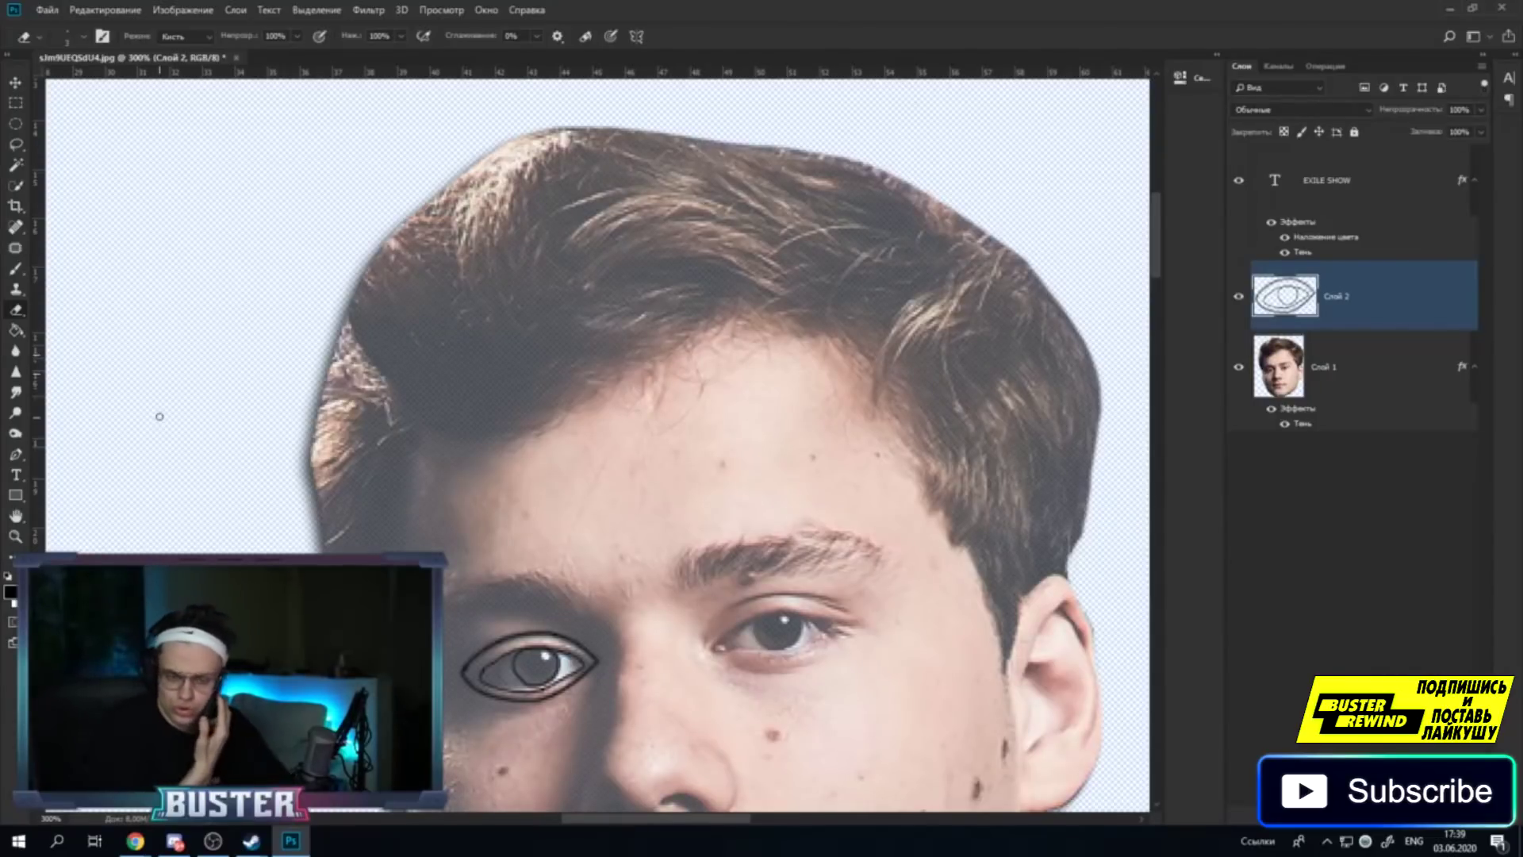
{"action": "key", "text": "alt+Tab"}
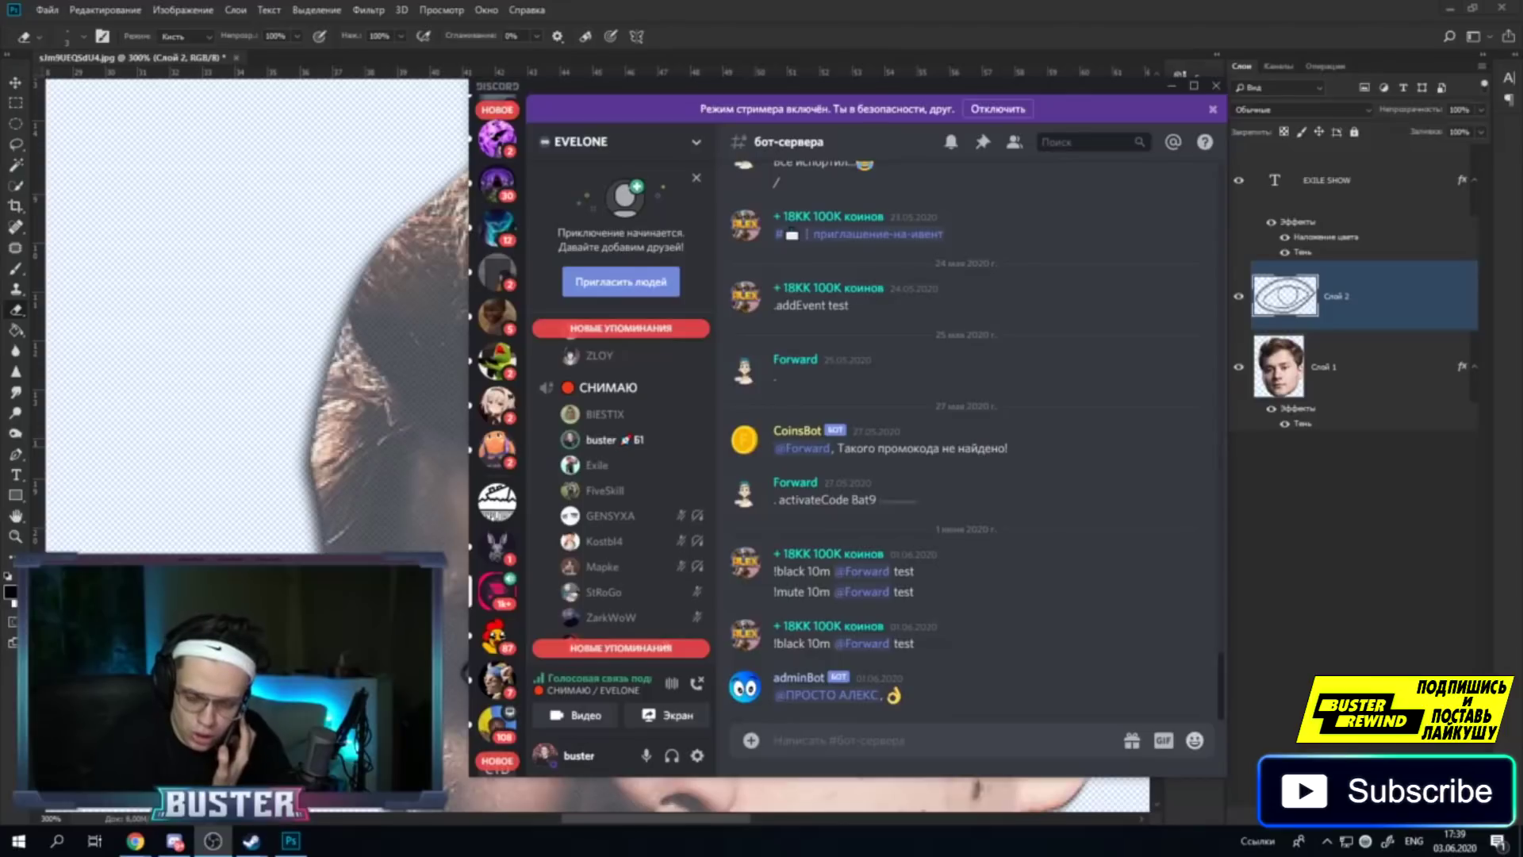
Deafen microphone and sound in Discord, then minimize Discord back to Photoshop.
{"action": "left_click", "coordinate": [672, 755]}
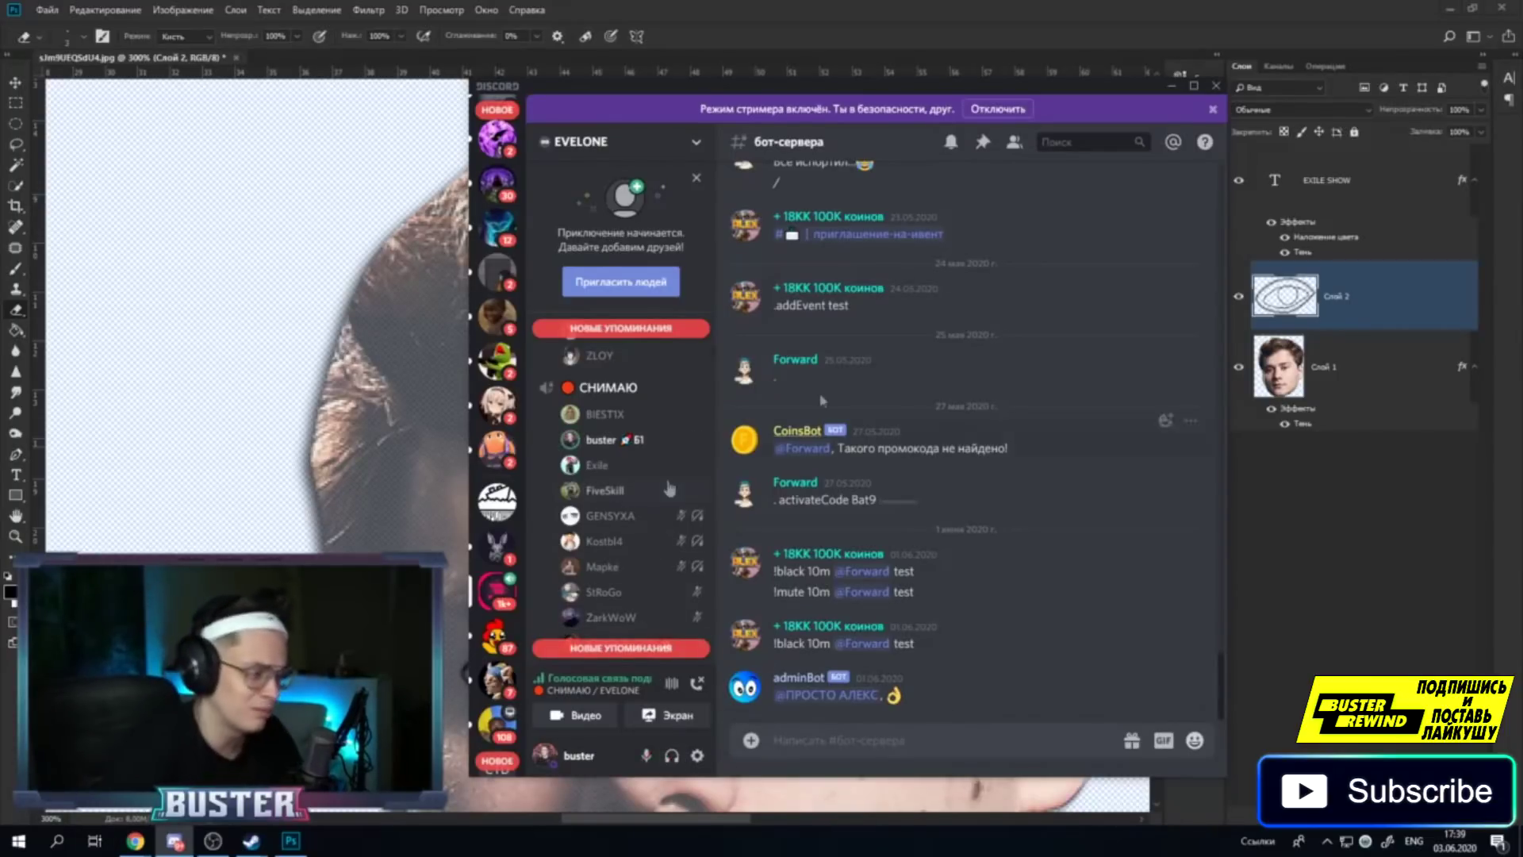
{"action": "left_click", "coordinate": [1172, 85]}
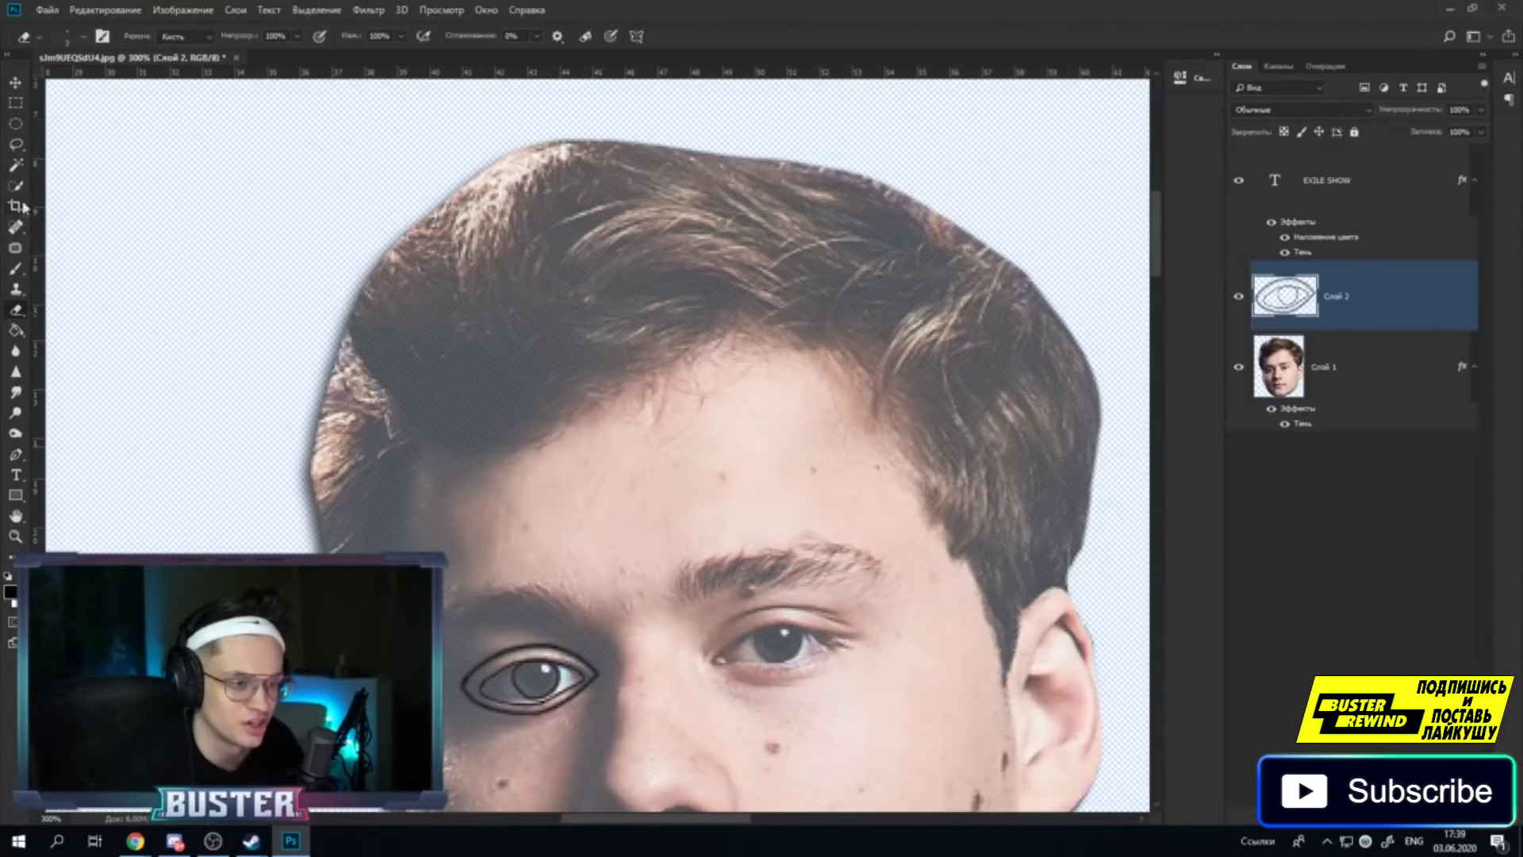
Brush a black outline along the upper-left hair edge and left face edge, undoing a bad chin stroke.
{"action": "left_click", "coordinate": [15, 268]}
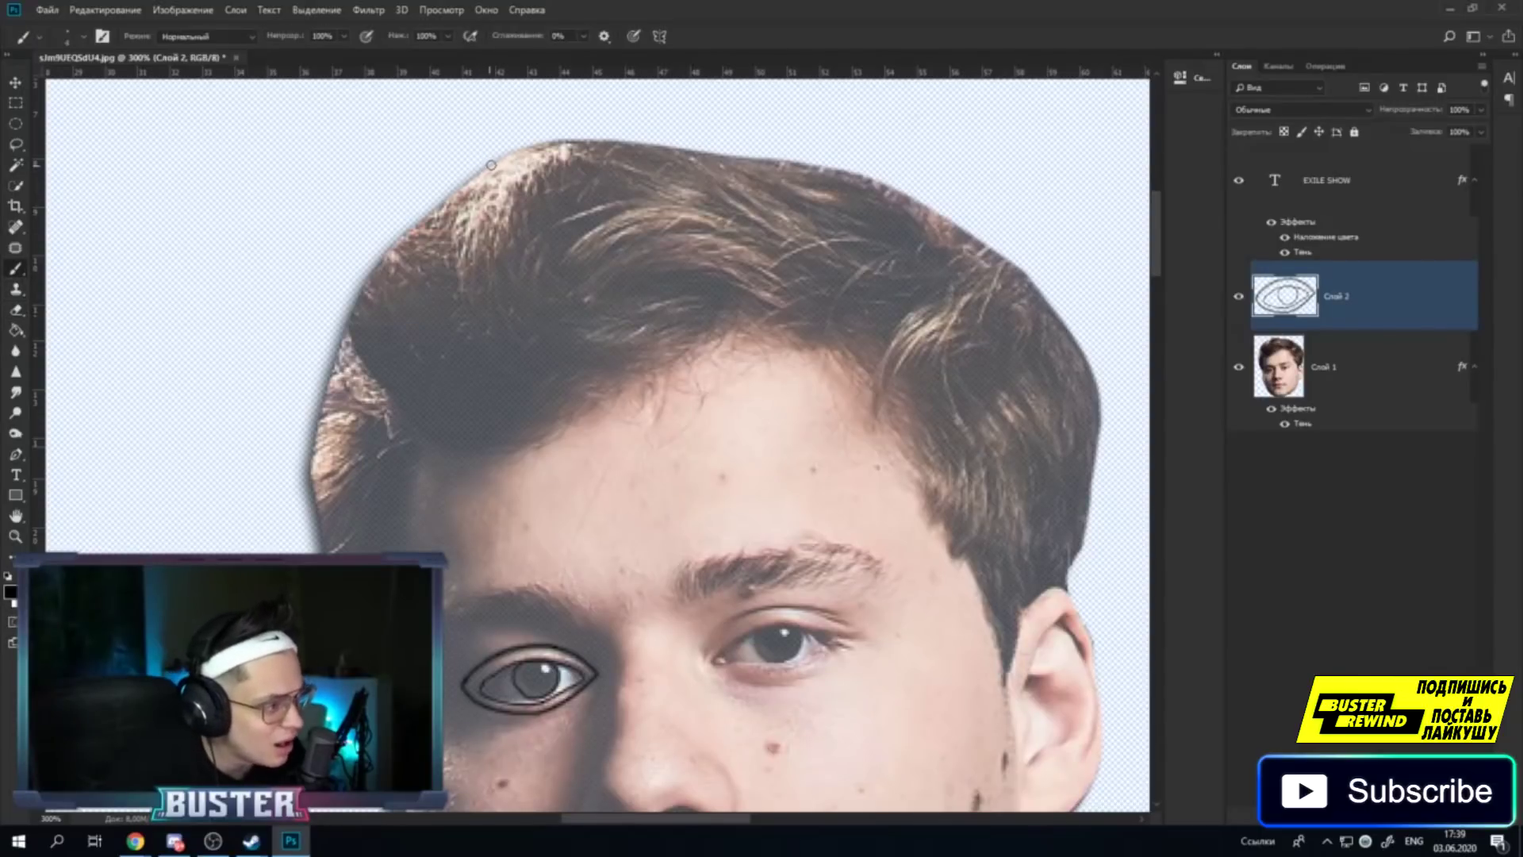
{"action": "mouse_move", "coordinate": [495, 160]}
{"action": "left_mouse_down"}
{"action": "mouse_move", "coordinate": [365, 281]}
{"action": "mouse_move", "coordinate": [312, 441]}
{"action": "mouse_move", "coordinate": [319, 553]}
{"action": "left_mouse_up"}
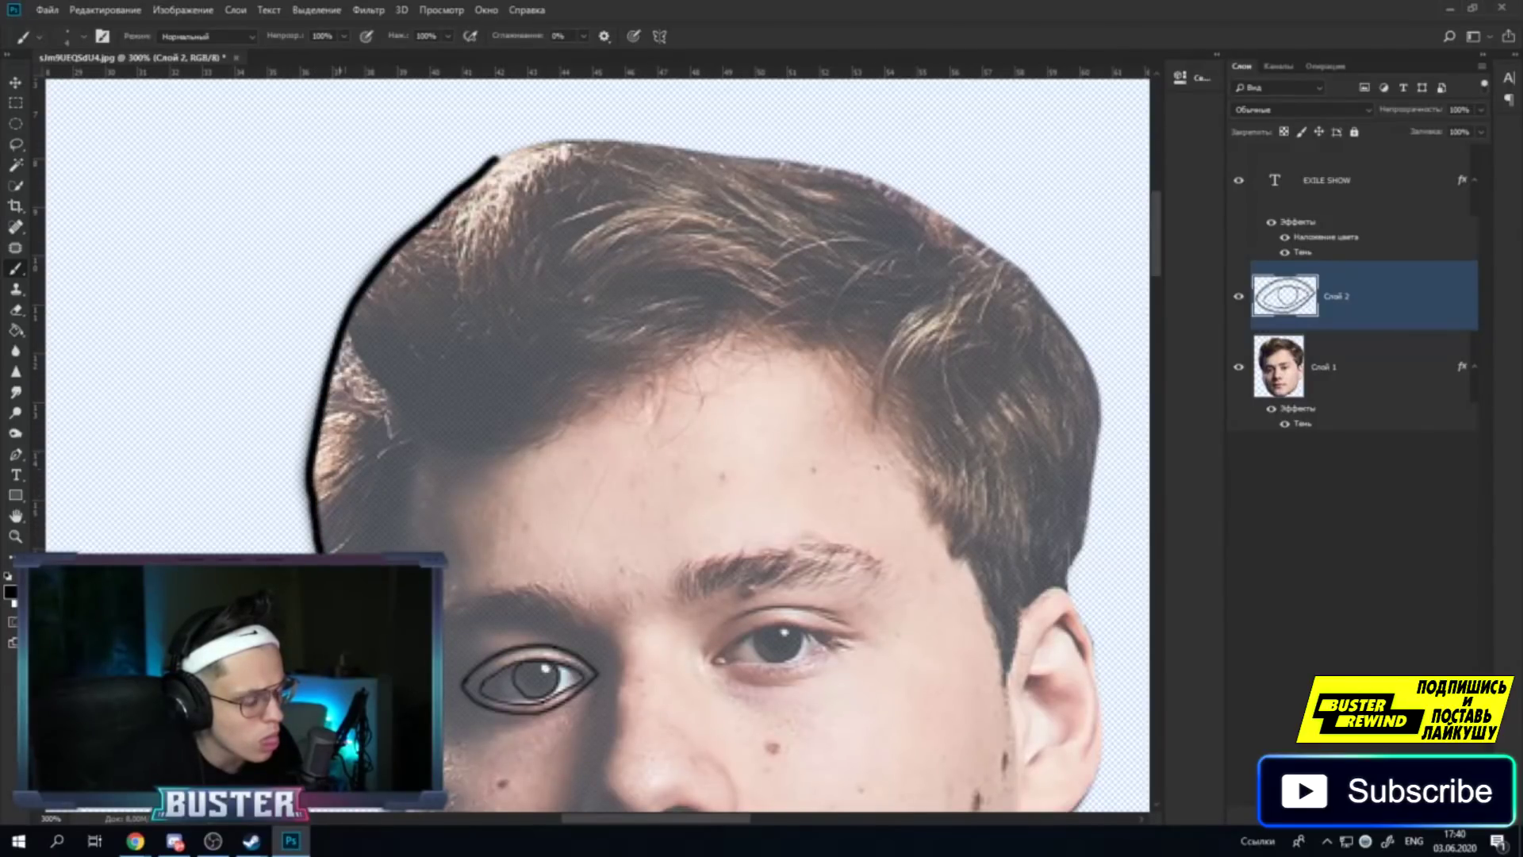
{"action": "left_click_drag", "start_coordinate": [319, 553], "coordinate": [376, 679]}
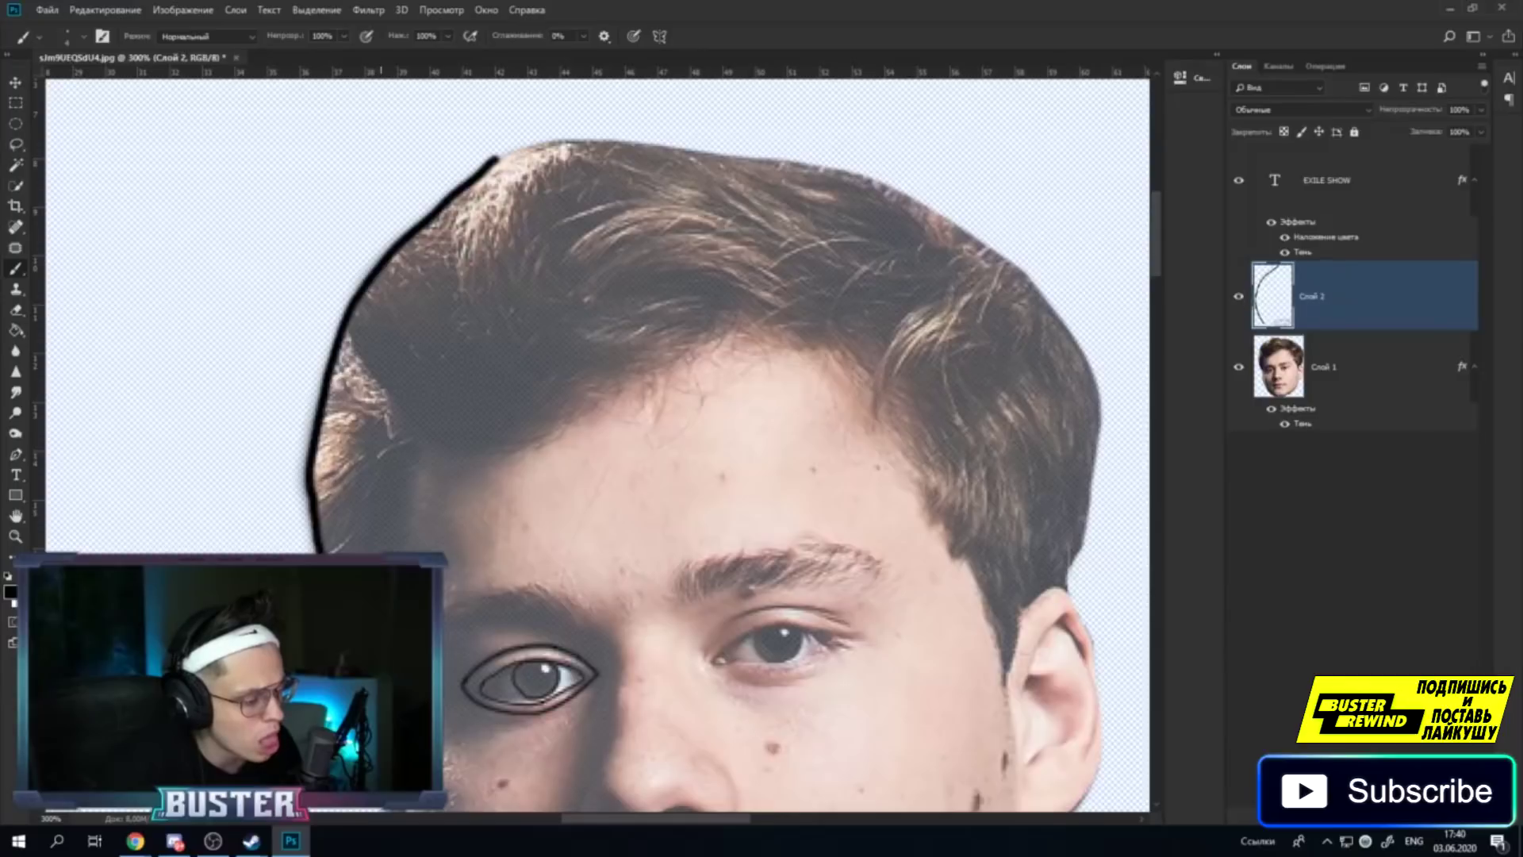
{"action": "scroll", "coordinate": [376, 555], "scroll_direction": "down", "scroll_amount": 4}
{"action": "scroll", "coordinate": [376, 475], "scroll_direction": "down", "scroll_amount": 2}
{"action": "left_click_drag", "start_coordinate": [377, 409], "coordinate": [403, 549]}
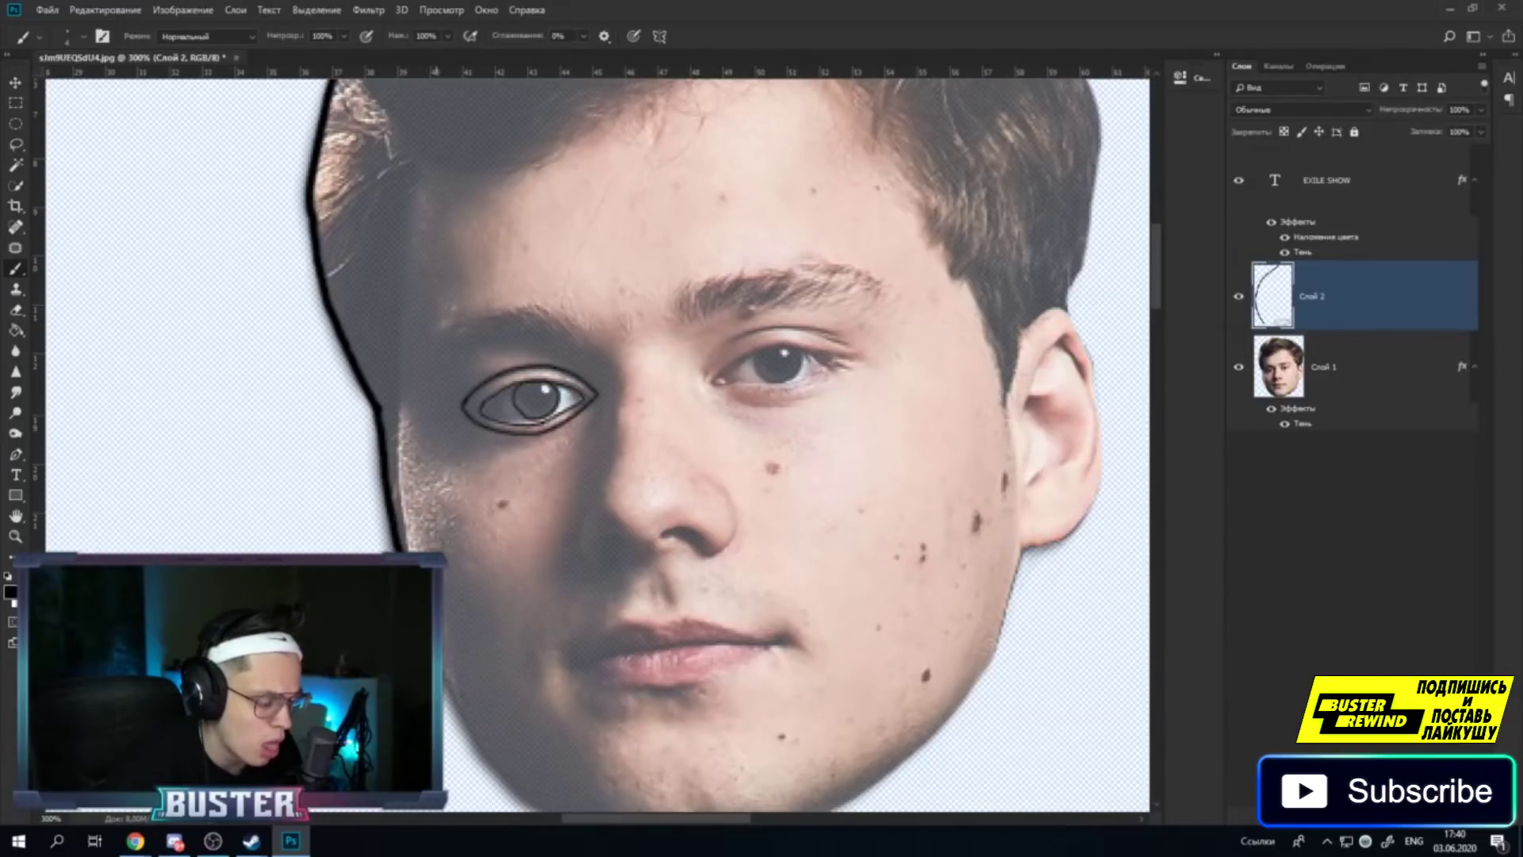
{"action": "left_click_drag", "start_coordinate": [444, 682], "coordinate": [495, 787]}
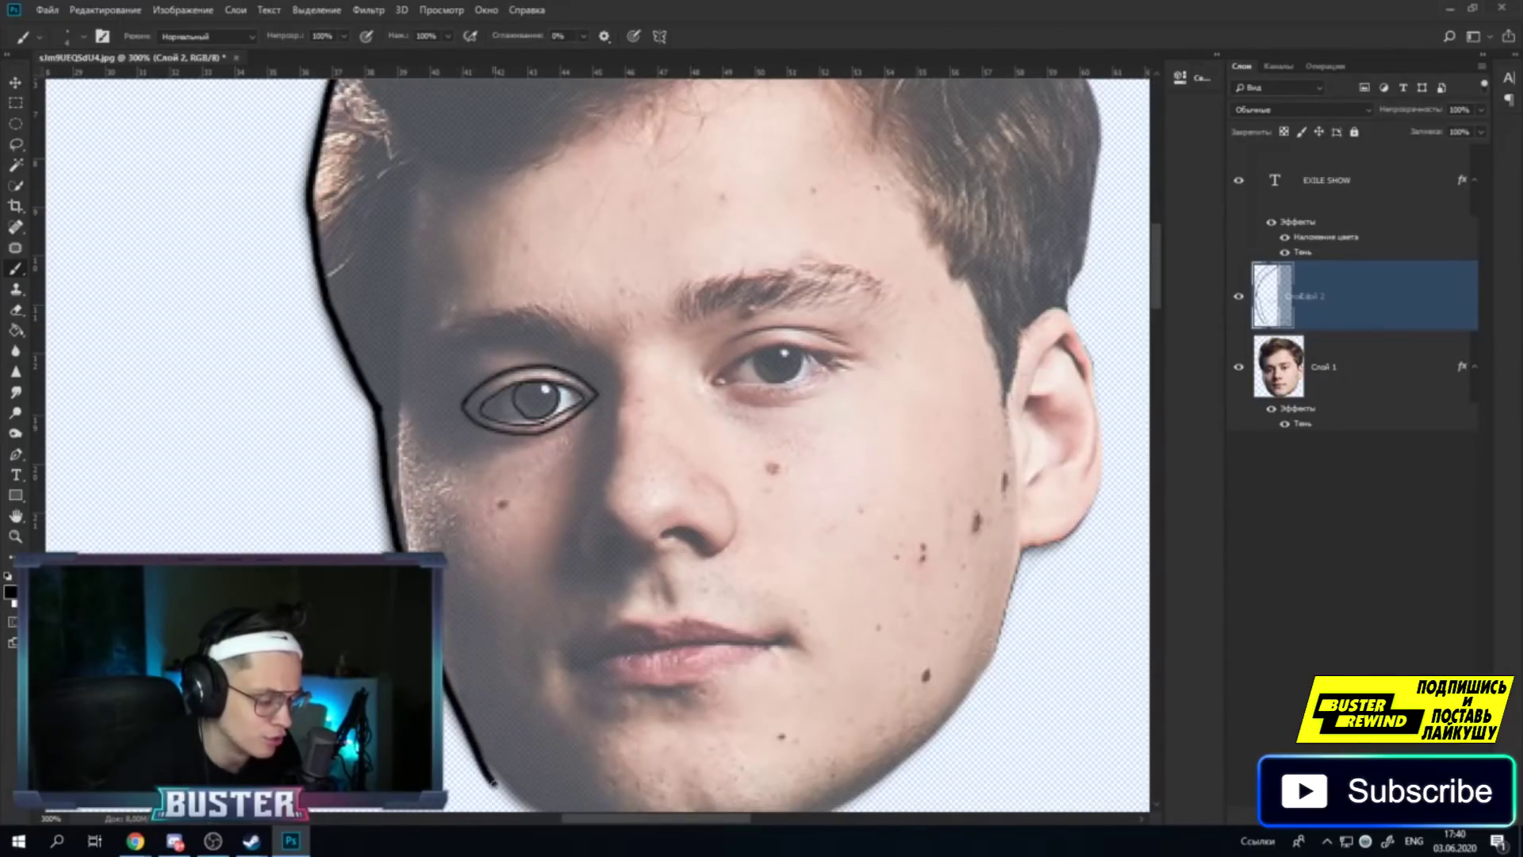
{"action": "scroll", "coordinate": [540, 689], "scroll_direction": "down", "scroll_amount": 2}
{"action": "scroll", "coordinate": [540, 689], "scroll_direction": "down", "scroll_amount": 2}
{"action": "mouse_move", "coordinate": [490, 600]}
{"action": "left_mouse_down"}
{"action": "mouse_move", "coordinate": [565, 654]}
{"action": "mouse_move", "coordinate": [652, 671]}
{"action": "left_mouse_up"}
{"action": "key", "text": "ctrl+z"}
{"action": "key", "text": "ctrl+z"}
{"action": "key", "text": "ctrl+z"}
{"action": "key", "text": "ctrl+z"}
{"action": "key", "text": "ctrl+z"}
{"action": "key", "text": "ctrl+z"}
{"action": "scroll", "coordinate": [385, 323], "scroll_direction": "up", "scroll_amount": 2}
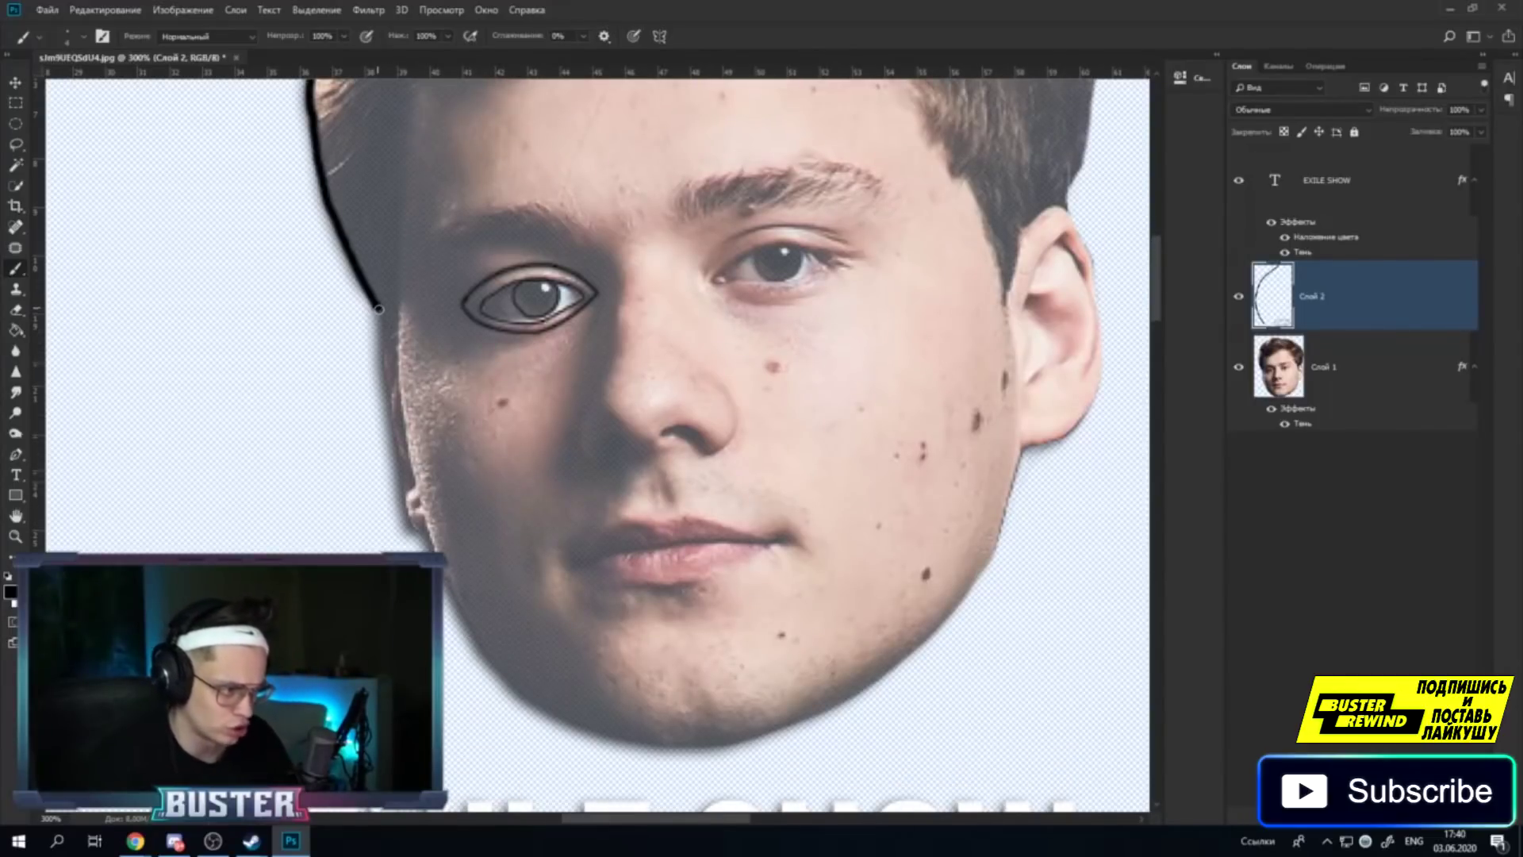
Continue the outline down the lower-left face, around the chin and up the right jaw.
{"action": "left_click_drag", "start_coordinate": [381, 316], "coordinate": [414, 527]}
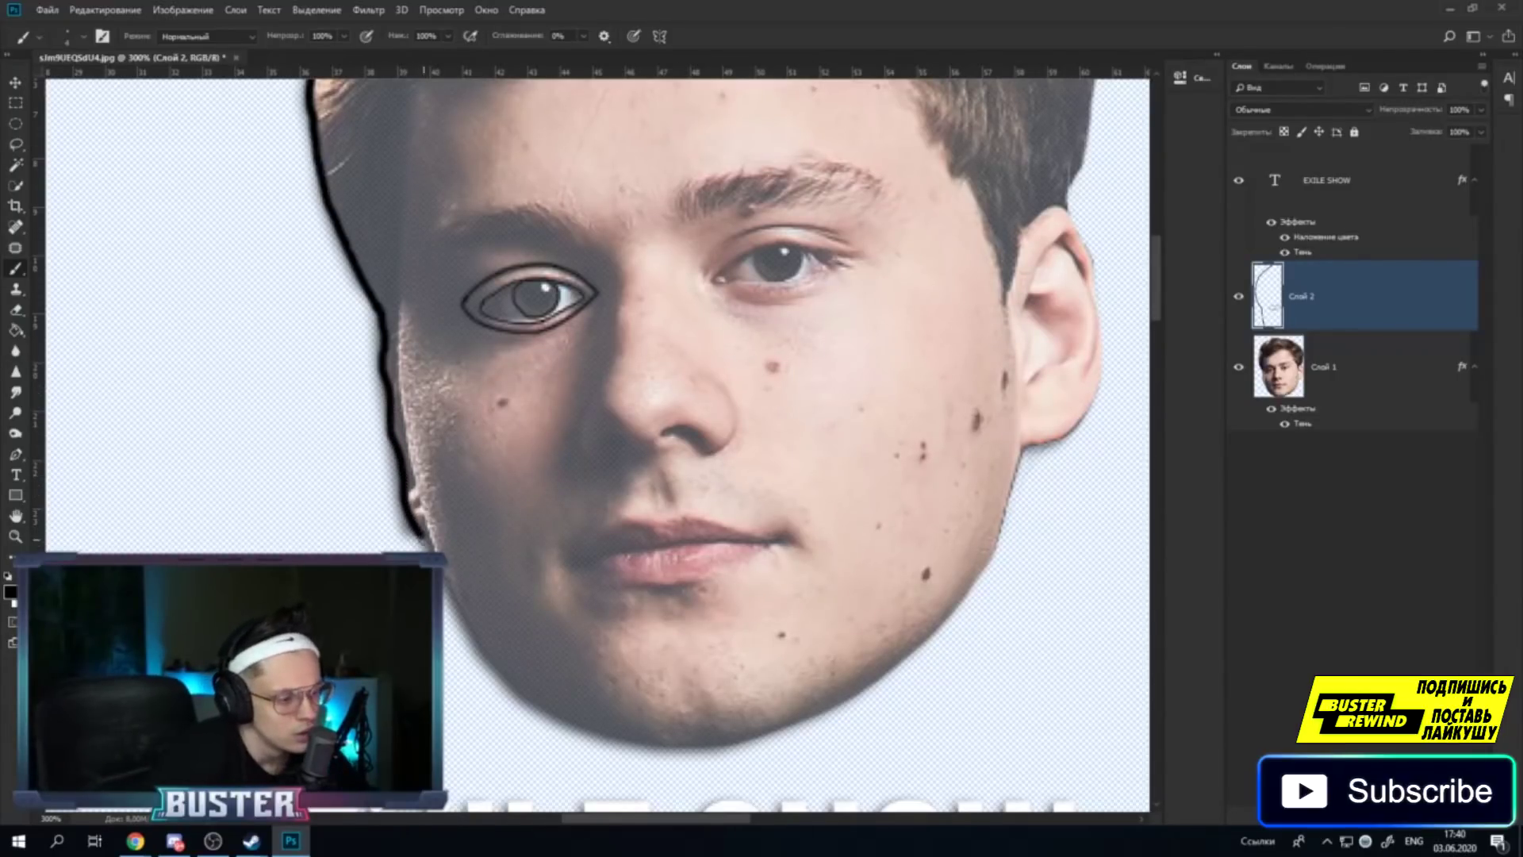
{"action": "left_click_drag", "start_coordinate": [422, 539], "coordinate": [489, 662]}
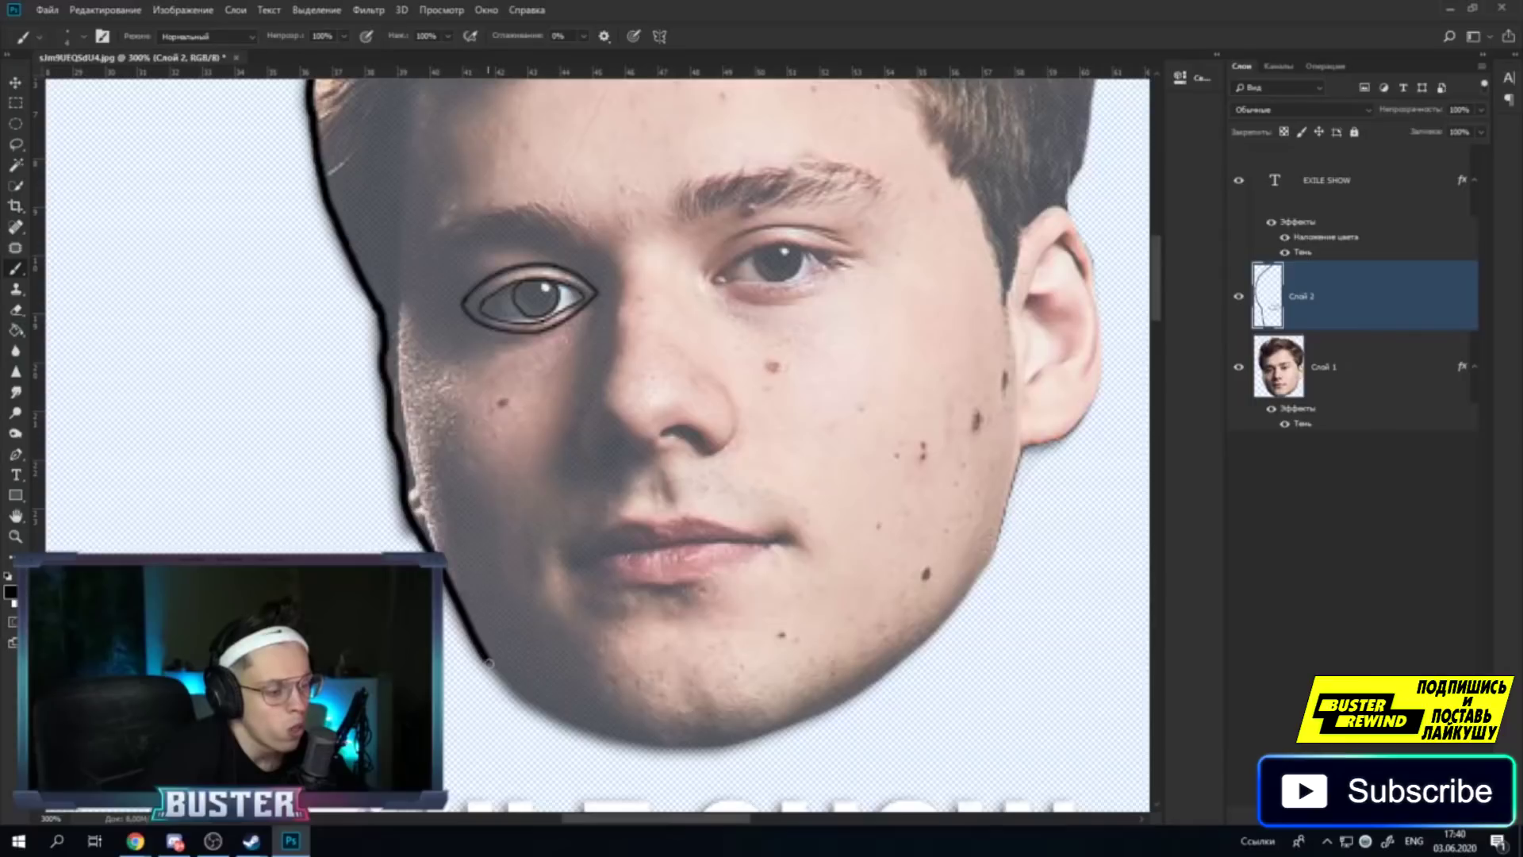
{"action": "mouse_move", "coordinate": [567, 723]}
{"action": "left_mouse_down"}
{"action": "mouse_move", "coordinate": [725, 753]}
{"action": "mouse_move", "coordinate": [780, 736]}
{"action": "left_mouse_up"}
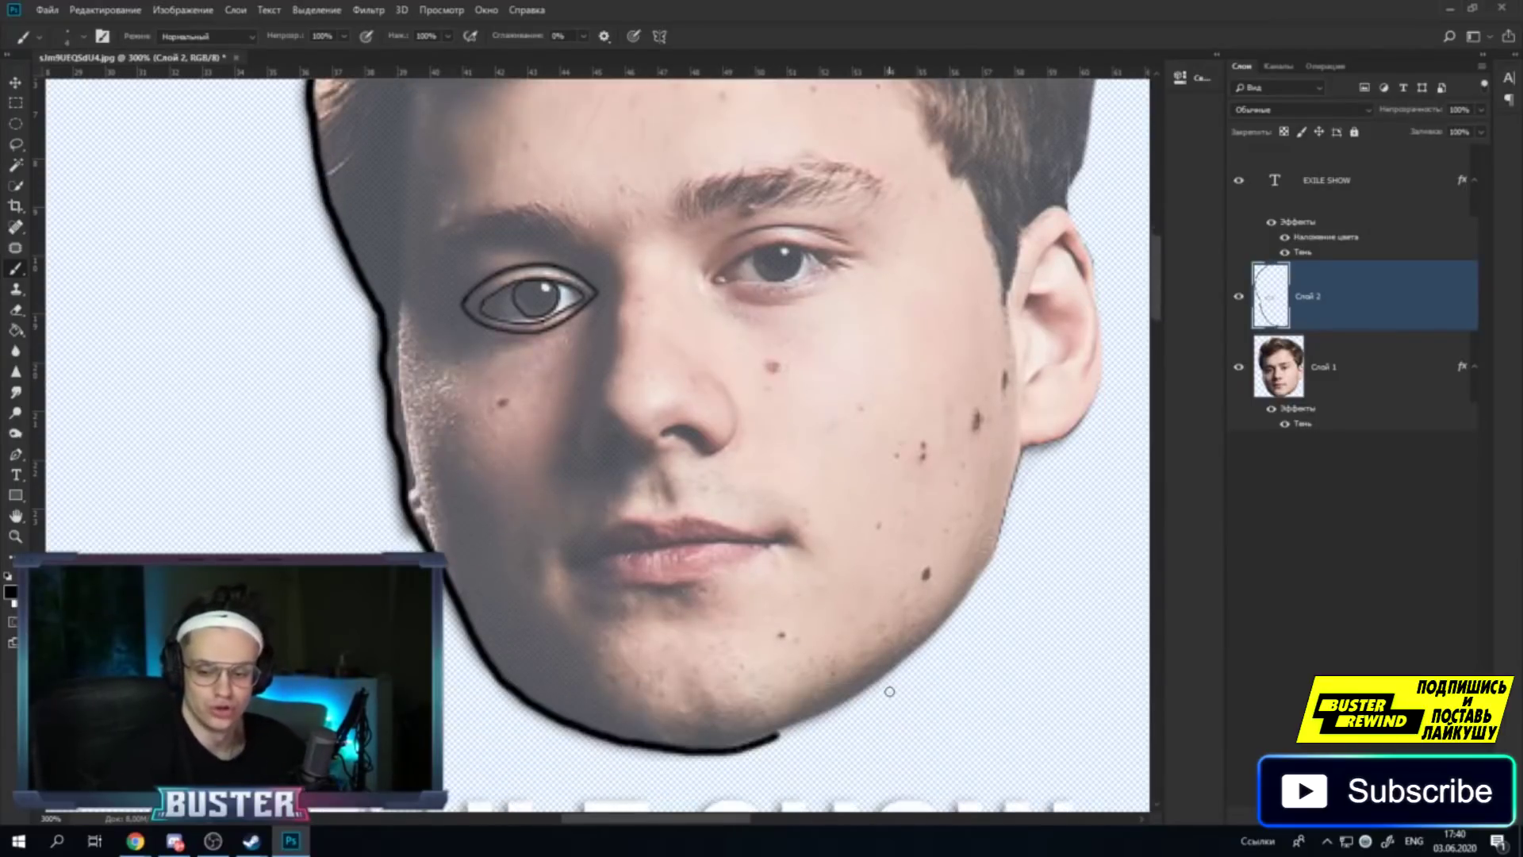
{"action": "scroll", "coordinate": [889, 690], "scroll_direction": "down", "scroll_amount": 3}
{"action": "left_click_drag", "start_coordinate": [673, 823], "coordinate": [711, 824]}
{"action": "left_click_drag", "start_coordinate": [580, 634], "coordinate": [621, 606]}
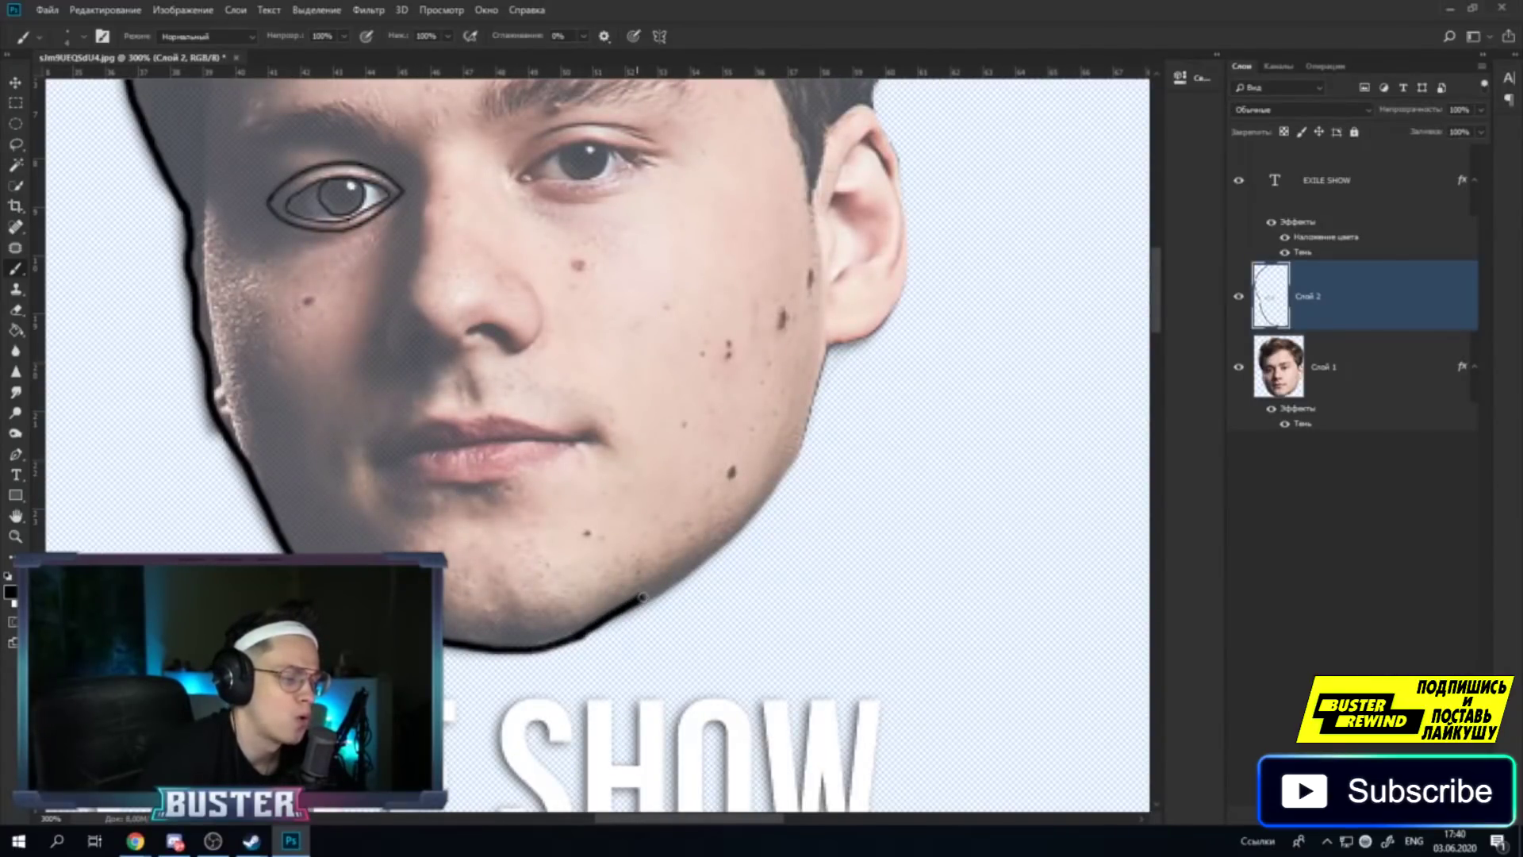
{"action": "key", "text": "ctrl+z"}
{"action": "key", "text": "ctrl+z"}
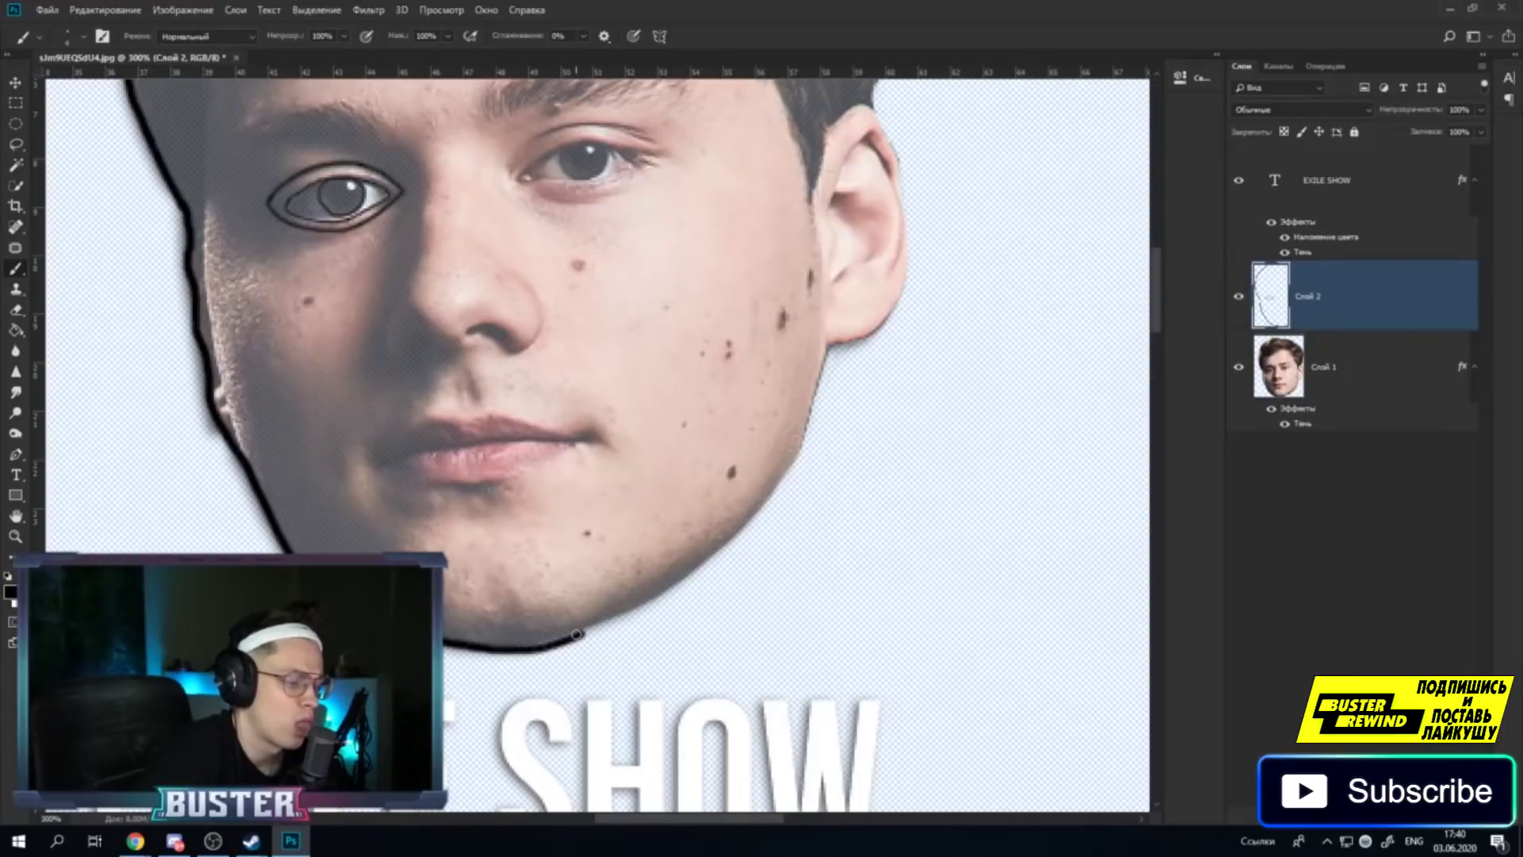
{"action": "left_click_drag", "start_coordinate": [579, 634], "coordinate": [683, 569]}
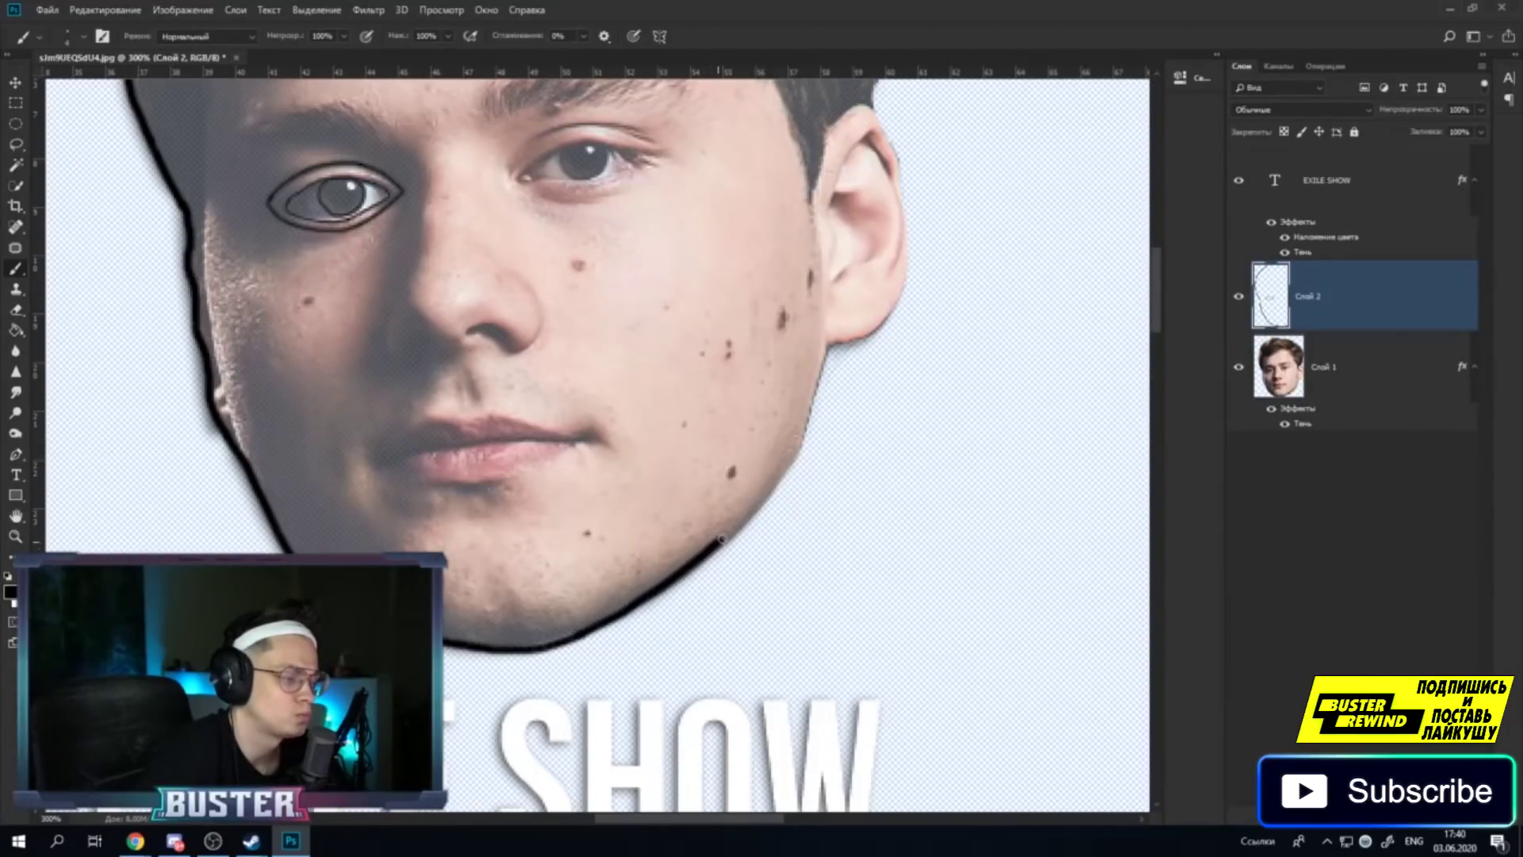
{"action": "left_click_drag", "start_coordinate": [746, 515], "coordinate": [825, 393]}
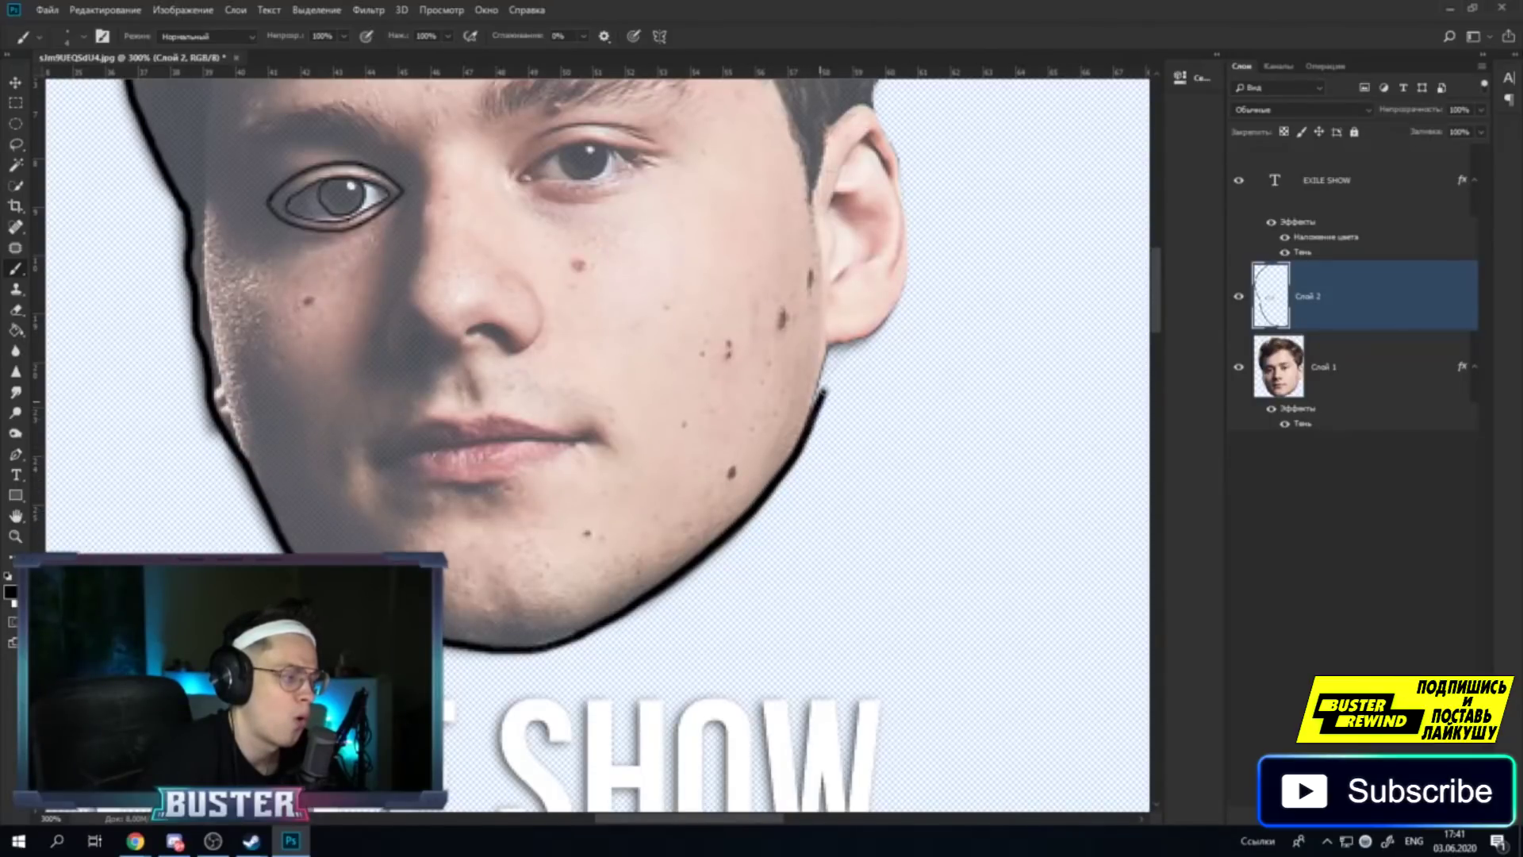
Redraw the chin and right jaw outline, undoing stray strokes along the way.
{"action": "key", "text": "ctrl+z"}
{"action": "key", "text": "ctrl+z"}
{"action": "key", "text": "ctrl+z"}
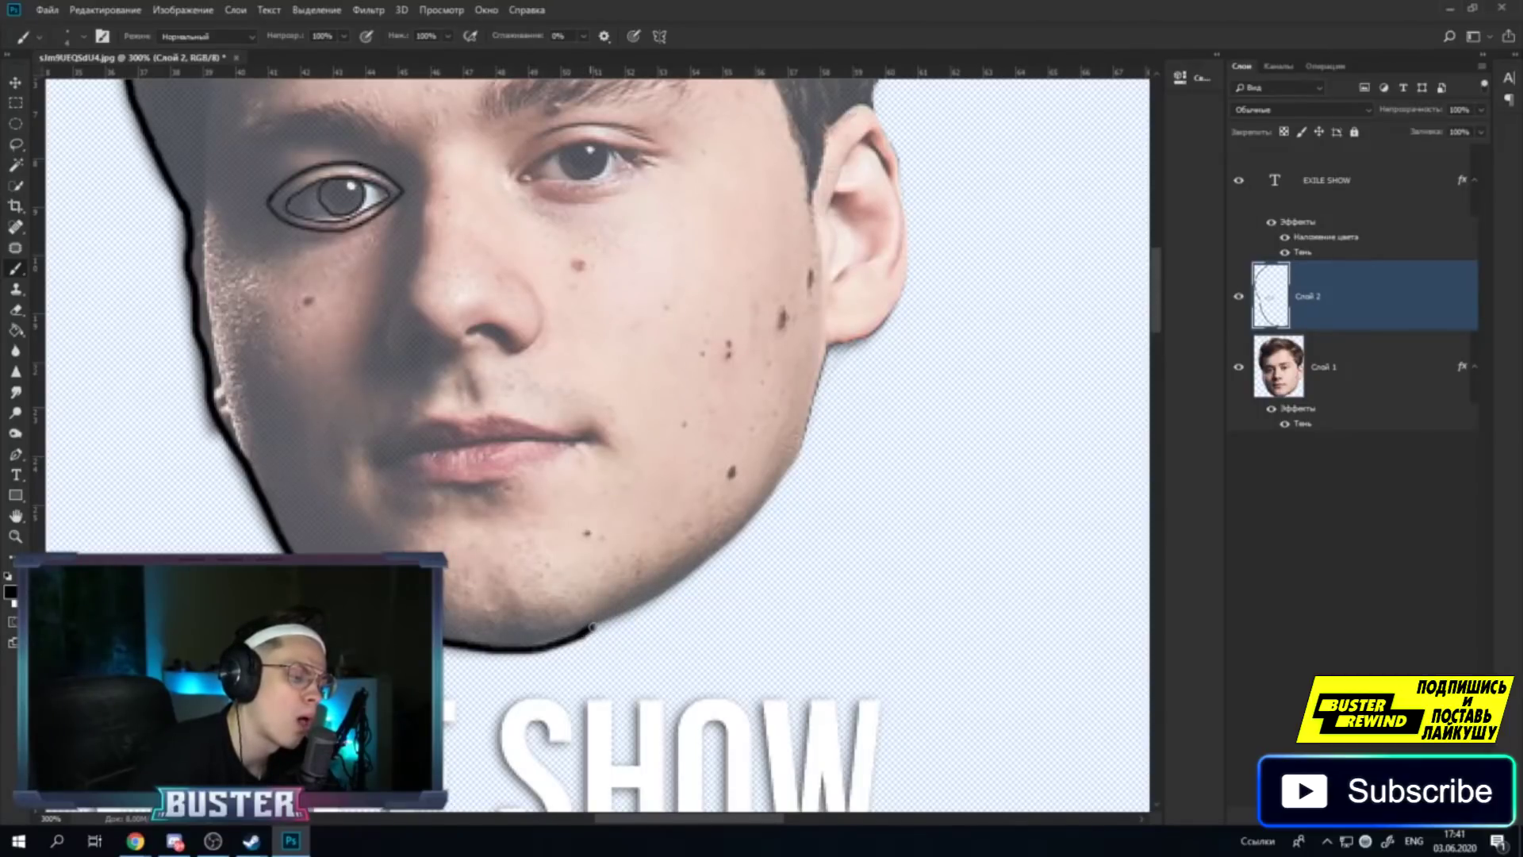
{"action": "key", "text": "ctrl+z"}
{"action": "left_click_drag", "start_coordinate": [585, 633], "coordinate": [611, 618]}
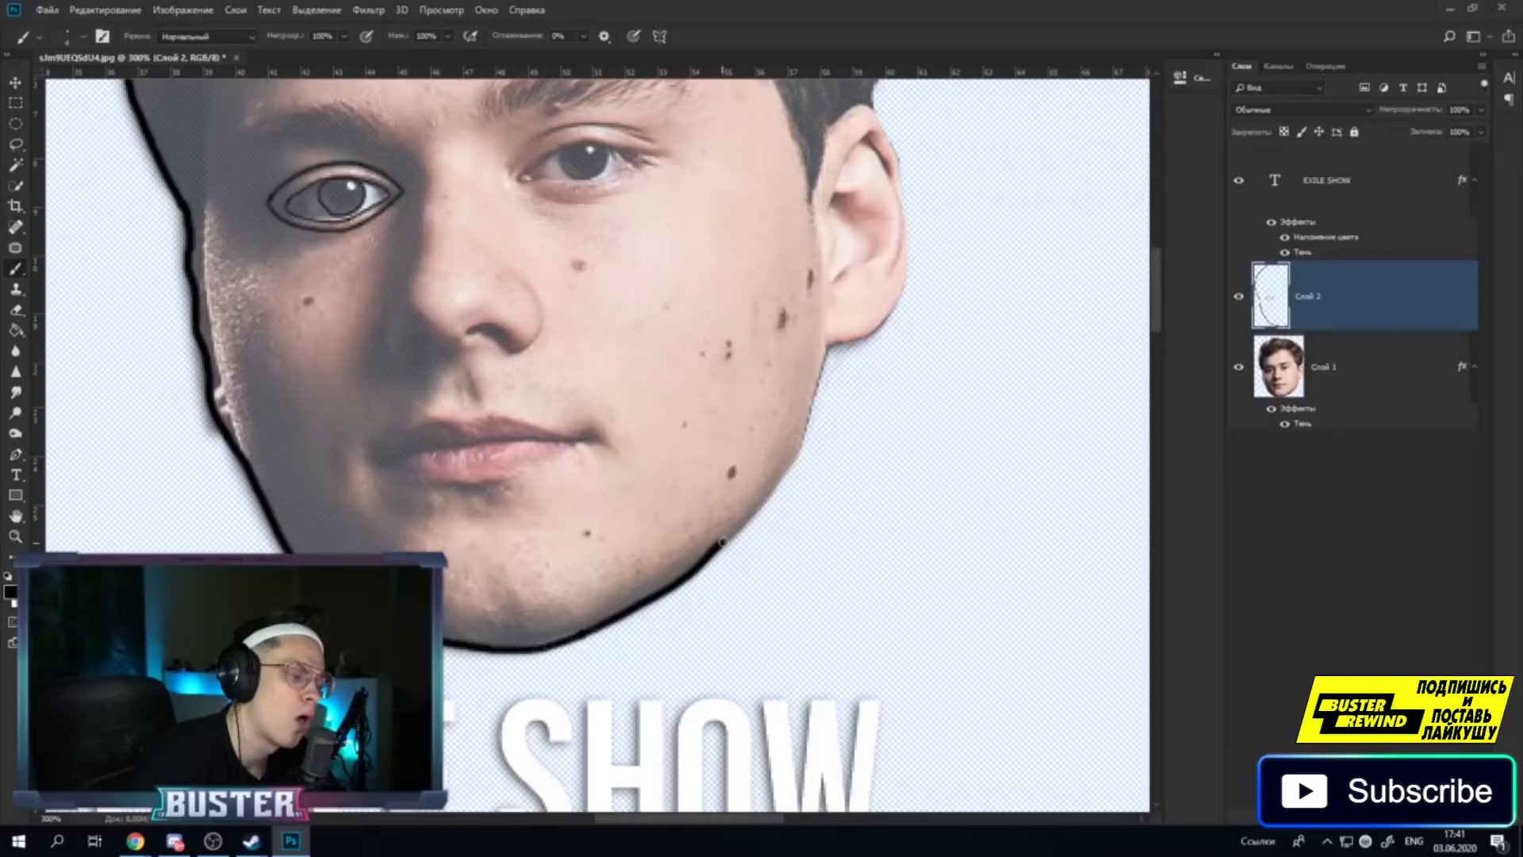
{"action": "left_click_drag", "start_coordinate": [742, 525], "coordinate": [800, 451]}
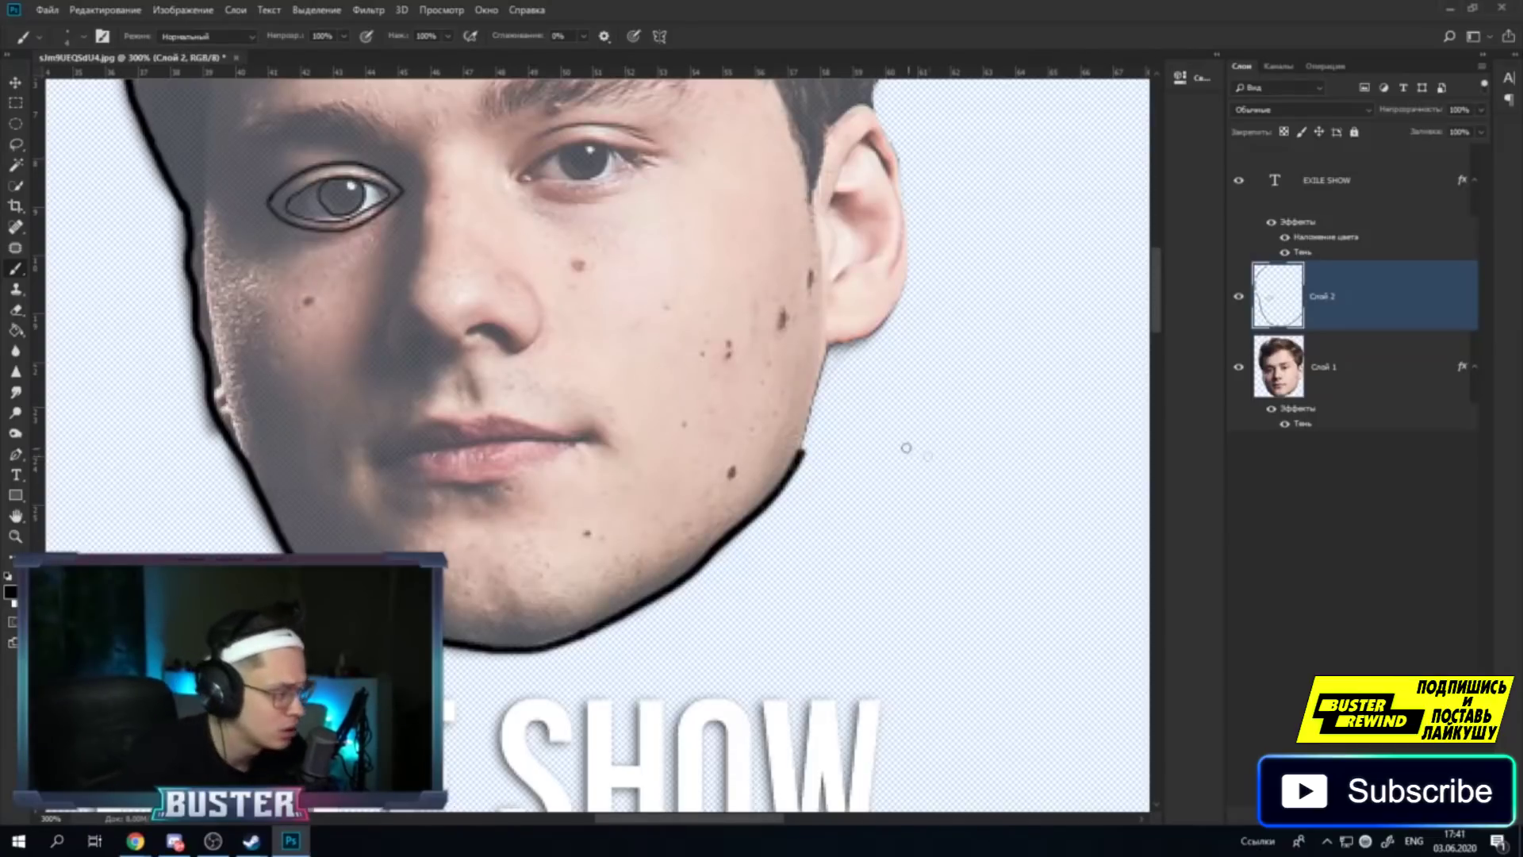
{"action": "scroll", "coordinate": [908, 442], "scroll_direction": "up", "scroll_amount": 1}
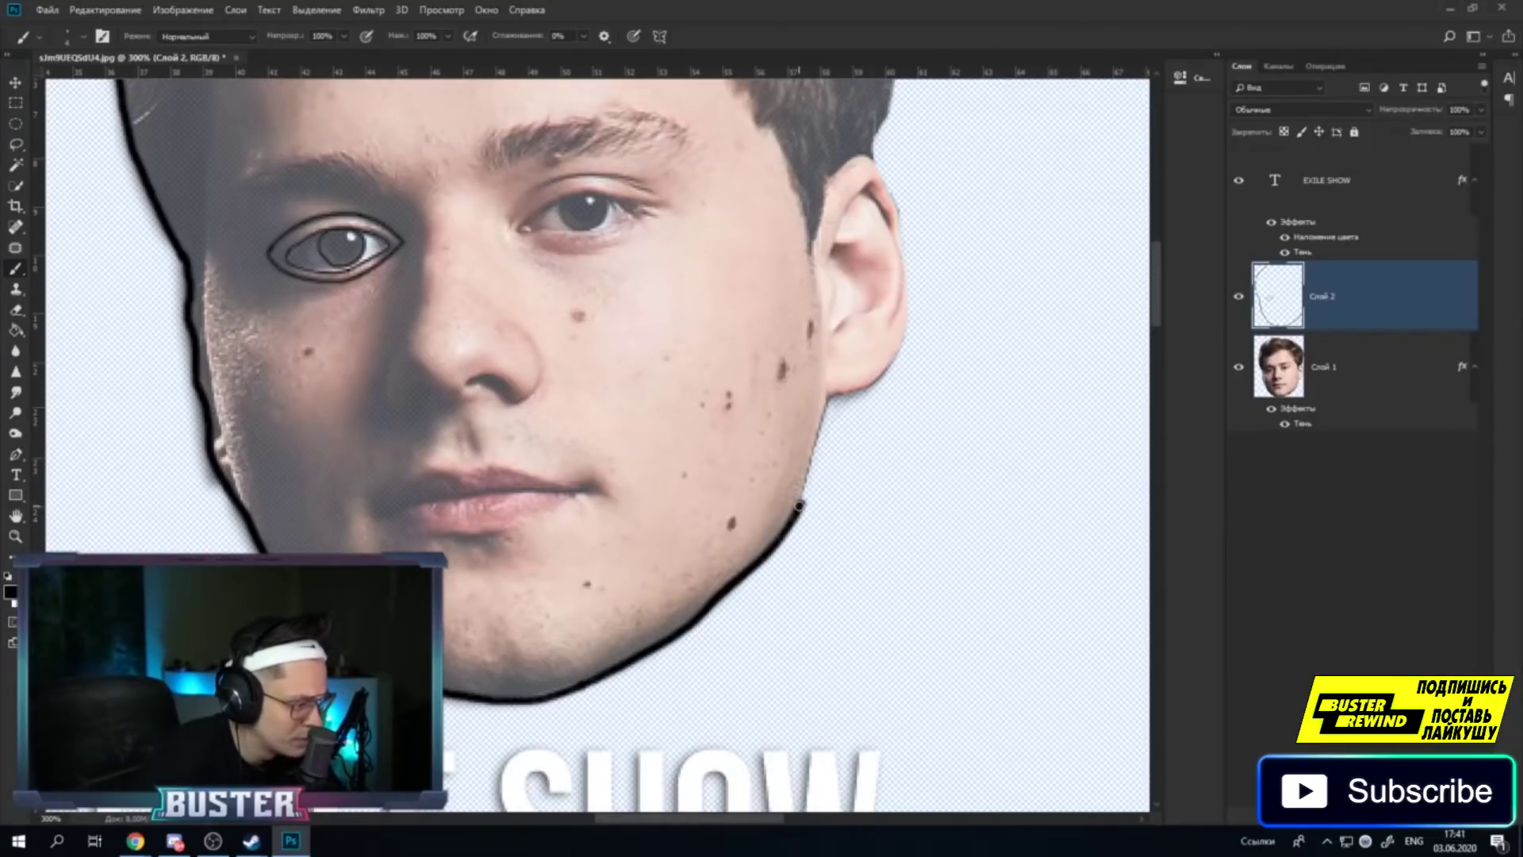
{"action": "left_click_drag", "start_coordinate": [801, 492], "coordinate": [814, 465]}
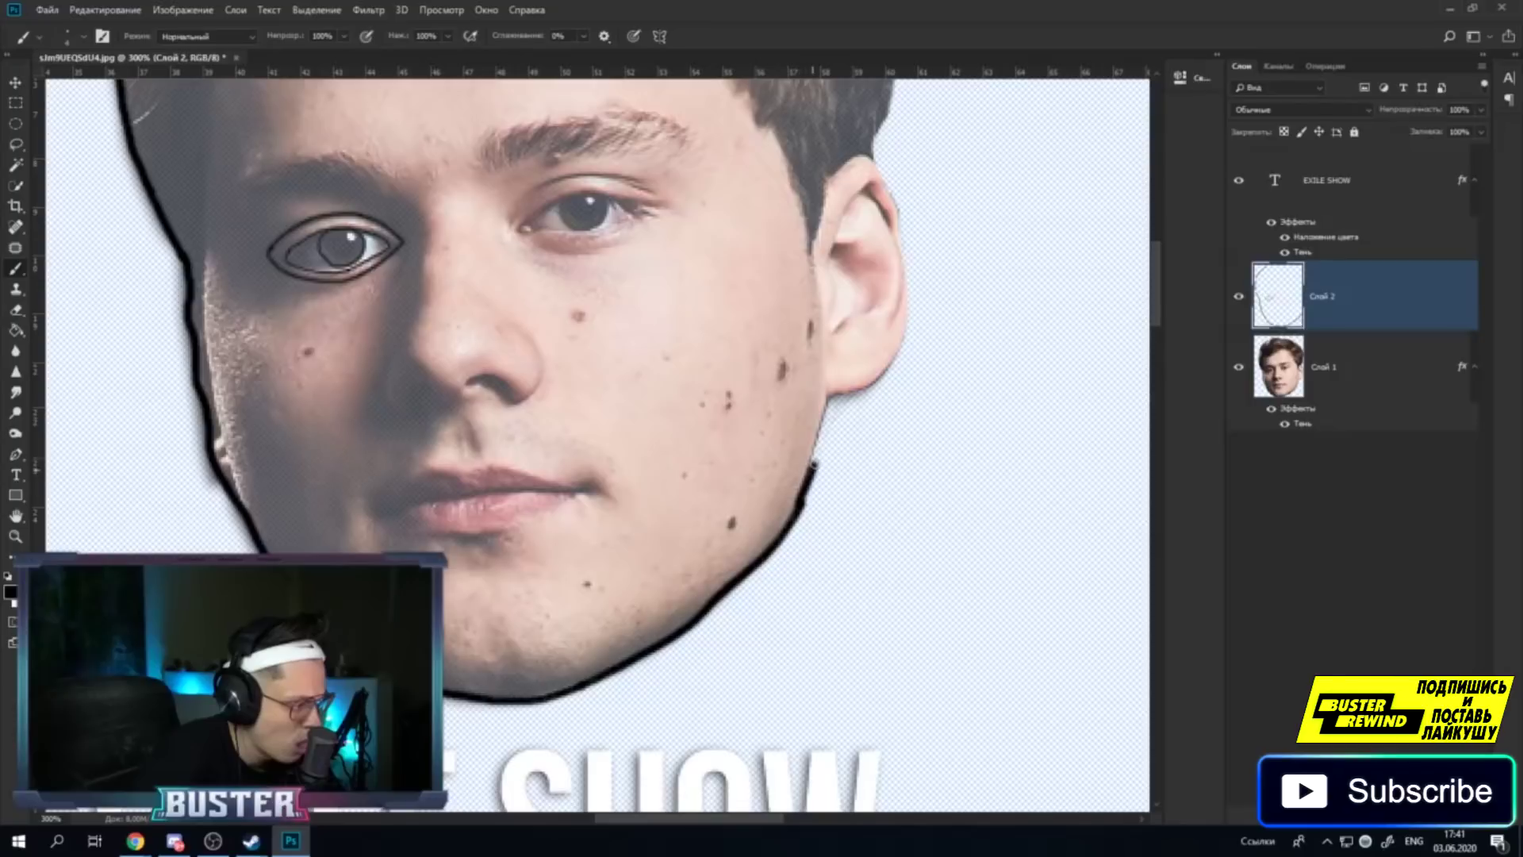
{"action": "key", "text": "ctrl+z"}
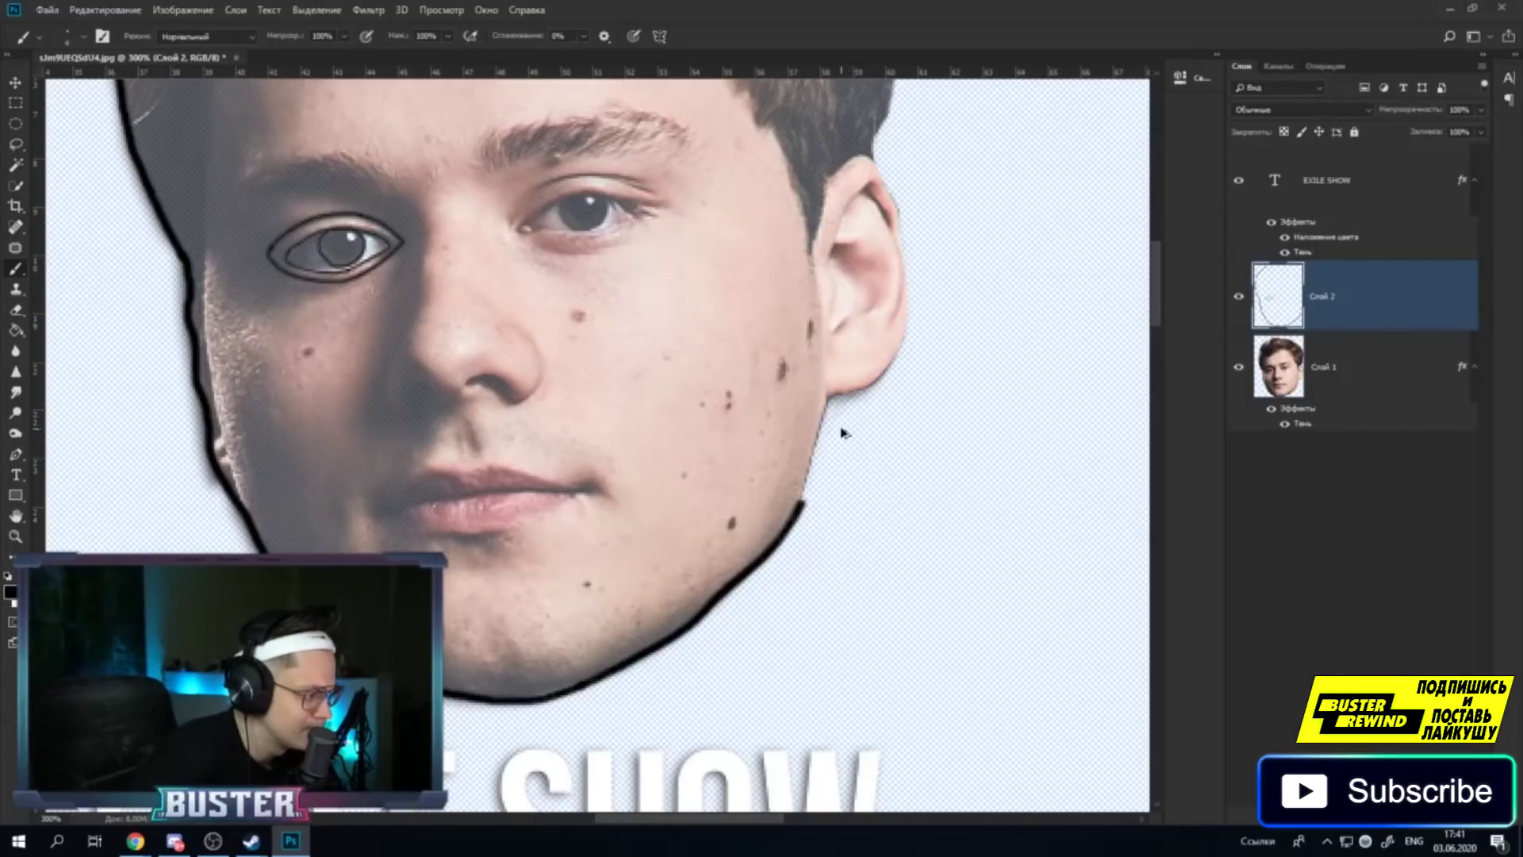
{"action": "left_click_drag", "start_coordinate": [800, 501], "coordinate": [823, 432]}
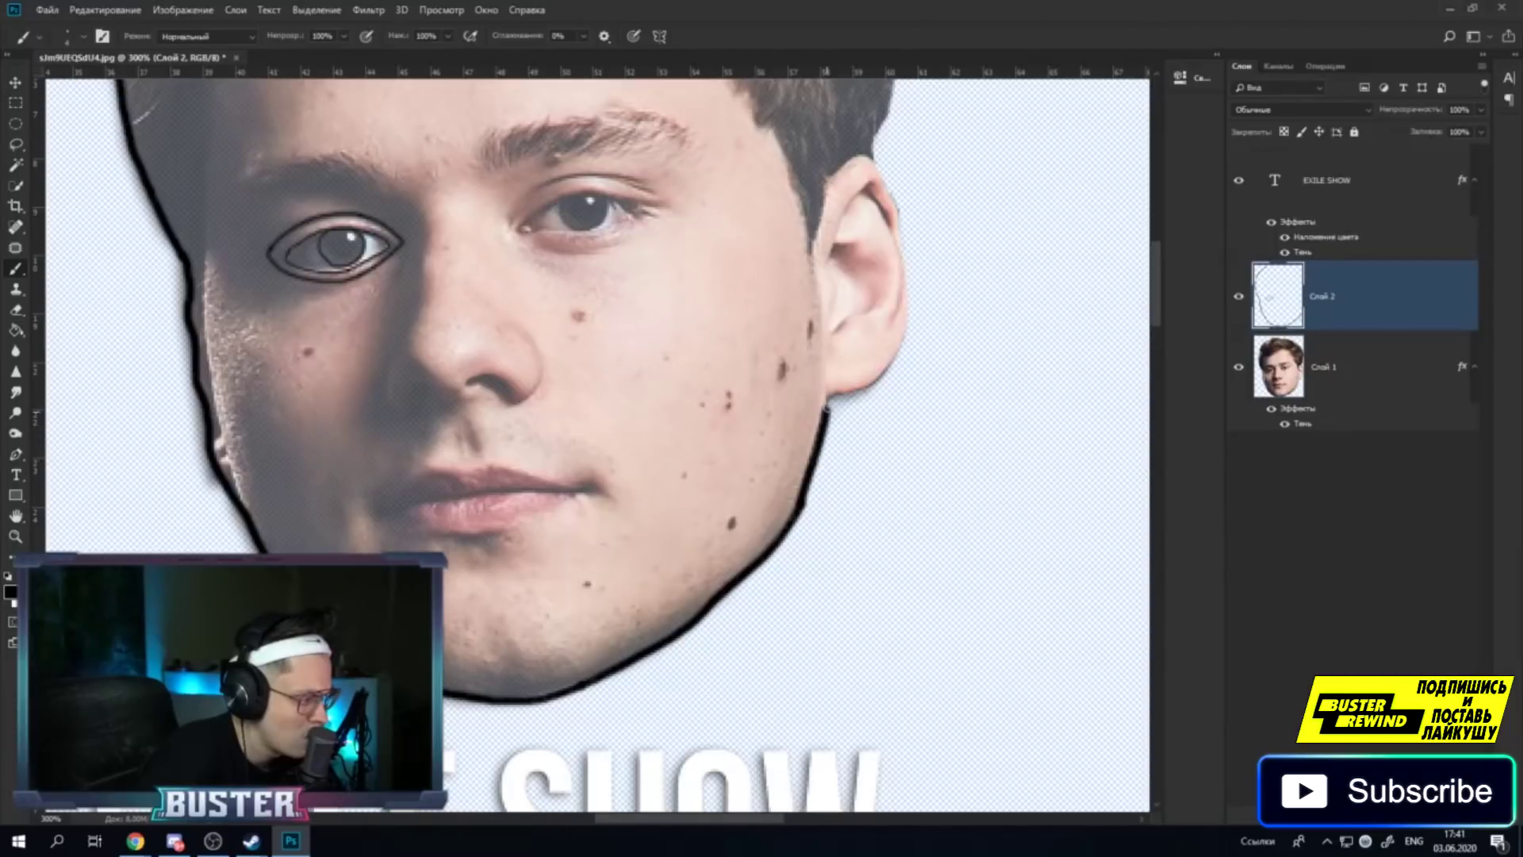
{"action": "left_click_drag", "start_coordinate": [864, 382], "coordinate": [914, 312]}
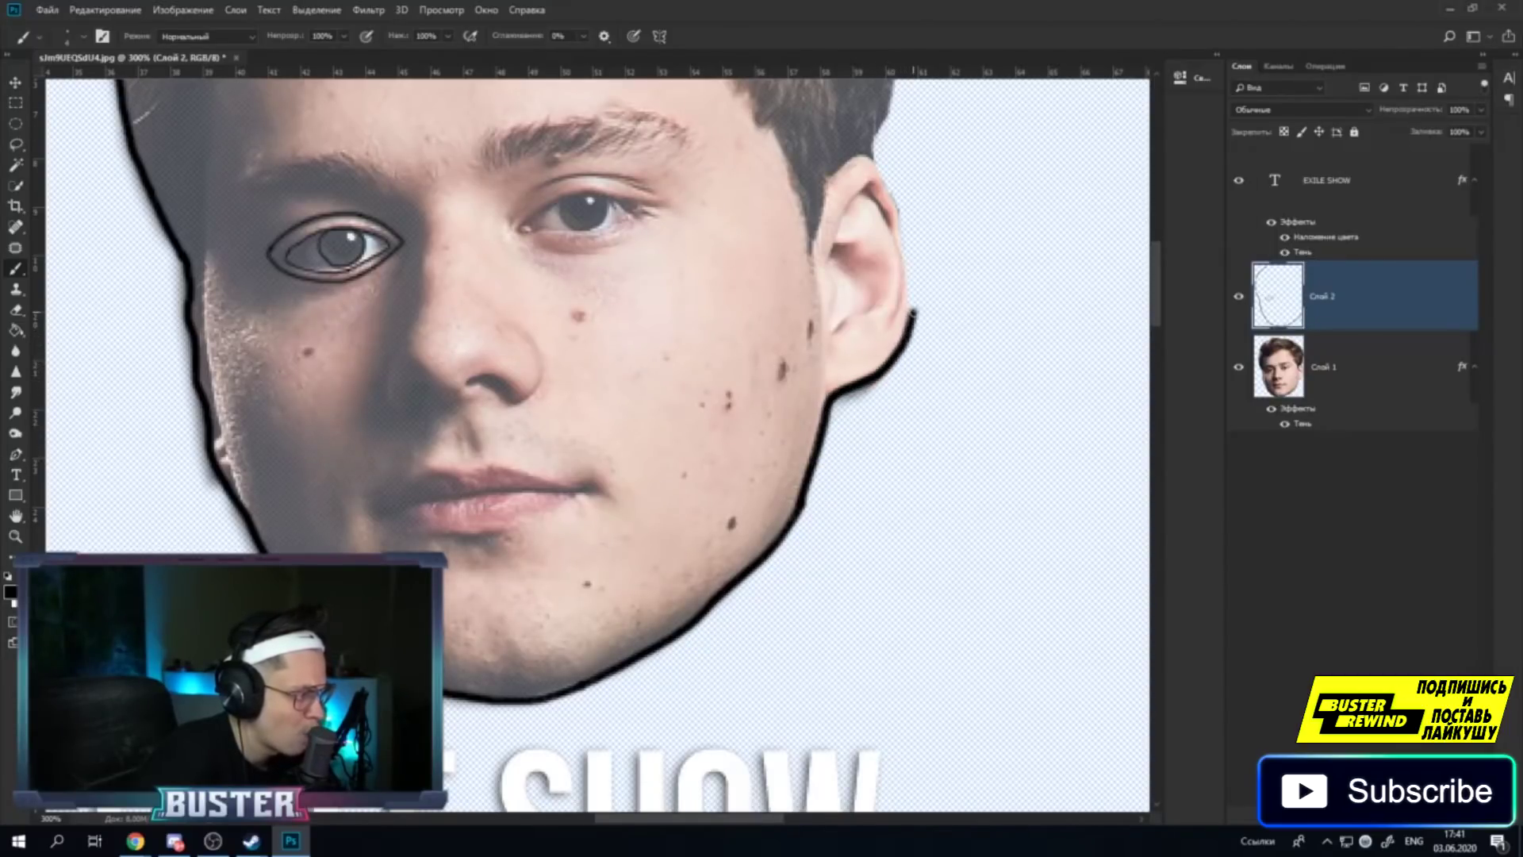
{"action": "key", "text": "ctrl+z"}
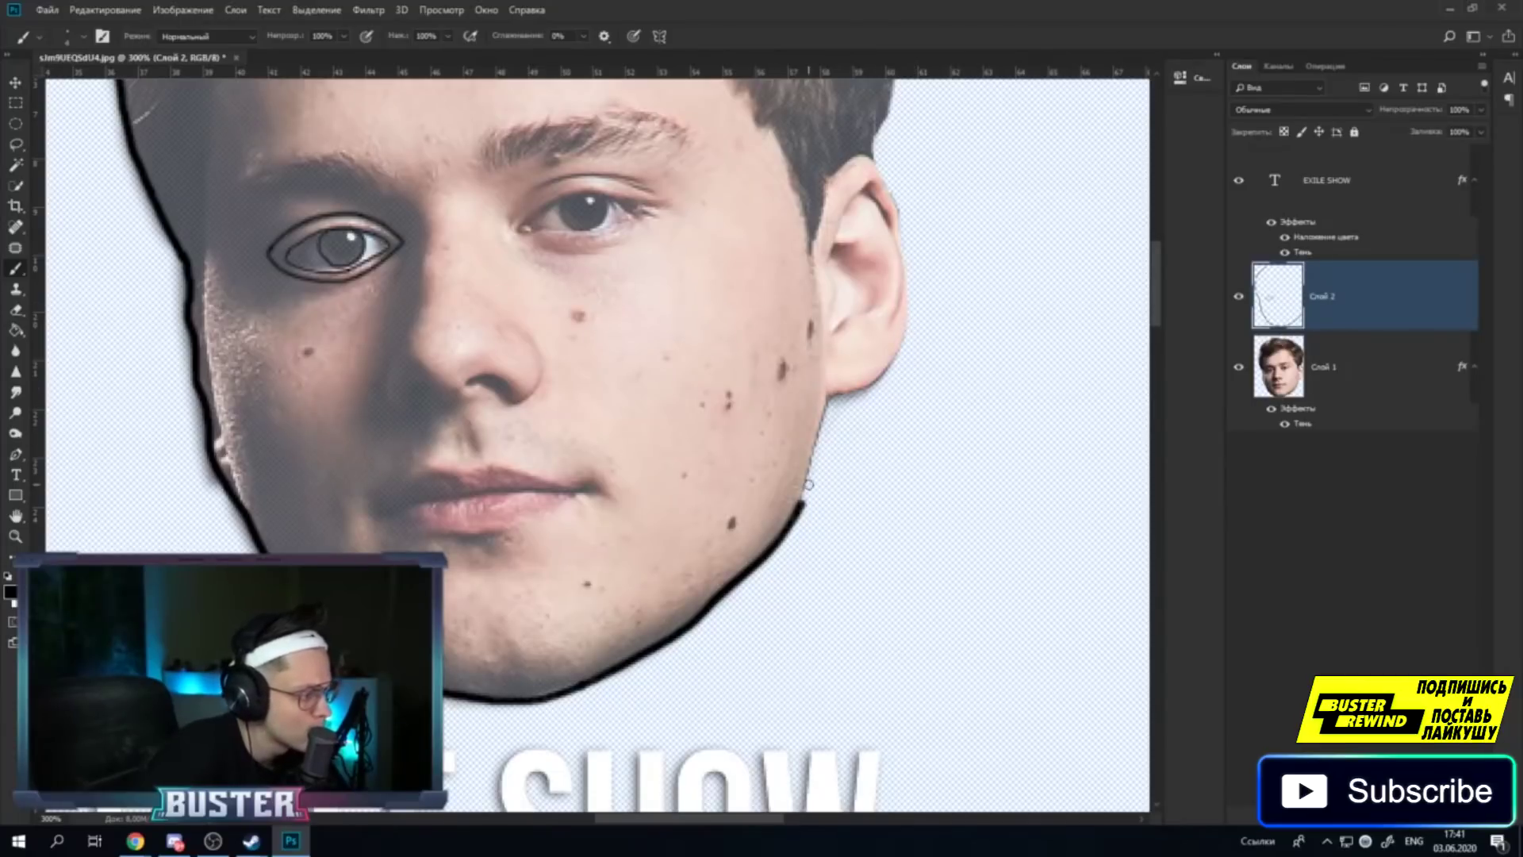
{"action": "left_click_drag", "start_coordinate": [801, 504], "coordinate": [829, 402]}
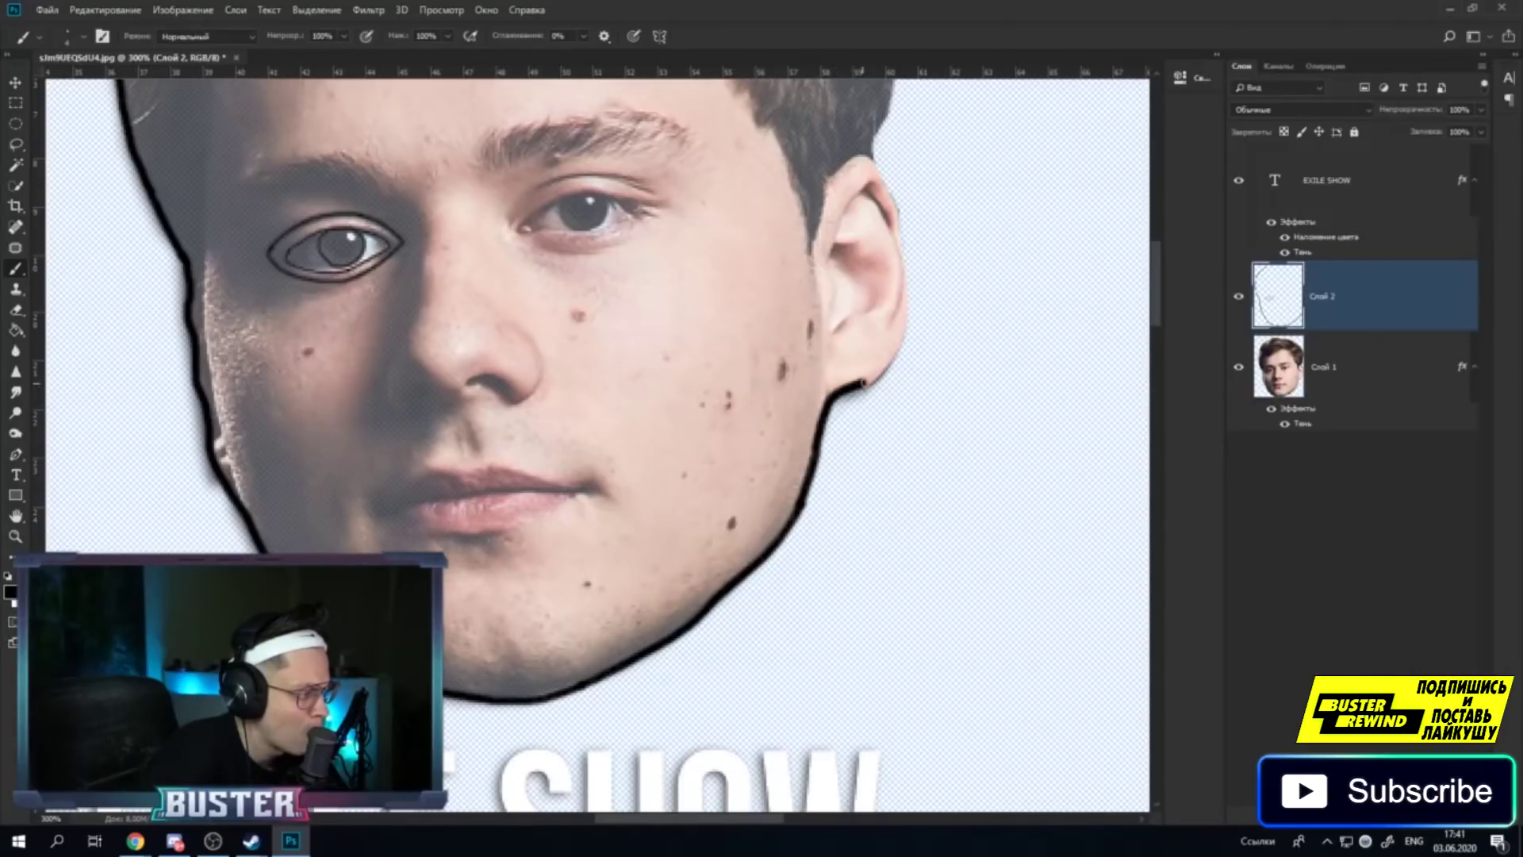
Extend the outline behind the ear, up the hair's right edge and across the hair top.
{"action": "mouse_move", "coordinate": [879, 373]}
{"action": "left_mouse_down"}
{"action": "mouse_move", "coordinate": [906, 328]}
{"action": "mouse_move", "coordinate": [896, 192]}
{"action": "left_mouse_up"}
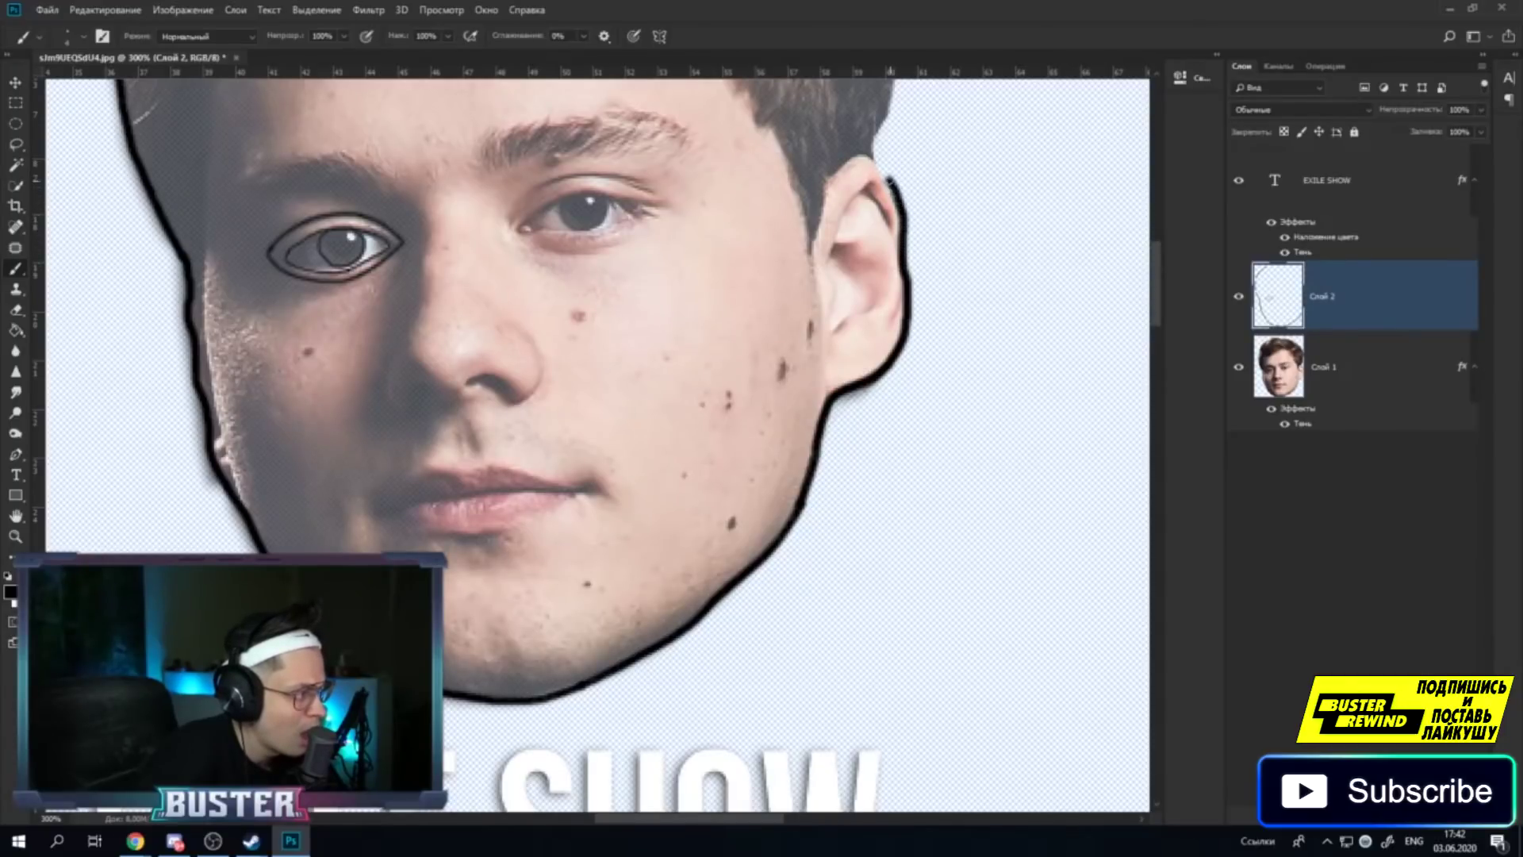
{"action": "left_click_drag", "start_coordinate": [876, 138], "coordinate": [889, 116]}
{"action": "scroll", "coordinate": [889, 116], "scroll_direction": "up", "scroll_amount": 2}
{"action": "scroll", "coordinate": [894, 278], "scroll_direction": "up", "scroll_amount": 4}
{"action": "scroll", "coordinate": [901, 450], "scroll_direction": "up", "scroll_amount": 2}
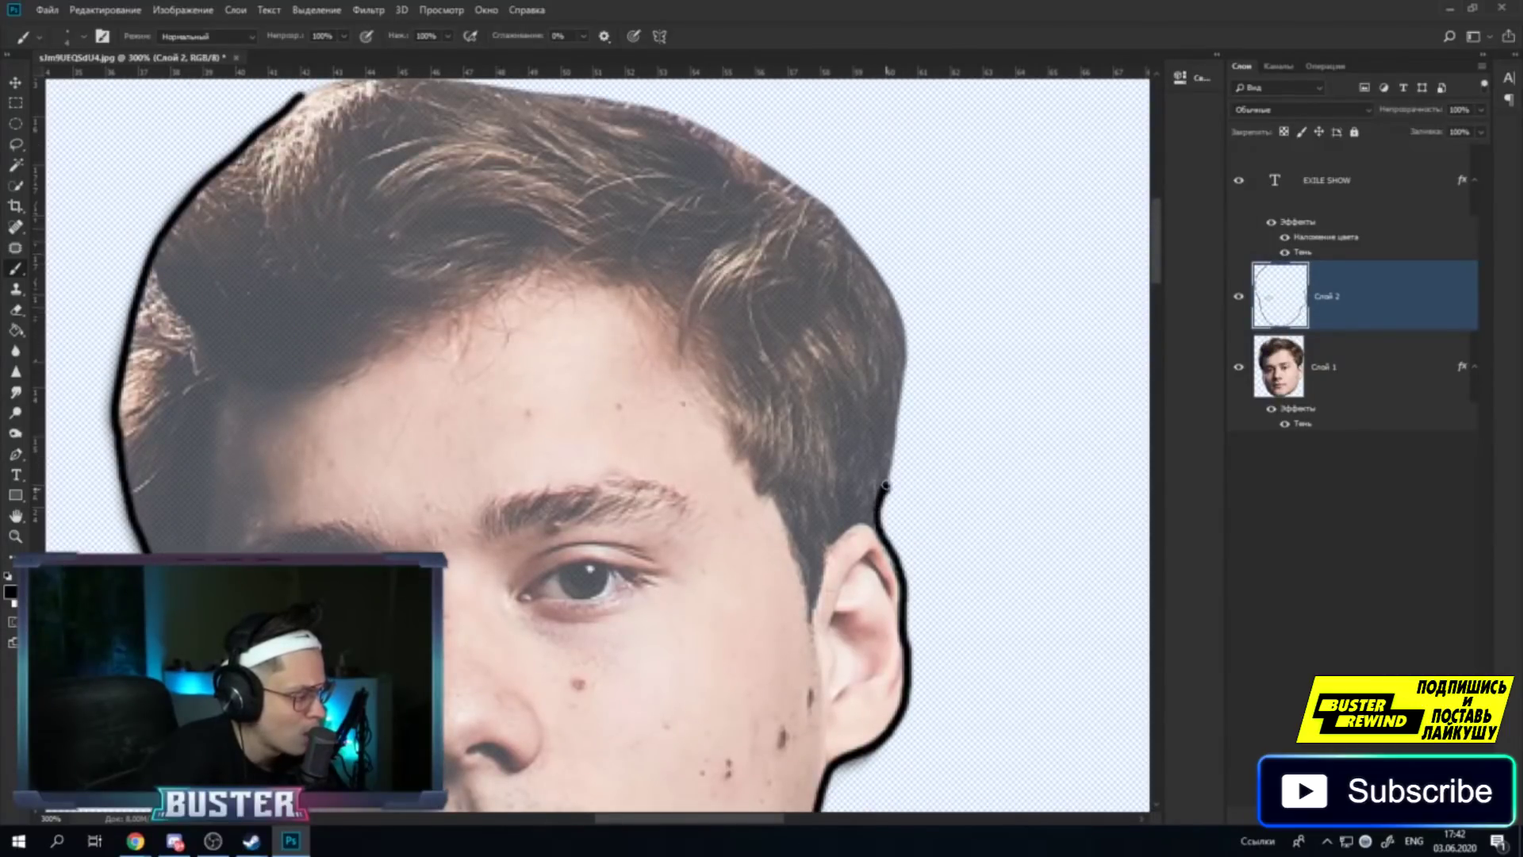
{"action": "left_click_drag", "start_coordinate": [885, 486], "coordinate": [892, 429]}
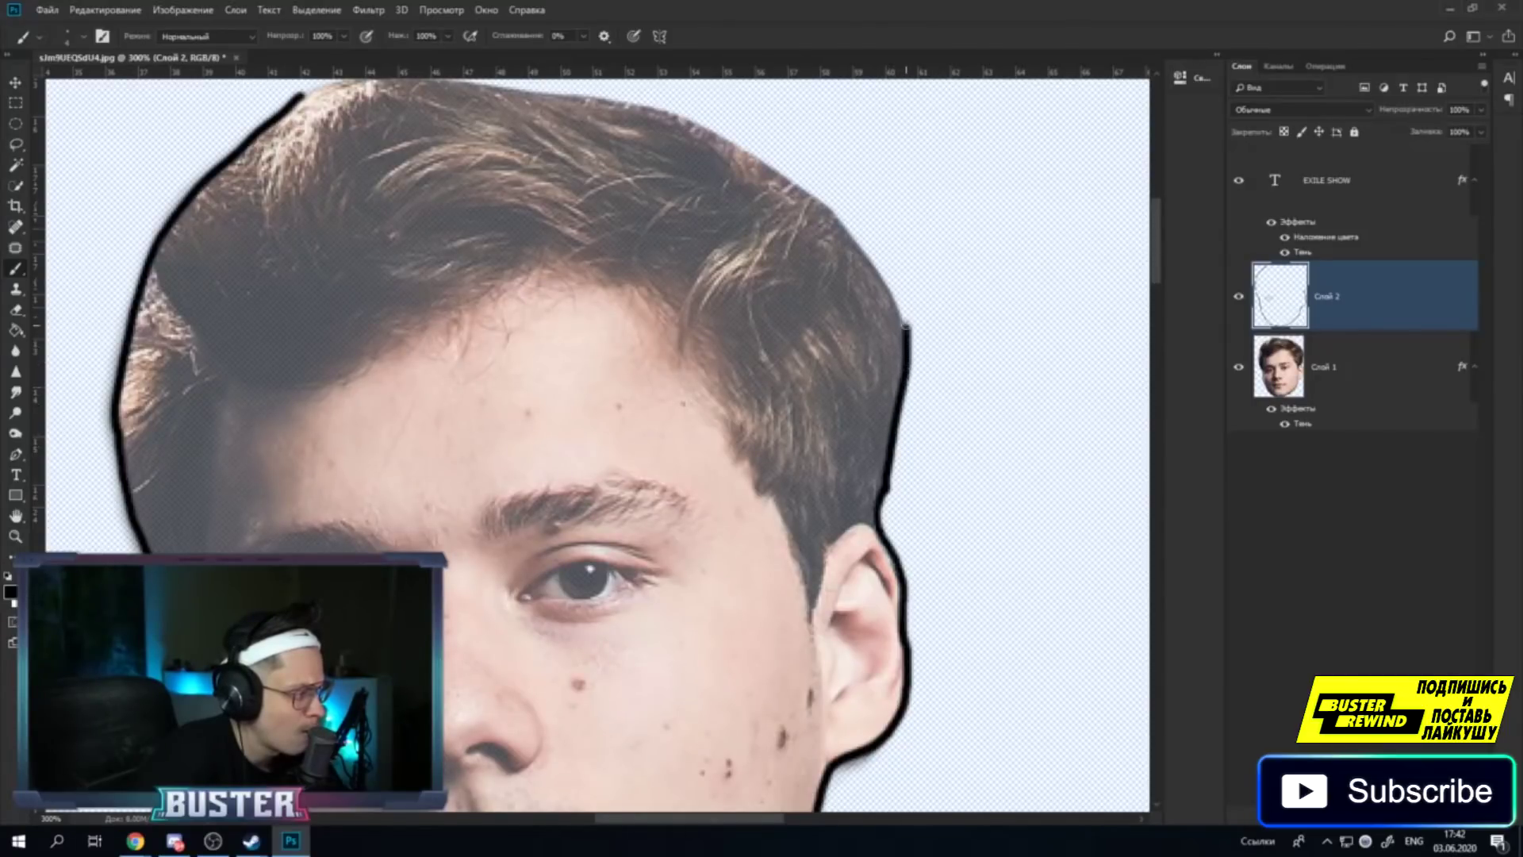
{"action": "left_click_drag", "start_coordinate": [871, 267], "coordinate": [864, 255]}
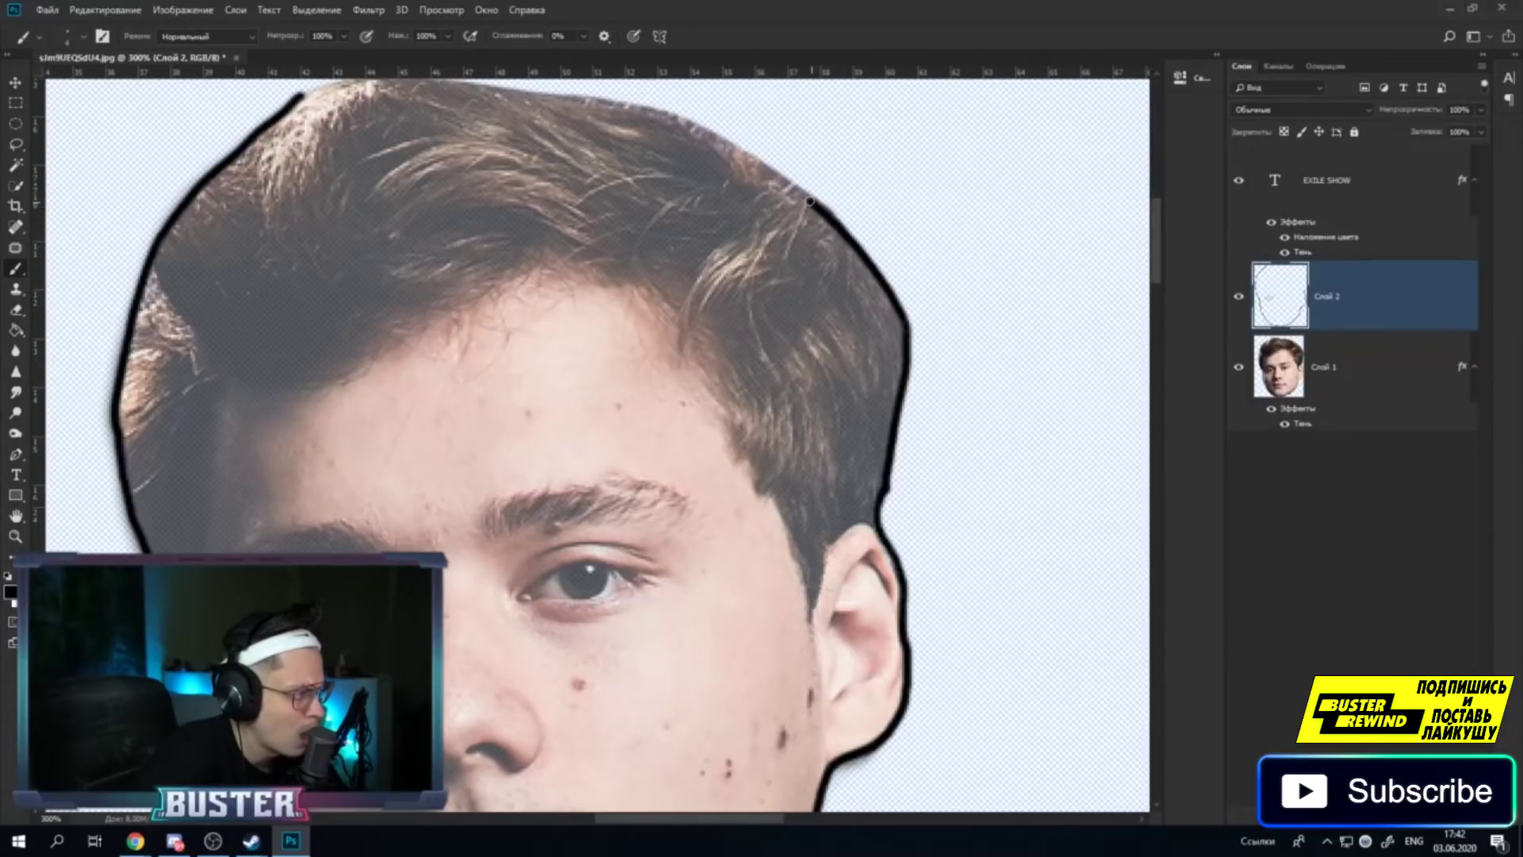
{"action": "left_click_drag", "start_coordinate": [810, 201], "coordinate": [811, 351]}
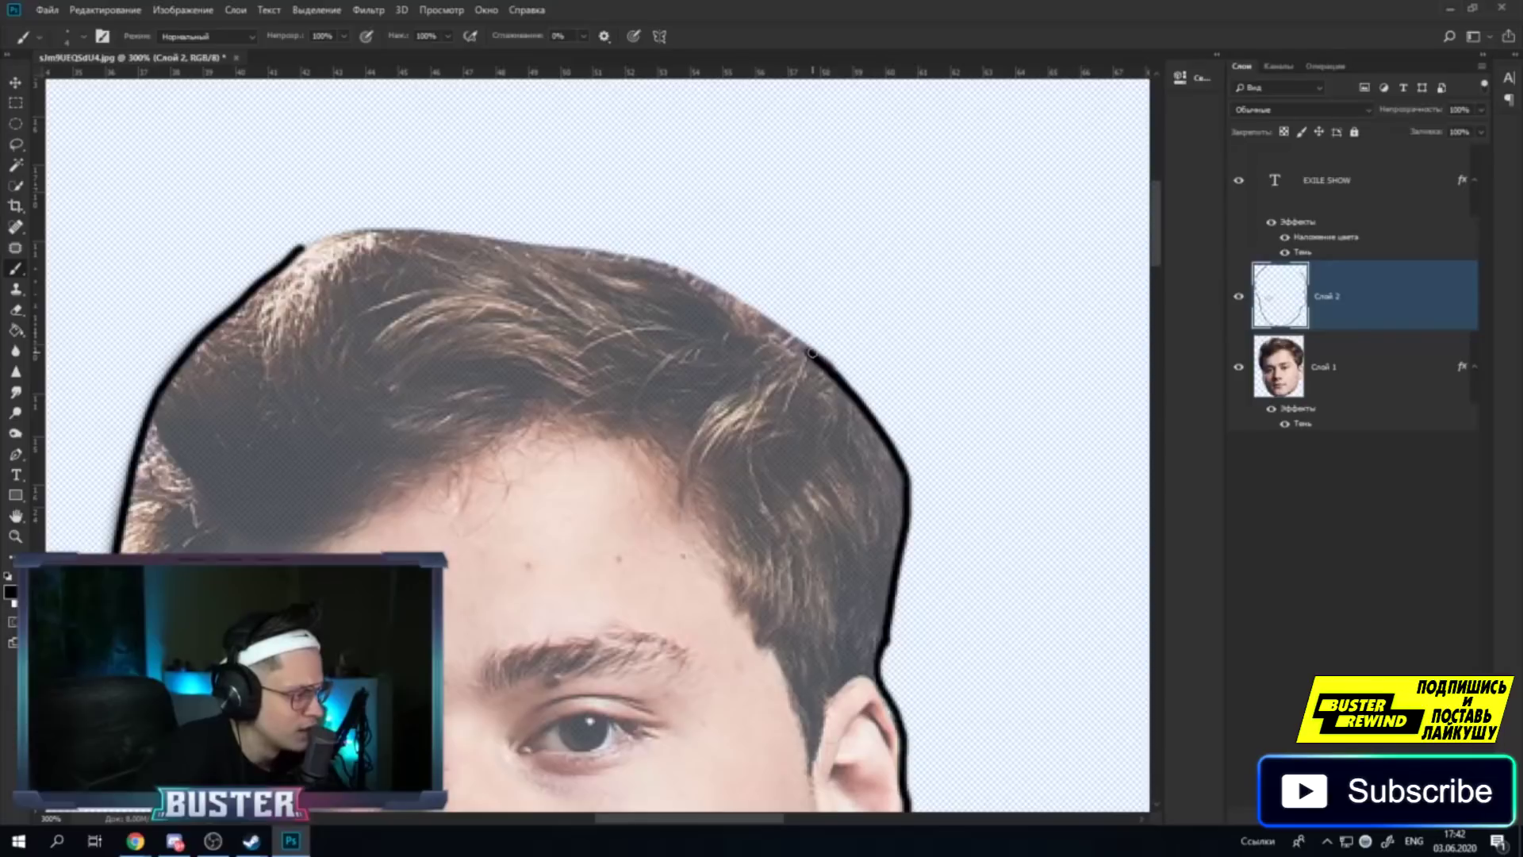
{"action": "left_click_drag", "start_coordinate": [812, 354], "coordinate": [763, 314]}
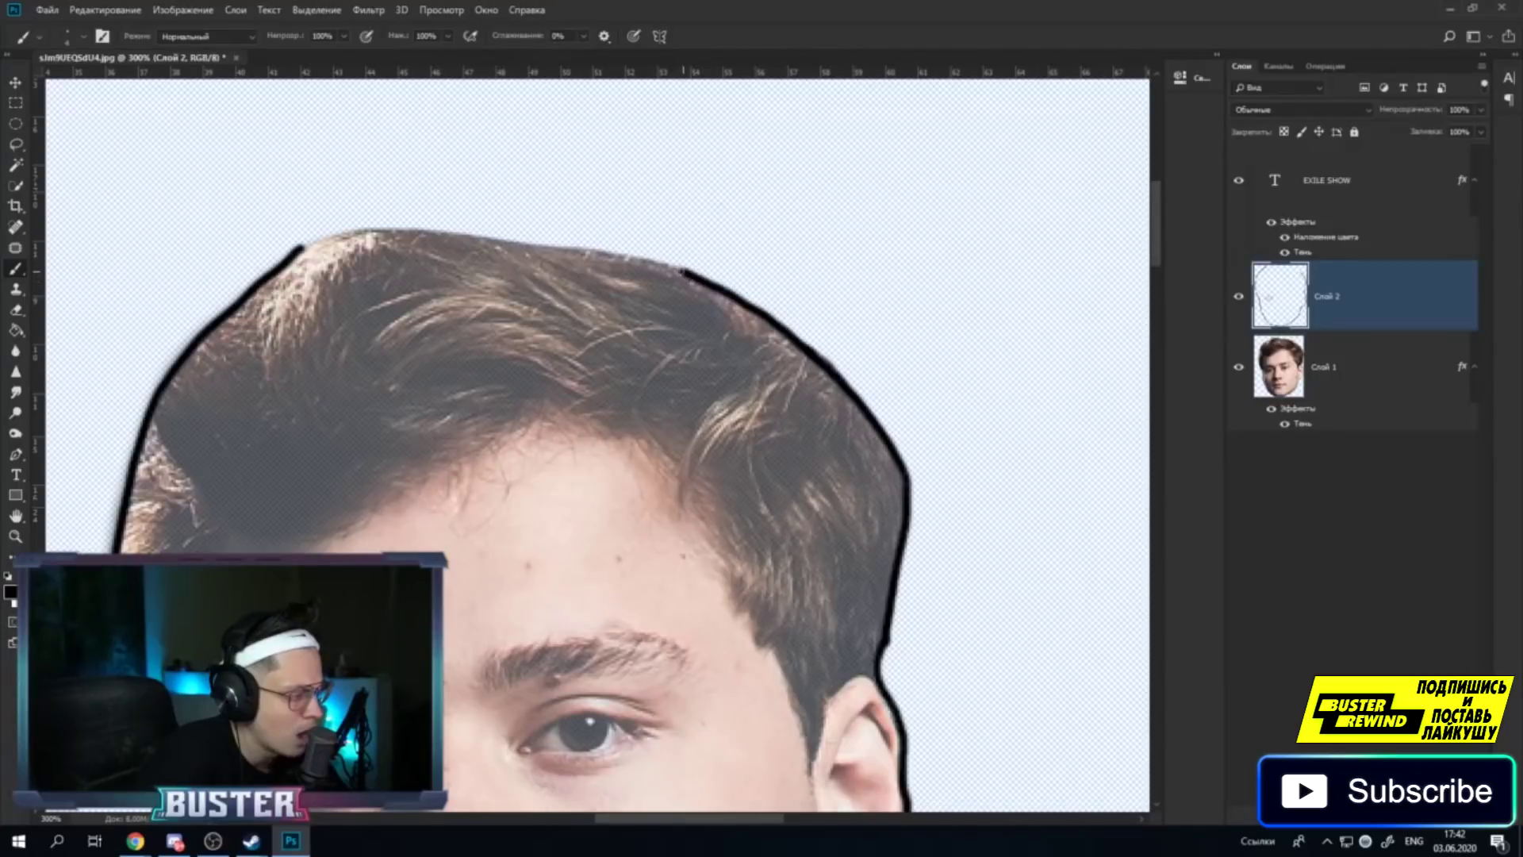
{"action": "left_click_drag", "start_coordinate": [663, 262], "coordinate": [536, 242]}
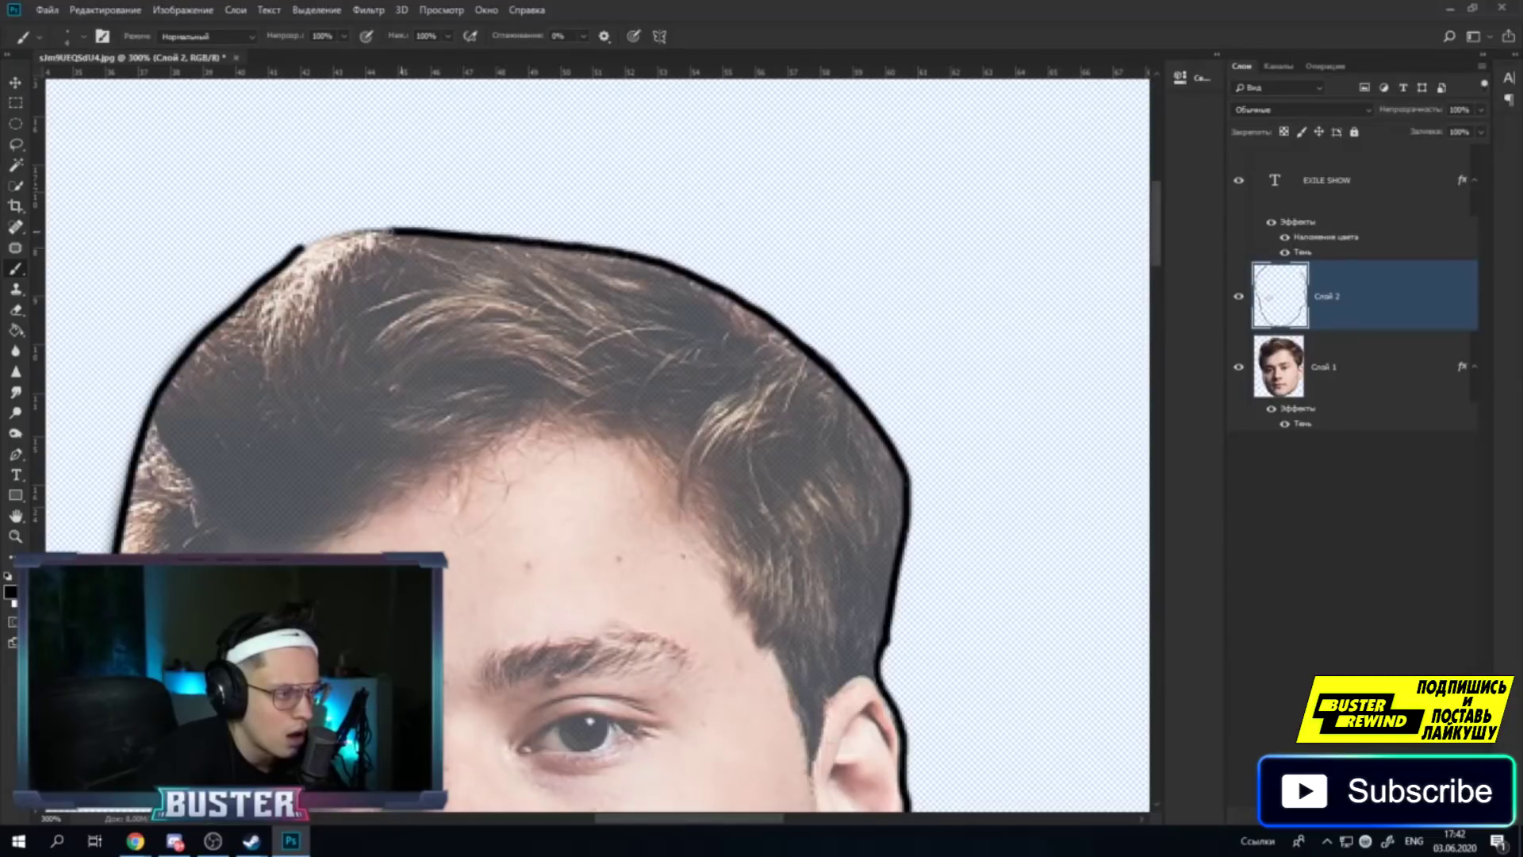
{"action": "left_click_drag", "start_coordinate": [297, 245], "coordinate": [291, 241]}
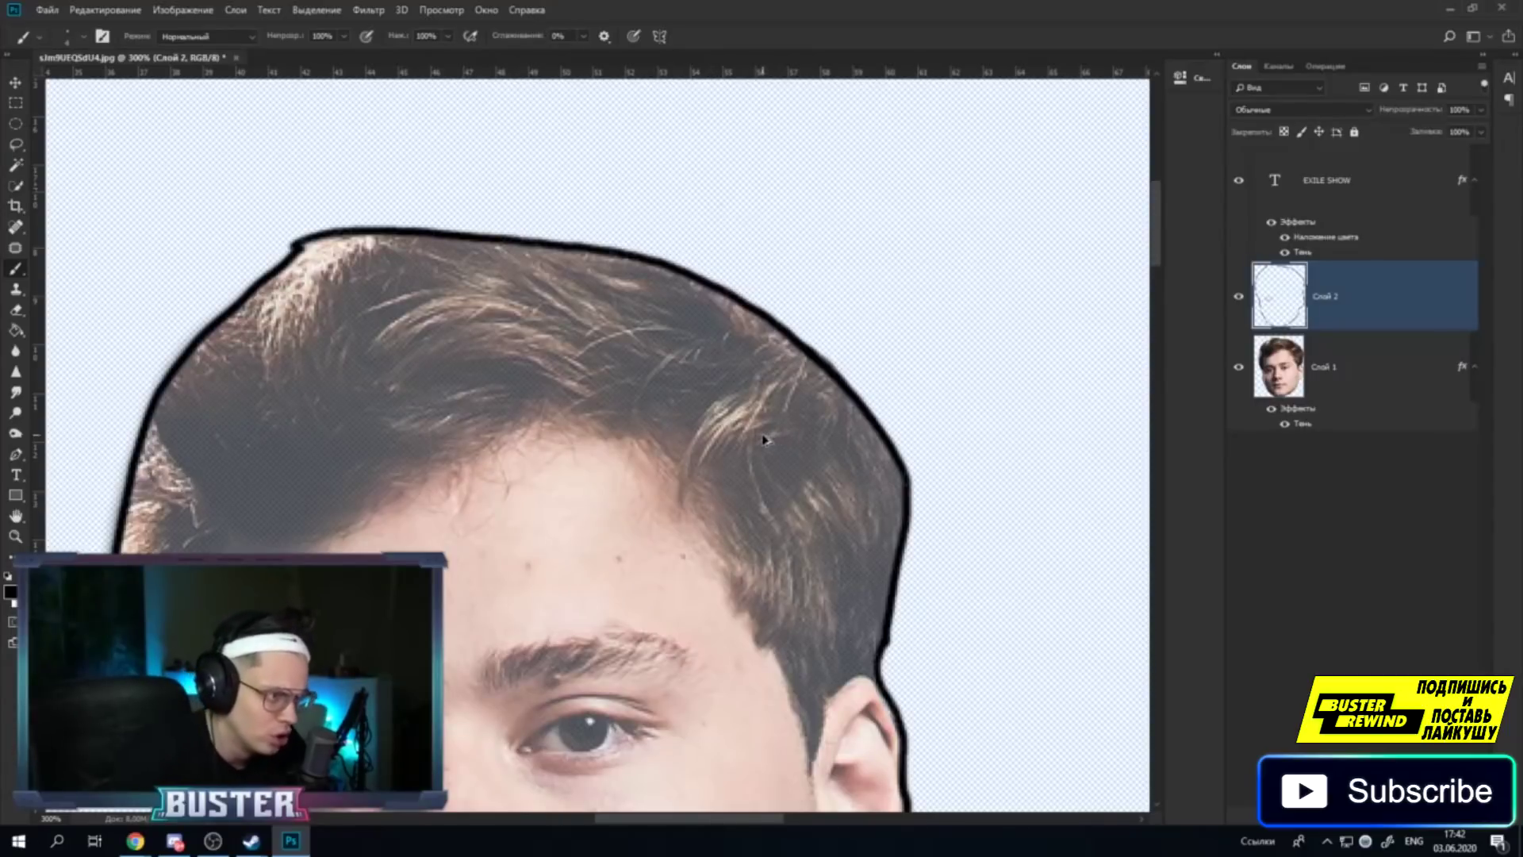
{"action": "key", "text": "ctrl+z"}
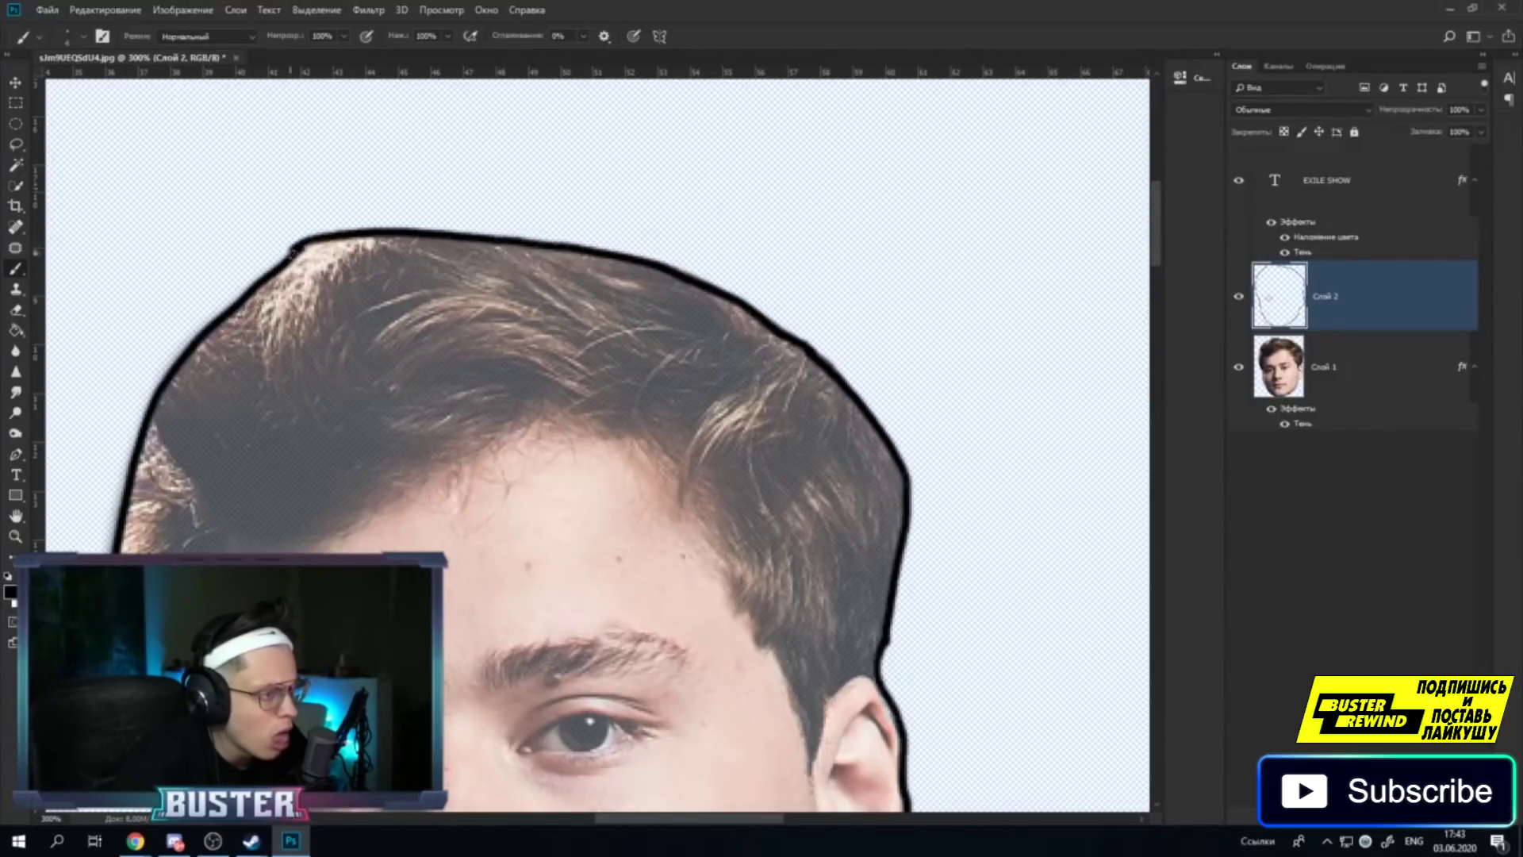
{"action": "scroll", "coordinate": [680, 245], "scroll_direction": "down", "scroll_amount": 2}
{"action": "key", "text": "z"}
{"action": "right_click", "coordinate": [412, 361]}
{"action": "left_click", "coordinate": [460, 441]}
{"action": "right_click", "coordinate": [555, 355]}
{"action": "left_click", "coordinate": [611, 441]}
{"action": "right_click", "coordinate": [663, 475]}
{"action": "left_click", "coordinate": [678, 555]}
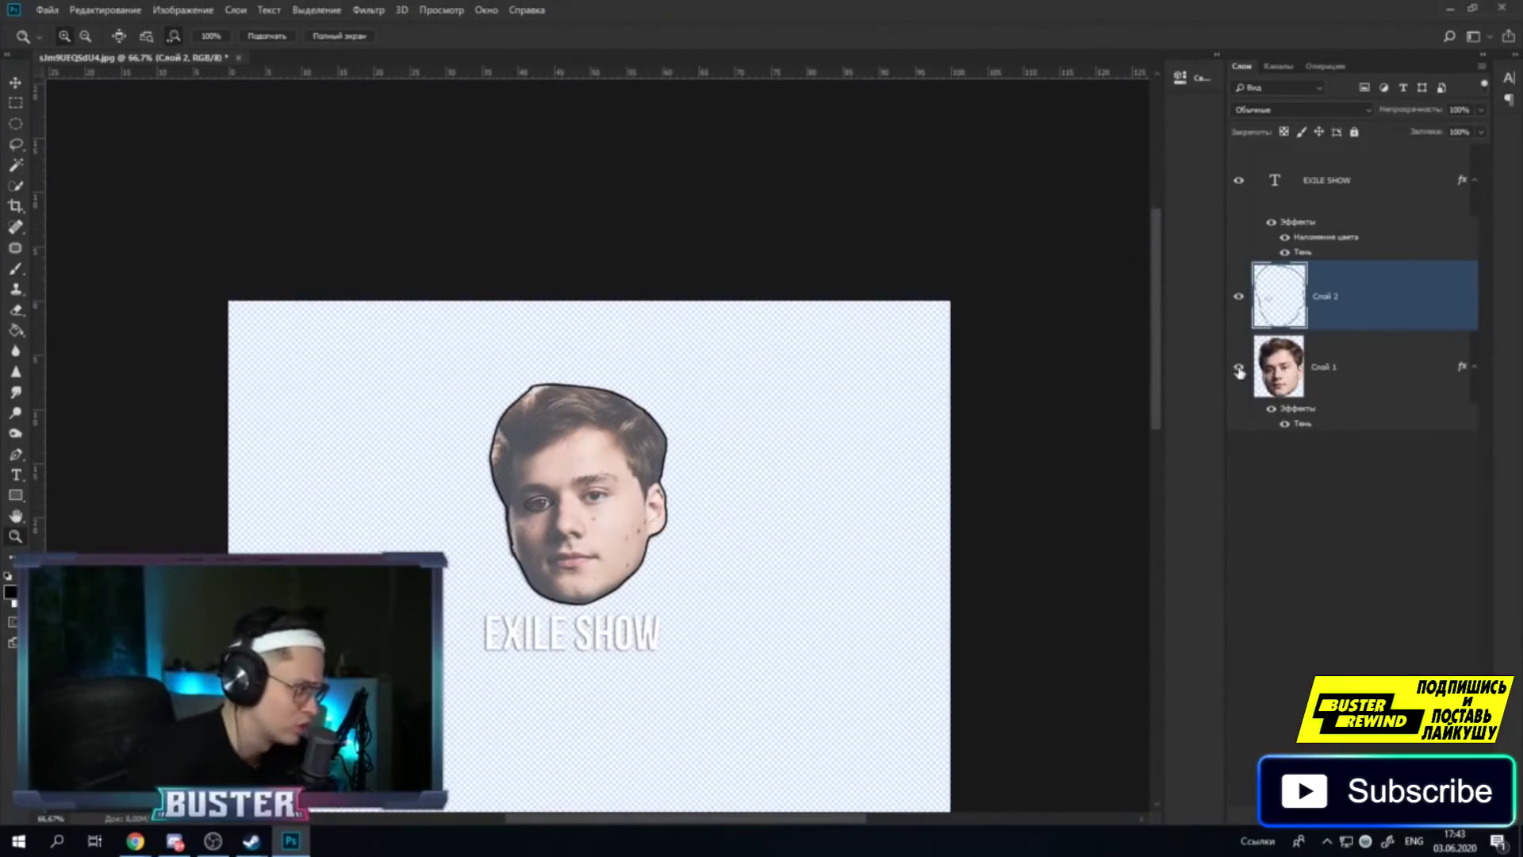
{"action": "left_click", "coordinate": [1238, 366]}
{"action": "scroll", "coordinate": [627, 561], "scroll_direction": "up", "scroll_amount": 1}
{"action": "left_click", "coordinate": [584, 581]}
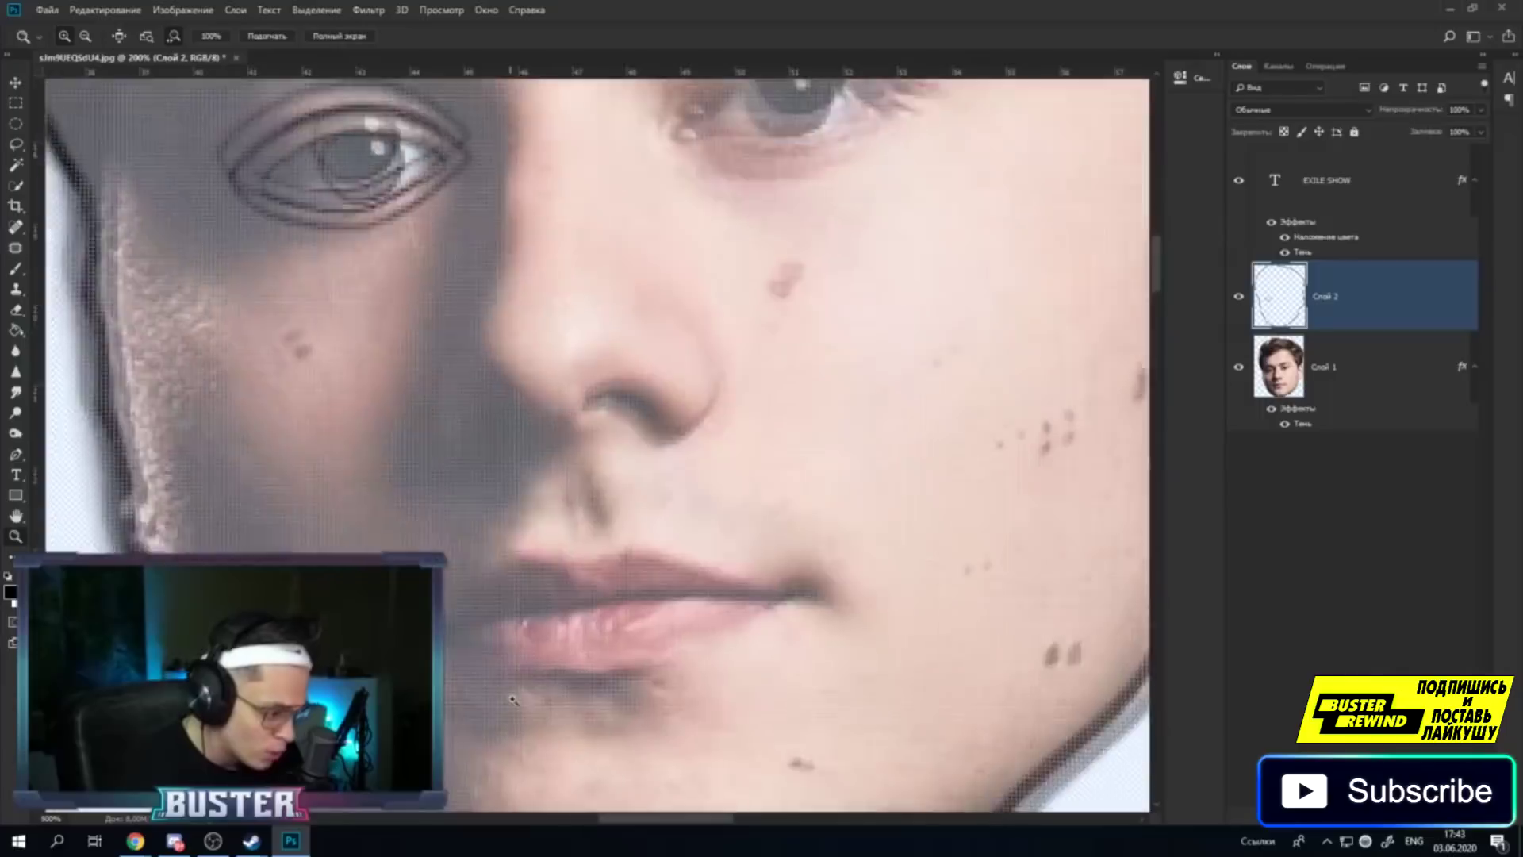
{"action": "scroll", "coordinate": [529, 544], "scroll_direction": "up", "scroll_amount": 5}
{"action": "scroll", "coordinate": [253, 366], "scroll_direction": "up", "scroll_amount": 3}
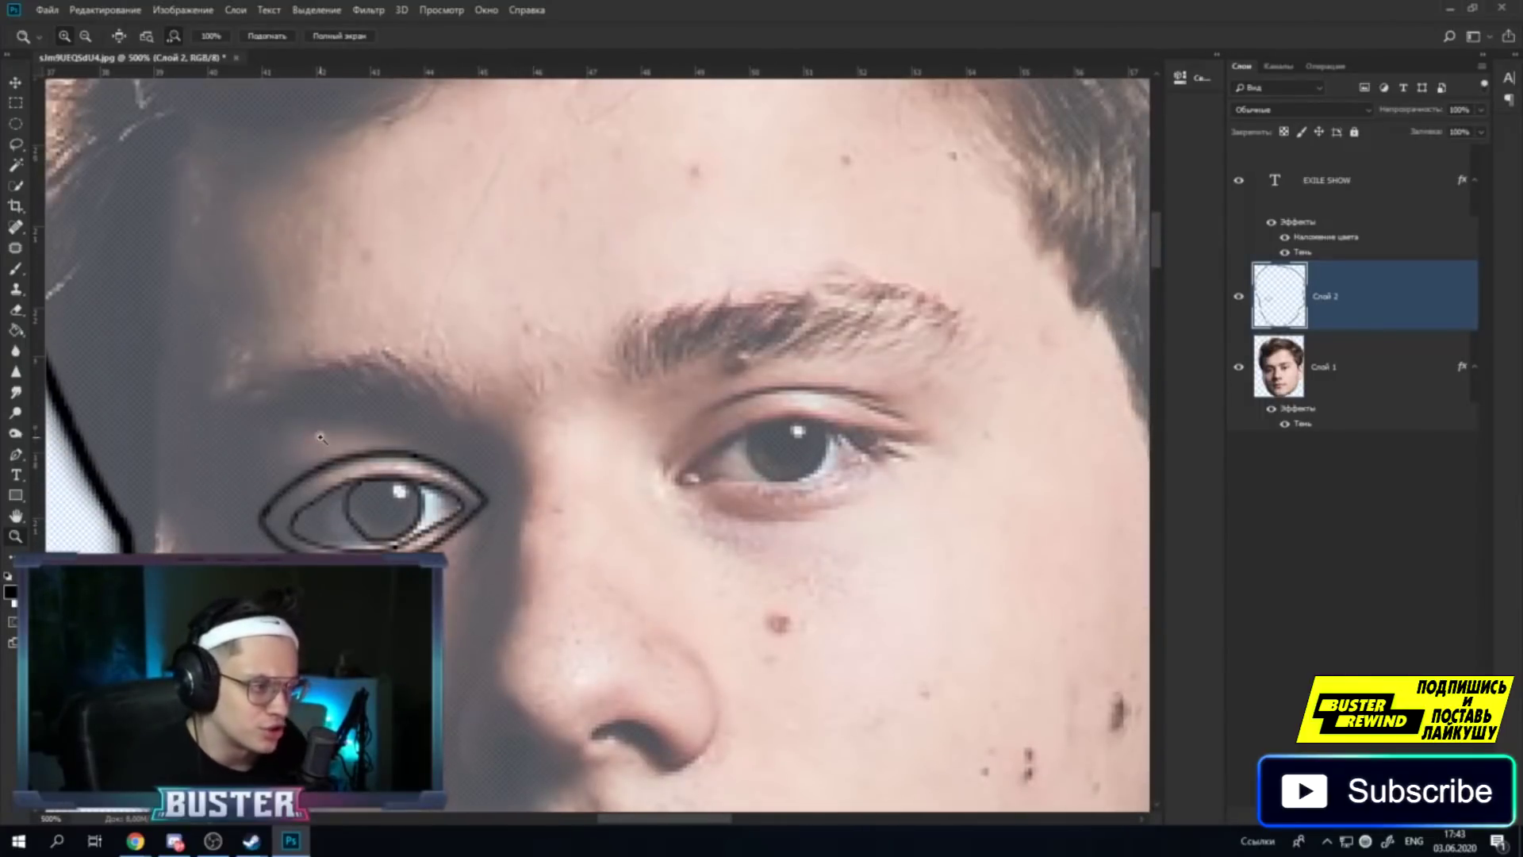
{"action": "left_click", "coordinate": [15, 268]}
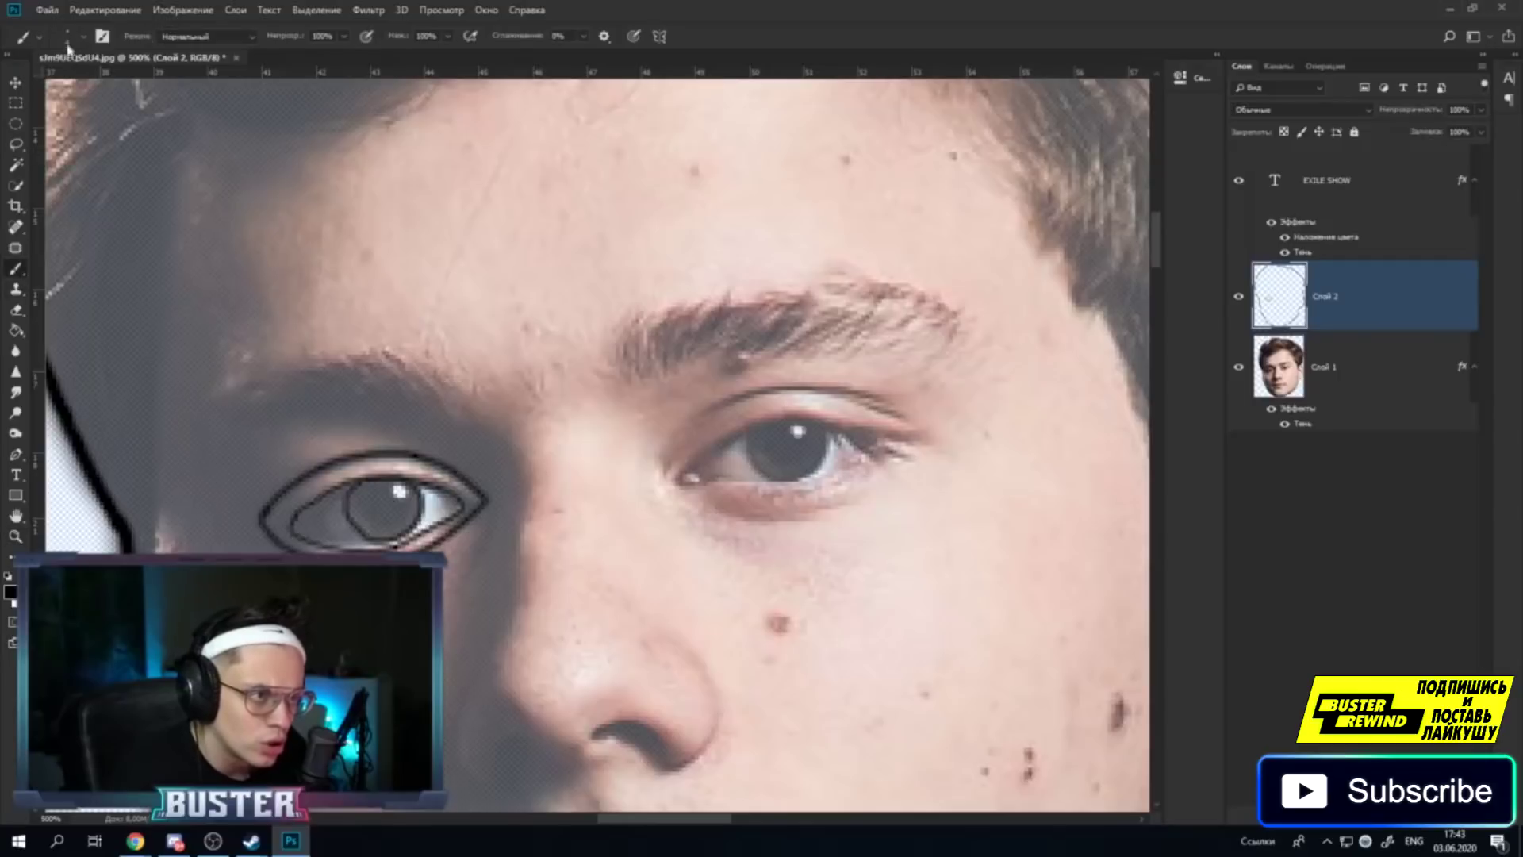
Set the brush to 2 px and outline the second eye's upper lid in black.
{"action": "left_click", "coordinate": [75, 36]}
{"action": "key", "text": "Return"}
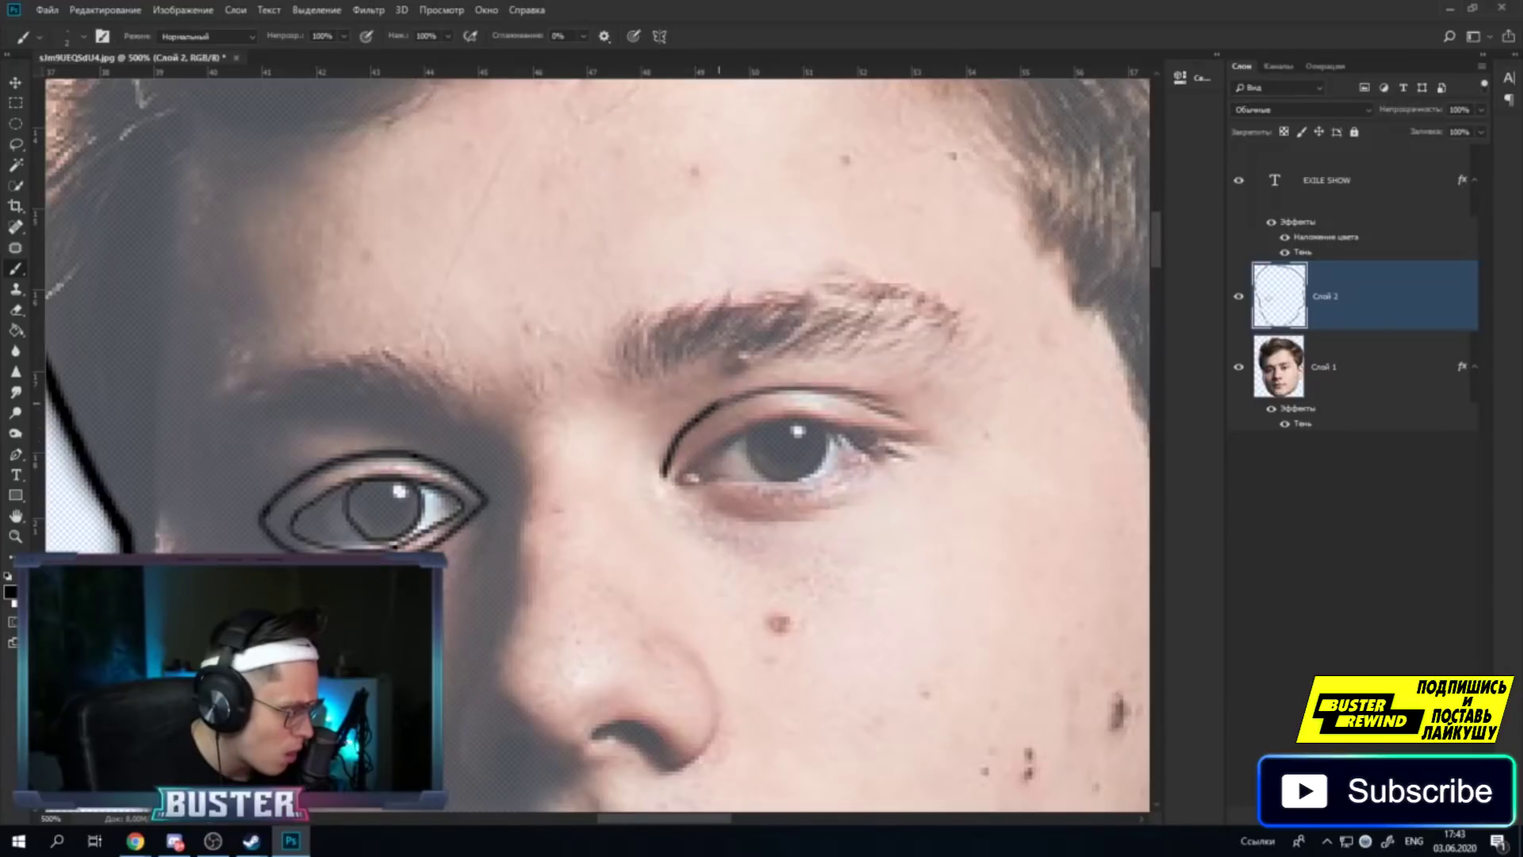
{"action": "left_click_drag", "start_coordinate": [794, 384], "coordinate": [871, 391]}
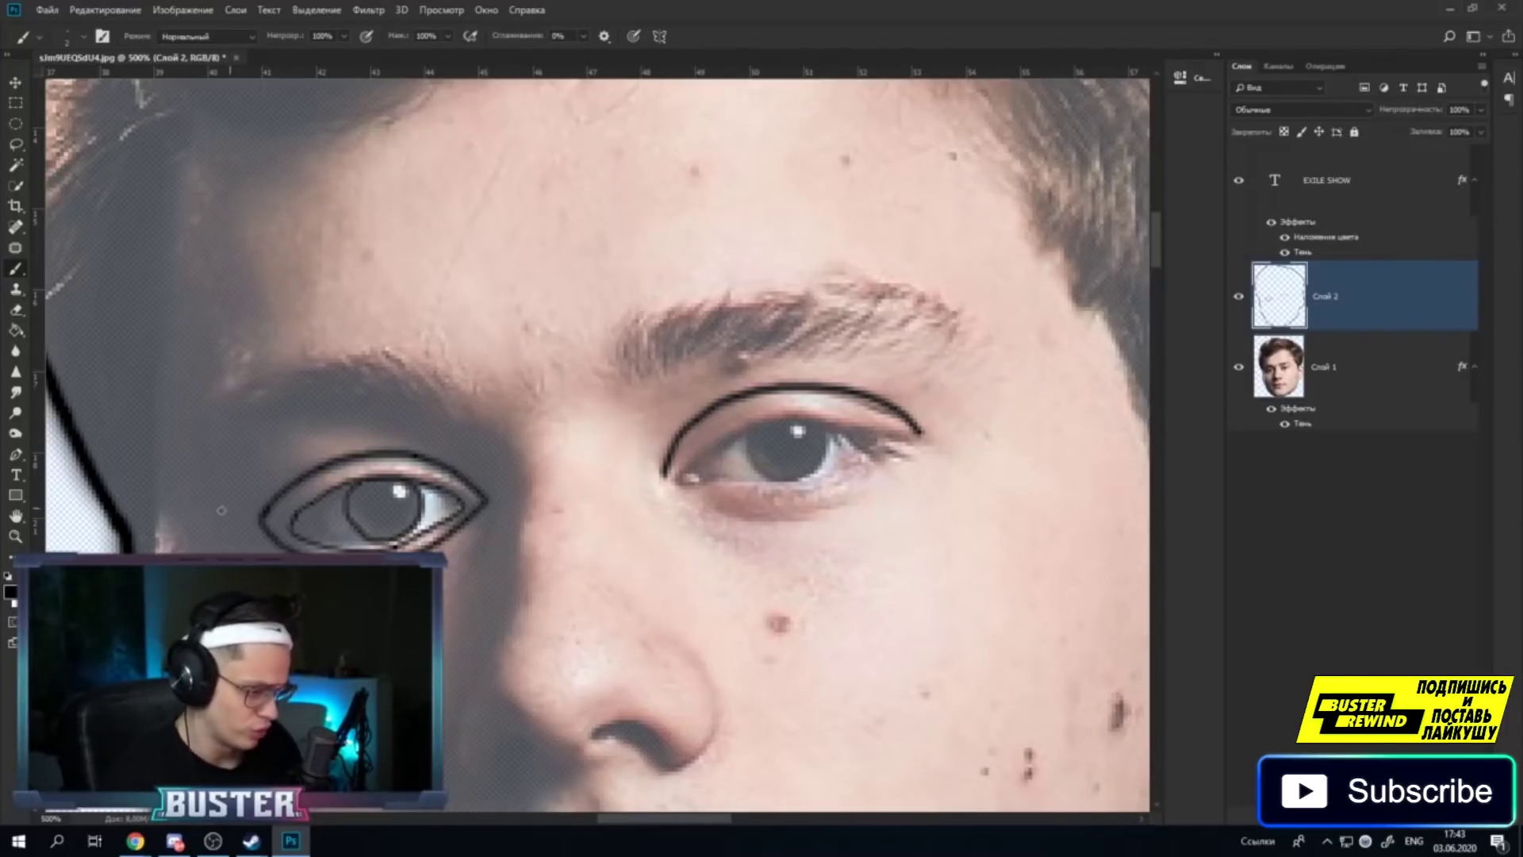
Zoomed in close, trace the second eye's upper eyelid crease with a black brush line.
{"action": "key", "text": "z"}
{"action": "left_click", "coordinate": [332, 547]}
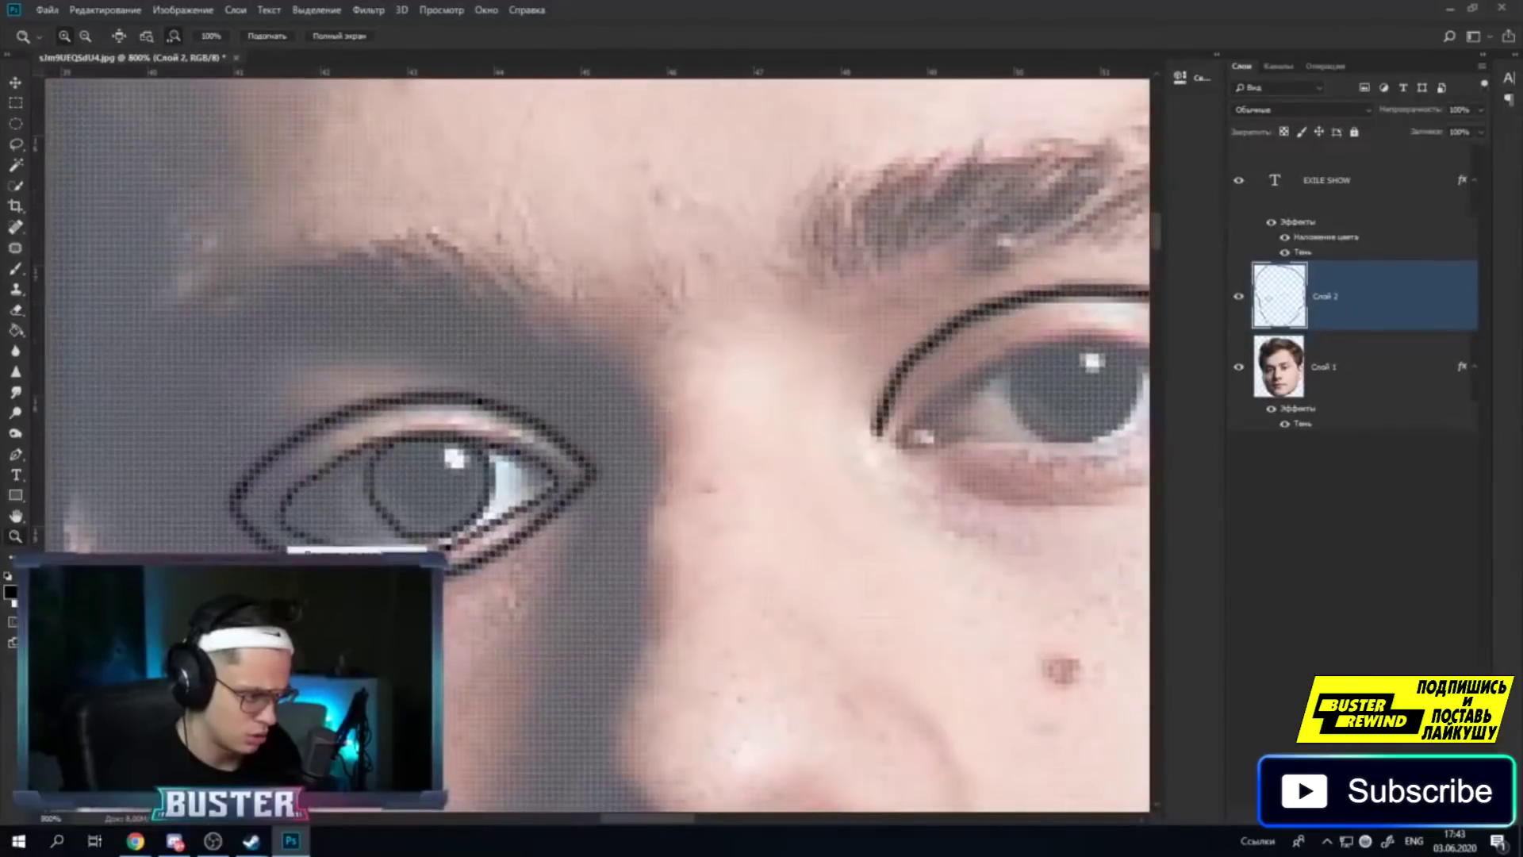
{"action": "right_click", "coordinate": [445, 611]}
{"action": "left_click", "coordinate": [476, 680]}
{"action": "right_click", "coordinate": [468, 587]}
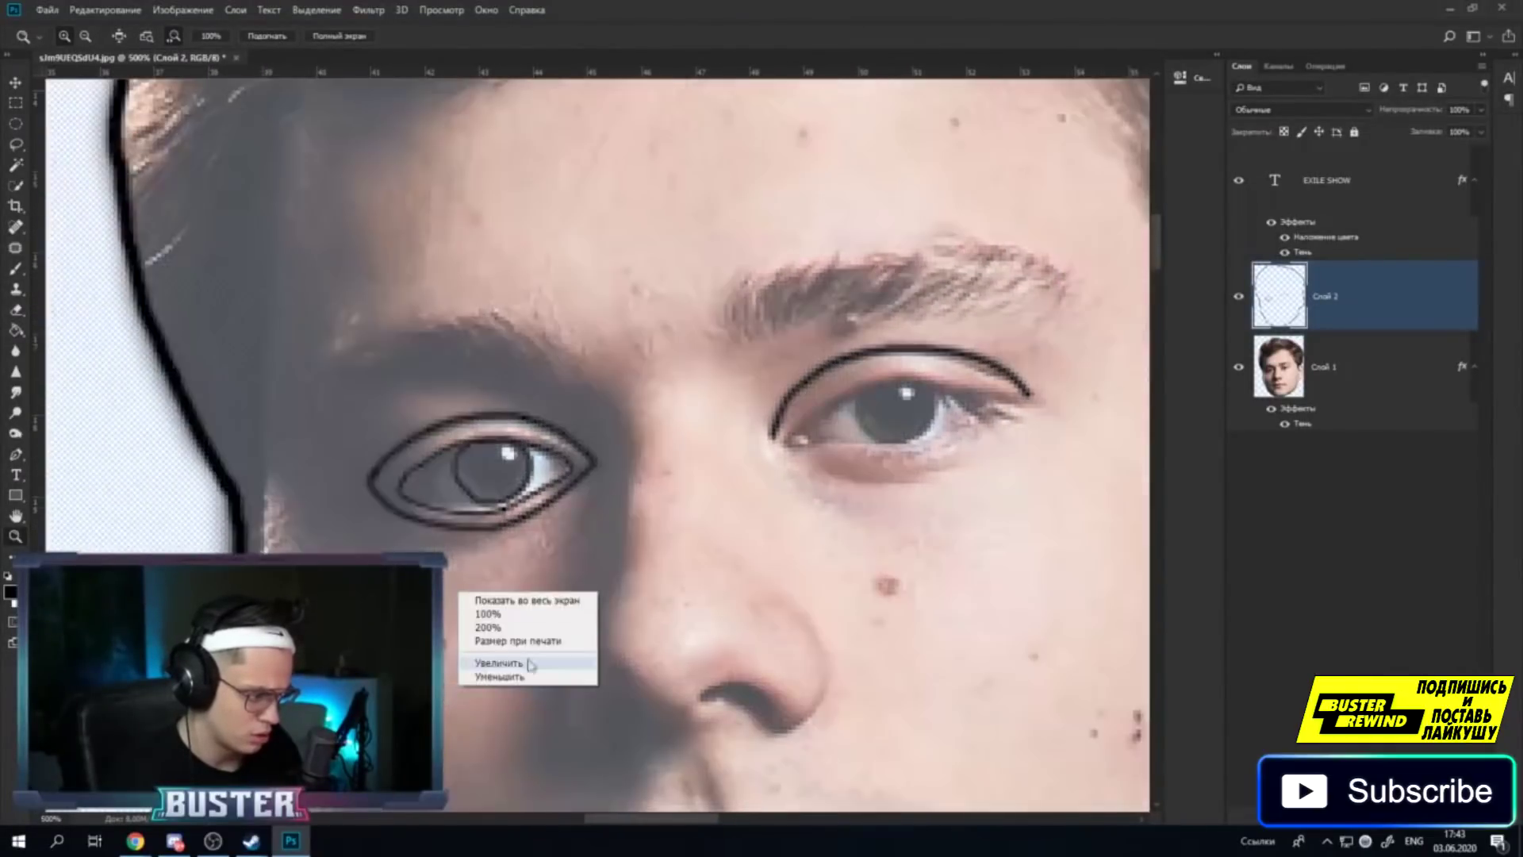
{"action": "left_click", "coordinate": [508, 635]}
{"action": "right_click", "coordinate": [496, 603]}
{"action": "left_click", "coordinate": [527, 643]}
{"action": "right_click", "coordinate": [493, 579]}
{"action": "left_click", "coordinate": [523, 665]}
{"action": "right_click", "coordinate": [462, 570]}
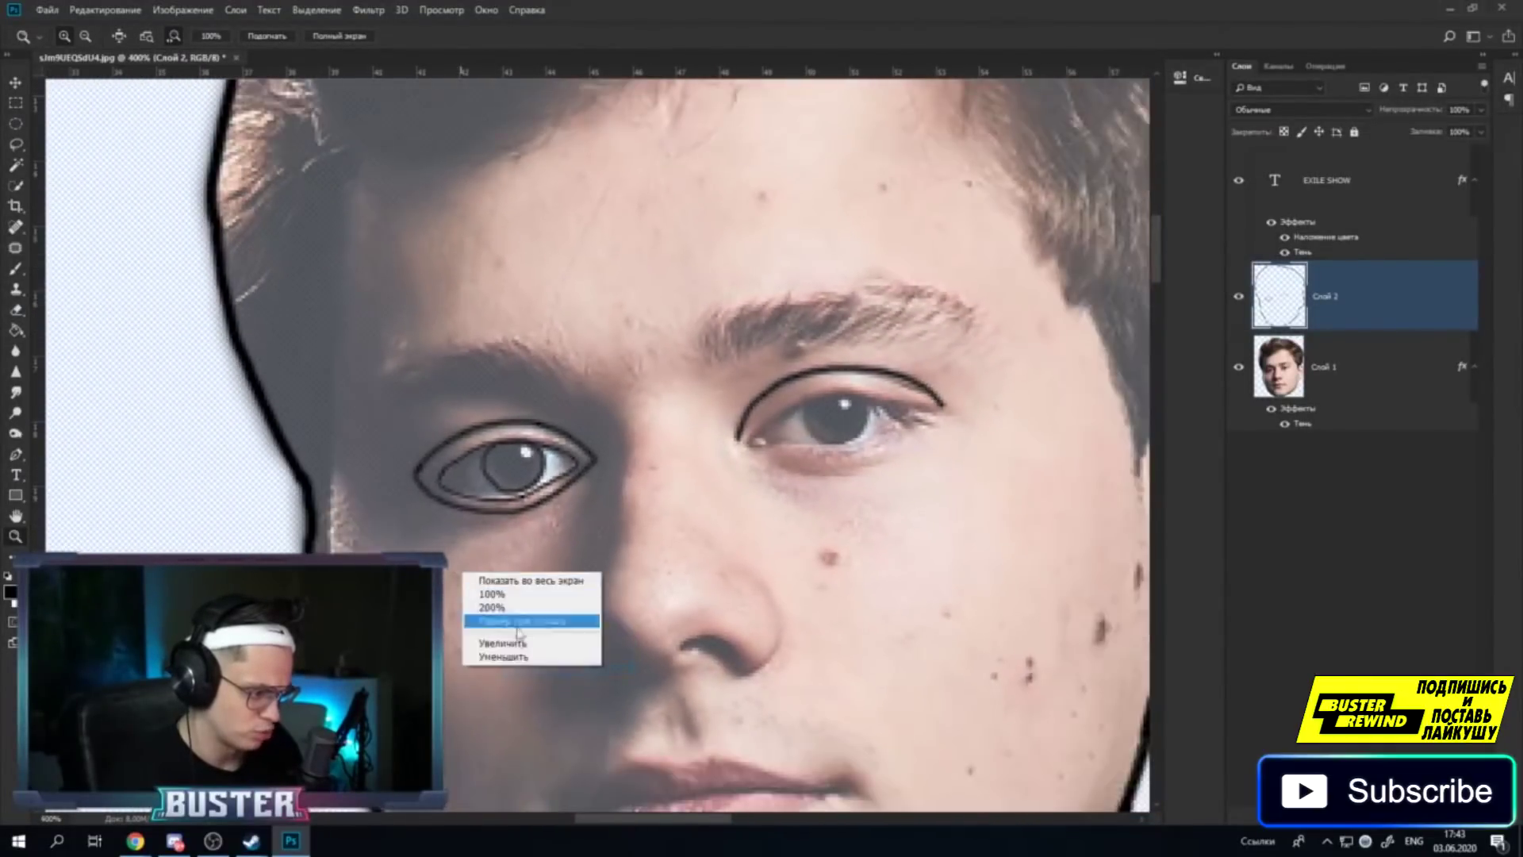
{"action": "left_click", "coordinate": [496, 652]}
{"action": "right_click", "coordinate": [490, 544]}
{"action": "left_click", "coordinate": [526, 627]}
{"action": "right_click", "coordinate": [571, 487]}
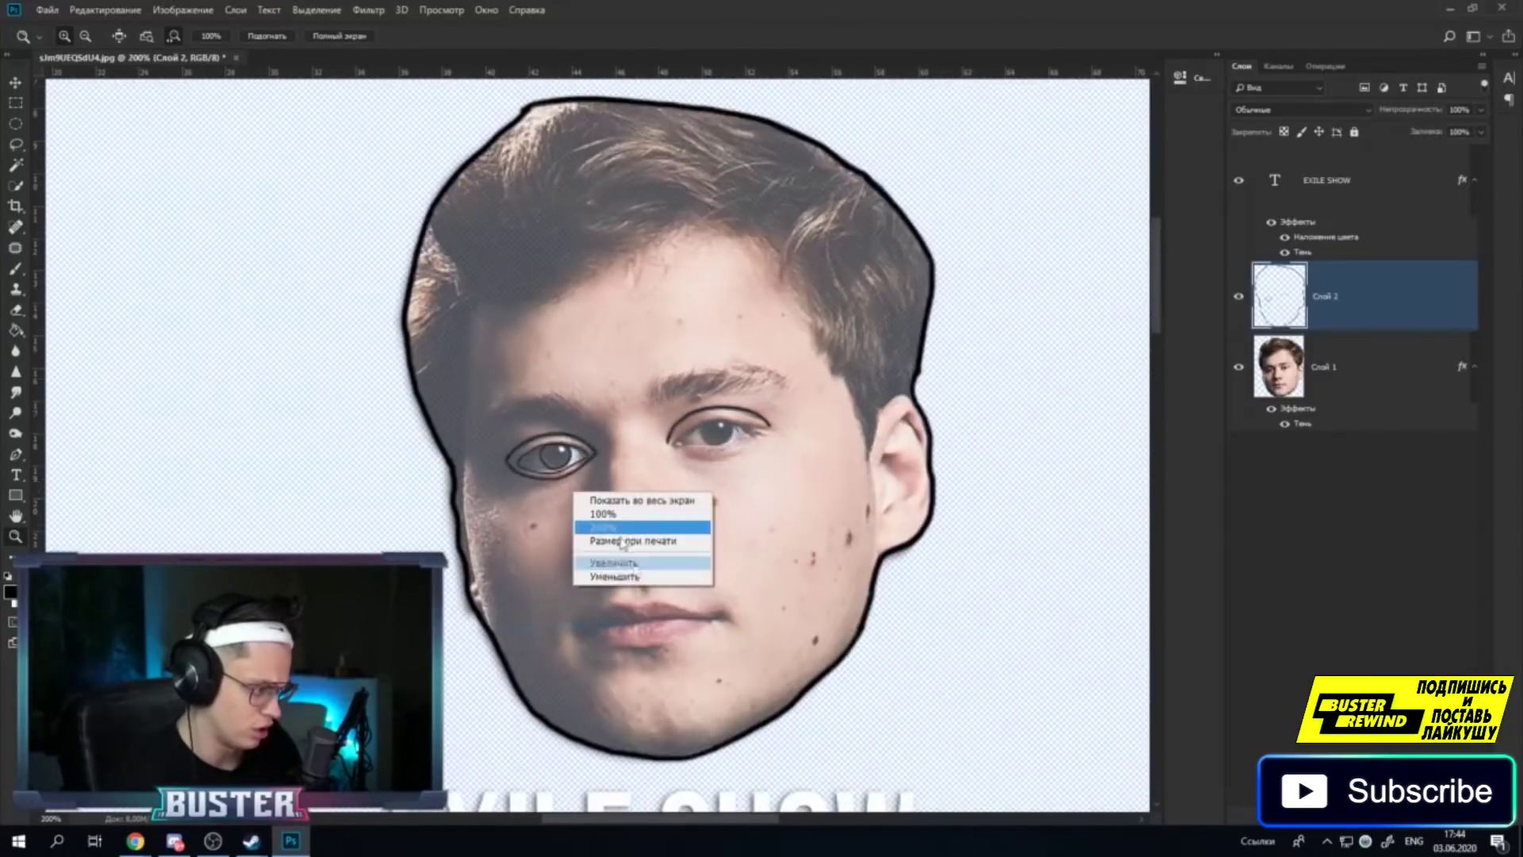
{"action": "right_click", "coordinate": [608, 564]}
{"action": "left_click", "coordinate": [644, 648]}
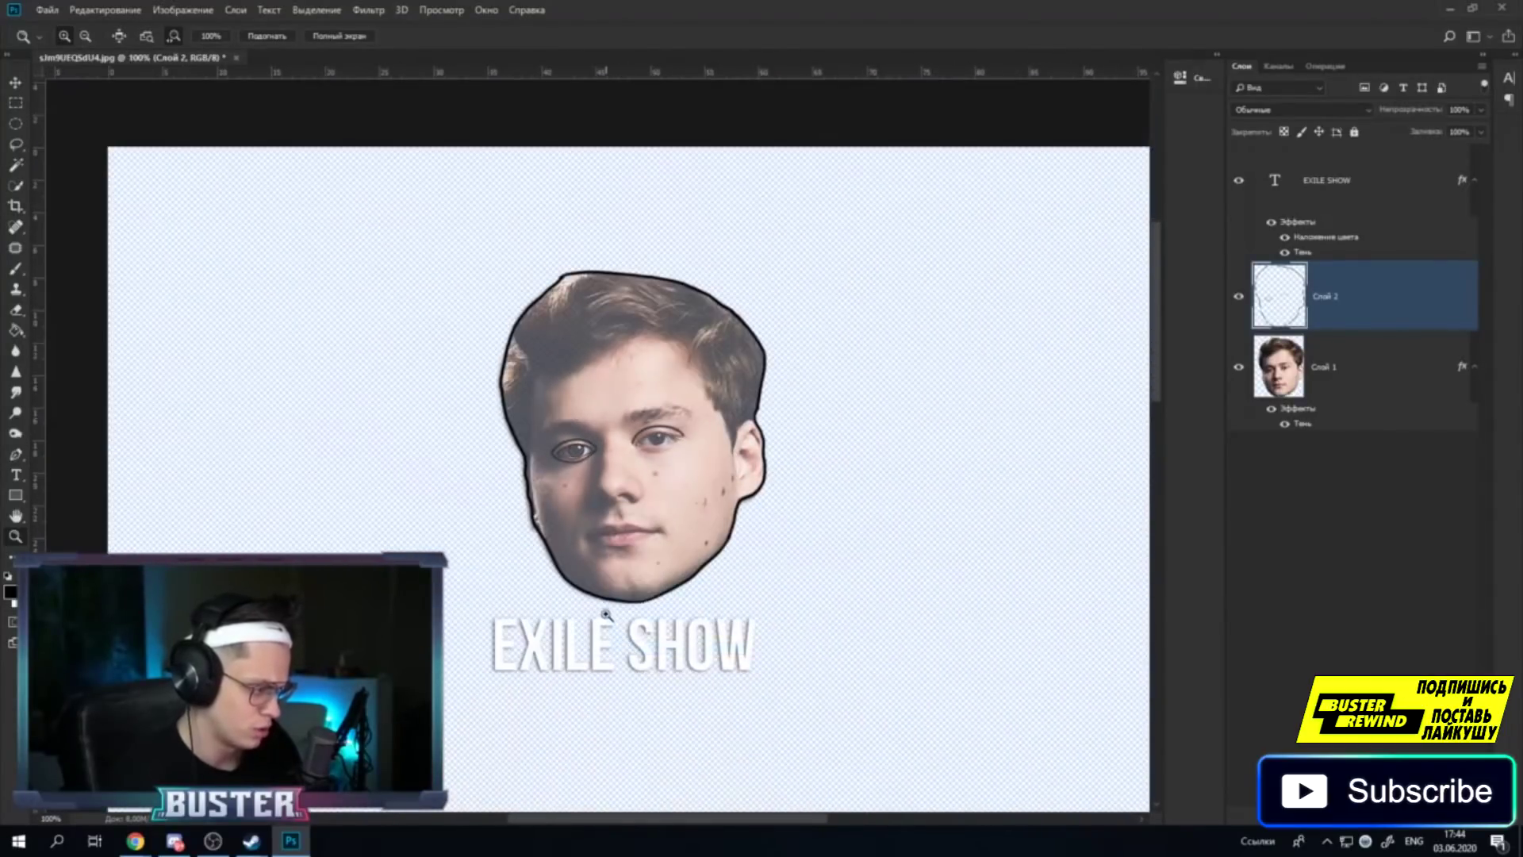
{"action": "left_click", "coordinate": [647, 429]}
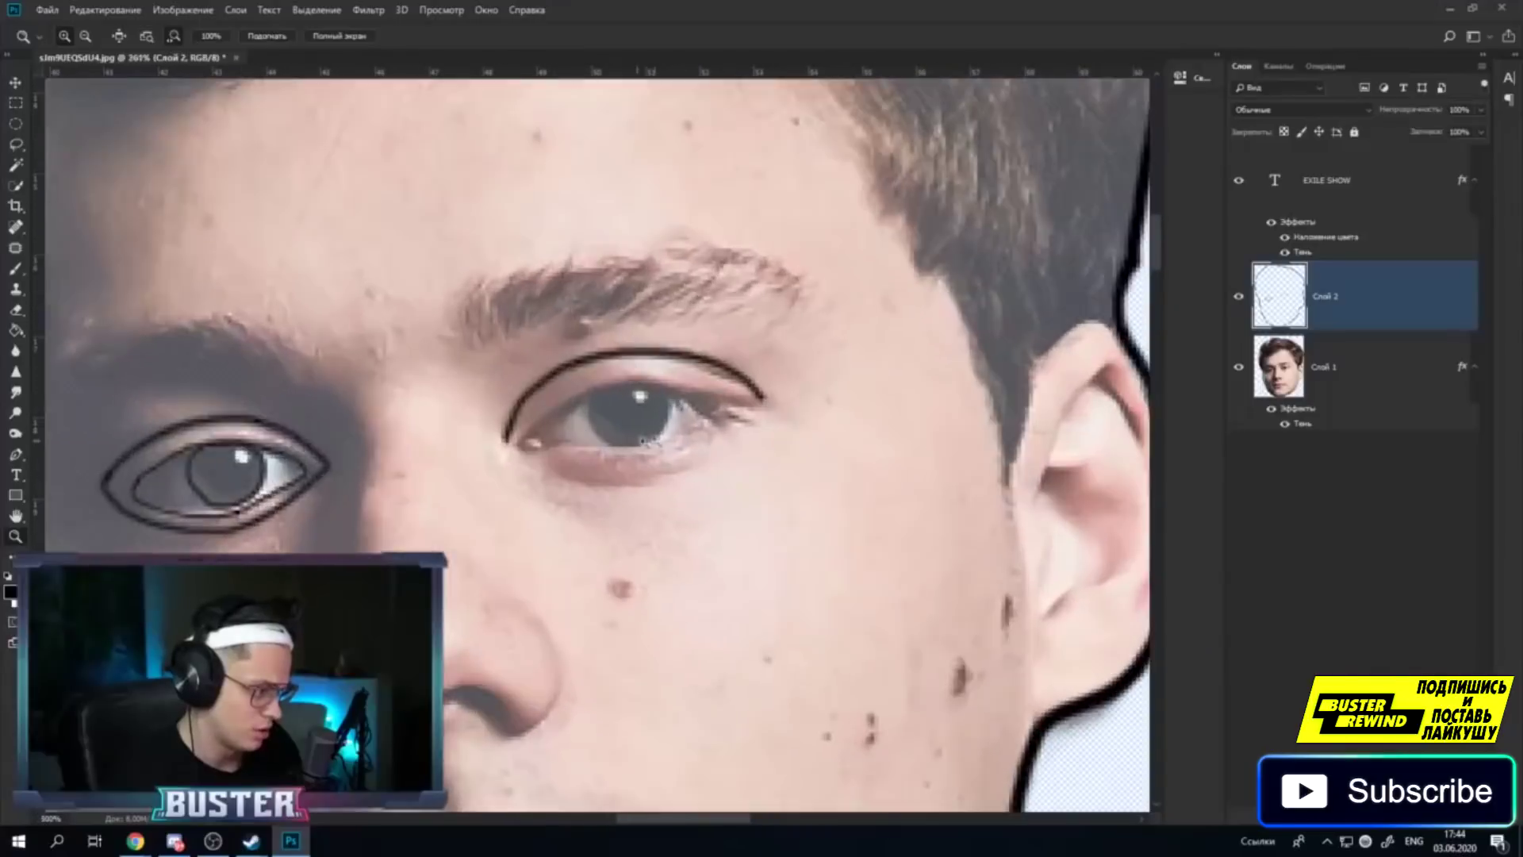
{"action": "left_click", "coordinate": [16, 309]}
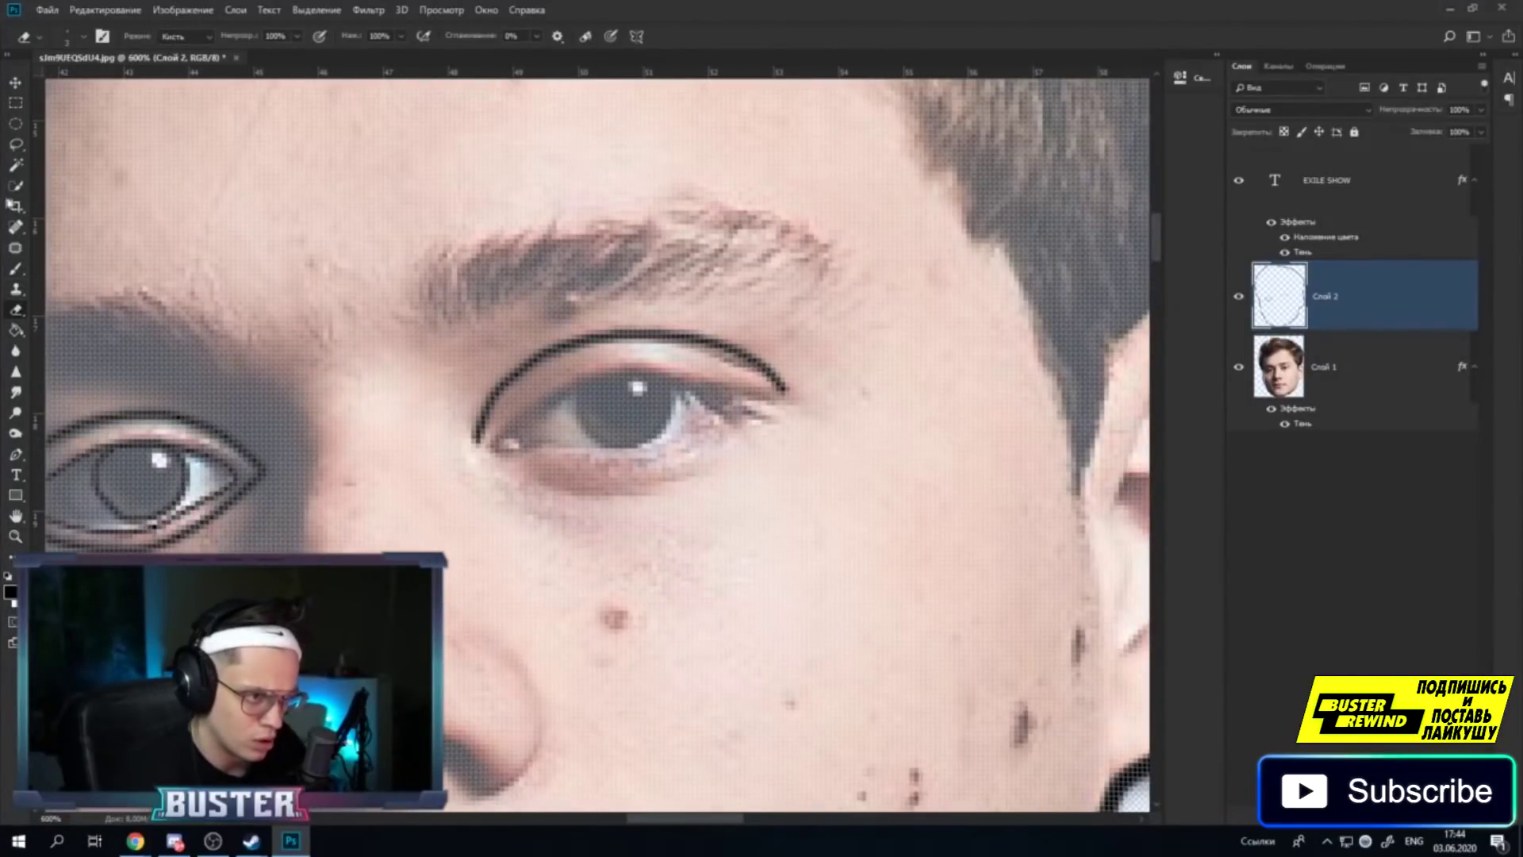
{"action": "left_click", "coordinate": [17, 166]}
{"action": "left_click", "coordinate": [16, 269]}
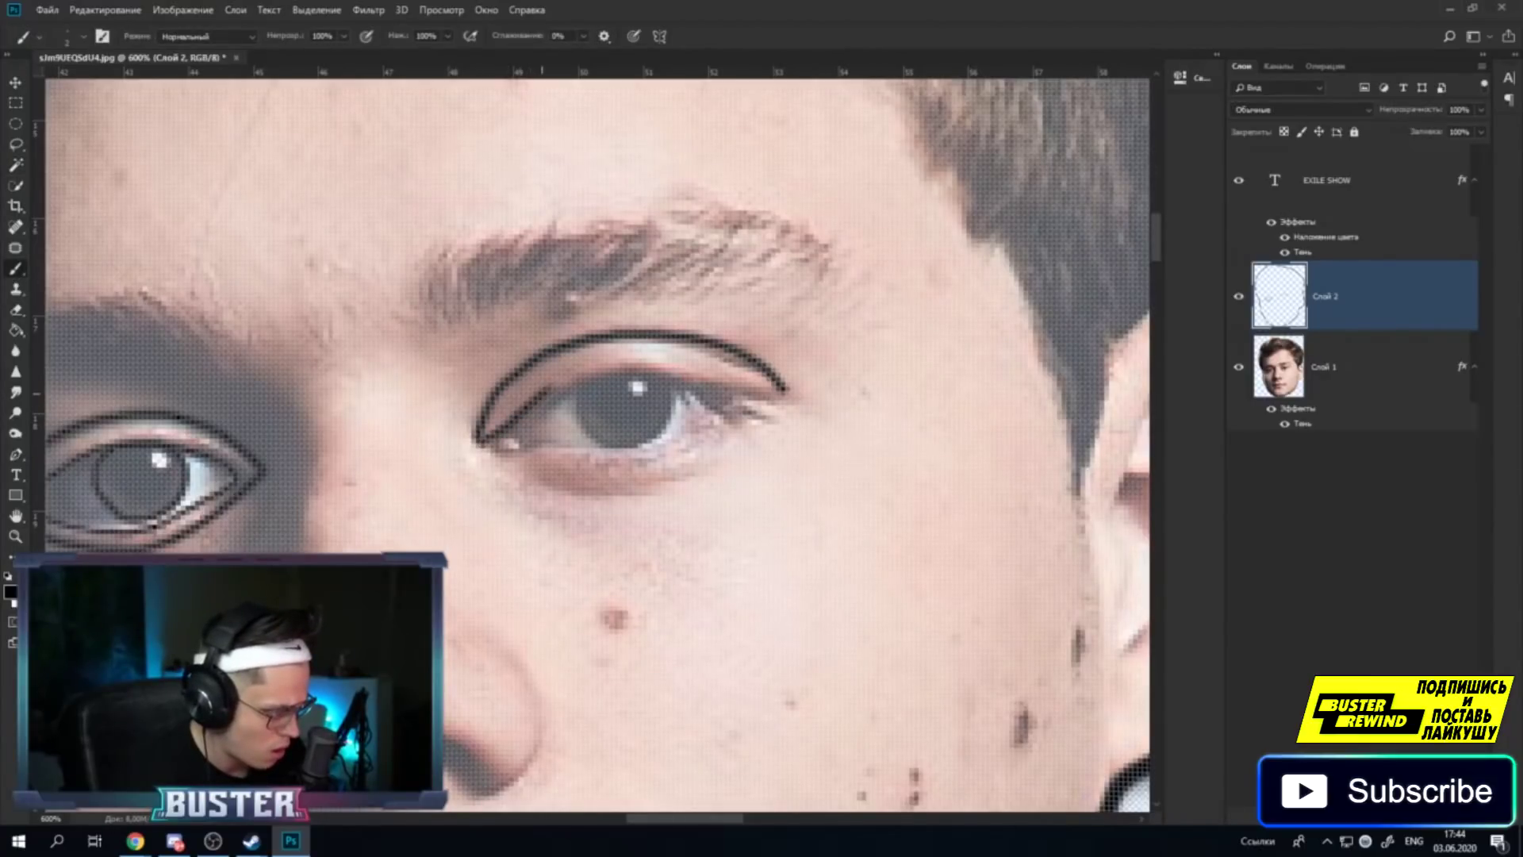
{"action": "mouse_move", "coordinate": [587, 370]}
{"action": "left_mouse_down"}
{"action": "mouse_move", "coordinate": [766, 388]}
{"action": "mouse_move", "coordinate": [725, 428]}
{"action": "mouse_move", "coordinate": [638, 460]}
{"action": "mouse_move", "coordinate": [523, 449]}
{"action": "mouse_move", "coordinate": [548, 479]}
{"action": "mouse_move", "coordinate": [635, 490]}
{"action": "mouse_move", "coordinate": [710, 460]}
{"action": "mouse_move", "coordinate": [773, 406]}
{"action": "left_mouse_up"}
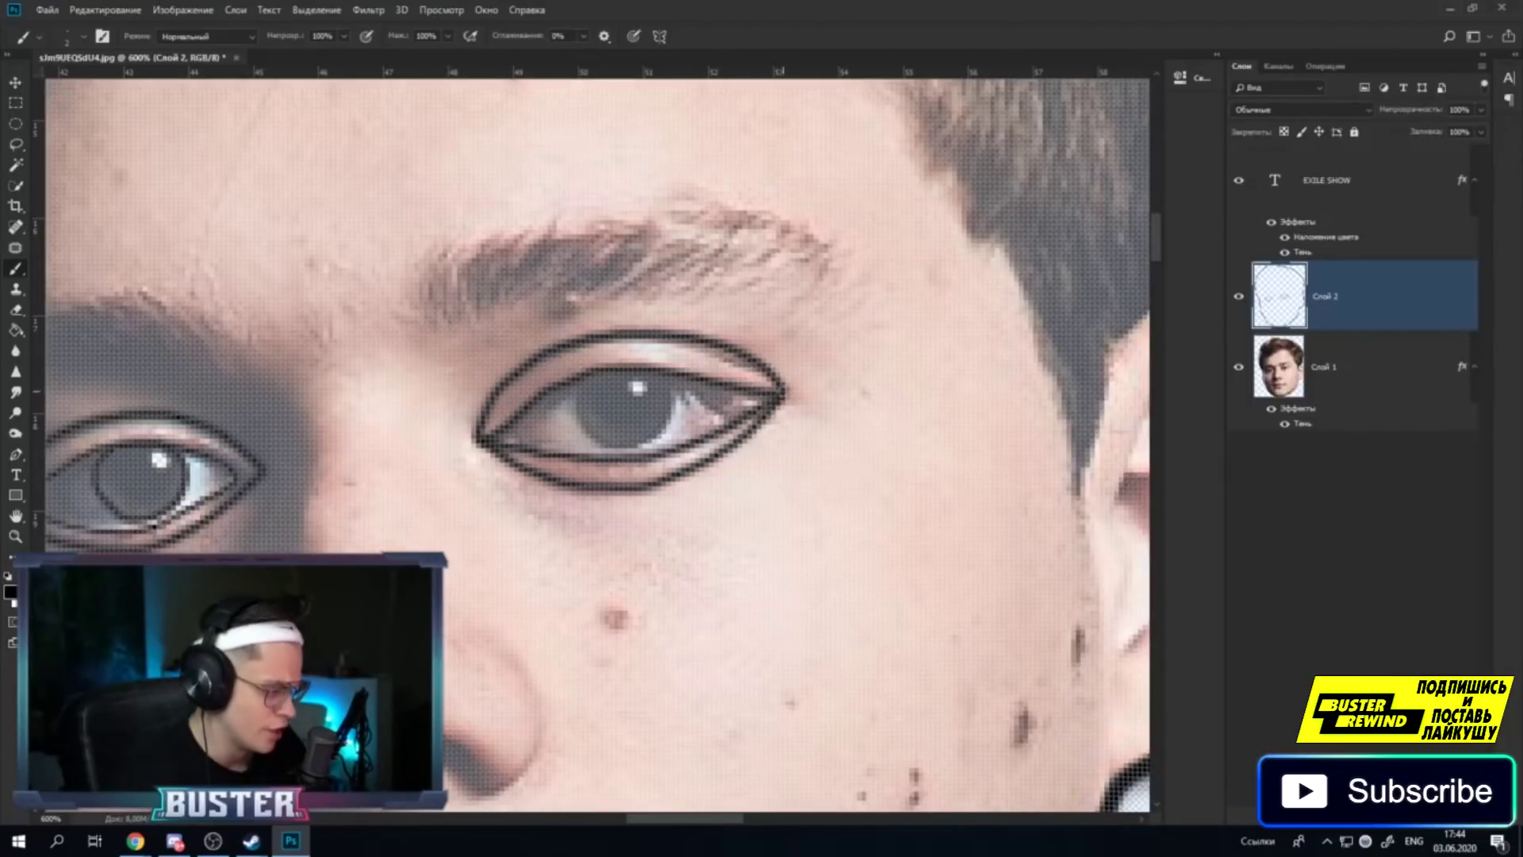
{"action": "scroll", "coordinate": [442, 457], "scroll_direction": "down", "scroll_amount": 1}
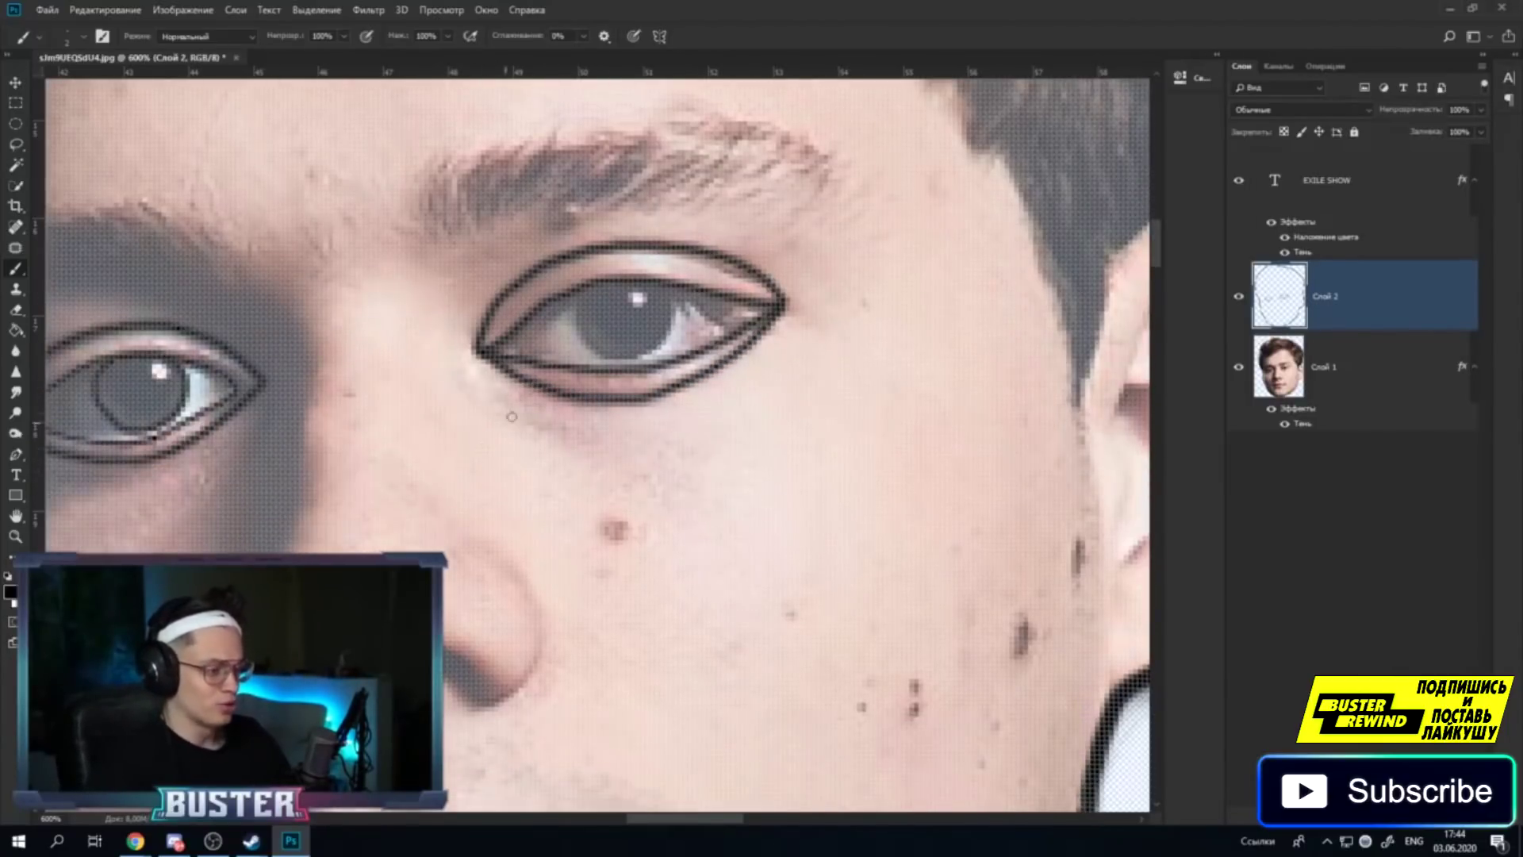
{"action": "scroll", "coordinate": [443, 457], "scroll_direction": "up", "scroll_amount": 1}
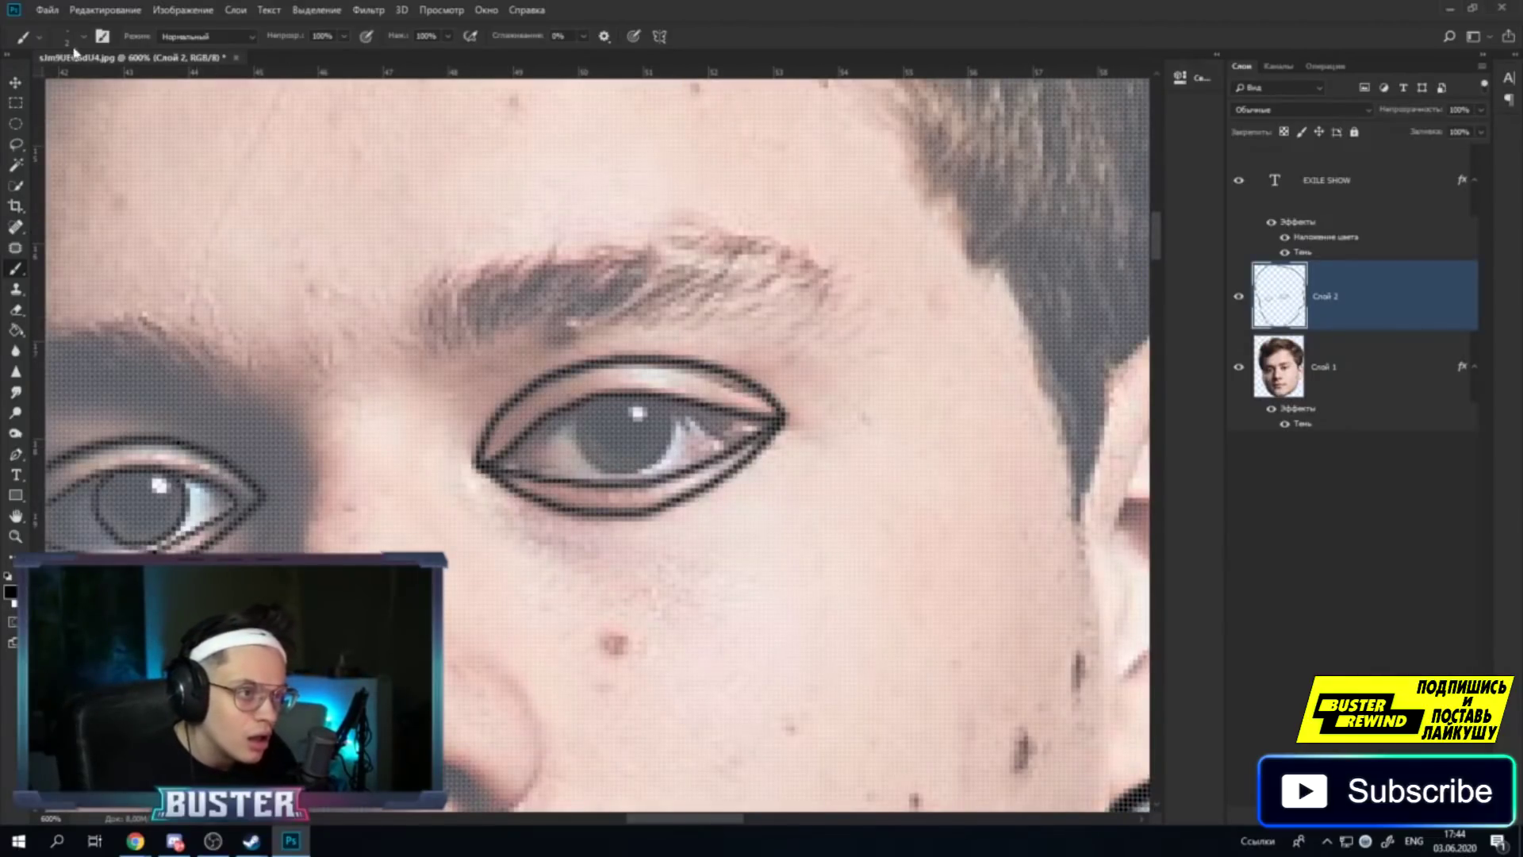
Darken the left iris's upper, lower and right edges with black brush strokes.
{"action": "left_click", "coordinate": [33, 36]}
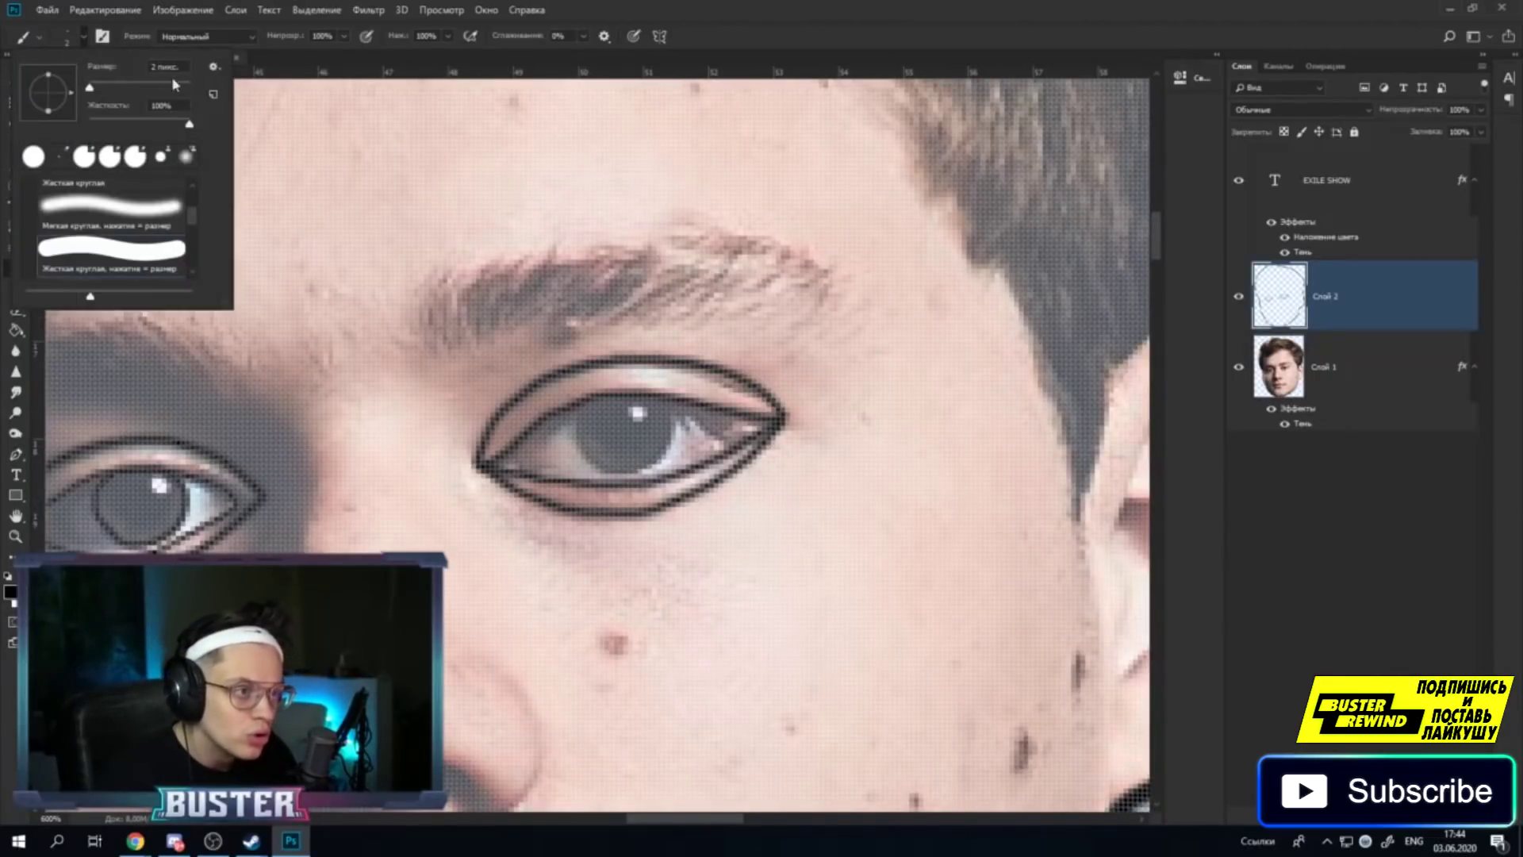
{"action": "left_click", "coordinate": [583, 409]}
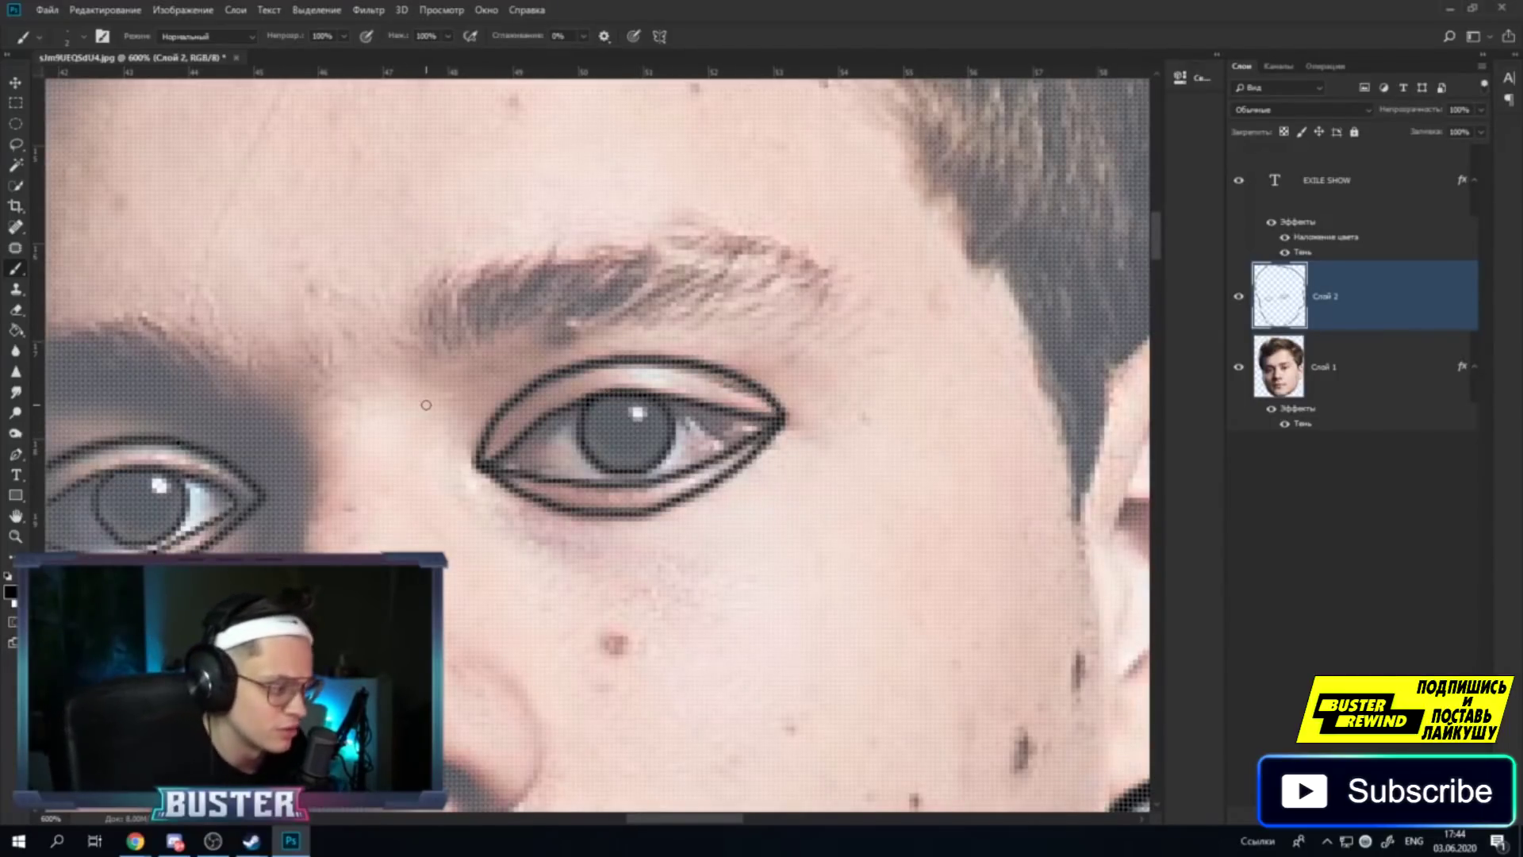
{"action": "mouse_move", "coordinate": [588, 427]}
{"action": "left_mouse_down"}
{"action": "mouse_move", "coordinate": [596, 402]}
{"action": "mouse_move", "coordinate": [614, 453]}
{"action": "left_mouse_up"}
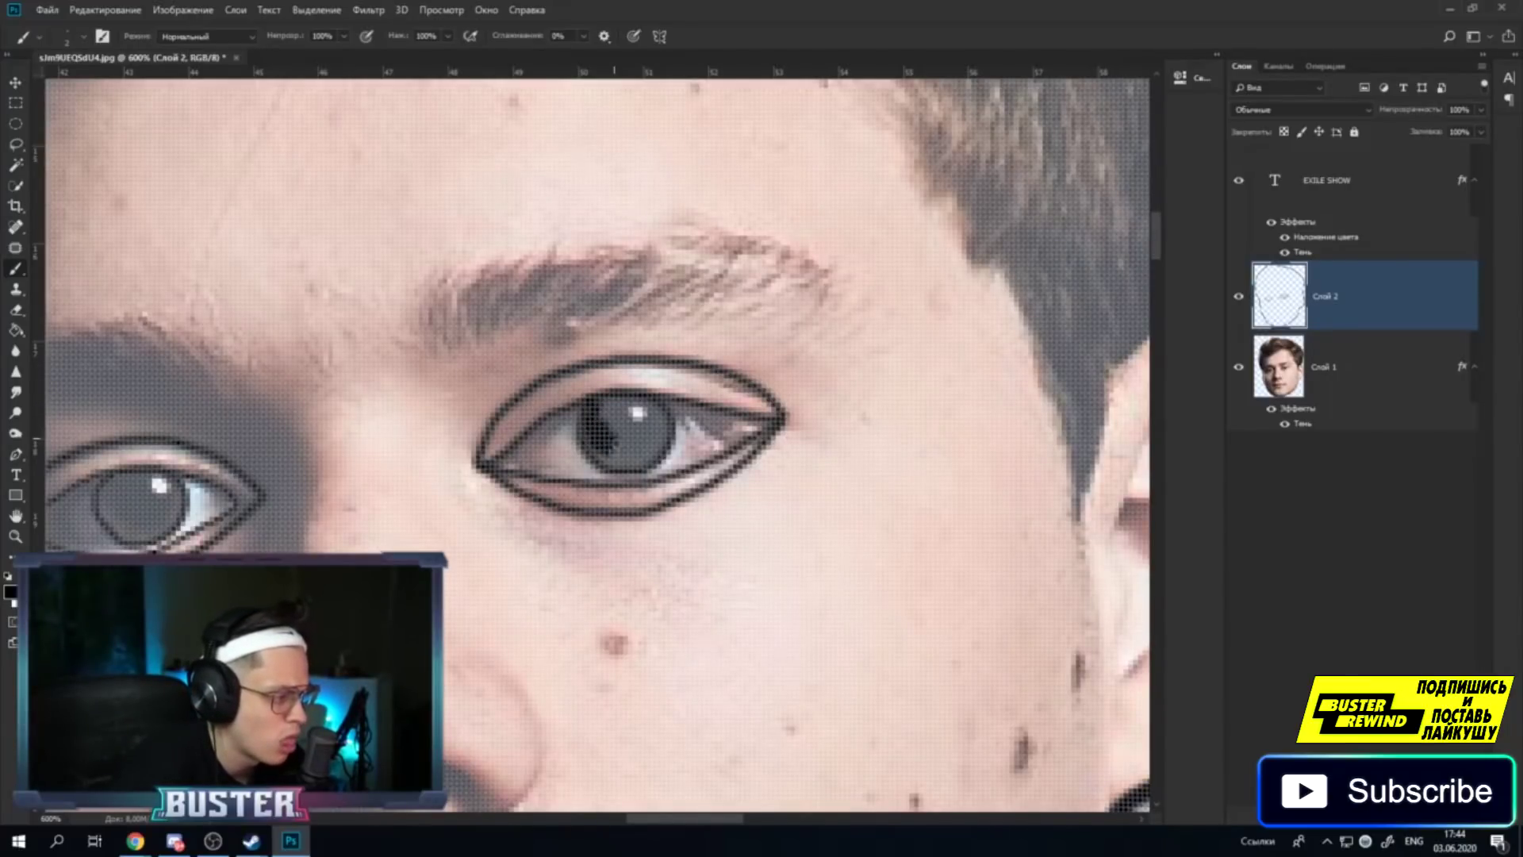
{"action": "left_click_drag", "start_coordinate": [612, 400], "coordinate": [599, 414]}
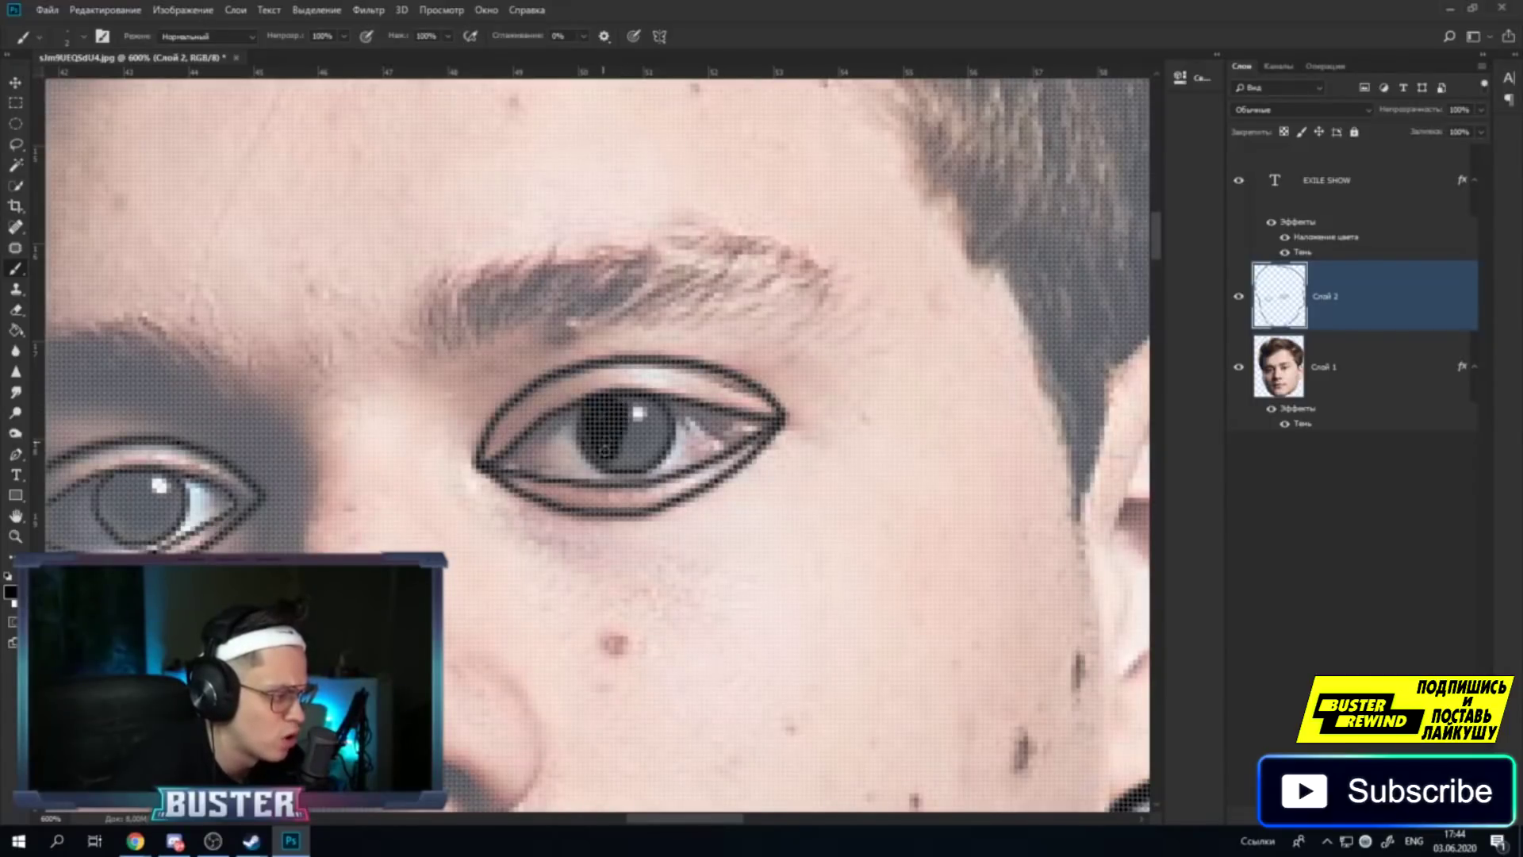
{"action": "left_click_drag", "start_coordinate": [616, 458], "coordinate": [630, 442]}
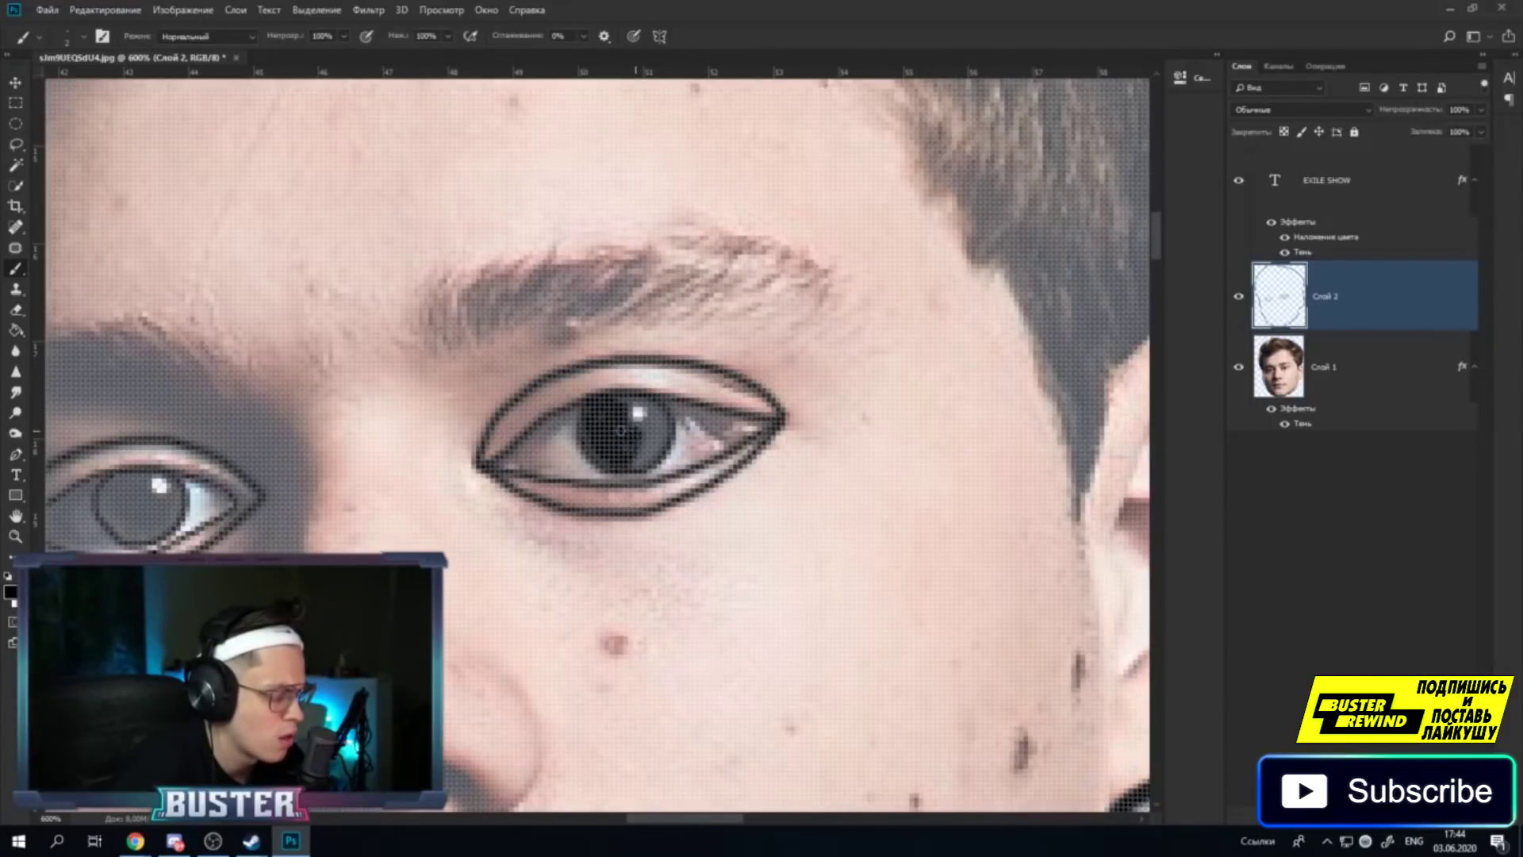
{"action": "left_click_drag", "start_coordinate": [642, 446], "coordinate": [656, 433]}
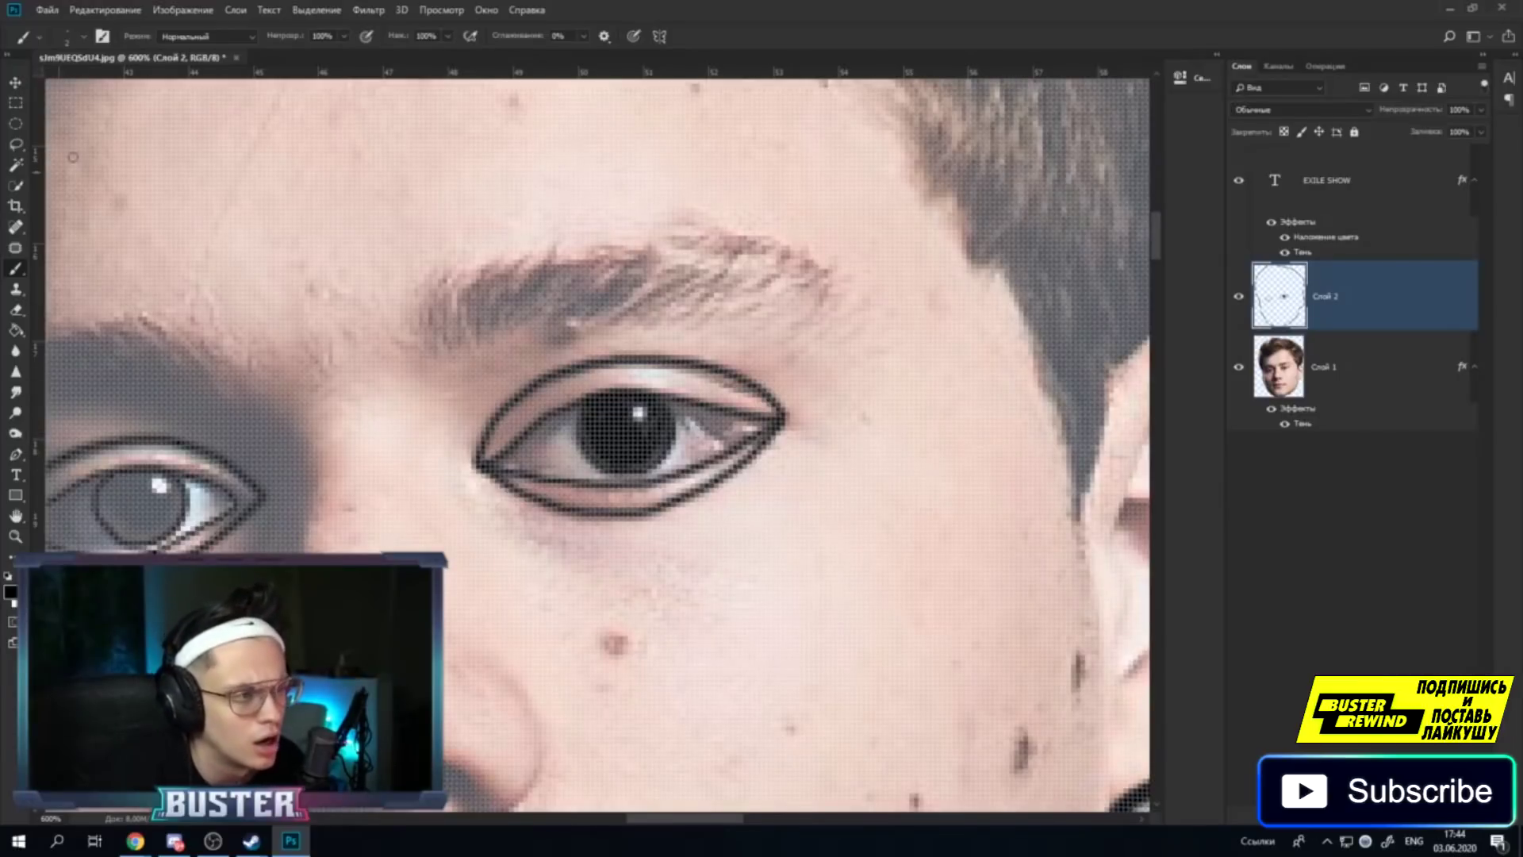
Add a small white highlight dot in the left pupil.
{"action": "key", "text": "x"}
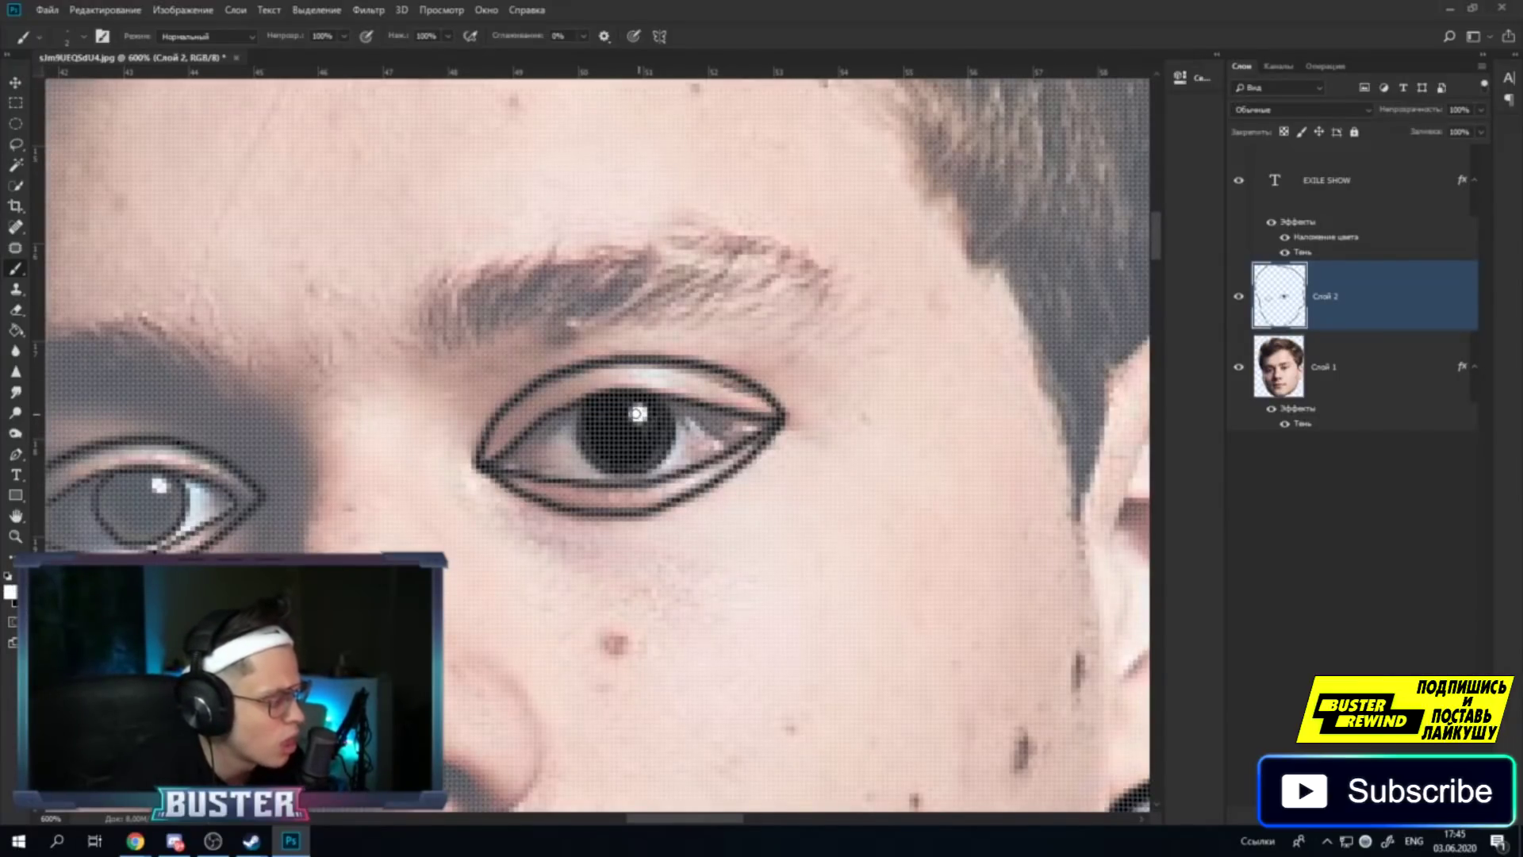
{"action": "left_click", "coordinate": [637, 413]}
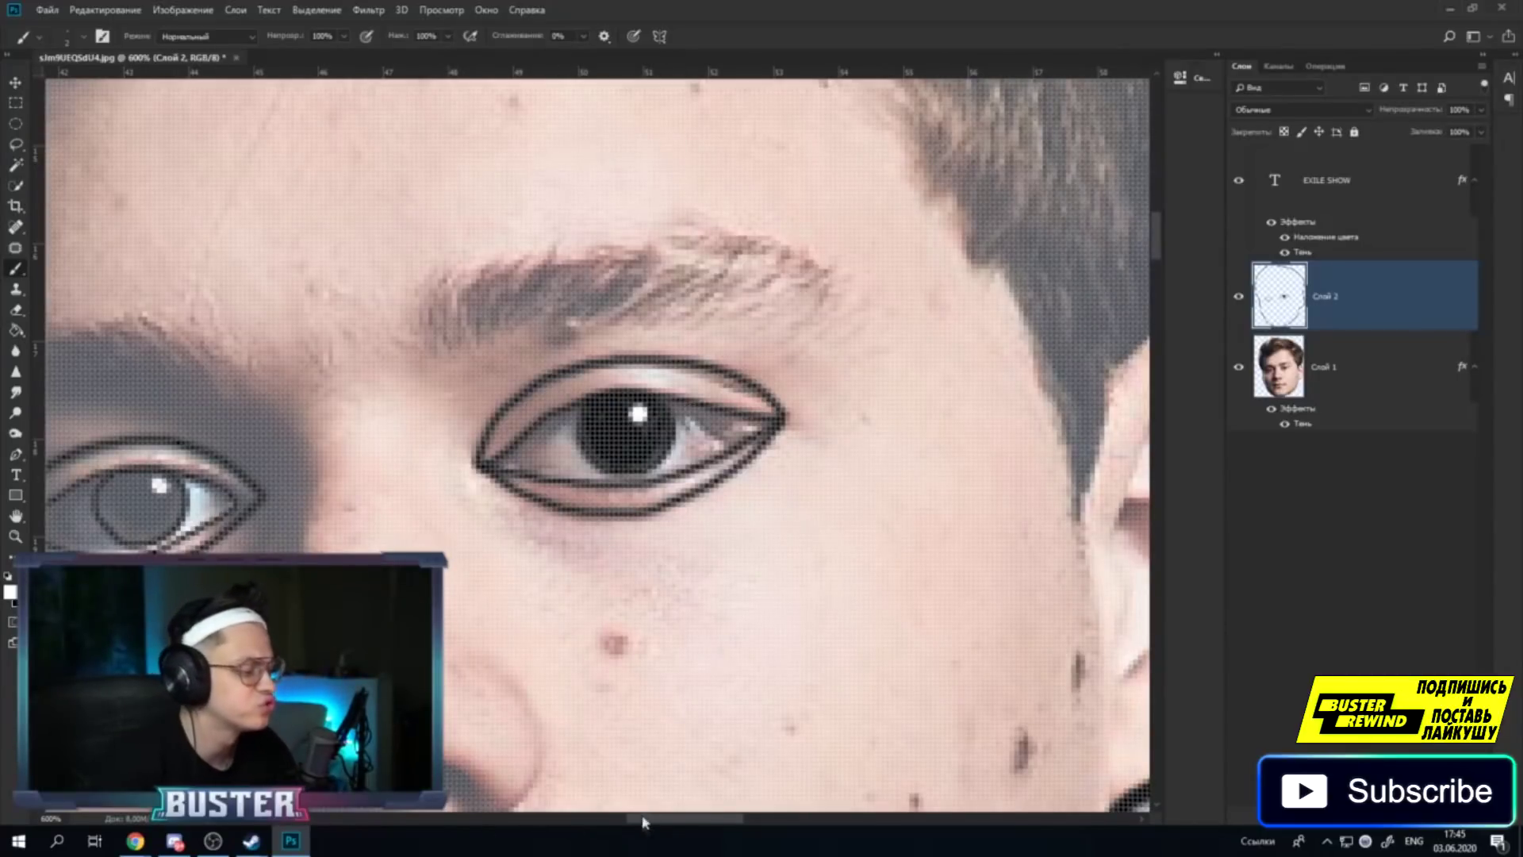
{"action": "left_click_drag", "start_coordinate": [644, 818], "coordinate": [622, 820]}
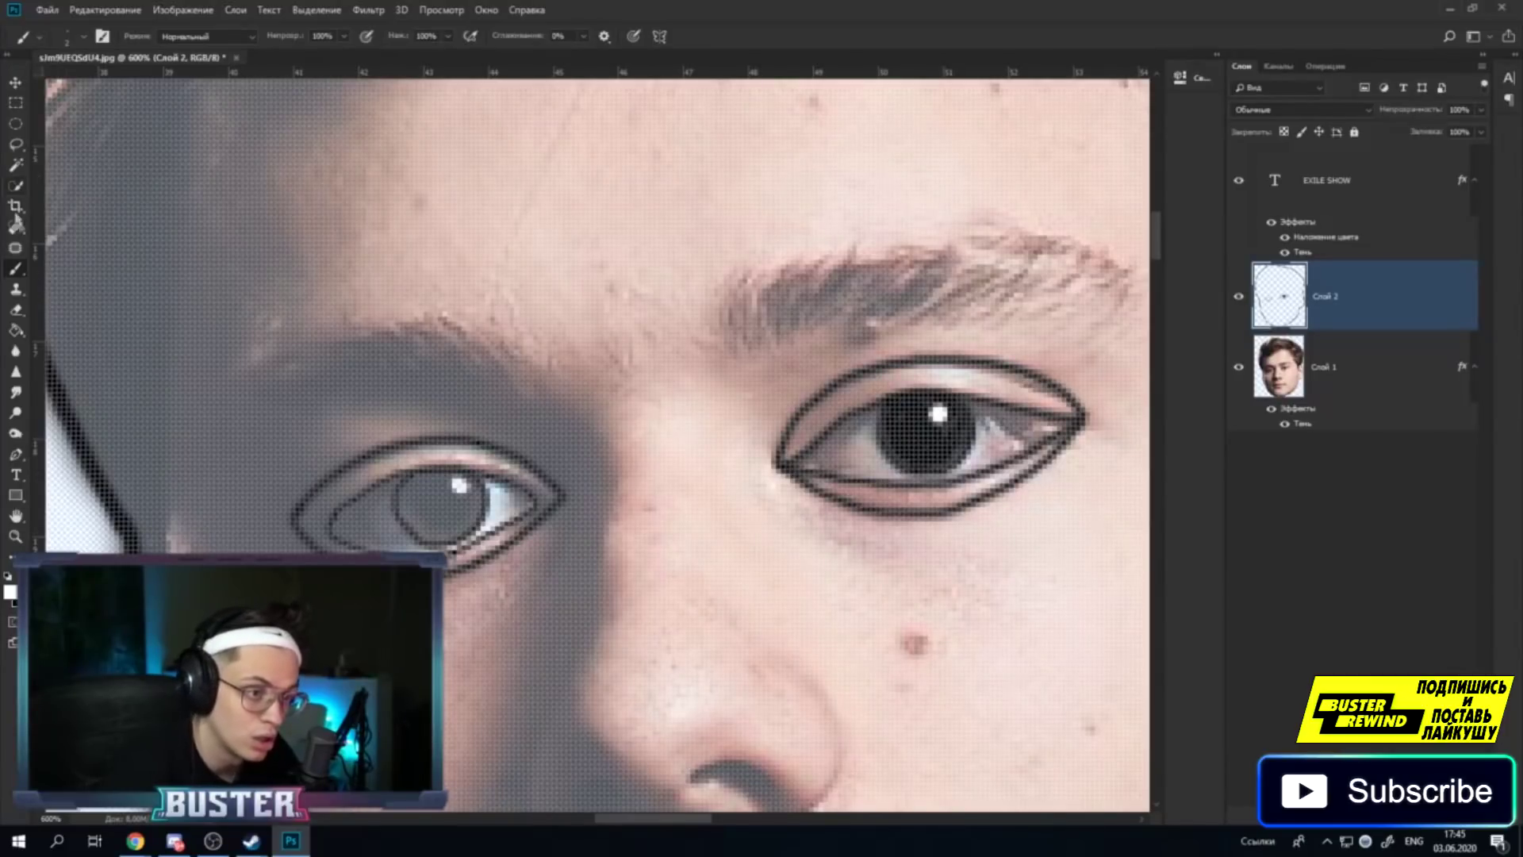
Fill the left iris solid black with the Paint Bucket, redoing the fill once.
{"action": "left_click", "coordinate": [16, 332]}
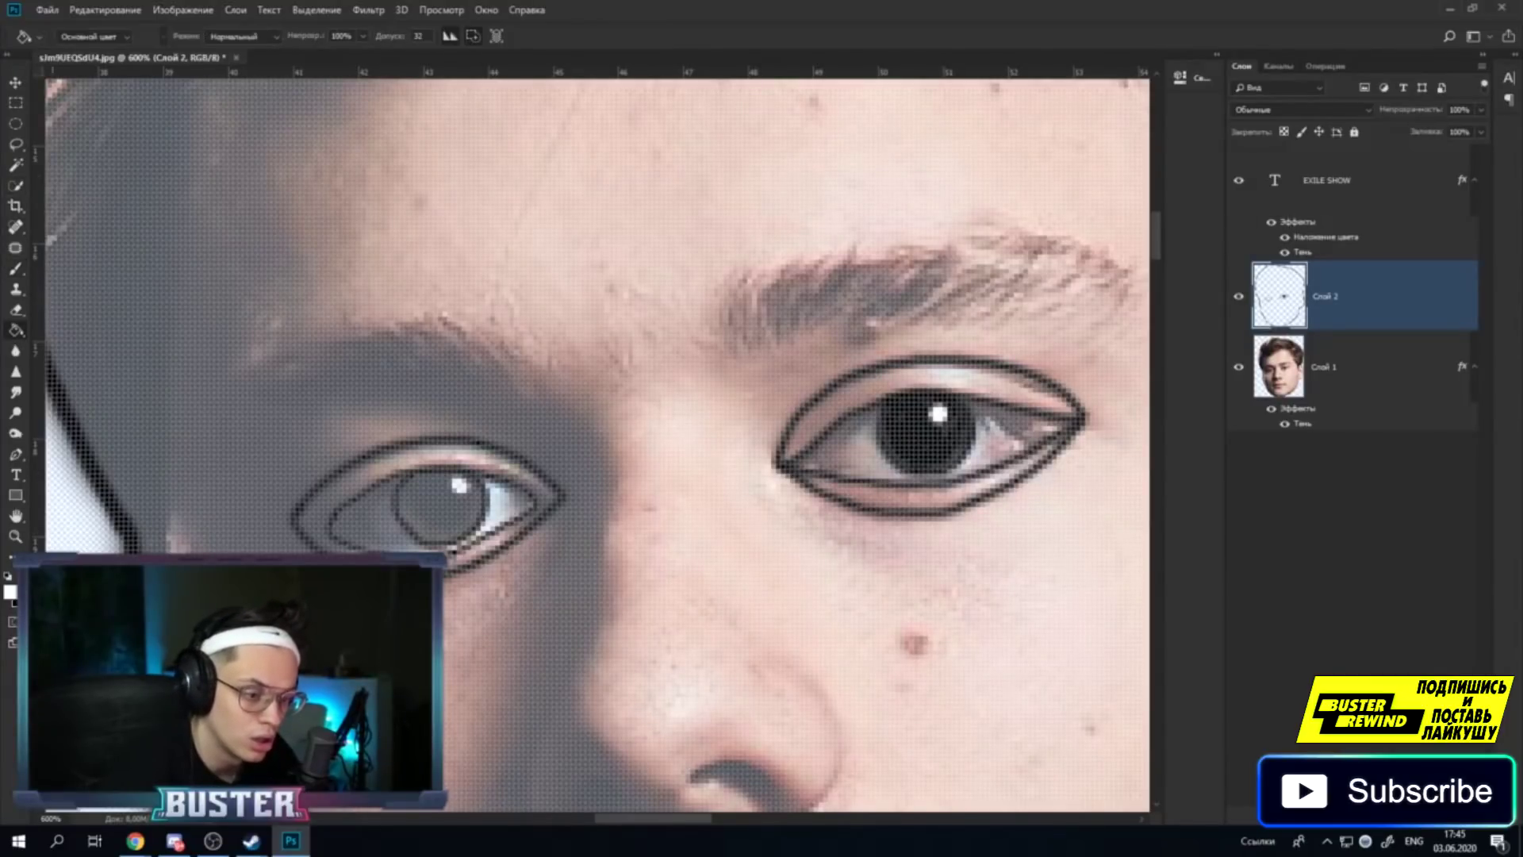
{"action": "left_click", "coordinate": [446, 524]}
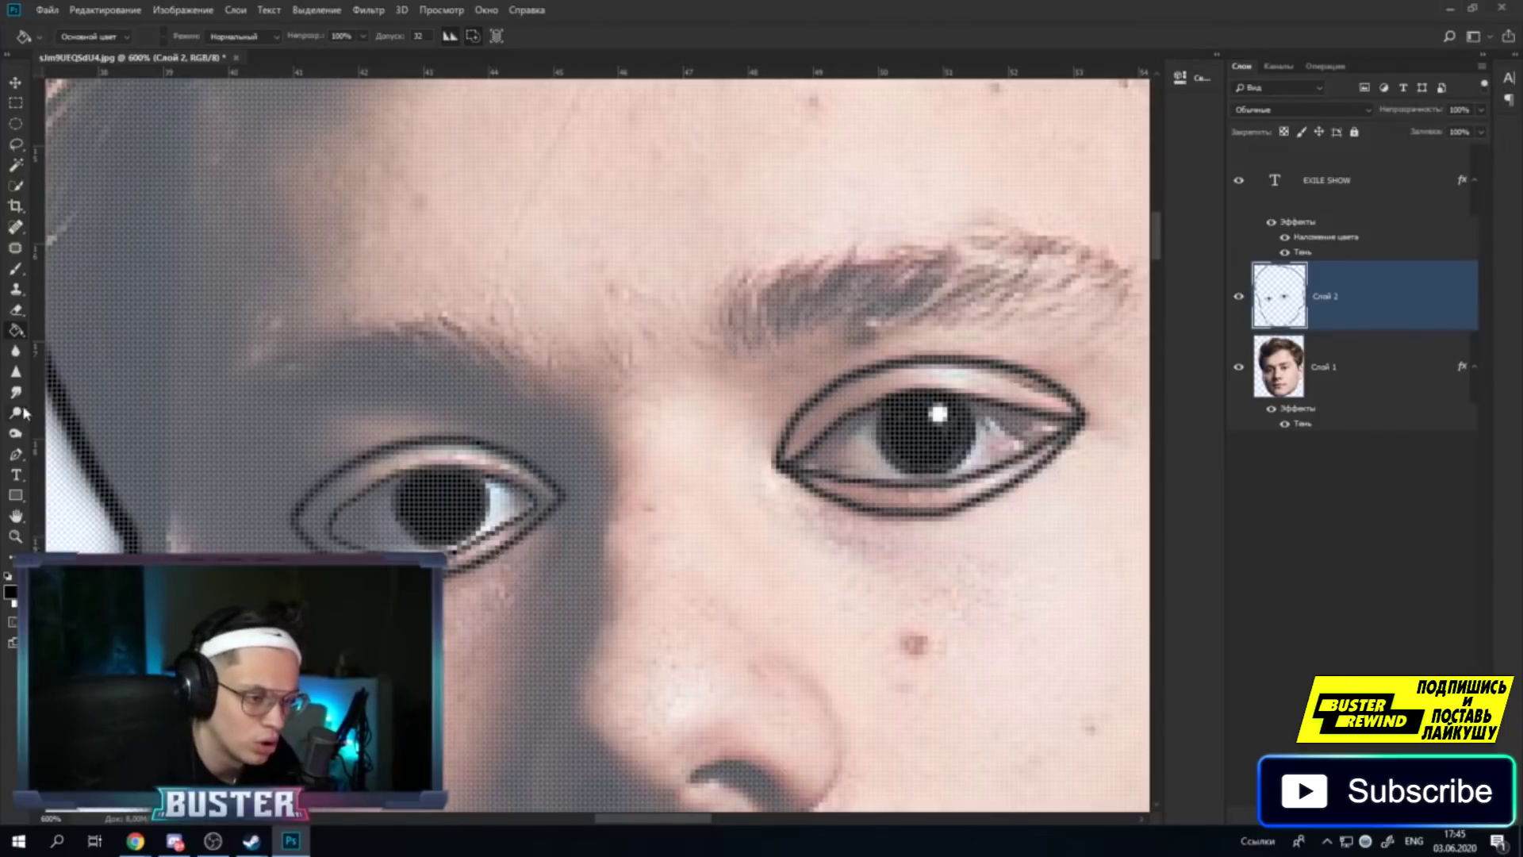
{"action": "key", "text": "x"}
{"action": "key", "text": "b"}
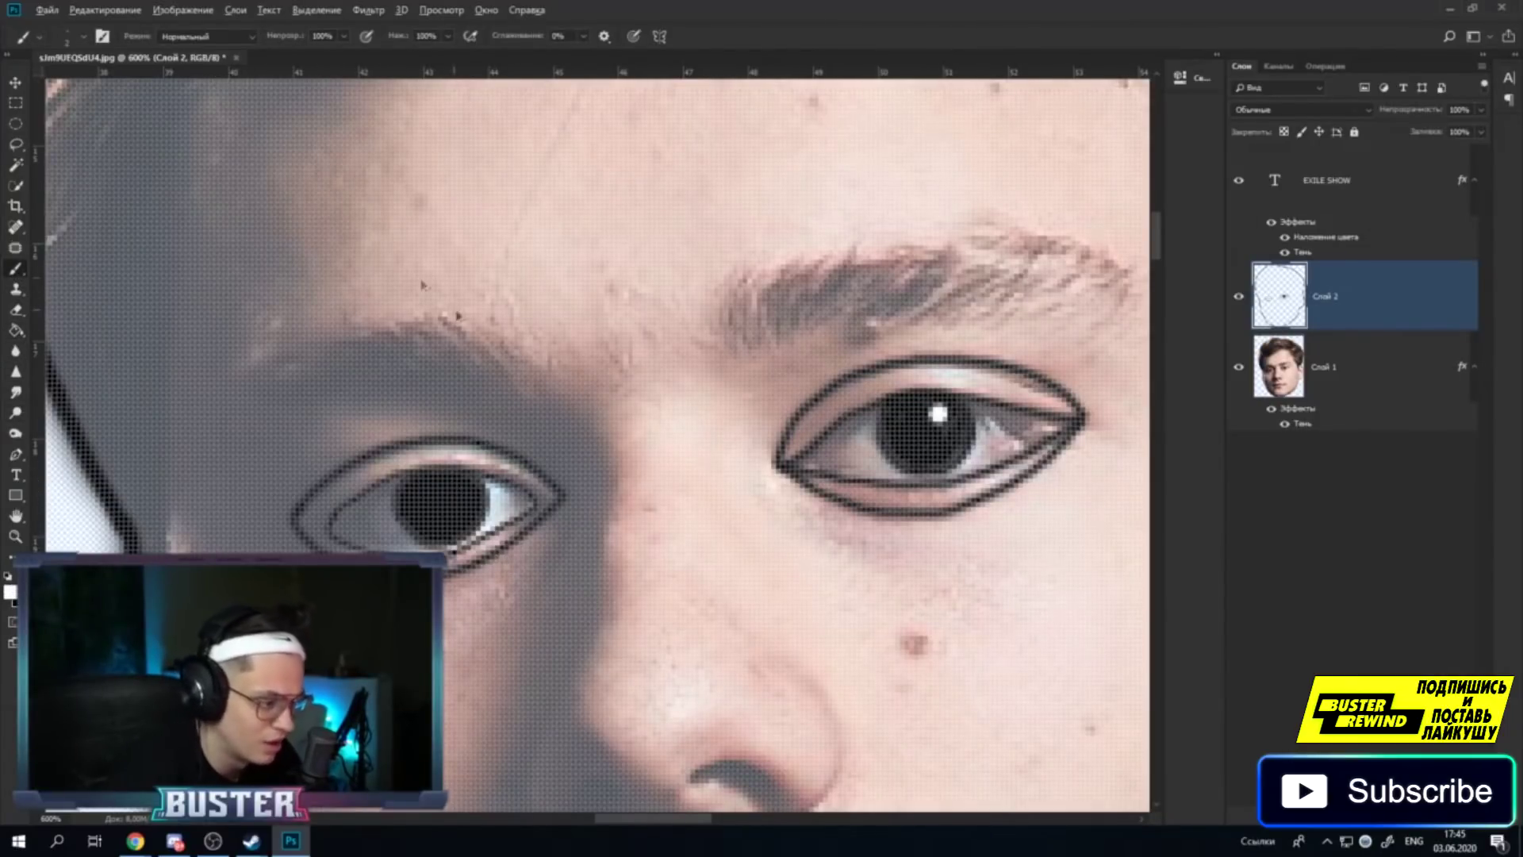
{"action": "key", "text": "ctrl+z"}
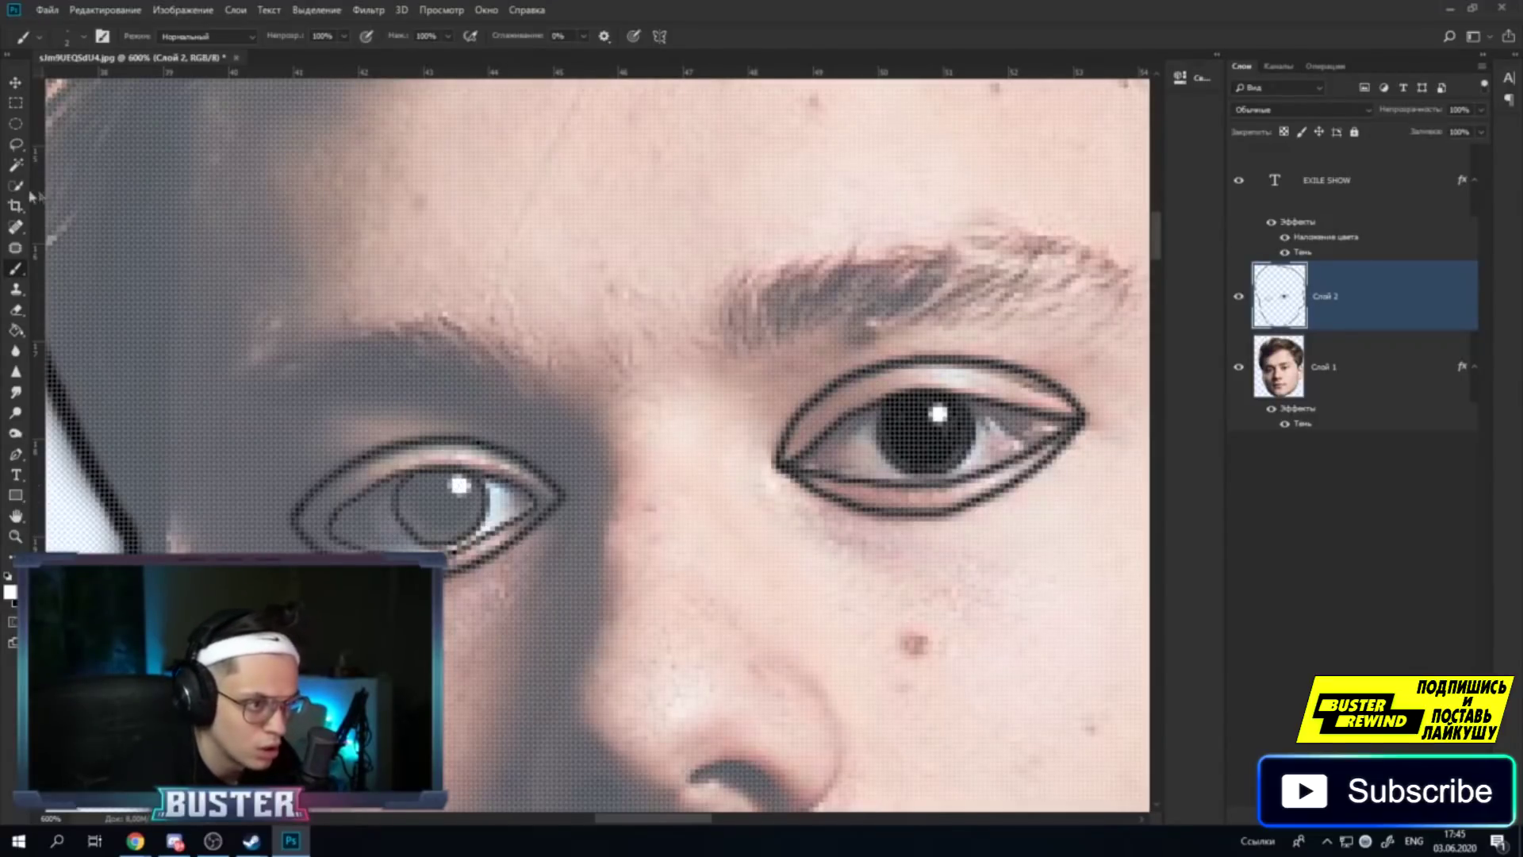
{"action": "left_click", "coordinate": [17, 330]}
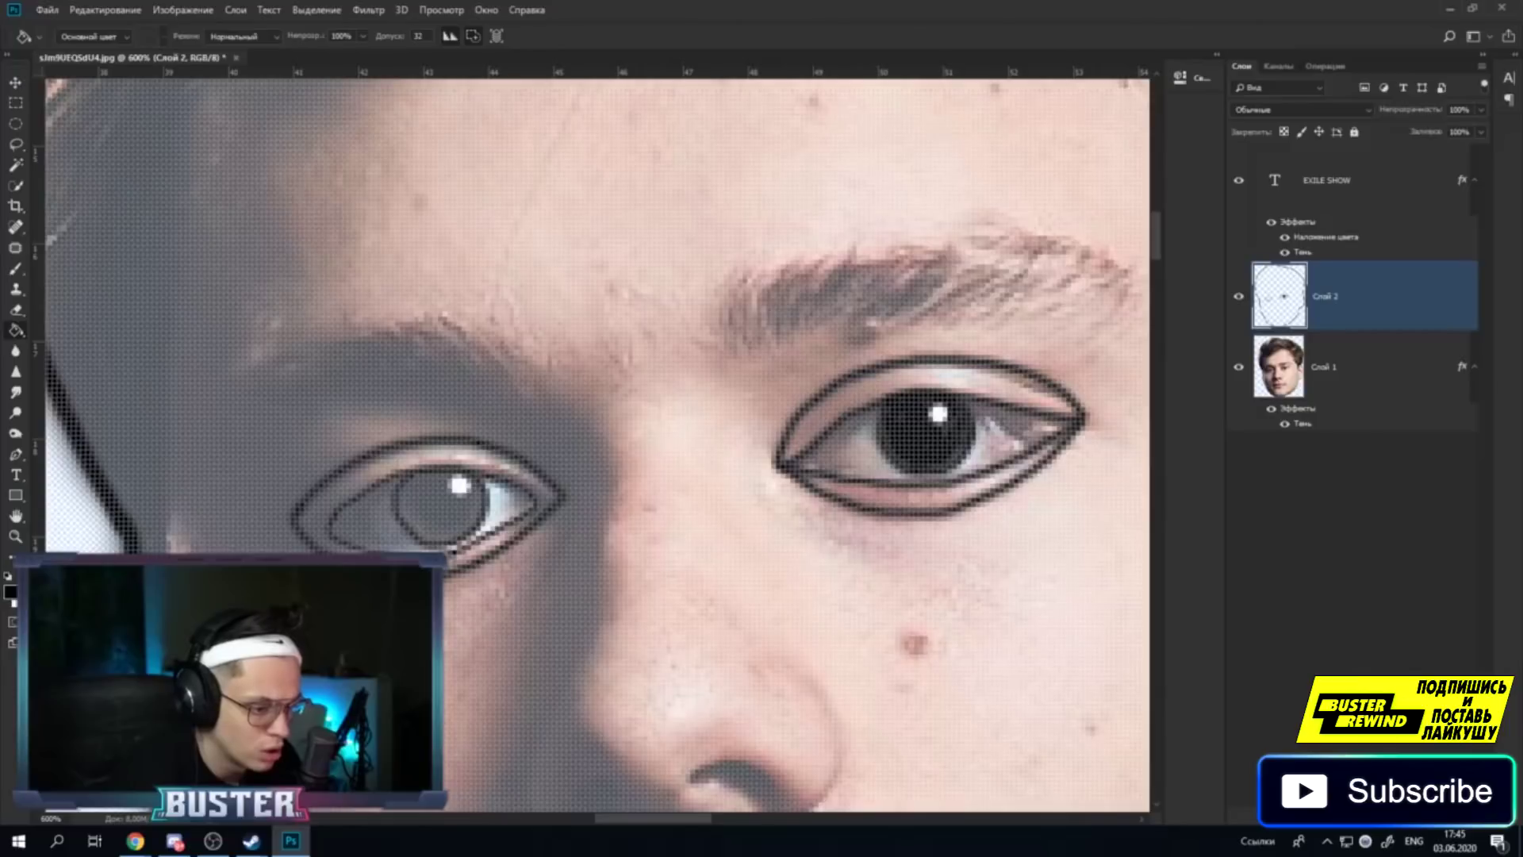
{"action": "left_click", "coordinate": [447, 522]}
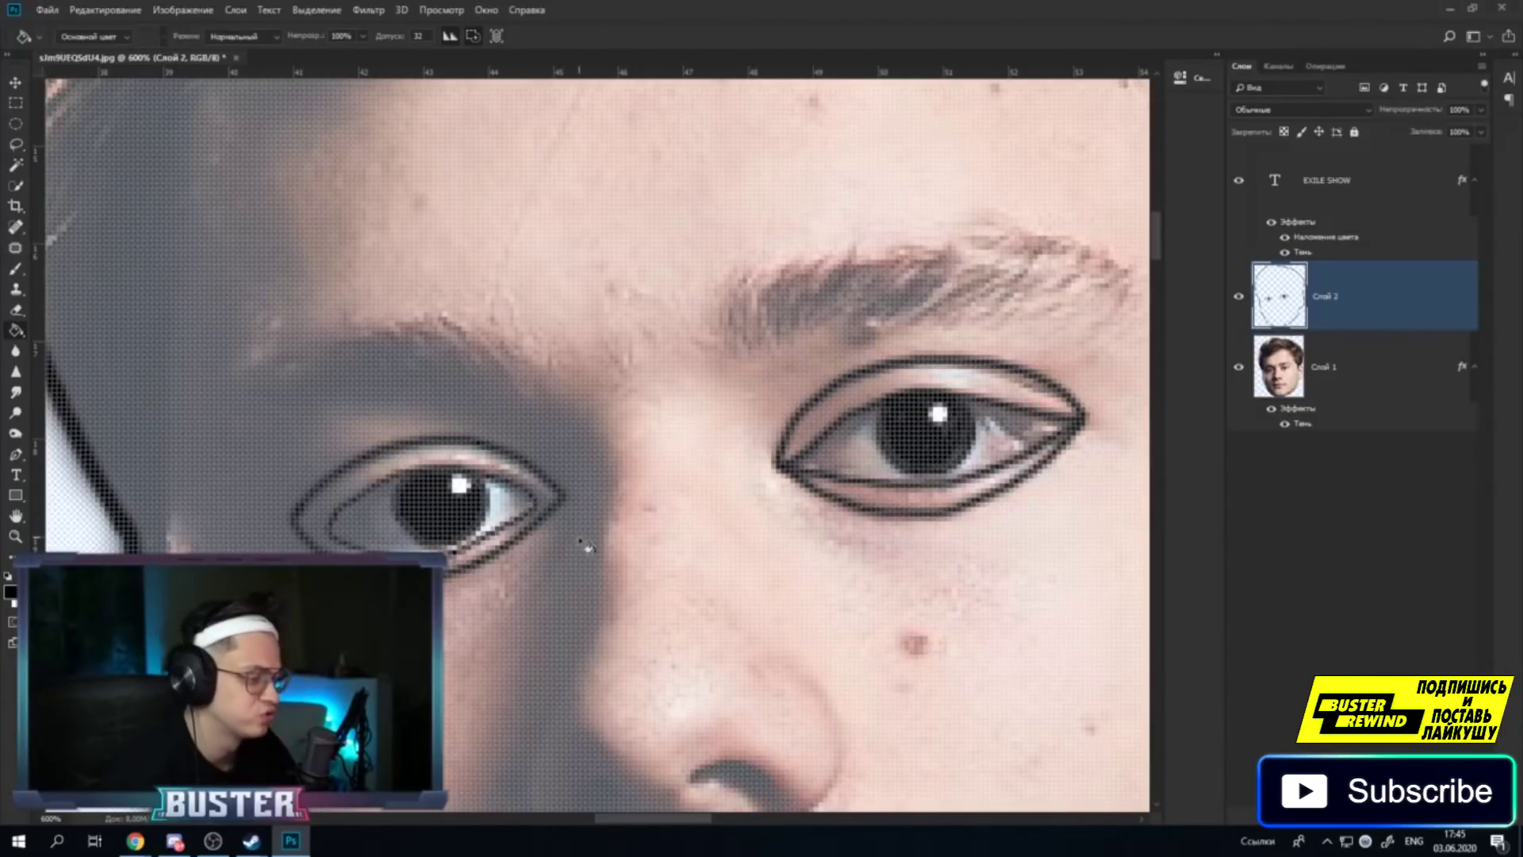
{"action": "left_click", "coordinate": [15, 536]}
{"action": "right_click", "coordinate": [409, 442]}
{"action": "left_click", "coordinate": [460, 526]}
{"action": "right_click", "coordinate": [595, 459]}
Zoom out to the whole head and hide the Слой 1 face photo layer.
{"action": "left_click", "coordinate": [647, 544]}
{"action": "right_click", "coordinate": [692, 497]}
{"action": "right_click", "coordinate": [712, 532]}
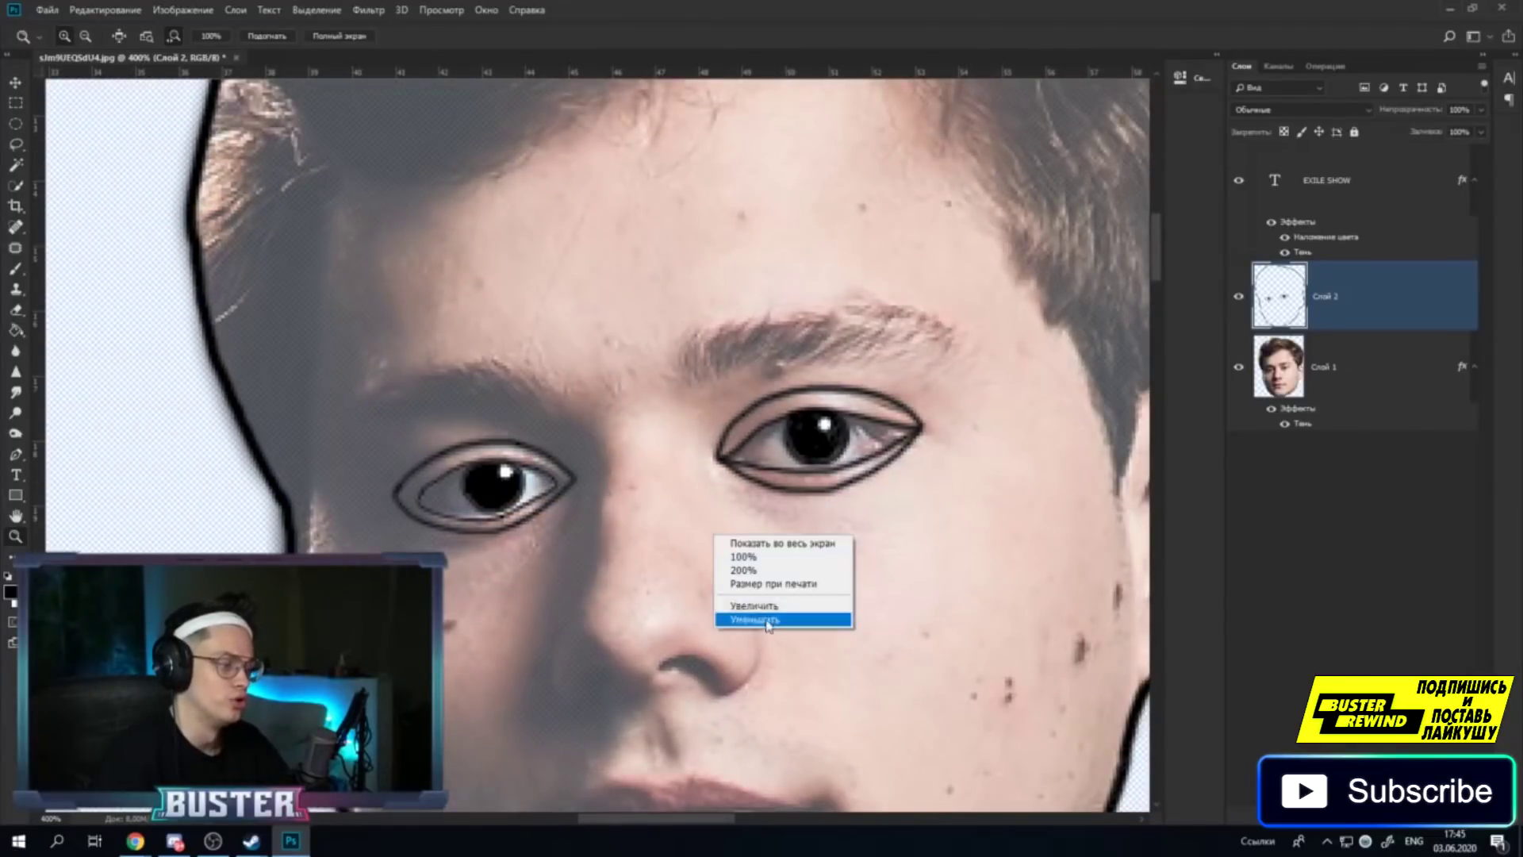
{"action": "left_click", "coordinate": [742, 615]}
{"action": "right_click", "coordinate": [730, 560]}
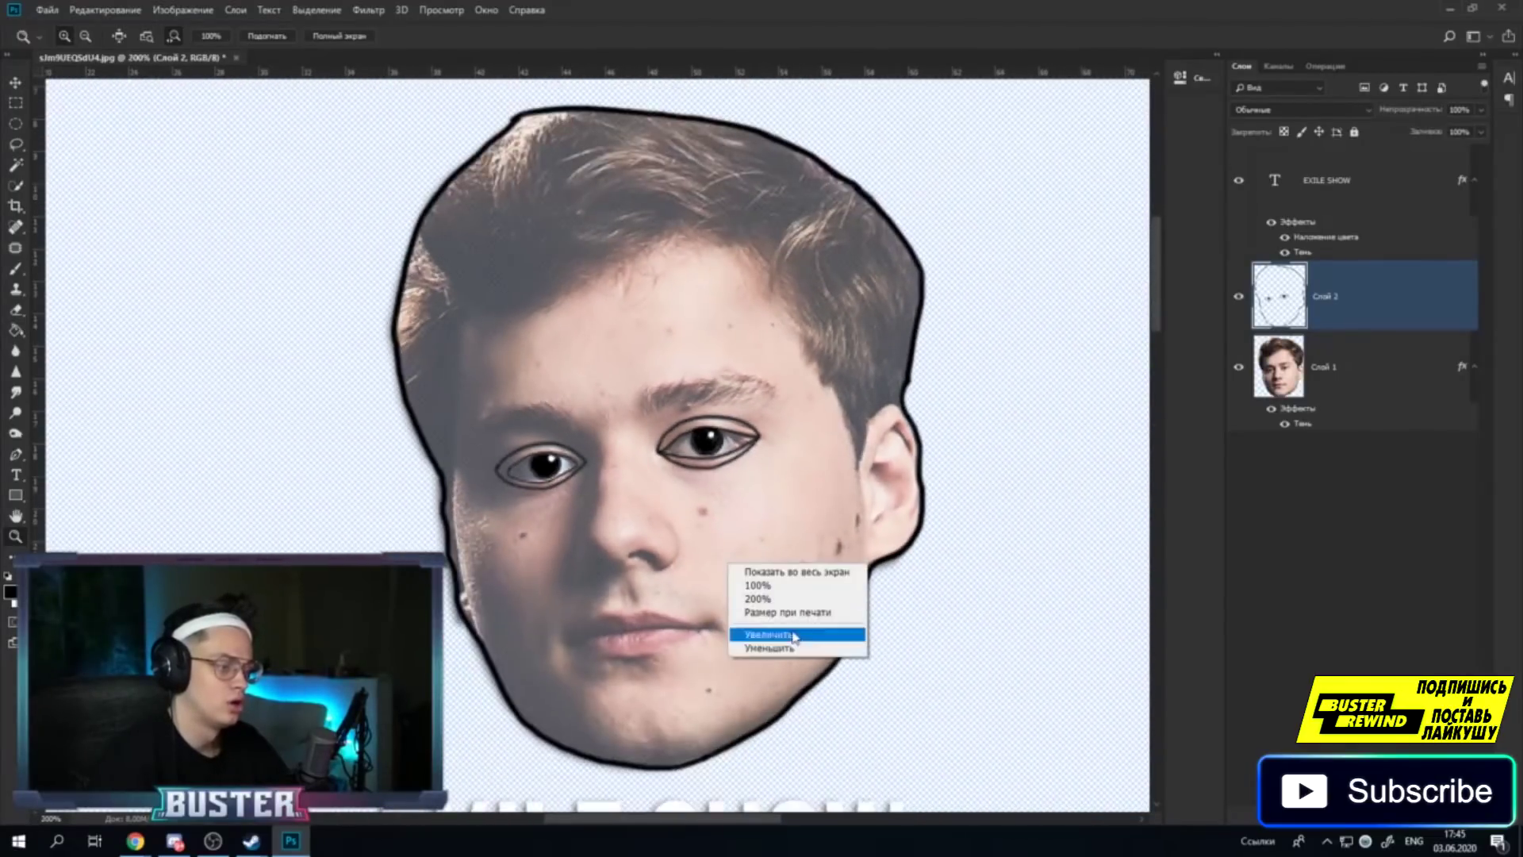
{"action": "left_click", "coordinate": [770, 638]}
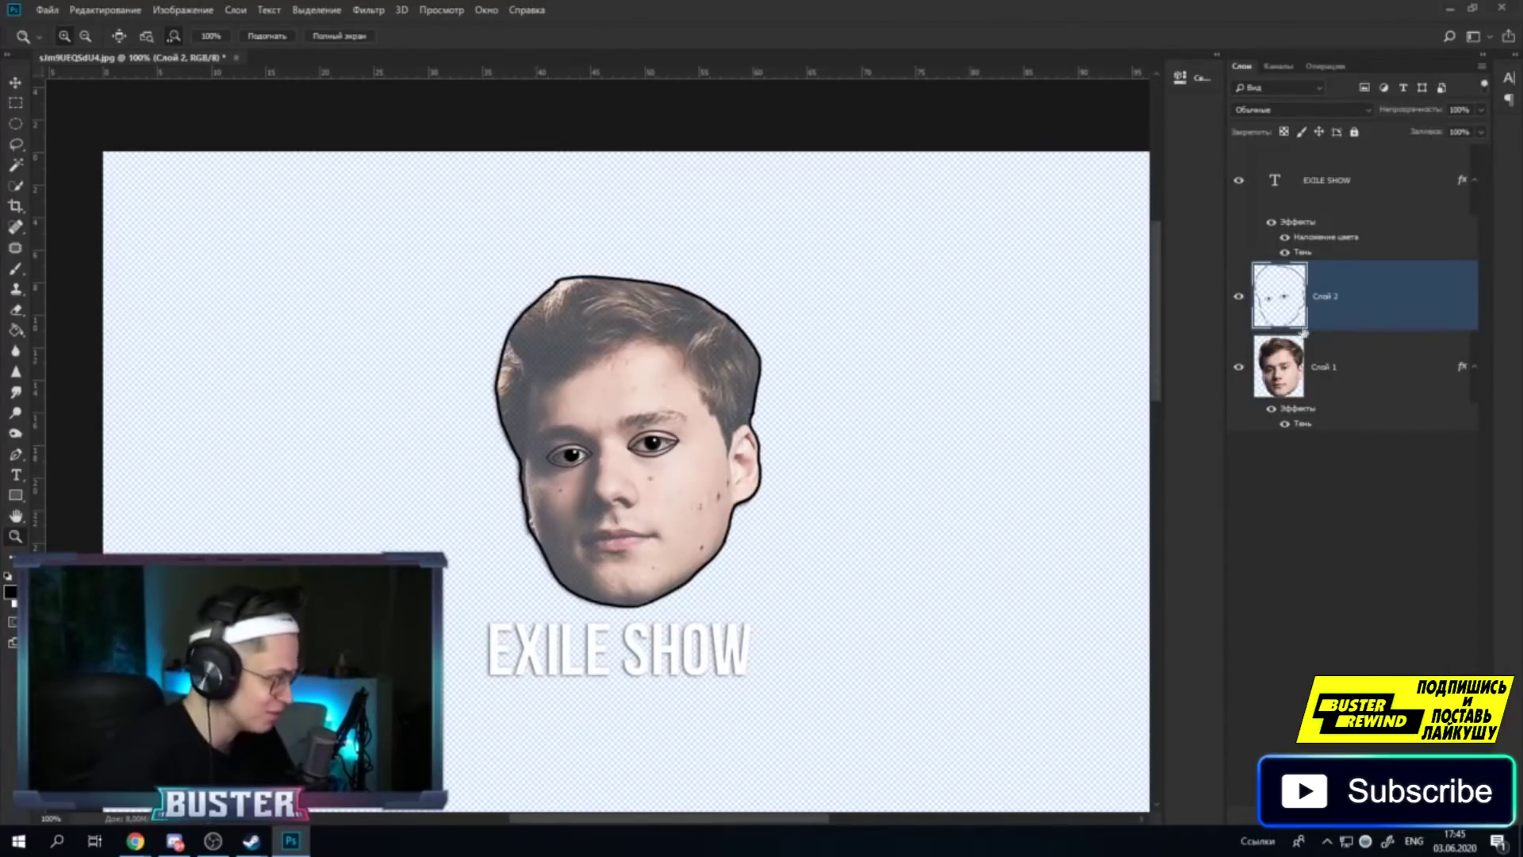
{"action": "left_click", "coordinate": [1239, 368]}
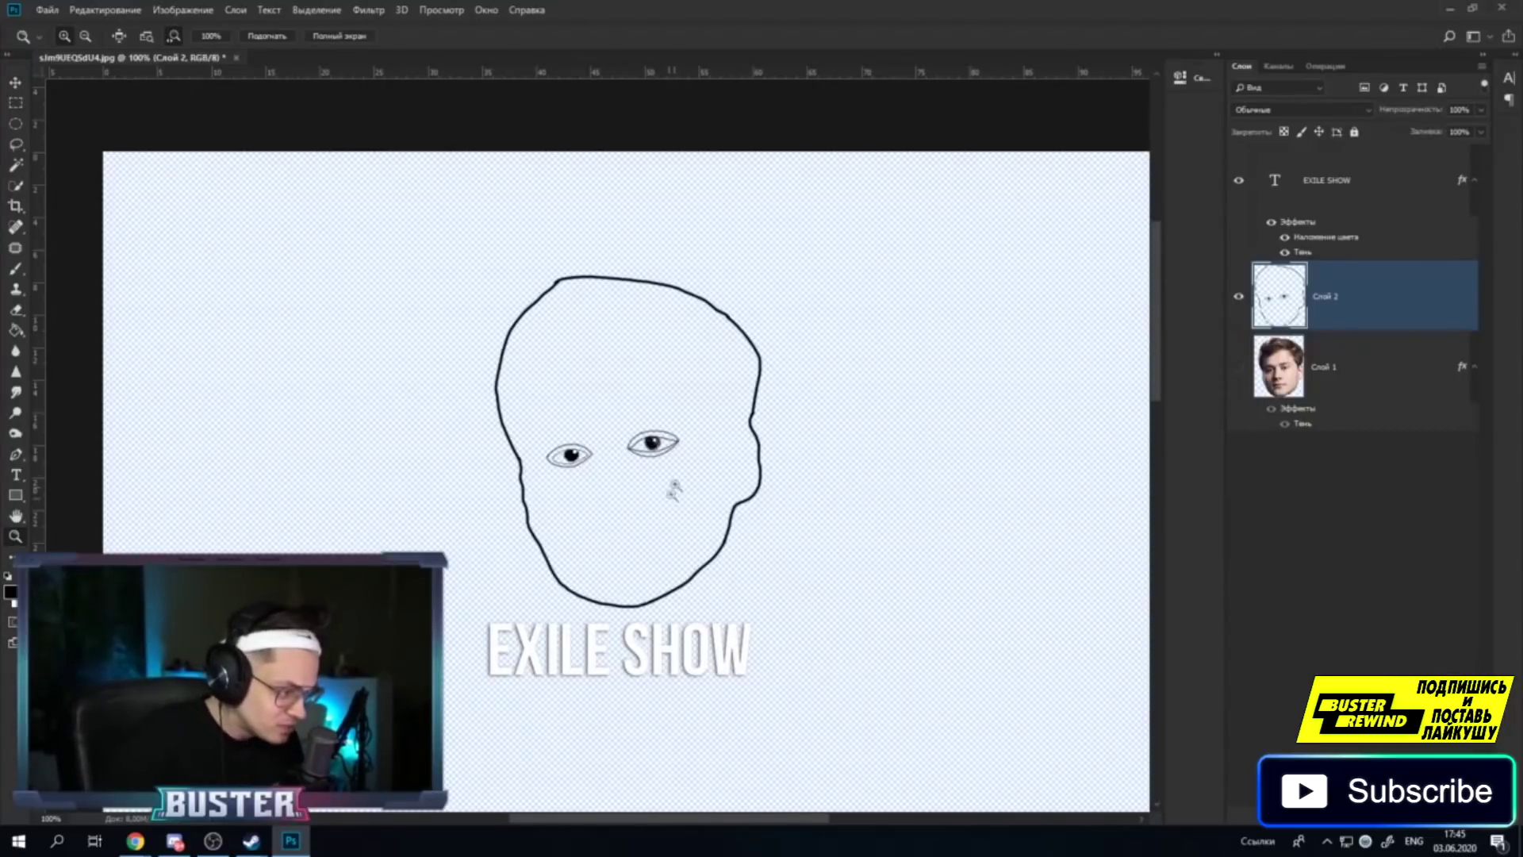
Try a black Paint Bucket fill inside the right eye, then undo it.
{"action": "left_click", "coordinate": [651, 450]}
{"action": "left_click", "coordinate": [658, 454]}
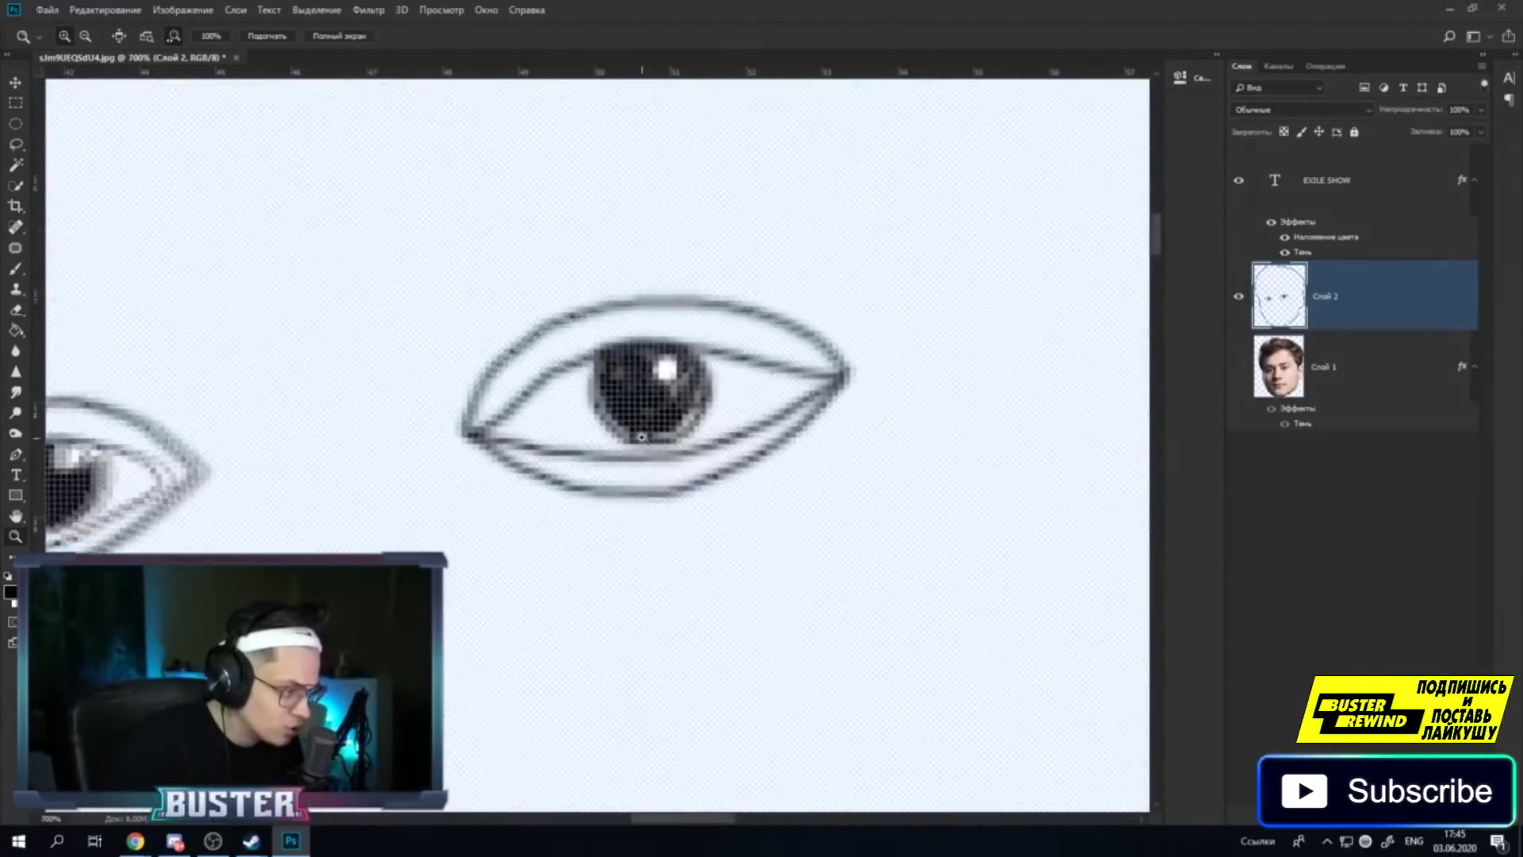
{"action": "left_click", "coordinate": [659, 454]}
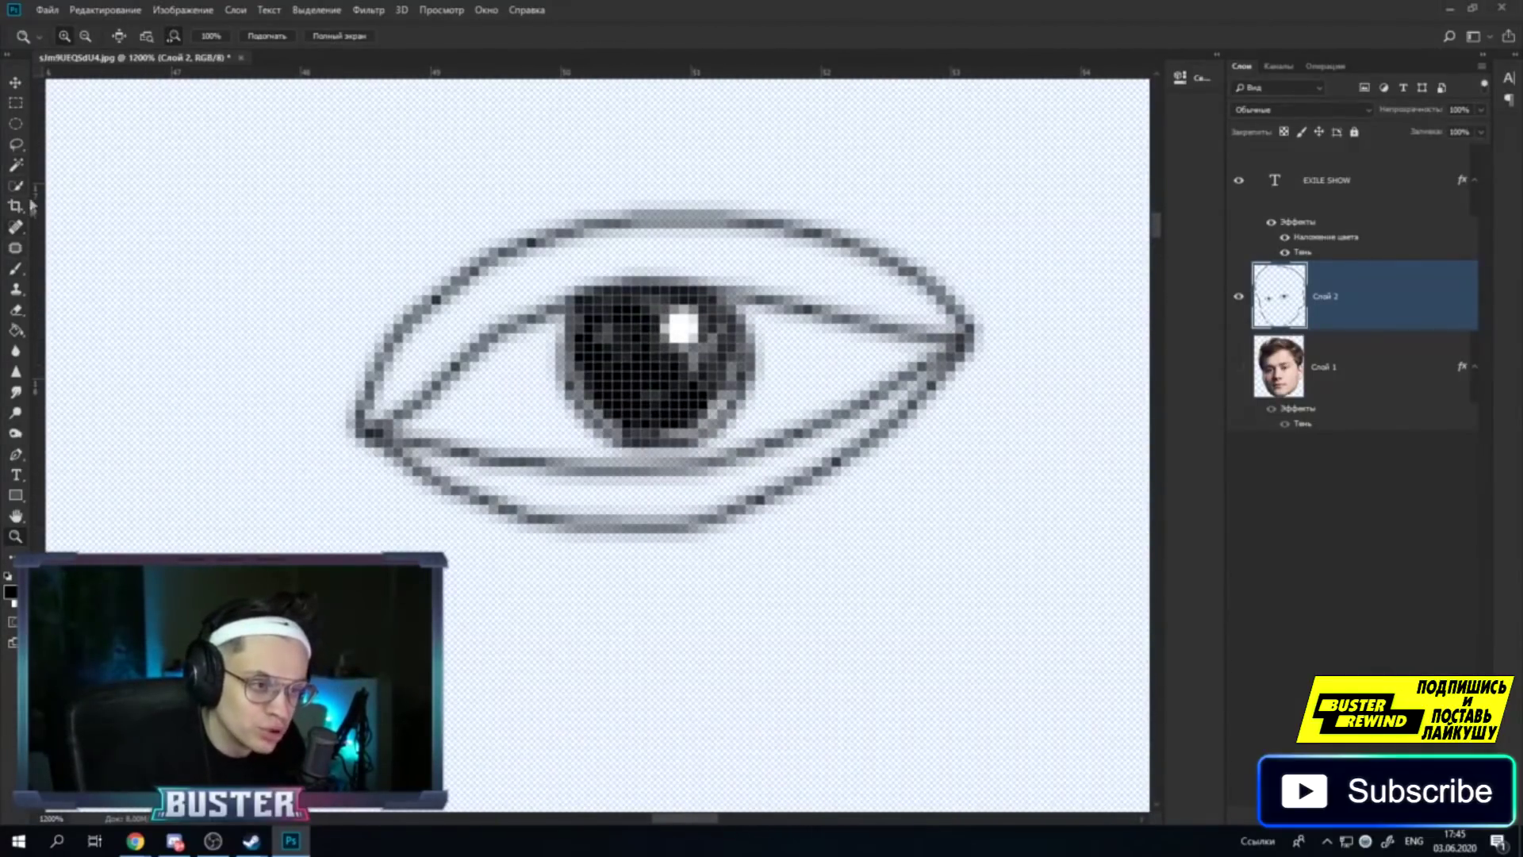
{"action": "left_click", "coordinate": [23, 330]}
{"action": "left_click", "coordinate": [670, 393]}
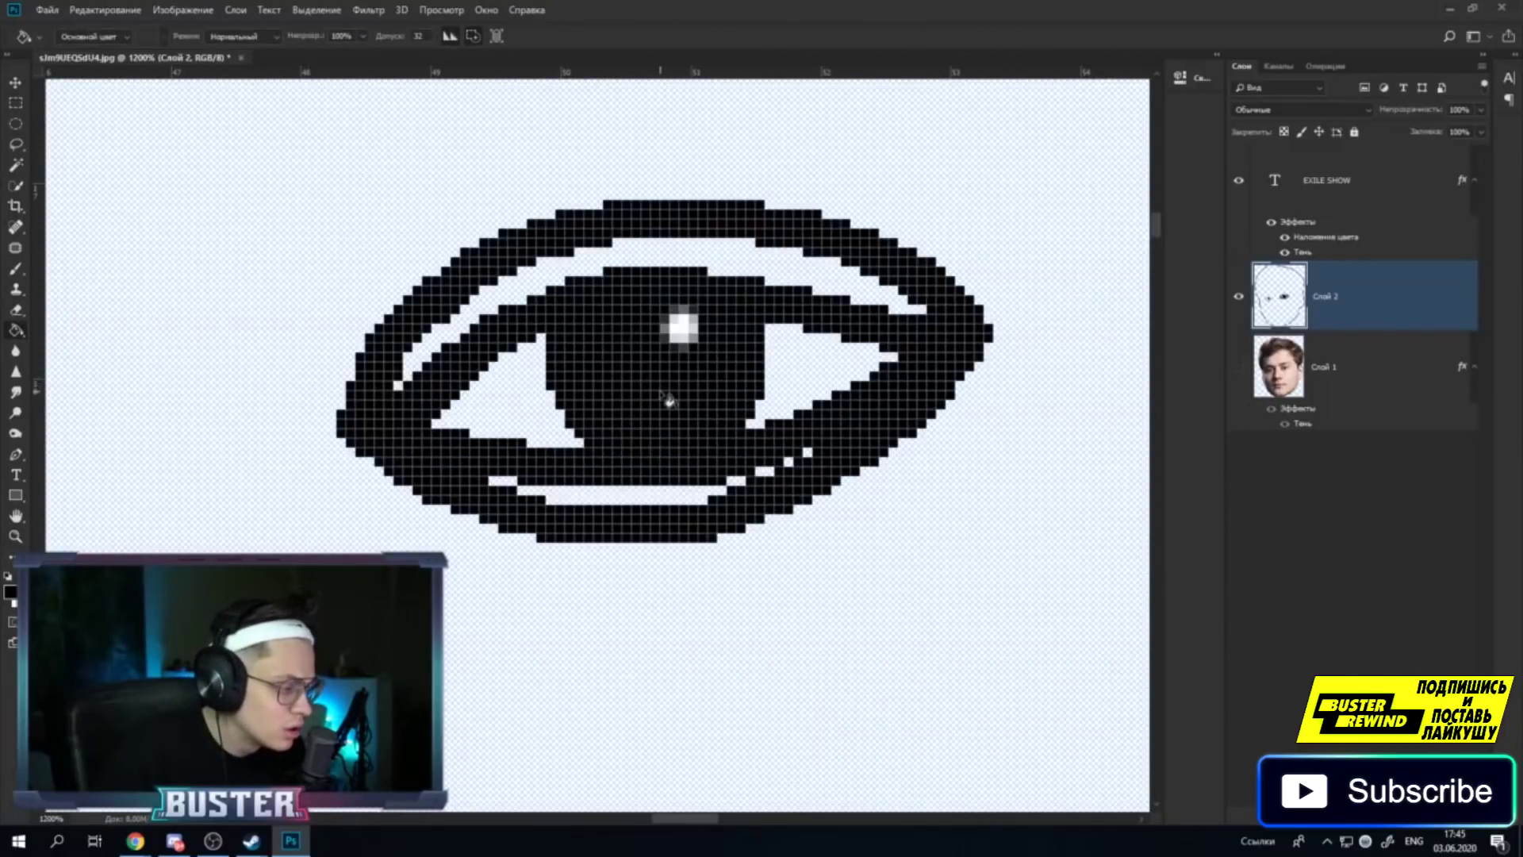
{"action": "key", "text": "ctrl+z"}
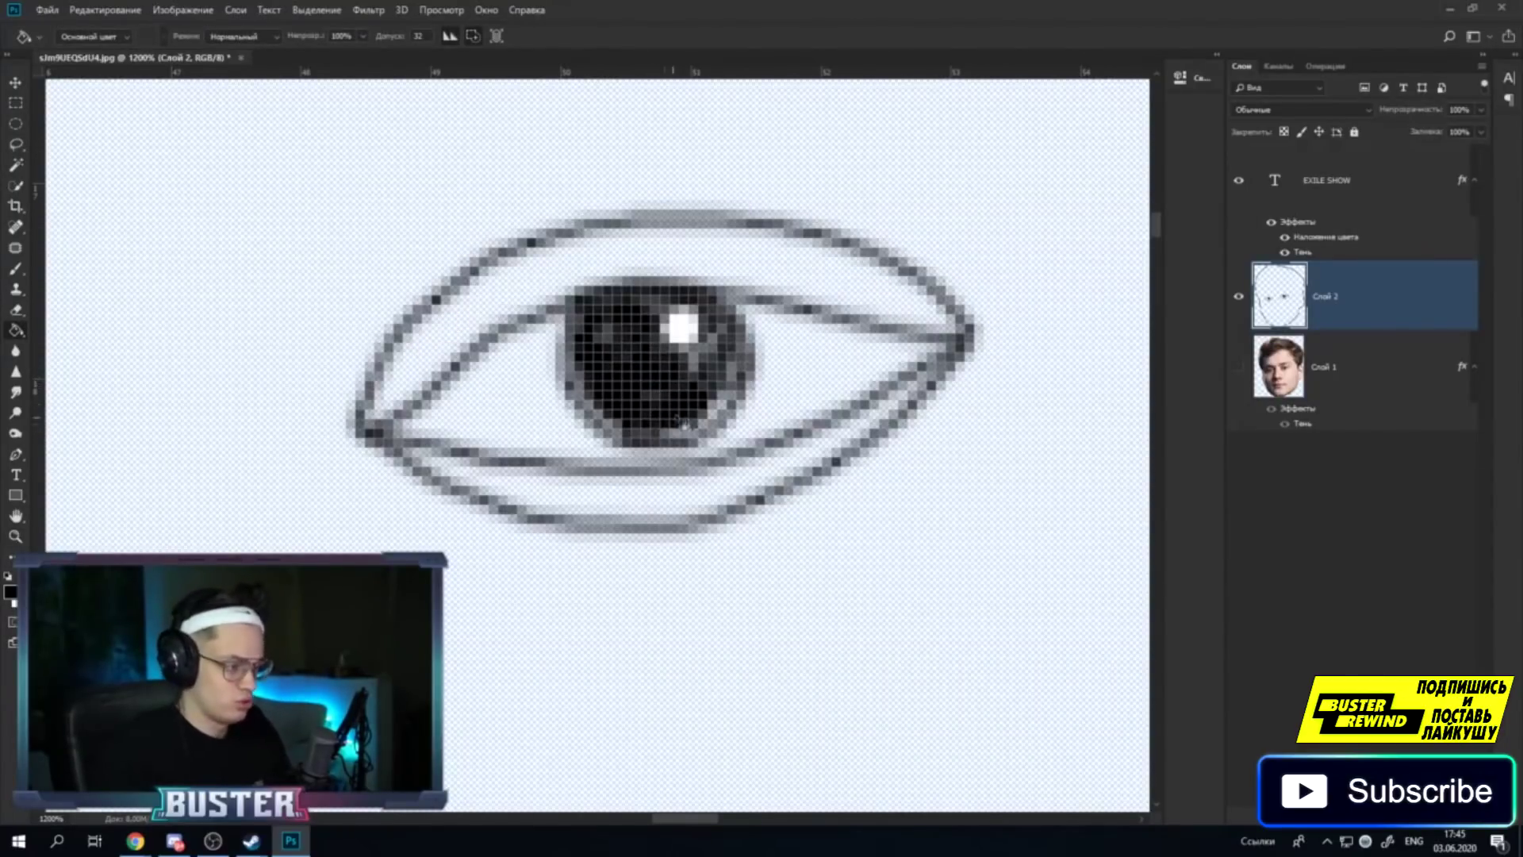
{"action": "key", "text": "b"}
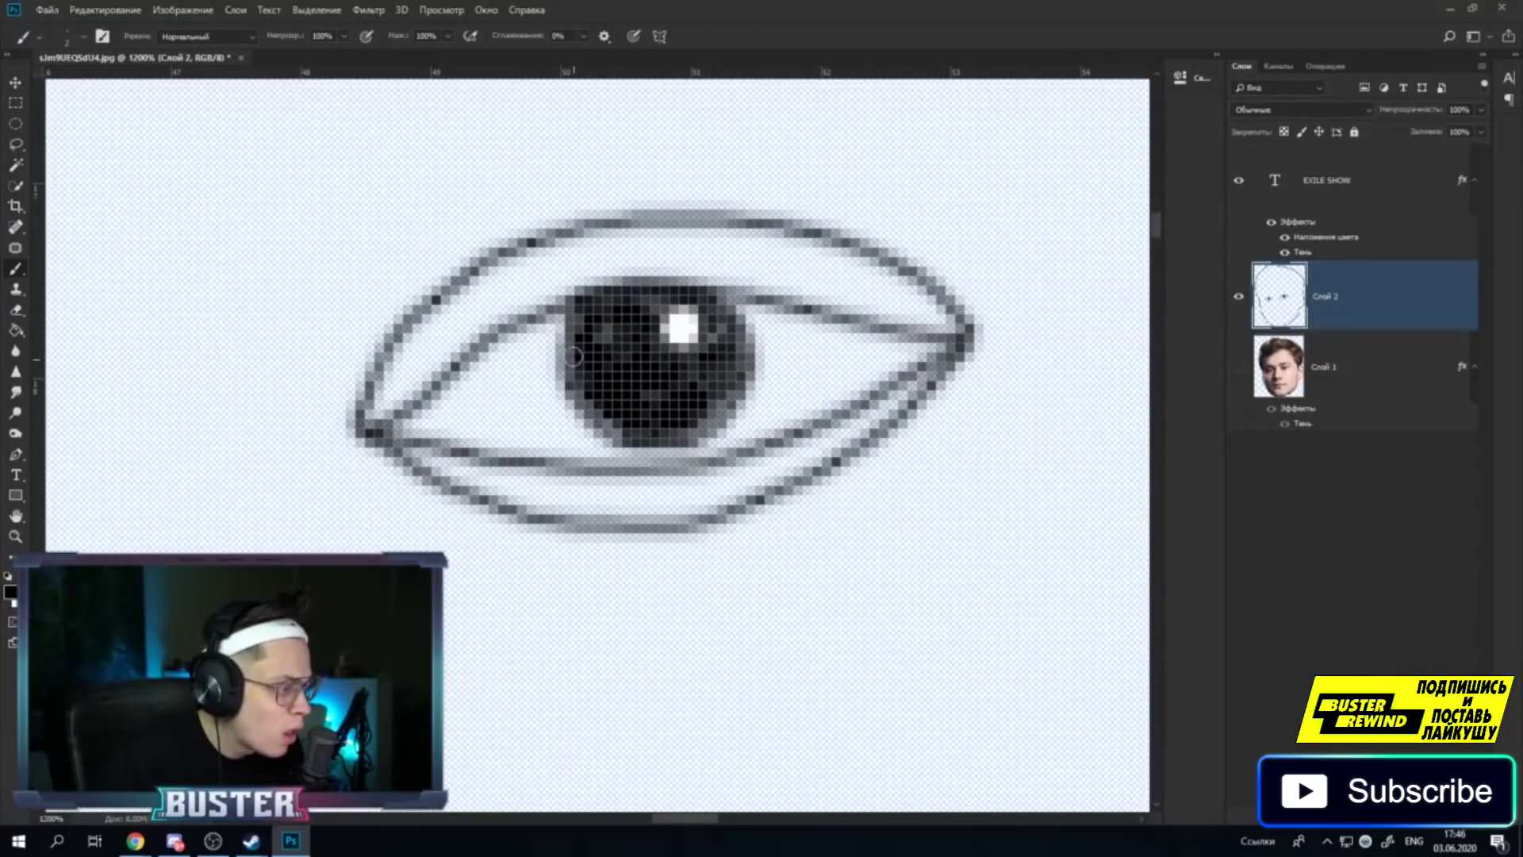
Darken the right iris's lower edges and show the Слой 1 face photo again.
{"action": "left_click_drag", "start_coordinate": [584, 401], "coordinate": [717, 325]}
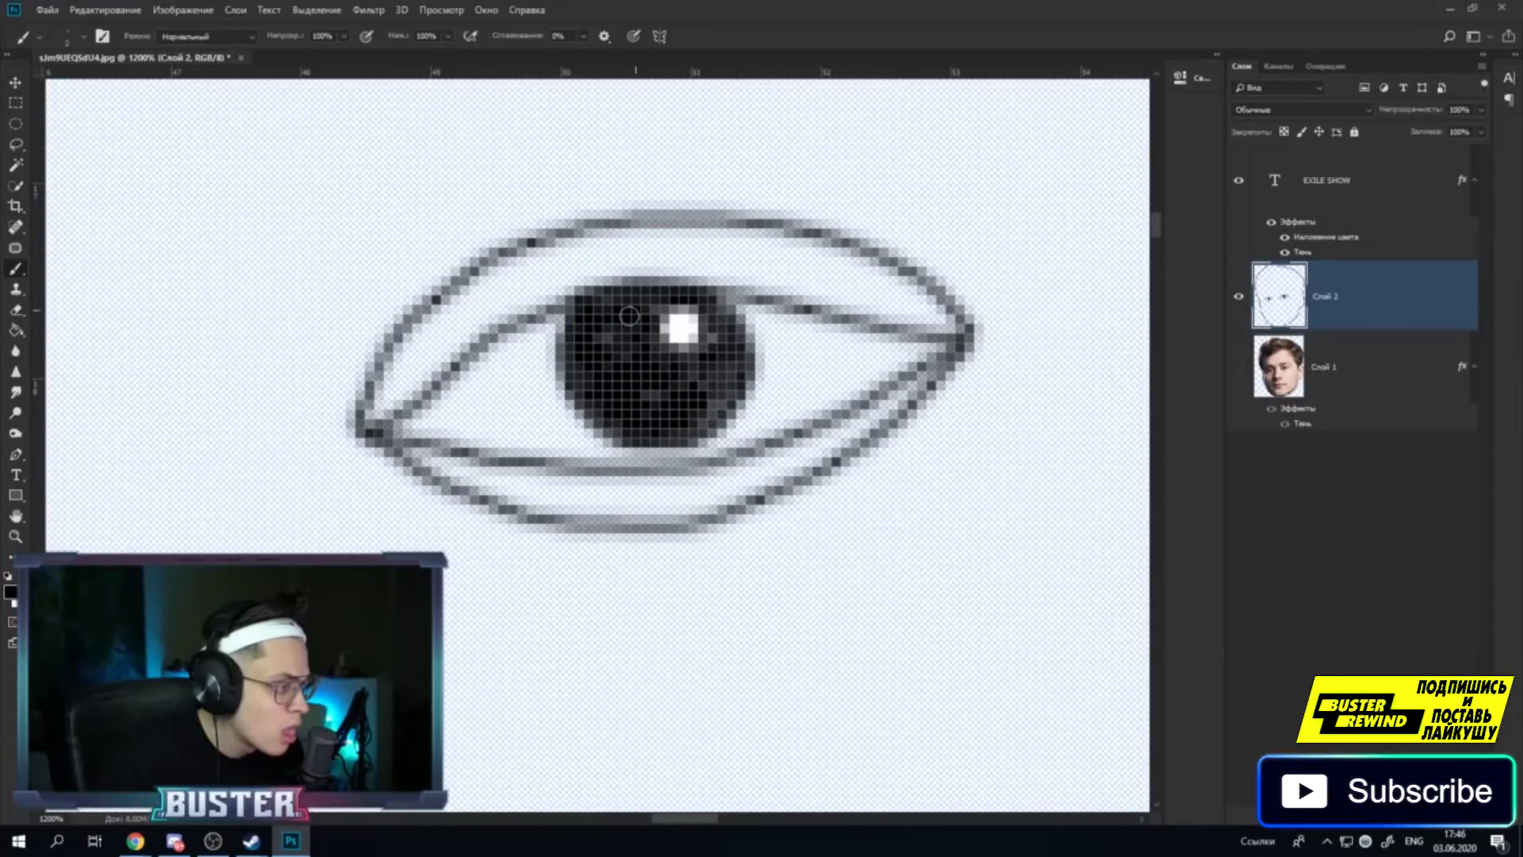
{"action": "left_click_drag", "start_coordinate": [736, 375], "coordinate": [676, 432]}
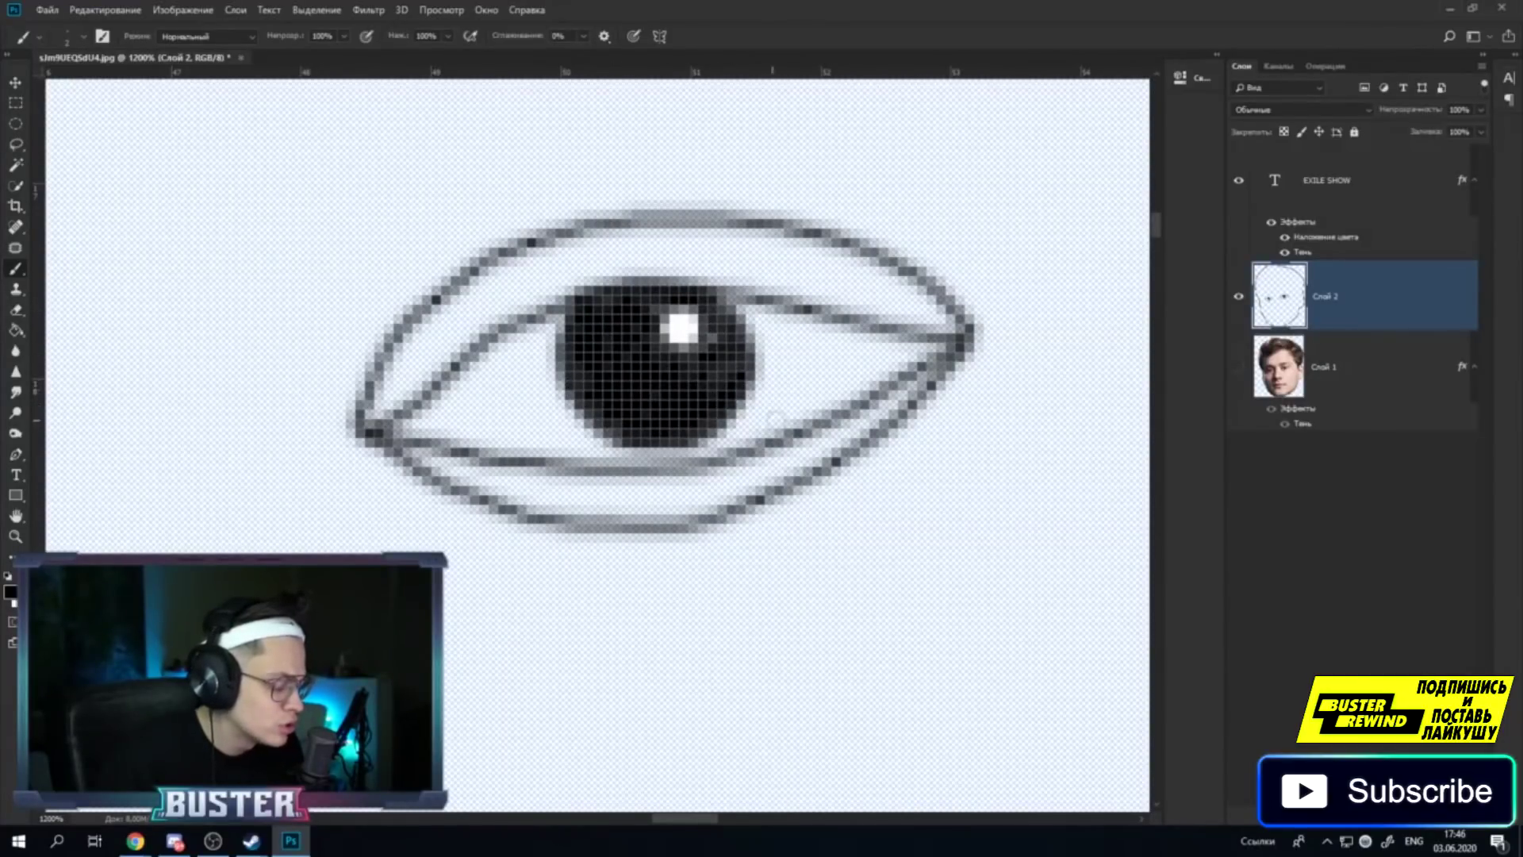
{"action": "left_click", "coordinate": [1240, 369]}
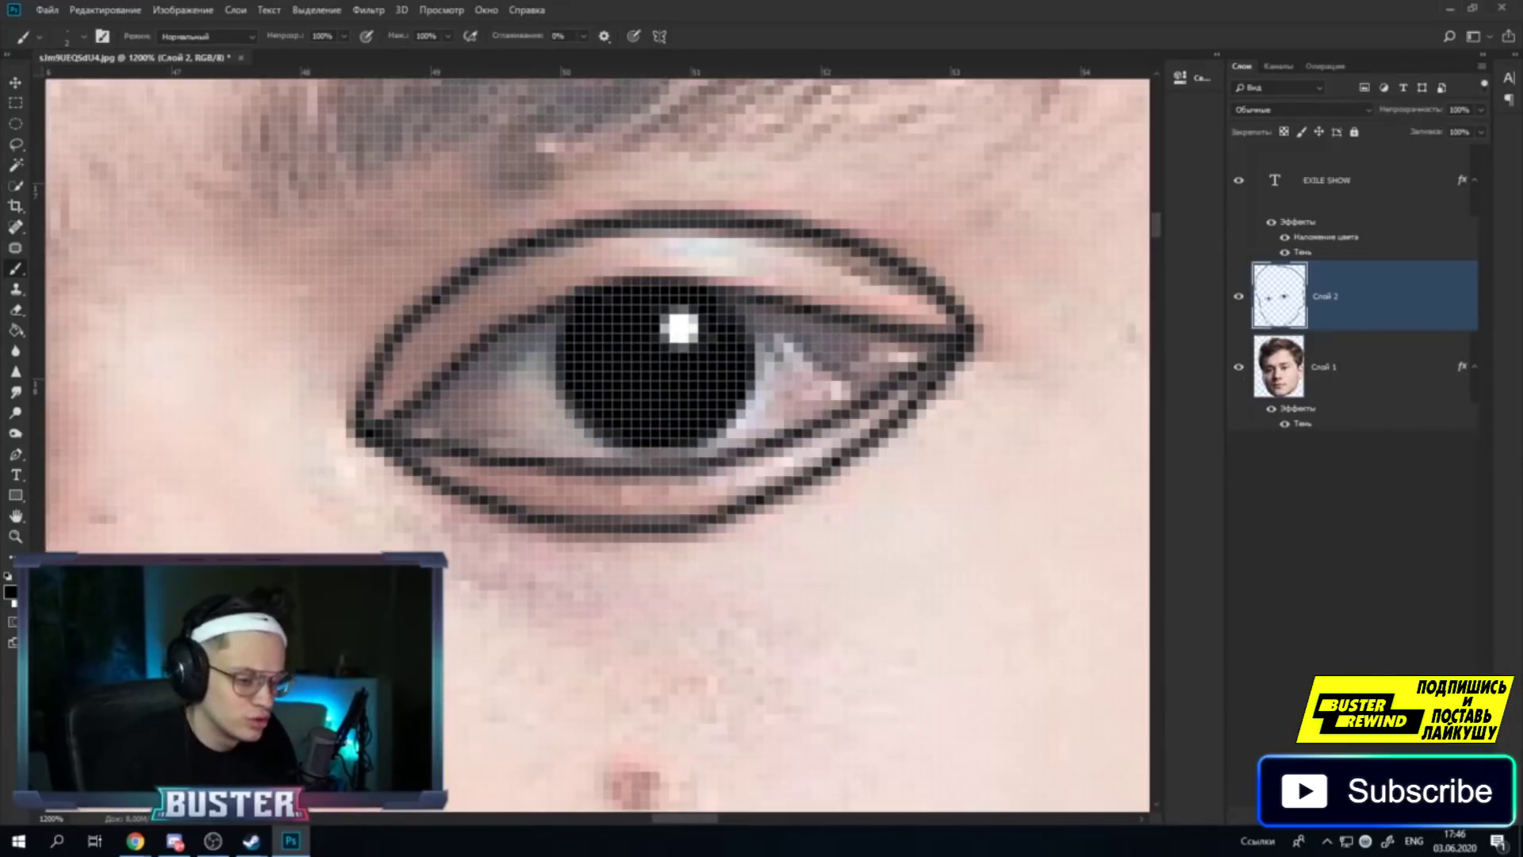
Zoom out to 400% and start a thin black hairline stroke beside the left temple.
{"action": "key", "text": "z"}
{"action": "right_click", "coordinate": [269, 468]}
{"action": "left_click", "coordinate": [349, 550]}
{"action": "right_click", "coordinate": [441, 511]}
{"action": "left_click", "coordinate": [476, 595]}
{"action": "right_click", "coordinate": [444, 515]}
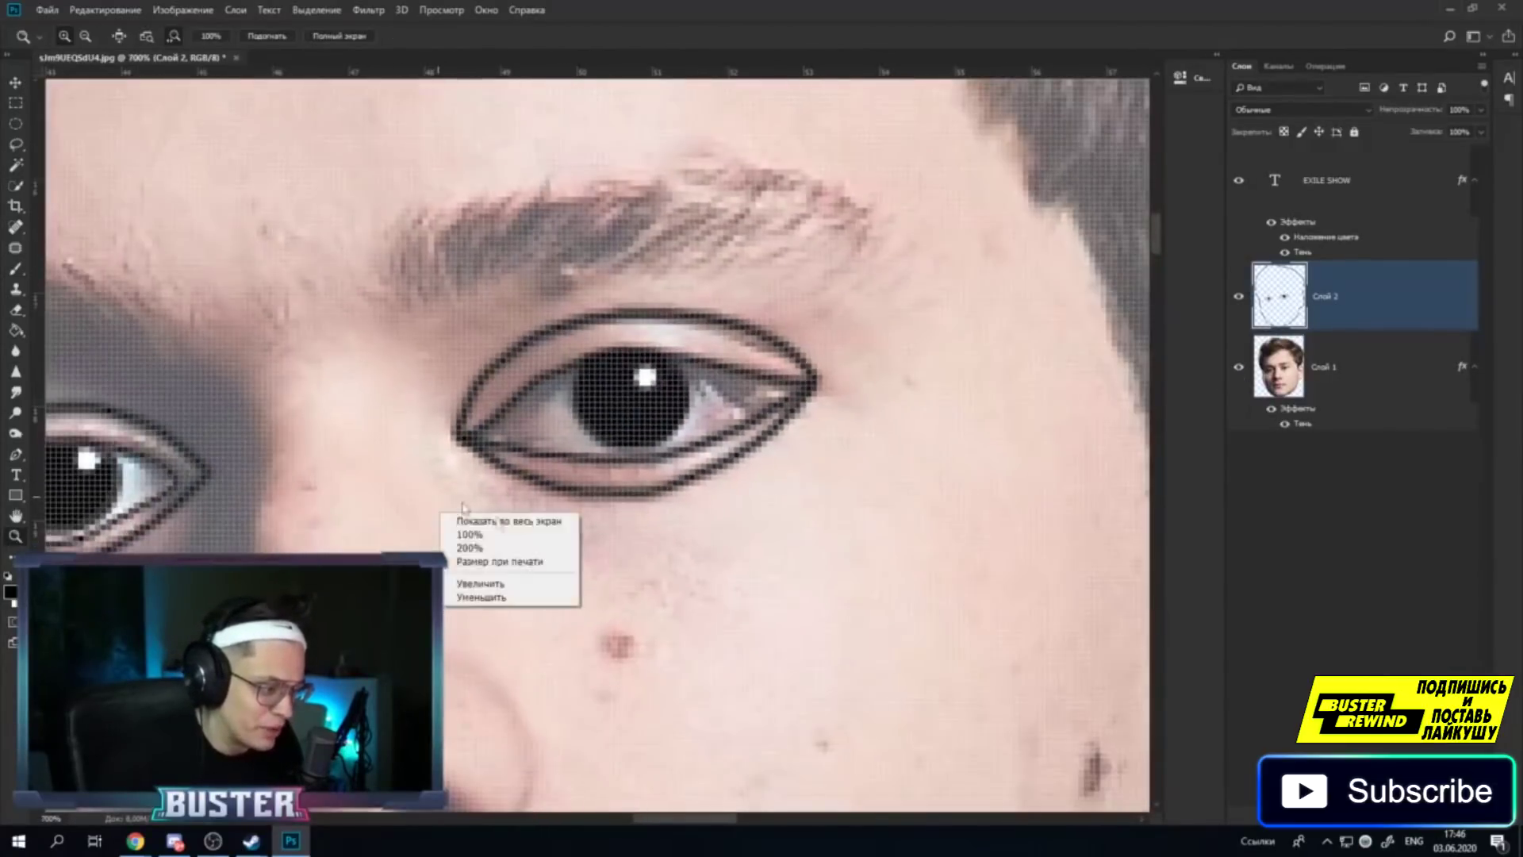
{"action": "left_click", "coordinate": [475, 596]}
{"action": "right_click", "coordinate": [428, 471]}
{"action": "left_click", "coordinate": [487, 555]}
{"action": "right_click", "coordinate": [473, 487]}
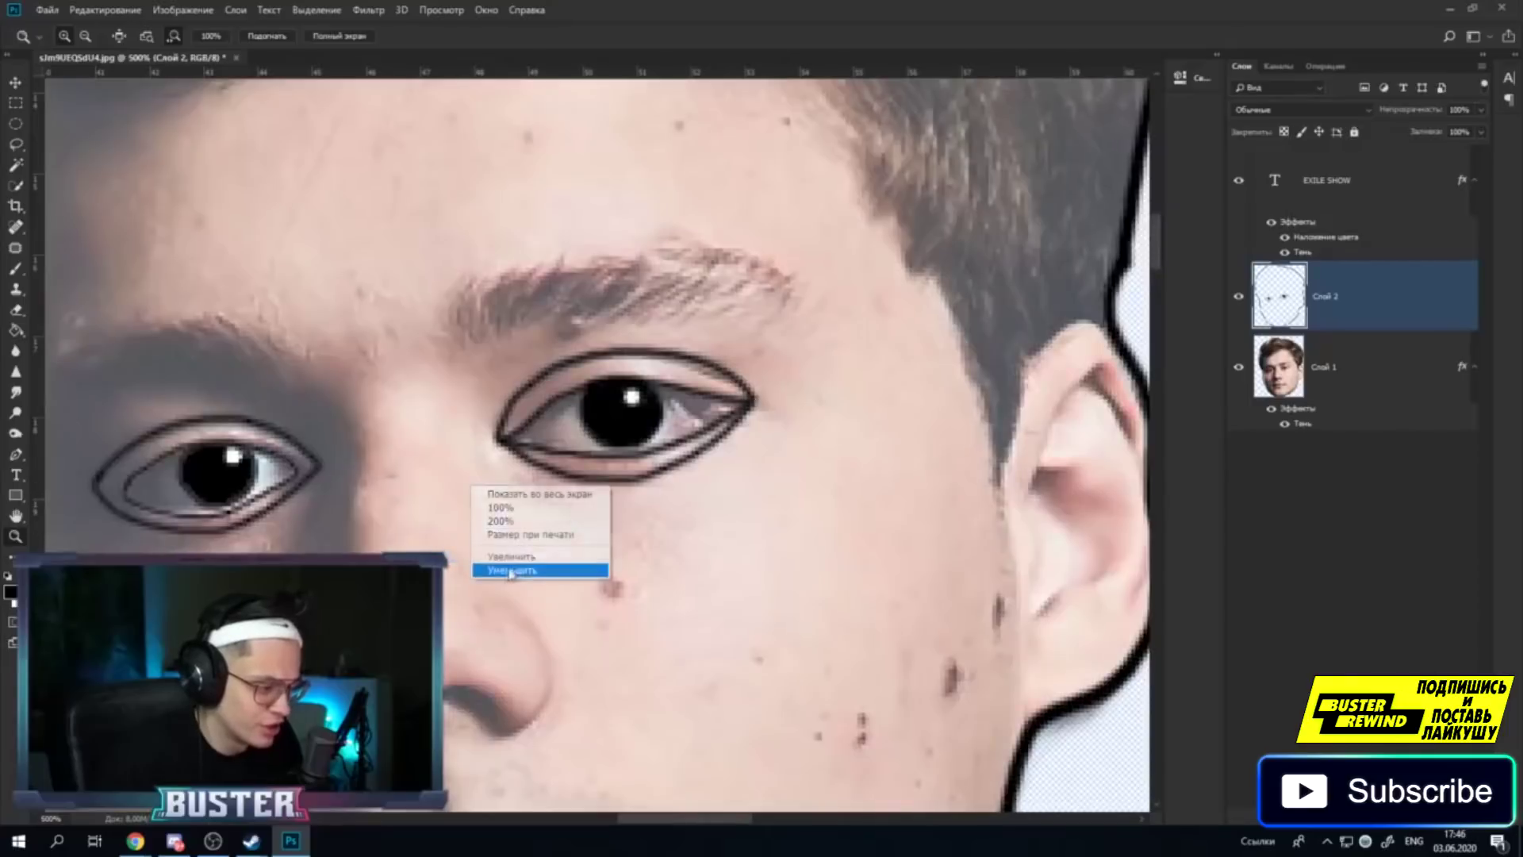
{"action": "left_click", "coordinate": [492, 569]}
{"action": "scroll", "coordinate": [500, 536], "scroll_direction": "up", "scroll_amount": 3}
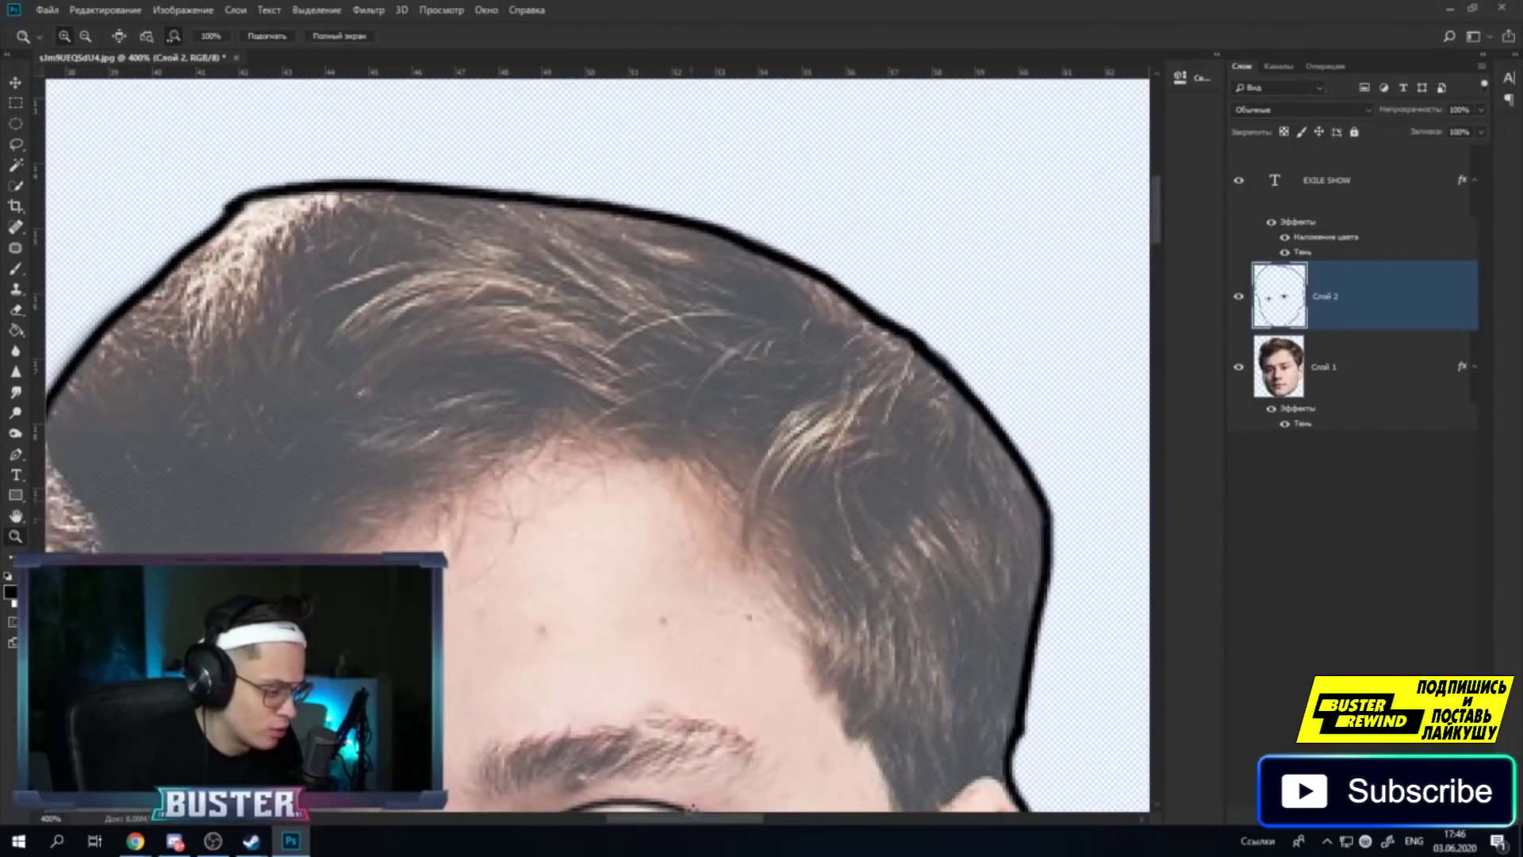
{"action": "left_click_drag", "start_coordinate": [675, 818], "coordinate": [632, 823]}
{"action": "scroll", "coordinate": [602, 476], "scroll_direction": "down", "scroll_amount": 4}
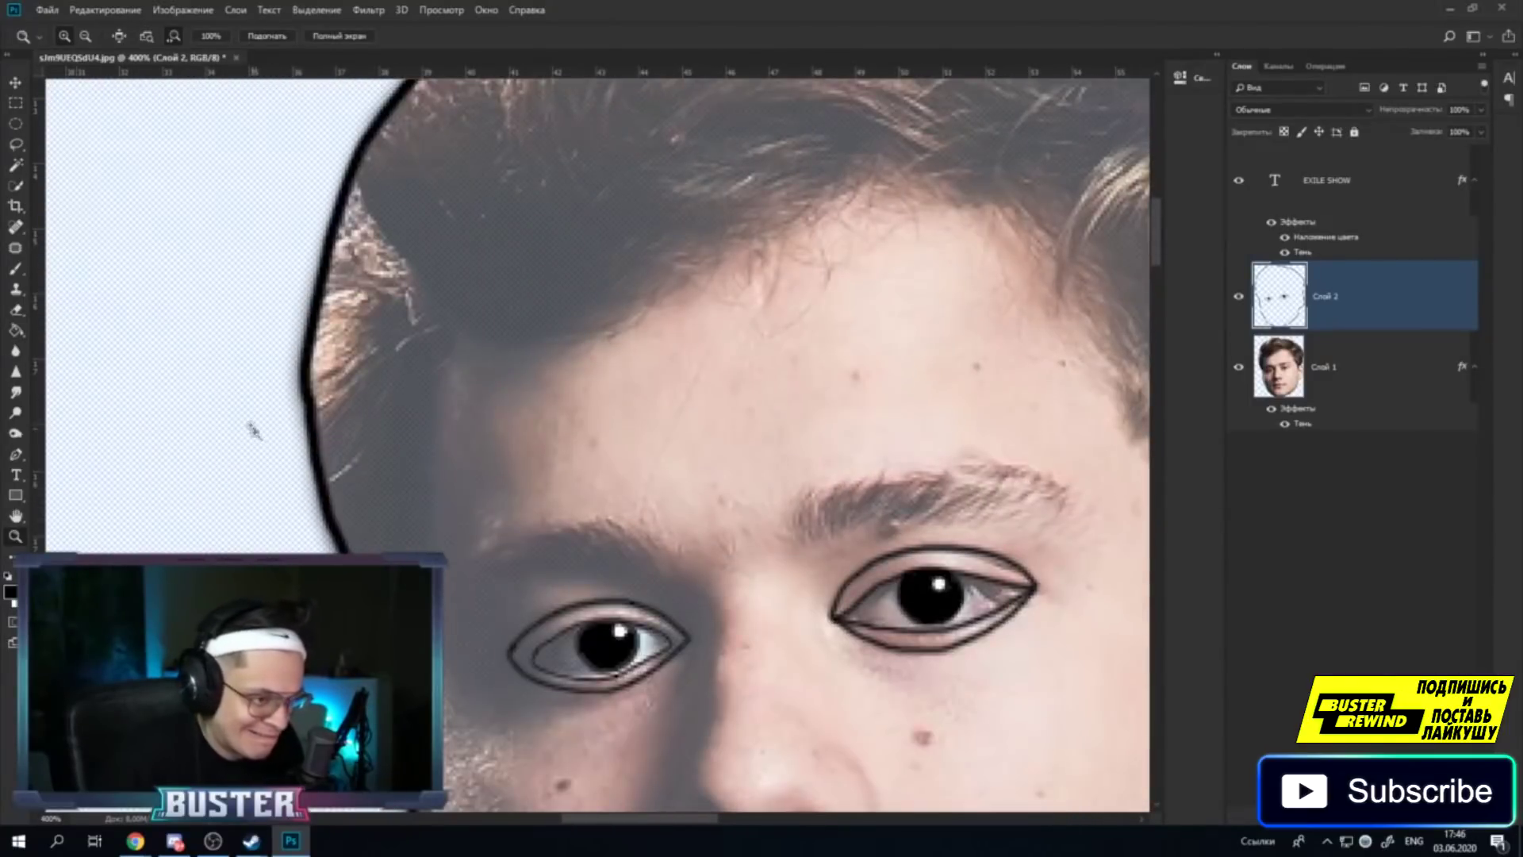
{"action": "key", "text": "b"}
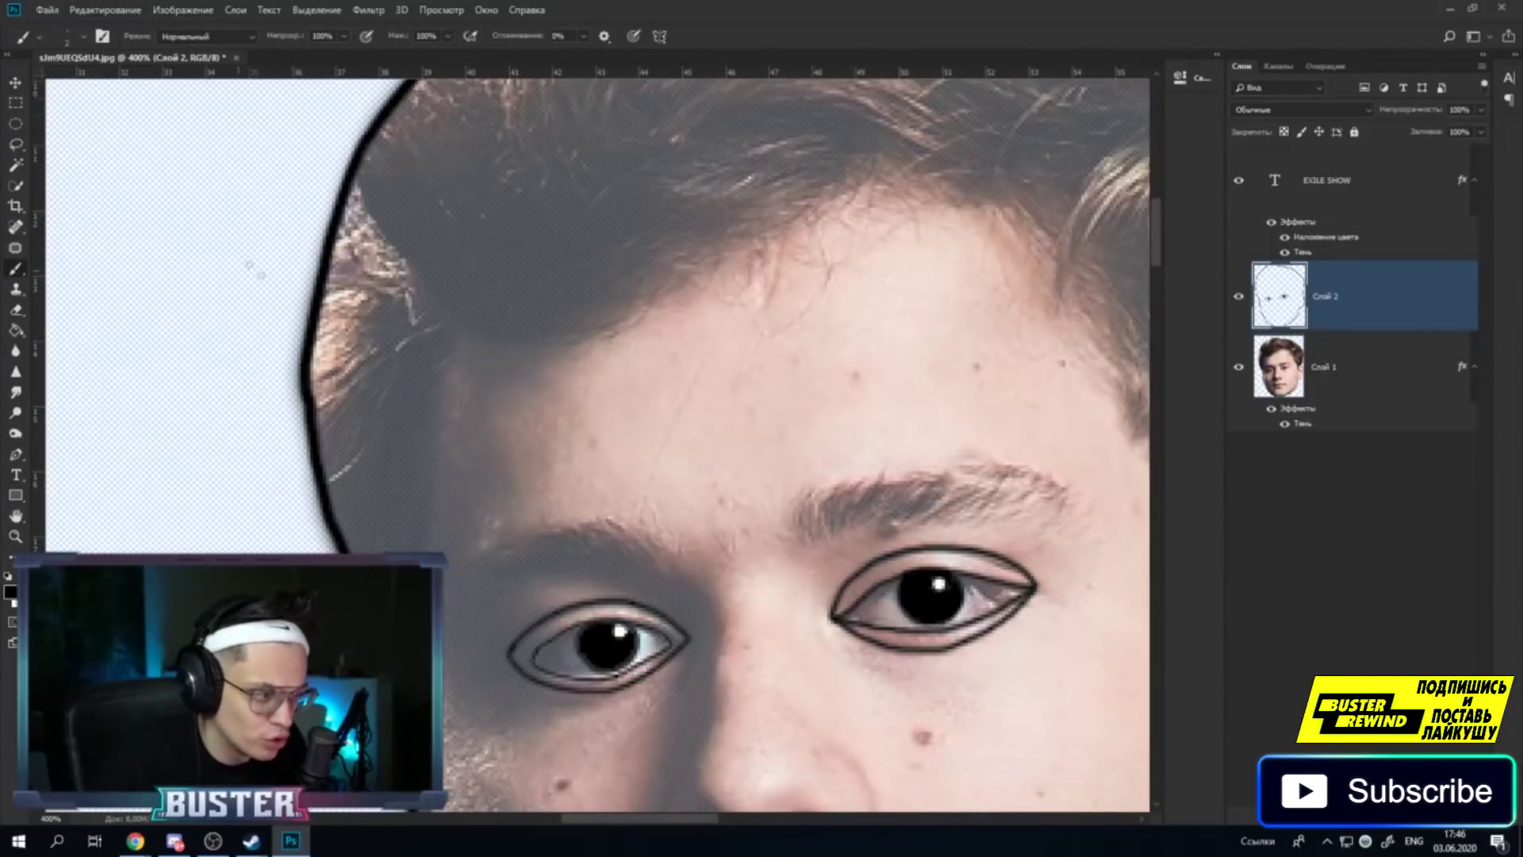
{"action": "scroll", "coordinate": [309, 650], "scroll_direction": "down", "scroll_amount": 2}
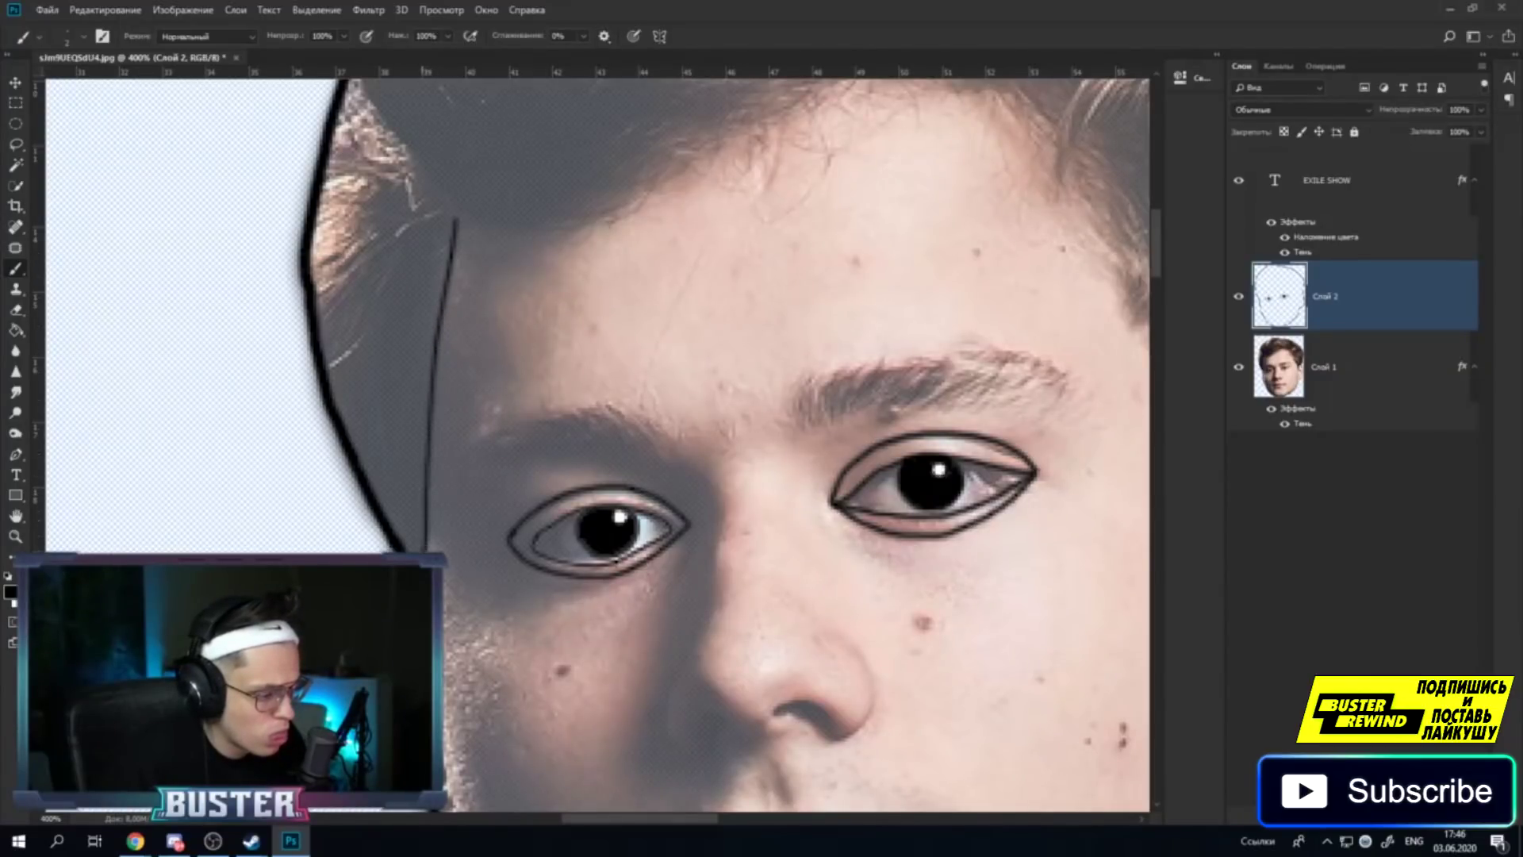
Draw a black hairline stroke across the forehead from the left temple to the right ear.
{"action": "scroll", "coordinate": [418, 533], "scroll_direction": "up", "scroll_amount": 2}
{"action": "scroll", "coordinate": [461, 365], "scroll_direction": "up", "scroll_amount": 1}
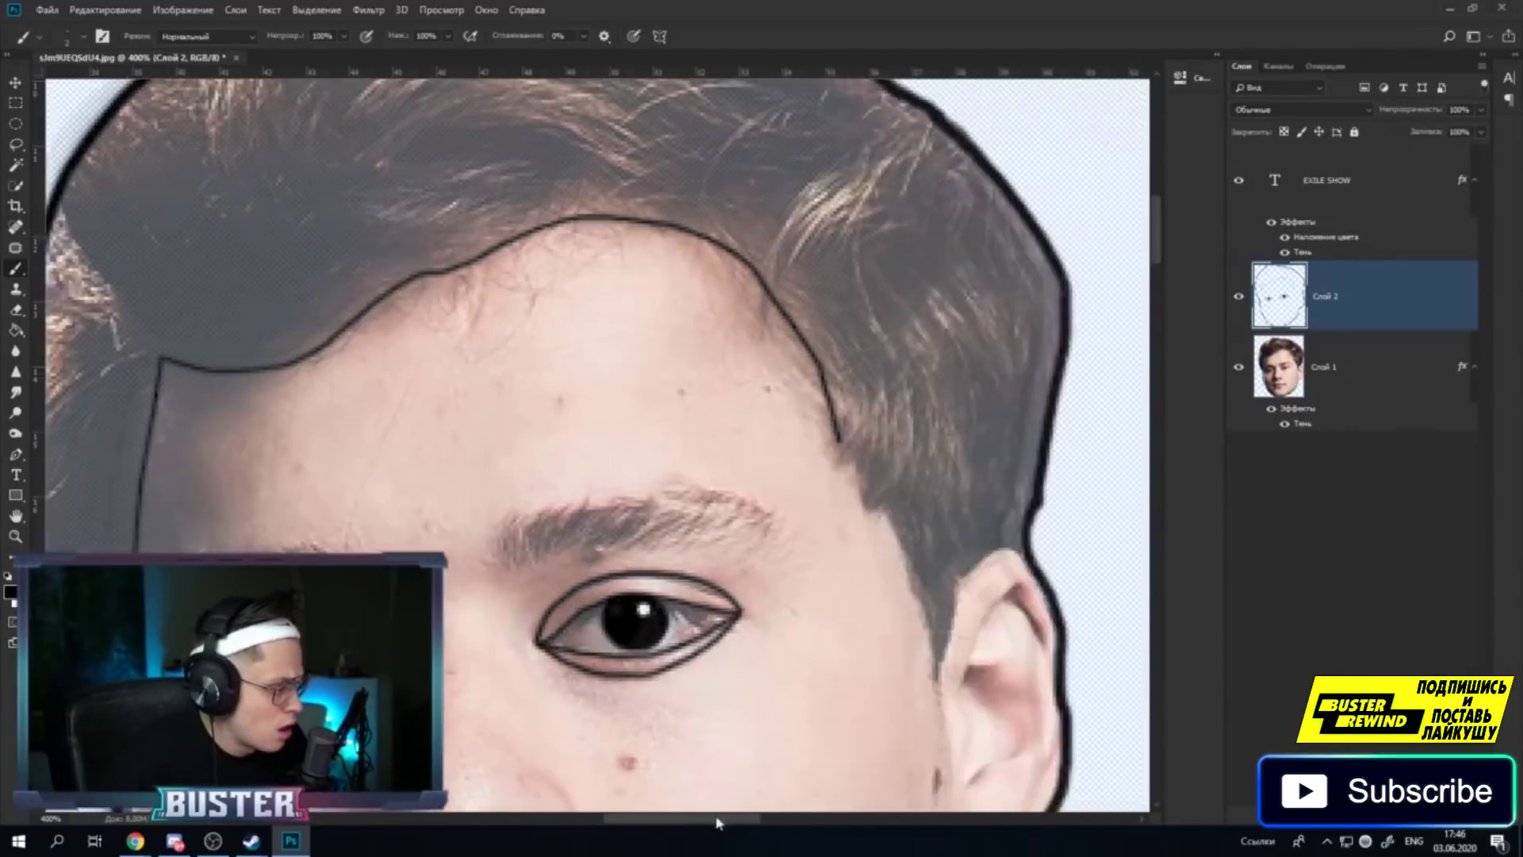
{"action": "left_click_drag", "start_coordinate": [671, 827], "coordinate": [749, 824]}
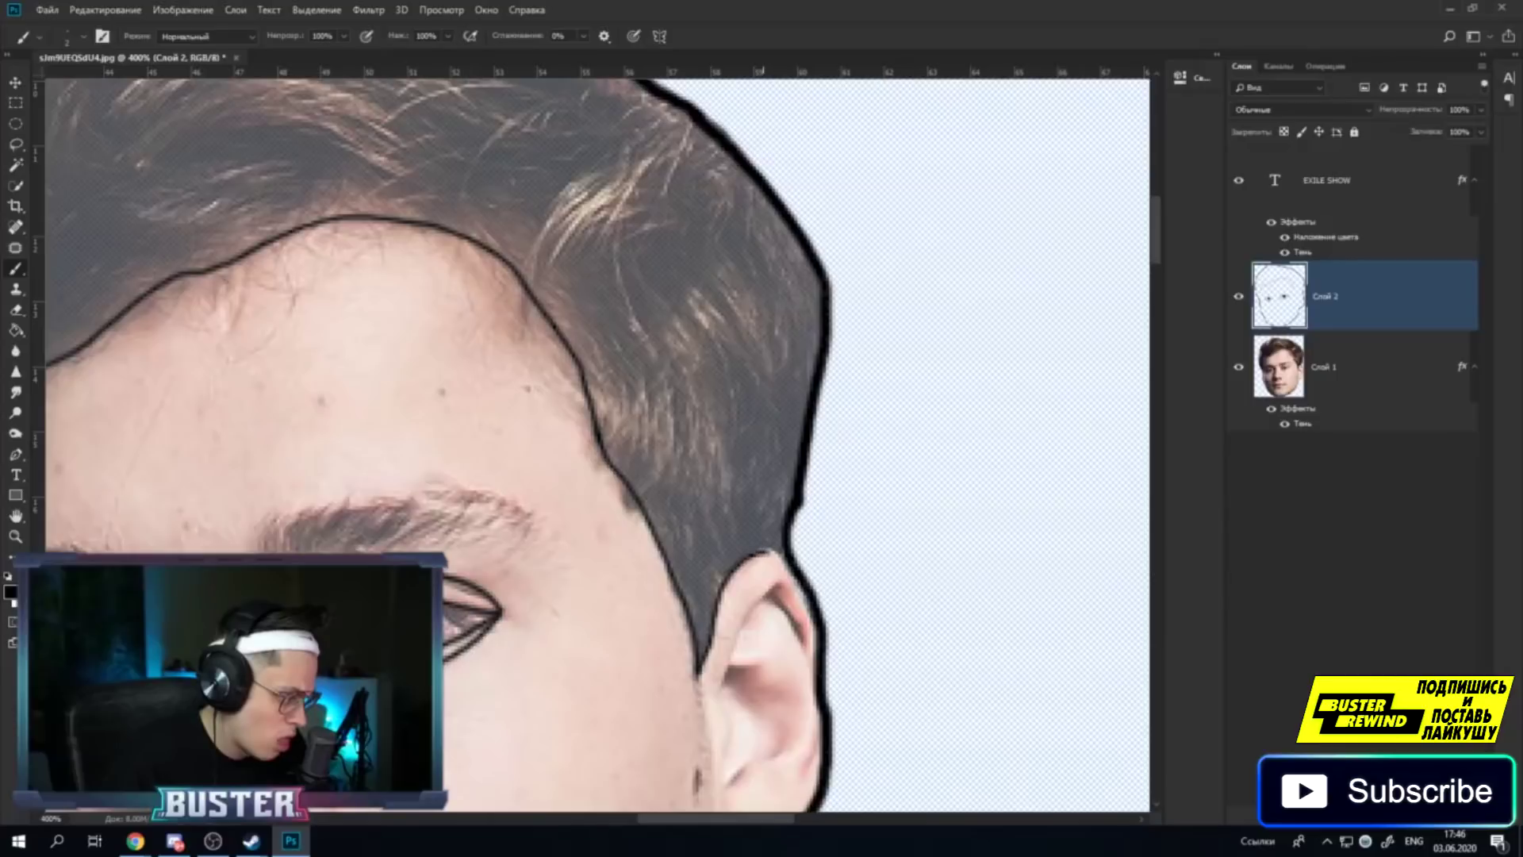
{"action": "scroll", "coordinate": [788, 561], "scroll_direction": "up", "scroll_amount": 3}
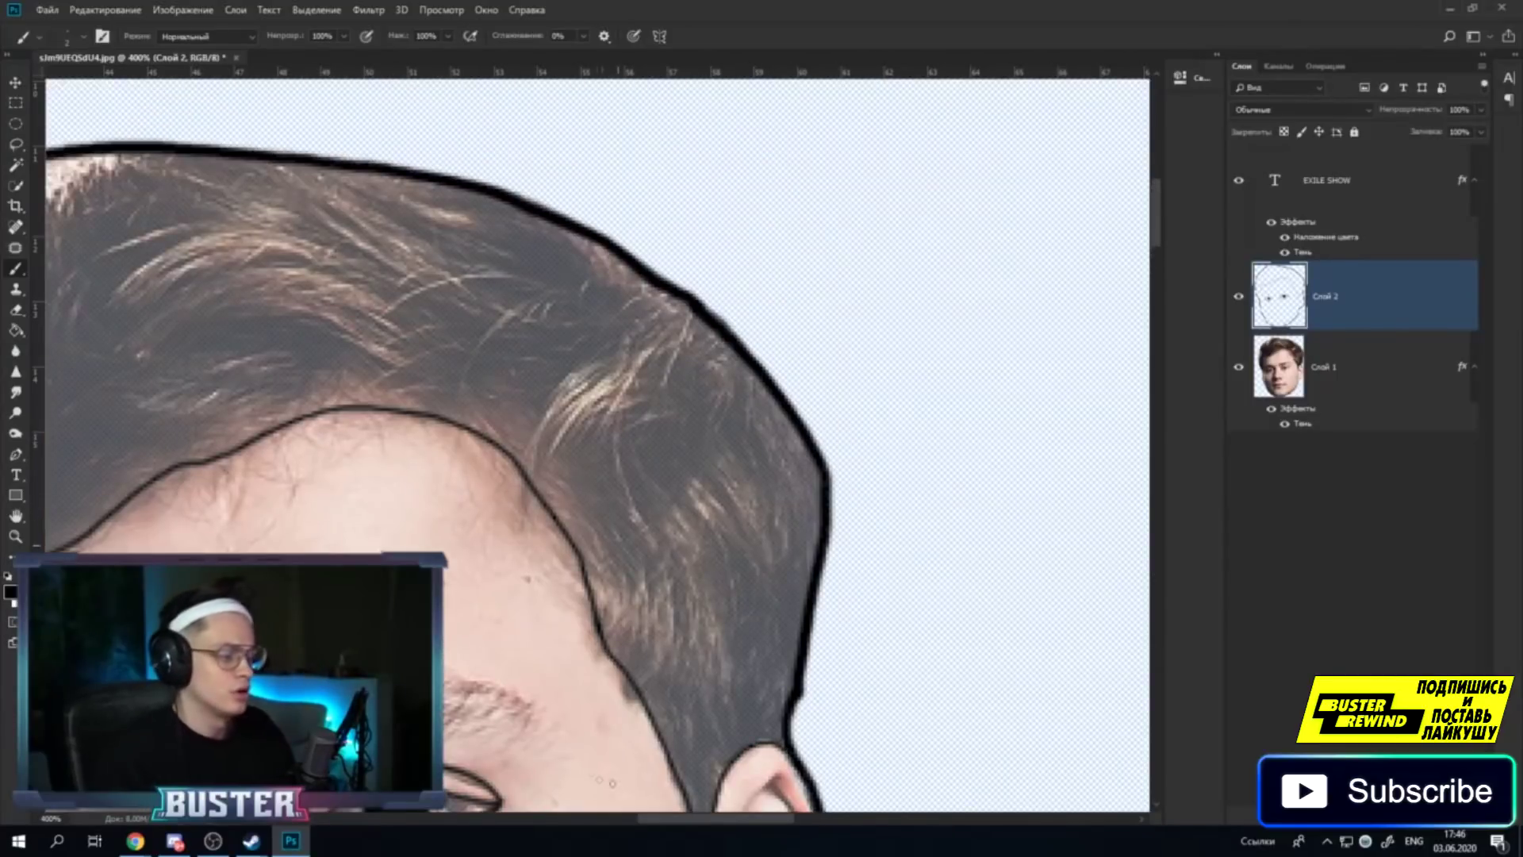
{"action": "left_click_drag", "start_coordinate": [647, 826], "coordinate": [575, 827]}
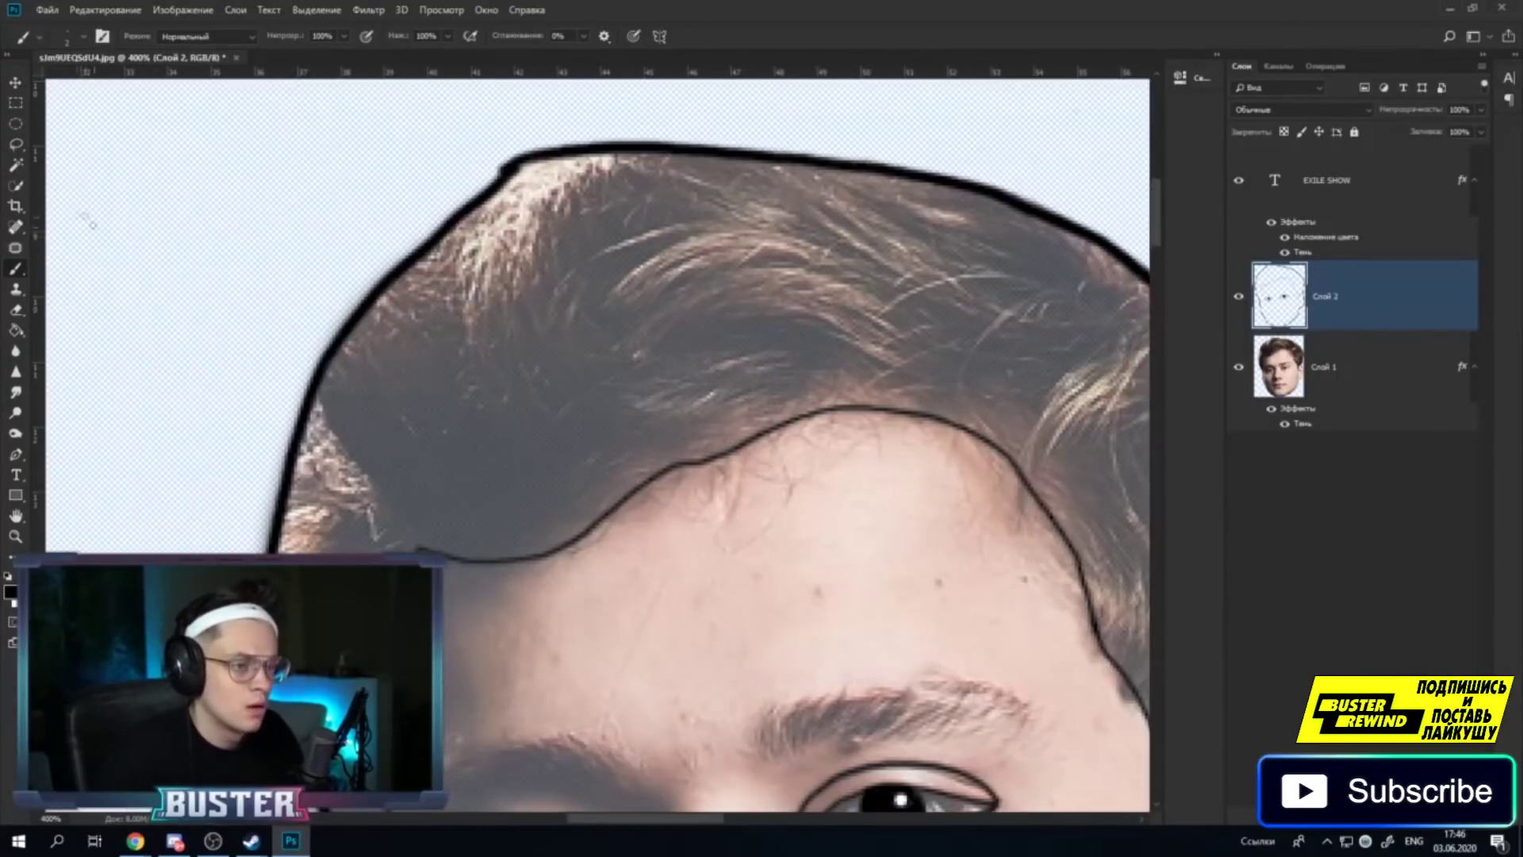
Try a very dark brown in the Color Picker, then cancel it unchanged.
{"action": "key", "text": "g"}
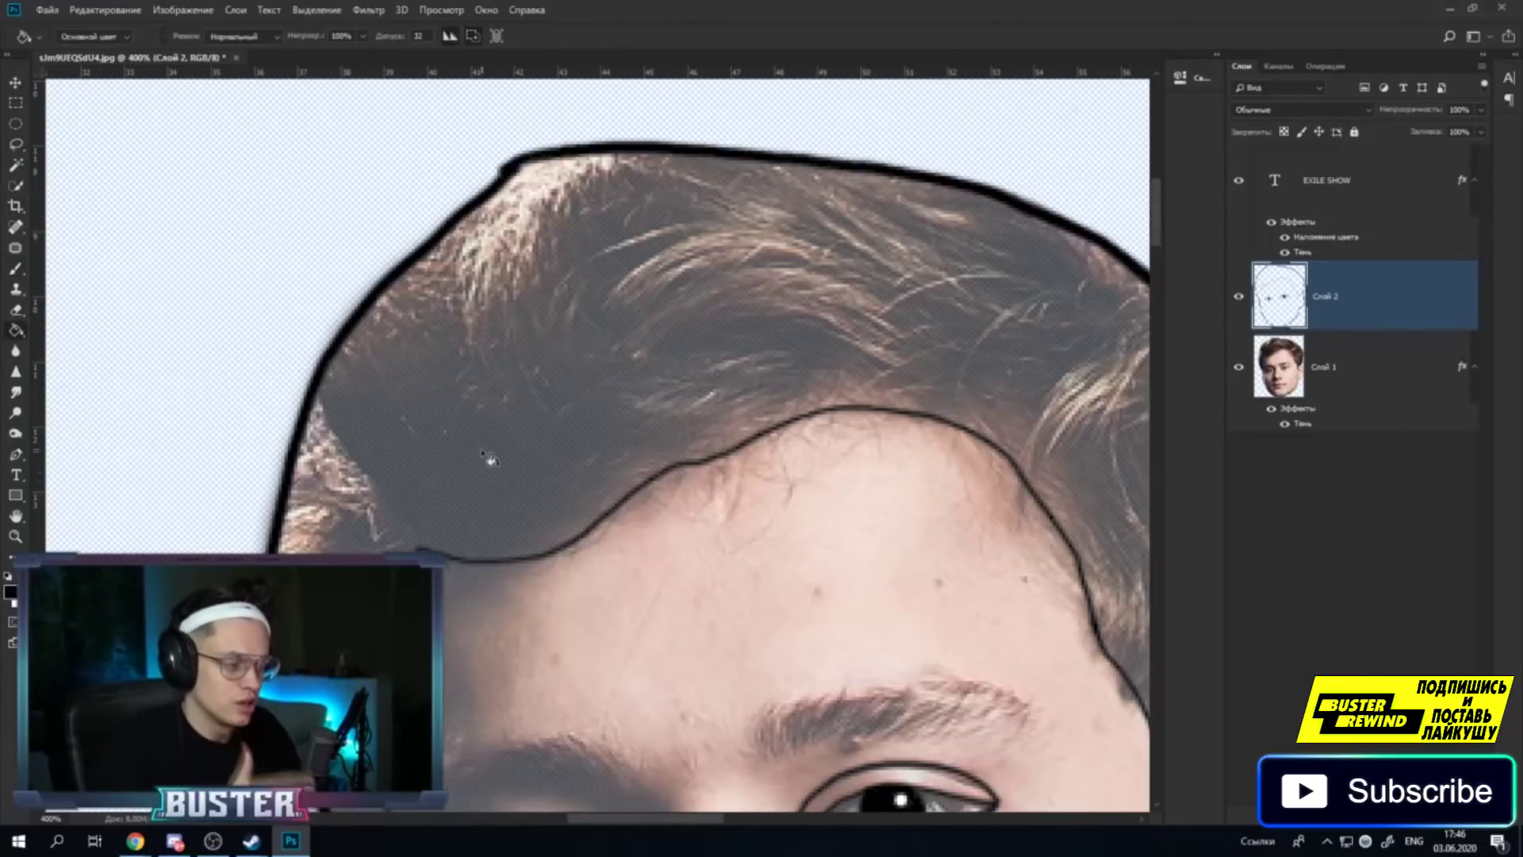
{"action": "left_click", "coordinate": [10, 591]}
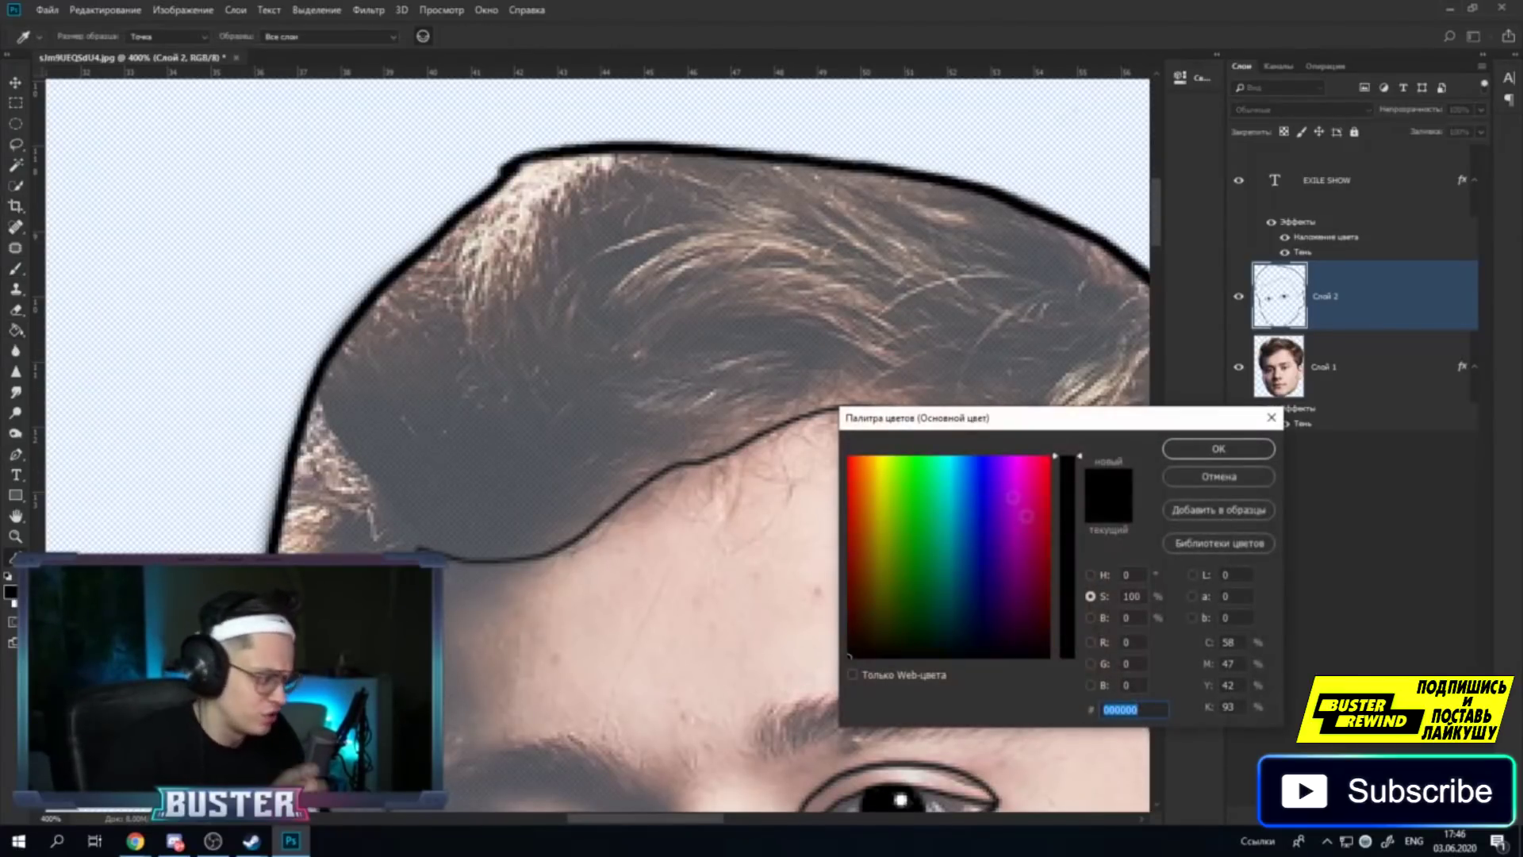
{"action": "left_click_drag", "start_coordinate": [1061, 510], "coordinate": [1056, 452]}
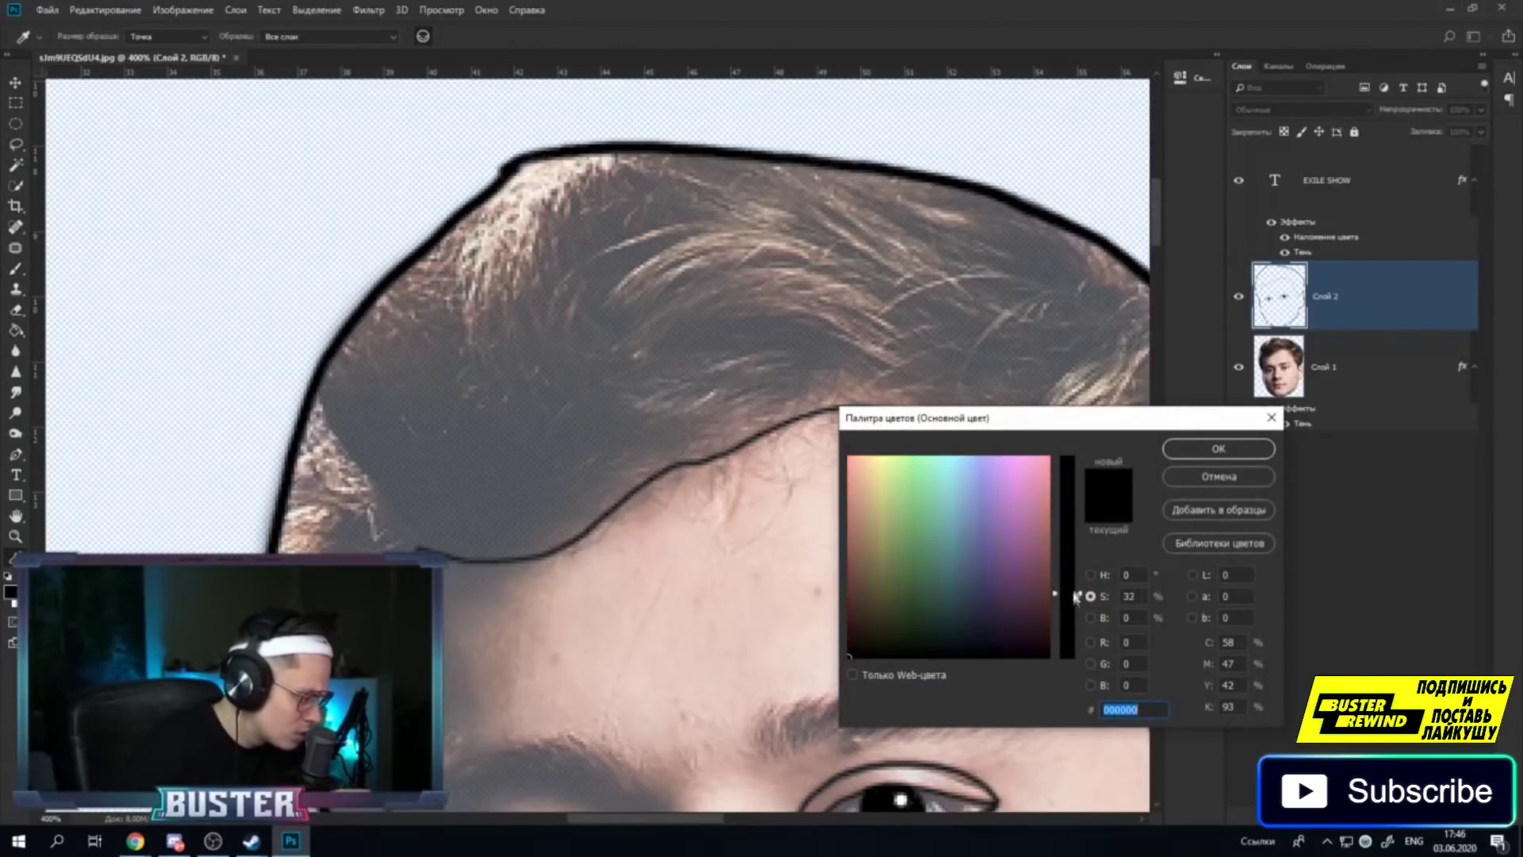
{"action": "left_click_drag", "start_coordinate": [886, 608], "coordinate": [856, 644]}
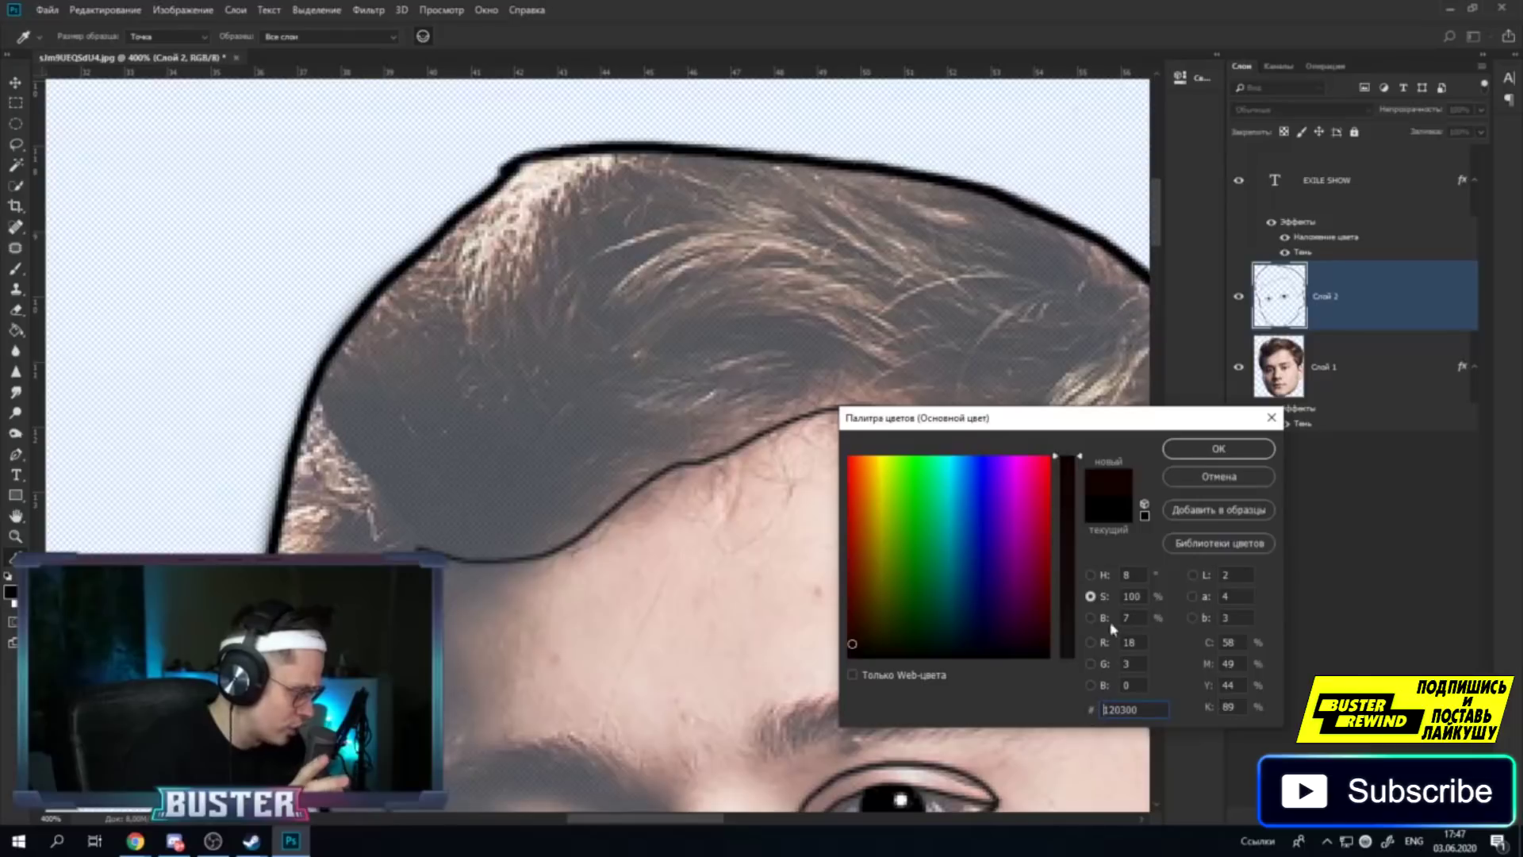
{"action": "key", "text": "ctrl+a"}
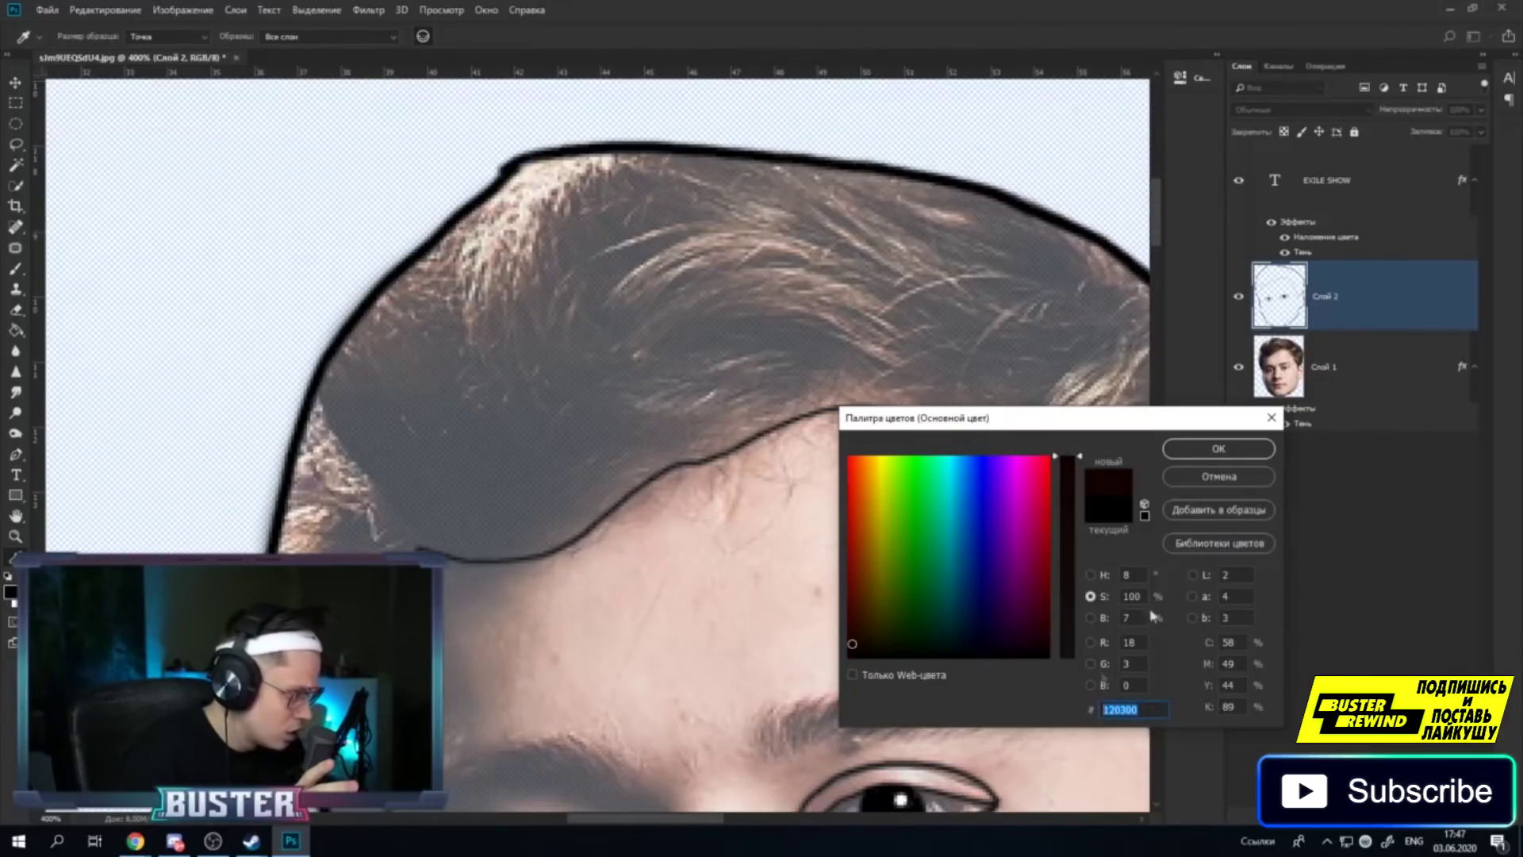
{"action": "left_click", "coordinate": [1218, 478]}
Sample a light brown from the photo's hair with the Eyedropper.
{"action": "key", "text": "g"}
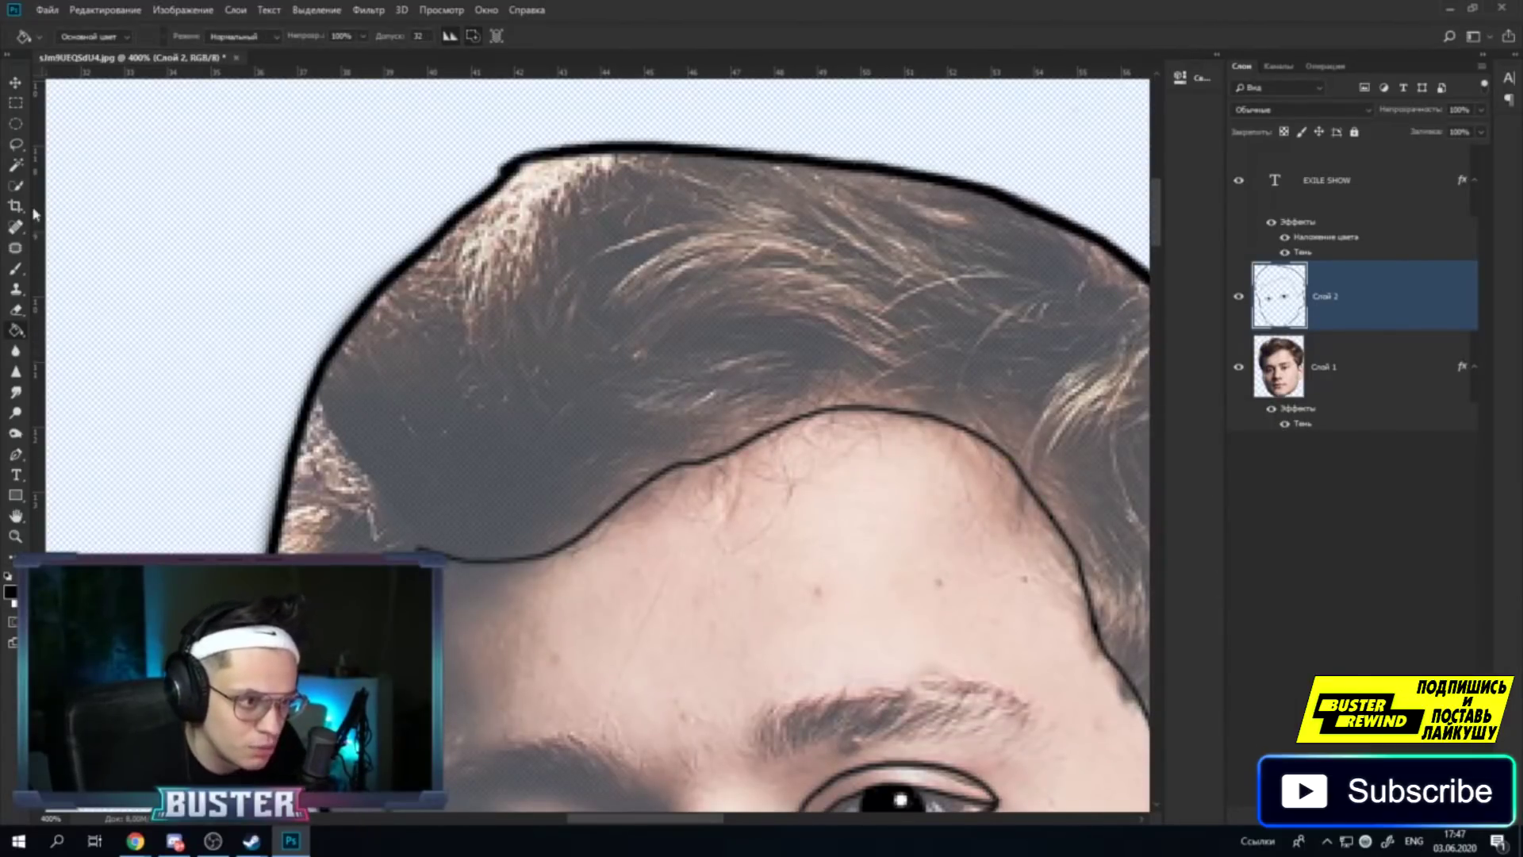
{"action": "key", "text": "i"}
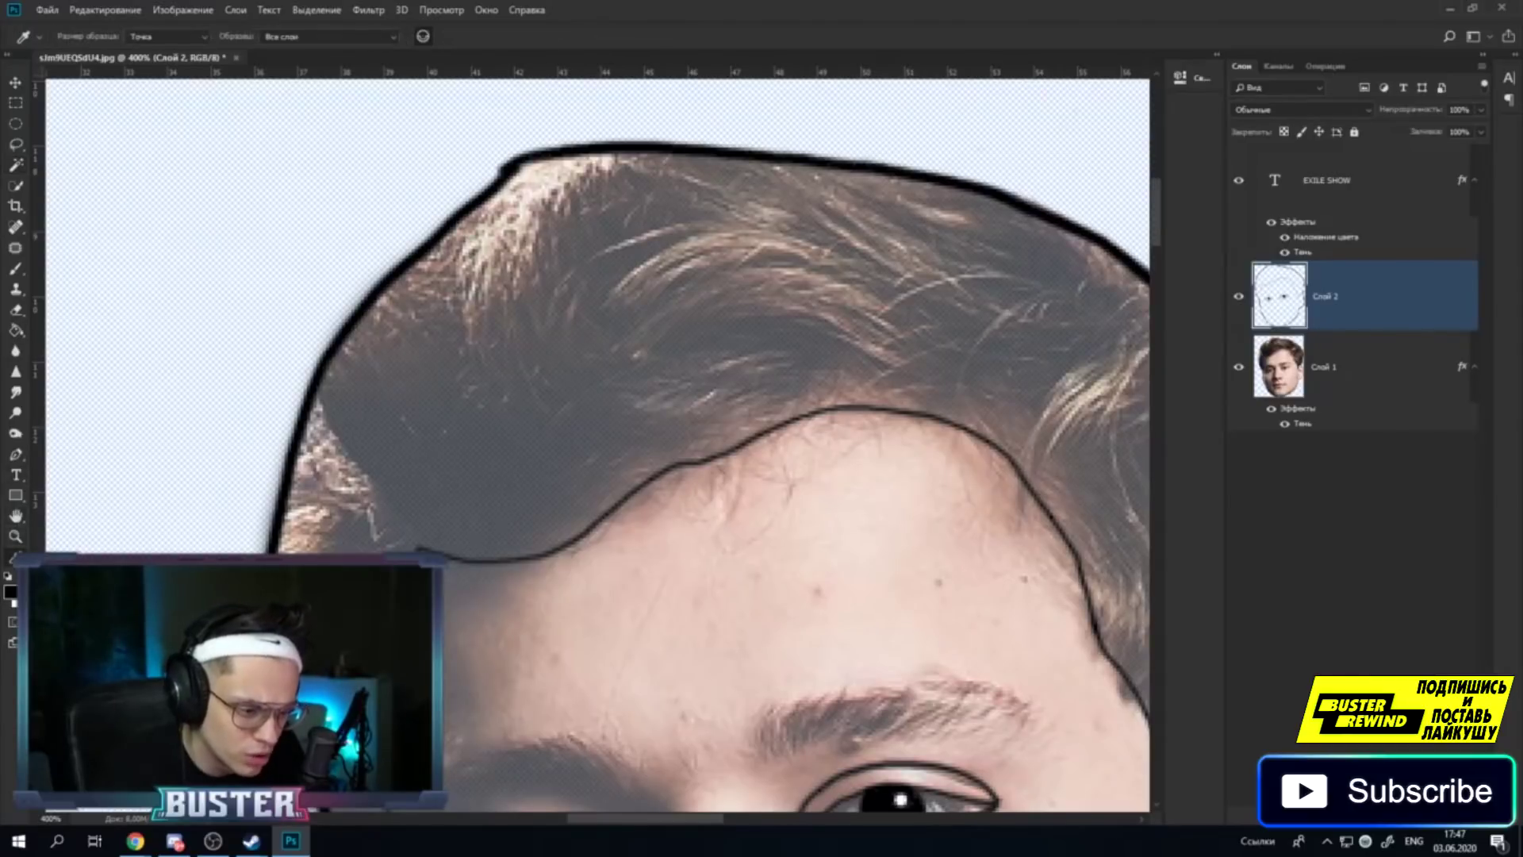
{"action": "left_click_drag", "start_coordinate": [562, 280], "coordinate": [516, 236]}
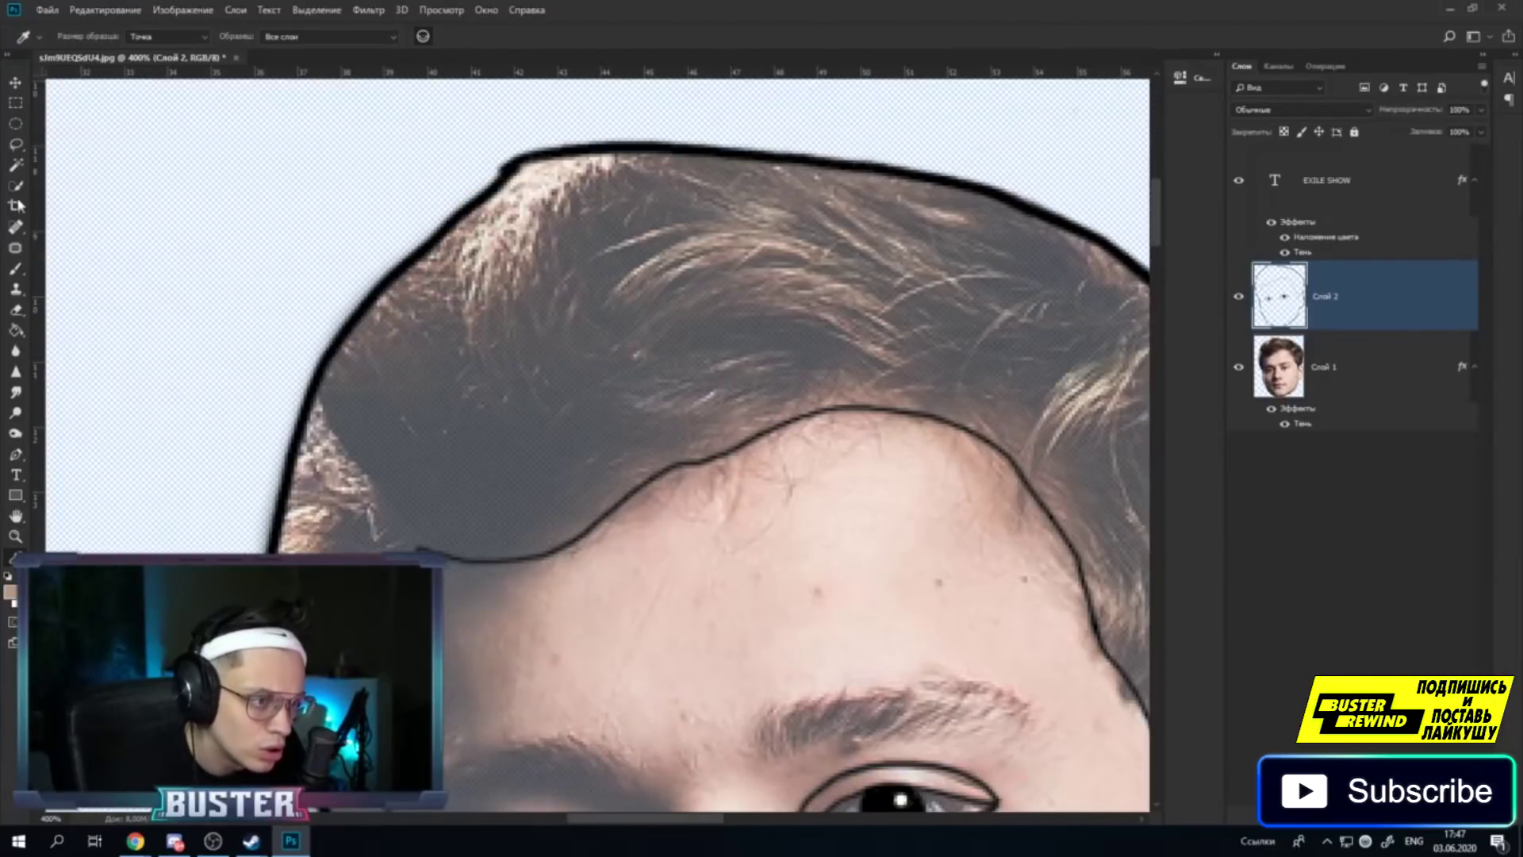
Fill the hair area with tan using the Paint Bucket, then view the whole head.
{"action": "key", "text": "g"}
{"action": "left_click", "coordinate": [476, 363]}
{"action": "scroll", "coordinate": [475, 363], "scroll_direction": "down", "scroll_amount": 3}
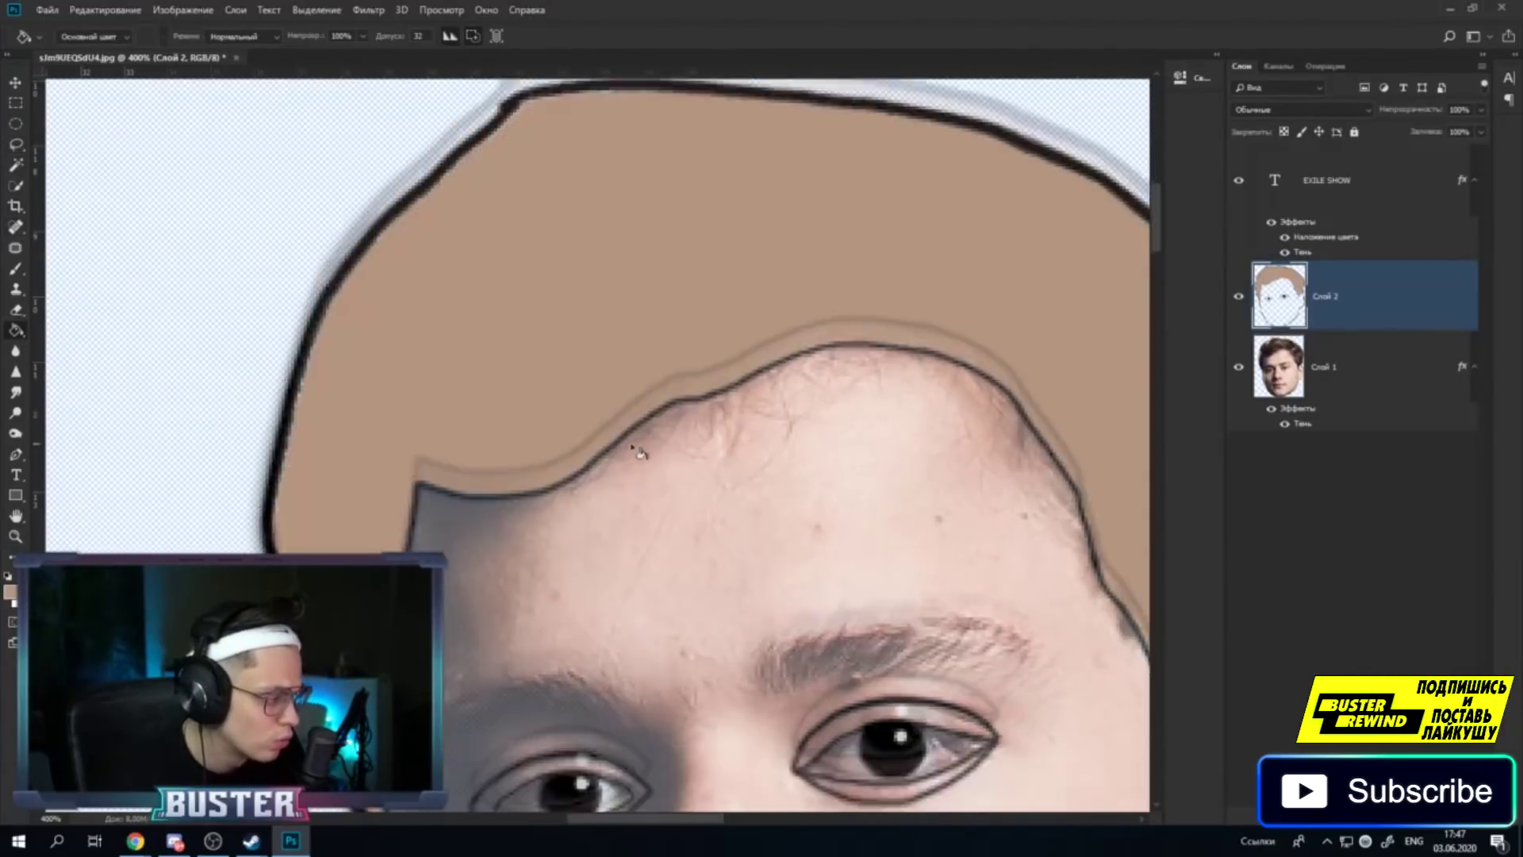
{"action": "left_click", "coordinate": [15, 536]}
{"action": "right_click", "coordinate": [528, 481]}
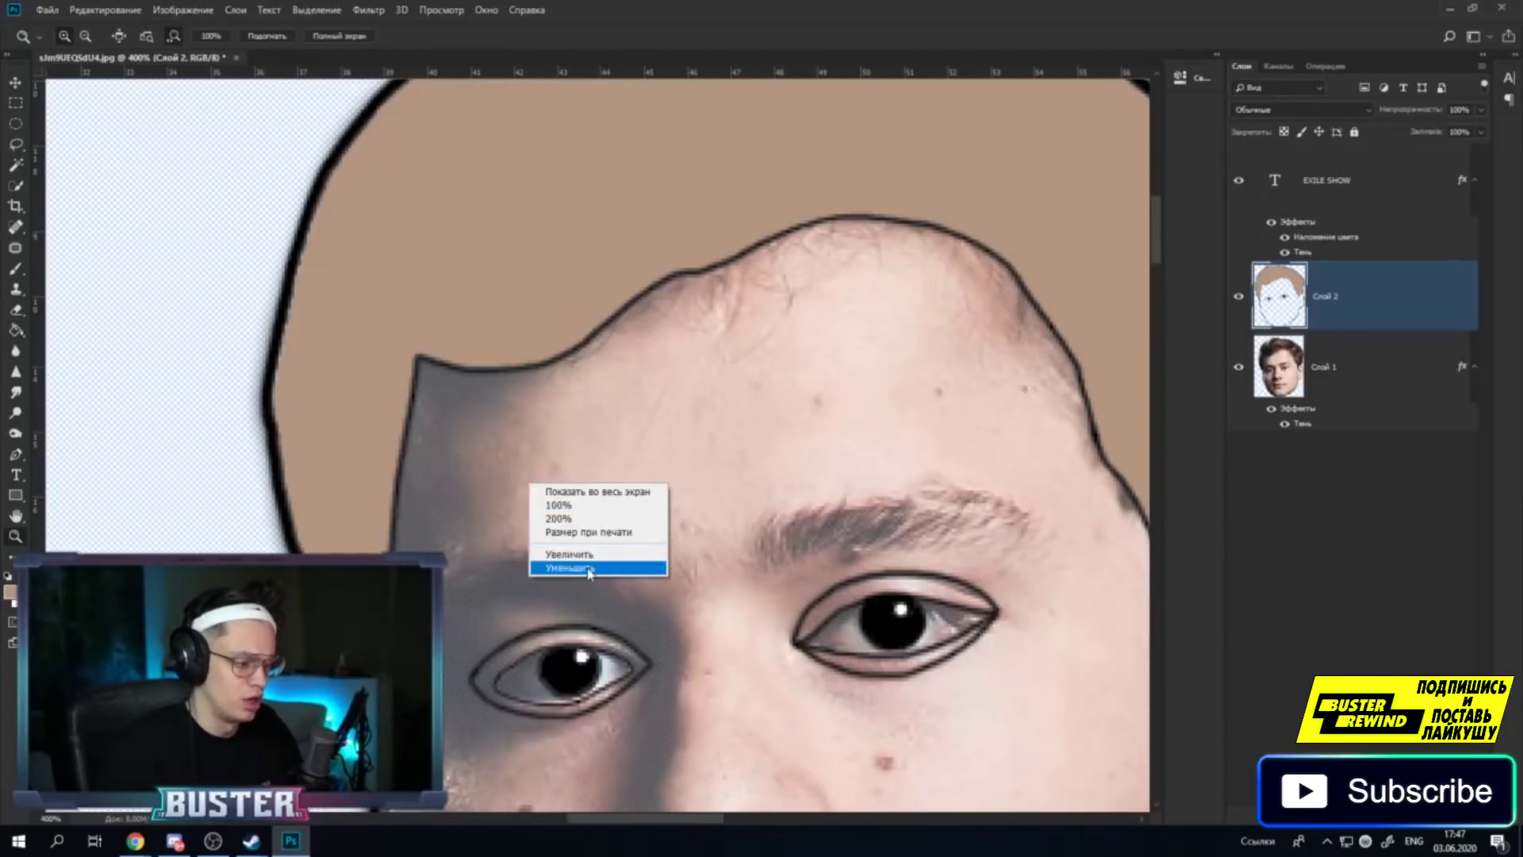
{"action": "left_click", "coordinate": [579, 565]}
{"action": "right_click", "coordinate": [604, 482]}
{"action": "left_click", "coordinate": [691, 531]}
{"action": "right_click", "coordinate": [687, 471]}
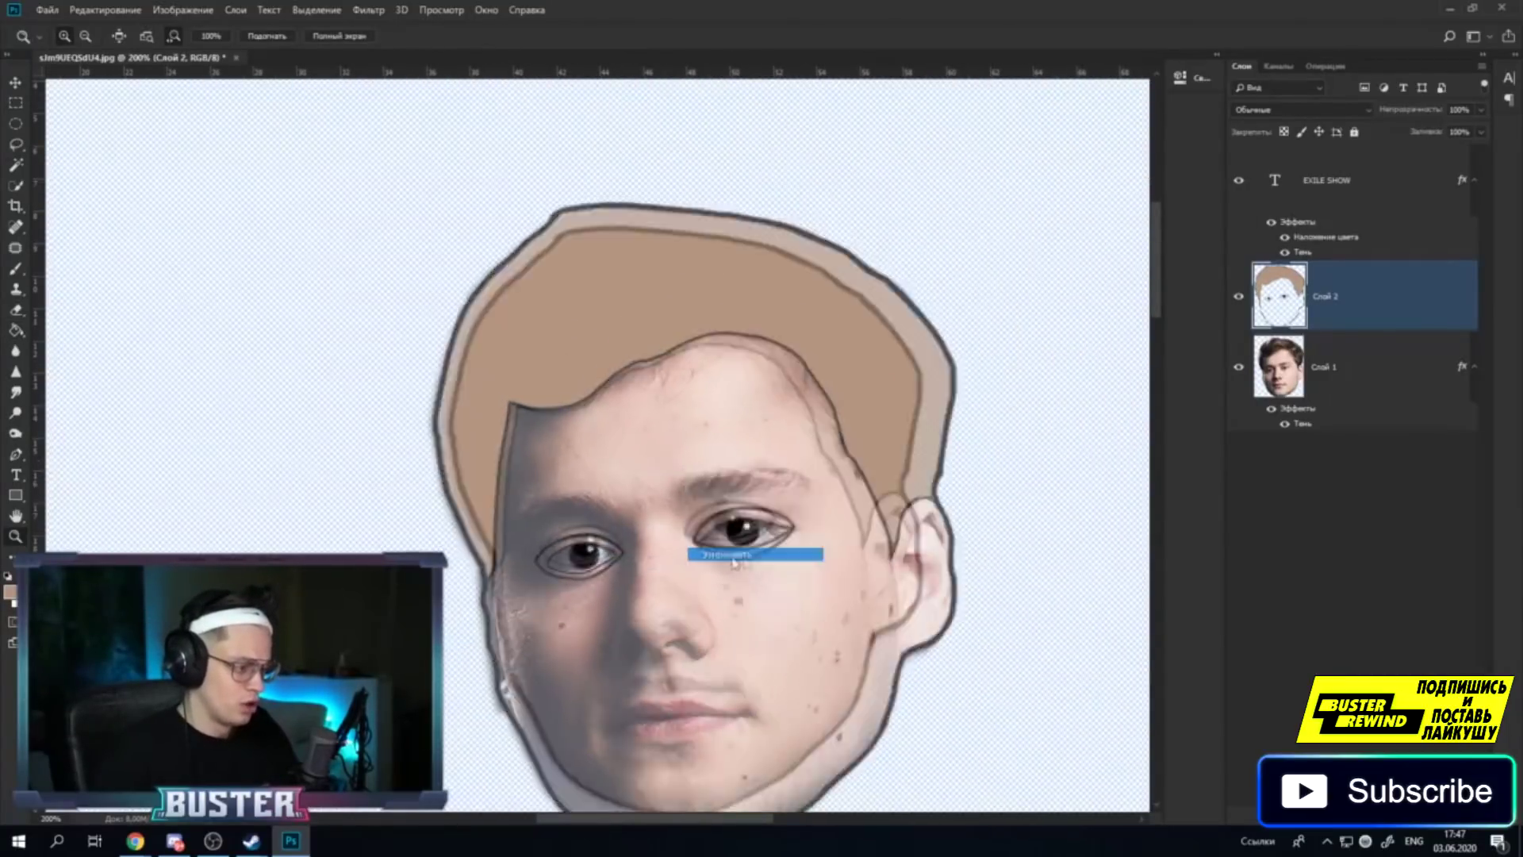
{"action": "left_click", "coordinate": [714, 552]}
{"action": "right_click", "coordinate": [735, 475]}
{"action": "left_click", "coordinate": [803, 545]}
{"action": "right_click", "coordinate": [736, 524]}
{"action": "left_click", "coordinate": [793, 613]}
{"action": "right_click", "coordinate": [641, 563]}
{"action": "left_click", "coordinate": [684, 644]}
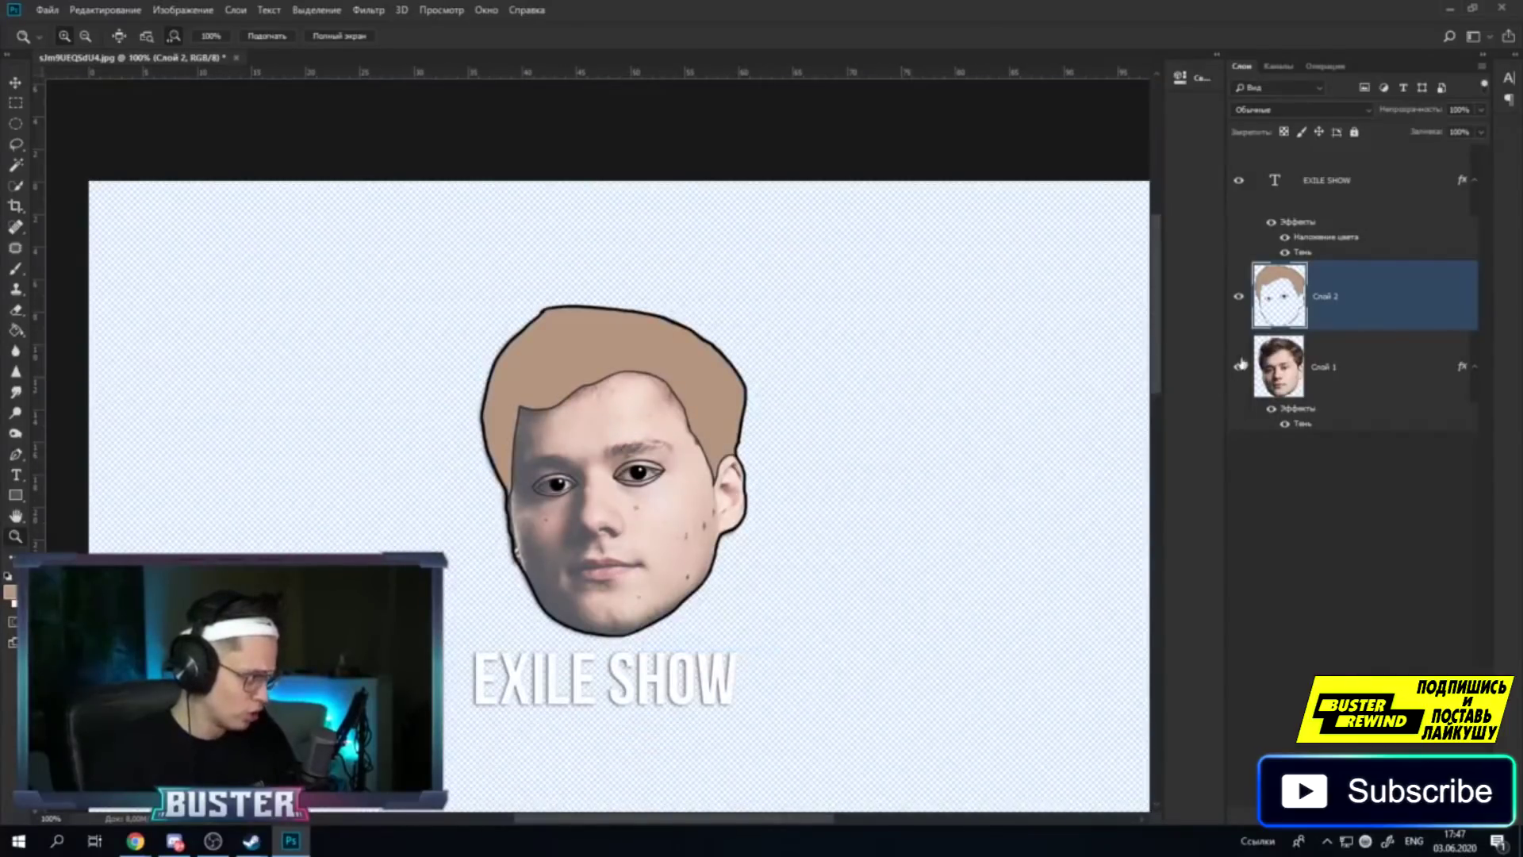
Hide and reshow the face photo to check the drawing, then view the face at 200%.
{"action": "left_click", "coordinate": [1238, 368]}
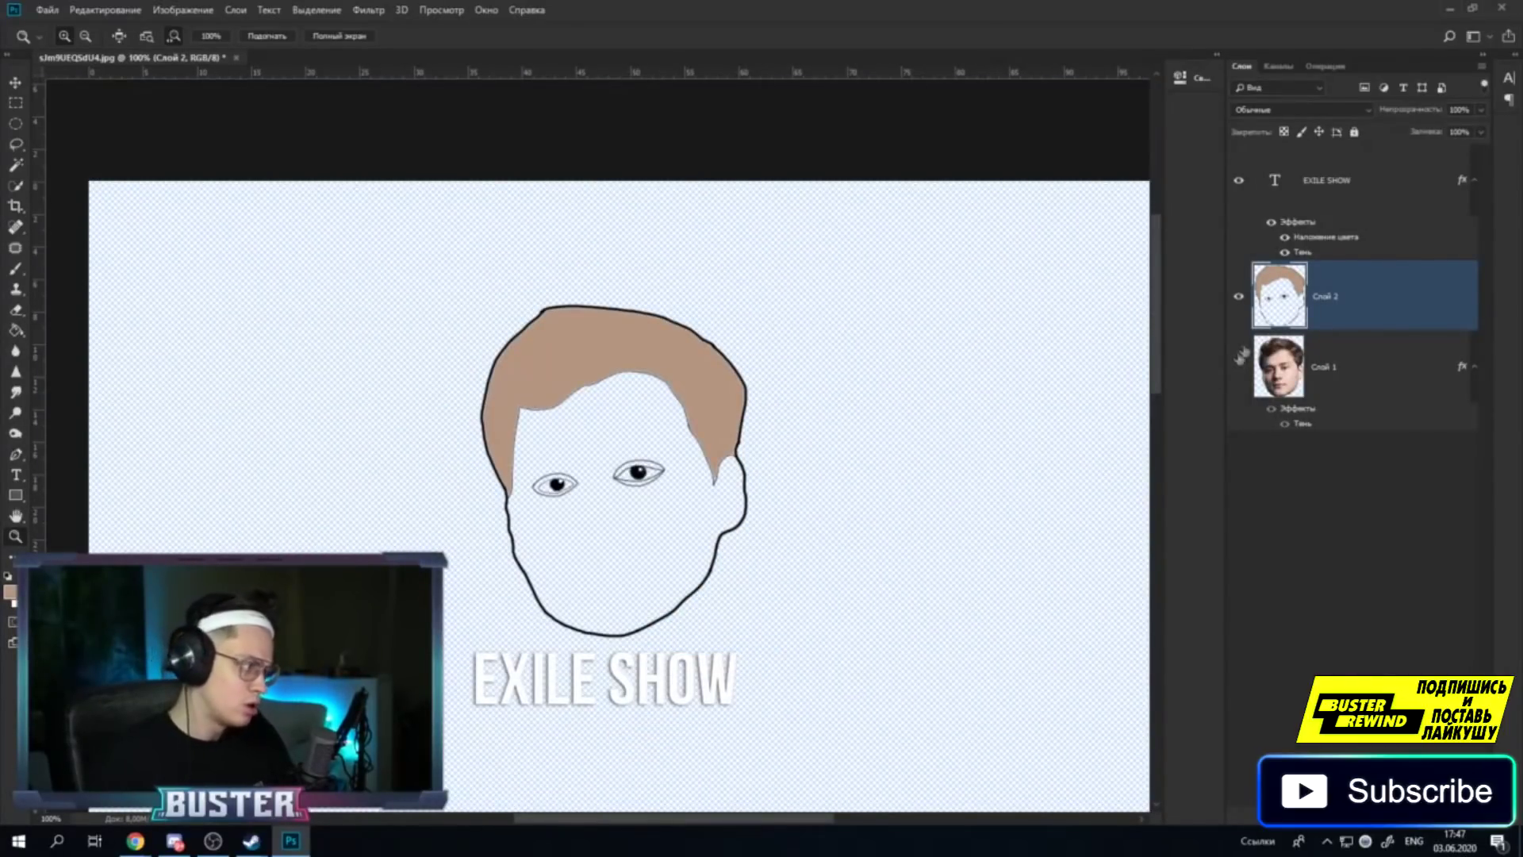
{"action": "left_click", "coordinate": [1227, 370]}
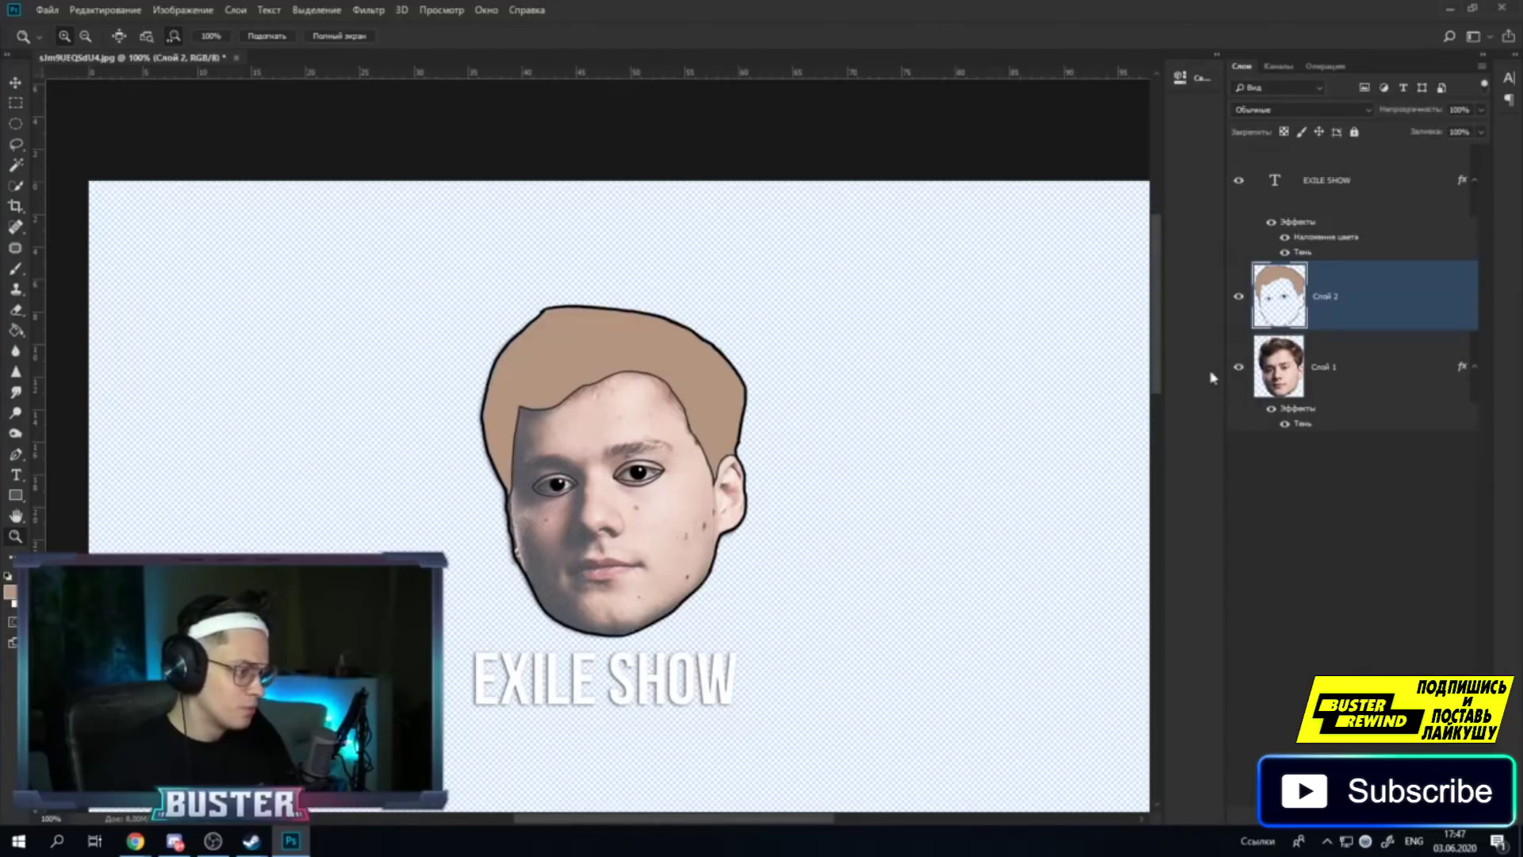
{"action": "left_click", "coordinate": [531, 380]}
{"action": "right_click", "coordinate": [495, 429]}
{"action": "right_click", "coordinate": [442, 466]}
{"action": "left_click", "coordinate": [476, 534]}
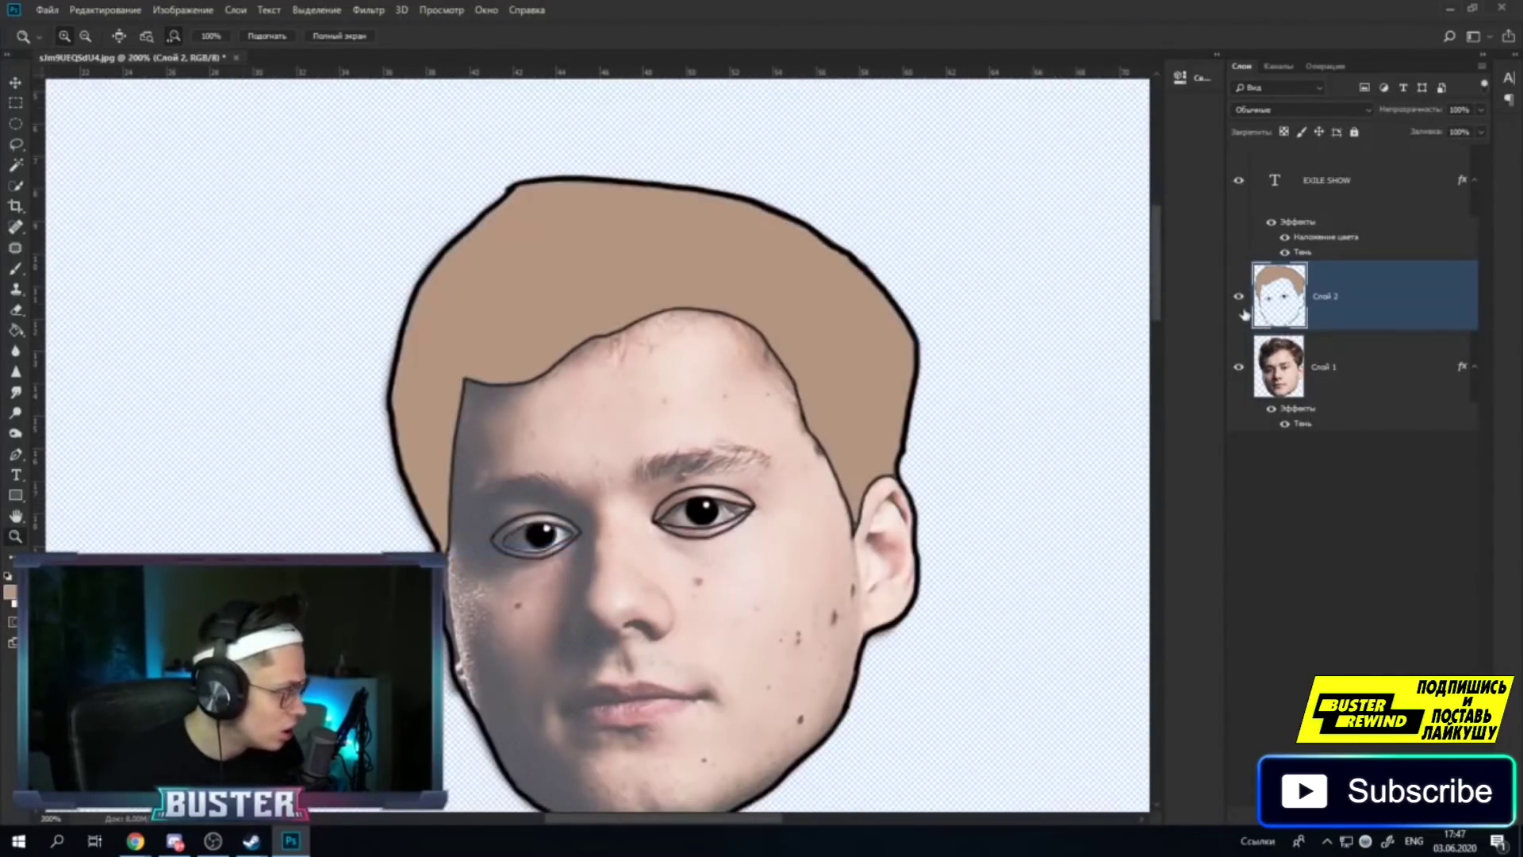
Hide Слой 2, sample a dark brown from the photo hair, and show Слой 2 again.
{"action": "left_click", "coordinate": [1239, 300]}
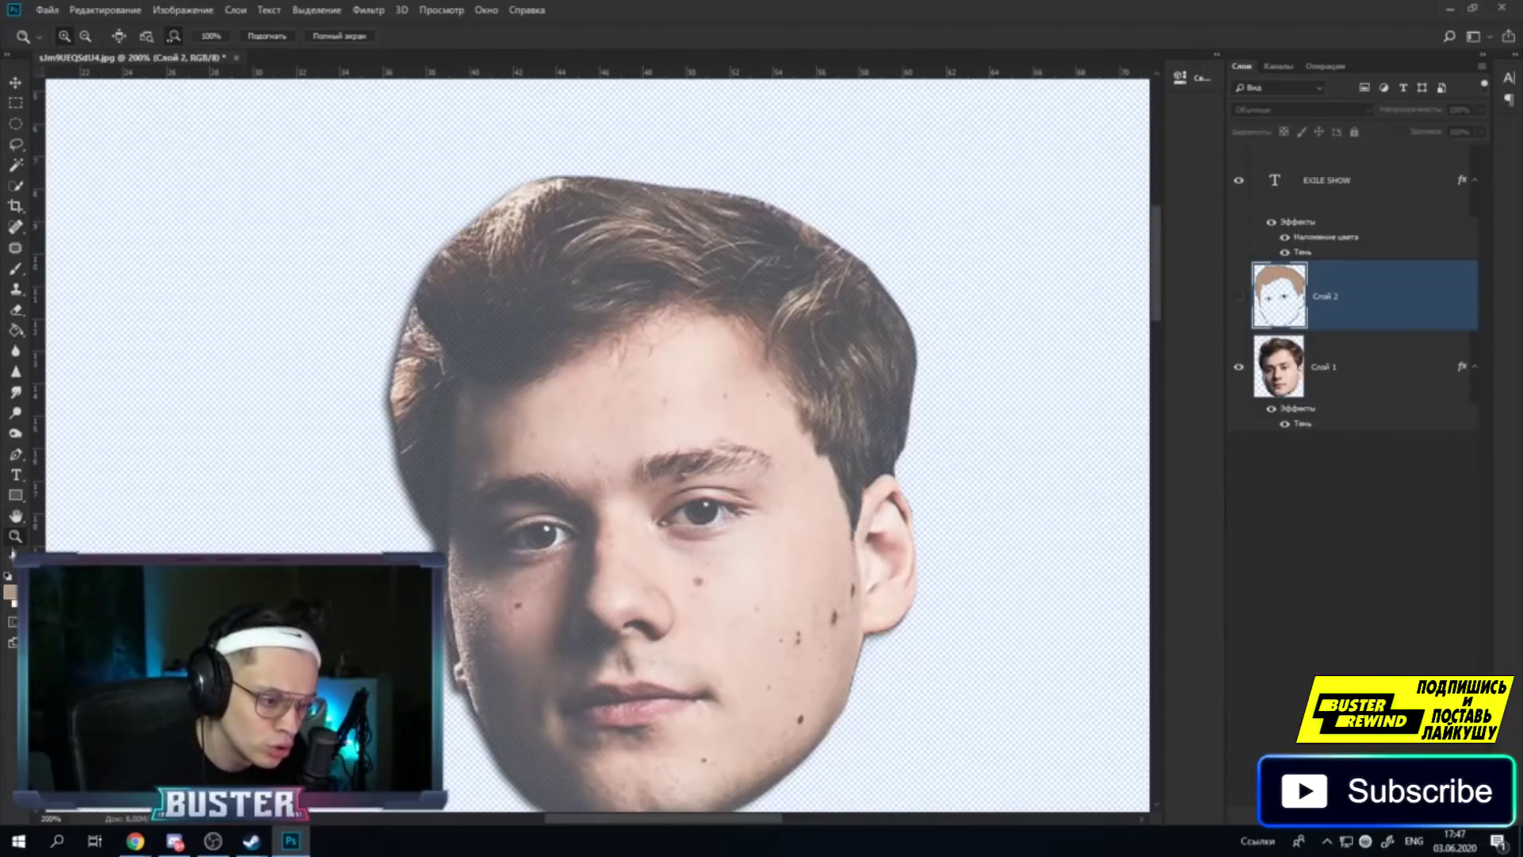
{"action": "key", "text": "i"}
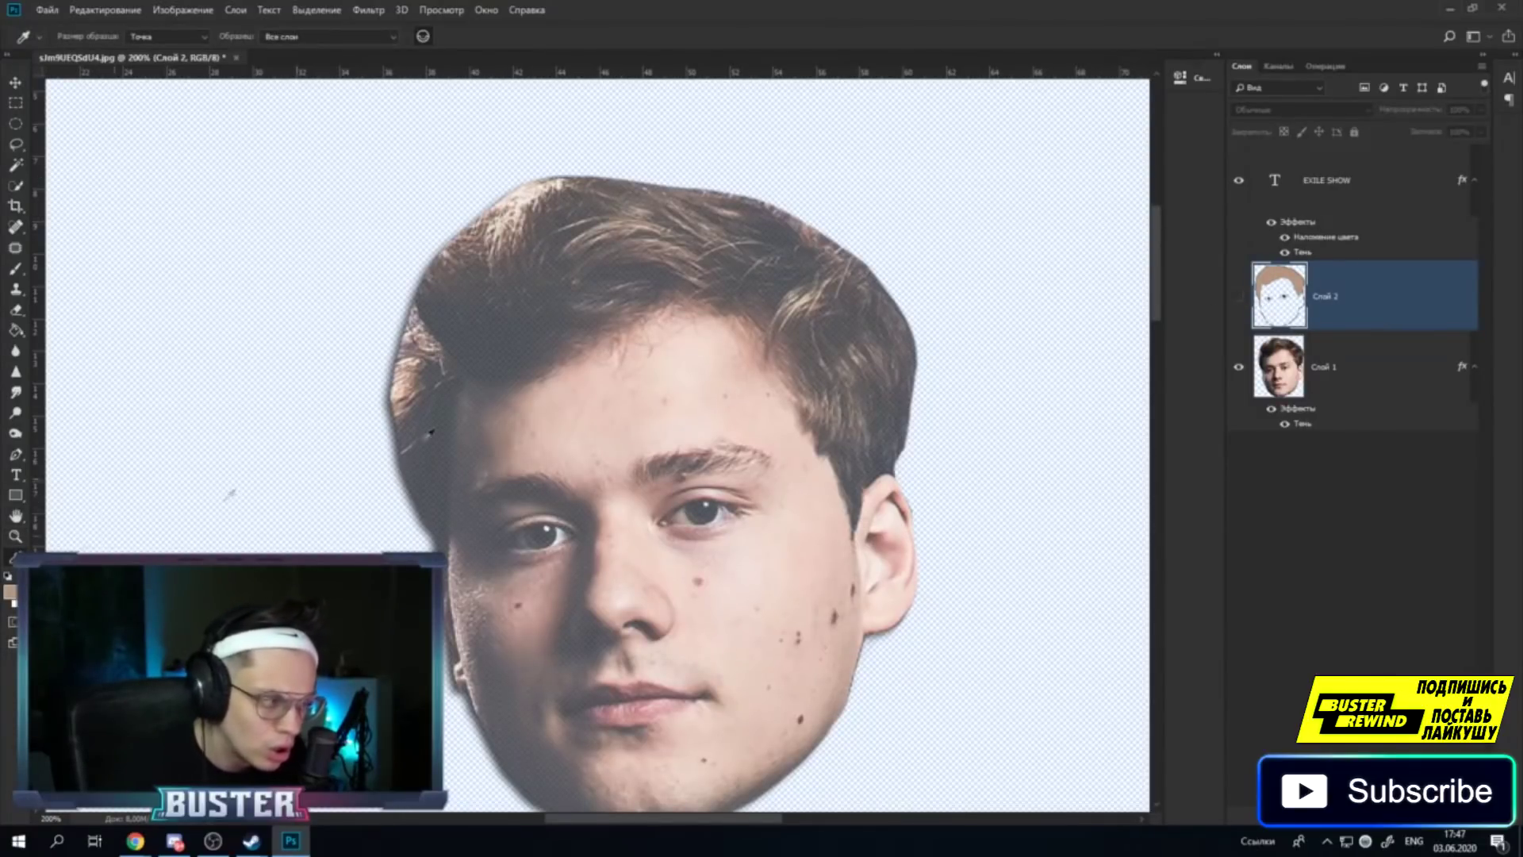
{"action": "left_click", "coordinate": [481, 329]}
{"action": "left_click_drag", "start_coordinate": [482, 329], "coordinate": [446, 303]}
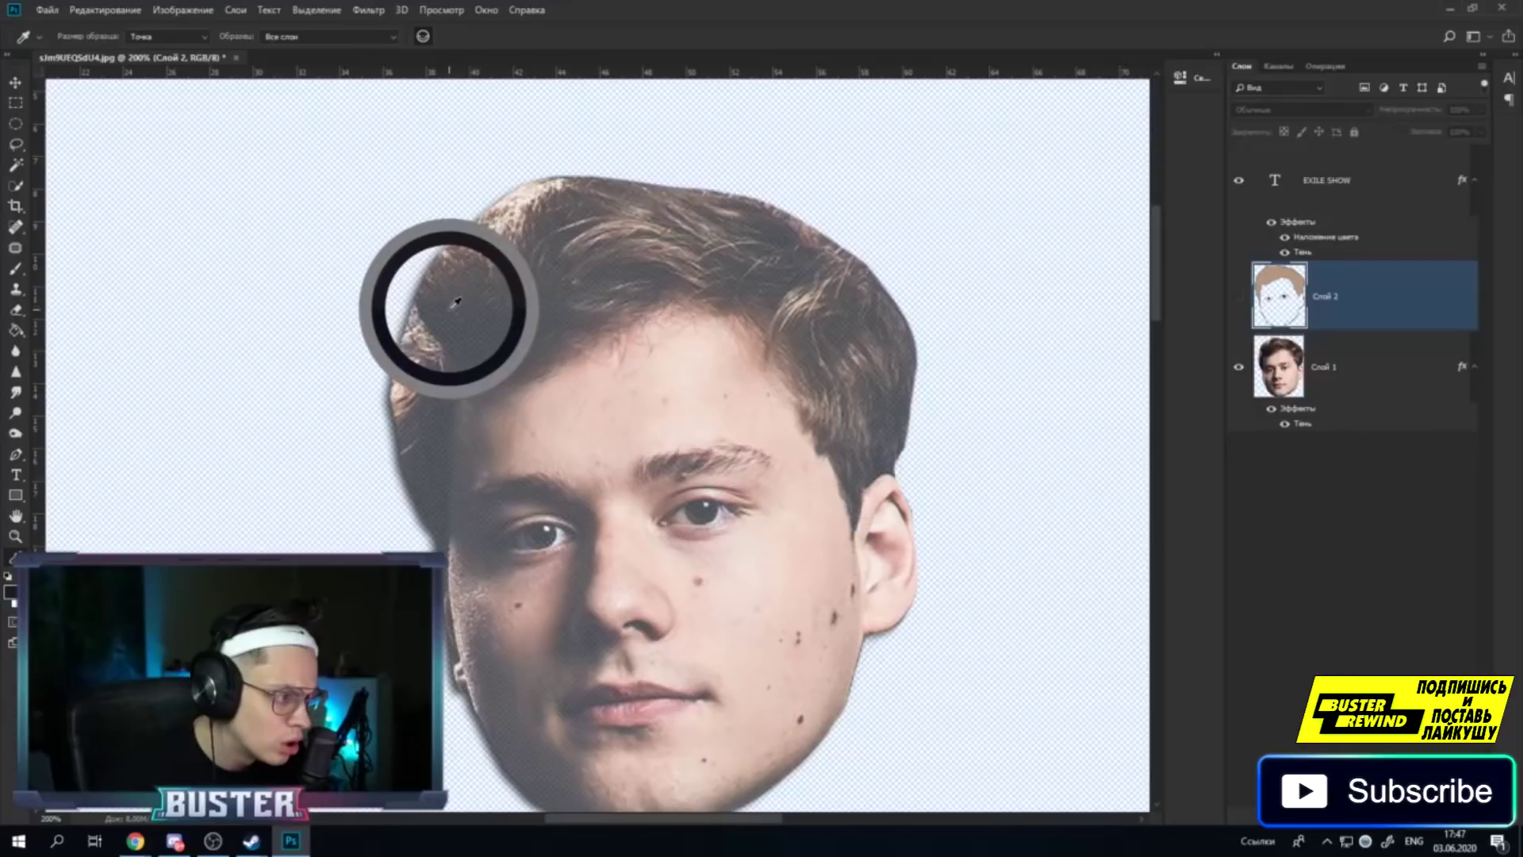
{"action": "left_click", "coordinate": [1346, 375]}
{"action": "left_click", "coordinate": [1340, 301]}
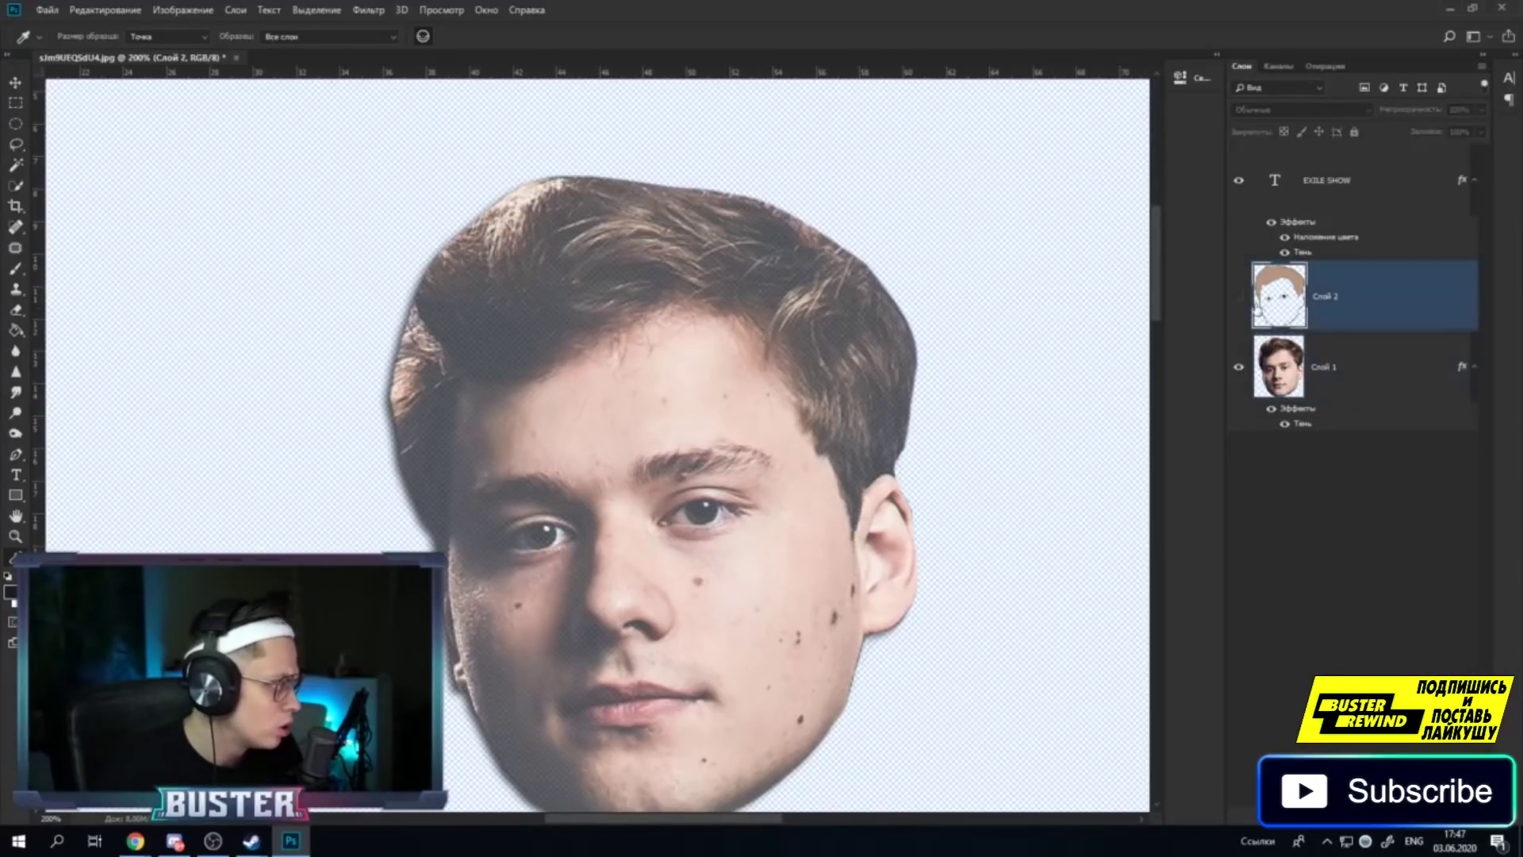
{"action": "left_click", "coordinate": [1239, 296]}
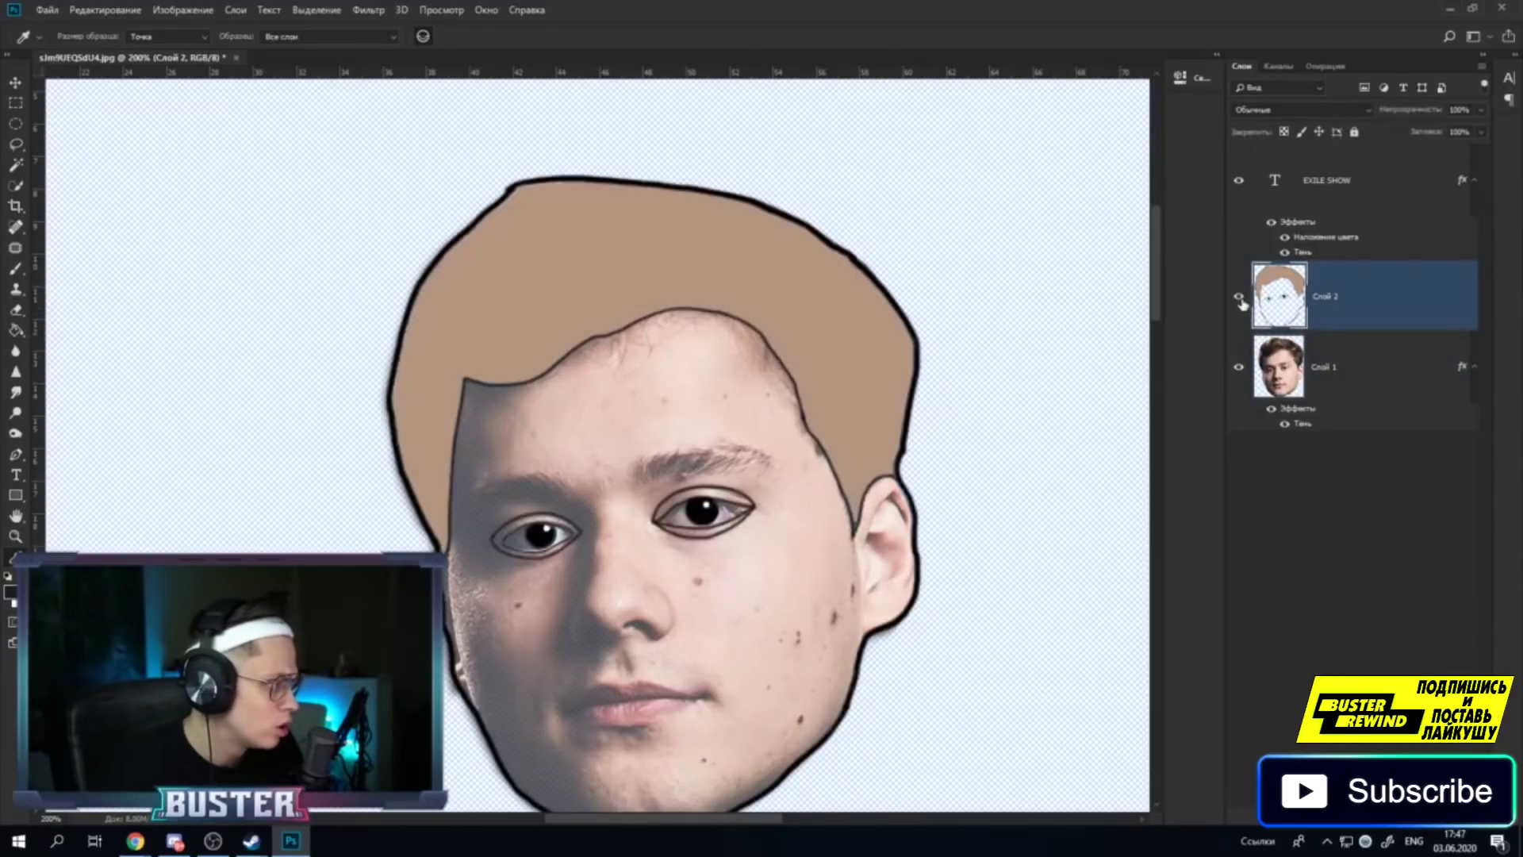
{"action": "left_click", "coordinate": [15, 268]}
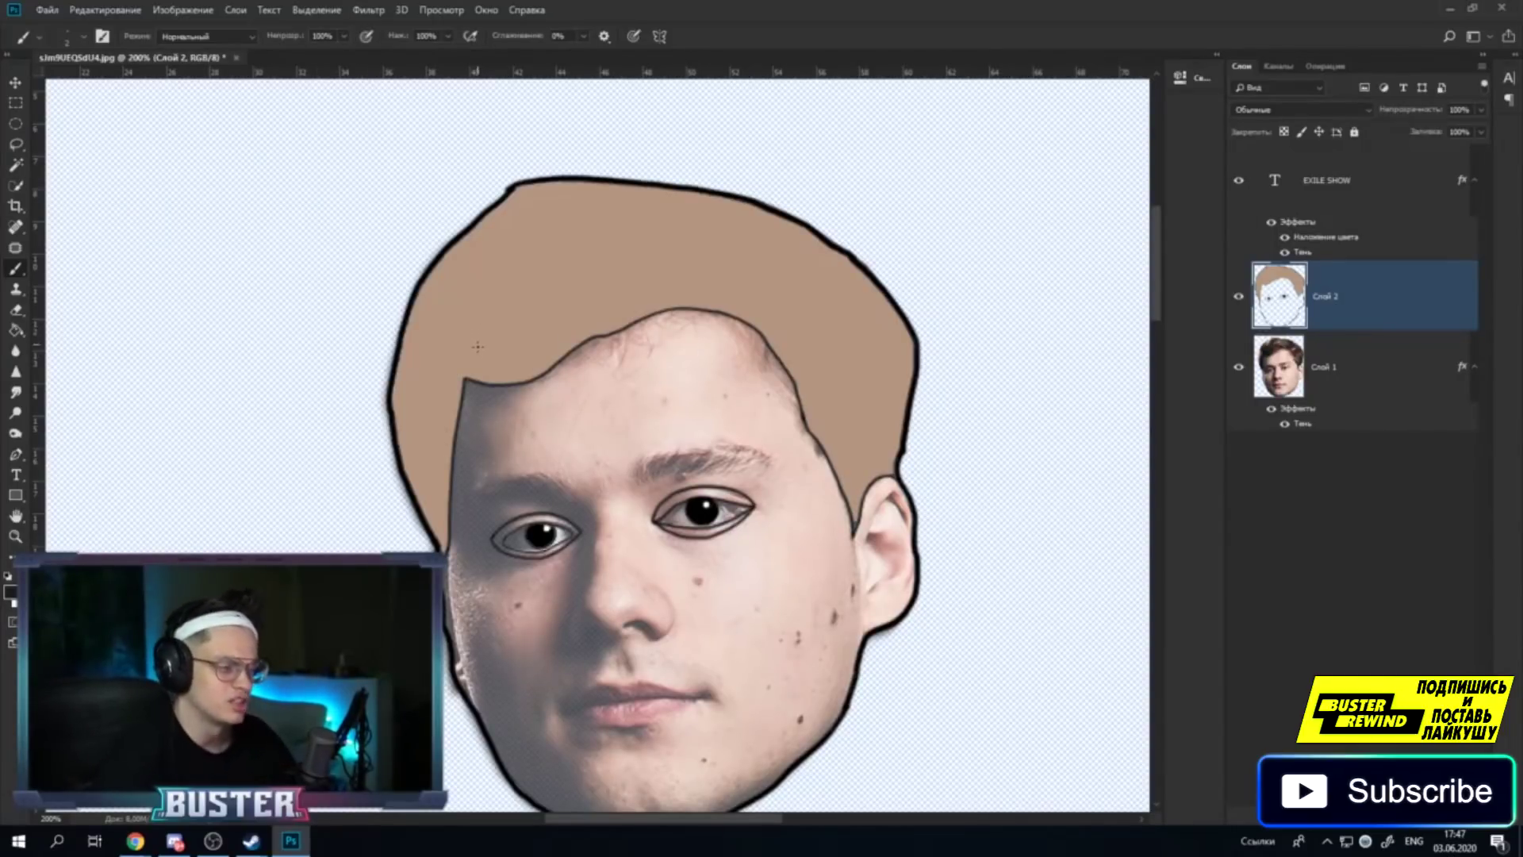
Select Слой 2 and lower its opacity so the photo shows through.
{"action": "left_click", "coordinate": [1372, 351]}
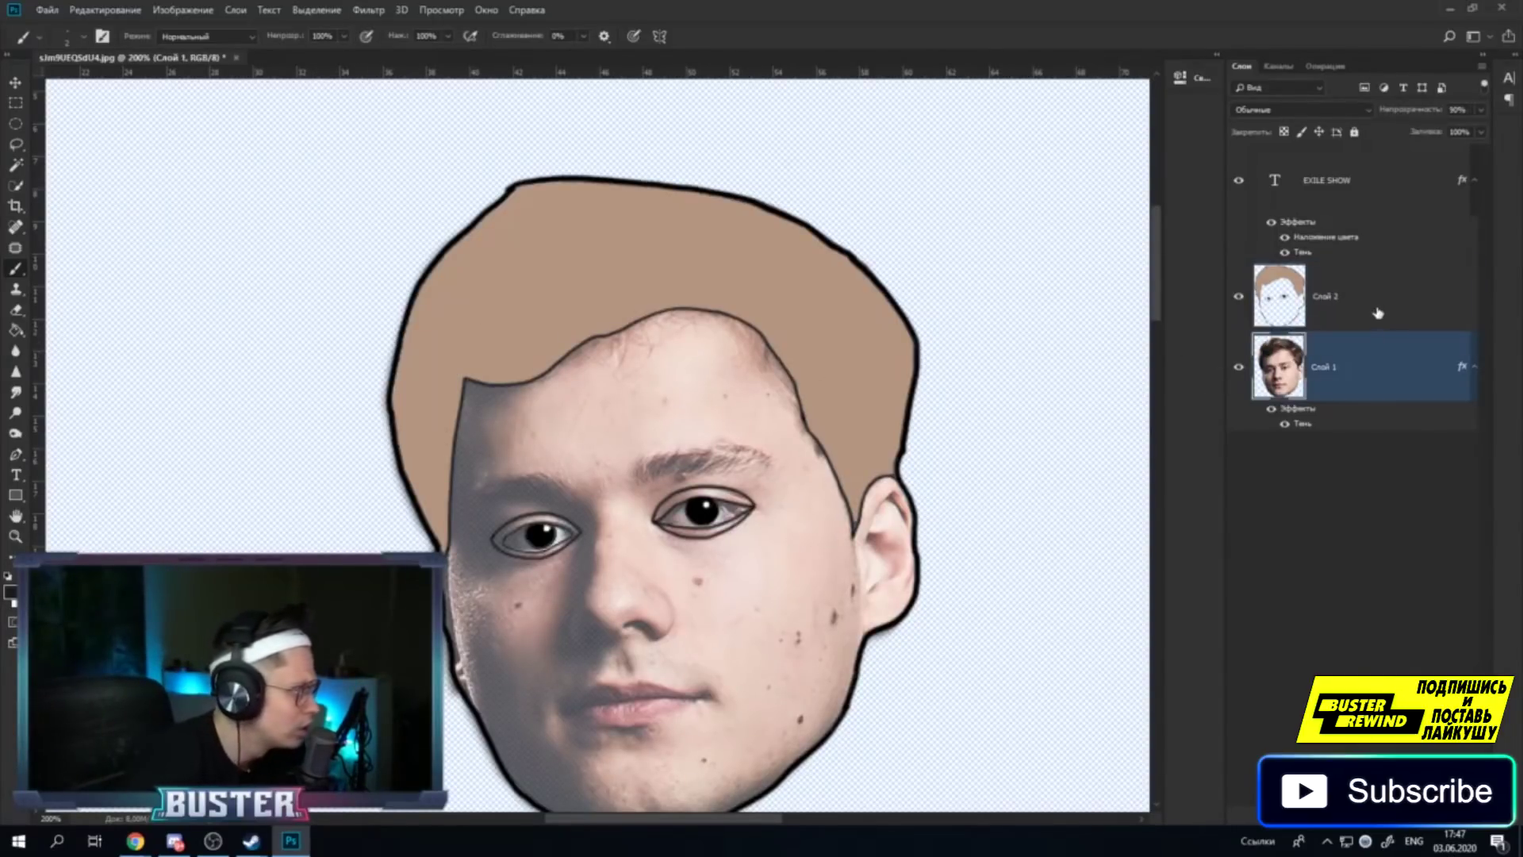
{"action": "left_click", "coordinate": [1377, 314]}
{"action": "left_click_drag", "start_coordinate": [1445, 135], "coordinate": [1435, 132]}
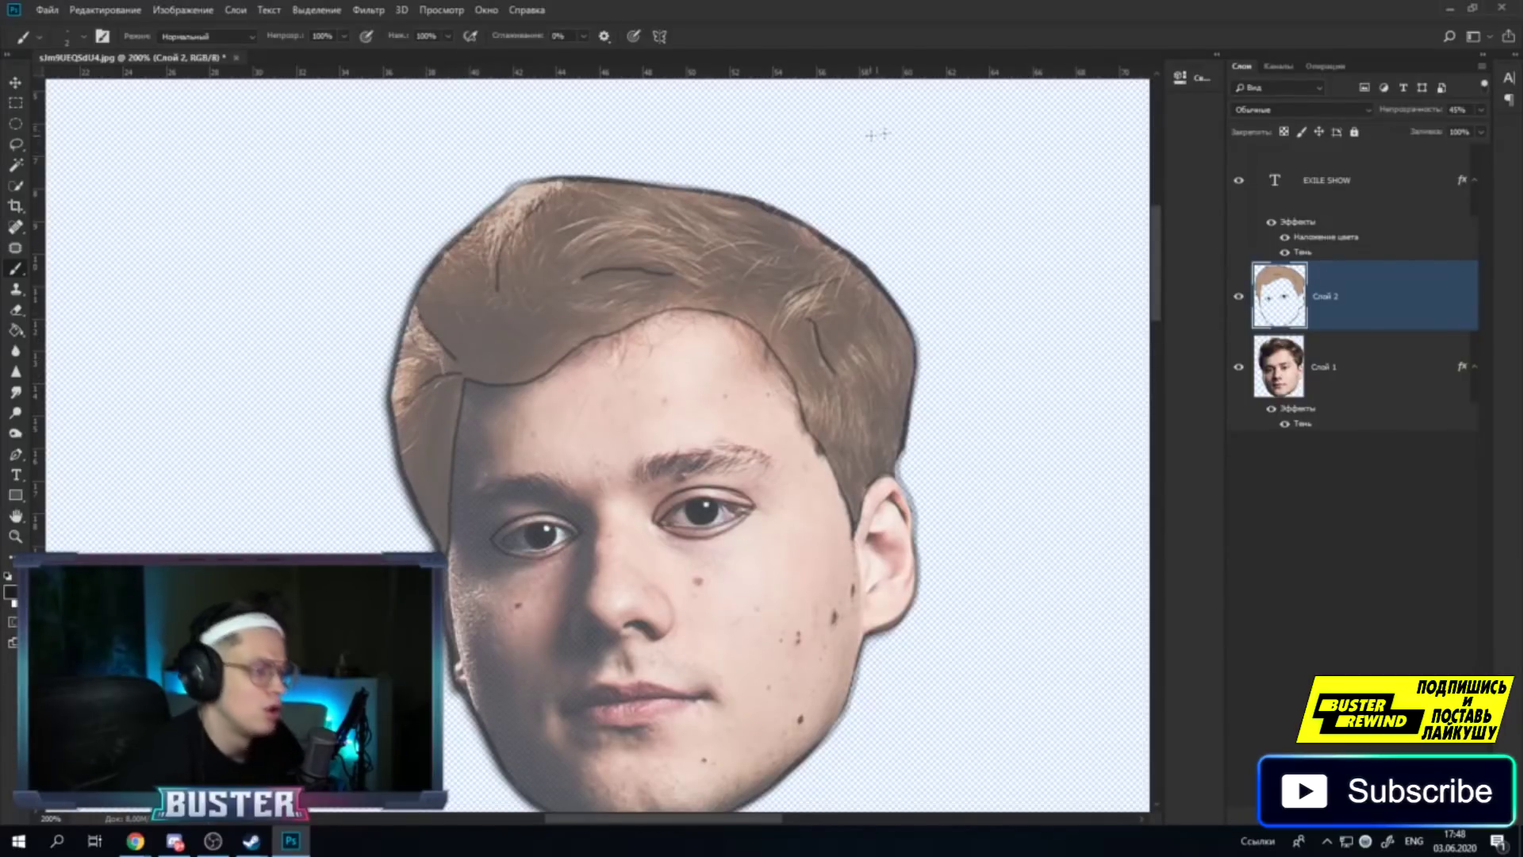
Restore Слой 2's opacity to 100%.
{"action": "left_click", "coordinate": [1480, 110]}
{"action": "left_click_drag", "start_coordinate": [1438, 127], "coordinate": [1480, 127]}
{"action": "scroll", "coordinate": [595, 444], "scroll_direction": "down", "scroll_amount": 1}
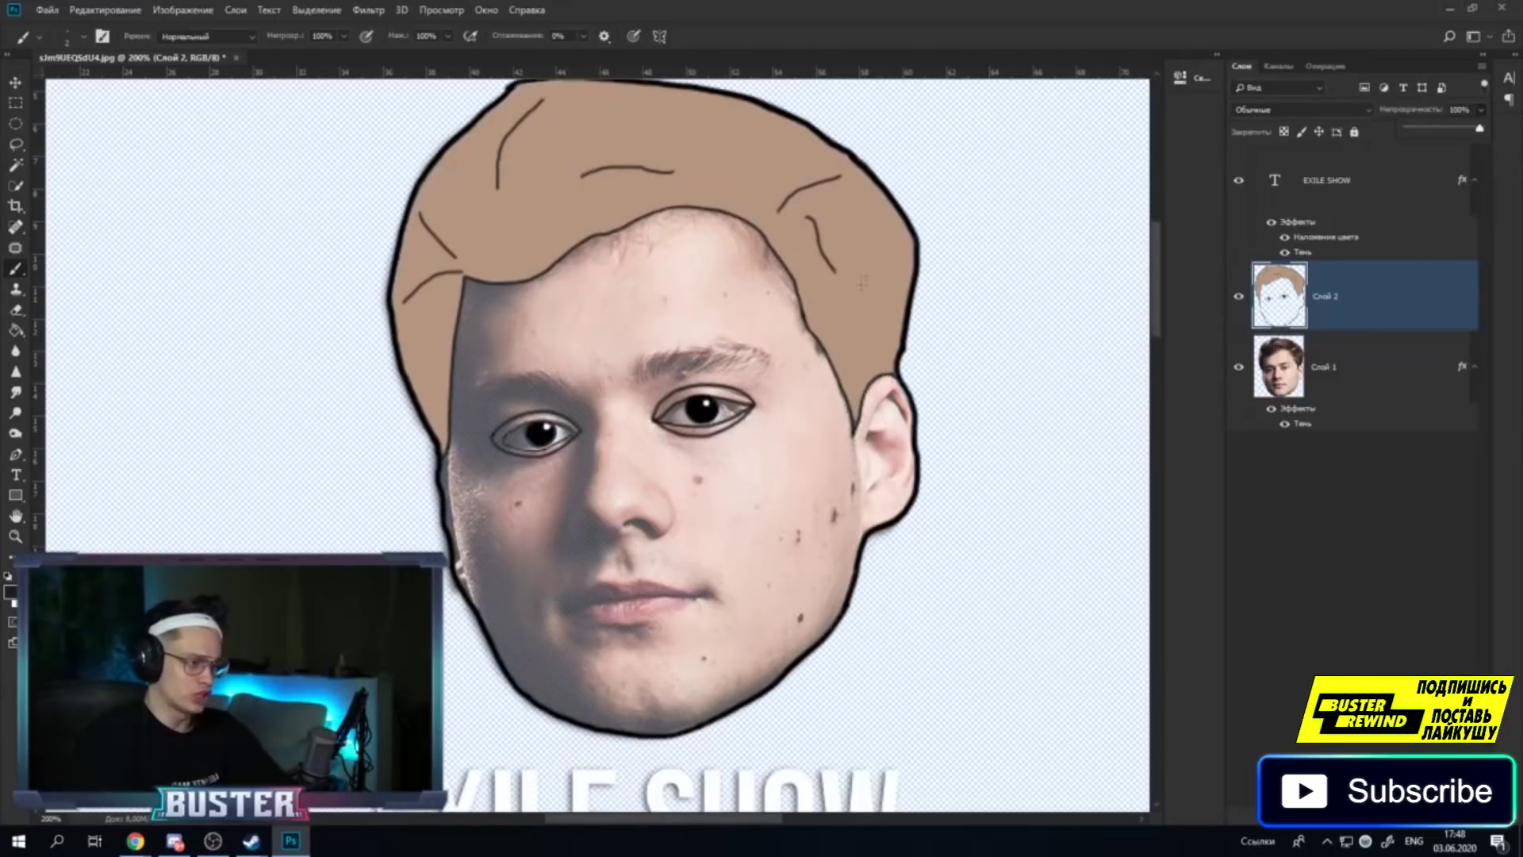
{"action": "scroll", "coordinate": [595, 445], "scroll_direction": "up", "scroll_amount": 2}
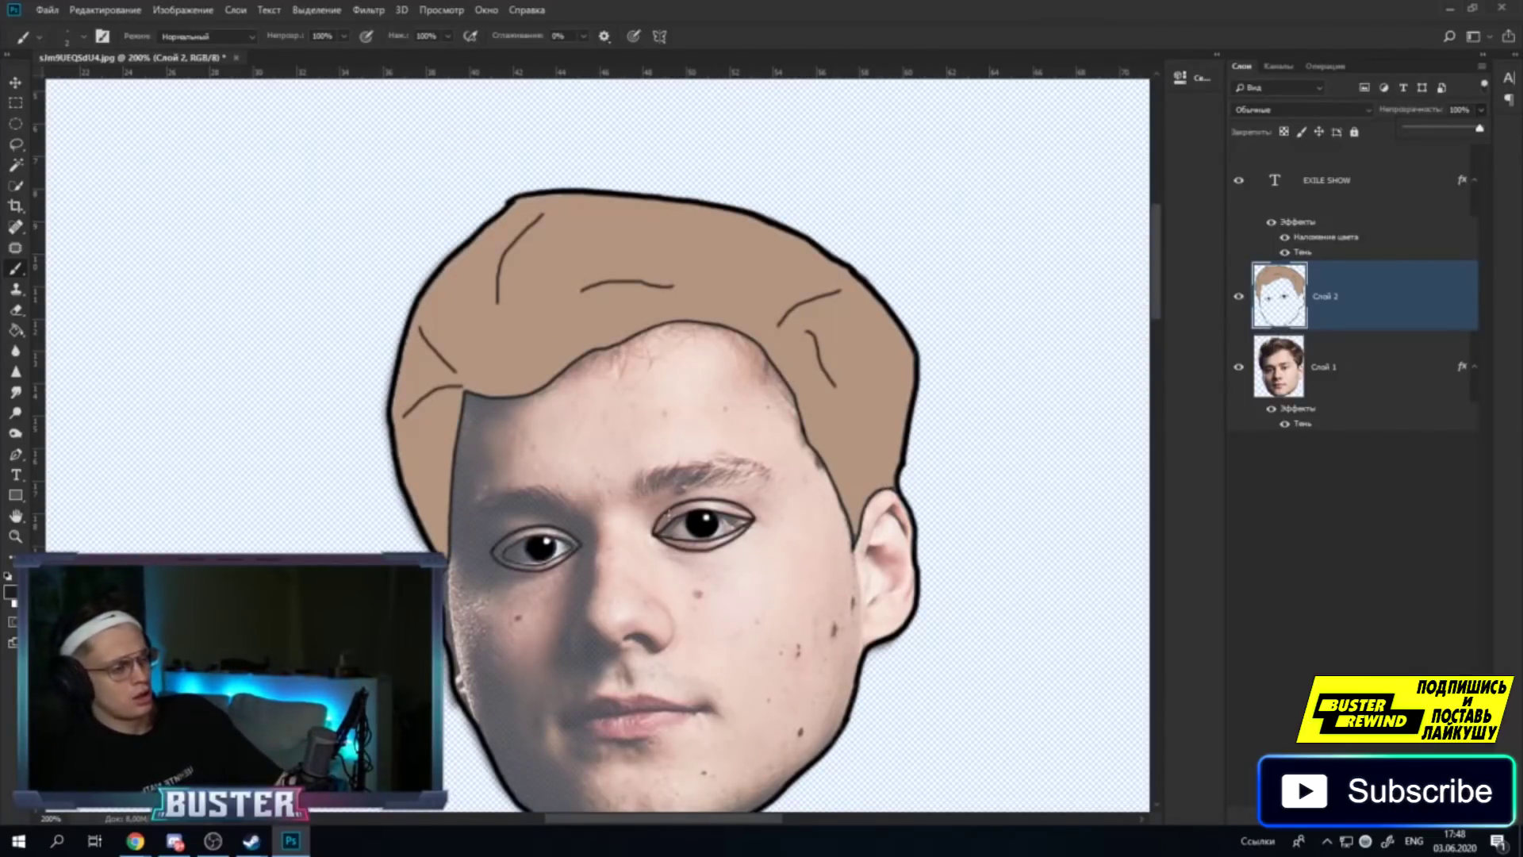
{"action": "scroll", "coordinate": [595, 444], "scroll_direction": "down", "scroll_amount": 2}
{"action": "scroll", "coordinate": [595, 445], "scroll_direction": "down", "scroll_amount": 1}
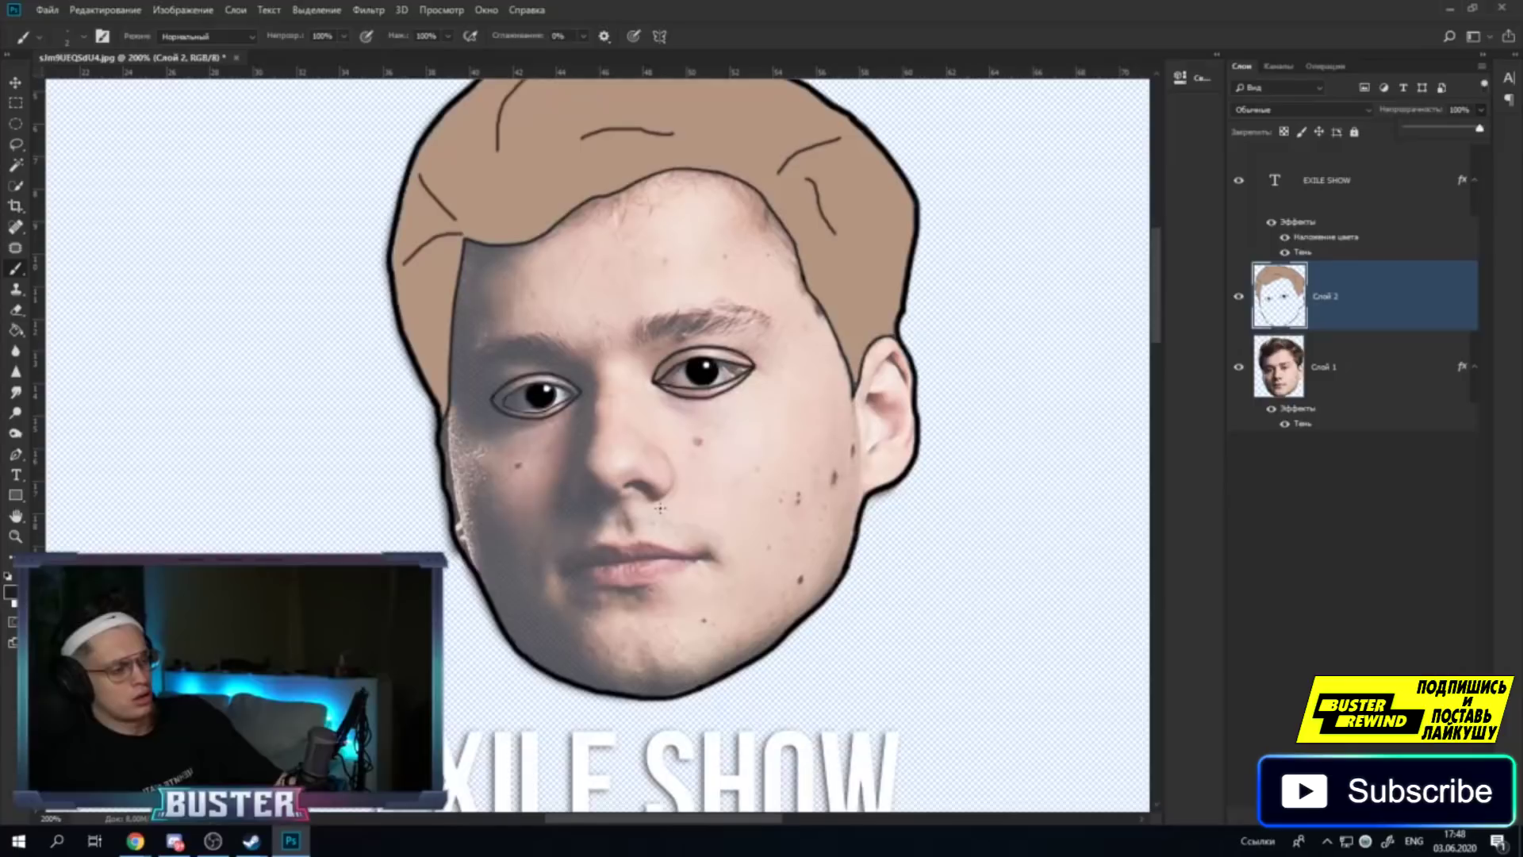
{"action": "scroll", "coordinate": [625, 552], "scroll_direction": "up", "scroll_amount": 1}
{"action": "scroll", "coordinate": [626, 553], "scroll_direction": "down", "scroll_amount": 2}
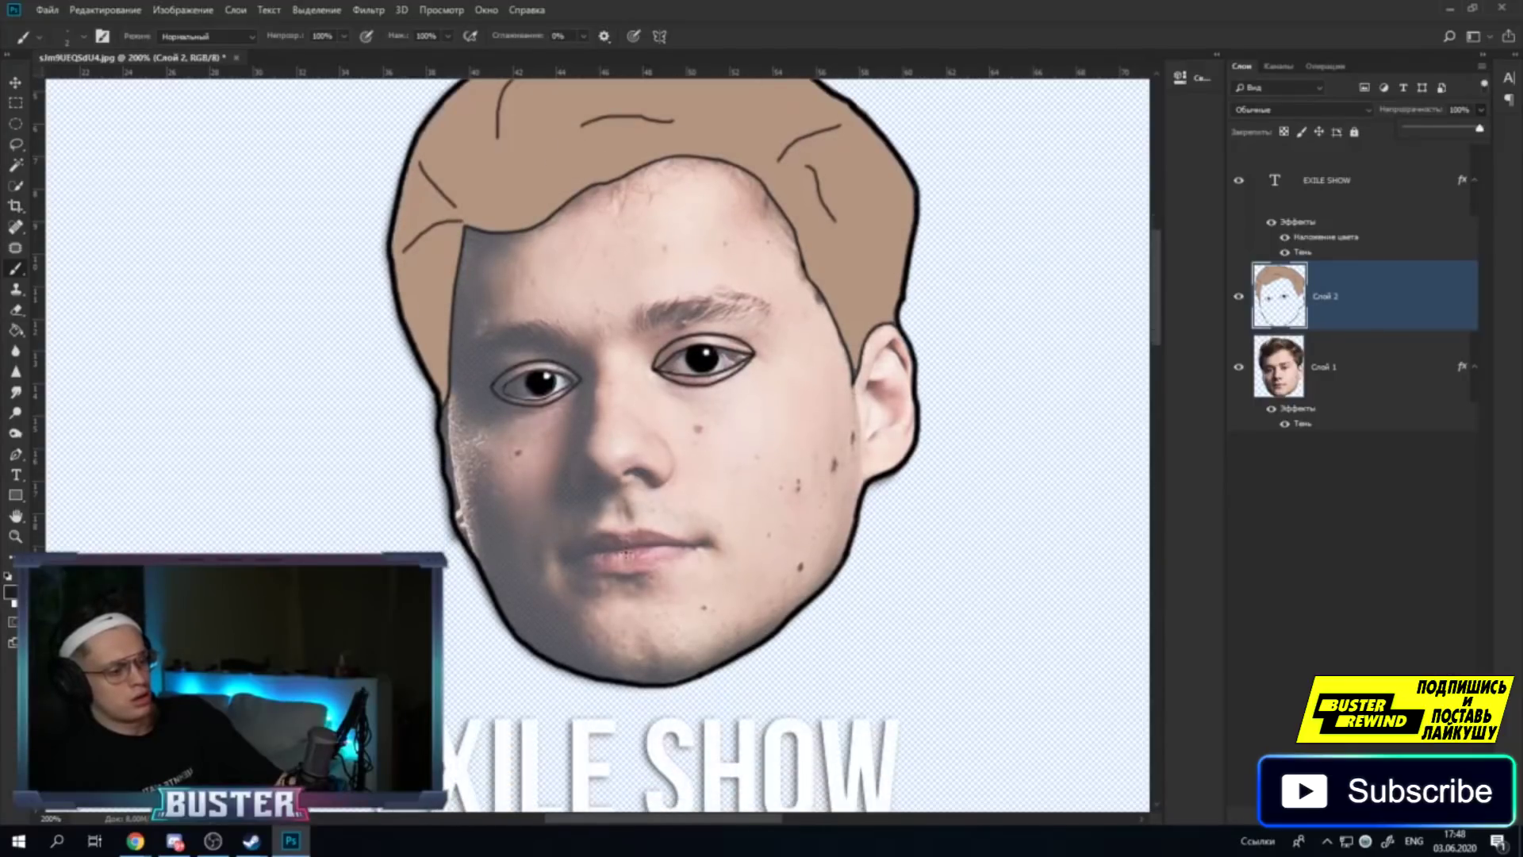
{"action": "scroll", "coordinate": [626, 553], "scroll_direction": "up", "scroll_amount": 1}
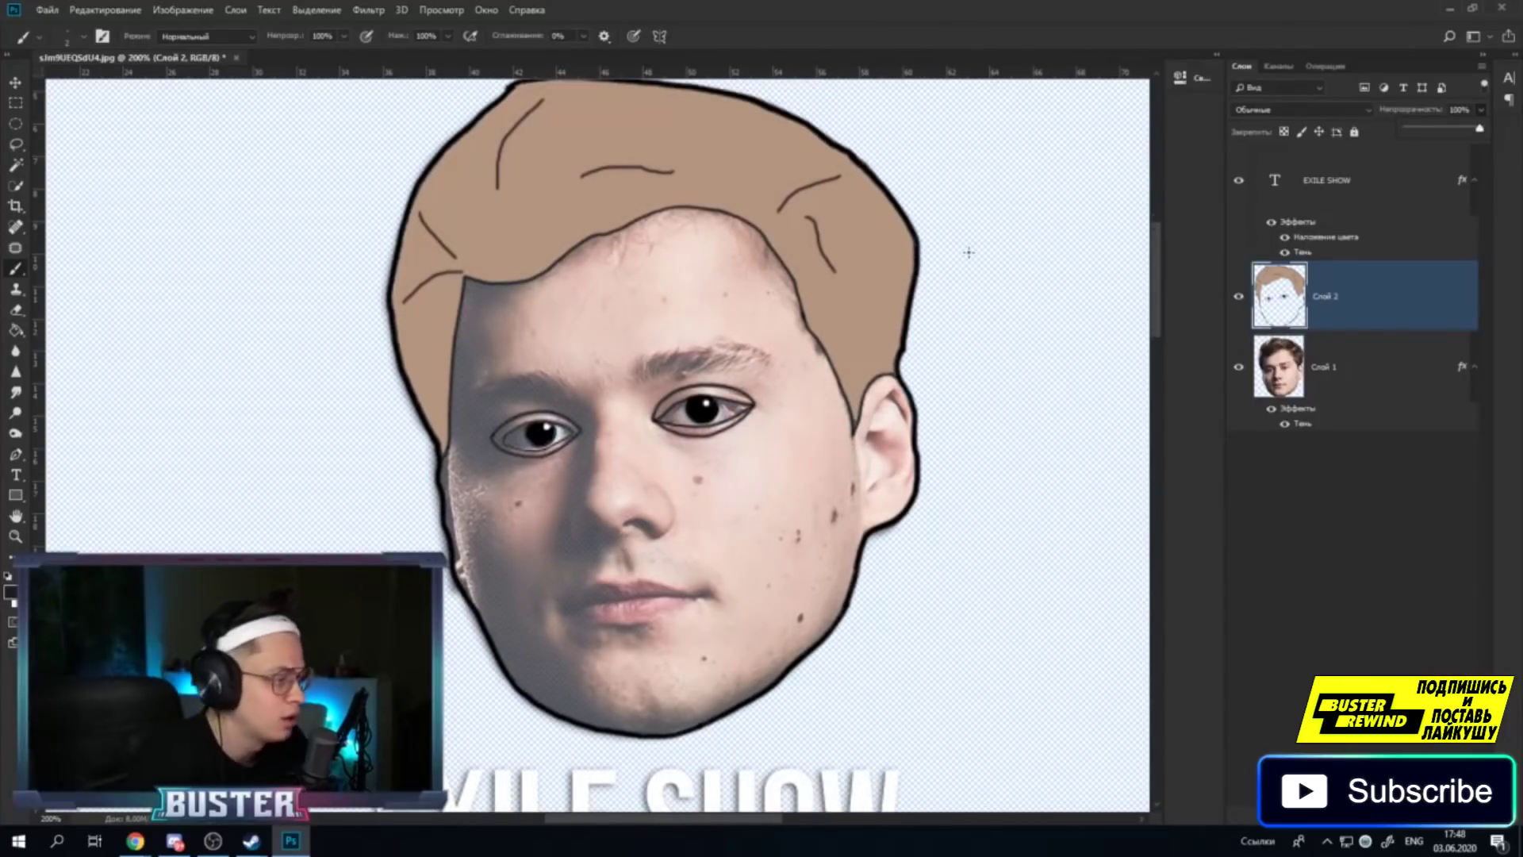
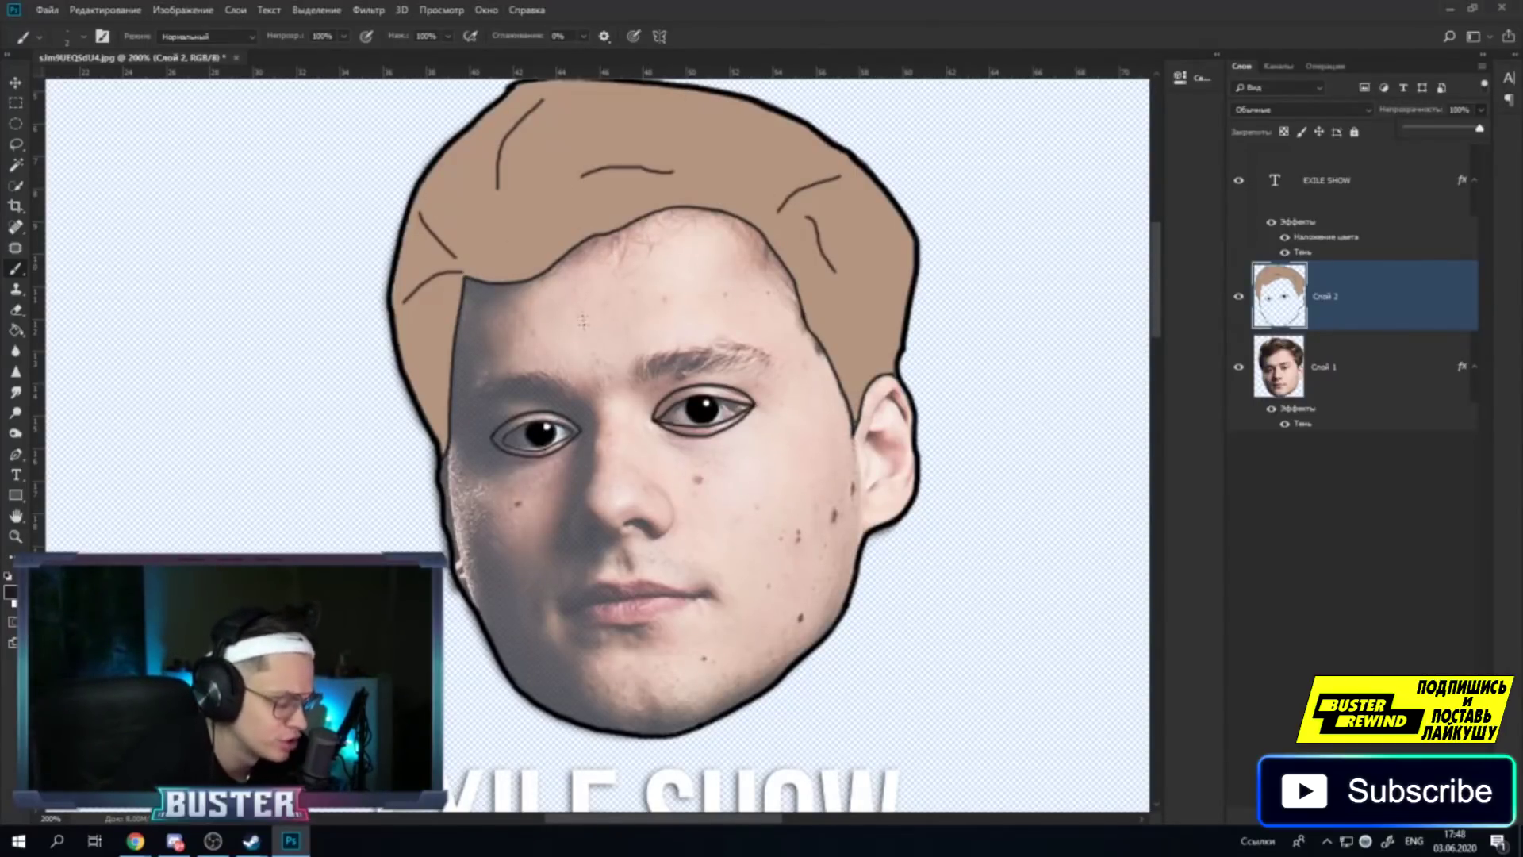
Zoom in on the right eyebrow and set the foreground colour to near-black #201a1e.
{"action": "left_click", "coordinate": [15, 536]}
{"action": "left_click", "coordinate": [674, 370]}
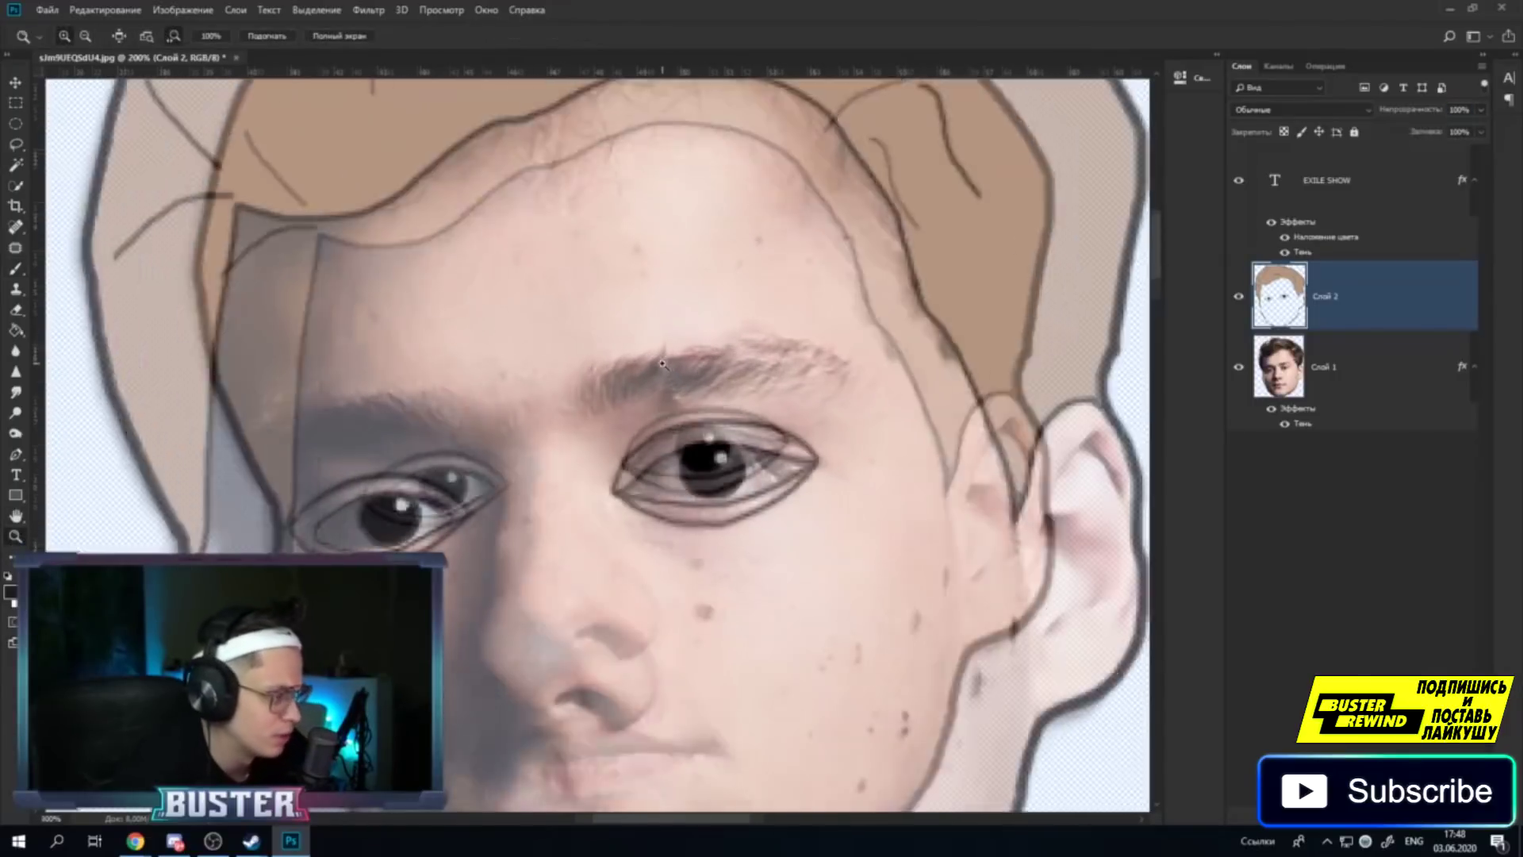
{"action": "left_click", "coordinate": [674, 370]}
{"action": "left_click", "coordinate": [10, 590]}
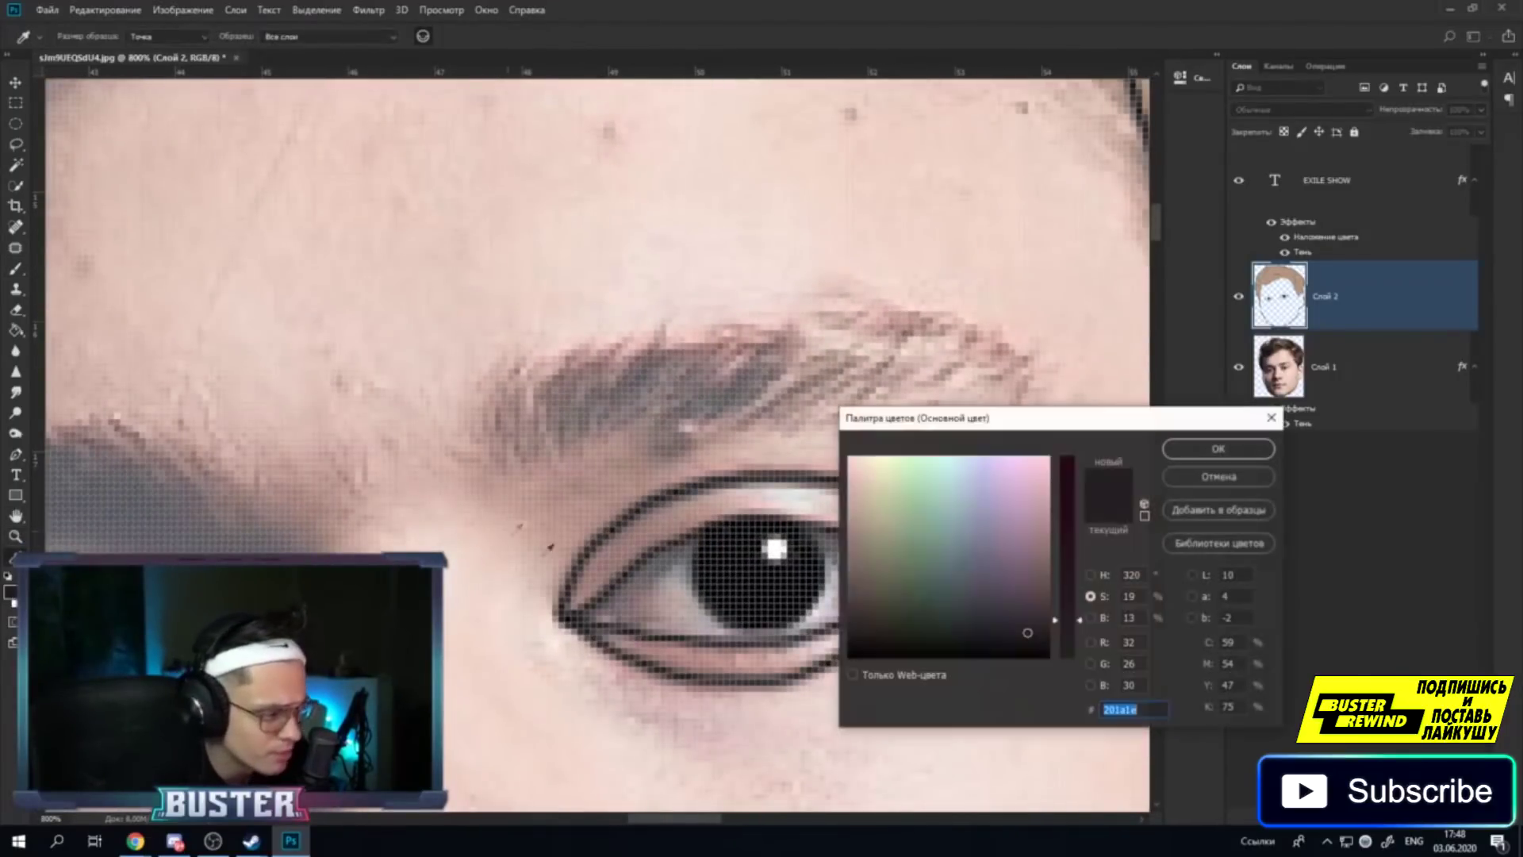
{"action": "left_click", "coordinate": [1169, 453]}
Zoom out two steps and switch to the Brush tool.
{"action": "right_click", "coordinate": [607, 479]}
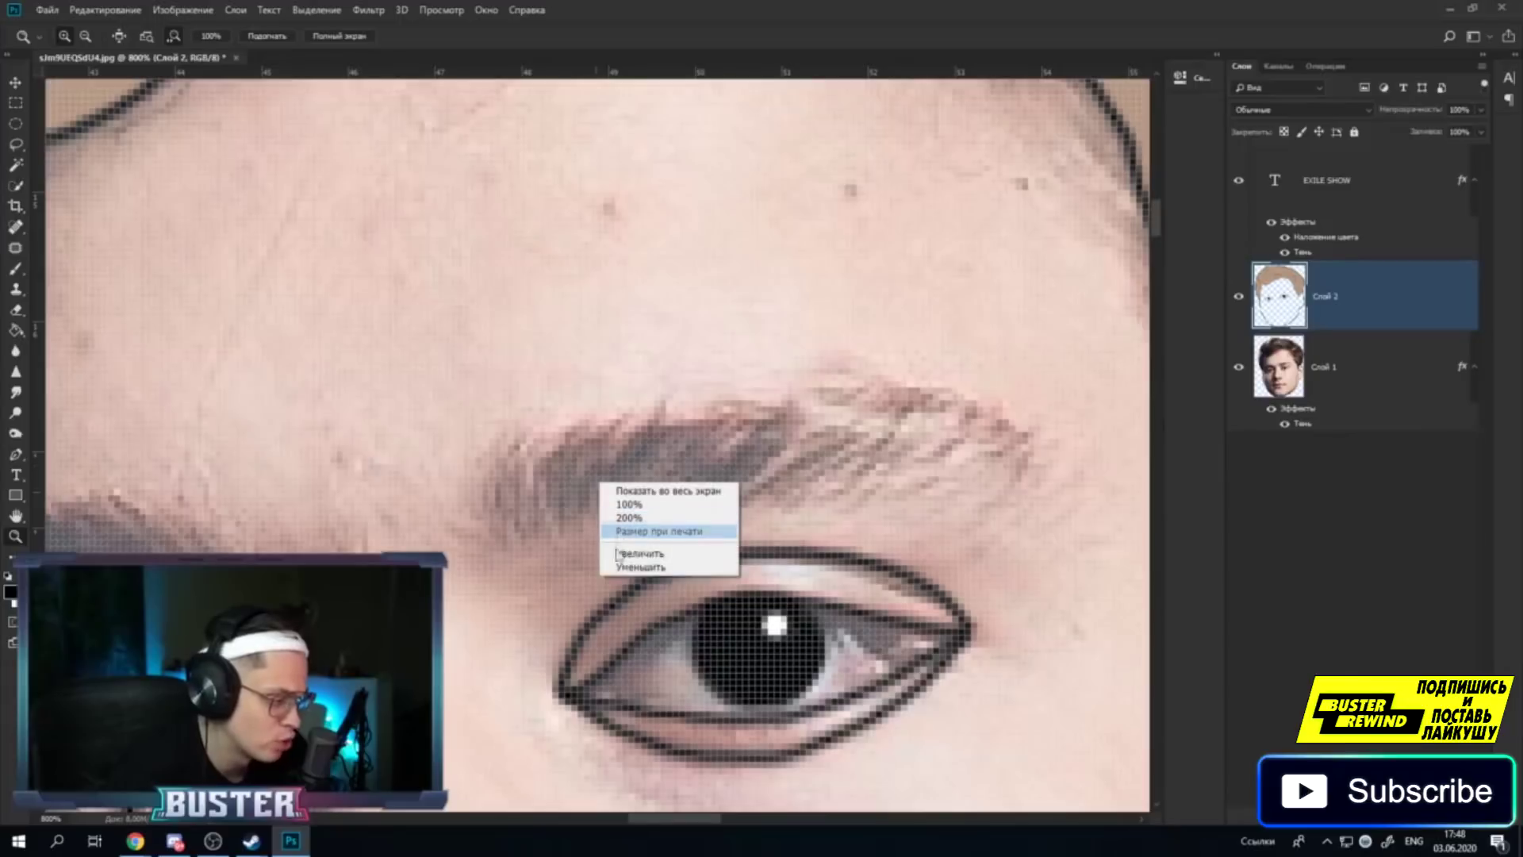
{"action": "left_click", "coordinate": [634, 527]}
{"action": "right_click", "coordinate": [560, 496]}
{"action": "left_click", "coordinate": [604, 583]}
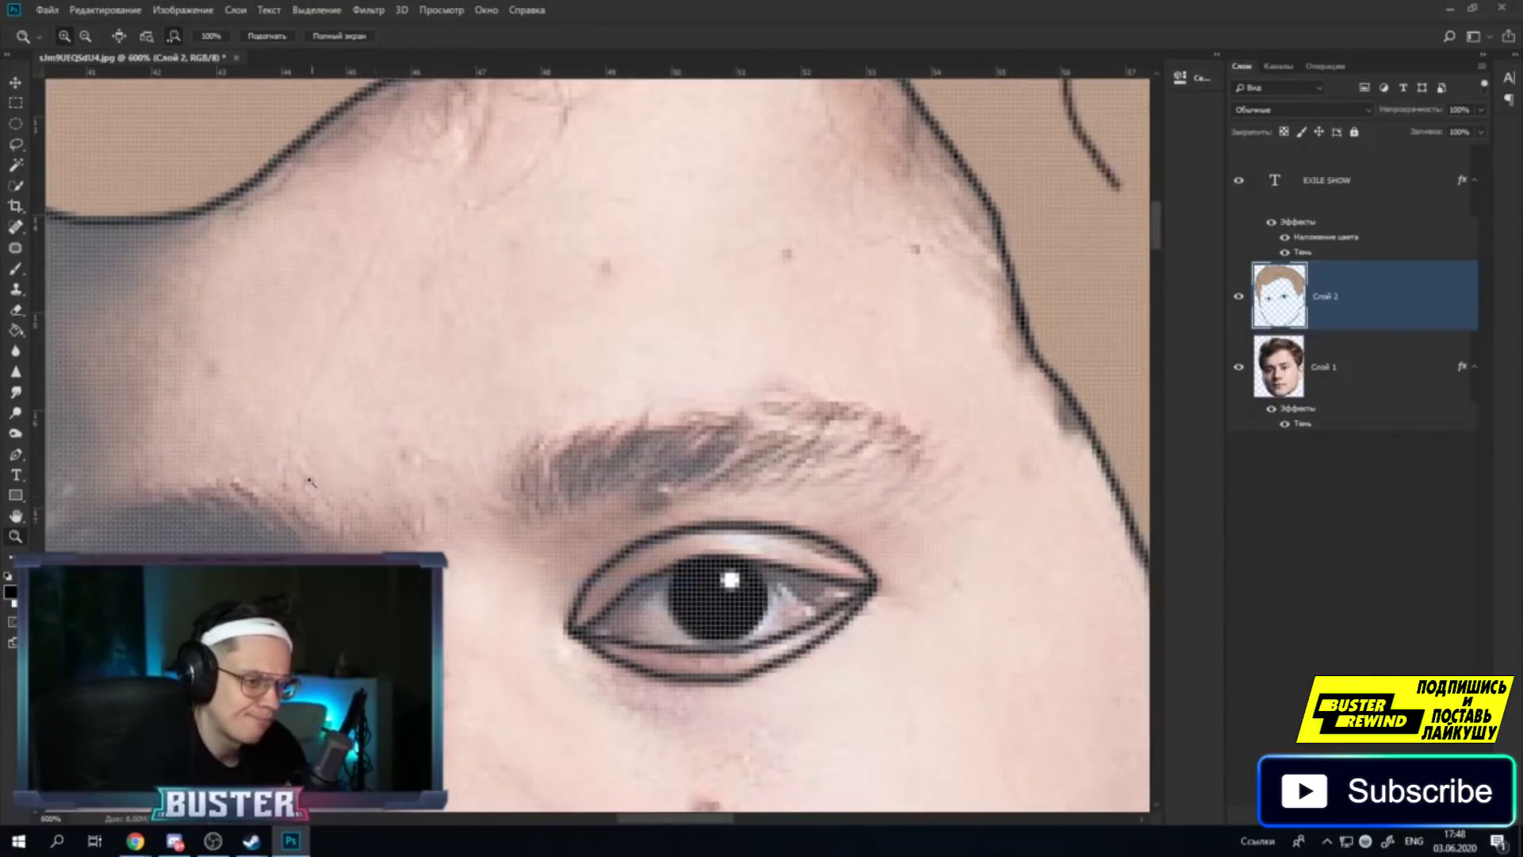
{"action": "left_click", "coordinate": [24, 274]}
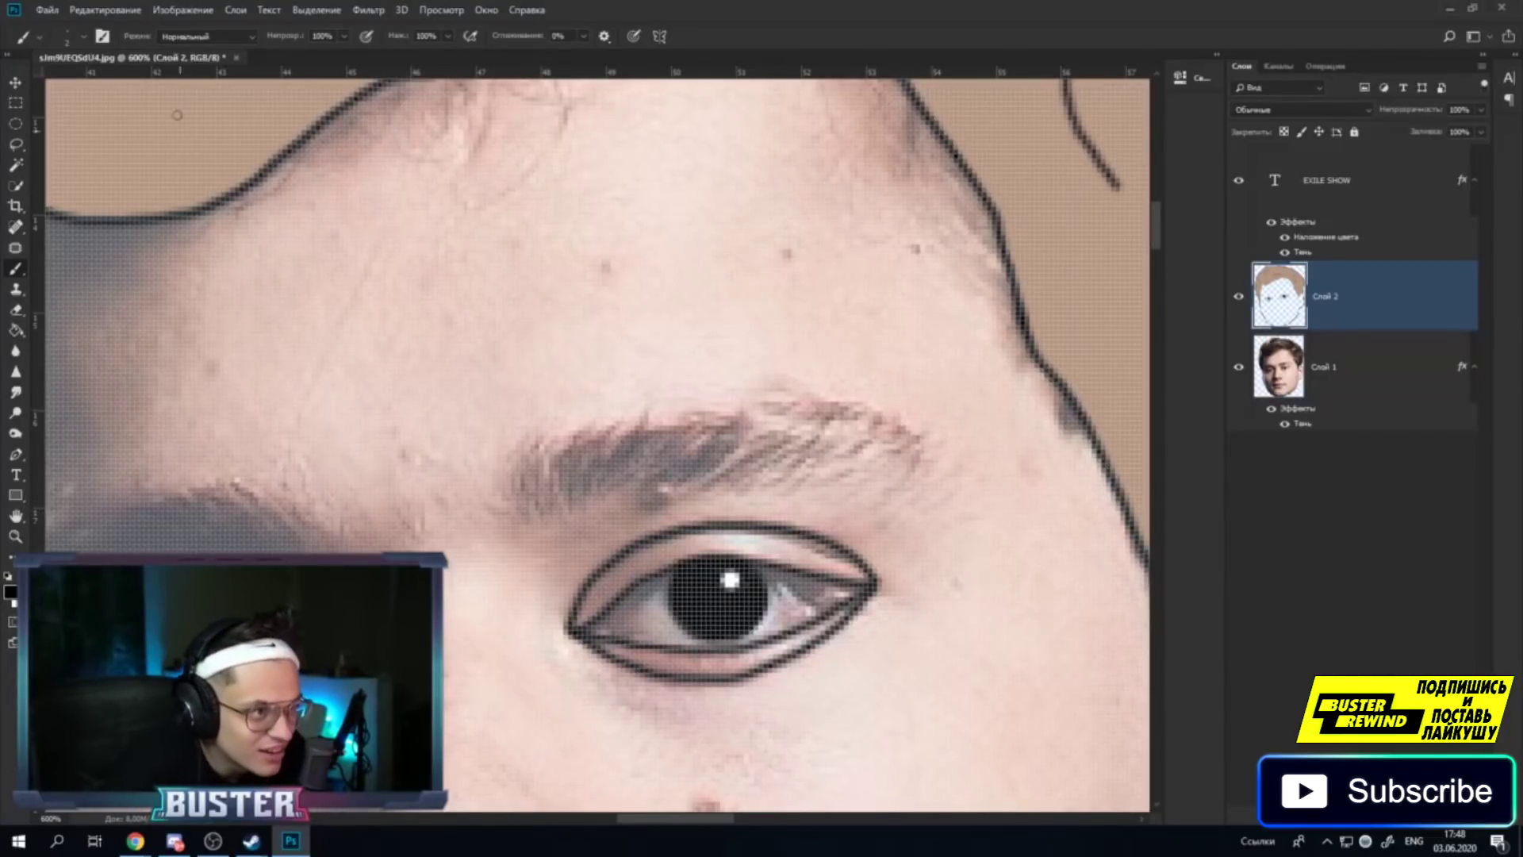
Paint short diagonal hair strokes along the right-hand eyebrow with a 2 px brush.
{"action": "left_click", "coordinate": [84, 37]}
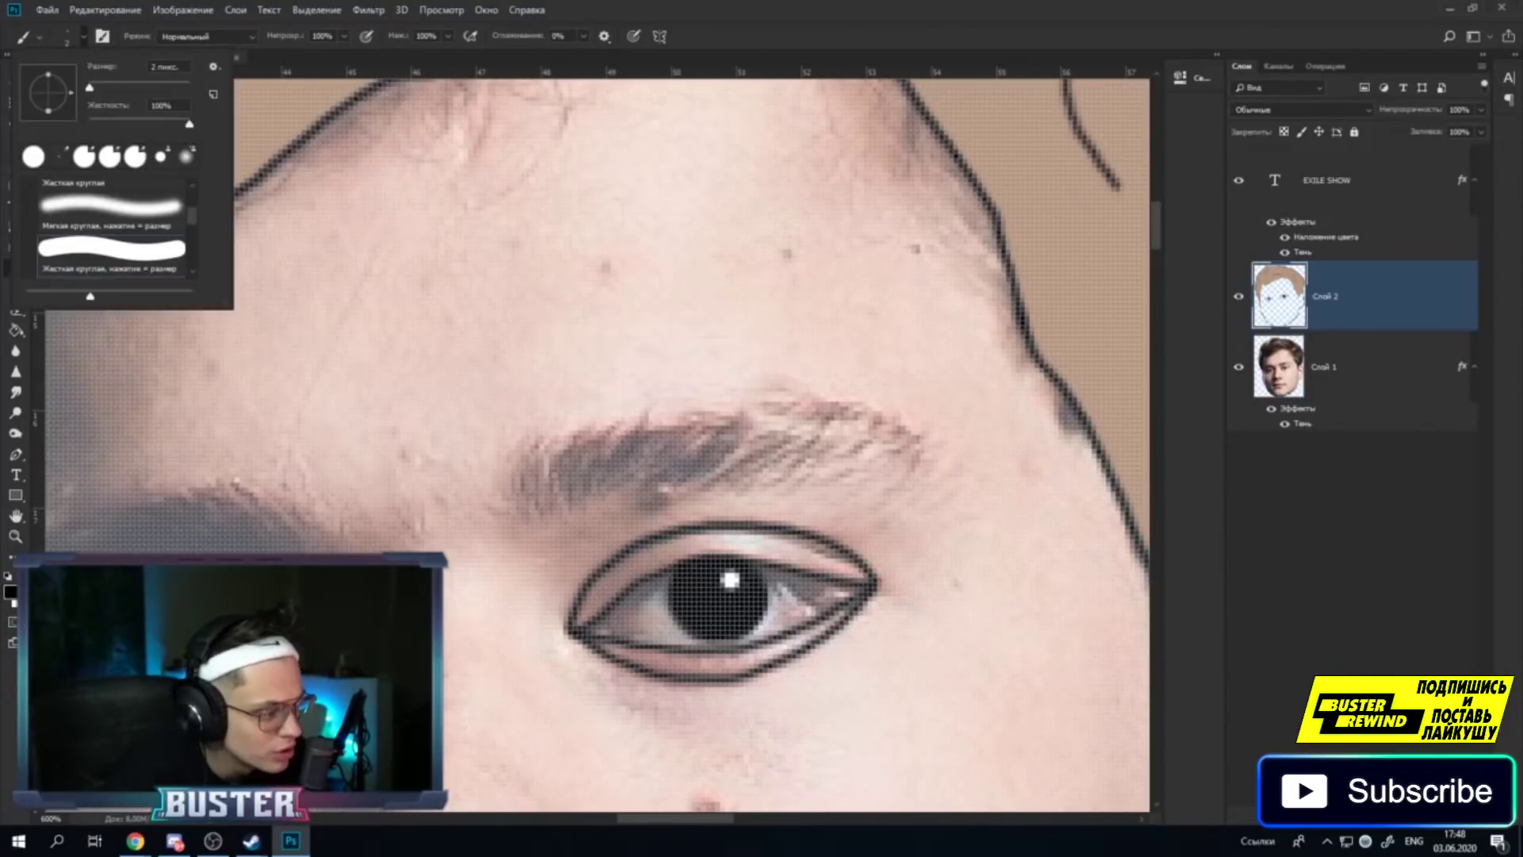
{"action": "left_click", "coordinate": [536, 507]}
{"action": "mouse_move", "coordinate": [536, 508]}
{"action": "left_mouse_down"}
{"action": "mouse_move", "coordinate": [538, 460]}
{"action": "mouse_move", "coordinate": [602, 425]}
{"action": "left_mouse_up"}
{"action": "mouse_move", "coordinate": [583, 486]}
{"action": "left_mouse_down"}
{"action": "mouse_move", "coordinate": [609, 433]}
{"action": "mouse_move", "coordinate": [655, 432]}
{"action": "left_mouse_up"}
{"action": "mouse_move", "coordinate": [631, 488]}
{"action": "left_mouse_down"}
{"action": "mouse_move", "coordinate": [662, 437]}
{"action": "mouse_move", "coordinate": [706, 429]}
{"action": "left_mouse_up"}
{"action": "mouse_move", "coordinate": [678, 480]}
{"action": "left_mouse_down"}
{"action": "mouse_move", "coordinate": [718, 428]}
{"action": "mouse_move", "coordinate": [749, 433]}
{"action": "left_mouse_up"}
{"action": "mouse_move", "coordinate": [724, 485]}
{"action": "left_mouse_down"}
{"action": "mouse_move", "coordinate": [762, 432]}
{"action": "mouse_move", "coordinate": [793, 425]}
{"action": "left_mouse_up"}
{"action": "mouse_move", "coordinate": [762, 486]}
{"action": "left_mouse_down"}
{"action": "mouse_move", "coordinate": [816, 424]}
{"action": "mouse_move", "coordinate": [847, 427]}
{"action": "left_mouse_up"}
{"action": "mouse_move", "coordinate": [813, 481]}
{"action": "left_mouse_down"}
{"action": "mouse_move", "coordinate": [855, 426]}
{"action": "mouse_move", "coordinate": [876, 442]}
{"action": "left_mouse_up"}
{"action": "left_click_drag", "start_coordinate": [515, 496], "coordinate": [564, 435]}
Pan to the other eyebrow and paint its hair strokes, lengthening its left tip.
{"action": "scroll", "coordinate": [594, 444], "scroll_direction": "down", "scroll_amount": 1}
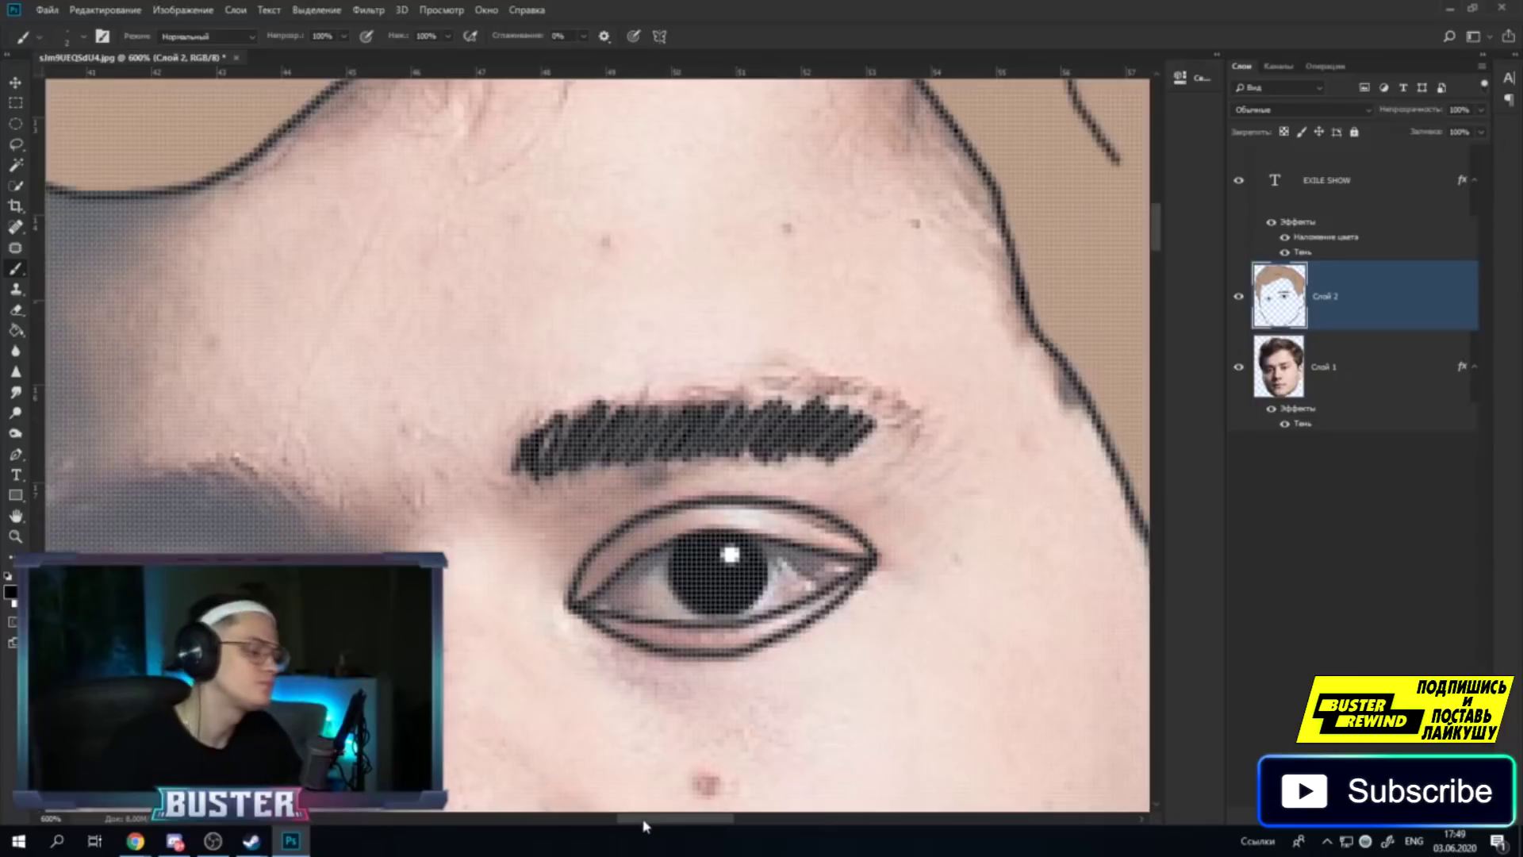
{"action": "left_click_drag", "start_coordinate": [644, 818], "coordinate": [589, 819]}
{"action": "mouse_move", "coordinate": [813, 522]}
{"action": "left_mouse_down"}
{"action": "mouse_move", "coordinate": [741, 454]}
{"action": "mouse_move", "coordinate": [637, 492]}
{"action": "left_mouse_up"}
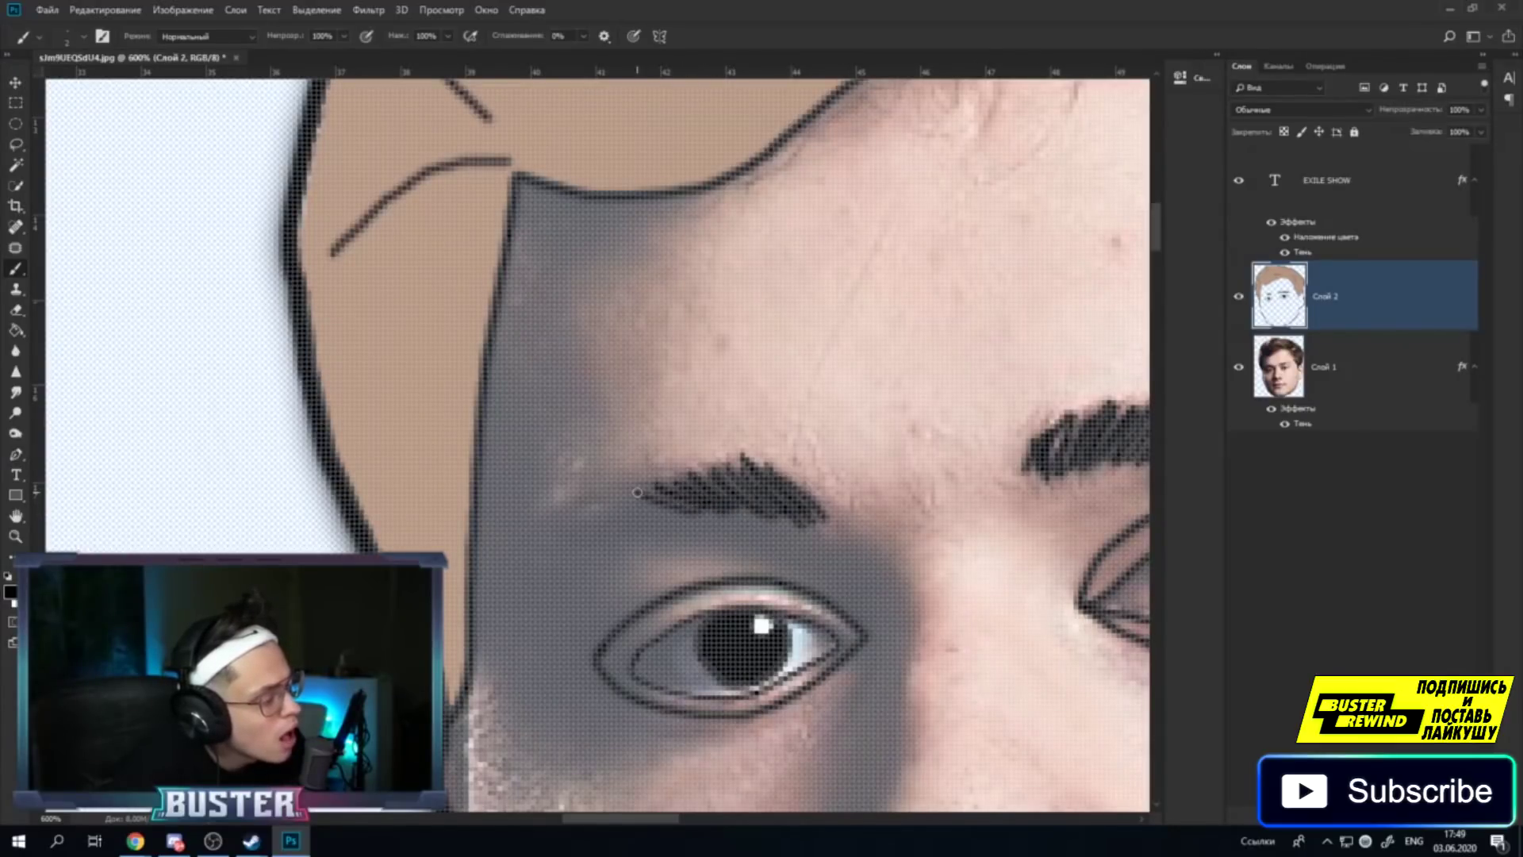
{"action": "scroll", "coordinate": [637, 491], "scroll_direction": "down", "scroll_amount": 1}
{"action": "scroll", "coordinate": [637, 492], "scroll_direction": "down", "scroll_amount": 2}
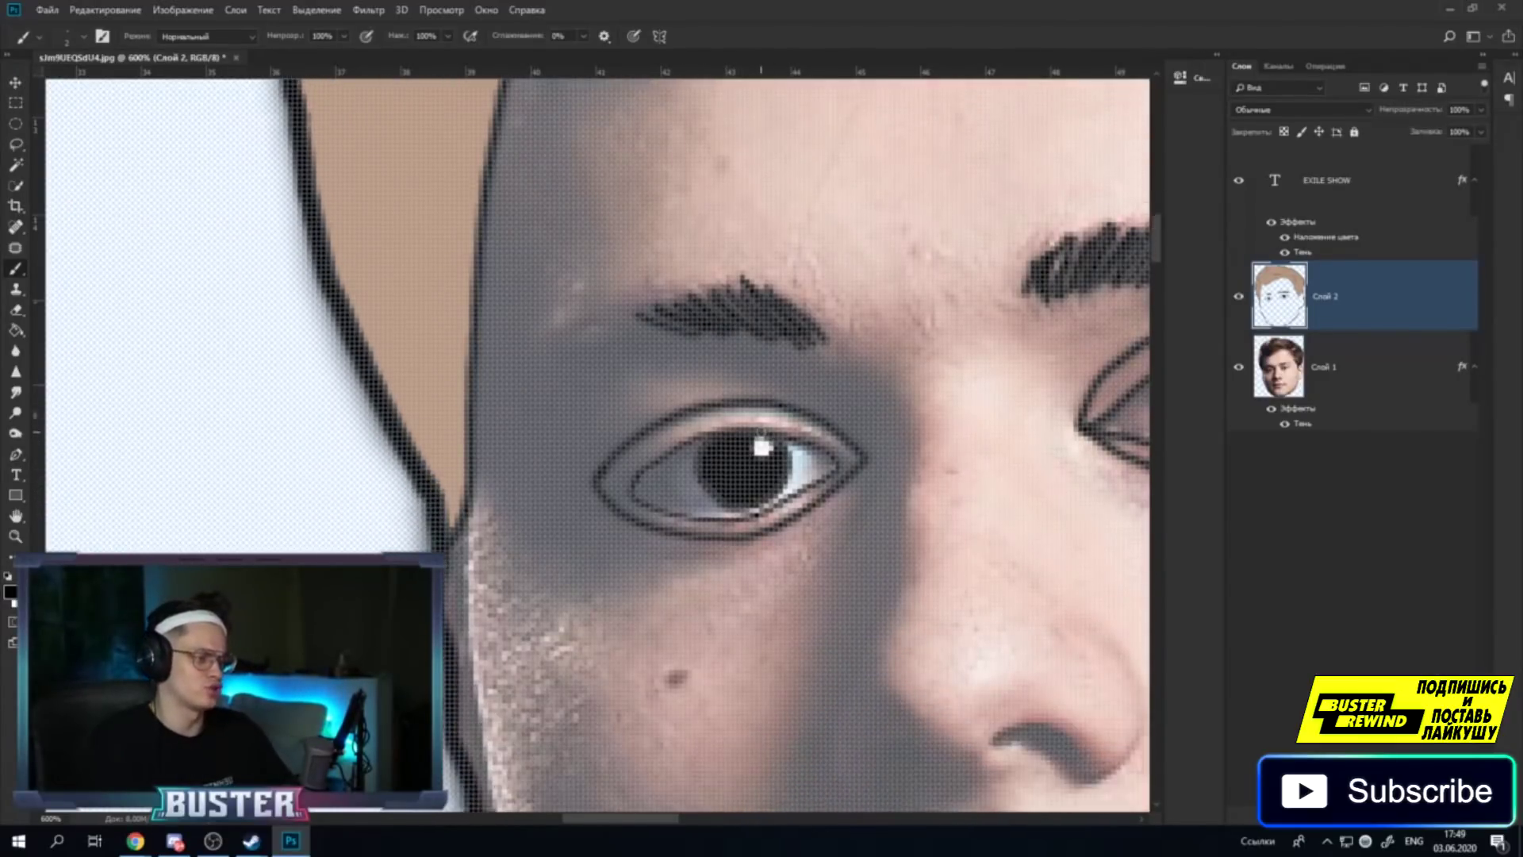
{"action": "scroll", "coordinate": [716, 453], "scroll_direction": "up", "scroll_amount": 1}
{"action": "scroll", "coordinate": [717, 452], "scroll_direction": "up", "scroll_amount": 1}
{"action": "mouse_move", "coordinate": [668, 428]}
{"action": "left_mouse_down"}
{"action": "mouse_move", "coordinate": [630, 410]}
{"action": "mouse_move", "coordinate": [599, 419]}
{"action": "left_mouse_up"}
{"action": "scroll", "coordinate": [611, 420], "scroll_direction": "down", "scroll_amount": 1}
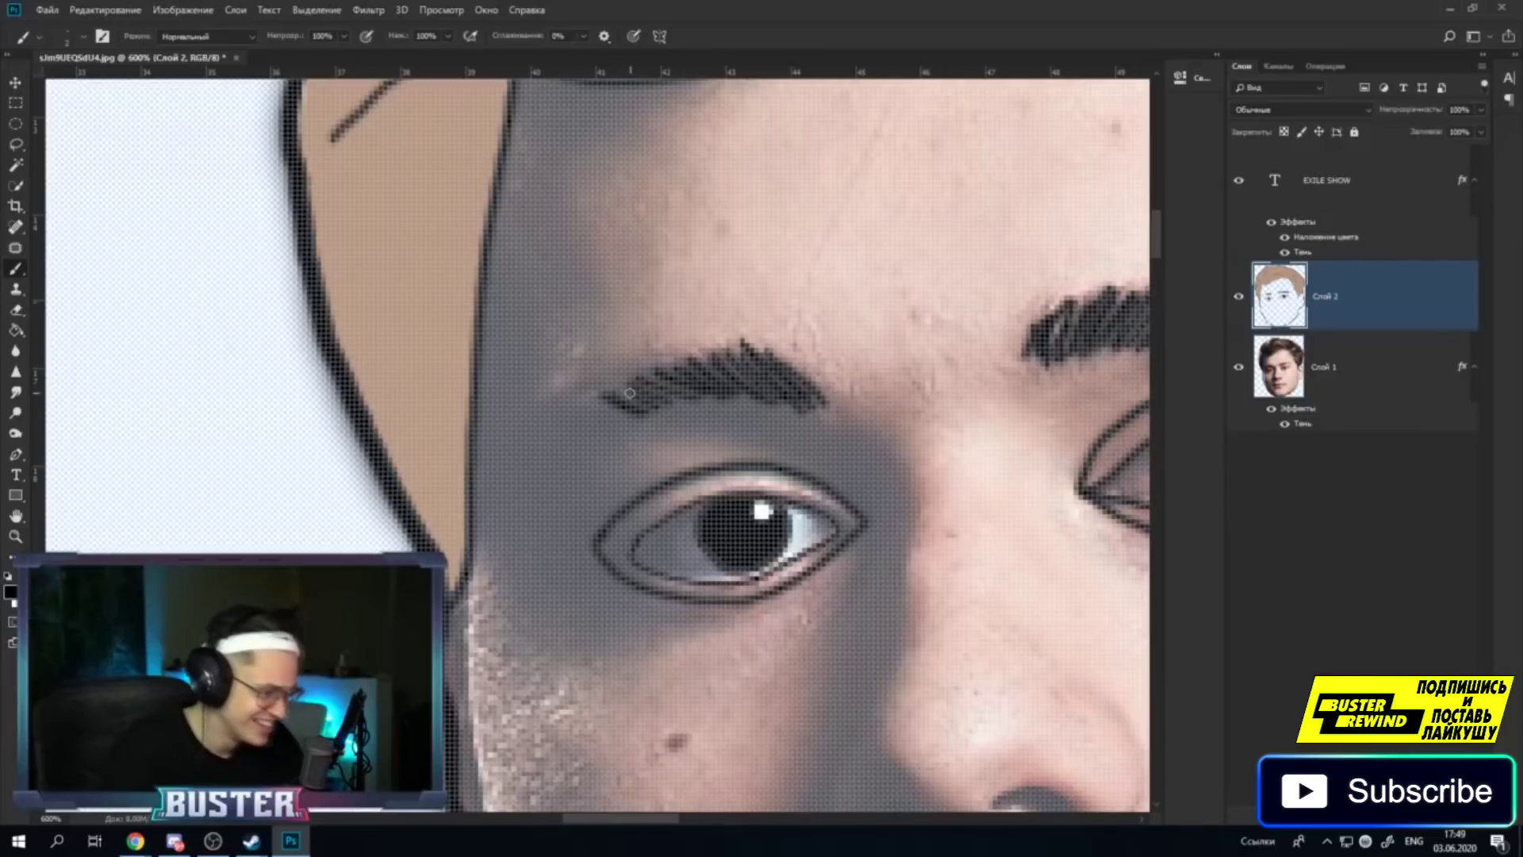
{"action": "left_click_drag", "start_coordinate": [623, 405], "coordinate": [589, 409]}
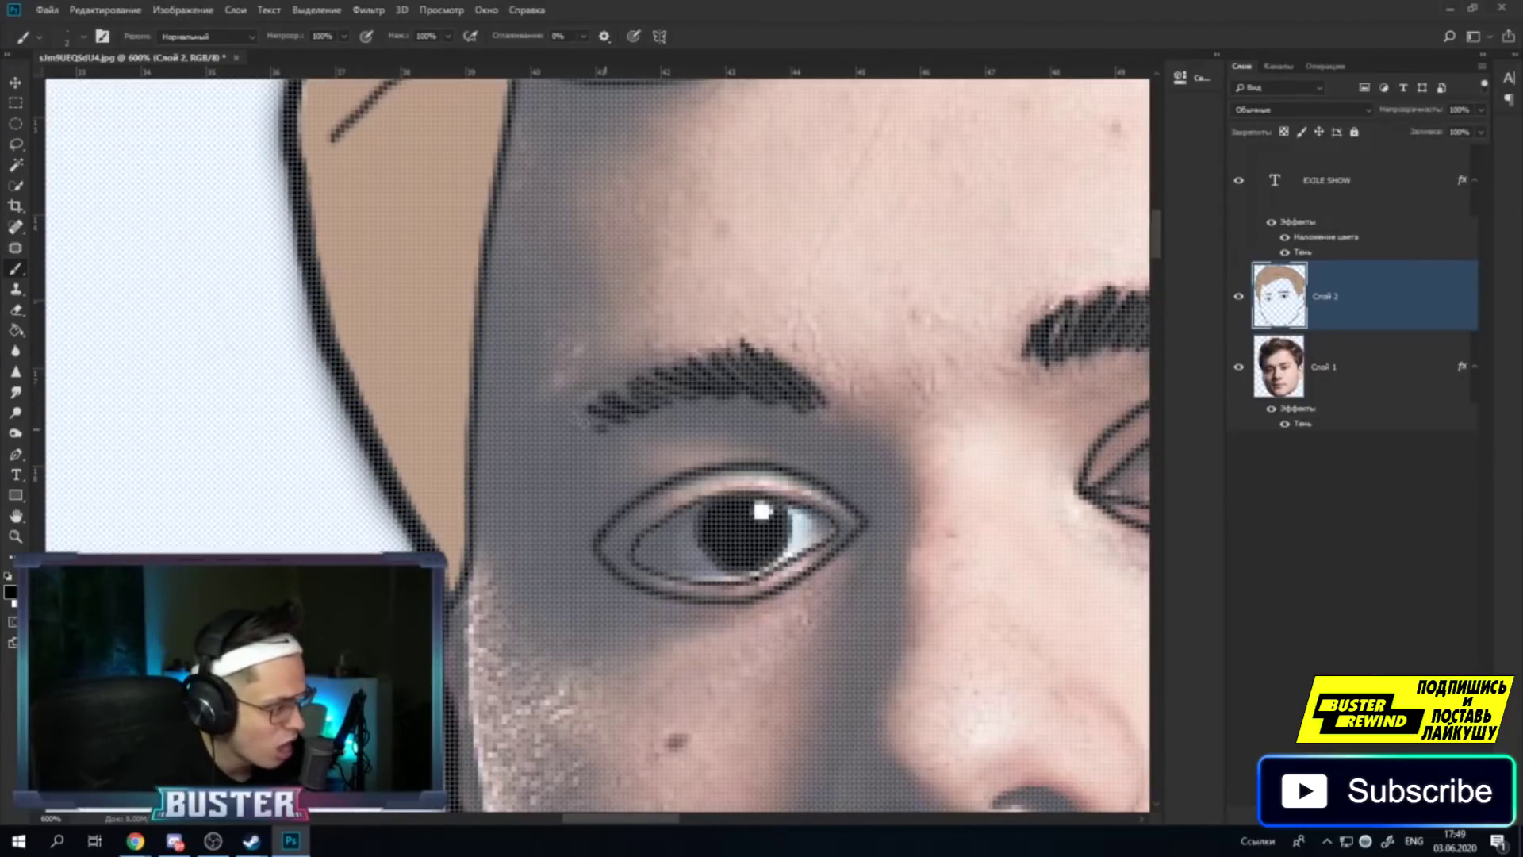
{"action": "left_click_drag", "start_coordinate": [632, 820], "coordinate": [695, 812]}
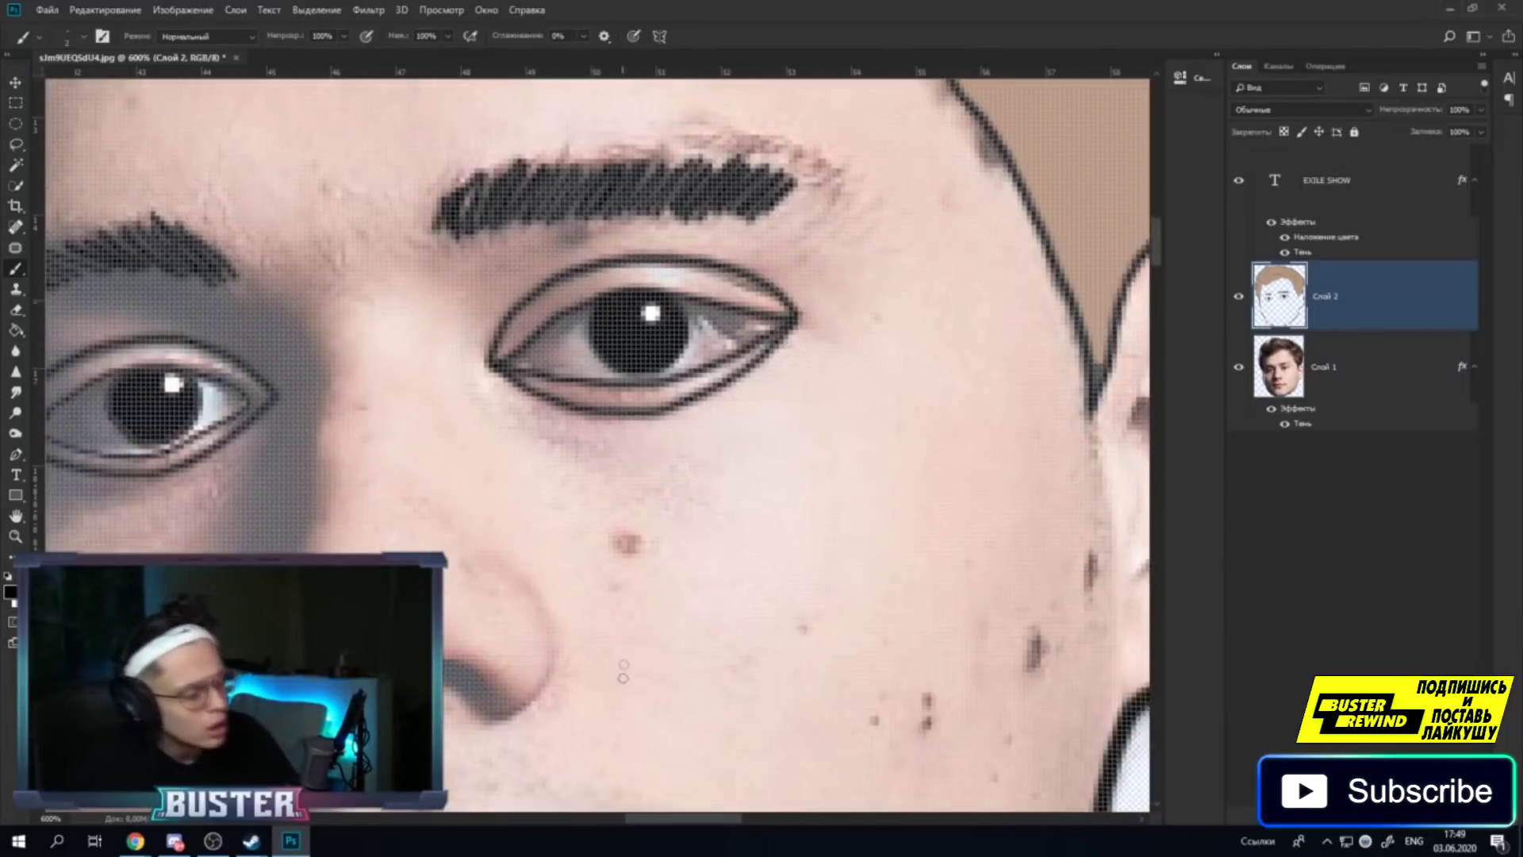
Scroll down to the mouth and set the brush size to 1 px.
{"action": "scroll", "coordinate": [621, 683], "scroll_direction": "down", "scroll_amount": 3}
{"action": "scroll", "coordinate": [621, 683], "scroll_direction": "down", "scroll_amount": 3}
{"action": "scroll", "coordinate": [621, 684], "scroll_direction": "down", "scroll_amount": 2}
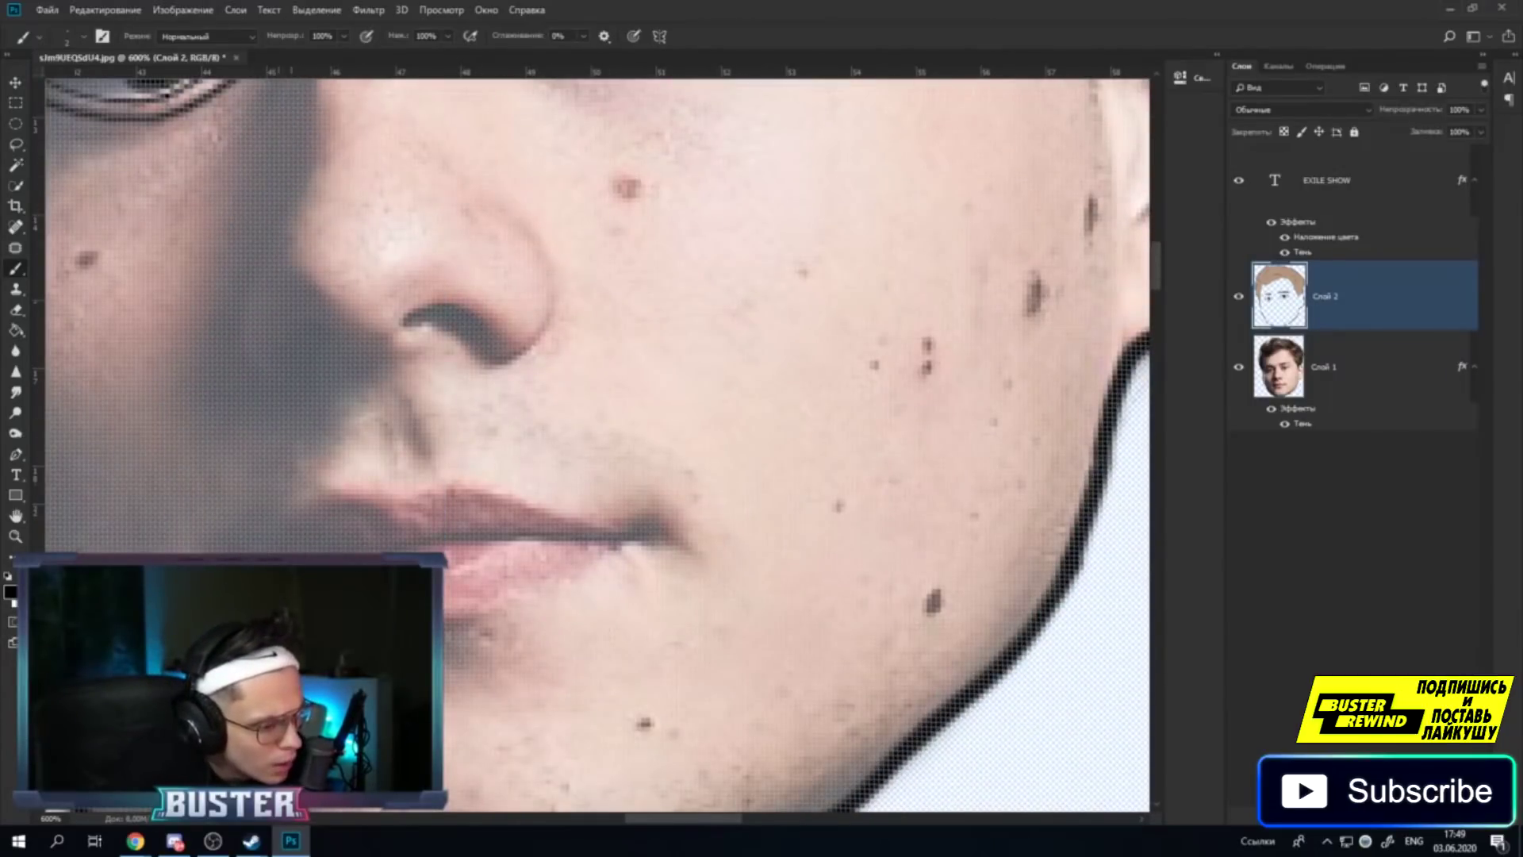
{"action": "left_click", "coordinate": [79, 39]}
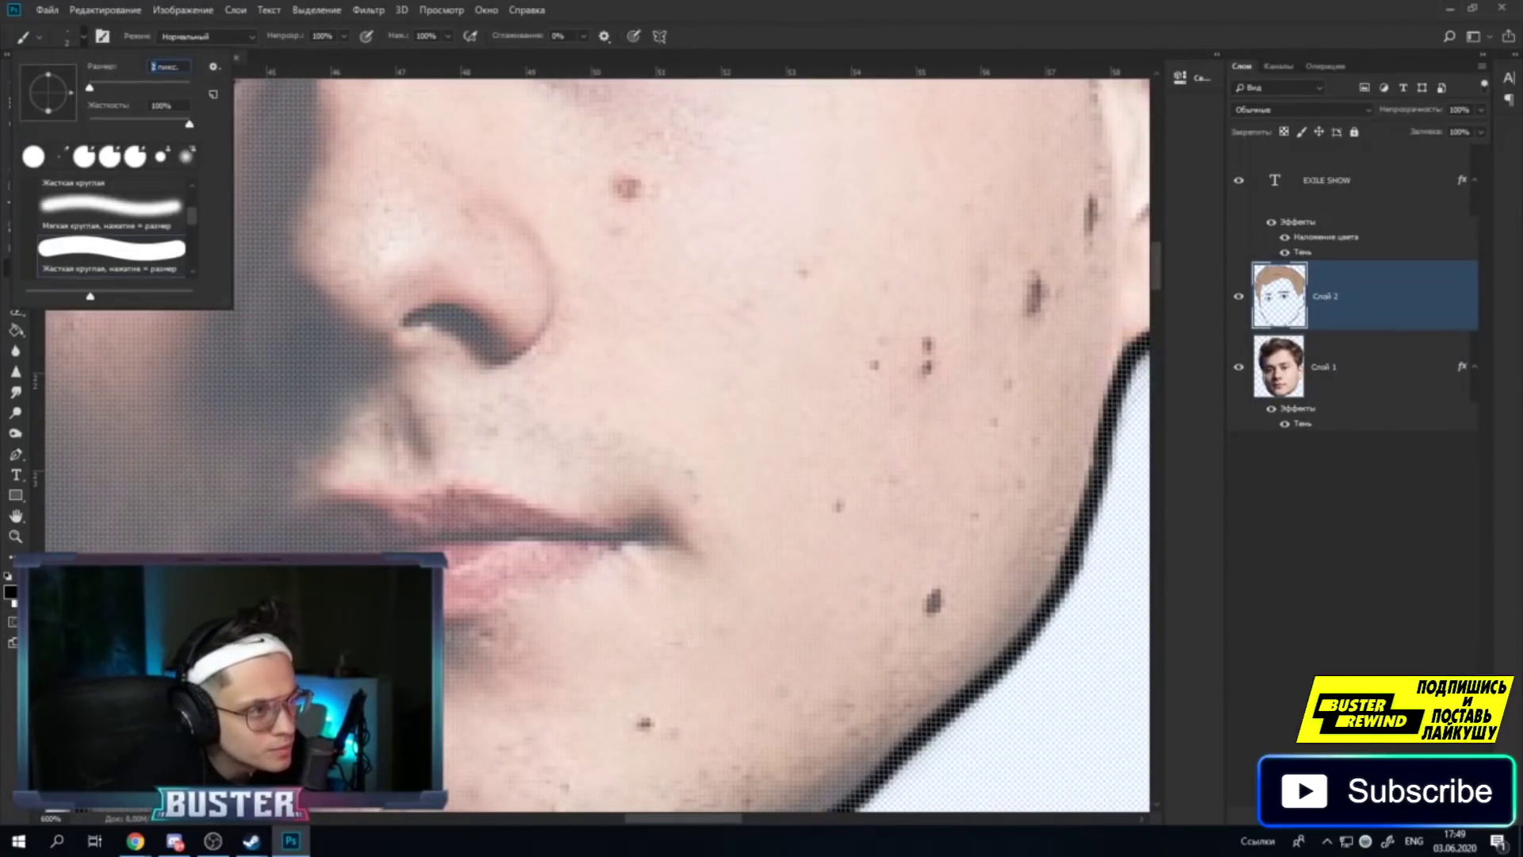
{"action": "key", "text": "Return"}
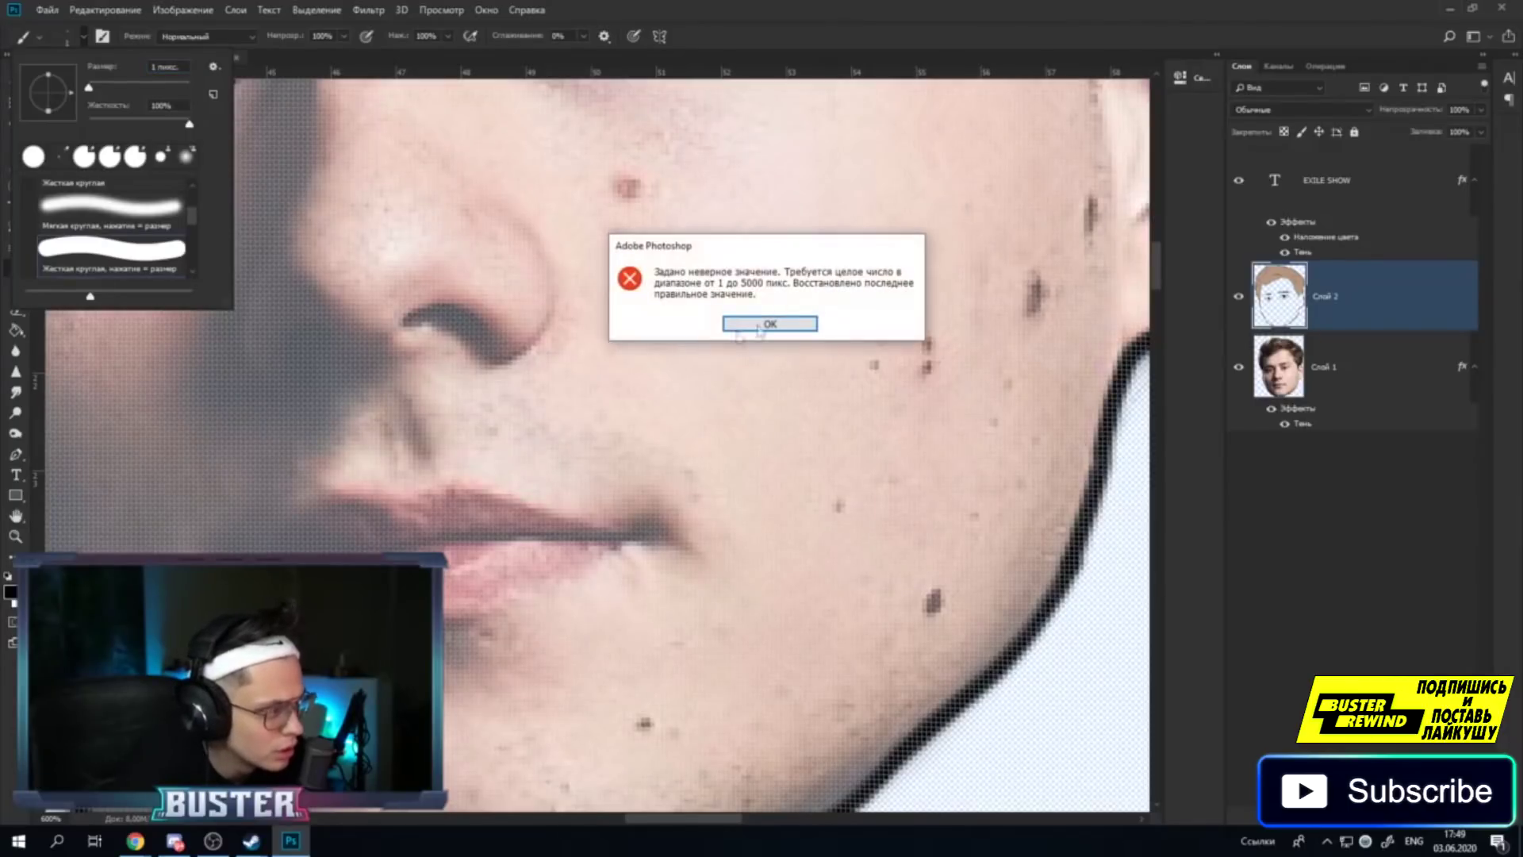
{"action": "key", "text": "Return"}
{"action": "key", "text": "Return"}
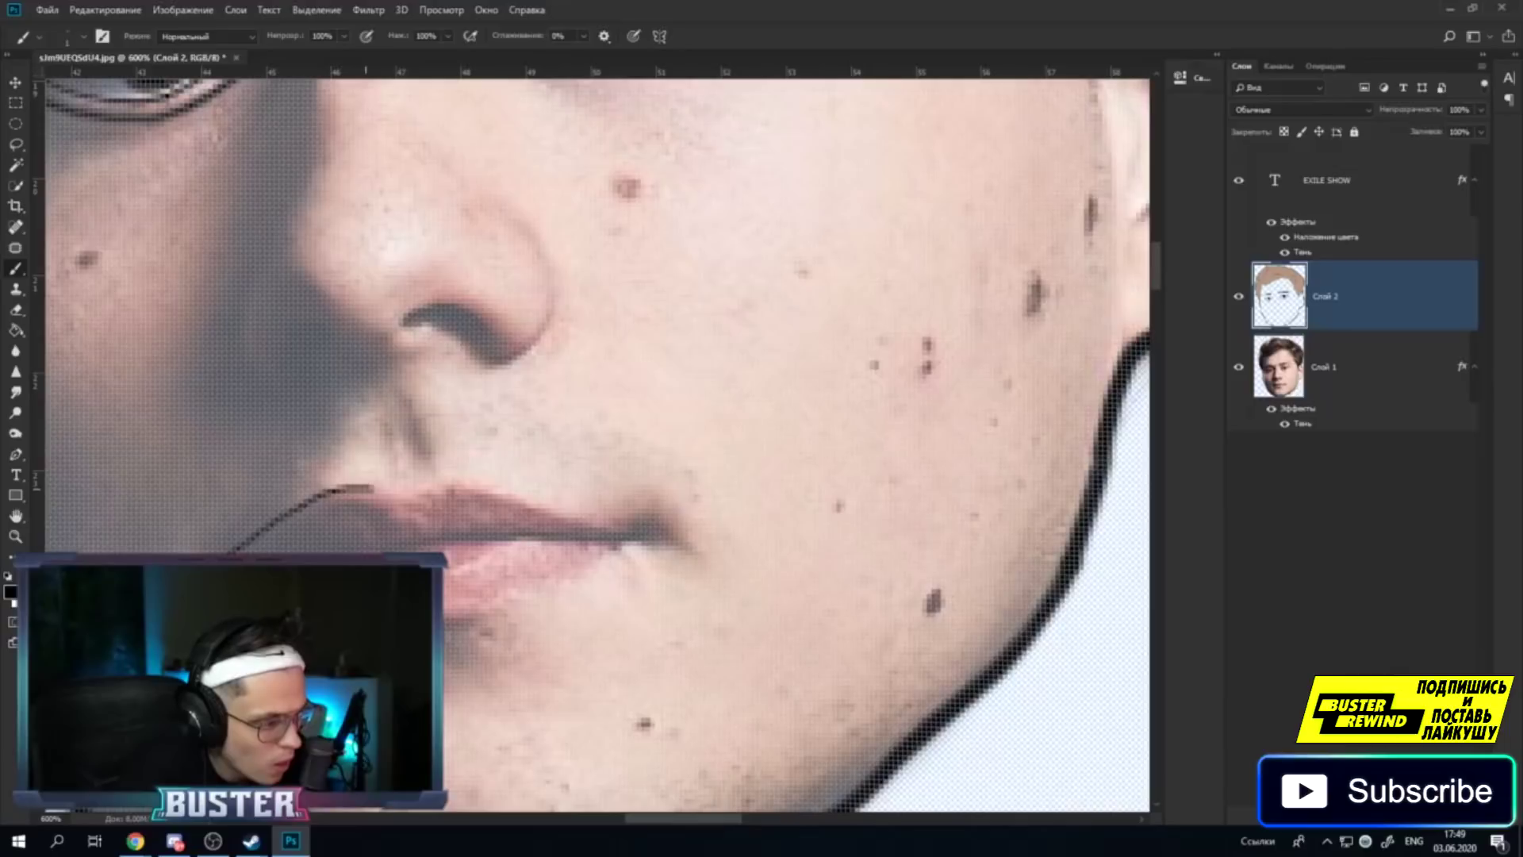
Trace the upper and lower lip contours with the 1 px brush.
{"action": "mouse_move", "coordinate": [407, 498]}
{"action": "left_mouse_down"}
{"action": "mouse_move", "coordinate": [493, 481]}
{"action": "mouse_move", "coordinate": [610, 520]}
{"action": "mouse_move", "coordinate": [557, 586]}
{"action": "mouse_move", "coordinate": [498, 612]}
{"action": "left_mouse_up"}
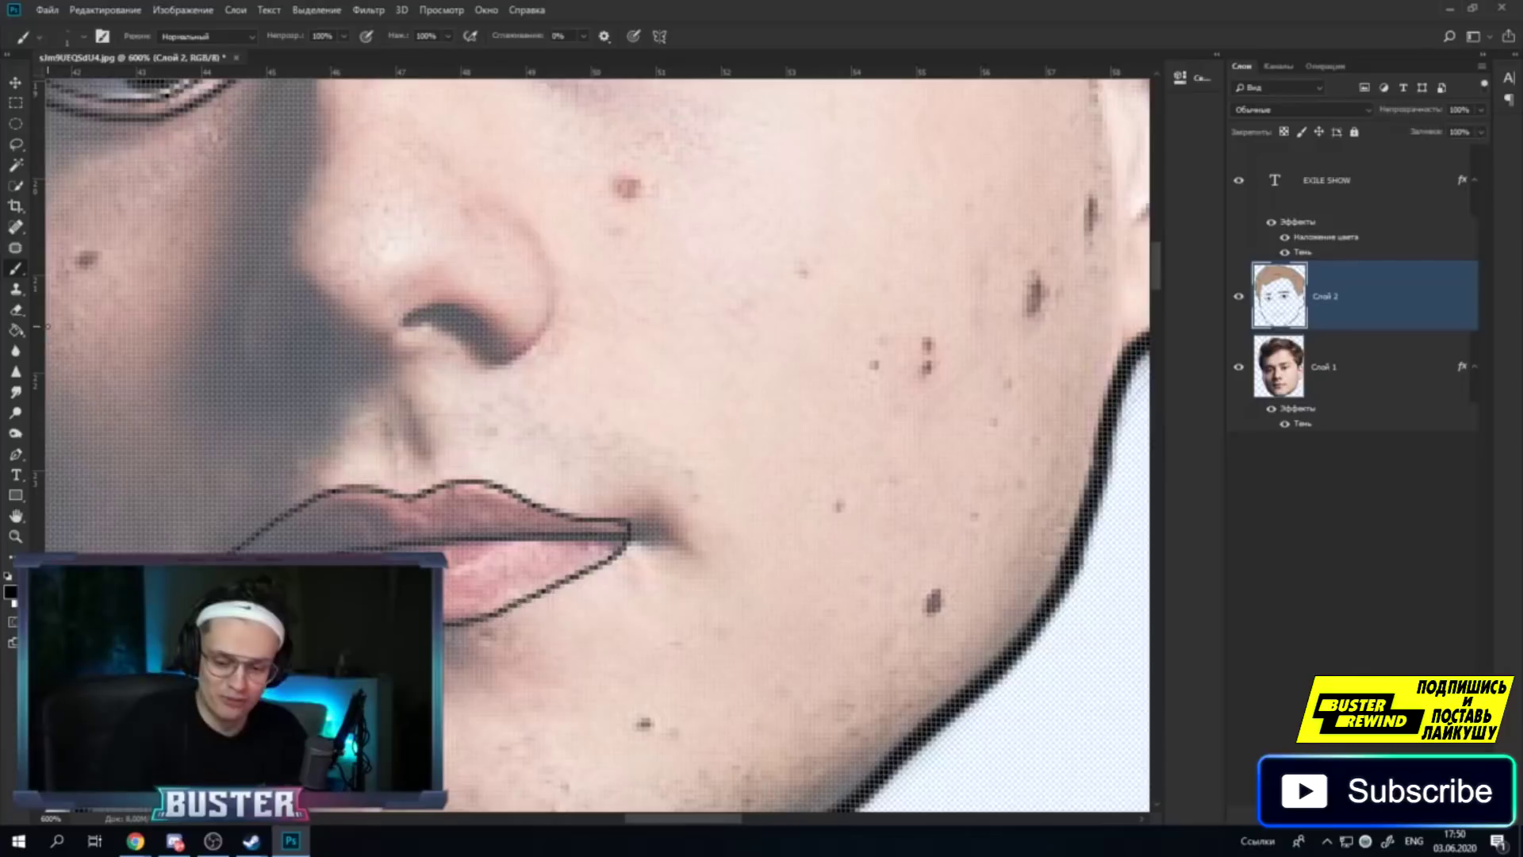
{"action": "scroll", "coordinate": [431, 438], "scroll_direction": "up", "scroll_amount": 2}
{"action": "scroll", "coordinate": [431, 439], "scroll_direction": "down", "scroll_amount": 2}
{"action": "scroll", "coordinate": [431, 439], "scroll_direction": "up", "scroll_amount": 5}
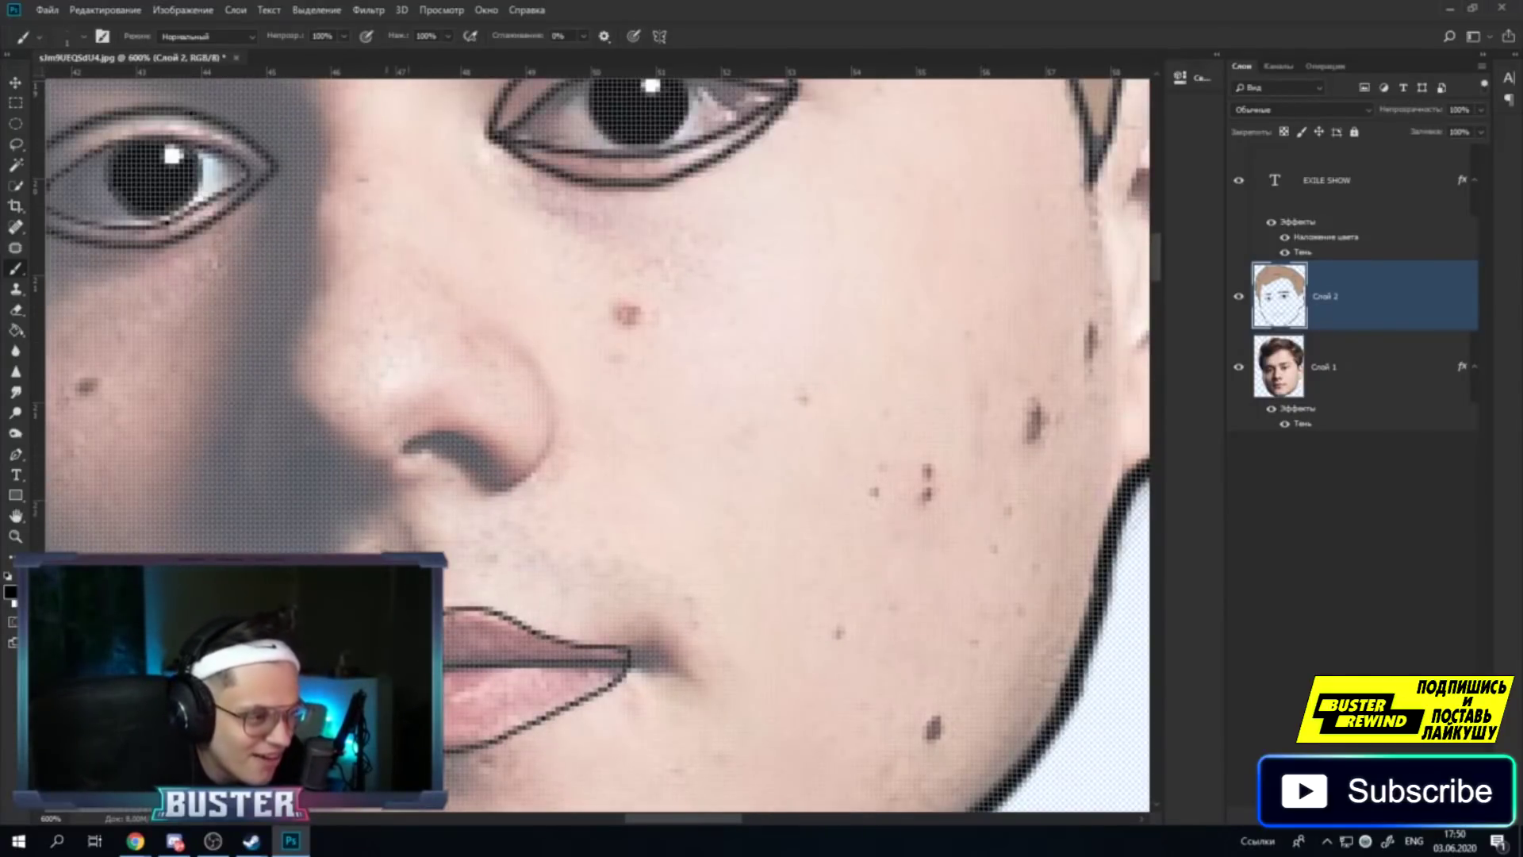
{"action": "scroll", "coordinate": [431, 439], "scroll_direction": "up", "scroll_amount": 1}
{"action": "left_click_drag", "start_coordinate": [651, 825], "coordinate": [620, 820]}
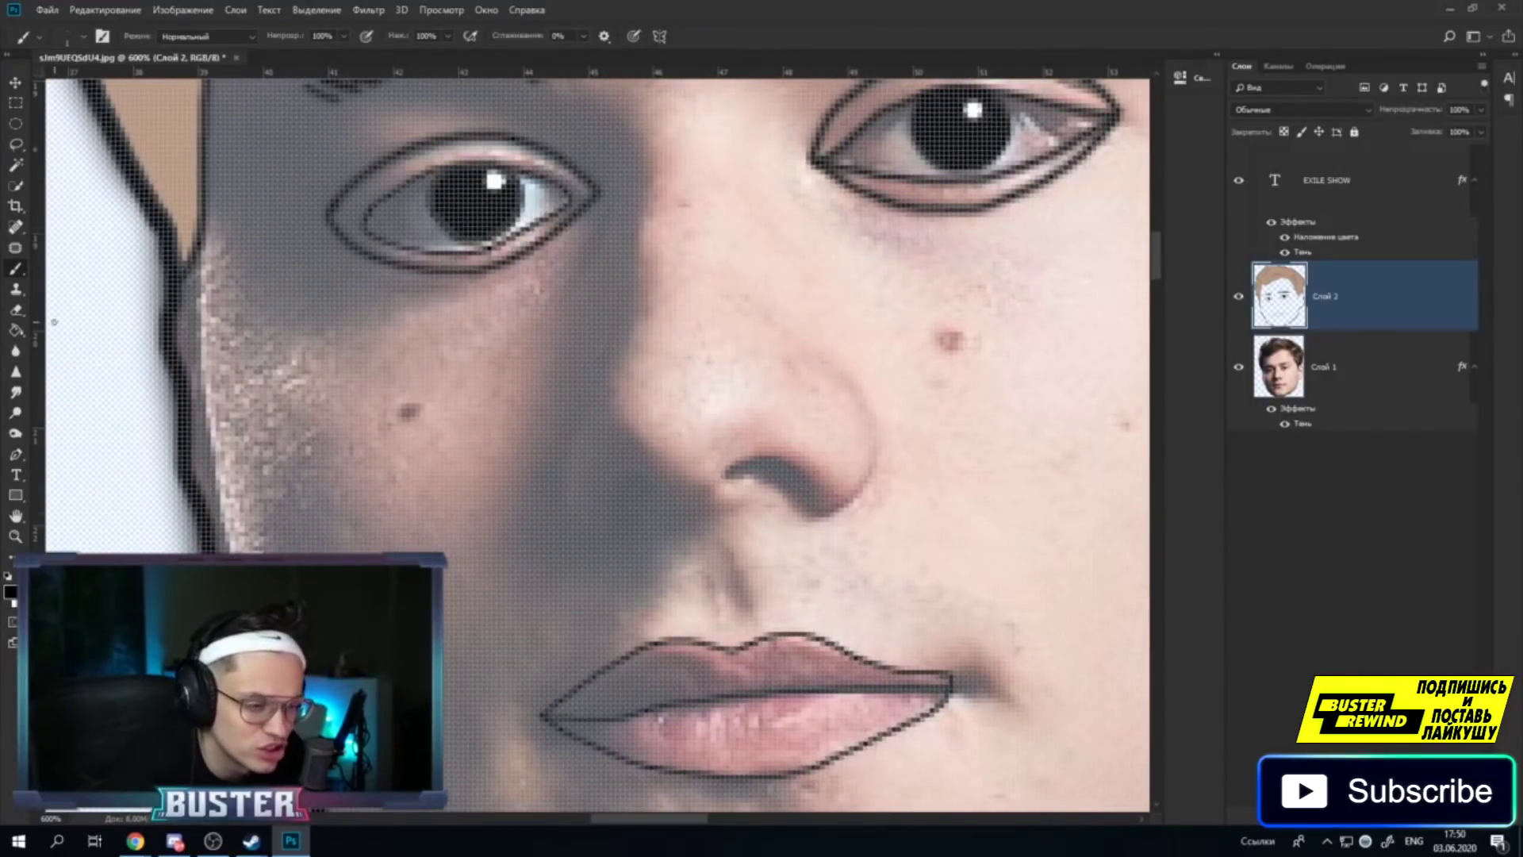
Sample the lip pink with the Eyedropper and bucket-fill both lips.
{"action": "key", "text": "i"}
{"action": "left_click", "coordinate": [731, 727]}
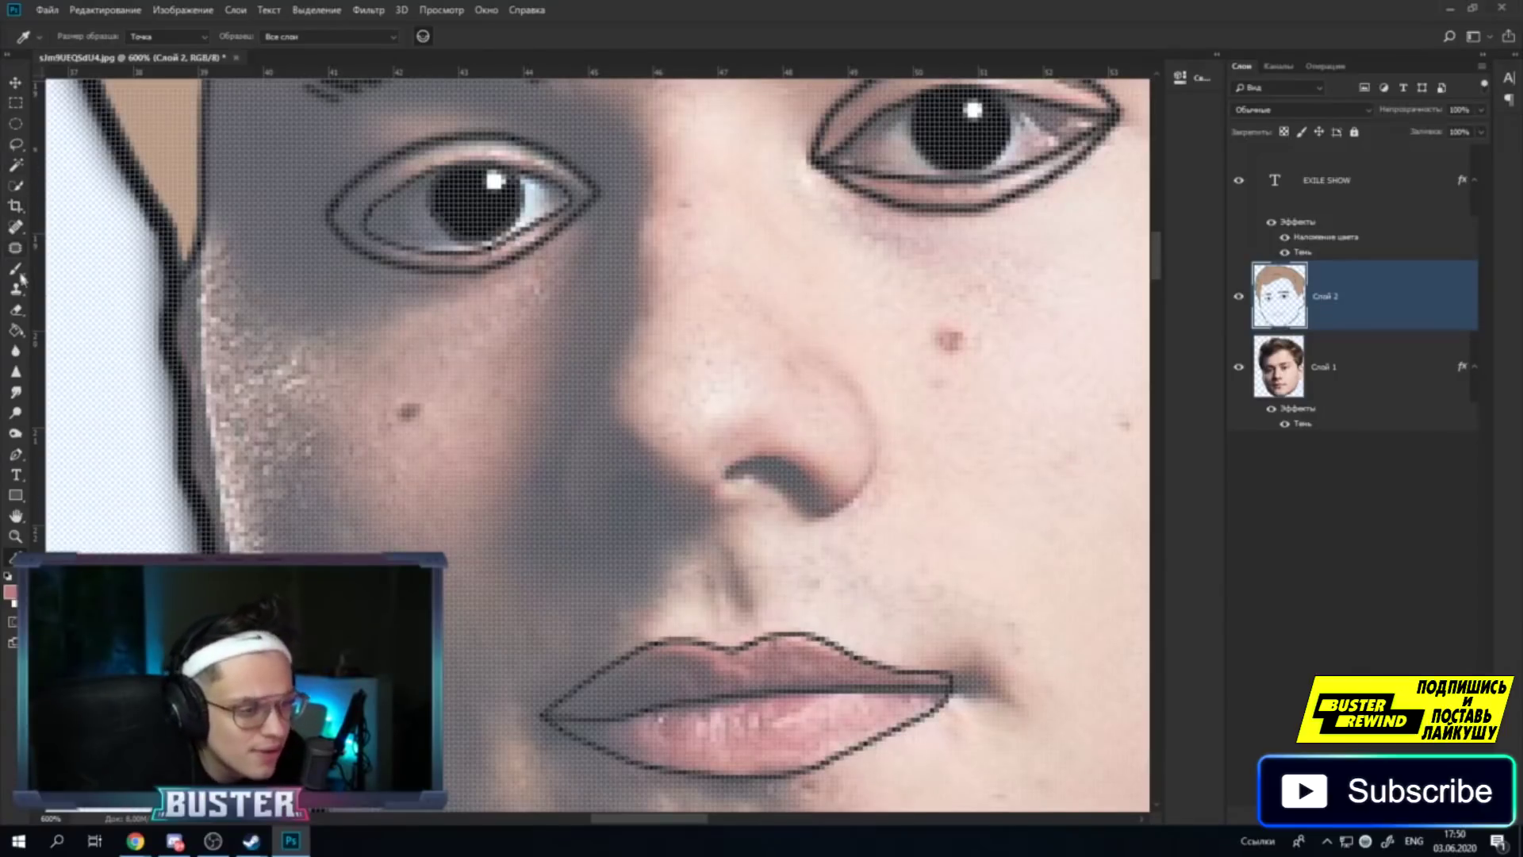
{"action": "left_click", "coordinate": [16, 330]}
{"action": "left_click", "coordinate": [679, 696]}
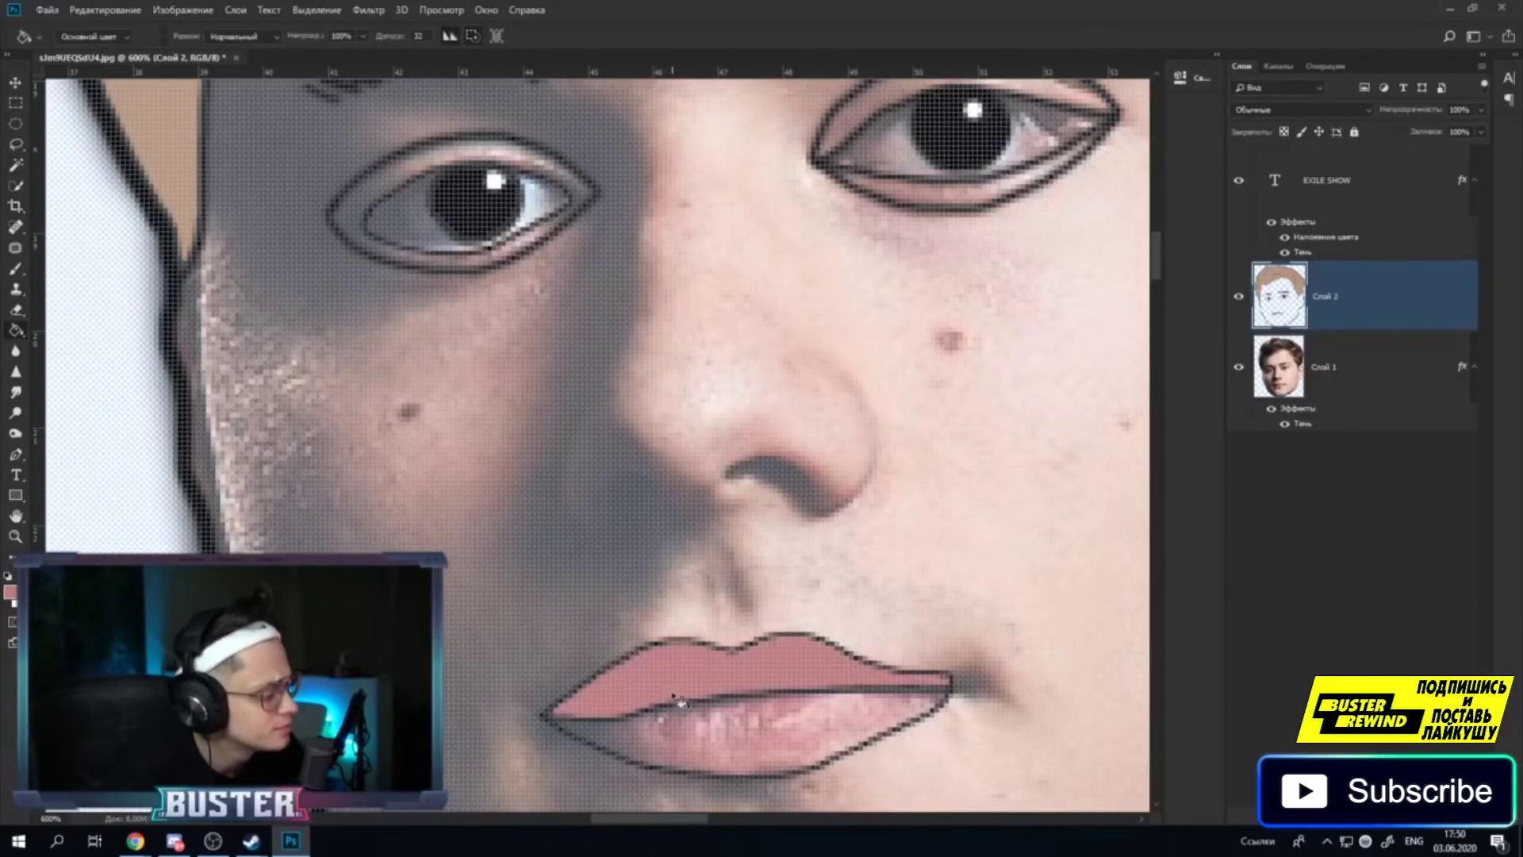
{"action": "left_click", "coordinate": [679, 745]}
Zoom out step by step to view the whole portrait at 100%.
{"action": "key", "text": "z"}
{"action": "right_click", "coordinate": [333, 503]}
{"action": "left_click", "coordinate": [396, 585]}
{"action": "right_click", "coordinate": [452, 498]}
{"action": "left_click", "coordinate": [516, 585]}
{"action": "right_click", "coordinate": [502, 460]}
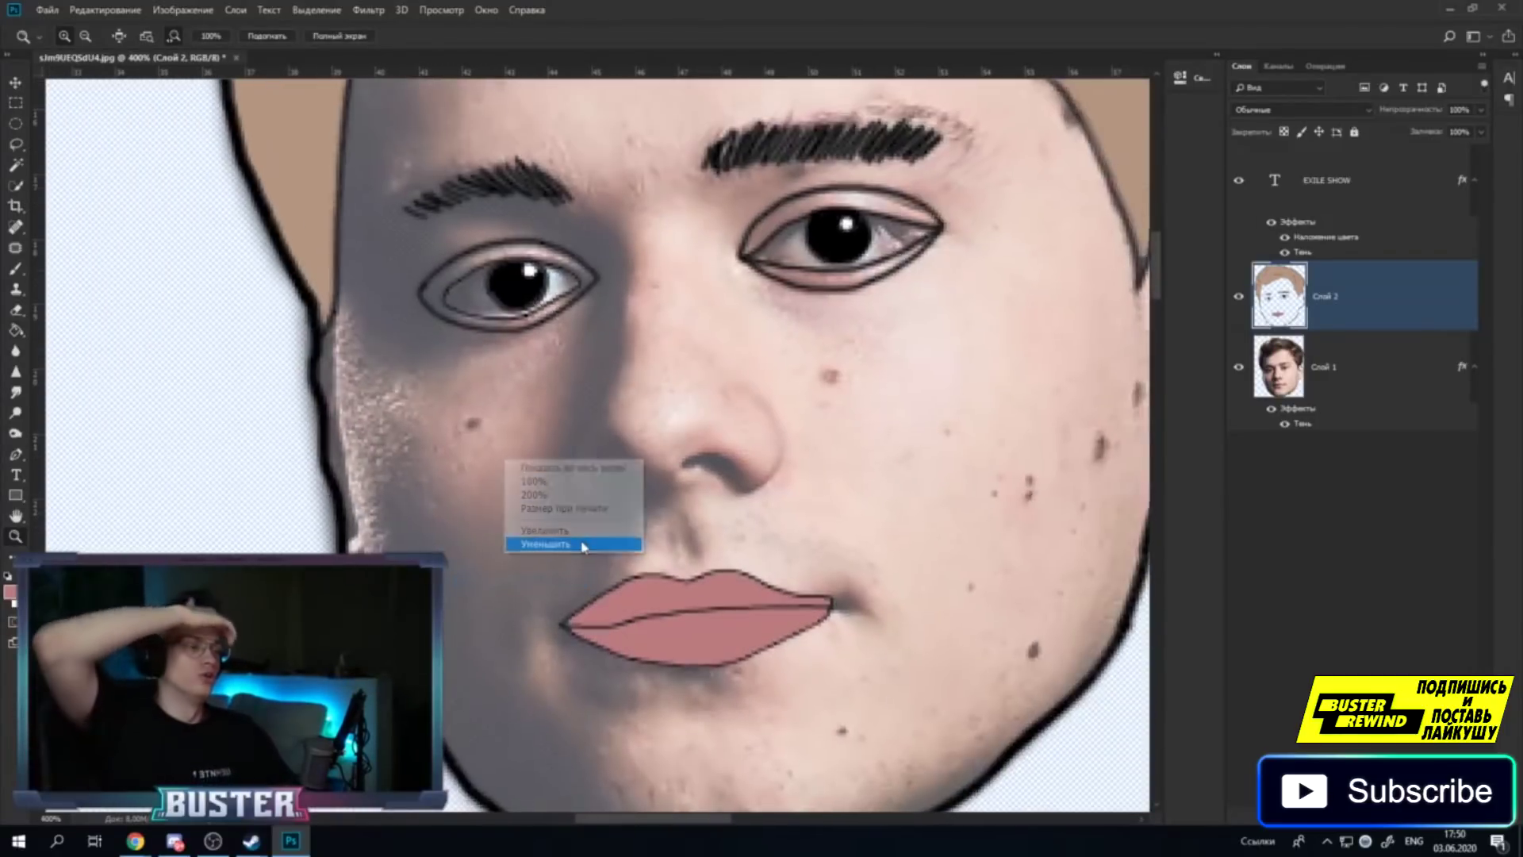
{"action": "left_click", "coordinate": [555, 544]}
{"action": "right_click", "coordinate": [512, 436]}
{"action": "left_click", "coordinate": [555, 537]}
{"action": "right_click", "coordinate": [559, 436]}
{"action": "left_click", "coordinate": [595, 464]}
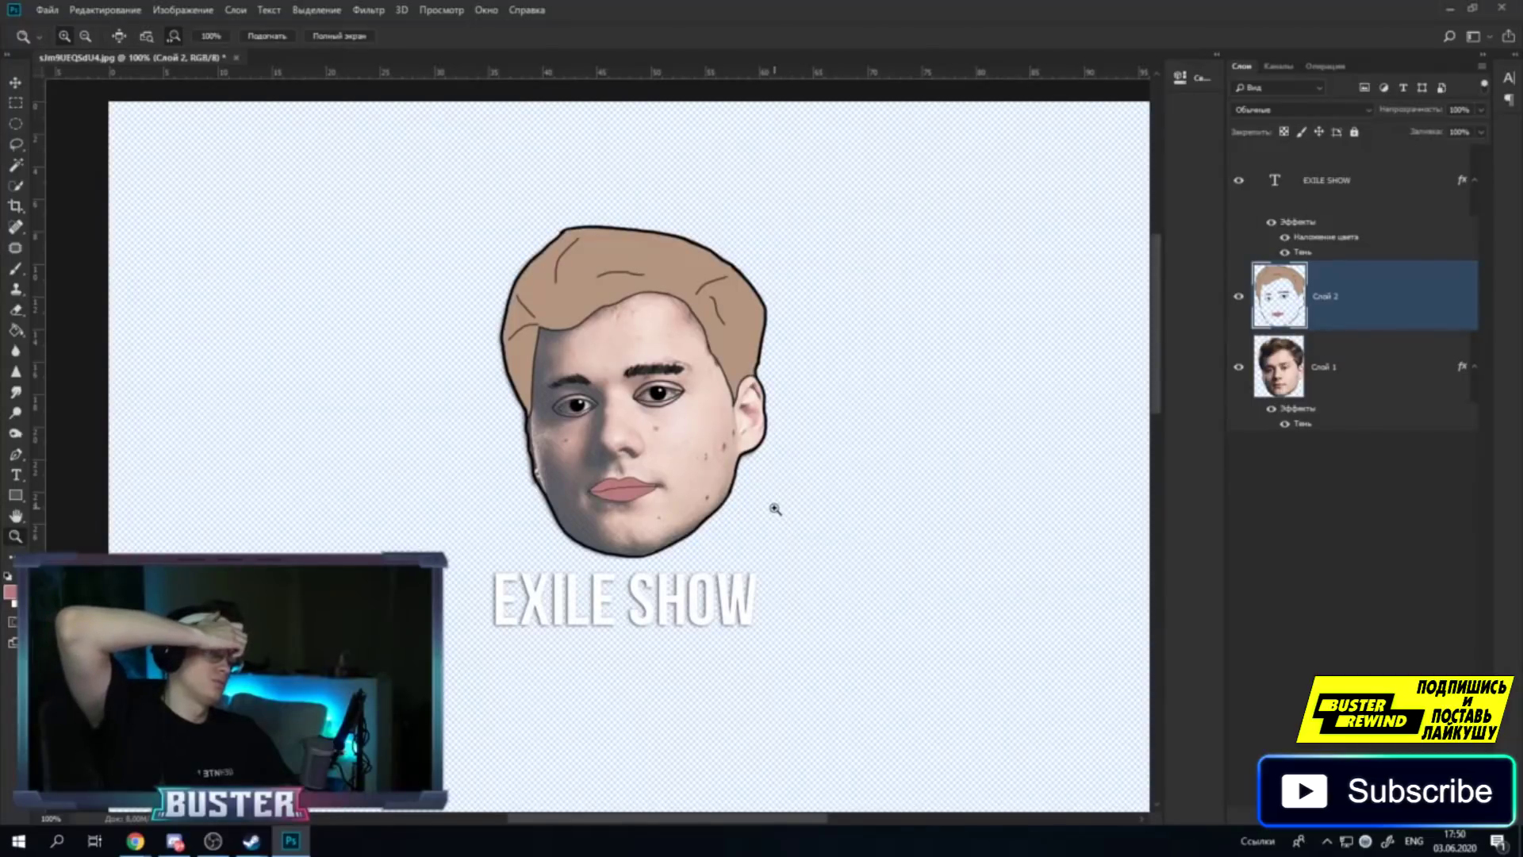
Hide and re-show the photo to check the line art, then zoom near the chin.
{"action": "left_click", "coordinate": [1238, 366]}
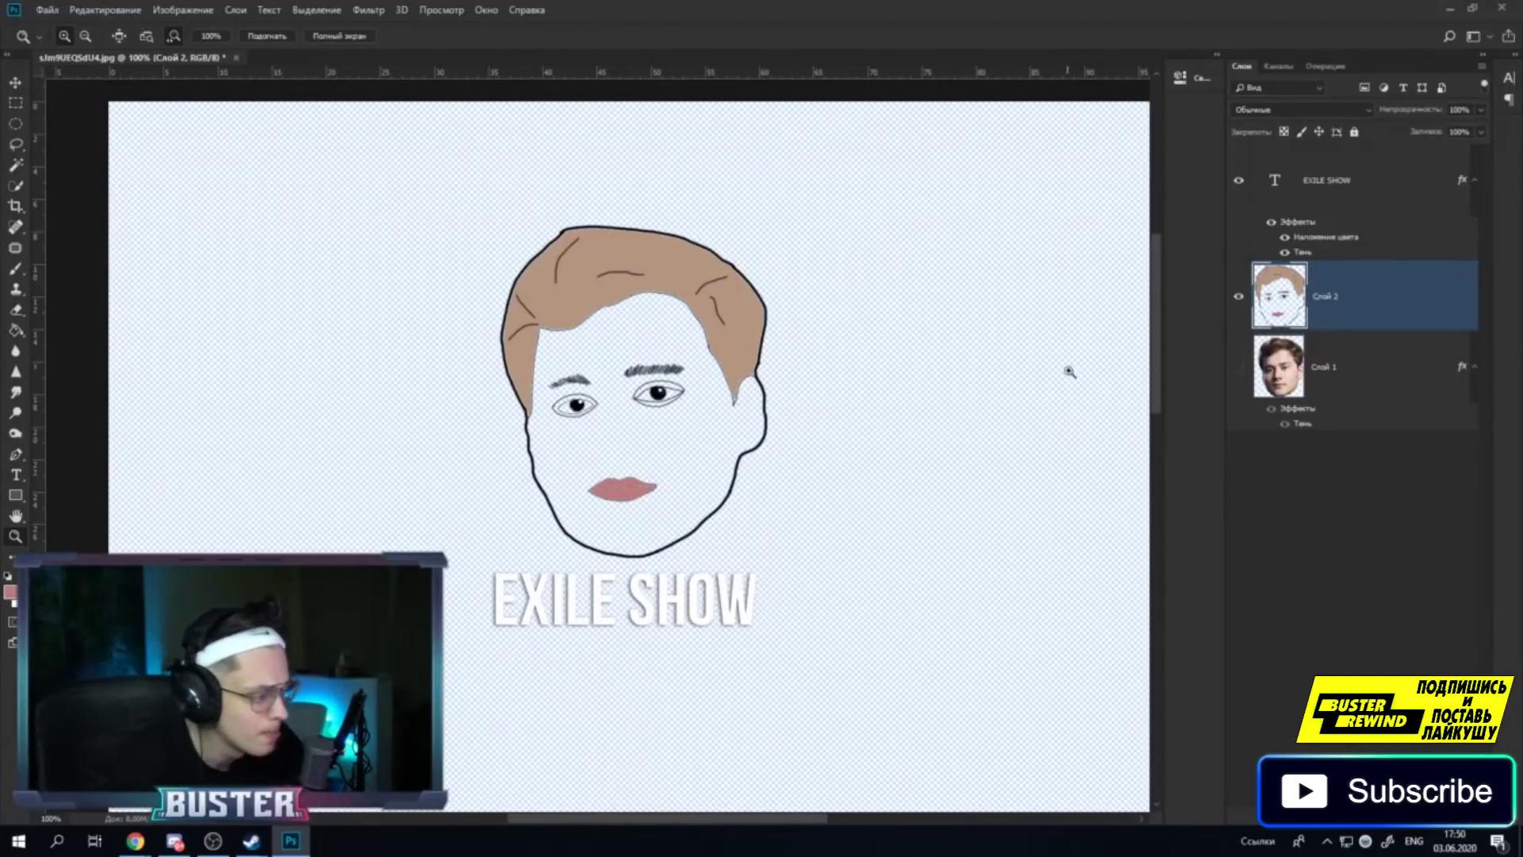
{"action": "left_click", "coordinate": [1238, 366]}
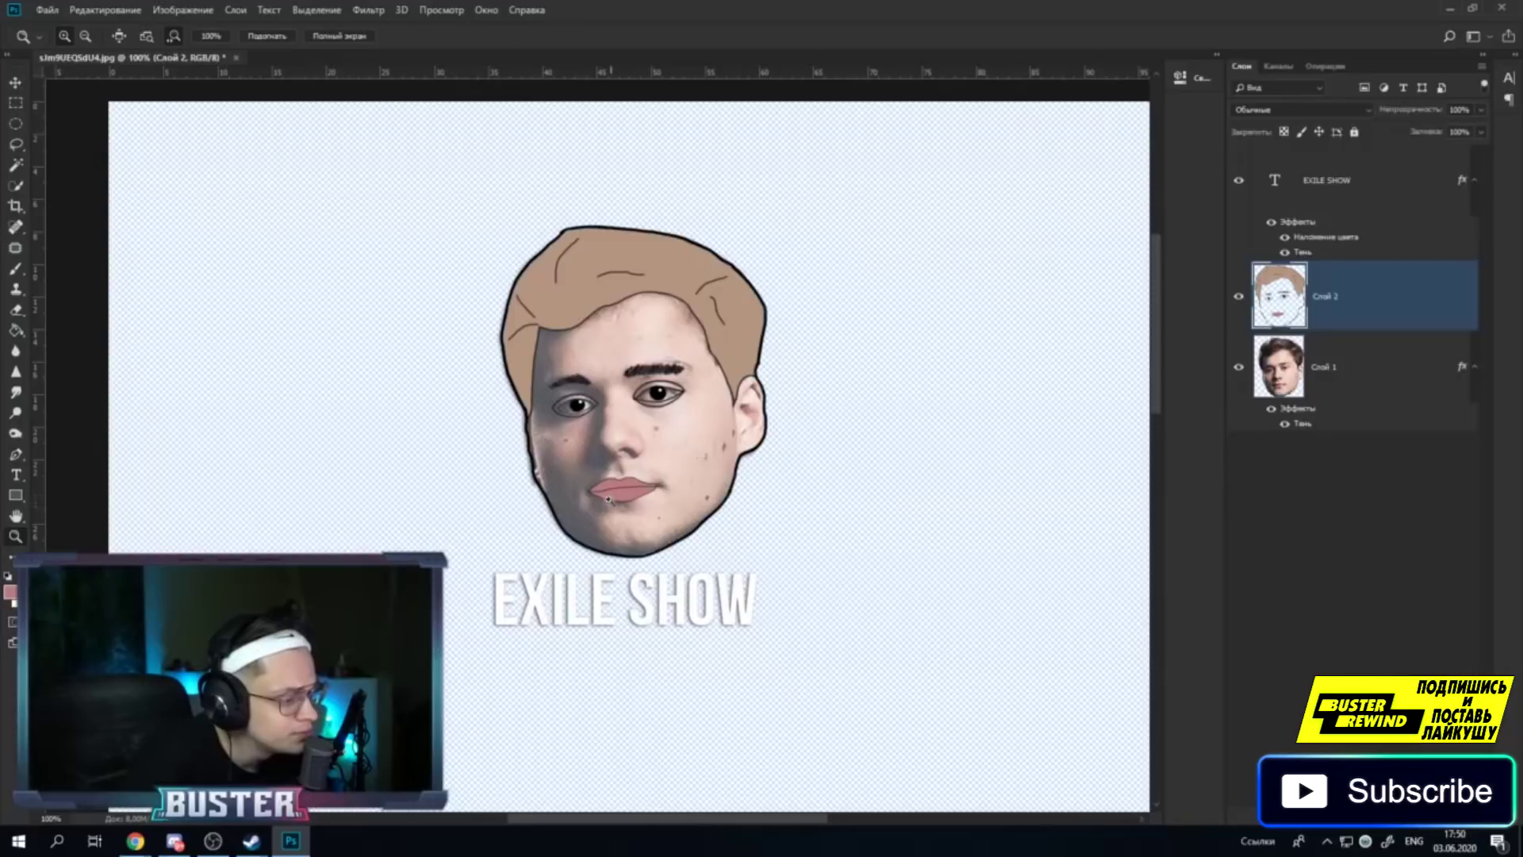
{"action": "left_click", "coordinate": [595, 512]}
{"action": "scroll", "coordinate": [662, 442], "scroll_direction": "up", "scroll_amount": 2}
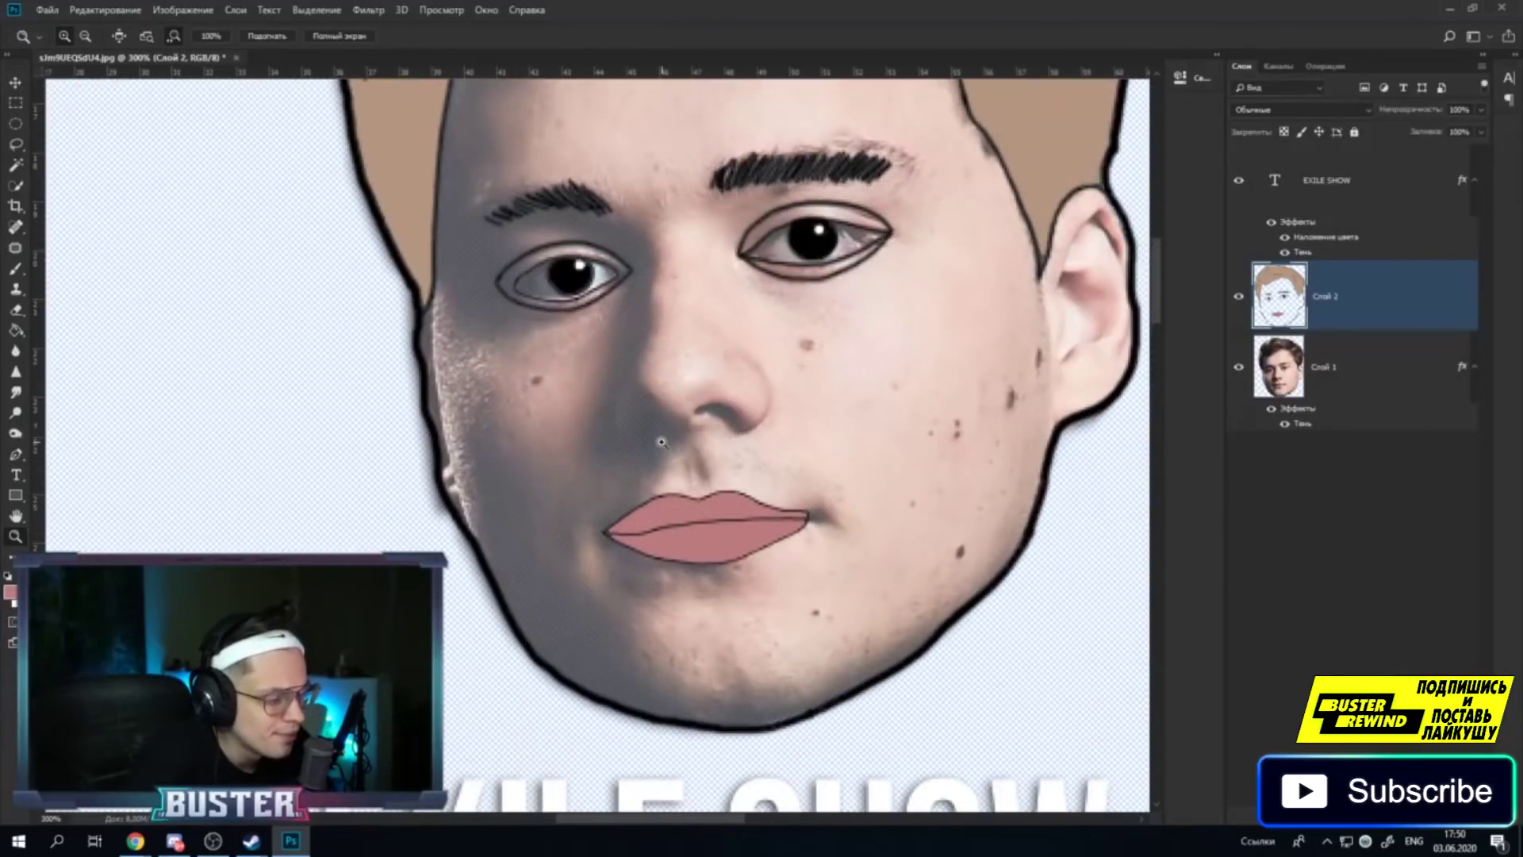
Zoom near the left cheek and set the brush colour to black.
{"action": "left_click", "coordinate": [15, 268]}
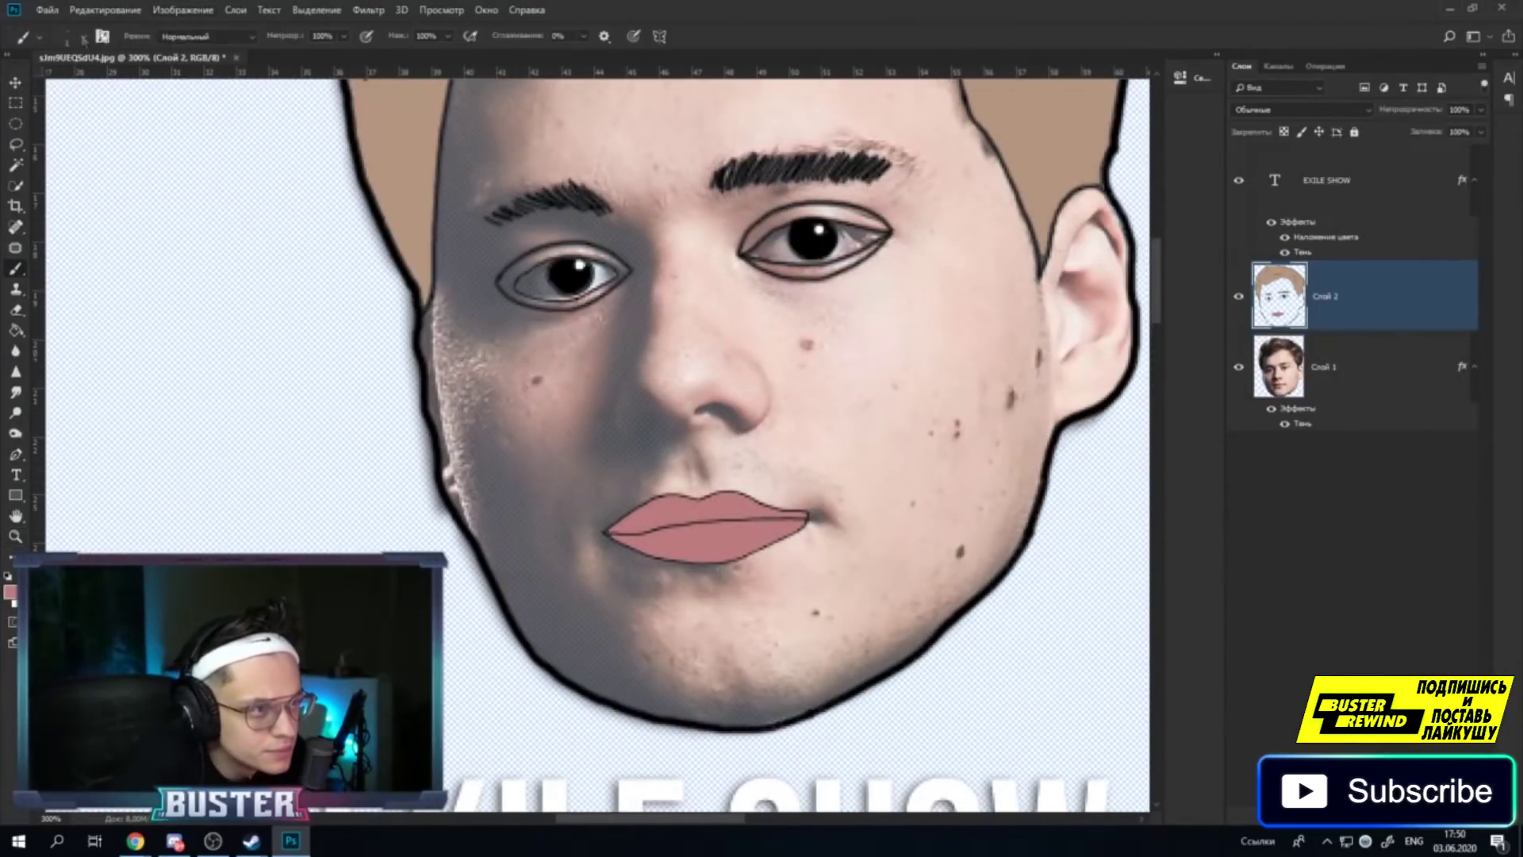
{"action": "left_click", "coordinate": [15, 536]}
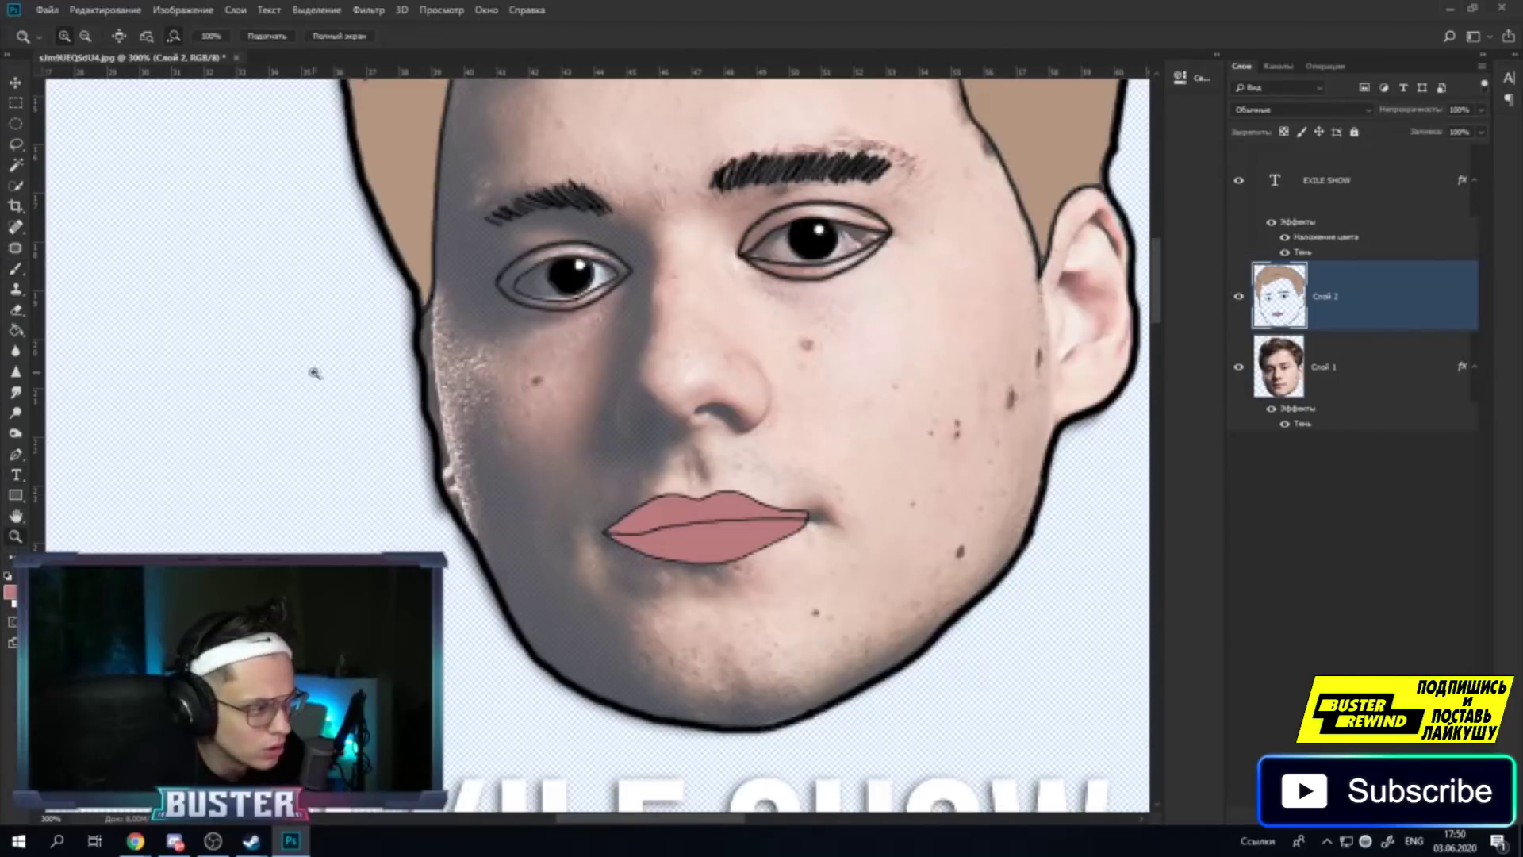
{"action": "left_click", "coordinate": [428, 402]}
{"action": "left_click", "coordinate": [15, 268]}
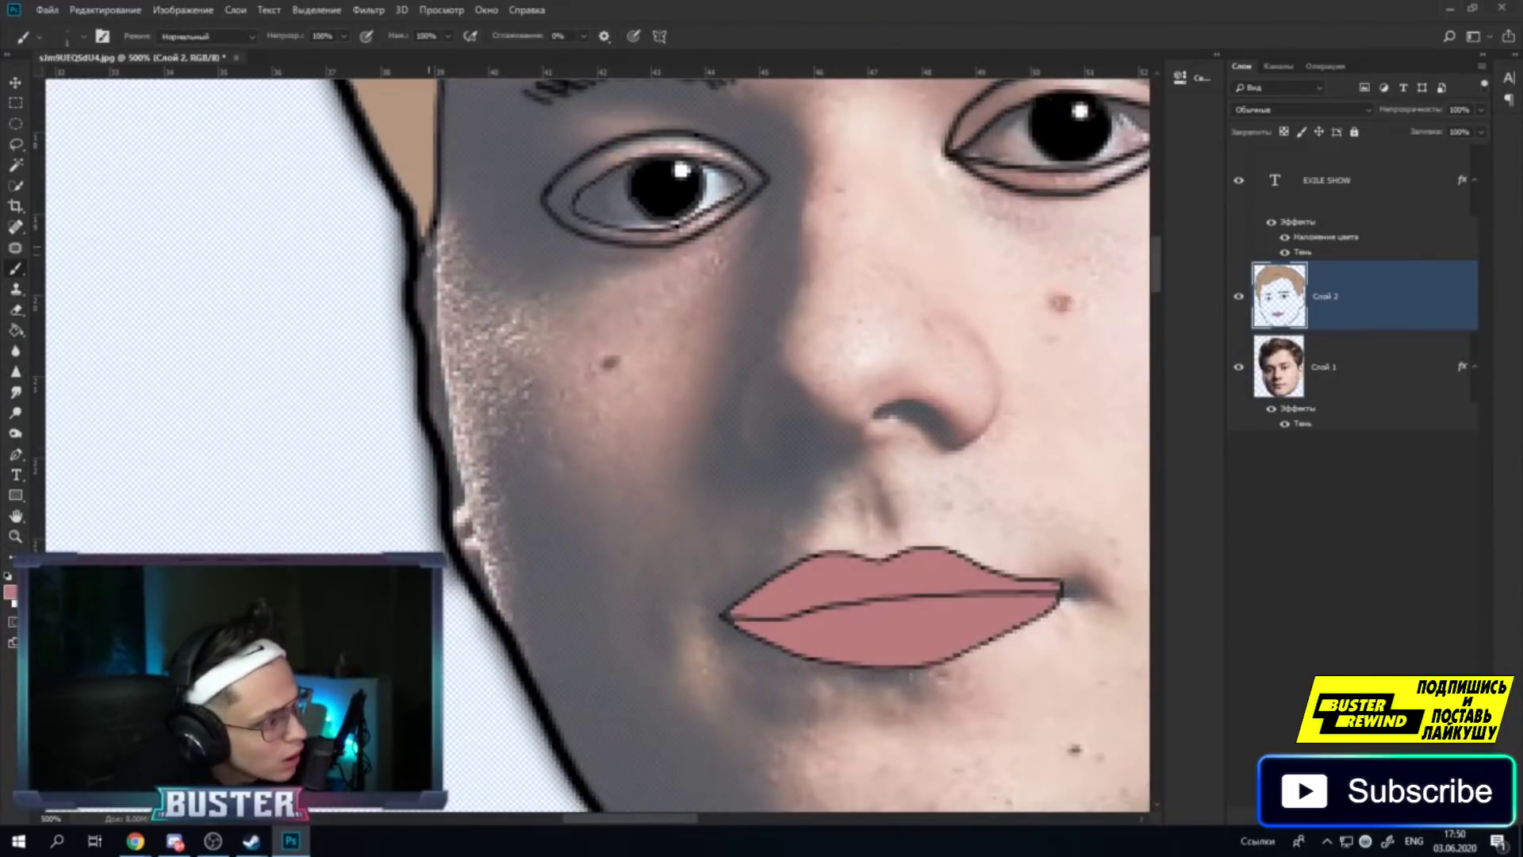
{"action": "left_click", "coordinate": [10, 591]}
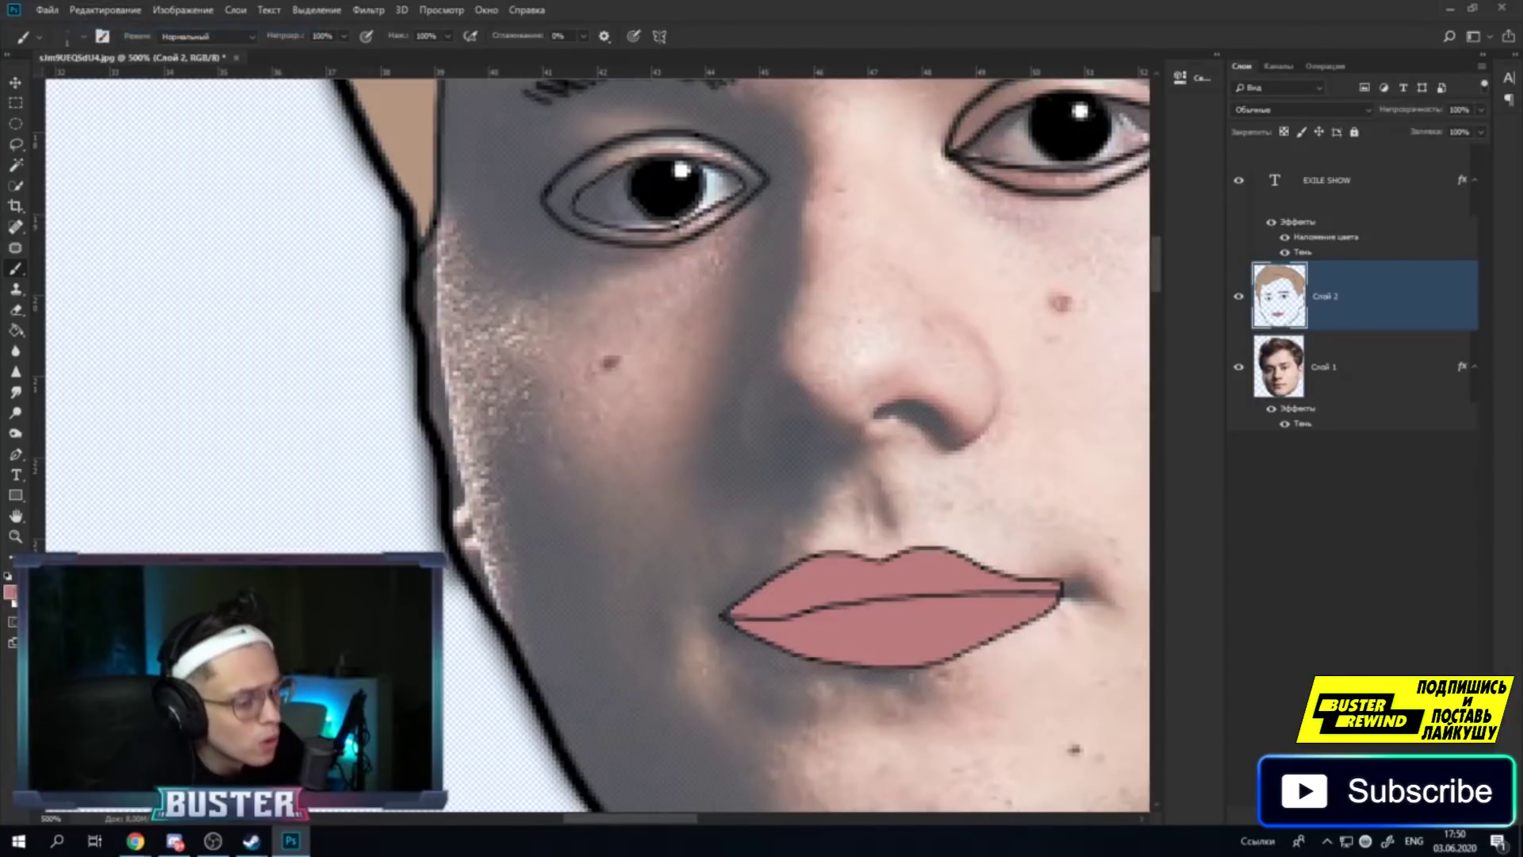
{"action": "left_click", "coordinate": [1219, 448]}
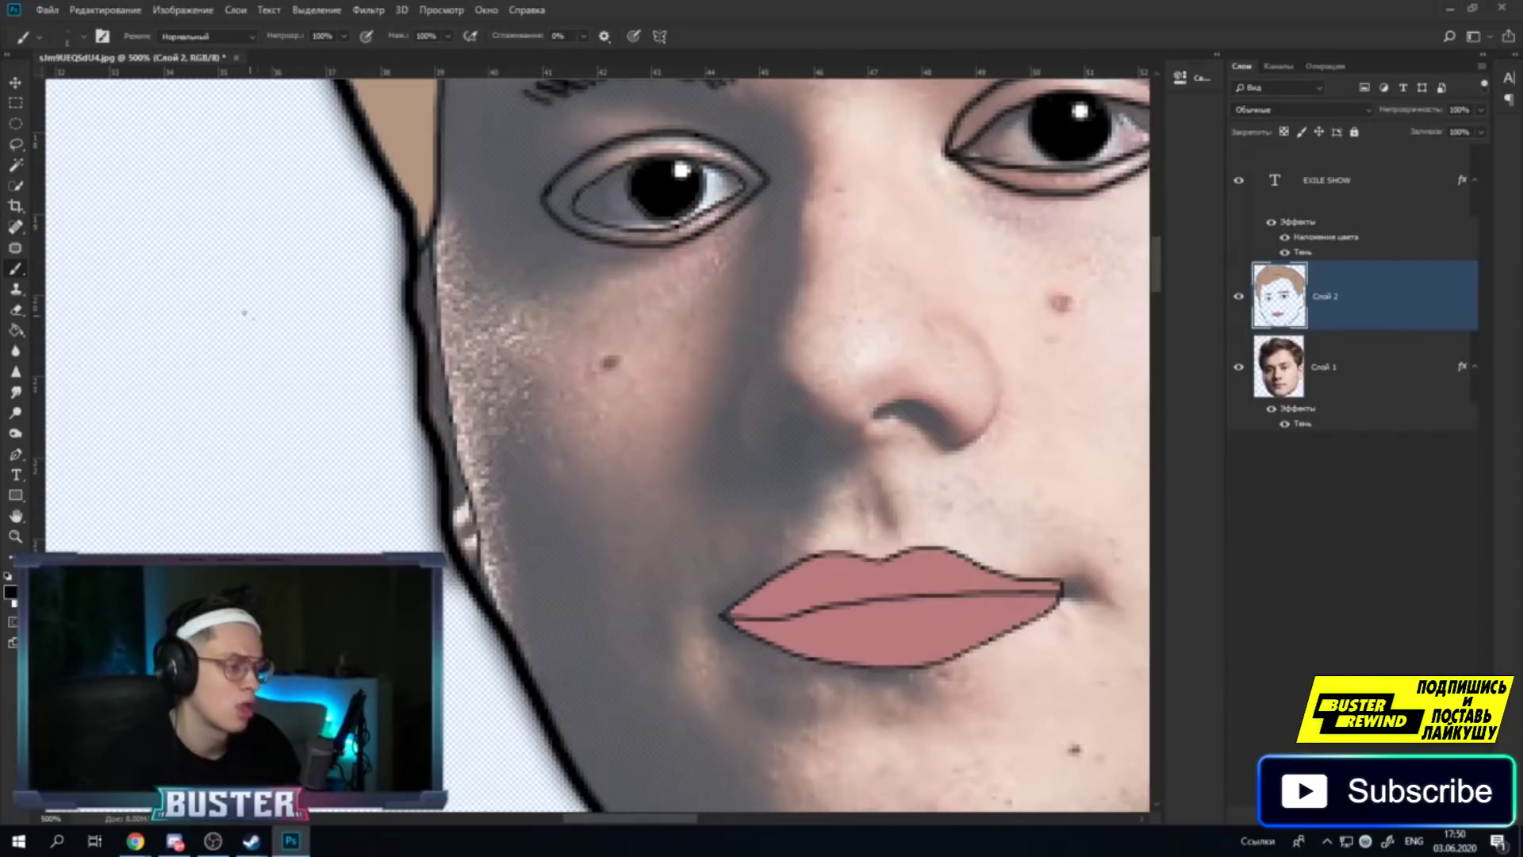
Zoom out repeatedly until the full portrait is in view.
{"action": "key", "text": "z"}
{"action": "right_click", "coordinate": [527, 414]}
{"action": "left_click", "coordinate": [551, 489]}
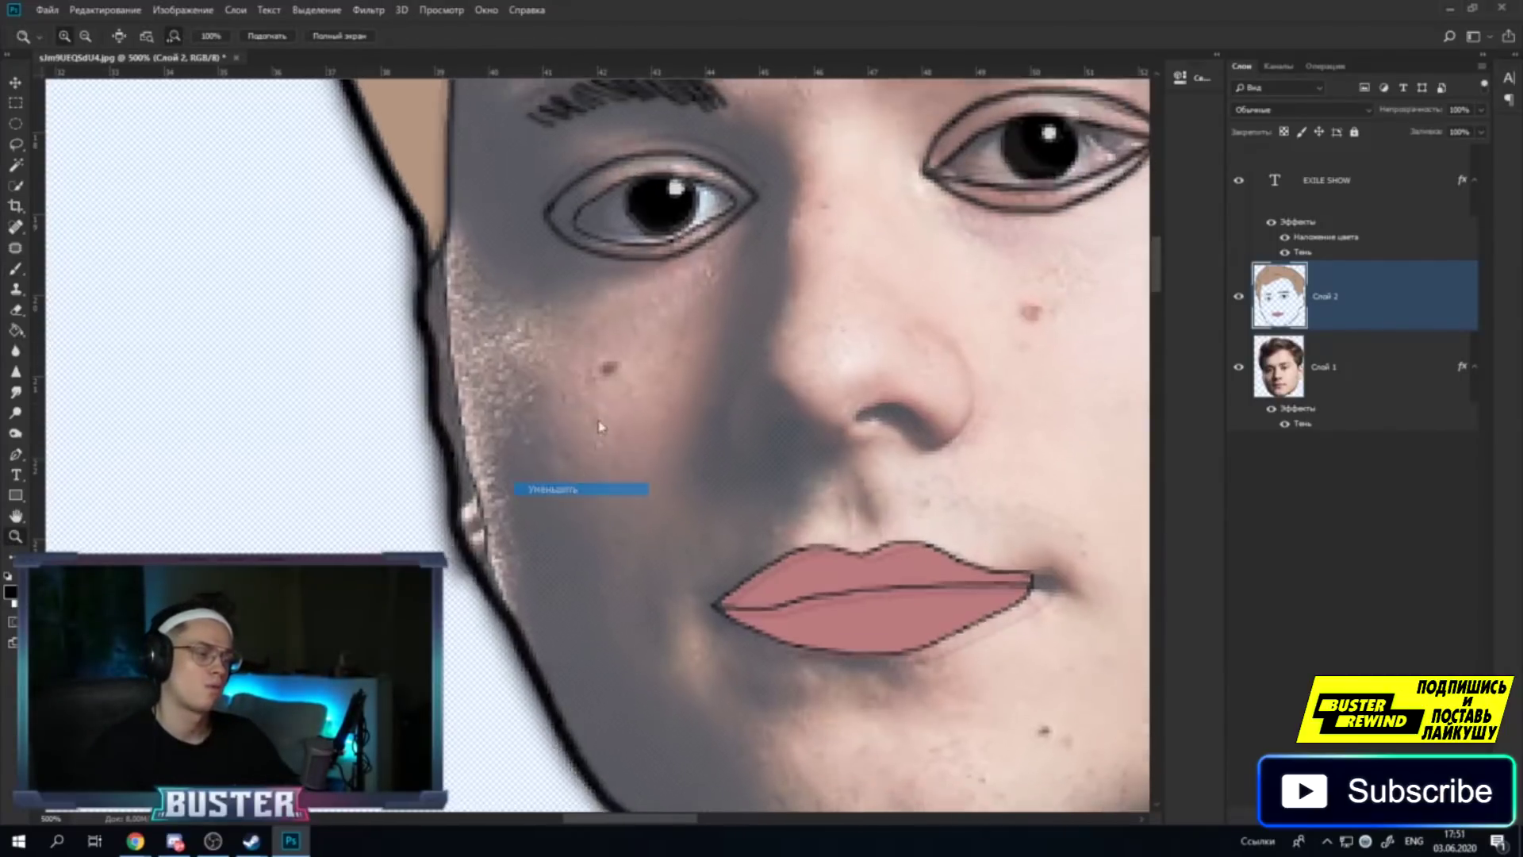
{"action": "right_click", "coordinate": [595, 391]}
{"action": "left_click", "coordinate": [627, 491]}
{"action": "right_click", "coordinate": [646, 419]}
{"action": "left_click", "coordinate": [686, 508]}
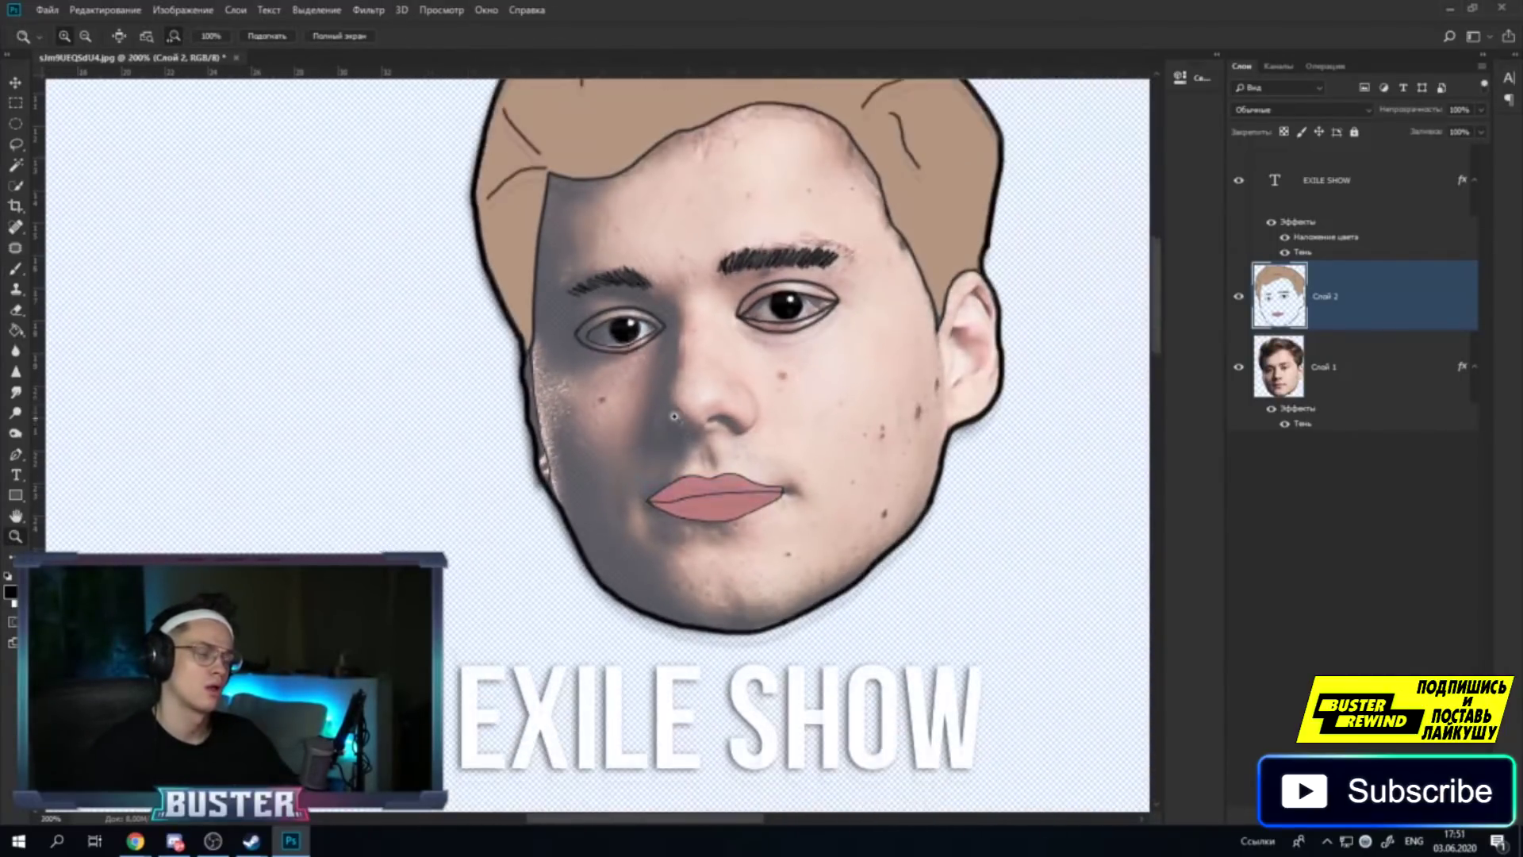
{"action": "right_click", "coordinate": [683, 385]}
{"action": "left_click", "coordinate": [686, 475]}
Zoom into the ear and paint black lines along its inner fold and rim.
{"action": "left_click_drag", "start_coordinate": [809, 383], "coordinate": [781, 386]}
{"action": "key", "text": "b"}
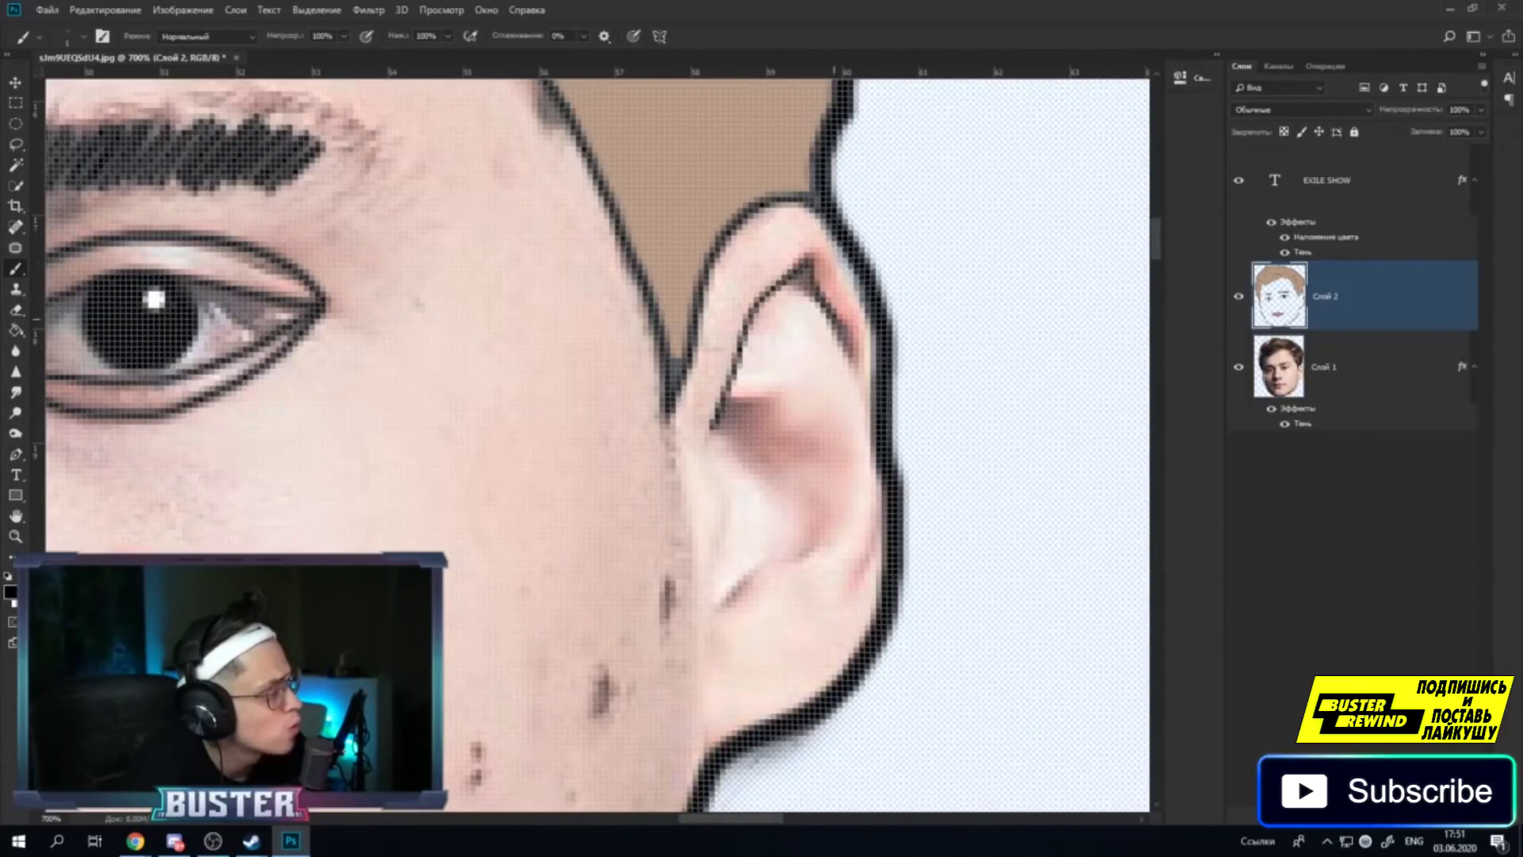
{"action": "mouse_move", "coordinate": [727, 601]}
{"action": "left_mouse_down"}
{"action": "mouse_move", "coordinate": [758, 566]}
{"action": "mouse_move", "coordinate": [848, 525]}
{"action": "left_mouse_up"}
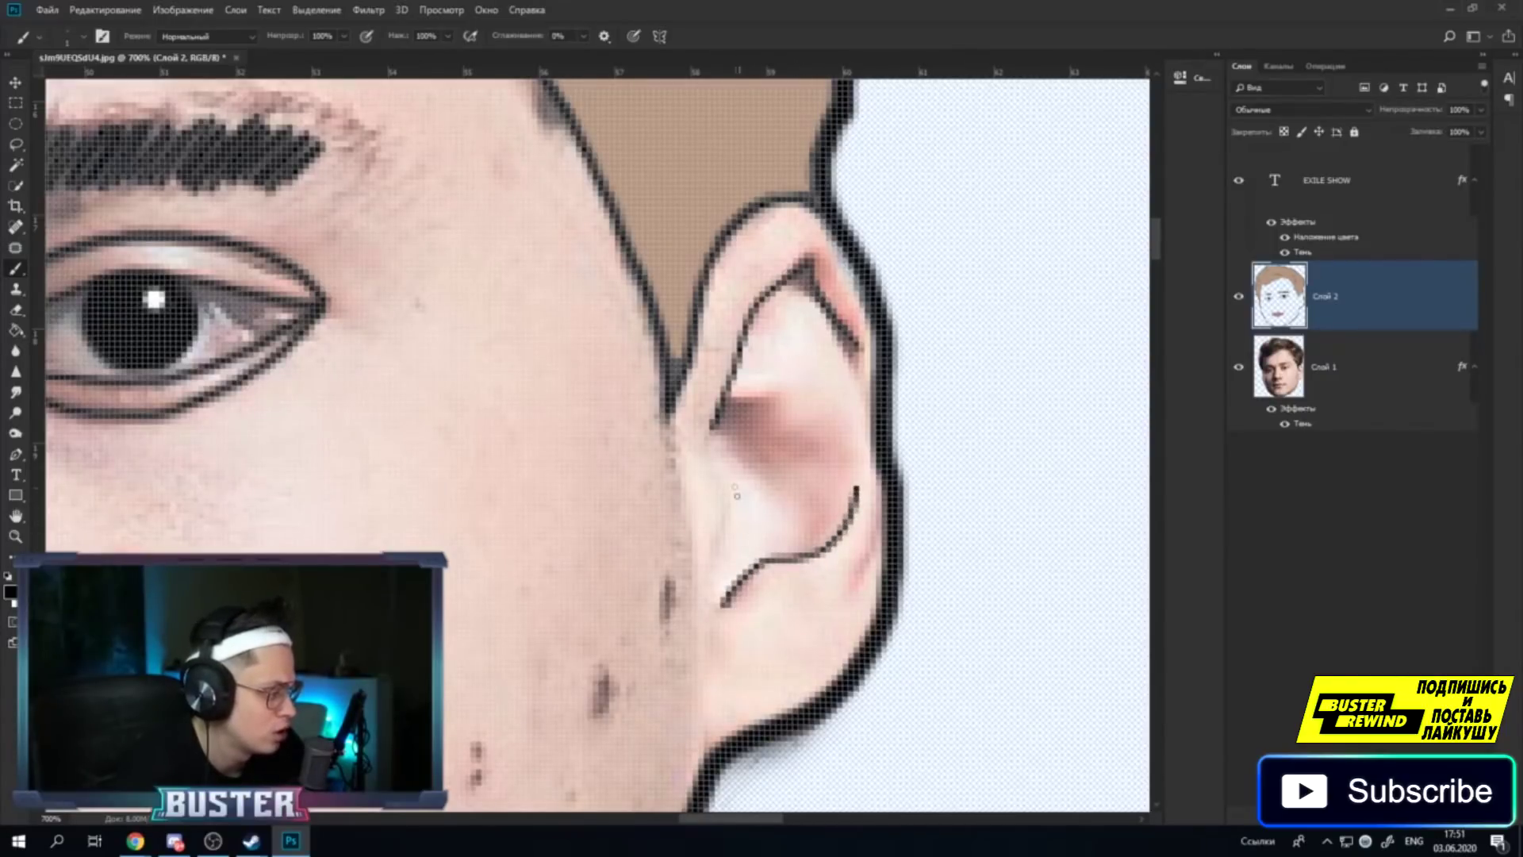
{"action": "left_click_drag", "start_coordinate": [741, 498], "coordinate": [731, 555]}
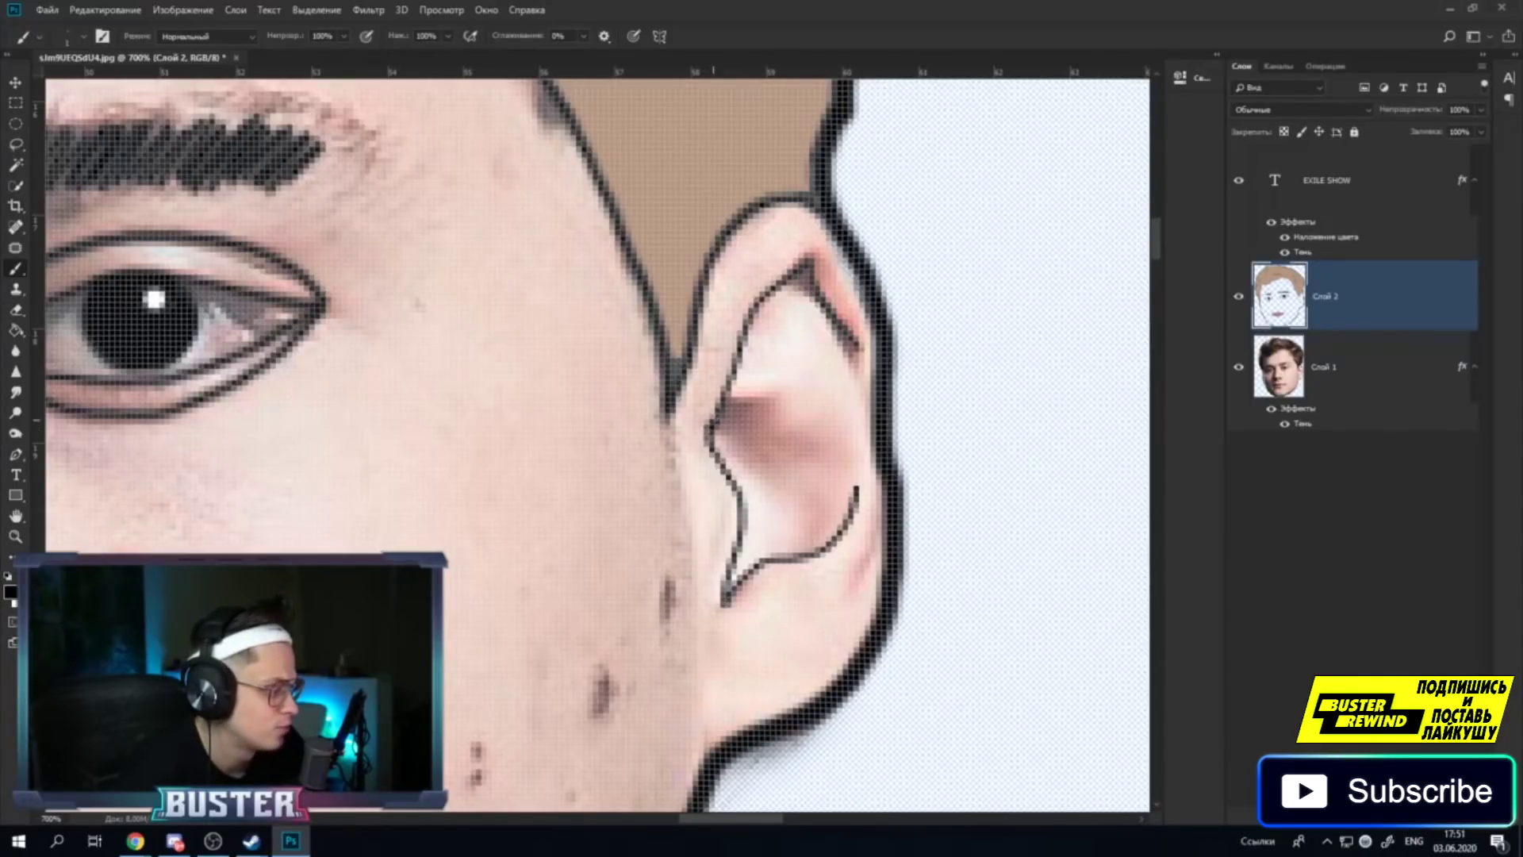
{"action": "scroll", "coordinate": [942, 341], "scroll_direction": "down", "scroll_amount": 2}
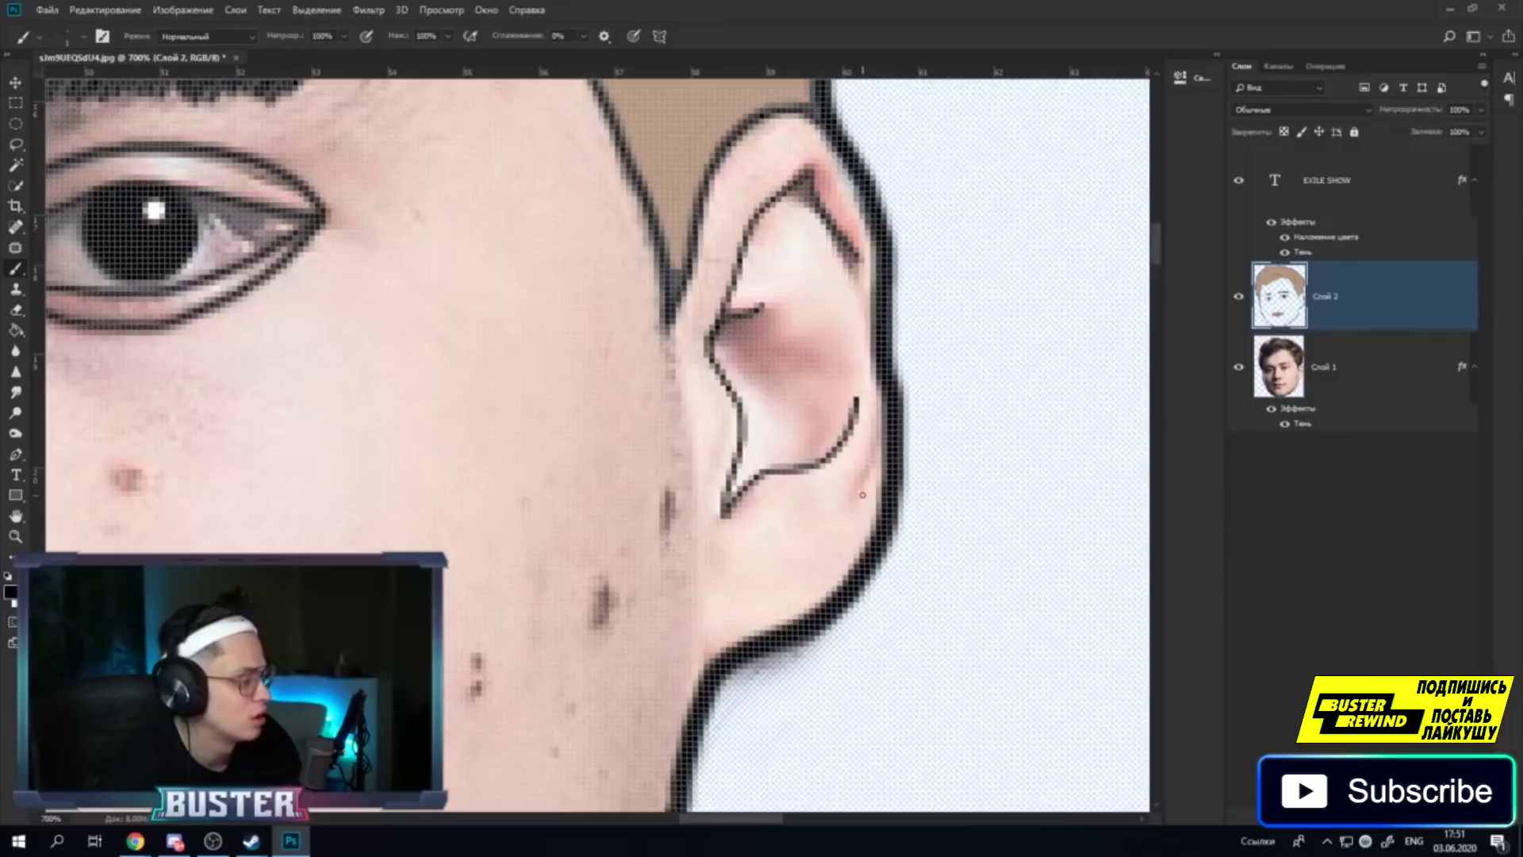
{"action": "left_click_drag", "start_coordinate": [851, 499], "coordinate": [868, 452]}
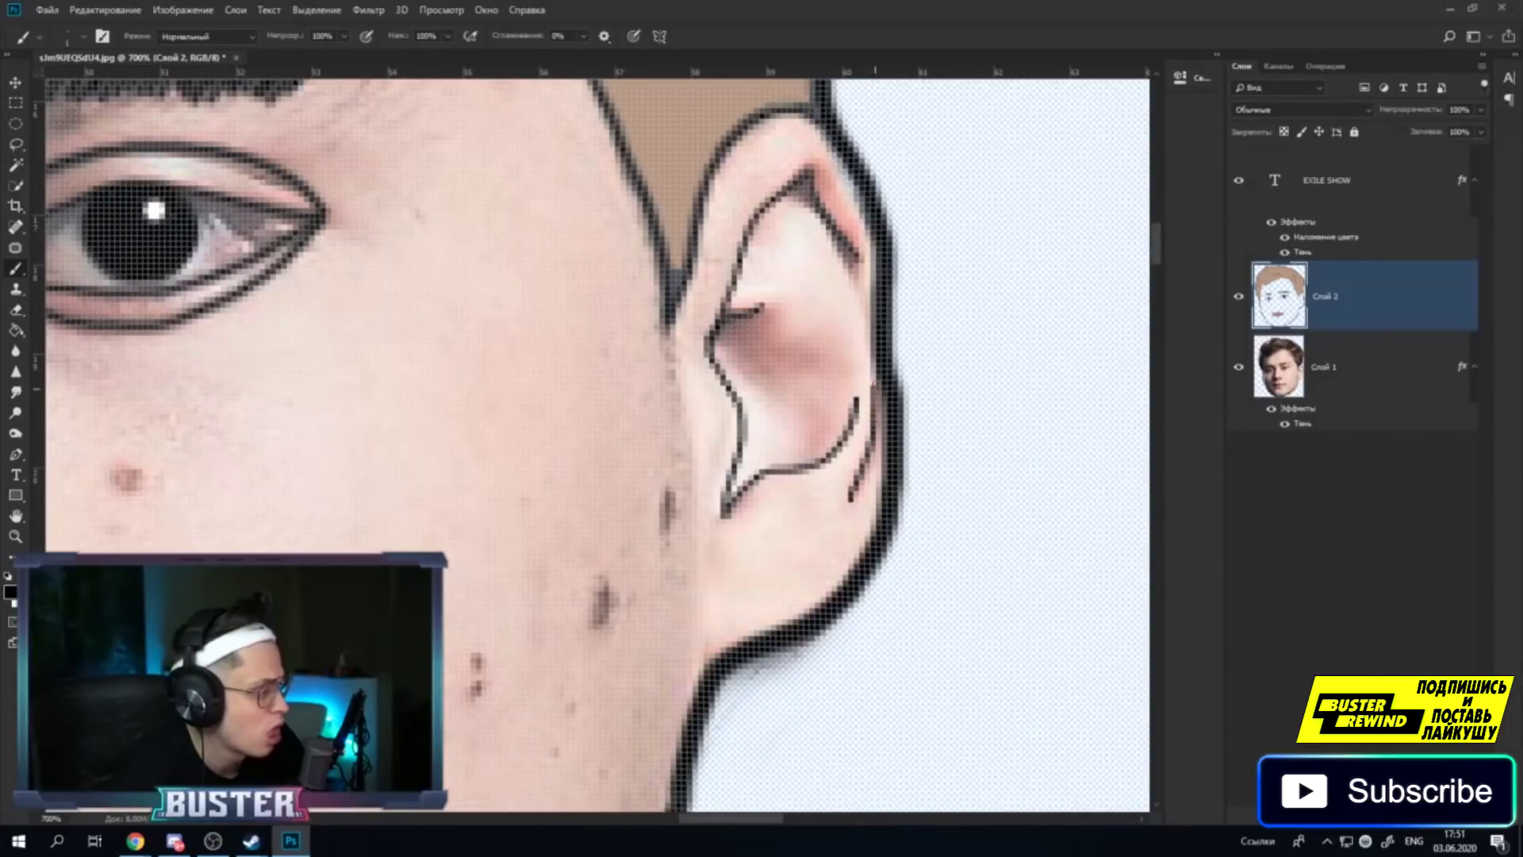
{"action": "scroll", "coordinate": [832, 434], "scroll_direction": "up", "scroll_amount": 3}
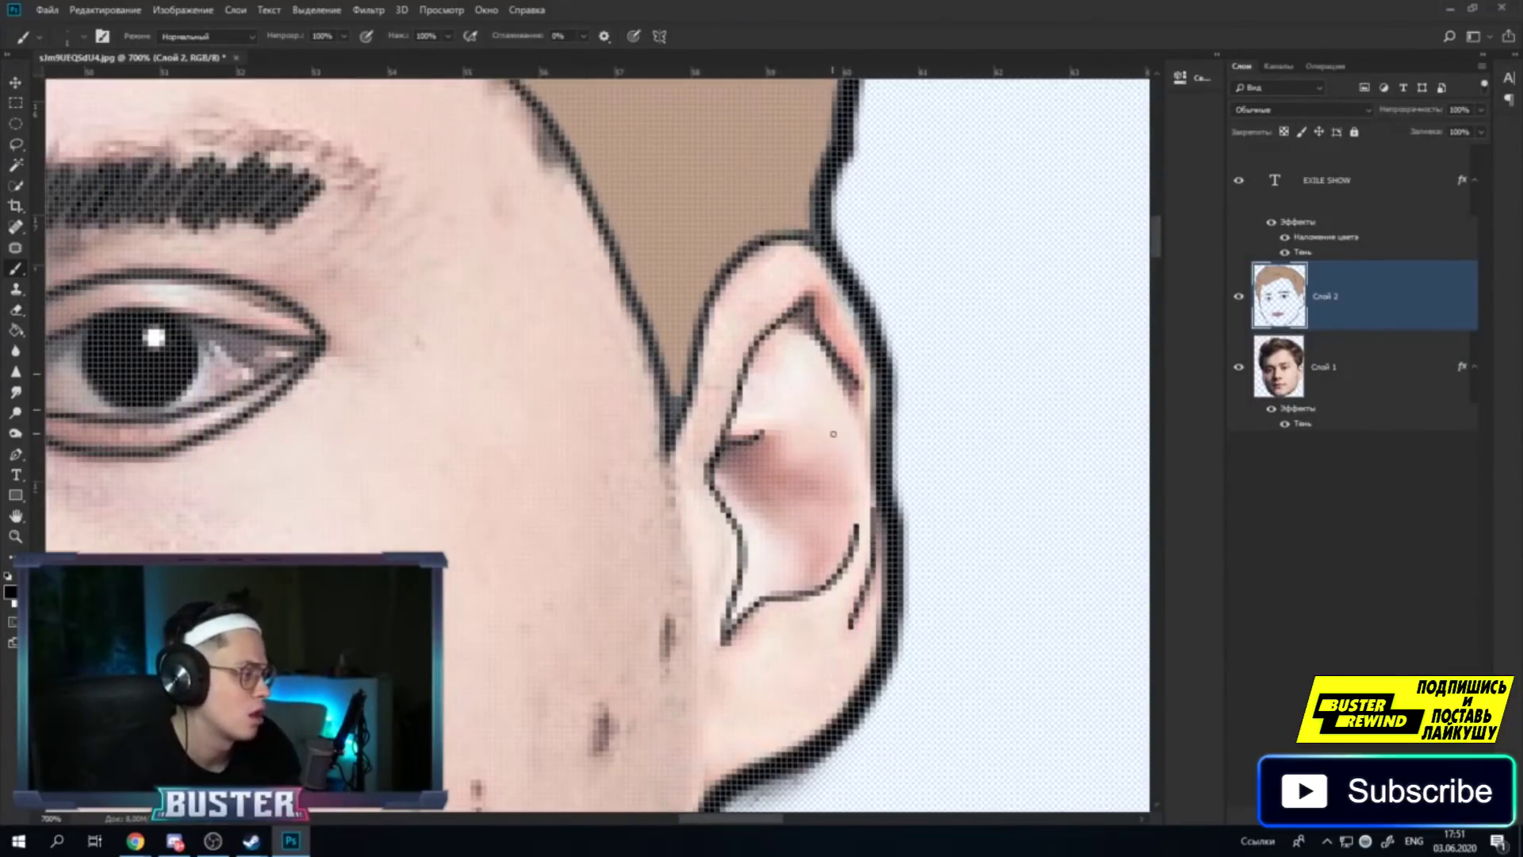
{"action": "left_click_drag", "start_coordinate": [855, 401], "coordinate": [862, 426]}
Pan over to the cheek near the jaw and dab a mole in black.
{"action": "scroll", "coordinate": [711, 445], "scroll_direction": "up", "scroll_amount": 5}
{"action": "scroll", "coordinate": [711, 444], "scroll_direction": "up", "scroll_amount": 1}
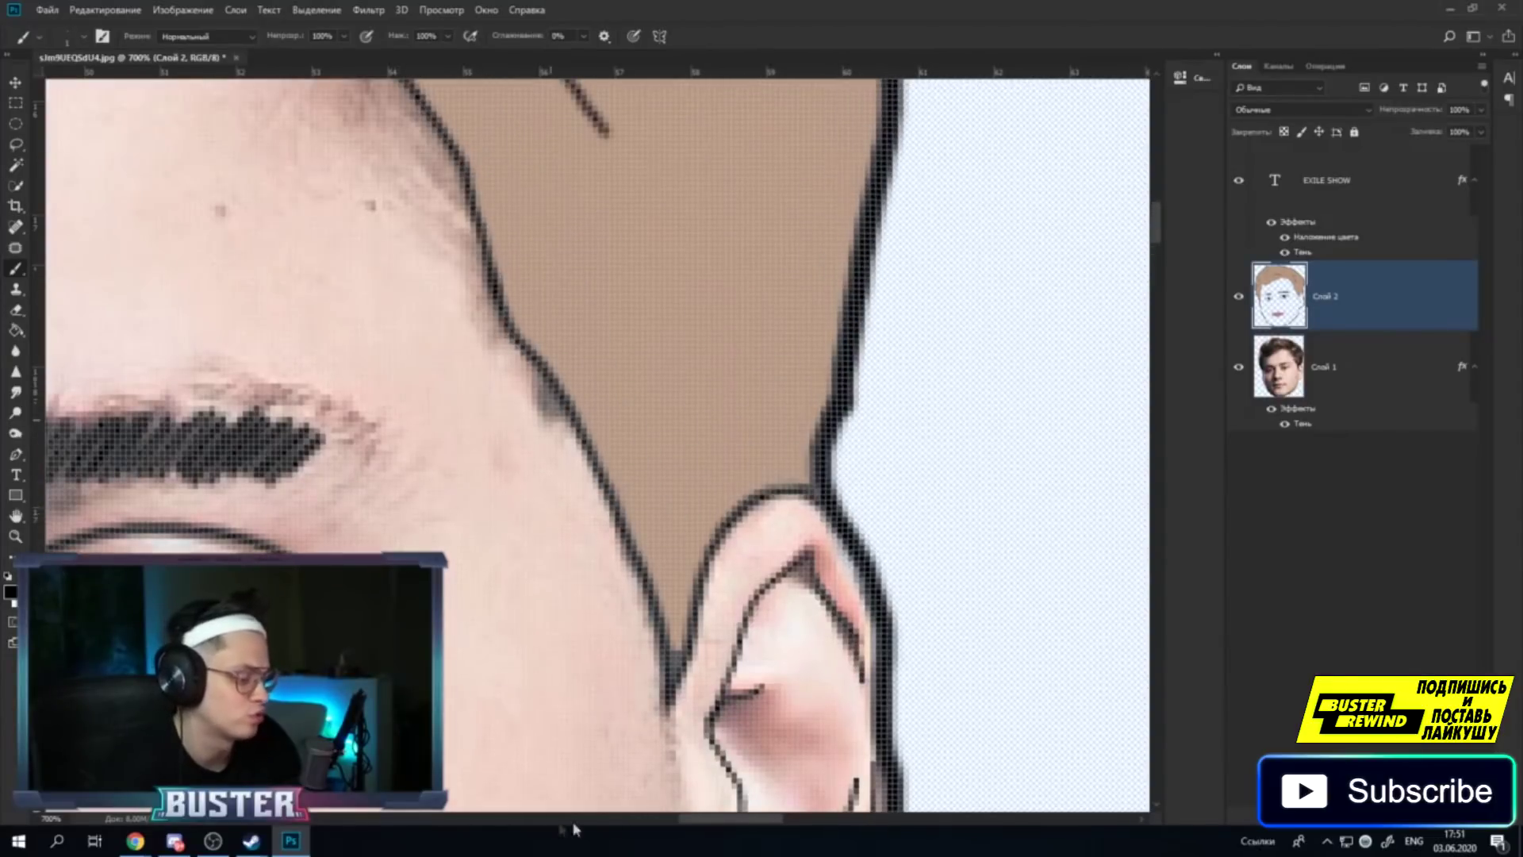
{"action": "scroll", "coordinate": [739, 637], "scroll_direction": "down", "scroll_amount": 2}
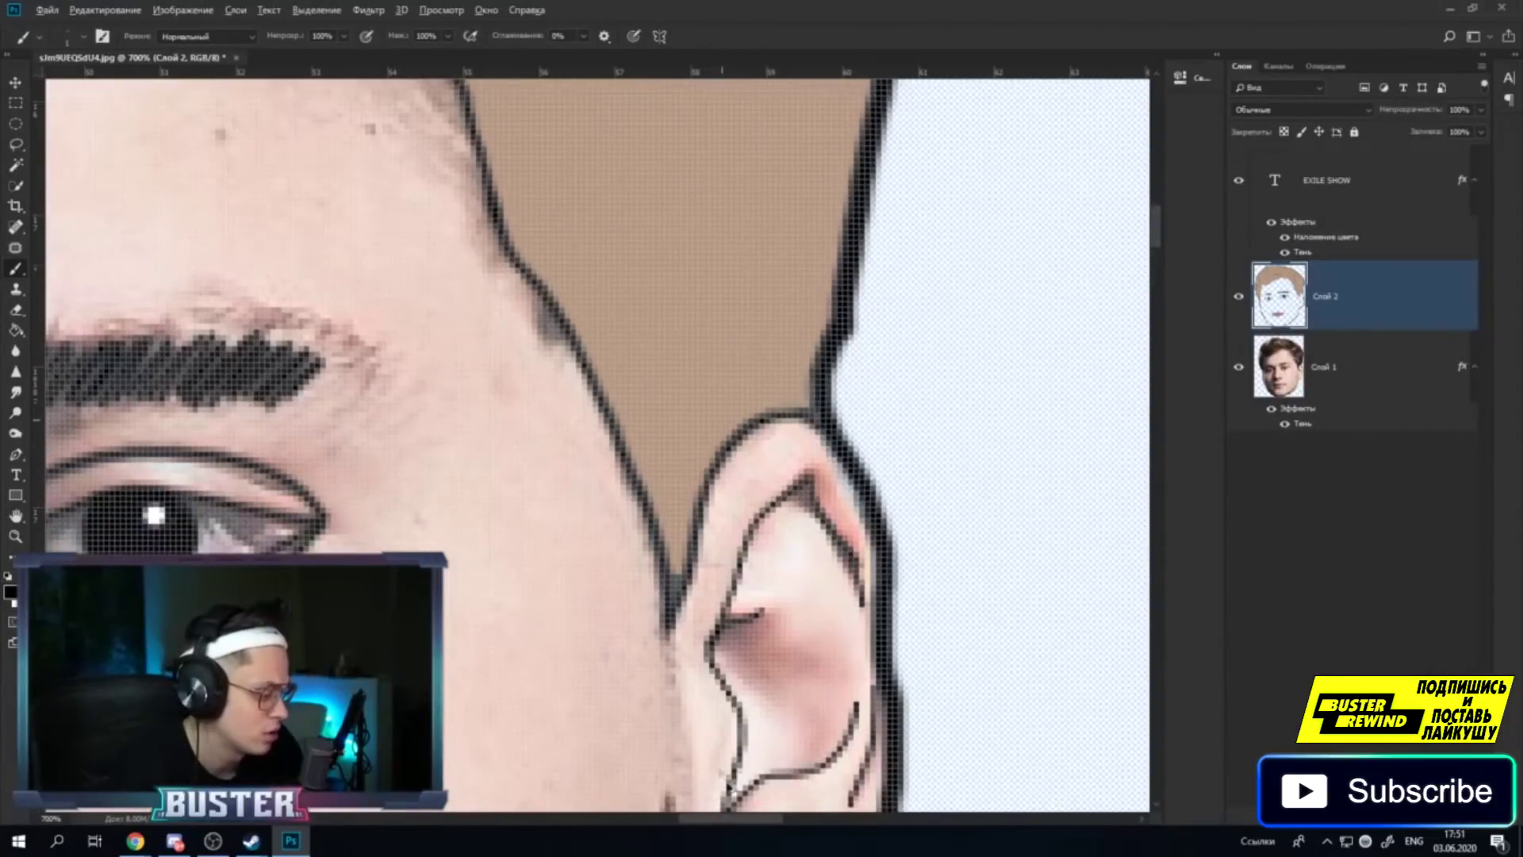
{"action": "left_click_drag", "start_coordinate": [729, 821], "coordinate": [690, 821]}
{"action": "scroll", "coordinate": [690, 820], "scroll_direction": "down", "scroll_amount": 8}
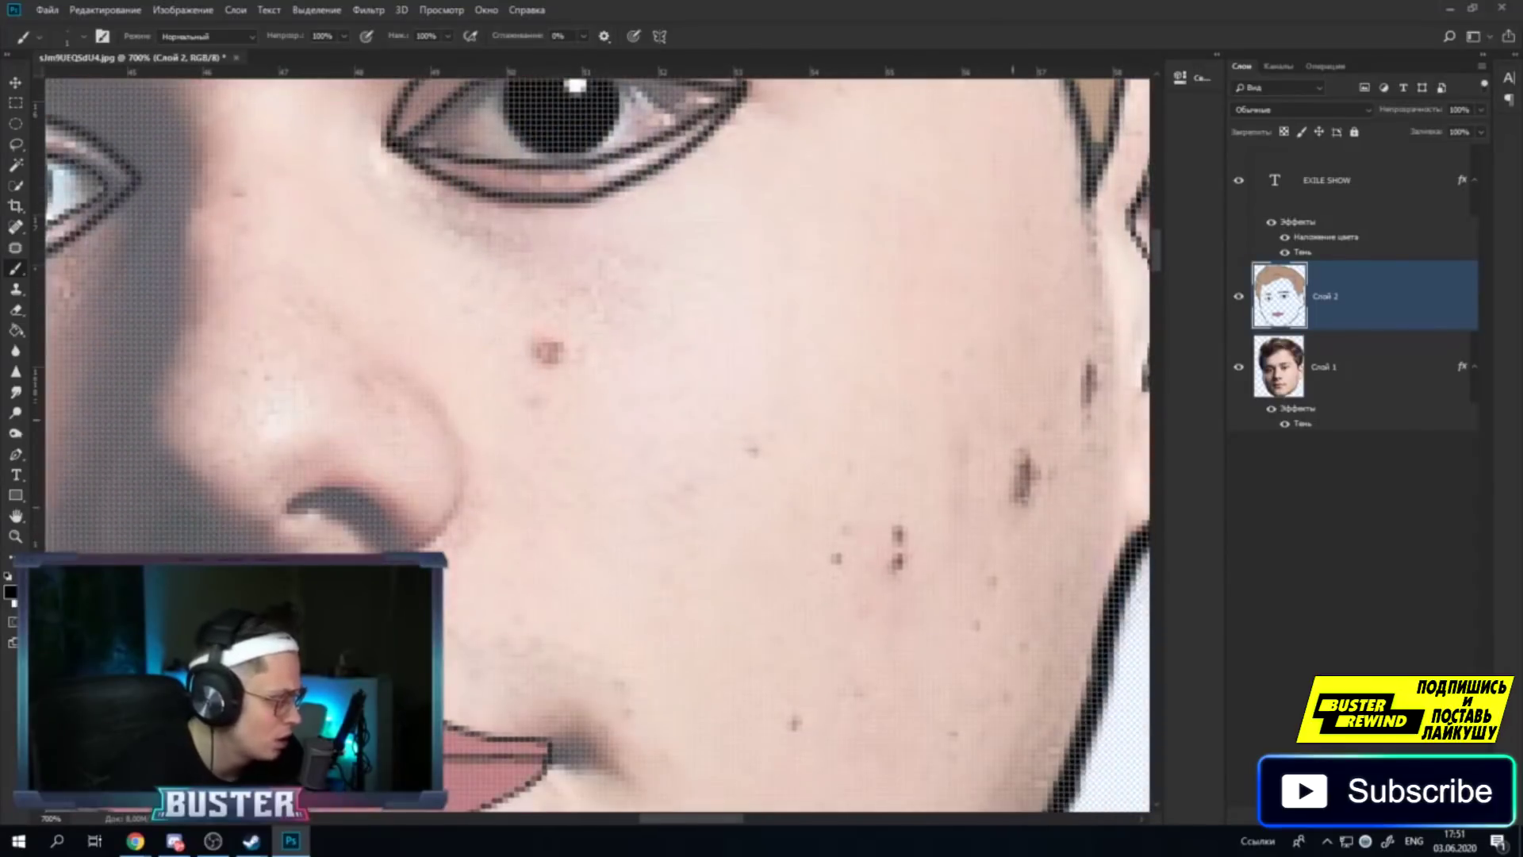
{"action": "scroll", "coordinate": [708, 792], "scroll_direction": "right", "scroll_amount": 3}
{"action": "scroll", "coordinate": [742, 764], "scroll_direction": "right", "scroll_amount": 3}
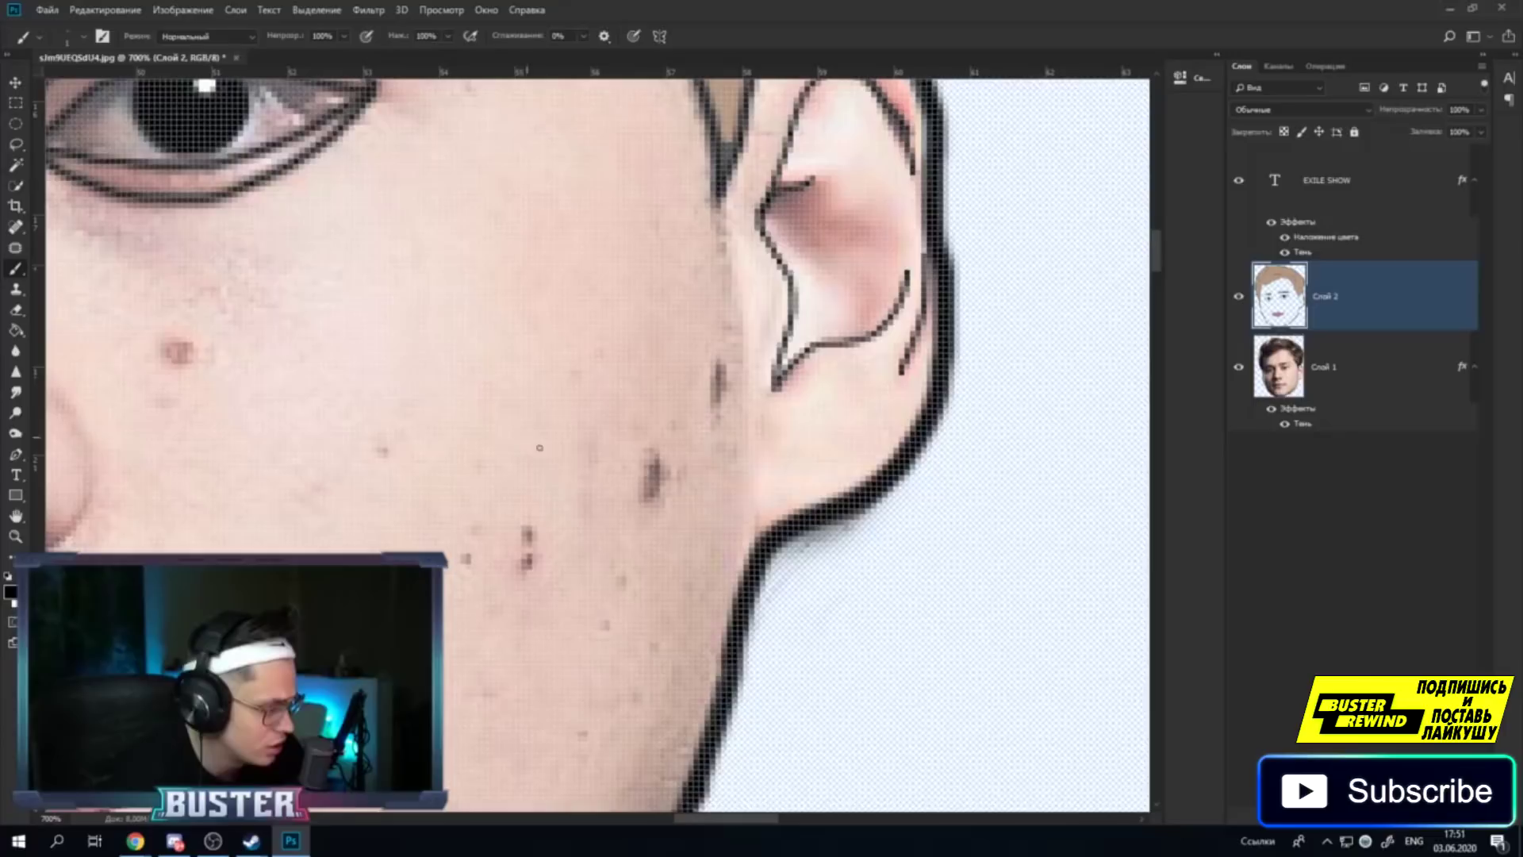
{"action": "left_click_drag", "start_coordinate": [661, 482], "coordinate": [651, 472]}
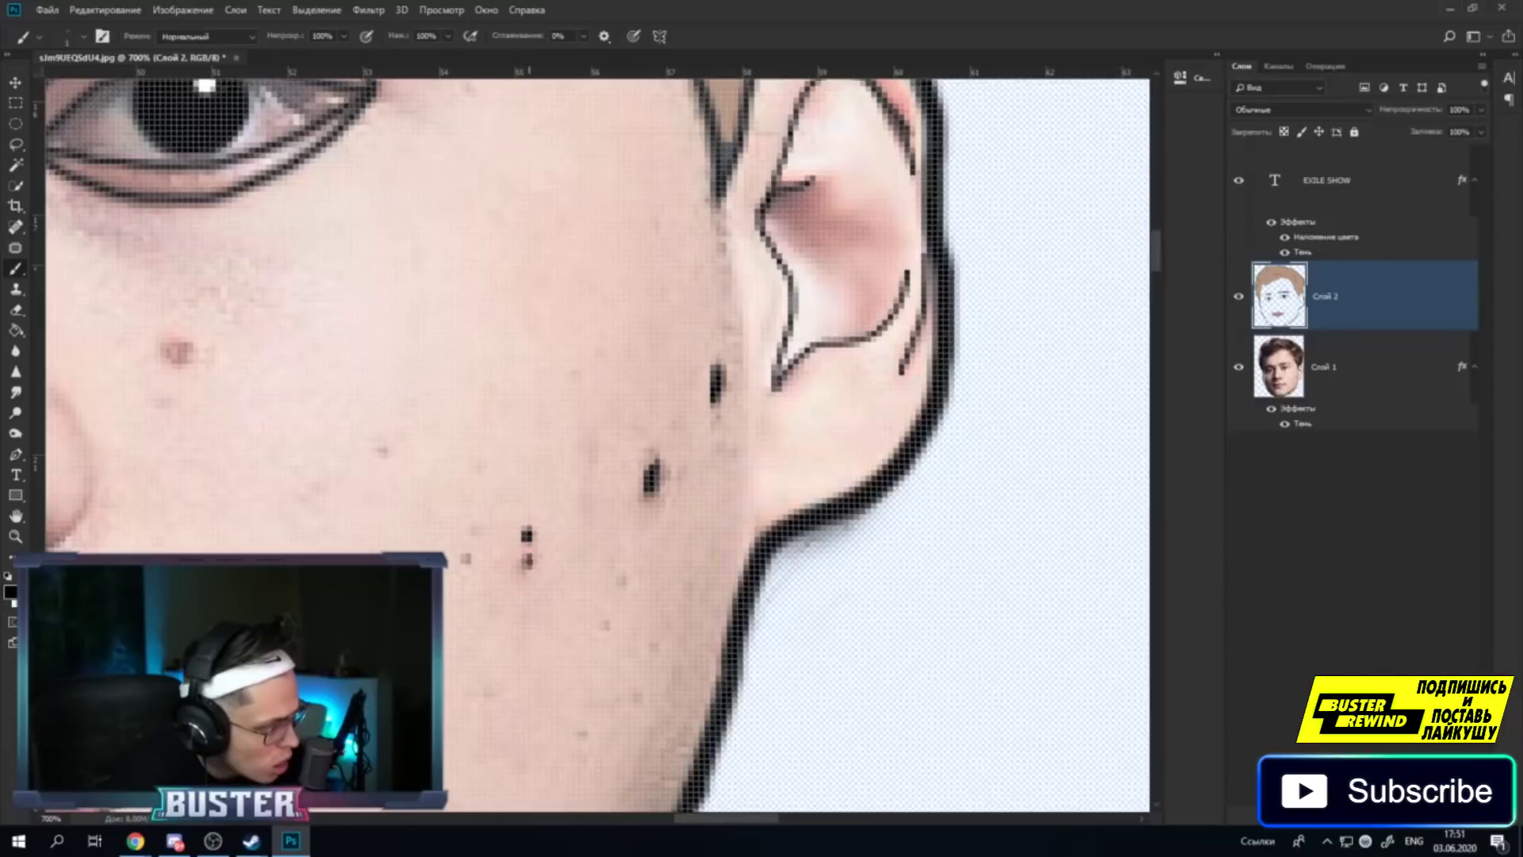
Zoom out, then zoom in on the moles along the jaw with the Brush ready.
{"action": "key", "text": "z"}
{"action": "right_click", "coordinate": [245, 490]}
{"action": "left_click", "coordinate": [277, 570]}
{"action": "right_click", "coordinate": [436, 482]}
{"action": "left_click", "coordinate": [492, 562]}
{"action": "right_click", "coordinate": [504, 497]}
{"action": "left_click", "coordinate": [539, 579]}
{"action": "right_click", "coordinate": [528, 495]}
{"action": "left_click", "coordinate": [547, 583]}
{"action": "left_click", "coordinate": [570, 625]}
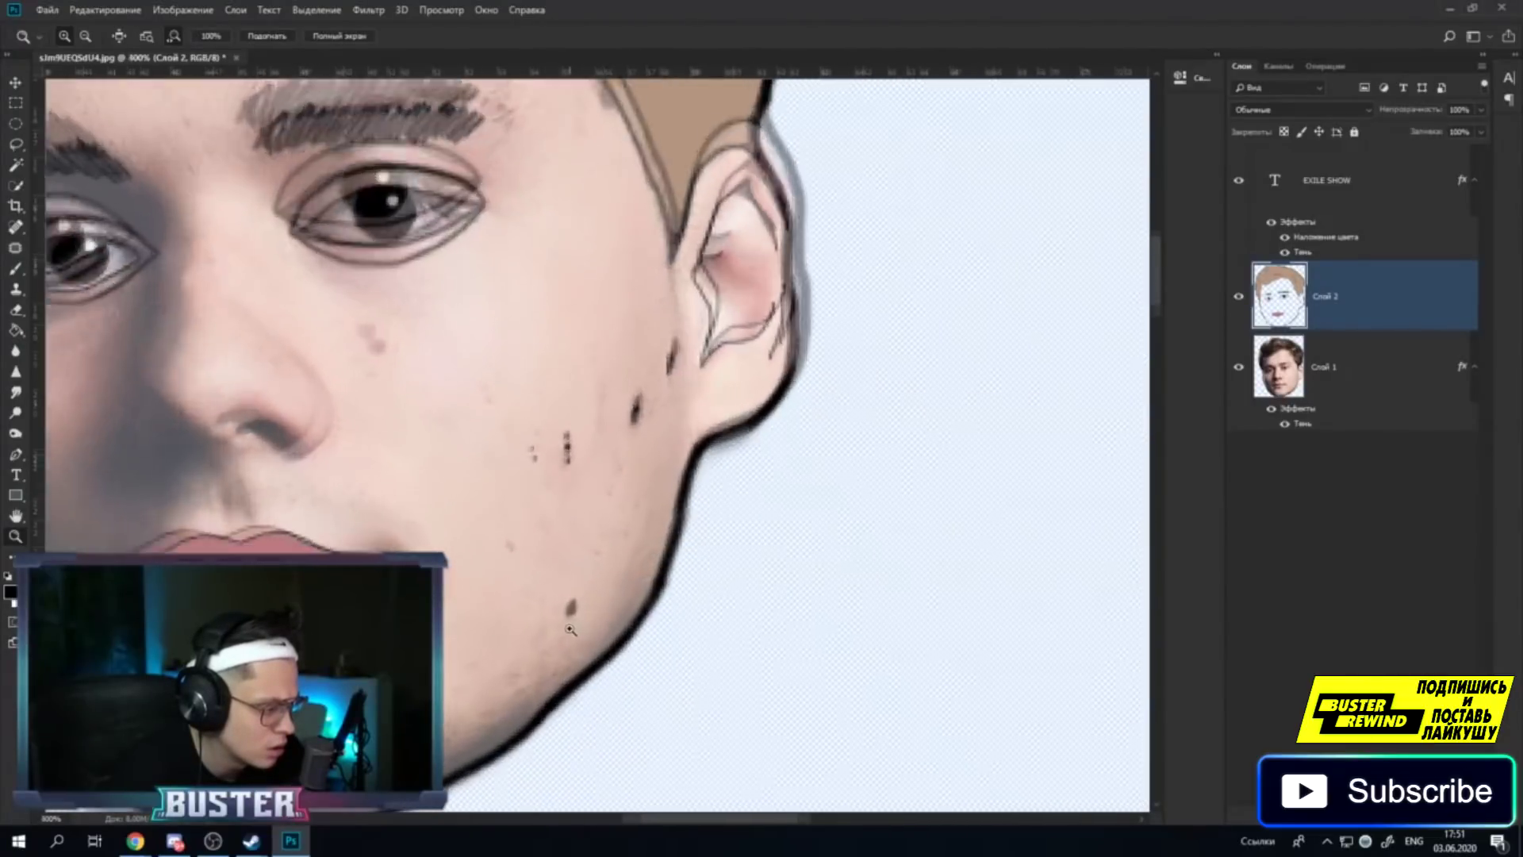
{"action": "left_click", "coordinate": [16, 269]}
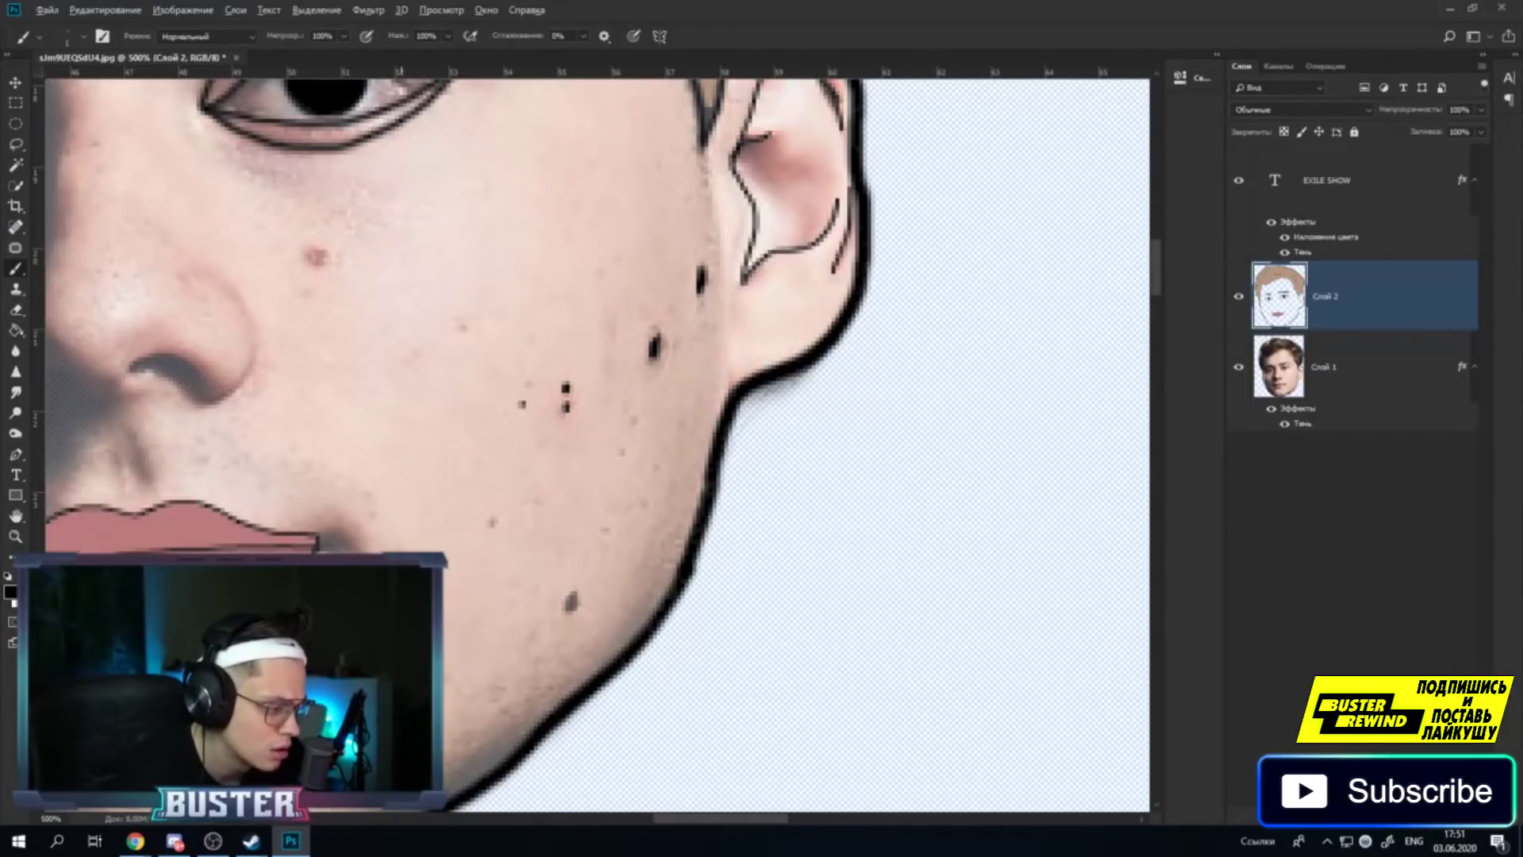
Undo the mole and ear strokes, then redo both ear strokes.
{"action": "key", "text": "ctrl+z"}
{"action": "key", "text": "ctrl+z"}
{"action": "key", "text": "ctrl+z"}
{"action": "key", "text": "ctrl+z"}
{"action": "key", "text": "ctrl+z"}
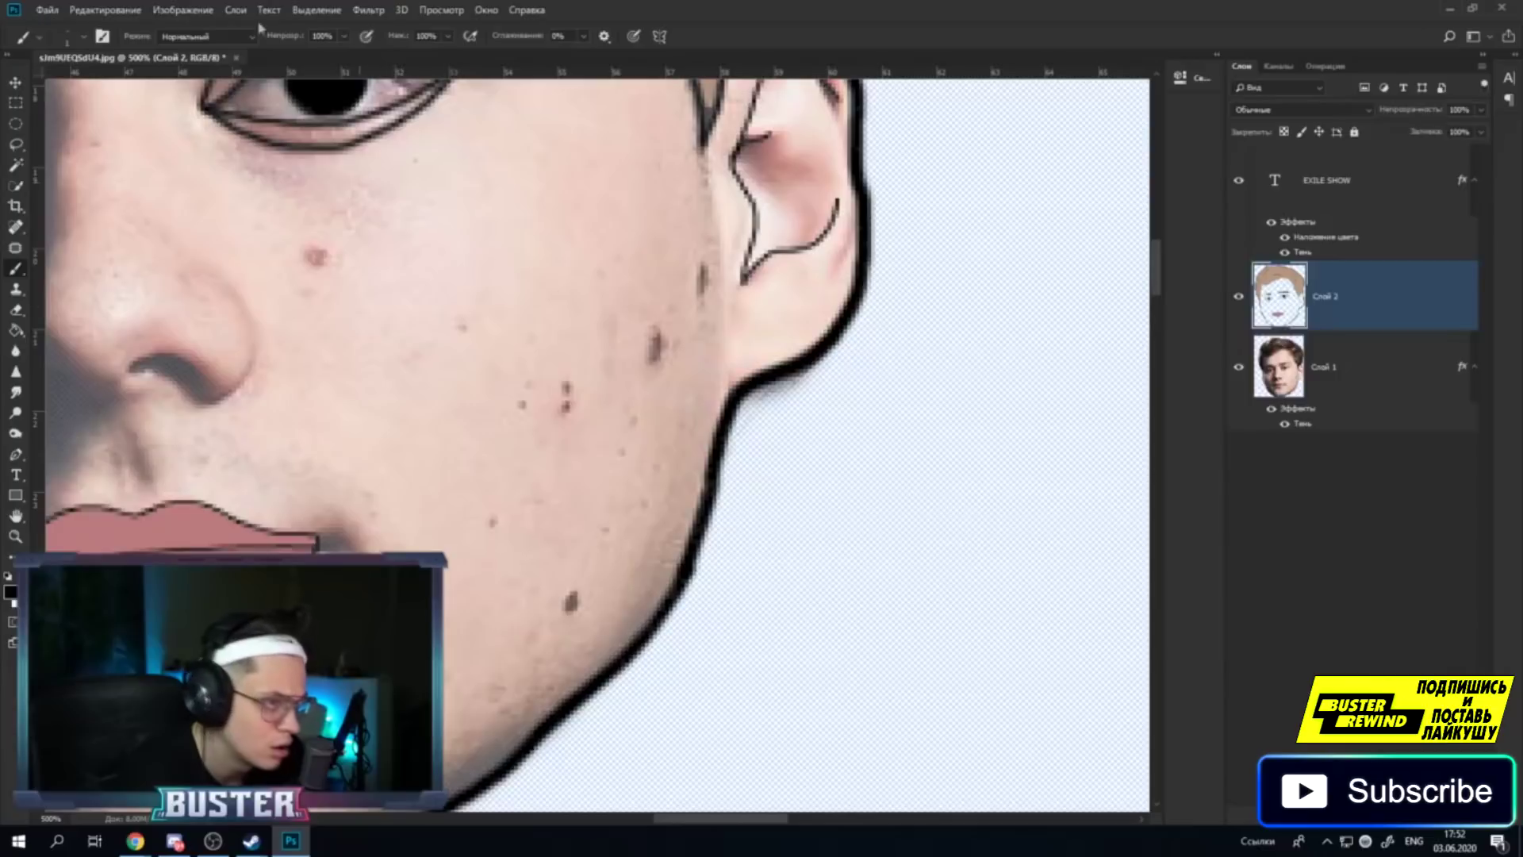
{"action": "left_click", "coordinate": [104, 10]}
{"action": "left_click", "coordinate": [105, 42]}
{"action": "left_click", "coordinate": [105, 10]}
{"action": "left_click", "coordinate": [111, 42]}
Pick near-black 0c0808 in the foreground Color Picker.
{"action": "scroll", "coordinate": [379, 317], "scroll_direction": "up", "scroll_amount": 2}
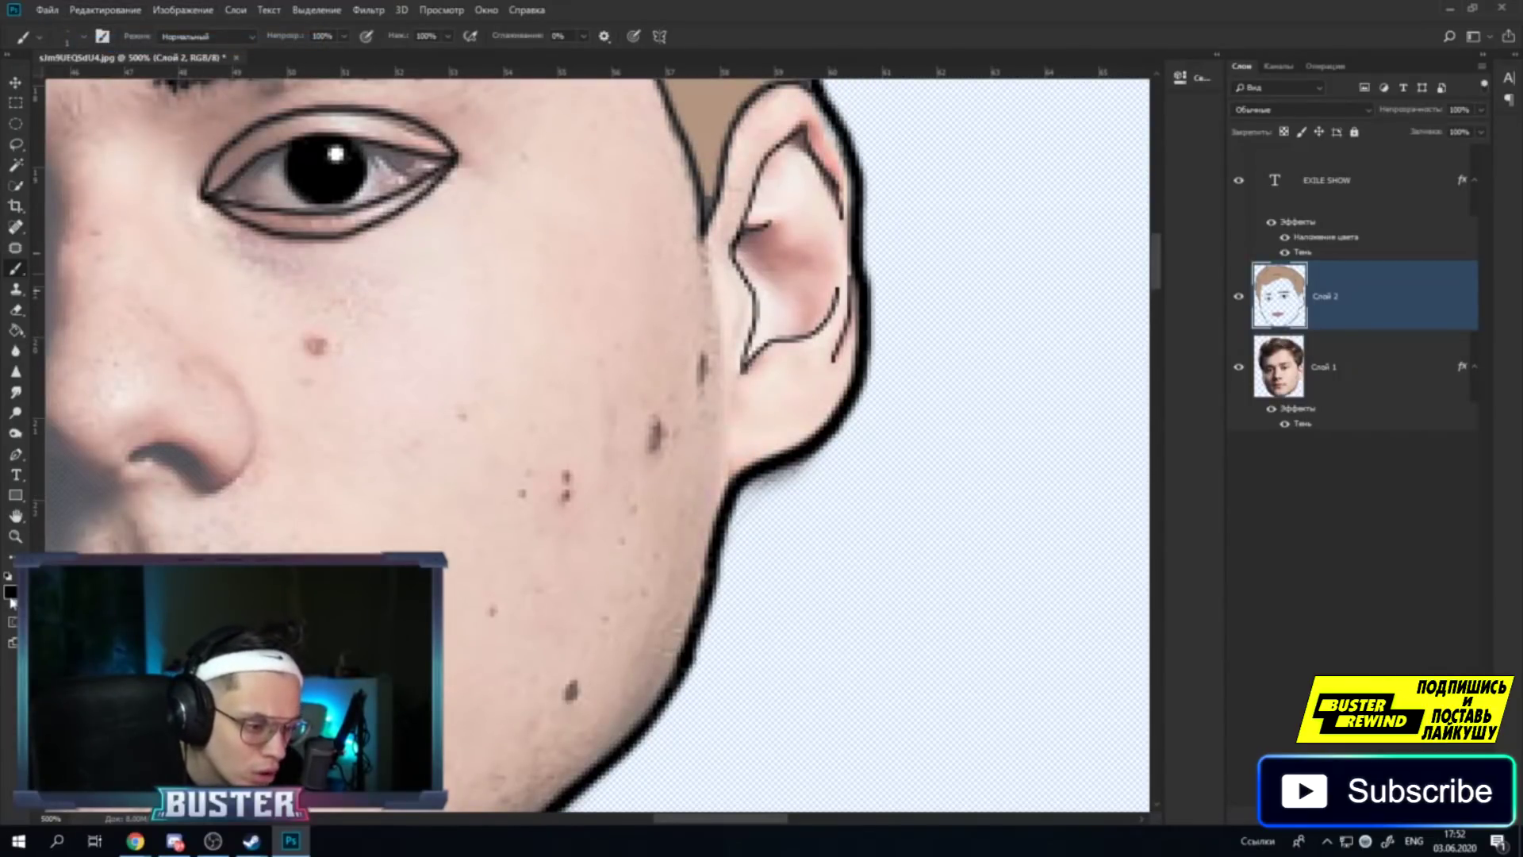
{"action": "left_click", "coordinate": [10, 594]}
{"action": "left_click", "coordinate": [844, 649]}
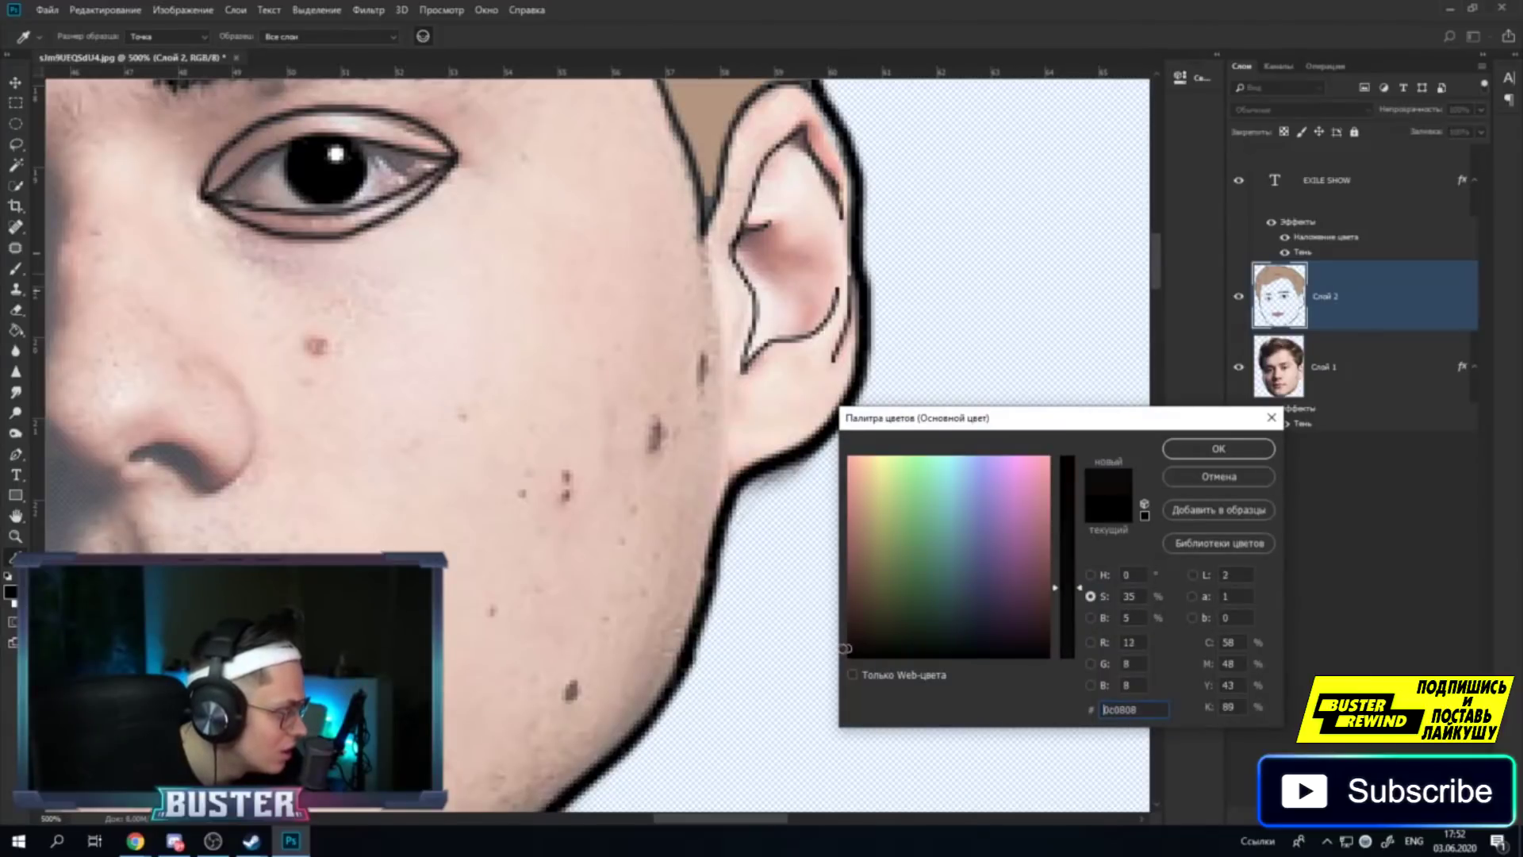
Undo the black mole dab and change the painting colour to dark brown 231717.
{"action": "left_click", "coordinate": [1166, 456]}
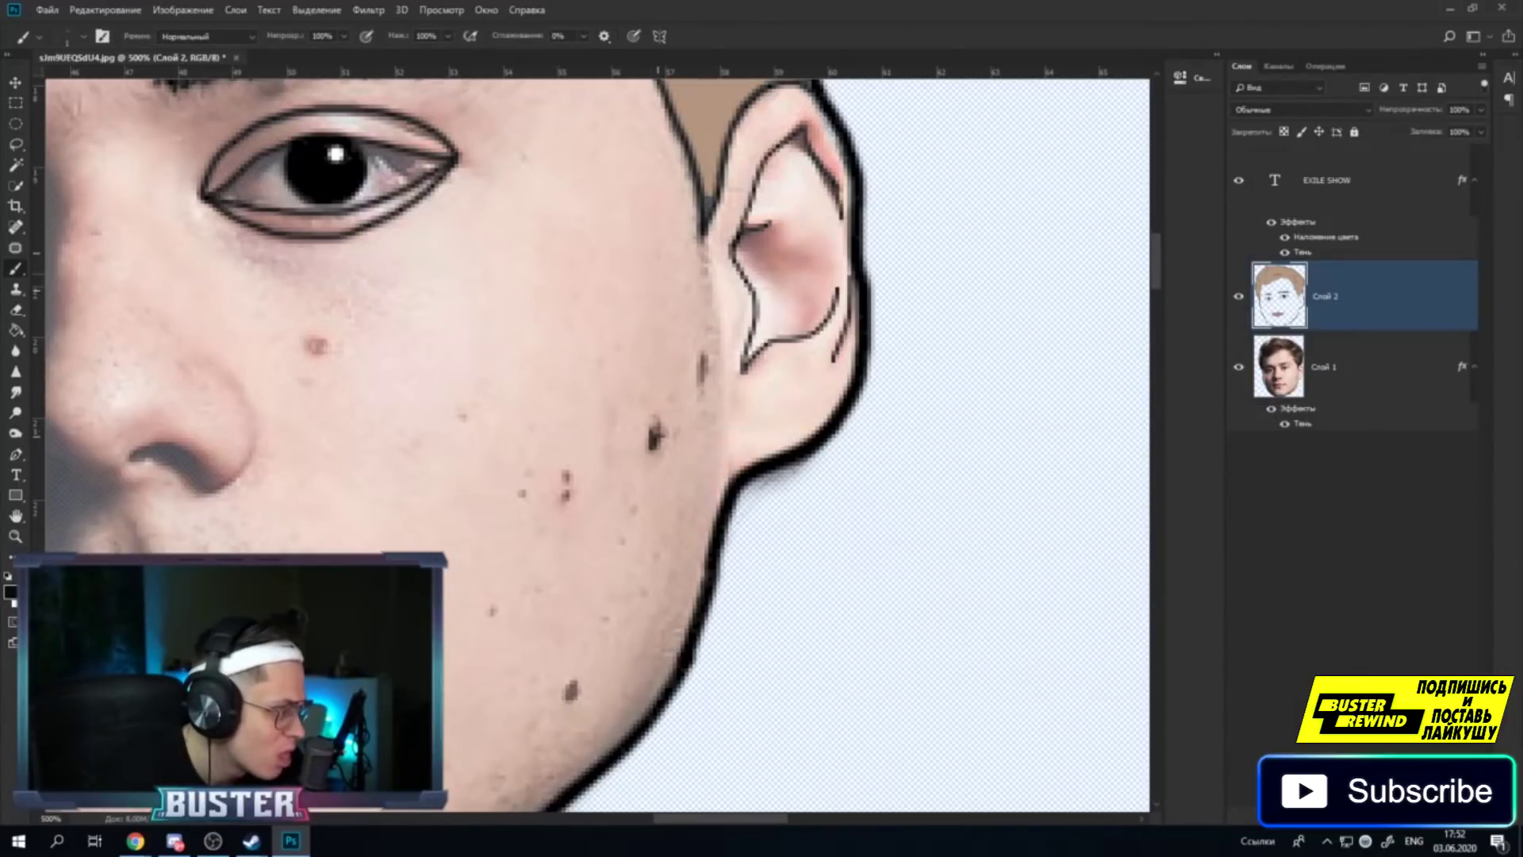
{"action": "key", "text": "ctrl+z"}
{"action": "left_click", "coordinate": [9, 591]}
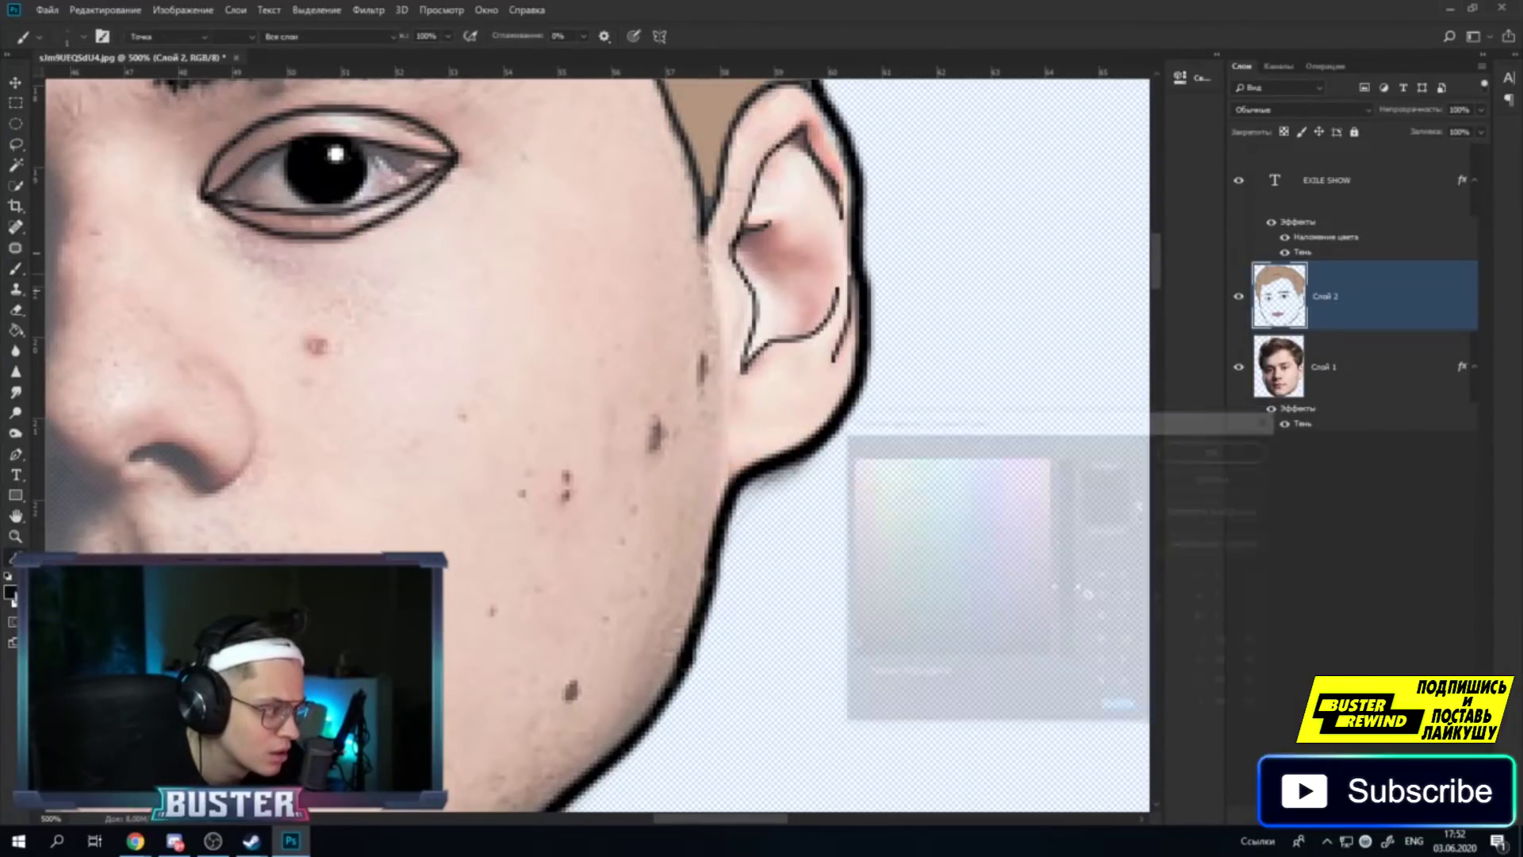
{"action": "left_click", "coordinate": [845, 630]}
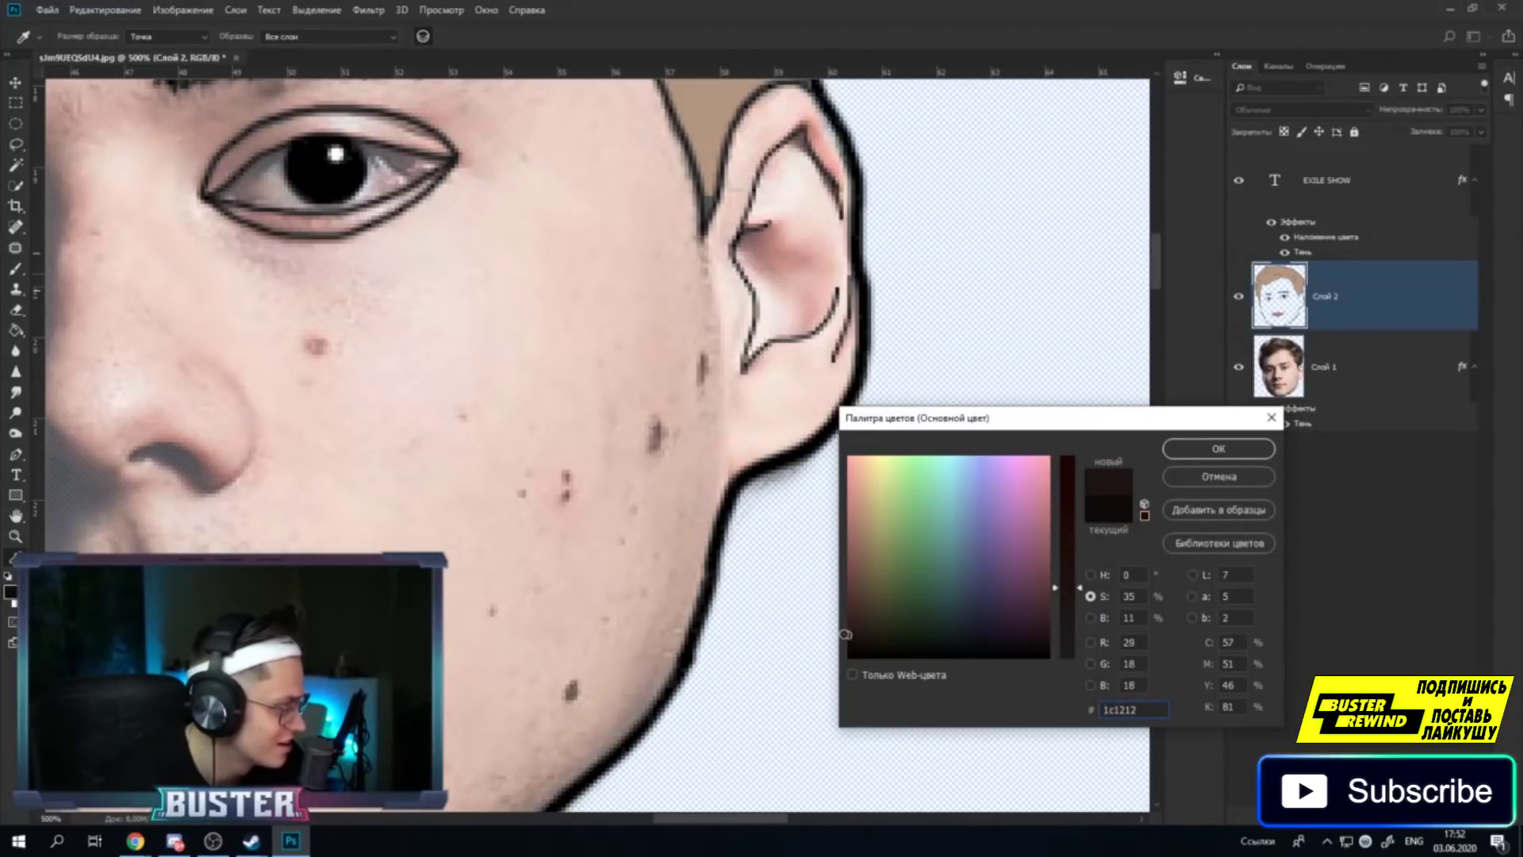
{"action": "left_click", "coordinate": [1180, 458]}
Re-dot the cheek moles along the jaw and on the other cheek.
{"action": "key", "text": "b"}
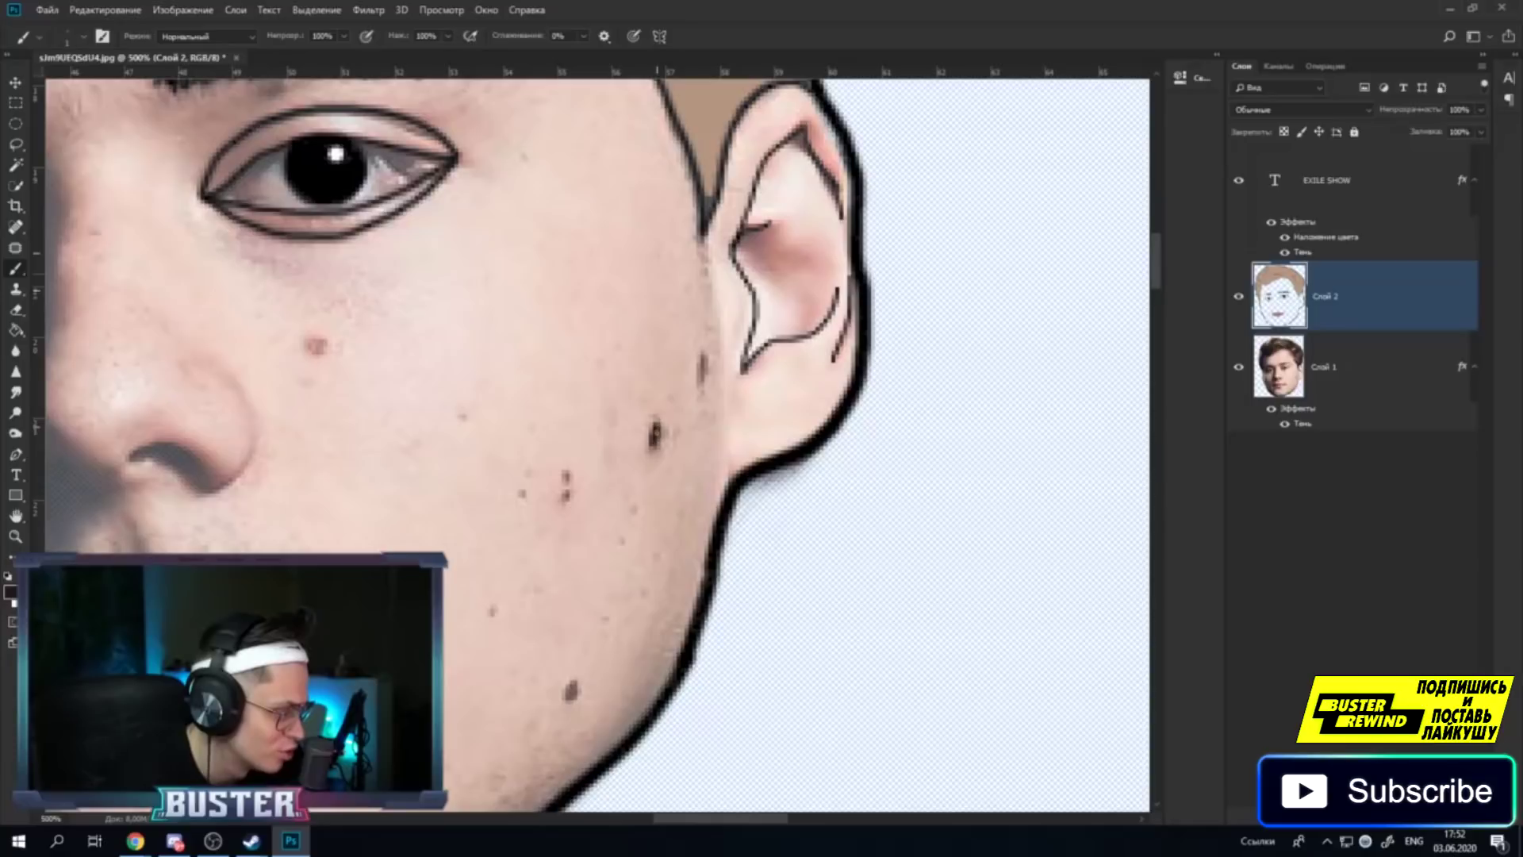
{"action": "left_click", "coordinate": [649, 434]}
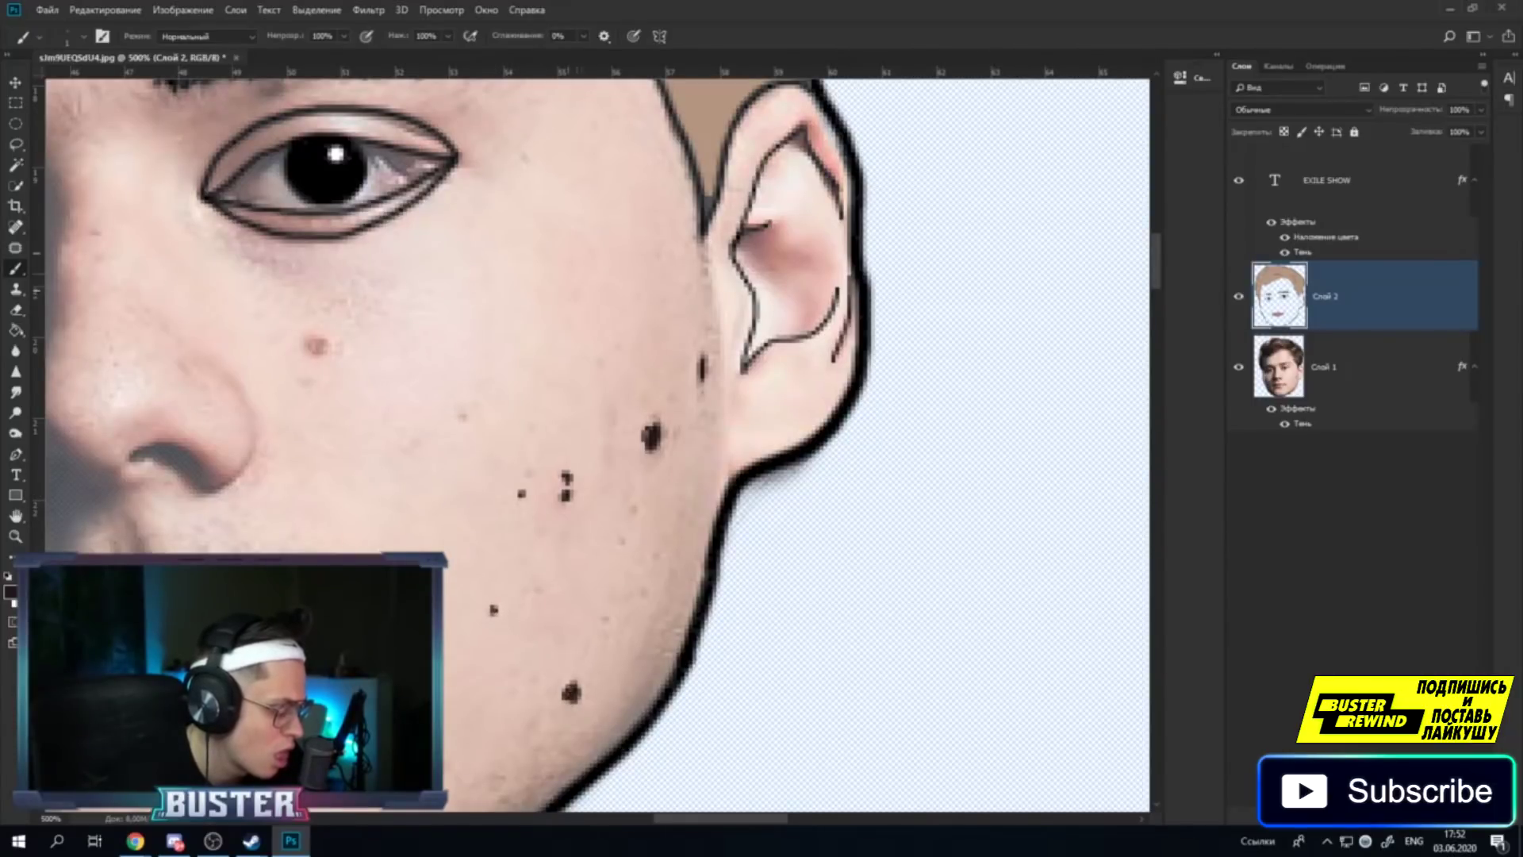
{"action": "scroll", "coordinate": [595, 444], "scroll_direction": "down", "scroll_amount": 4}
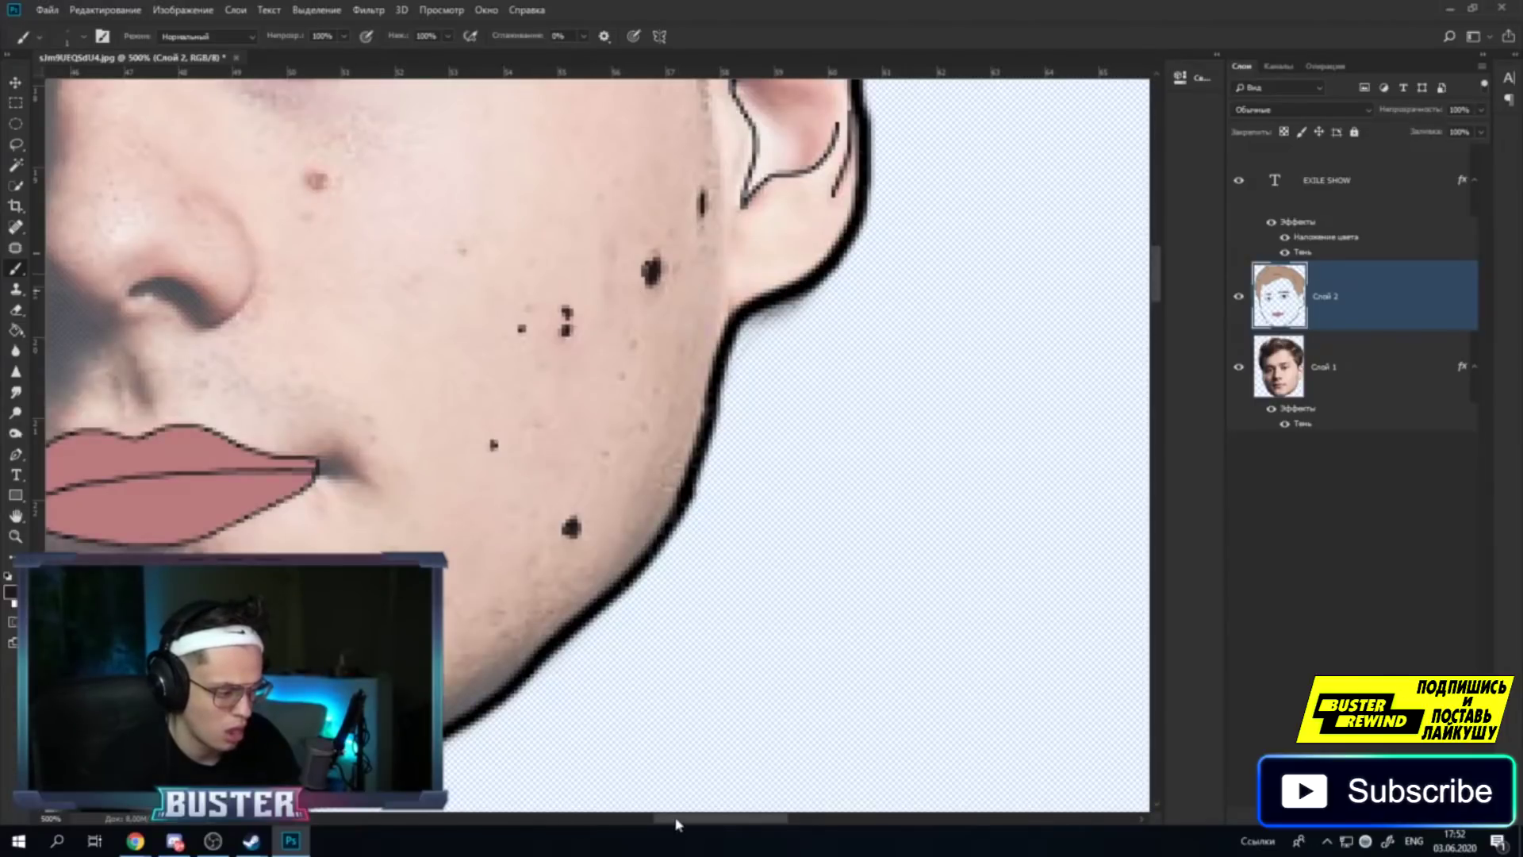
{"action": "left_click_drag", "start_coordinate": [676, 825], "coordinate": [604, 825]}
{"action": "scroll", "coordinate": [604, 825], "scroll_direction": "up", "scroll_amount": 2}
{"action": "scroll", "coordinate": [604, 825], "scroll_direction": "up", "scroll_amount": 3}
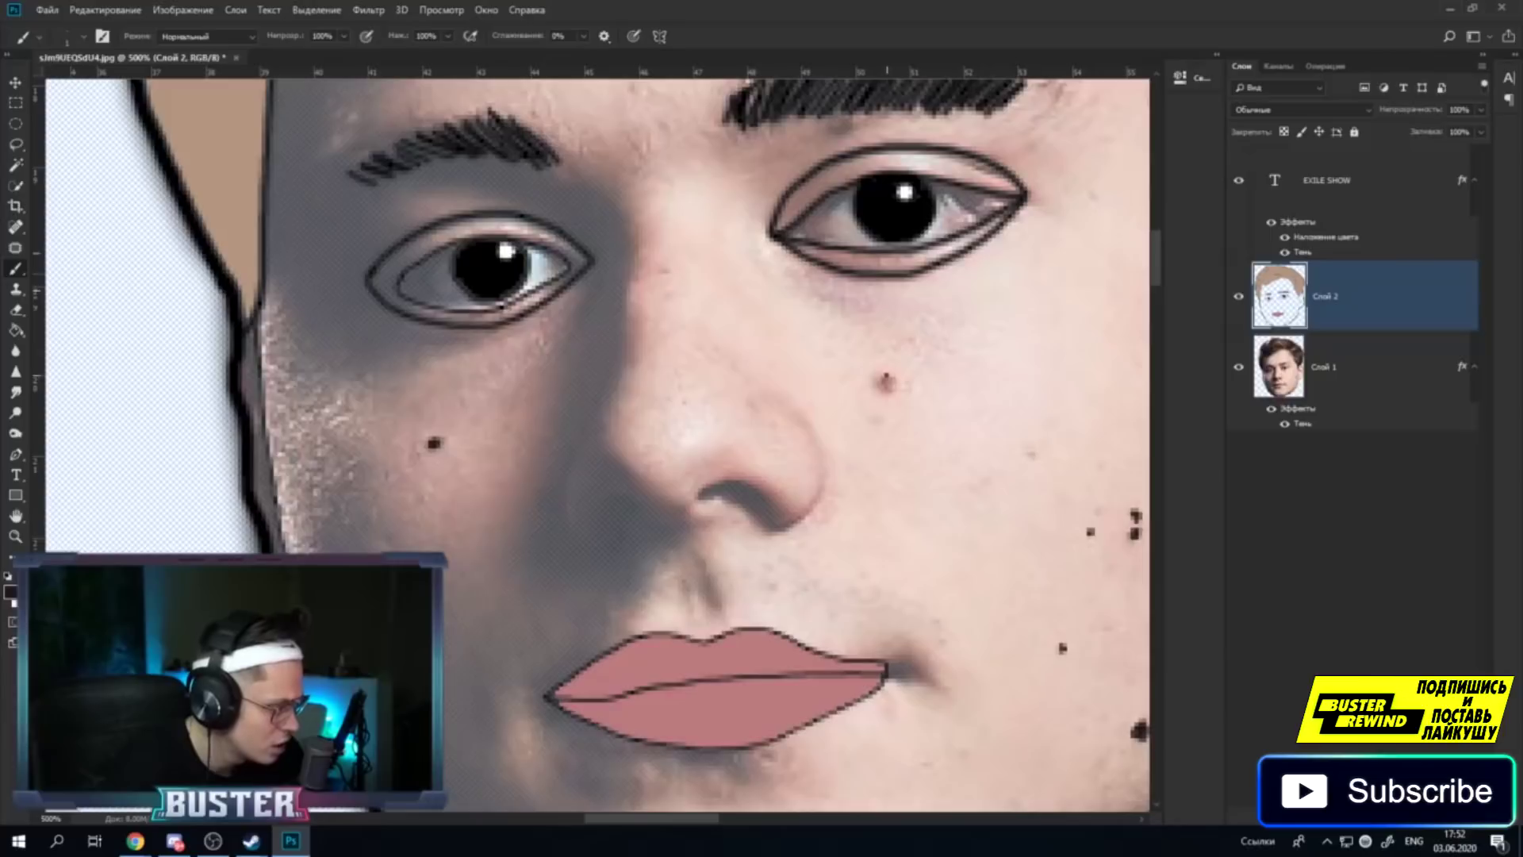
{"action": "left_click", "coordinate": [888, 384]}
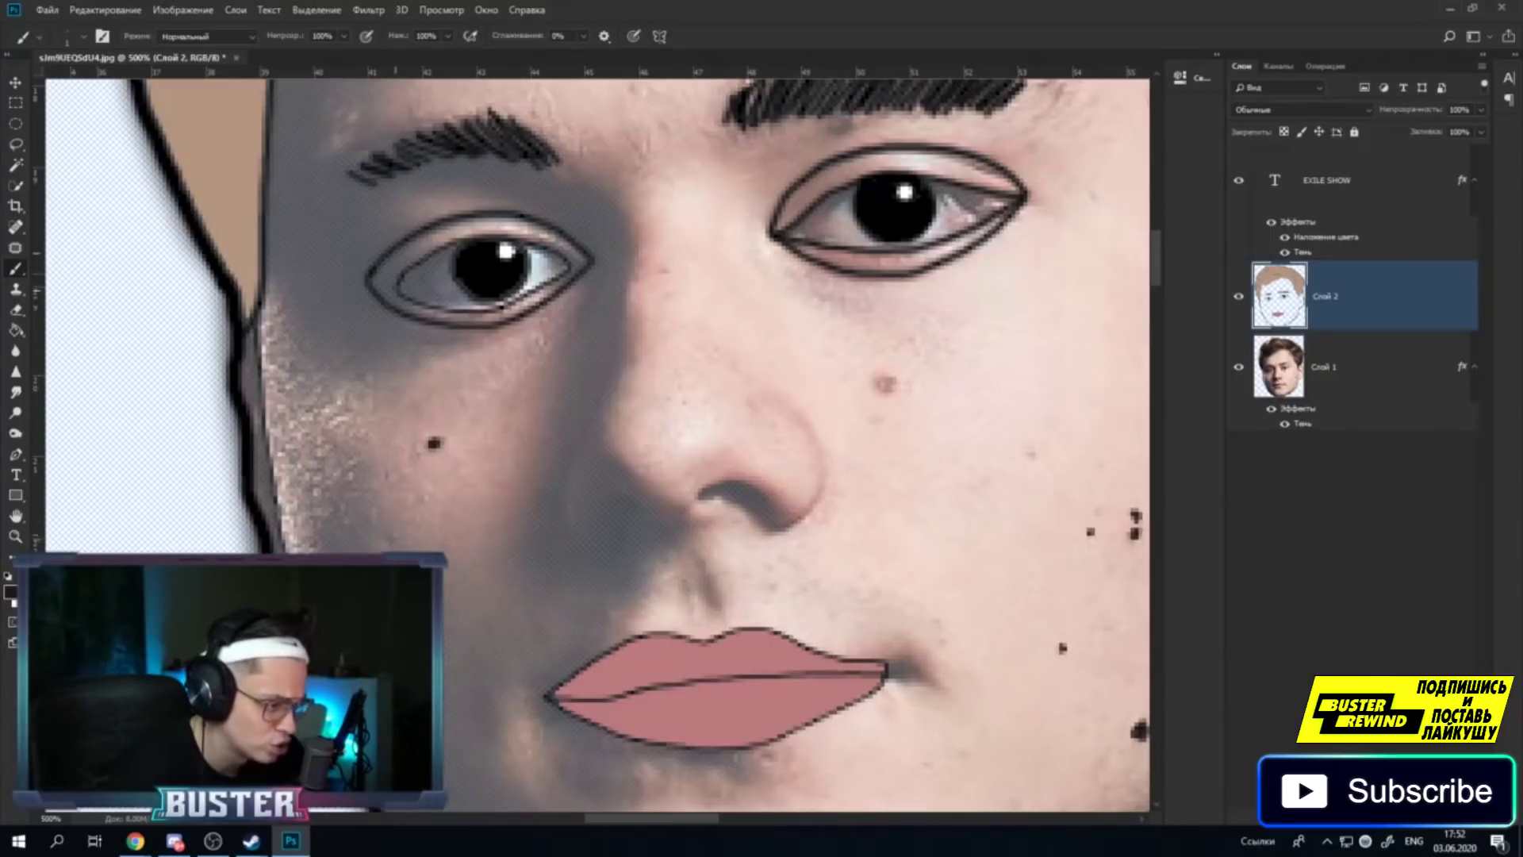
Scroll around the canvas to review the traced face.
{"action": "scroll", "coordinate": [595, 444], "scroll_direction": "up", "scroll_amount": 2}
{"action": "scroll", "coordinate": [594, 445], "scroll_direction": "up", "scroll_amount": 1}
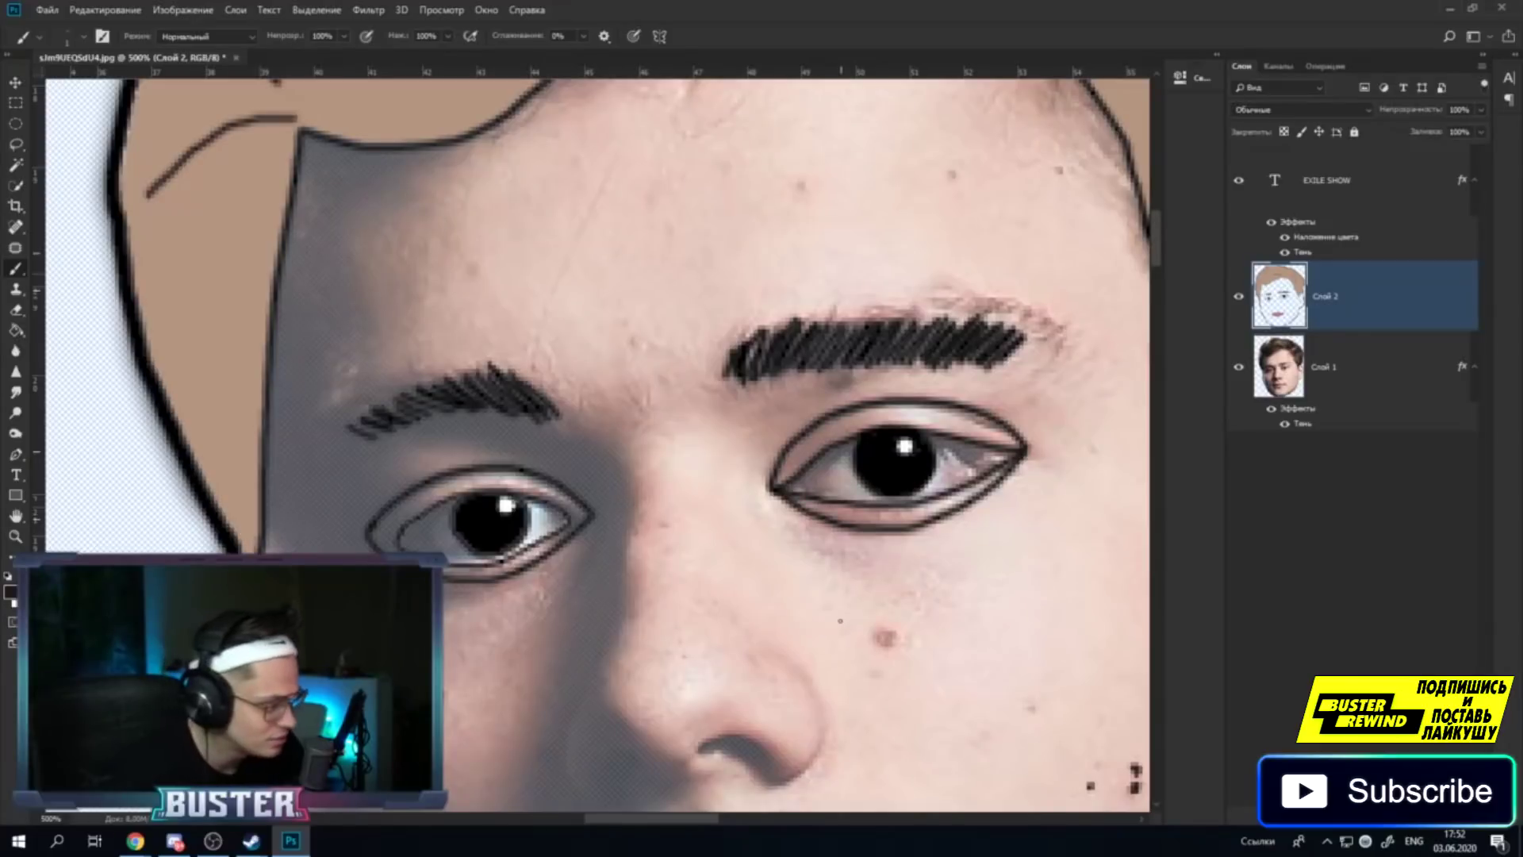
{"action": "scroll", "coordinate": [502, 556], "scroll_direction": "down", "scroll_amount": 2}
{"action": "scroll", "coordinate": [501, 557], "scroll_direction": "down", "scroll_amount": 1}
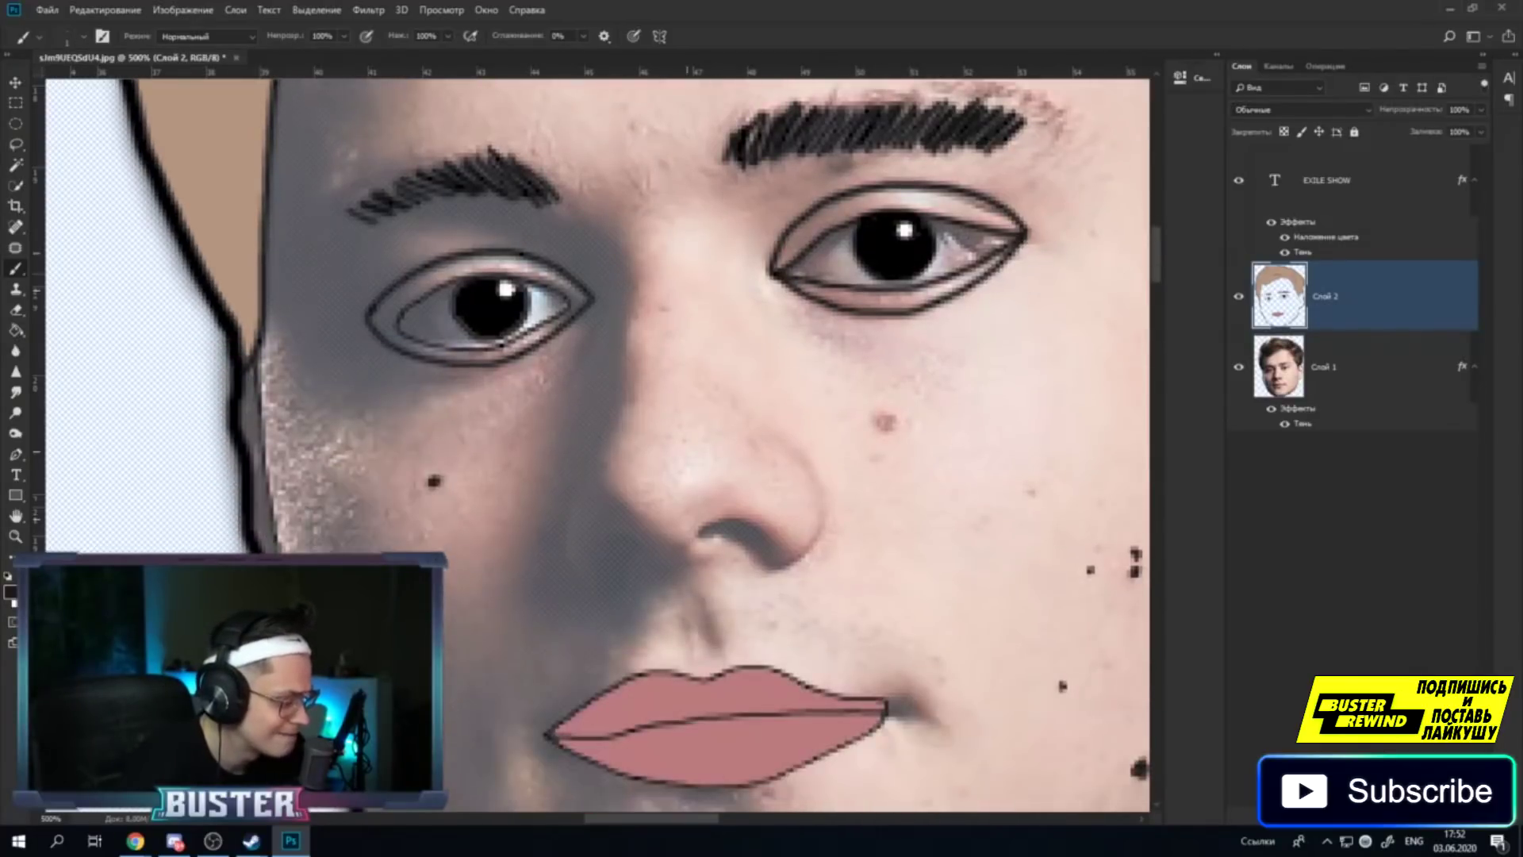
{"action": "scroll", "coordinate": [539, 618], "scroll_direction": "right", "scroll_amount": 10}
{"action": "scroll", "coordinate": [566, 686], "scroll_direction": "down", "scroll_amount": 2}
Zoom out and toggle the cartoon layer Слой 2 repeatedly to compare it with the photo.
{"action": "key", "text": "z"}
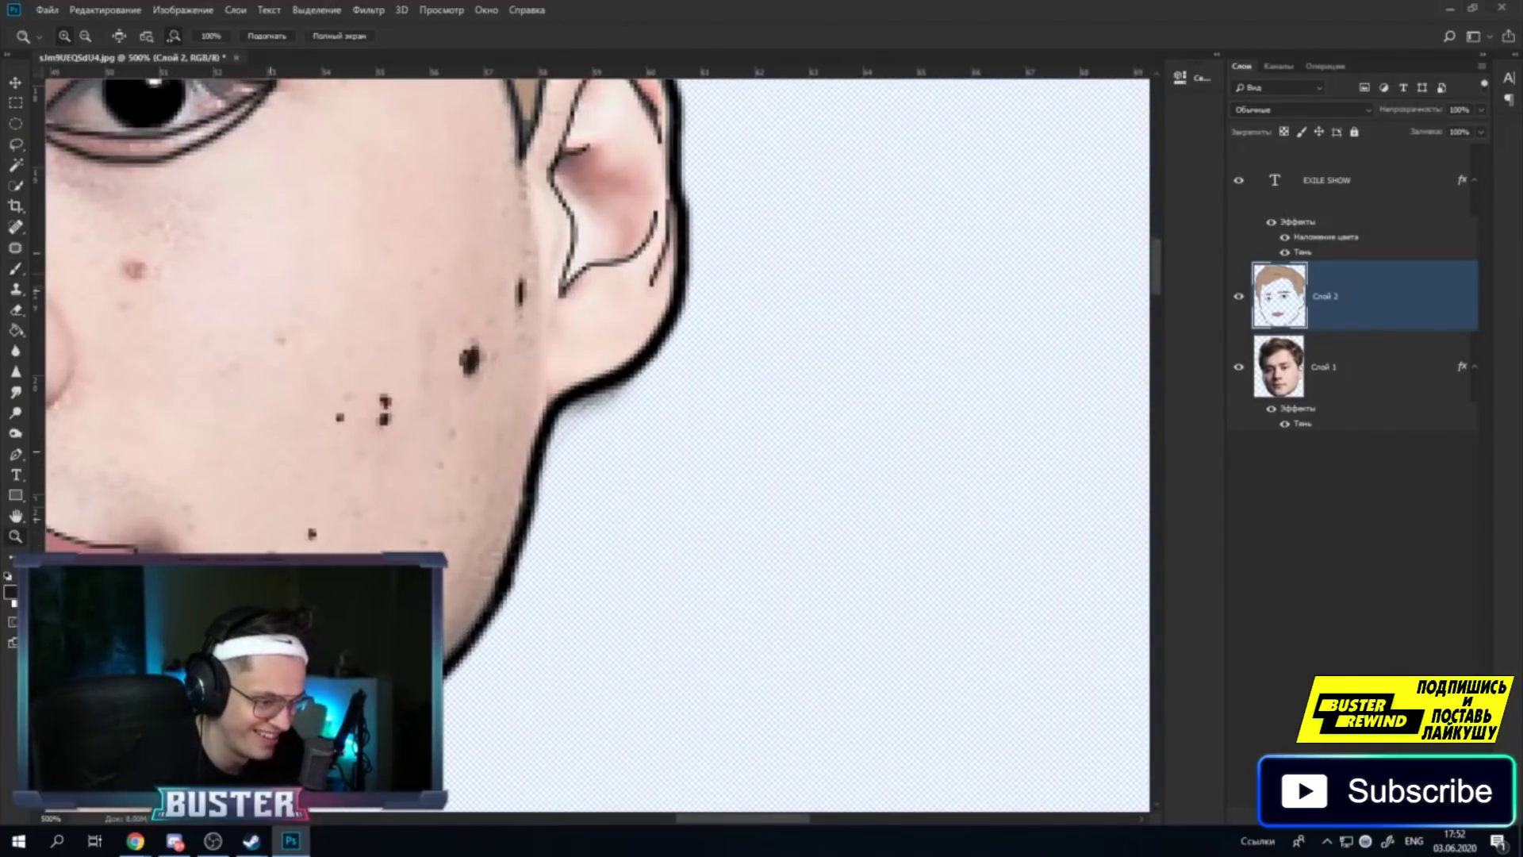
{"action": "key", "text": "ctrl+minus"}
{"action": "key", "text": "ctrl+minus"}
{"action": "key", "text": "ctrl+minus"}
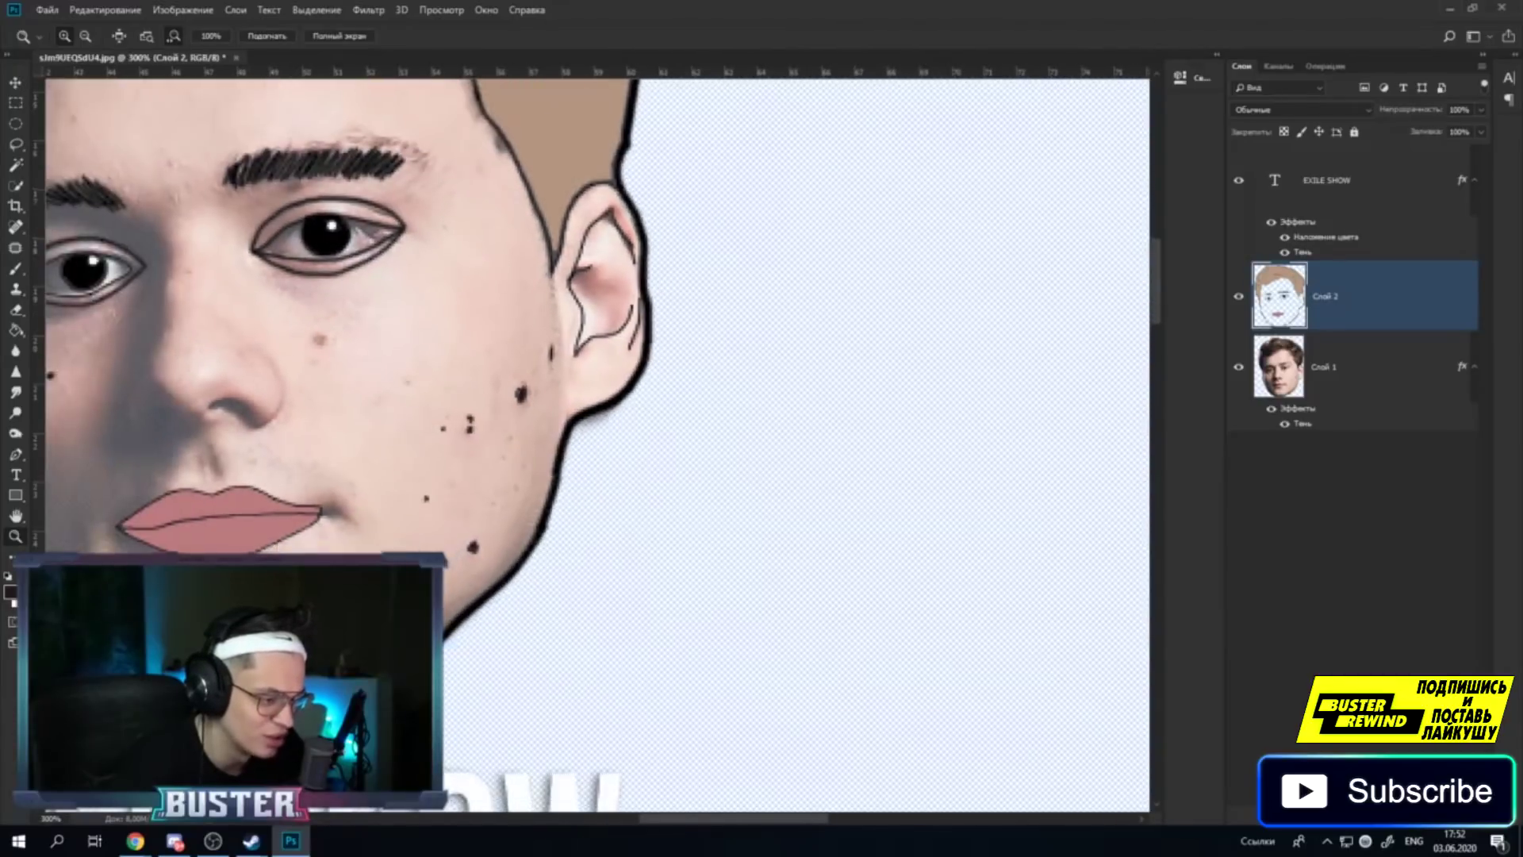
{"action": "right_click", "coordinate": [352, 508]}
{"action": "left_click", "coordinate": [612, 444]}
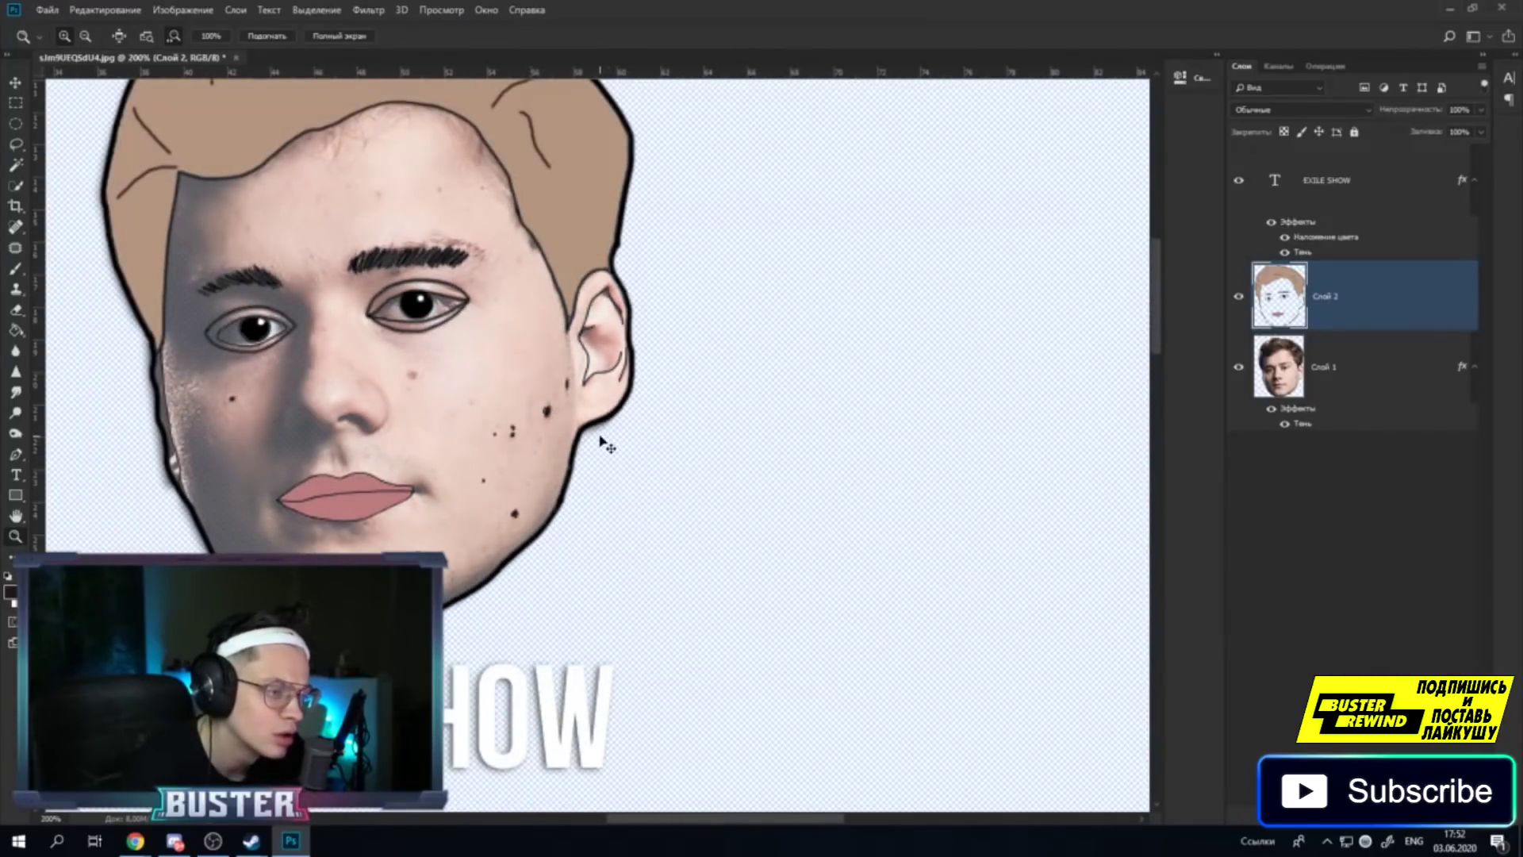
{"action": "left_click", "coordinate": [19, 308]}
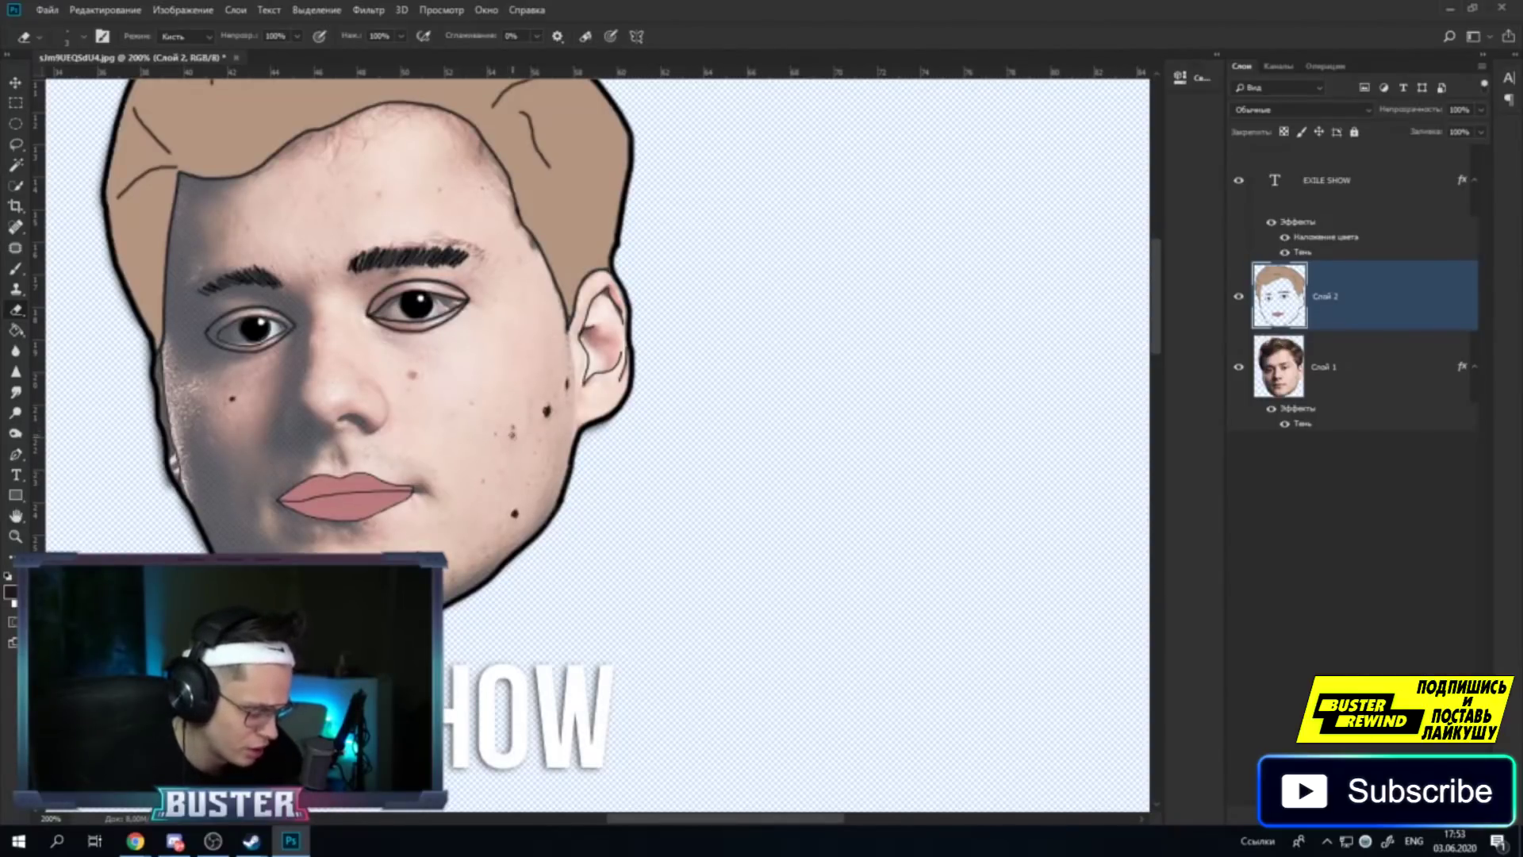
{"action": "left_click", "coordinate": [1239, 297]}
{"action": "left_click", "coordinate": [1238, 298]}
{"action": "left_click", "coordinate": [1240, 297]}
{"action": "left_click", "coordinate": [1240, 297]}
{"action": "left_click", "coordinate": [1239, 297]}
{"action": "left_click", "coordinate": [1240, 298]}
{"action": "left_click", "coordinate": [1240, 297]}
{"action": "left_click", "coordinate": [1239, 298]}
{"action": "left_click", "coordinate": [1239, 298]}
{"action": "left_click", "coordinate": [1239, 297]}
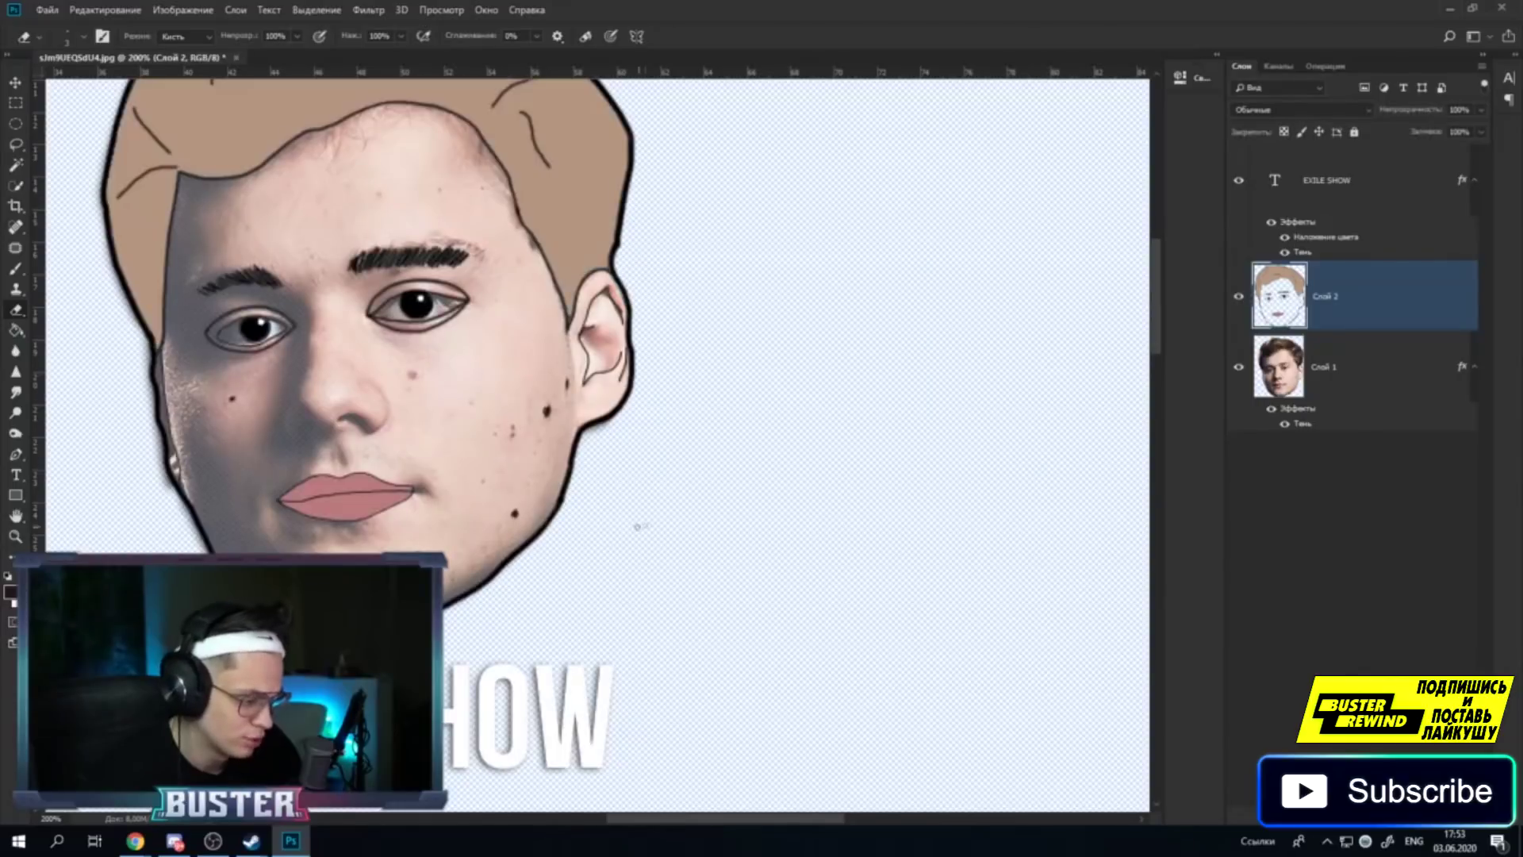
{"action": "scroll", "coordinate": [365, 444], "scroll_direction": "up", "scroll_amount": 2}
{"action": "scroll", "coordinate": [365, 444], "scroll_direction": "up", "scroll_amount": 2}
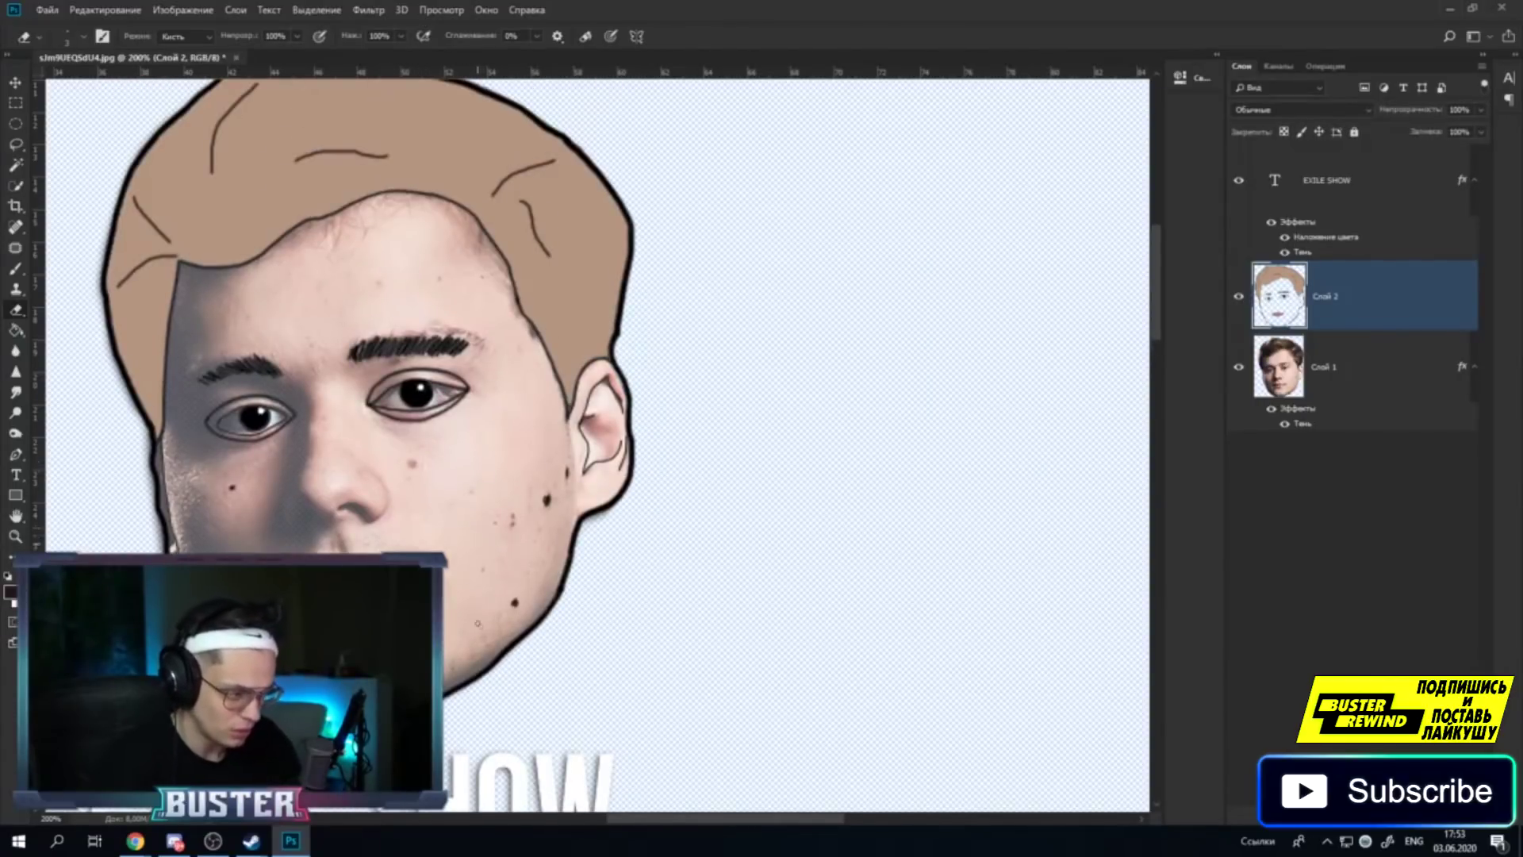
Sample skin pink from the face, set a 2 px brush, and select photo layer Слой 1.
{"action": "key", "text": "i"}
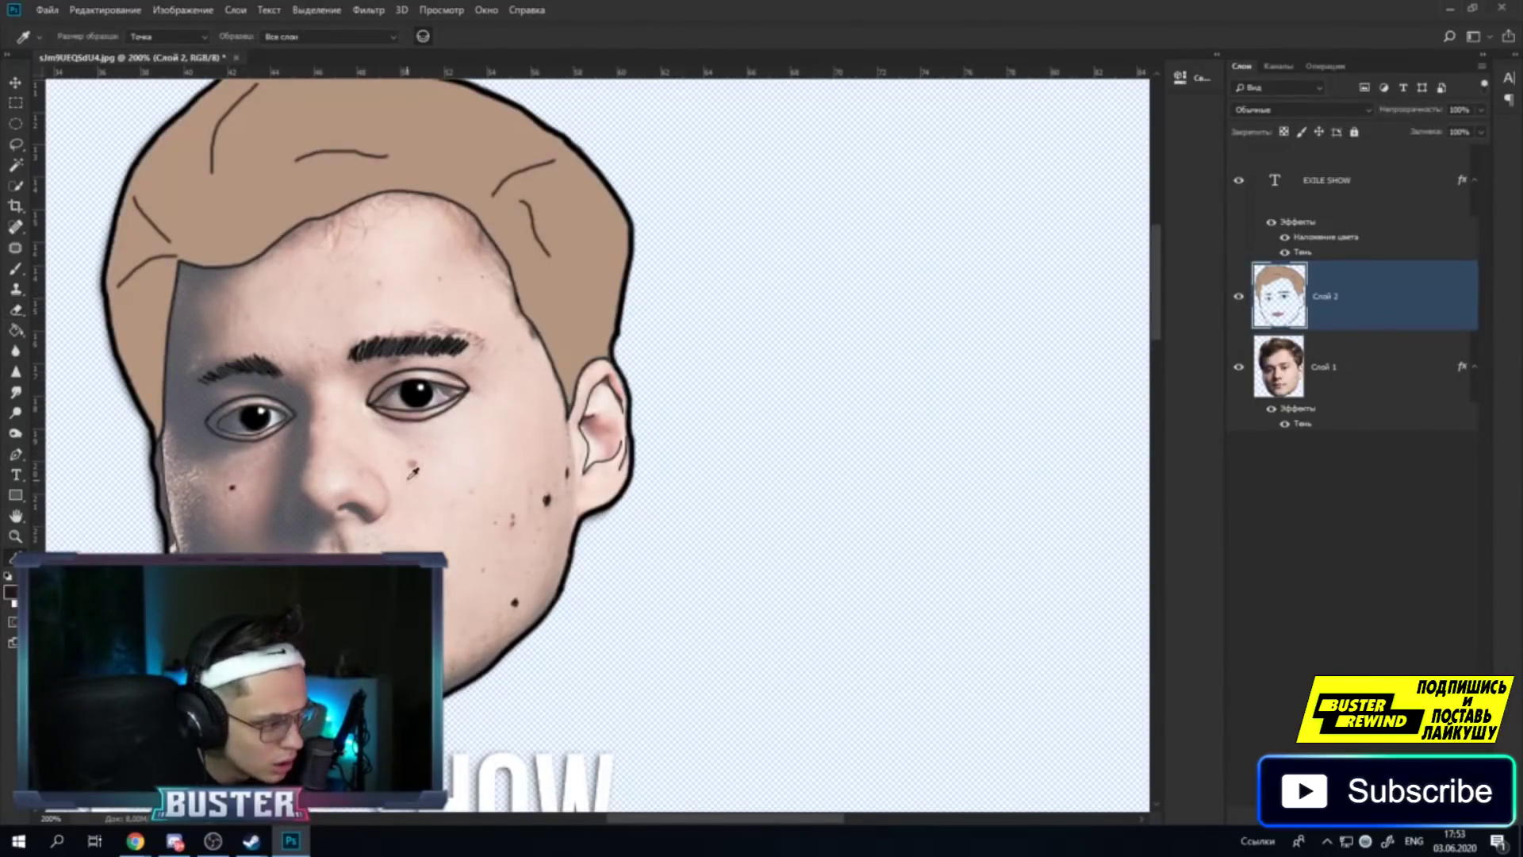
{"action": "left_click", "coordinate": [417, 459]}
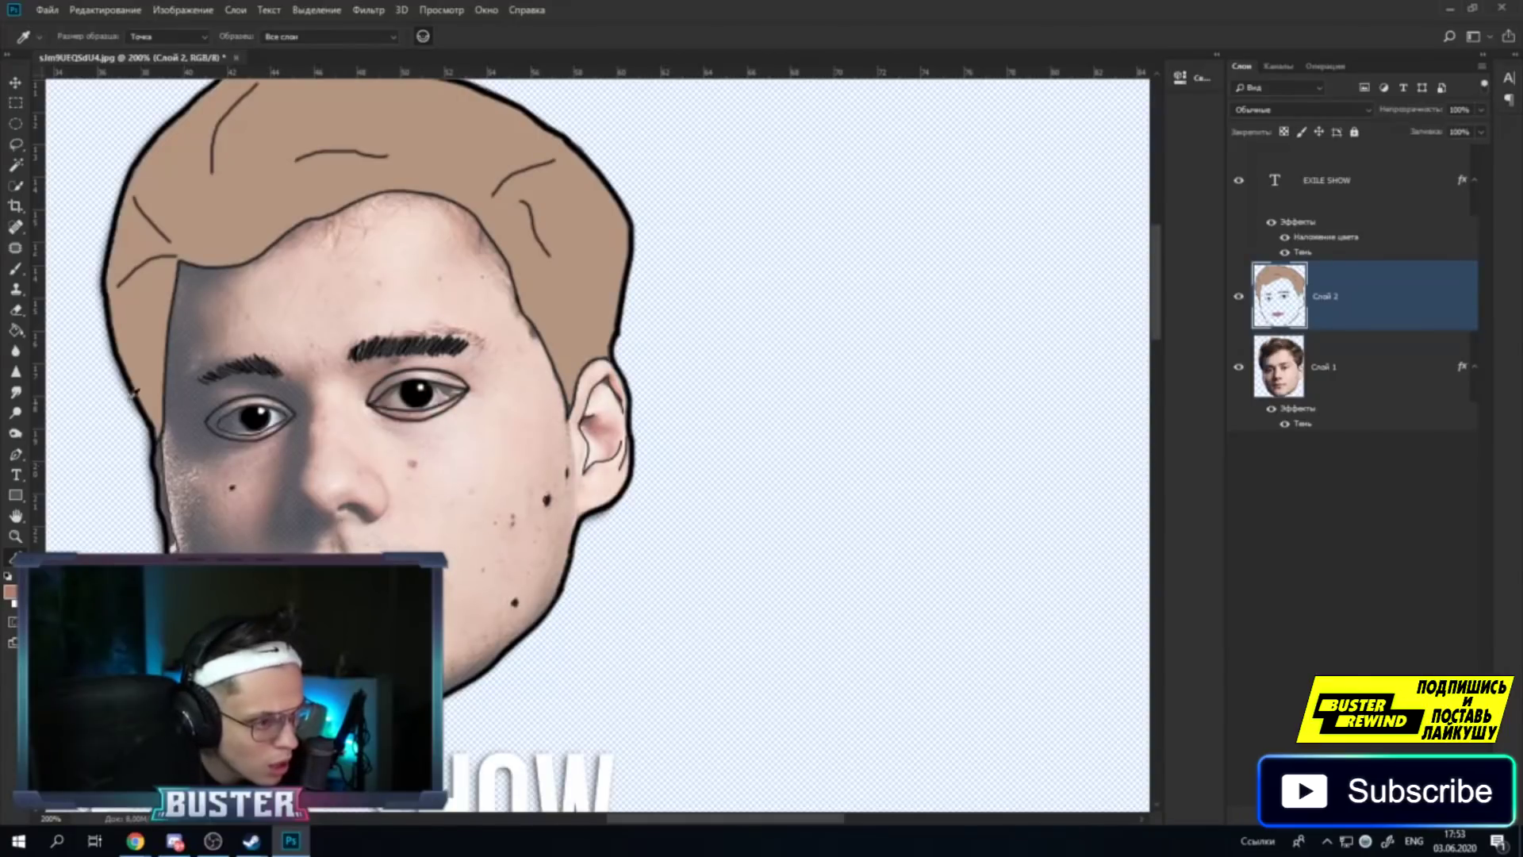
{"action": "key", "text": "b"}
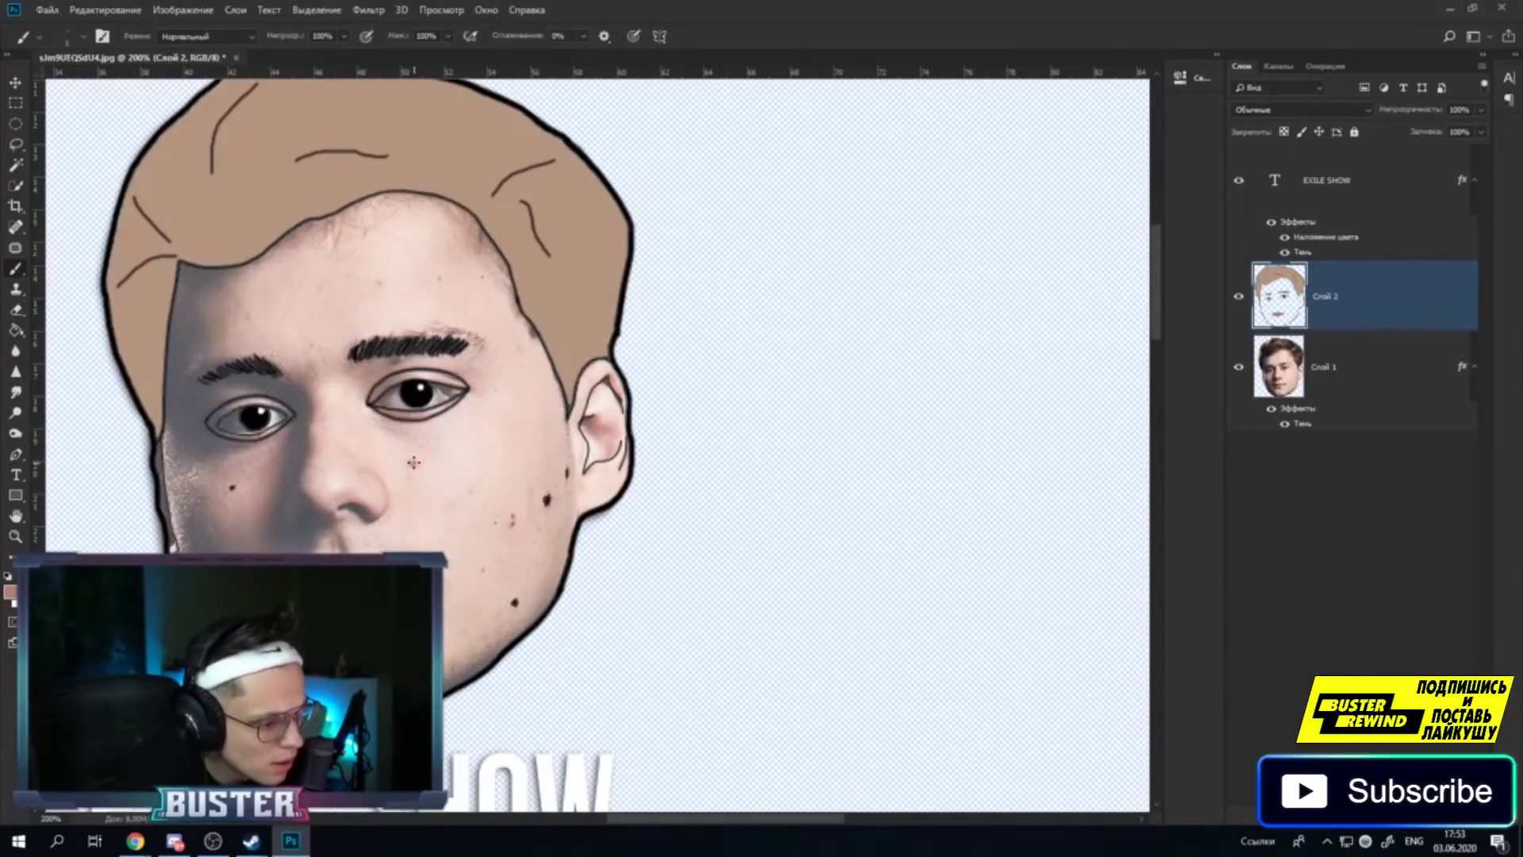
{"action": "left_click", "coordinate": [83, 36]}
{"action": "type", "text": "2"}
{"action": "key", "text": "Return"}
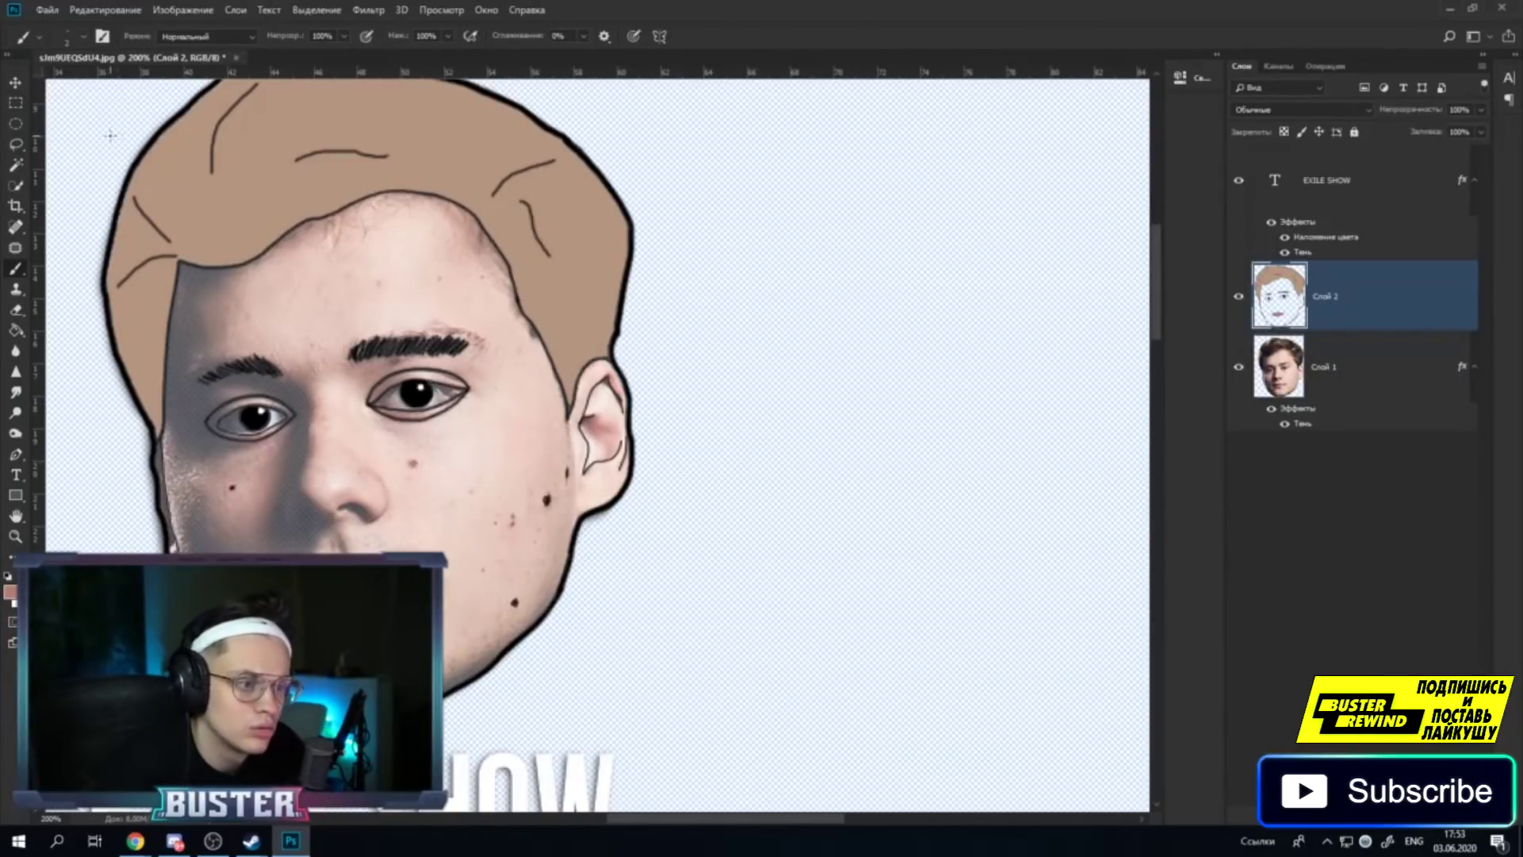
{"action": "left_click", "coordinate": [1340, 369]}
{"action": "scroll", "coordinate": [404, 469], "scroll_direction": "up", "scroll_amount": 1}
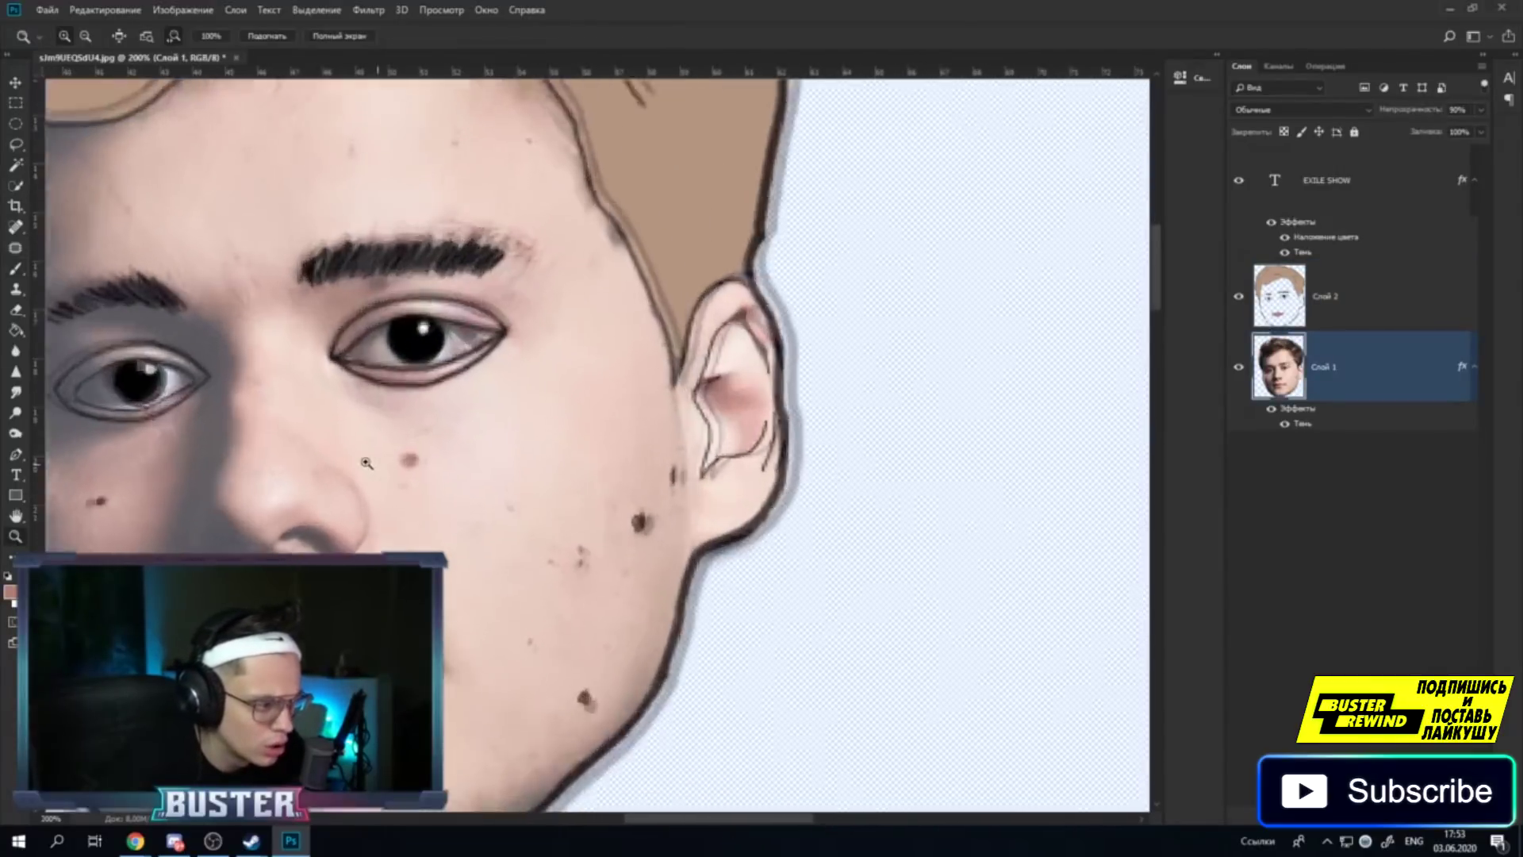
Enlarge the brush to 5 px and paint skin pink over the mole below the eye.
{"action": "scroll", "coordinate": [404, 470], "scroll_direction": "up", "scroll_amount": 1}
{"action": "scroll", "coordinate": [405, 470], "scroll_direction": "up", "scroll_amount": 1}
{"action": "left_click", "coordinate": [80, 40]}
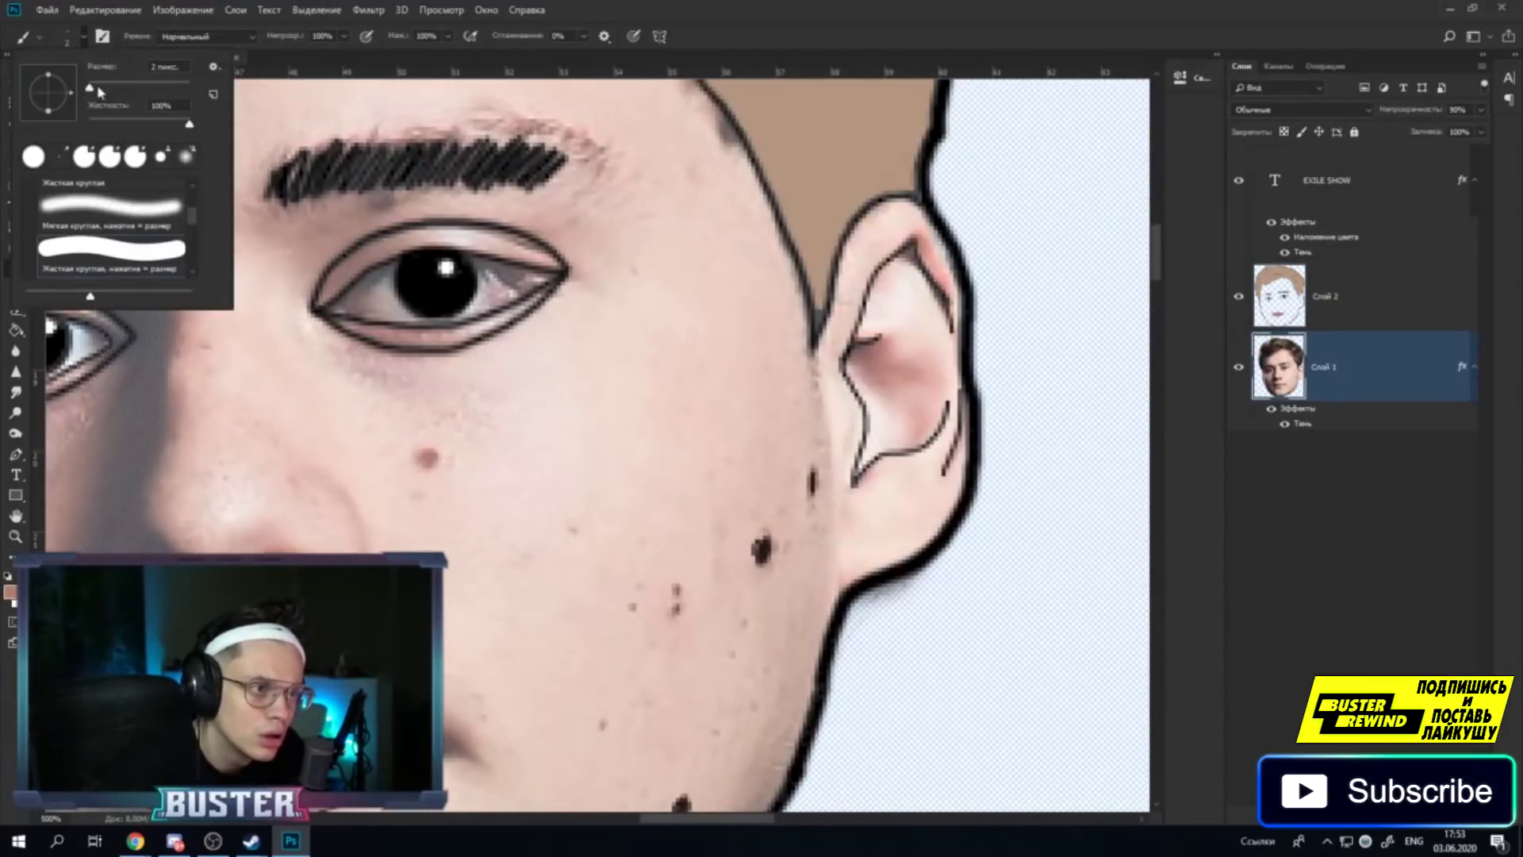
{"action": "left_click_drag", "start_coordinate": [162, 82], "coordinate": [170, 81]}
{"action": "key", "text": "Return"}
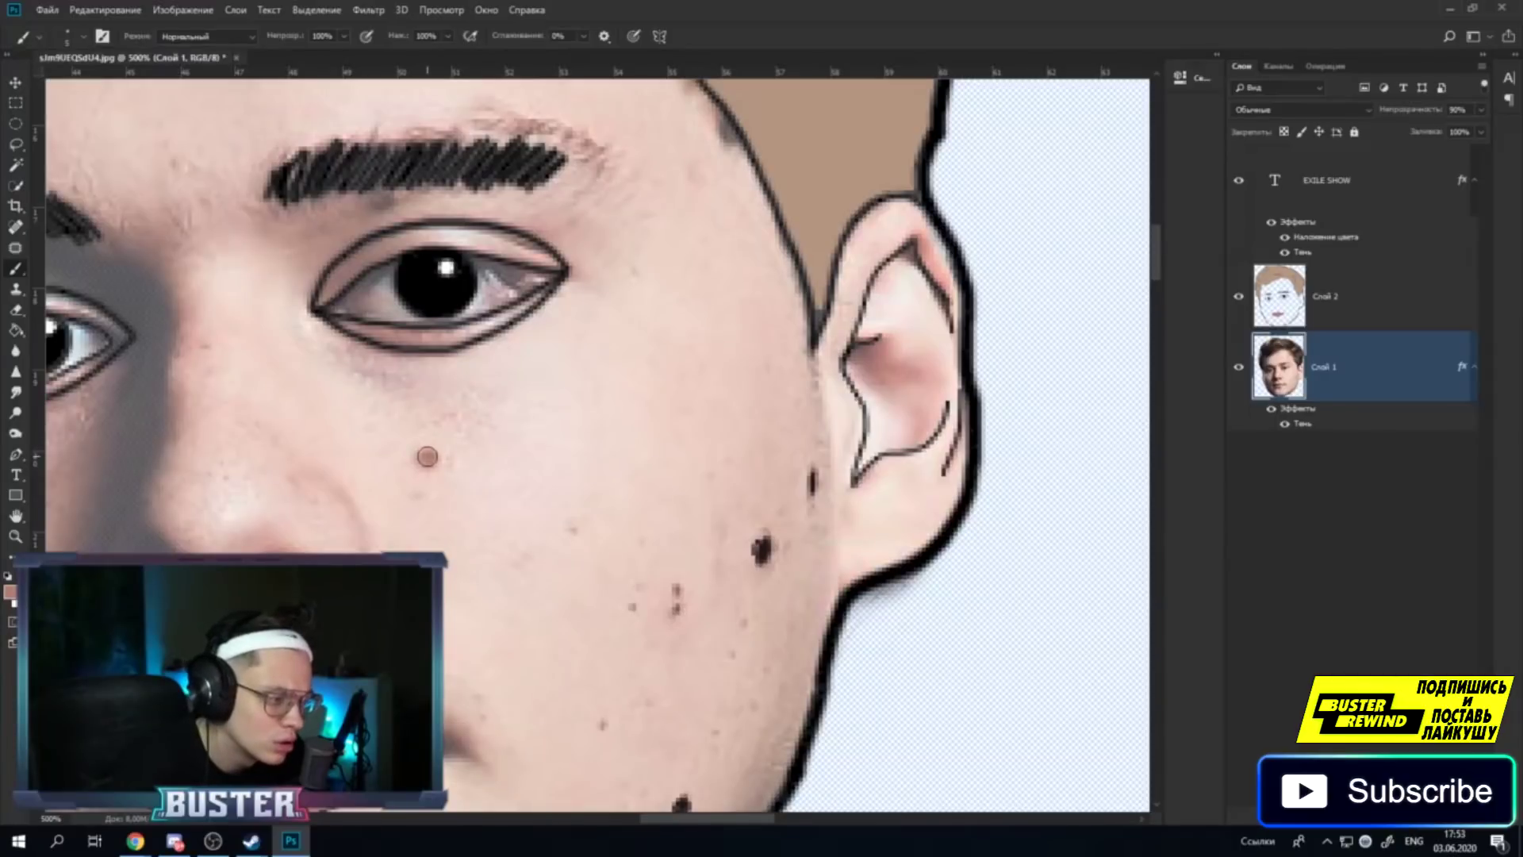
{"action": "left_click", "coordinate": [427, 458]}
{"action": "left_click_drag", "start_coordinate": [424, 454], "coordinate": [428, 466]}
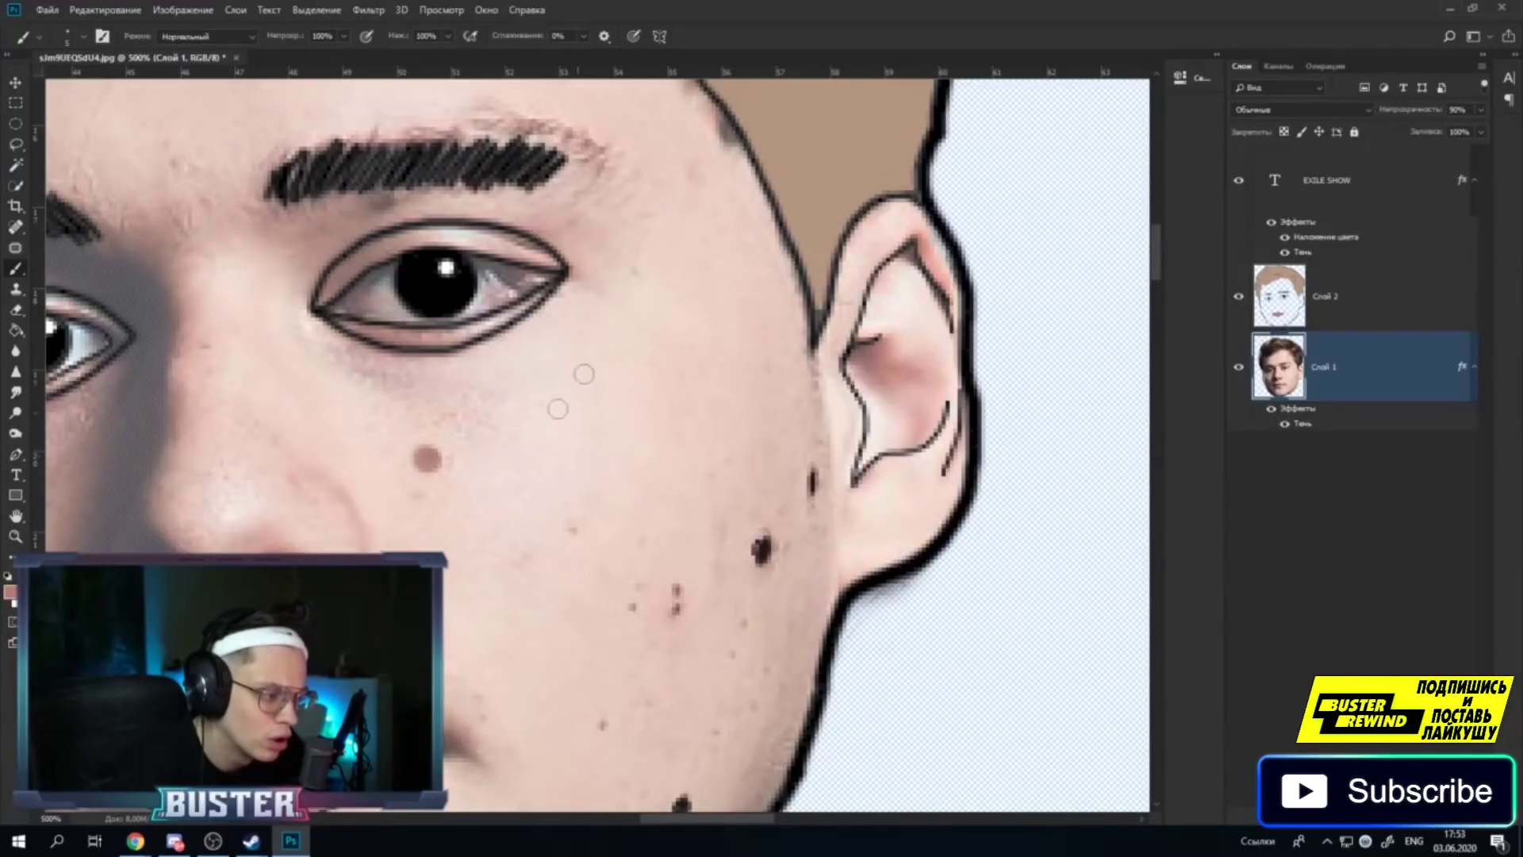
Hide the photo layer to check the line art, then show it again.
{"action": "scroll", "coordinate": [437, 438], "scroll_direction": "down", "scroll_amount": 1}
{"action": "scroll", "coordinate": [437, 438], "scroll_direction": "down", "scroll_amount": 2}
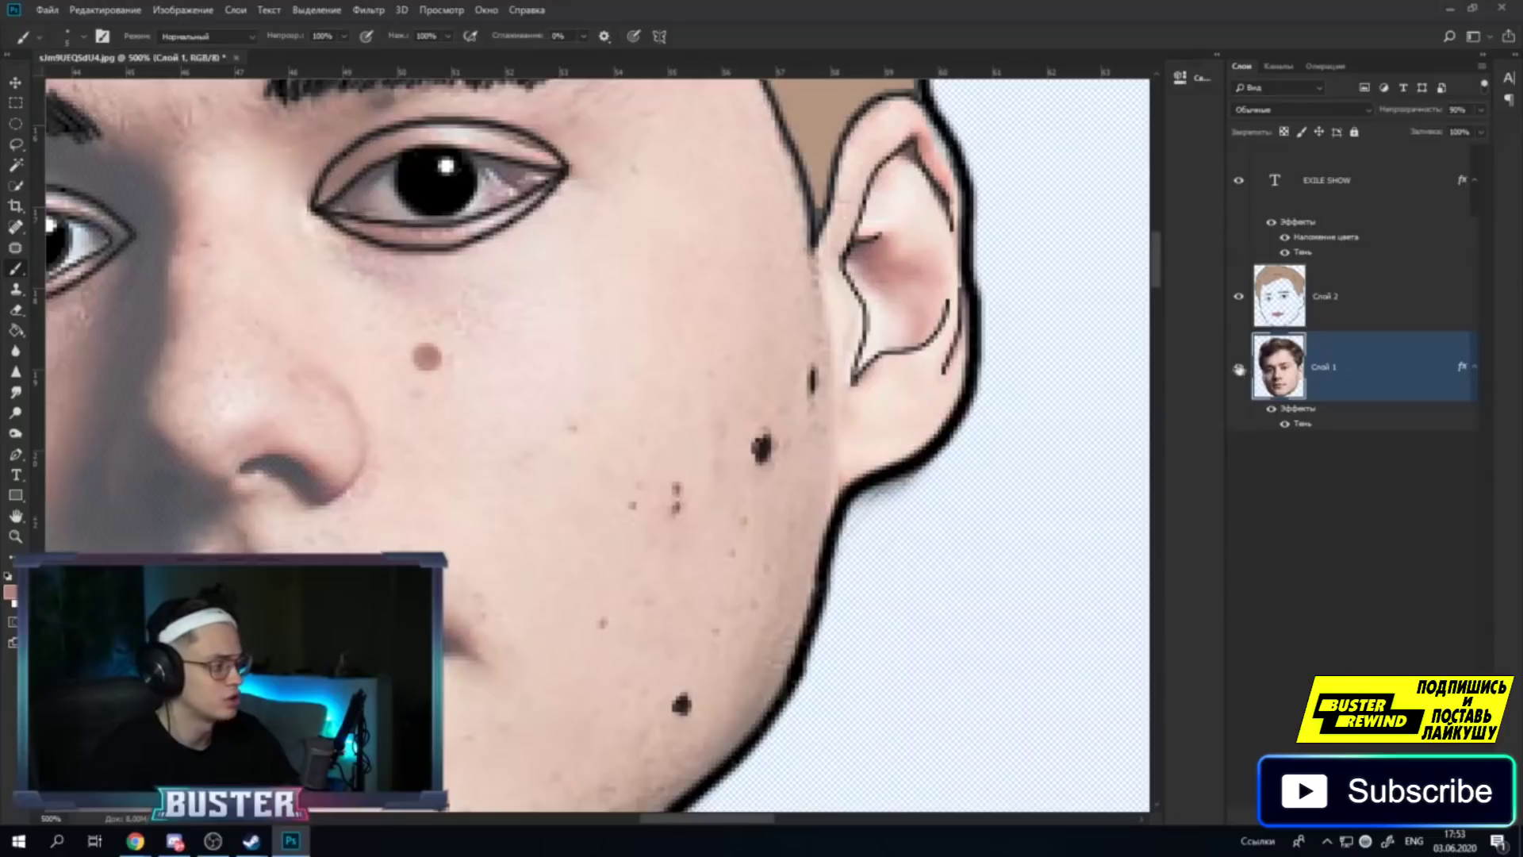
{"action": "key", "text": "ctrl+comma"}
{"action": "mouse_move", "coordinate": [767, 817]}
{"action": "left_mouse_down"}
{"action": "mouse_move", "coordinate": [723, 817]}
{"action": "mouse_move", "coordinate": [793, 817]}
{"action": "mouse_move", "coordinate": [738, 817]}
{"action": "left_mouse_up"}
{"action": "scroll", "coordinate": [952, 476], "scroll_direction": "up", "scroll_amount": 3}
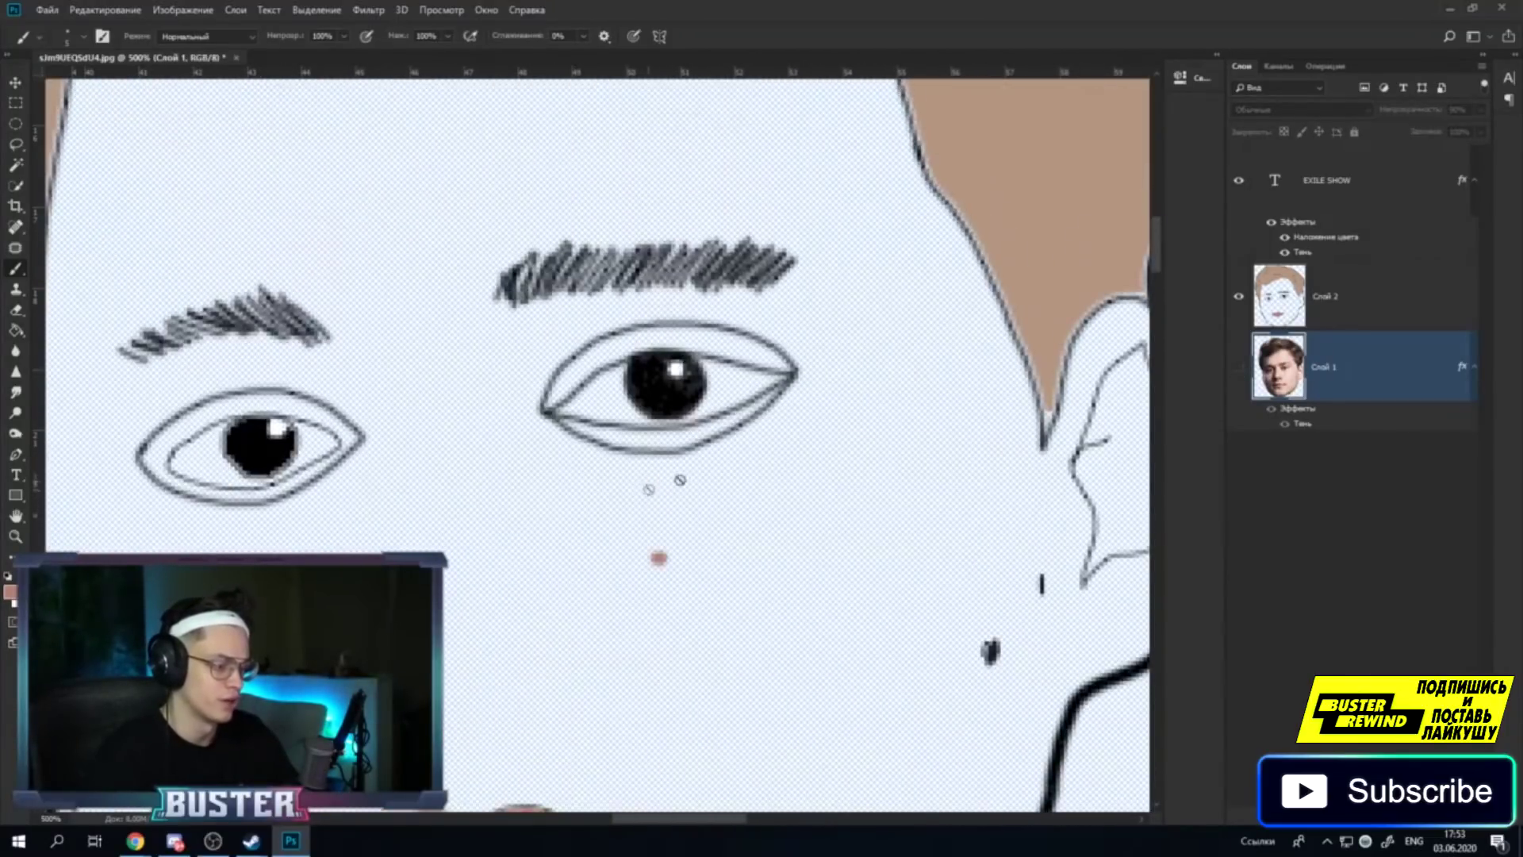
{"action": "left_click", "coordinate": [1238, 367]}
{"action": "scroll", "coordinate": [872, 396], "scroll_direction": "down", "scroll_amount": 2}
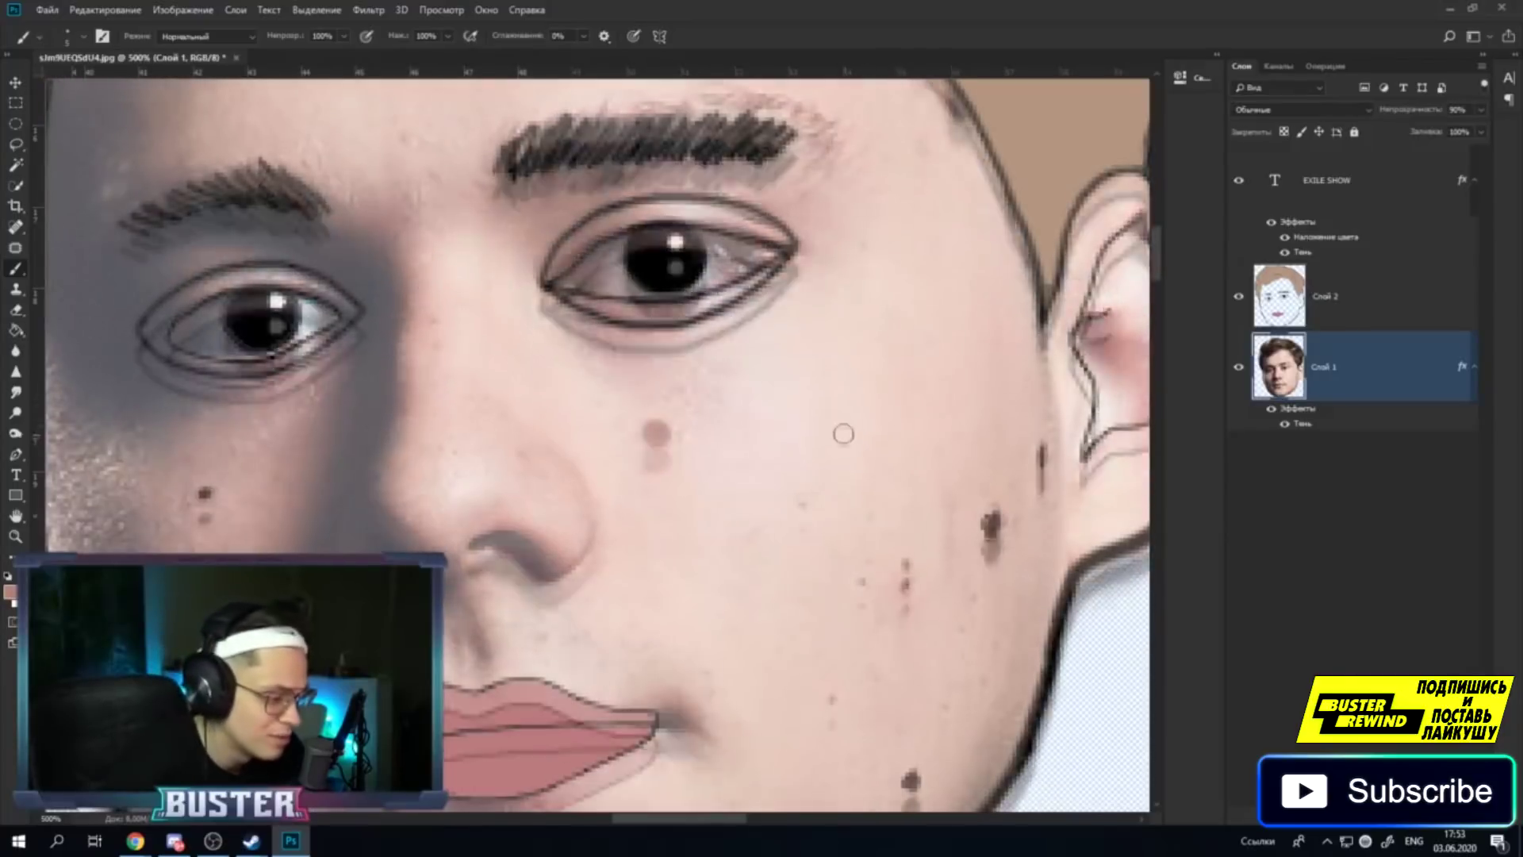
Set black as the painting colour, confirm a new brush size, and undo the nose strokes.
{"action": "left_click", "coordinate": [10, 592]}
{"action": "left_click_drag", "start_coordinate": [952, 555], "coordinate": [872, 658]}
{"action": "left_click", "coordinate": [1219, 449]}
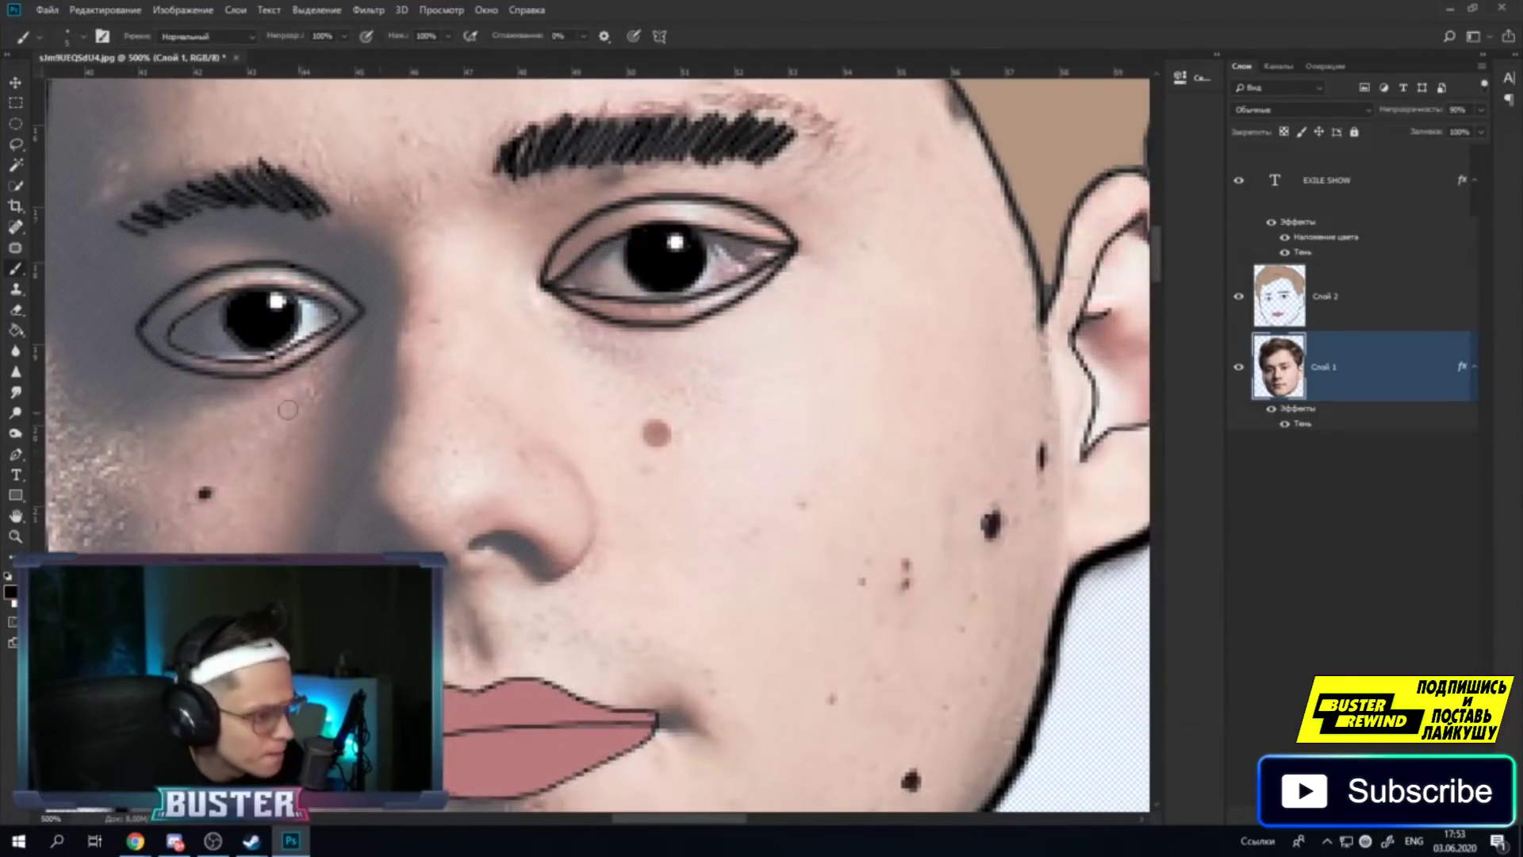
{"action": "left_click", "coordinate": [79, 36]}
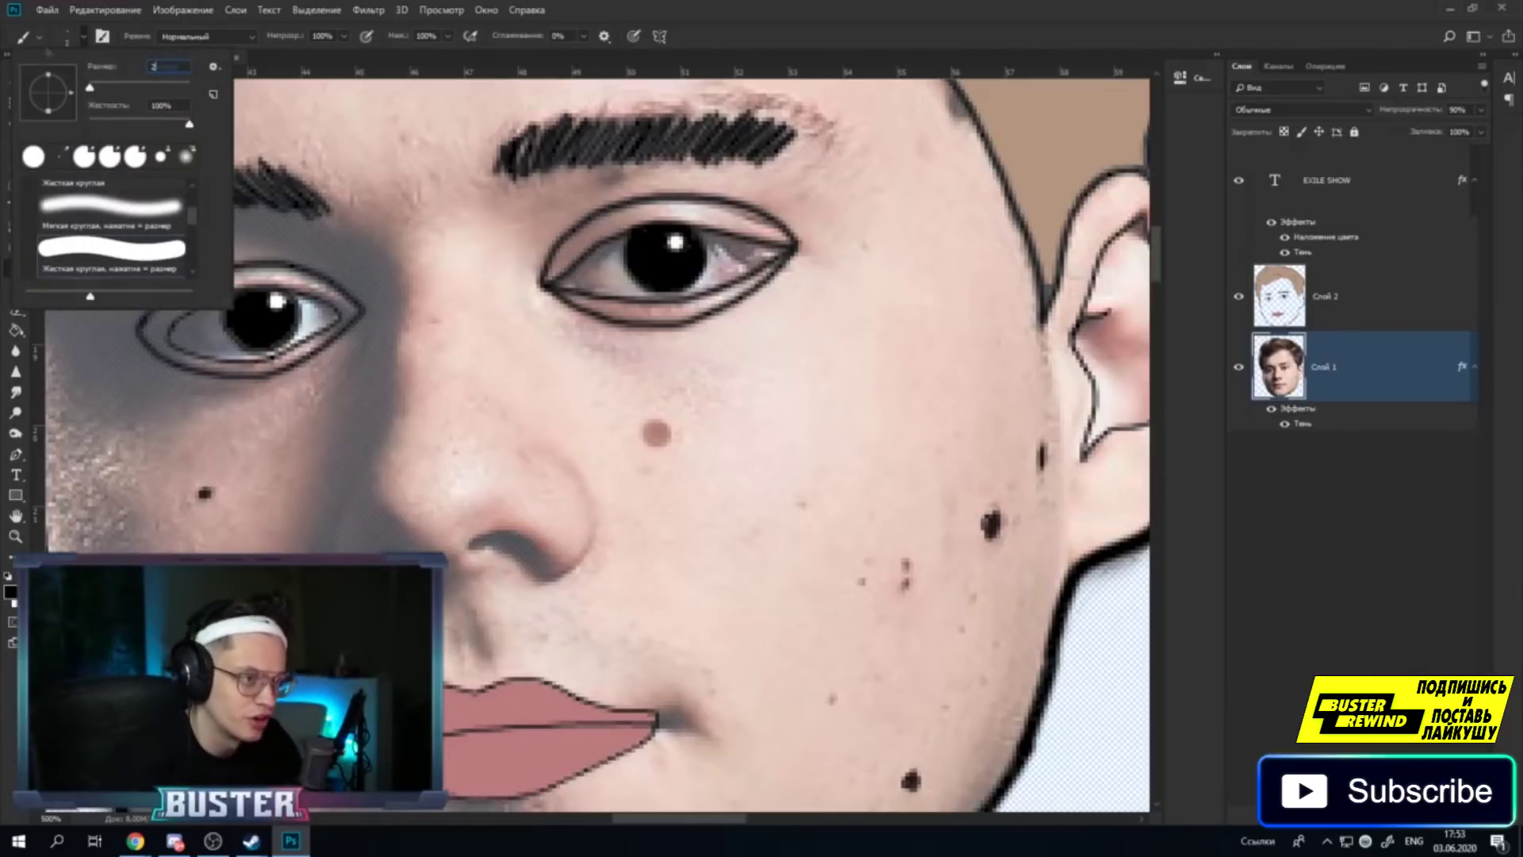
{"action": "key", "text": "Return"}
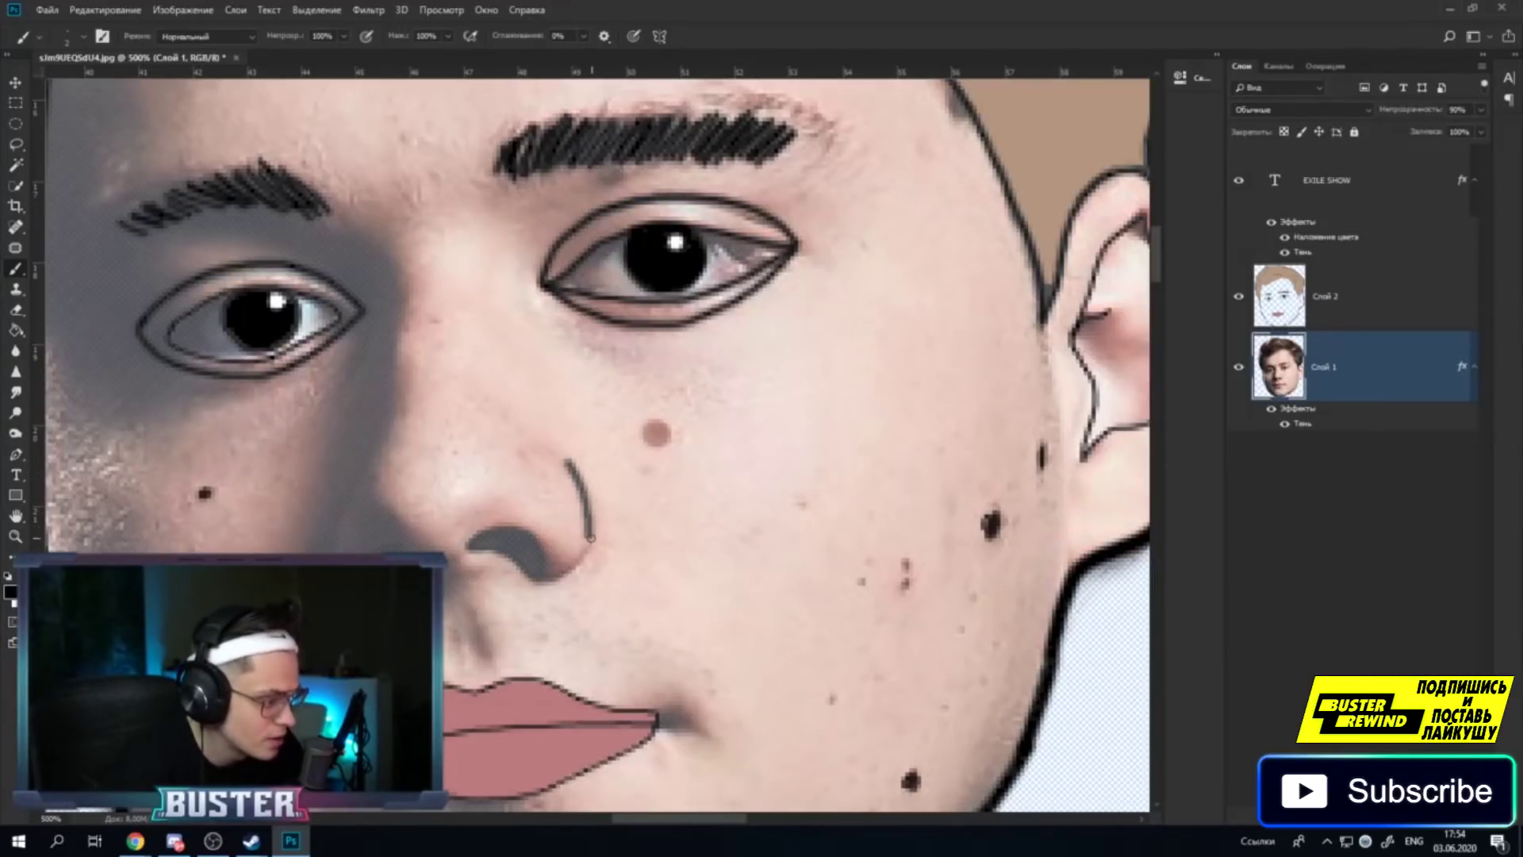
{"action": "key", "text": "ctrl+z"}
{"action": "key", "text": "ctrl+z"}
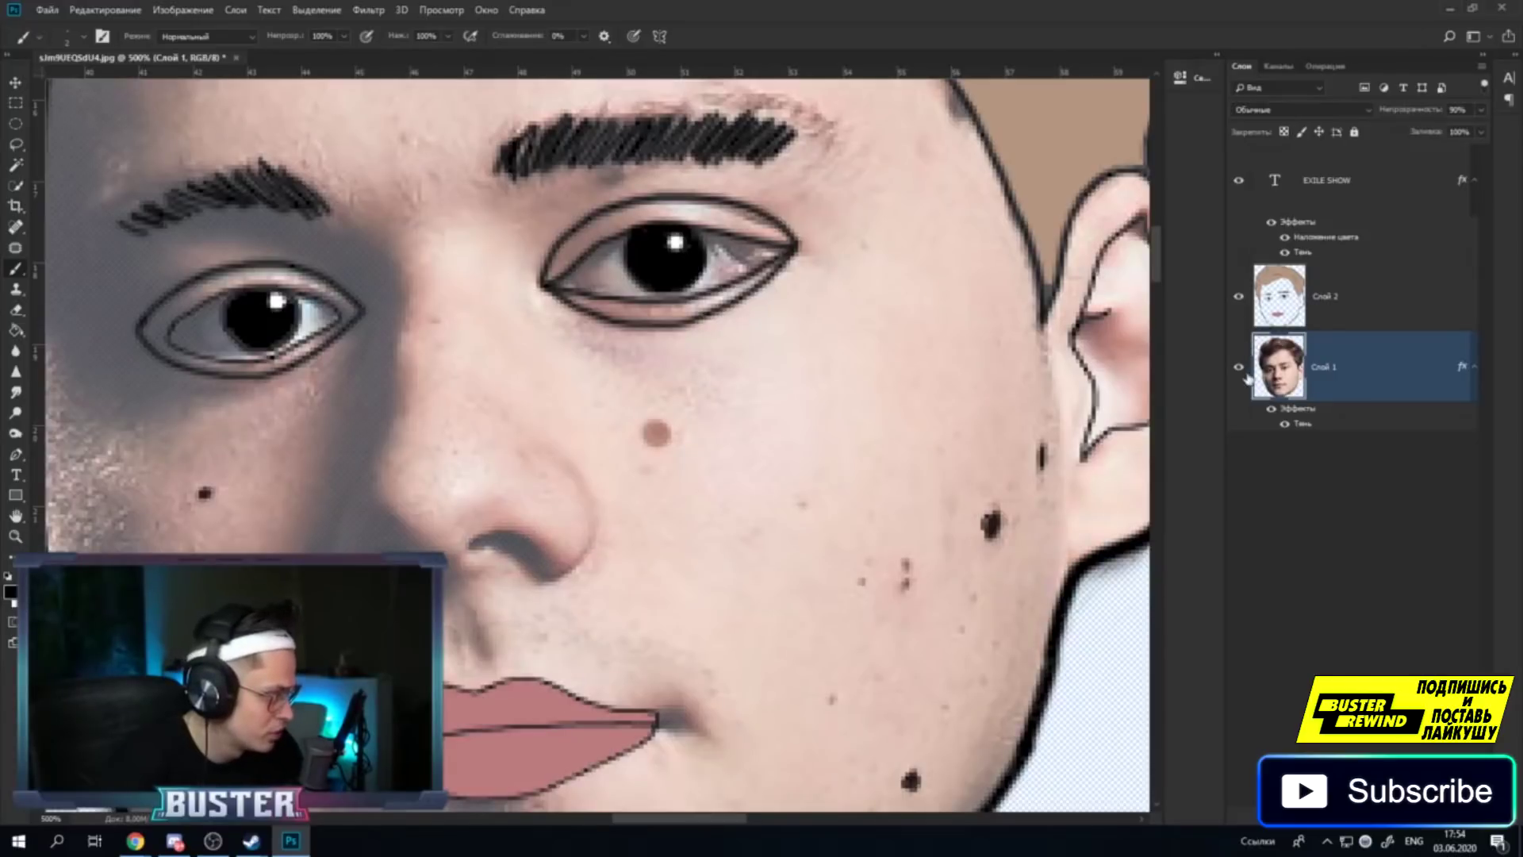
On Слой 2, draw black outlines along the nose side and bridge, checking them without the photo.
{"action": "left_click", "coordinate": [1262, 322]}
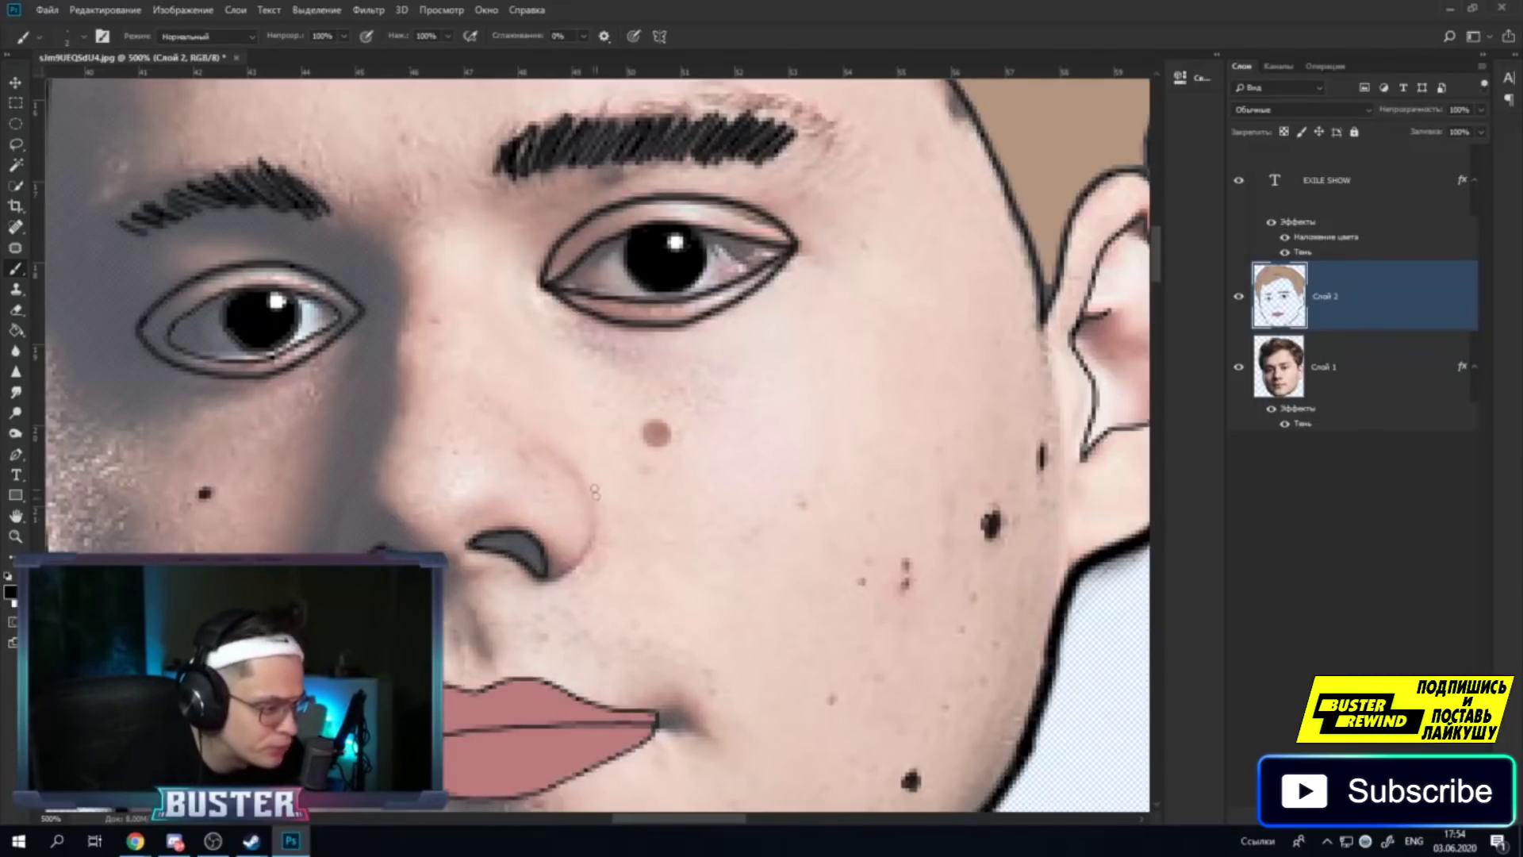
{"action": "left_click_drag", "start_coordinate": [568, 467], "coordinate": [592, 536]}
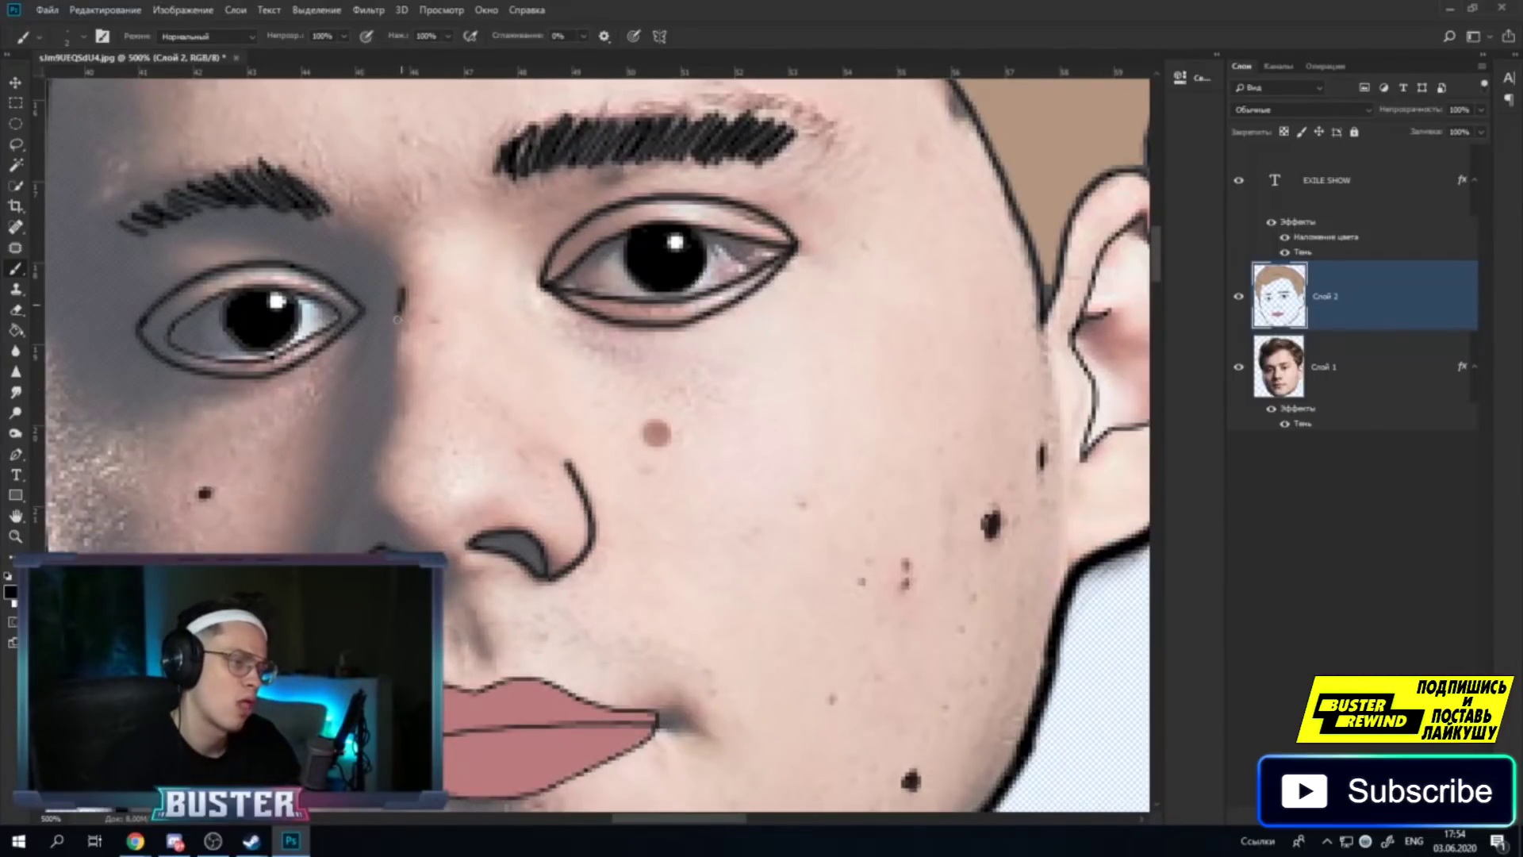
{"action": "left_click_drag", "start_coordinate": [395, 403], "coordinate": [379, 447]}
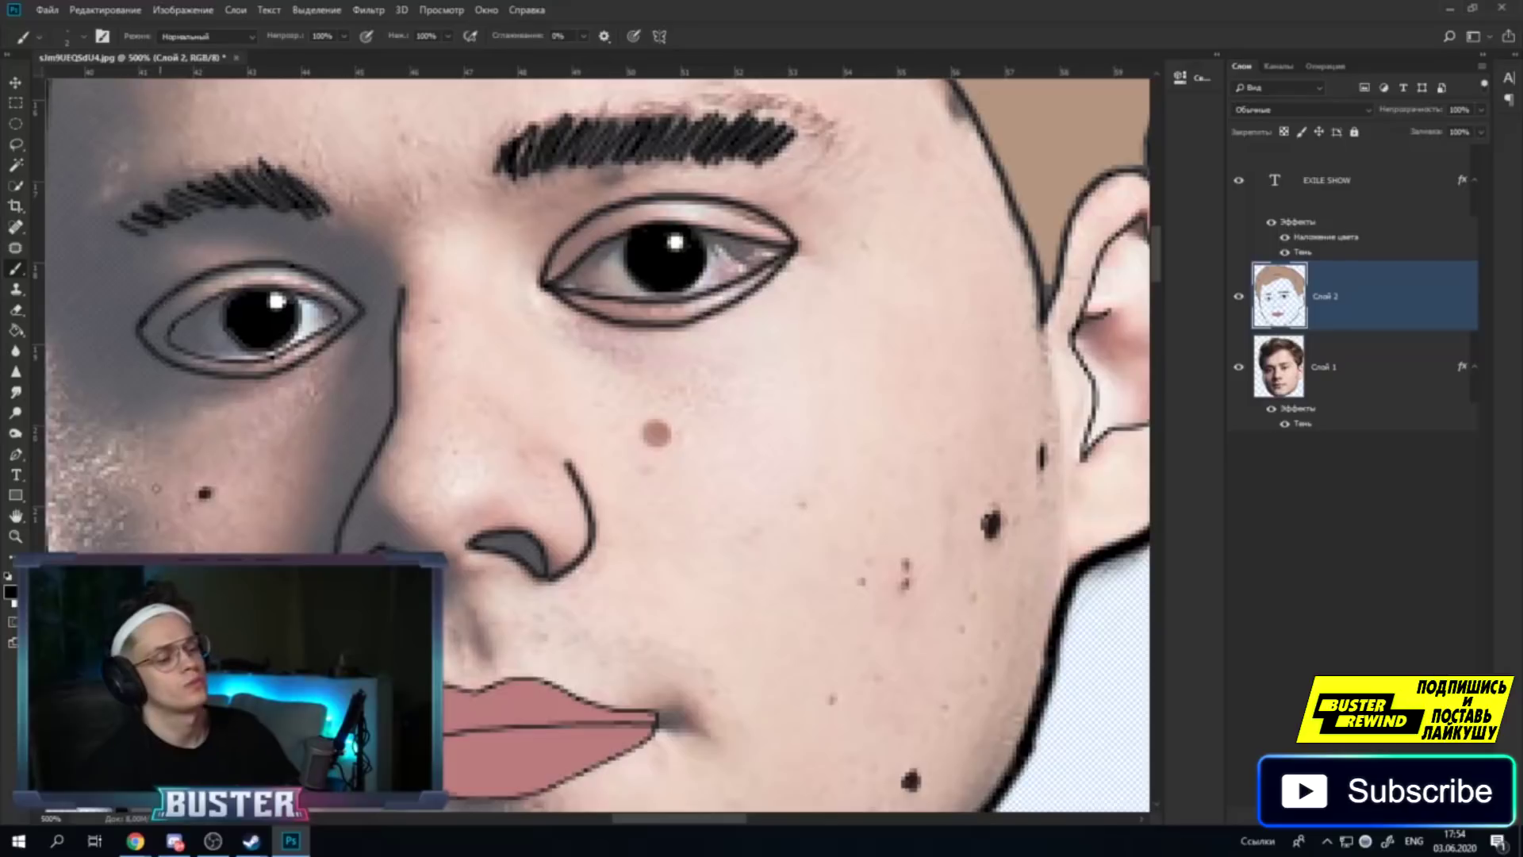
{"action": "key", "text": "z"}
{"action": "right_click", "coordinate": [471, 425]}
{"action": "left_click", "coordinate": [511, 507]}
{"action": "right_click", "coordinate": [607, 424]}
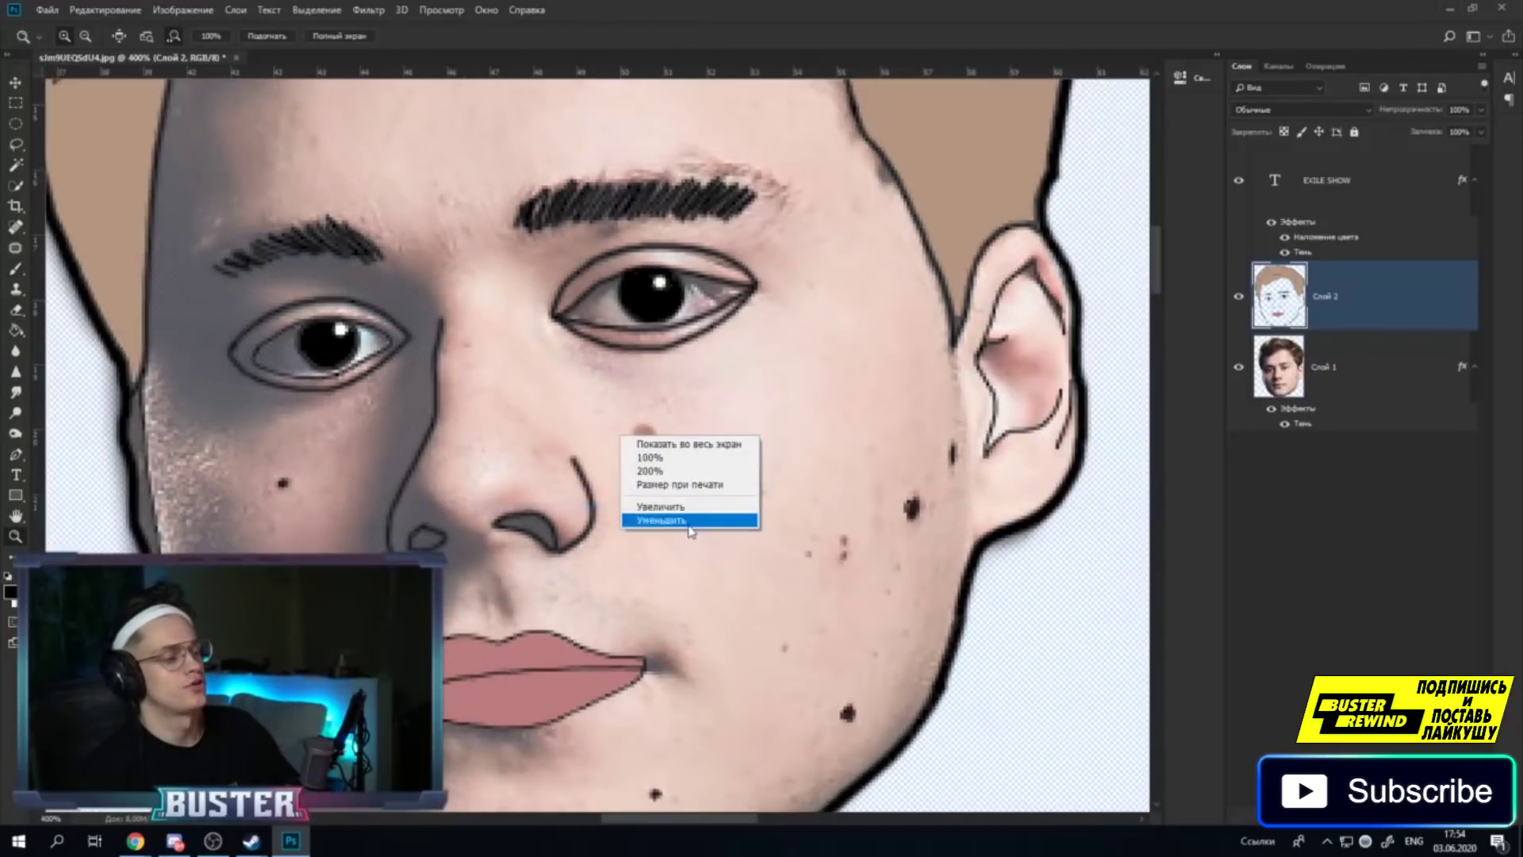
{"action": "left_click", "coordinate": [644, 508]}
{"action": "left_click", "coordinate": [1239, 366]}
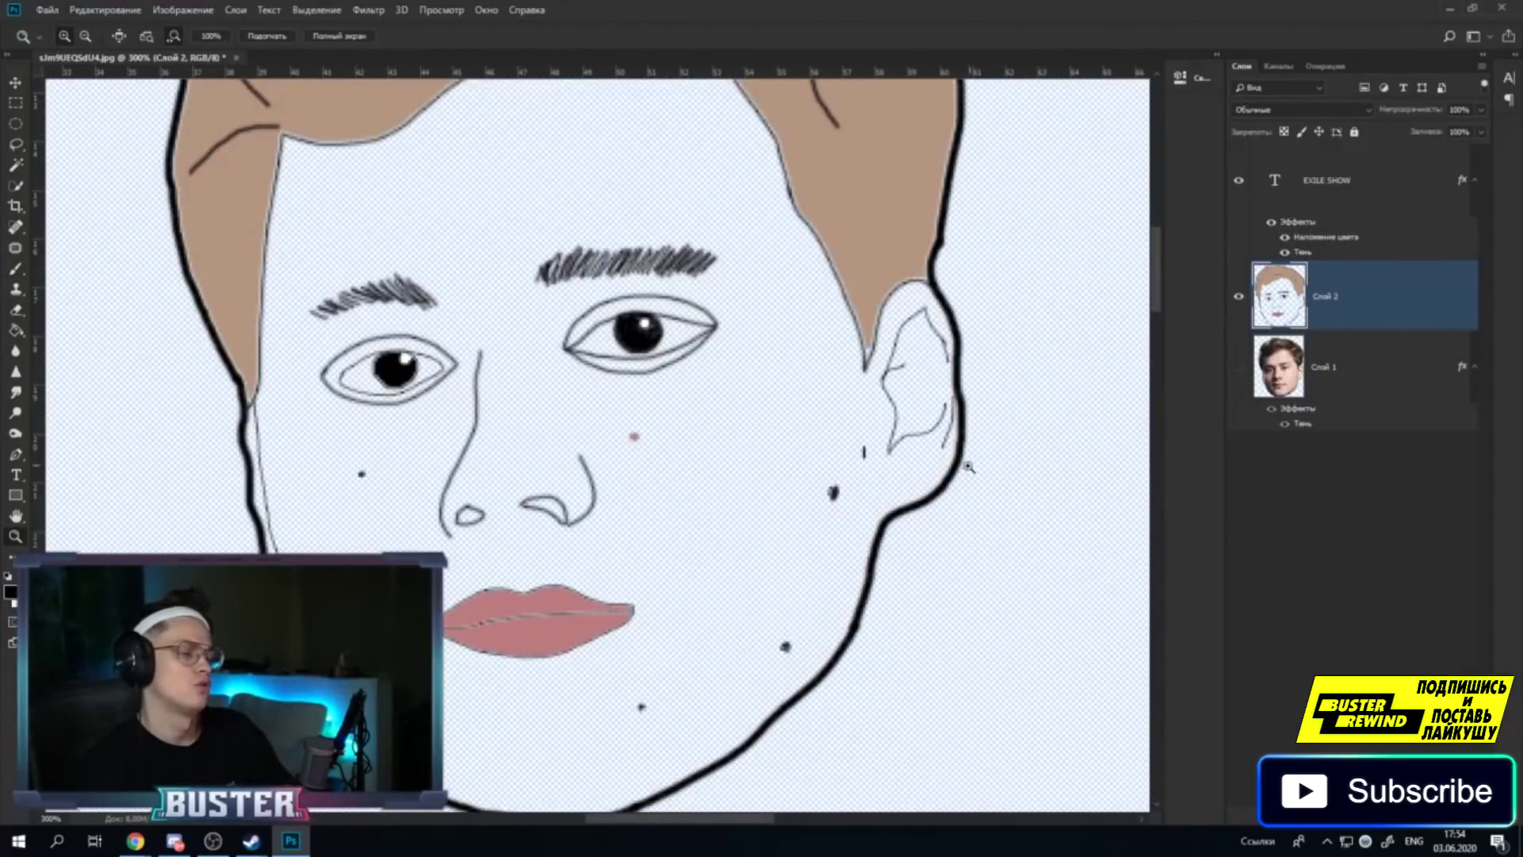
{"action": "left_click", "coordinate": [506, 460]}
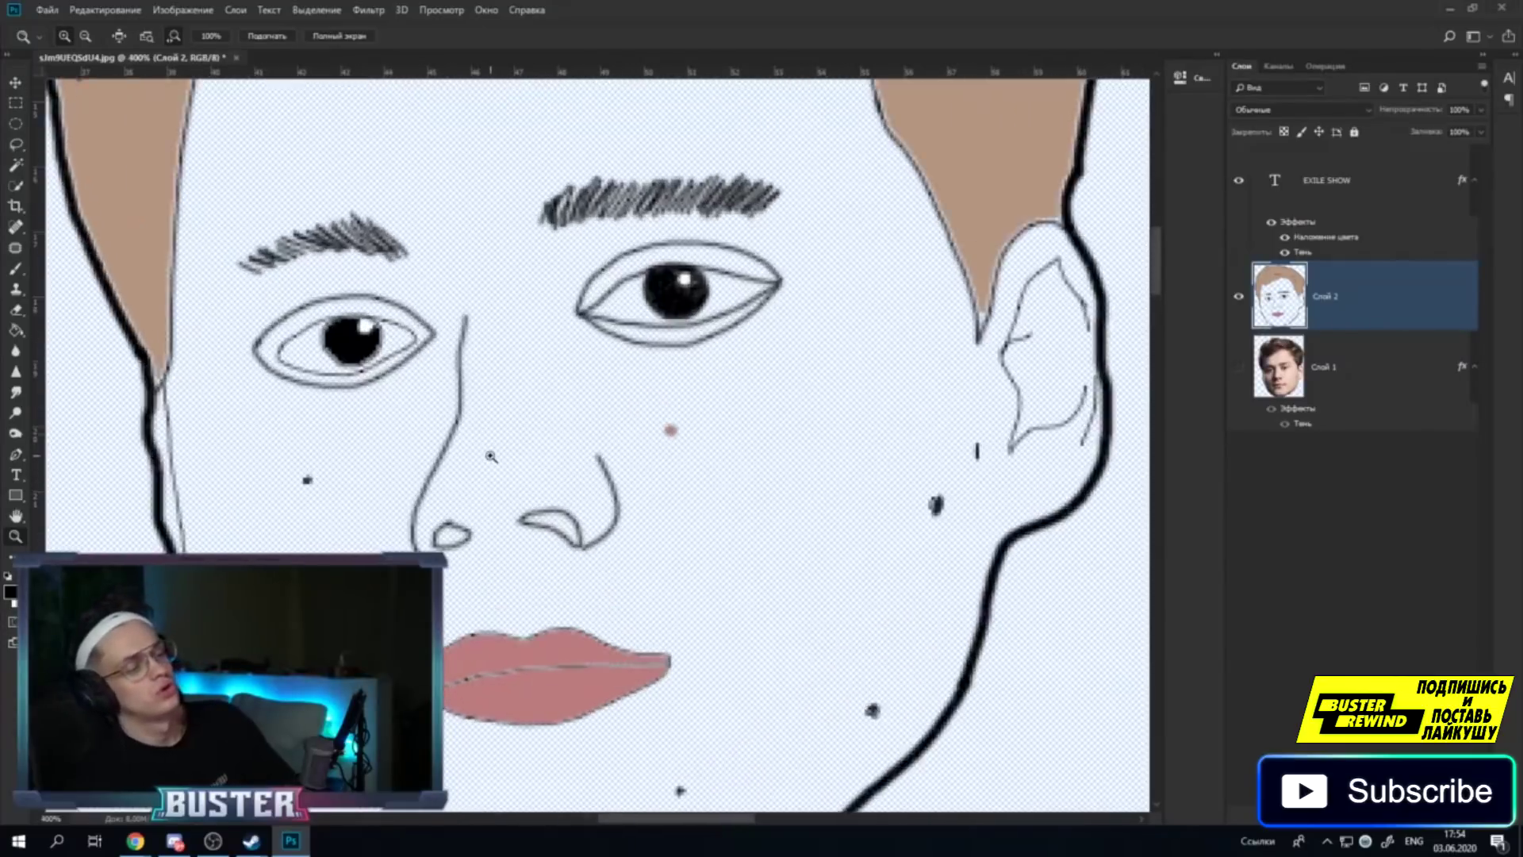
{"action": "left_click", "coordinate": [1239, 366]}
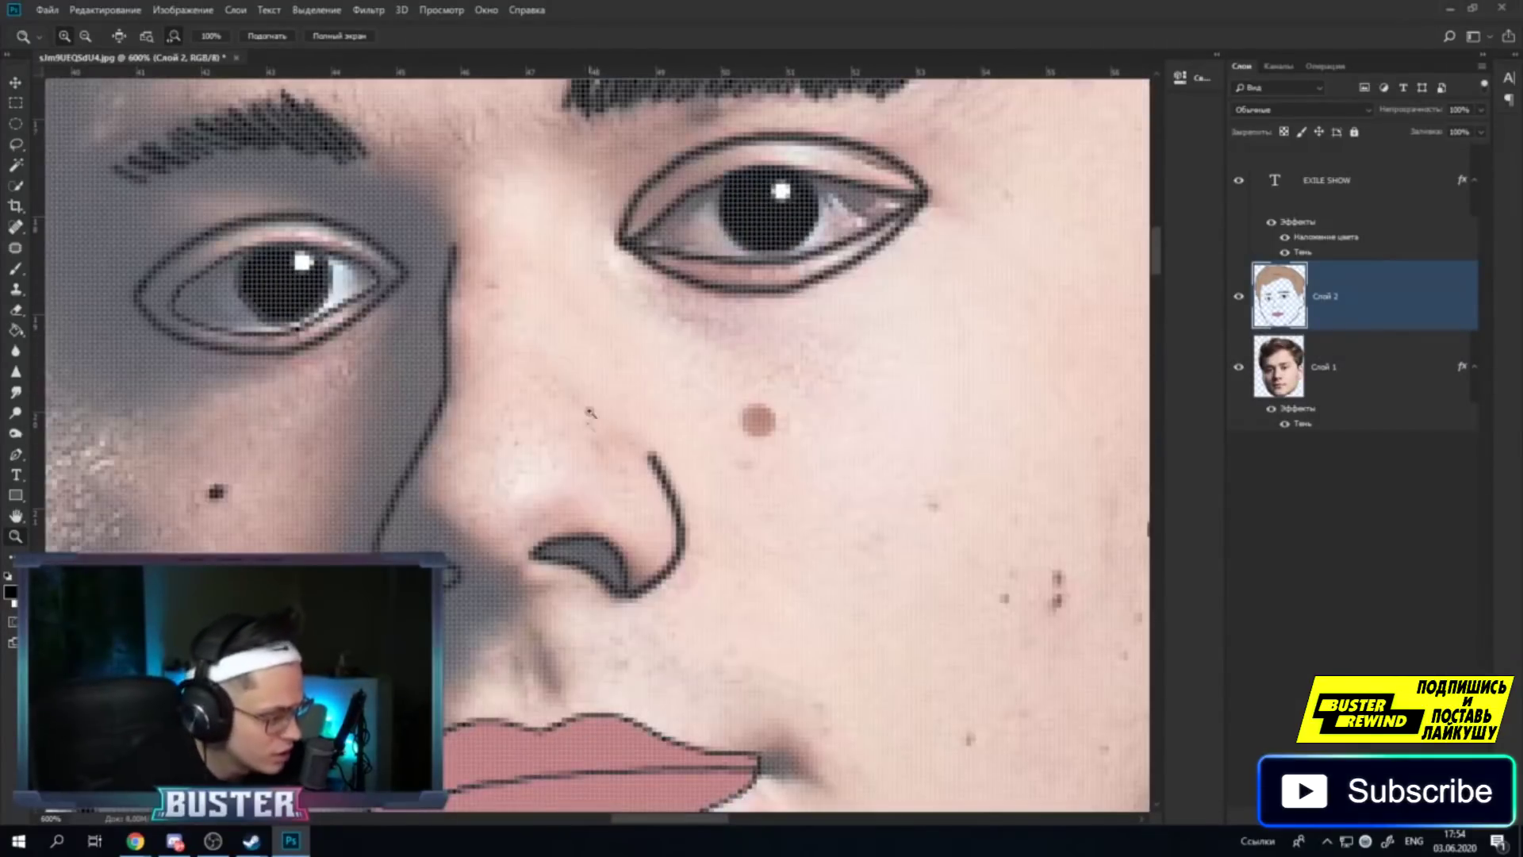
Draw a black line under the nose and extend the nose side outline downward.
{"action": "left_click", "coordinate": [15, 268]}
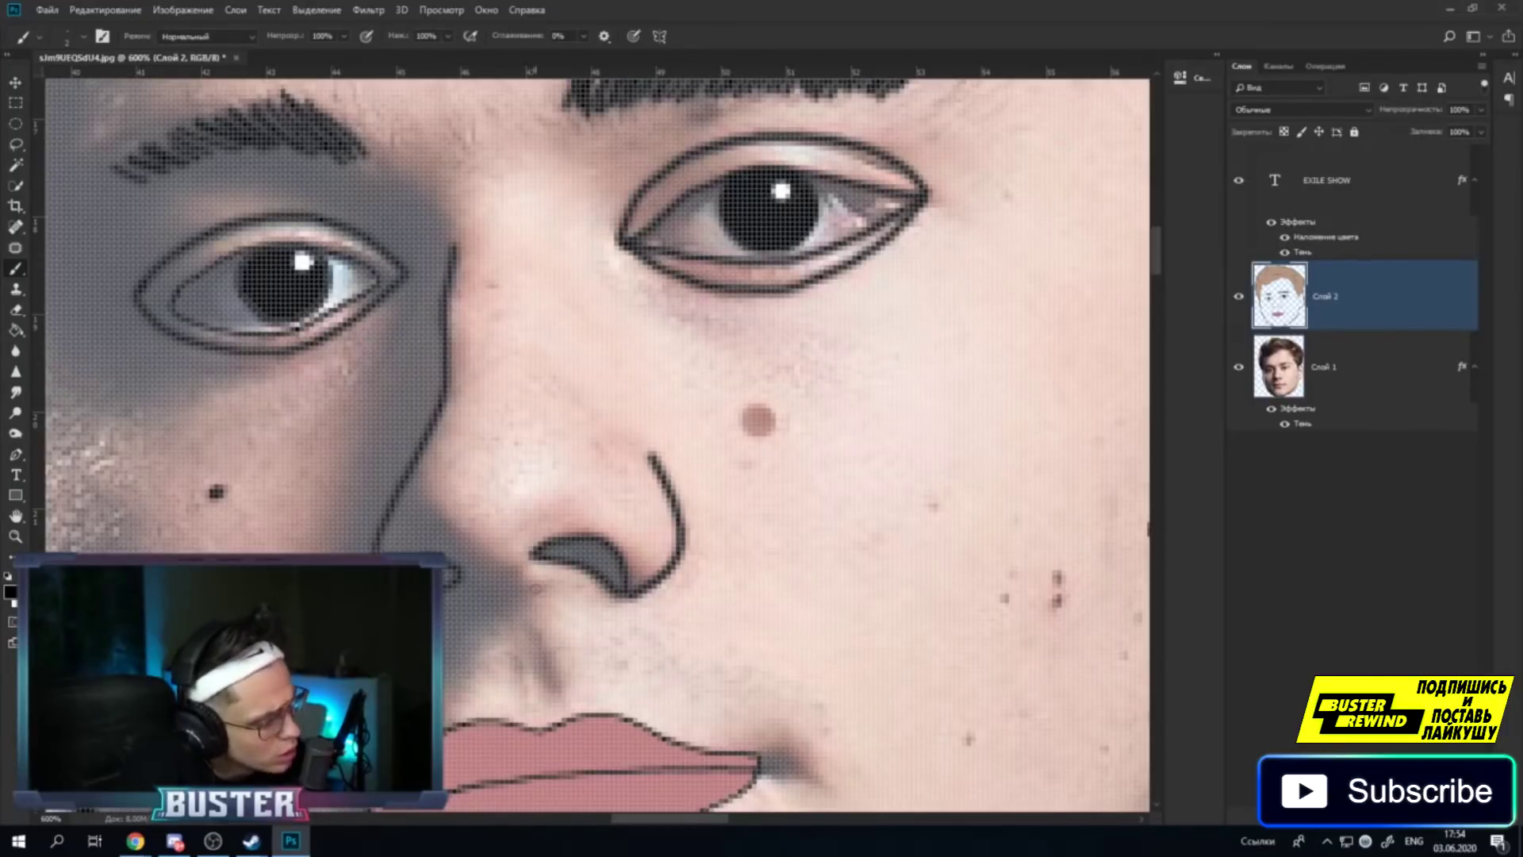
{"action": "left_click_drag", "start_coordinate": [480, 601], "coordinate": [561, 587]}
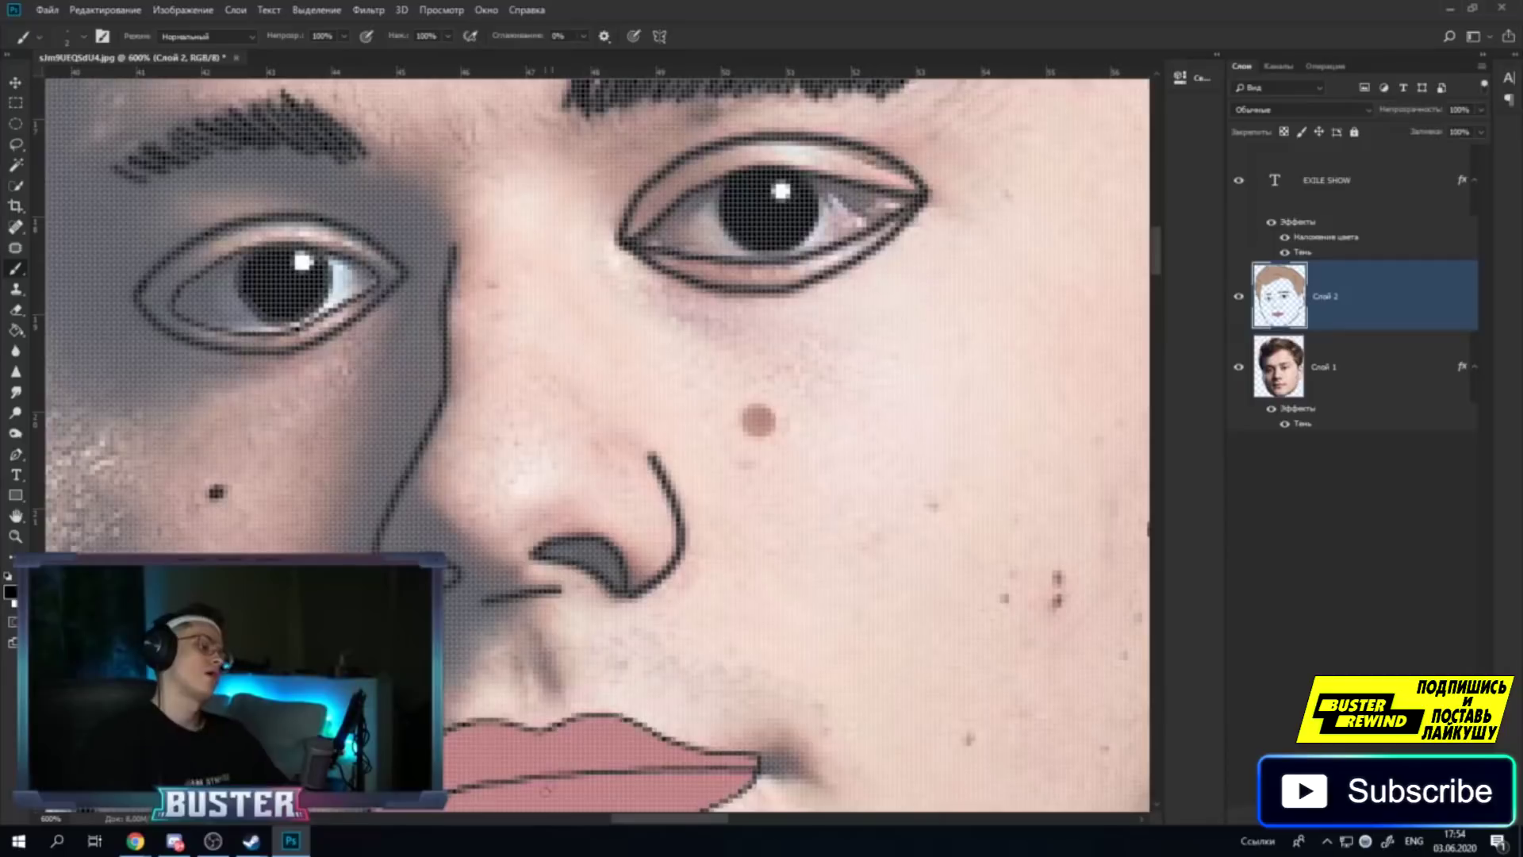
{"action": "left_click_drag", "start_coordinate": [603, 370], "coordinate": [661, 478]}
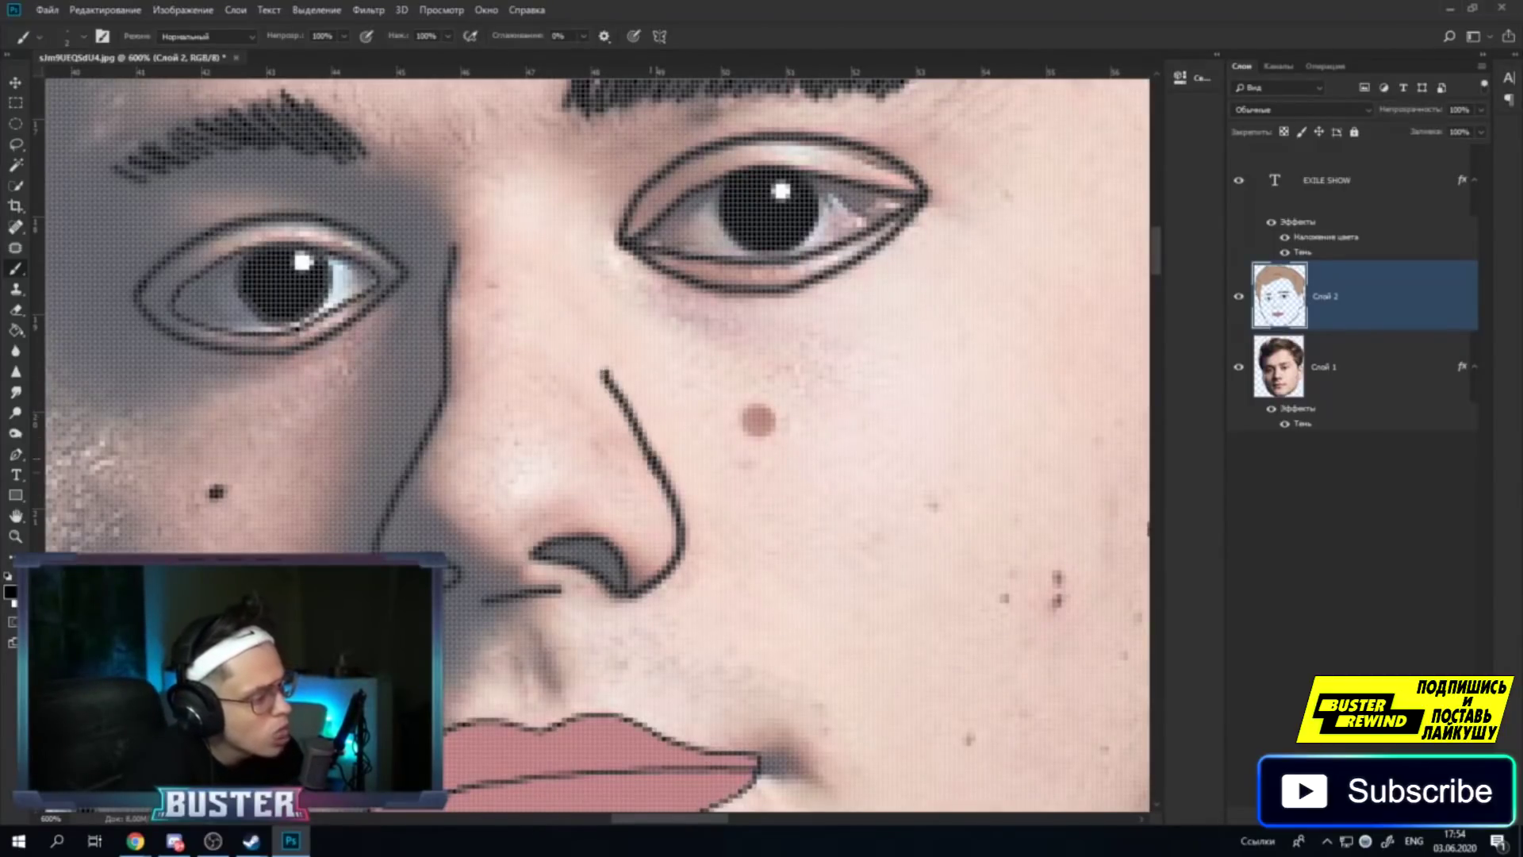
{"action": "scroll", "coordinate": [662, 478], "scroll_direction": "up", "scroll_amount": 3}
Zoom the view out step by step to 200% to see the whole head.
{"action": "key", "text": "z"}
{"action": "right_click", "coordinate": [230, 492]}
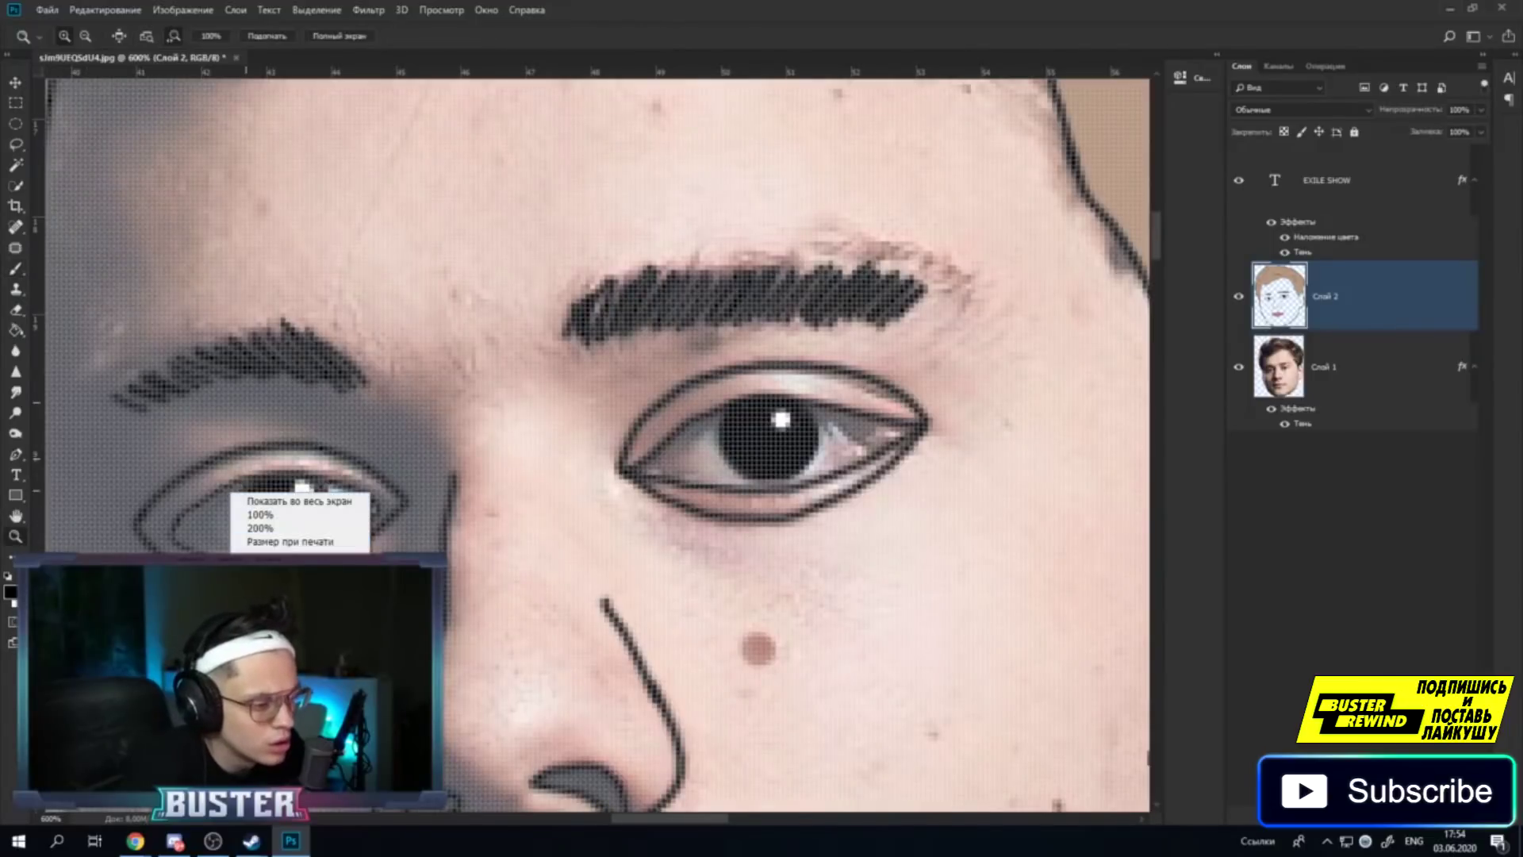
{"action": "left_click", "coordinate": [302, 547]}
{"action": "right_click", "coordinate": [480, 469]}
{"action": "left_click", "coordinate": [527, 535]}
{"action": "right_click", "coordinate": [559, 436]}
{"action": "left_click", "coordinate": [569, 512]}
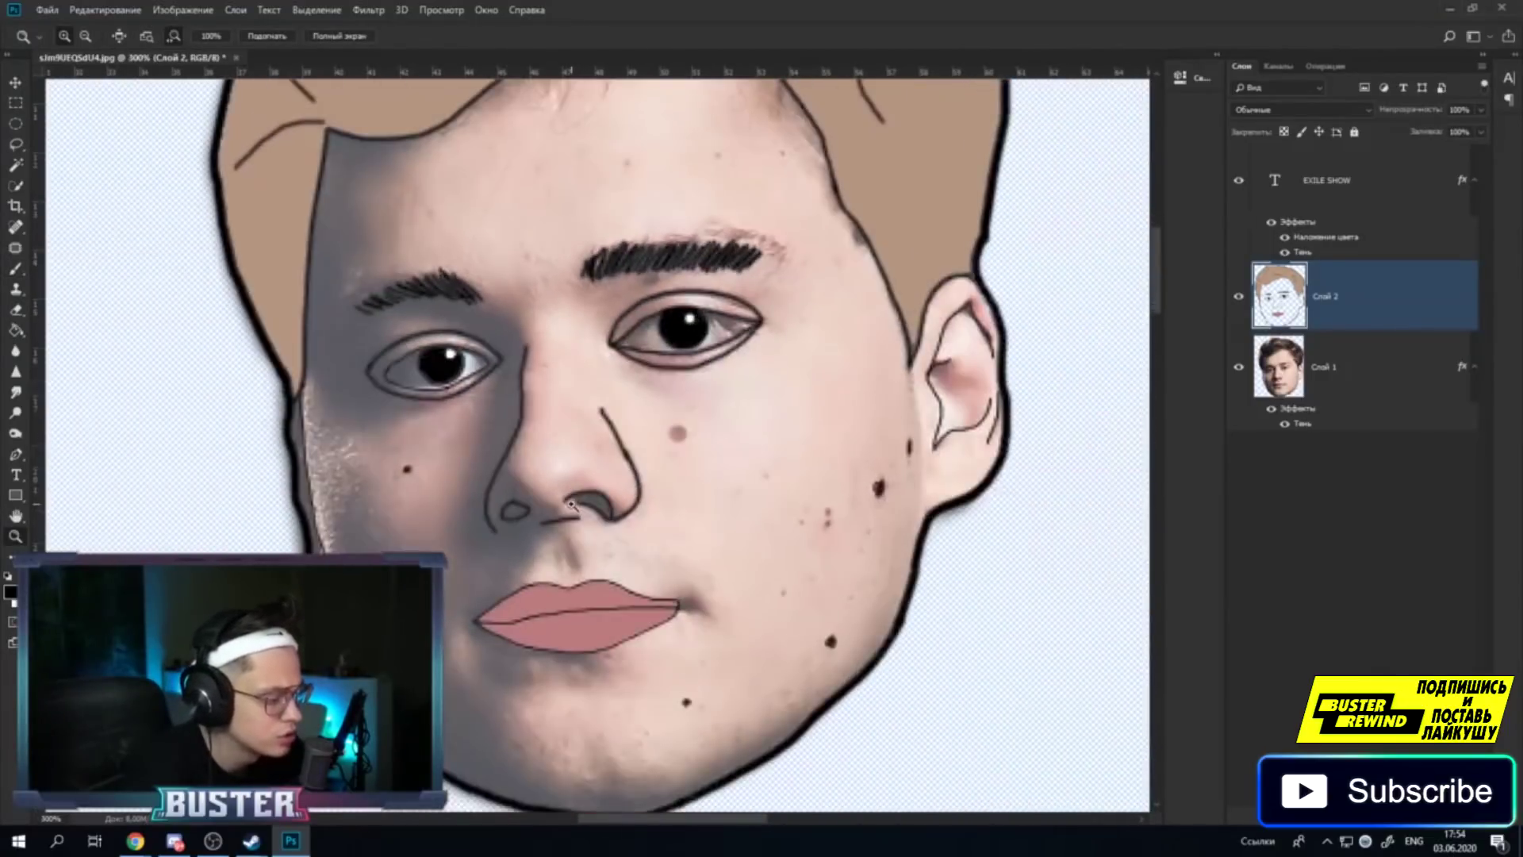
{"action": "scroll", "coordinate": [551, 480], "scroll_direction": "up", "scroll_amount": 3}
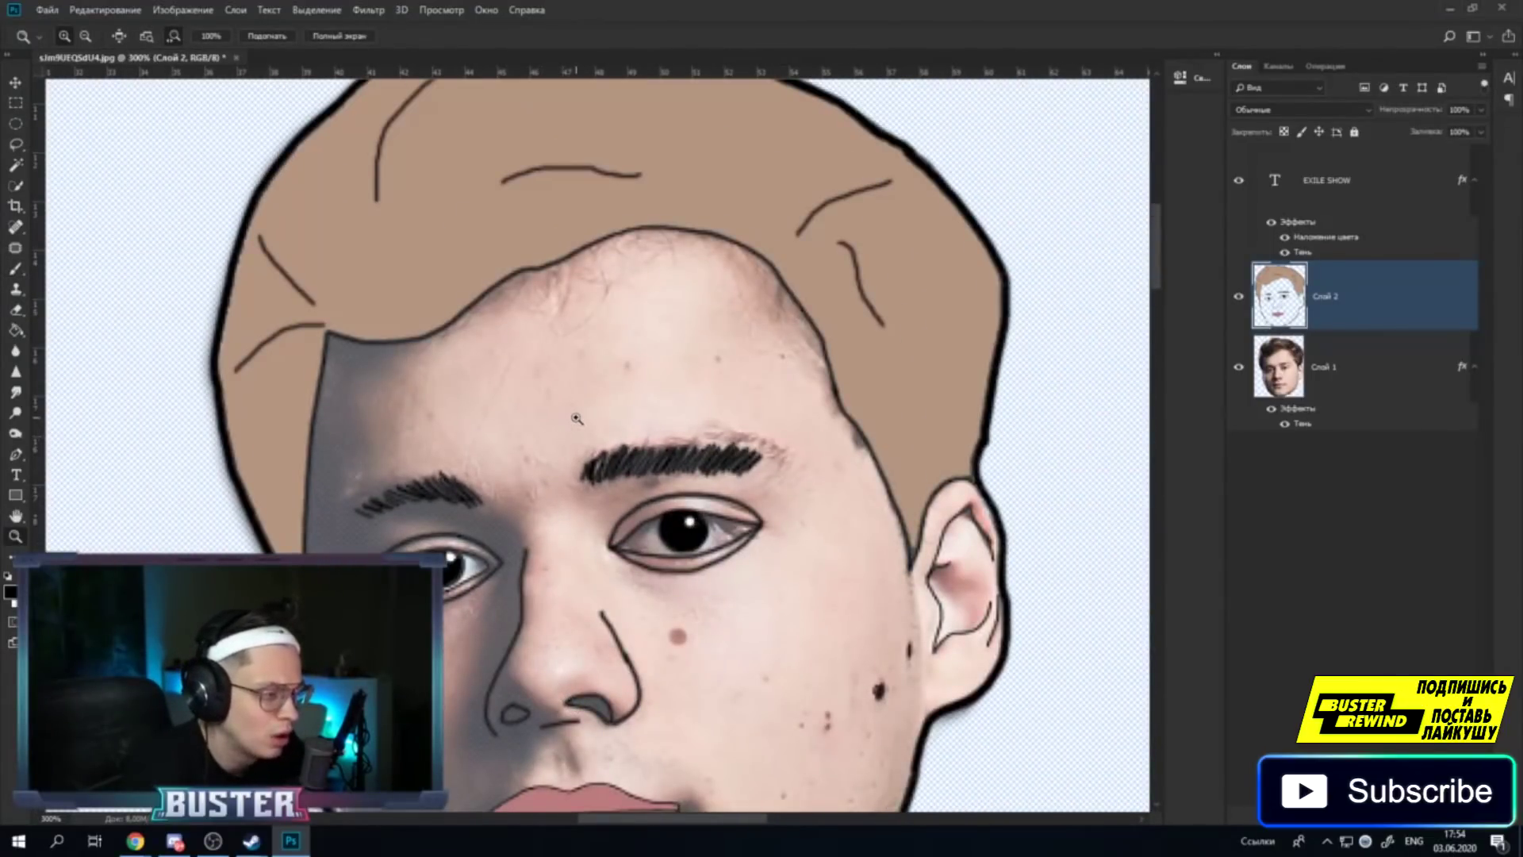
{"action": "scroll", "coordinate": [577, 418], "scroll_direction": "down", "scroll_amount": 2}
{"action": "scroll", "coordinate": [576, 418], "scroll_direction": "down", "scroll_amount": 1}
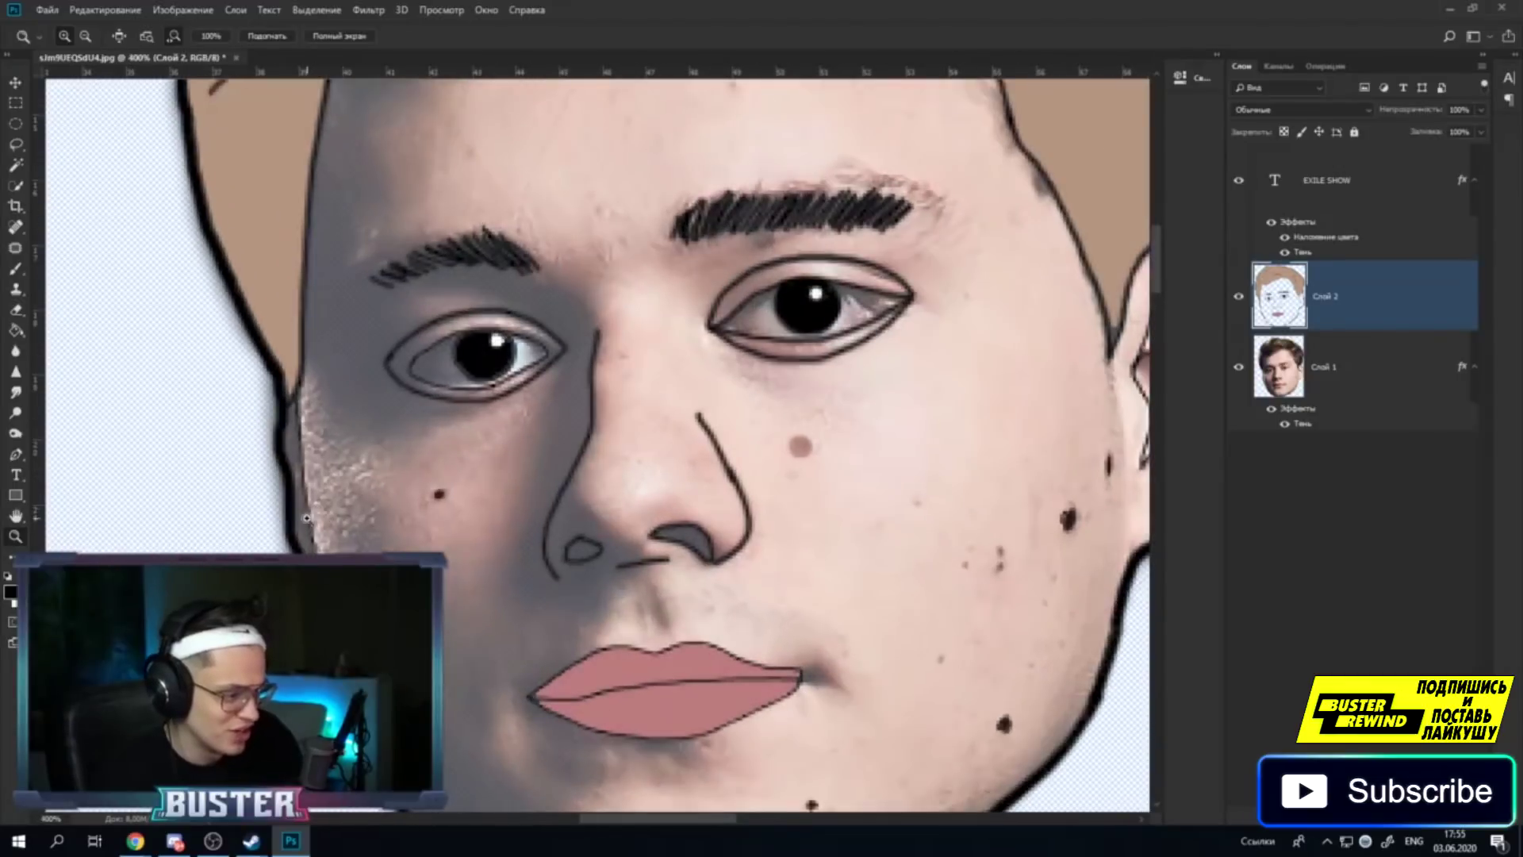
{"action": "right_click", "coordinate": [438, 547]}
{"action": "left_click", "coordinate": [486, 594]}
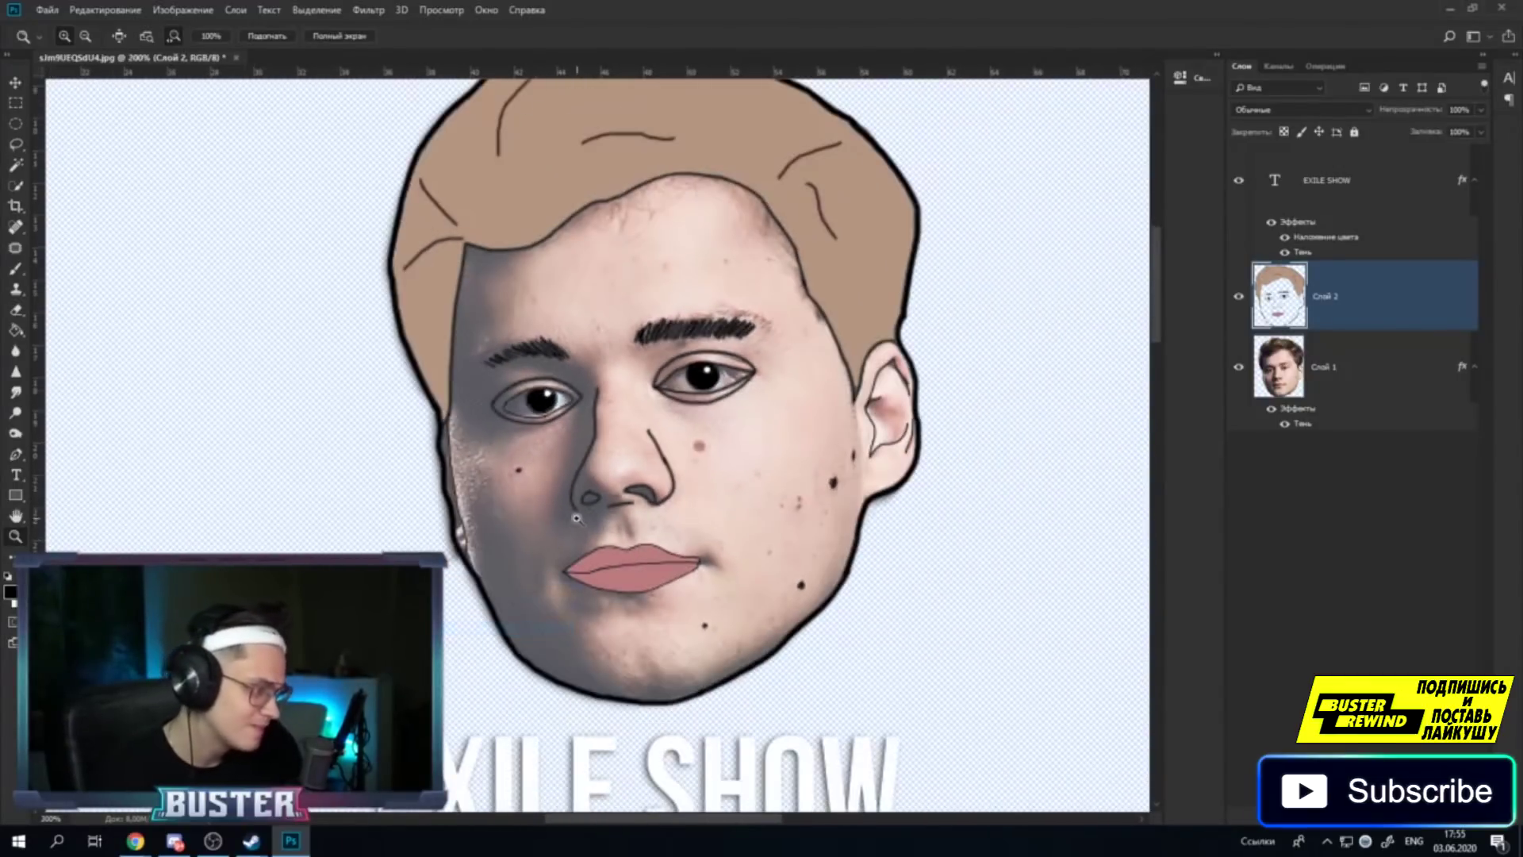
{"action": "scroll", "coordinate": [555, 381], "scroll_direction": "up", "scroll_amount": 2}
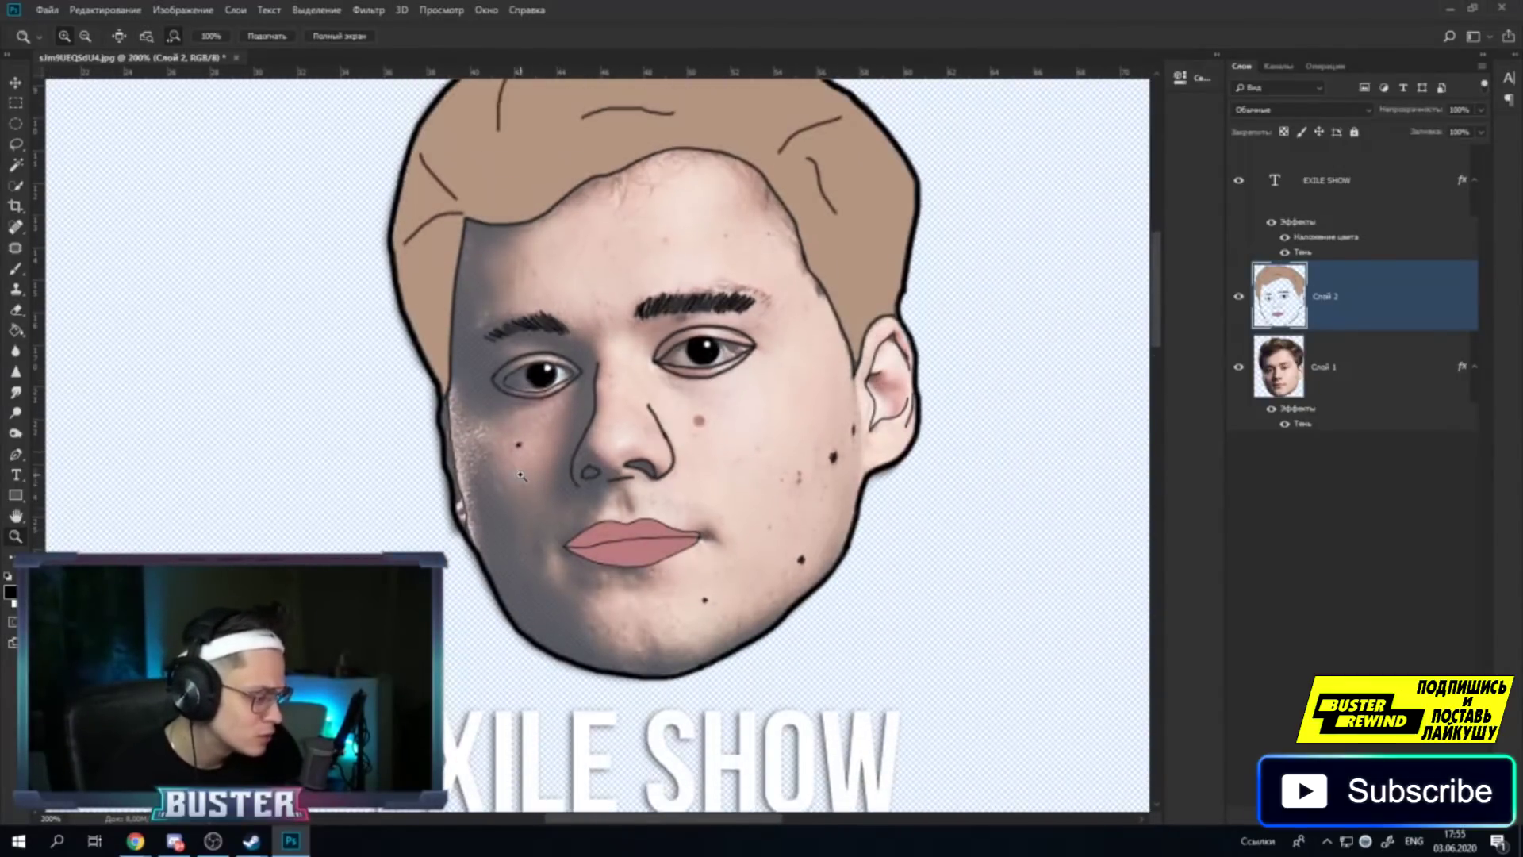
{"action": "scroll", "coordinate": [714, 317], "scroll_direction": "up", "scroll_amount": 1}
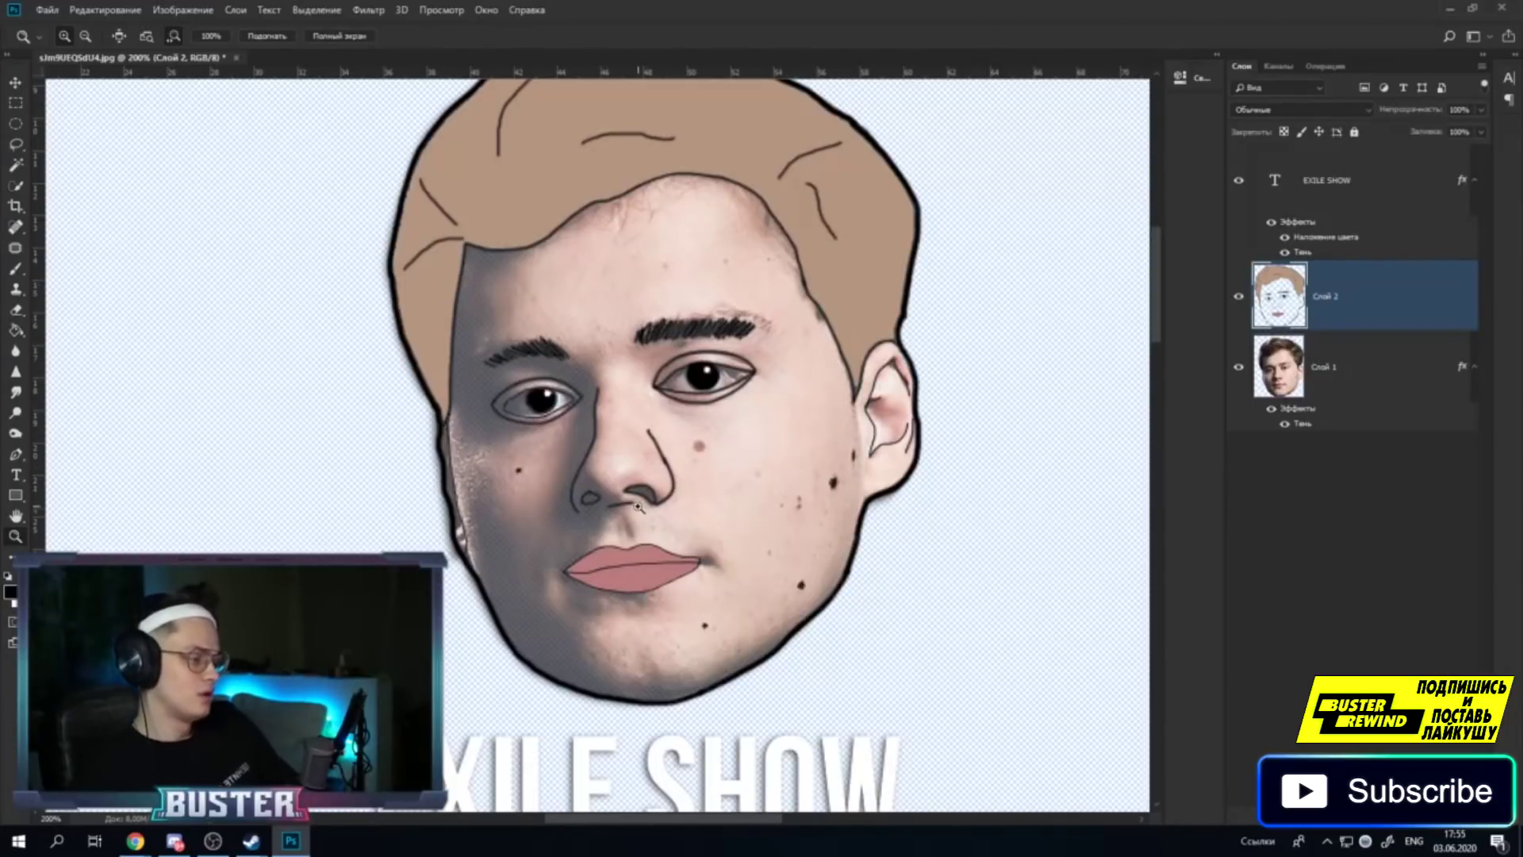
{"action": "left_click_drag", "start_coordinate": [638, 496], "coordinate": [1045, 337]}
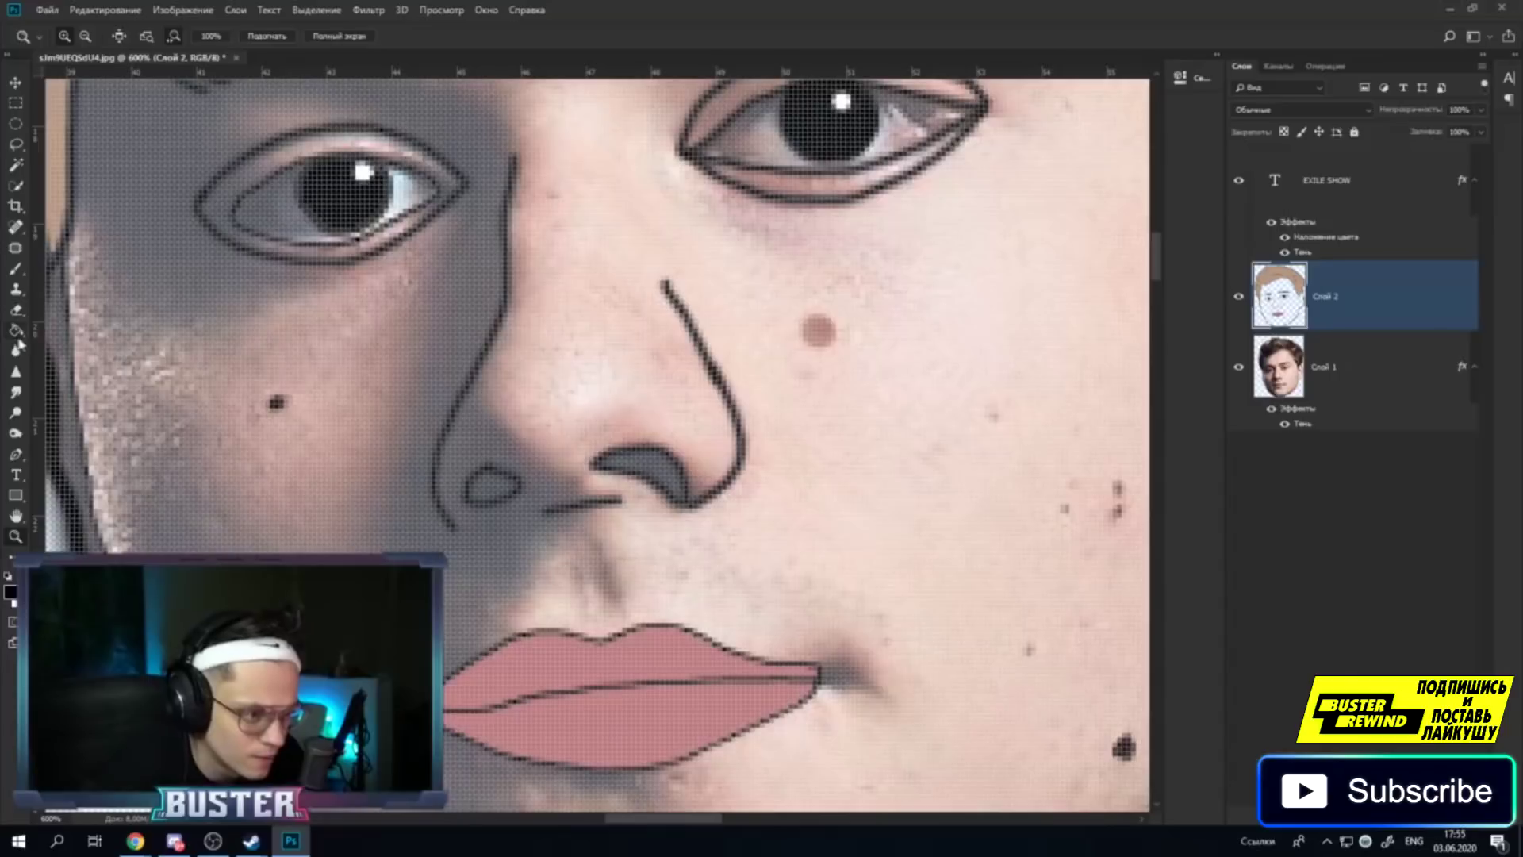
{"action": "key", "text": "e"}
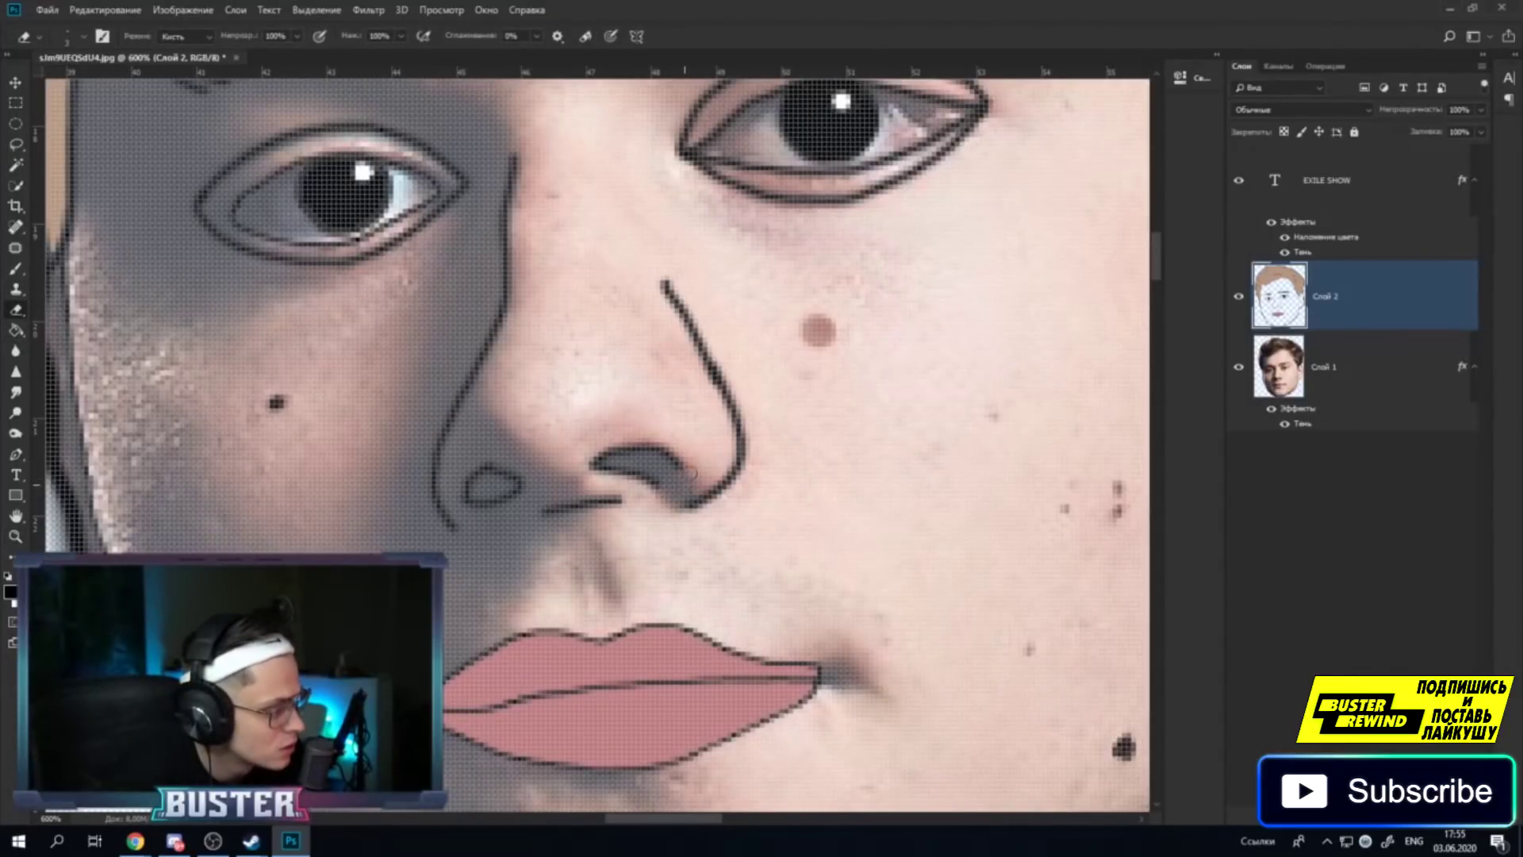
{"action": "key", "text": "b"}
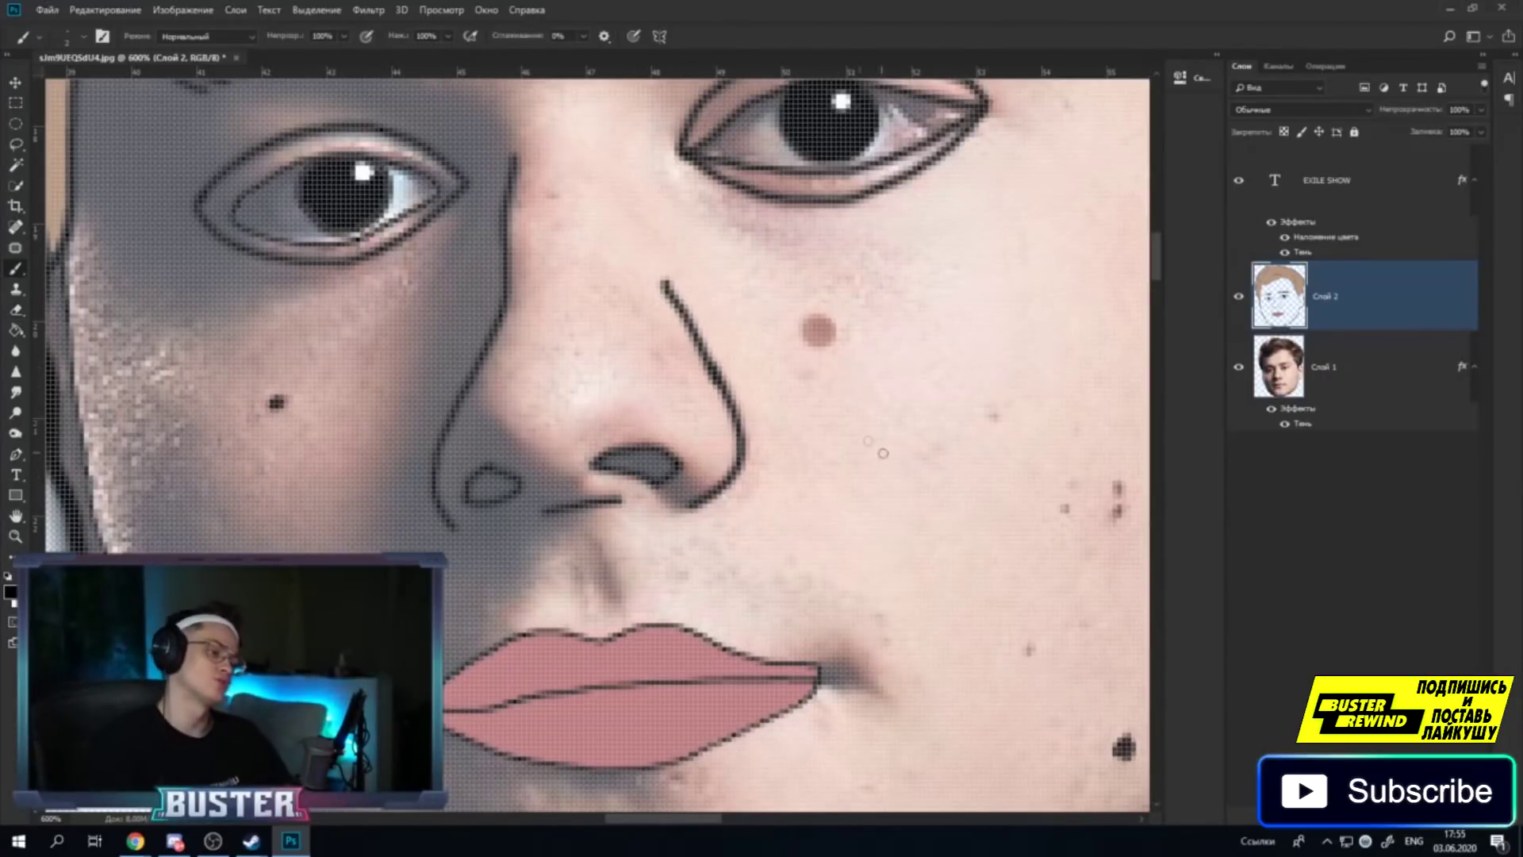
{"action": "scroll", "coordinate": [820, 463], "scroll_direction": "up", "scroll_amount": 2}
{"action": "scroll", "coordinate": [512, 313], "scroll_direction": "up", "scroll_amount": 1}
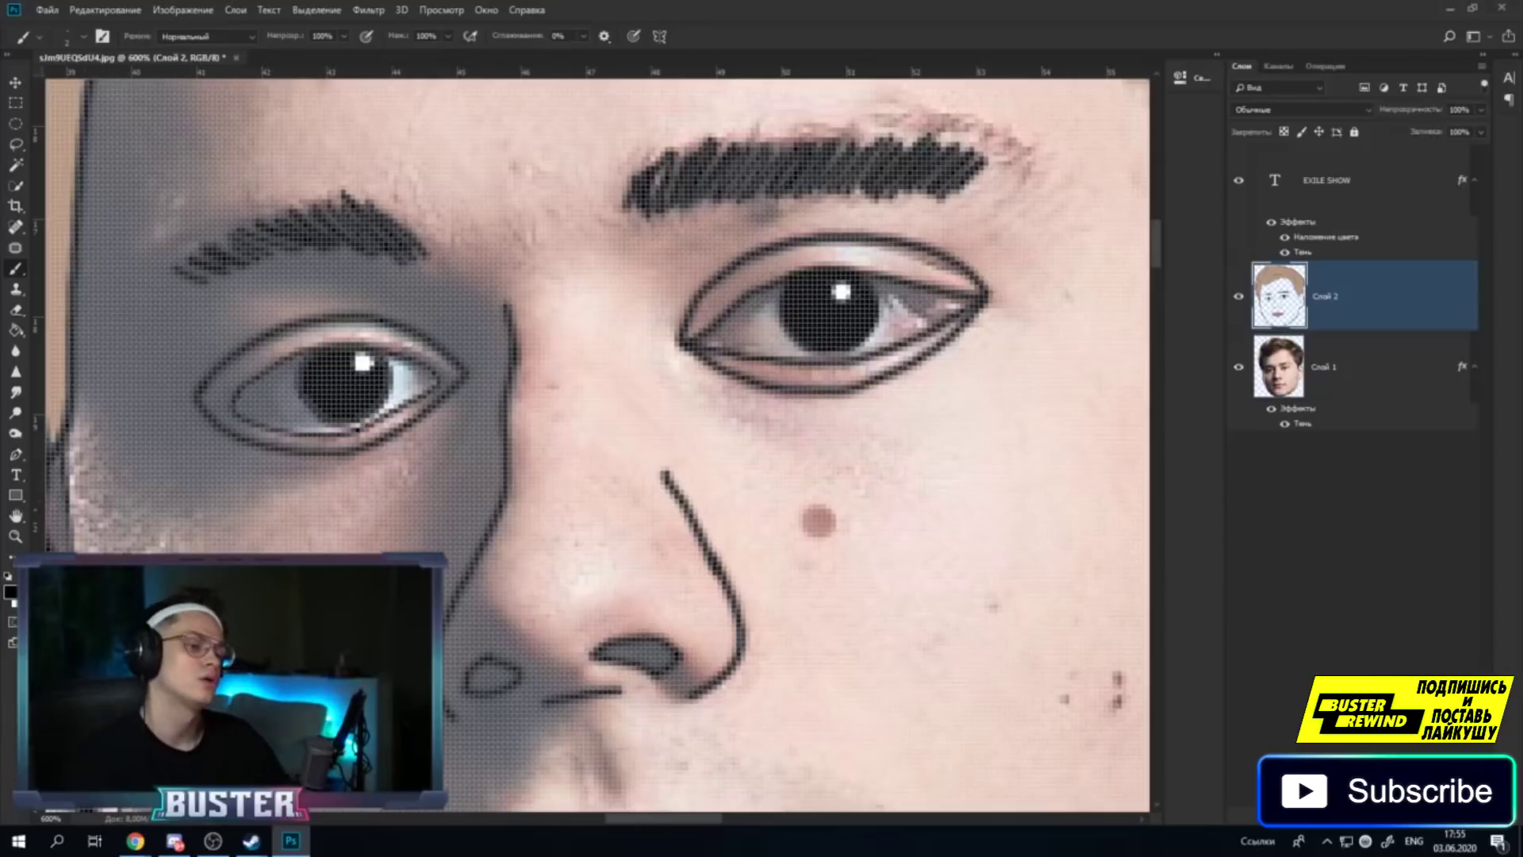
{"action": "key", "text": "z"}
{"action": "right_click", "coordinate": [345, 475]}
{"action": "left_click", "coordinate": [349, 515]}
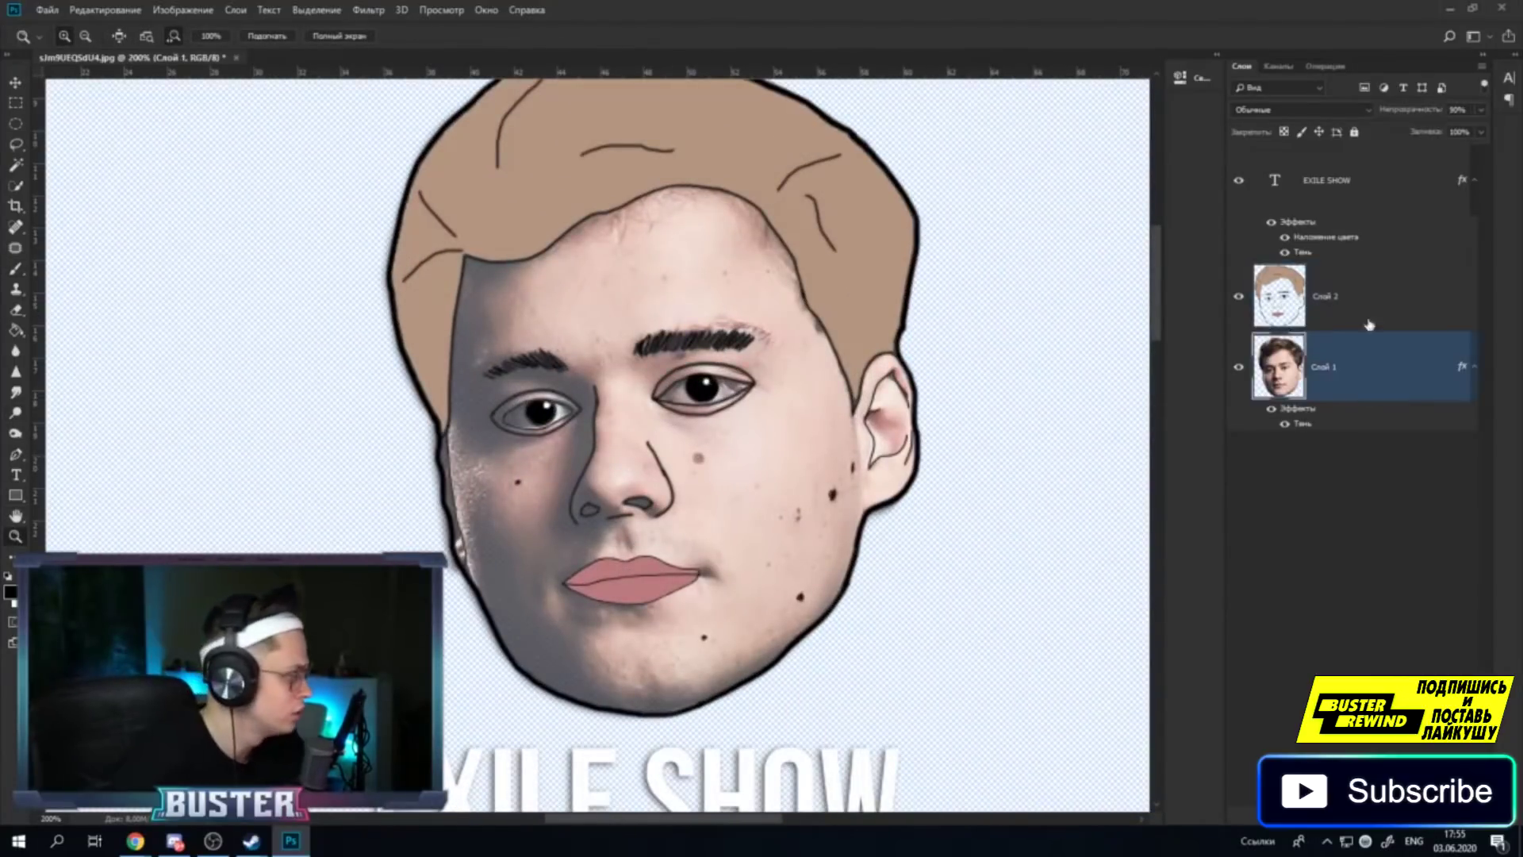
Set a 1 px brush with black as the painting colour, undoing a stray light stroke.
{"action": "key", "text": "i"}
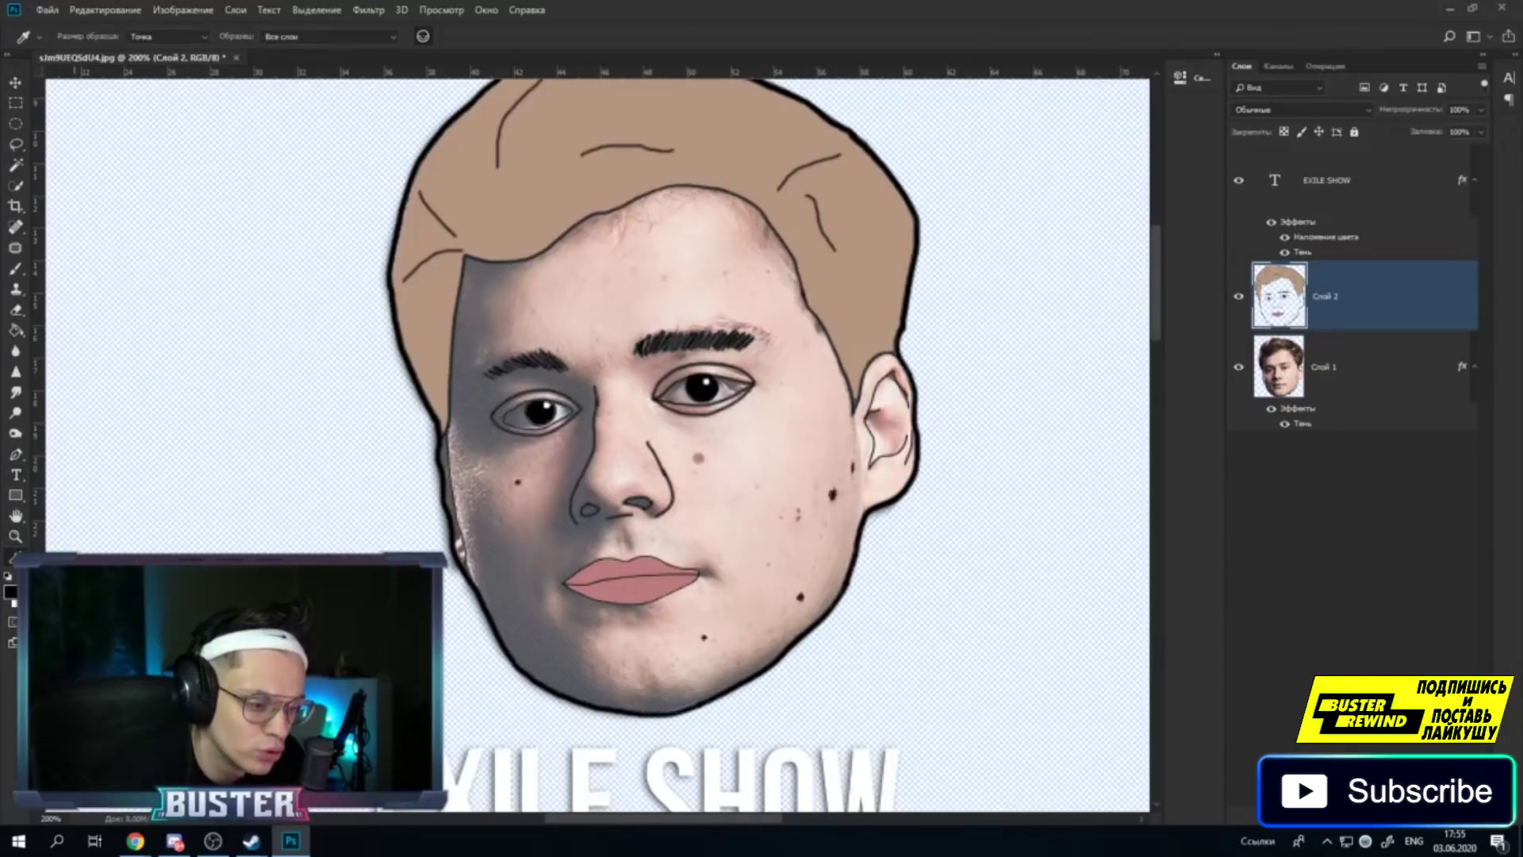
{"action": "left_click", "coordinate": [667, 299]}
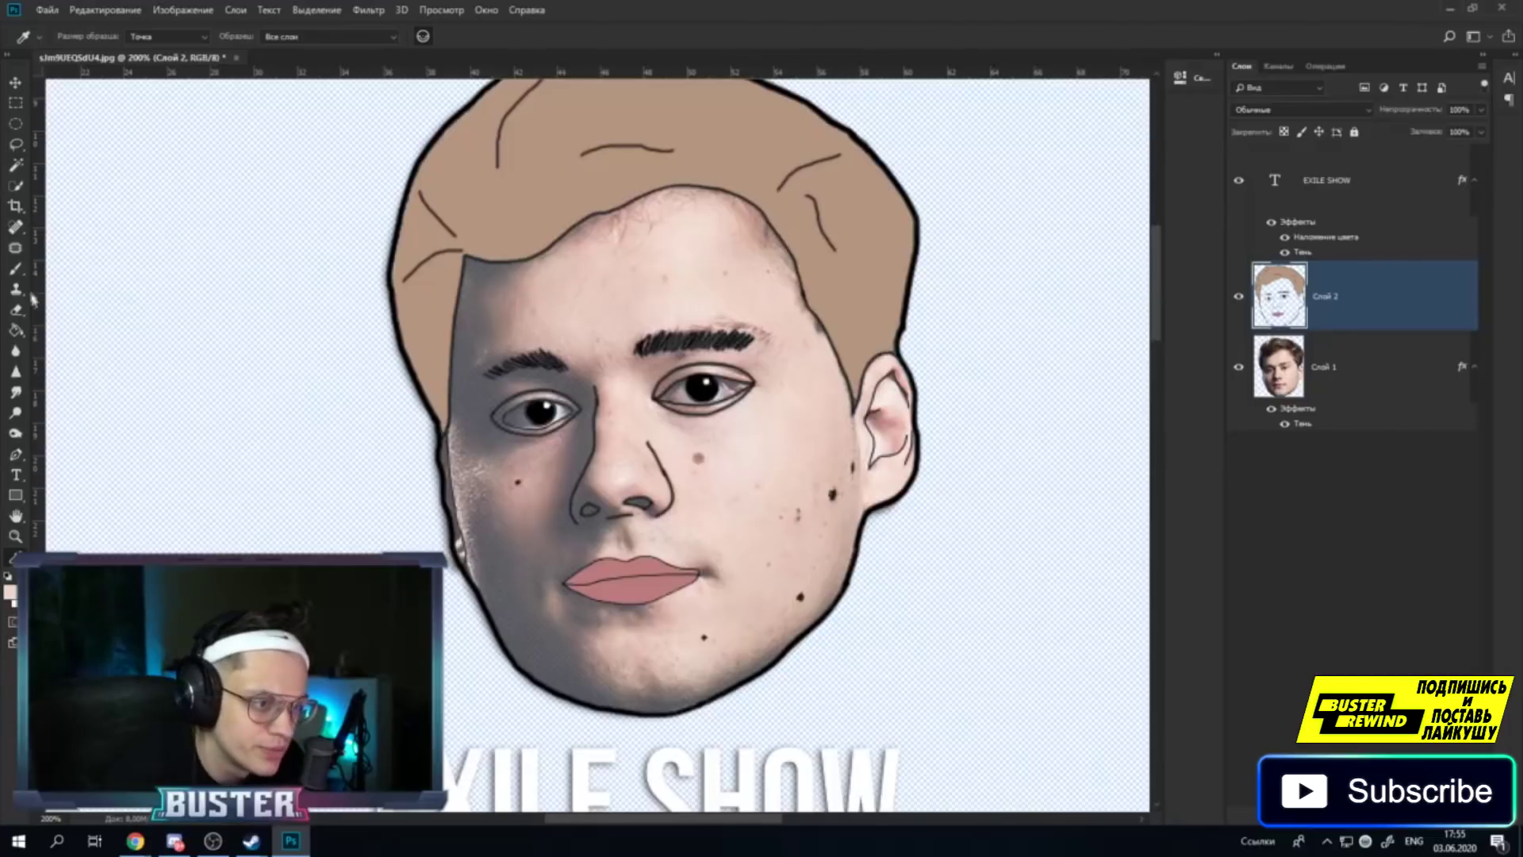
{"action": "left_click", "coordinate": [15, 268]}
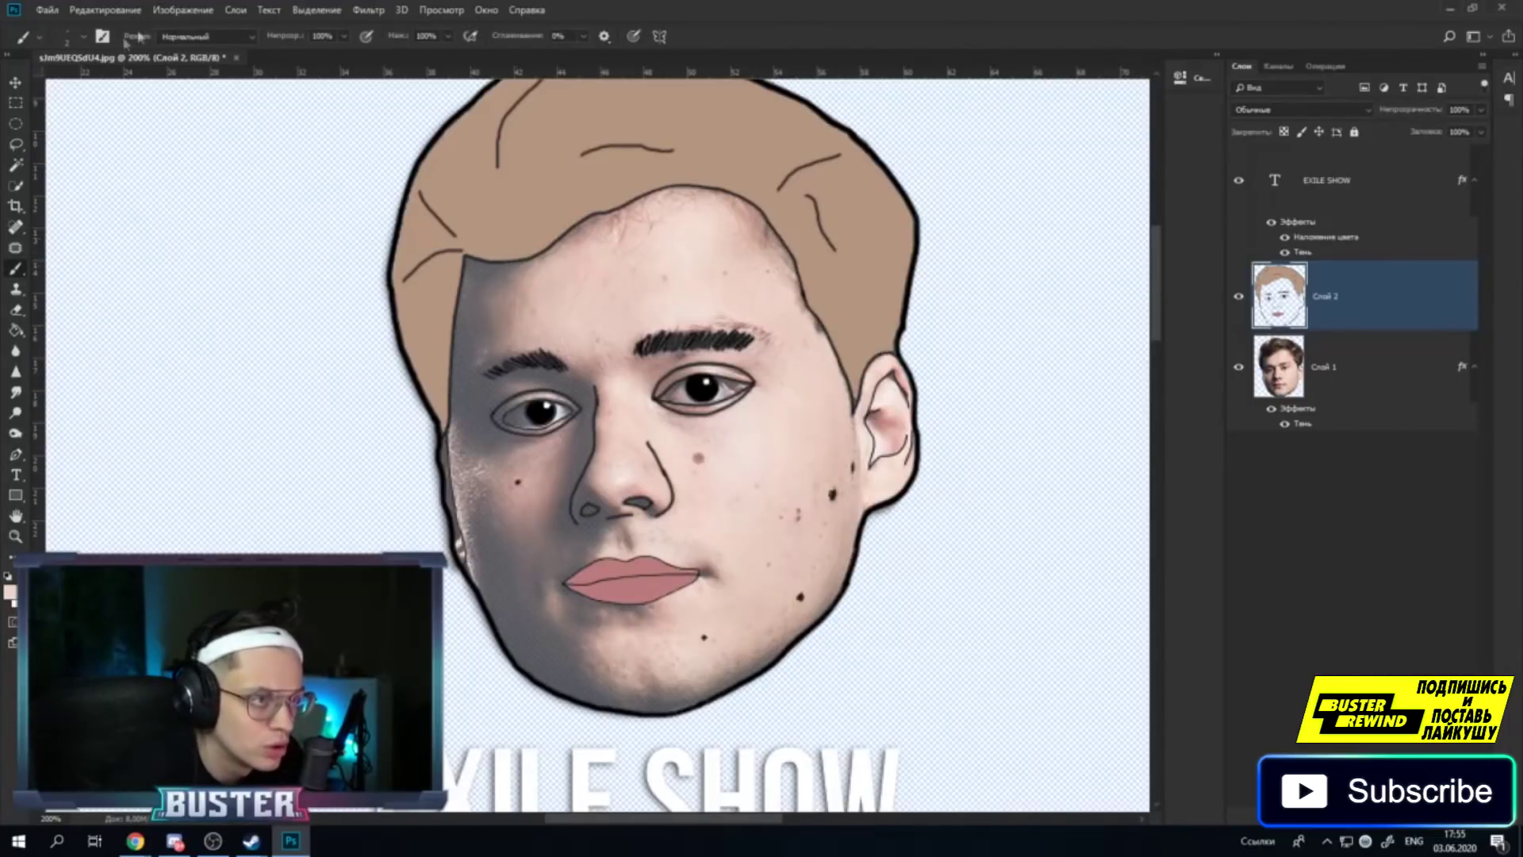
{"action": "left_click", "coordinate": [83, 37]}
{"action": "key", "text": "Return"}
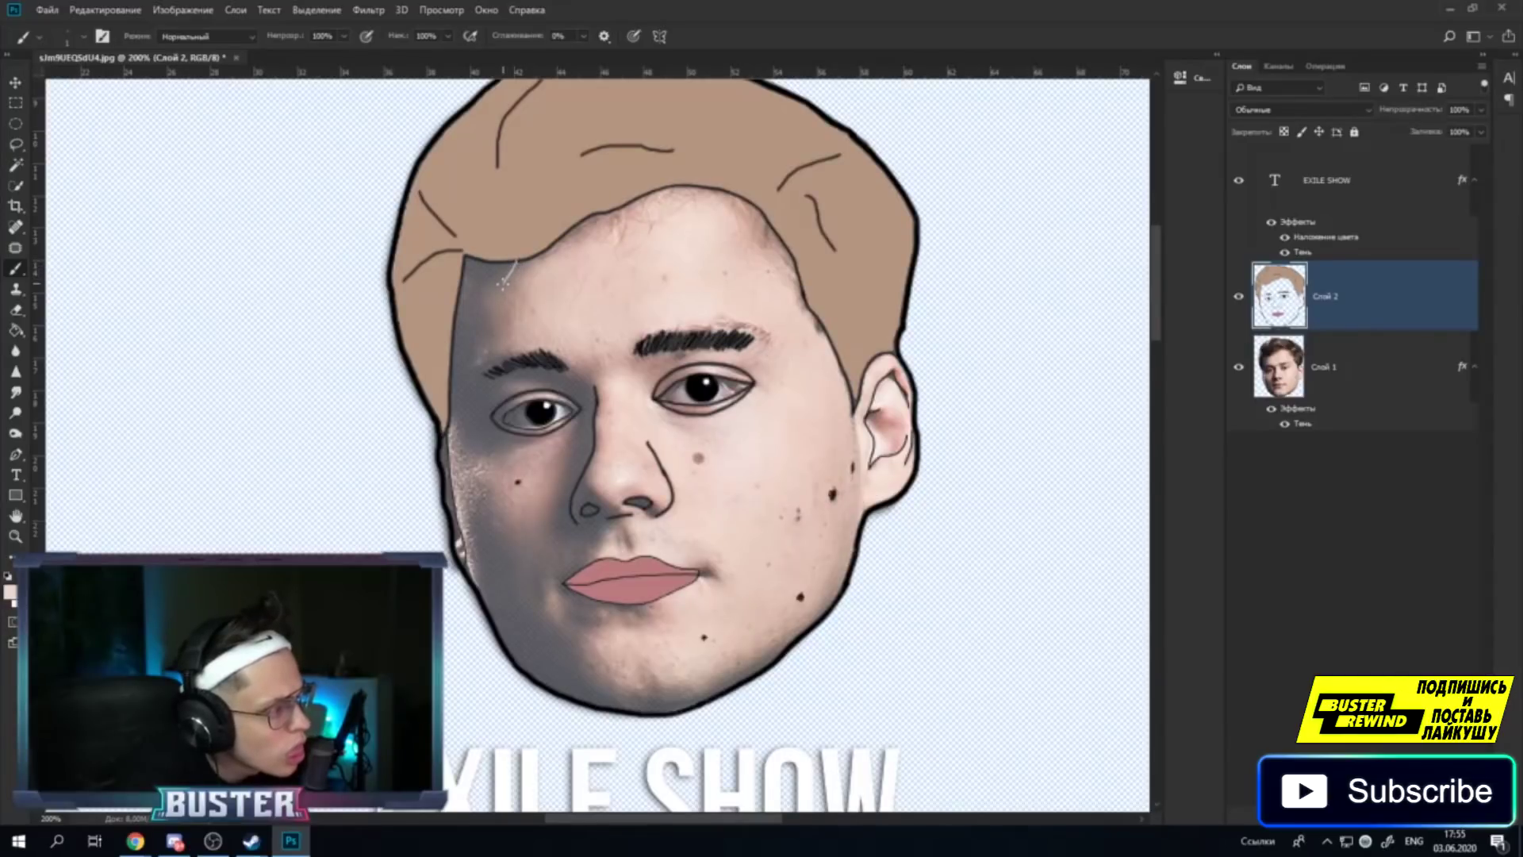
{"action": "key", "text": "ctrl+z"}
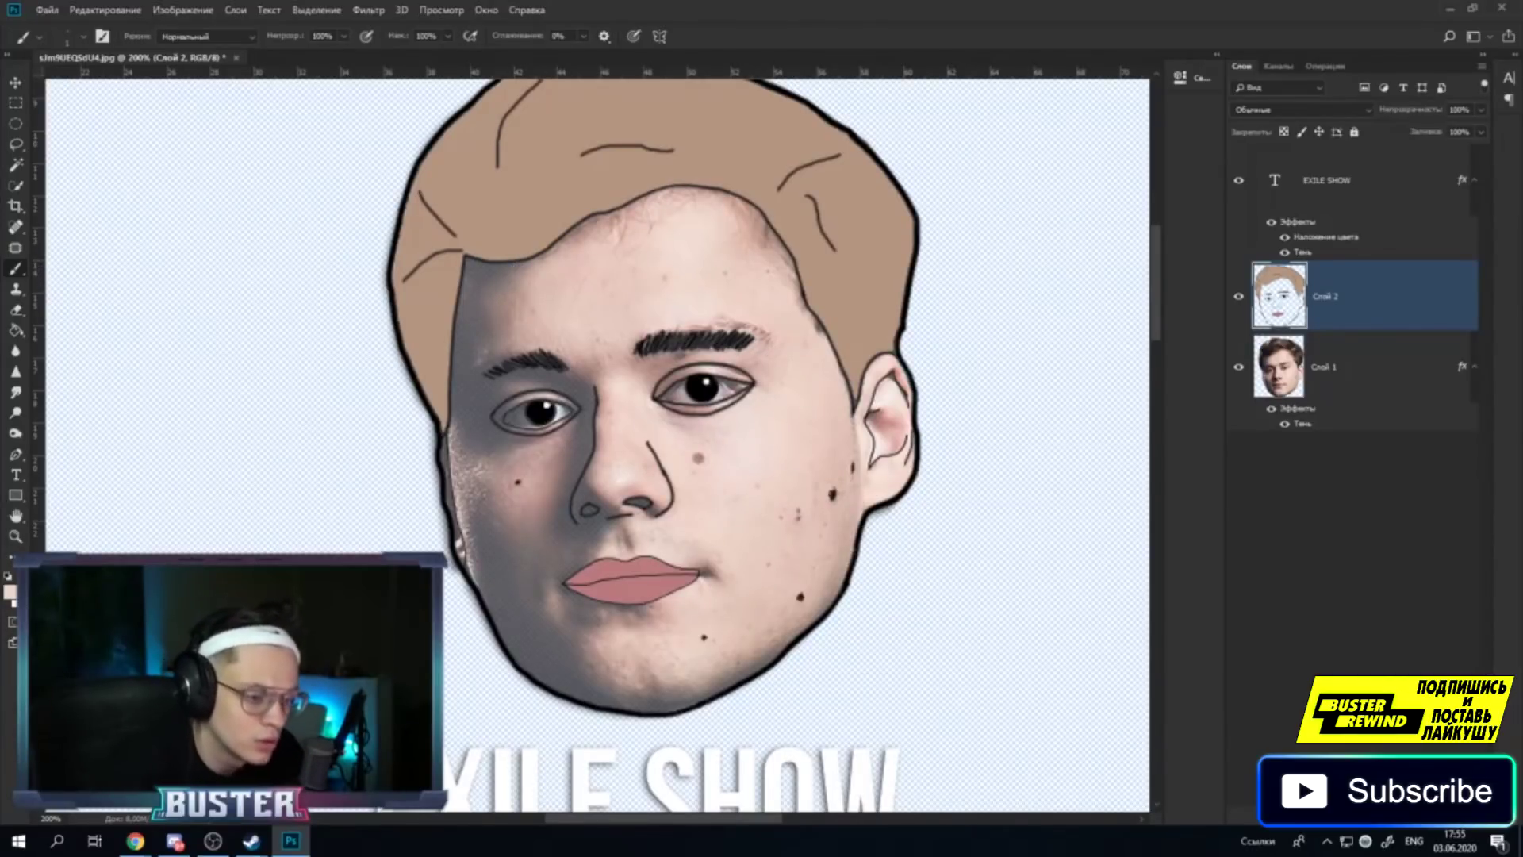
{"action": "left_click", "coordinate": [10, 592]}
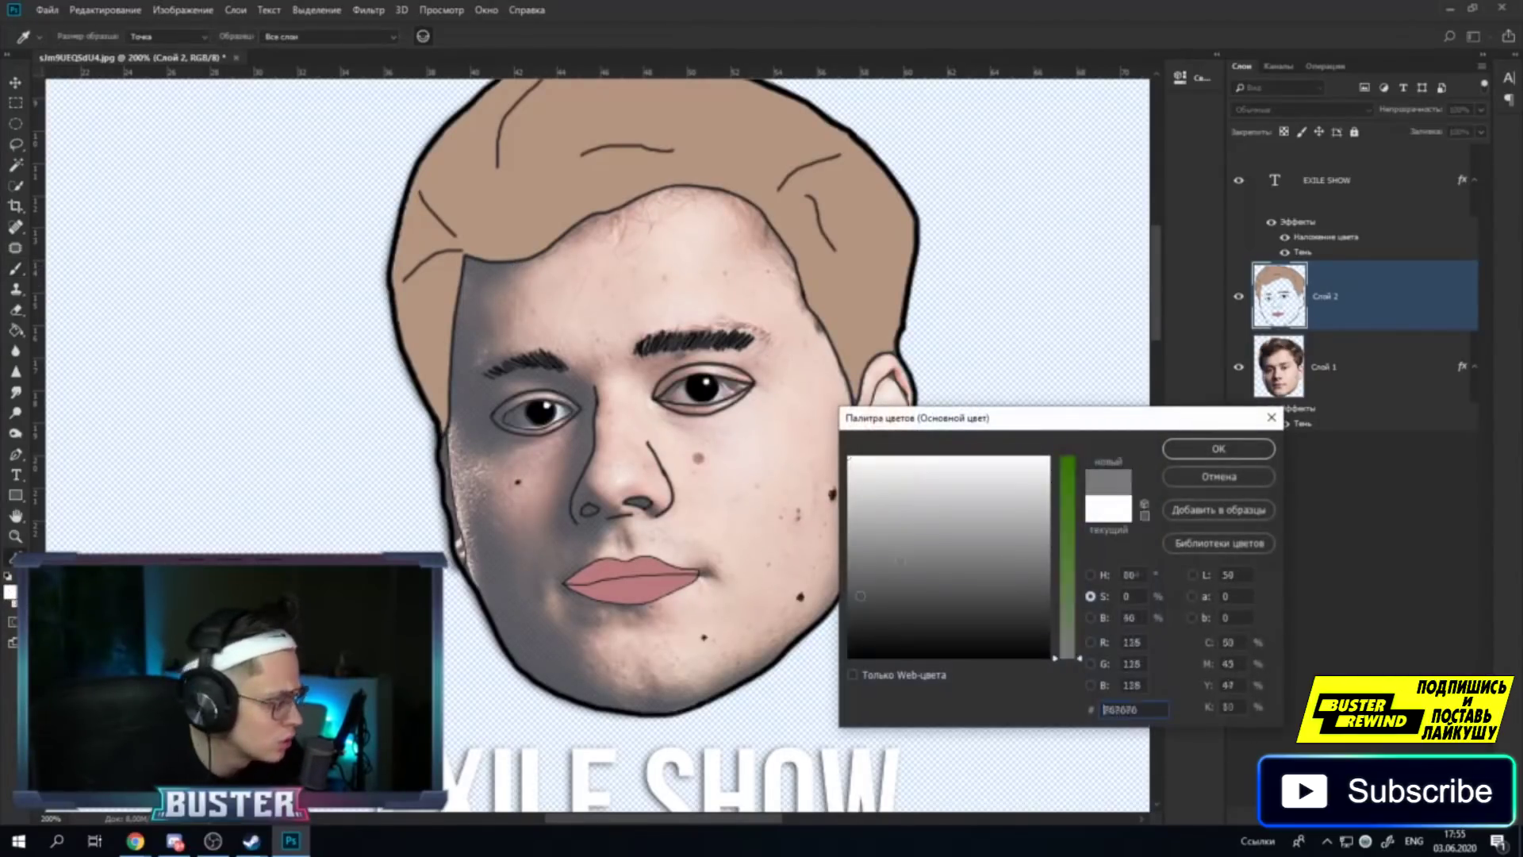
{"action": "key", "text": "Return"}
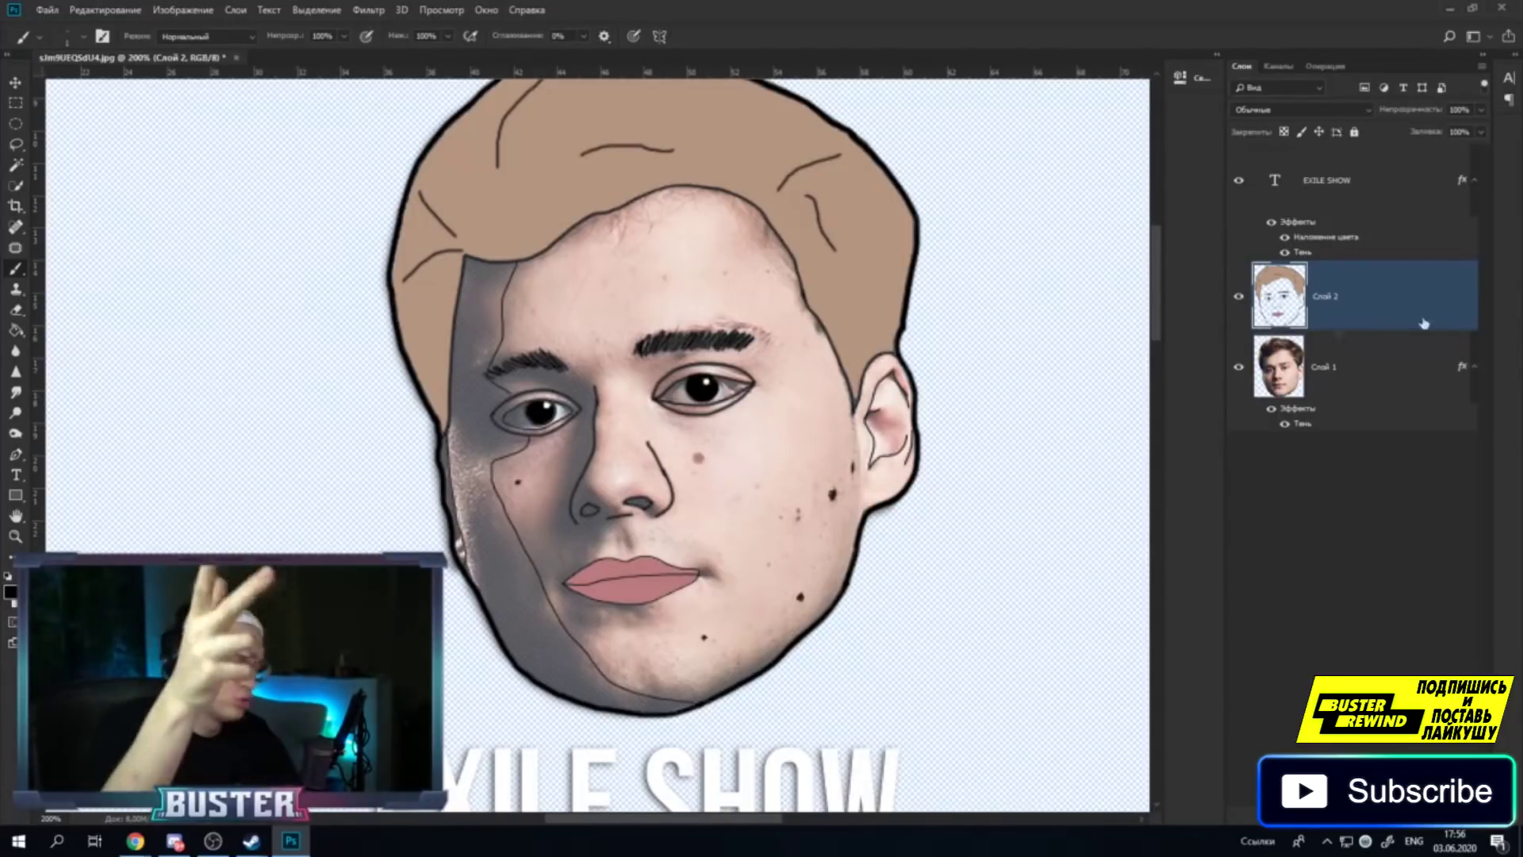
Fill the face's left-side shadow with the Paint Bucket, undo, and reapply at lower opacity.
{"action": "key", "text": "g"}
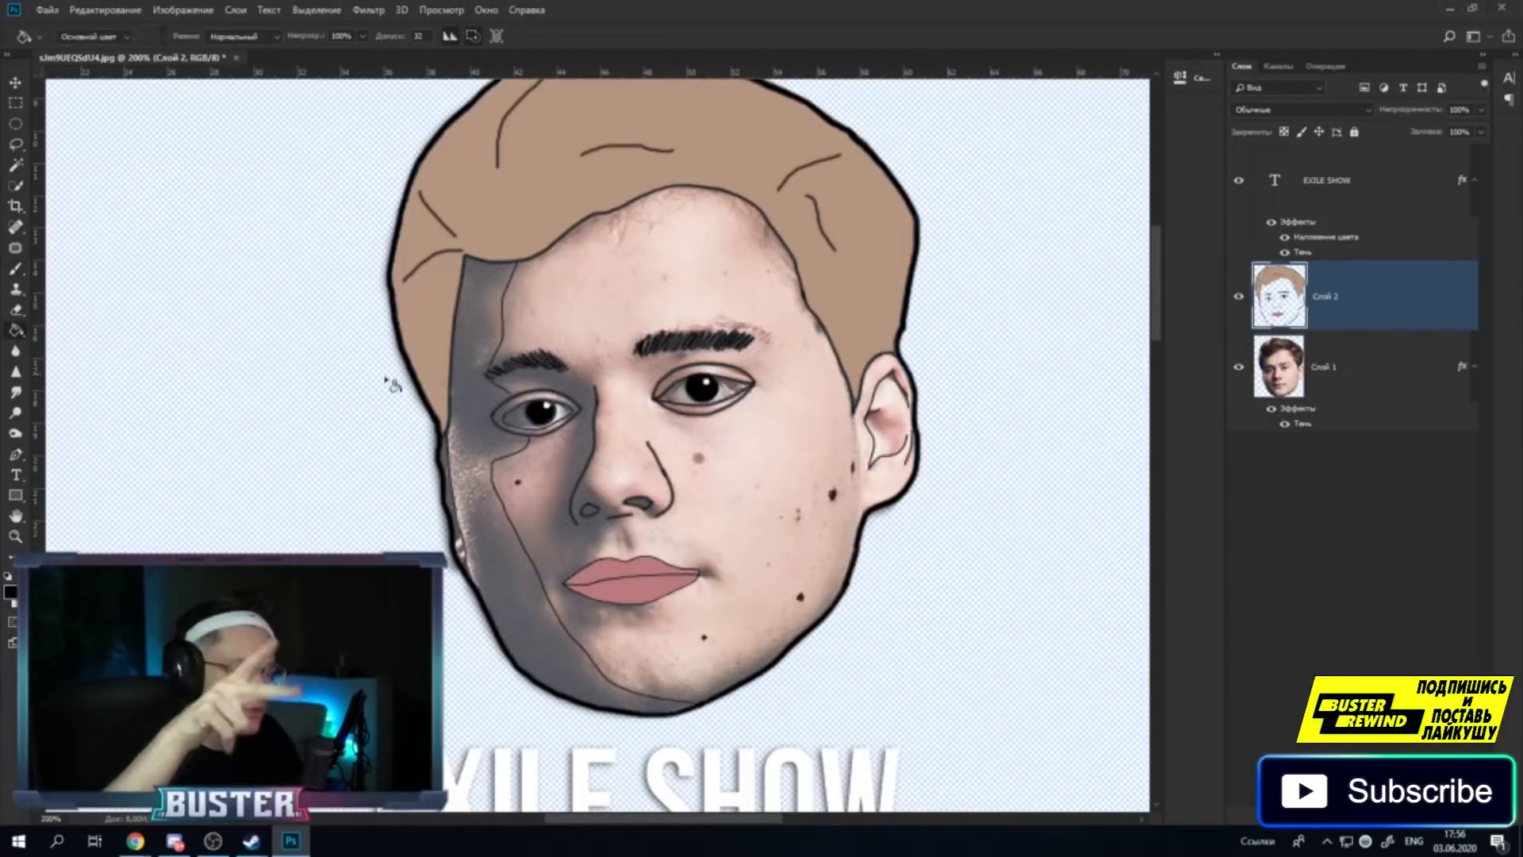
{"action": "left_click", "coordinate": [472, 395]}
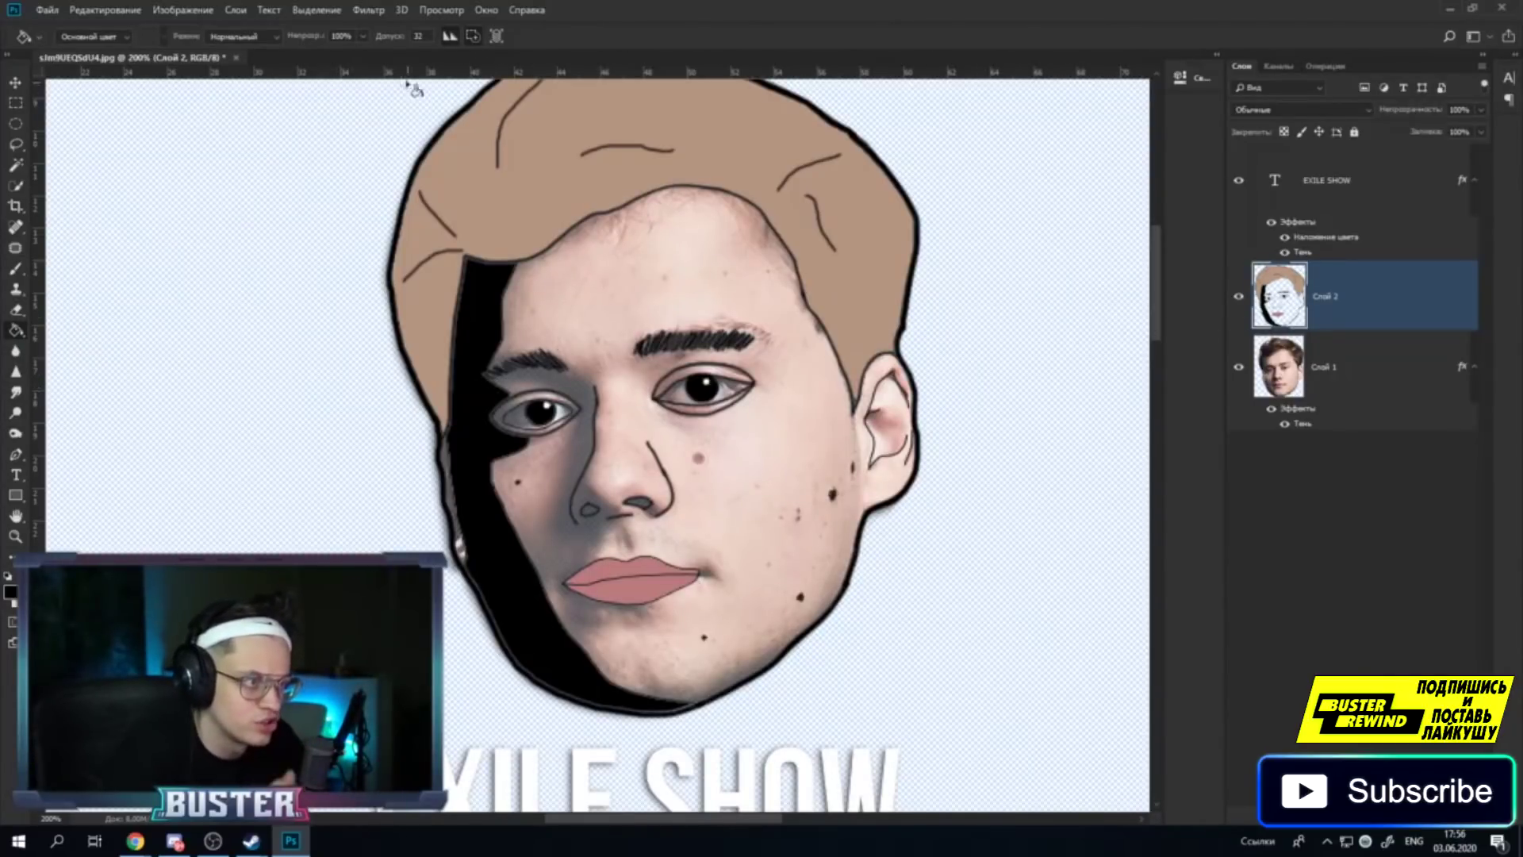
{"action": "key", "text": "ctrl+z"}
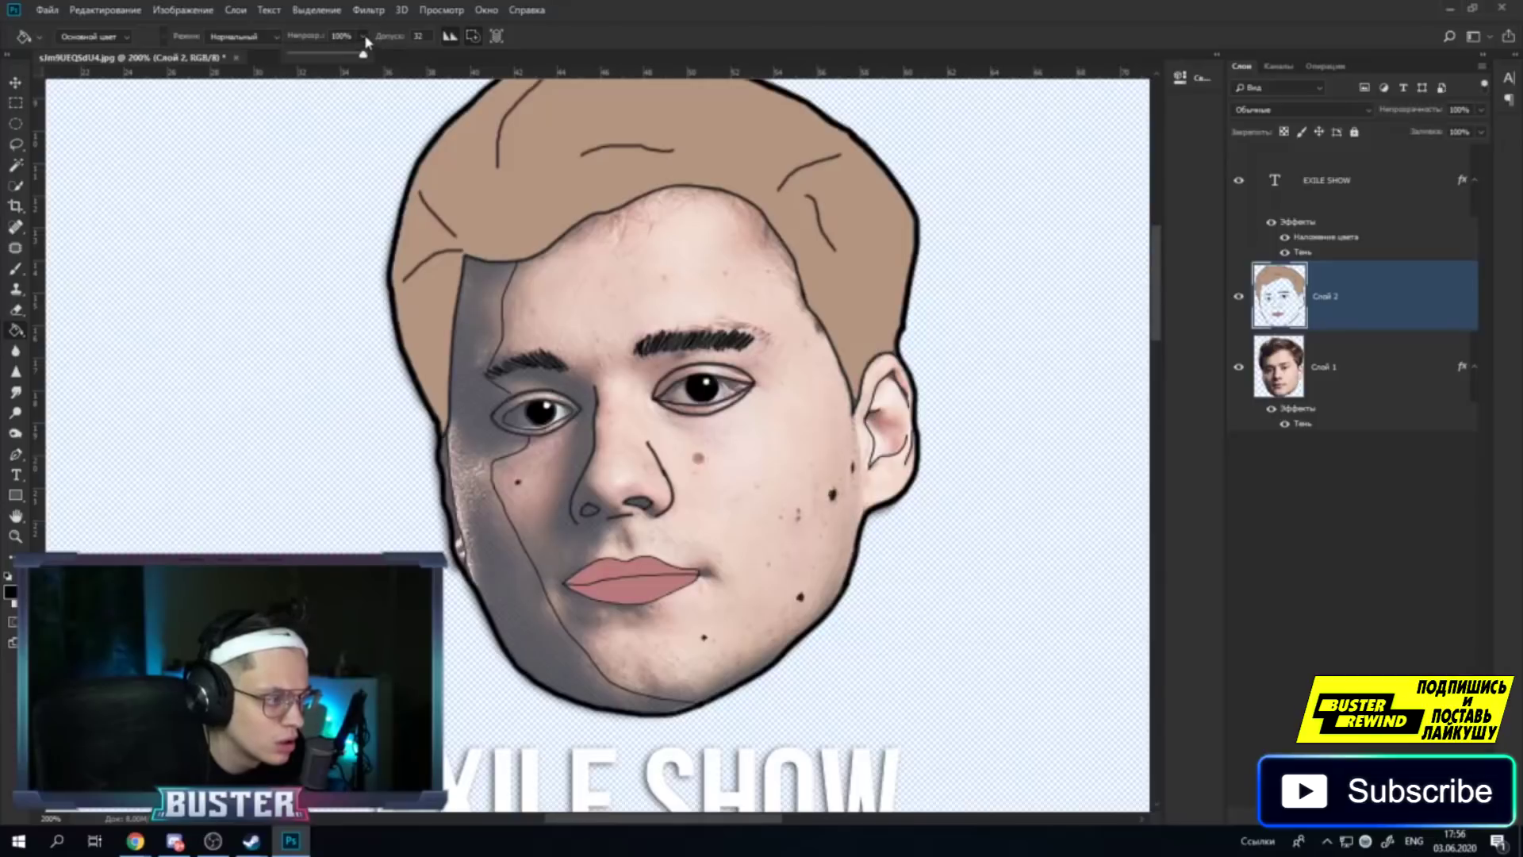
{"action": "left_click_drag", "start_coordinate": [365, 62], "coordinate": [342, 65]}
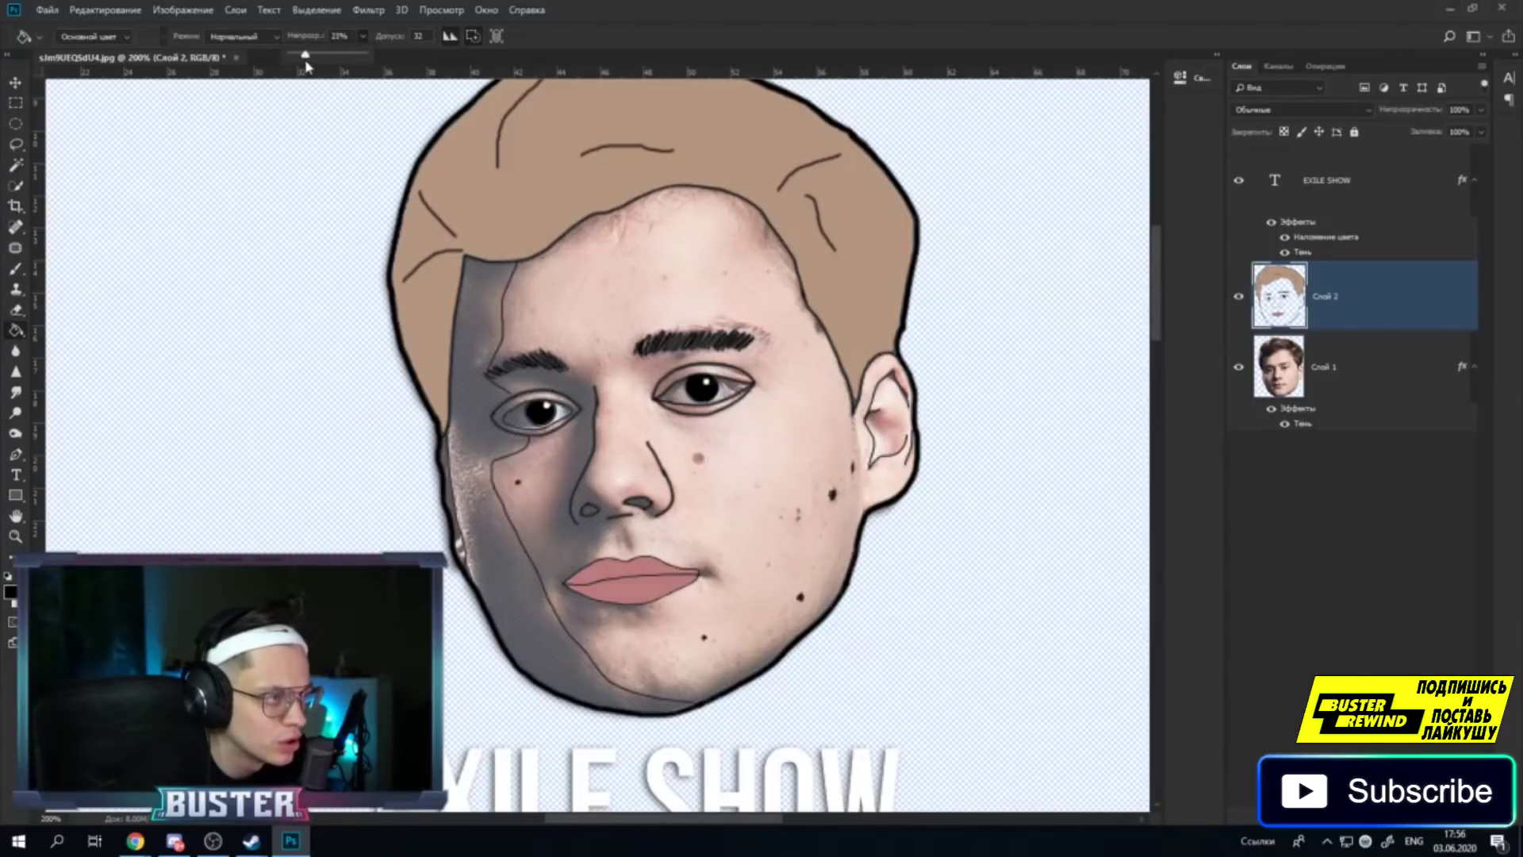
{"action": "left_click", "coordinate": [475, 335]}
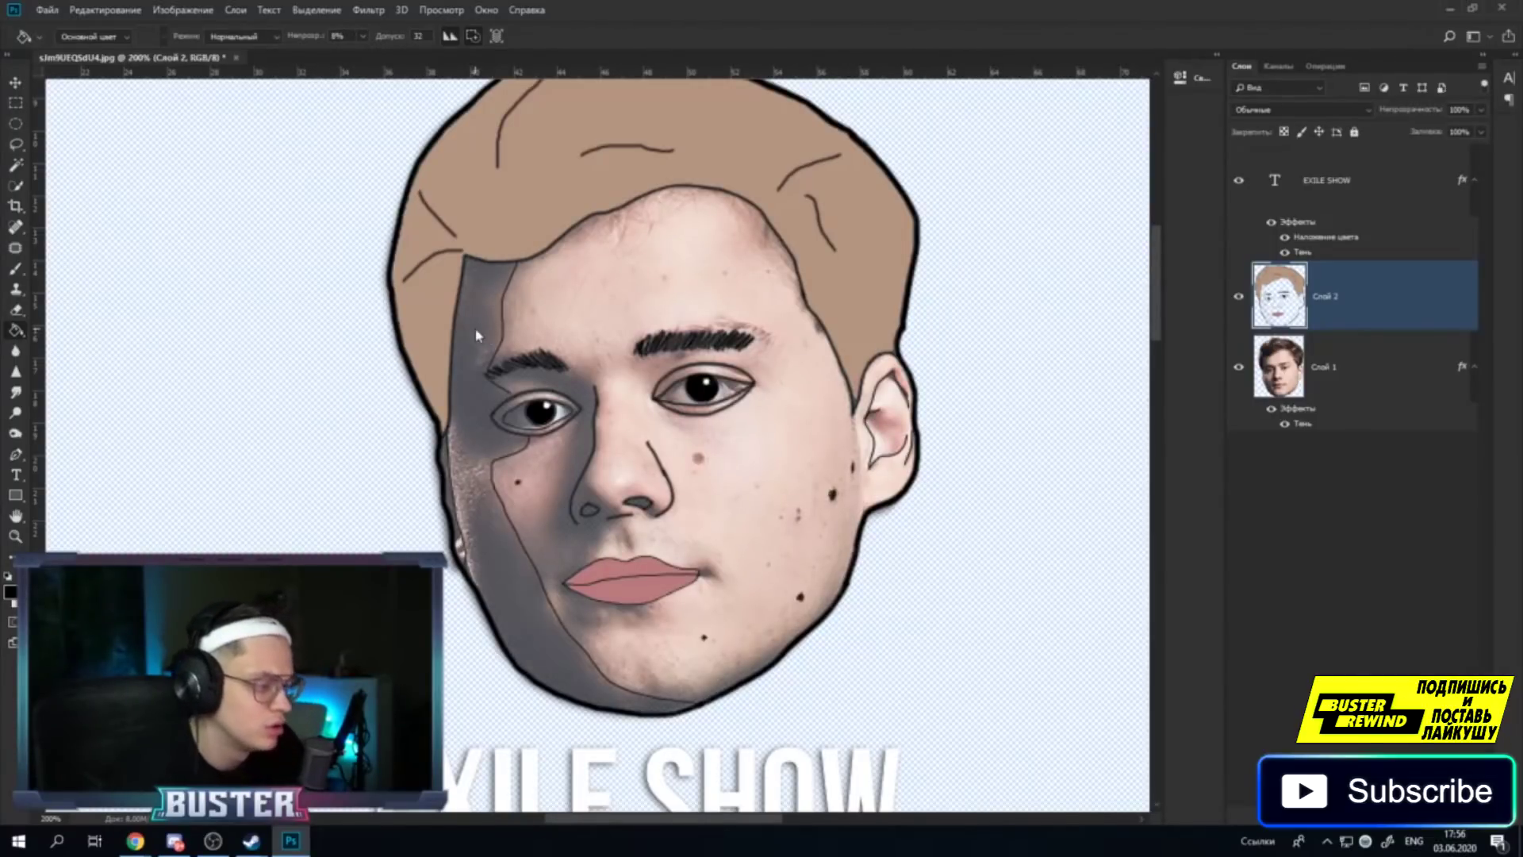
Hide the photo, whiten the grey shaded area on the left, and compare against the photo.
{"action": "left_click", "coordinate": [1238, 367]}
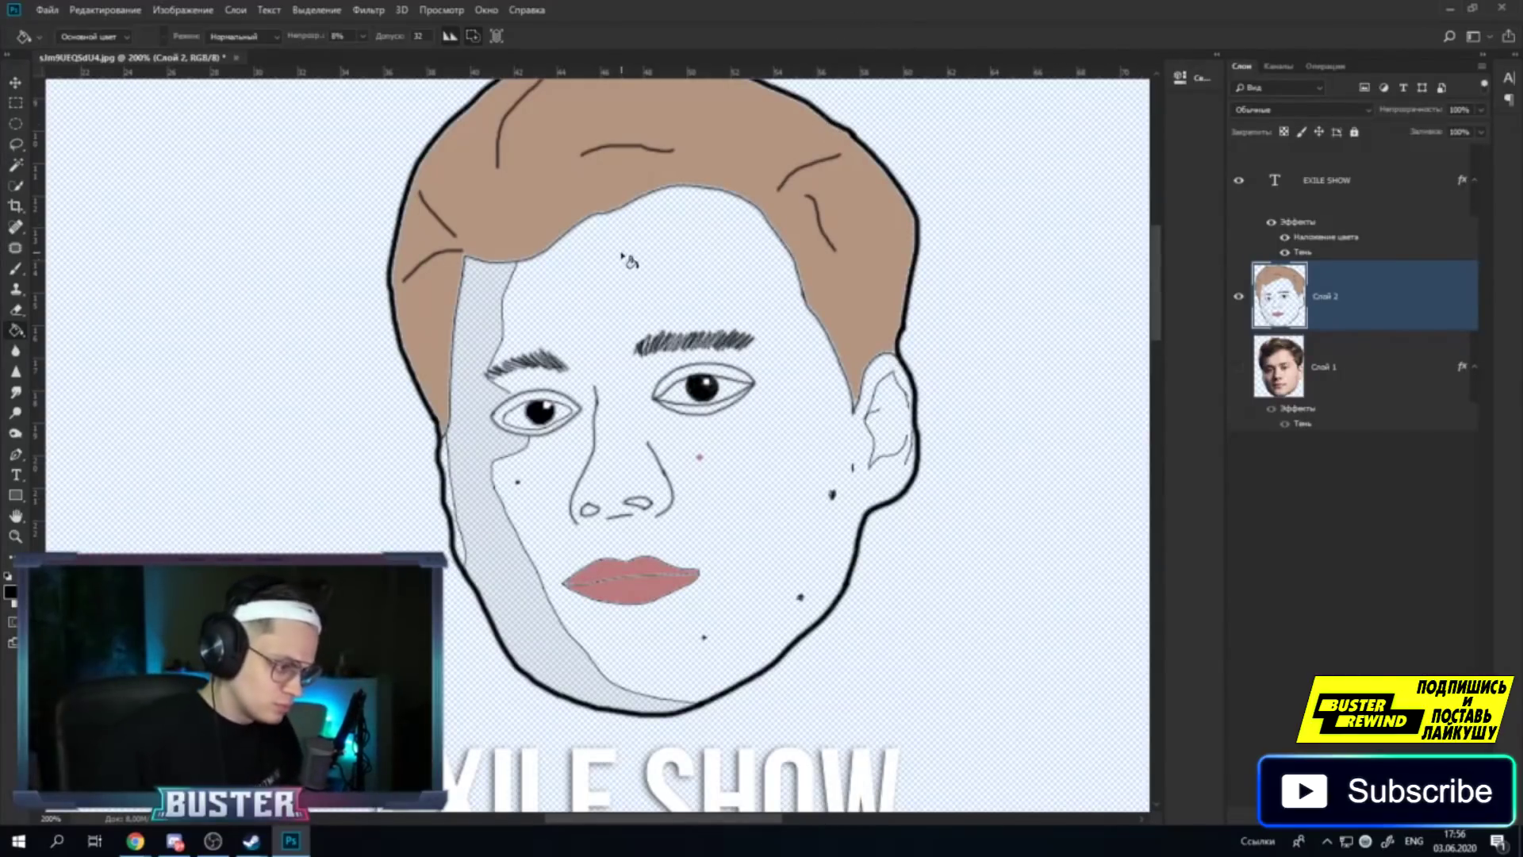
{"action": "left_click", "coordinate": [491, 328]}
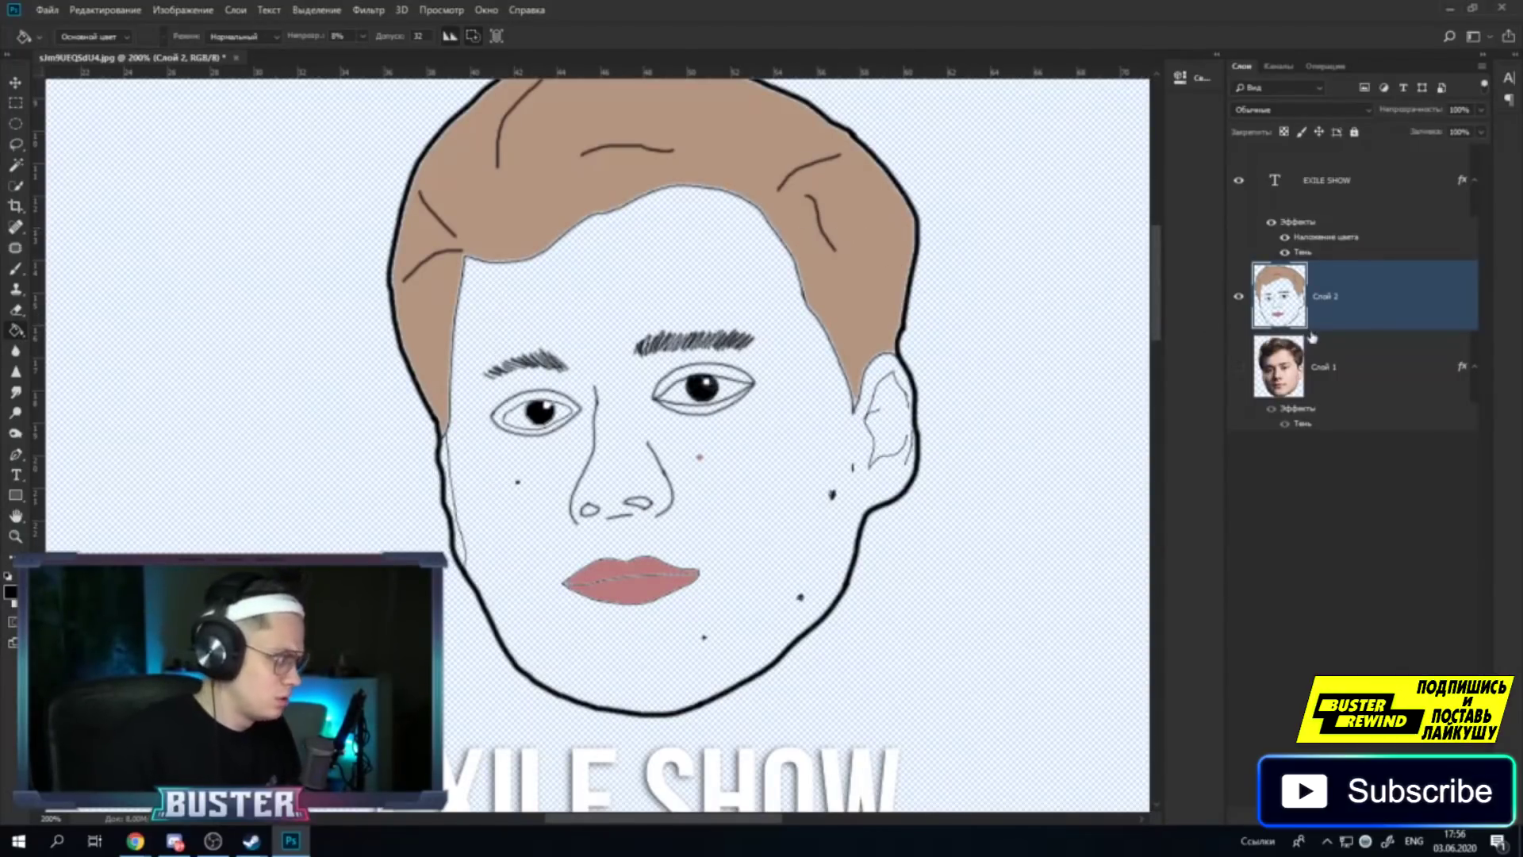
{"action": "left_click", "coordinate": [1238, 366]}
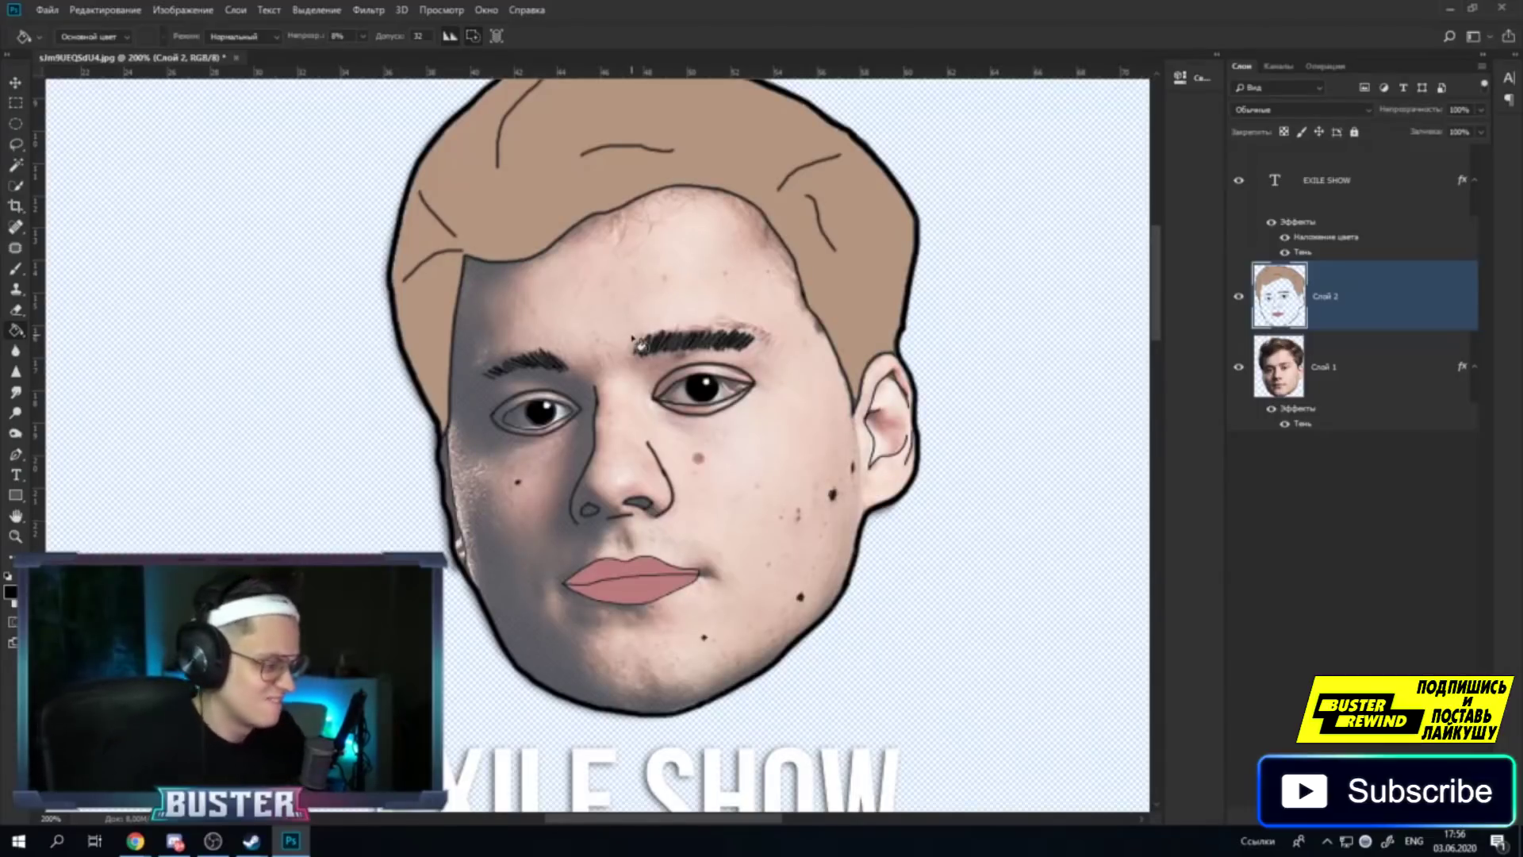
{"action": "scroll", "coordinate": [555, 317], "scroll_direction": "up", "scroll_amount": 2}
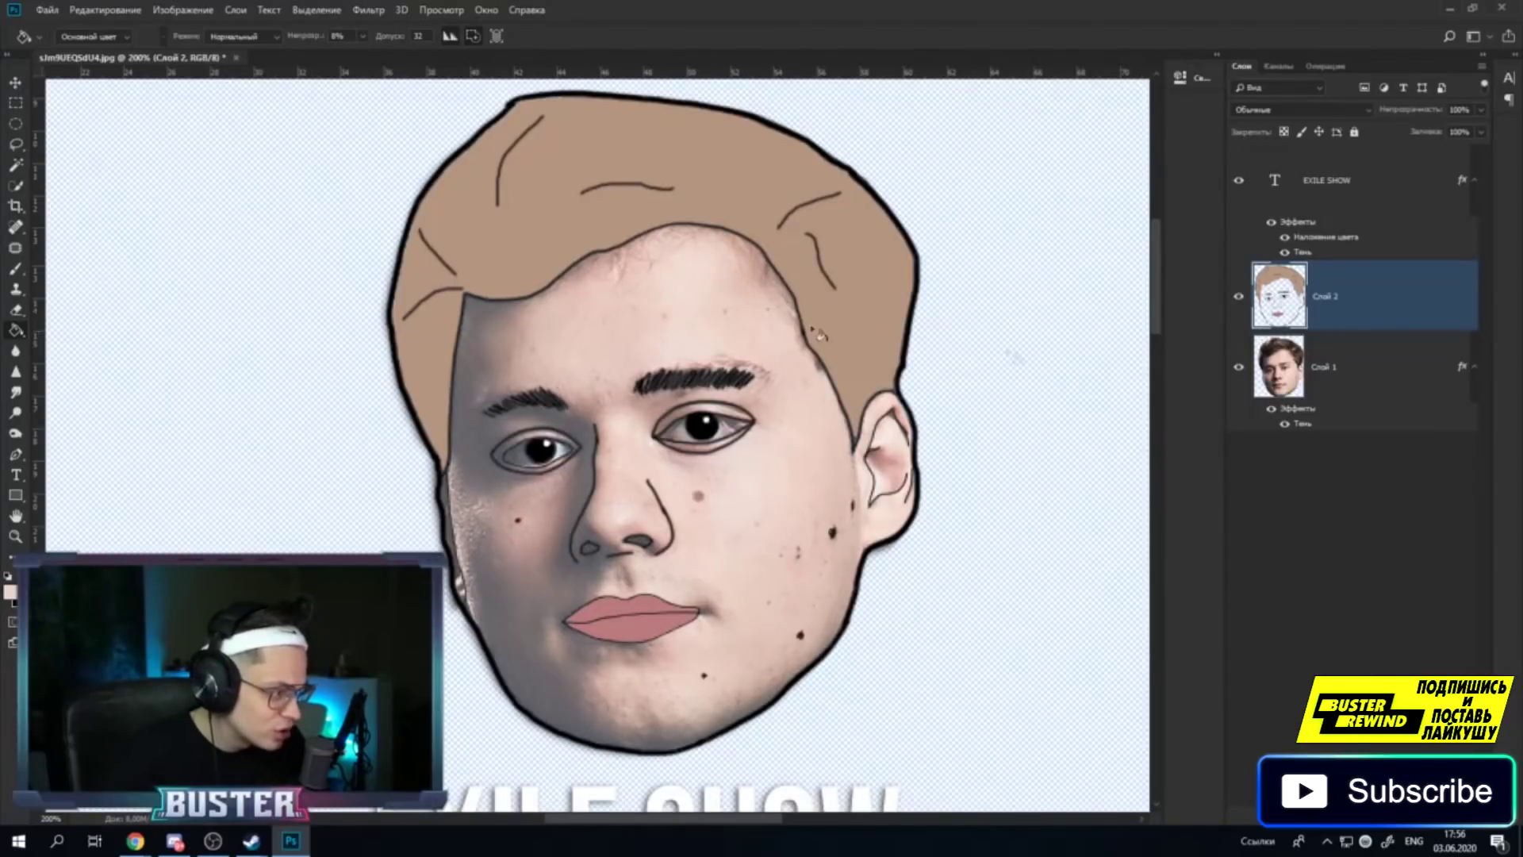
{"action": "left_click", "coordinate": [1240, 368]}
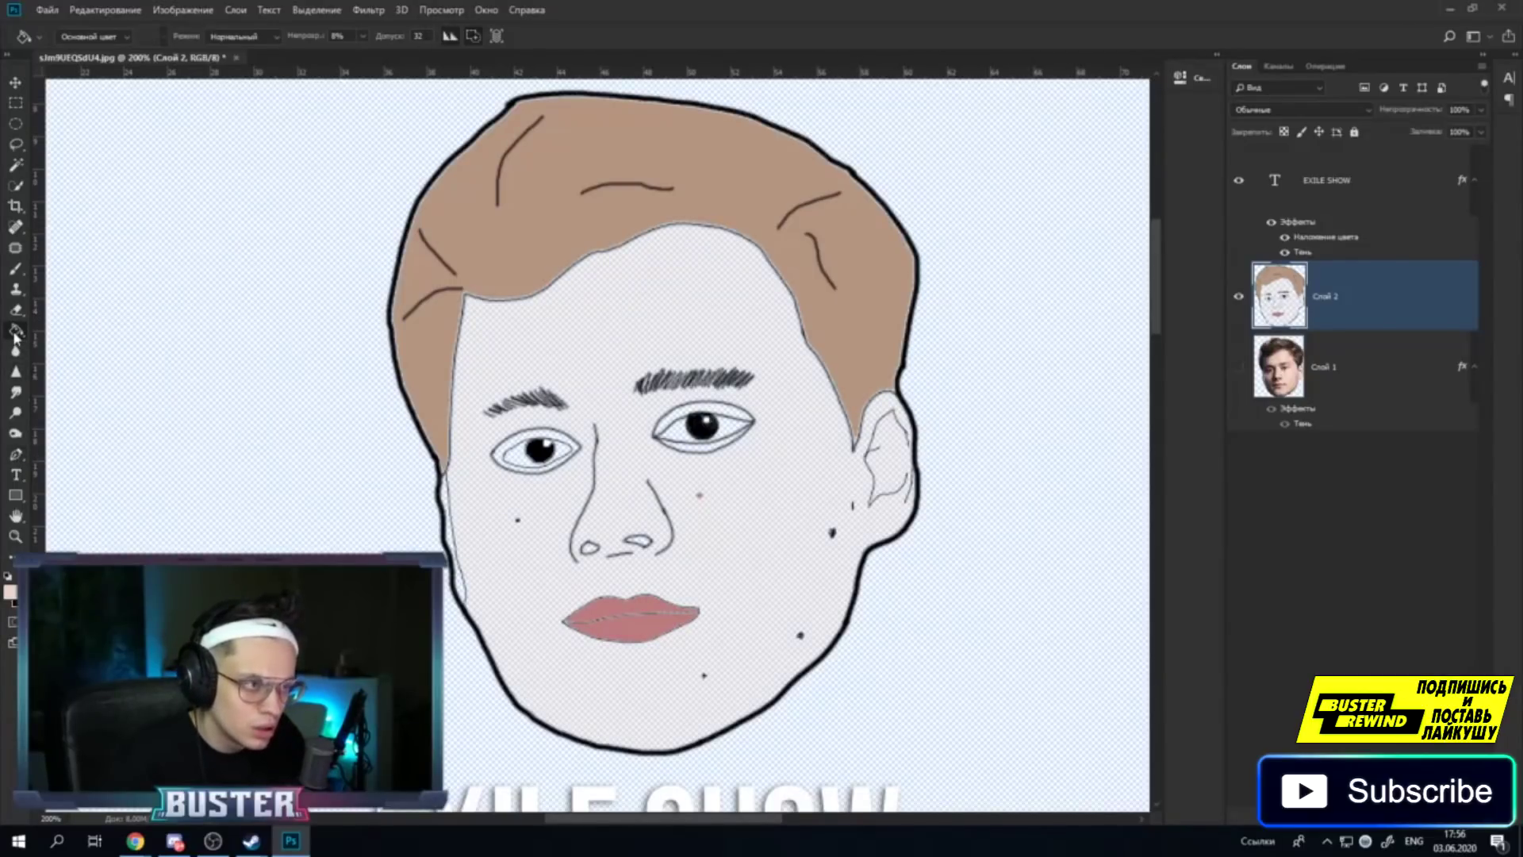
{"action": "left_click", "coordinate": [364, 36]}
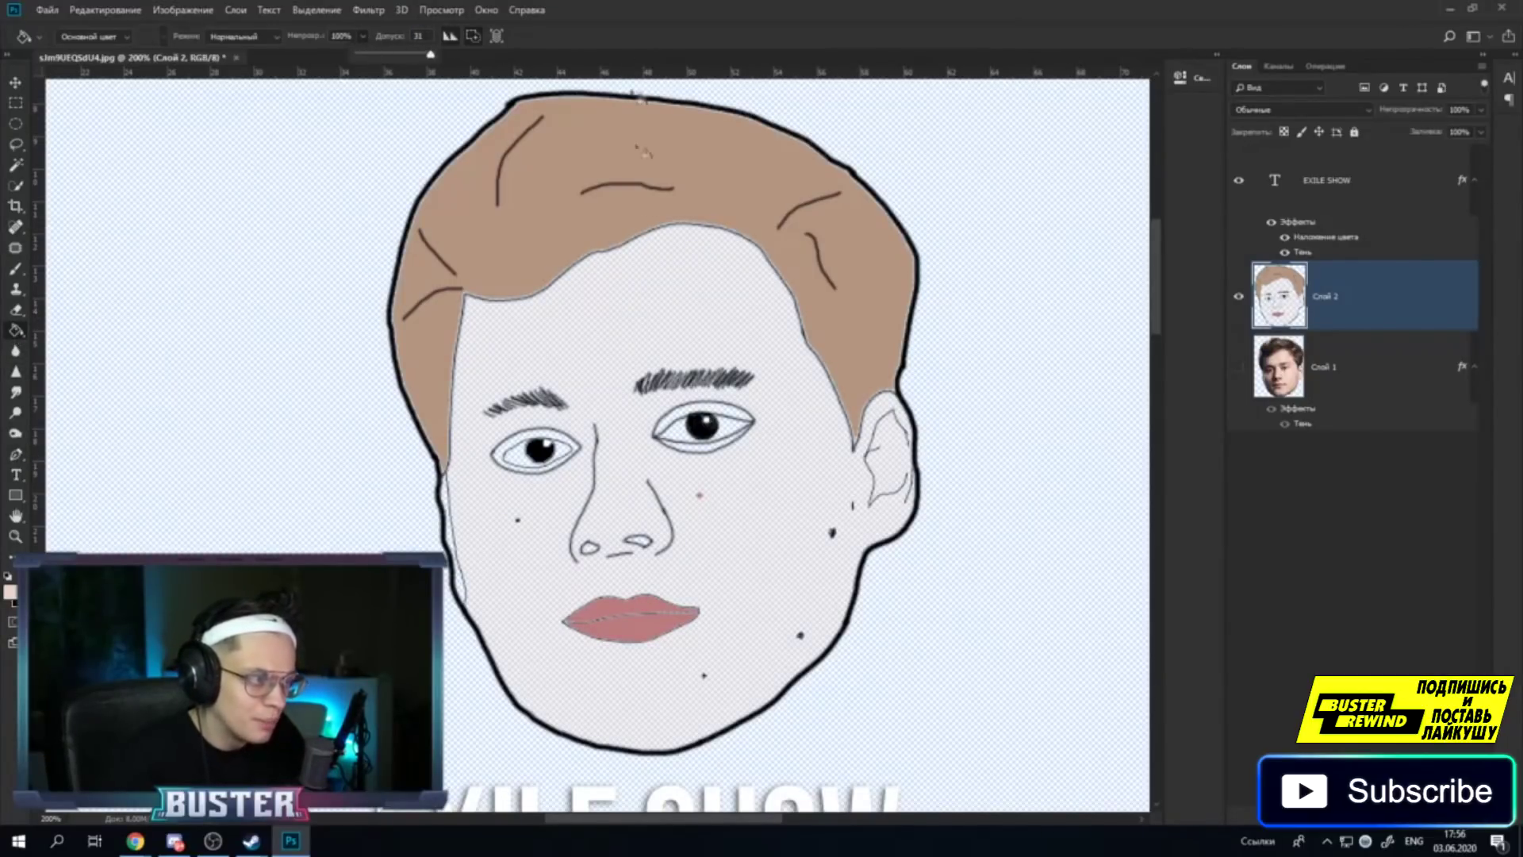
Fill the face inside the black outline on Слой 2 with light peach skin tone.
{"action": "left_click", "coordinate": [681, 275]}
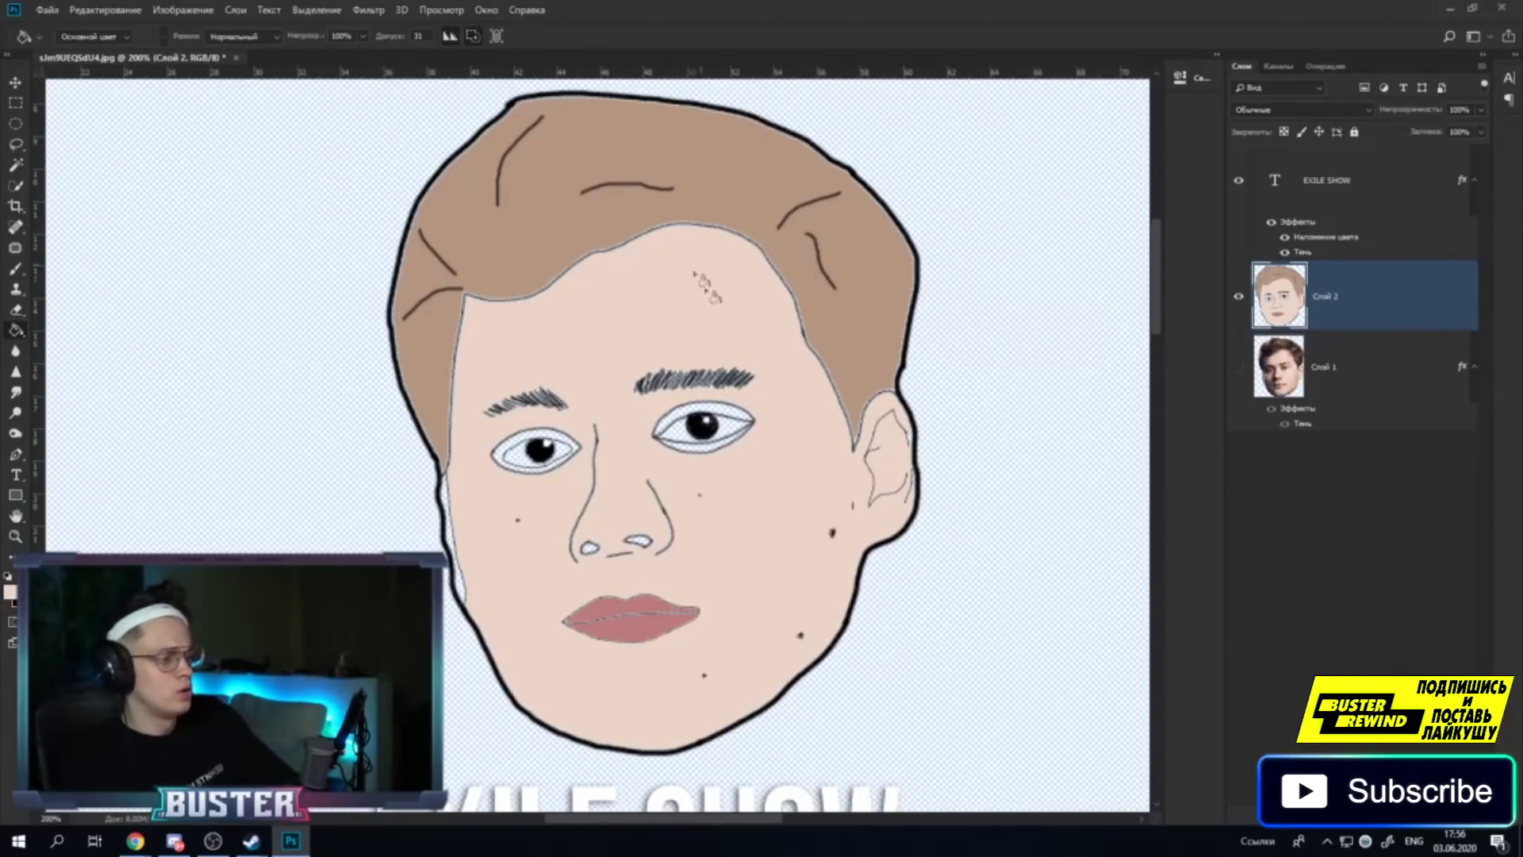
{"action": "scroll", "coordinate": [799, 381], "scroll_direction": "down", "scroll_amount": 3}
{"action": "scroll", "coordinate": [793, 377], "scroll_direction": "up", "scroll_amount": 2}
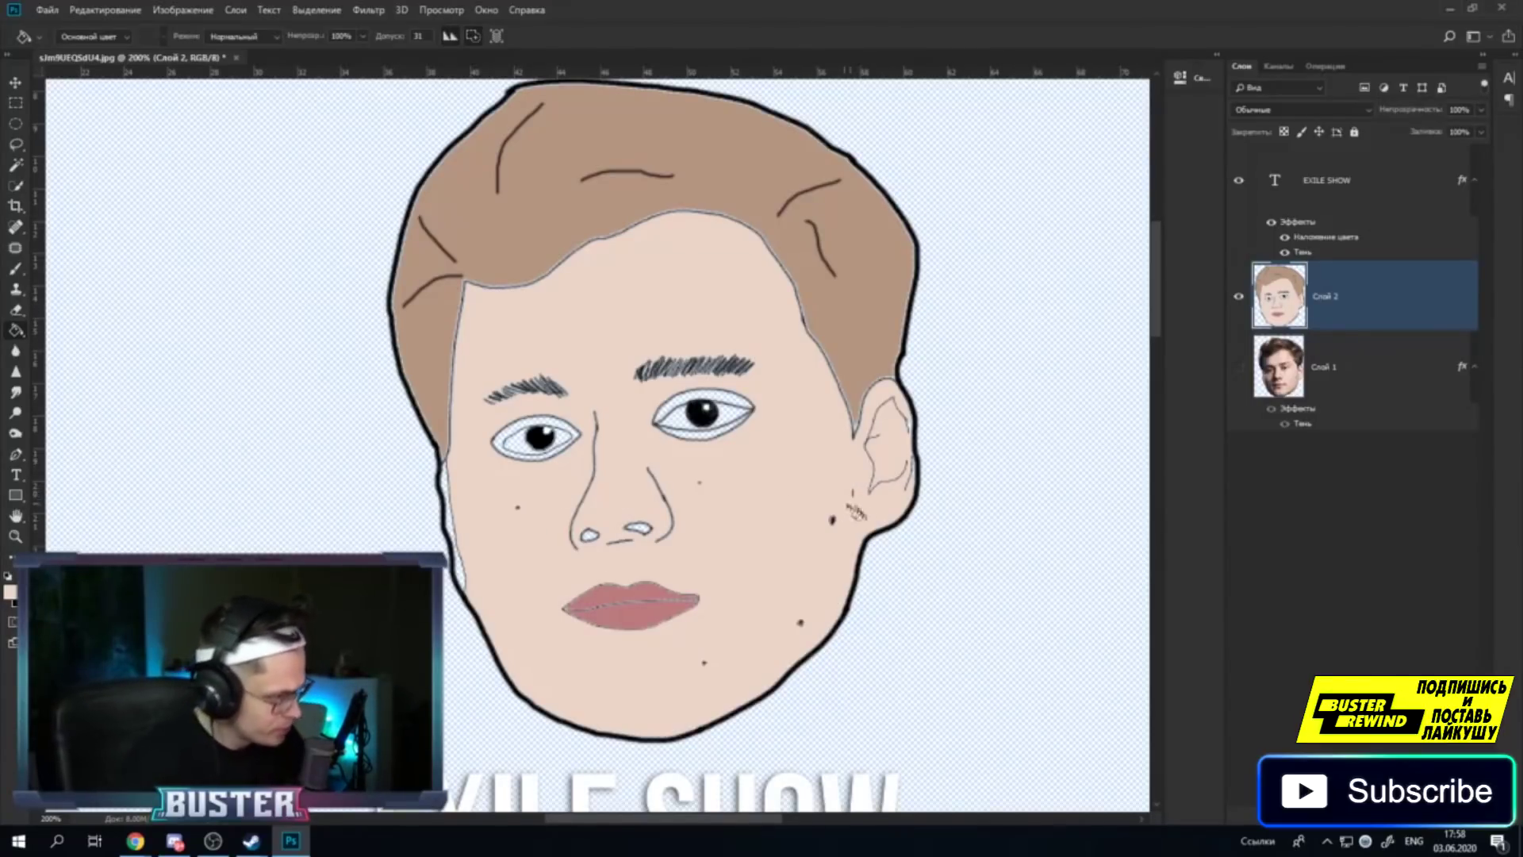
{"action": "key", "text": "z"}
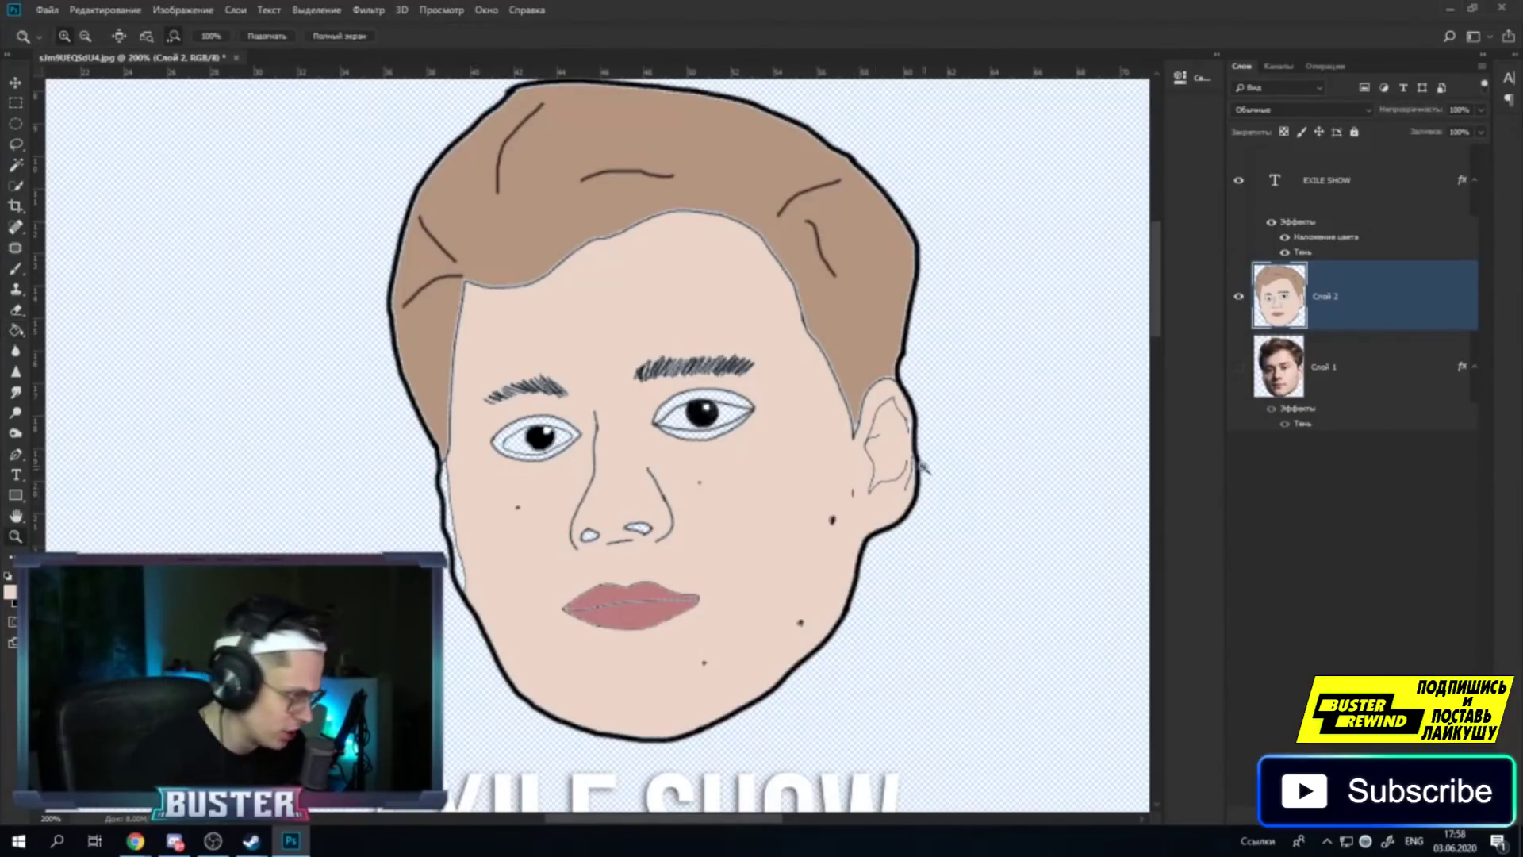
{"action": "left_click", "coordinate": [923, 472]}
{"action": "left_click", "coordinate": [906, 469]}
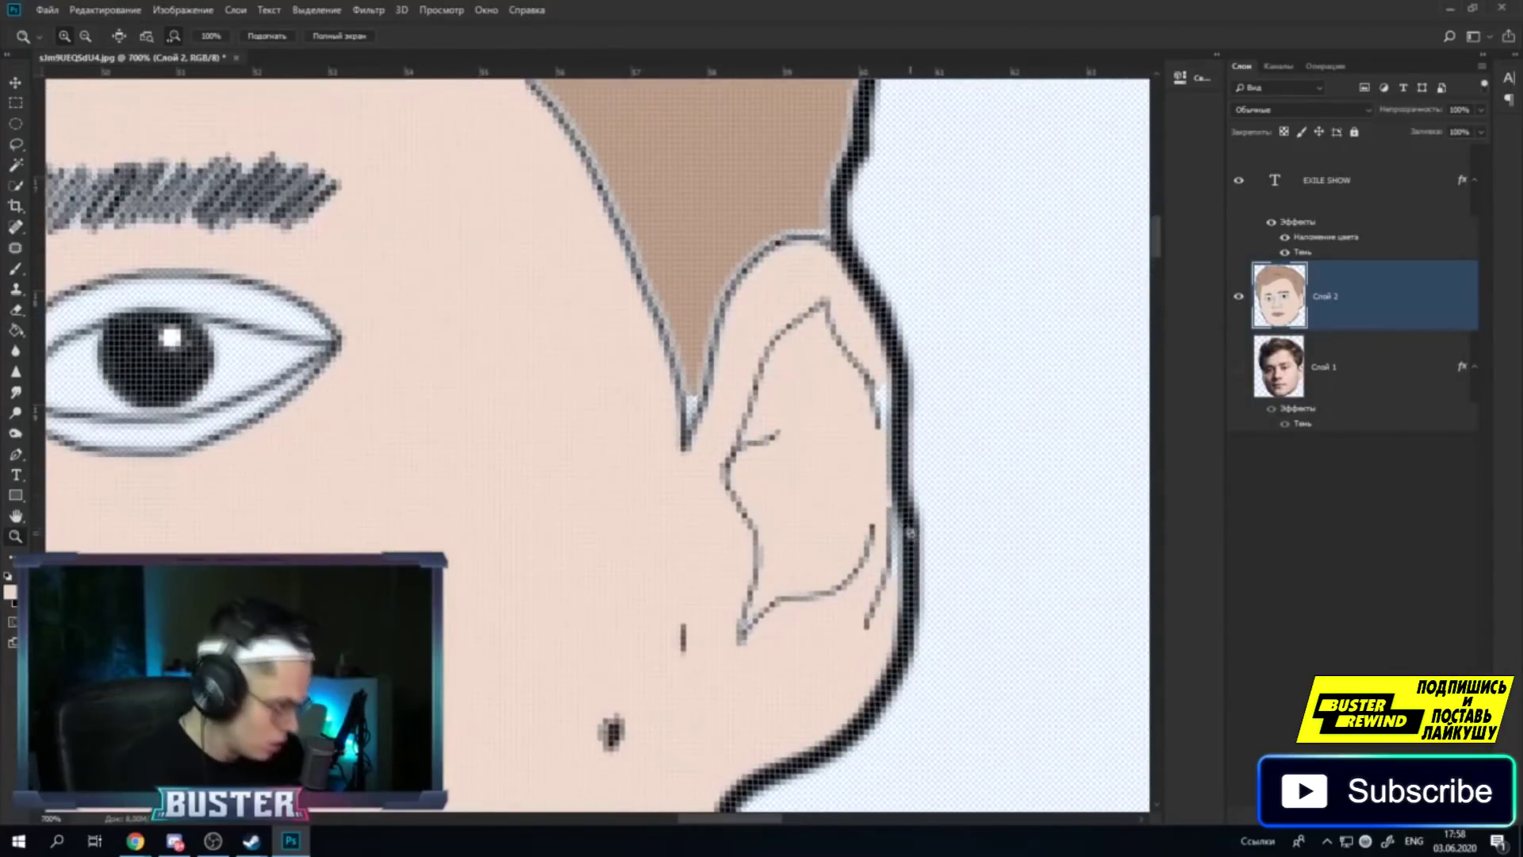
{"action": "left_click", "coordinate": [904, 472]}
{"action": "left_click", "coordinate": [28, 331]}
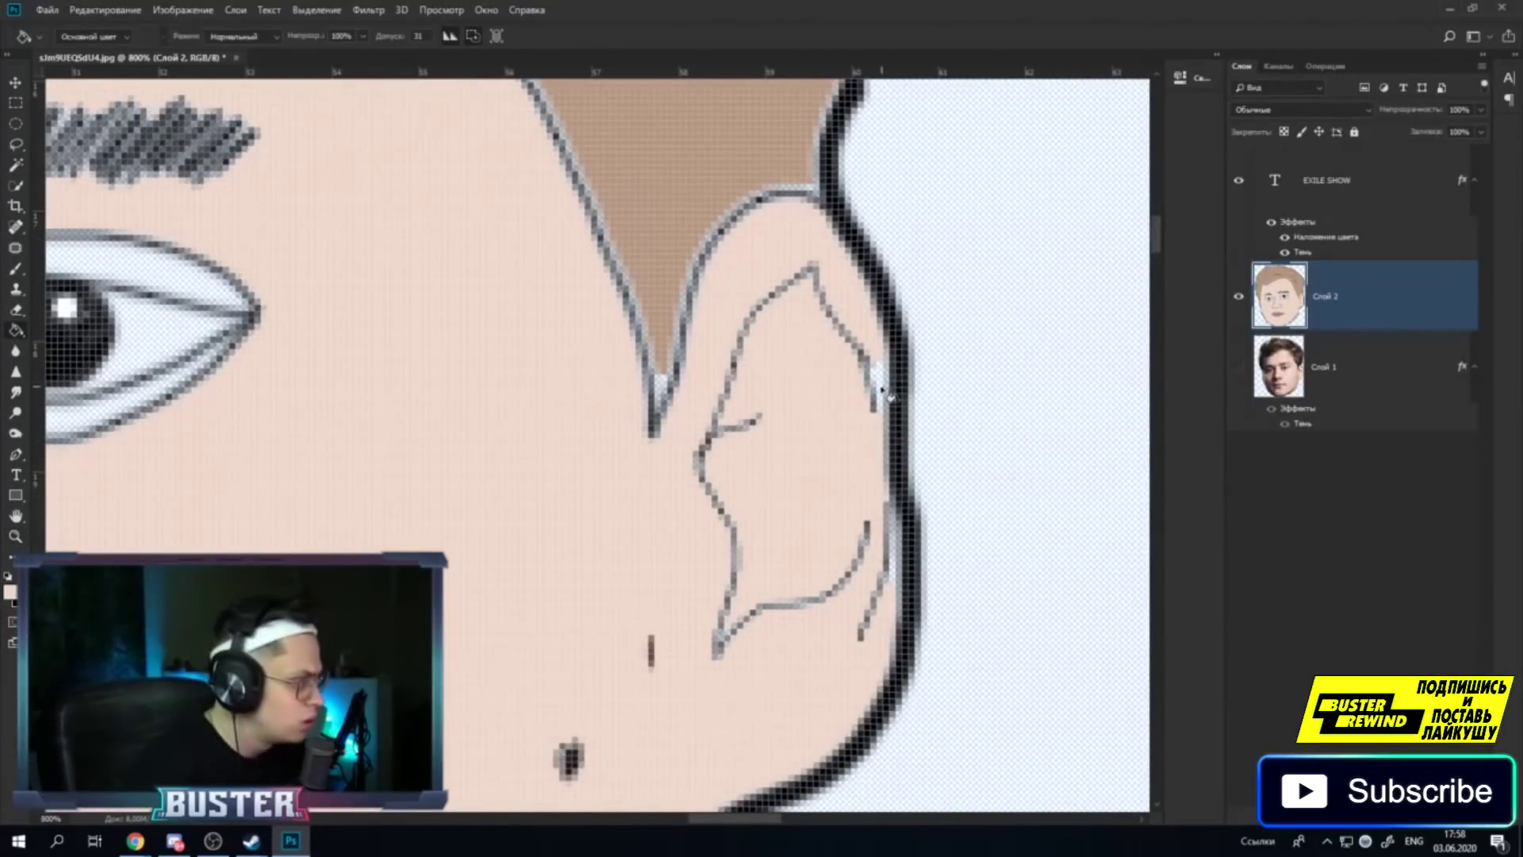
{"action": "left_click", "coordinate": [881, 389]}
{"action": "key", "text": "ctrl+z"}
{"action": "left_click", "coordinate": [885, 380]}
{"action": "key", "text": "ctrl+z"}
{"action": "key", "text": "b"}
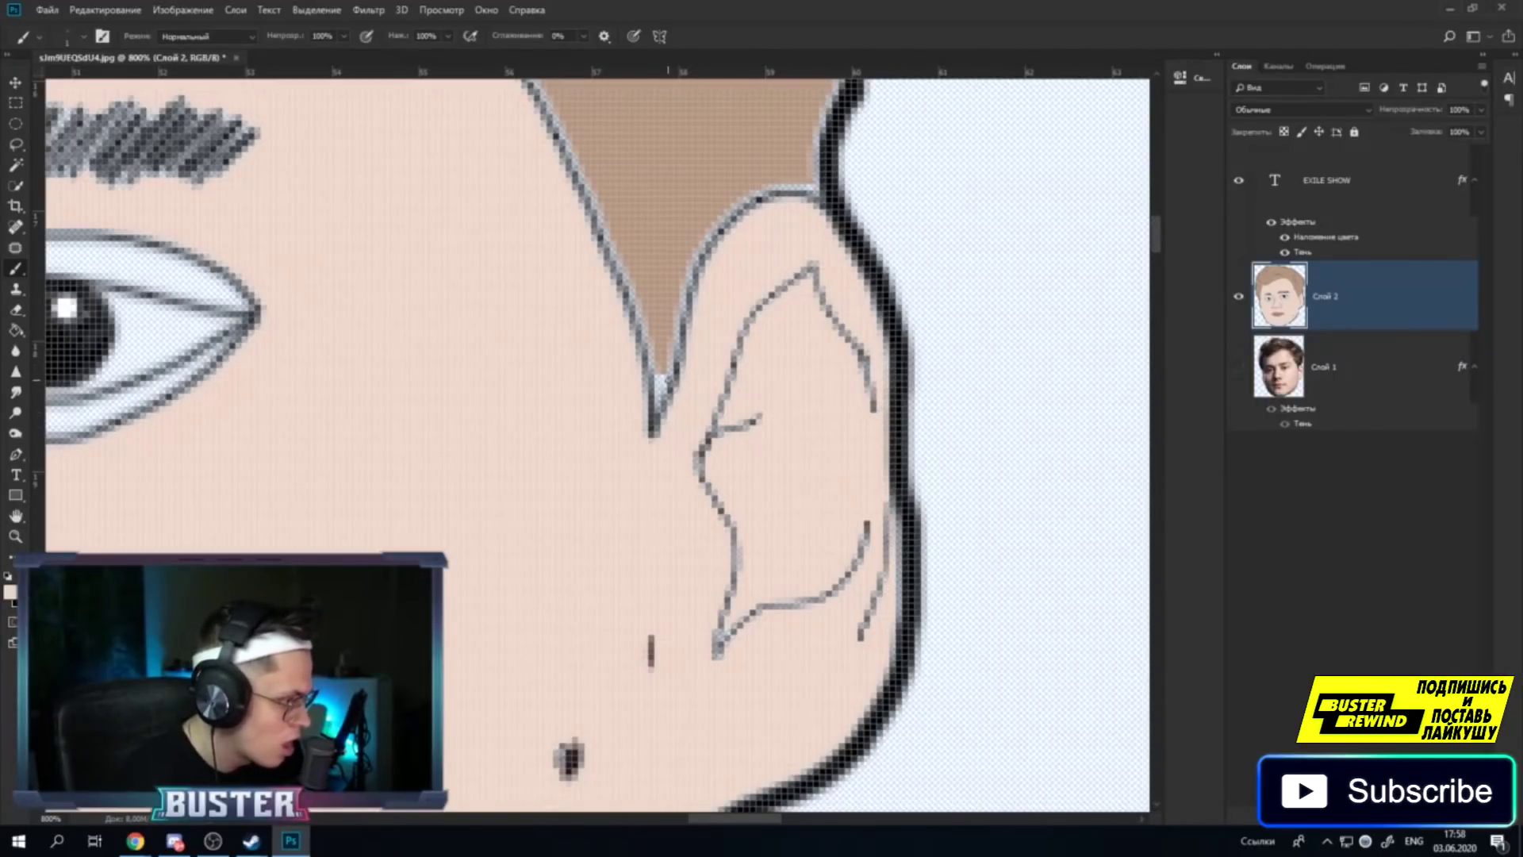
{"action": "key", "text": "i"}
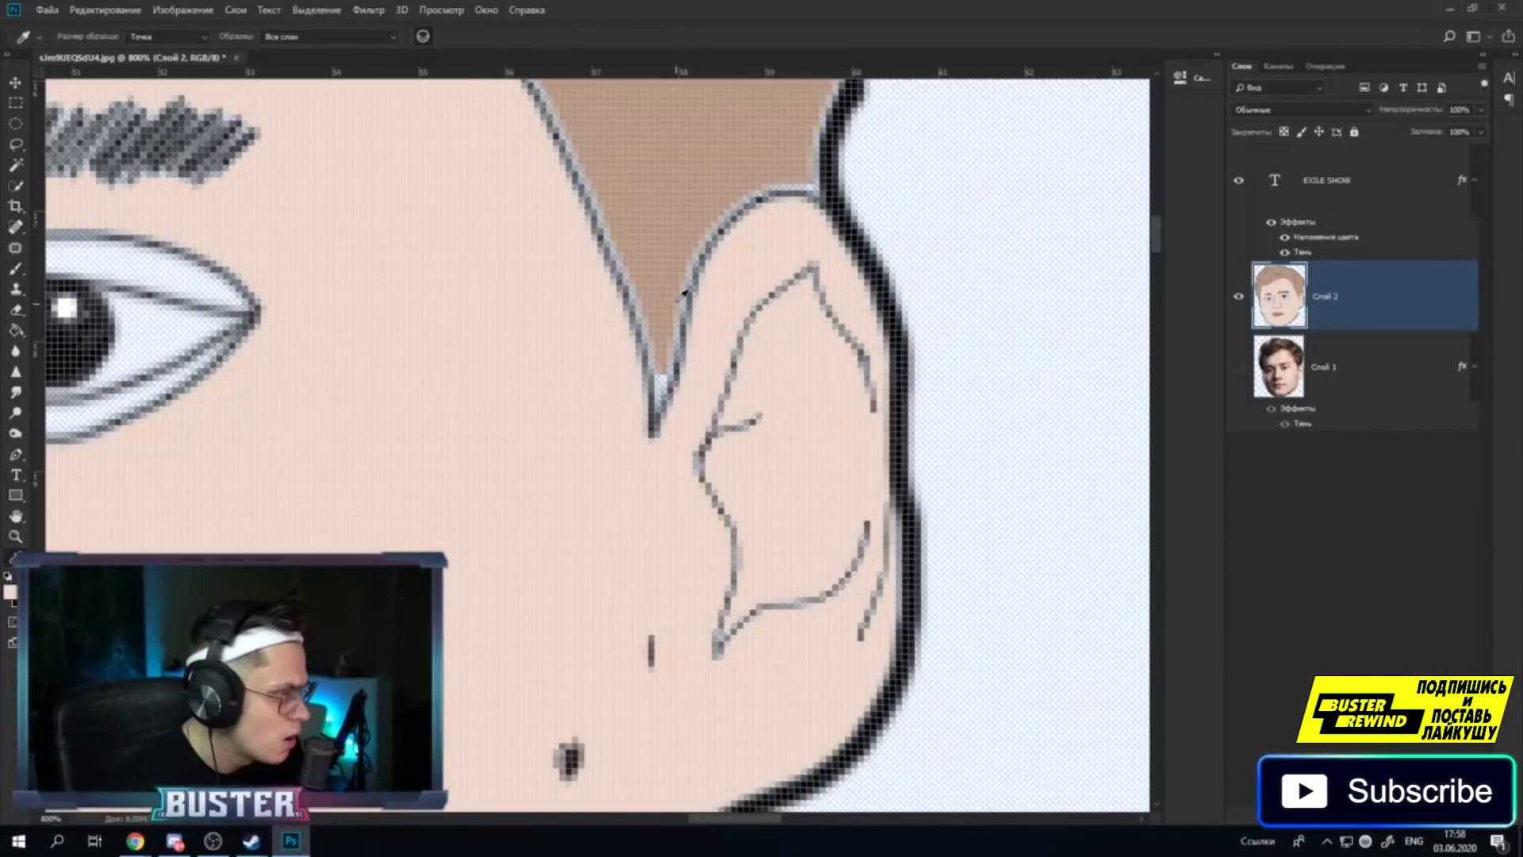
{"action": "left_click", "coordinate": [682, 296]}
{"action": "left_click", "coordinate": [16, 269]}
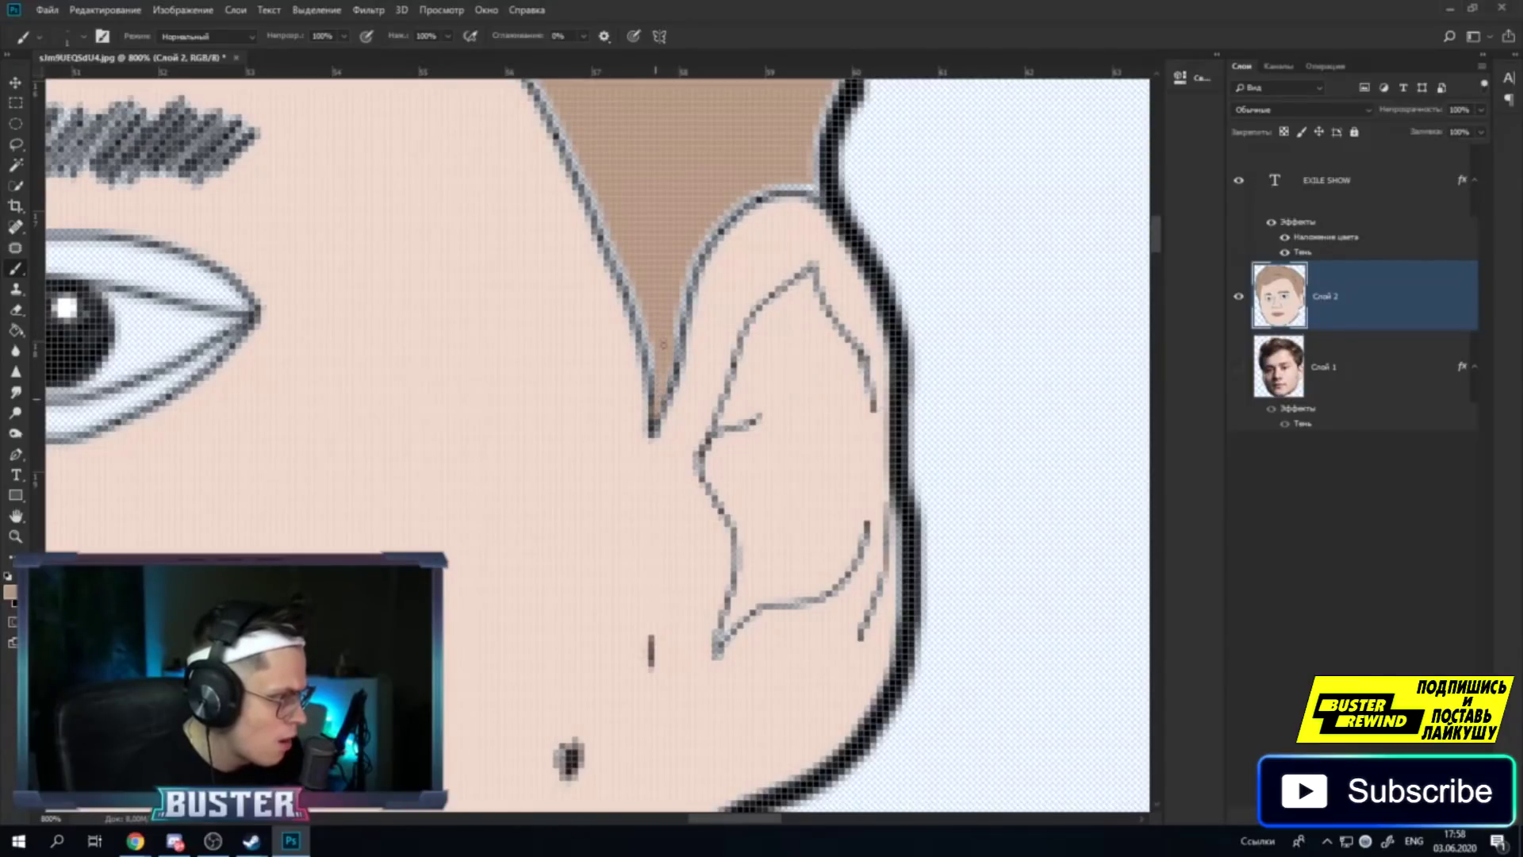
{"action": "scroll", "coordinate": [555, 548], "scroll_direction": "up", "scroll_amount": 2}
{"action": "scroll", "coordinate": [555, 548], "scroll_direction": "up", "scroll_amount": 2}
{"action": "scroll", "coordinate": [559, 544], "scroll_direction": "up", "scroll_amount": 2}
{"action": "left_click", "coordinate": [15, 536]}
{"action": "right_click", "coordinate": [278, 459]}
{"action": "left_click", "coordinate": [301, 541]}
{"action": "right_click", "coordinate": [415, 483]}
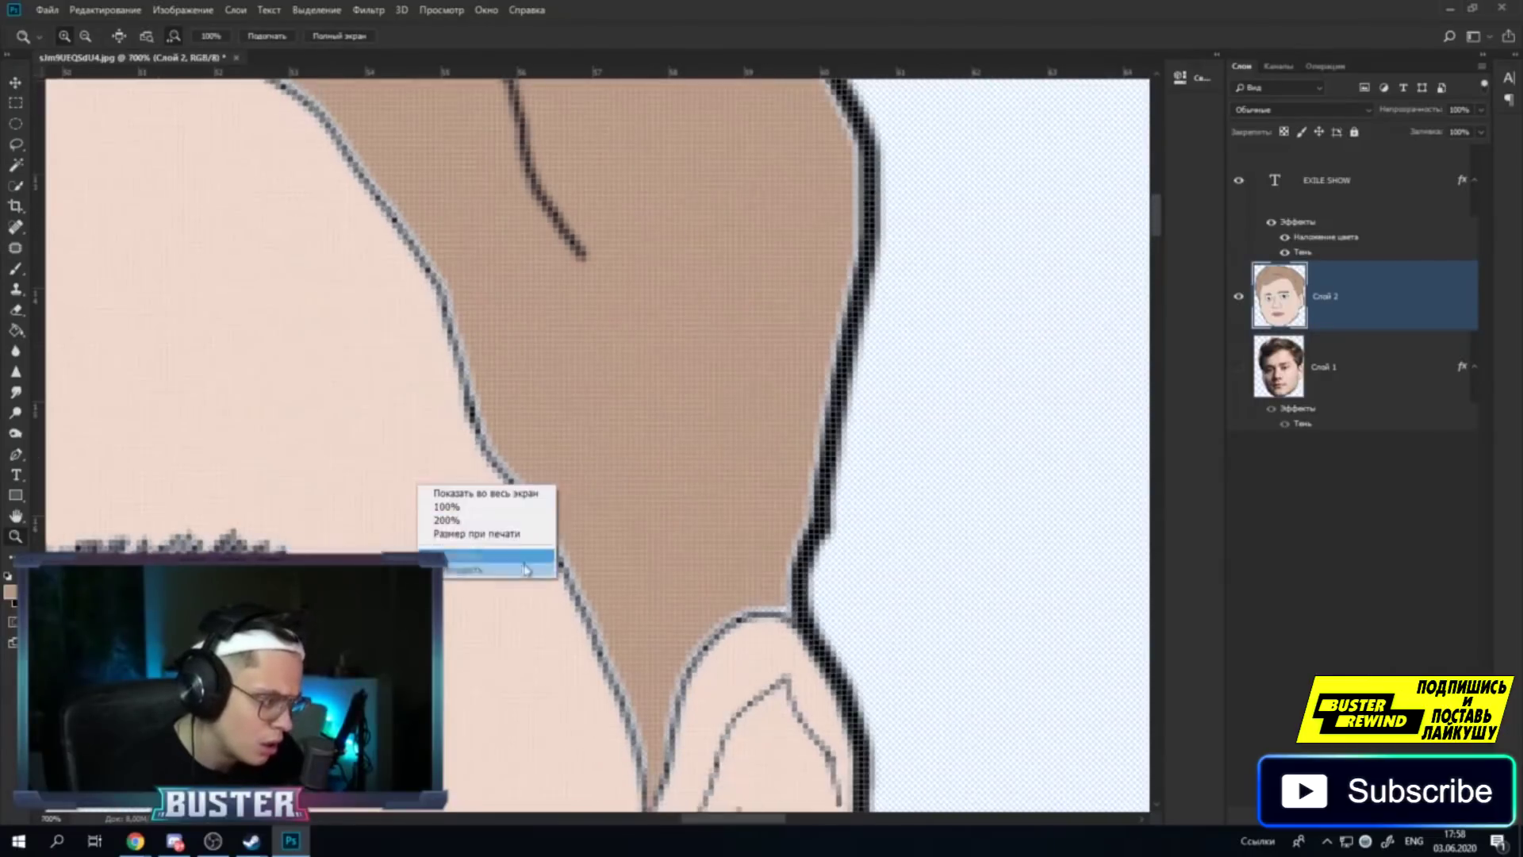
{"action": "left_click", "coordinate": [444, 565]}
{"action": "right_click", "coordinate": [412, 456]}
{"action": "left_click", "coordinate": [476, 537]}
{"action": "right_click", "coordinate": [317, 401]}
{"action": "left_click", "coordinate": [380, 503]}
{"action": "right_click", "coordinate": [351, 437]}
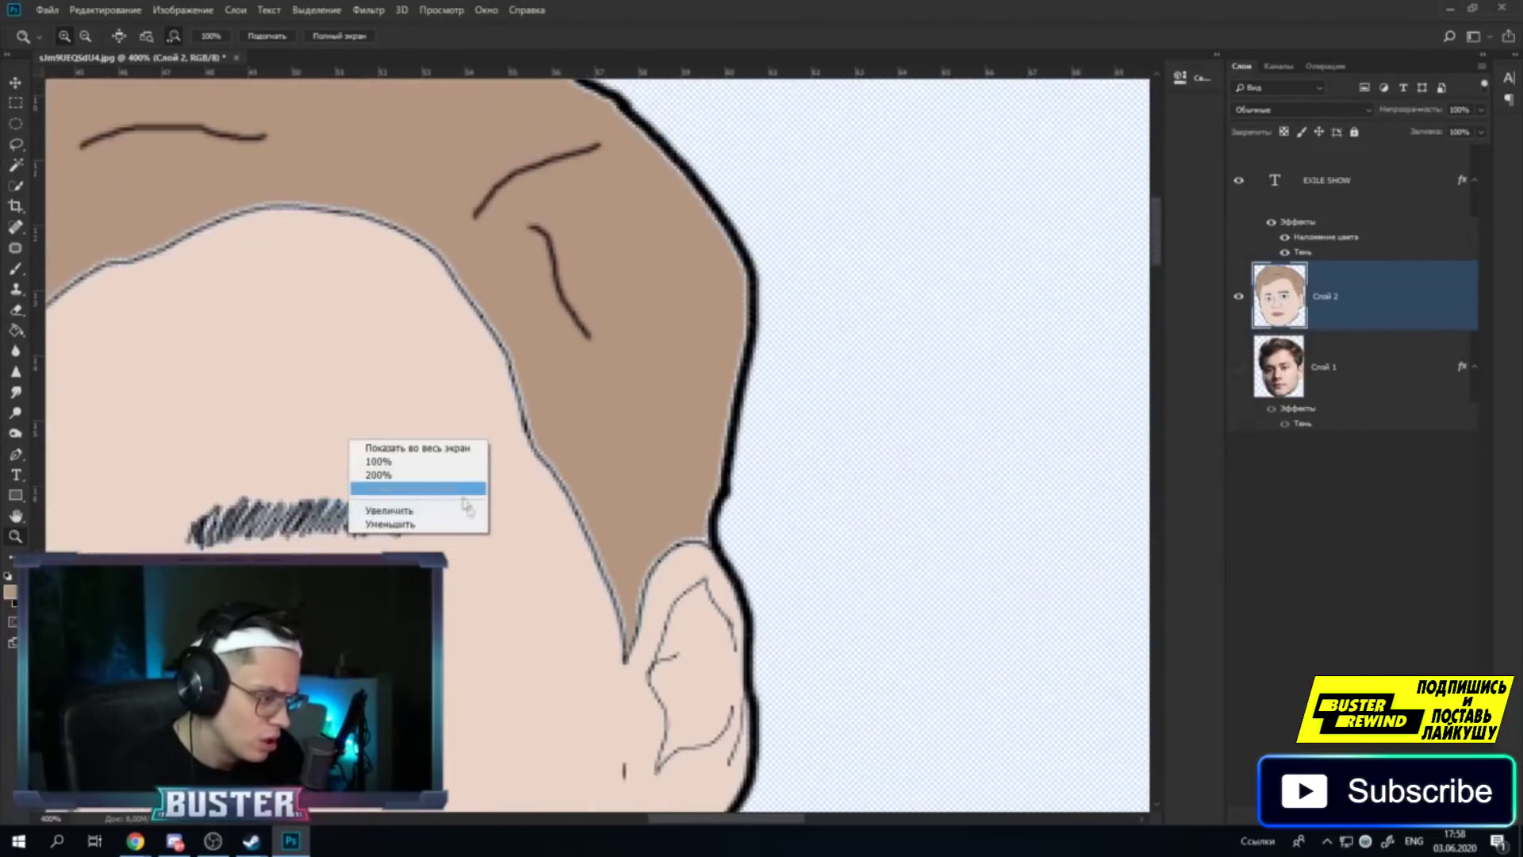
{"action": "left_click", "coordinate": [386, 523]}
{"action": "right_click", "coordinate": [286, 432]}
{"action": "left_click", "coordinate": [349, 512]}
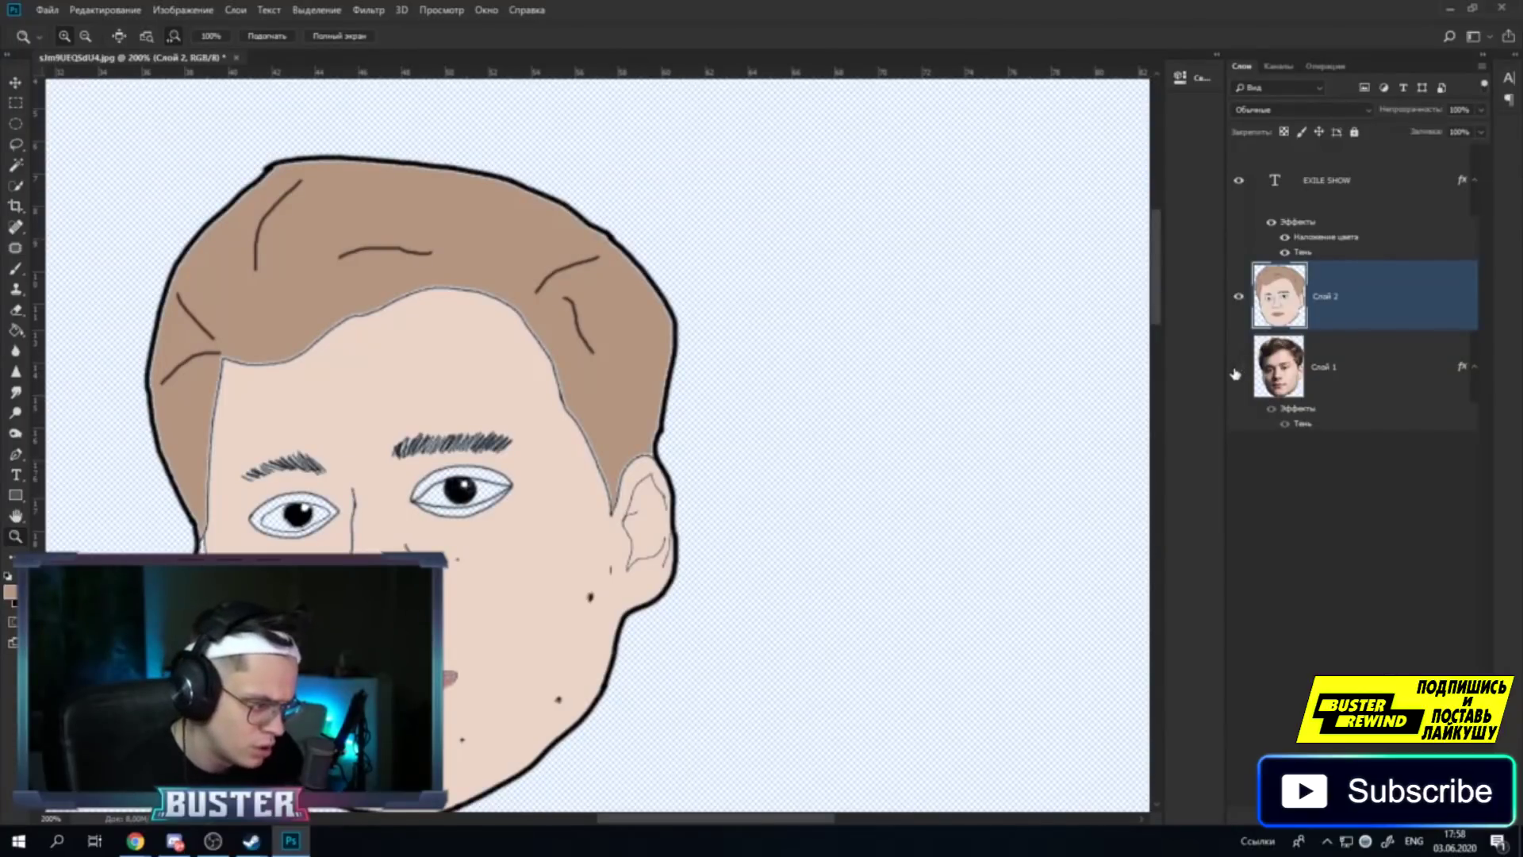
{"action": "left_click", "coordinate": [332, 615]}
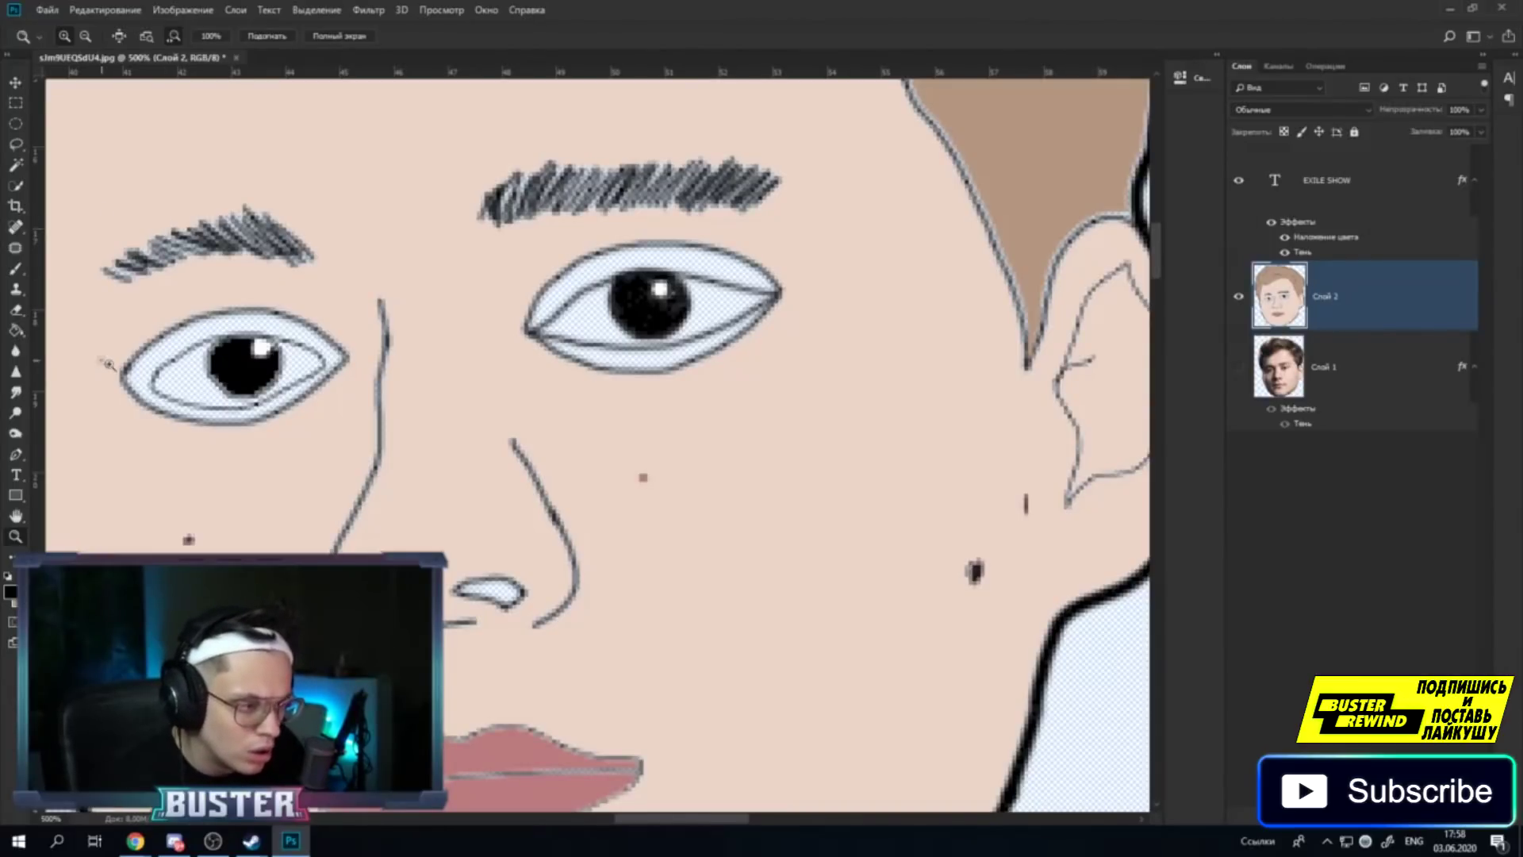
{"action": "key", "text": "i"}
{"action": "left_click", "coordinate": [14, 600]}
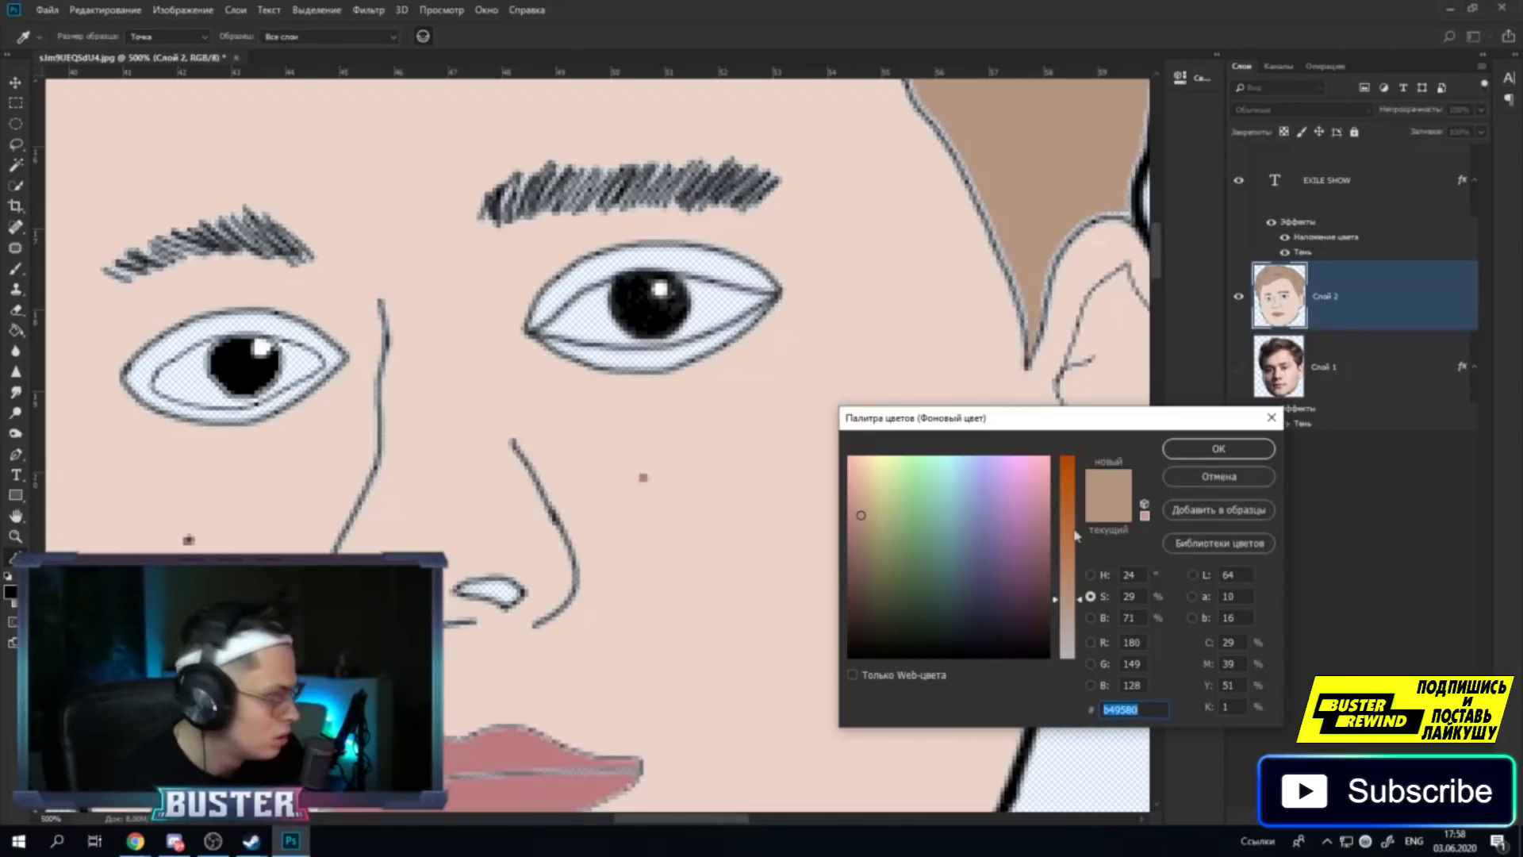
{"action": "mouse_move", "coordinate": [1056, 599]}
{"action": "left_mouse_down"}
{"action": "mouse_move", "coordinate": [1047, 440]}
{"action": "mouse_move", "coordinate": [1050, 581]}
{"action": "left_mouse_up"}
{"action": "left_click", "coordinate": [1207, 482]}
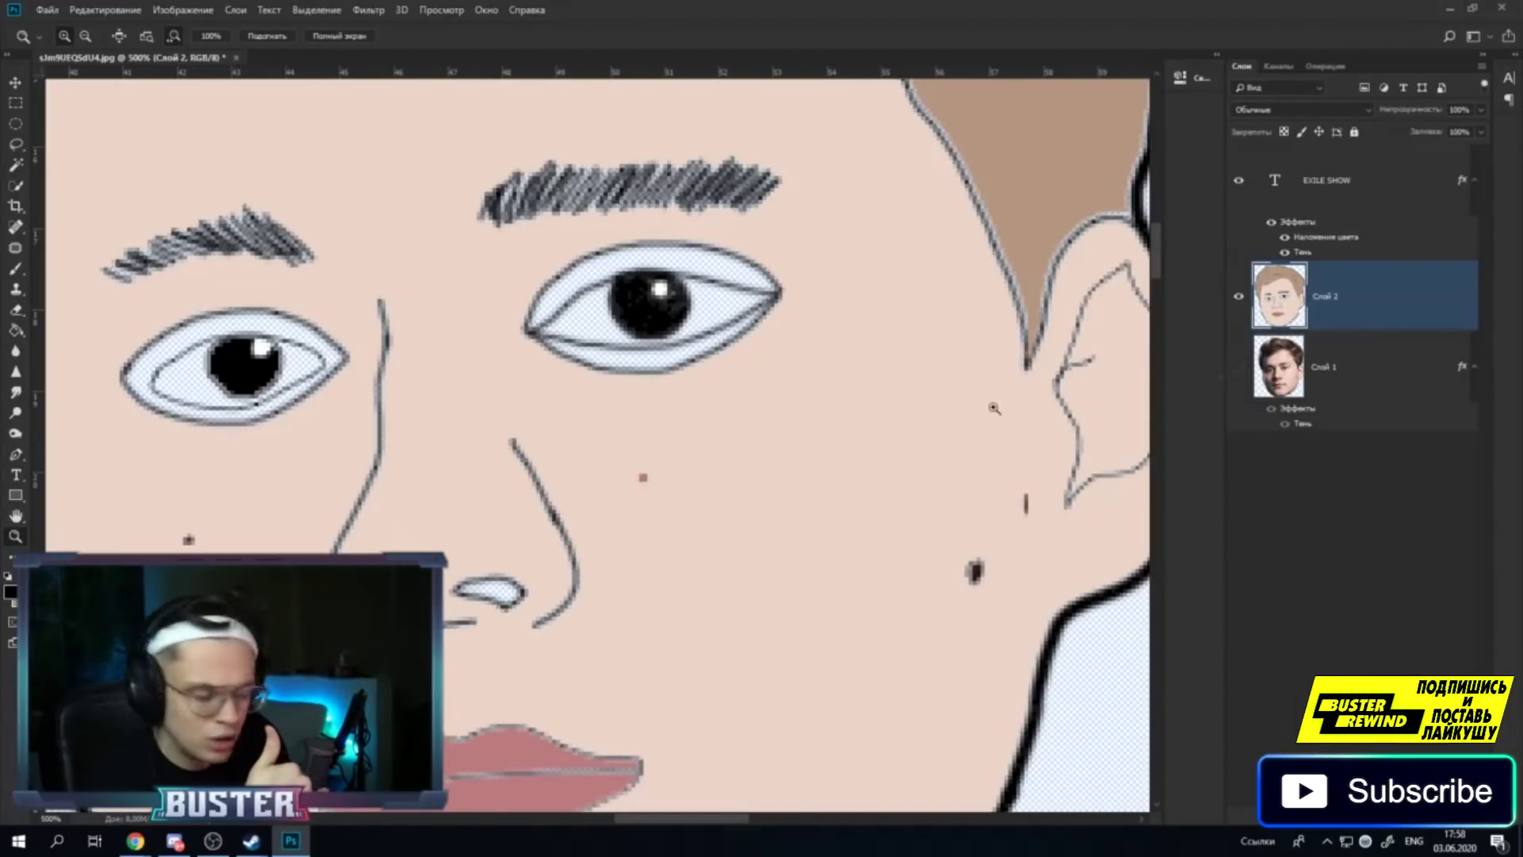
{"action": "left_click", "coordinate": [1238, 296]}
{"action": "left_click", "coordinate": [1239, 366]}
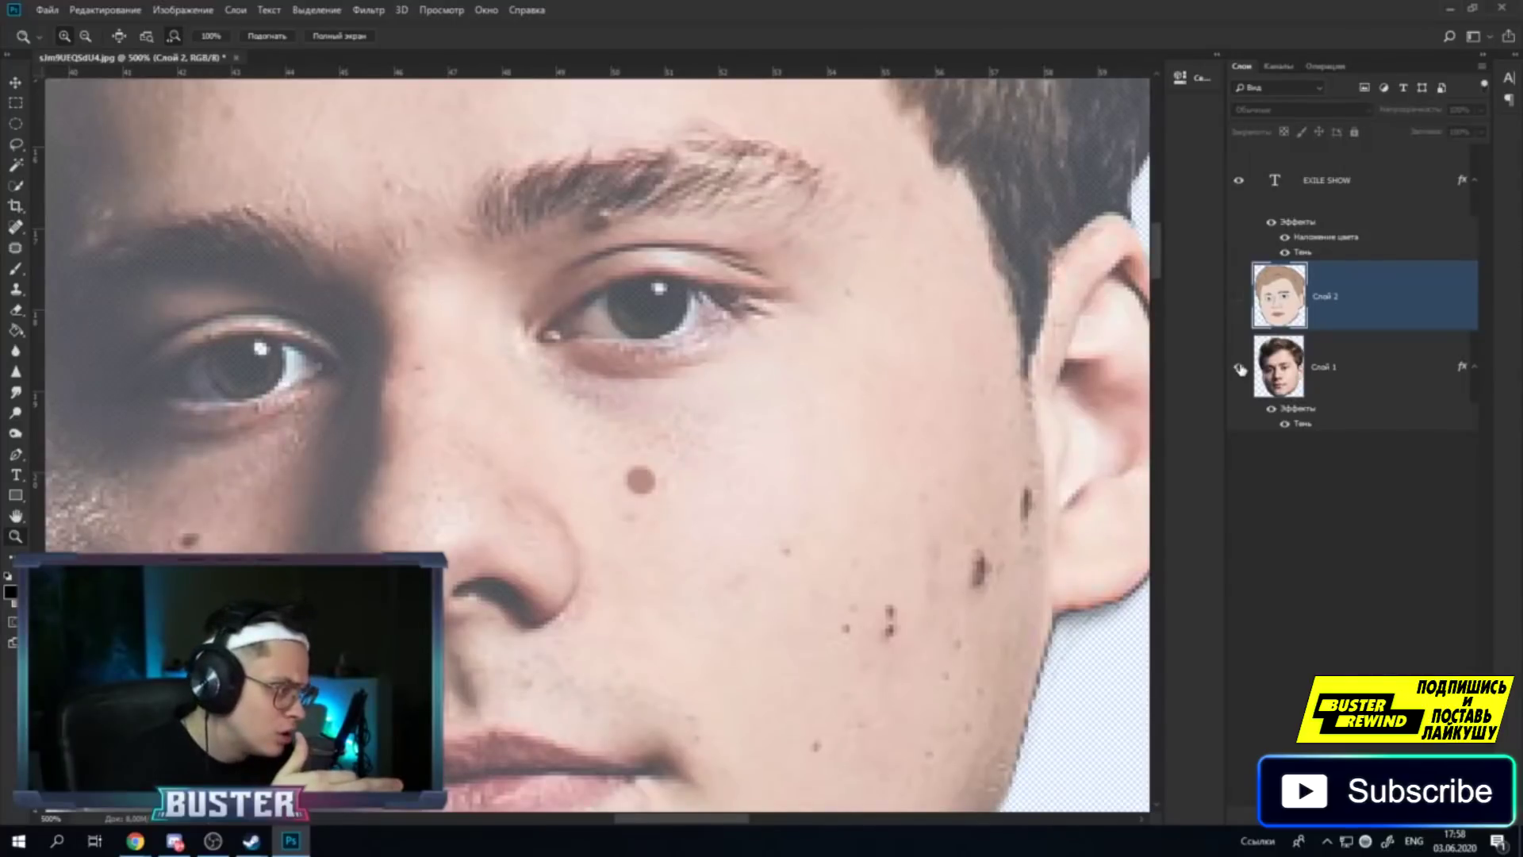
{"action": "left_click", "coordinate": [1239, 366]}
{"action": "left_click", "coordinate": [1238, 296]}
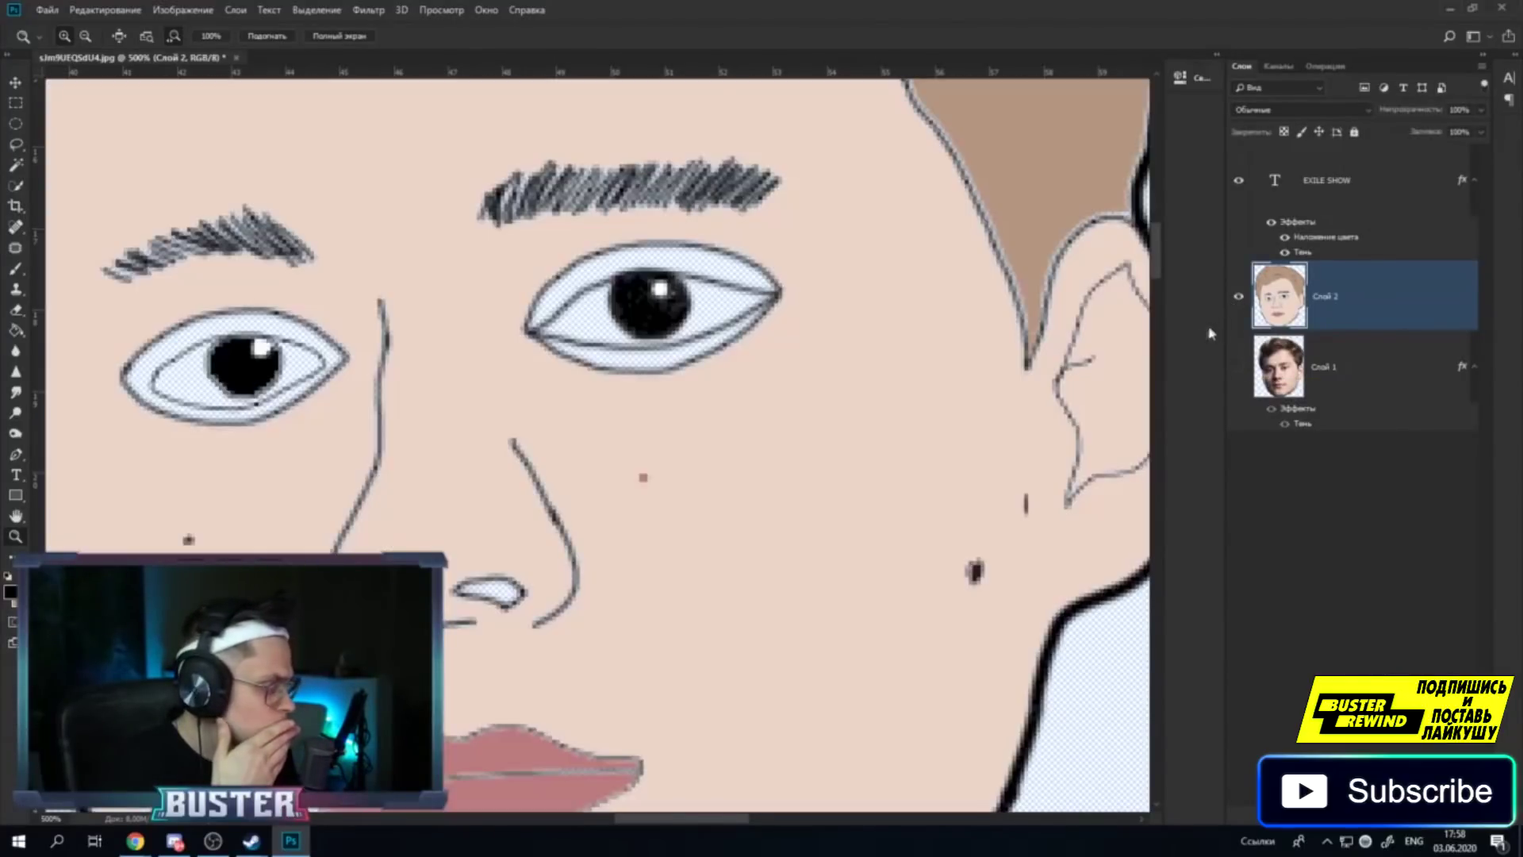
{"action": "scroll", "coordinate": [872, 357], "scroll_direction": "up", "scroll_amount": 3}
{"action": "right_click", "coordinate": [644, 509]}
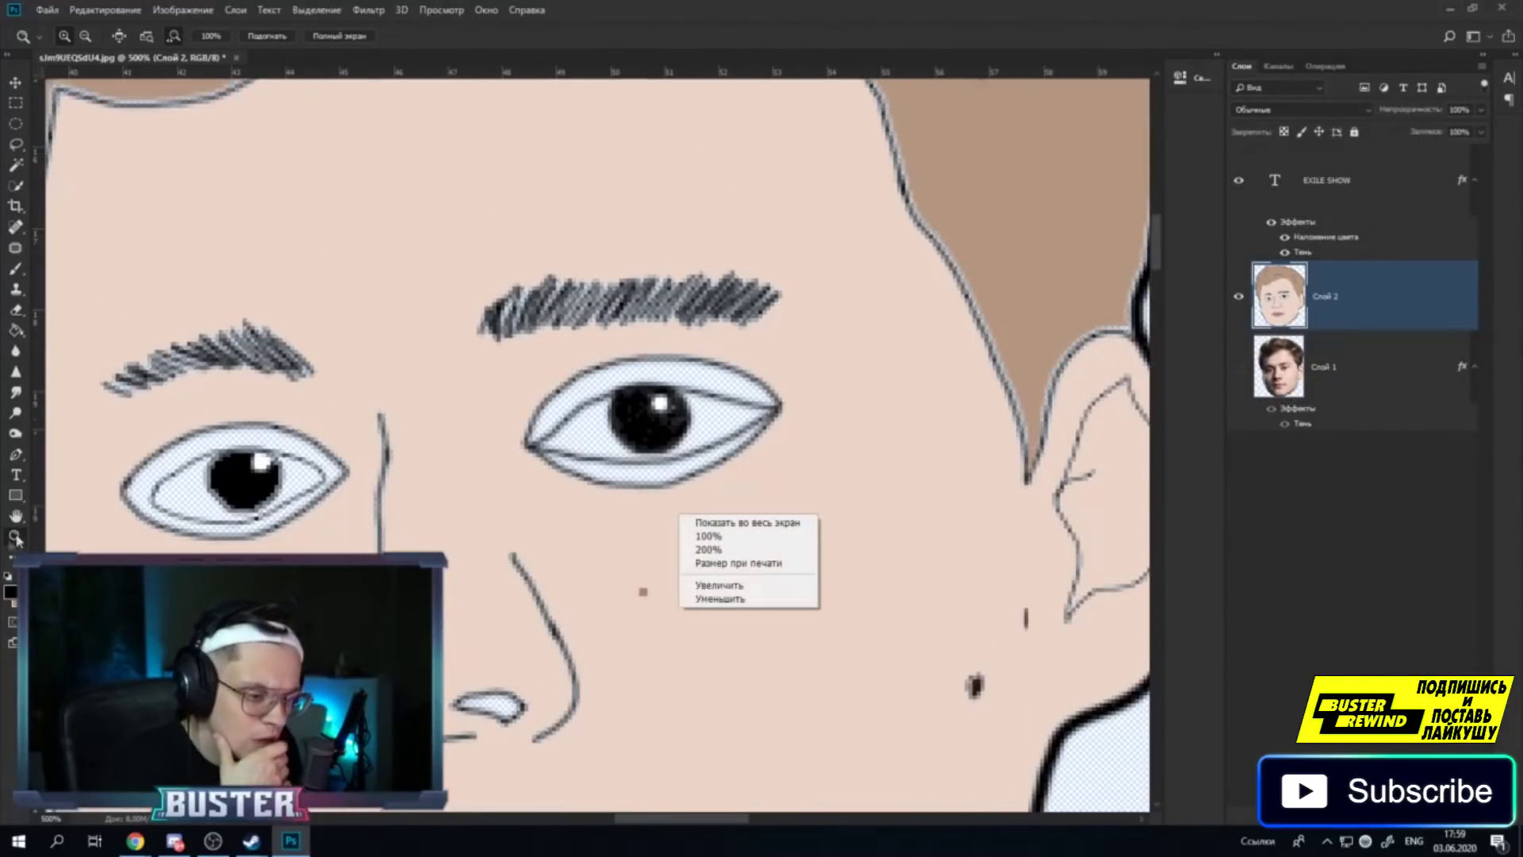
{"action": "key", "text": "Escape"}
{"action": "key", "text": "i"}
{"action": "left_click", "coordinate": [1061, 302]}
{"action": "key", "text": "g"}
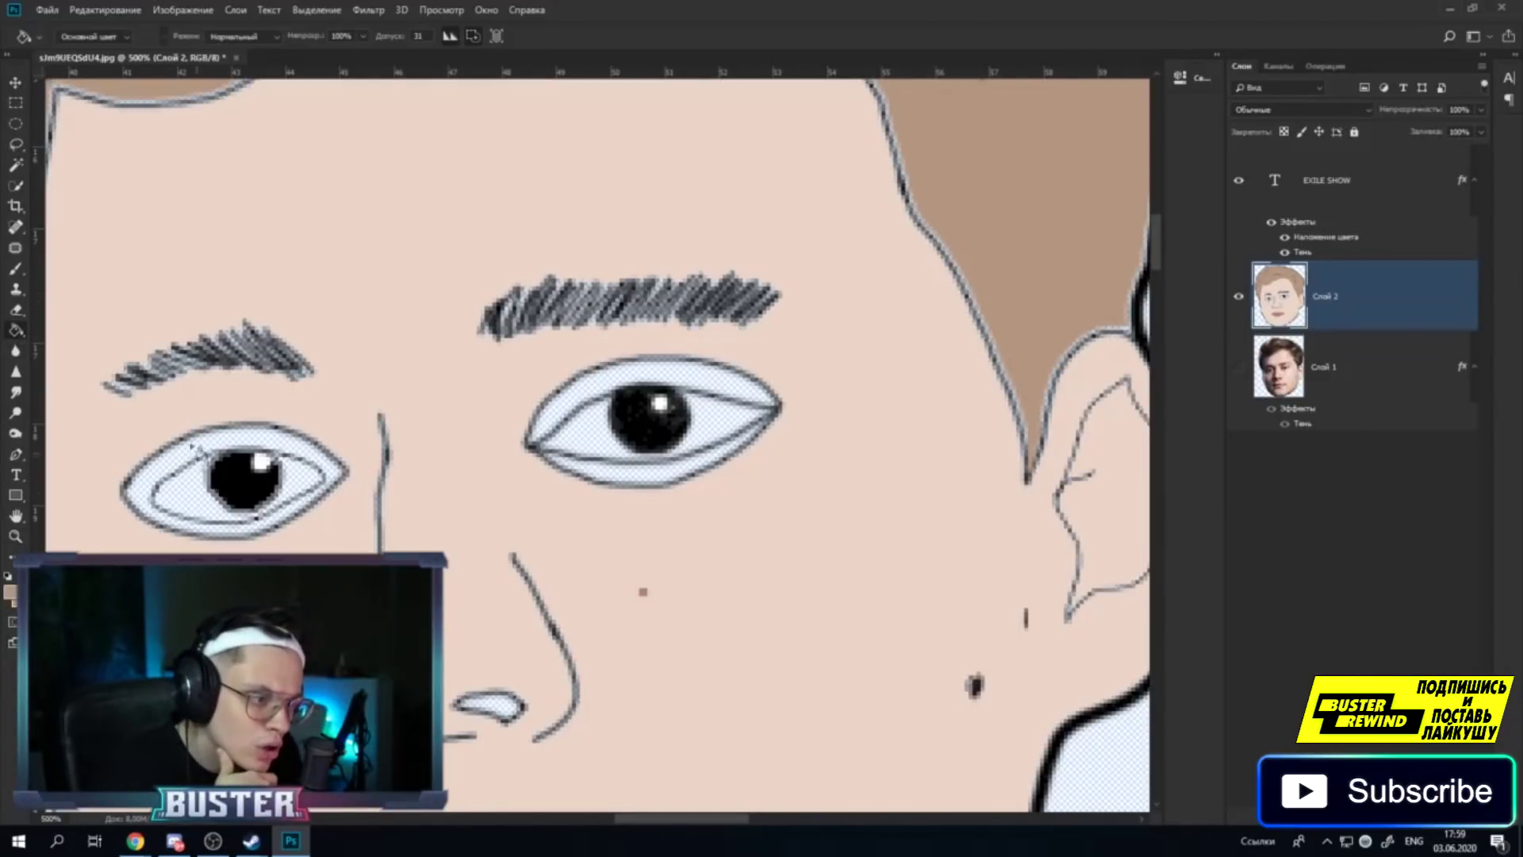
{"action": "left_click", "coordinate": [188, 447]}
{"action": "key", "text": "ctrl+z"}
{"action": "key", "text": "ctrl+z"}
{"action": "left_click", "coordinate": [642, 480]}
{"action": "key", "text": "ctrl+z"}
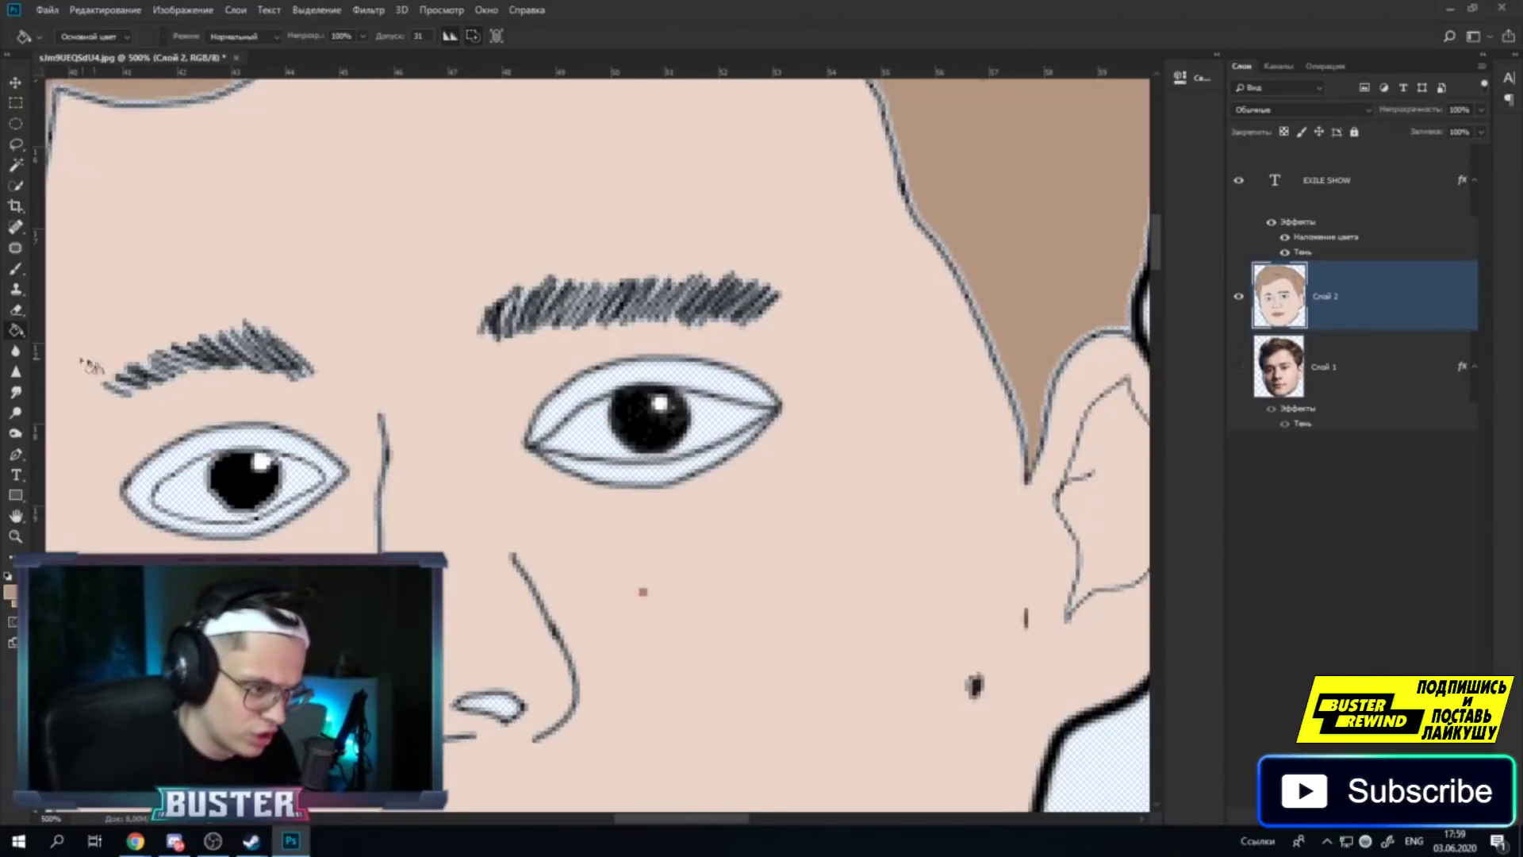
{"action": "left_click", "coordinate": [15, 248]}
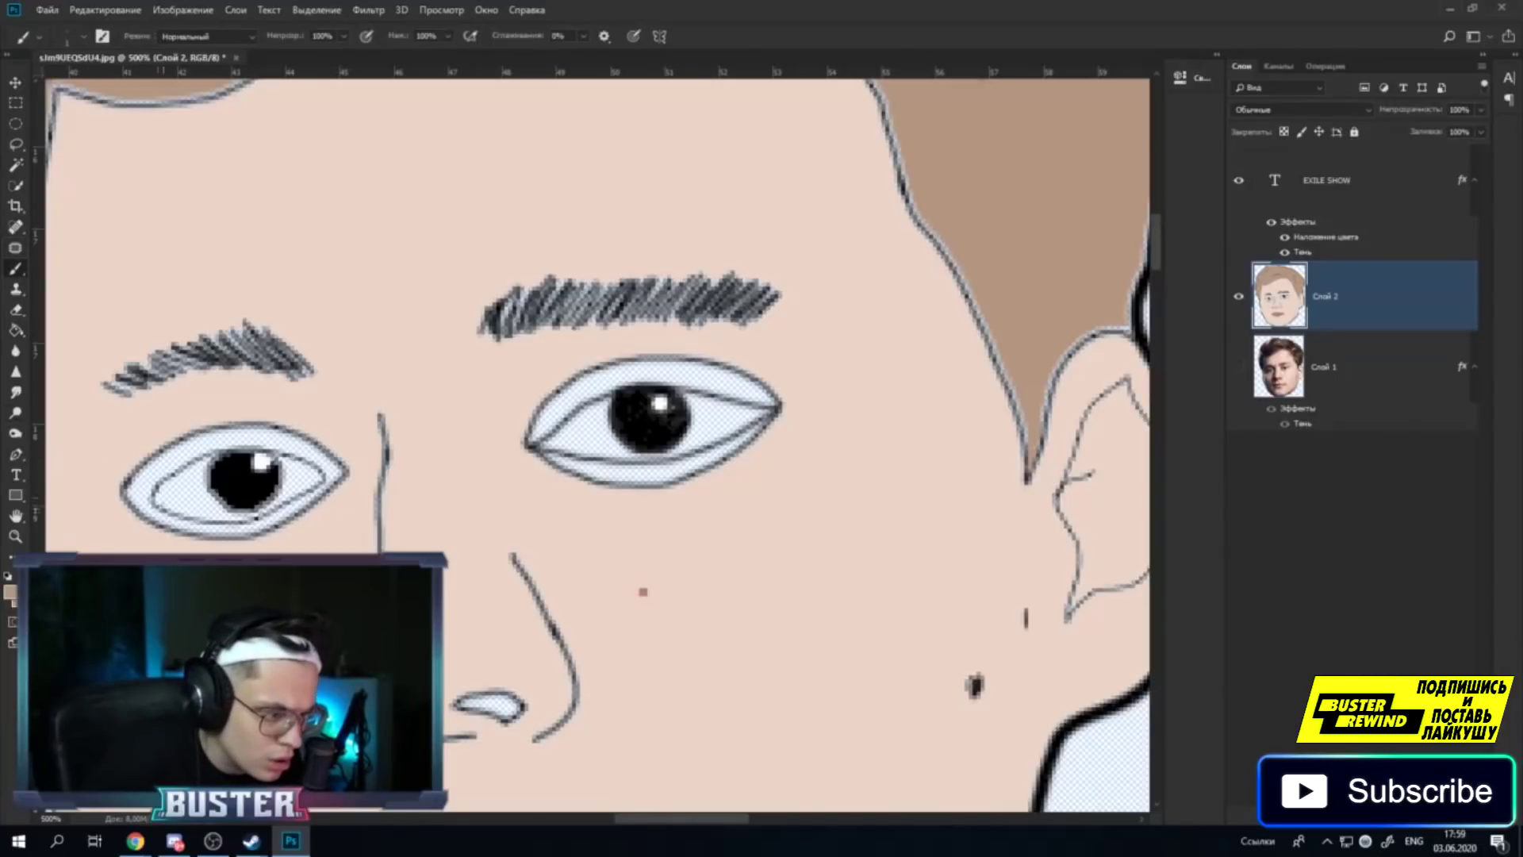
{"action": "scroll", "coordinate": [643, 592], "scroll_direction": "up", "scroll_amount": 3}
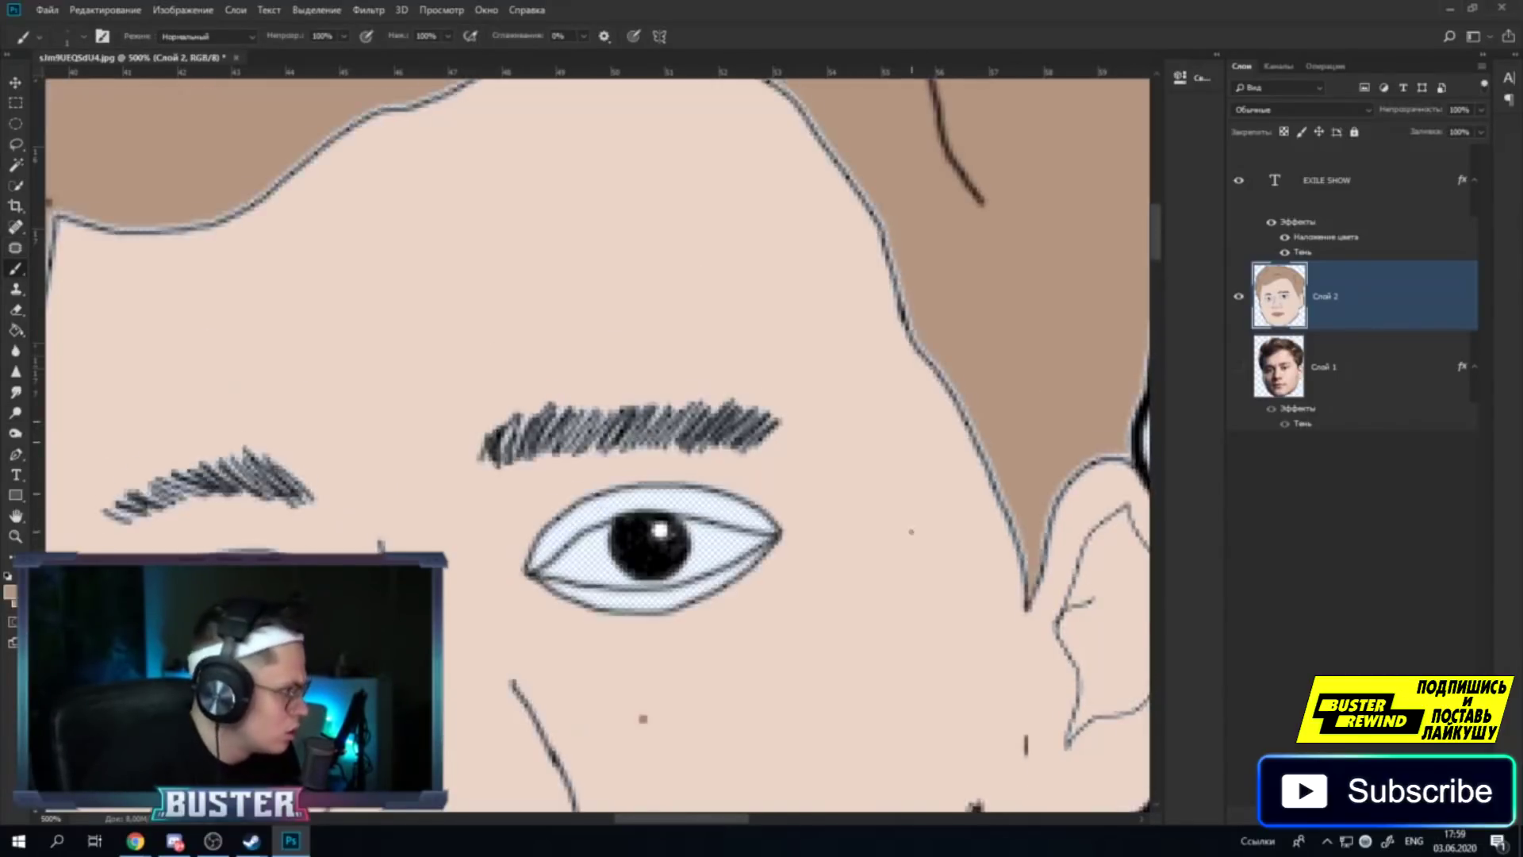
{"action": "scroll", "coordinate": [642, 591], "scroll_direction": "up", "scroll_amount": 5}
{"action": "key", "text": "i"}
{"action": "mouse_move", "coordinate": [170, 319]}
{"action": "left_mouse_down"}
{"action": "mouse_move", "coordinate": [229, 259]}
{"action": "mouse_move", "coordinate": [265, 367]}
{"action": "left_mouse_up"}
{"action": "scroll", "coordinate": [83, 530], "scroll_direction": "down", "scroll_amount": 5}
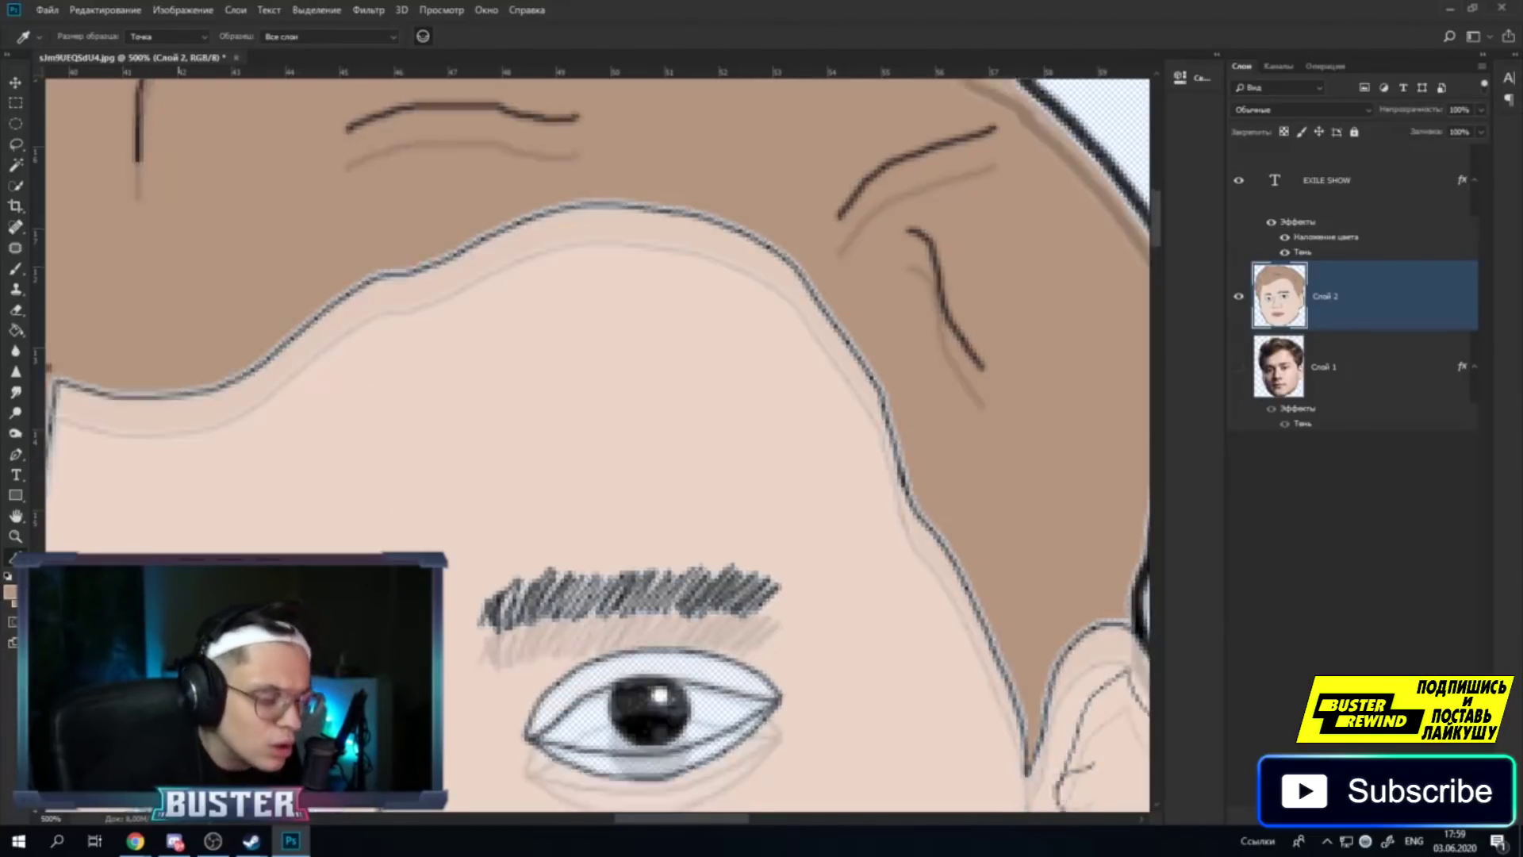
{"action": "key", "text": "z"}
{"action": "left_click", "coordinate": [164, 636]}
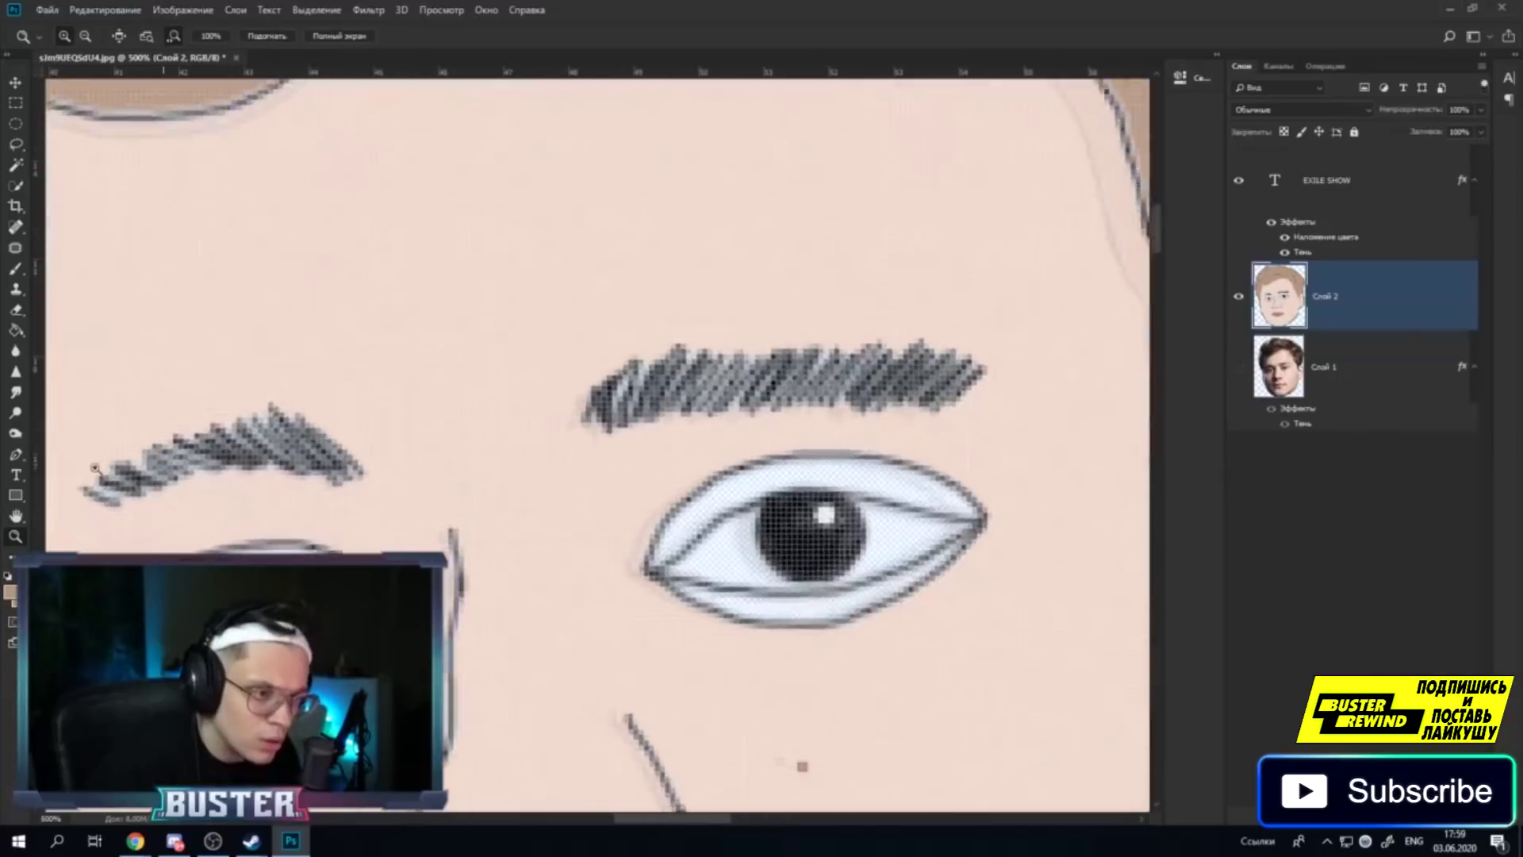
{"action": "left_click", "coordinate": [20, 274]}
{"action": "scroll", "coordinate": [129, 541], "scroll_direction": "down", "scroll_amount": 2}
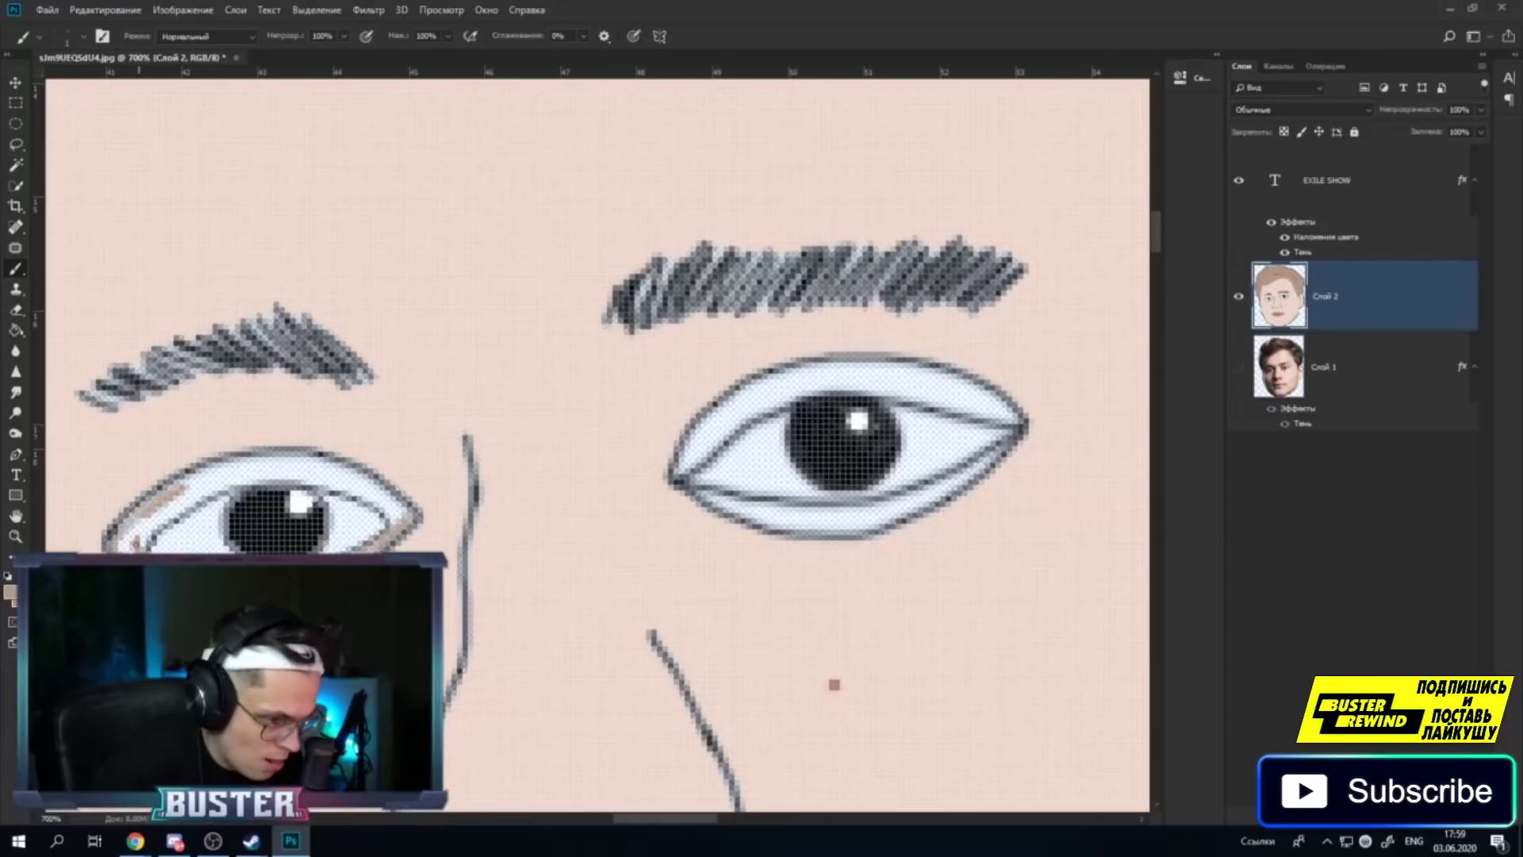
{"action": "left_click", "coordinate": [15, 539]}
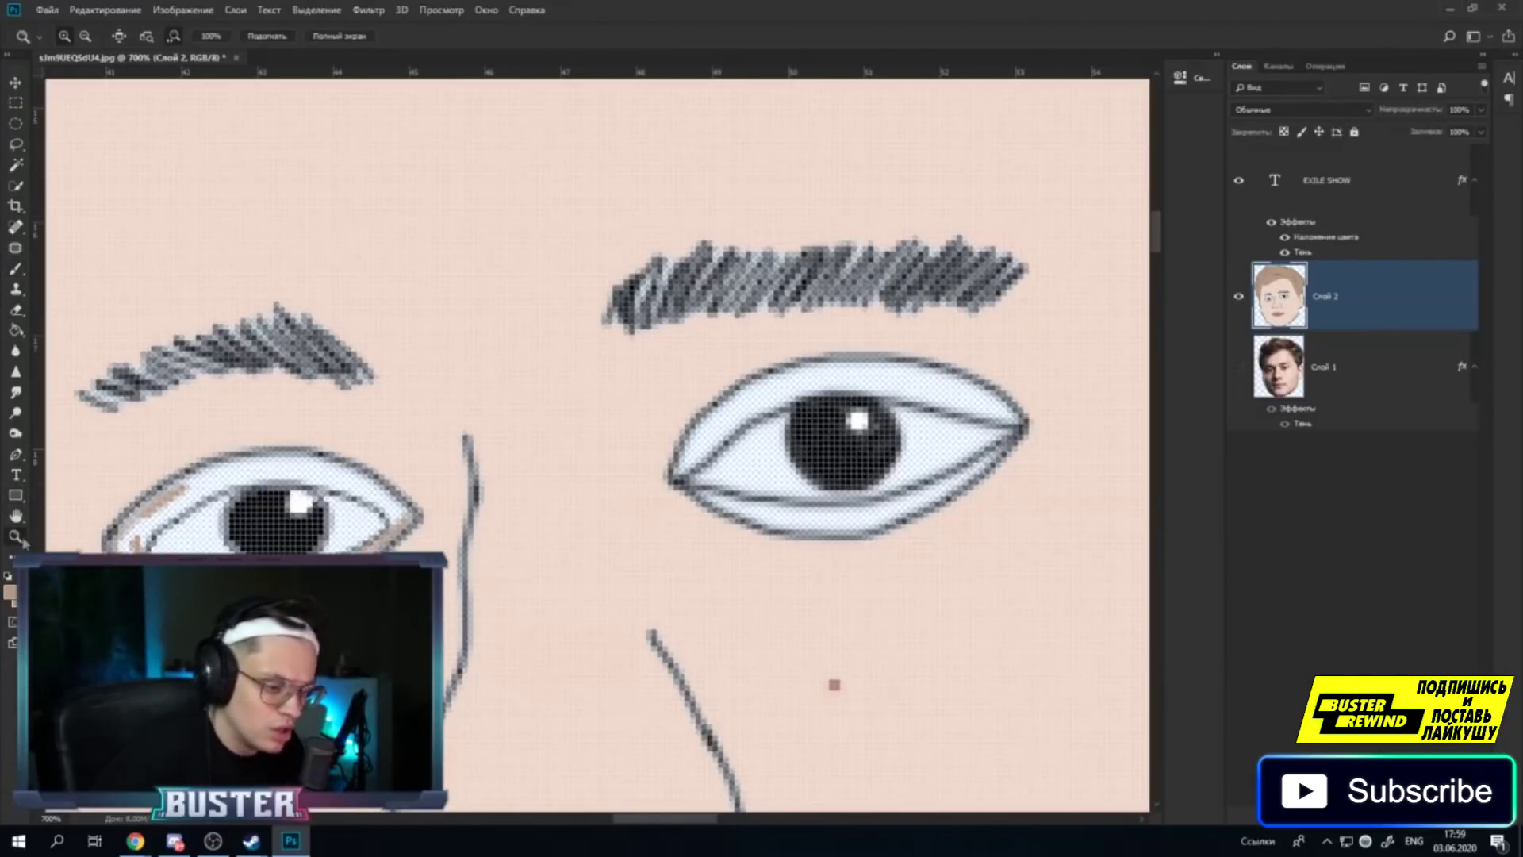
Zoom in on the left eye and paint tan bands along its upper and lower lids.
{"action": "left_click_drag", "start_coordinate": [193, 479], "coordinate": [246, 530]}
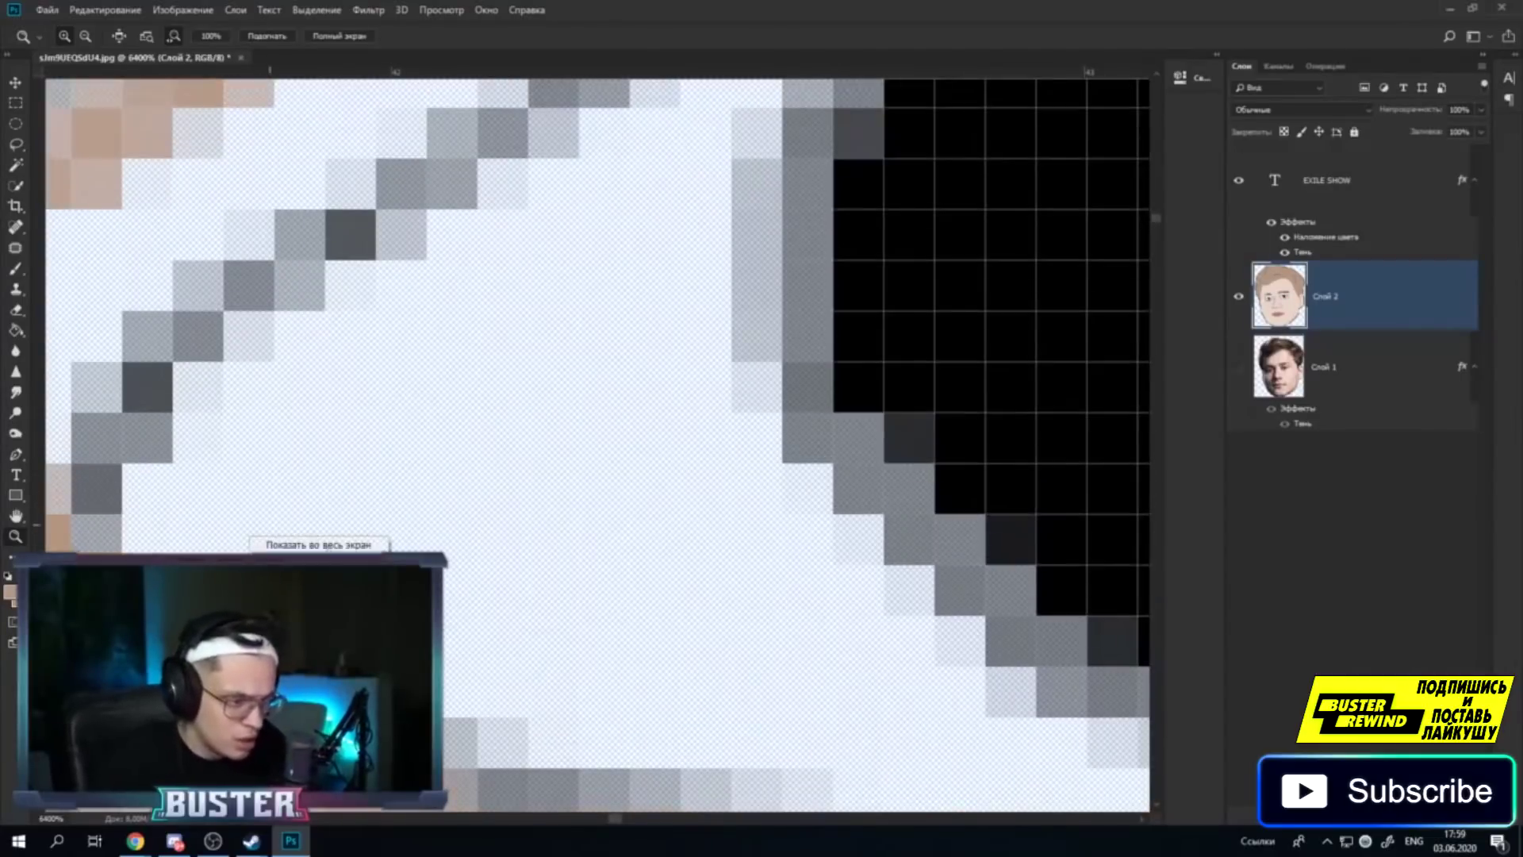
{"action": "left_click", "coordinate": [387, 381], "text": "alt"}
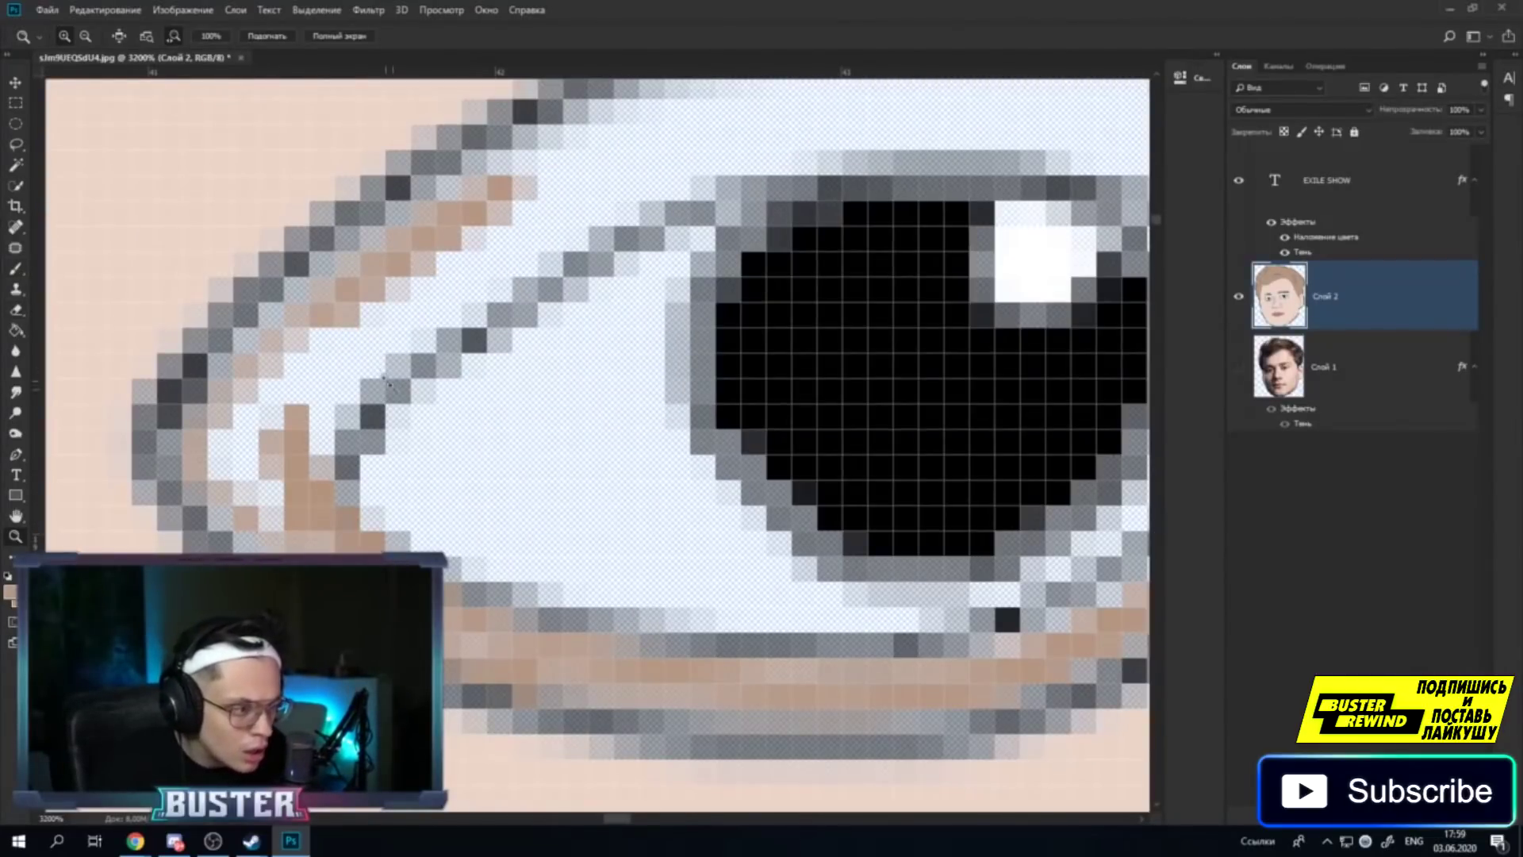
{"action": "left_click_drag", "start_coordinate": [387, 381], "coordinate": [349, 373]}
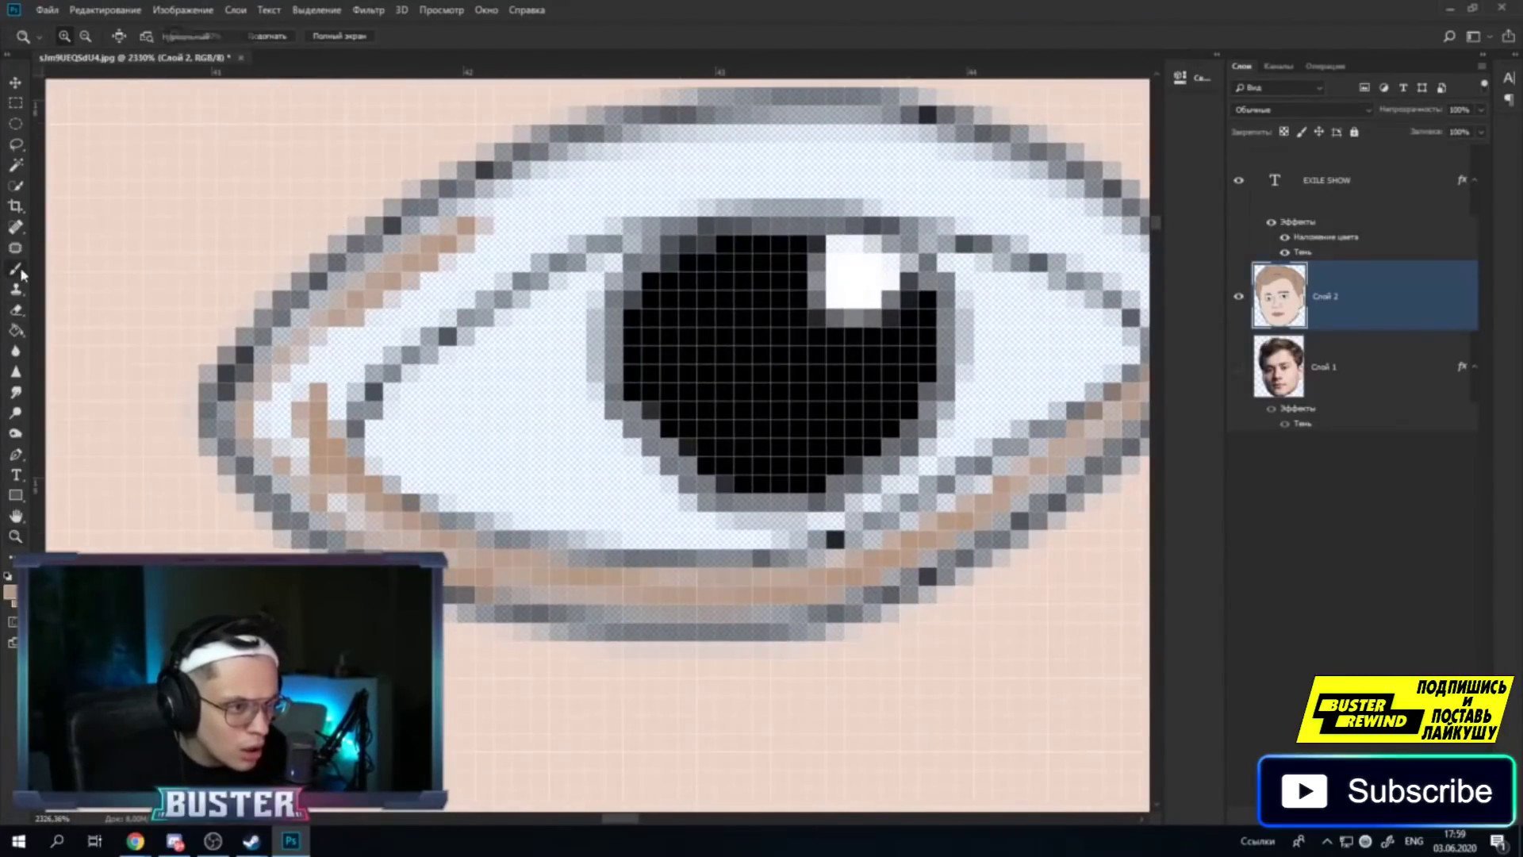
{"action": "left_click", "coordinate": [16, 269]}
{"action": "mouse_move", "coordinate": [364, 339]}
{"action": "left_mouse_down"}
{"action": "mouse_move", "coordinate": [317, 471]}
{"action": "mouse_move", "coordinate": [376, 527]}
{"action": "mouse_move", "coordinate": [484, 561]}
{"action": "left_mouse_up"}
{"action": "left_click_drag", "start_coordinate": [901, 553], "coordinate": [896, 533]}
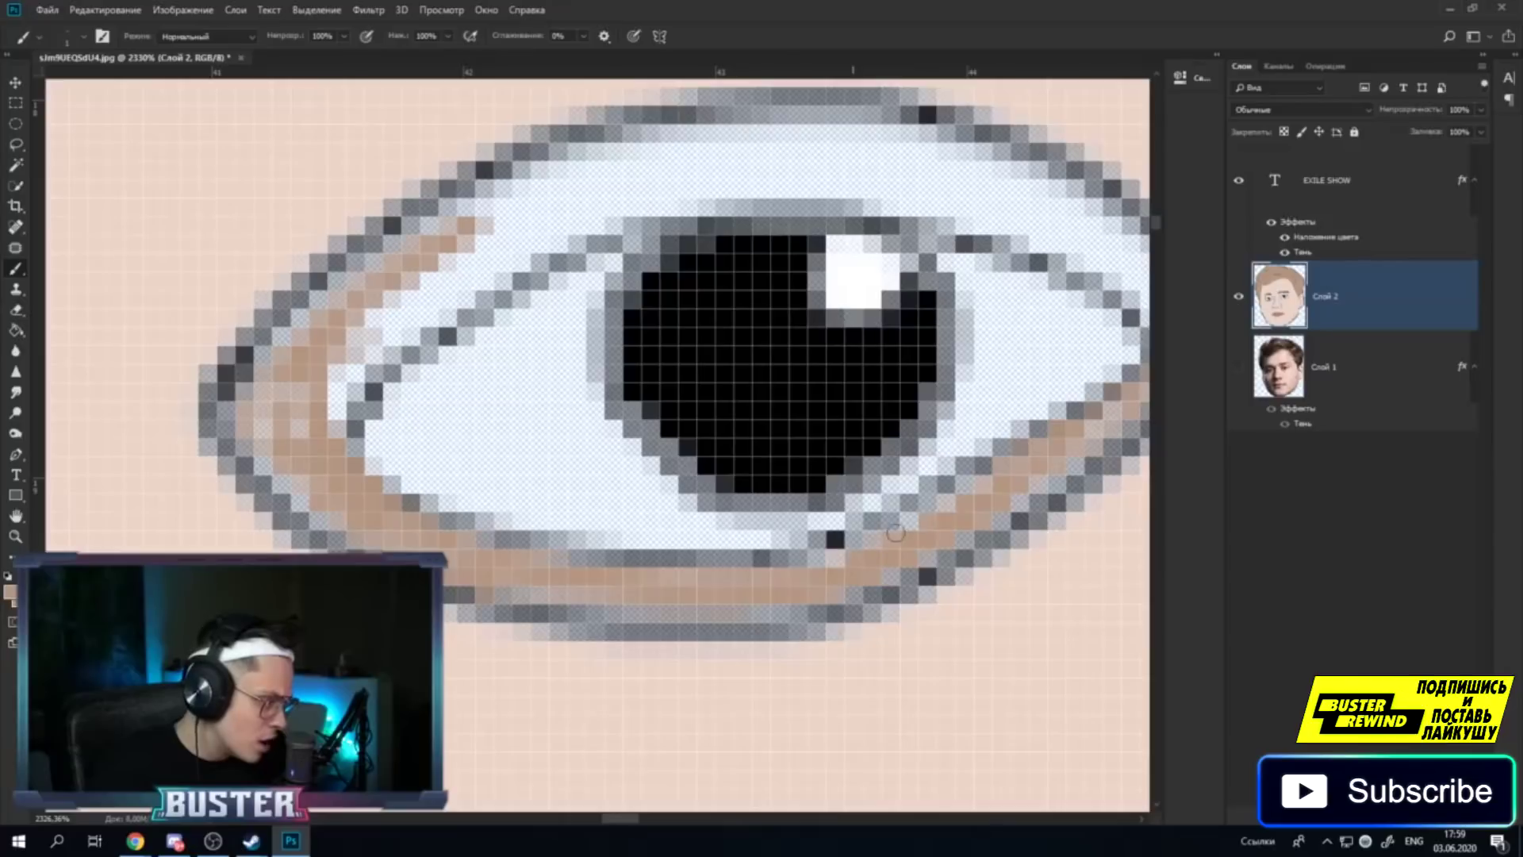
{"action": "scroll", "coordinate": [534, 306], "scroll_direction": "up", "scroll_amount": 3}
{"action": "mouse_move", "coordinate": [610, 288]}
{"action": "left_mouse_down"}
{"action": "mouse_move", "coordinate": [515, 322]}
{"action": "mouse_move", "coordinate": [619, 274]}
{"action": "mouse_move", "coordinate": [460, 345]}
{"action": "mouse_move", "coordinate": [611, 266]}
{"action": "mouse_move", "coordinate": [340, 457]}
{"action": "mouse_move", "coordinate": [555, 321]}
{"action": "mouse_move", "coordinate": [353, 496]}
{"action": "mouse_move", "coordinate": [373, 457]}
{"action": "mouse_move", "coordinate": [329, 491]}
{"action": "mouse_move", "coordinate": [302, 540]}
{"action": "mouse_move", "coordinate": [314, 455]}
{"action": "left_mouse_up"}
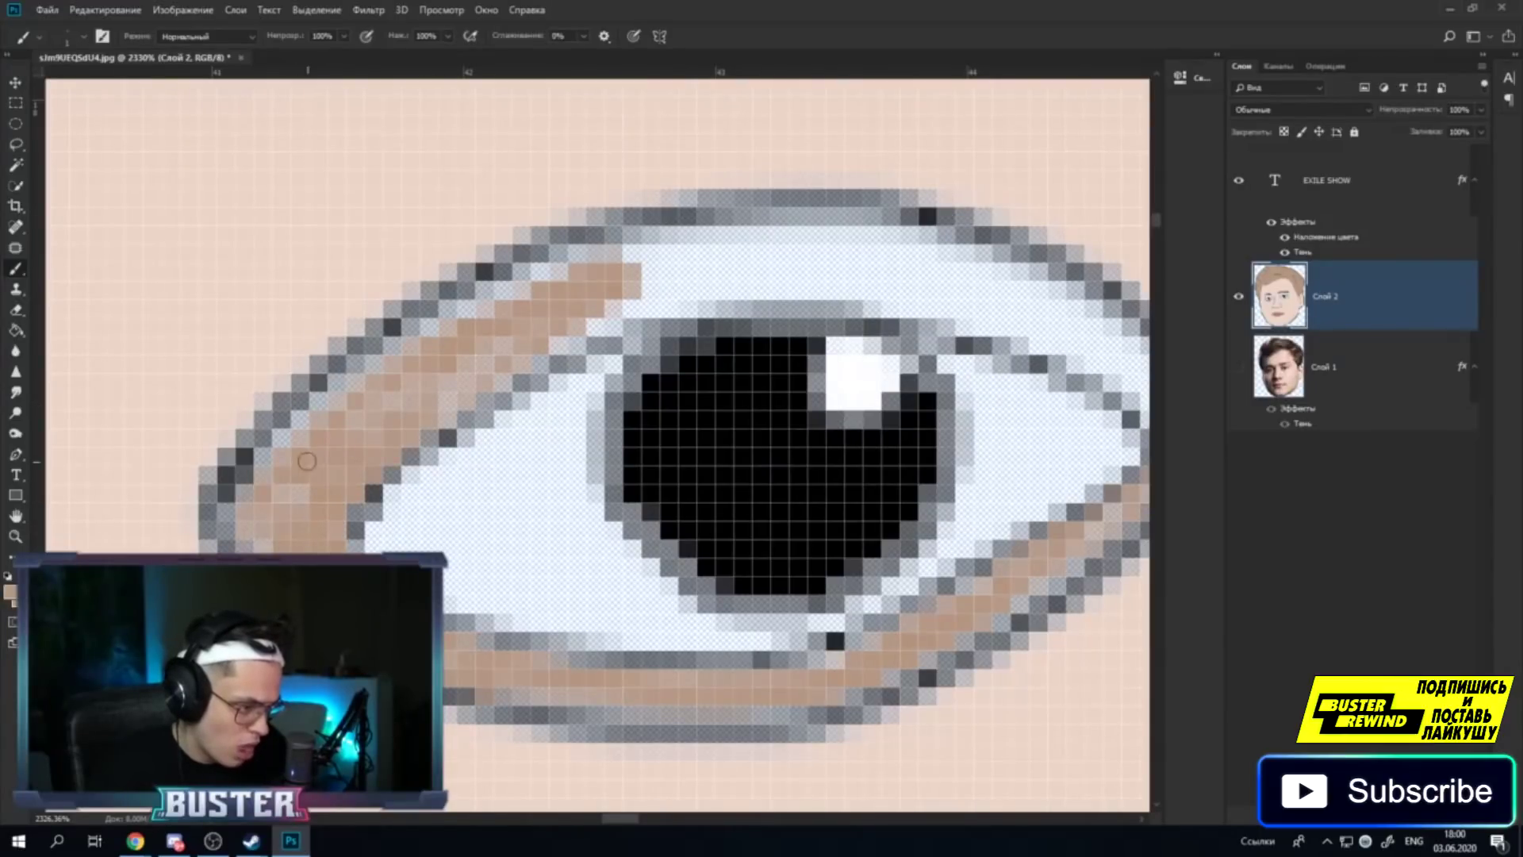
{"action": "mouse_move", "coordinate": [680, 265]}
{"action": "left_mouse_down"}
{"action": "mouse_move", "coordinate": [749, 274]}
{"action": "mouse_move", "coordinate": [636, 299]}
{"action": "mouse_move", "coordinate": [793, 265]}
{"action": "mouse_move", "coordinate": [619, 269]}
{"action": "mouse_move", "coordinate": [530, 316]}
{"action": "mouse_move", "coordinate": [986, 299]}
{"action": "mouse_move", "coordinate": [761, 274]}
{"action": "mouse_move", "coordinate": [1063, 333]}
{"action": "mouse_move", "coordinate": [797, 237]}
{"action": "mouse_move", "coordinate": [1079, 317]}
{"action": "mouse_move", "coordinate": [872, 270]}
{"action": "mouse_move", "coordinate": [1114, 359]}
{"action": "left_mouse_up"}
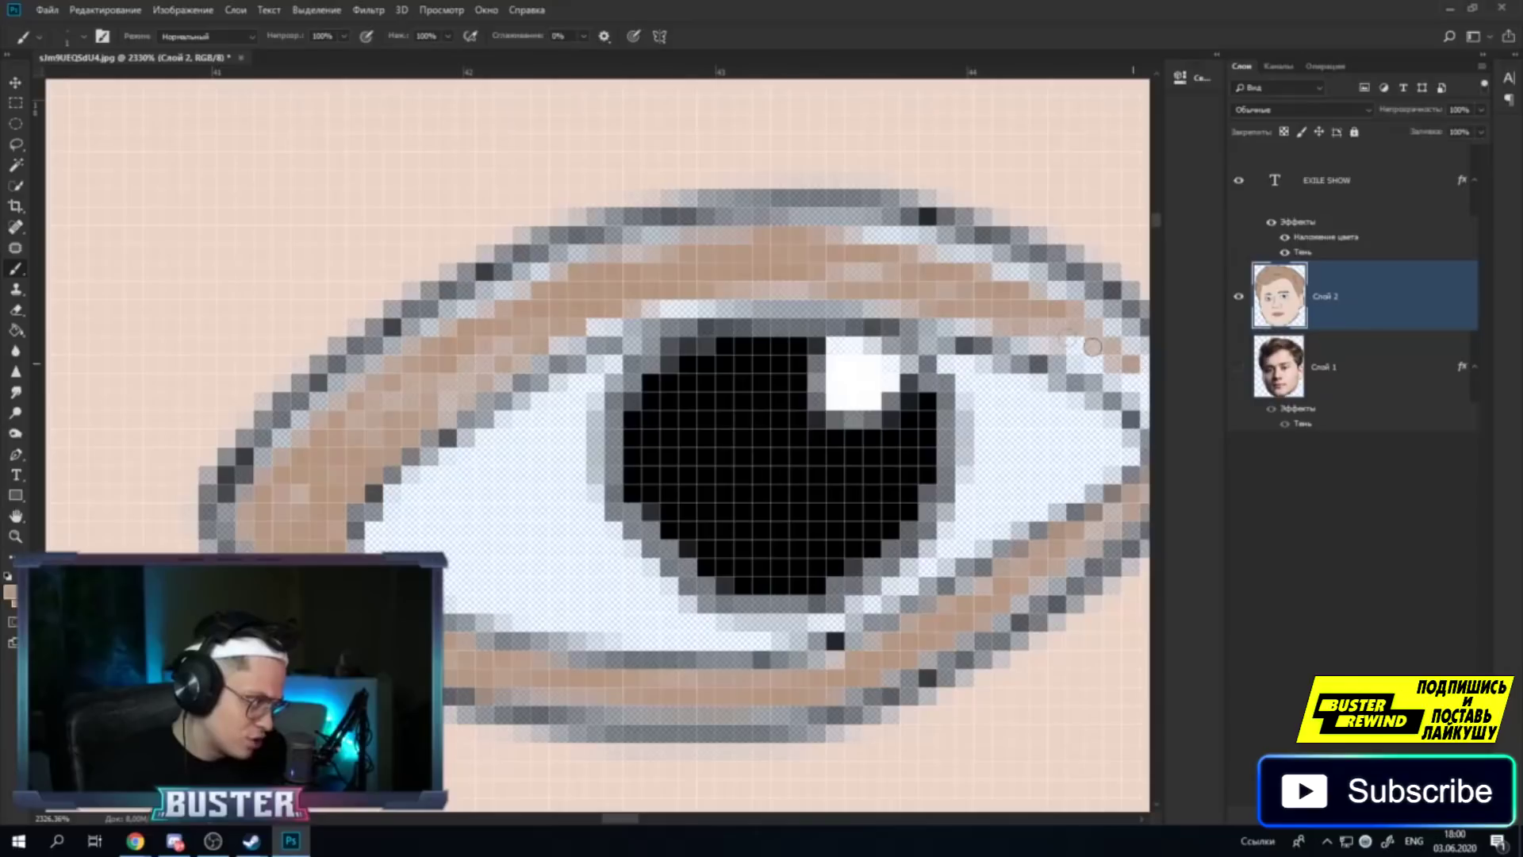
{"action": "left_click_drag", "start_coordinate": [618, 818], "coordinate": [628, 822]}
{"action": "mouse_move", "coordinate": [1009, 398]}
{"action": "left_mouse_down"}
{"action": "mouse_move", "coordinate": [1055, 409]}
{"action": "mouse_move", "coordinate": [984, 326]}
{"action": "mouse_move", "coordinate": [913, 361]}
{"action": "left_mouse_up"}
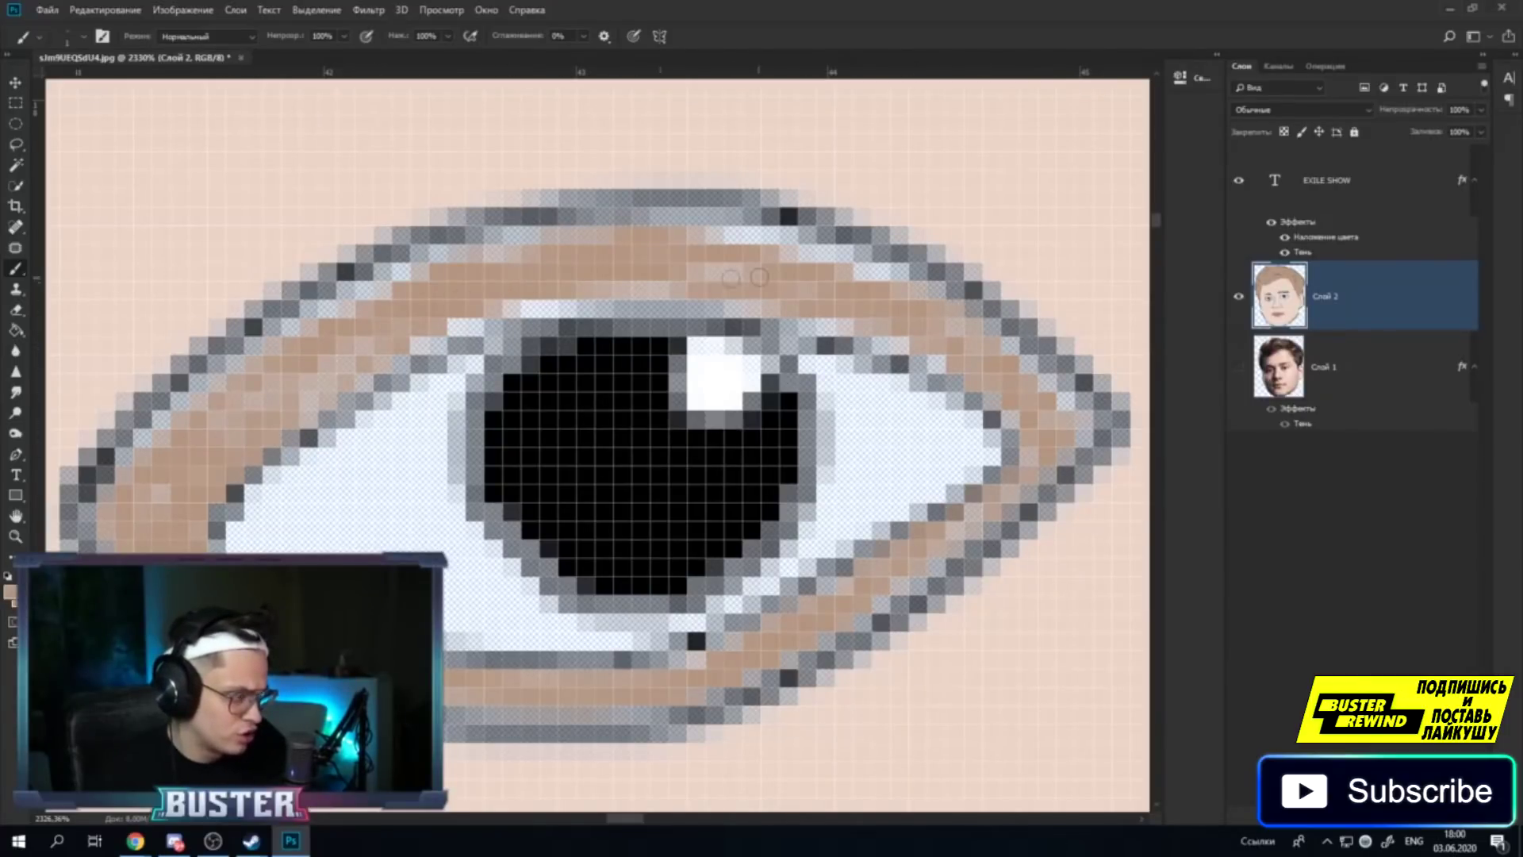
Switch to a light grey paint colour and lighten pixels along the lower lid and iris edge.
{"action": "key", "text": "i"}
{"action": "left_click", "coordinate": [10, 591]}
{"action": "left_click_drag", "start_coordinate": [1068, 555], "coordinate": [1067, 658]}
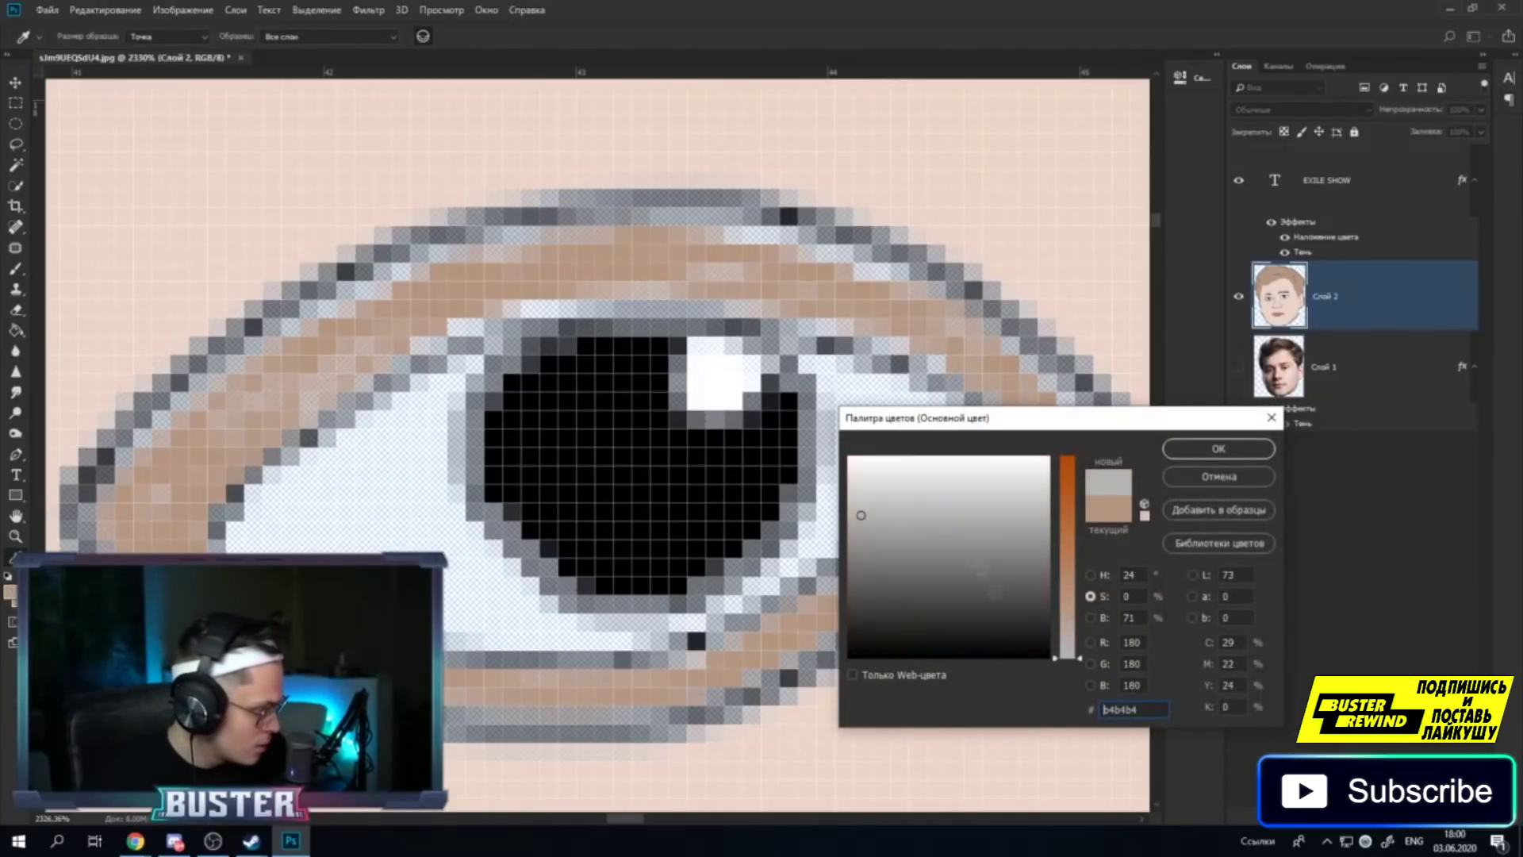
{"action": "left_click", "coordinate": [1218, 448]}
{"action": "key", "text": "b"}
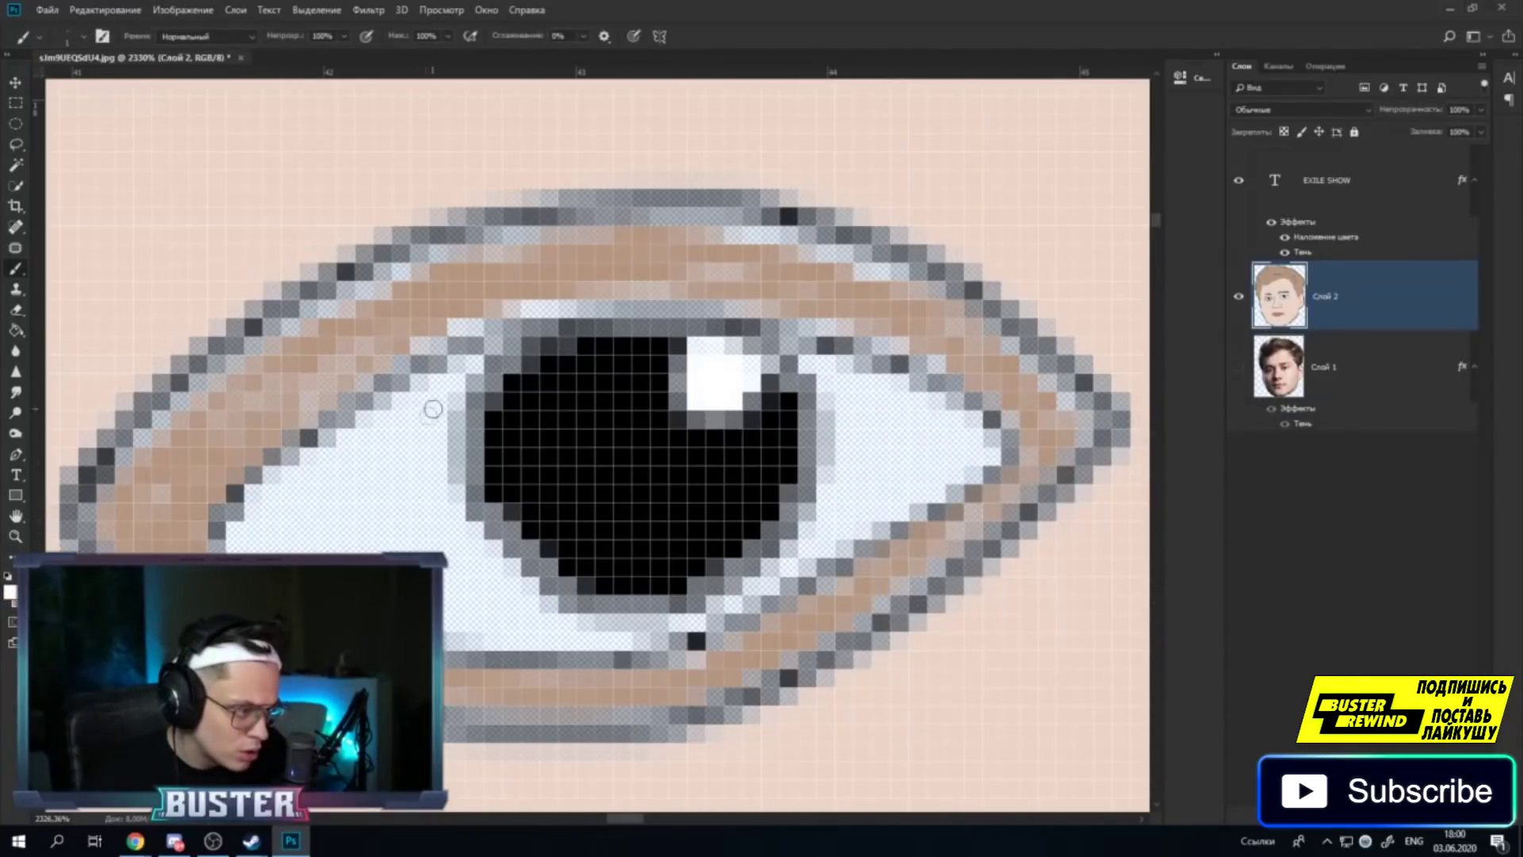
{"action": "left_click_drag", "start_coordinate": [256, 499], "coordinate": [236, 548]}
{"action": "mouse_move", "coordinate": [480, 638]}
{"action": "left_mouse_down"}
{"action": "mouse_move", "coordinate": [457, 420]}
{"action": "mouse_move", "coordinate": [425, 396]}
{"action": "left_mouse_up"}
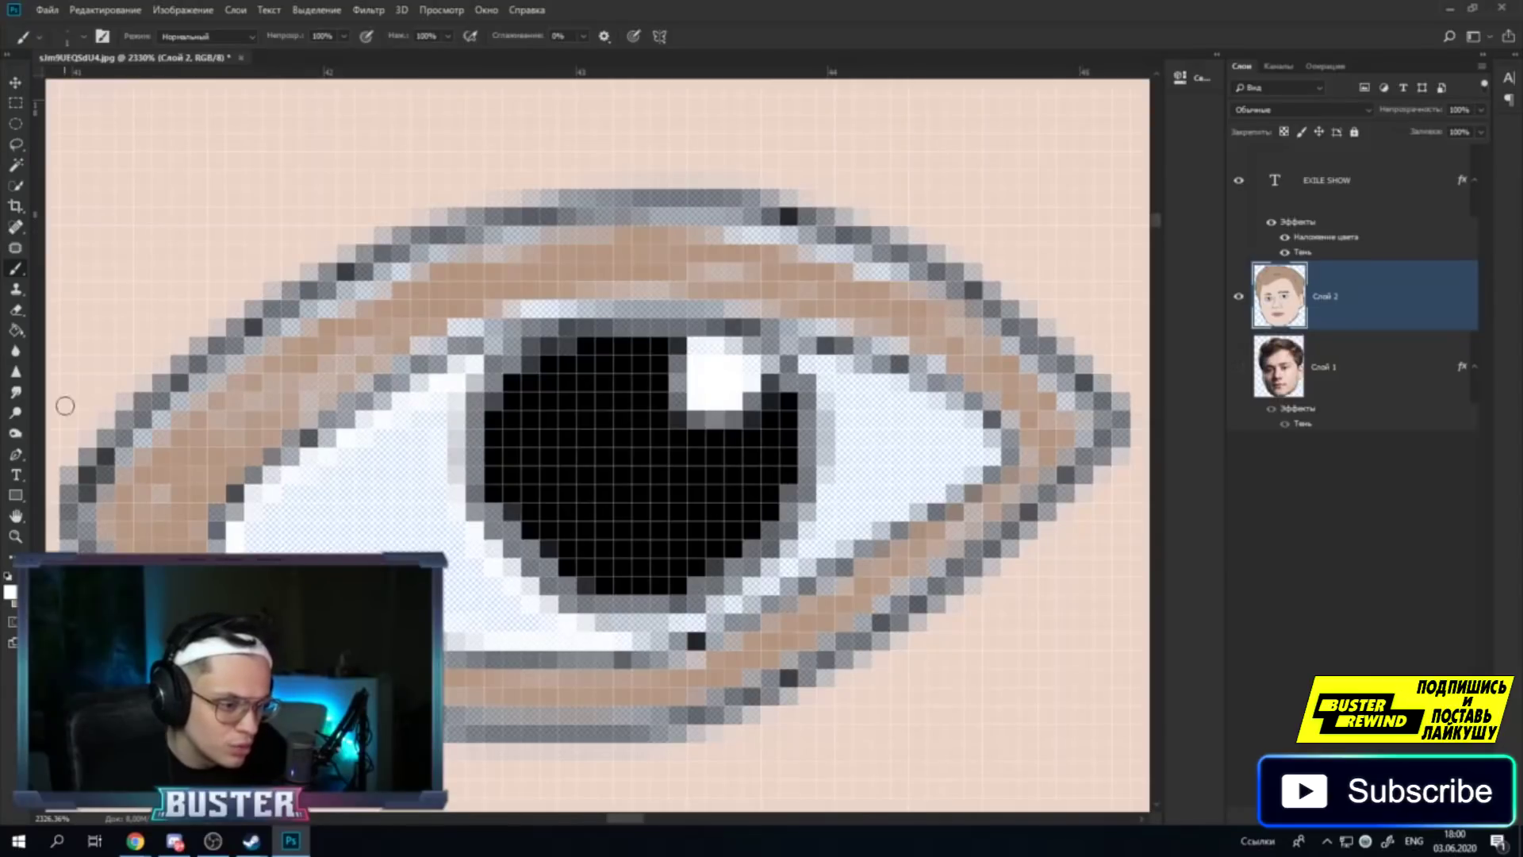
Fill the bluish eye-whites with white, painting over leftover grey pixels around the pupil.
{"action": "left_click", "coordinate": [15, 330]}
{"action": "left_click", "coordinate": [359, 492]}
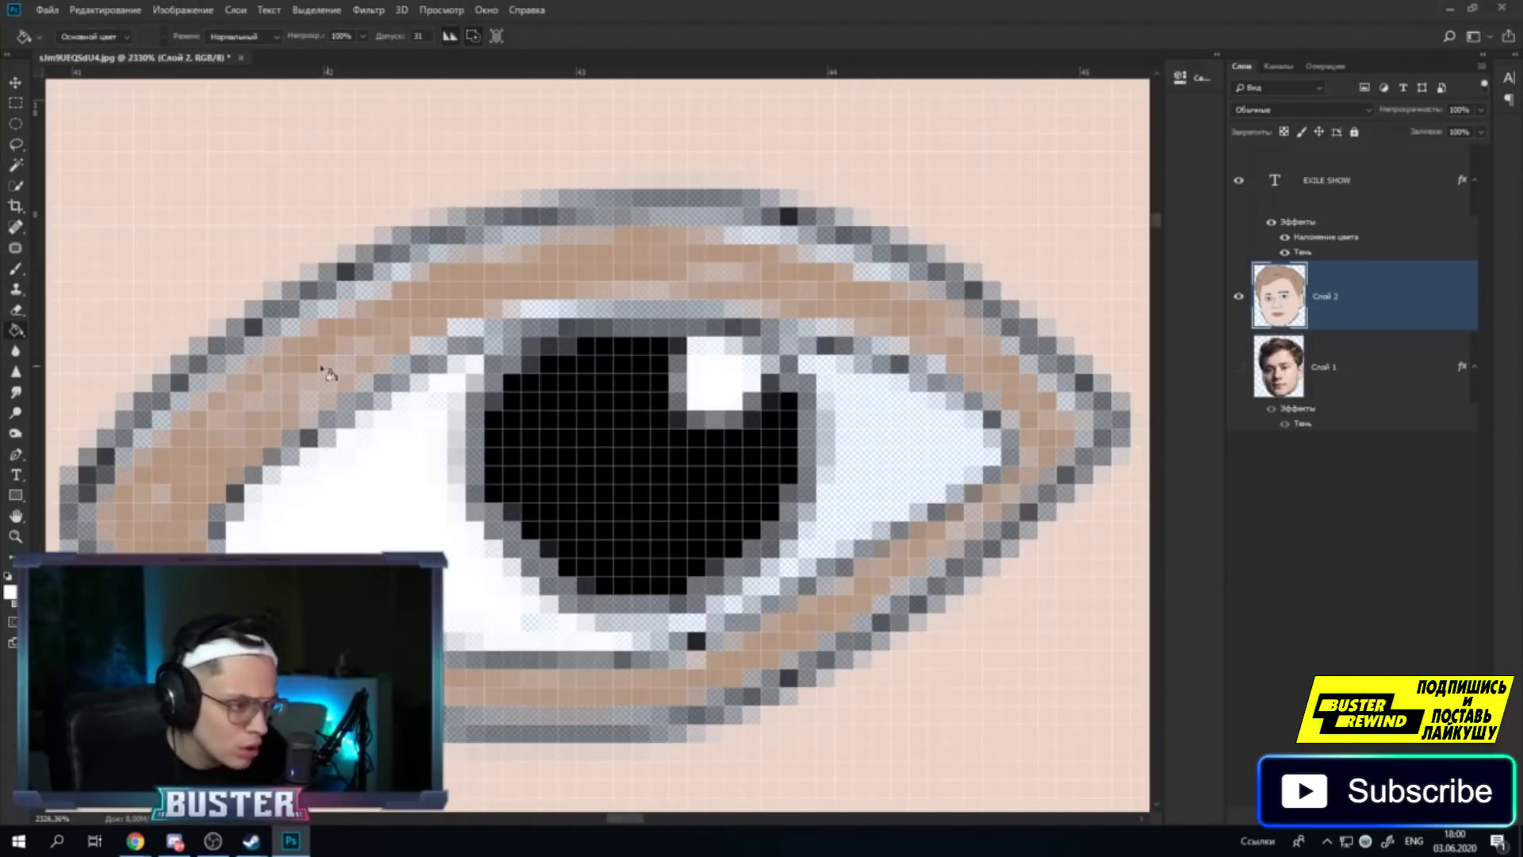
{"action": "left_click", "coordinate": [15, 270]}
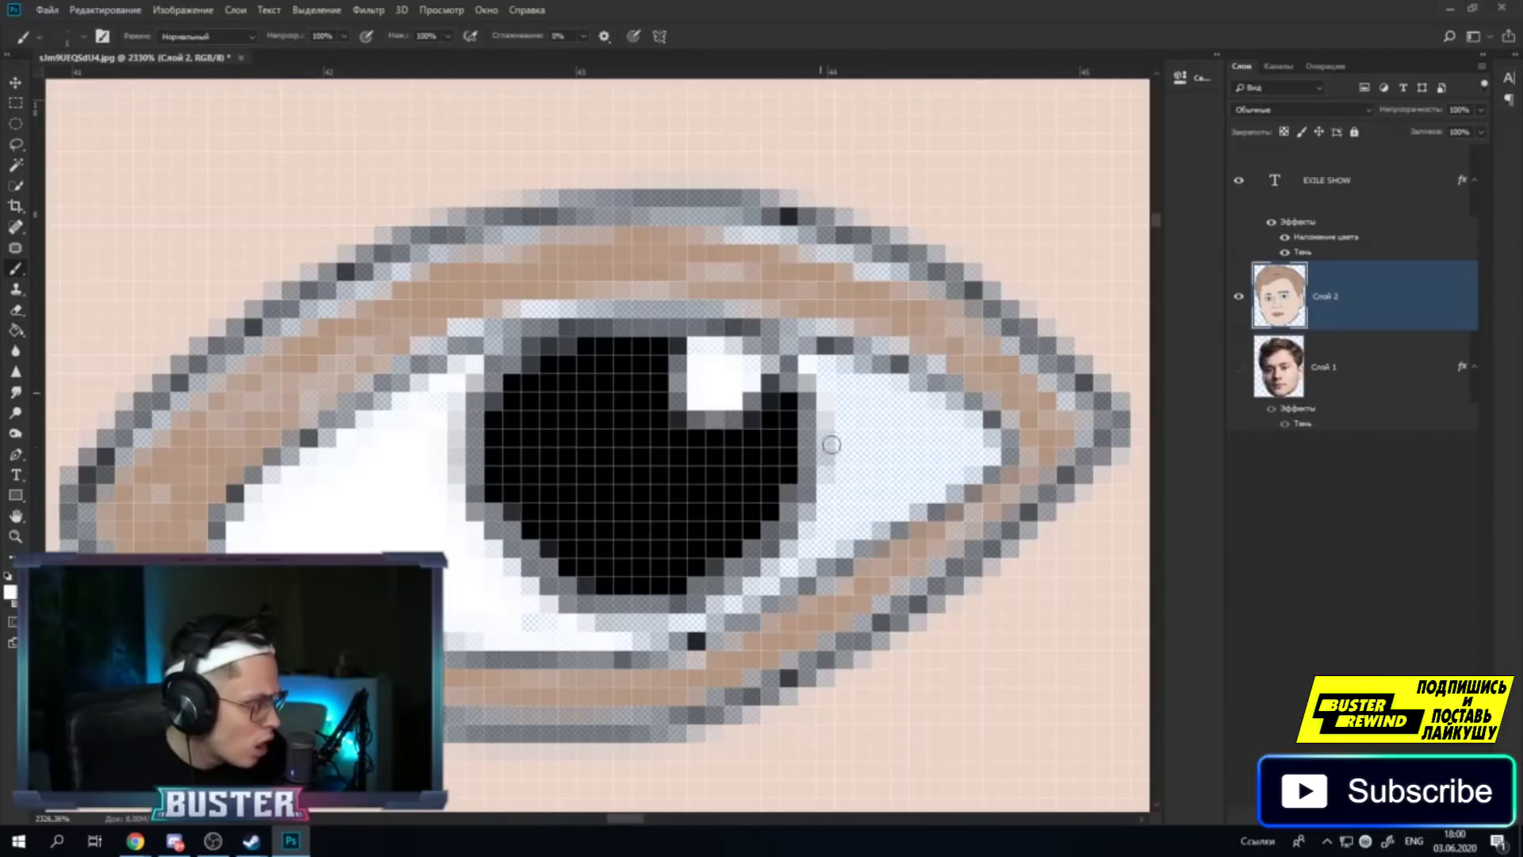
{"action": "left_click_drag", "start_coordinate": [793, 549], "coordinate": [932, 412]}
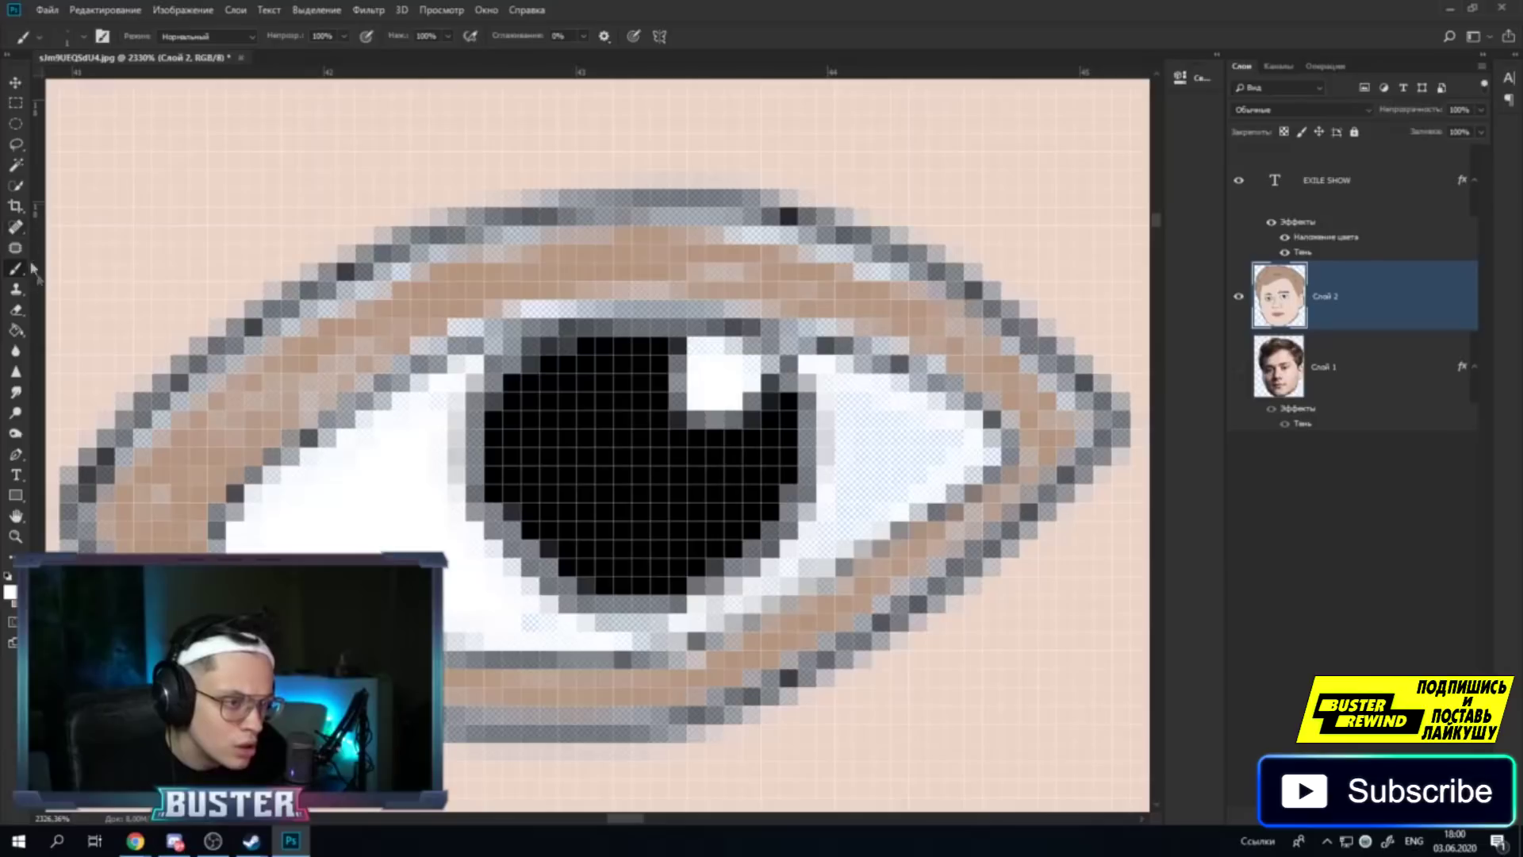
{"action": "left_click", "coordinate": [16, 330]}
{"action": "left_click", "coordinate": [872, 482]}
{"action": "left_click", "coordinate": [792, 569]}
{"action": "left_click", "coordinate": [630, 641]}
{"action": "left_click", "coordinate": [530, 622]}
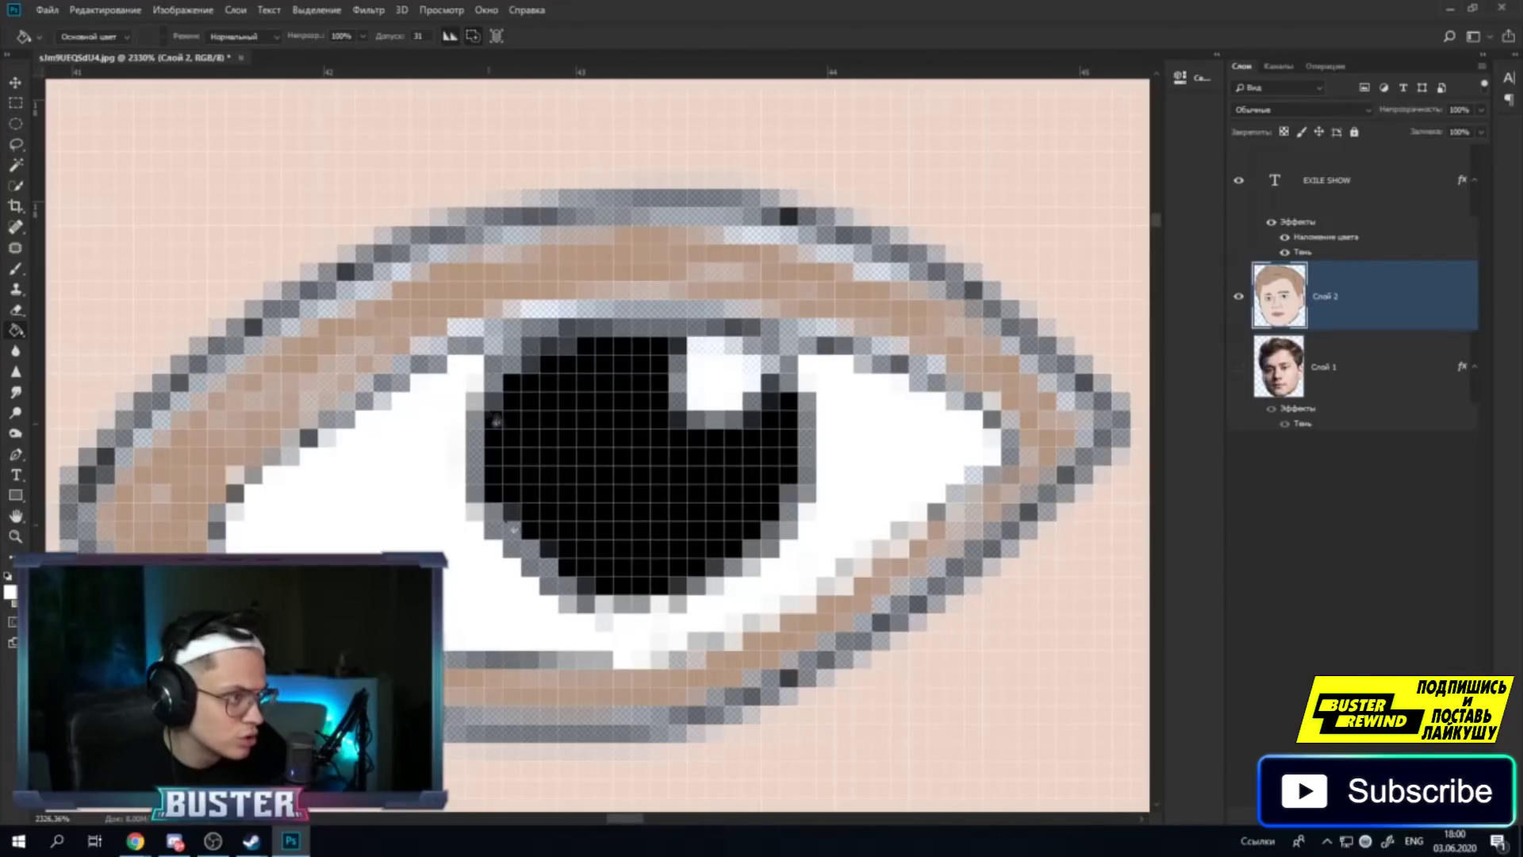
{"action": "left_click", "coordinate": [15, 536]}
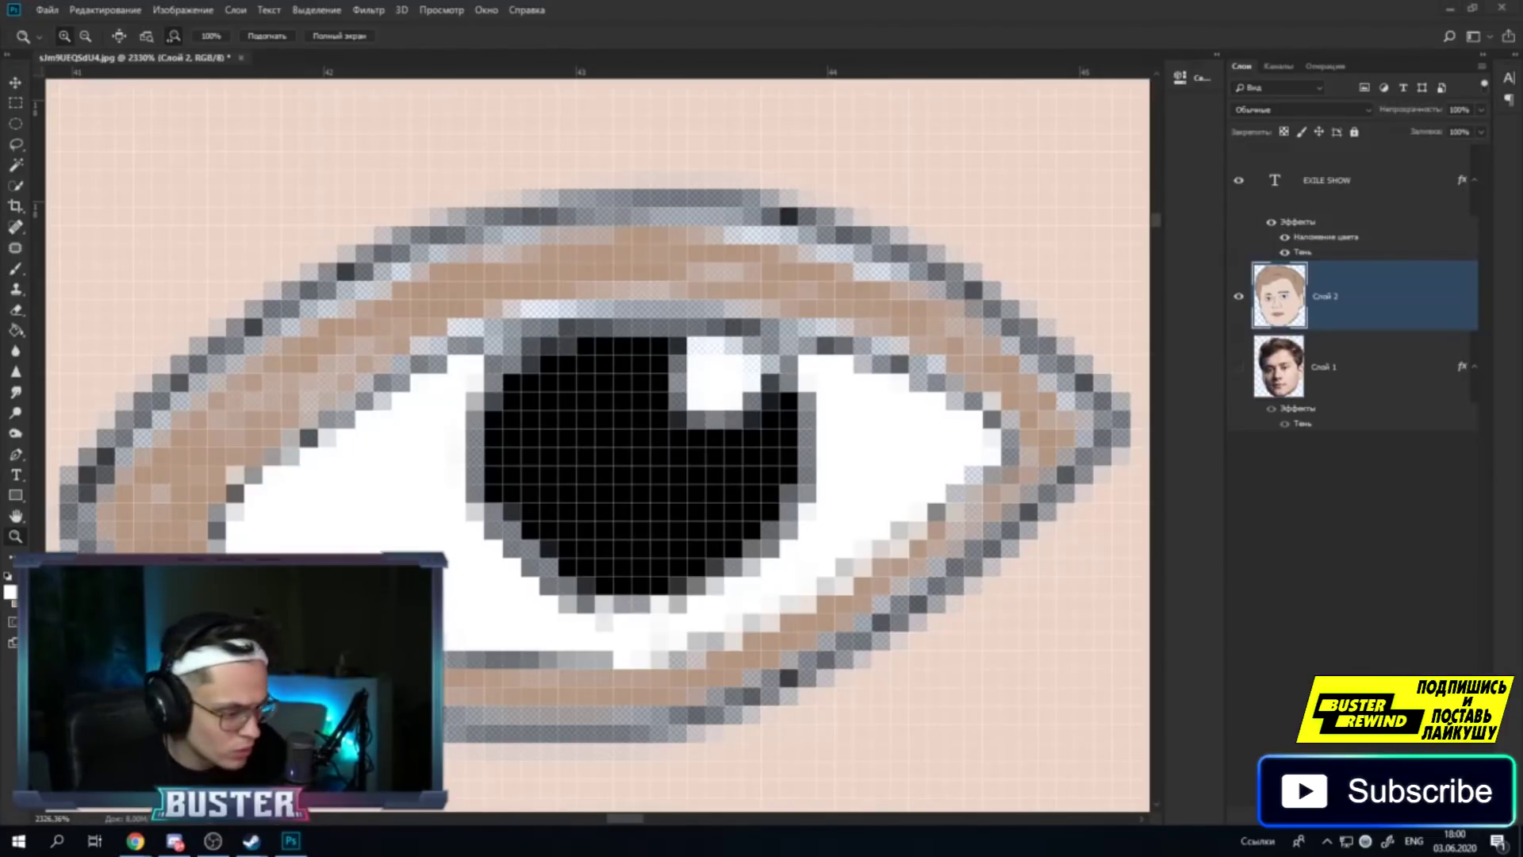
Zoom out from the eye step by step until the whole face is visible.
{"action": "right_click", "coordinate": [242, 539]}
{"action": "left_click", "coordinate": [281, 622]}
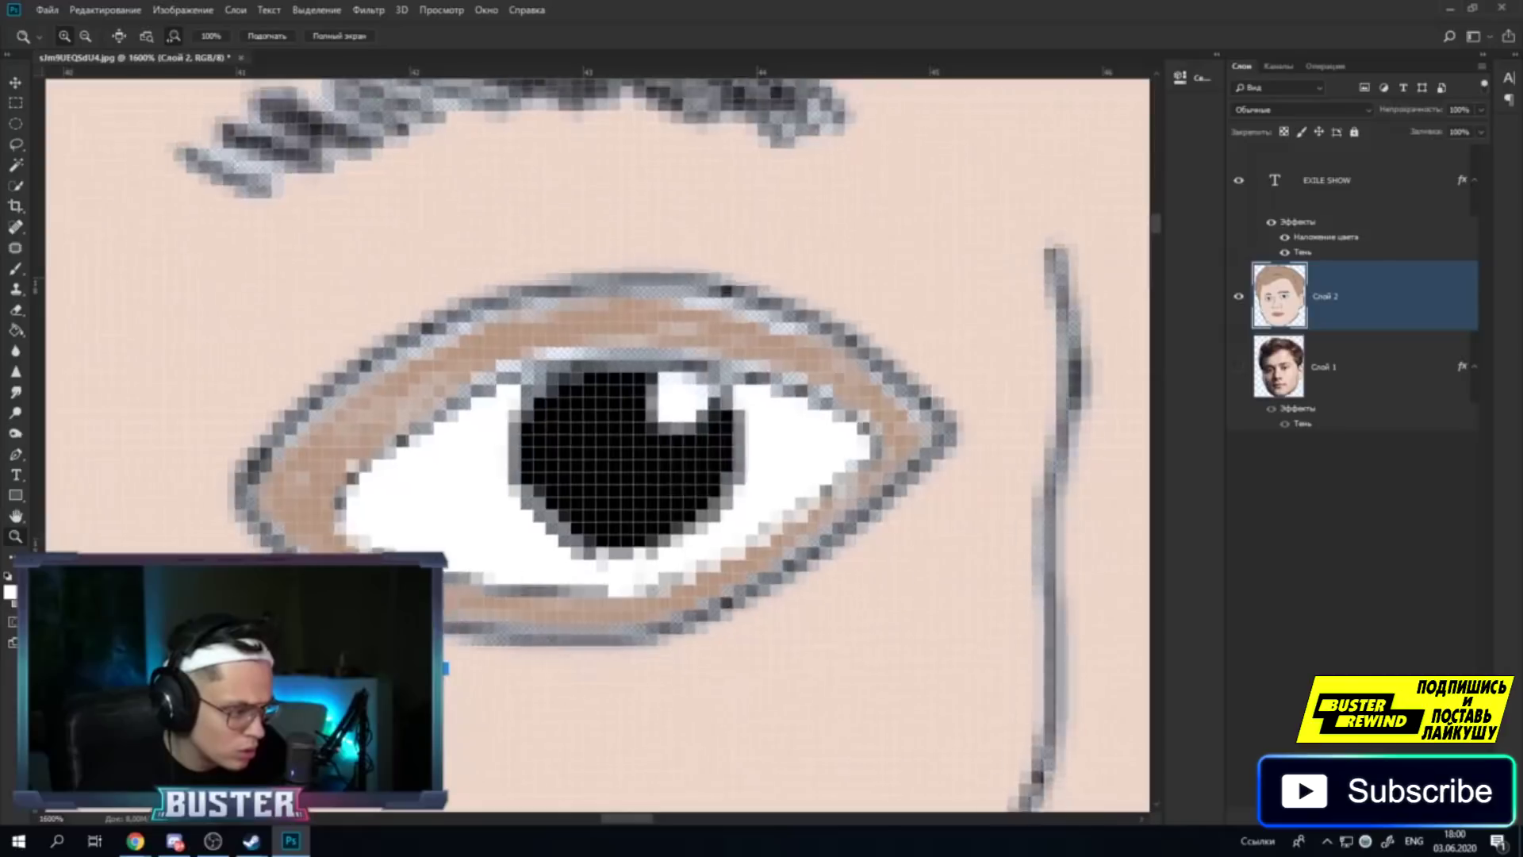
{"action": "right_click", "coordinate": [468, 569]}
{"action": "left_click", "coordinate": [524, 657]}
{"action": "right_click", "coordinate": [571, 526]}
{"action": "left_click", "coordinate": [627, 610]}
{"action": "right_click", "coordinate": [605, 503]}
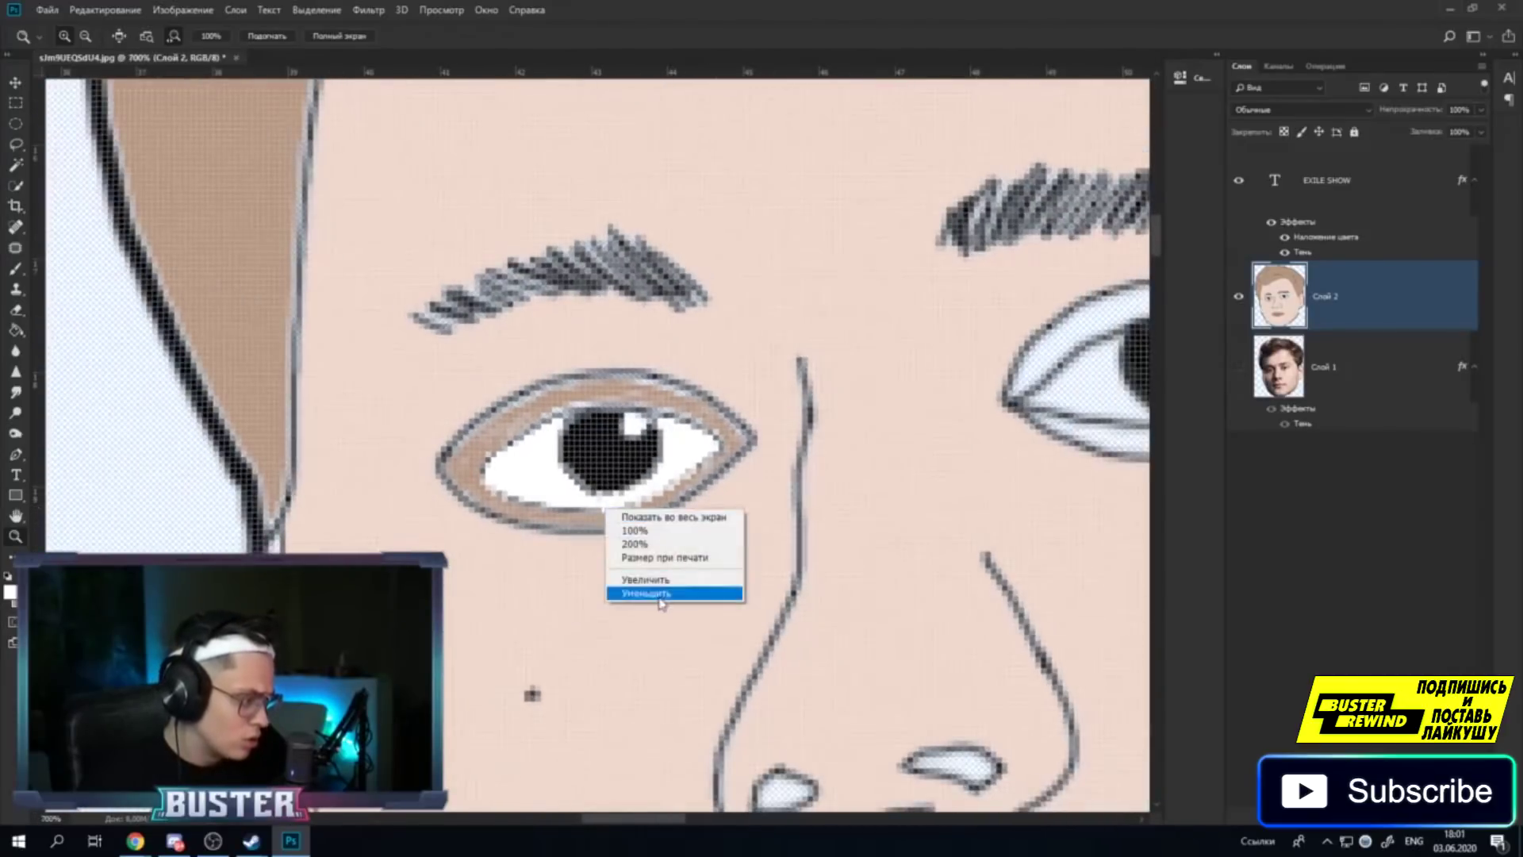
{"action": "left_click", "coordinate": [663, 598]}
{"action": "right_click", "coordinate": [600, 503]}
{"action": "left_click", "coordinate": [659, 585]}
{"action": "right_click", "coordinate": [567, 491]}
{"action": "left_click", "coordinate": [627, 579]}
{"action": "right_click", "coordinate": [565, 491]}
{"action": "left_click", "coordinate": [603, 583]}
{"action": "right_click", "coordinate": [562, 493]}
{"action": "left_click", "coordinate": [611, 577]}
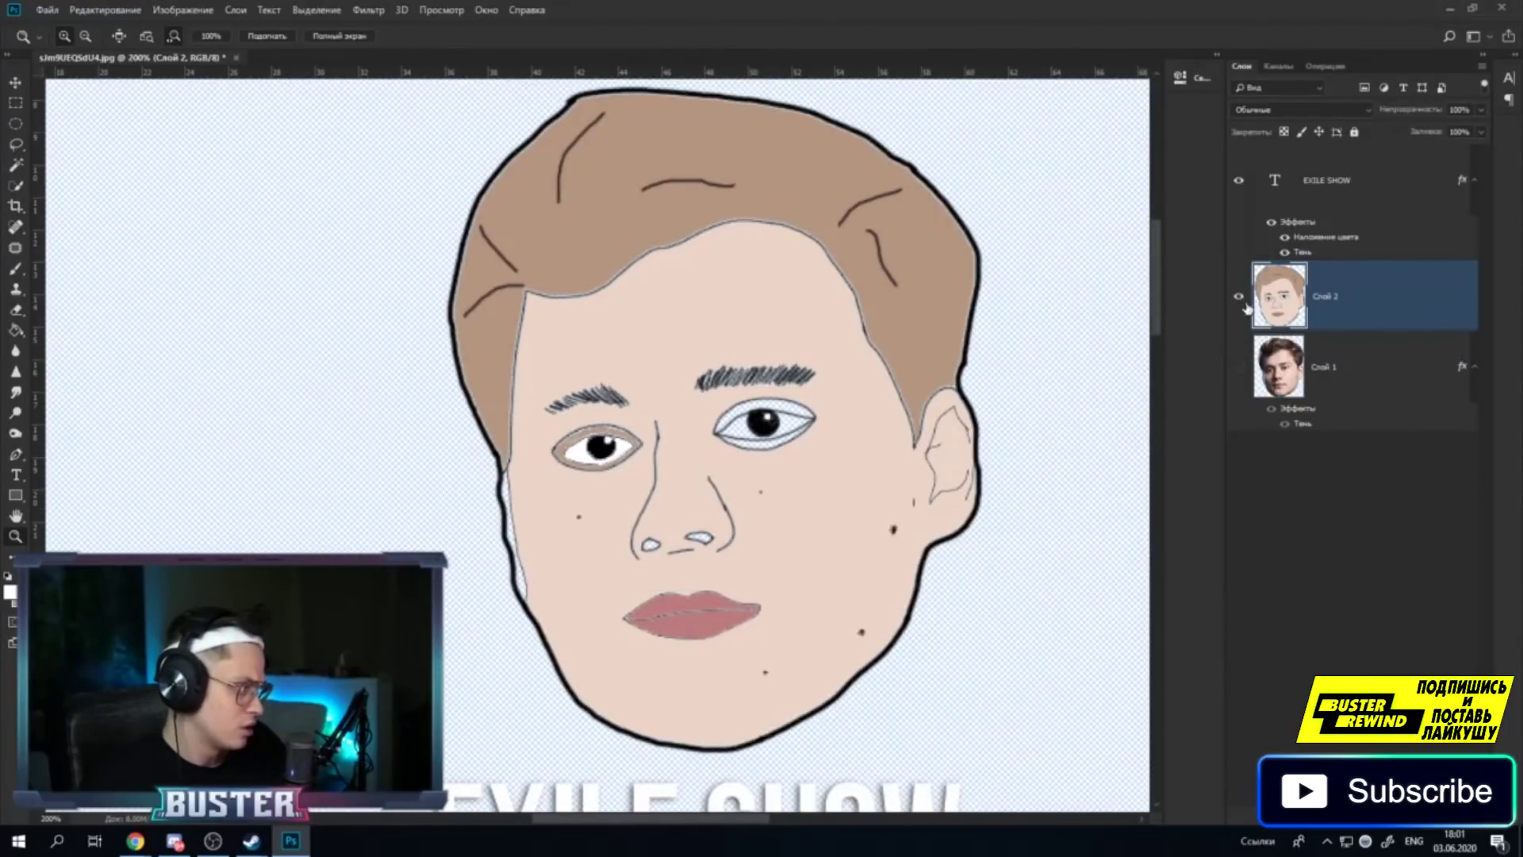
Show the original photo layer, zoom into the right eye, and sample the lower lid's pinkish-brown.
{"action": "left_click", "coordinate": [1238, 368]}
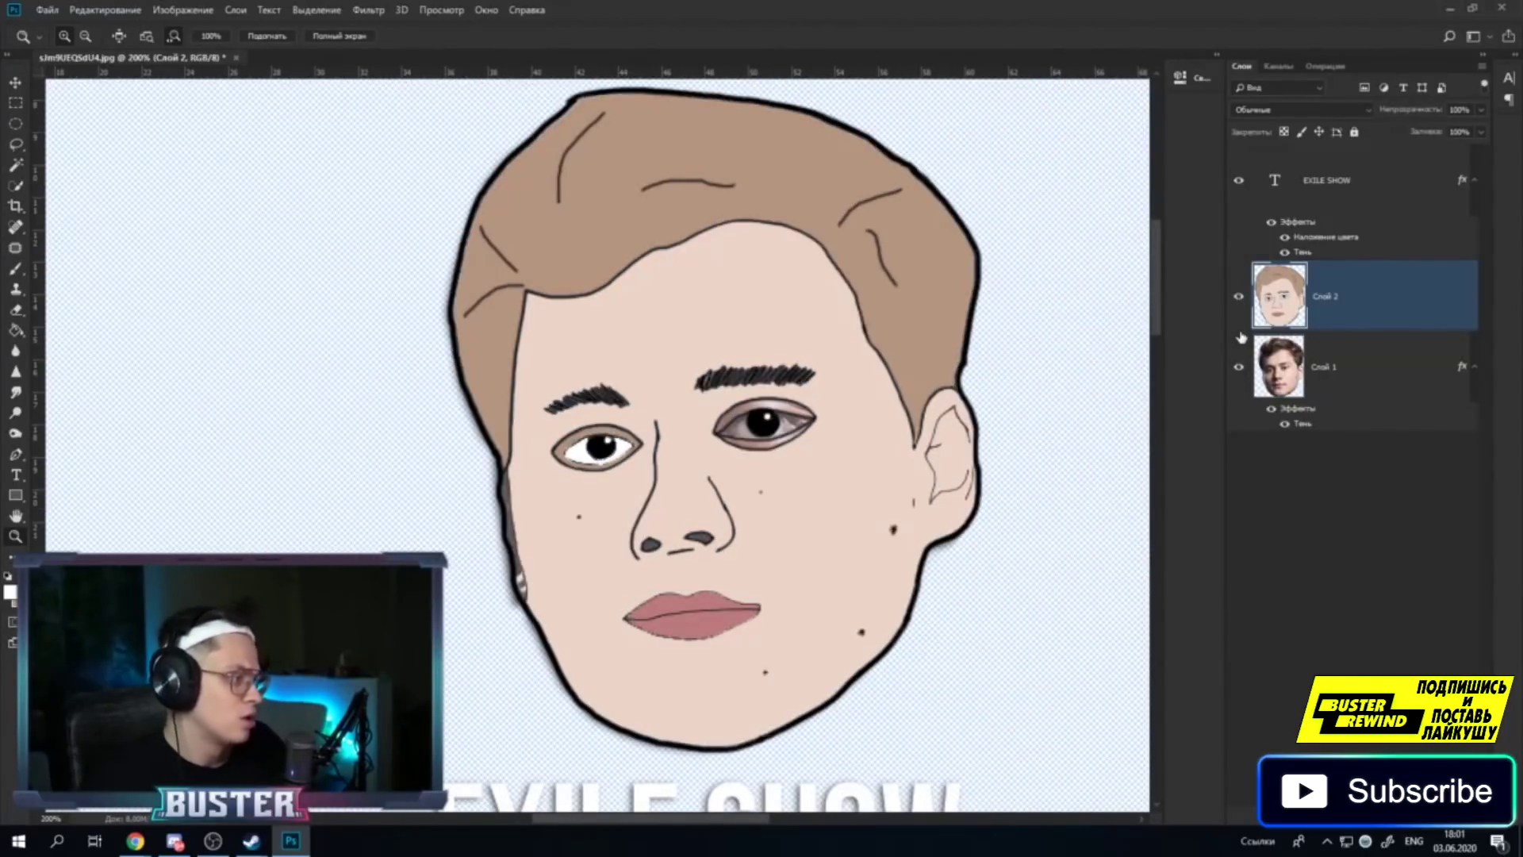
{"action": "left_click", "coordinate": [741, 449]}
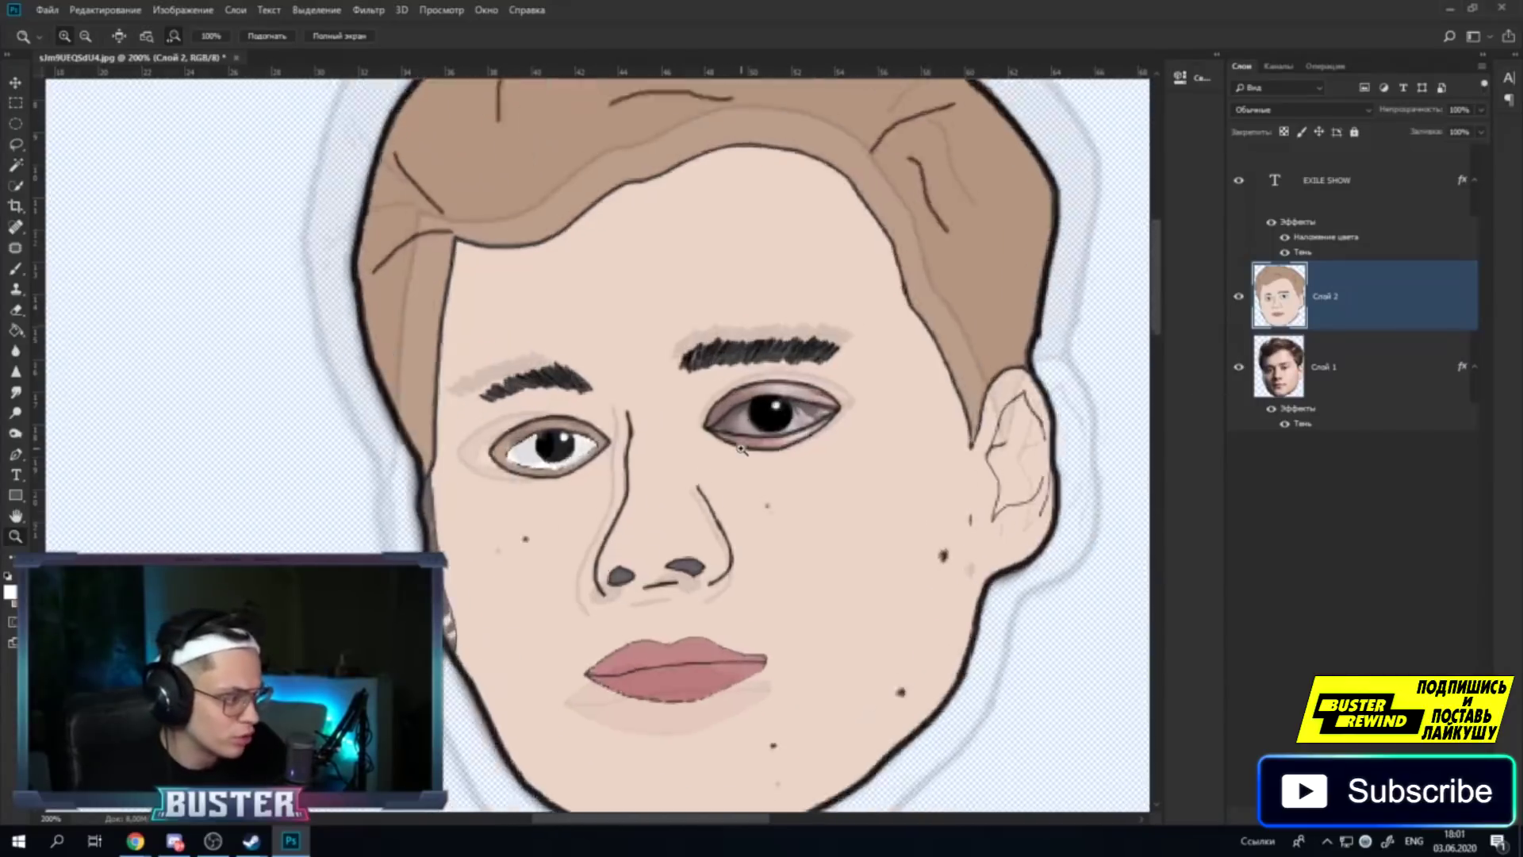
{"action": "left_click_drag", "start_coordinate": [740, 449], "coordinate": [137, 319]}
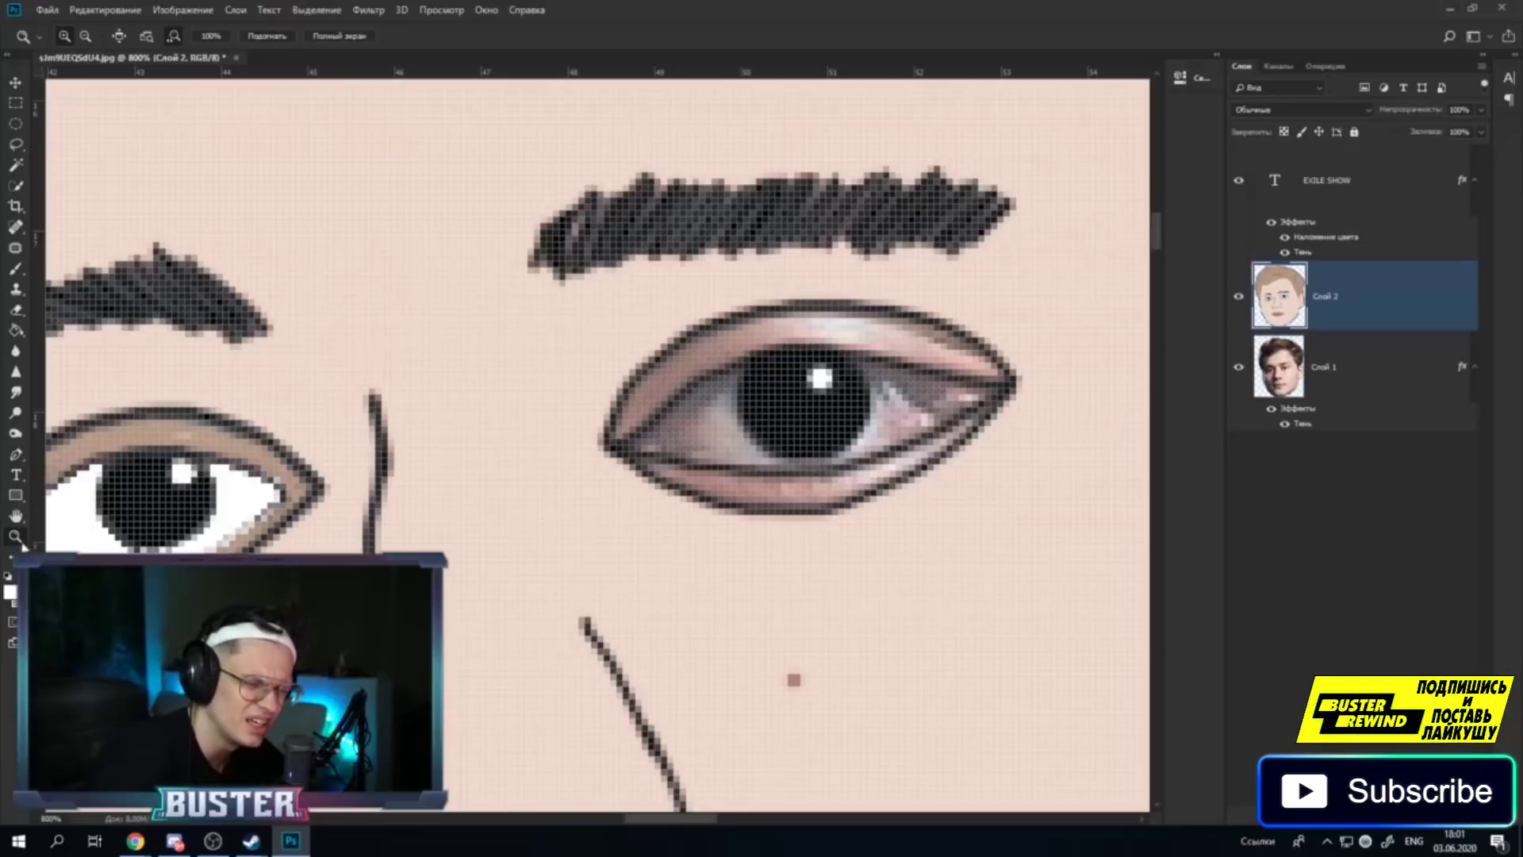
{"action": "key", "text": "i"}
{"action": "left_click", "coordinate": [736, 480]}
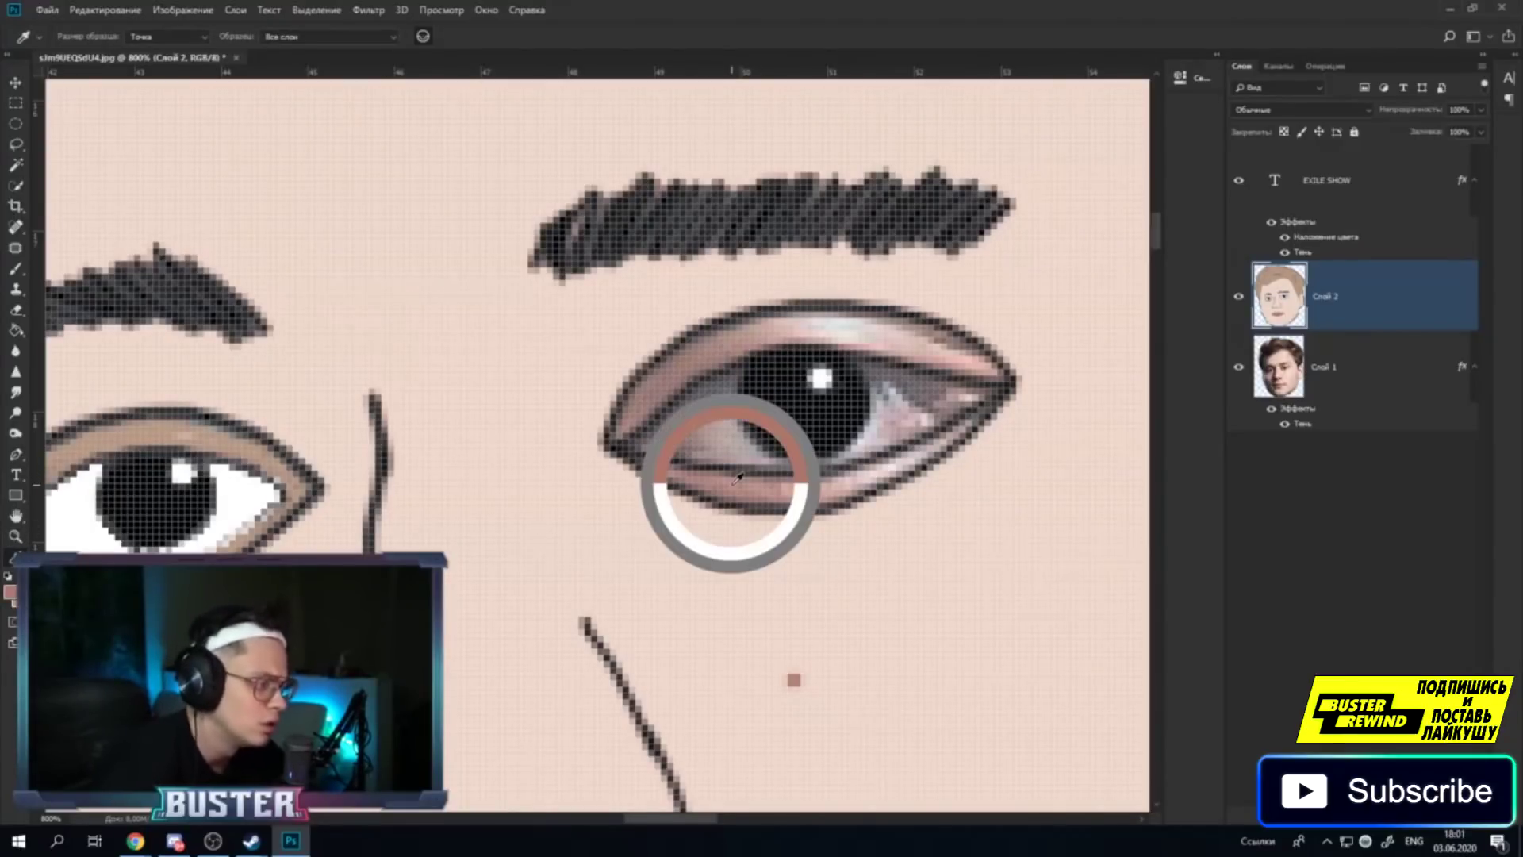
{"action": "key", "text": "b"}
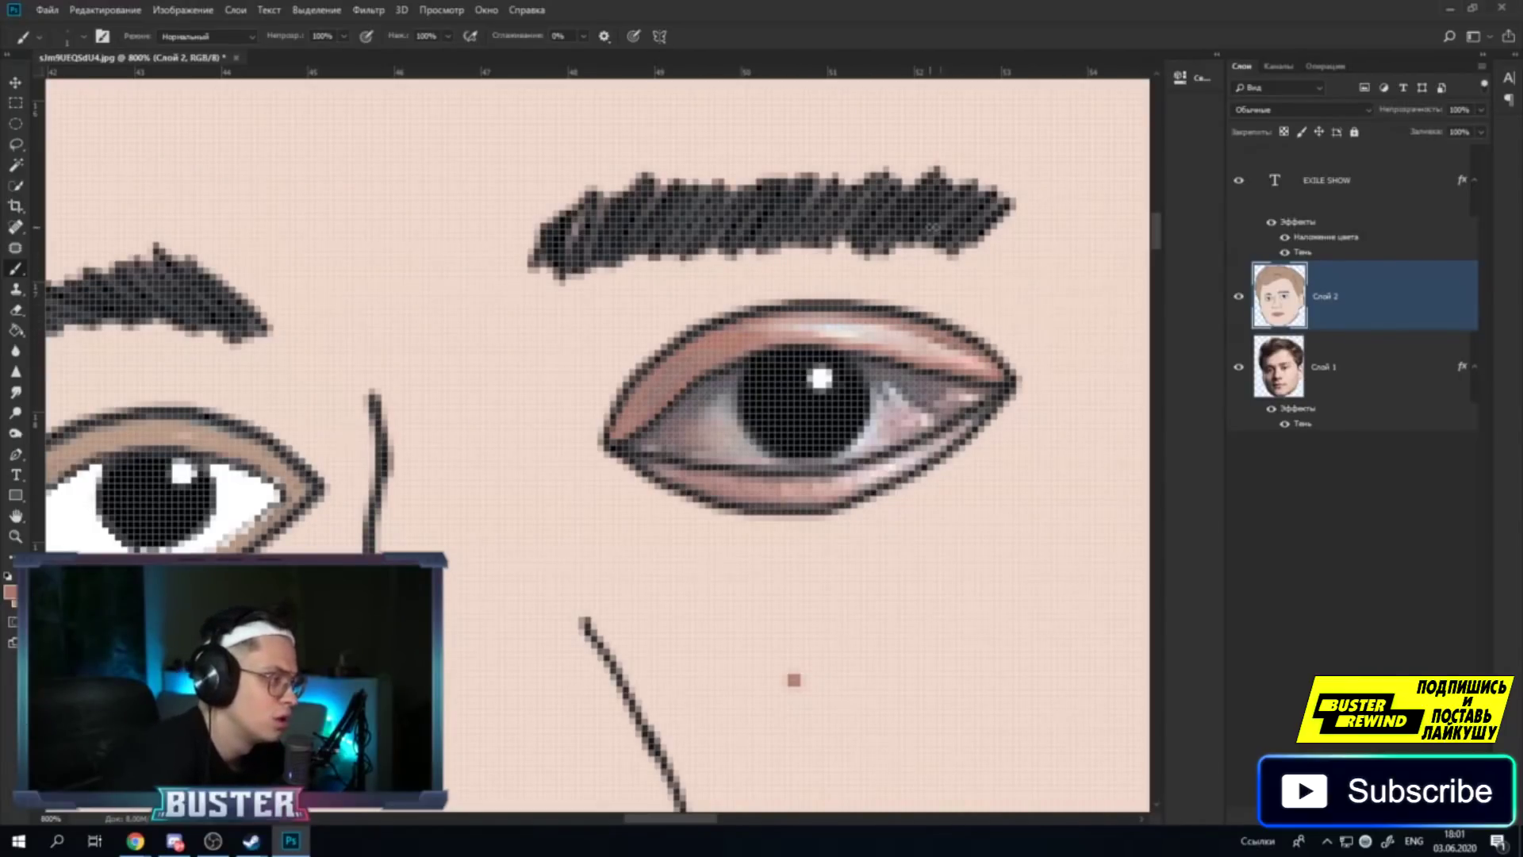
Fill the right eye's upper eyelid and its highlight streak with brown and salmon tones.
{"action": "key", "text": "g"}
{"action": "left_click", "coordinate": [695, 376]}
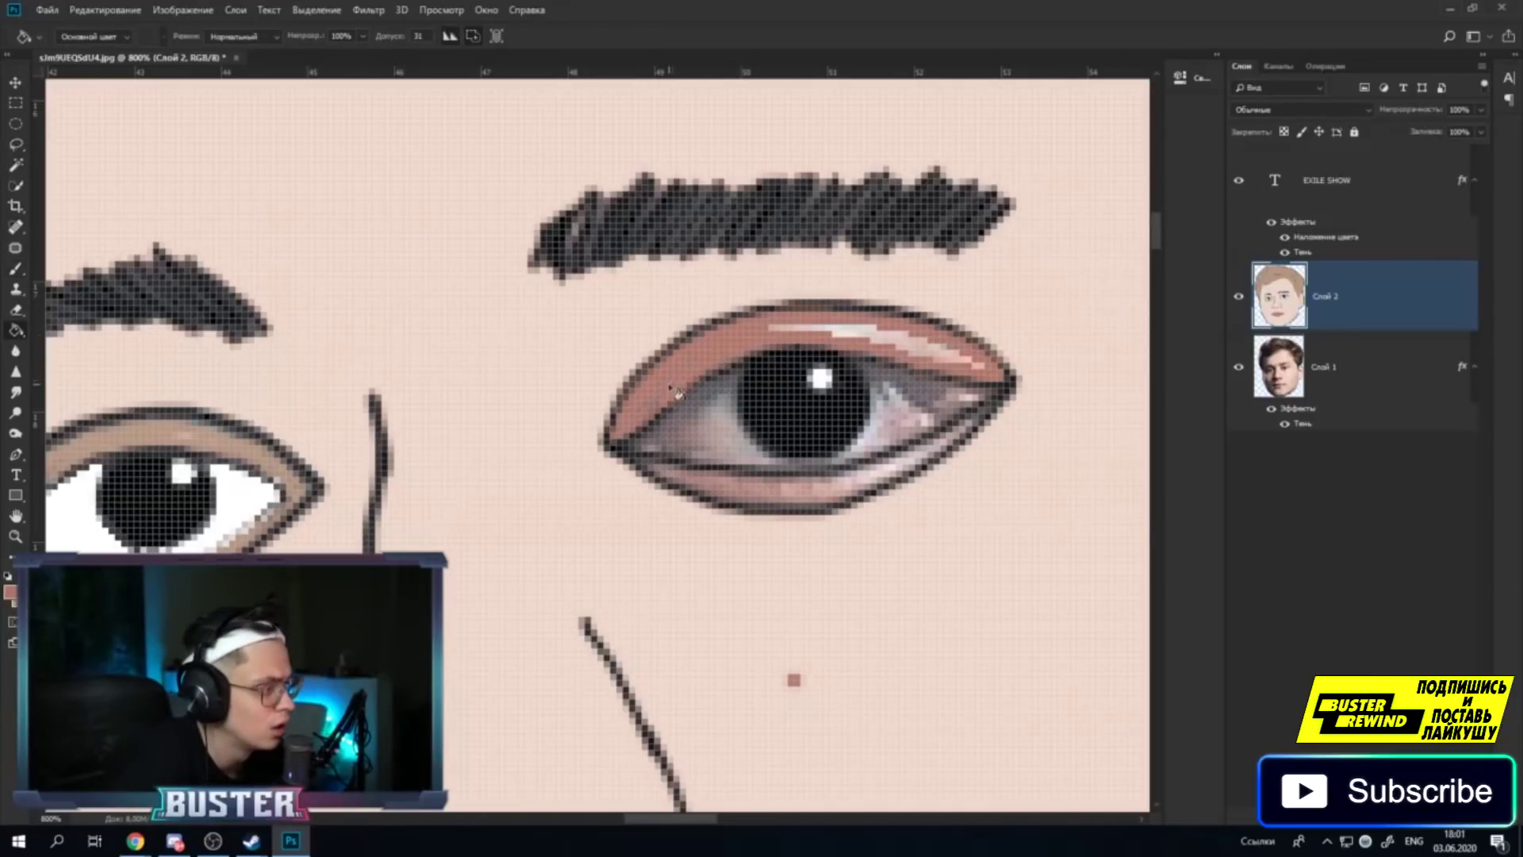
{"action": "left_click", "coordinate": [651, 407]}
{"action": "left_click", "coordinate": [648, 410]}
{"action": "key", "text": "ctrl+z"}
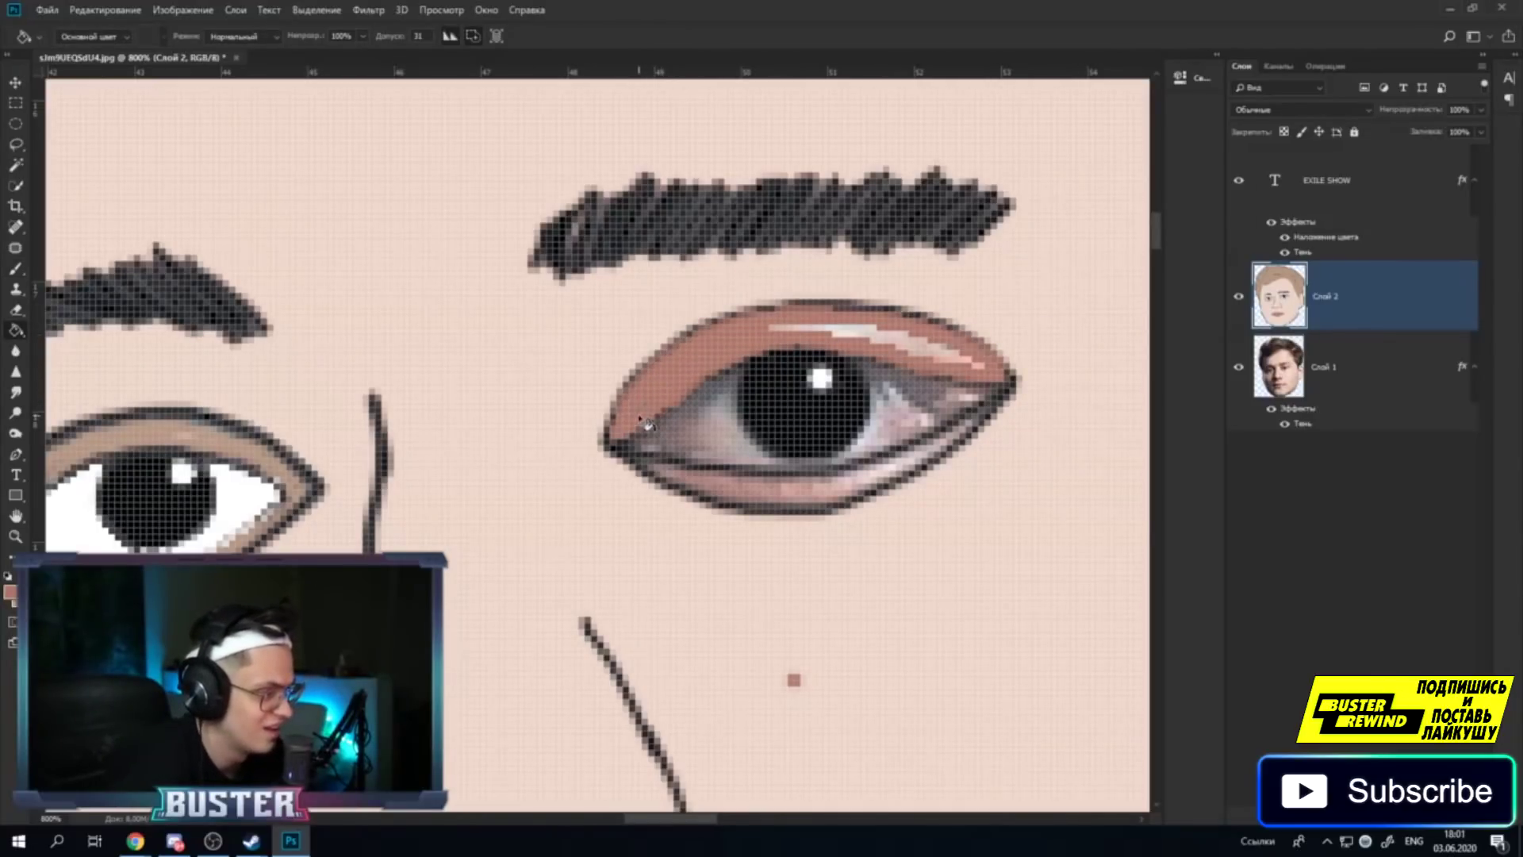
{"action": "left_click", "coordinate": [645, 418]}
{"action": "left_click", "coordinate": [658, 409]}
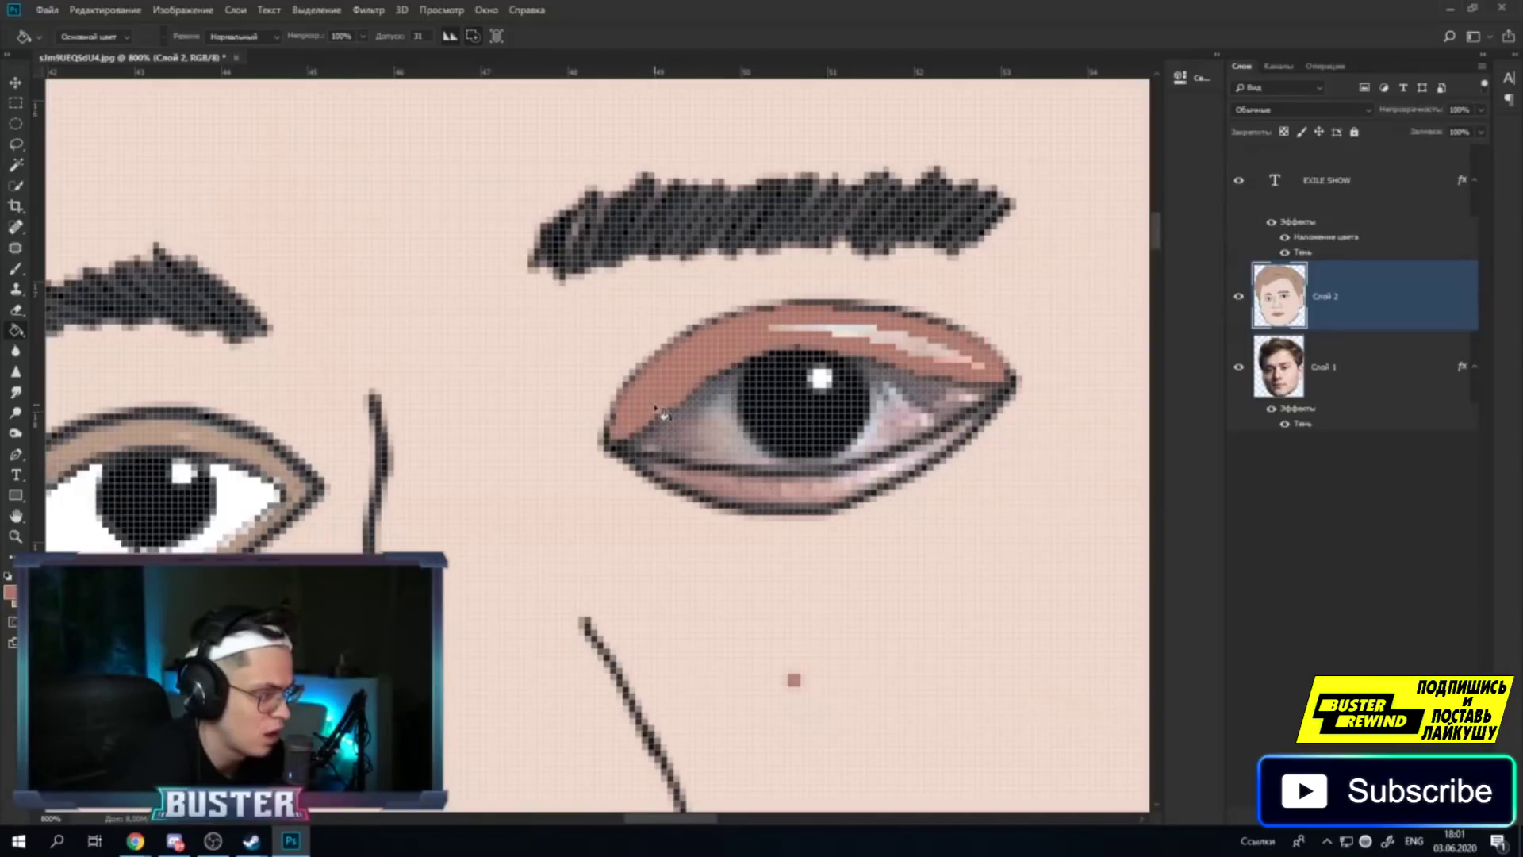
{"action": "left_click", "coordinate": [841, 345]}
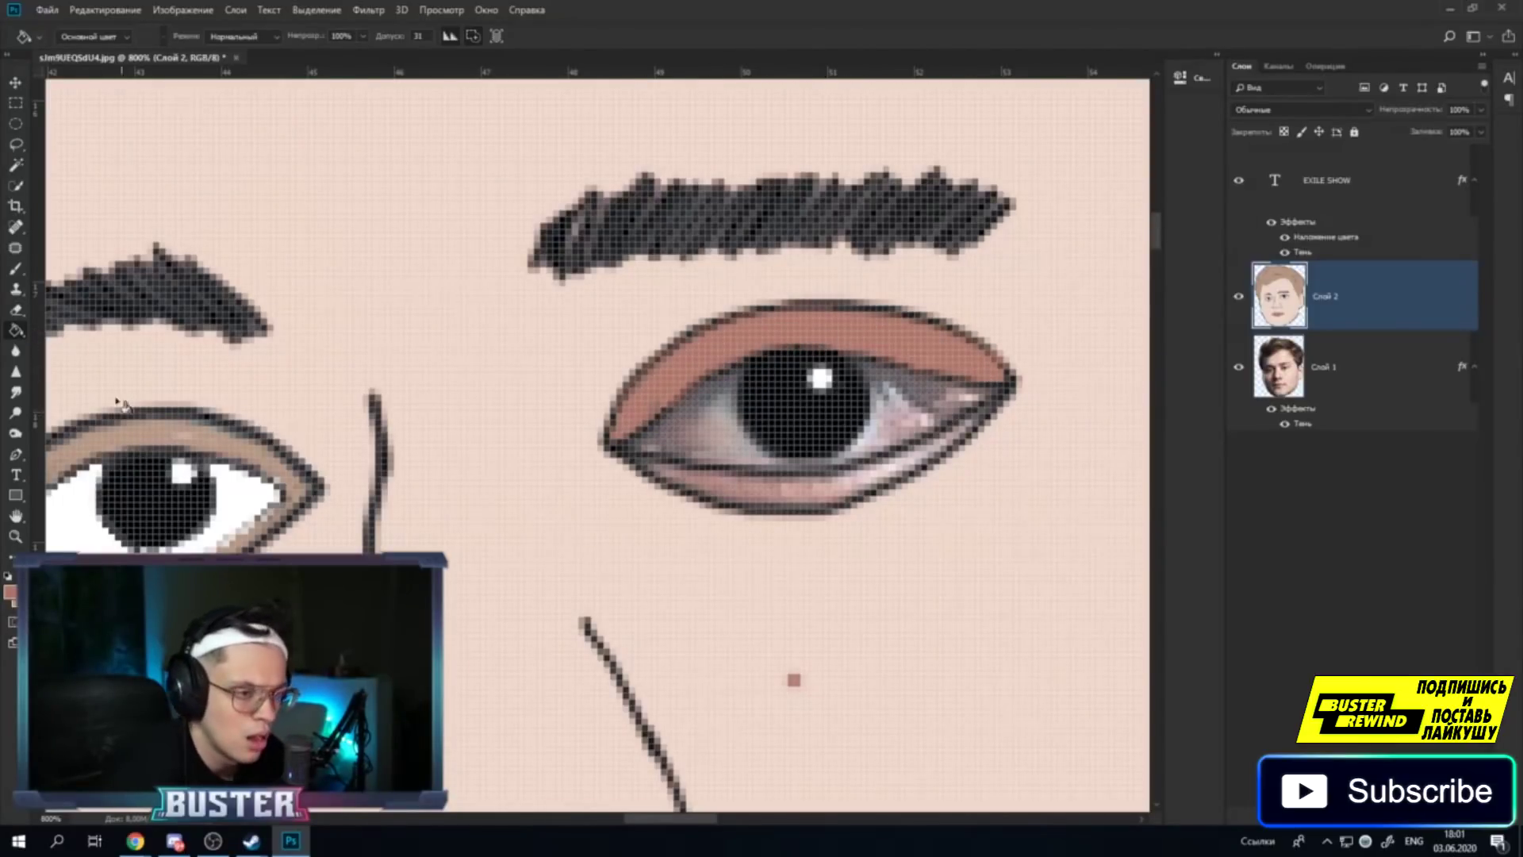
Fill the right eye's lower lid and the left eye's upper eyelid with brown.
{"action": "left_click", "coordinate": [15, 268]}
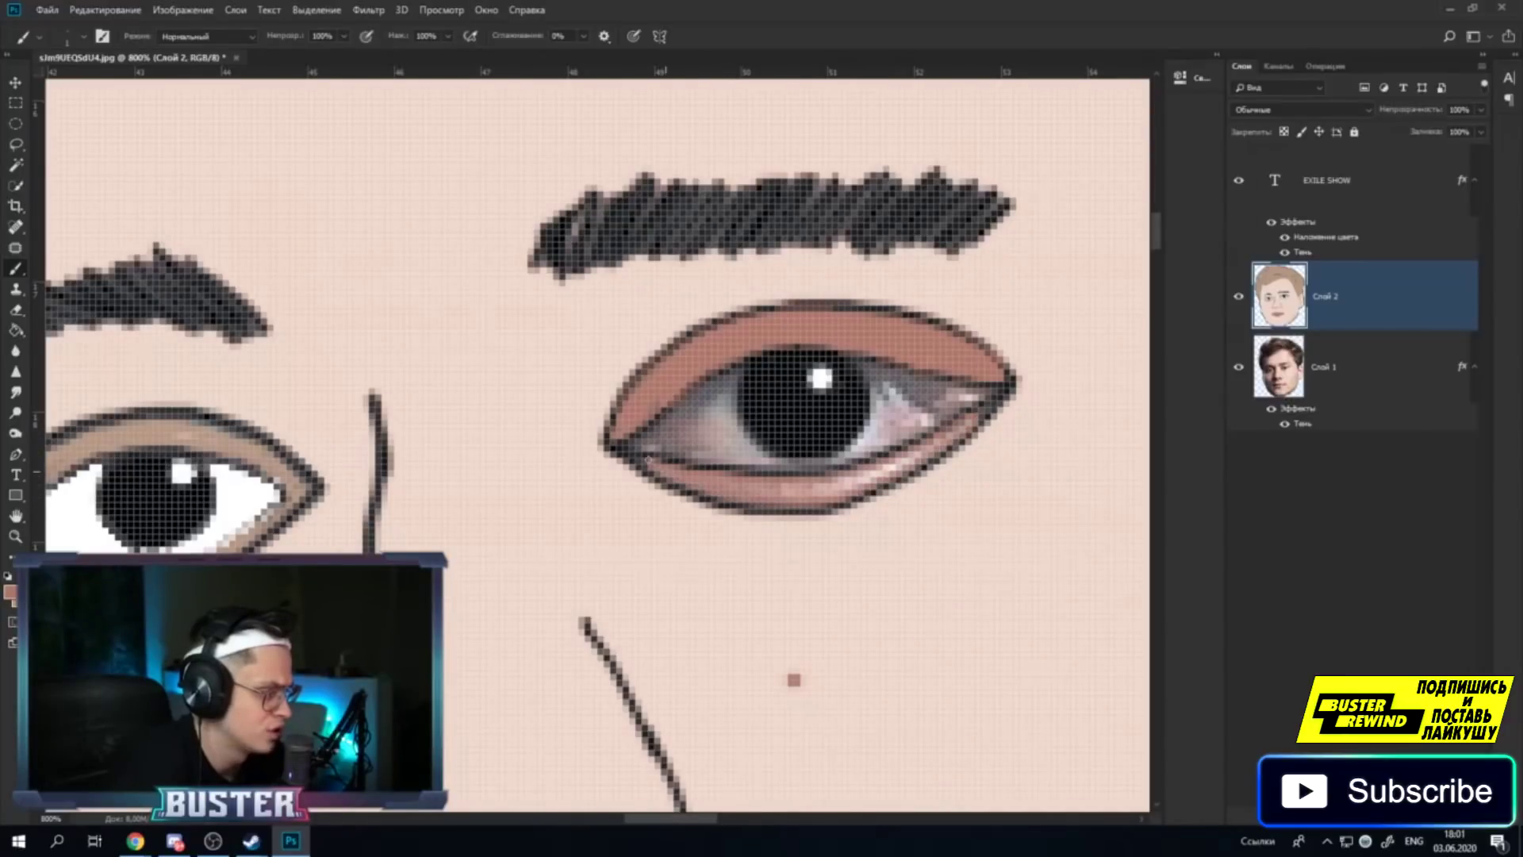
{"action": "left_click", "coordinate": [16, 330]}
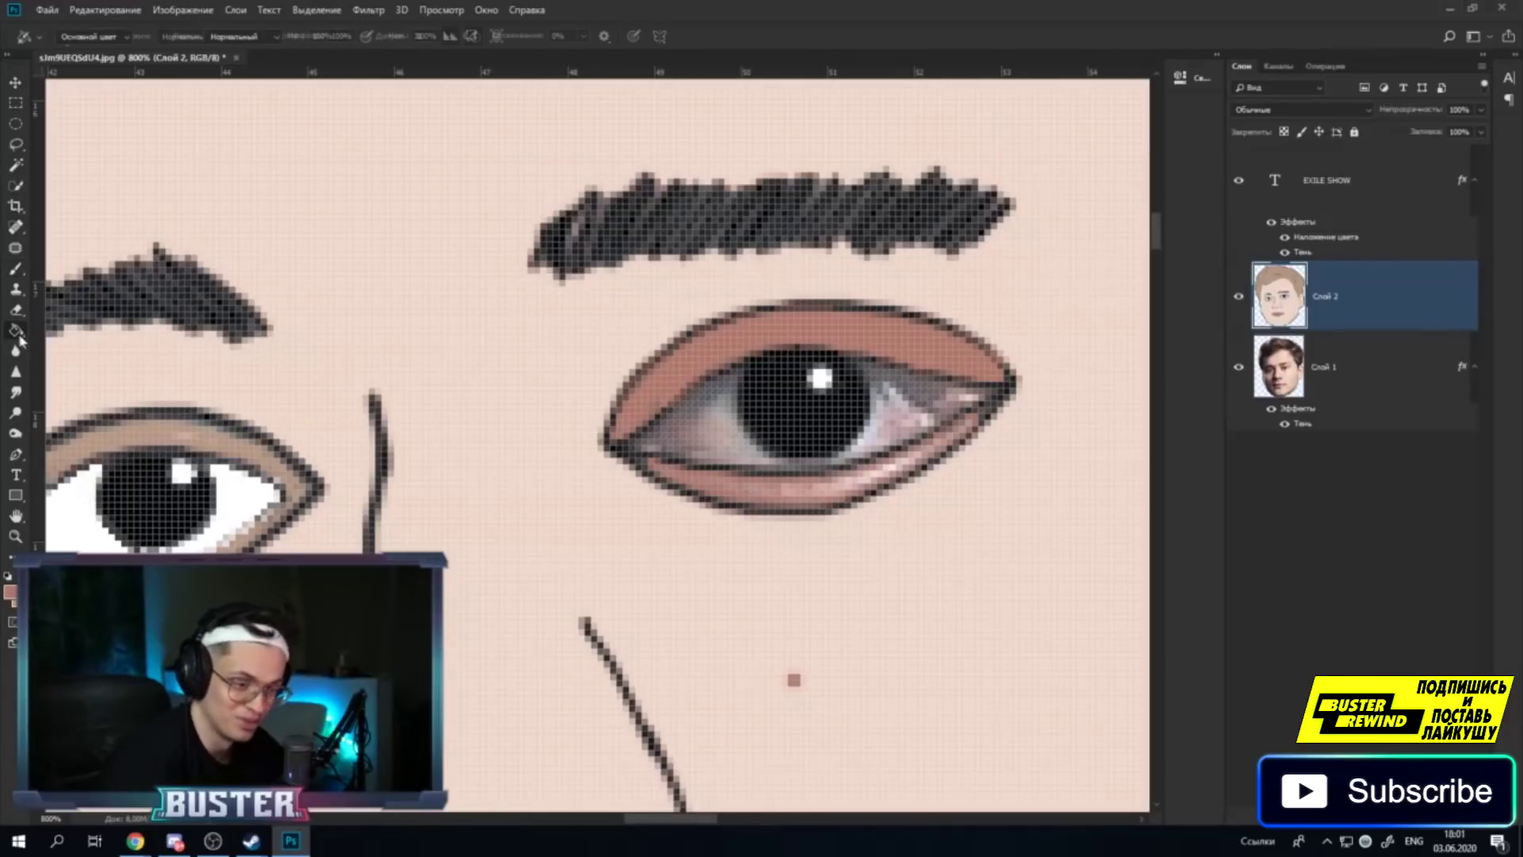
{"action": "left_click", "coordinate": [820, 500]}
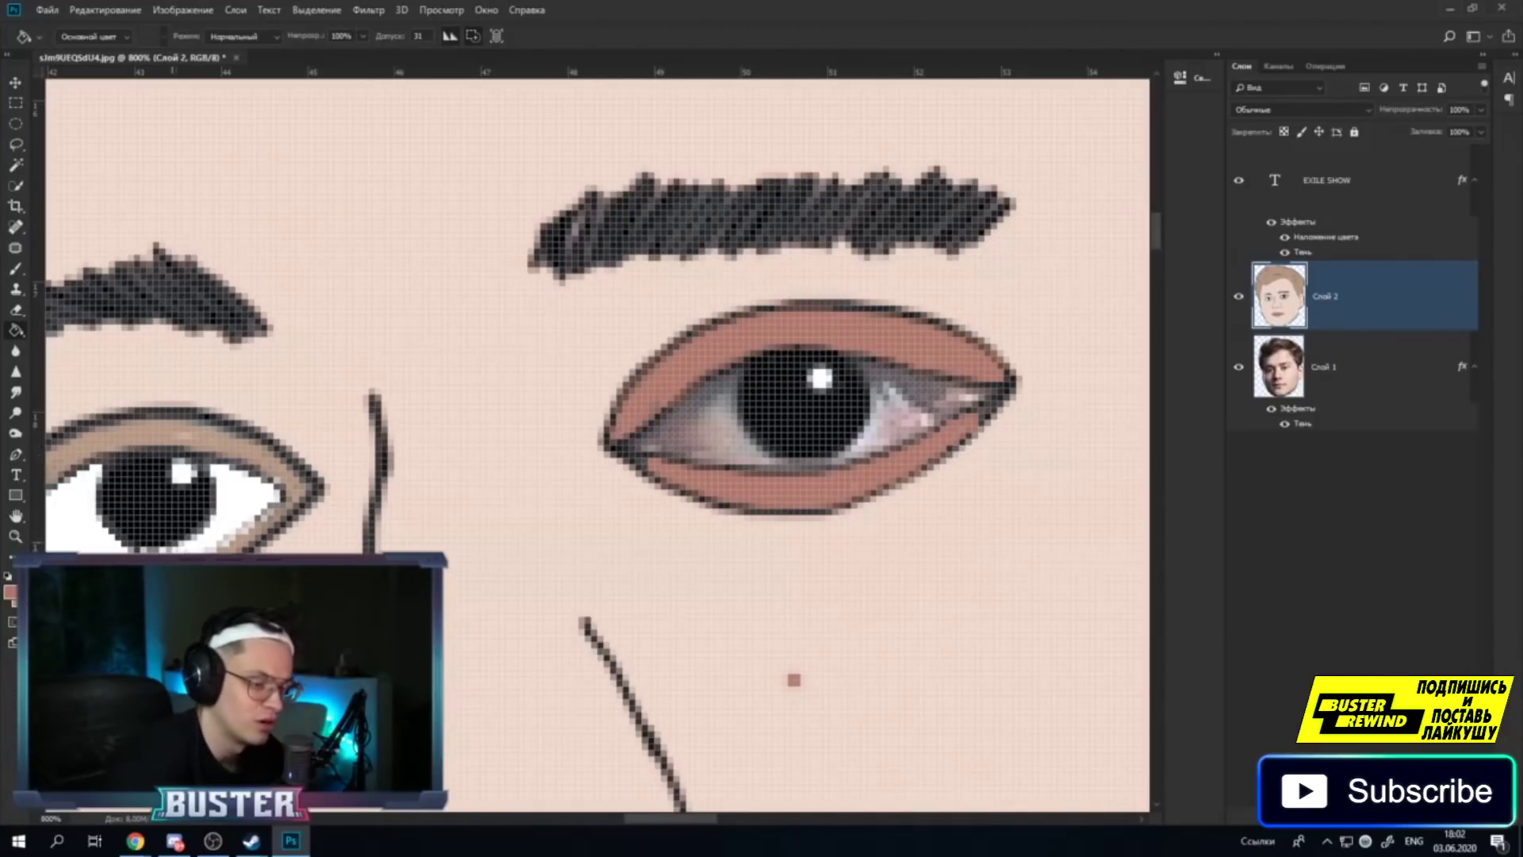
{"action": "left_click", "coordinate": [171, 543]}
{"action": "left_click_drag", "start_coordinate": [688, 822], "coordinate": [665, 823]}
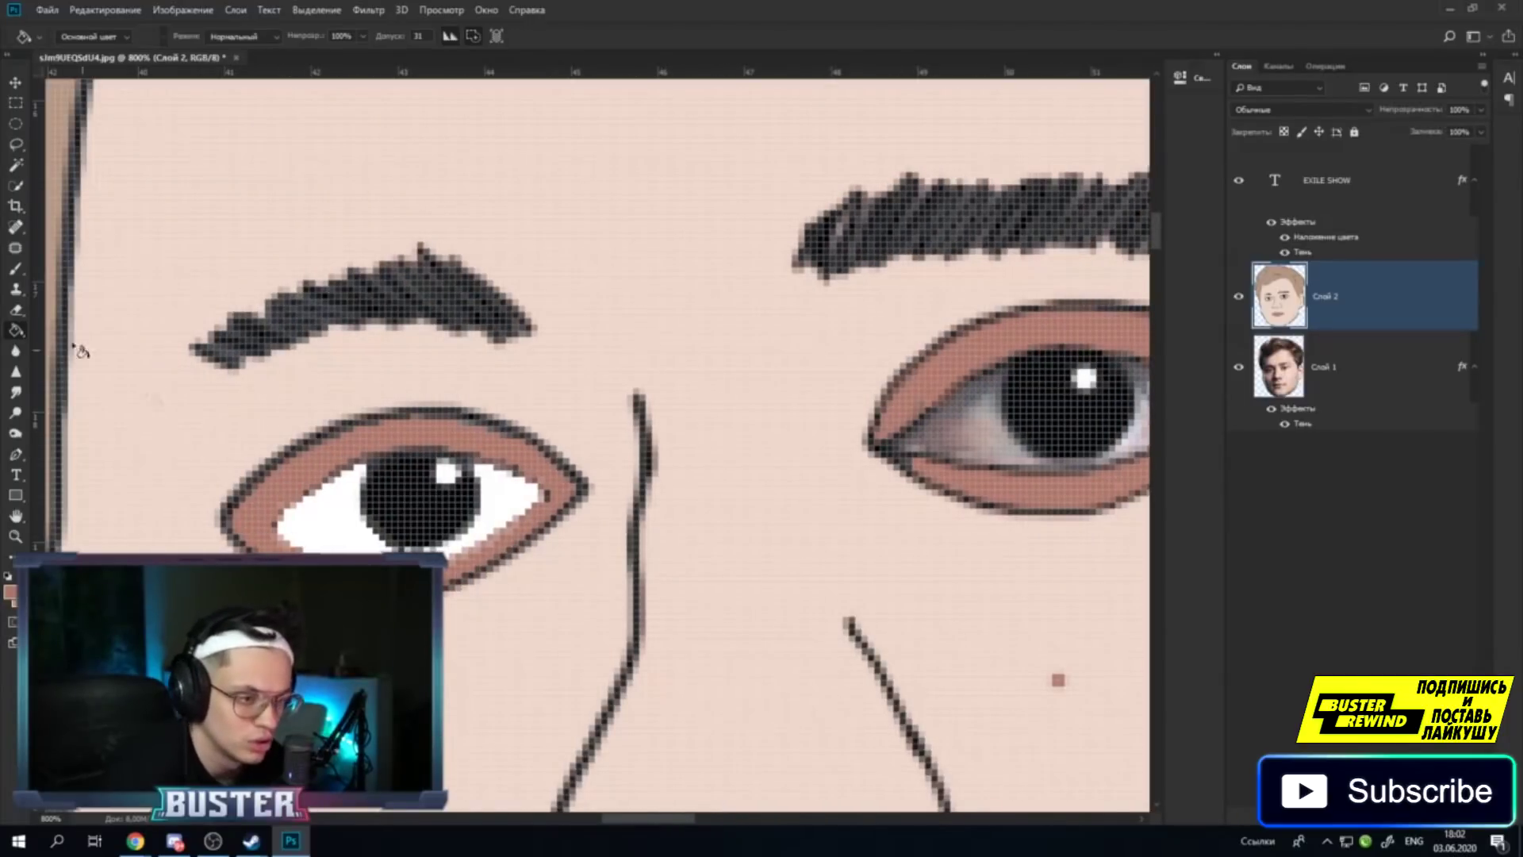
Set the brush colour to black and undo a stray stroke across the eye corner.
{"action": "key", "text": "b"}
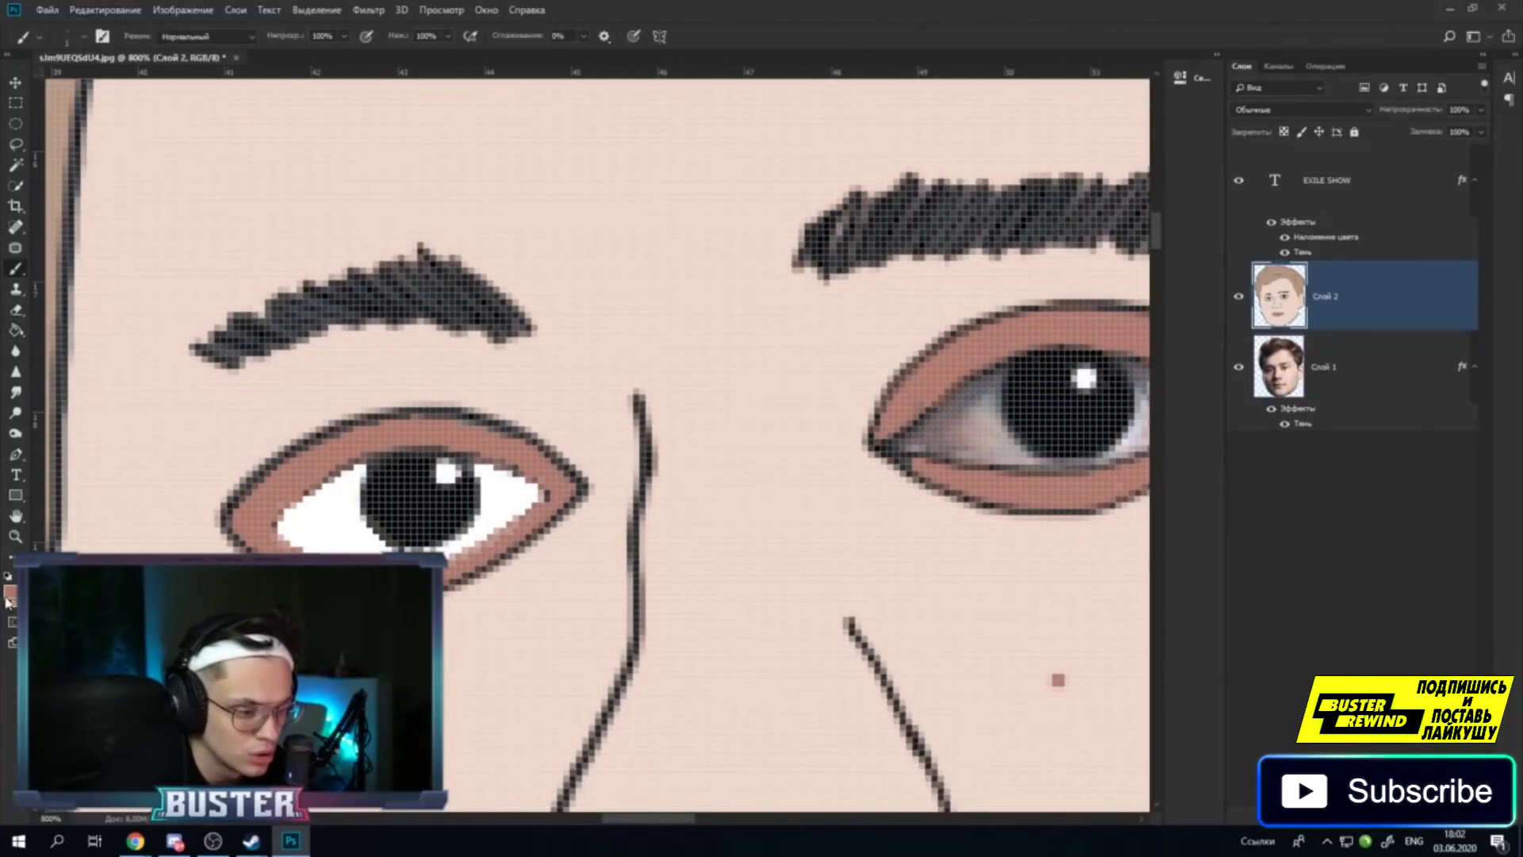
{"action": "left_click", "coordinate": [8, 601]}
{"action": "left_click", "coordinate": [848, 655]}
{"action": "key", "text": "Return"}
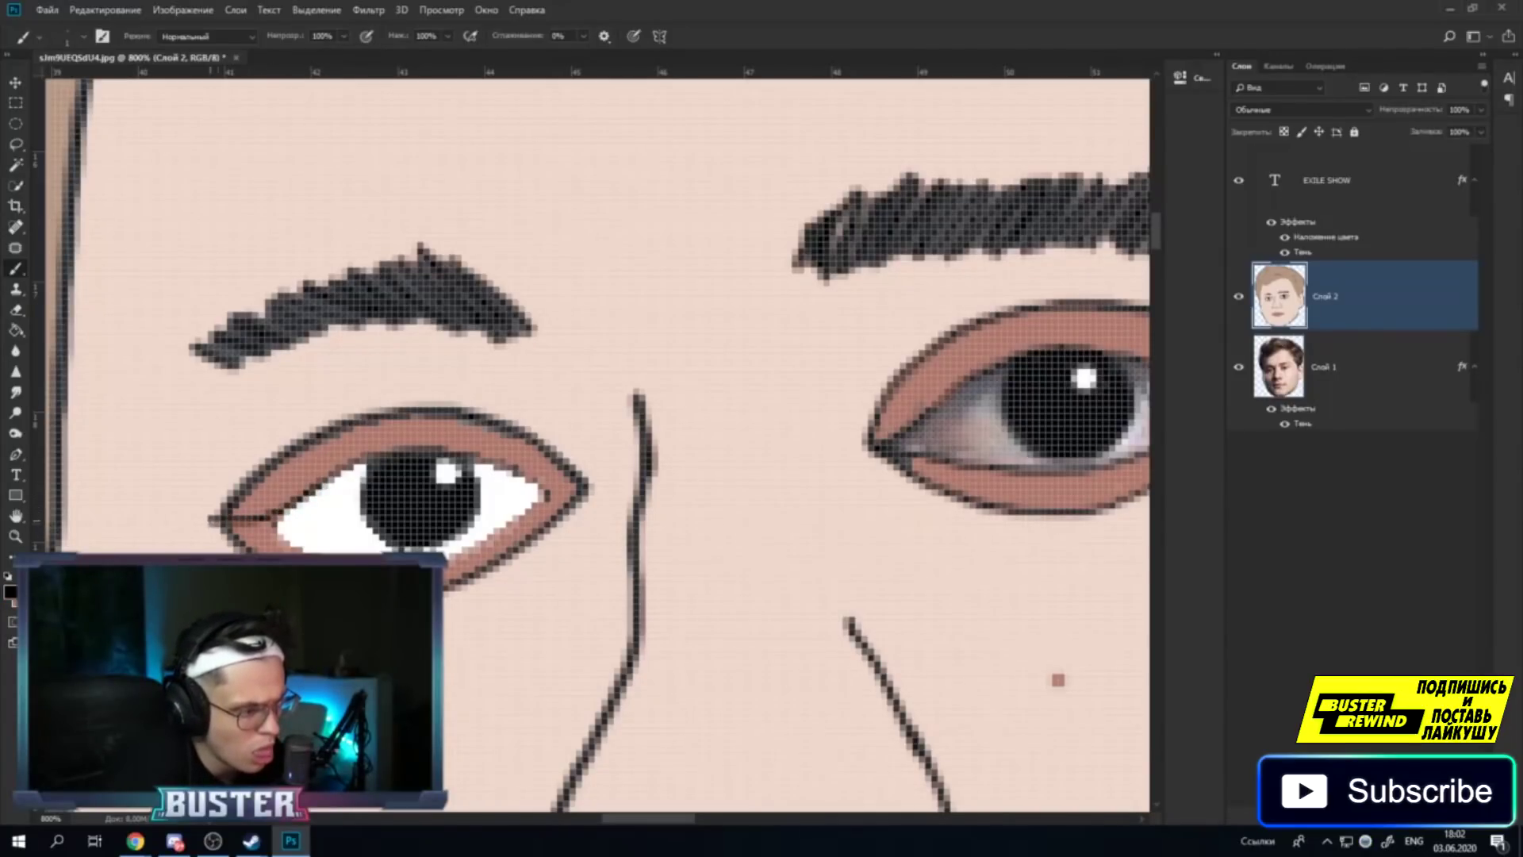
{"action": "key", "text": "ctrl+z"}
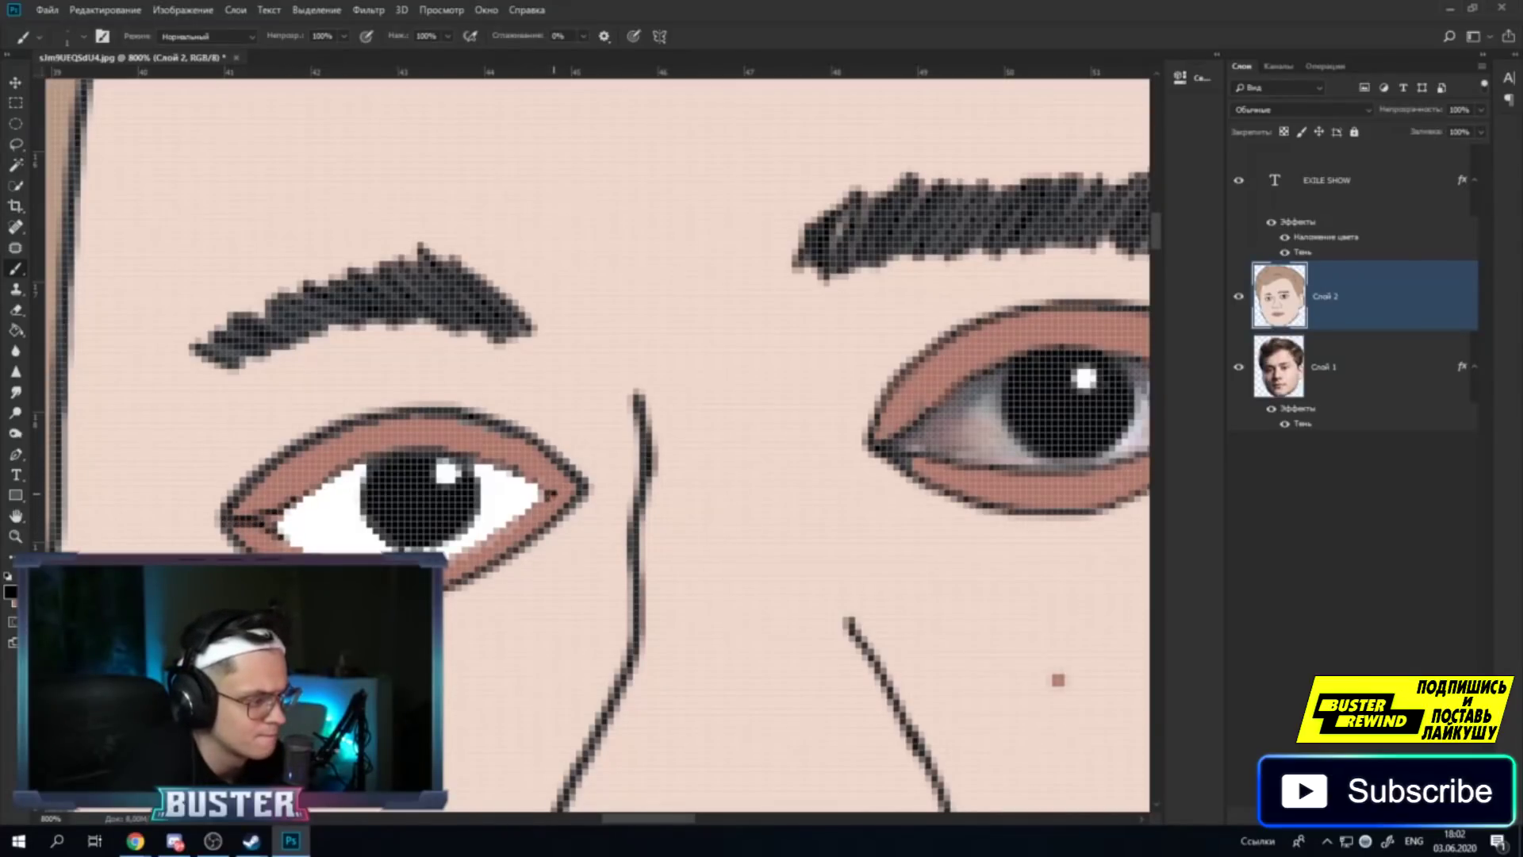
Zoom out step by step to review the whole portrait.
{"action": "left_click", "coordinate": [15, 536]}
{"action": "right_click", "coordinate": [194, 494]}
{"action": "left_click", "coordinate": [230, 547]}
{"action": "right_click", "coordinate": [630, 494]}
{"action": "right_click", "coordinate": [690, 519]}
{"action": "left_click", "coordinate": [705, 588]}
{"action": "right_click", "coordinate": [673, 540]}
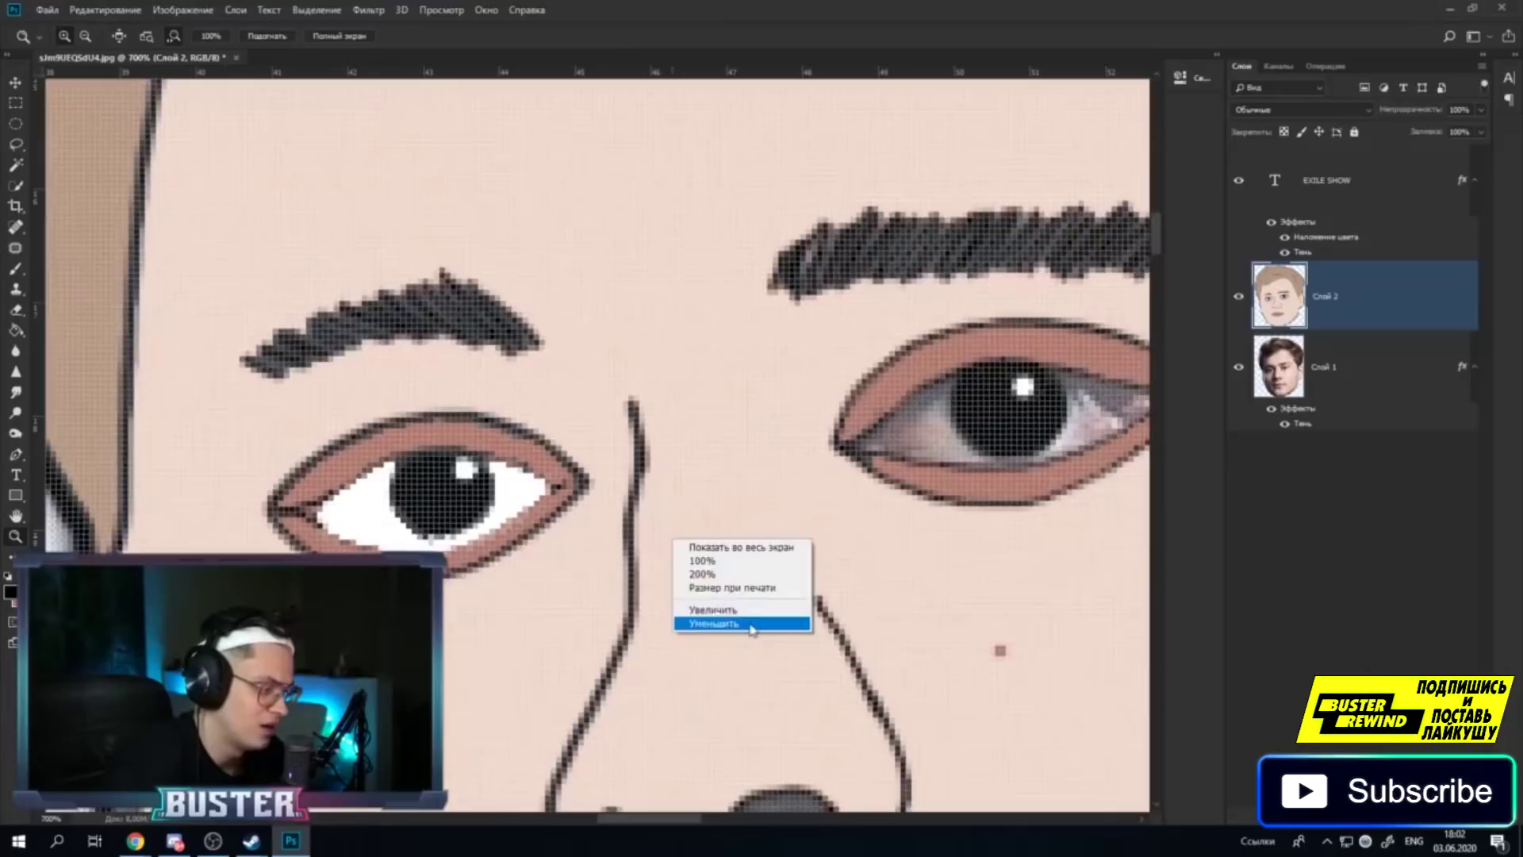
{"action": "left_click", "coordinate": [750, 623]}
{"action": "right_click", "coordinate": [697, 571]}
{"action": "left_click", "coordinate": [737, 655]}
{"action": "right_click", "coordinate": [656, 561]}
{"action": "left_click", "coordinate": [714, 645]}
{"action": "right_click", "coordinate": [673, 585]}
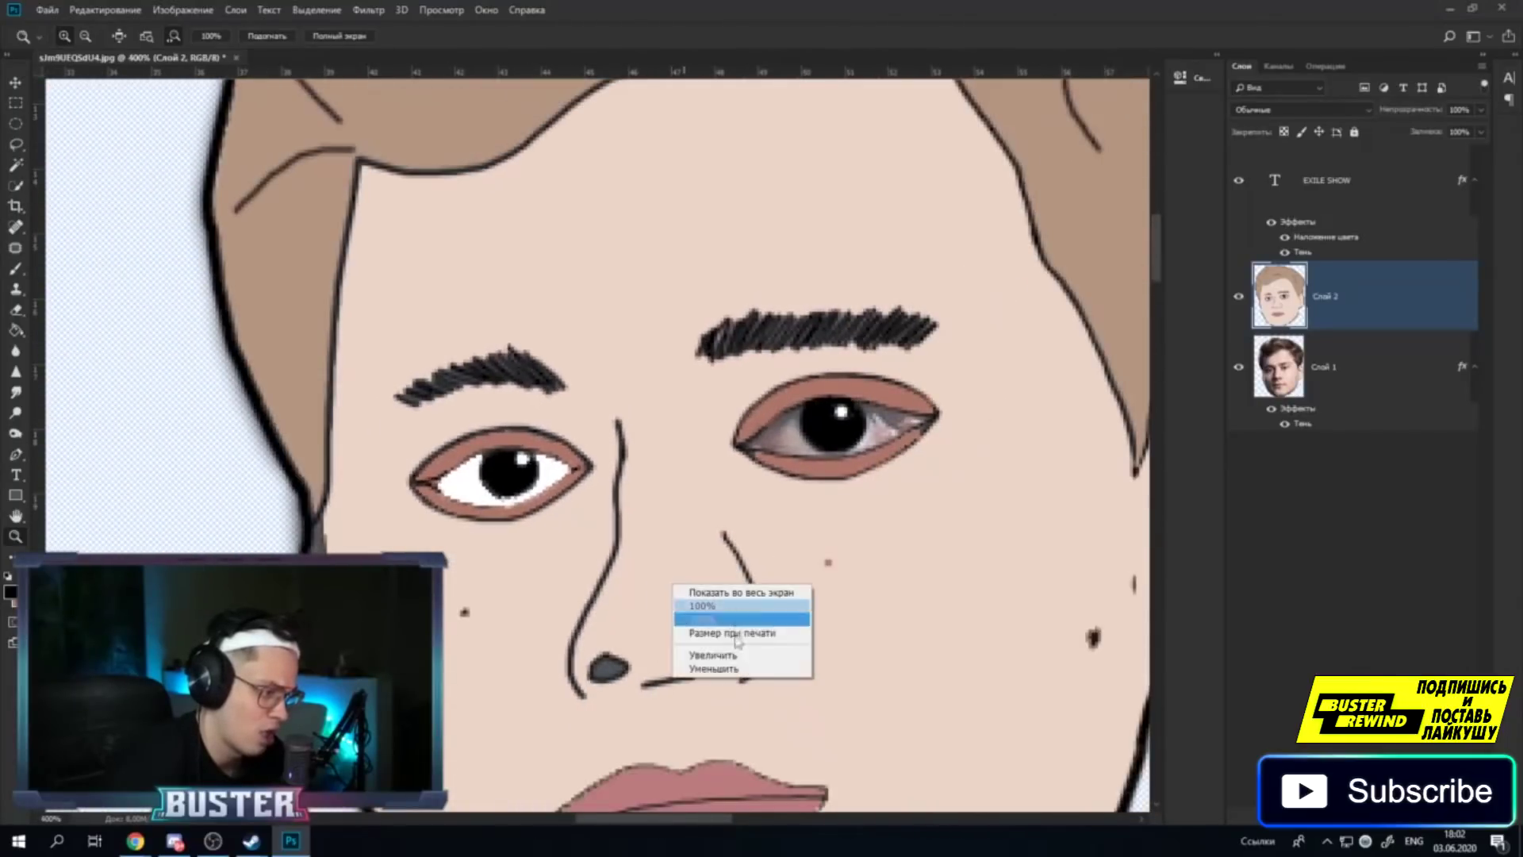
{"action": "left_click", "coordinate": [714, 669]}
{"action": "right_click", "coordinate": [678, 583]}
{"action": "left_click", "coordinate": [714, 664]}
{"action": "right_click", "coordinate": [644, 547]}
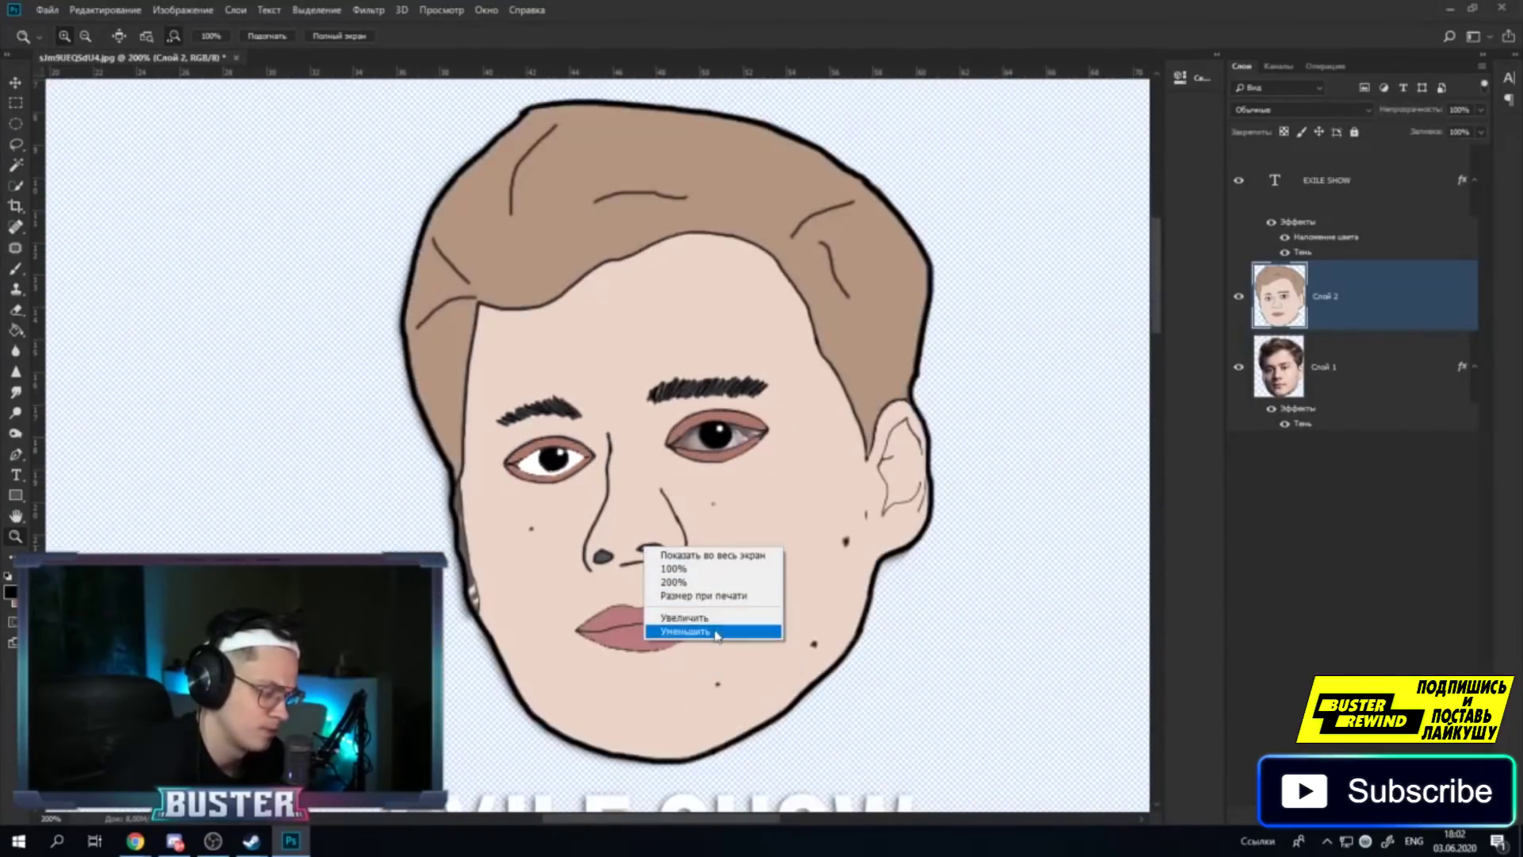
{"action": "left_click", "coordinate": [716, 632]}
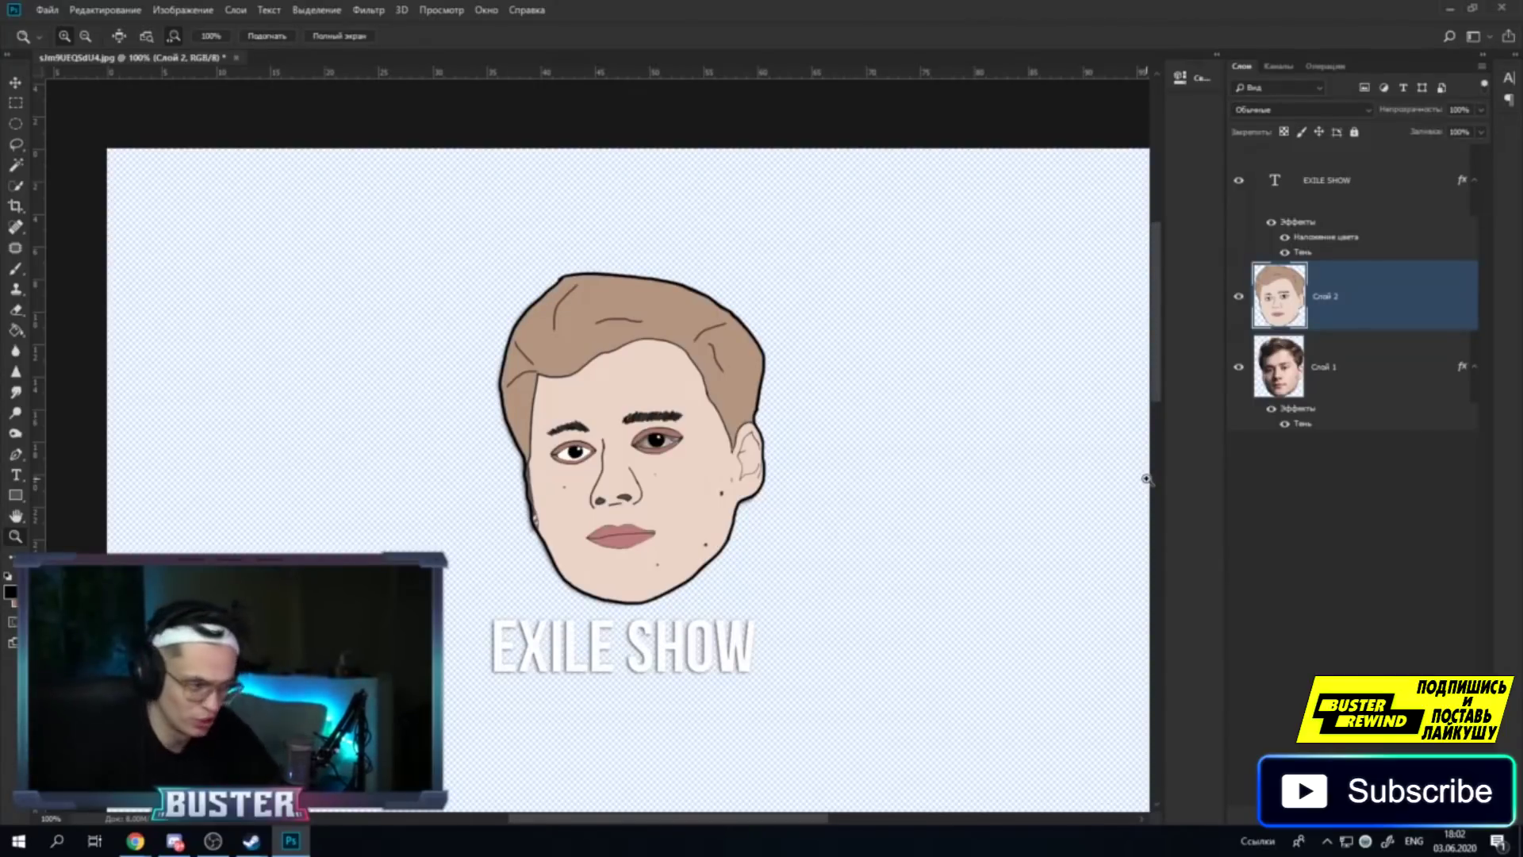
Zoom into the right-hand eye and sample its eyelid brown with the Eyedropper.
{"action": "left_click", "coordinate": [656, 436]}
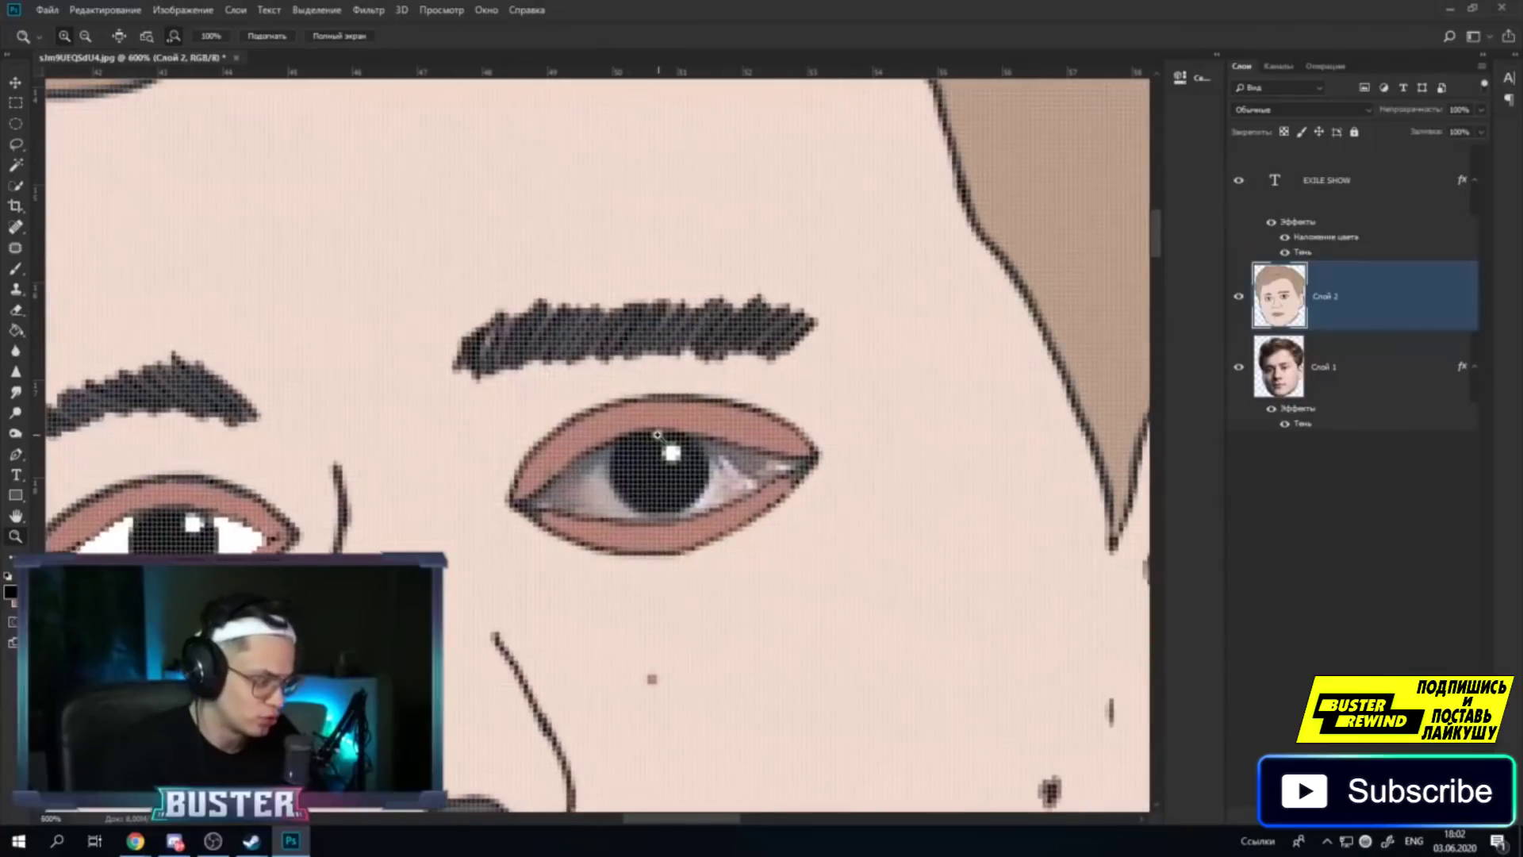
{"action": "left_click", "coordinate": [657, 433]}
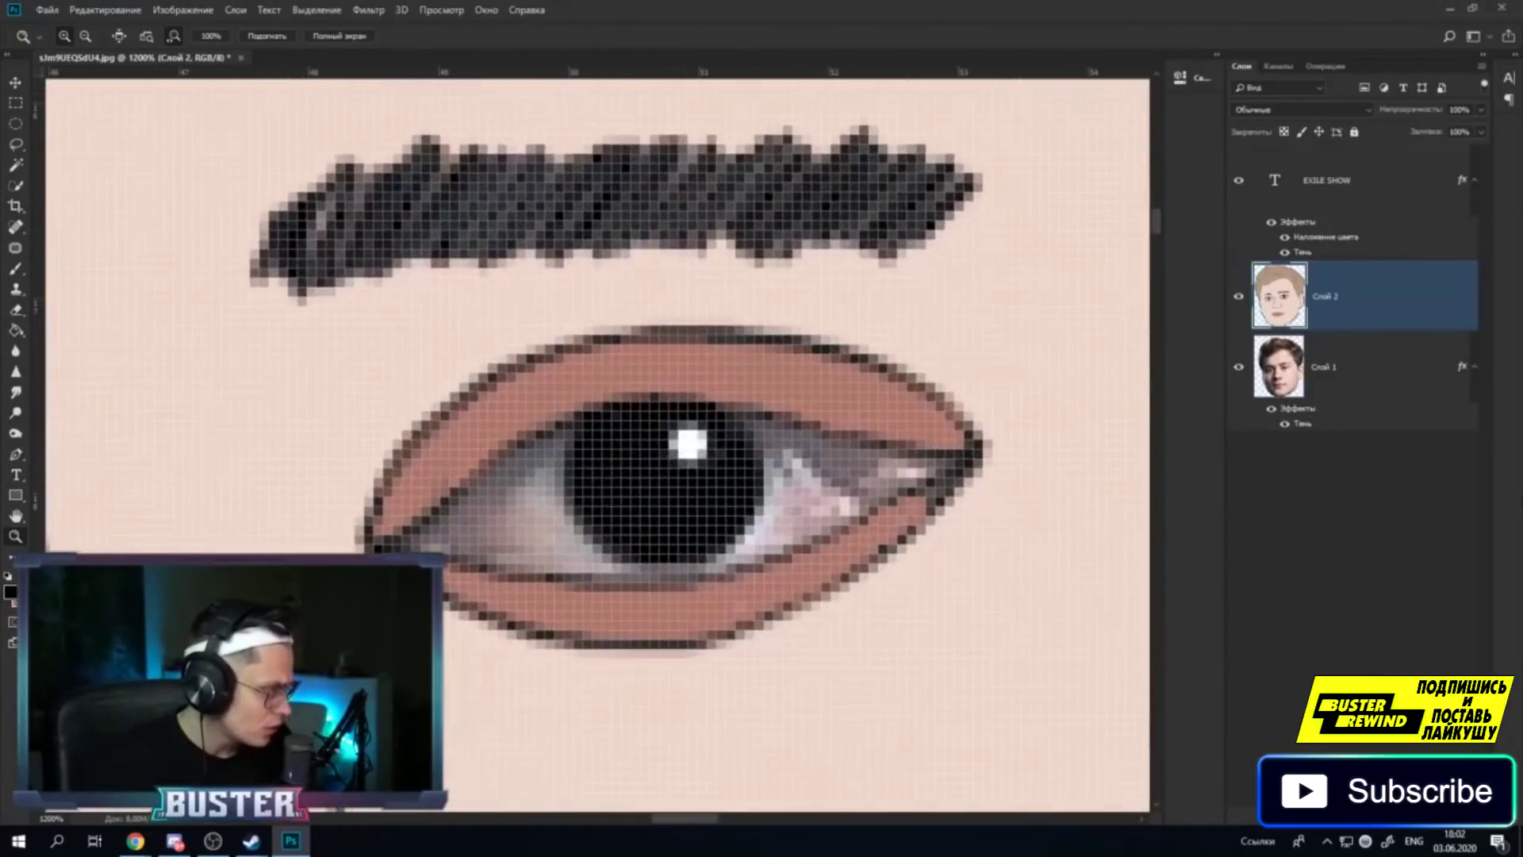
{"action": "key", "text": "i"}
{"action": "left_click", "coordinate": [555, 603]}
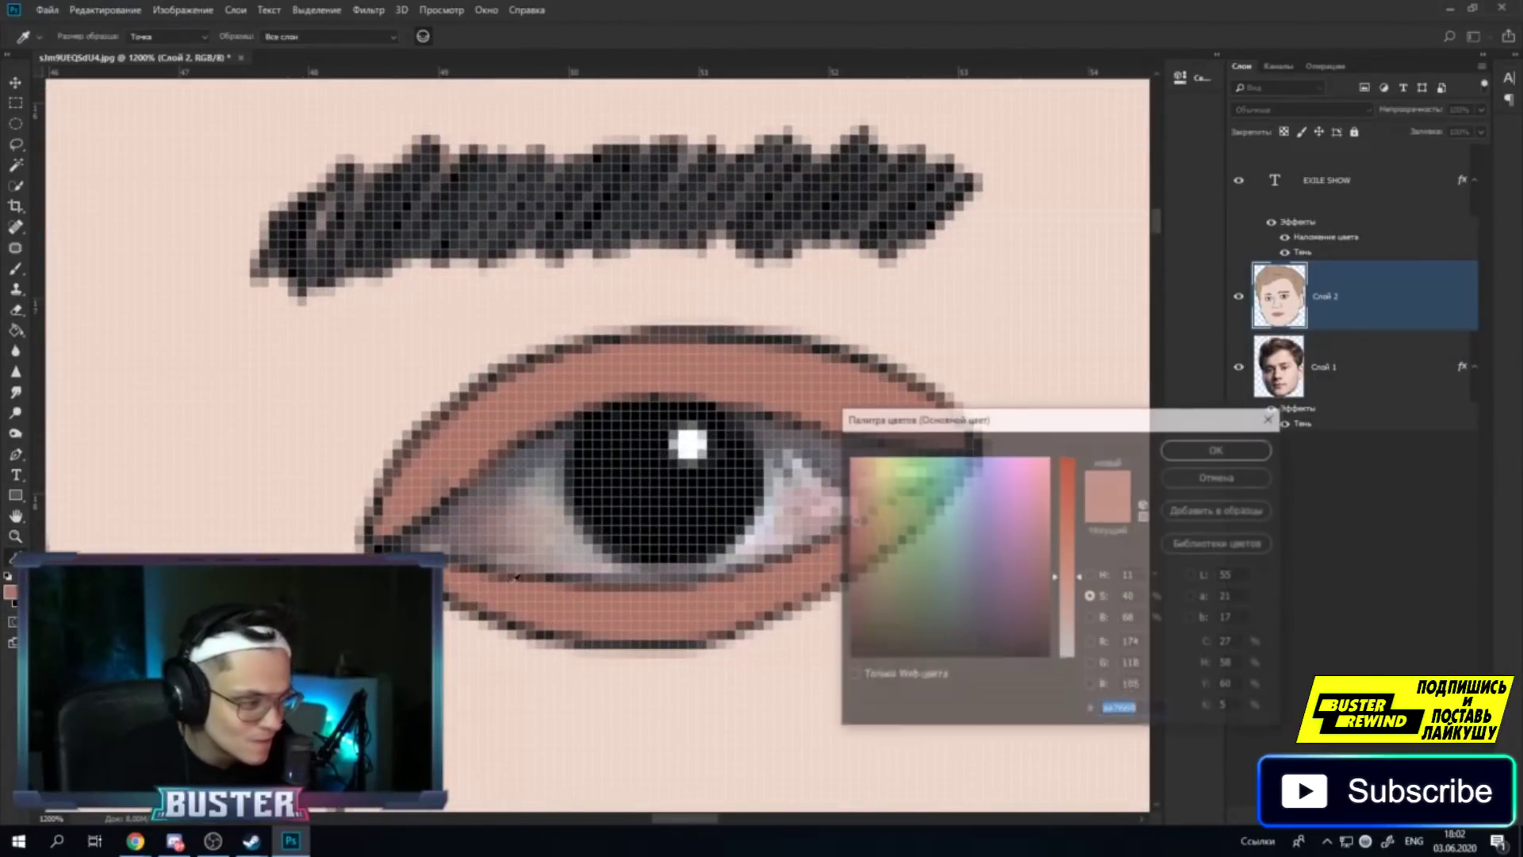
Set the foreground to pure white and whiten the eye's inner edge and area under the iris.
{"action": "left_click", "coordinate": [9, 591]}
{"action": "left_click_drag", "start_coordinate": [1070, 603], "coordinate": [1070, 660]}
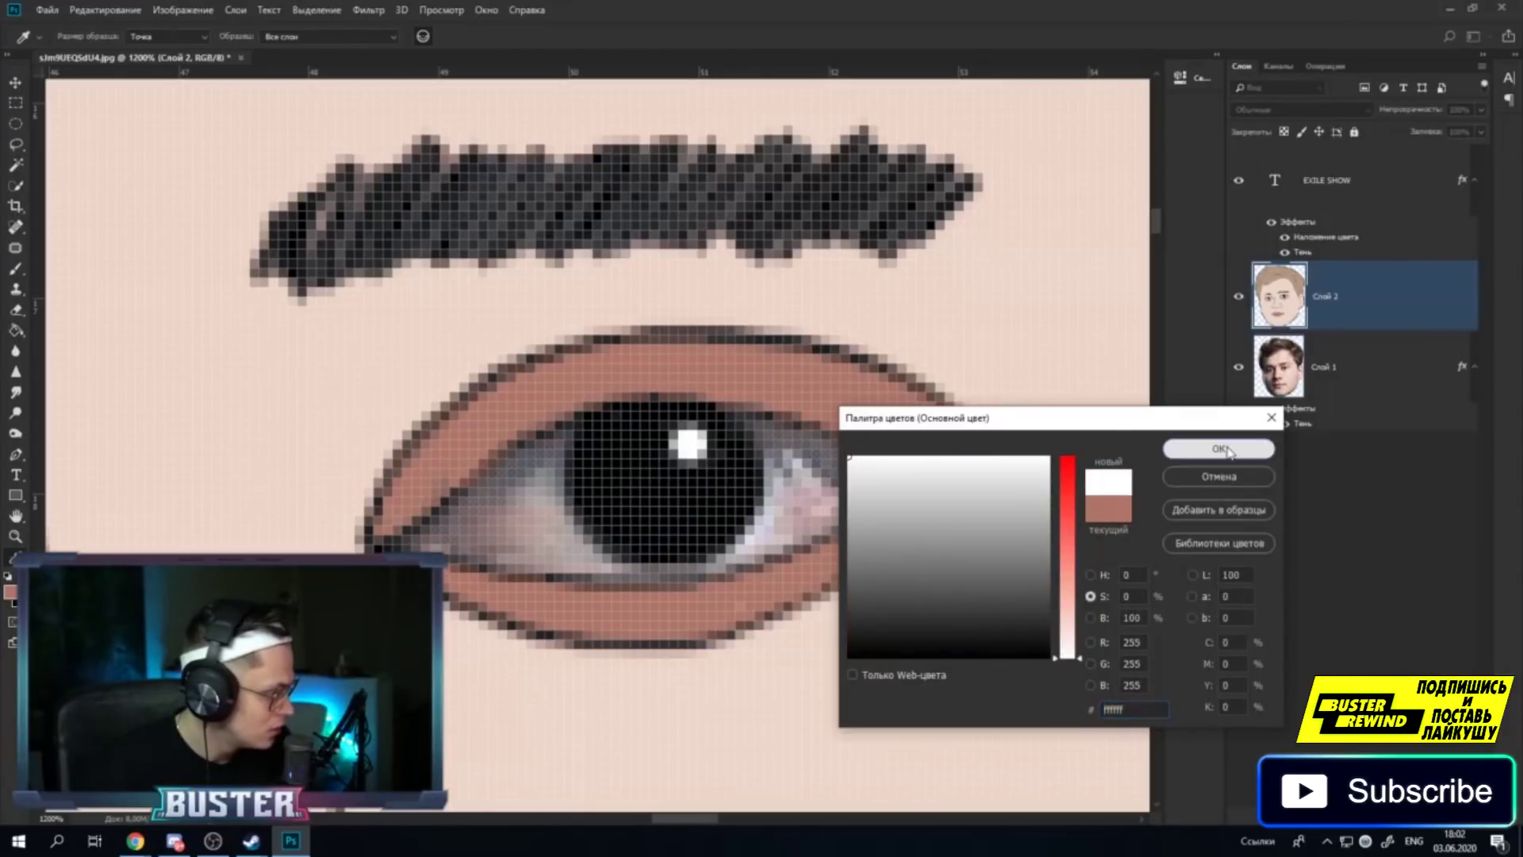
{"action": "left_click", "coordinate": [1218, 448]}
{"action": "key", "text": "z"}
{"action": "left_click", "coordinate": [15, 268]}
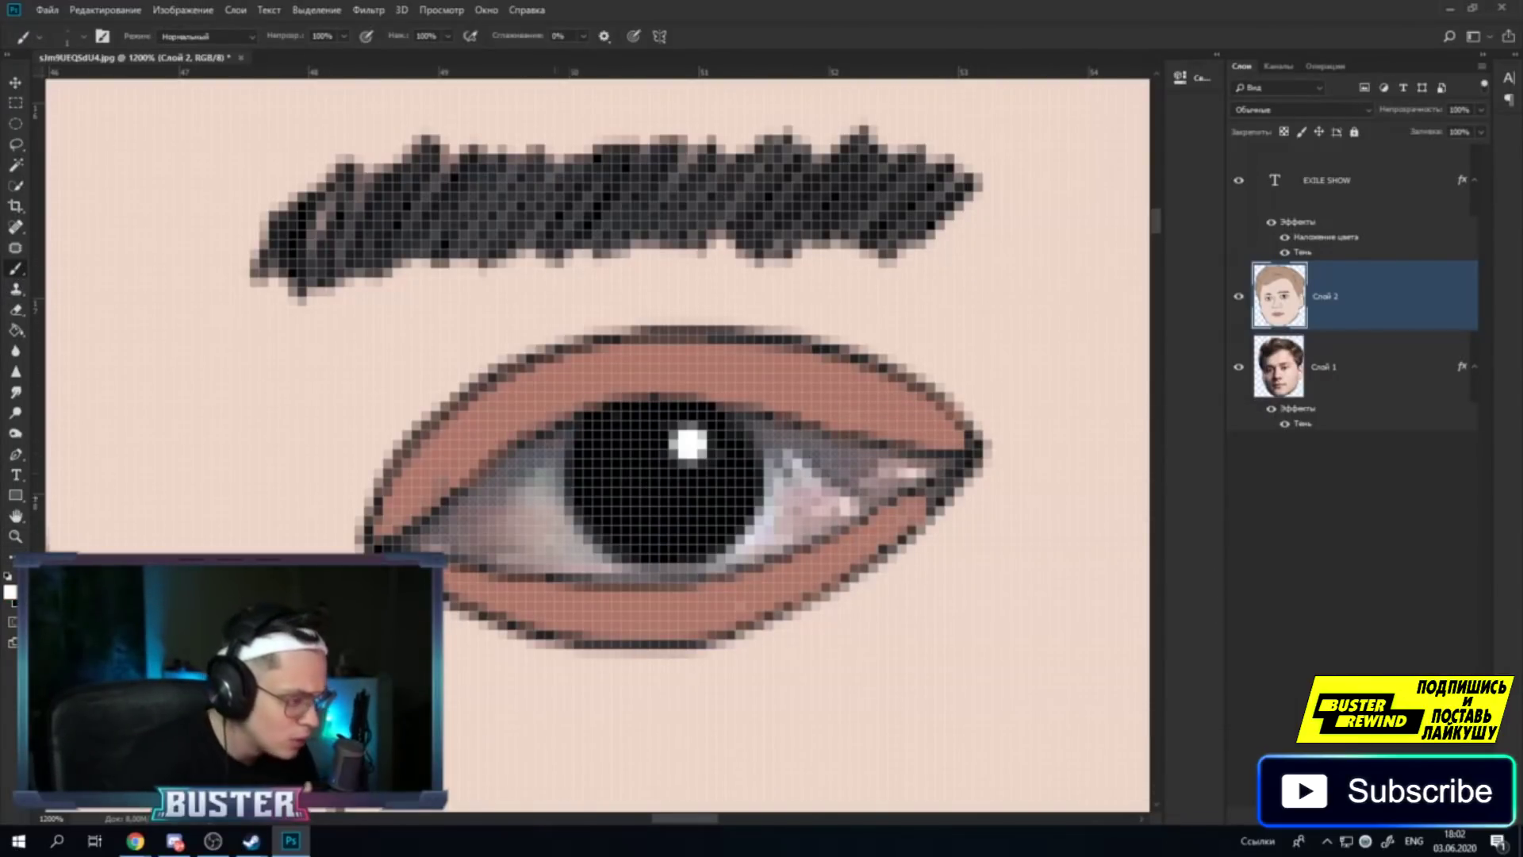
{"action": "mouse_move", "coordinate": [544, 436]}
{"action": "left_mouse_down"}
{"action": "mouse_move", "coordinate": [420, 536]}
{"action": "mouse_move", "coordinate": [599, 571]}
{"action": "left_mouse_up"}
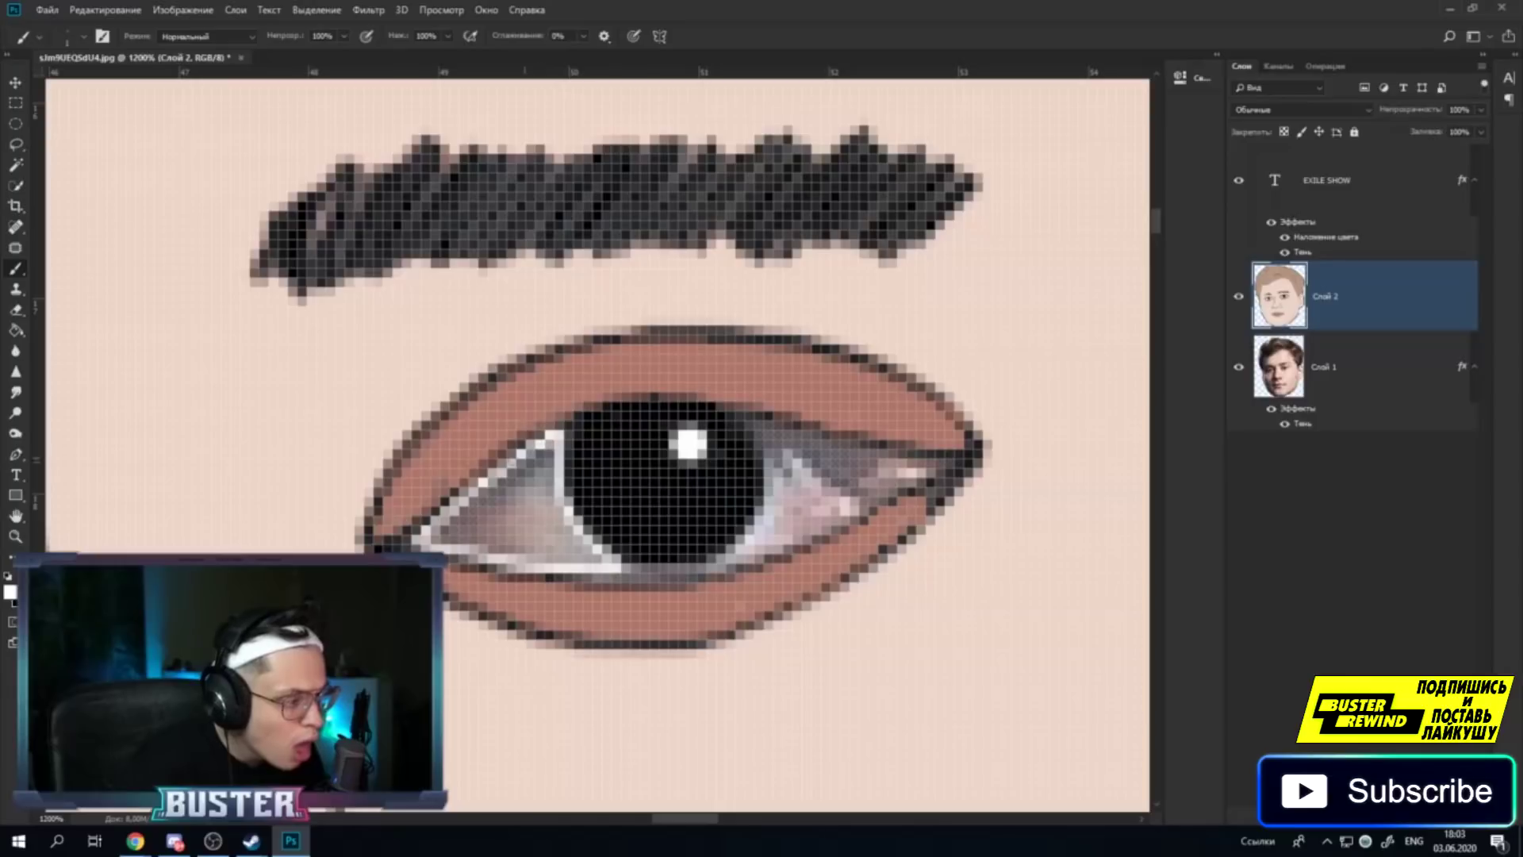
{"action": "left_click", "coordinate": [15, 330]}
{"action": "left_click", "coordinate": [512, 524]}
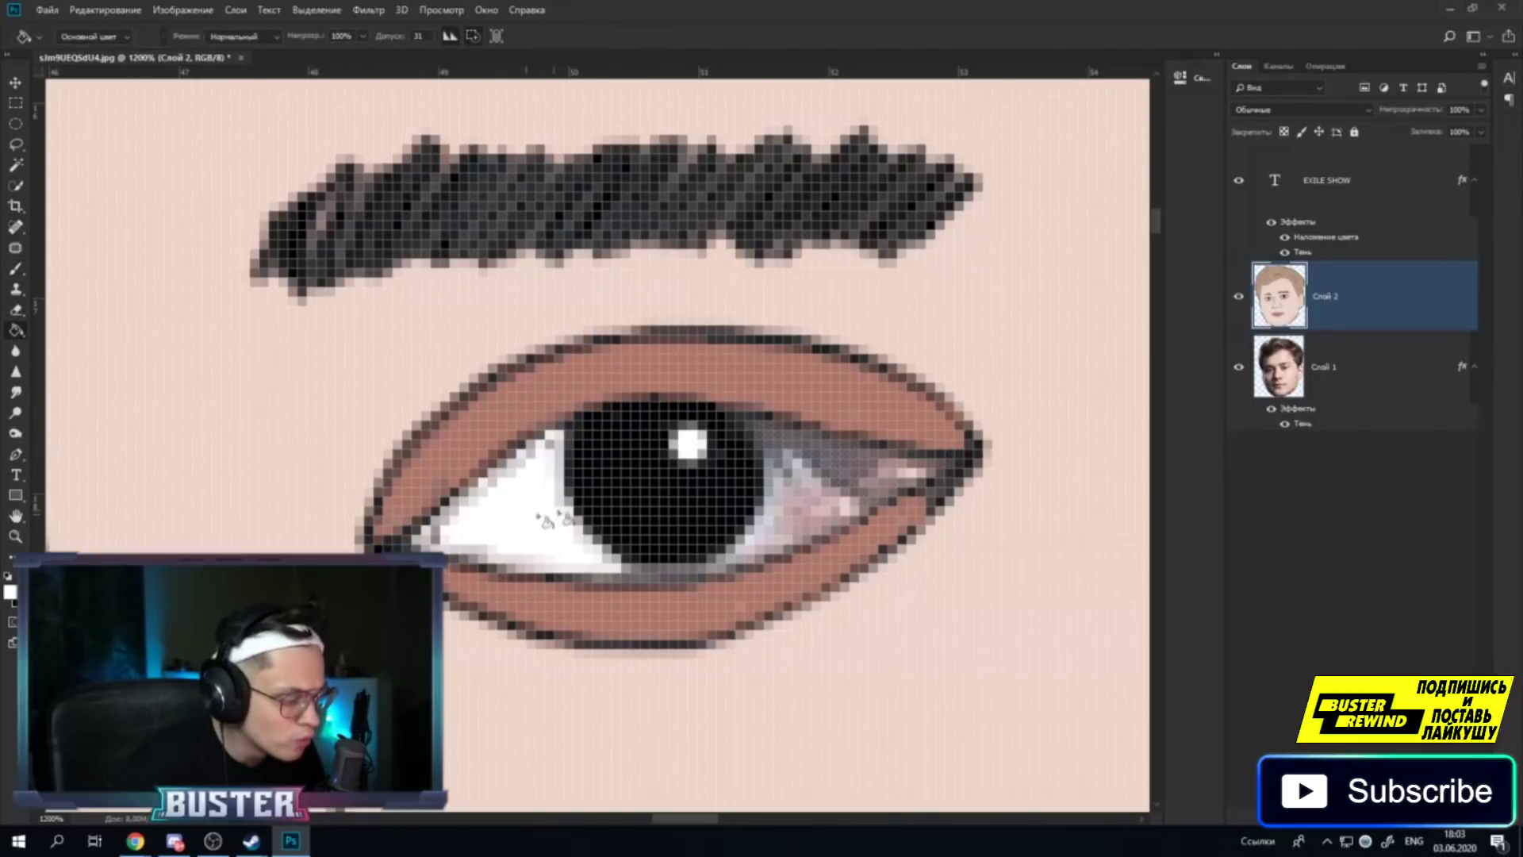
Paint and fill the eye white's right part and the strip below the pupil white.
{"action": "key", "text": "b"}
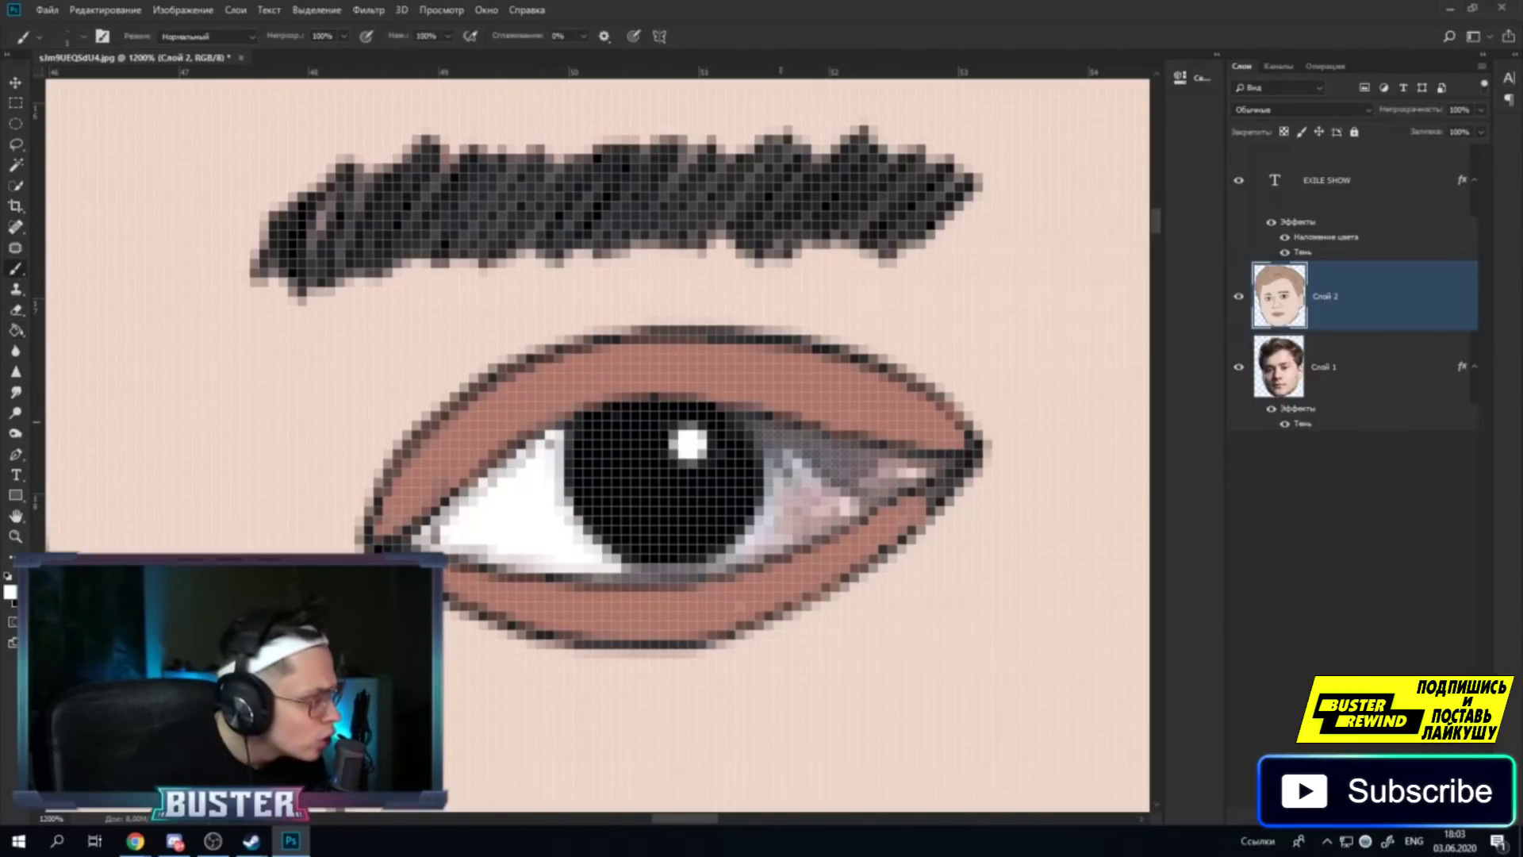
{"action": "mouse_move", "coordinate": [750, 420]}
{"action": "left_mouse_down"}
{"action": "mouse_move", "coordinate": [932, 467]}
{"action": "mouse_move", "coordinate": [773, 556]}
{"action": "left_mouse_up"}
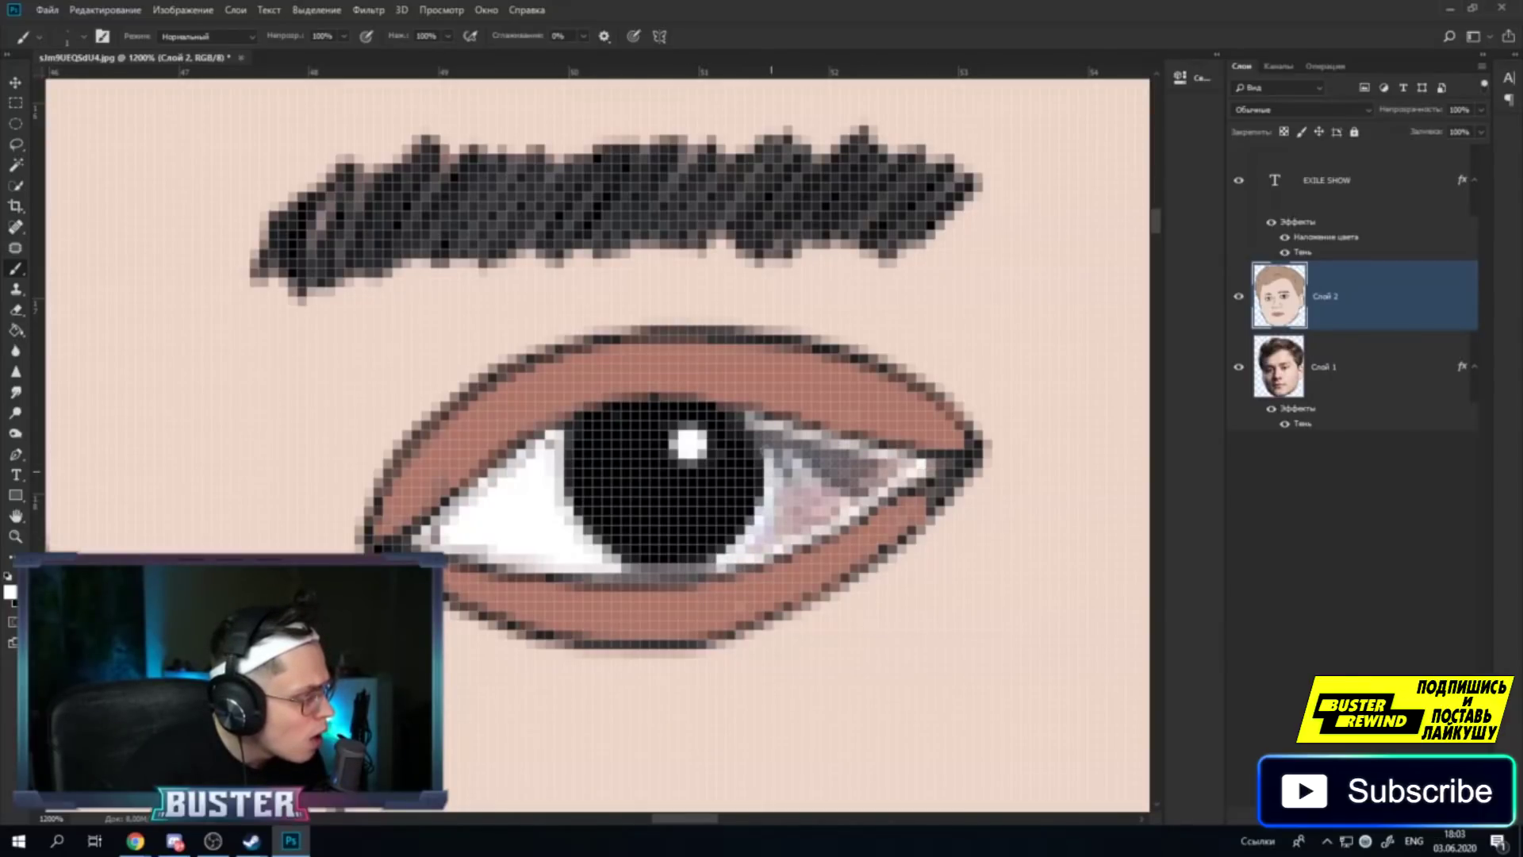
{"action": "left_click", "coordinate": [17, 331]}
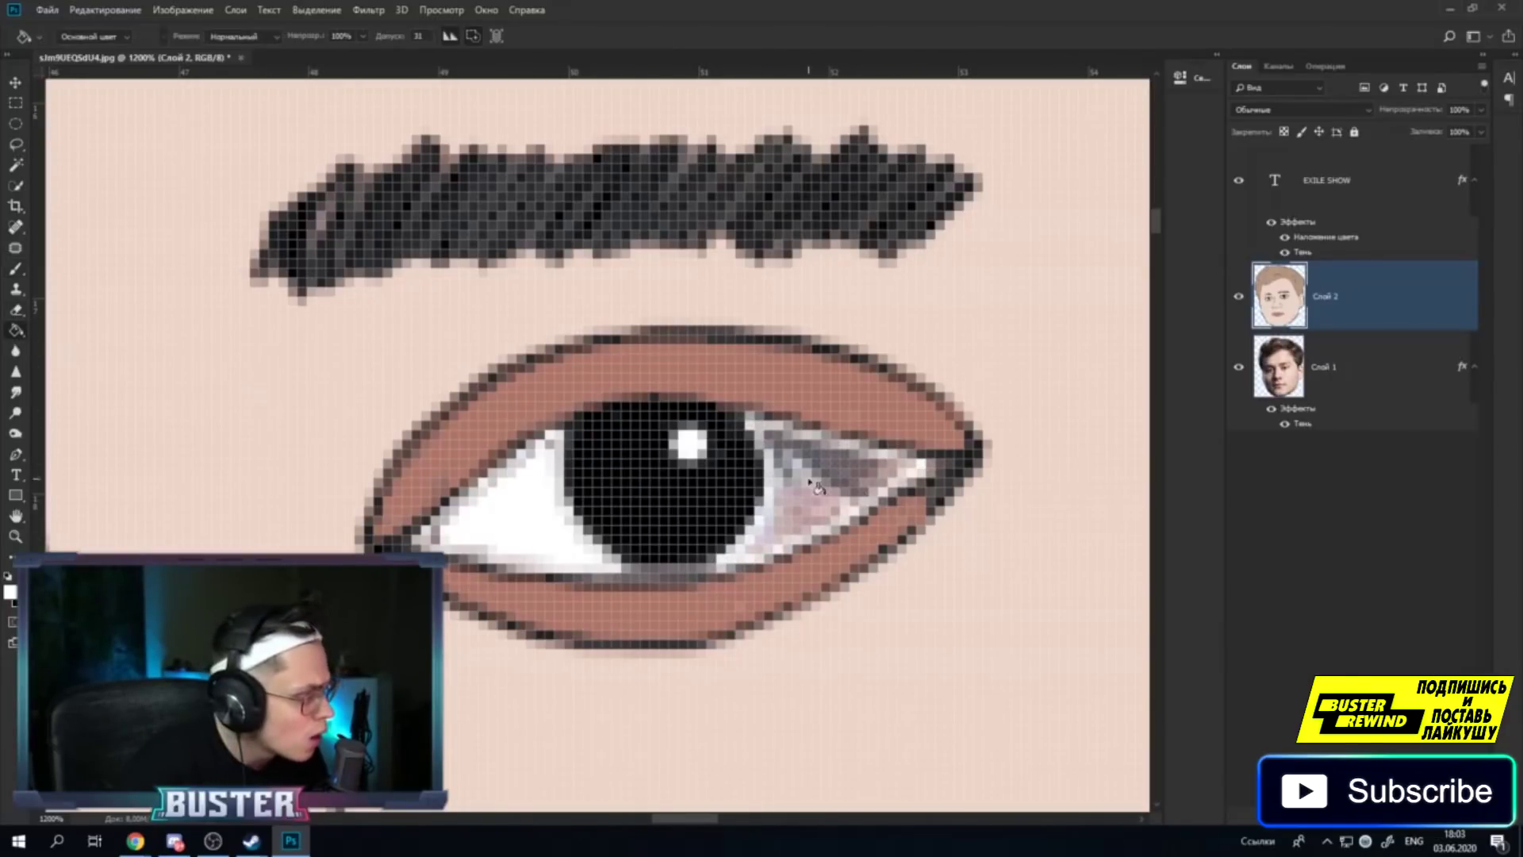
{"action": "left_click", "coordinate": [840, 476]}
{"action": "left_click", "coordinate": [15, 268]}
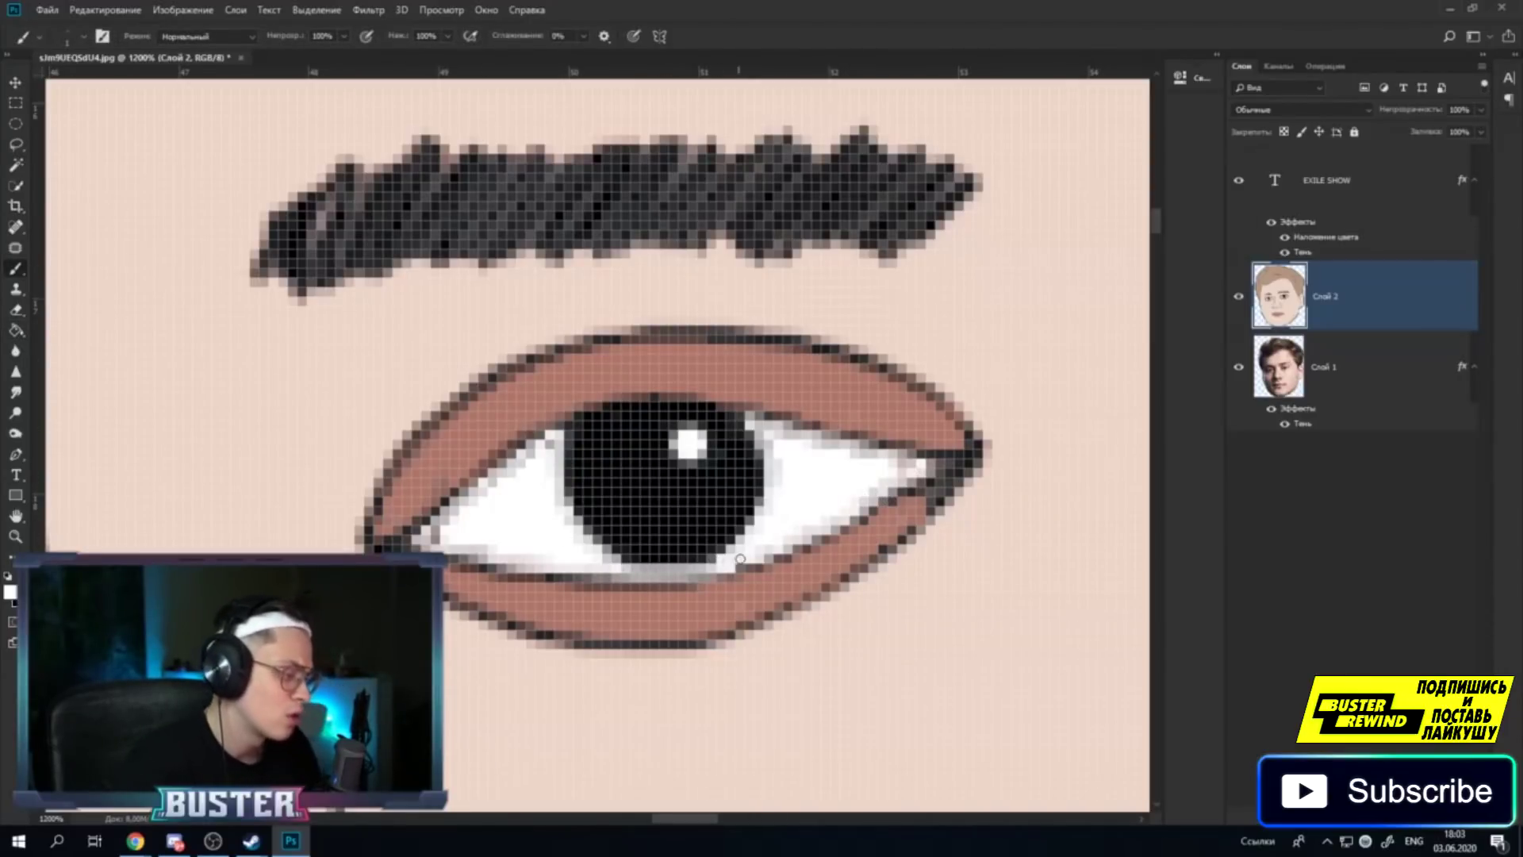
{"action": "left_click_drag", "start_coordinate": [740, 559], "coordinate": [660, 570]}
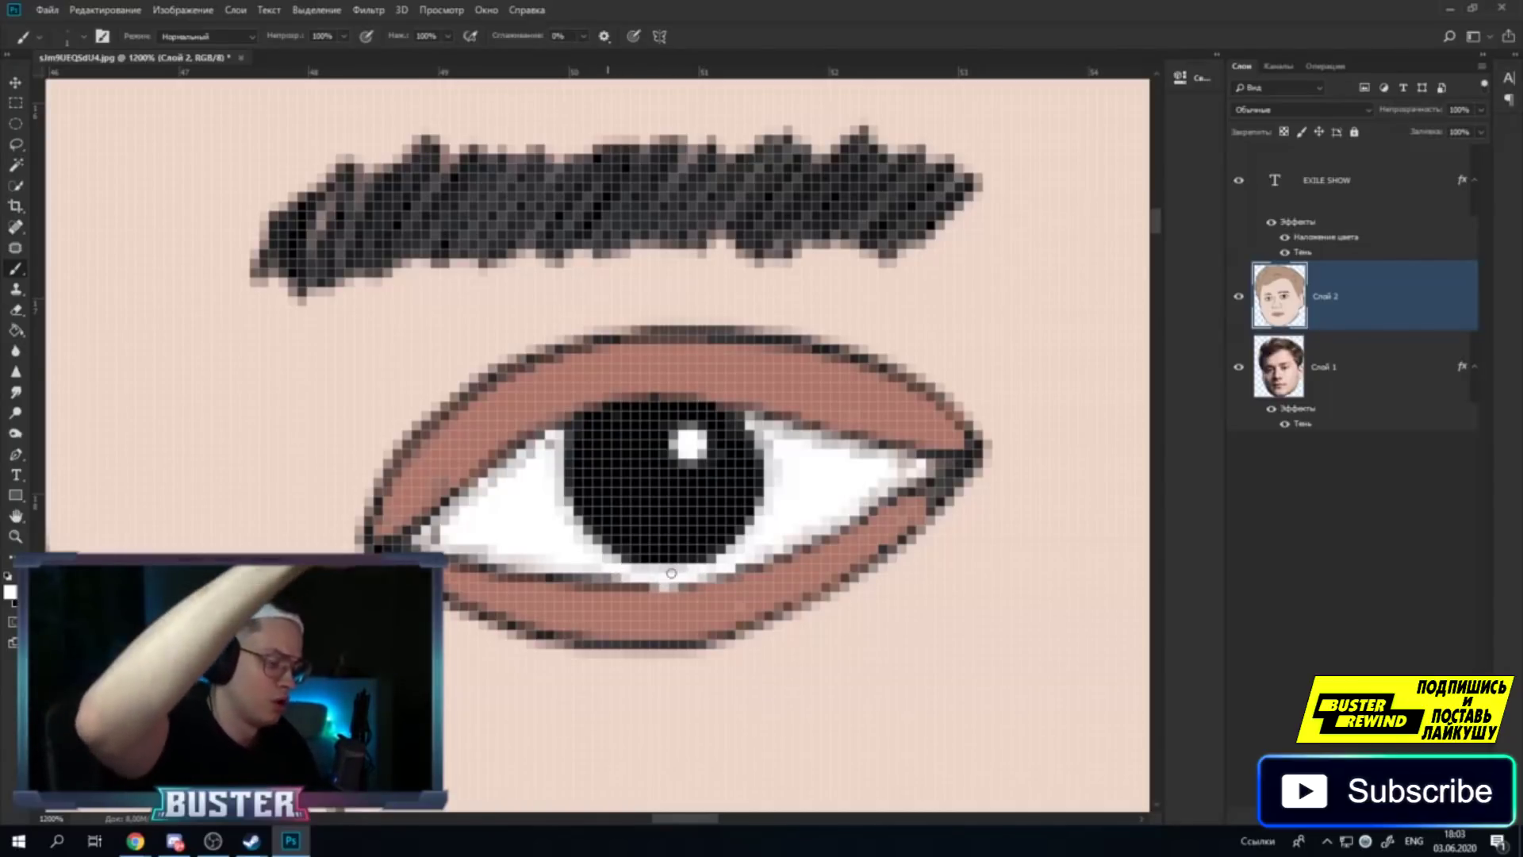
Zoom out from the nostrils to see more of the face.
{"action": "left_click", "coordinate": [15, 536]}
{"action": "right_click", "coordinate": [436, 493]}
{"action": "left_click", "coordinate": [475, 579]}
{"action": "right_click", "coordinate": [560, 555]}
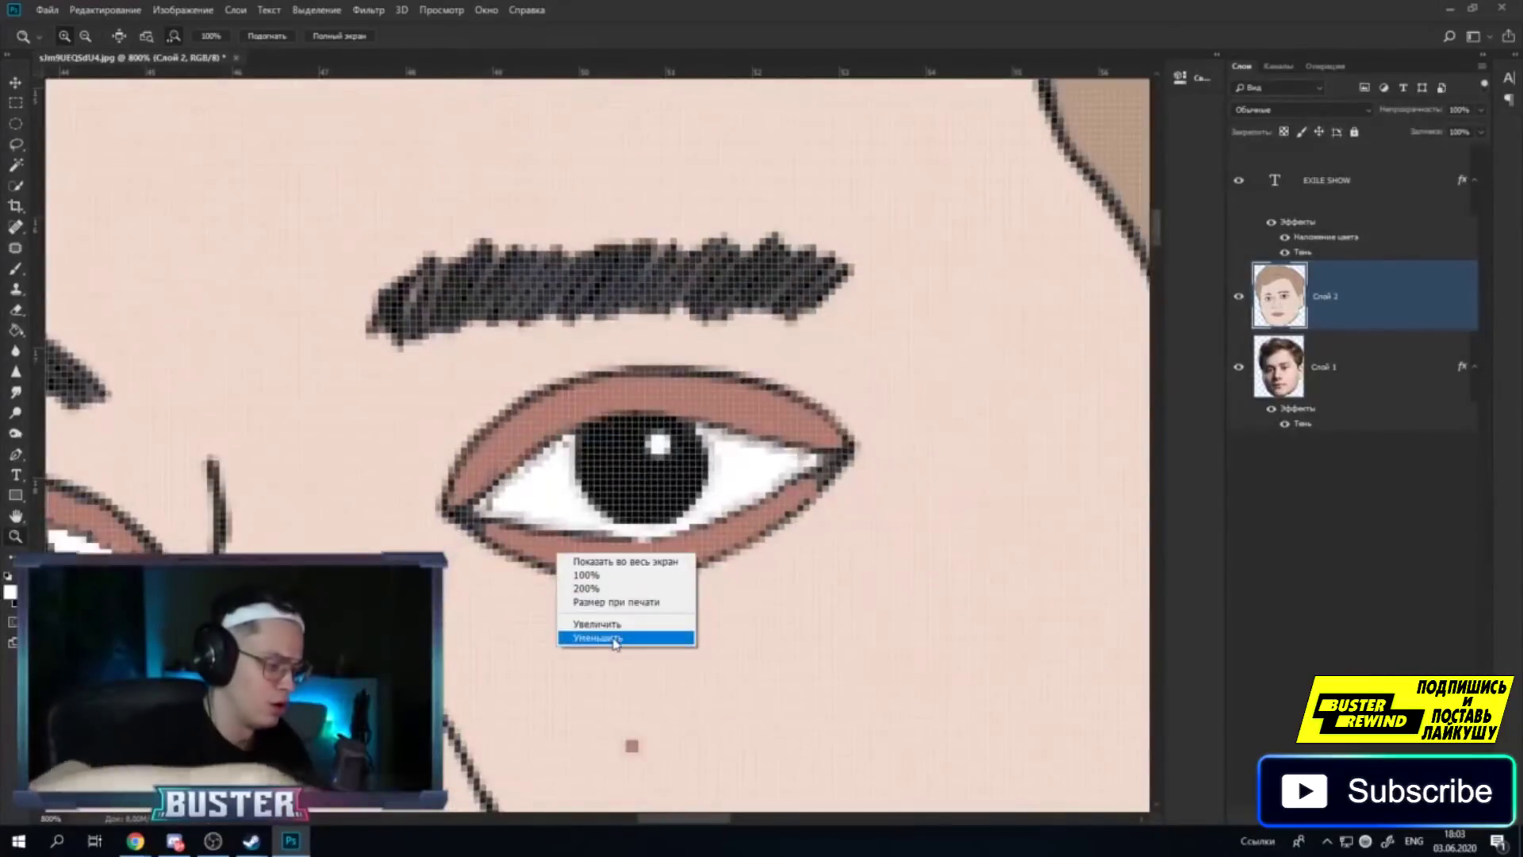
{"action": "left_click", "coordinate": [615, 639]}
{"action": "right_click", "coordinate": [619, 606]}
{"action": "left_click", "coordinate": [625, 686]}
{"action": "right_click", "coordinate": [591, 593]}
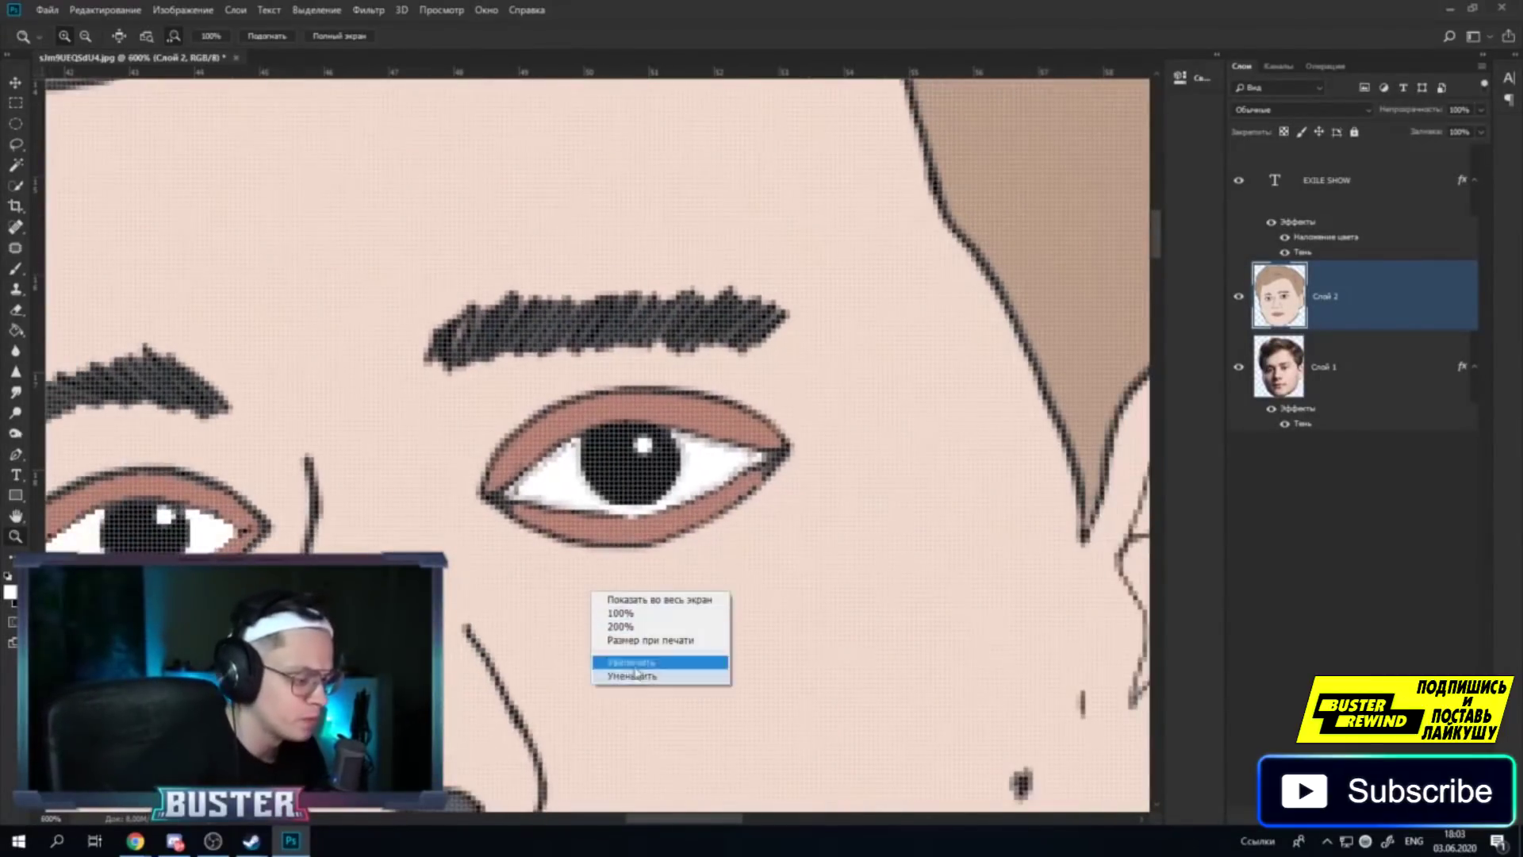
{"action": "left_click", "coordinate": [632, 675]}
{"action": "right_click", "coordinate": [665, 579]}
{"action": "left_click", "coordinate": [698, 676]}
{"action": "right_click", "coordinate": [699, 598]}
{"action": "left_click", "coordinate": [739, 685]}
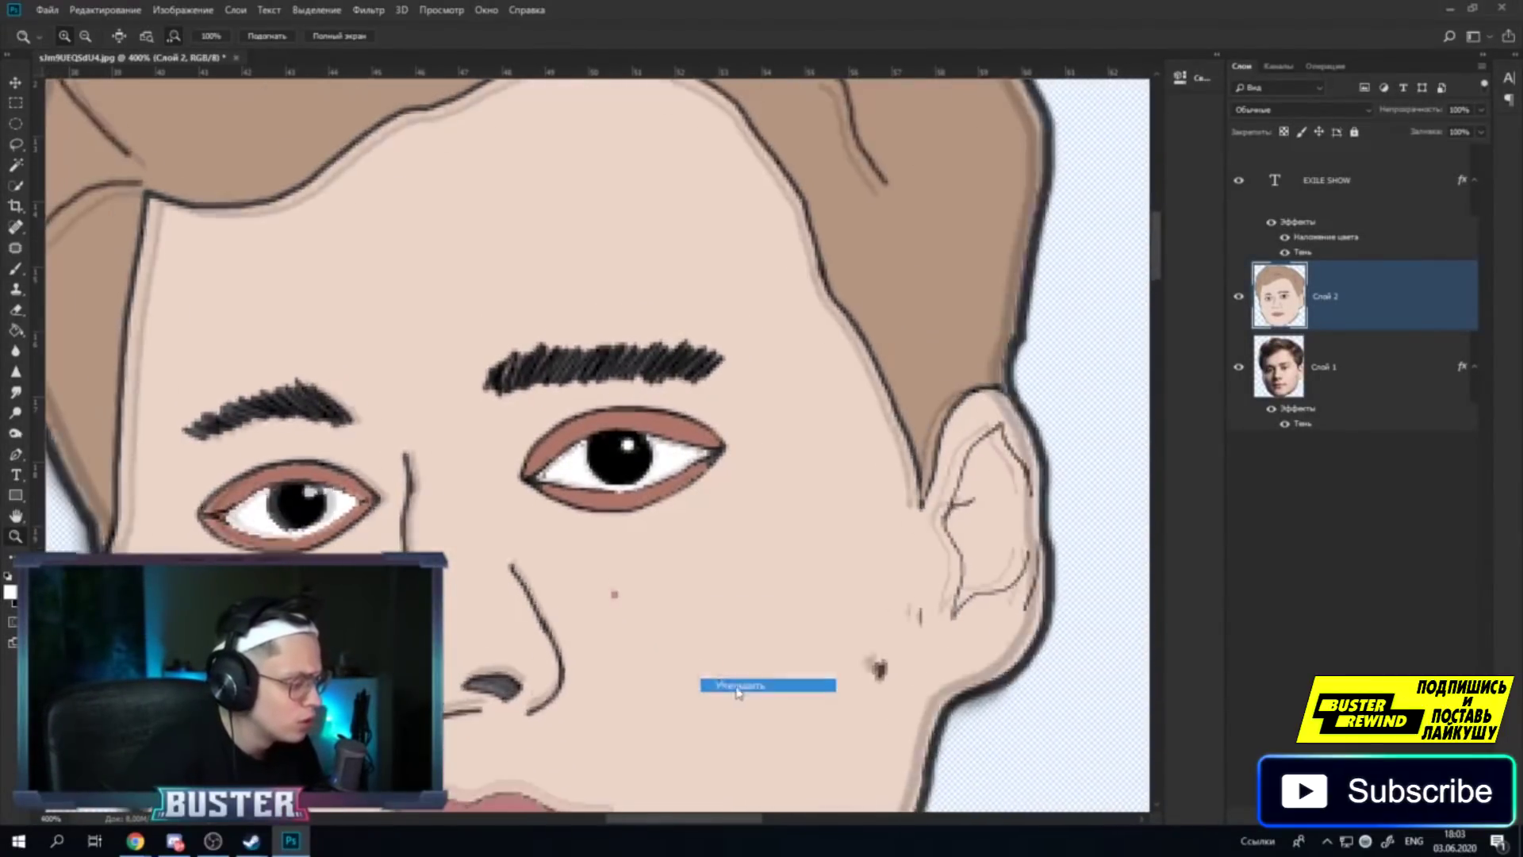
{"action": "scroll", "coordinate": [464, 527], "scroll_direction": "up", "scroll_amount": 2}
{"action": "scroll", "coordinate": [464, 527], "scroll_direction": "up", "scroll_amount": 3}
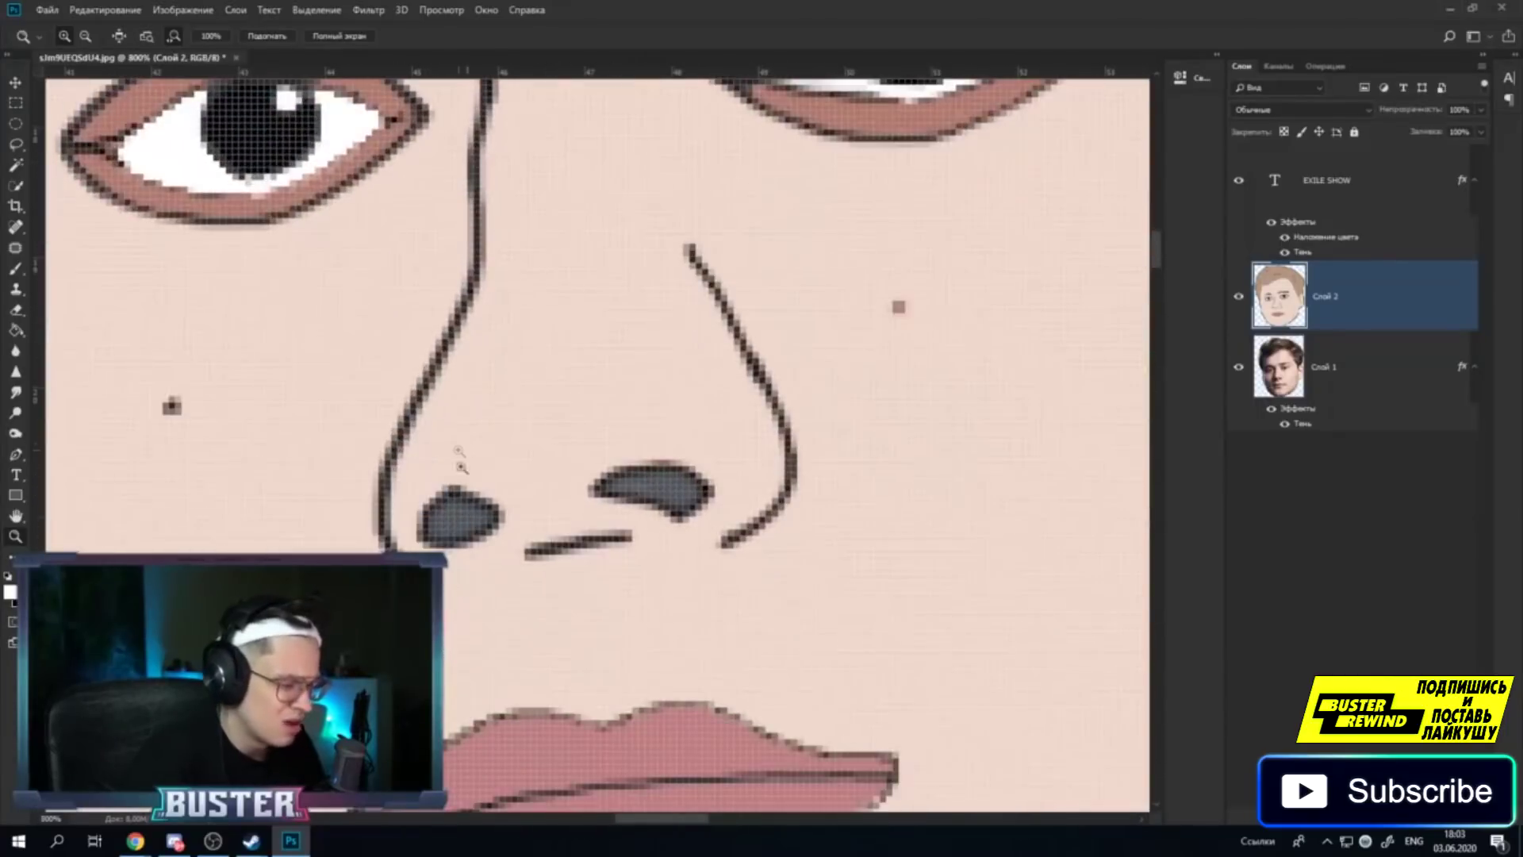
{"action": "scroll", "coordinate": [452, 476], "scroll_direction": "up", "scroll_amount": 2}
{"action": "right_click", "coordinate": [452, 518]}
{"action": "left_click", "coordinate": [508, 605]}
{"action": "right_click", "coordinate": [497, 536]}
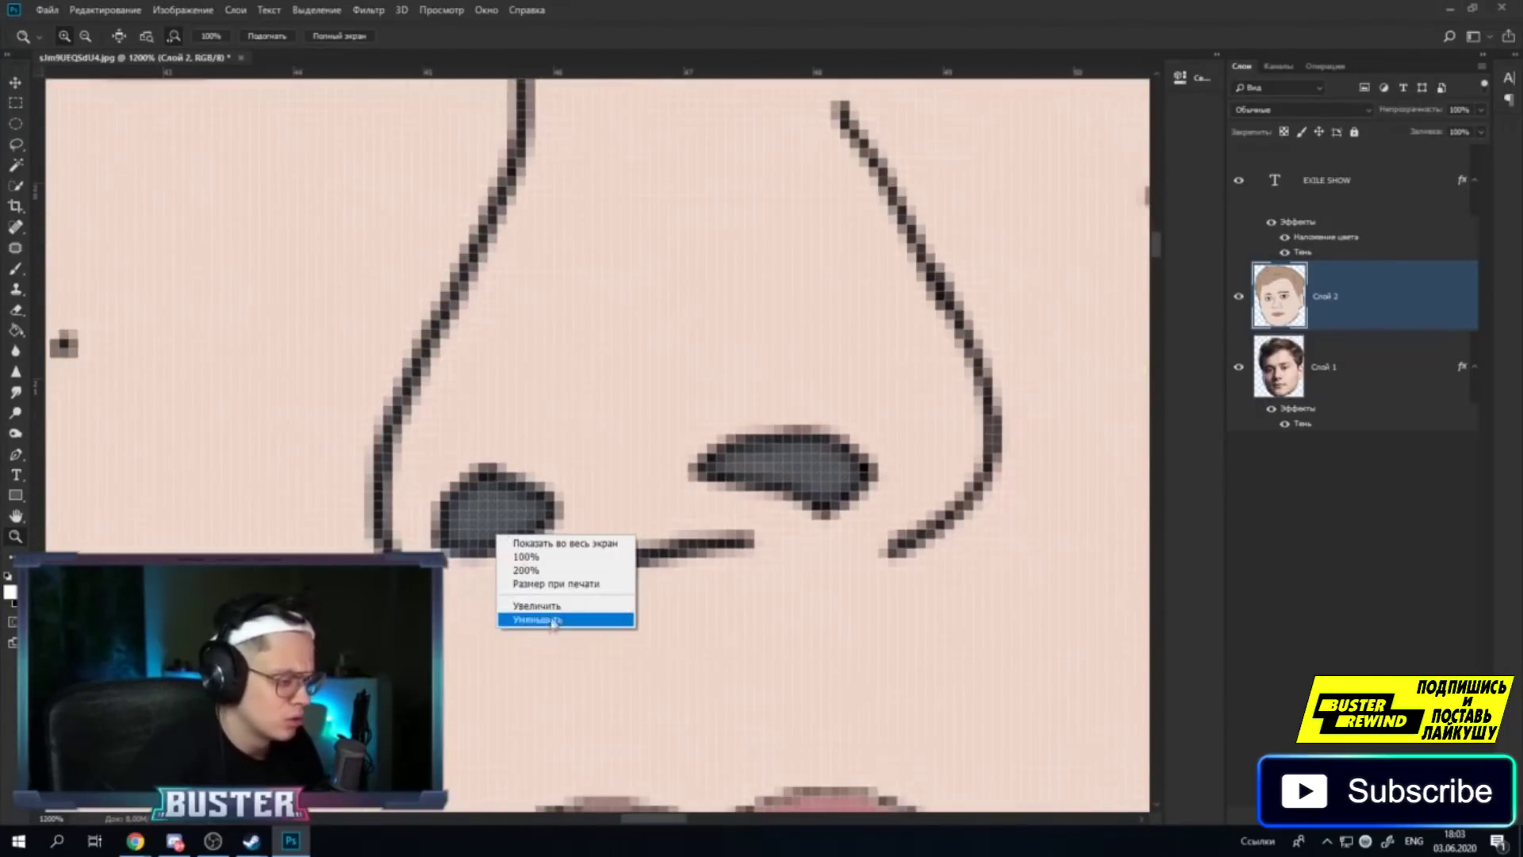
{"action": "left_click", "coordinate": [554, 620]}
Toggle Слой 1 to compare the photo with the tracing, then zoom out to the whole face.
{"action": "left_click", "coordinate": [1239, 367]}
{"action": "left_click", "coordinate": [1239, 367]}
{"action": "left_click", "coordinate": [1239, 367]}
{"action": "right_click", "coordinate": [705, 412]}
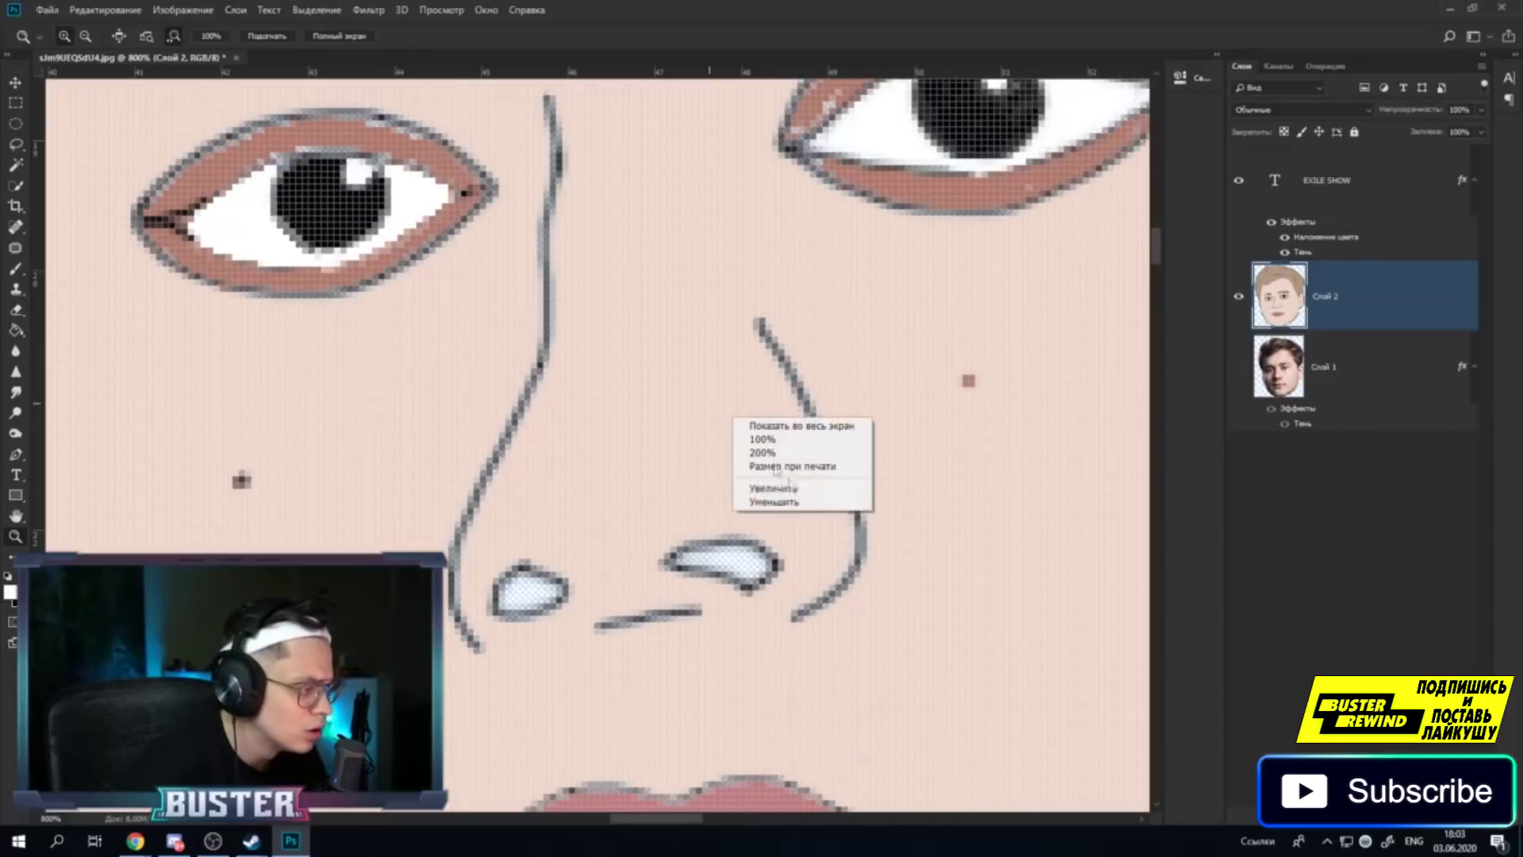
{"action": "left_click", "coordinate": [737, 492]}
{"action": "right_click", "coordinate": [663, 356]}
{"action": "left_click", "coordinate": [729, 446]}
{"action": "right_click", "coordinate": [599, 368]}
{"action": "left_click", "coordinate": [639, 450]}
{"action": "right_click", "coordinate": [607, 343]}
{"action": "left_click", "coordinate": [643, 436]}
{"action": "right_click", "coordinate": [627, 384]}
{"action": "left_click", "coordinate": [674, 471]}
{"action": "right_click", "coordinate": [631, 429]}
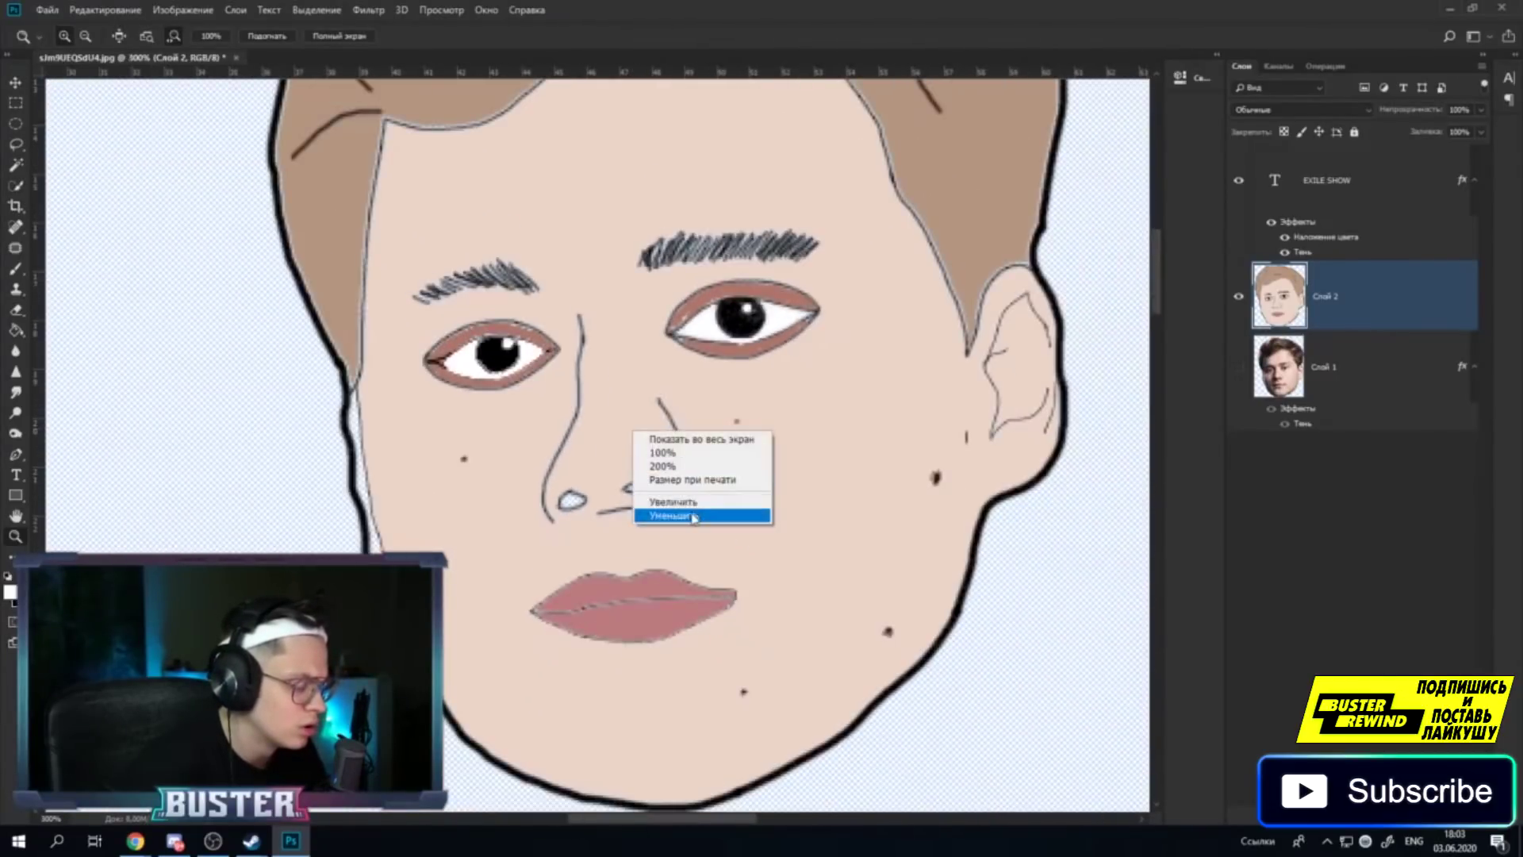
{"action": "left_click", "coordinate": [674, 516]}
{"action": "right_click", "coordinate": [635, 433]}
{"action": "left_click", "coordinate": [675, 519]}
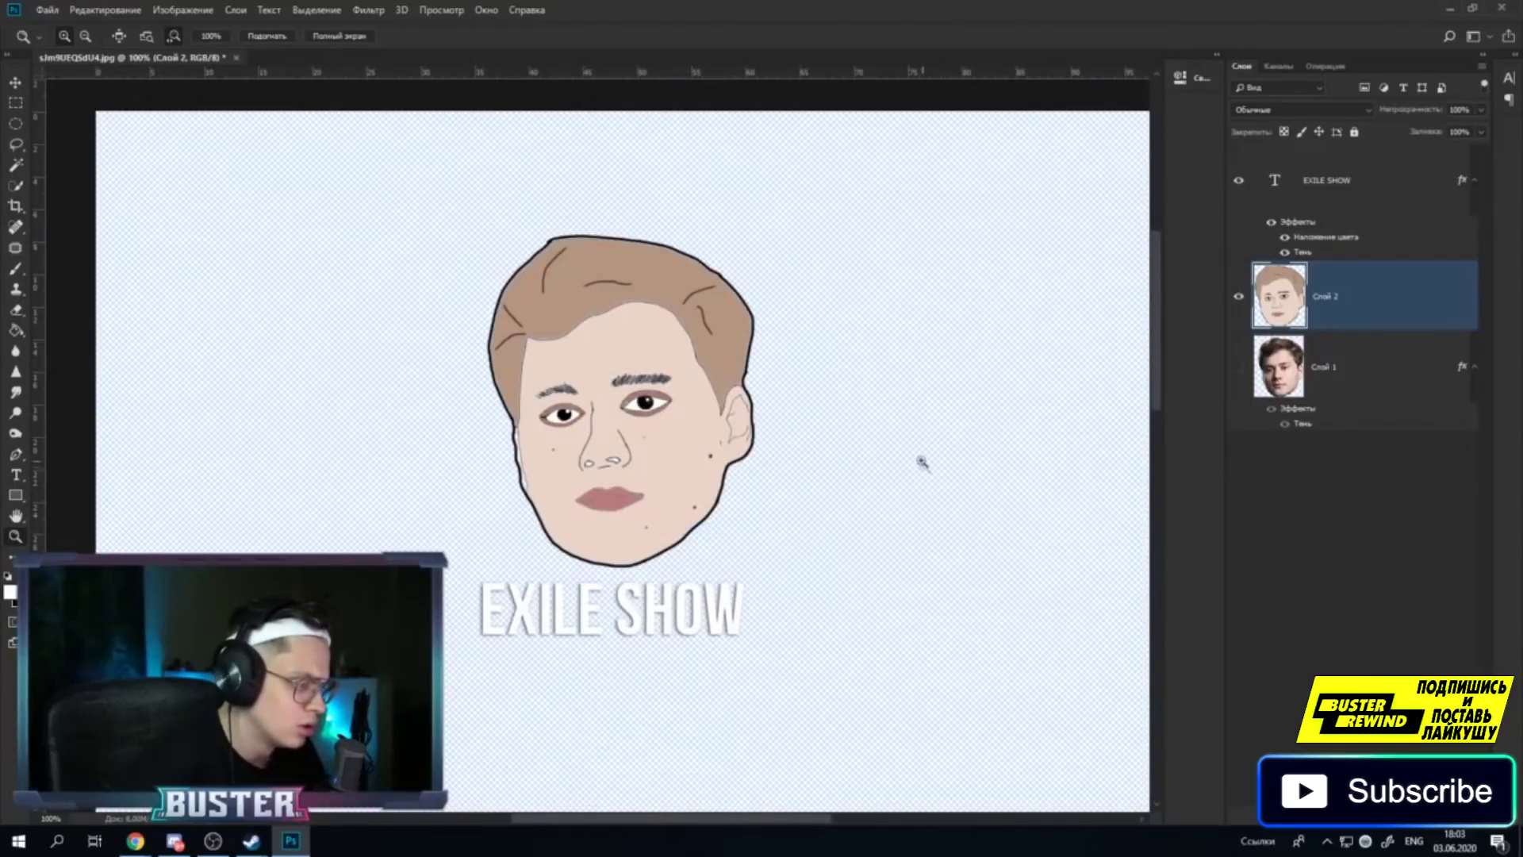
Zoom into the nose and switch the original photo layer back on to compare outlines.
{"action": "left_click", "coordinate": [1238, 367]}
{"action": "left_click", "coordinate": [1239, 369]}
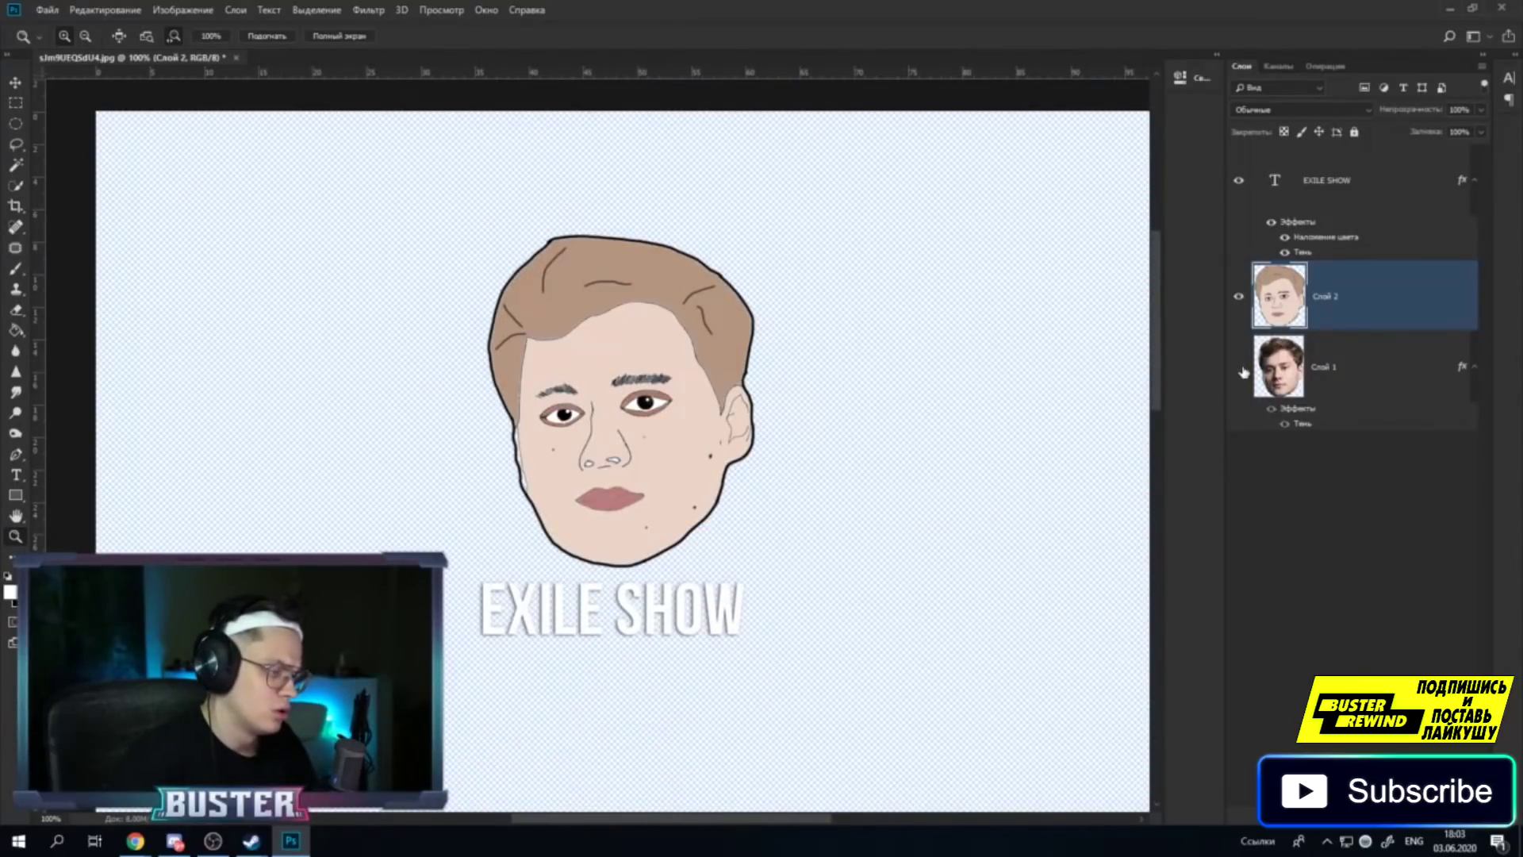
{"action": "left_click_drag", "start_coordinate": [547, 458], "coordinate": [1175, 390]}
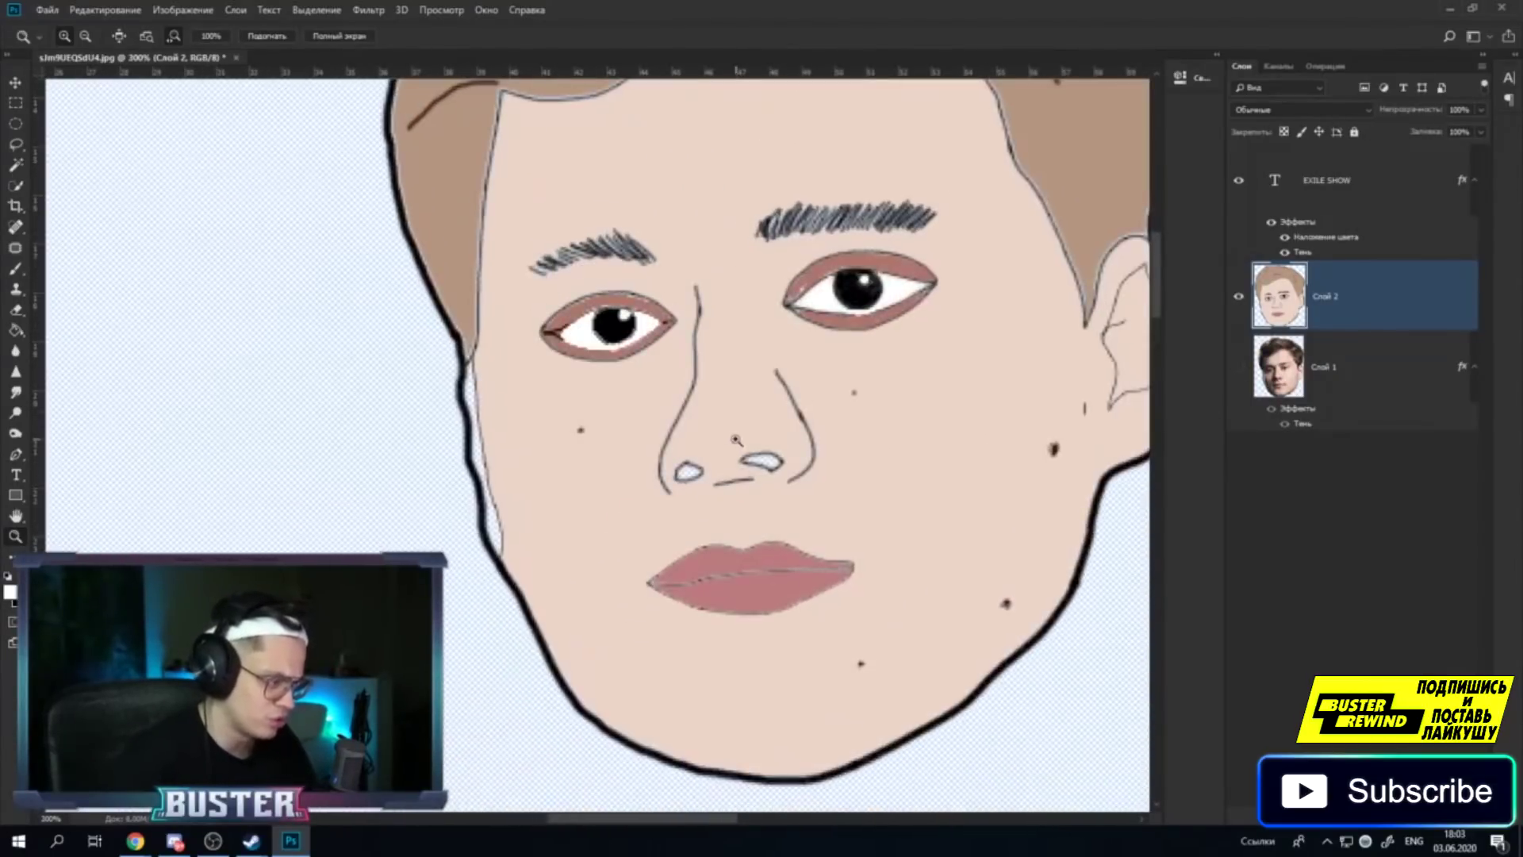
{"action": "left_click", "coordinate": [1238, 369]}
{"action": "left_click", "coordinate": [1239, 369]}
Zoom back out step by step to show the whole canvas.
{"action": "right_click", "coordinate": [733, 421]}
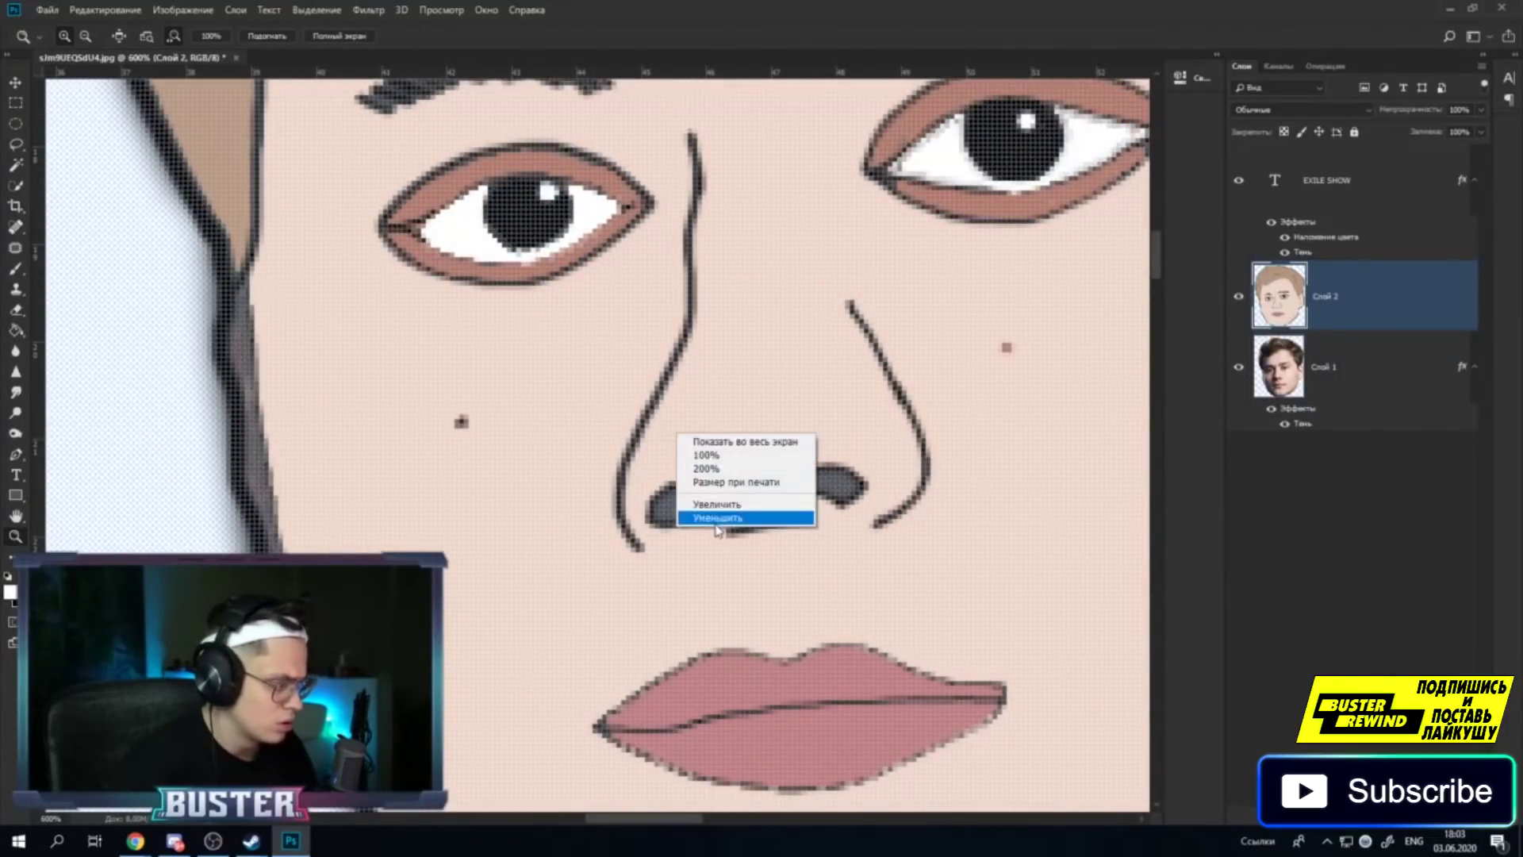
{"action": "left_click", "coordinate": [714, 519]}
{"action": "right_click", "coordinate": [682, 444]}
{"action": "left_click", "coordinate": [698, 517]}
{"action": "right_click", "coordinate": [687, 475]}
{"action": "left_click", "coordinate": [727, 559]}
{"action": "right_click", "coordinate": [706, 420]}
{"action": "left_click", "coordinate": [761, 525]}
{"action": "right_click", "coordinate": [760, 505]}
{"action": "left_click", "coordinate": [777, 587]}
{"action": "right_click", "coordinate": [716, 502]}
{"action": "left_click", "coordinate": [741, 579]}
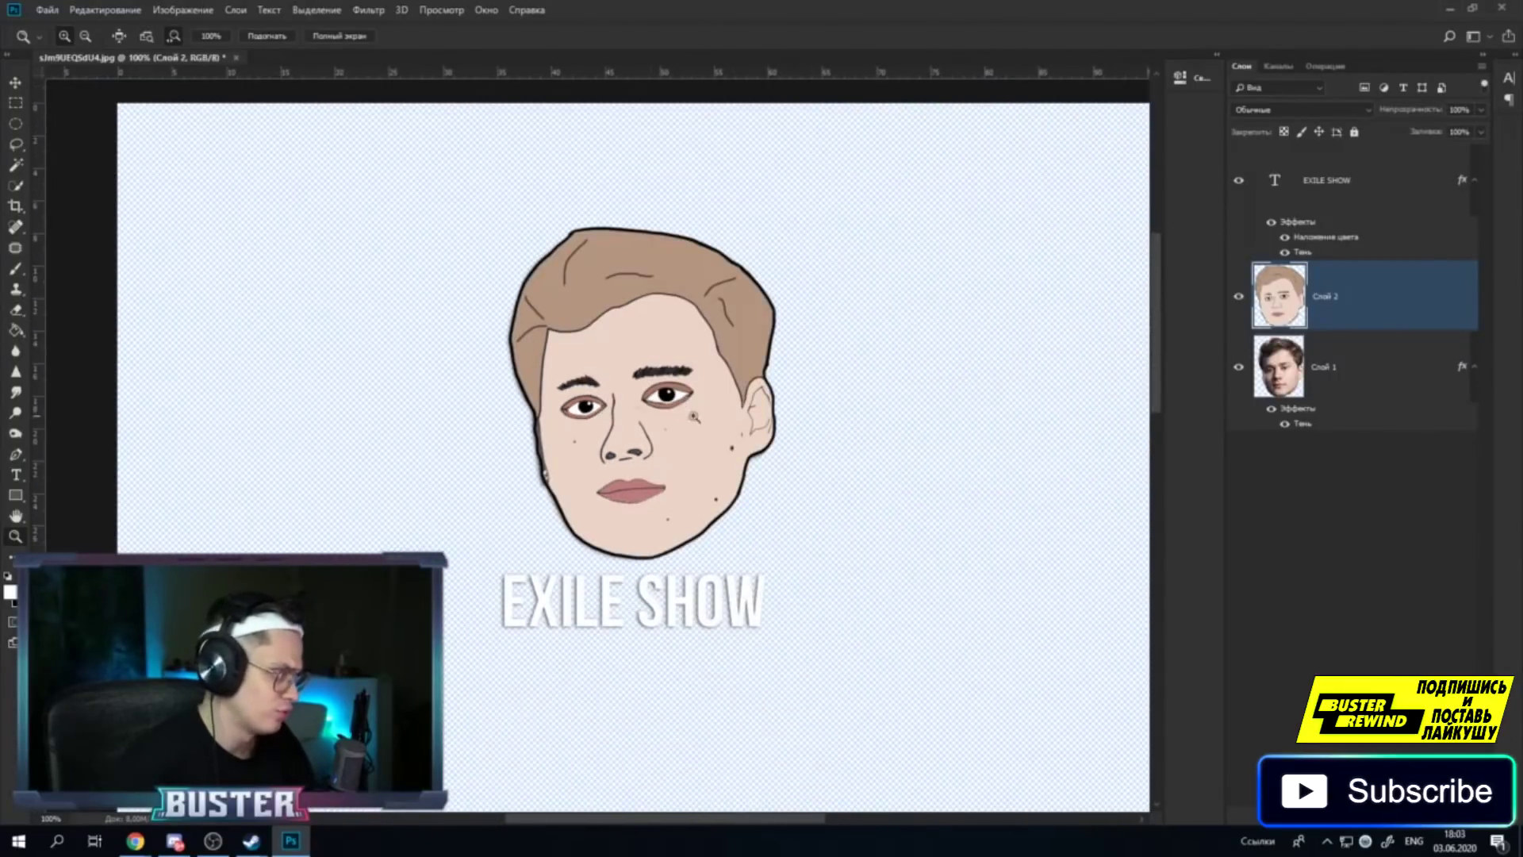
{"action": "left_click", "coordinate": [593, 393]}
{"action": "left_click", "coordinate": [15, 268]}
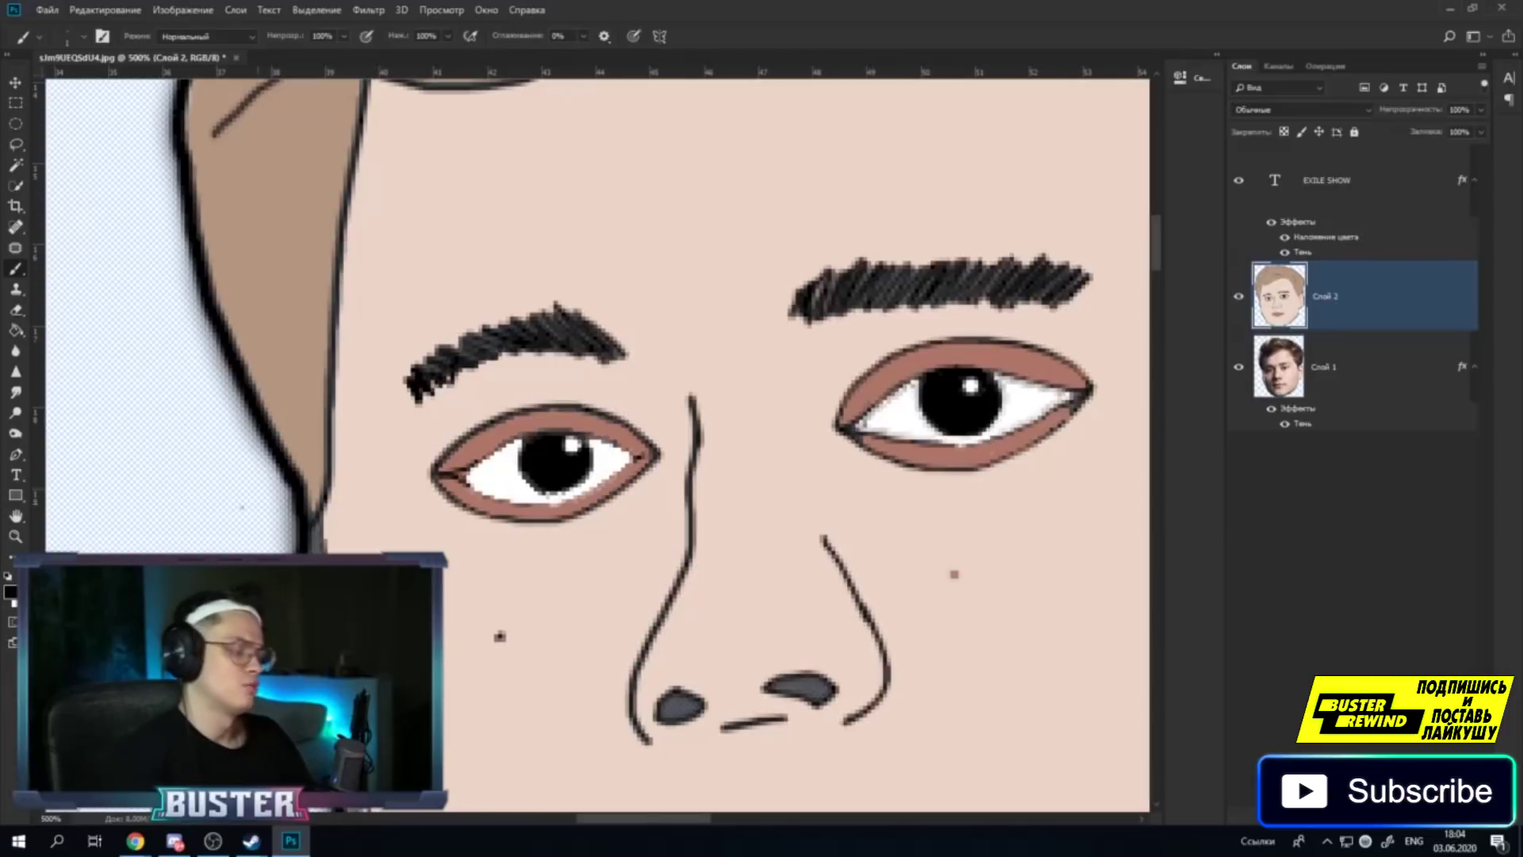
{"action": "key", "text": "z"}
{"action": "right_click", "coordinate": [395, 436]}
{"action": "left_click", "coordinate": [447, 522]}
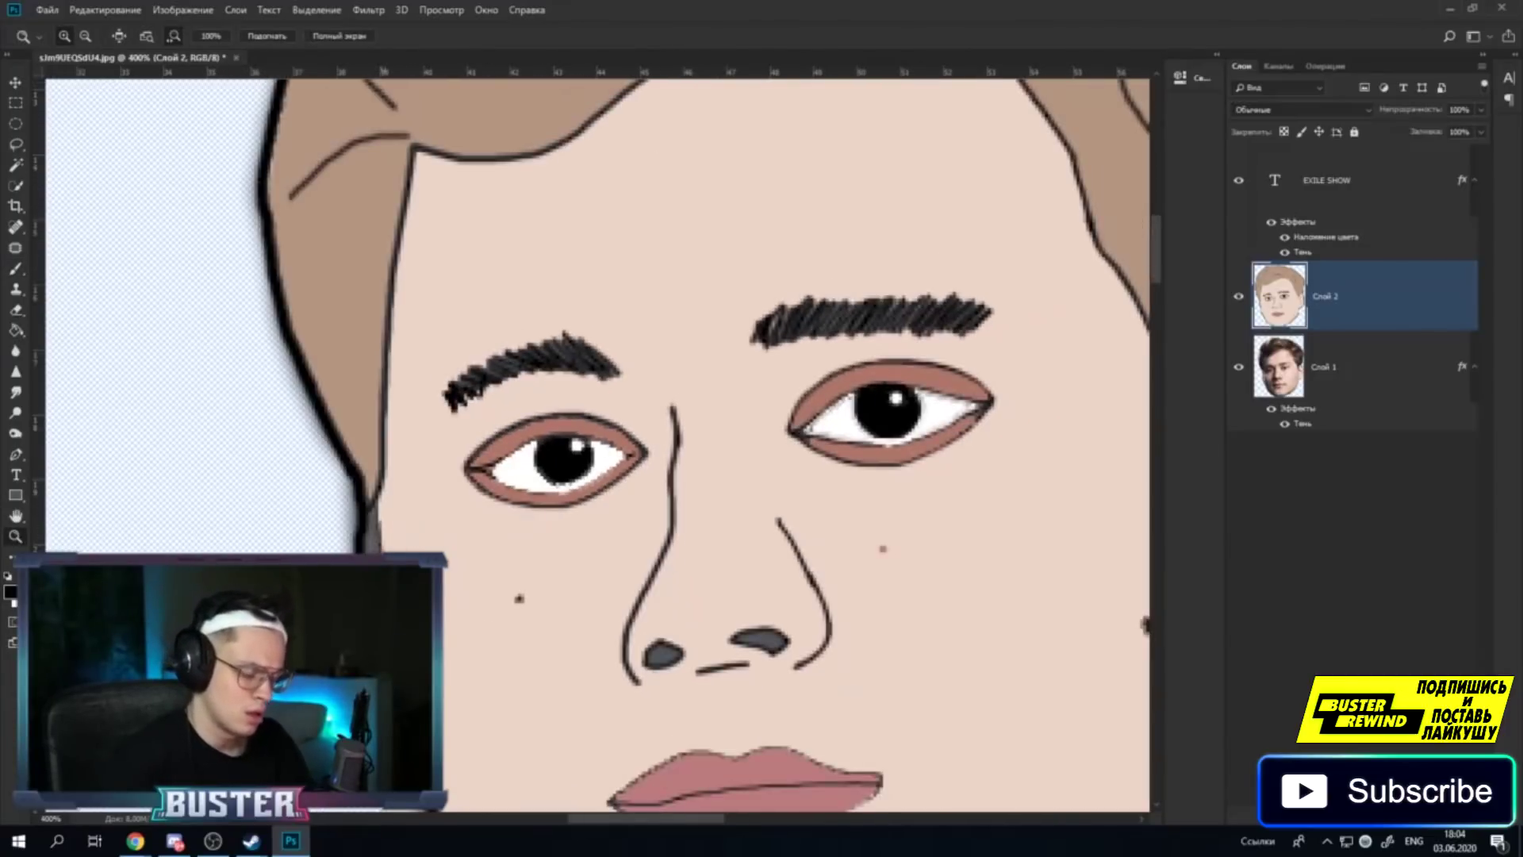
{"action": "left_click", "coordinate": [435, 594]}
{"action": "right_click", "coordinate": [438, 568]}
{"action": "left_click", "coordinate": [448, 651]}
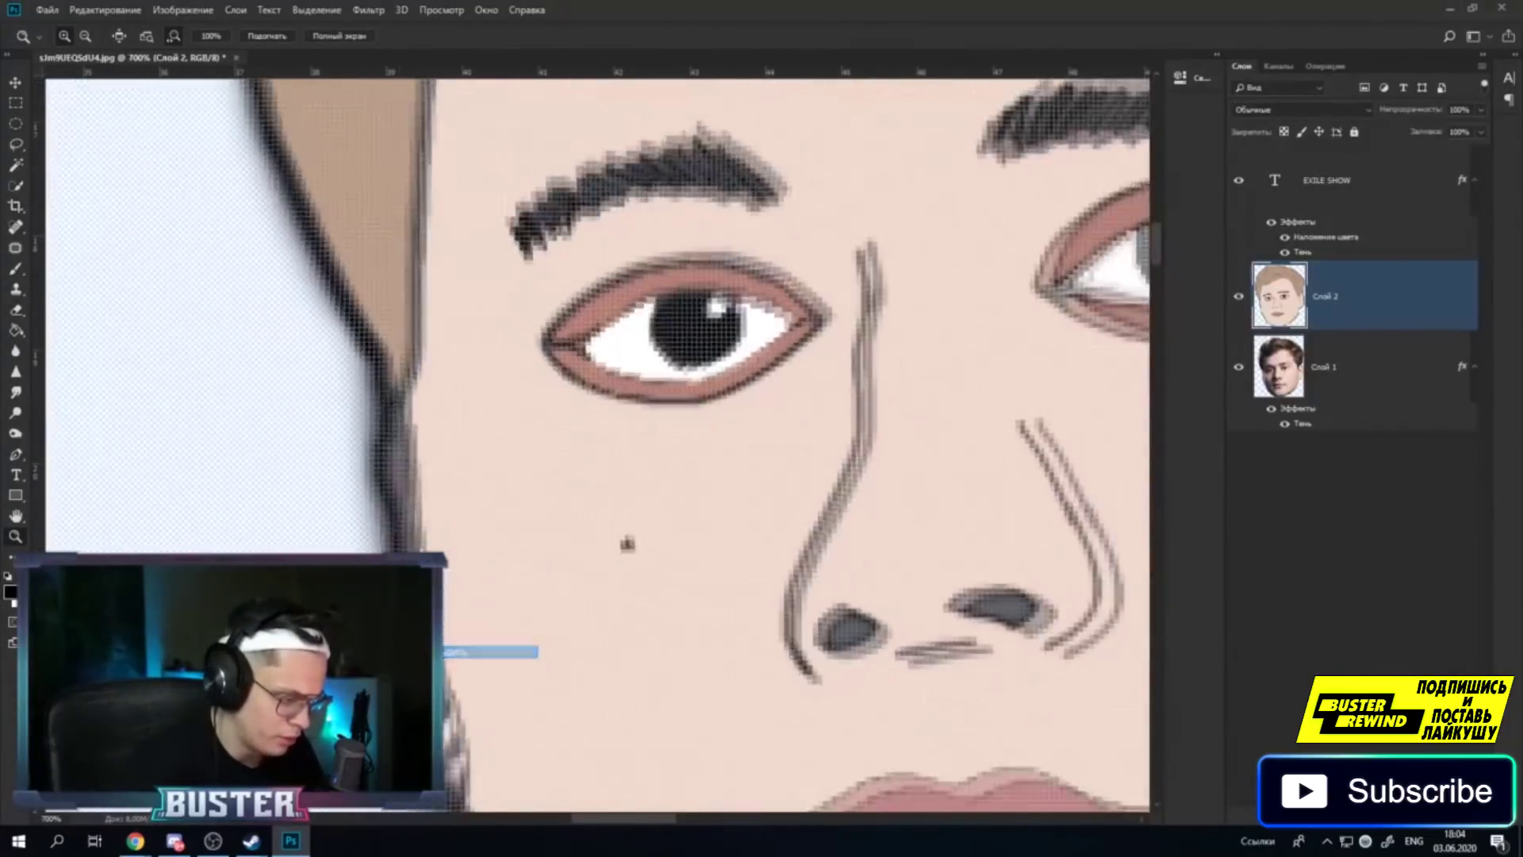
{"action": "right_click", "coordinate": [424, 546]}
{"action": "left_click", "coordinate": [436, 629]}
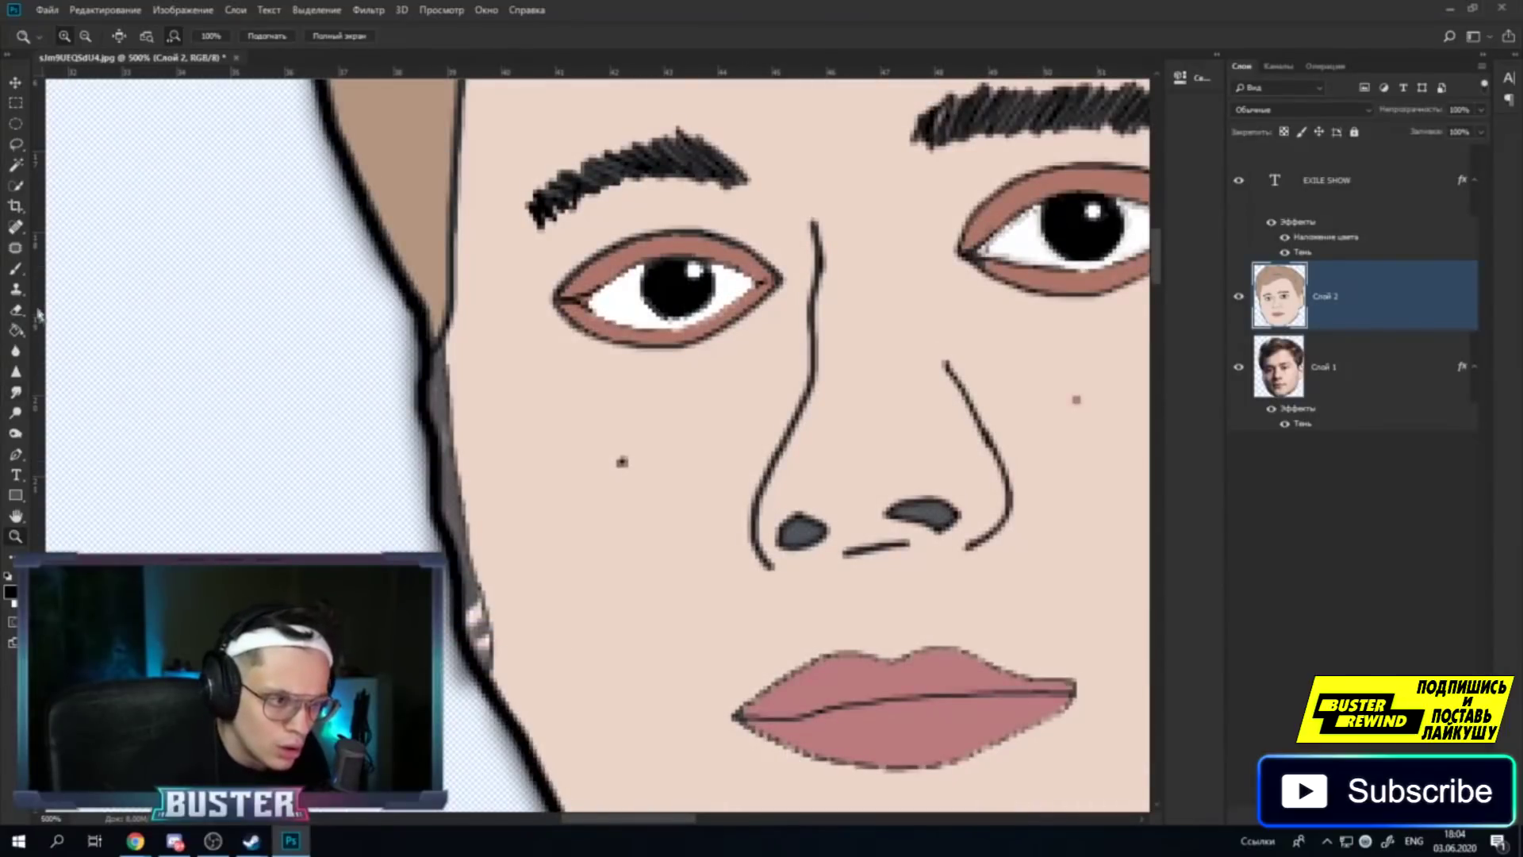
{"action": "key", "text": "i"}
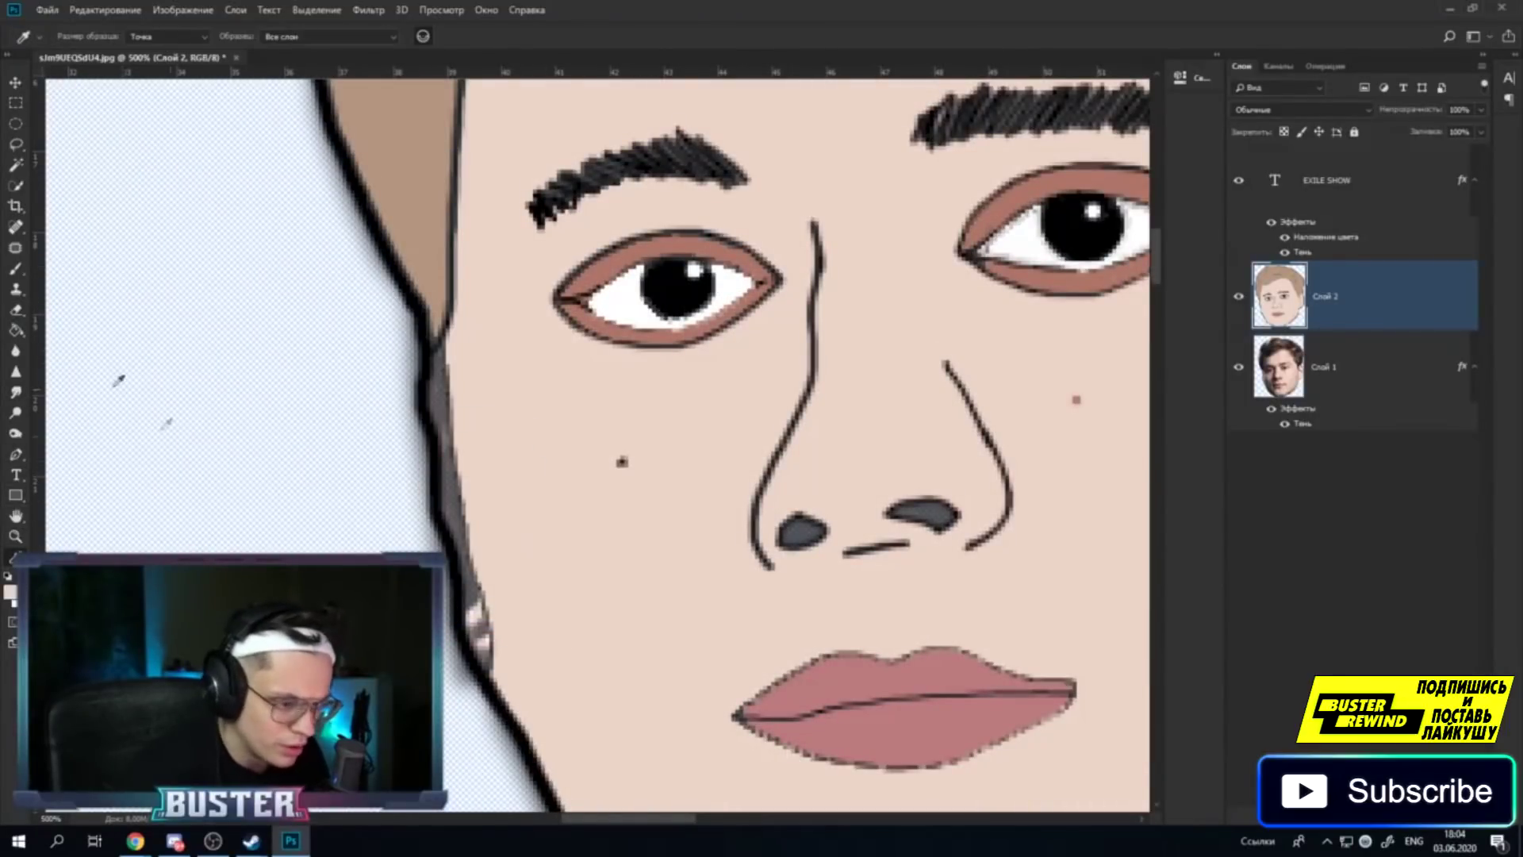
{"action": "left_click", "coordinate": [18, 332]}
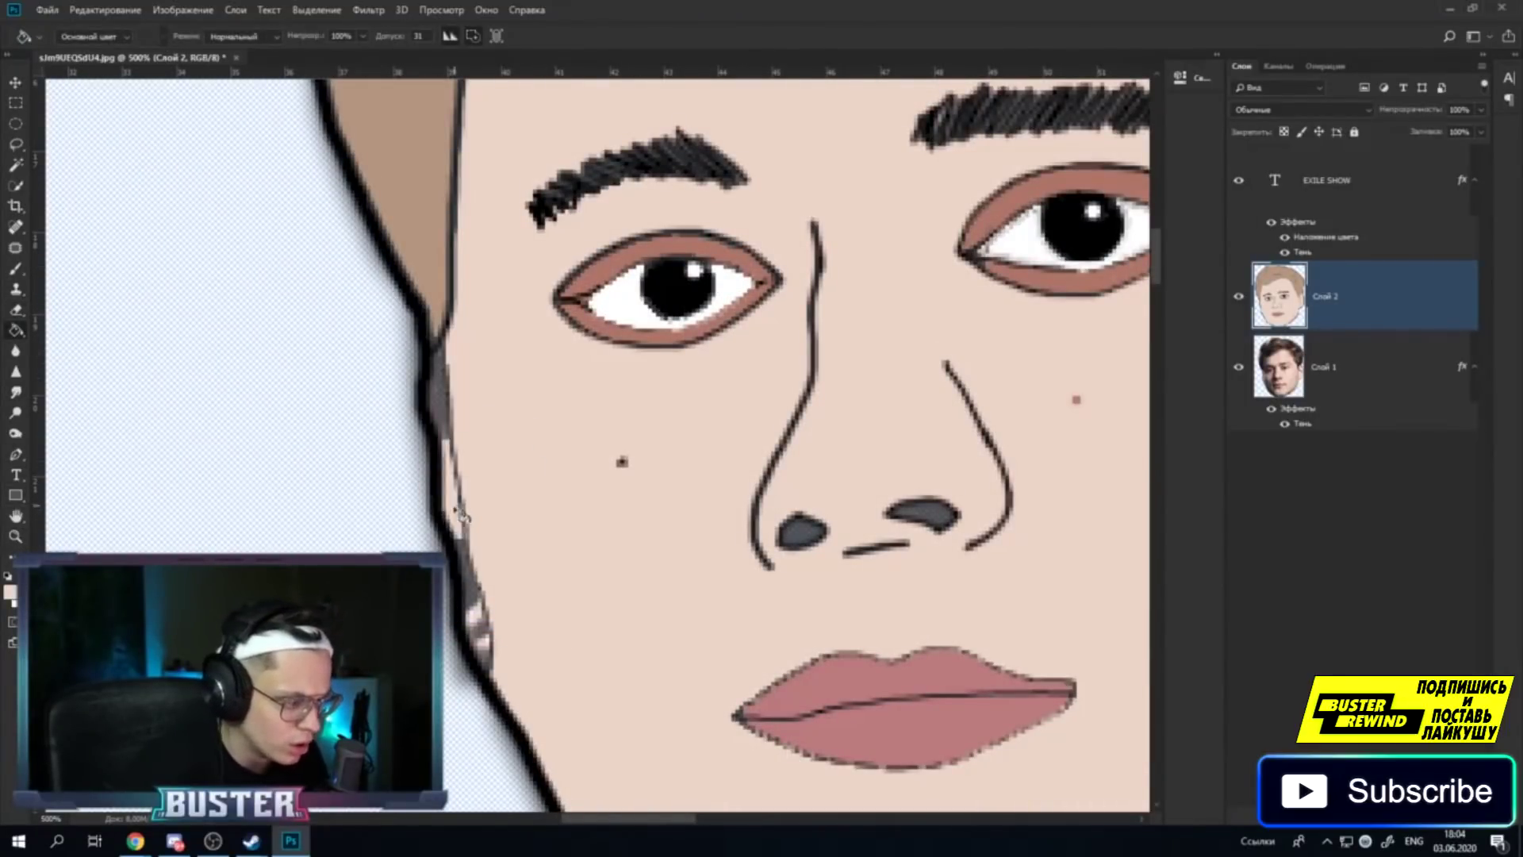
{"action": "left_click", "coordinate": [474, 576]}
{"action": "key", "text": "ctrl+z"}
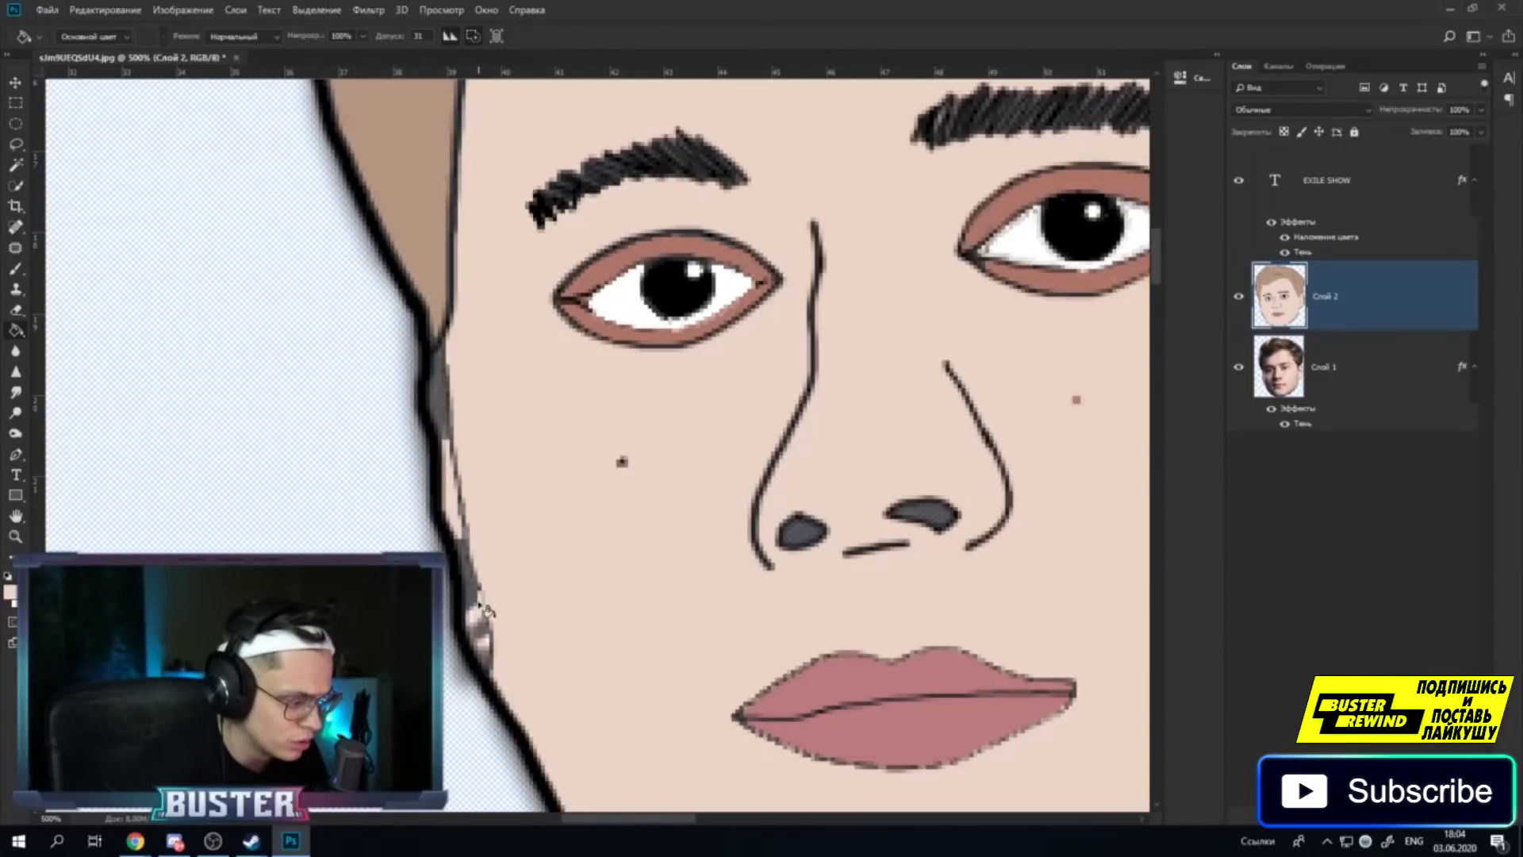
{"action": "left_click", "coordinate": [468, 562]}
{"action": "key", "text": "ctrl+z"}
{"action": "left_click", "coordinate": [471, 565]}
{"action": "key", "text": "ctrl+z"}
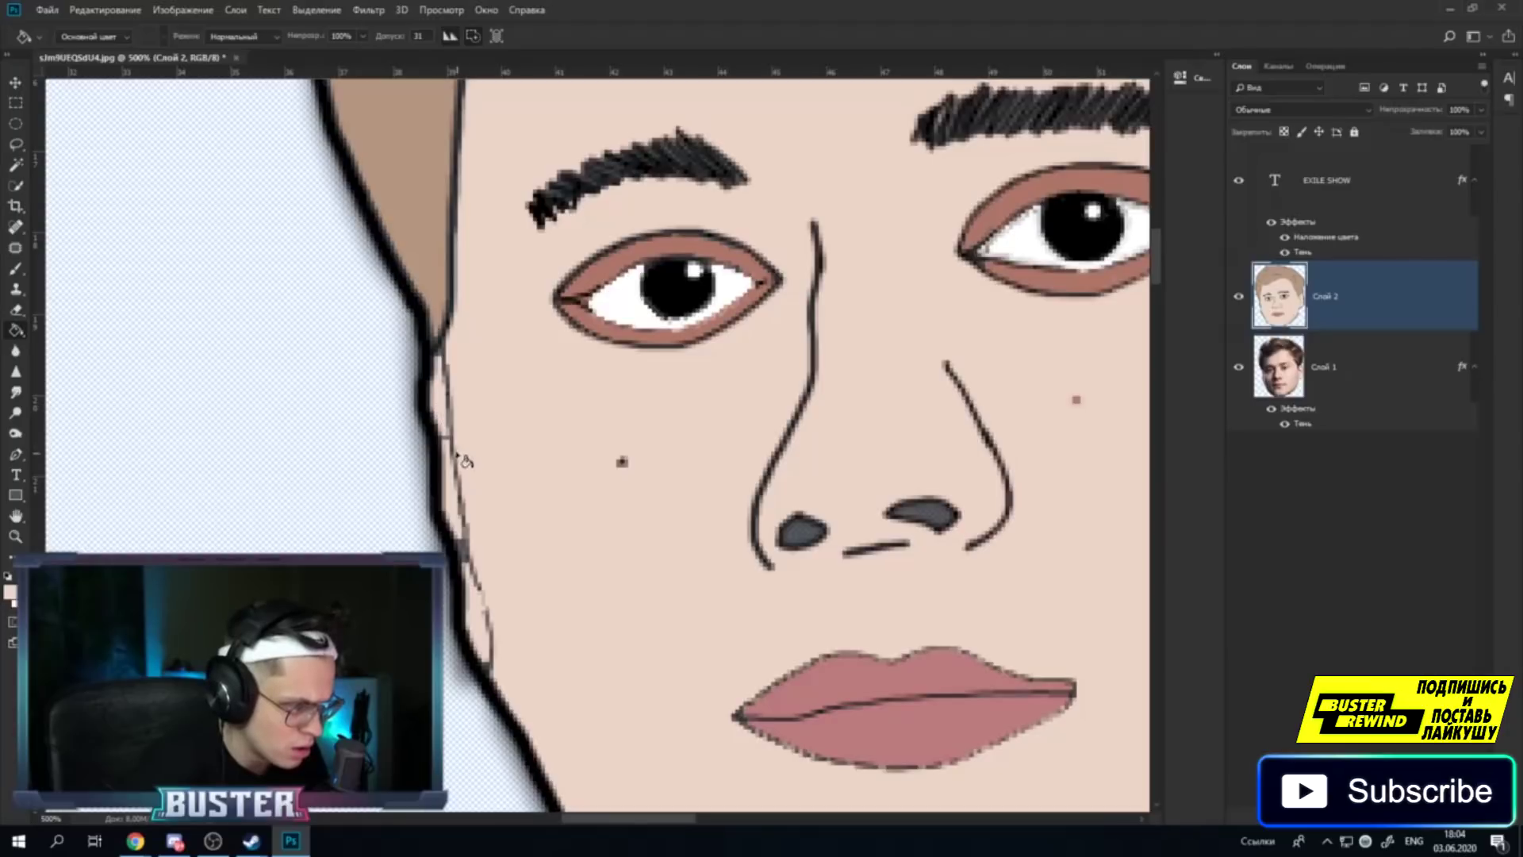
{"action": "left_click", "coordinate": [18, 272]}
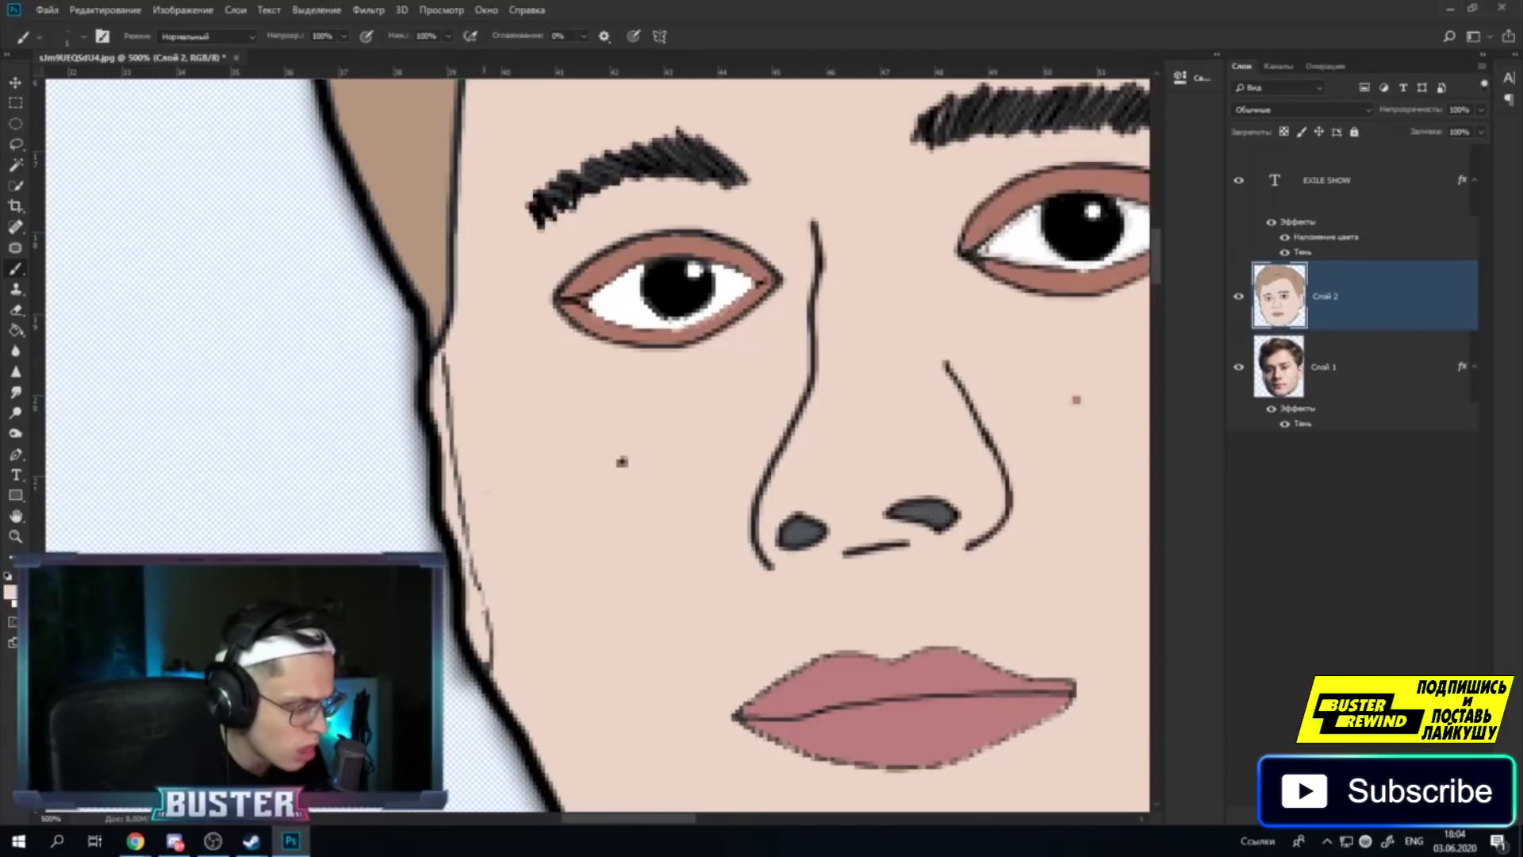
{"action": "key", "text": "z"}
{"action": "right_click", "coordinate": [528, 466]}
{"action": "left_click", "coordinate": [595, 548]}
{"action": "right_click", "coordinate": [597, 485]}
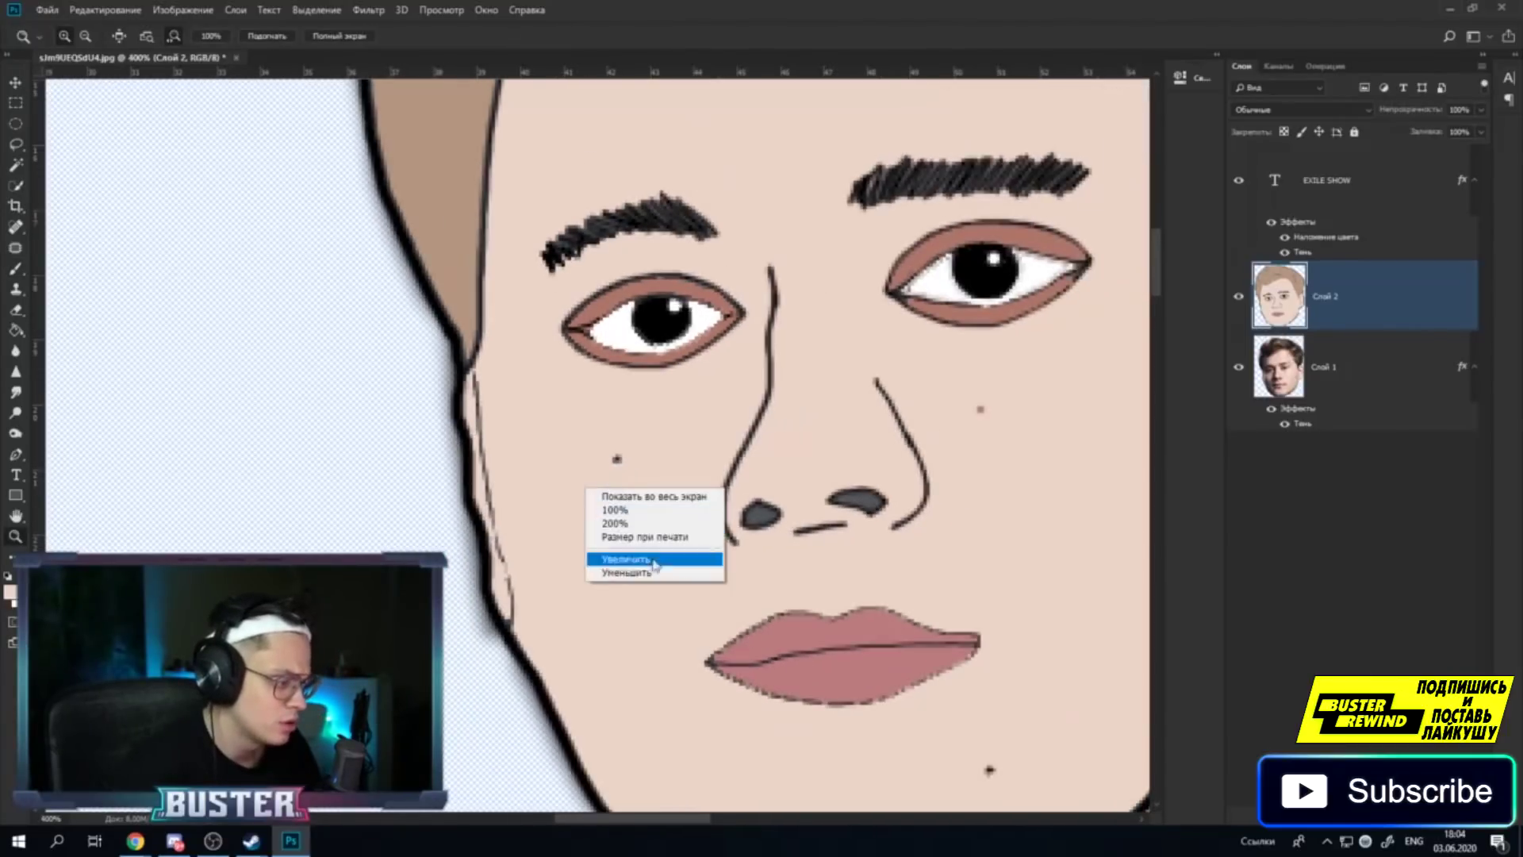
{"action": "left_click", "coordinate": [629, 565]}
{"action": "right_click", "coordinate": [612, 504]}
{"action": "left_click", "coordinate": [664, 579]}
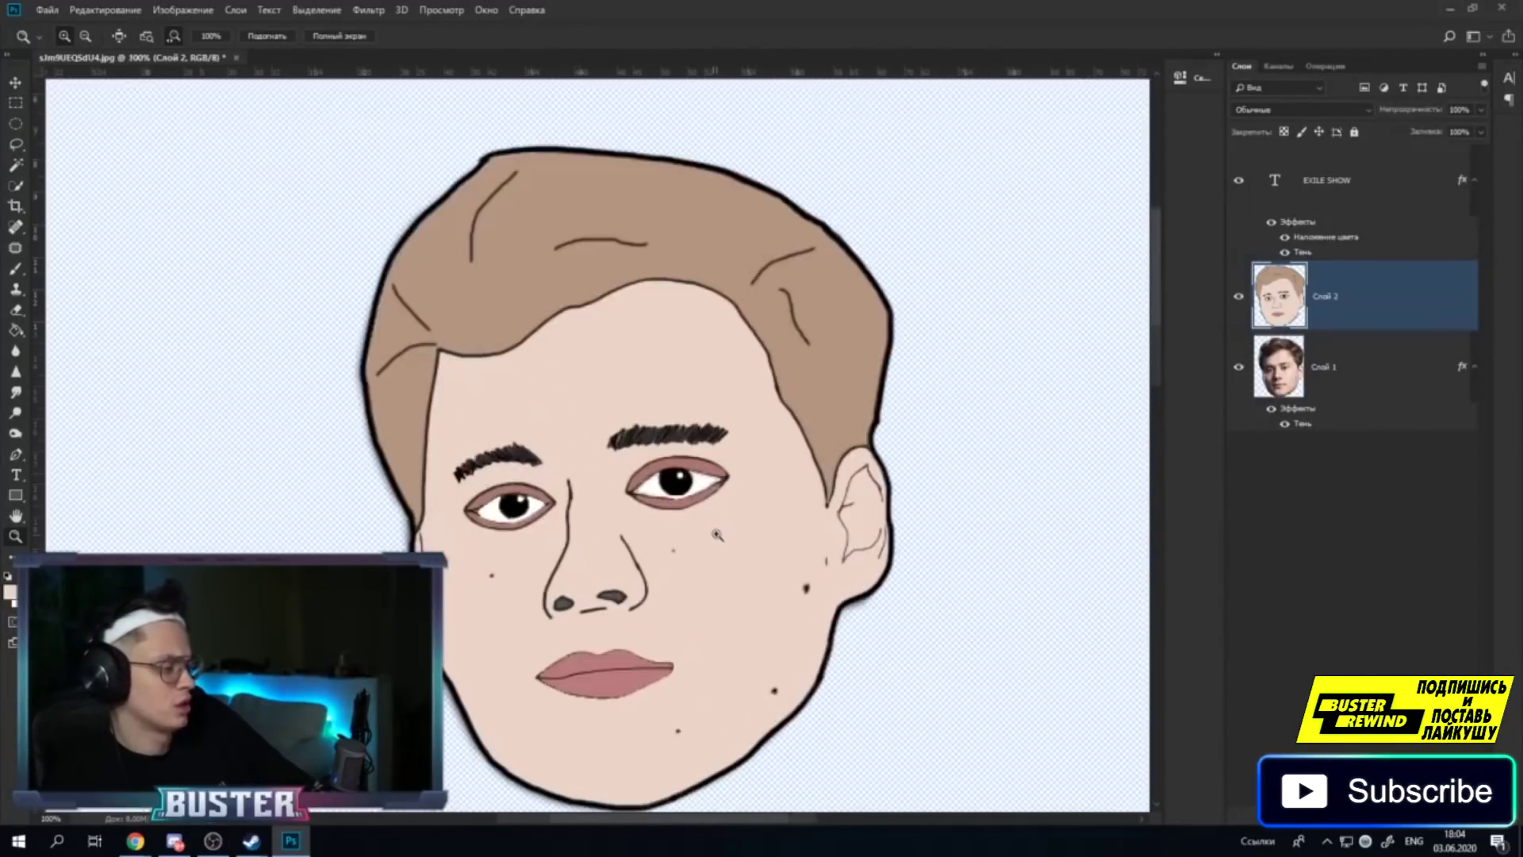
{"action": "left_click", "coordinate": [724, 519]}
{"action": "left_click", "coordinate": [681, 565]}
{"action": "left_click", "coordinate": [681, 565]}
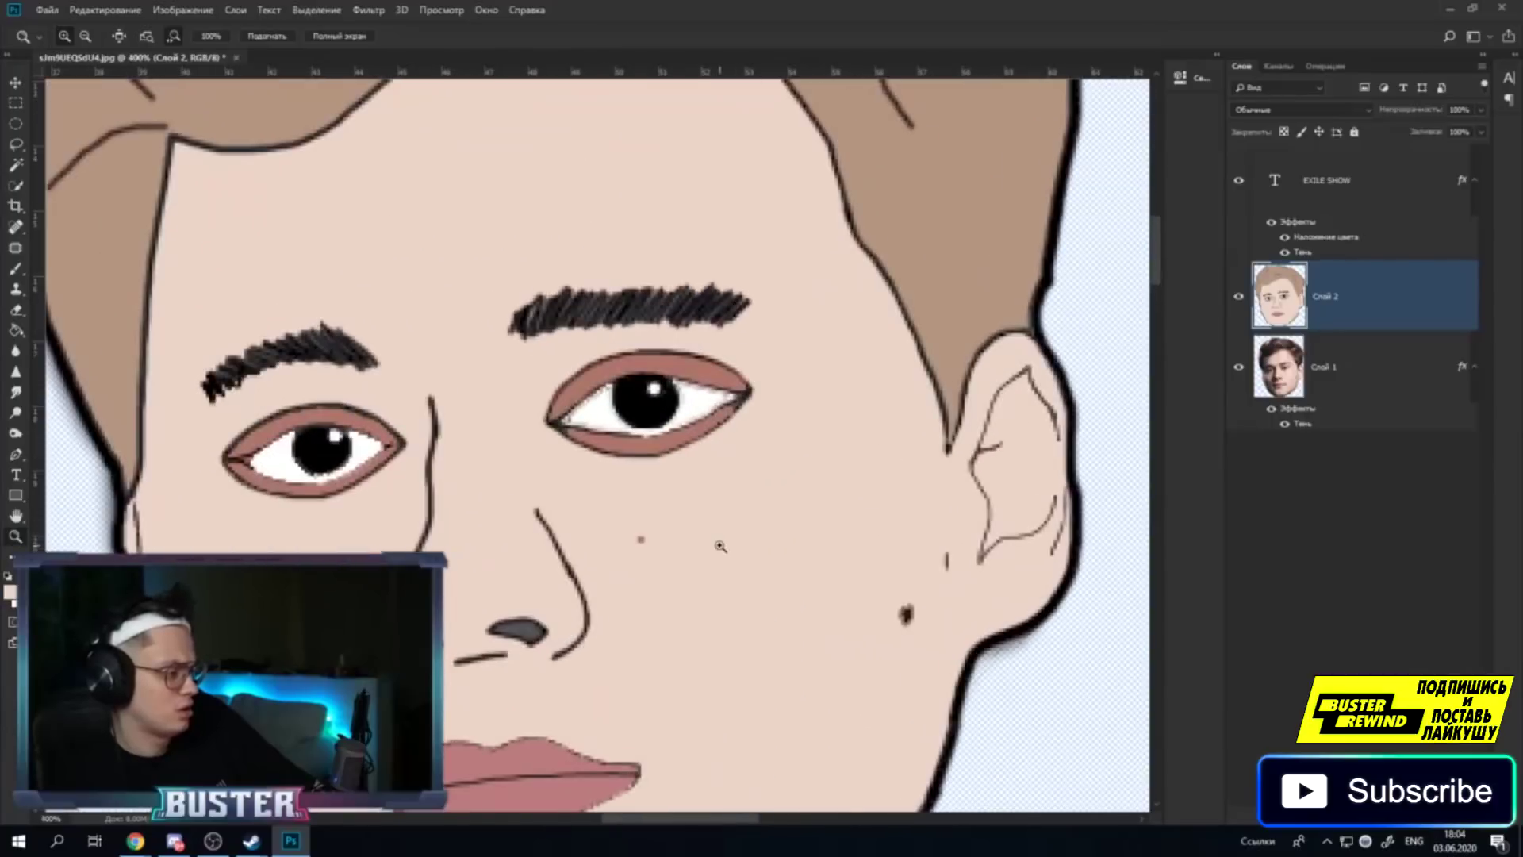
{"action": "right_click", "coordinate": [711, 541]}
{"action": "left_click", "coordinate": [690, 517]}
{"action": "left_click_drag", "start_coordinate": [733, 540], "coordinate": [733, 540]}
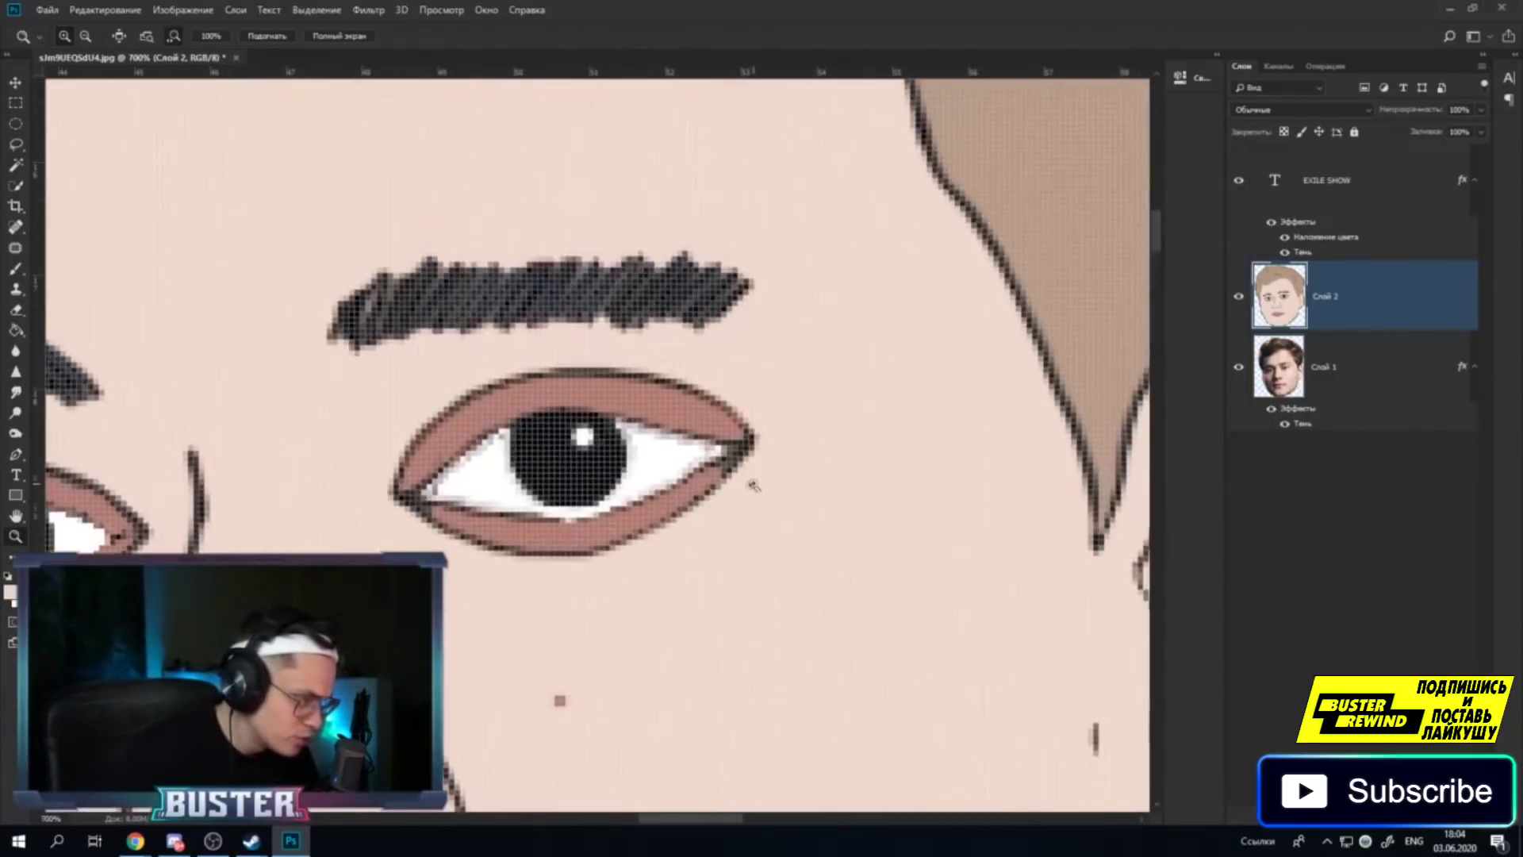
Sample the eyelid's brown and brush over the right eye's outer corner.
{"action": "left_click", "coordinate": [733, 540]}
{"action": "left_click", "coordinate": [16, 329]}
{"action": "key", "text": "i"}
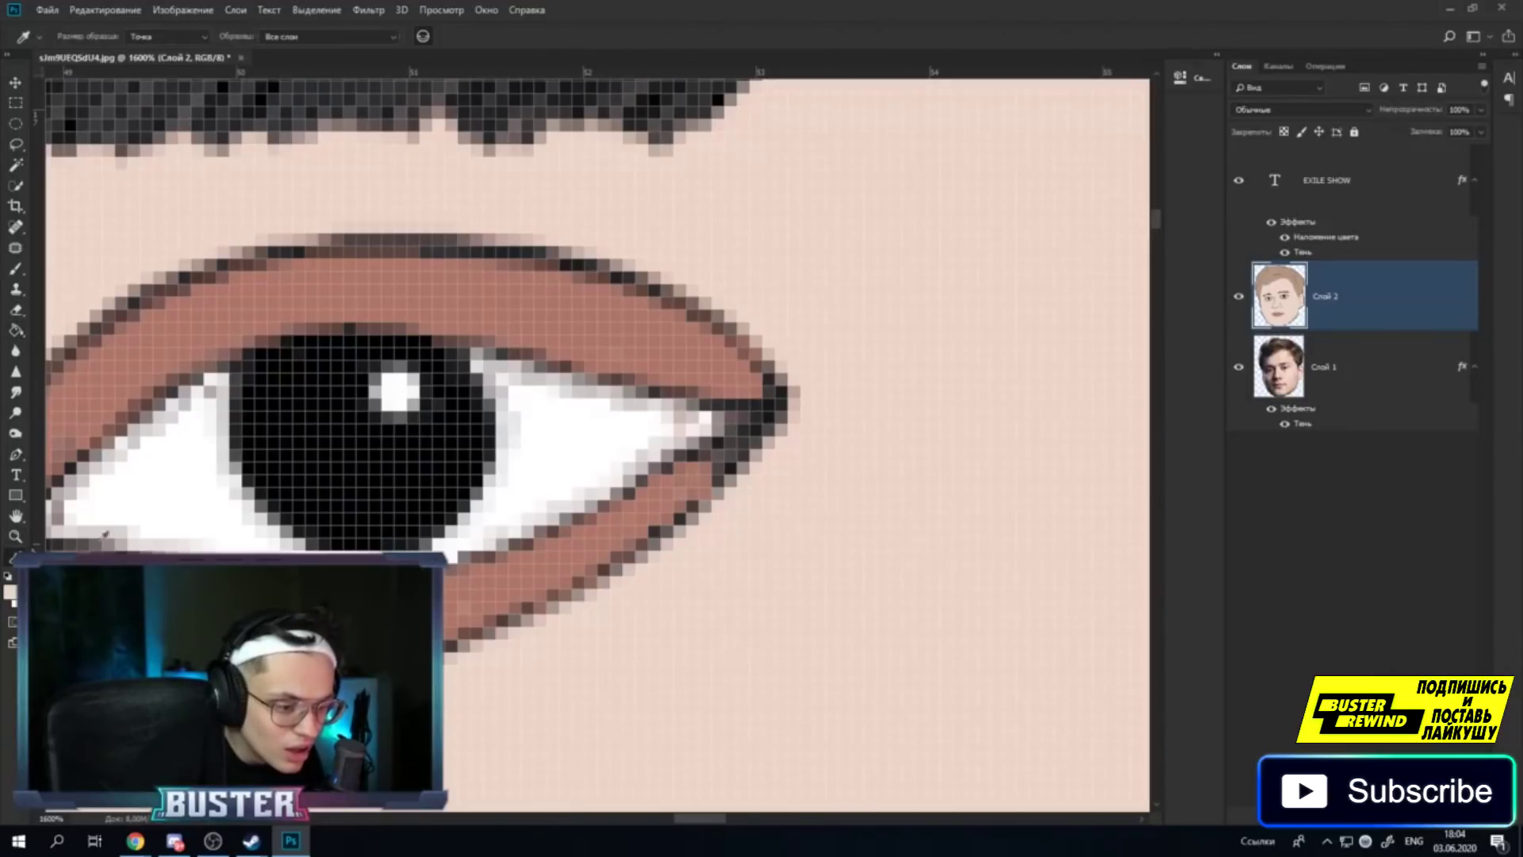
{"action": "left_click", "coordinate": [698, 478]}
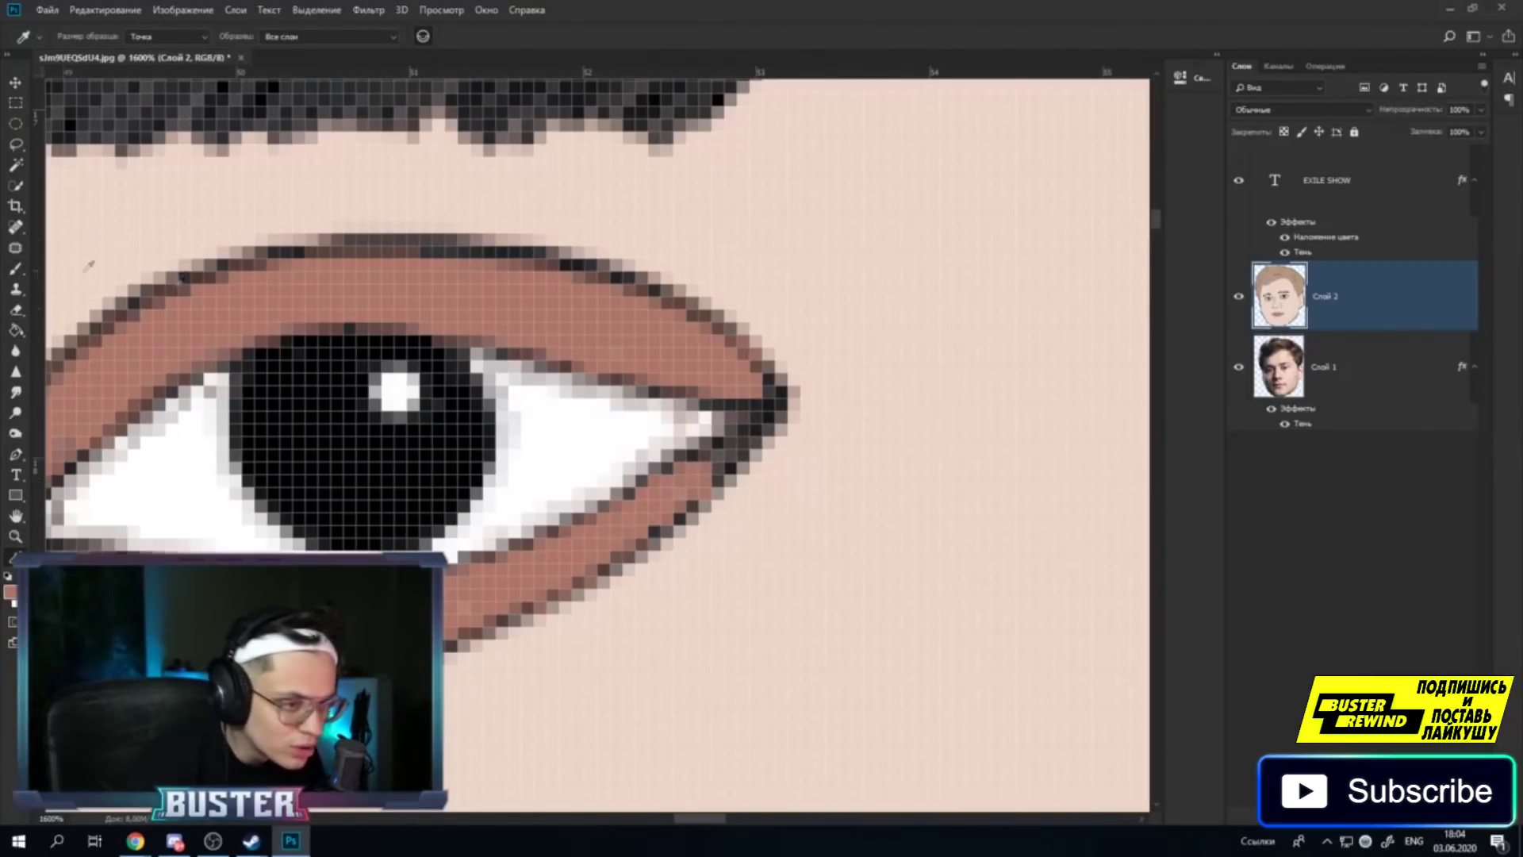
{"action": "left_click", "coordinate": [16, 268]}
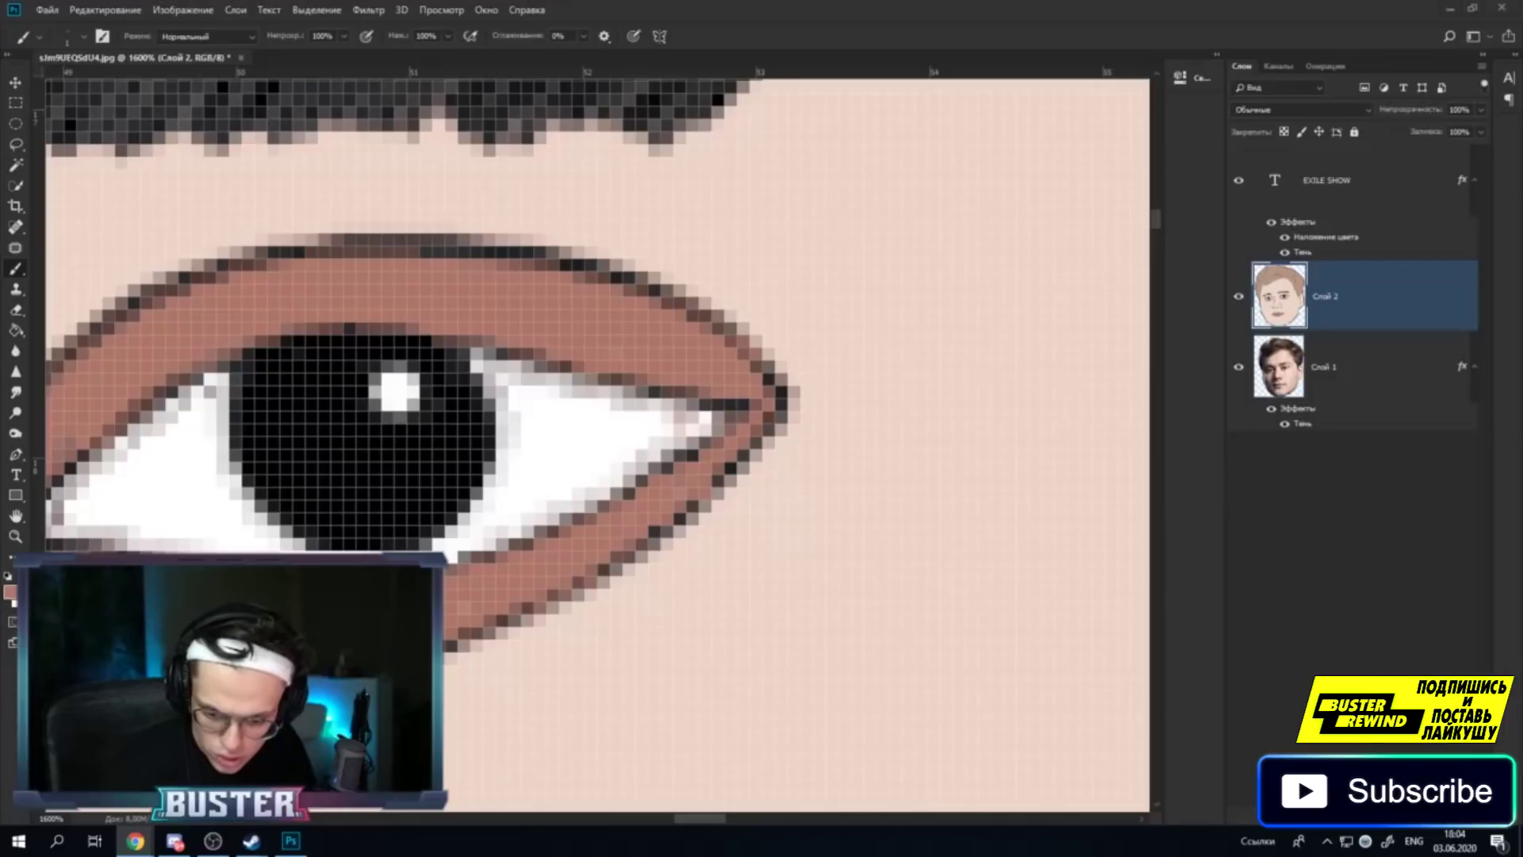
{"action": "key", "text": "alt+Tab"}
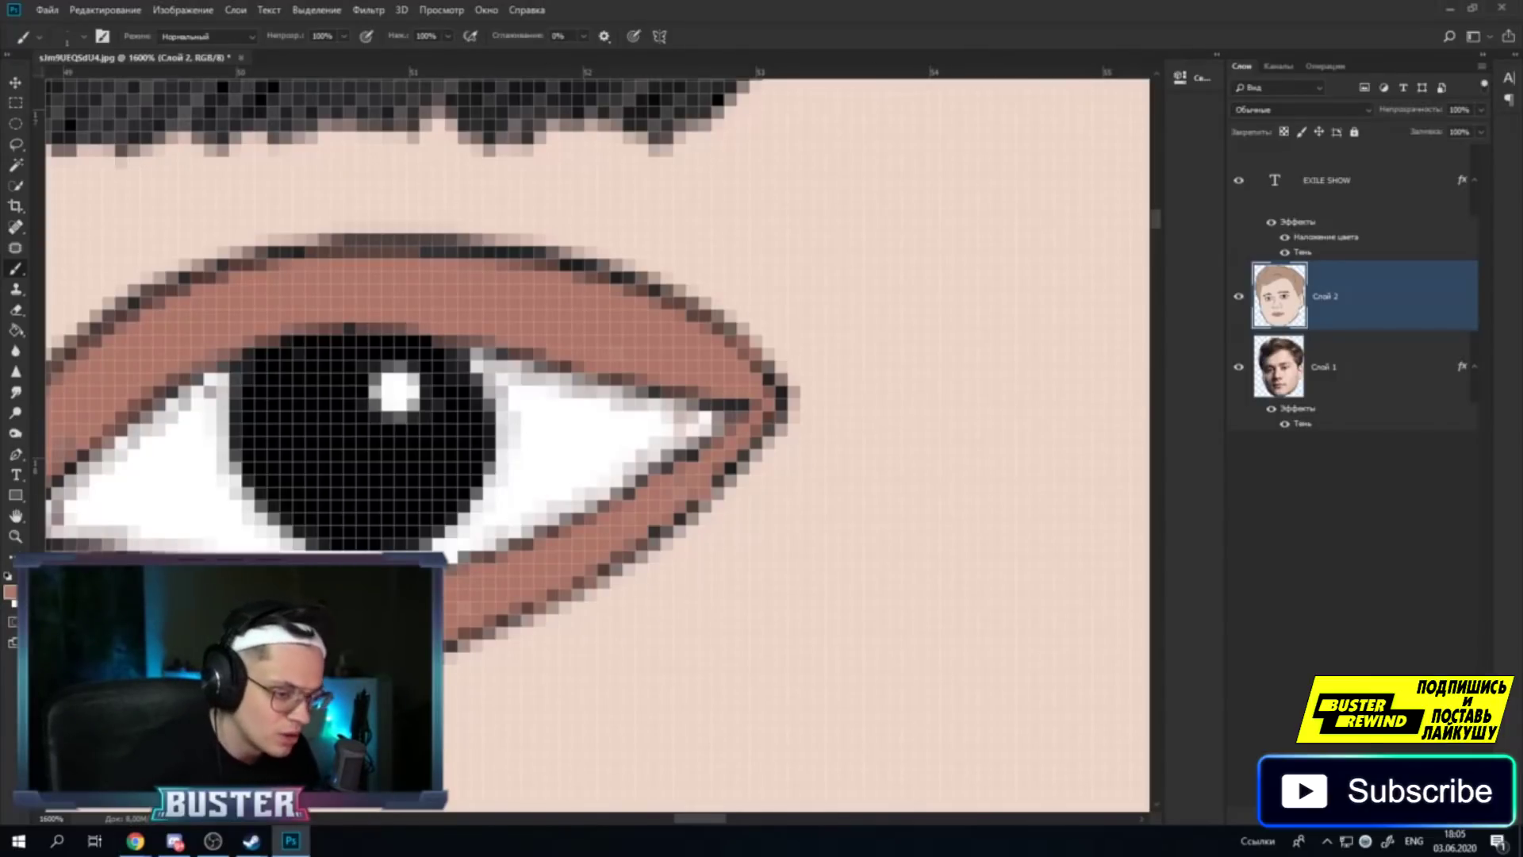
Zoom out from the eye step by step through 600% and 400% to 200%.
{"action": "key", "text": "z"}
{"action": "key", "text": "ctrl+minus"}
{"action": "right_click", "coordinate": [485, 516]}
{"action": "left_click", "coordinate": [573, 598]}
{"action": "right_click", "coordinate": [545, 511]}
{"action": "left_click", "coordinate": [579, 593]}
{"action": "right_click", "coordinate": [611, 589]}
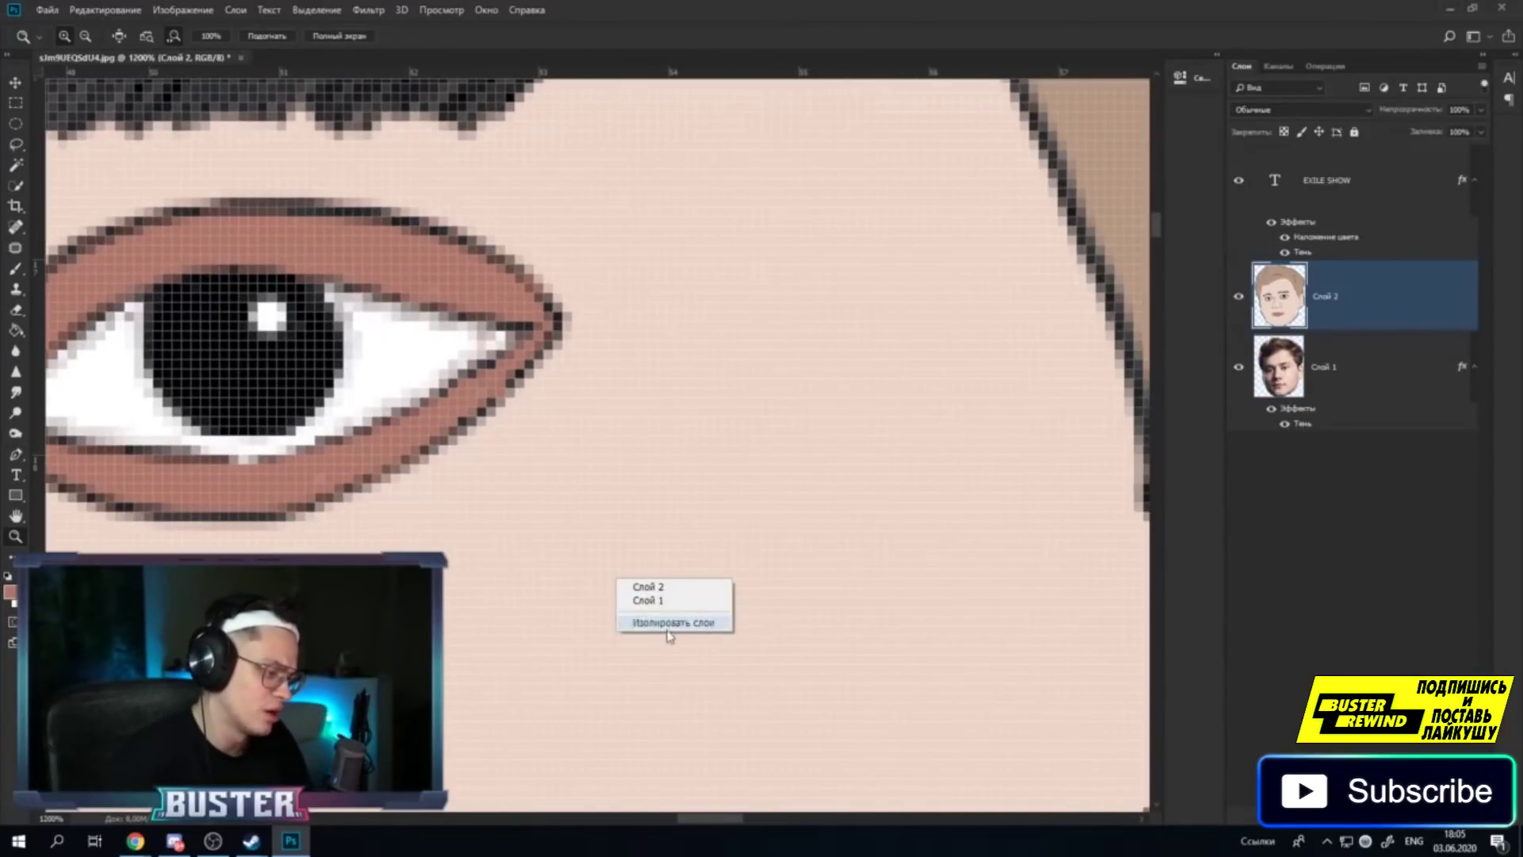
{"action": "left_click", "coordinate": [105, 539]}
{"action": "right_click", "coordinate": [325, 546]}
{"action": "left_click", "coordinate": [452, 593]}
{"action": "right_click", "coordinate": [444, 587]}
{"action": "left_click", "coordinate": [507, 658]}
{"action": "right_click", "coordinate": [468, 604]}
{"action": "left_click", "coordinate": [507, 687]}
{"action": "right_click", "coordinate": [479, 572]}
{"action": "left_click", "coordinate": [507, 644]}
{"action": "right_click", "coordinate": [492, 591]}
{"action": "left_click", "coordinate": [521, 672]}
{"action": "right_click", "coordinate": [458, 613]}
{"action": "left_click", "coordinate": [524, 693]}
{"action": "left_click_drag", "start_coordinate": [659, 821], "coordinate": [633, 822]}
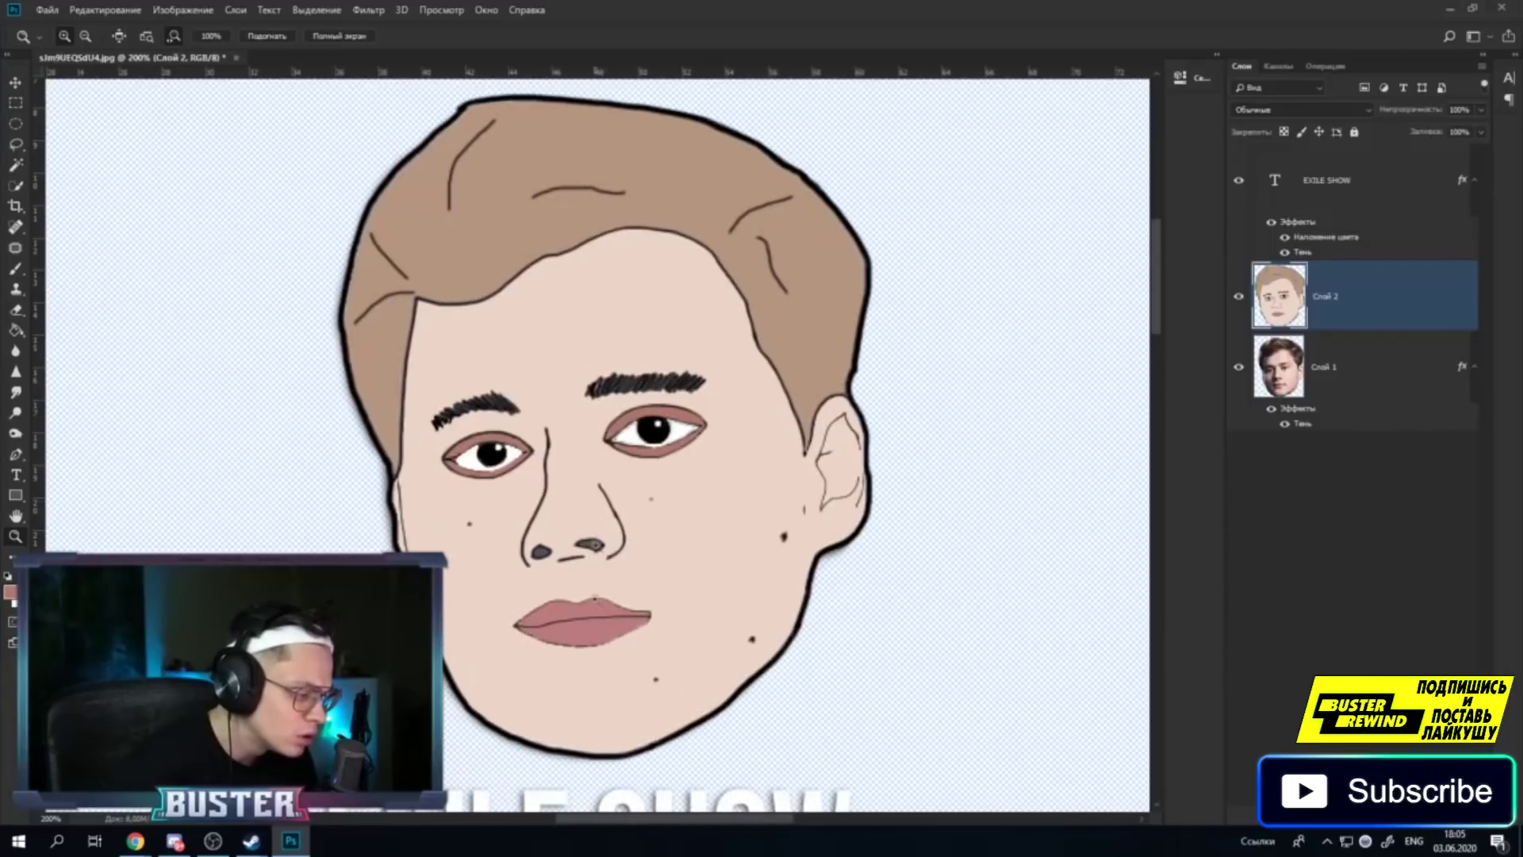
Zoom in on the nose and sample the nostril colour for the Paint Bucket.
{"action": "left_click", "coordinate": [552, 542]}
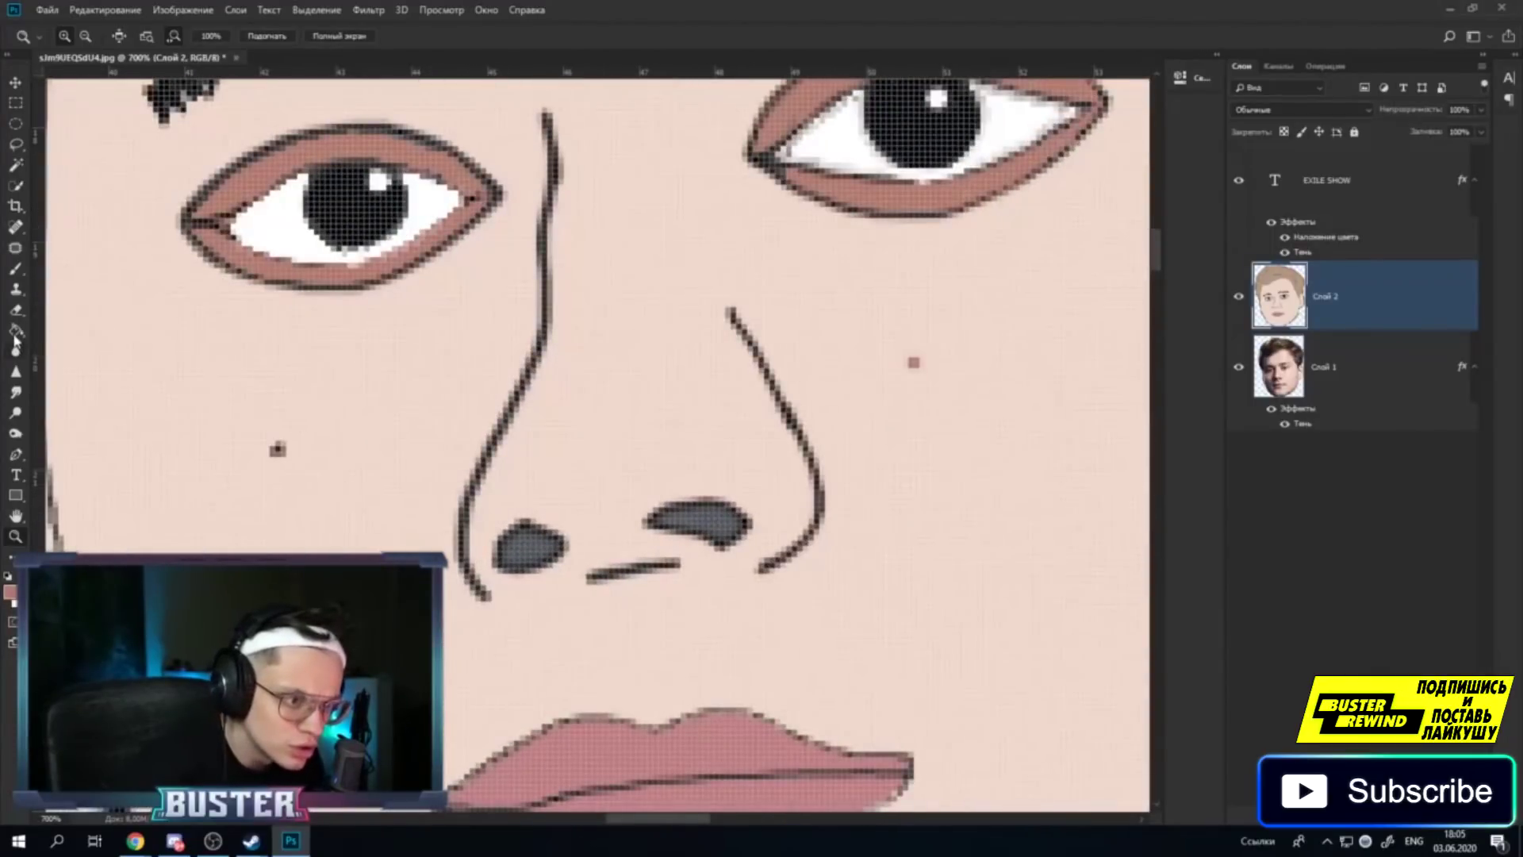
{"action": "left_click", "coordinate": [14, 333]}
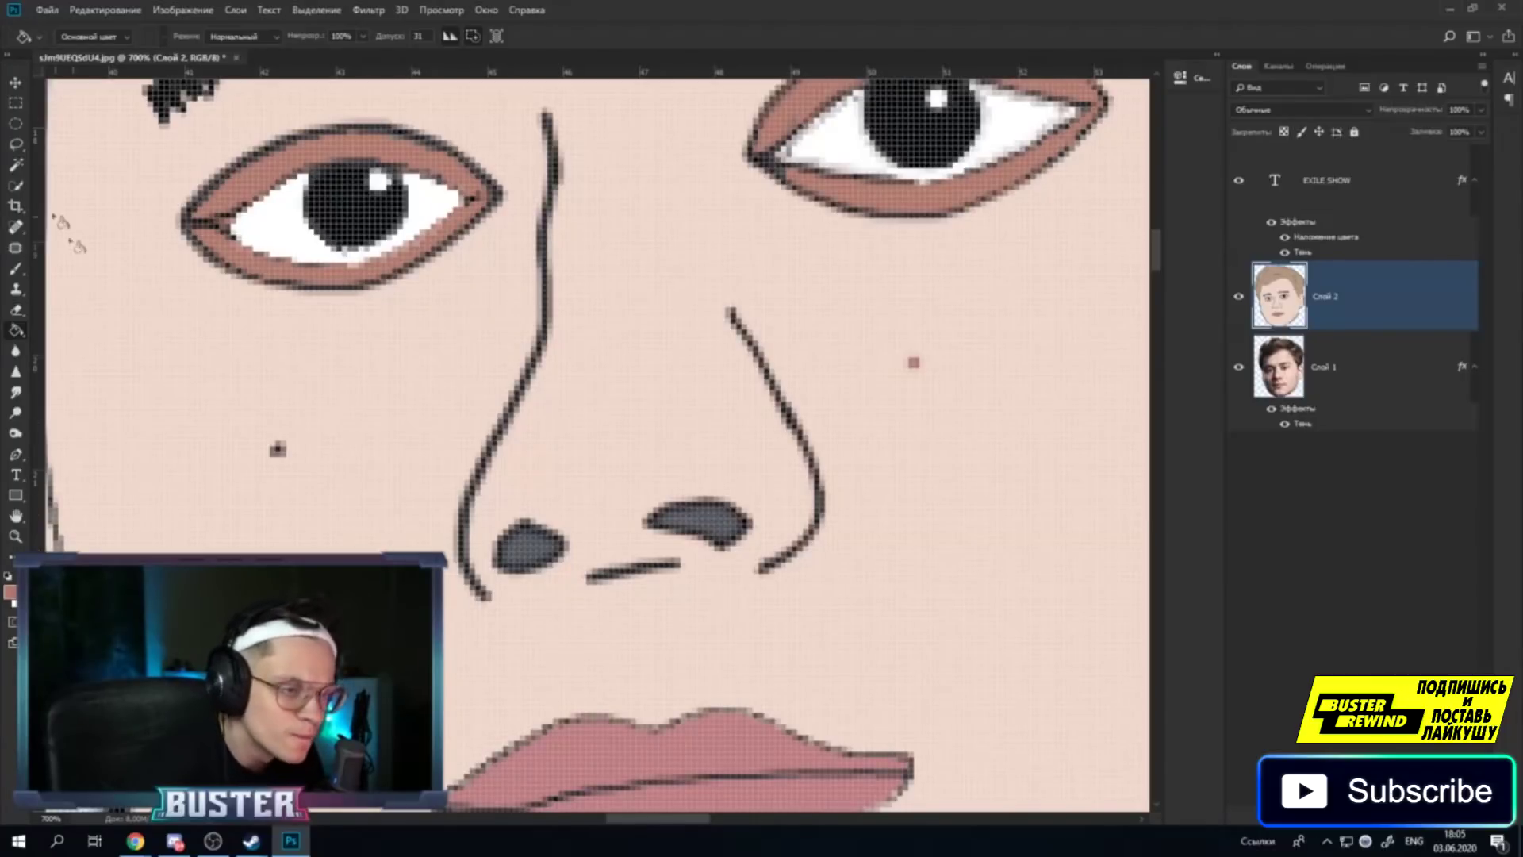
{"action": "key", "text": "i"}
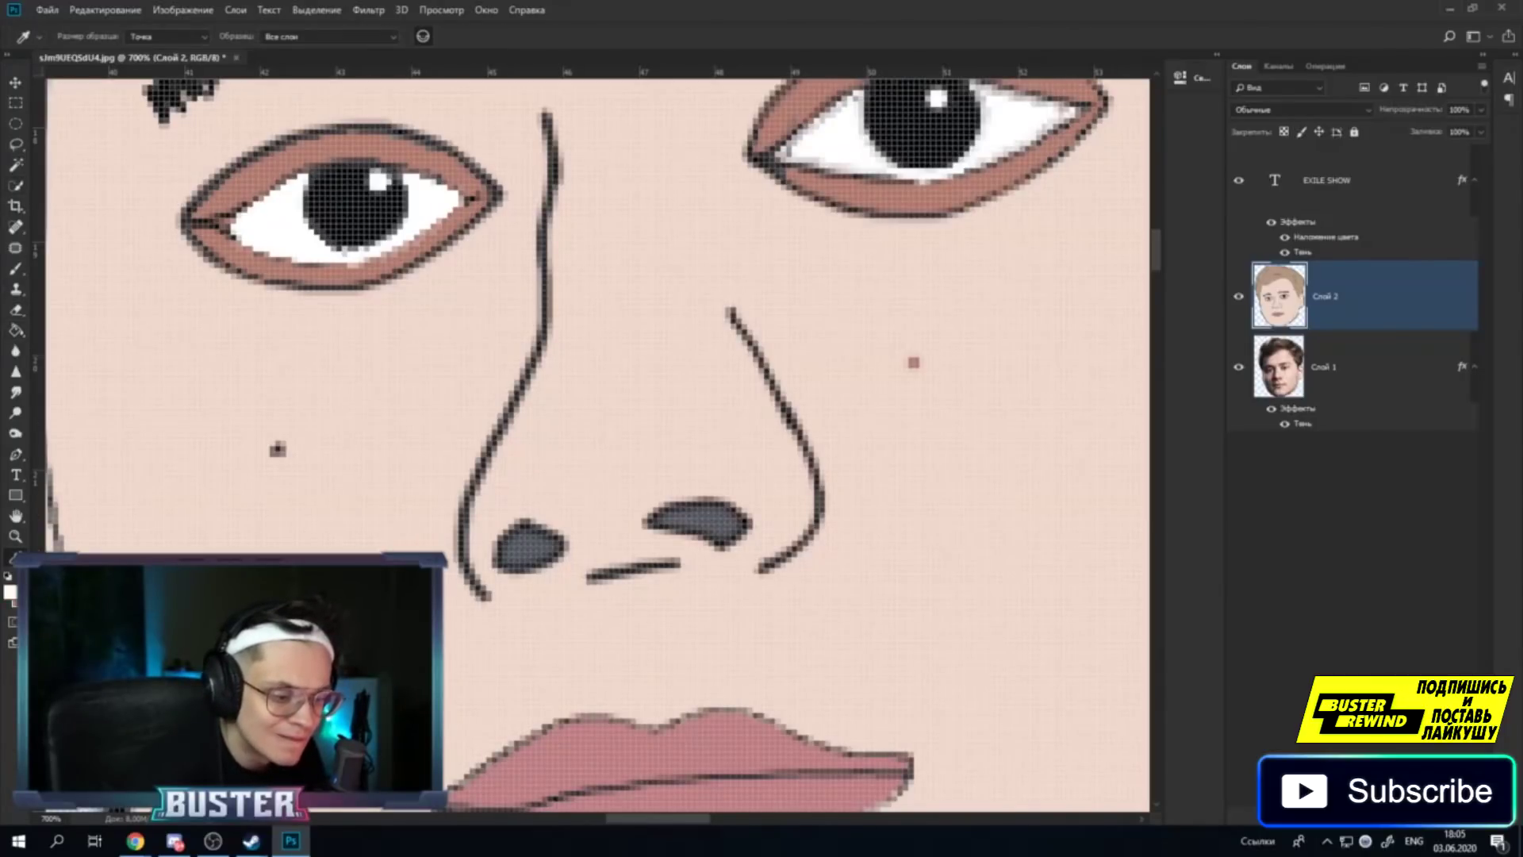
{"action": "left_click", "coordinate": [543, 547]}
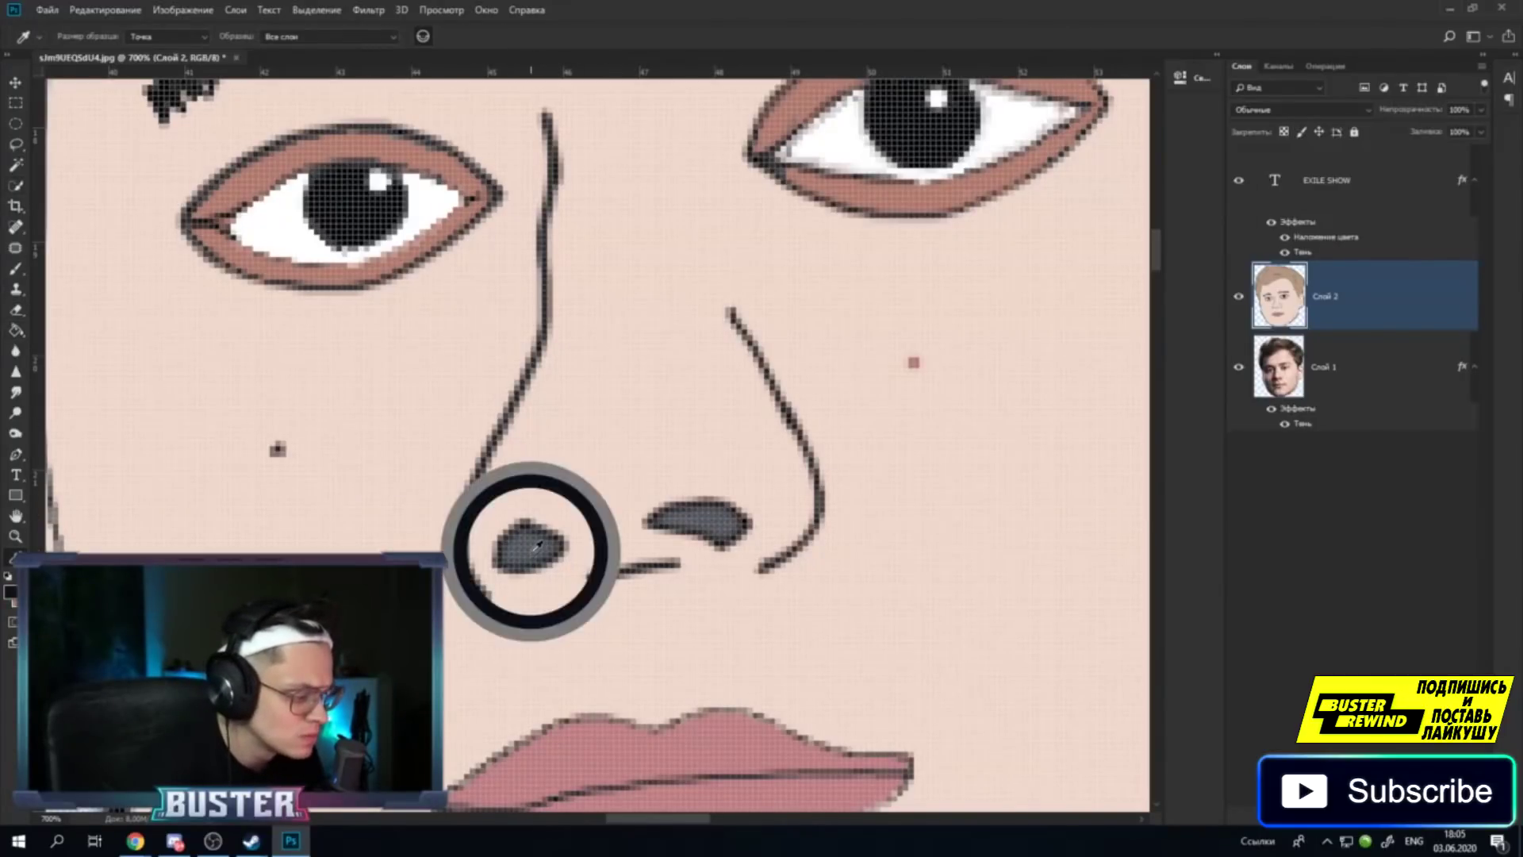
{"action": "left_click", "coordinate": [15, 332]}
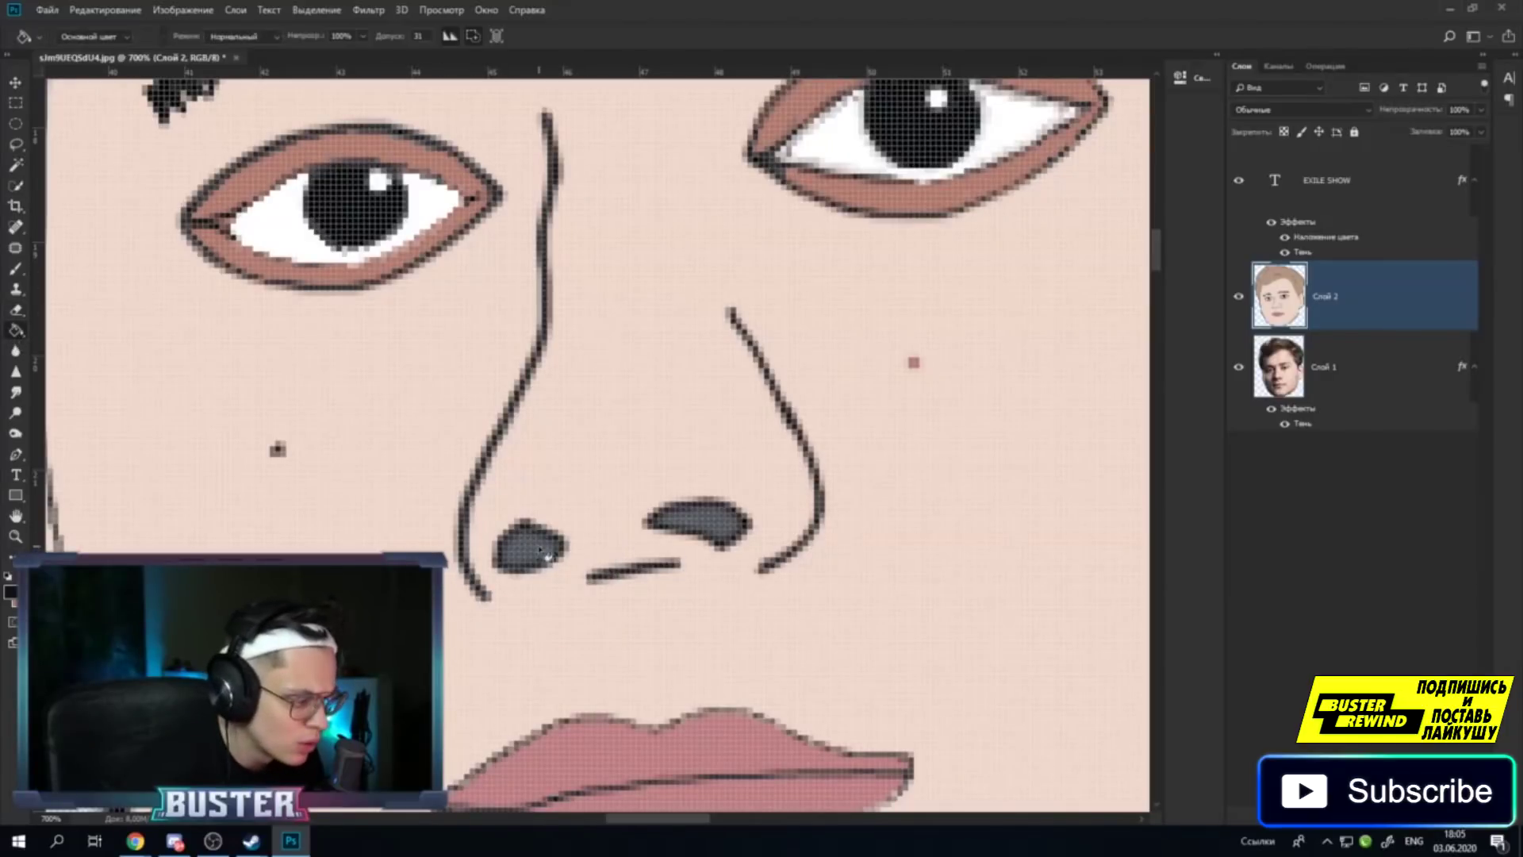
Bucket-fill both nostrils and their lighter inner patches with solid black.
{"action": "left_click", "coordinate": [556, 568]}
{"action": "left_click", "coordinate": [532, 550]}
{"action": "left_click", "coordinate": [714, 535]}
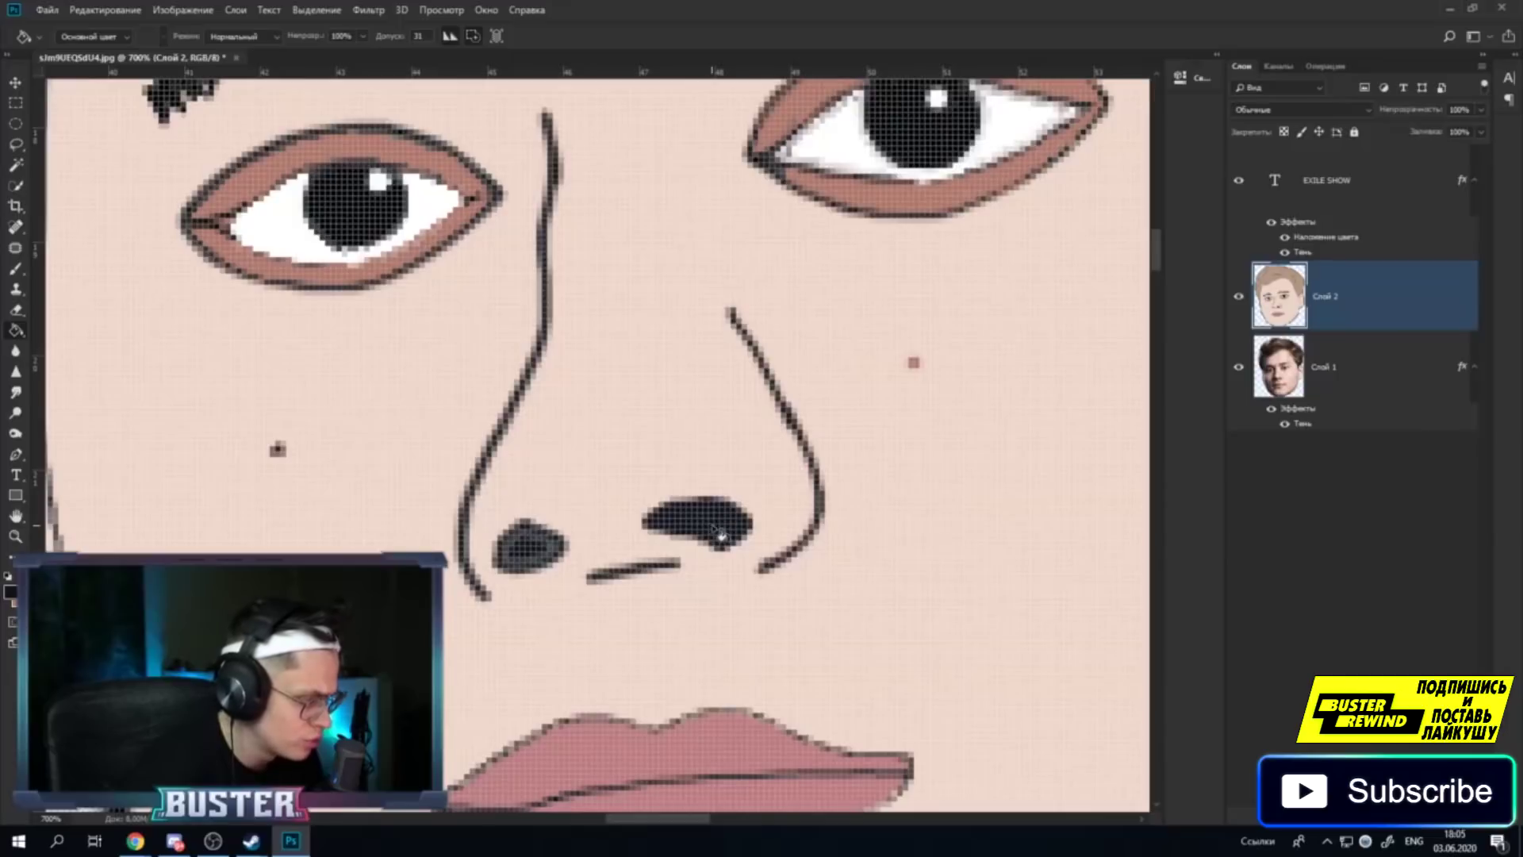
{"action": "left_click", "coordinate": [526, 568]}
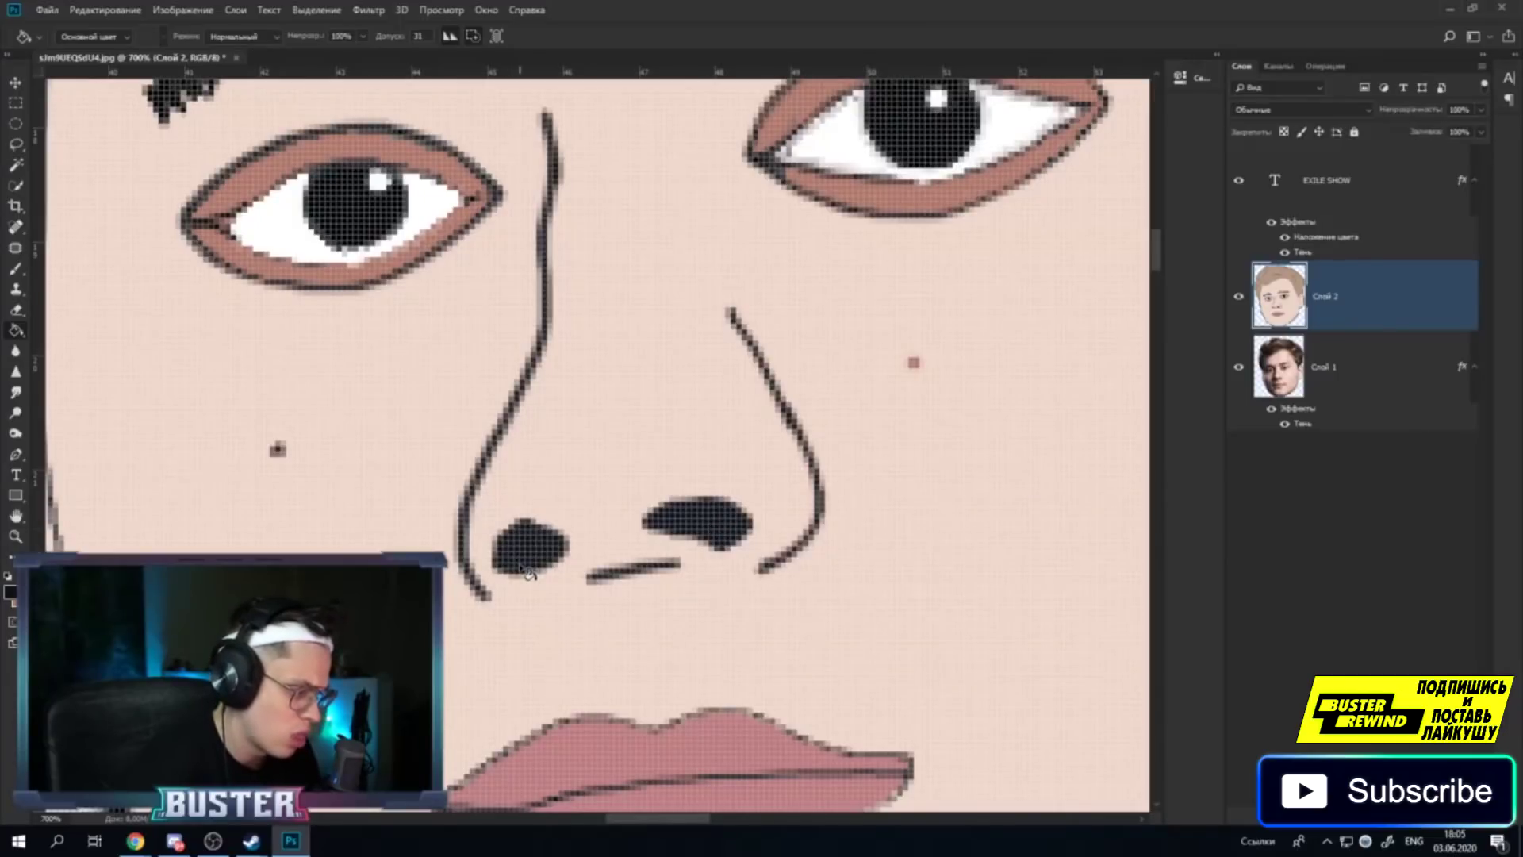
{"action": "left_click", "coordinate": [16, 536]}
{"action": "key", "text": "ctrl+minus"}
{"action": "right_click", "coordinate": [369, 476]}
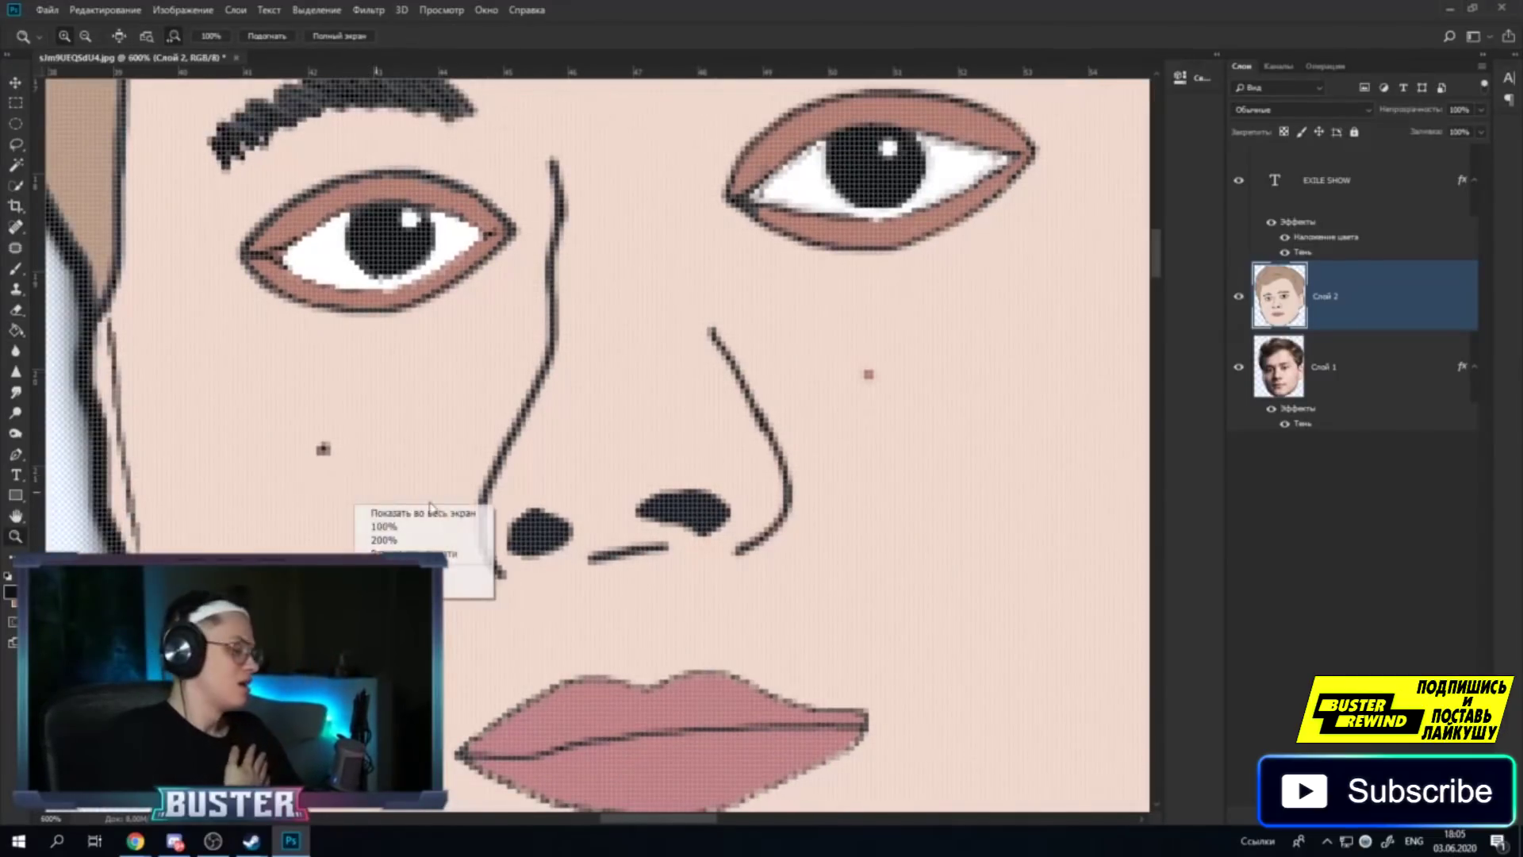
Zoom out step by step to show the full portrait.
{"action": "left_click", "coordinate": [464, 588]}
{"action": "right_click", "coordinate": [459, 582]}
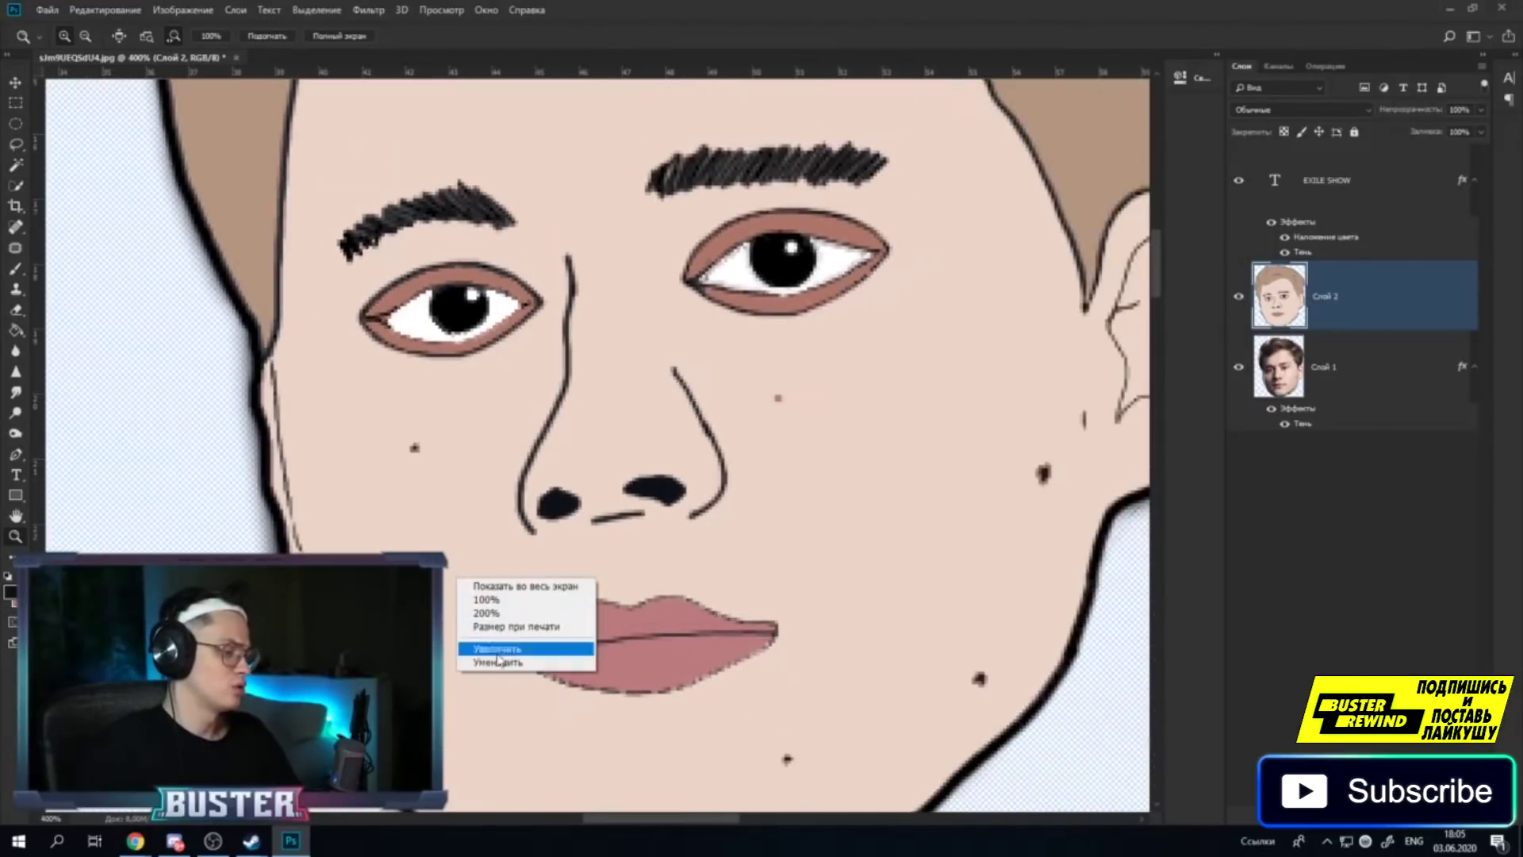
{"action": "left_click", "coordinate": [484, 646]}
{"action": "right_click", "coordinate": [459, 564]}
{"action": "left_click", "coordinate": [484, 630]}
{"action": "right_click", "coordinate": [524, 514]}
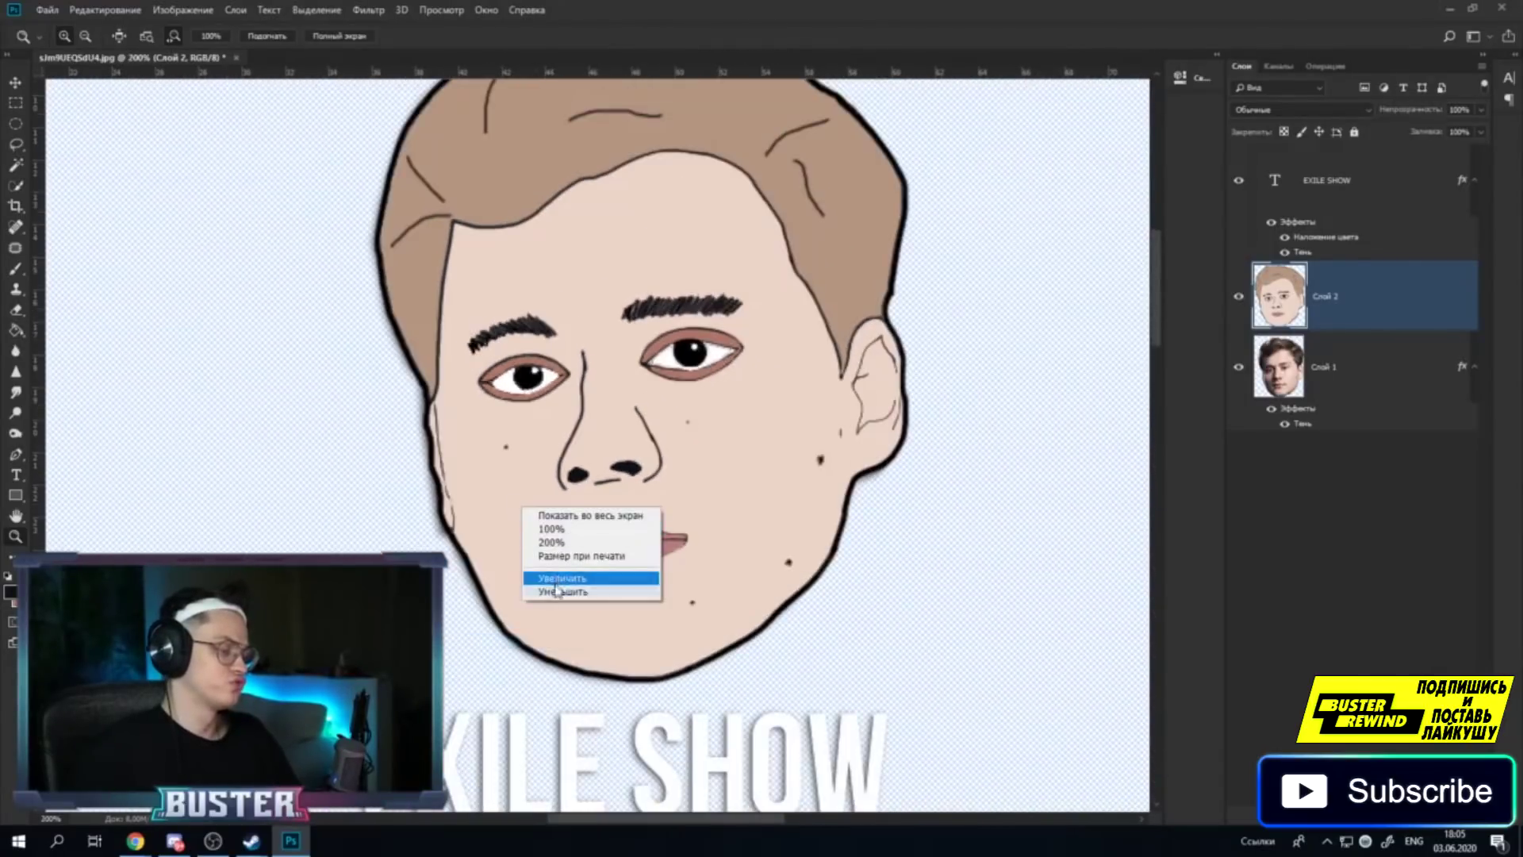
{"action": "left_click", "coordinate": [549, 579]}
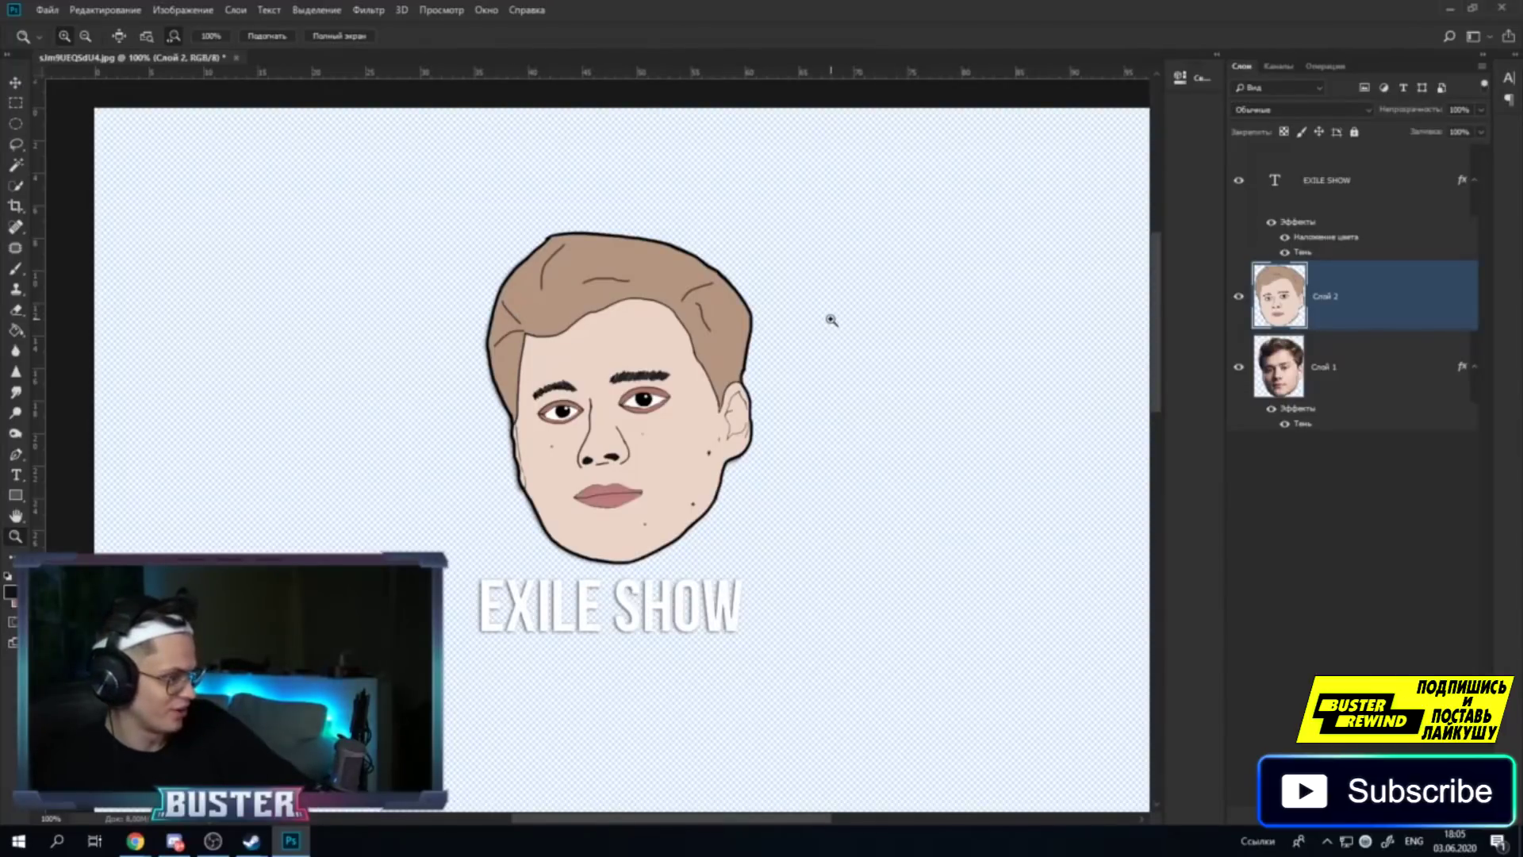
{"action": "left_click", "coordinate": [603, 420]}
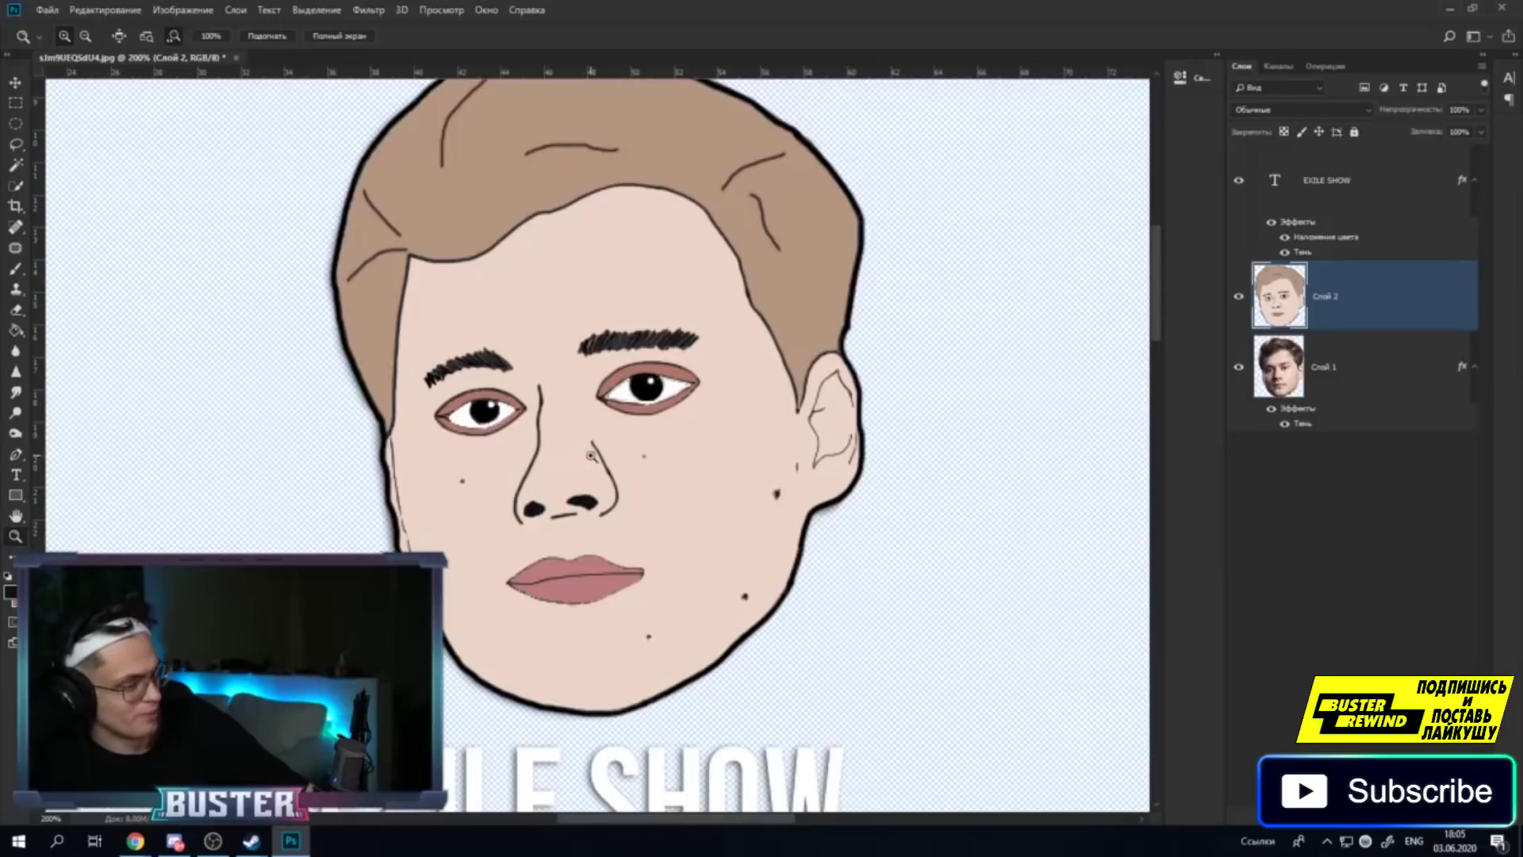
Toggle Слой 2's visibility repeatedly to compare the cartoon with the photo.
{"action": "left_click", "coordinate": [1239, 296]}
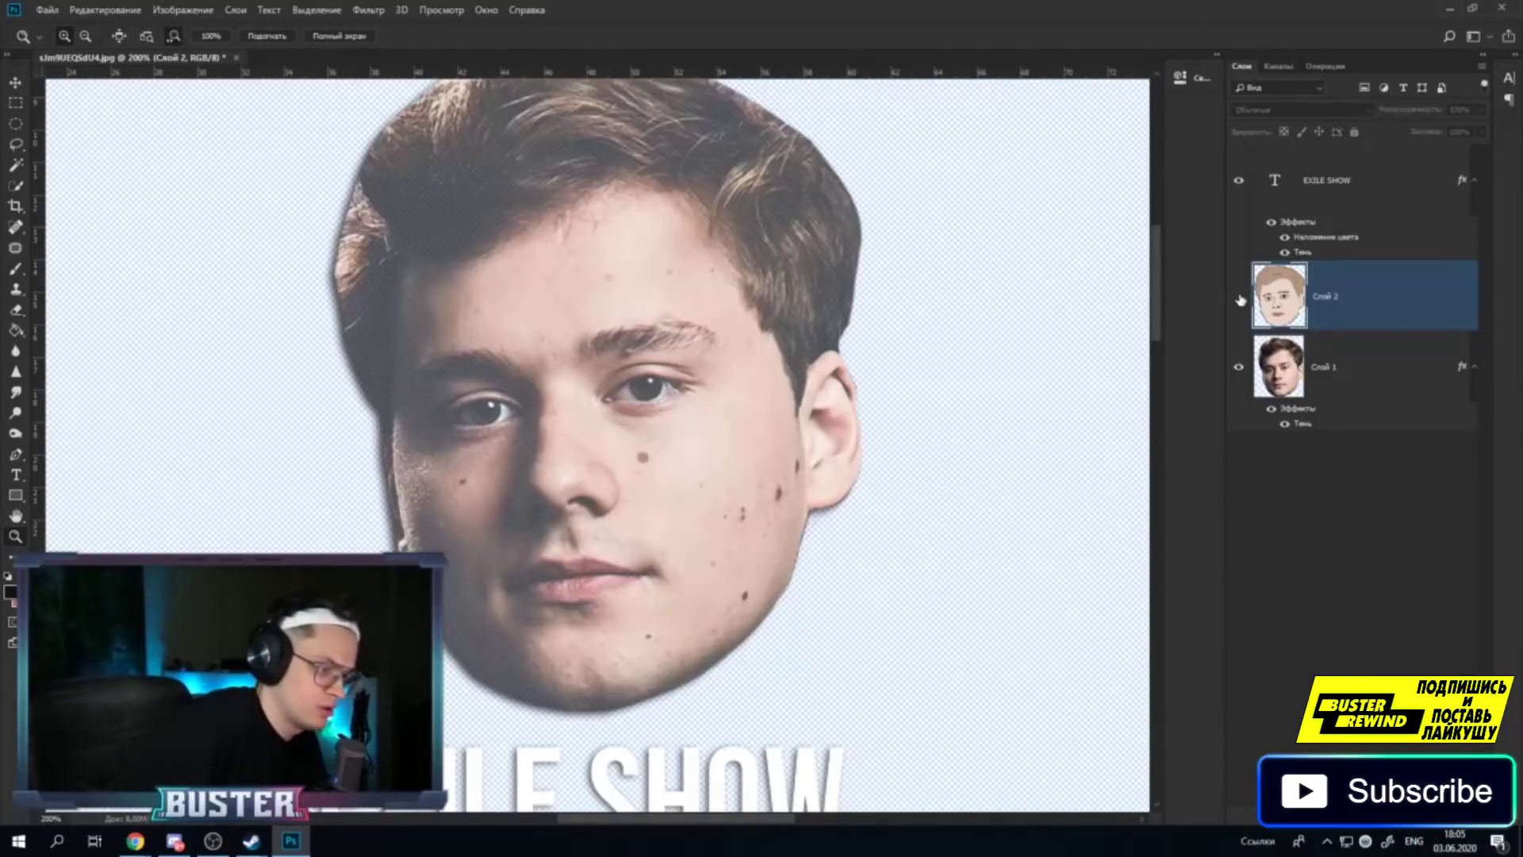
{"action": "left_click", "coordinate": [1239, 296]}
{"action": "left_click", "coordinate": [1239, 296]}
{"action": "left_click", "coordinate": [1239, 297]}
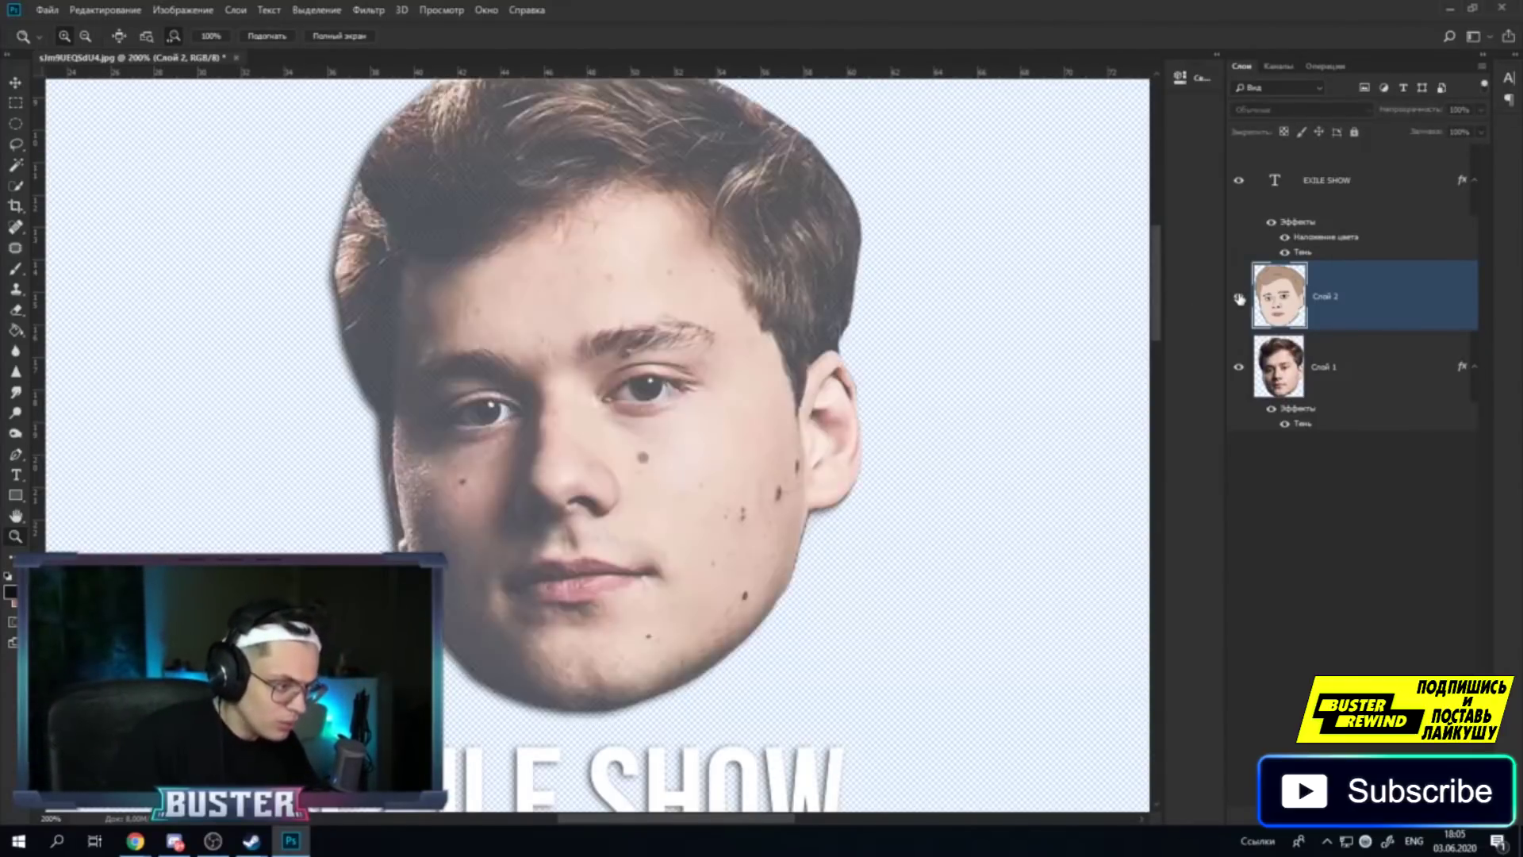
{"action": "left_click", "coordinate": [1239, 296]}
{"action": "left_click", "coordinate": [1238, 296]}
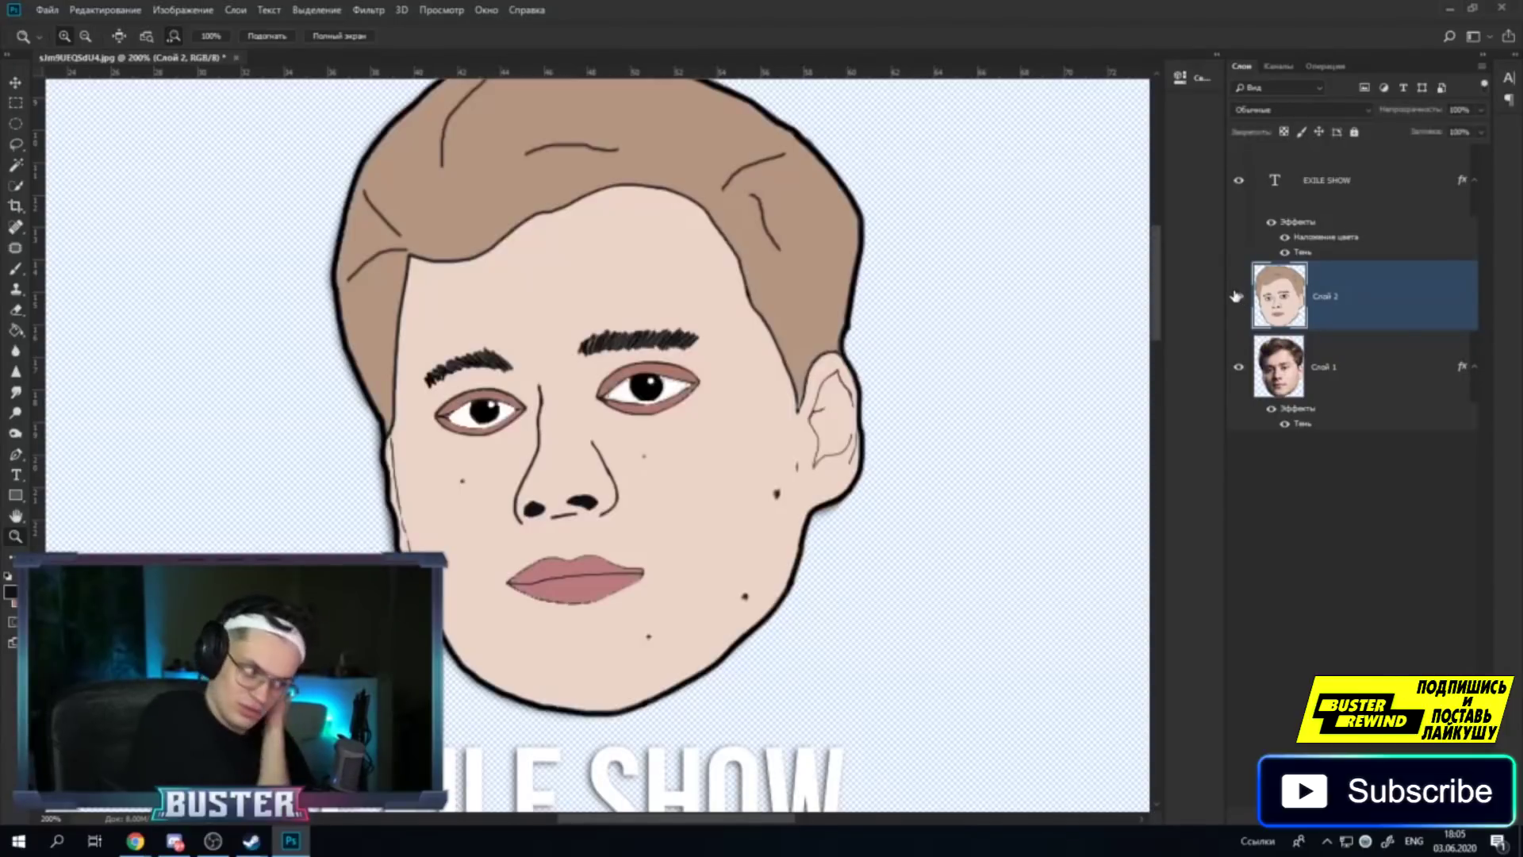
{"action": "left_click", "coordinate": [1239, 297]}
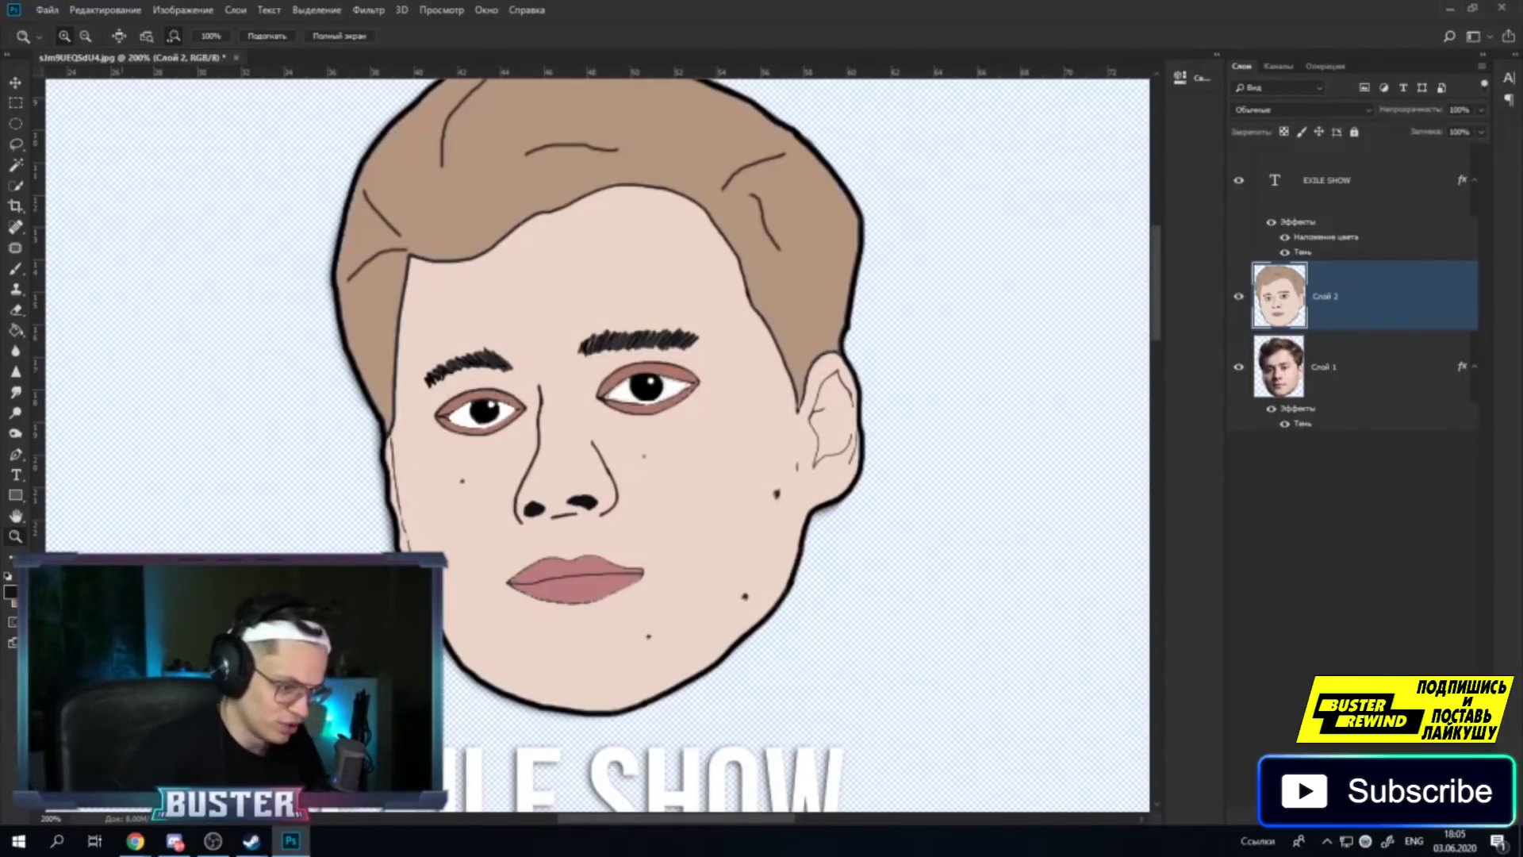
Zoom back out to the whole face and add a new empty layer, Слой 3.
{"action": "left_click", "coordinate": [452, 463]}
{"action": "right_click", "coordinate": [445, 485]}
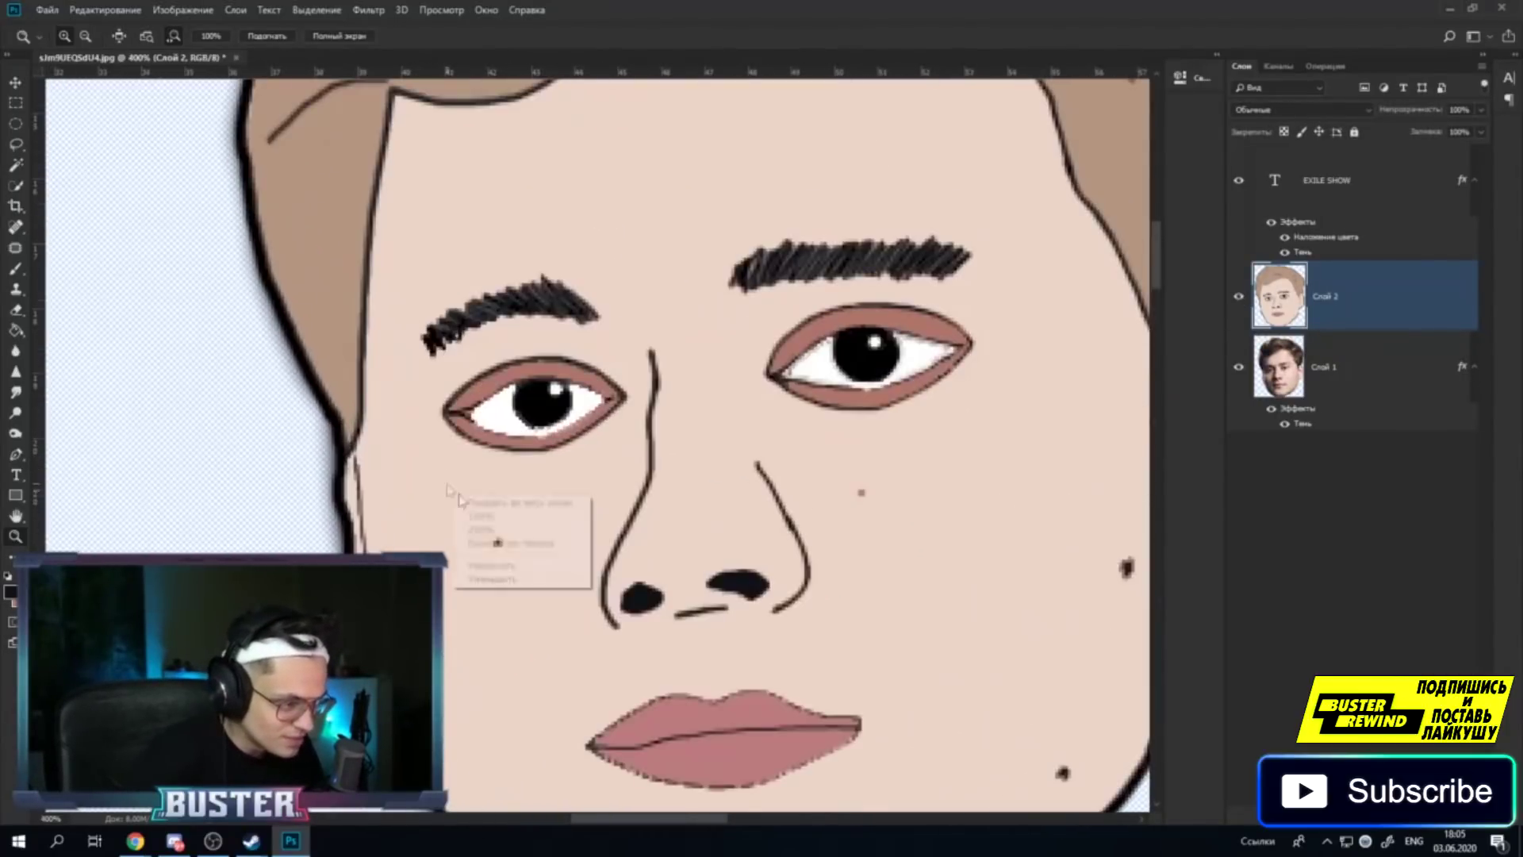
{"action": "right_click", "coordinate": [464, 552]}
{"action": "left_click", "coordinate": [492, 633]}
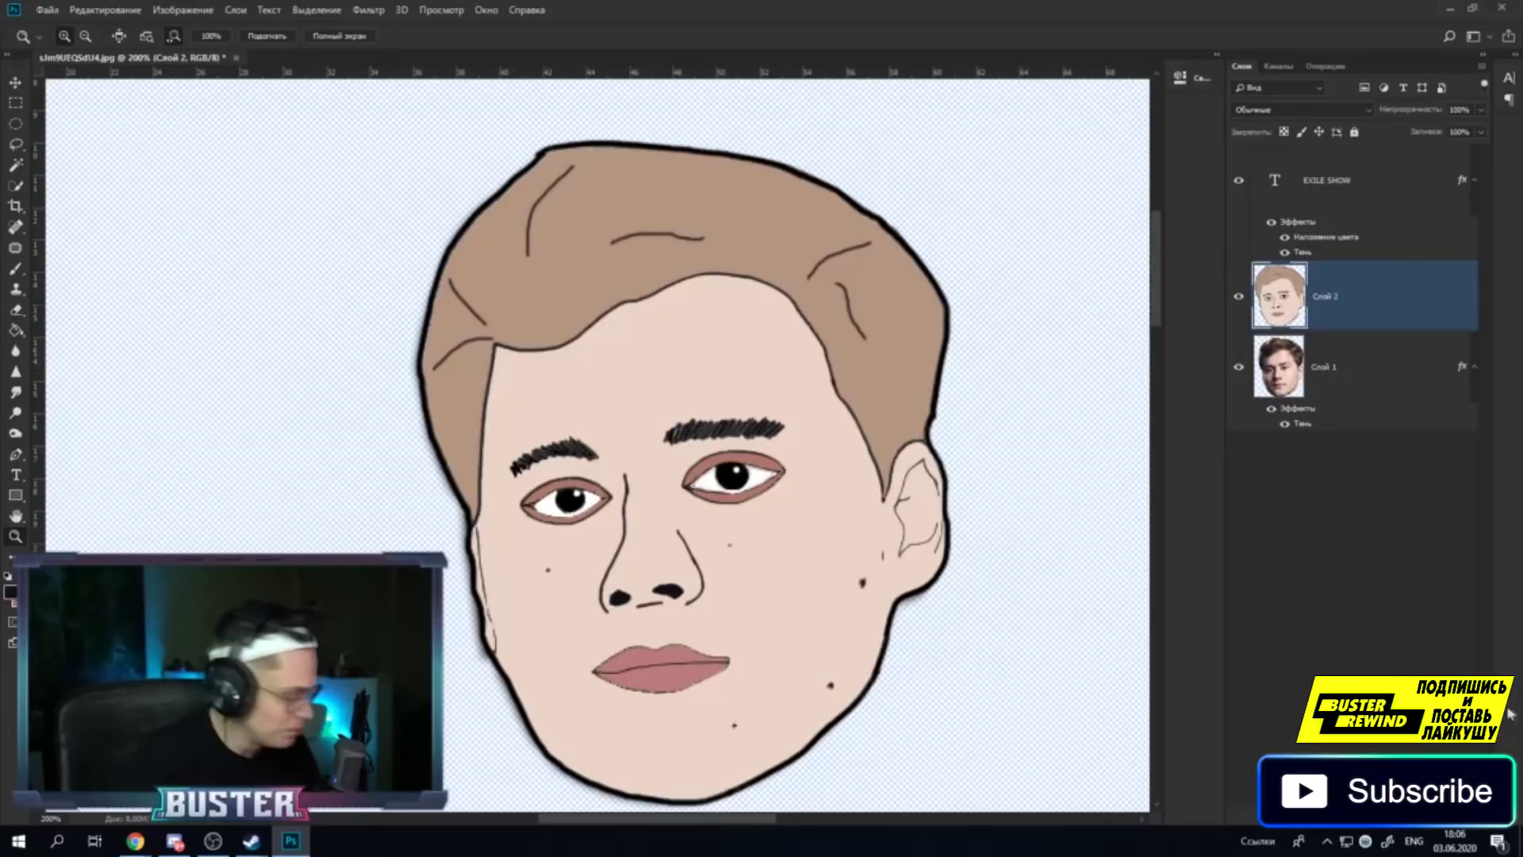
{"action": "key", "text": "ctrl+shift+alt+n"}
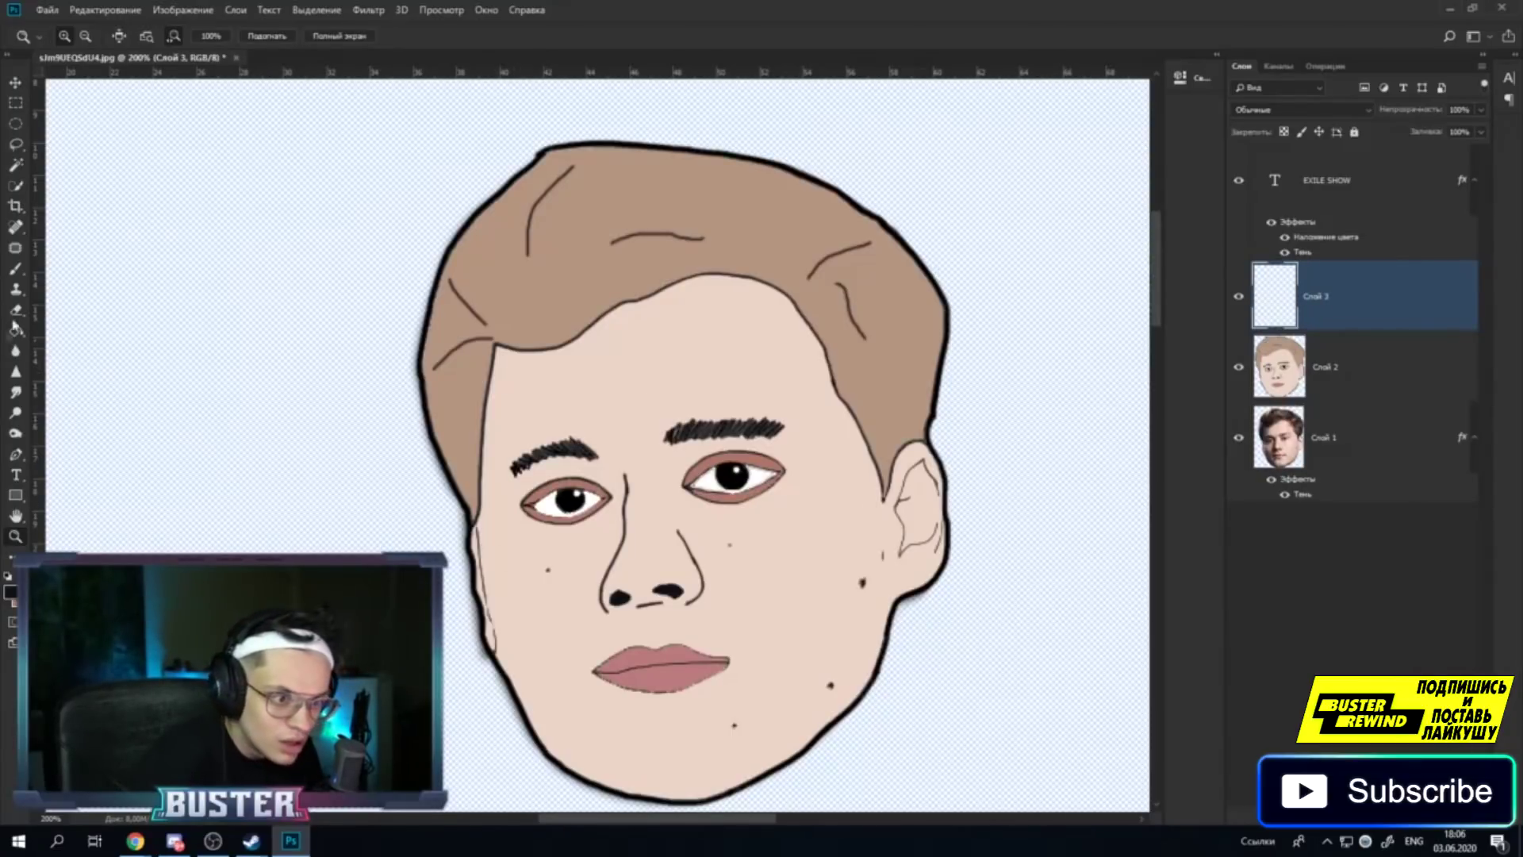
Zoom to 100%, then fit the whole canvas on screen.
{"action": "left_click", "coordinate": [19, 271]}
{"action": "scroll", "coordinate": [467, 559], "scroll_direction": "down", "scroll_amount": 1}
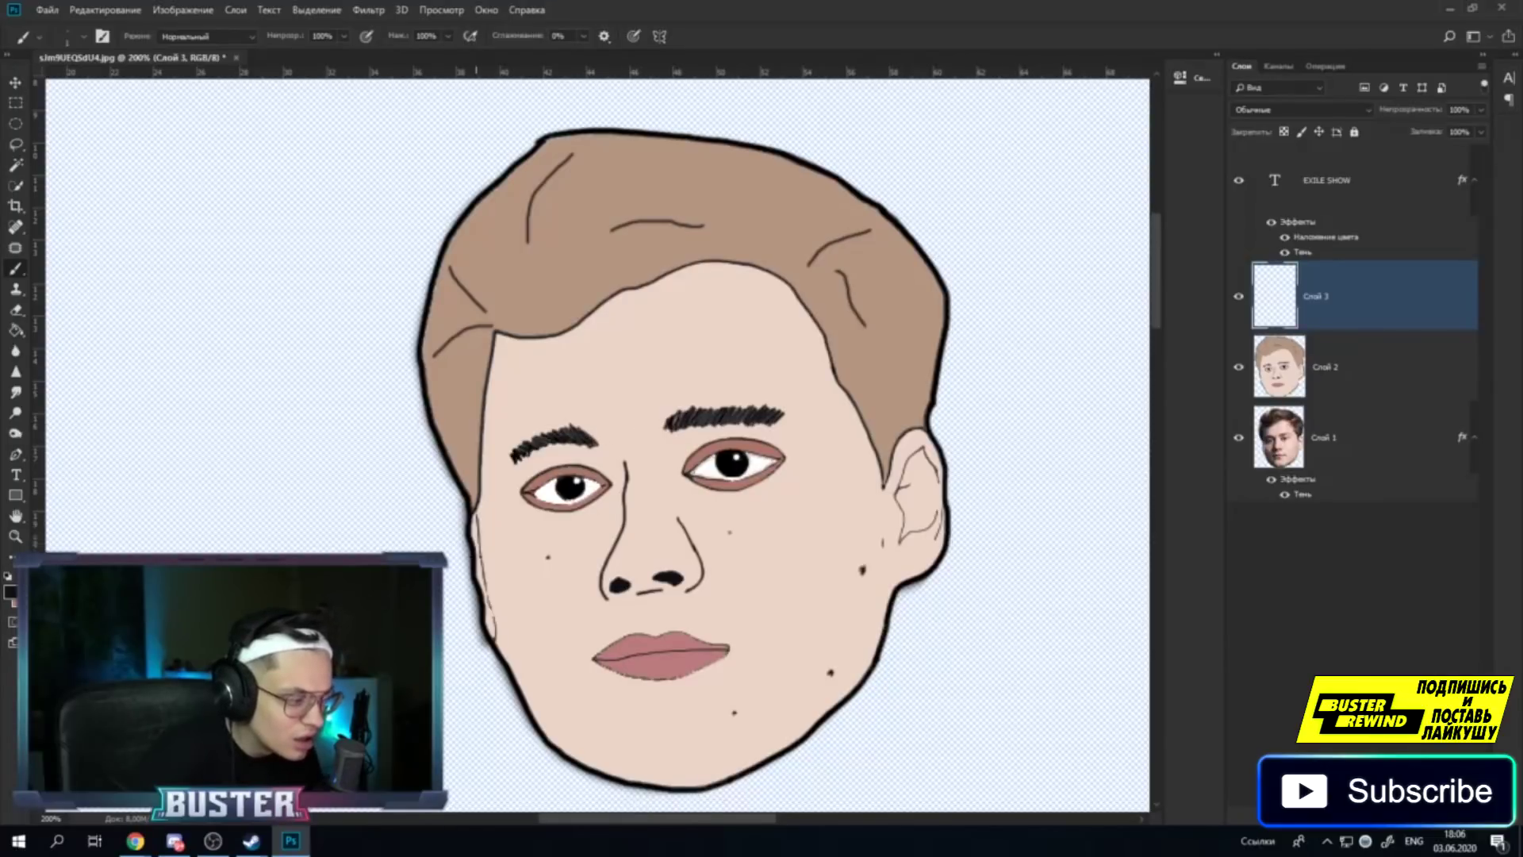
{"action": "scroll", "coordinate": [466, 559], "scroll_direction": "down", "scroll_amount": 2}
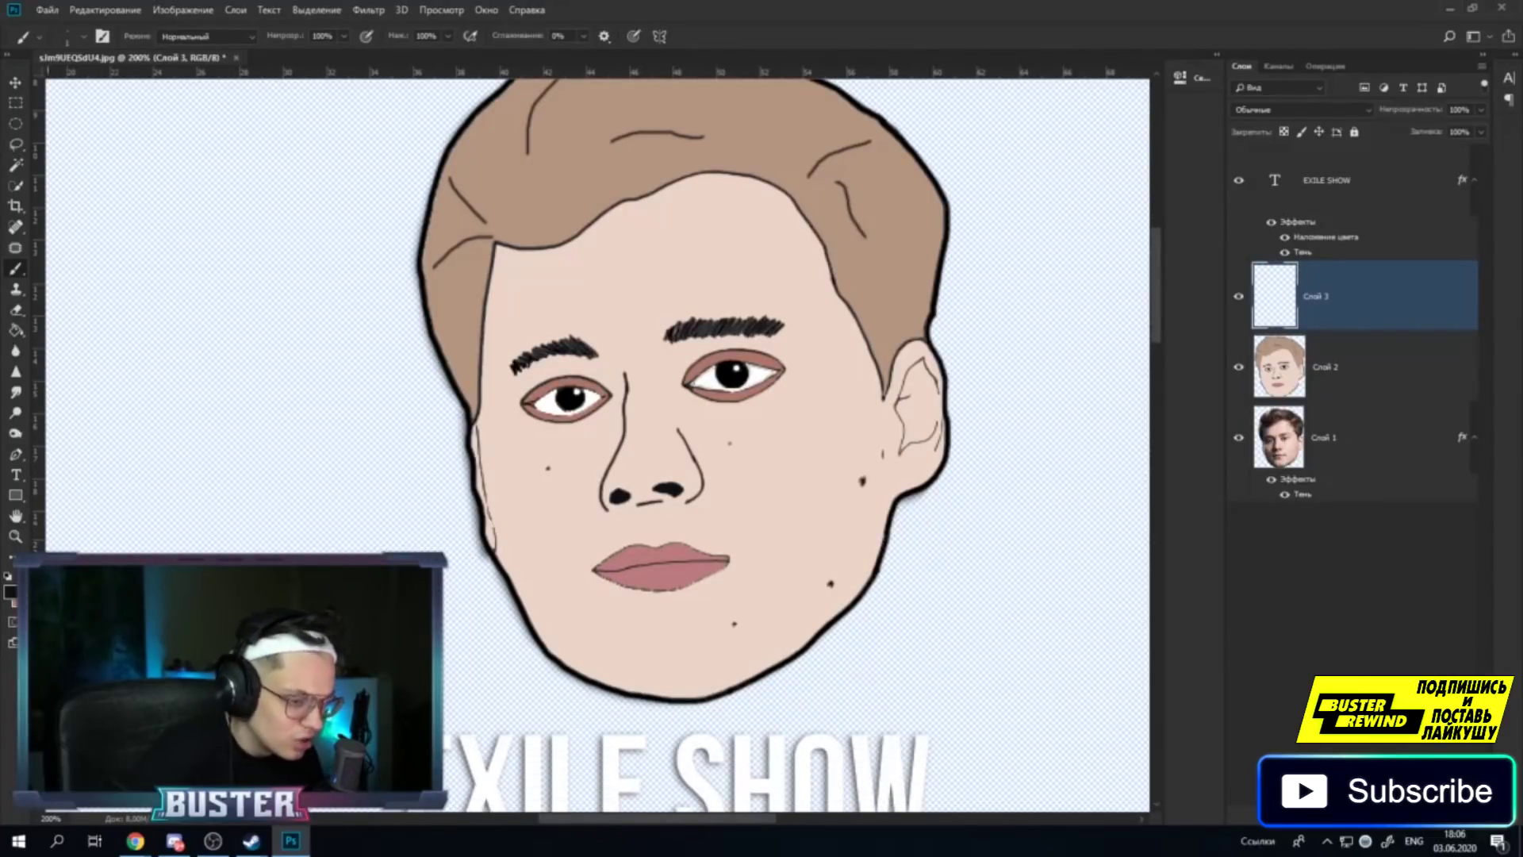
{"action": "key", "text": "z"}
{"action": "right_click", "coordinate": [460, 427]}
{"action": "left_click", "coordinate": [484, 445]}
{"action": "right_click", "coordinate": [517, 474]}
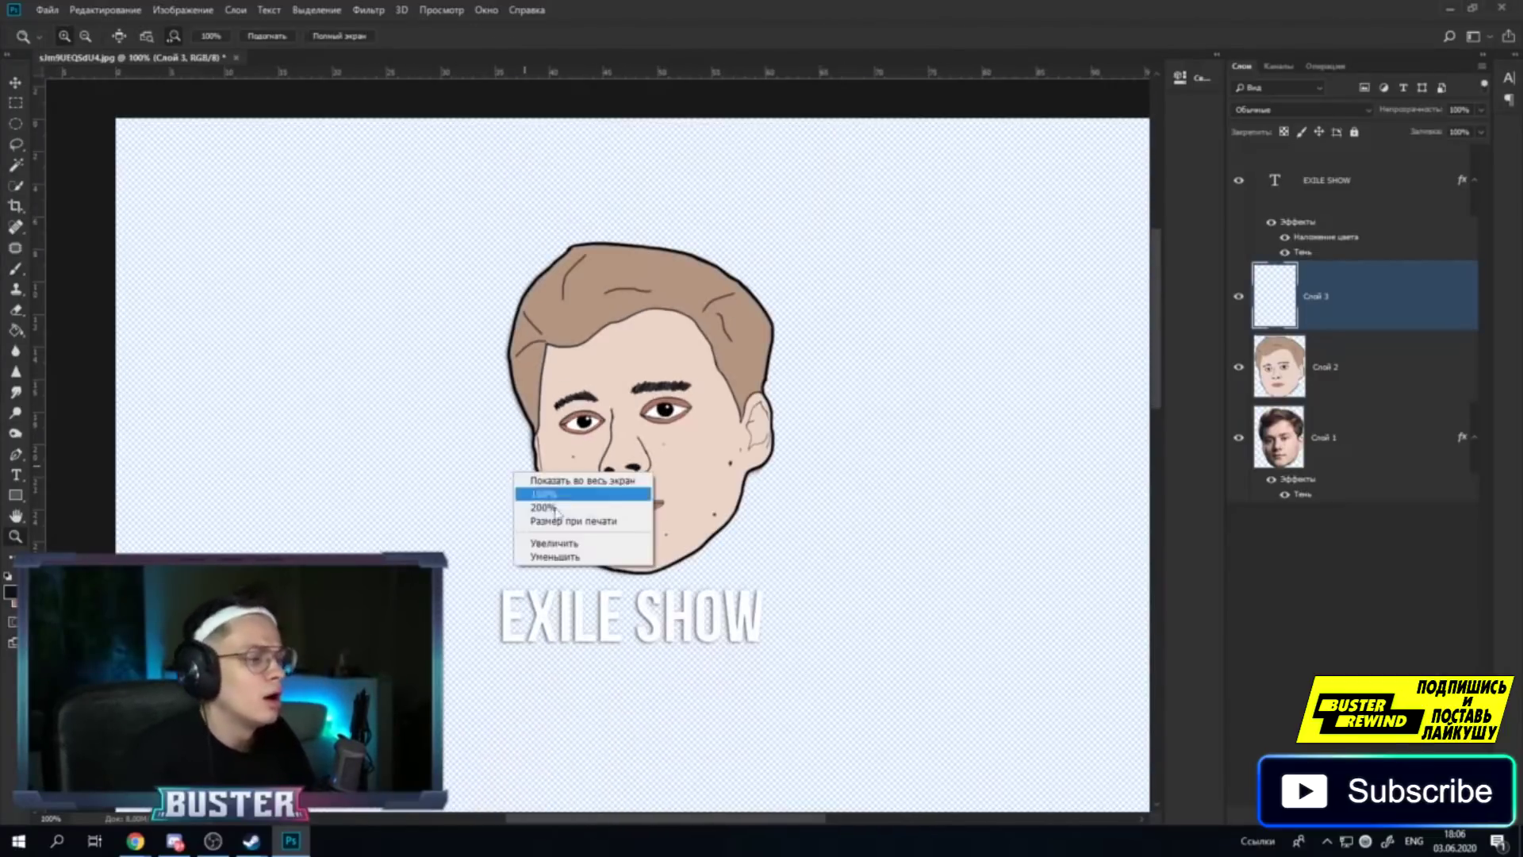
{"action": "left_click", "coordinate": [543, 481]}
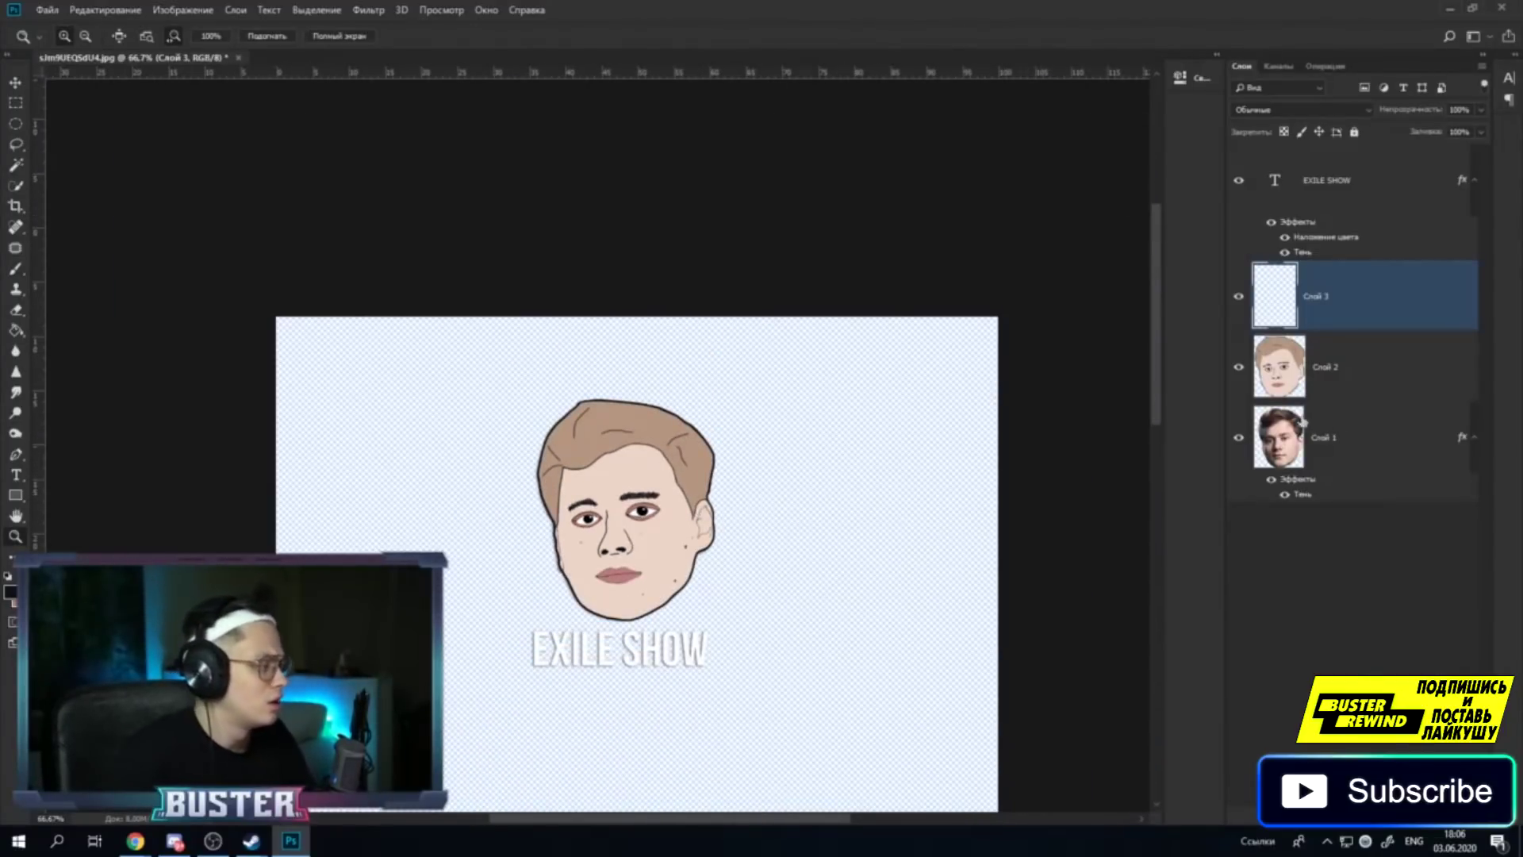
Delete the EXILE SHOW text layer from the Layers panel.
{"action": "right_click", "coordinate": [1338, 183]}
{"action": "key", "text": "Escape"}
{"action": "left_click_drag", "start_coordinate": [1377, 364], "coordinate": [1373, 308]}
{"action": "left_click", "coordinate": [1377, 194]}
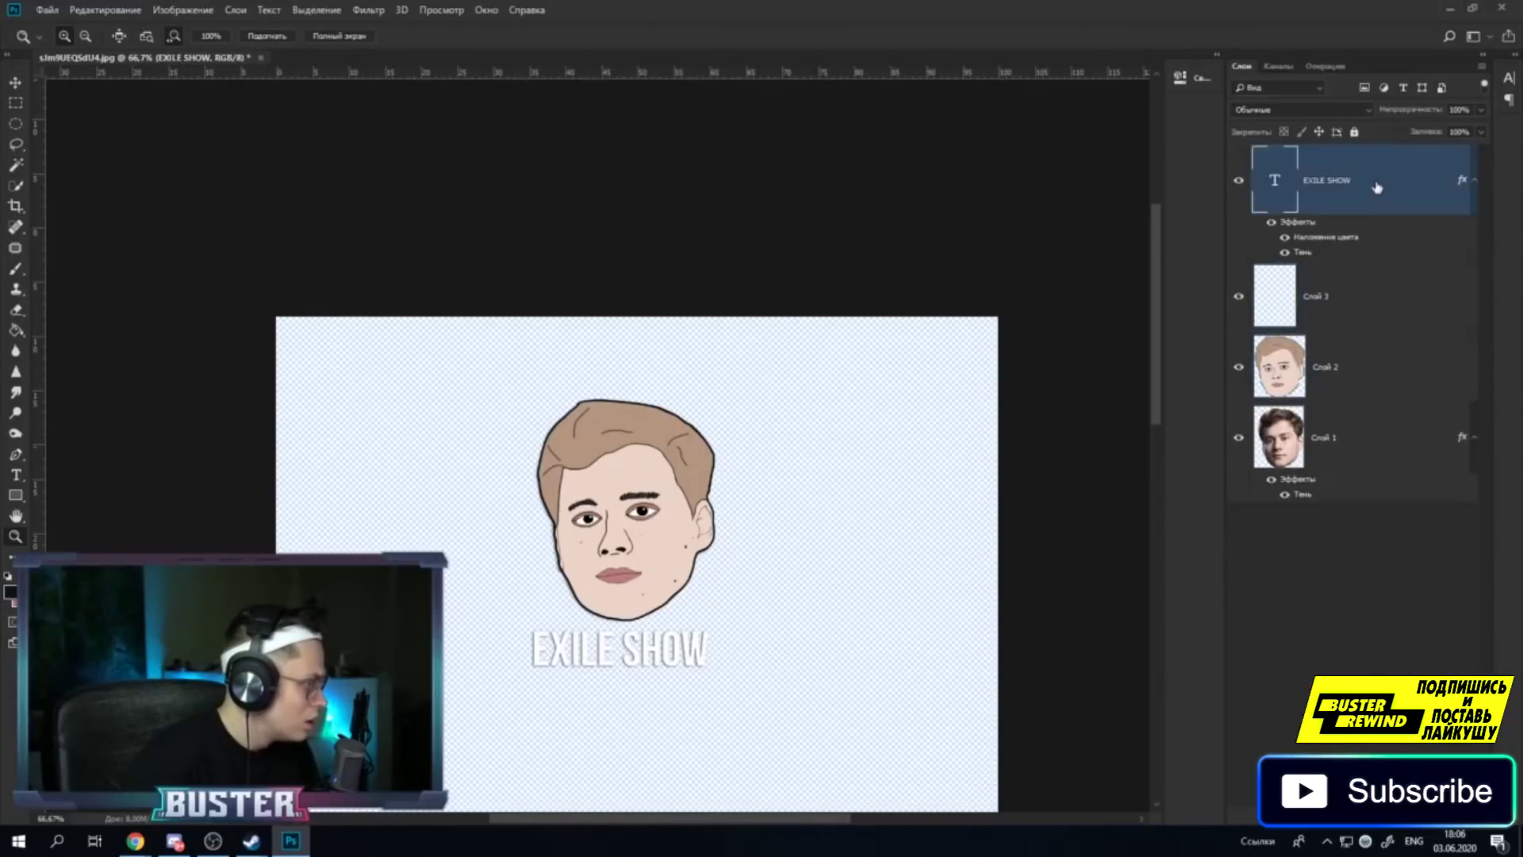
{"action": "right_click", "coordinate": [1377, 195]}
{"action": "left_click", "coordinate": [1213, 223]}
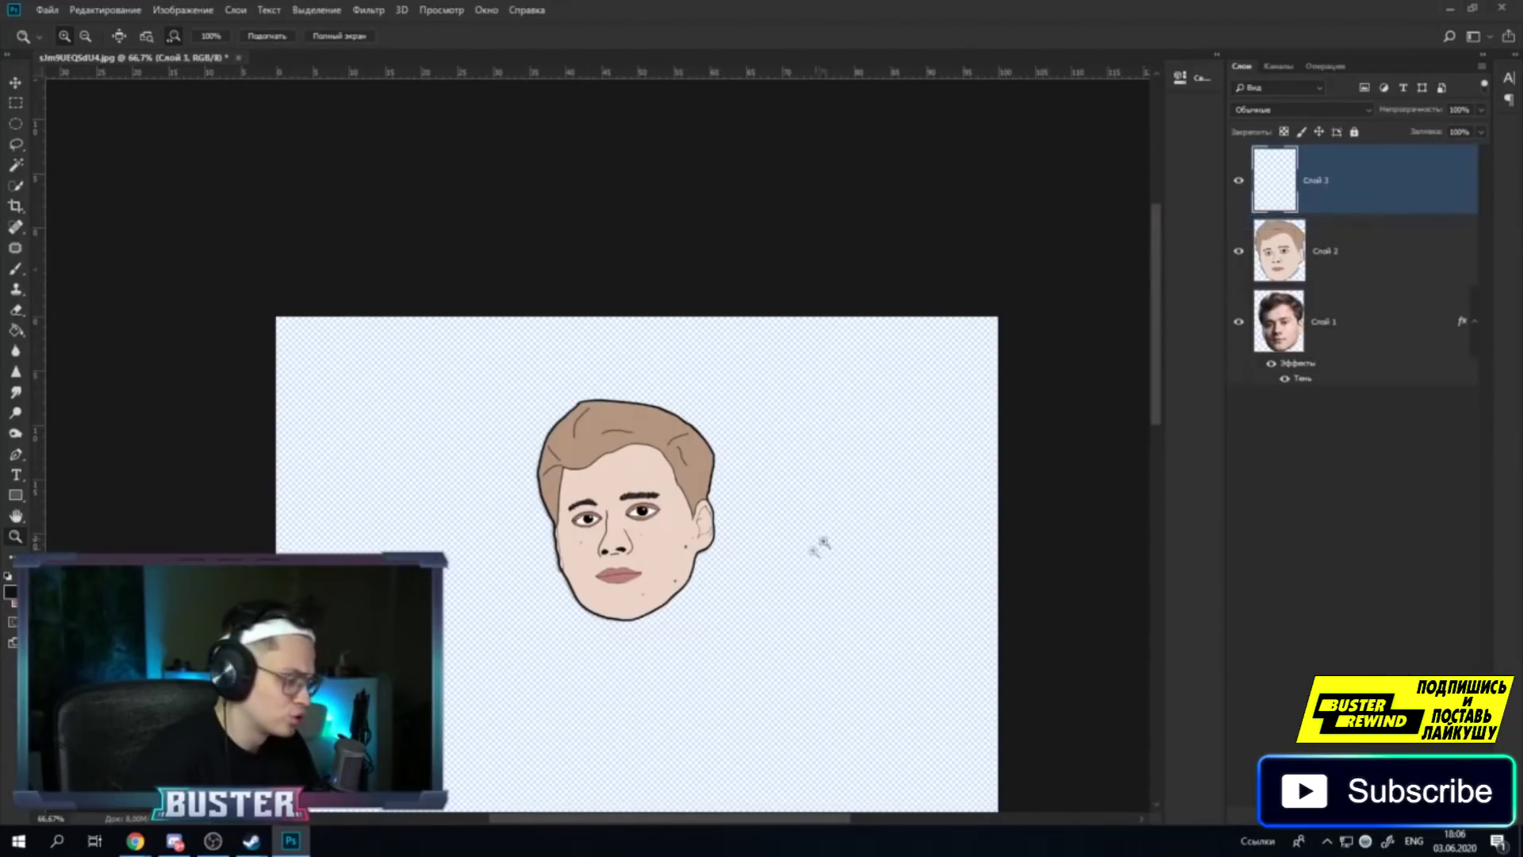
Zoom back in on the face at 200%.
{"action": "left_click", "coordinate": [670, 556]}
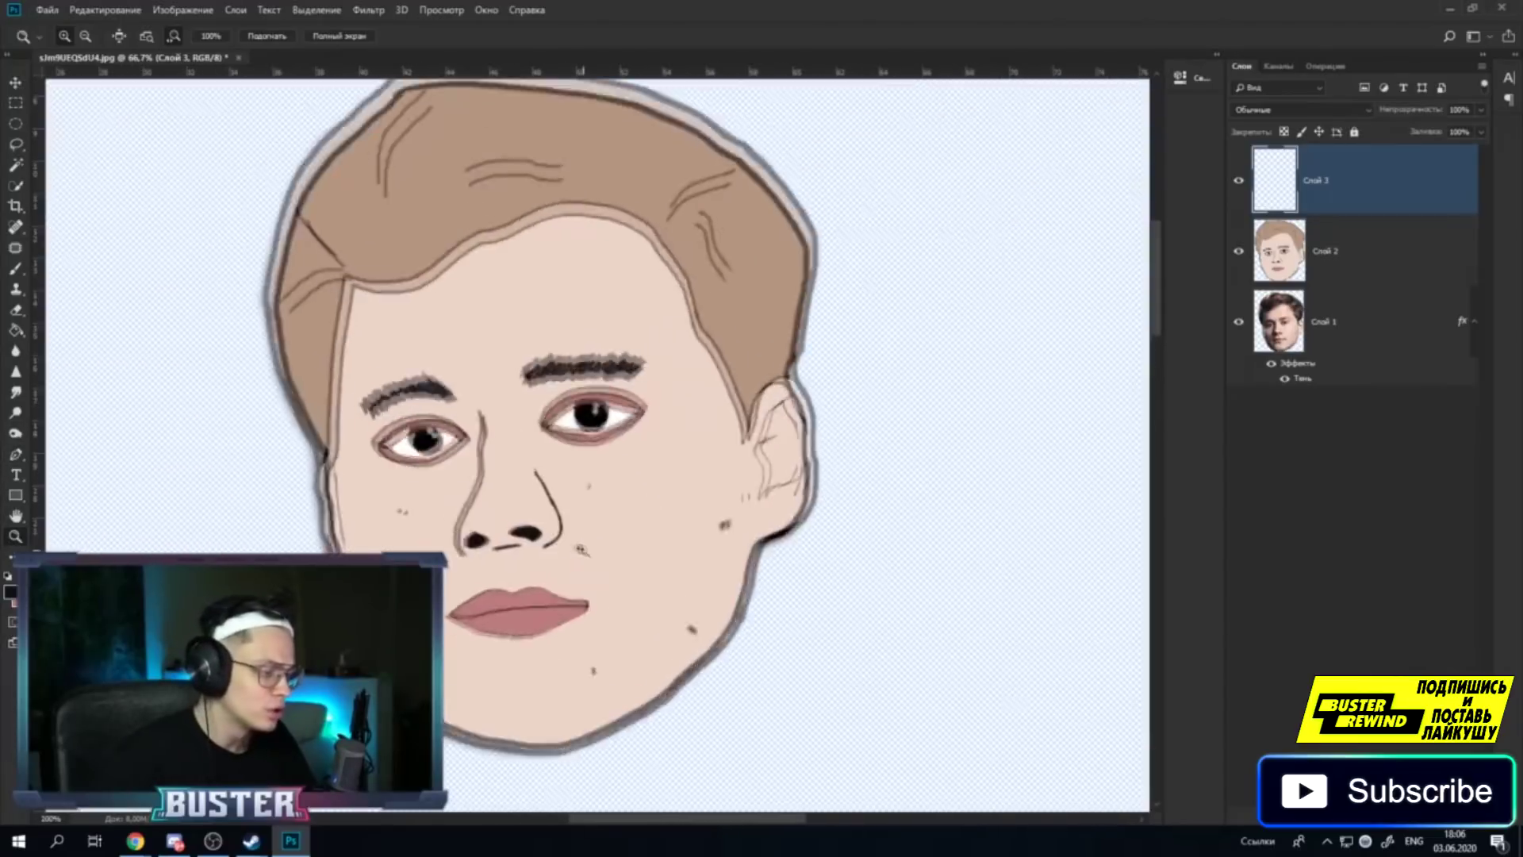
{"action": "right_click", "coordinate": [493, 584]}
{"action": "left_click", "coordinate": [560, 656]}
{"action": "right_click", "coordinate": [597, 541]}
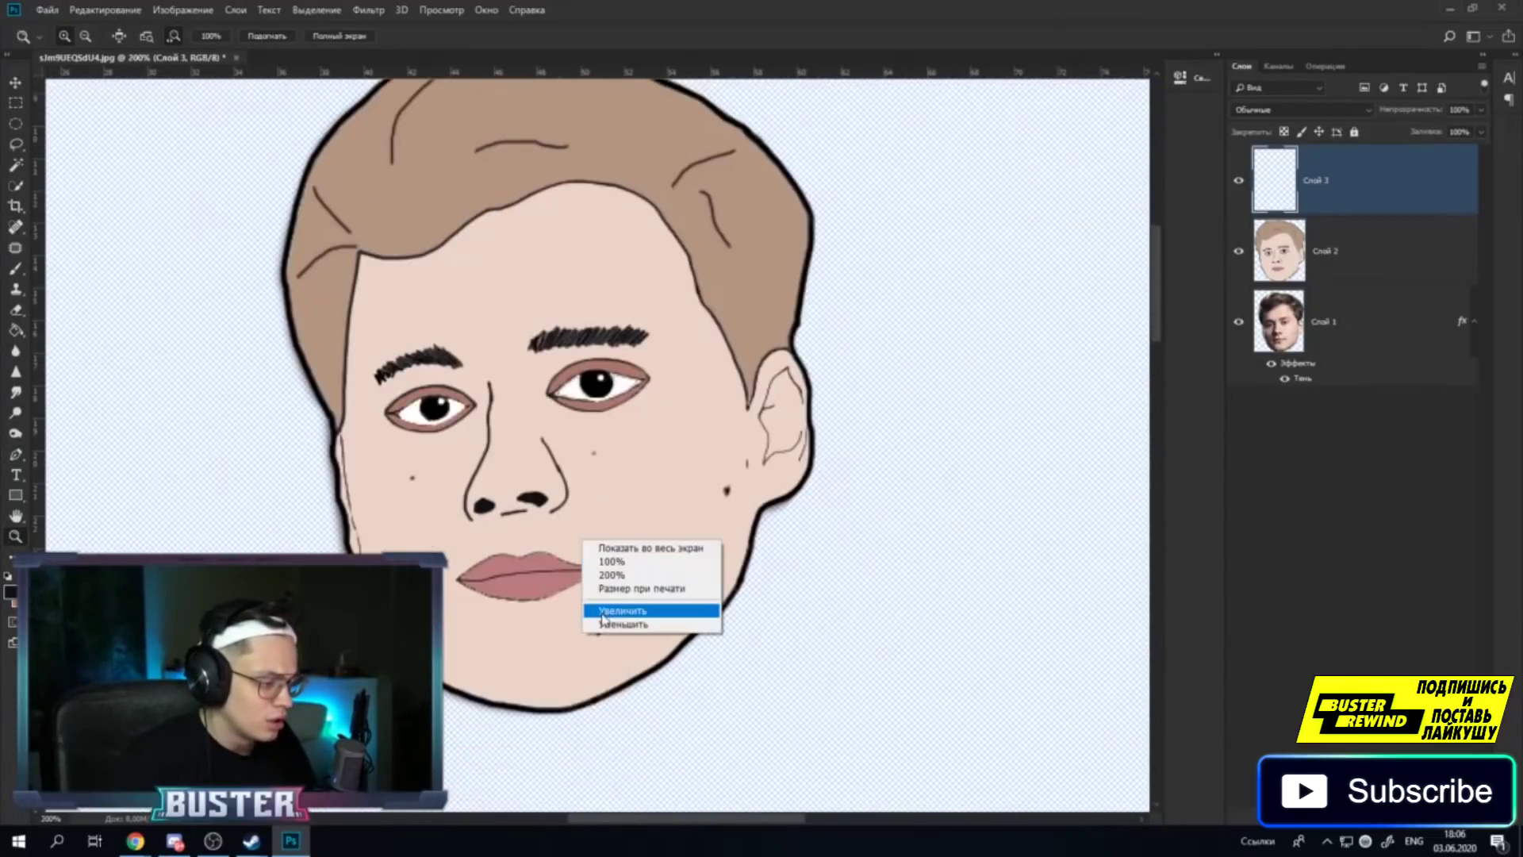
{"action": "left_click", "coordinate": [606, 612]}
{"action": "right_click", "coordinate": [508, 562]}
{"action": "left_click", "coordinate": [515, 644]}
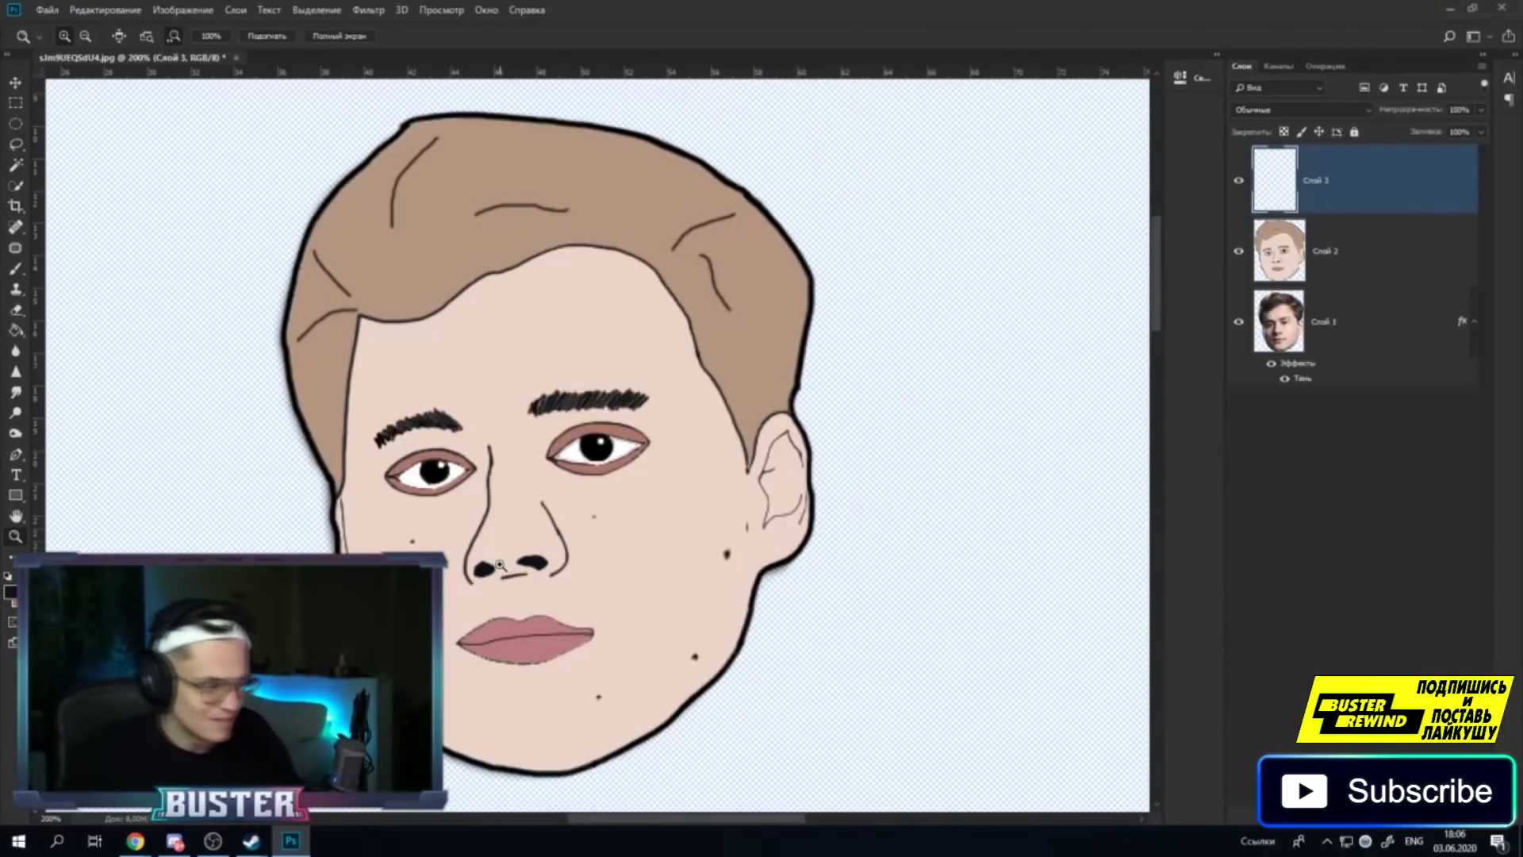
{"action": "scroll", "coordinate": [397, 460], "scroll_direction": "up", "scroll_amount": 2}
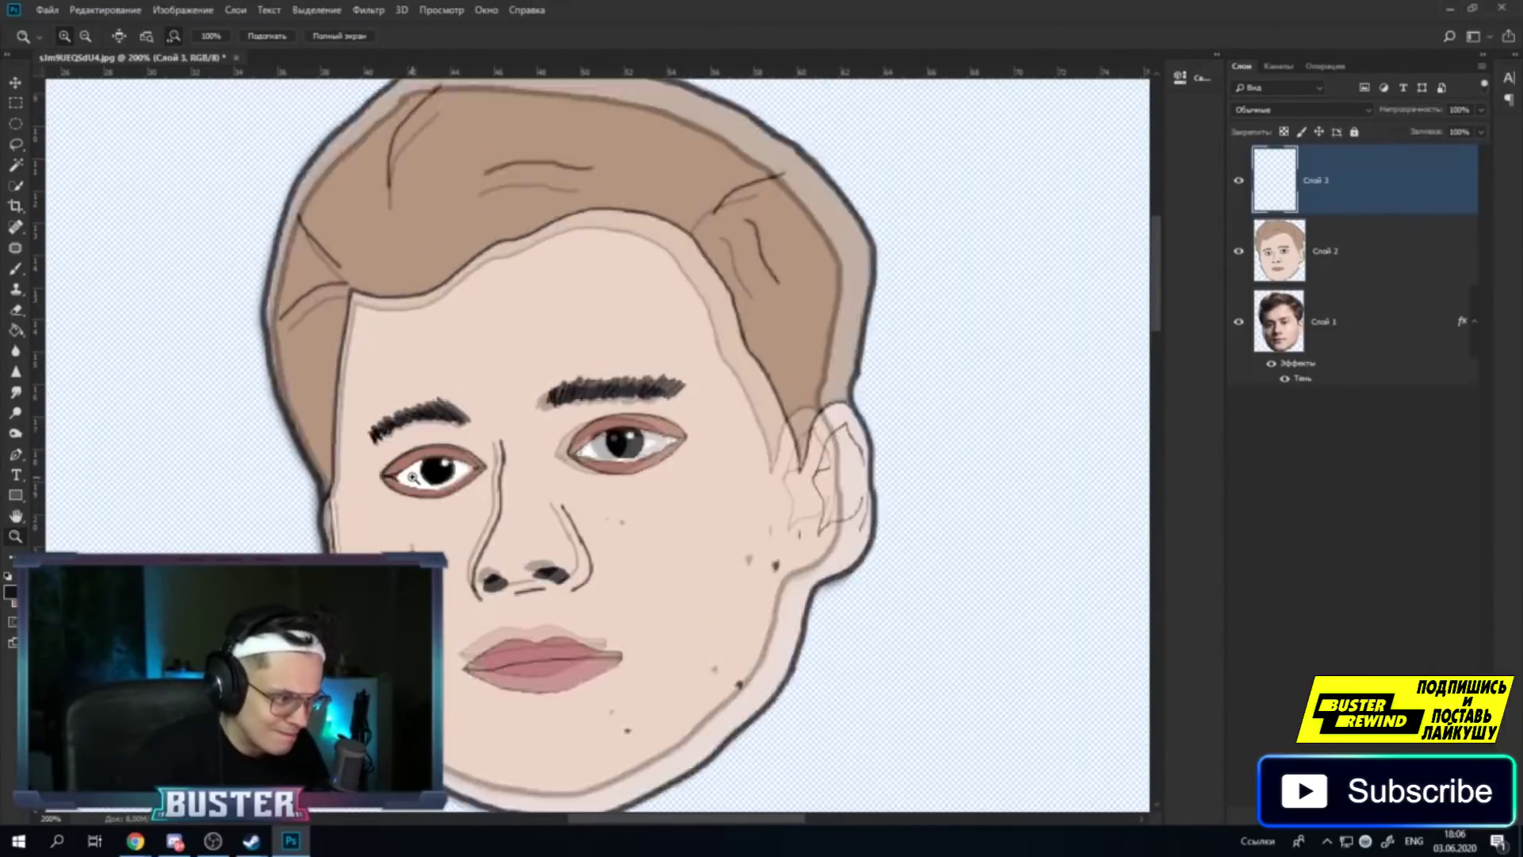
Paint a dark Brush stroke along the left eye's upper lid on Слой 3.
{"action": "scroll", "coordinate": [397, 460], "scroll_direction": "up", "scroll_amount": 2}
{"action": "scroll", "coordinate": [397, 460], "scroll_direction": "up", "scroll_amount": 2}
{"action": "scroll", "coordinate": [397, 460], "scroll_direction": "up", "scroll_amount": 1}
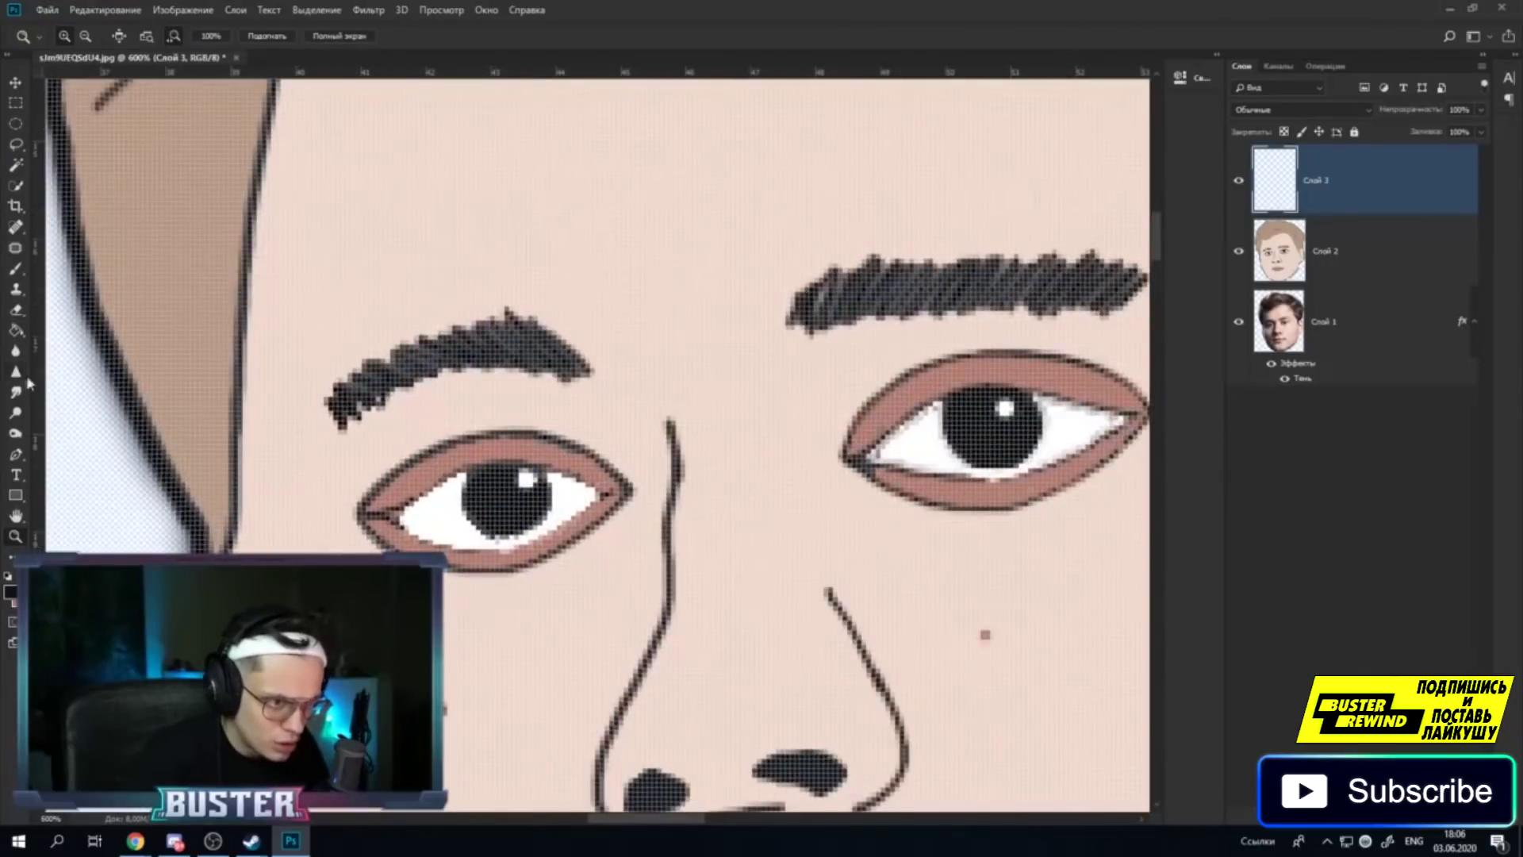
{"action": "scroll", "coordinate": [336, 492], "scroll_direction": "up", "scroll_amount": 1}
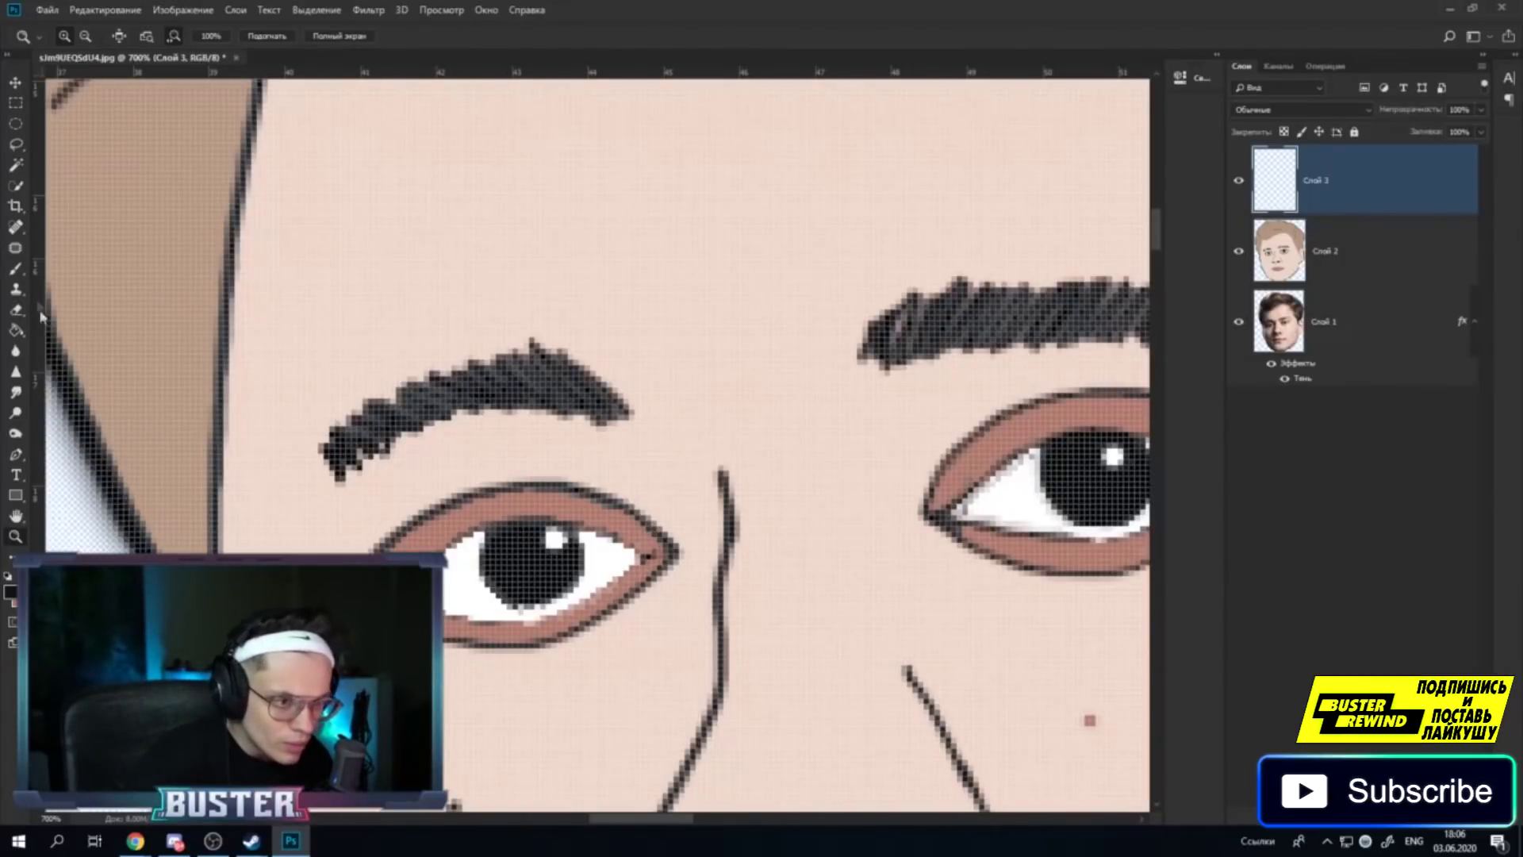
{"action": "left_click", "coordinate": [23, 273]}
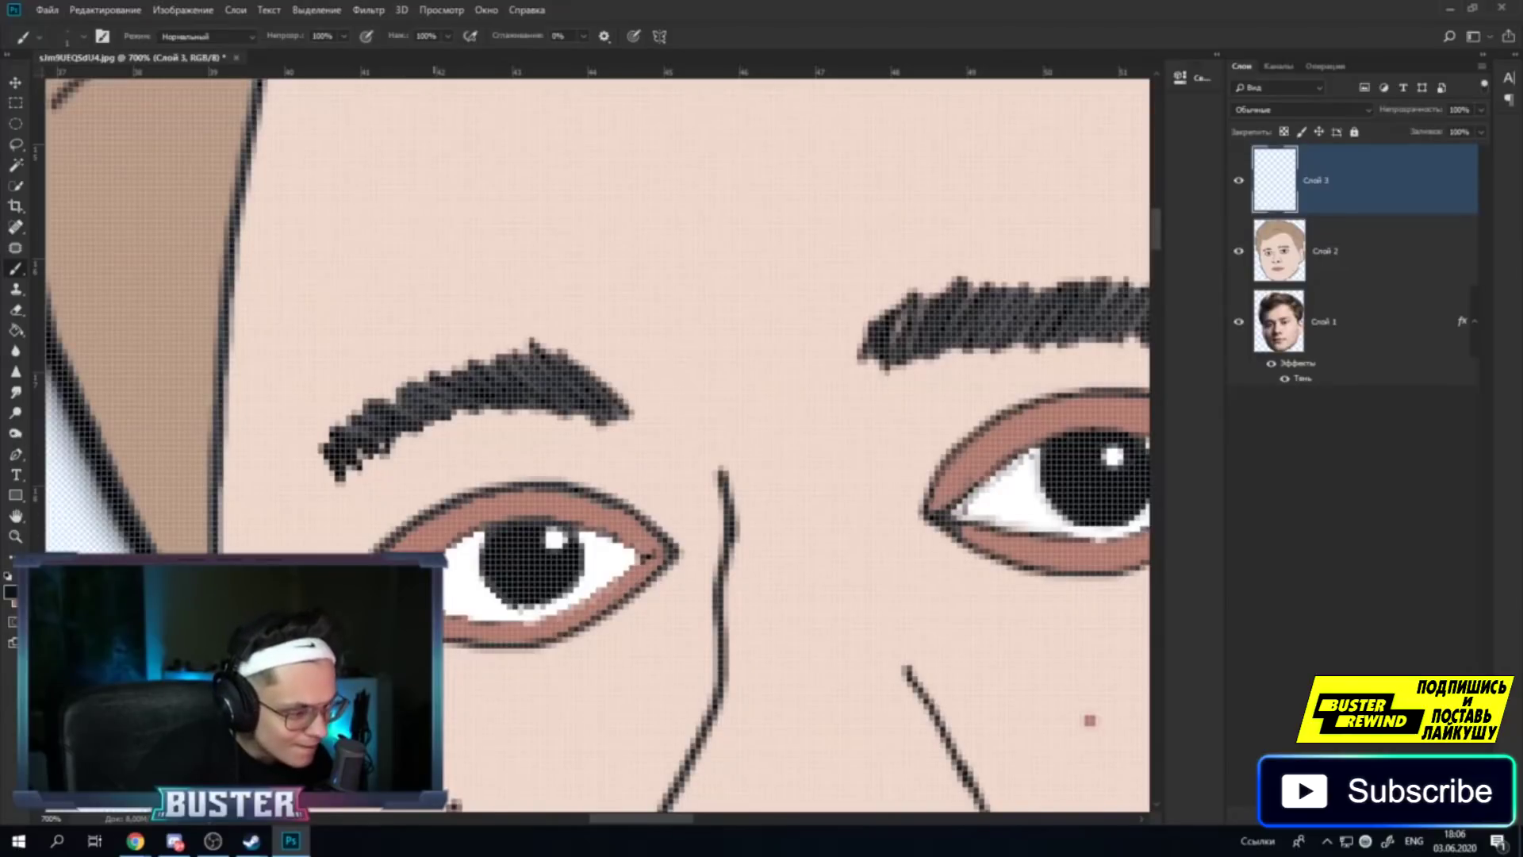
{"action": "mouse_move", "coordinate": [508, 529]}
{"action": "left_mouse_down"}
{"action": "mouse_move", "coordinate": [540, 520]}
{"action": "mouse_move", "coordinate": [646, 547]}
{"action": "left_mouse_up"}
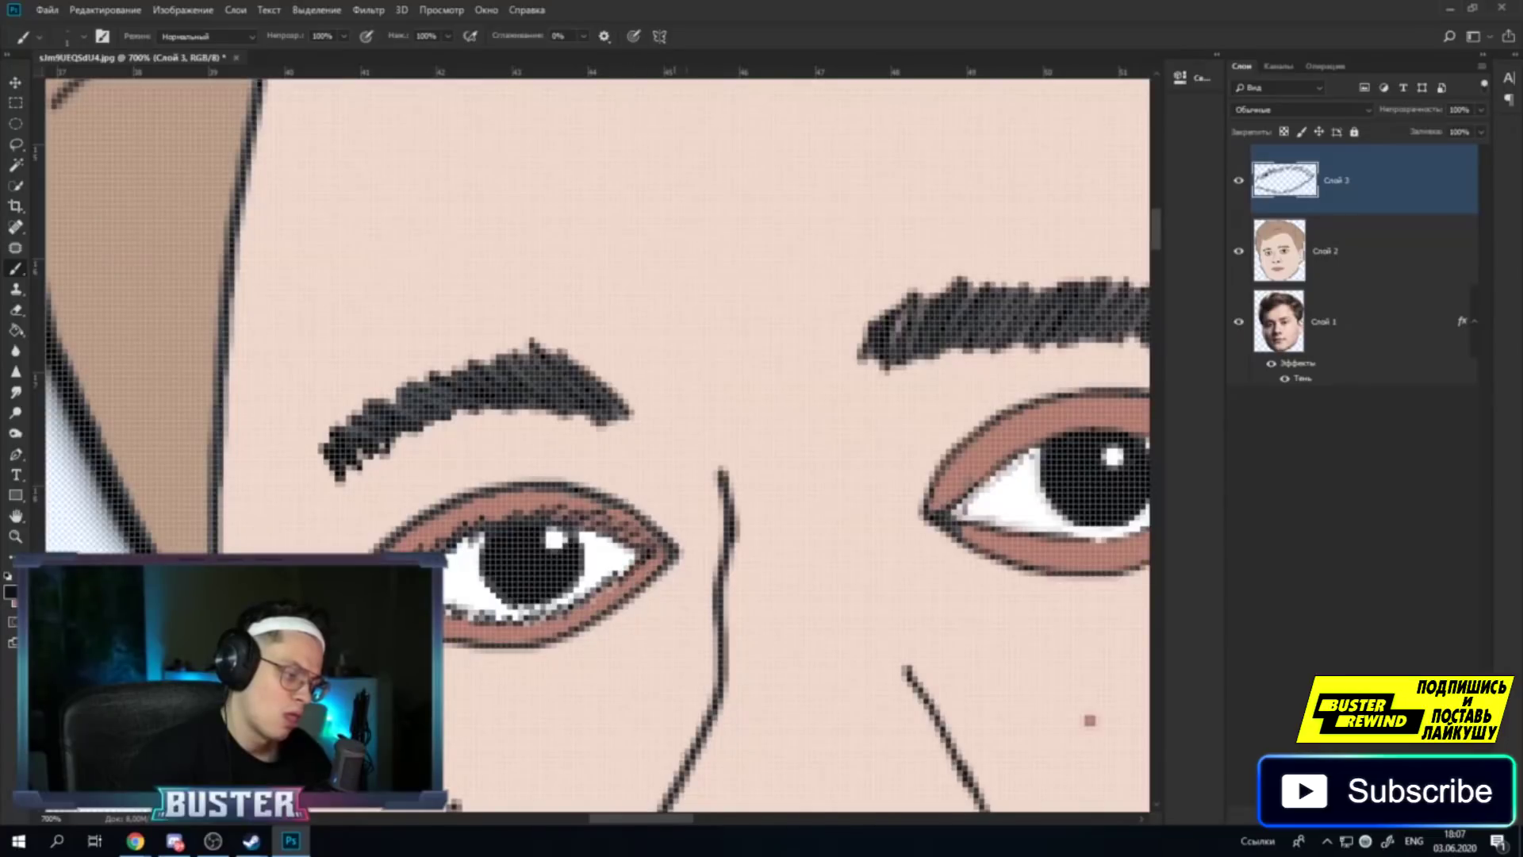
{"action": "scroll", "coordinate": [619, 515], "scroll_direction": "right", "scroll_amount": 5}
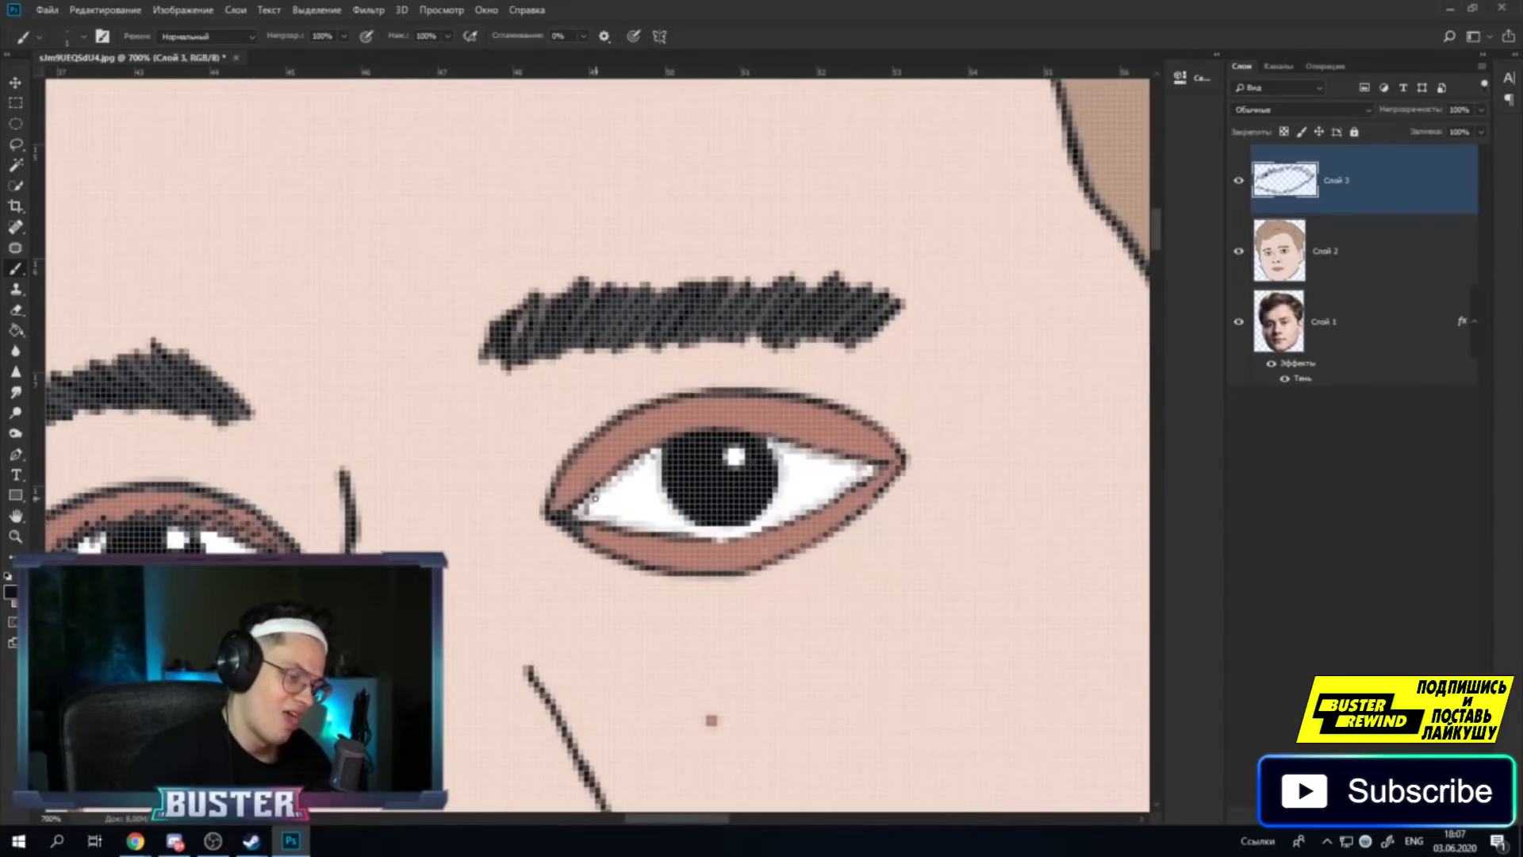
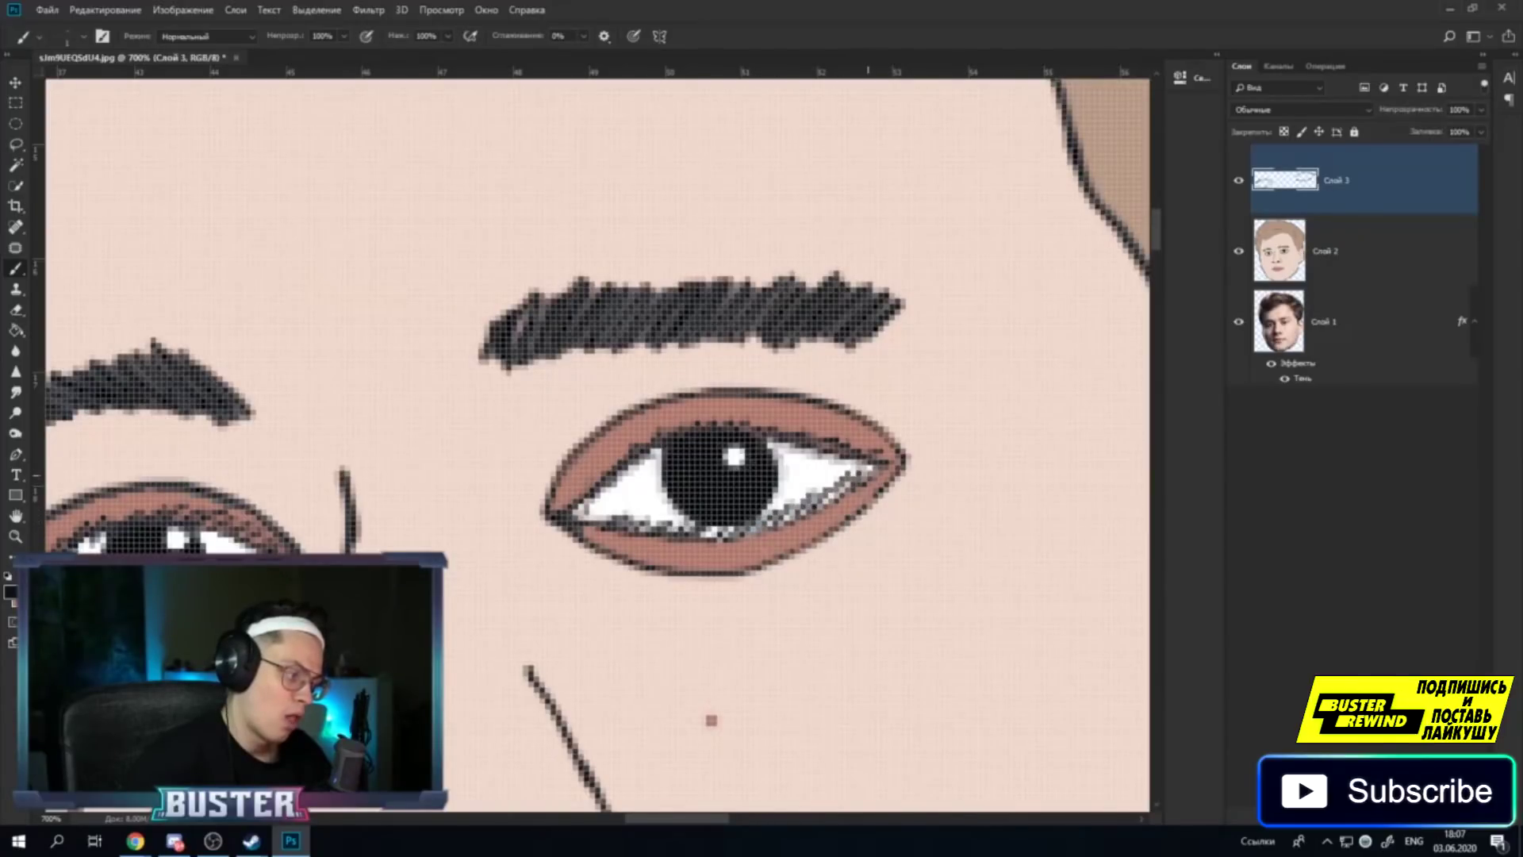
Zoom out step by step to see the whole face, then zoom in between the eyes.
{"action": "key", "text": "z"}
{"action": "right_click", "coordinate": [398, 480]}
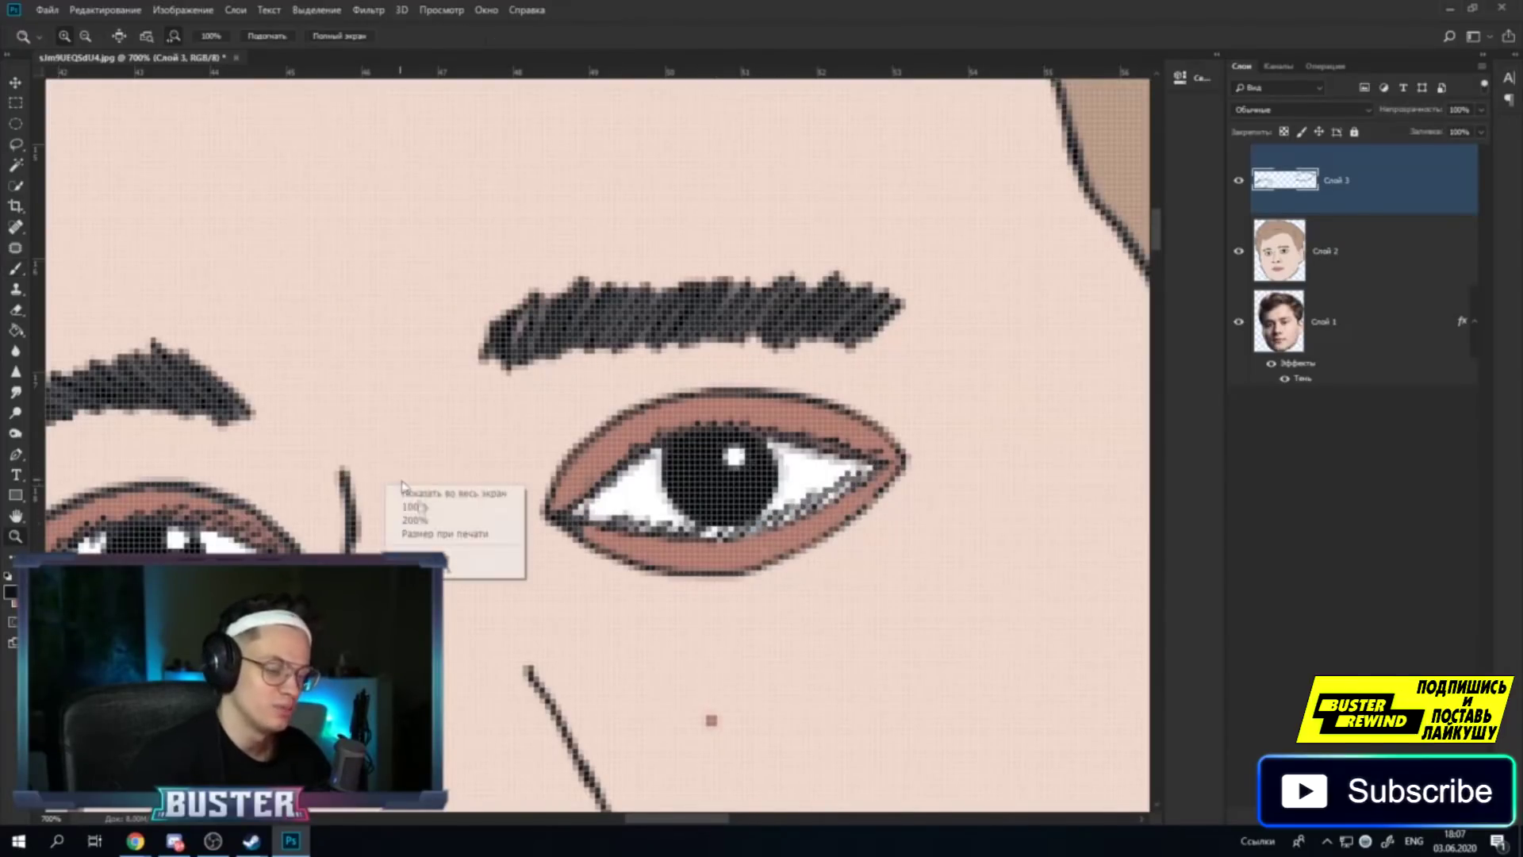
{"action": "left_click", "coordinate": [444, 564]}
{"action": "right_click", "coordinate": [442, 511]}
{"action": "left_click", "coordinate": [492, 596]}
{"action": "right_click", "coordinate": [478, 540]}
{"action": "left_click", "coordinate": [537, 625]}
{"action": "right_click", "coordinate": [500, 550]}
{"action": "left_click", "coordinate": [524, 623]}
{"action": "right_click", "coordinate": [498, 548]}
{"action": "left_click", "coordinate": [519, 621]}
{"action": "right_click", "coordinate": [624, 530]}
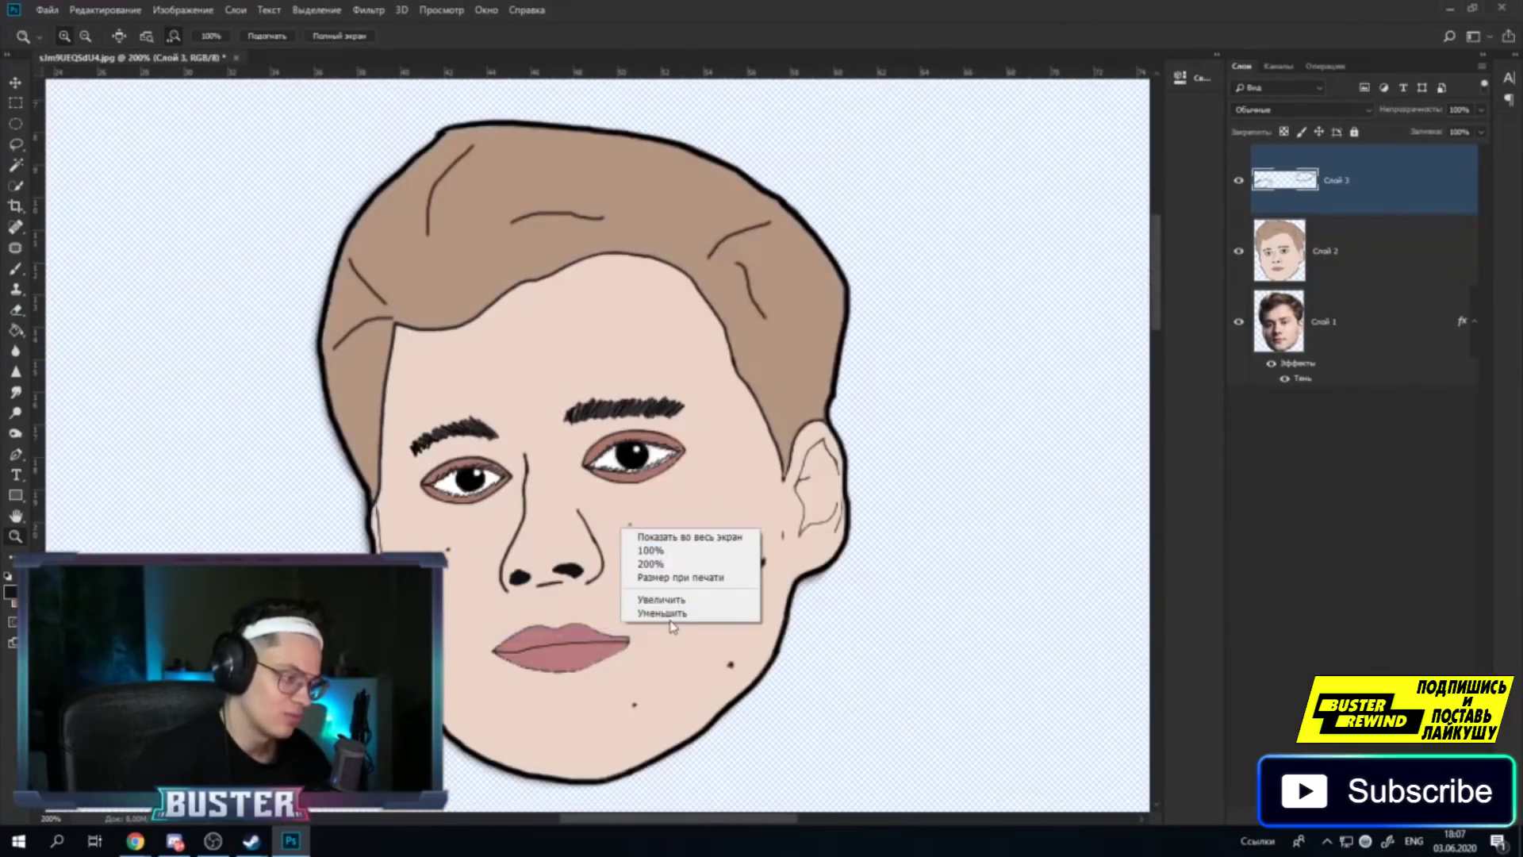
{"action": "left_click", "coordinate": [661, 613]}
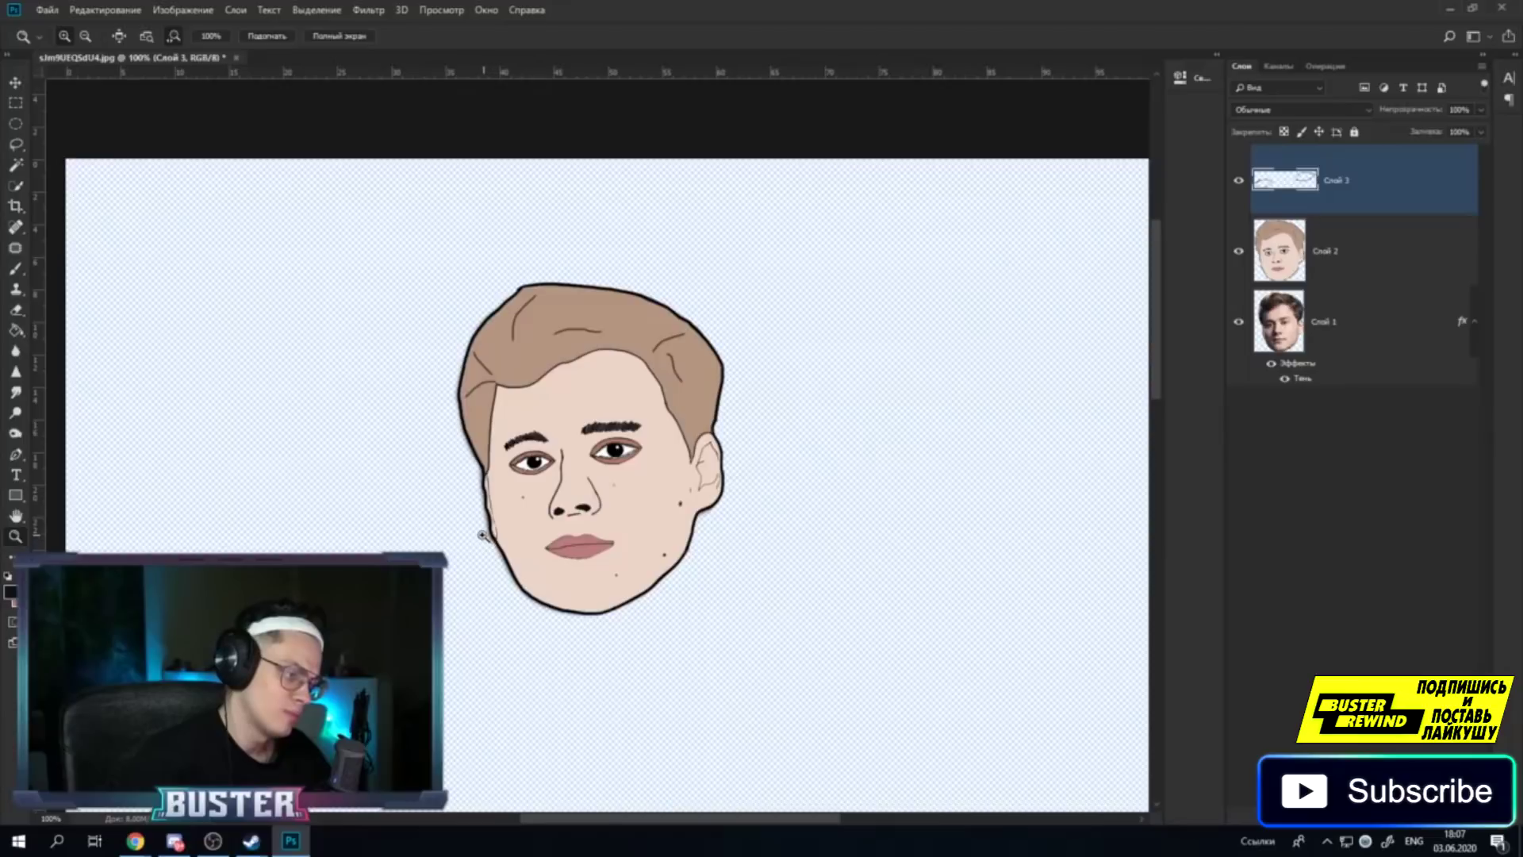
{"action": "left_click", "coordinate": [563, 454]}
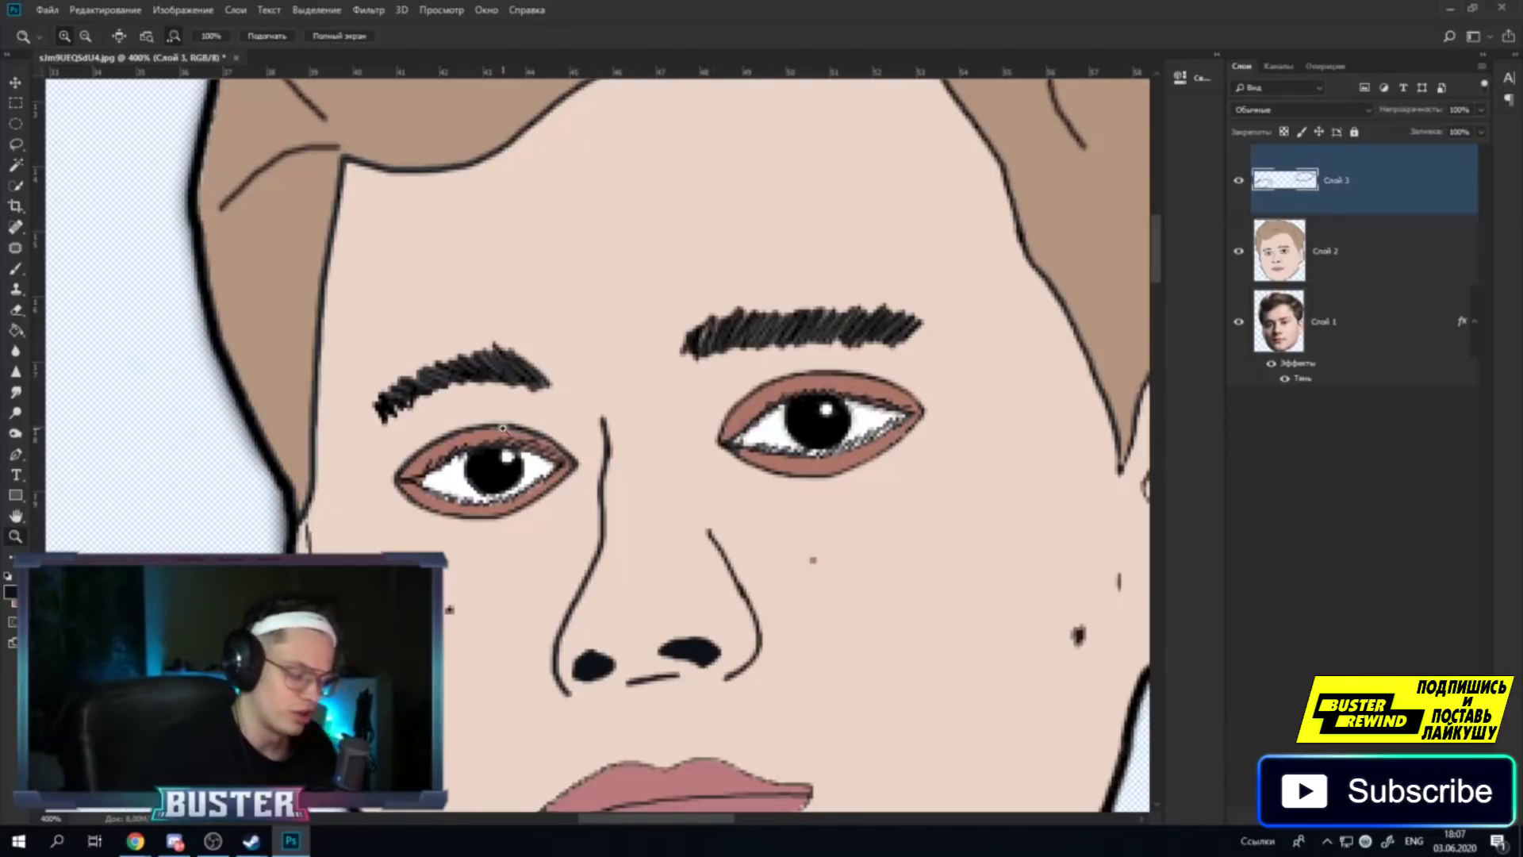
Zoom back out to show the whole head and bring up the Слой 3 layer options.
{"action": "right_click", "coordinate": [585, 452]}
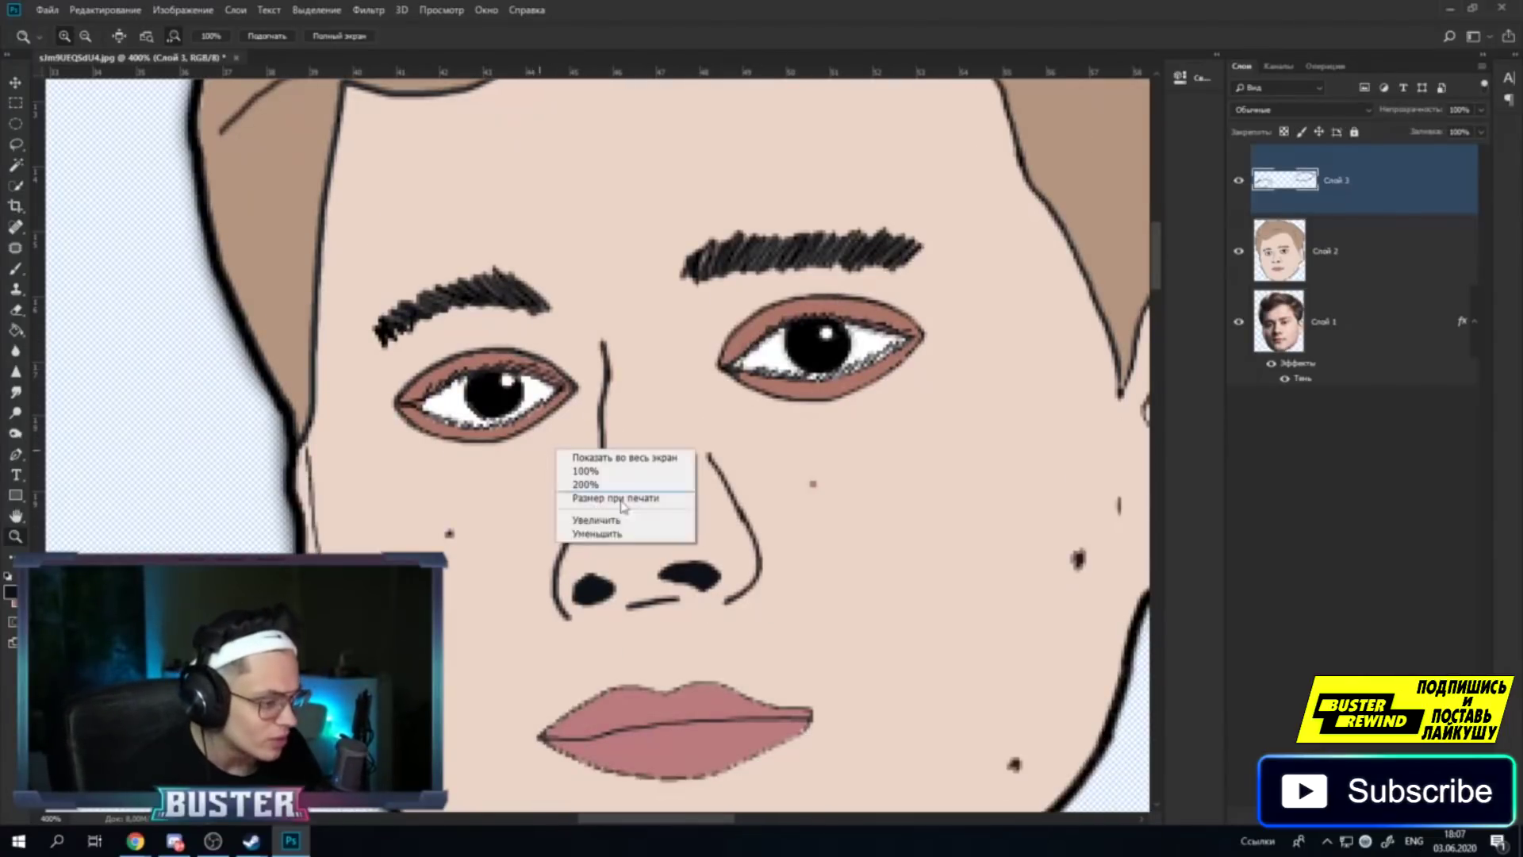
{"action": "left_click", "coordinate": [619, 535]}
{"action": "right_click", "coordinate": [580, 511]}
{"action": "left_click", "coordinate": [619, 591]}
{"action": "right_click", "coordinate": [612, 503]}
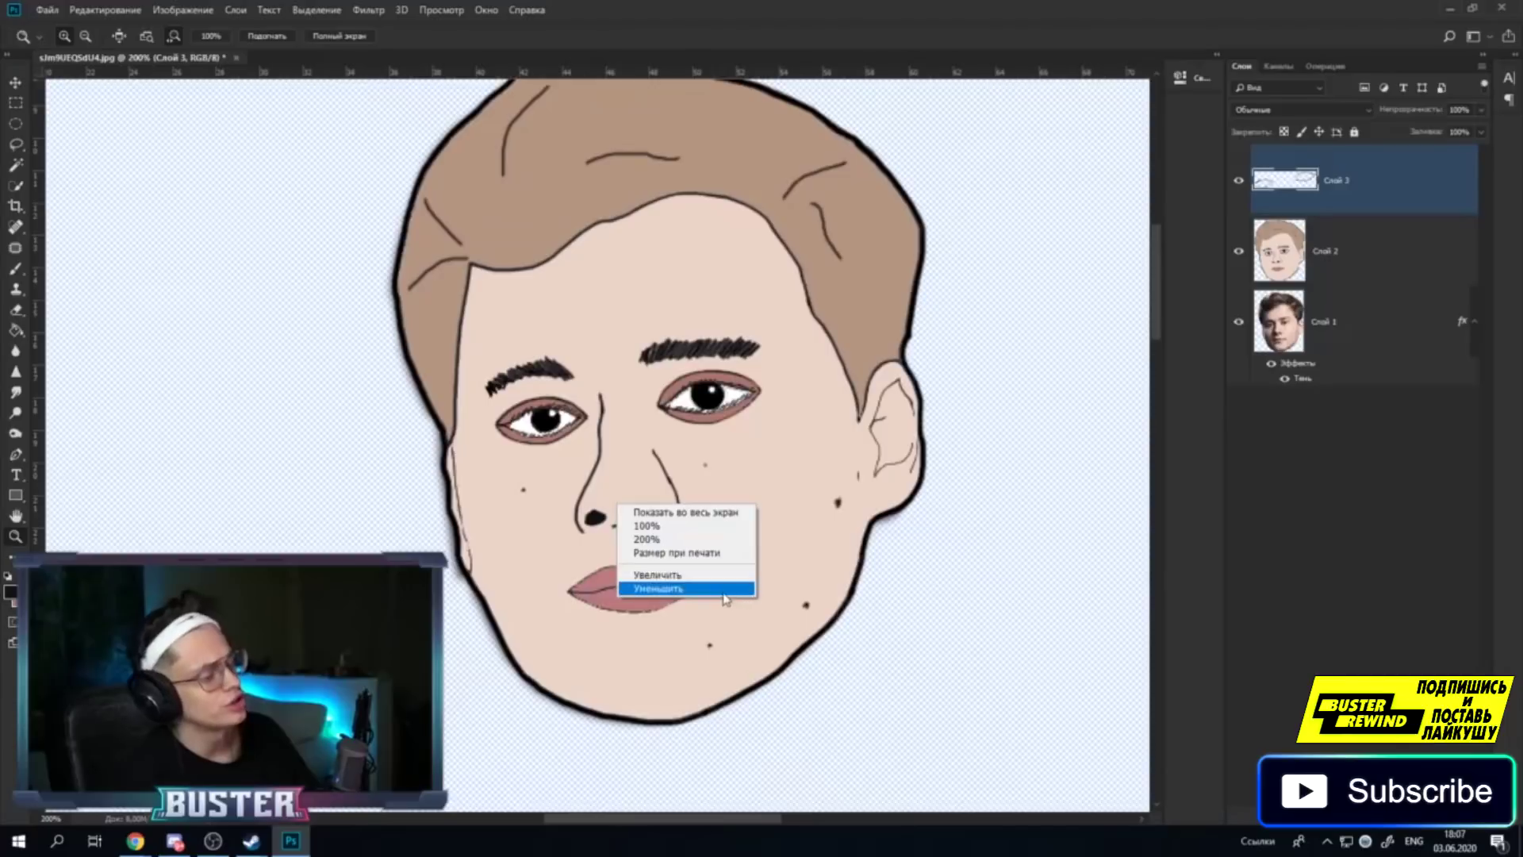
{"action": "left_click", "coordinate": [635, 581]}
{"action": "right_click", "coordinate": [720, 559]}
{"action": "left_click", "coordinate": [818, 643]}
{"action": "right_click", "coordinate": [1299, 194]}
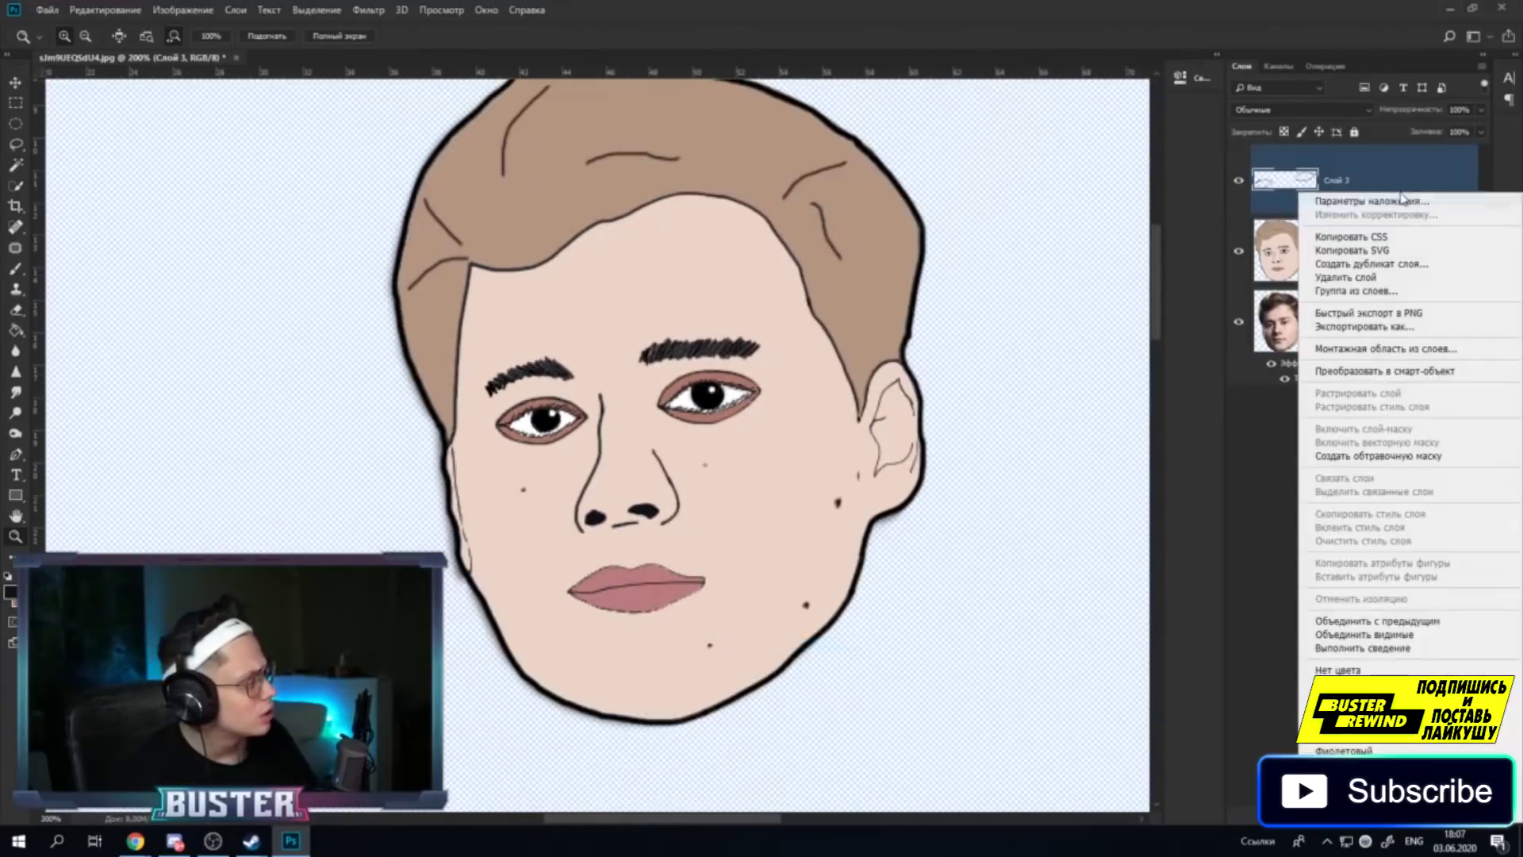
Delete and restore Слой 3, then convert all three layers into one smart object.
{"action": "left_click", "coordinate": [1336, 278]}
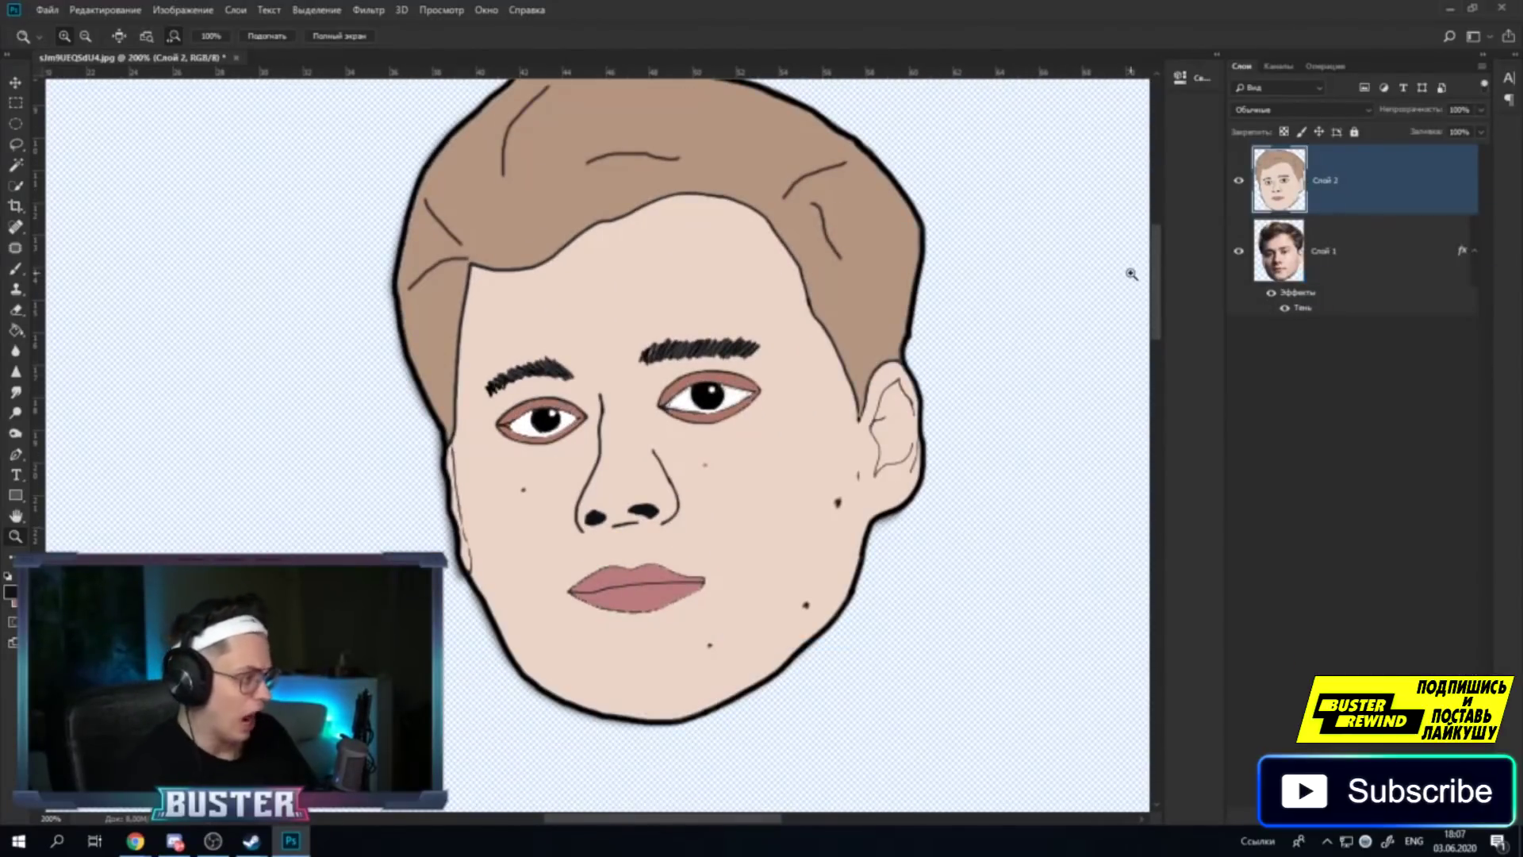
{"action": "key", "text": "ctrl+z"}
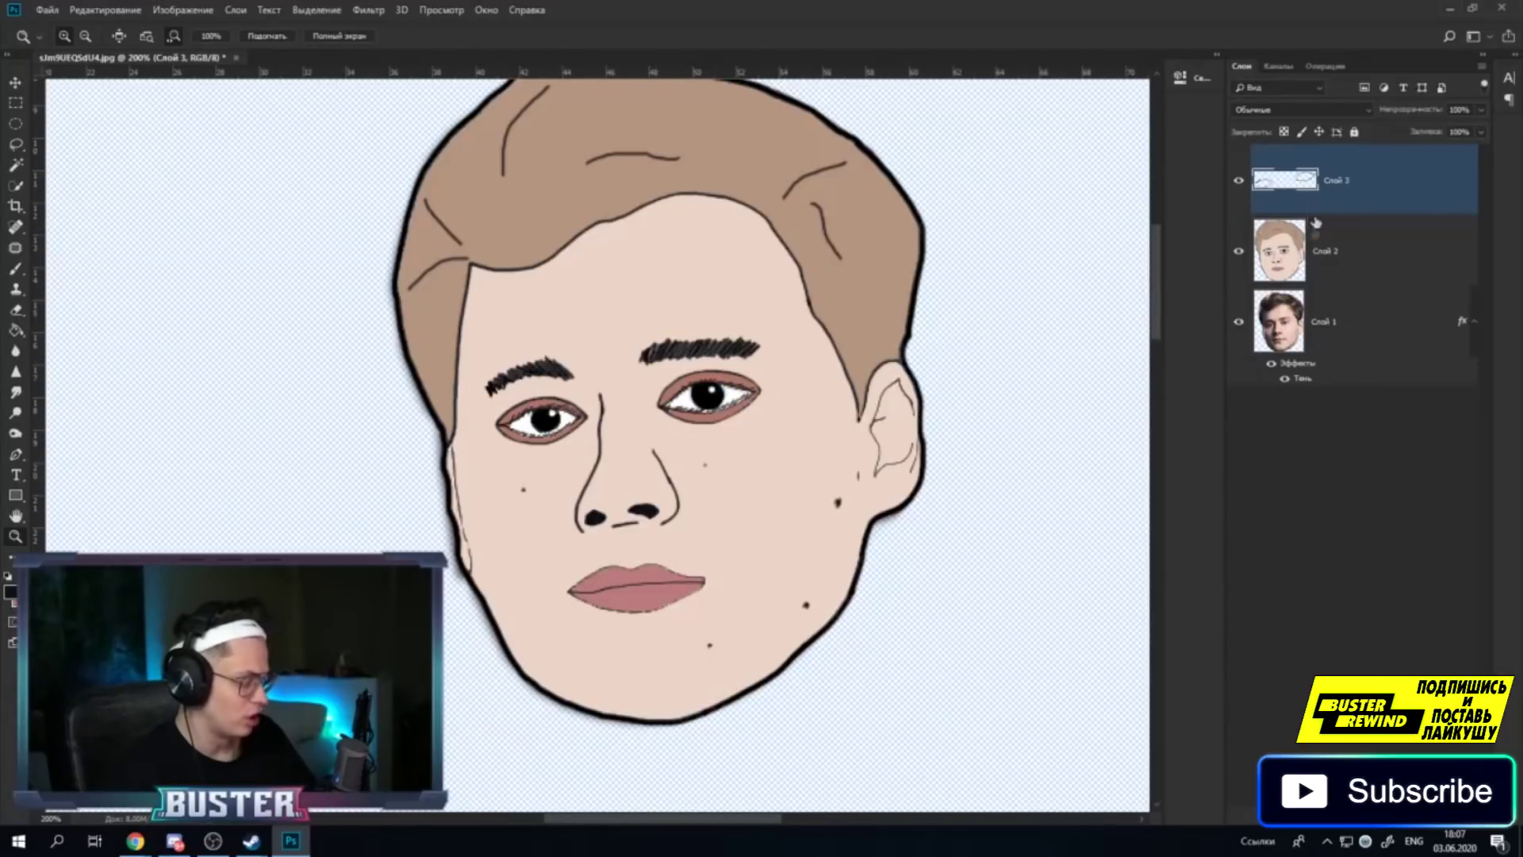
{"action": "left_click", "coordinate": [1348, 263], "text": "shift"}
{"action": "right_click", "coordinate": [1353, 310]}
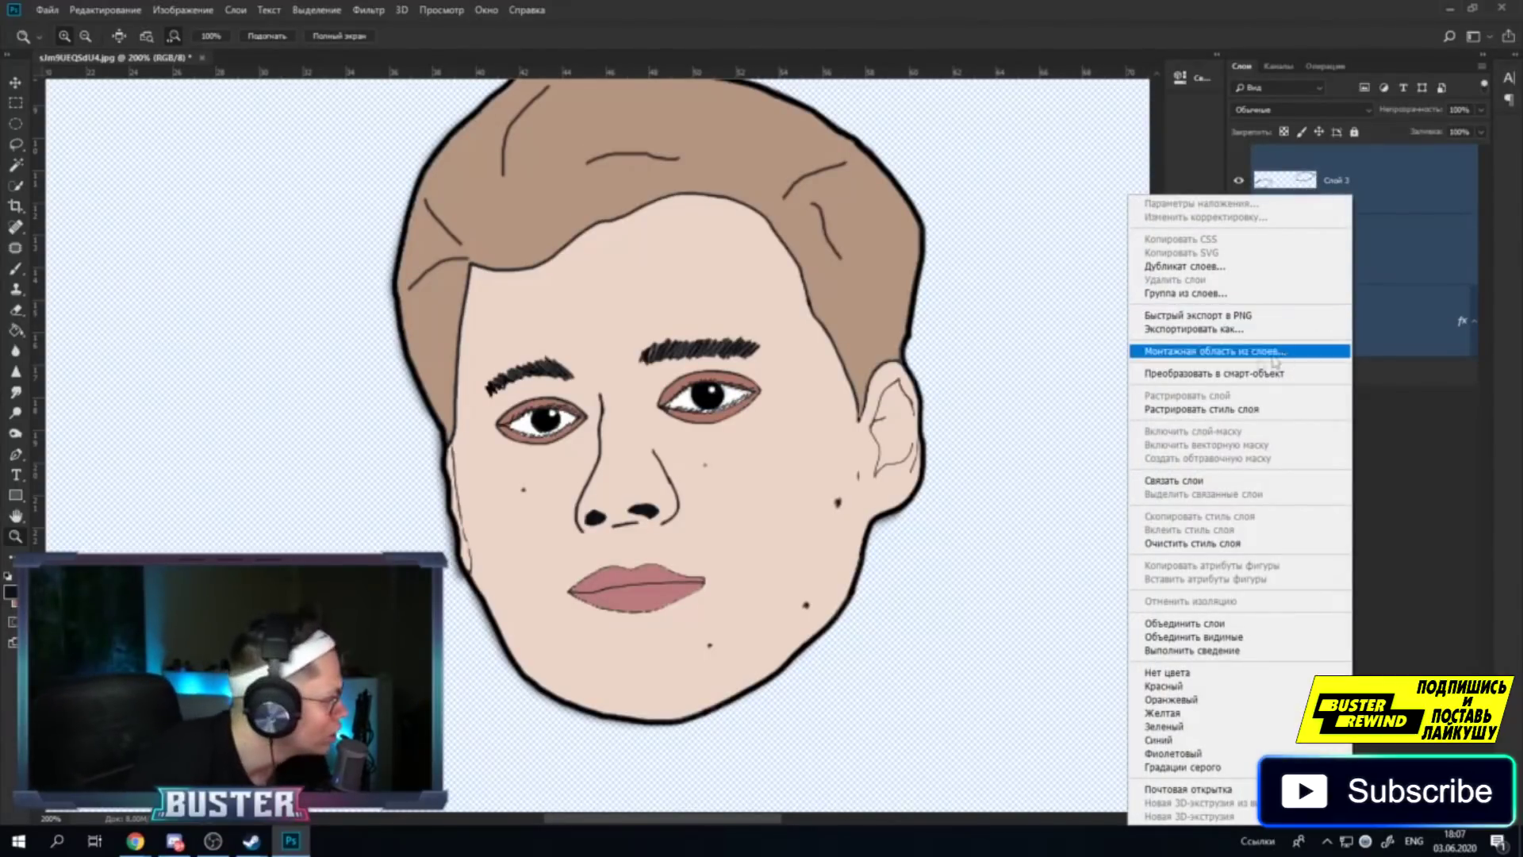
{"action": "left_click", "coordinate": [1190, 373]}
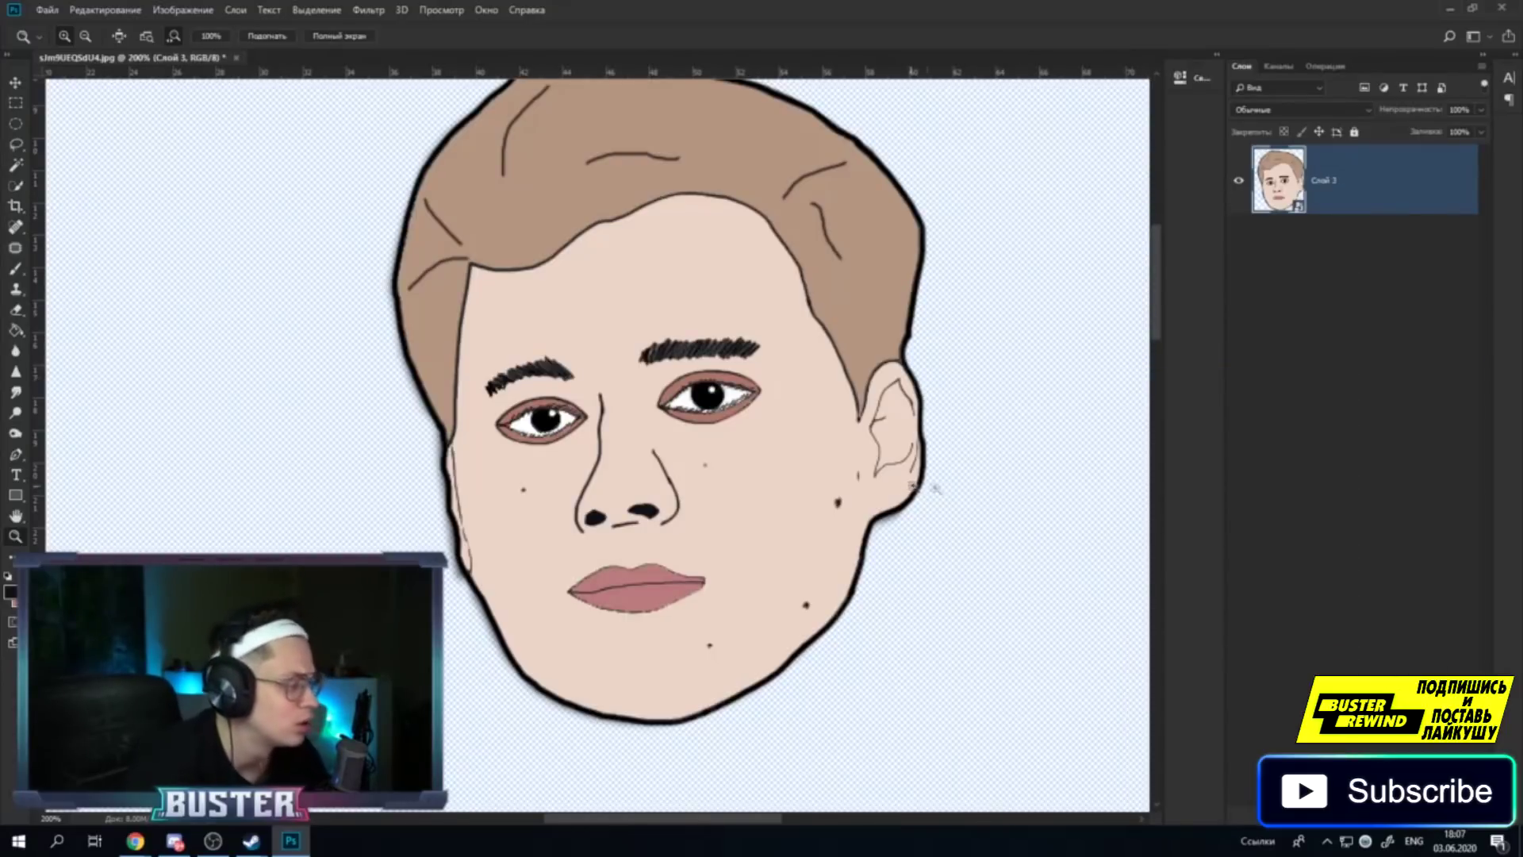
Scroll around the canvas and bring up the zoom options menu.
{"action": "scroll", "coordinate": [1031, 507], "scroll_direction": "down", "scroll_amount": 3}
{"action": "scroll", "coordinate": [752, 318], "scroll_direction": "up", "scroll_amount": 2}
{"action": "scroll", "coordinate": [737, 365], "scroll_direction": "up", "scroll_amount": 2}
{"action": "right_click", "coordinate": [148, 474]}
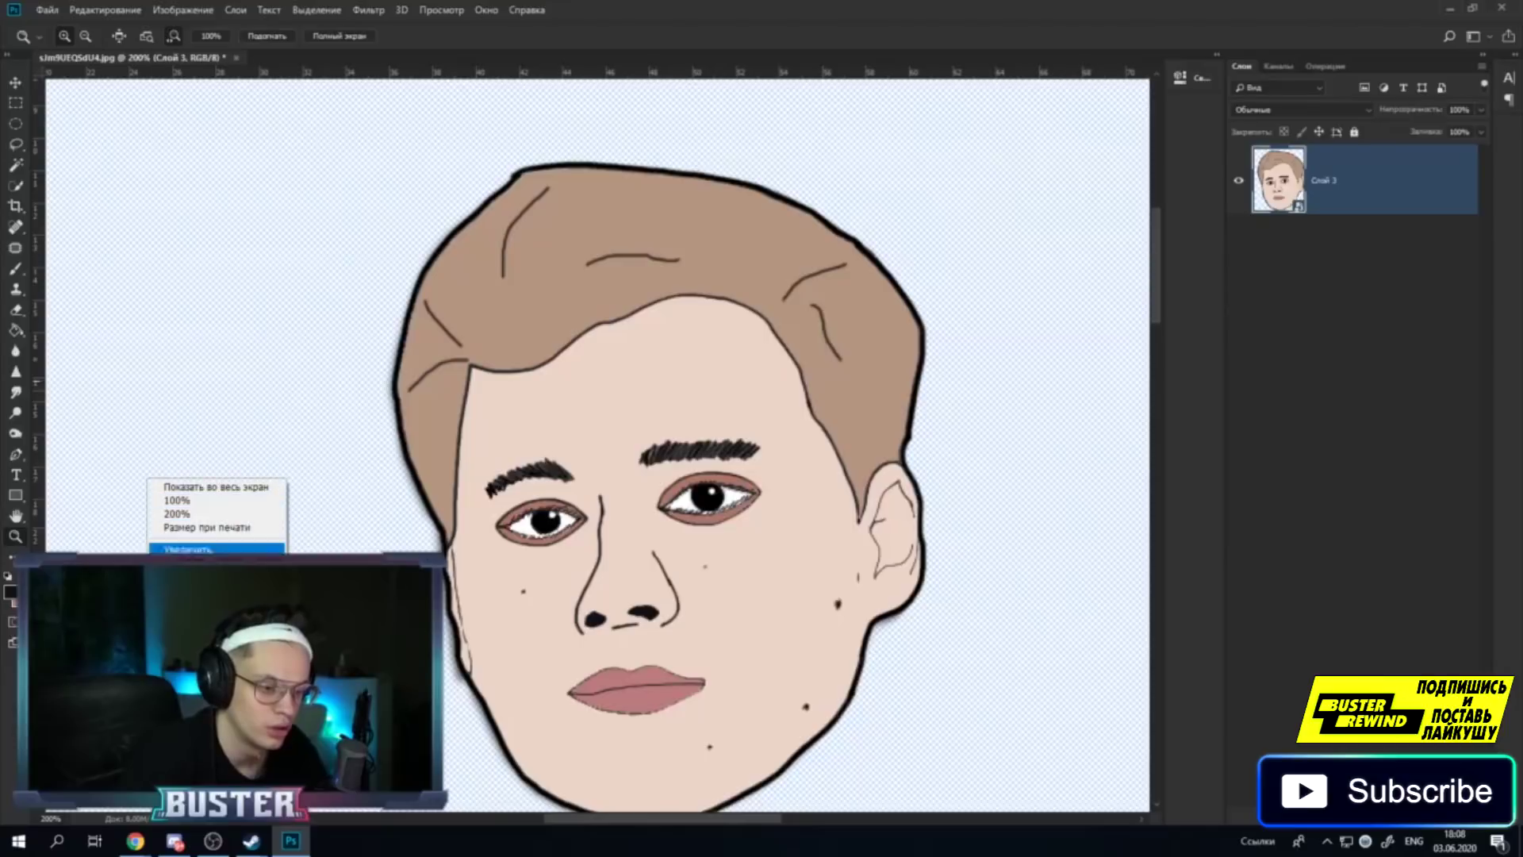
Zoom in on the cheek, then zoom out repeatedly toward the whole canvas.
{"action": "left_click", "coordinate": [198, 499]}
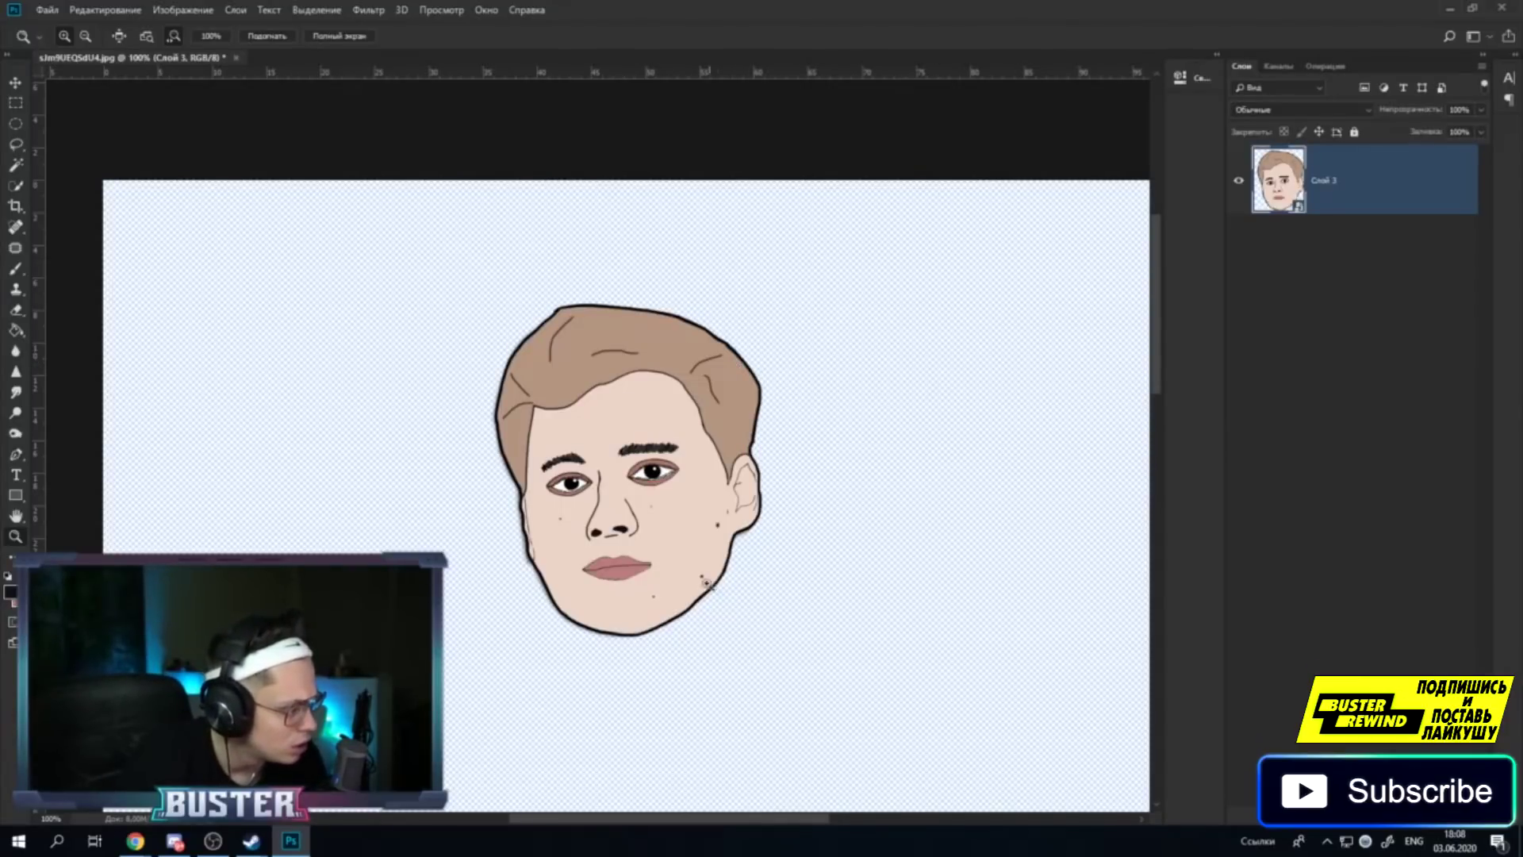
{"action": "left_click_drag", "start_coordinate": [658, 529], "coordinate": [711, 529]}
{"action": "right_click", "coordinate": [711, 529]}
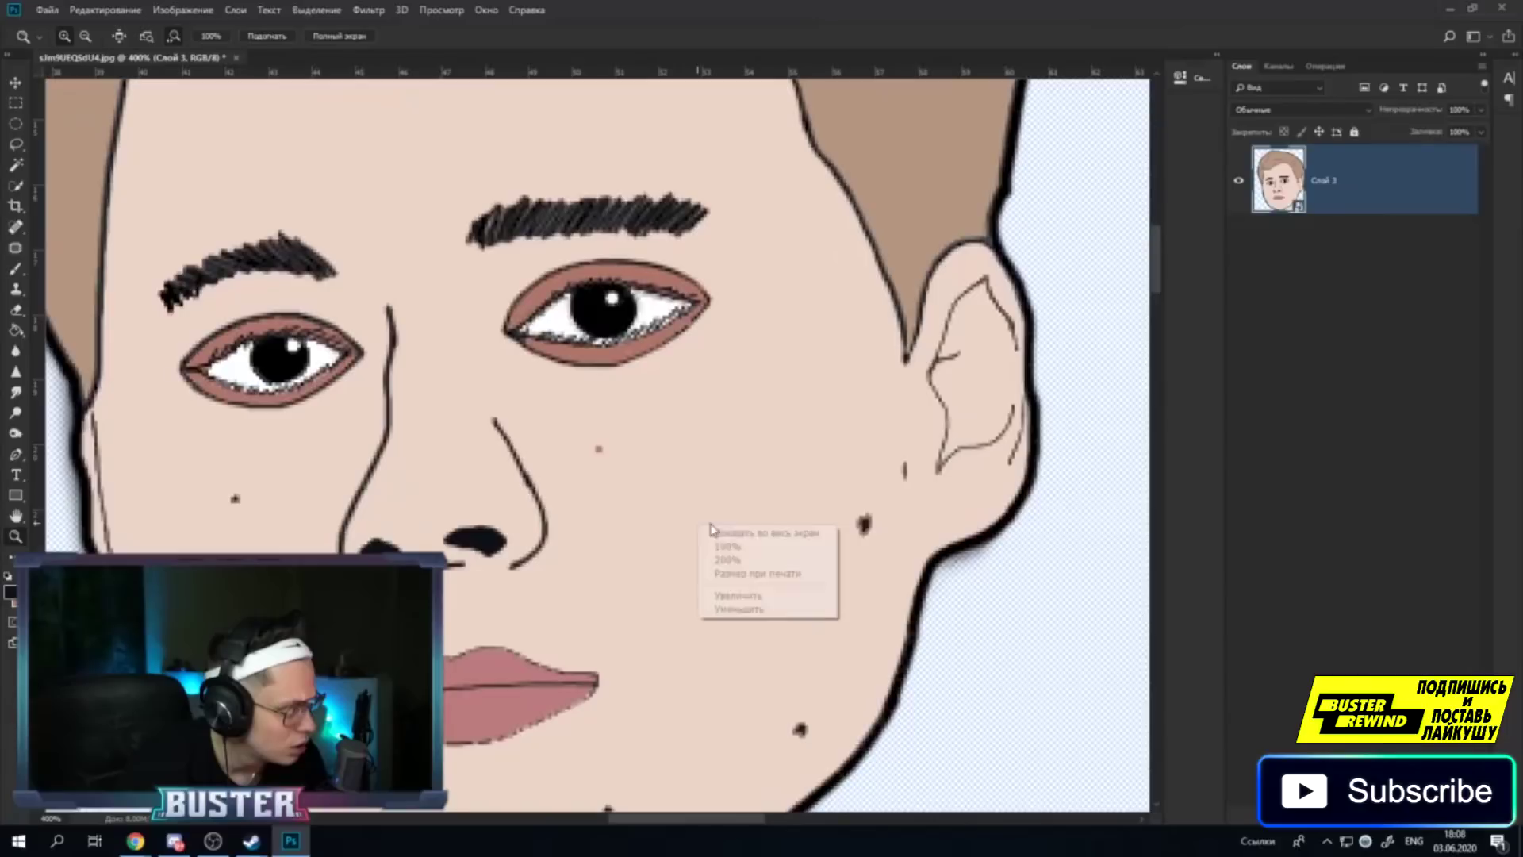
{"action": "left_click", "coordinate": [761, 610]}
{"action": "right_click", "coordinate": [666, 529]}
{"action": "left_click", "coordinate": [738, 615]}
{"action": "right_click", "coordinate": [672, 527]}
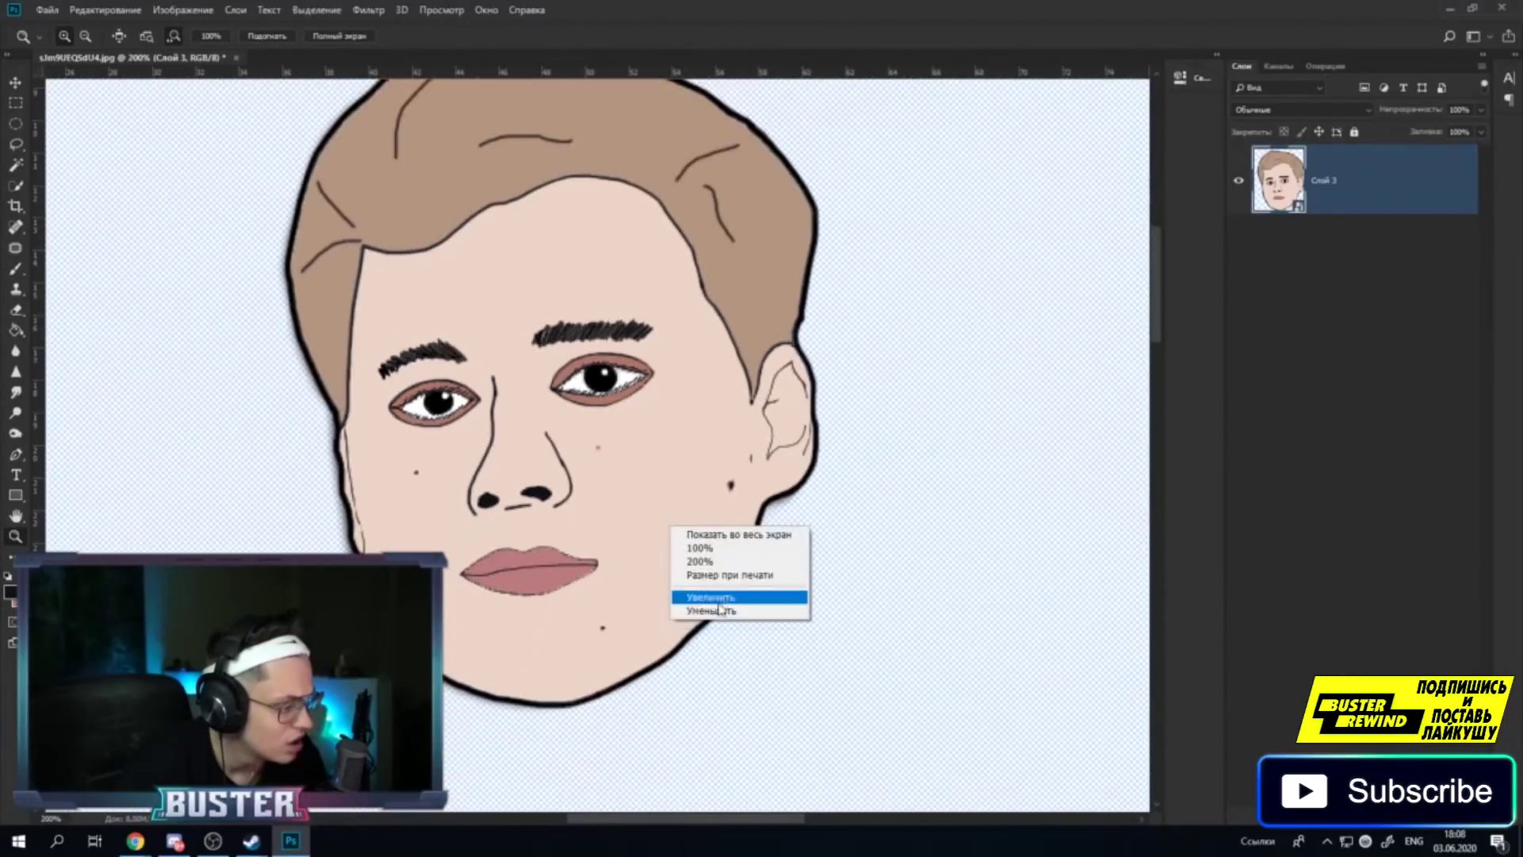
{"action": "left_click", "coordinate": [719, 611]}
{"action": "right_click", "coordinate": [646, 532]}
{"action": "left_click", "coordinate": [681, 617]}
{"action": "right_click", "coordinate": [639, 517]}
{"action": "left_click", "coordinate": [682, 605]}
{"action": "right_click", "coordinate": [611, 513]}
{"action": "left_click", "coordinate": [651, 623]}
{"action": "right_click", "coordinate": [622, 513]}
{"action": "left_click", "coordinate": [655, 624]}
Scroll up and zoom out once more to see the whole transparent canvas.
{"action": "scroll", "coordinate": [609, 523], "scroll_direction": "up", "scroll_amount": 1}
{"action": "scroll", "coordinate": [658, 551], "scroll_direction": "up", "scroll_amount": 1}
{"action": "scroll", "coordinate": [663, 603], "scroll_direction": "up", "scroll_amount": 1}
{"action": "scroll", "coordinate": [666, 603], "scroll_direction": "up", "scroll_amount": 1}
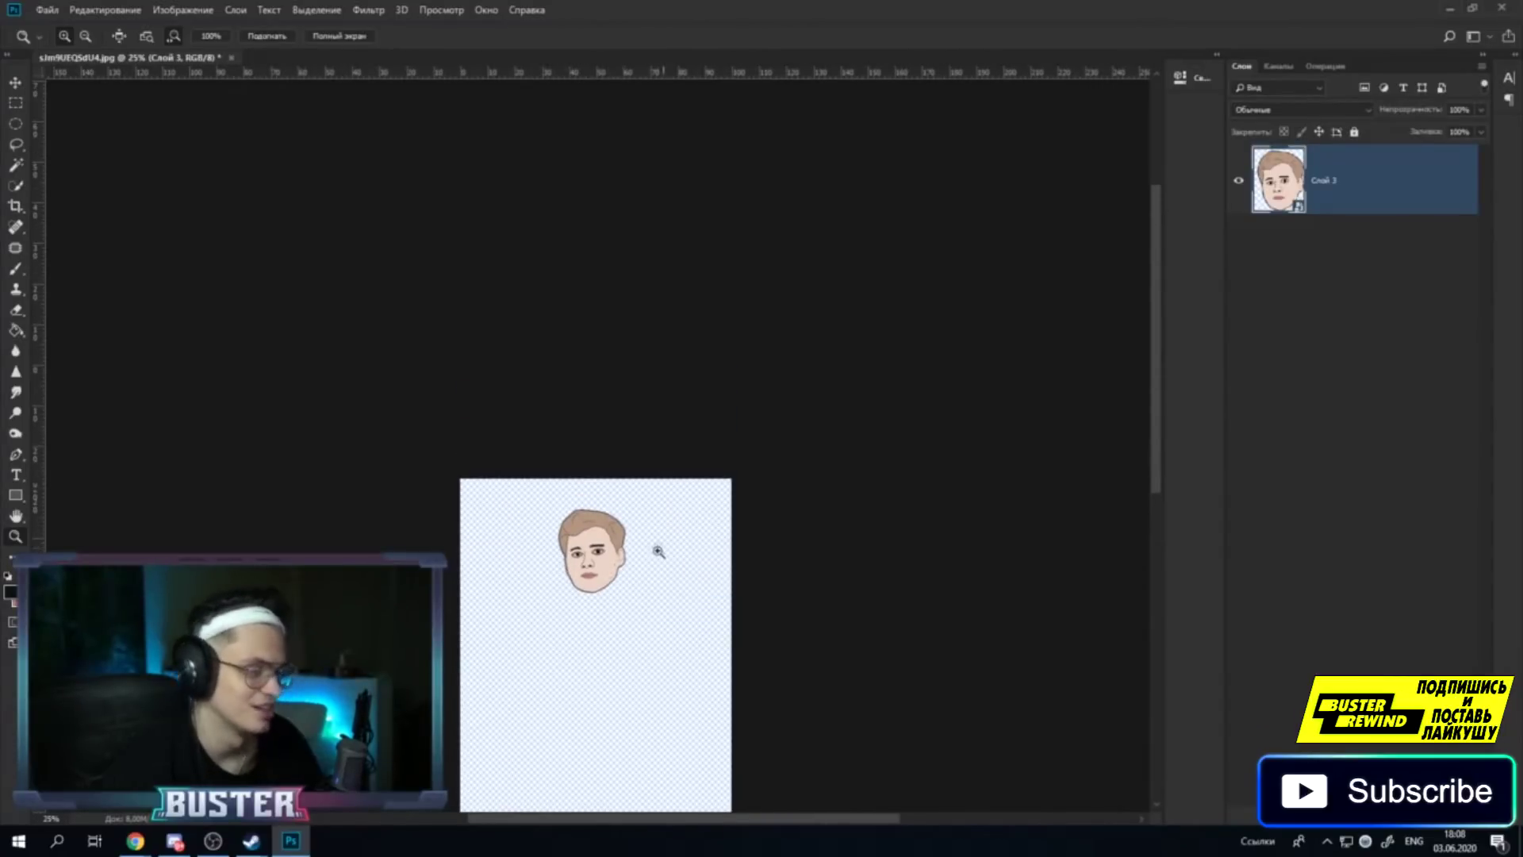
{"action": "scroll", "coordinate": [520, 612], "scroll_direction": "down", "scroll_amount": 1}
{"action": "right_click", "coordinate": [434, 543]}
{"action": "right_click", "coordinate": [655, 587]}
{"action": "left_click", "coordinate": [674, 670]}
Scroll through the tall canvas to check the head sitting near its top.
{"action": "scroll", "coordinate": [657, 639], "scroll_direction": "down", "scroll_amount": 1}
{"action": "scroll", "coordinate": [649, 632], "scroll_direction": "down", "scroll_amount": 2}
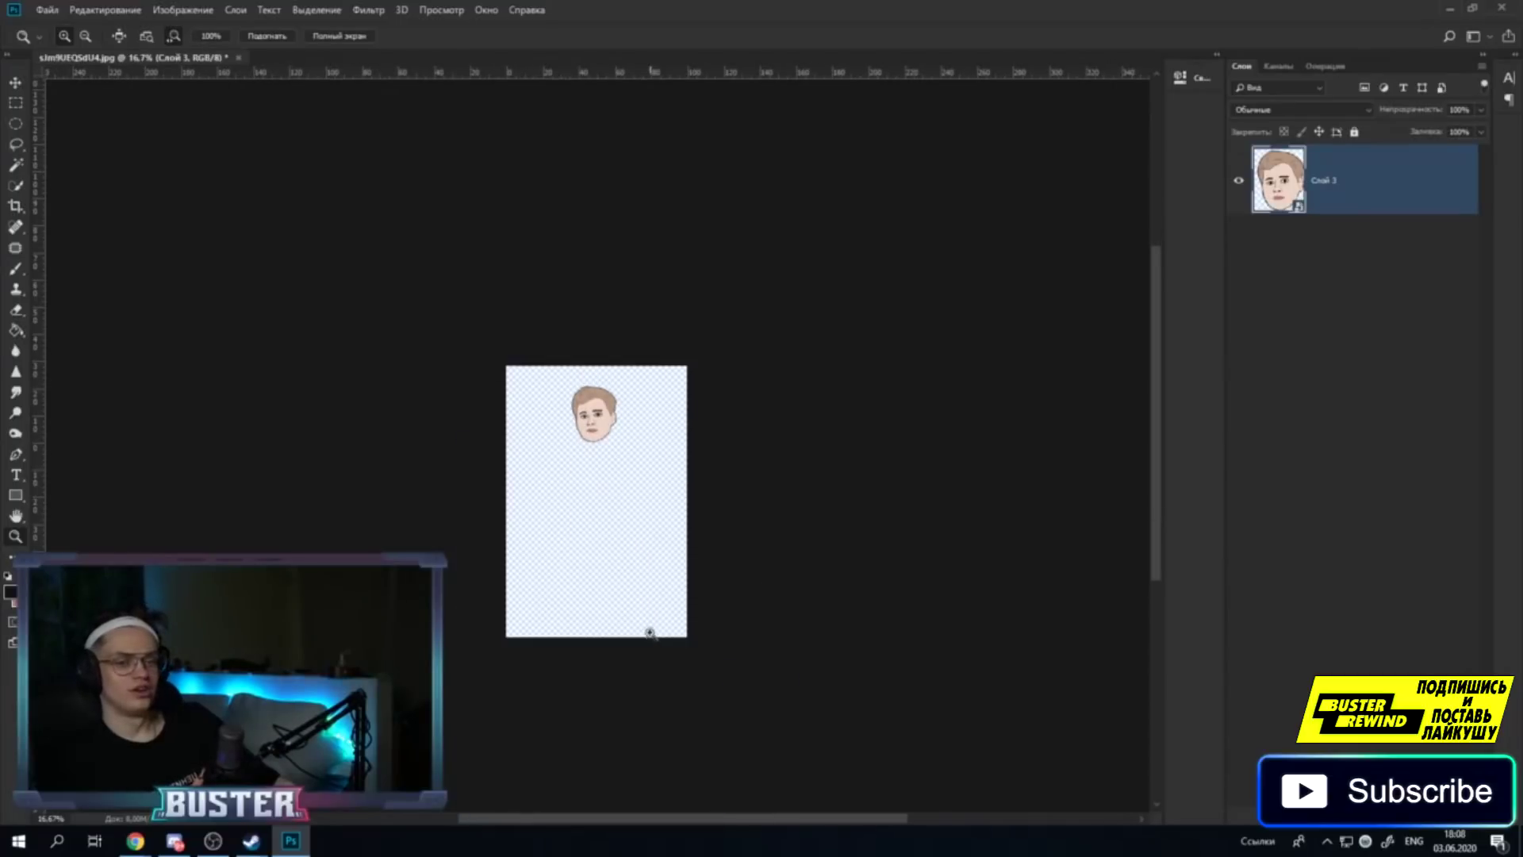
{"action": "scroll", "coordinate": [648, 632], "scroll_direction": "down", "scroll_amount": 2}
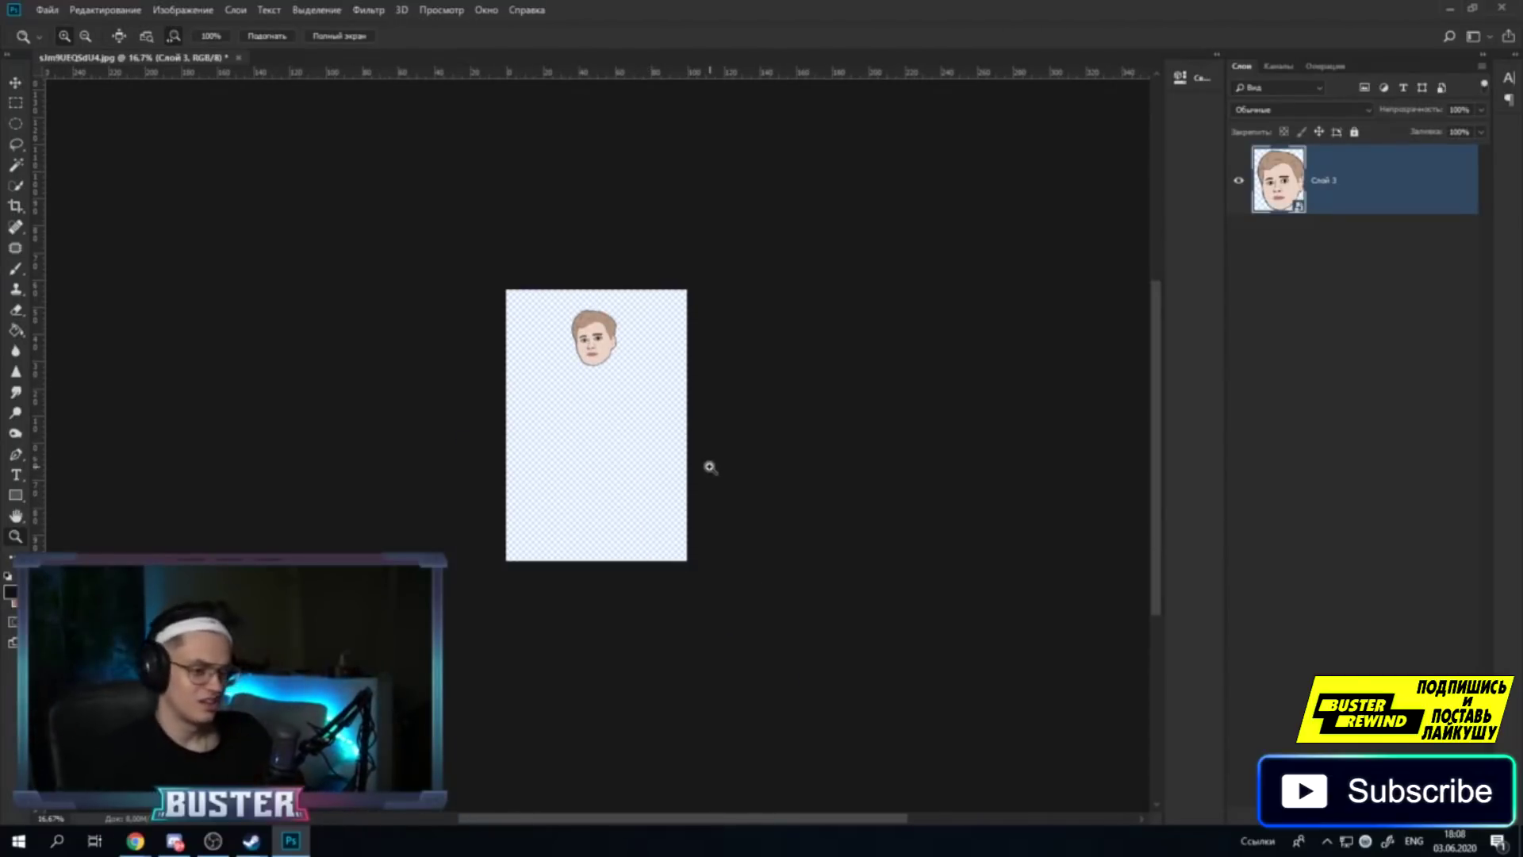
{"action": "scroll", "coordinate": [736, 488], "scroll_direction": "down", "scroll_amount": 3}
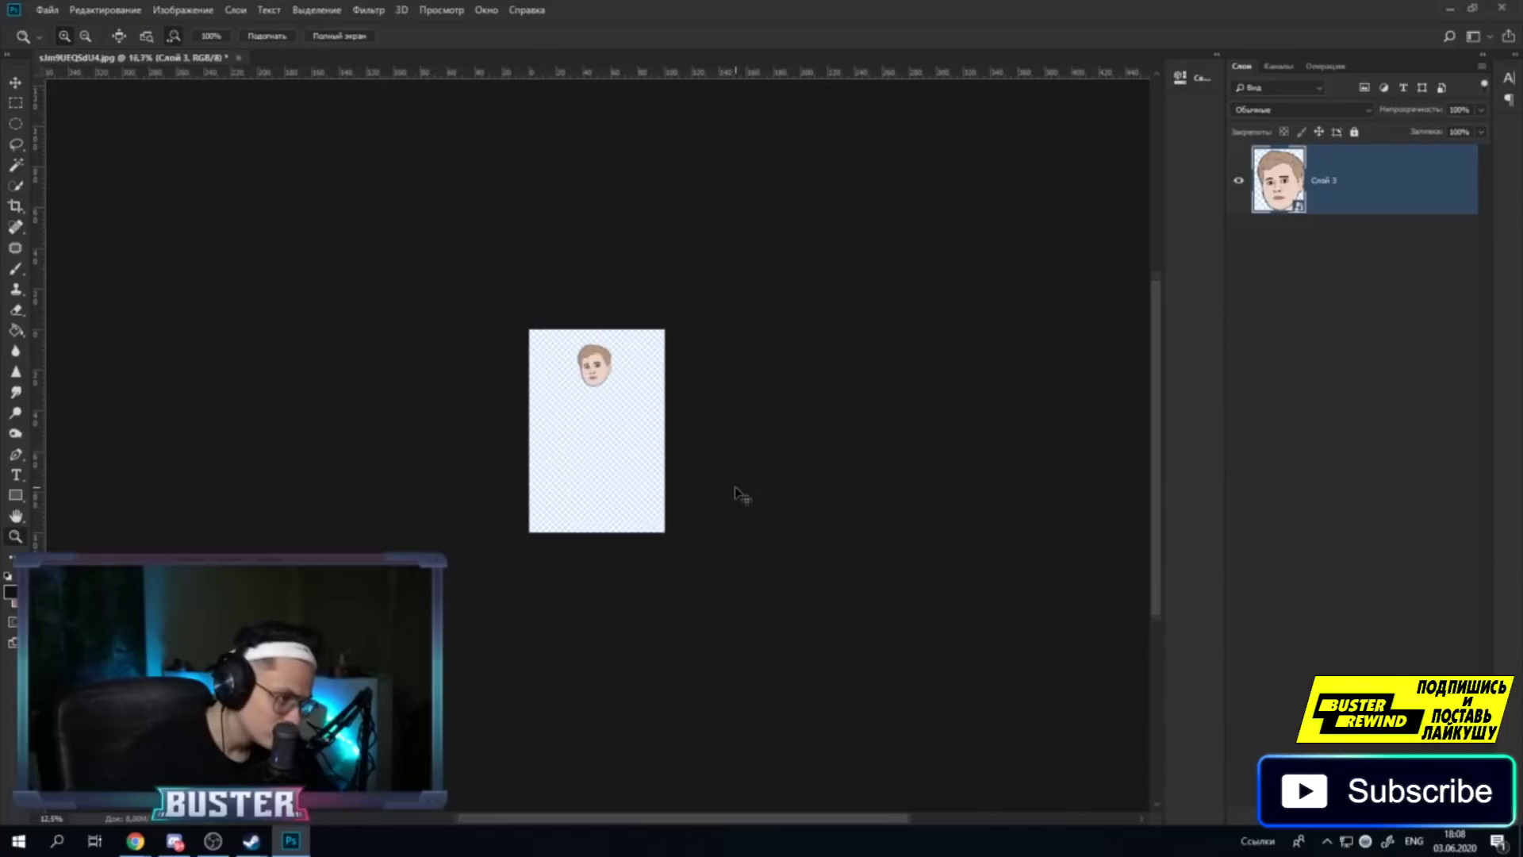
{"action": "scroll", "coordinate": [735, 487], "scroll_direction": "up", "scroll_amount": 2}
{"action": "scroll", "coordinate": [734, 487], "scroll_direction": "up", "scroll_amount": 2}
{"action": "scroll", "coordinate": [734, 487], "scroll_direction": "down", "scroll_amount": 1}
{"action": "scroll", "coordinate": [736, 488], "scroll_direction": "up", "scroll_amount": 1}
{"action": "scroll", "coordinate": [680, 500], "scroll_direction": "up", "scroll_amount": 1}
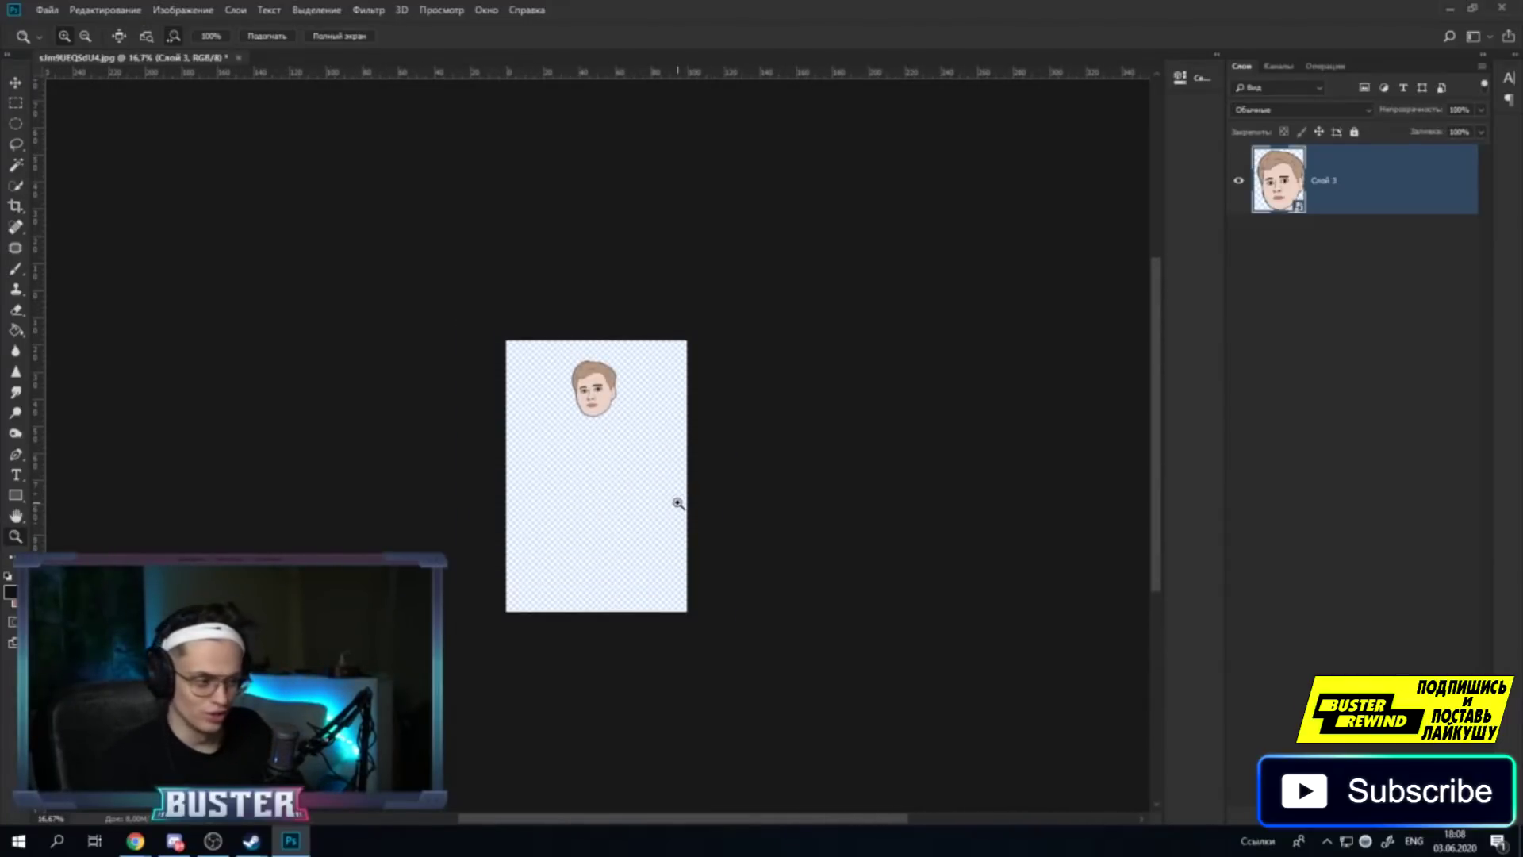
{"action": "scroll", "coordinate": [576, 490], "scroll_direction": "up", "scroll_amount": 2}
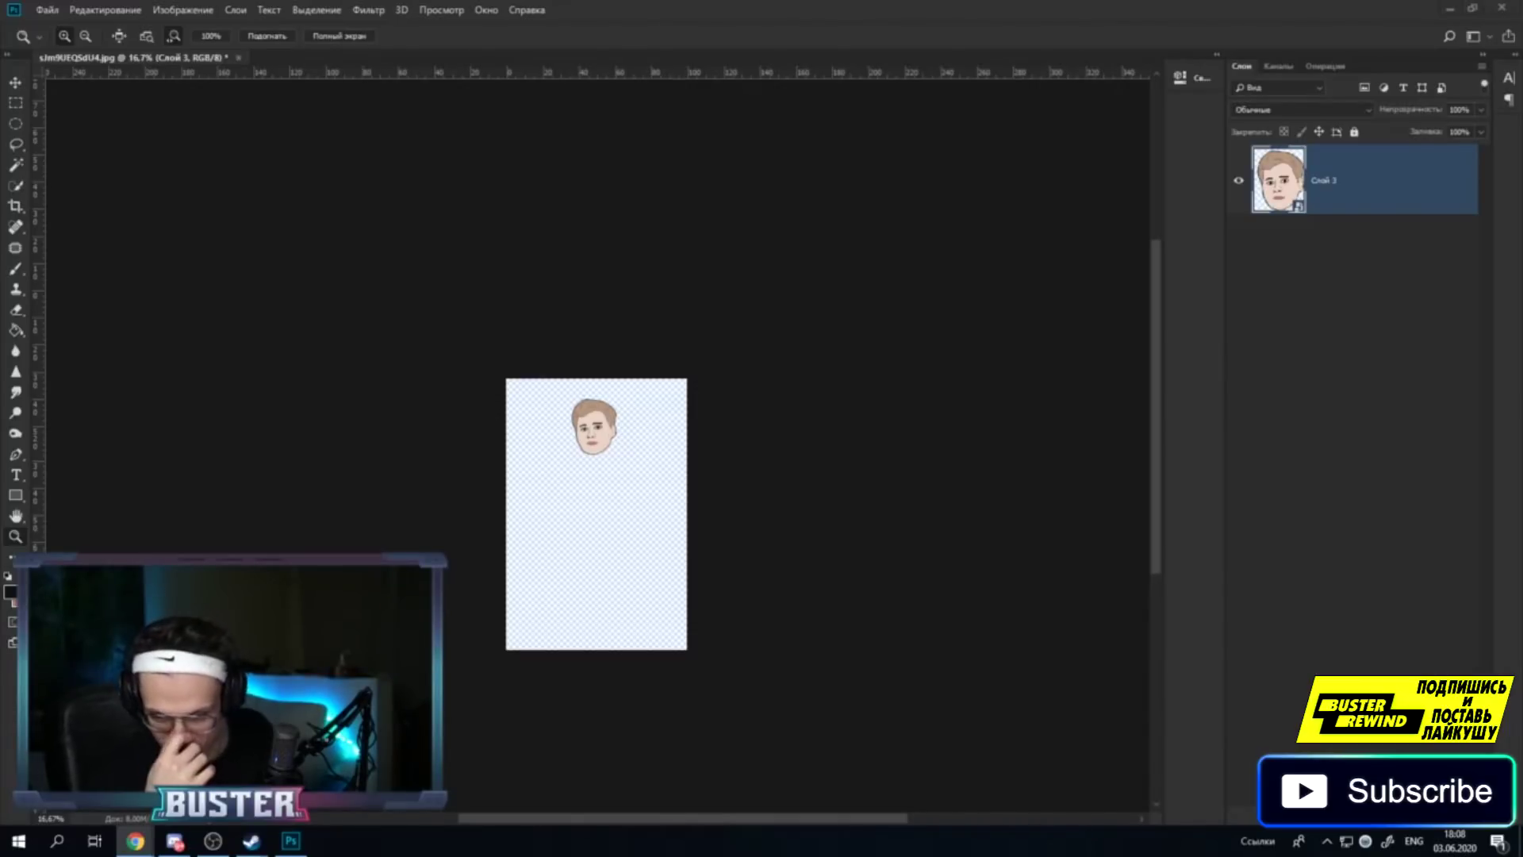
Unpack the smart object back into three layers and delete the top layer Слой 3.
{"action": "right_click", "coordinate": [1416, 203]}
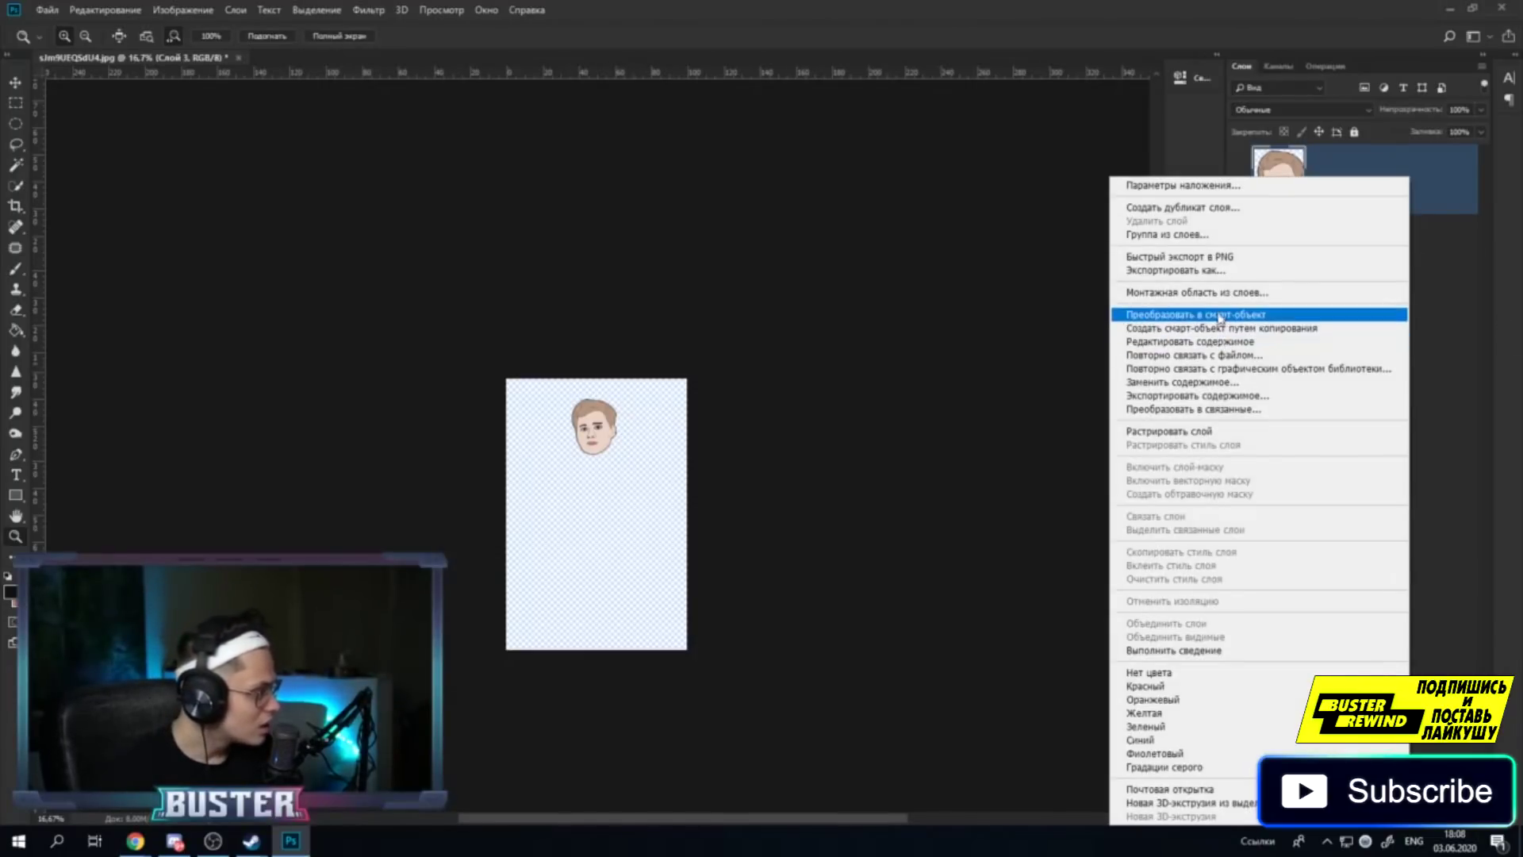
{"action": "left_click", "coordinate": [1269, 371]}
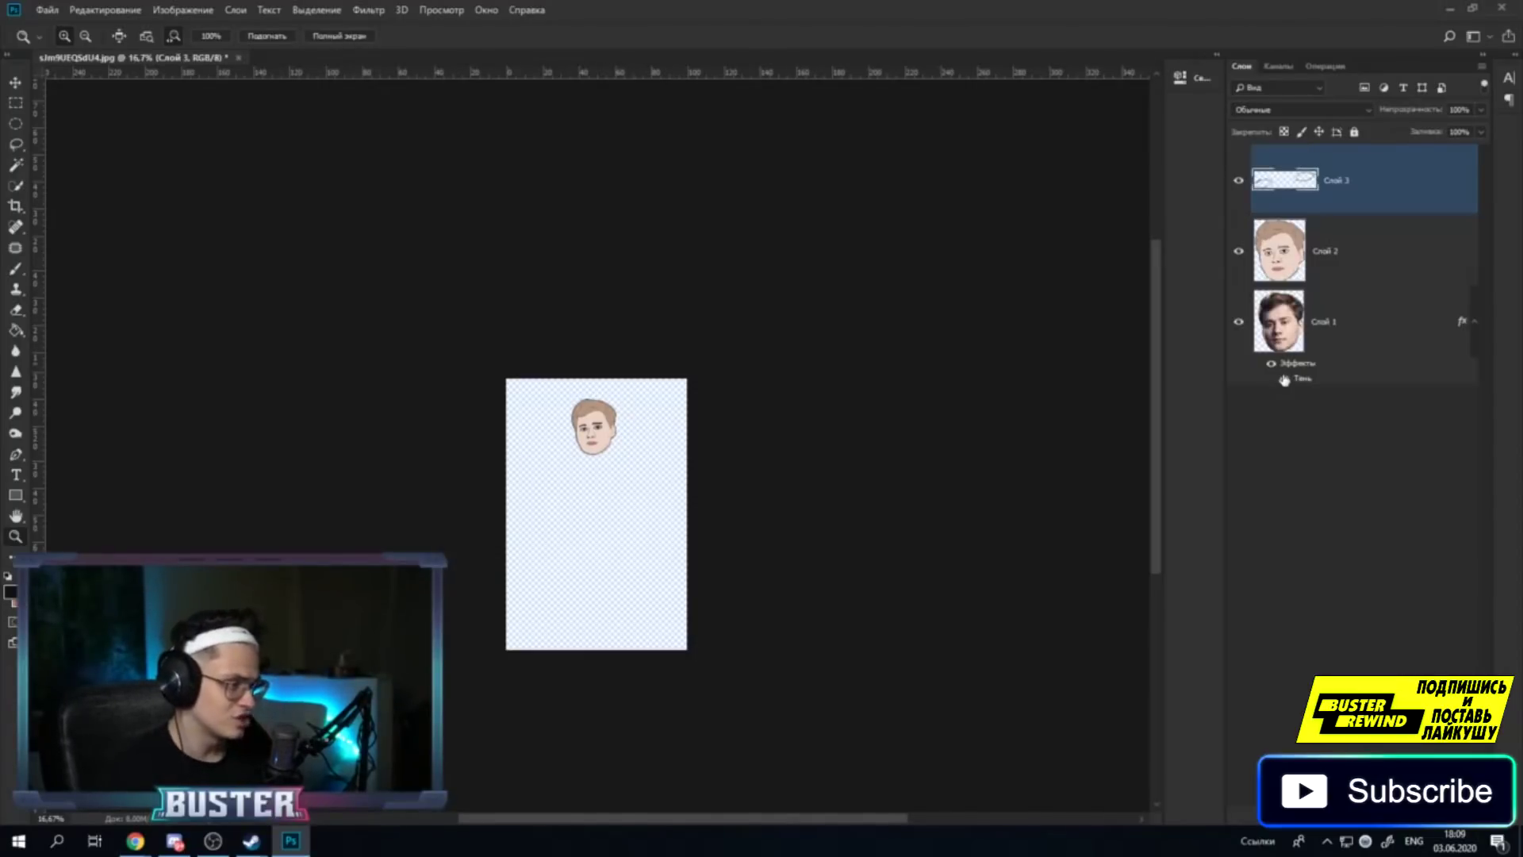
{"action": "right_click", "coordinate": [1338, 204]}
{"action": "left_click", "coordinate": [1346, 277]}
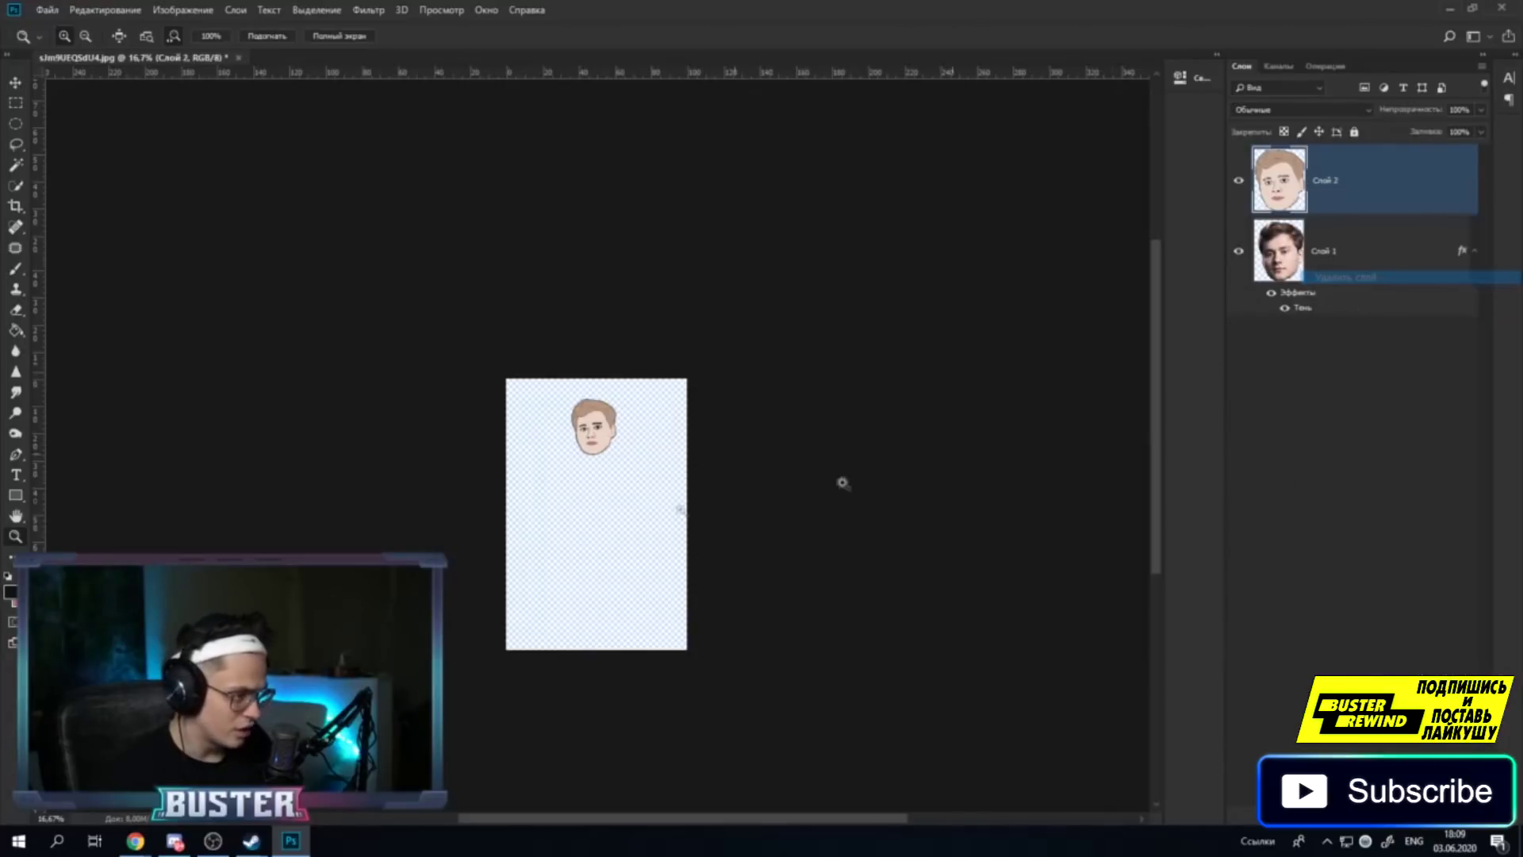
Zoom in on the cartoon face, then zoom the view out to 50%.
{"action": "left_click", "coordinate": [601, 435]}
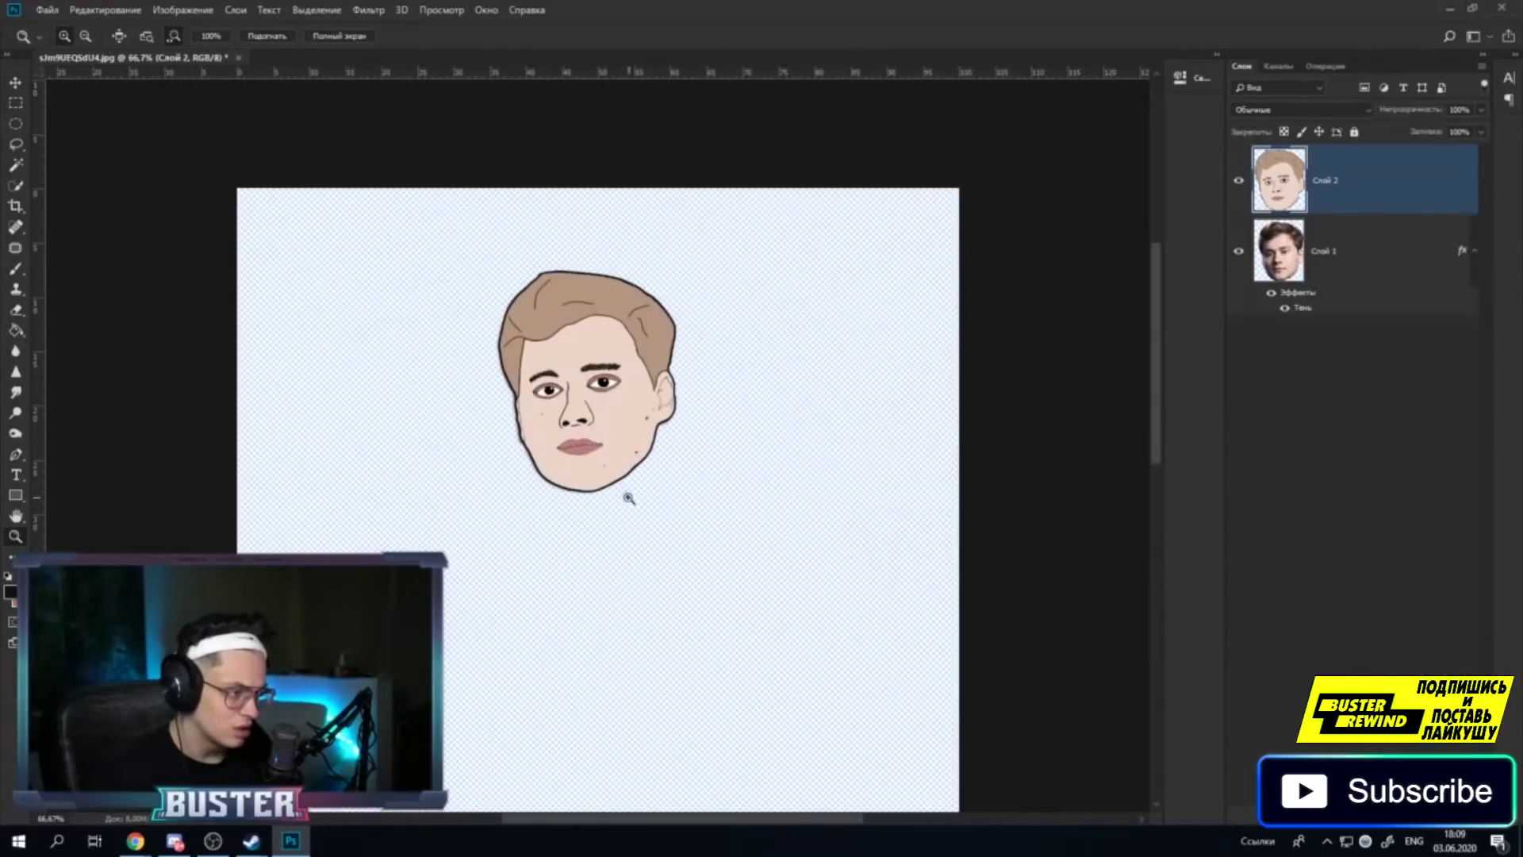
{"action": "right_click", "coordinate": [621, 472]}
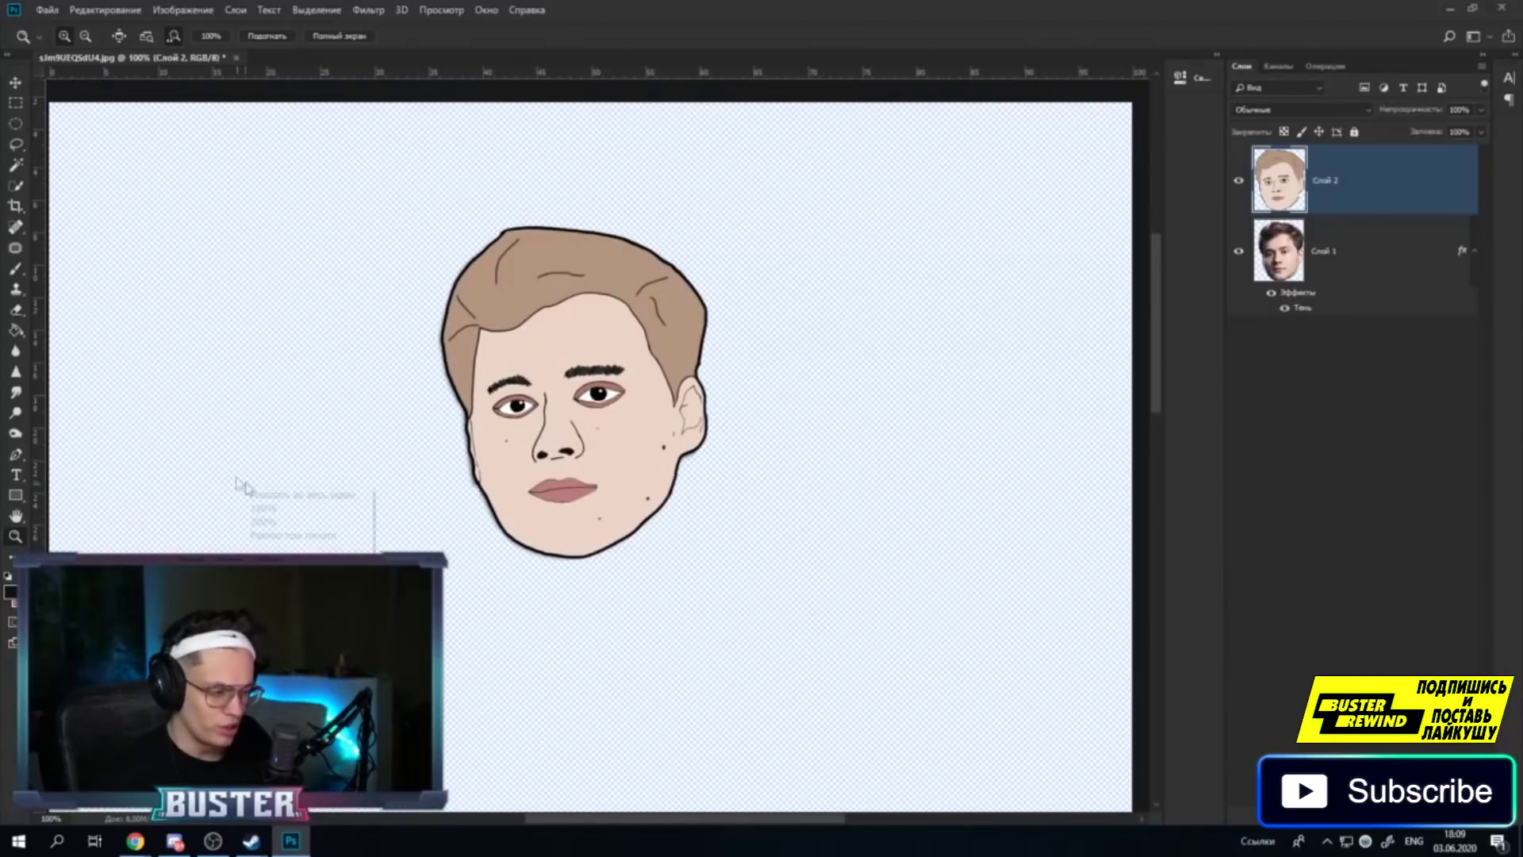
{"action": "right_click", "coordinate": [422, 352]}
{"action": "left_click", "coordinate": [476, 426]}
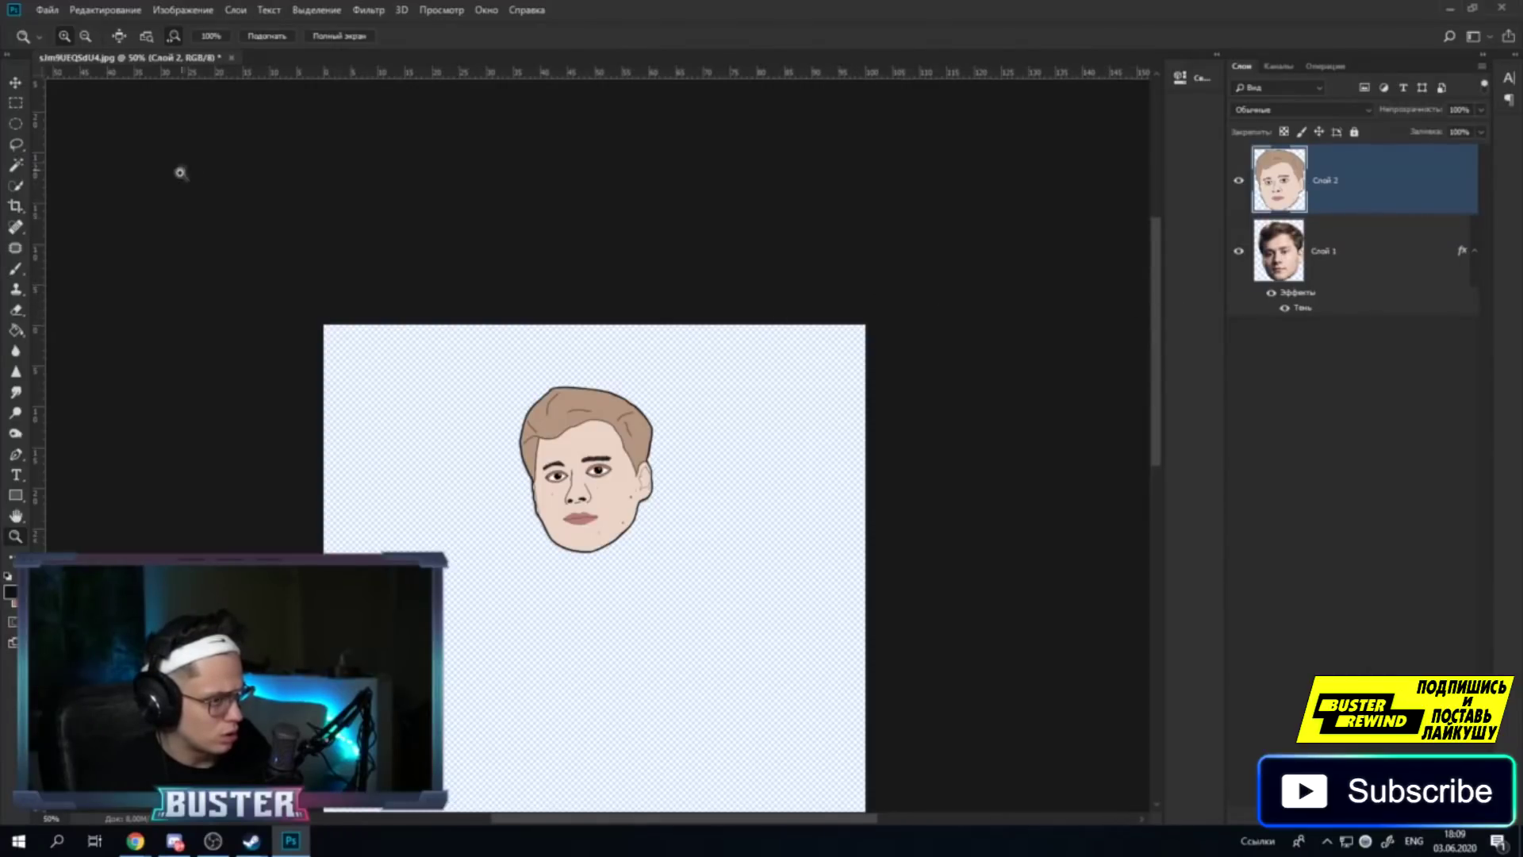
{"action": "left_click", "coordinate": [16, 208]}
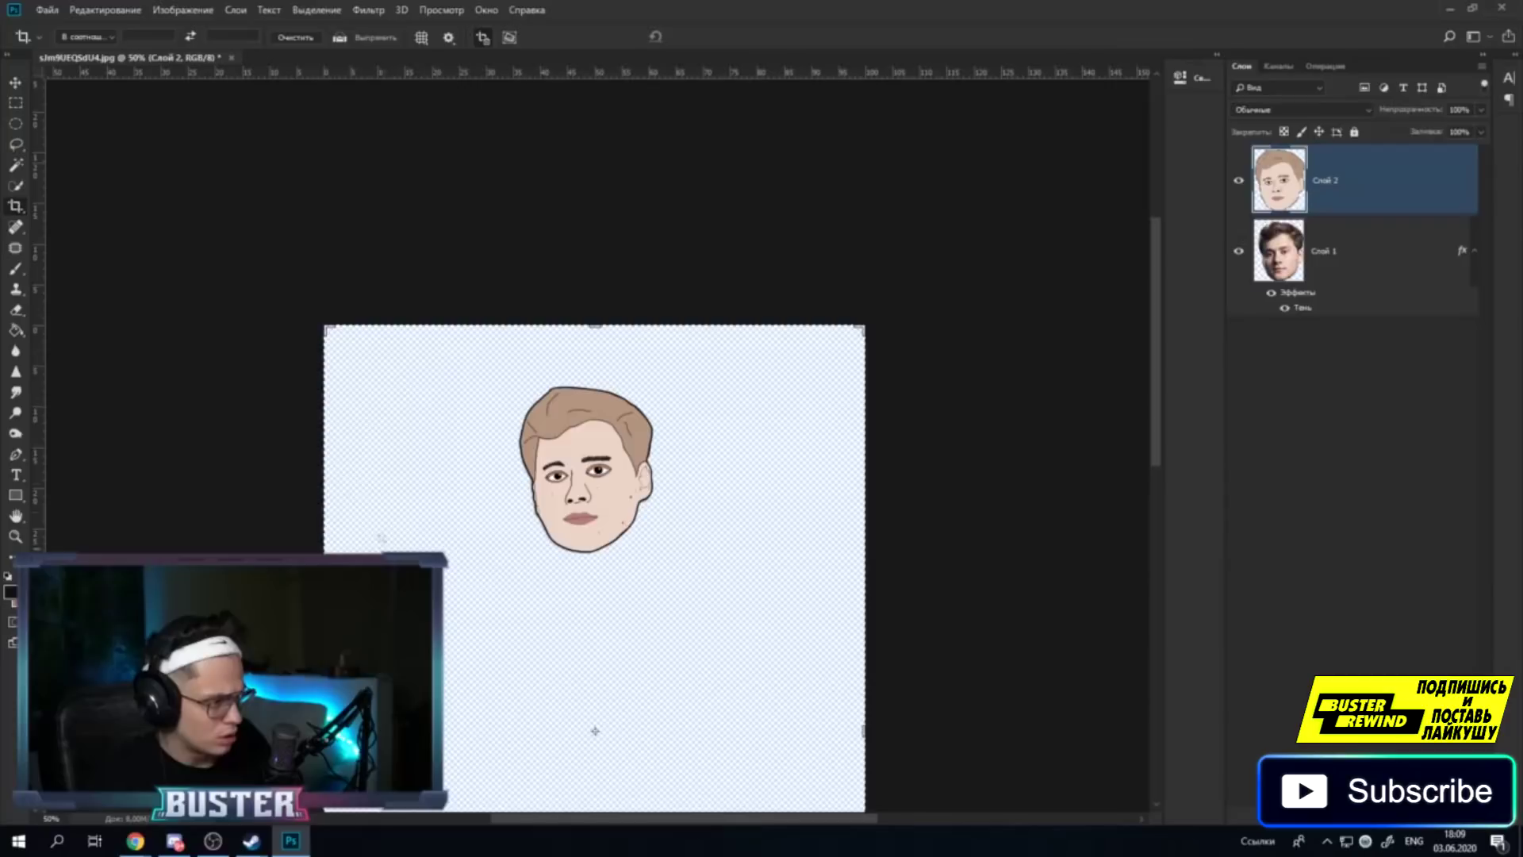
Crop the canvas down to a small square around the cartoon head.
{"action": "scroll", "coordinate": [605, 568], "scroll_direction": "down", "scroll_amount": 2}
{"action": "scroll", "coordinate": [775, 639], "scroll_direction": "down", "scroll_amount": 2}
{"action": "scroll", "coordinate": [884, 703], "scroll_direction": "down", "scroll_amount": 2}
{"action": "mouse_move", "coordinate": [877, 765]}
{"action": "left_mouse_down"}
{"action": "mouse_move", "coordinate": [670, 521]}
{"action": "mouse_move", "coordinate": [775, 507]}
{"action": "mouse_move", "coordinate": [676, 496]}
{"action": "mouse_move", "coordinate": [721, 466]}
{"action": "mouse_move", "coordinate": [701, 479]}
{"action": "mouse_move", "coordinate": [718, 476]}
{"action": "mouse_move", "coordinate": [550, 412]}
{"action": "mouse_move", "coordinate": [534, 431]}
{"action": "left_mouse_up"}
{"action": "key", "text": "Return"}
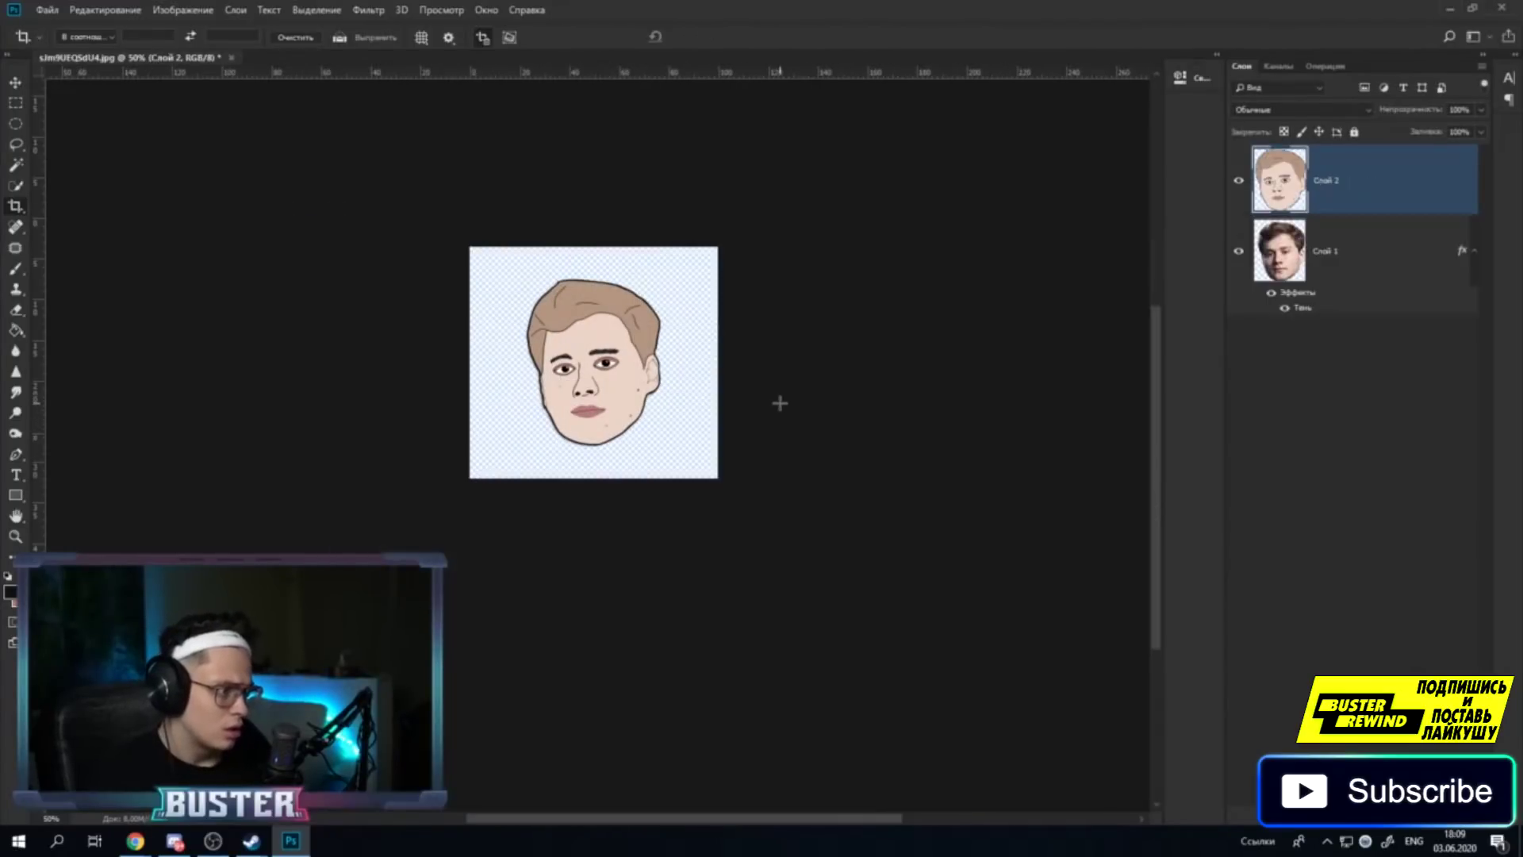
Select Слой 1 together with Слой 2 and shift the face layers right.
{"action": "left_click", "coordinate": [1358, 281], "text": "shift"}
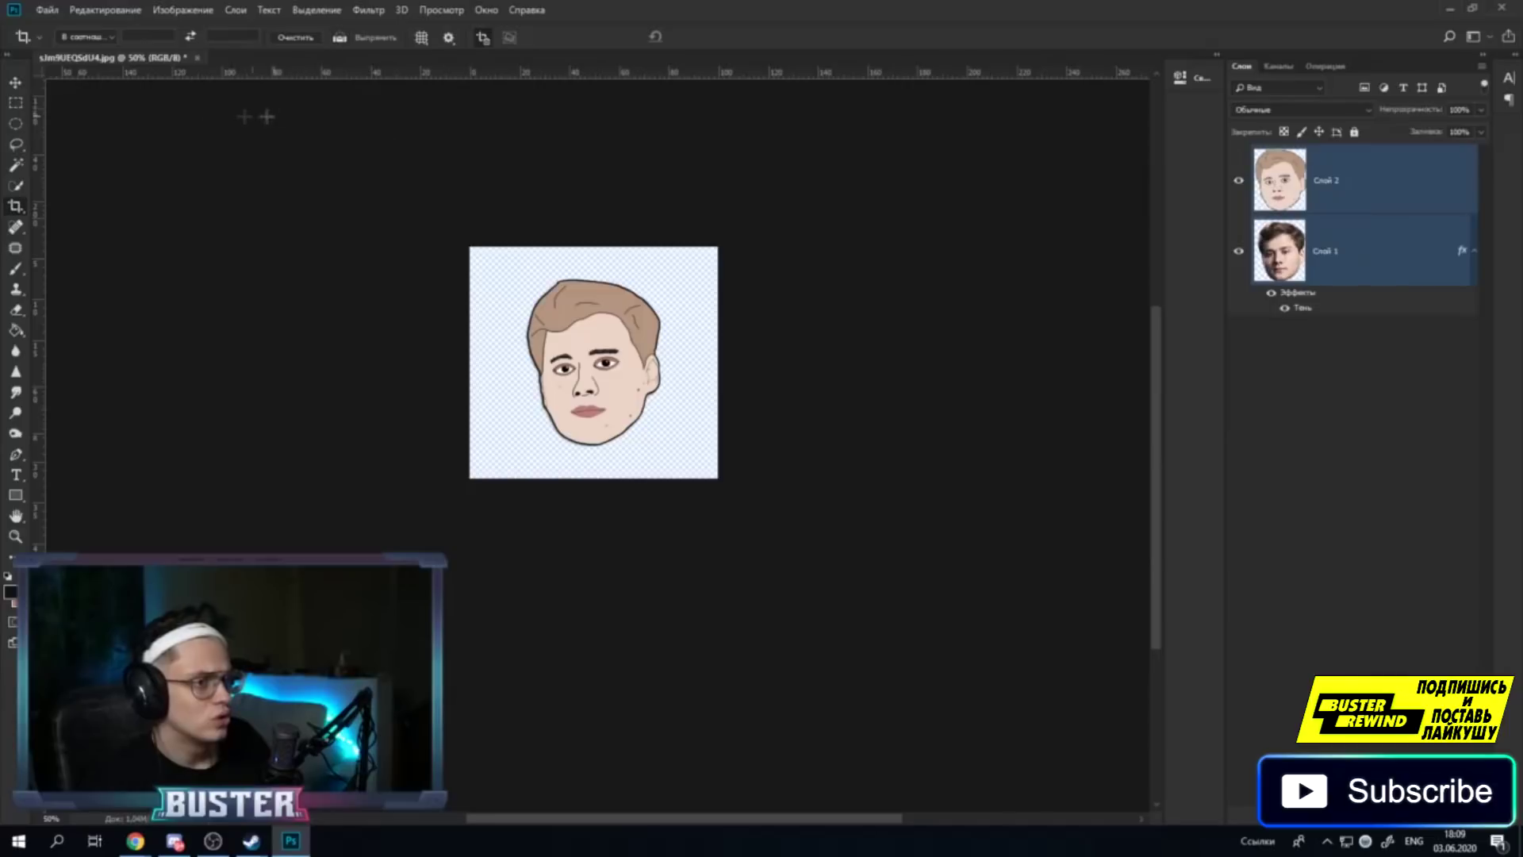
{"action": "key", "text": "v"}
{"action": "left_click_drag", "start_coordinate": [605, 372], "coordinate": [608, 382]}
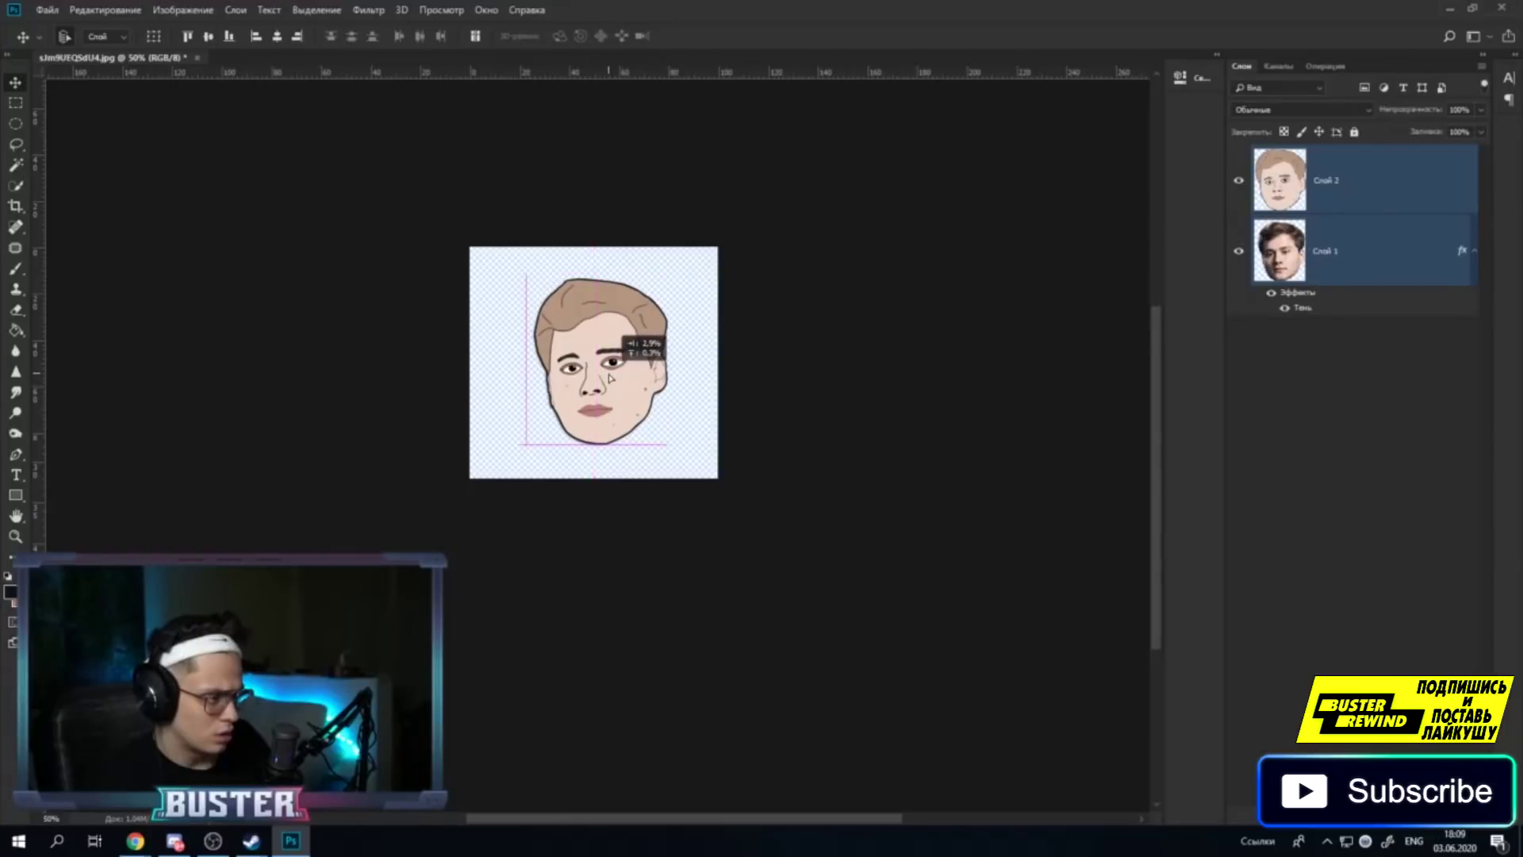
Undo the crop, nudge the face up and back down, and stamp visible layers into Слой 3.
{"action": "left_click_drag", "start_coordinate": [609, 379], "coordinate": [606, 378]}
{"action": "key", "text": "ctrl+z"}
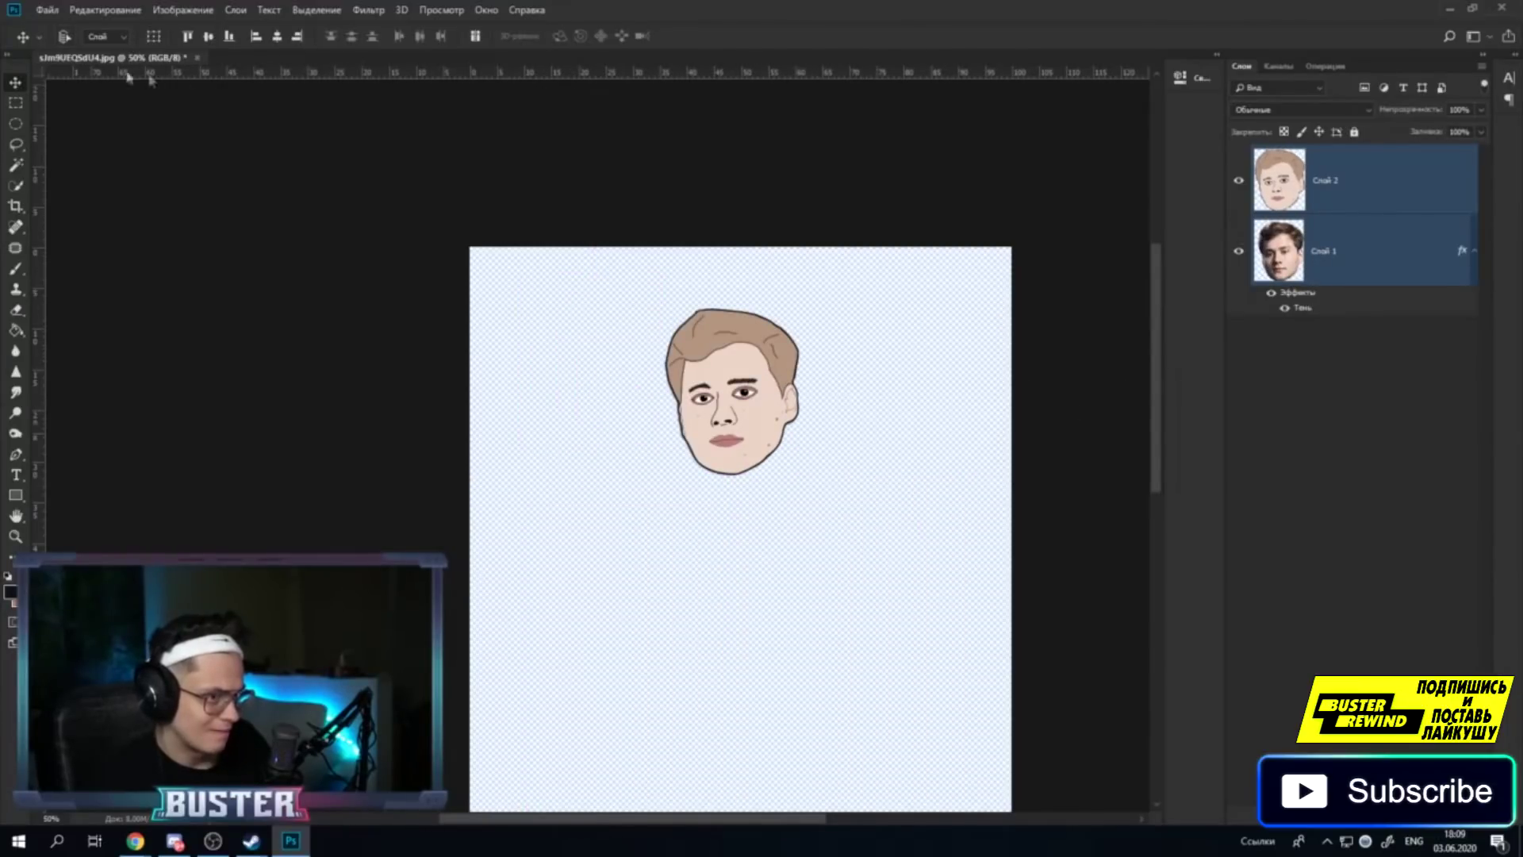
{"action": "left_click_drag", "start_coordinate": [738, 410], "coordinate": [740, 387]}
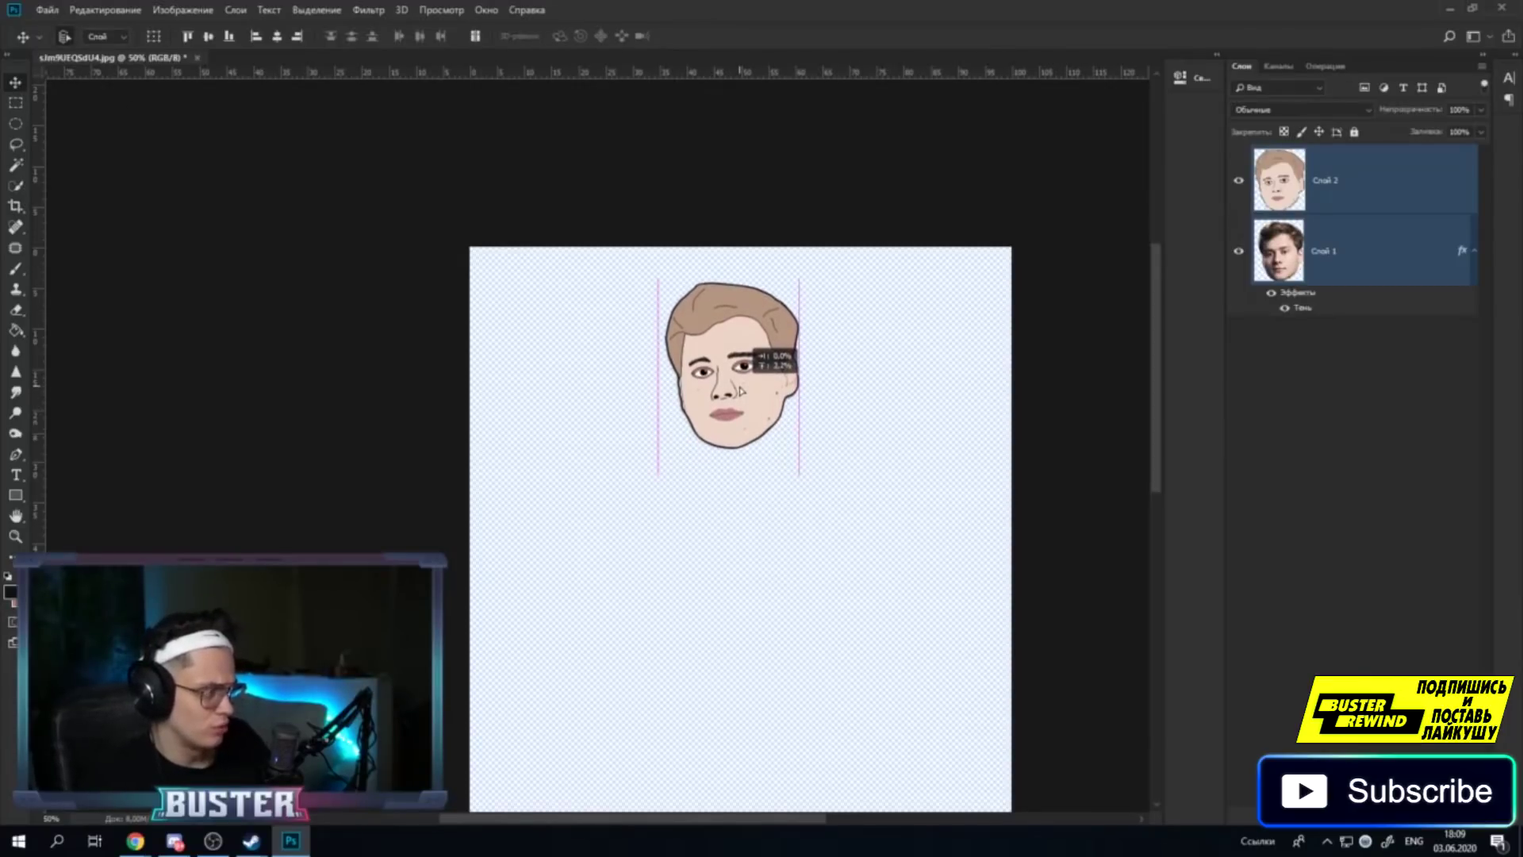
{"action": "mouse_move", "coordinate": [740, 387]}
{"action": "left_mouse_down"}
{"action": "mouse_move", "coordinate": [736, 429]}
{"action": "mouse_move", "coordinate": [736, 406]}
{"action": "left_mouse_up"}
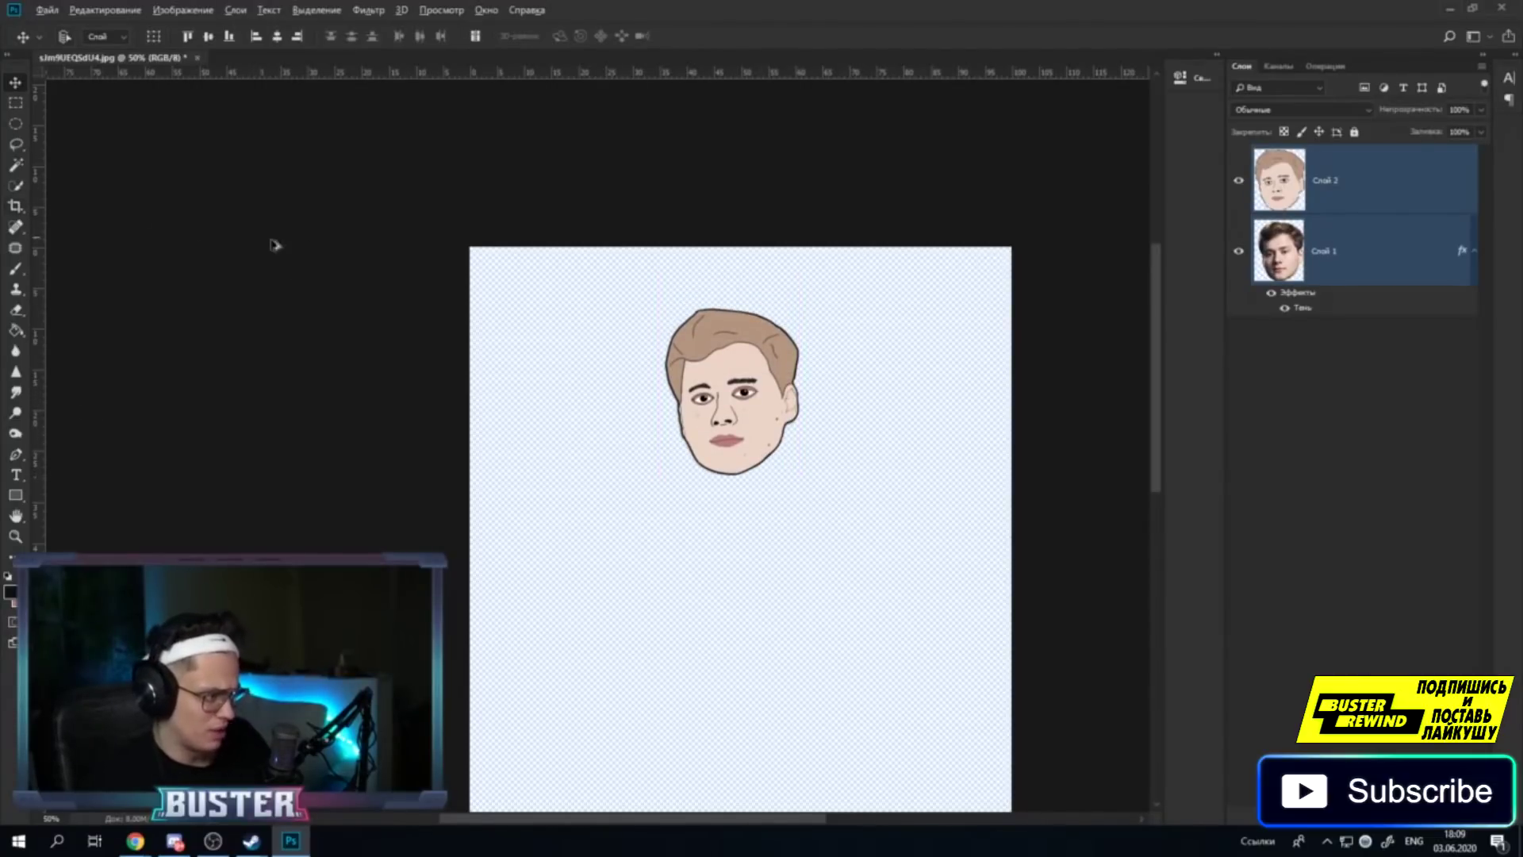
{"action": "key", "text": "ctrl+shift+alt+e"}
{"action": "left_click", "coordinate": [105, 9]}
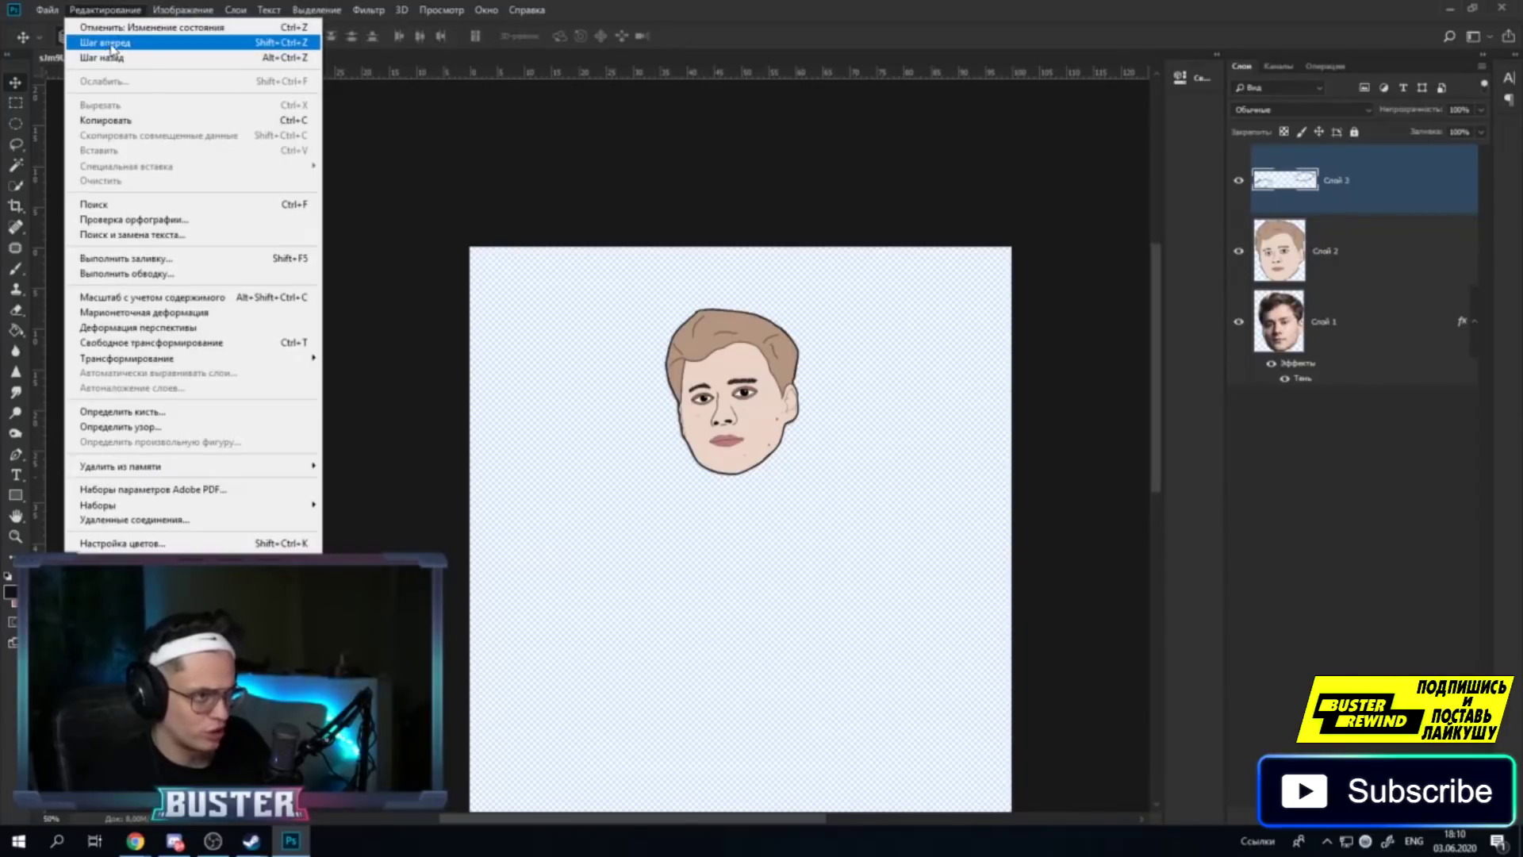
Step back to remove the new Слой 3 and start a crop around the face.
{"action": "left_click", "coordinate": [95, 41]}
{"action": "left_click", "coordinate": [15, 206]}
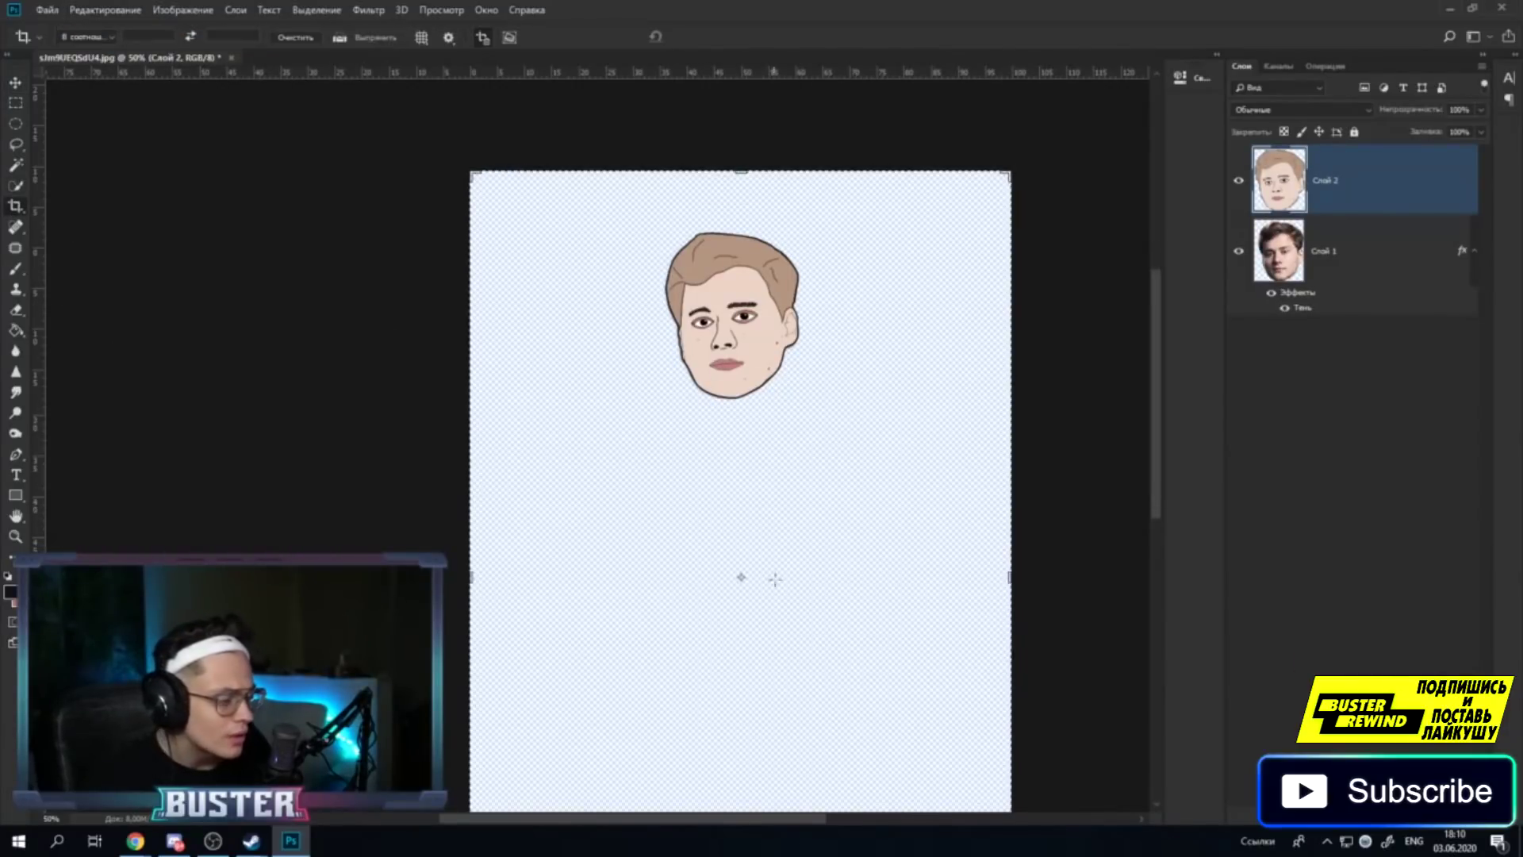
{"action": "scroll", "coordinate": [742, 571], "scroll_direction": "down", "scroll_amount": 5}
{"action": "left_click_drag", "start_coordinate": [1009, 714], "coordinate": [914, 449]}
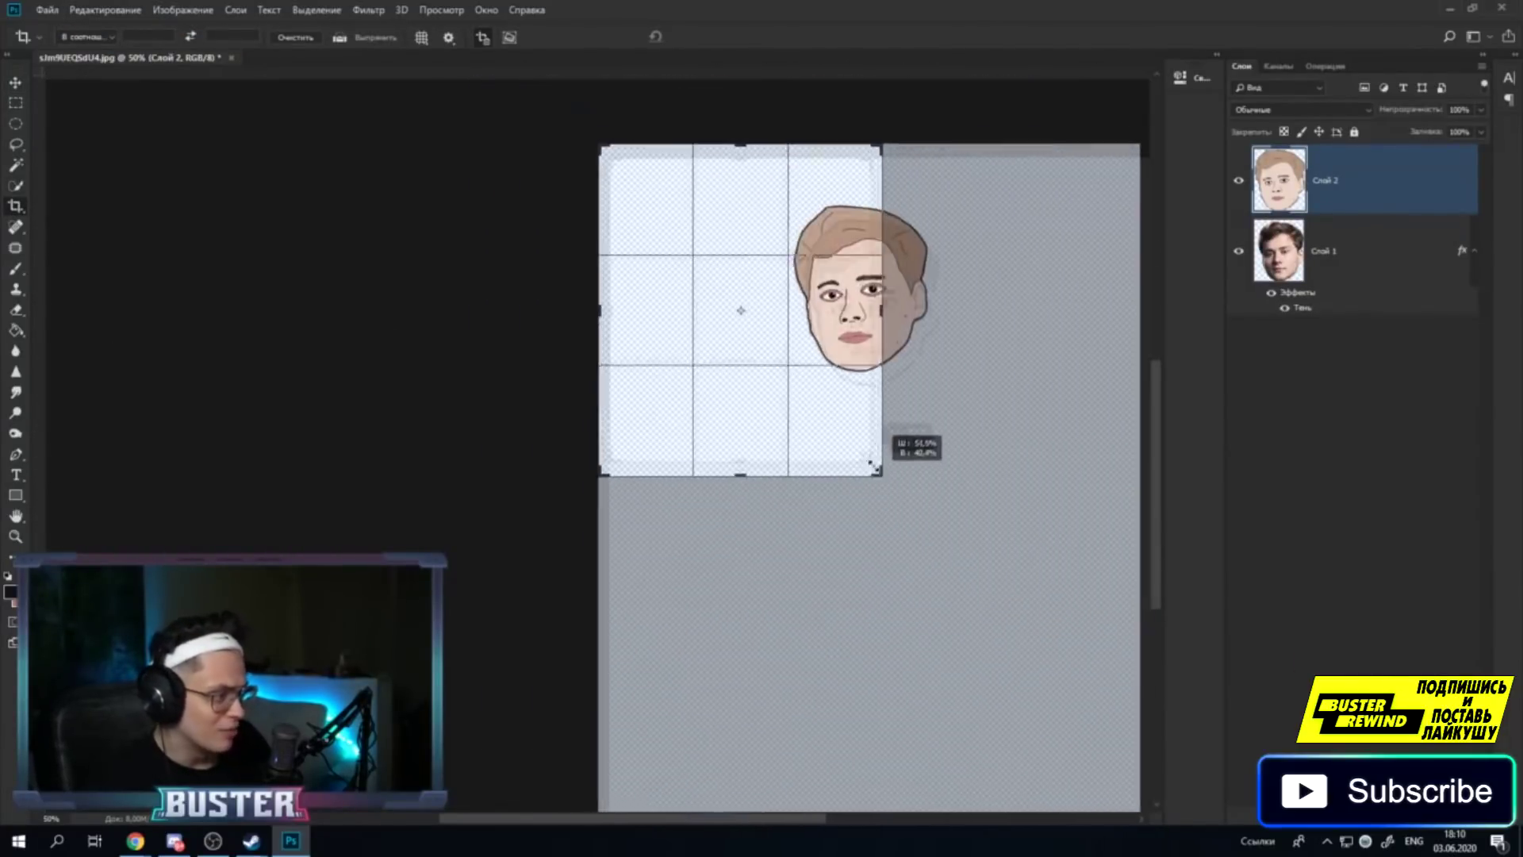
{"action": "mouse_move", "coordinate": [862, 450]}
{"action": "left_mouse_down"}
{"action": "mouse_move", "coordinate": [754, 428]}
{"action": "mouse_move", "coordinate": [774, 440]}
{"action": "left_mouse_up"}
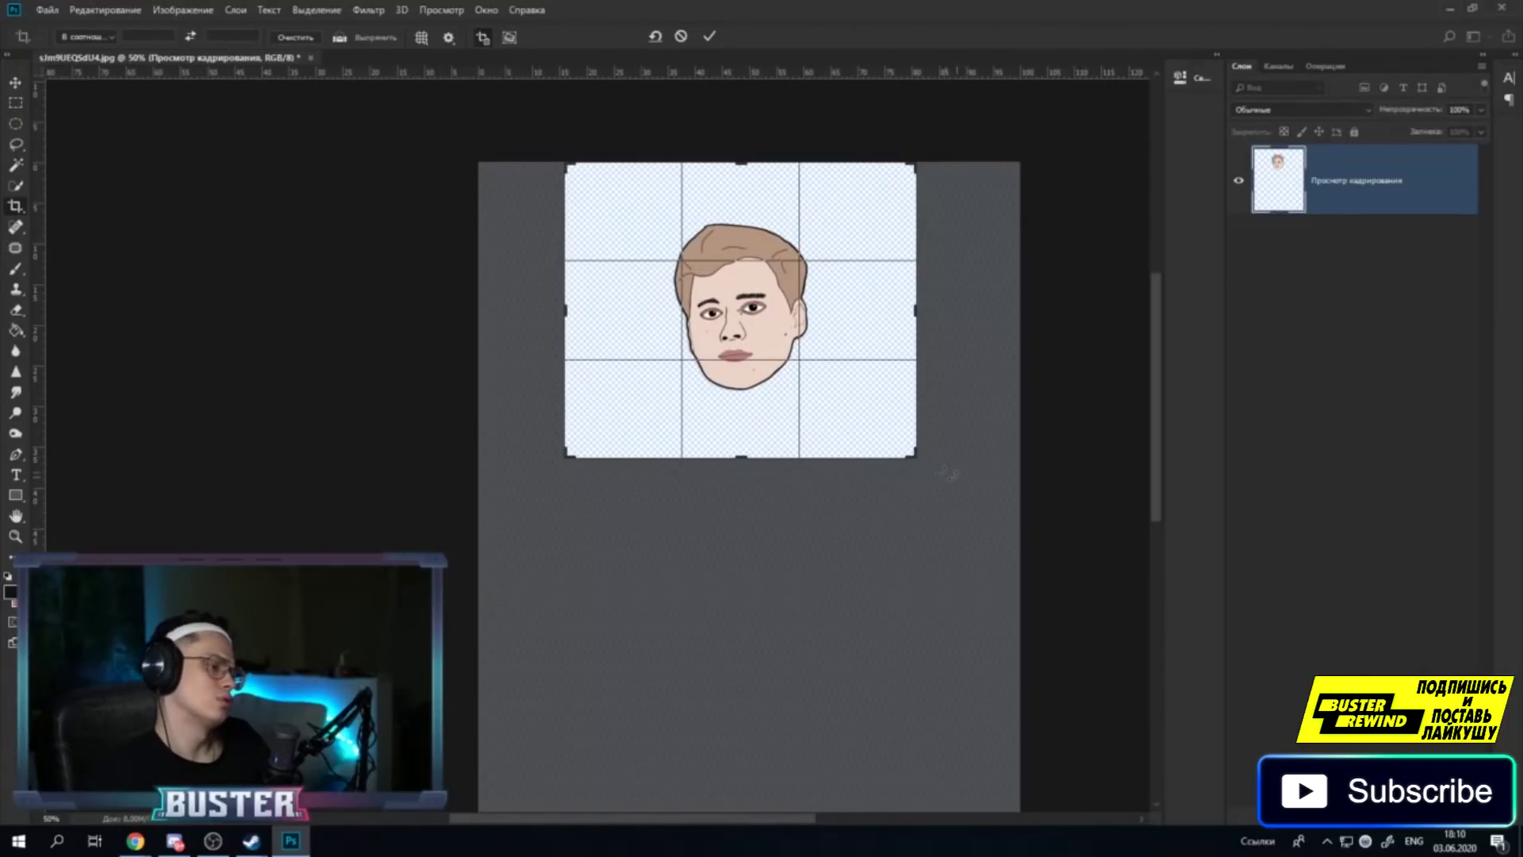
Tighten the crop evenly into a square with the face centred and apply it.
{"action": "left_click_drag", "start_coordinate": [916, 457], "coordinate": [882, 427]}
{"action": "left_click_drag", "start_coordinate": [867, 374], "coordinate": [778, 357]}
{"action": "left_click_drag", "start_coordinate": [749, 200], "coordinate": [750, 193]}
{"action": "left_click_drag", "start_coordinate": [766, 299], "coordinate": [769, 306]}
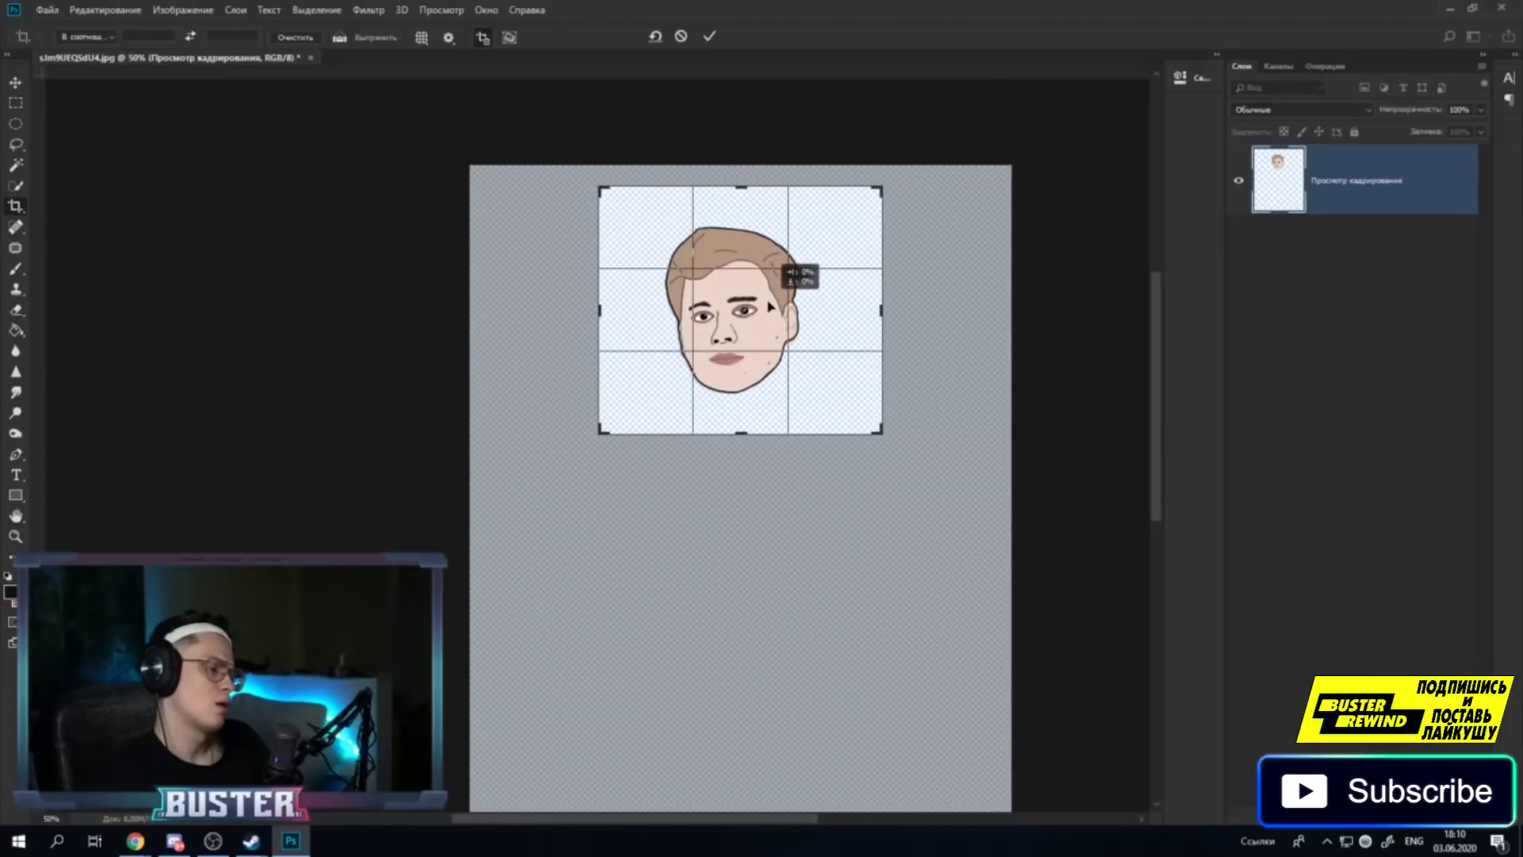
{"action": "mouse_move", "coordinate": [767, 305]}
{"action": "left_mouse_down"}
{"action": "mouse_move", "coordinate": [756, 350]}
{"action": "mouse_move", "coordinate": [766, 342]}
{"action": "left_mouse_up"}
{"action": "right_click", "coordinate": [754, 344]}
{"action": "key", "text": "Escape"}
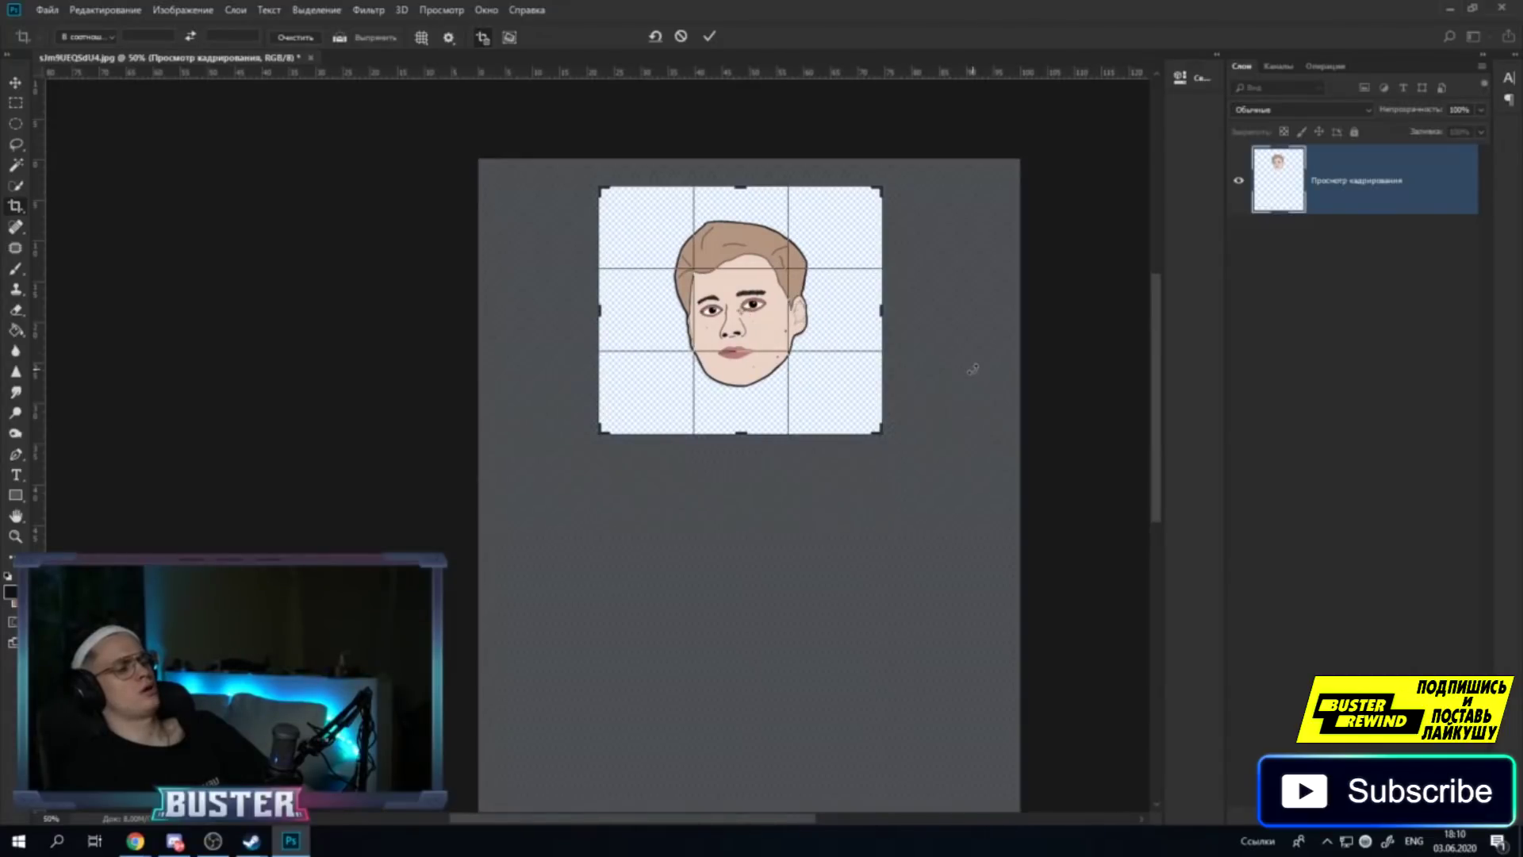
{"action": "key", "text": "Return"}
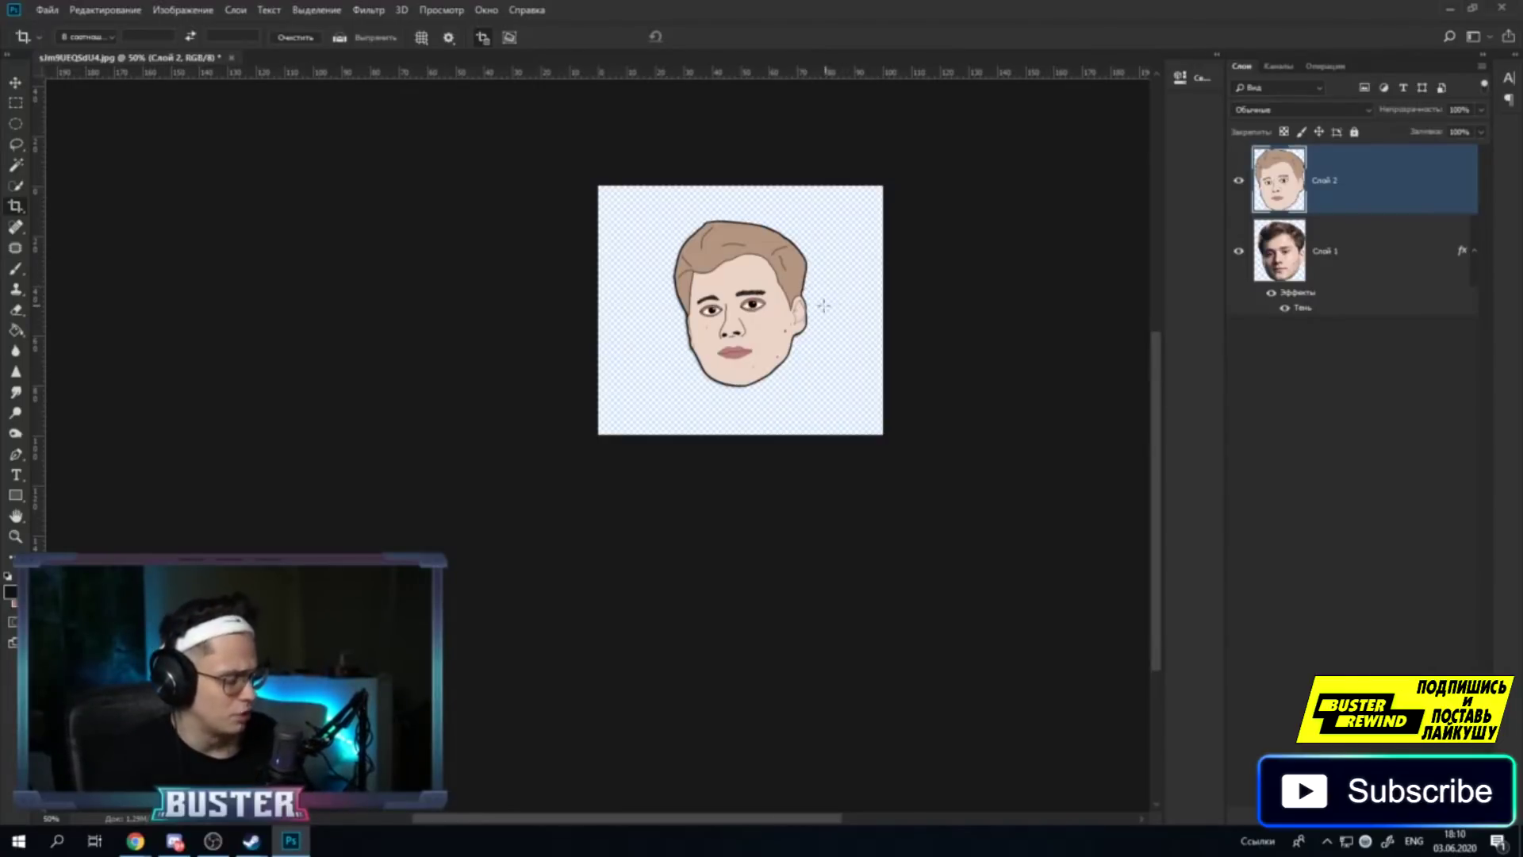
{"action": "scroll", "coordinate": [673, 416], "scroll_direction": "up", "scroll_amount": 2}
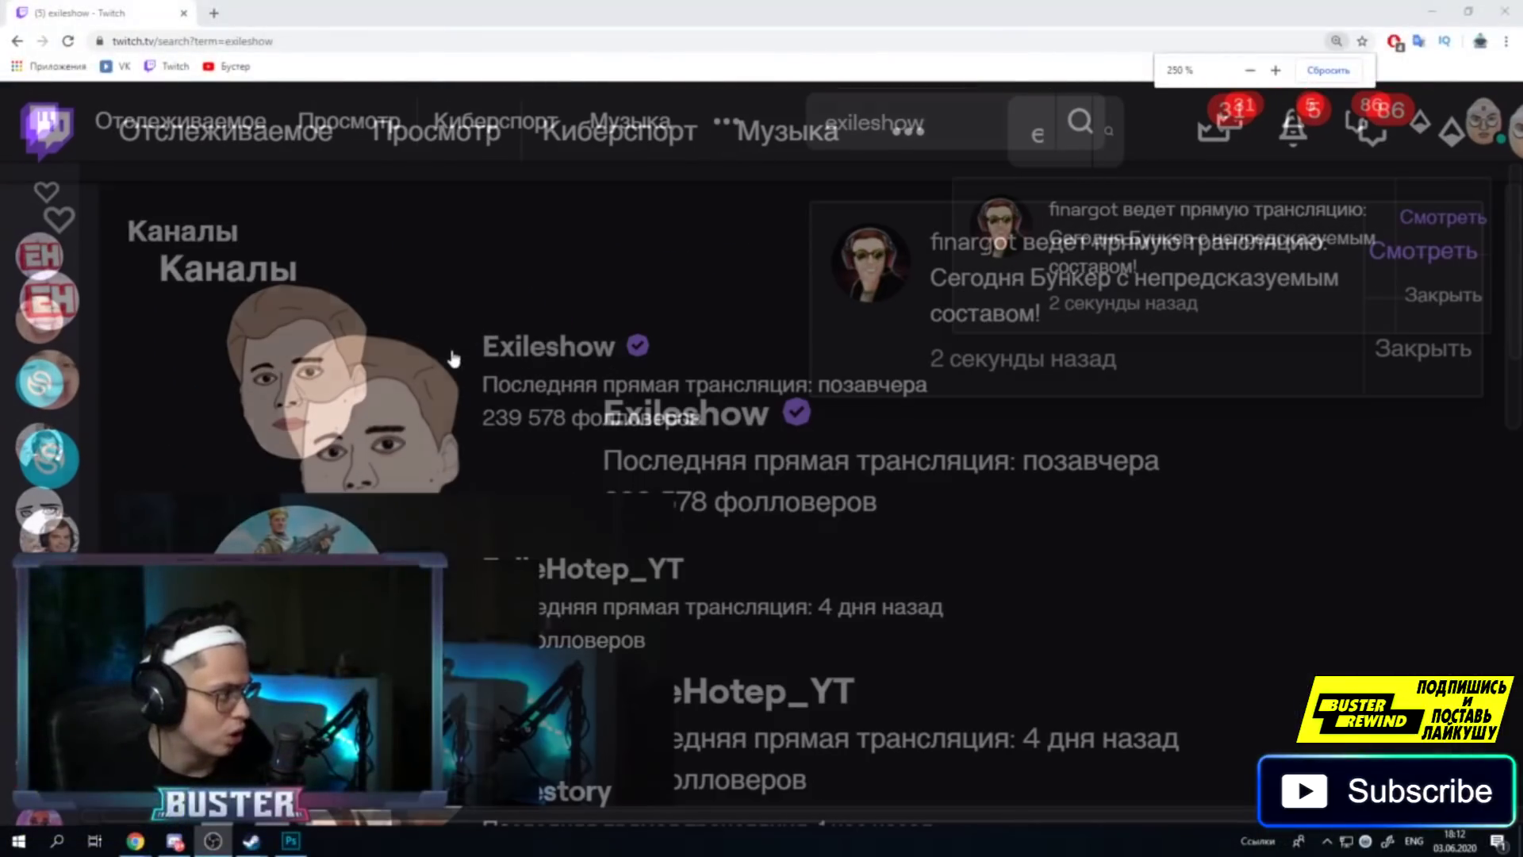
Browse the Twitch search results showing the cartoon-head avatar and reset the page zoom.
{"action": "scroll", "coordinate": [454, 358], "scroll_direction": "down", "scroll_amount": 2}
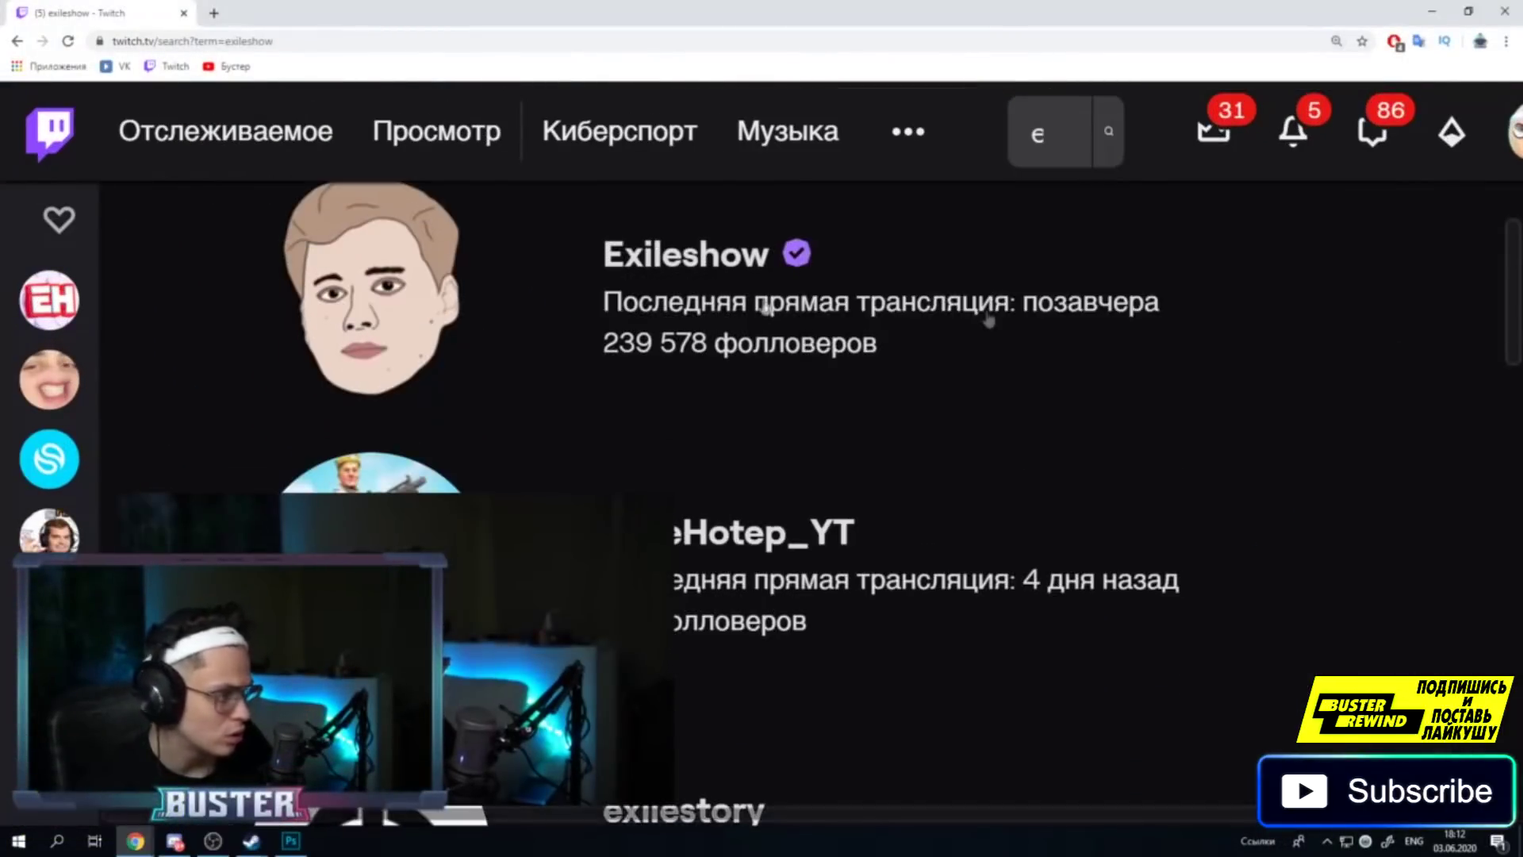
{"action": "scroll", "coordinate": [460, 349], "scroll_direction": "up", "scroll_amount": 1}
{"action": "scroll", "coordinate": [630, 357], "scroll_direction": "down", "scroll_amount": 2}
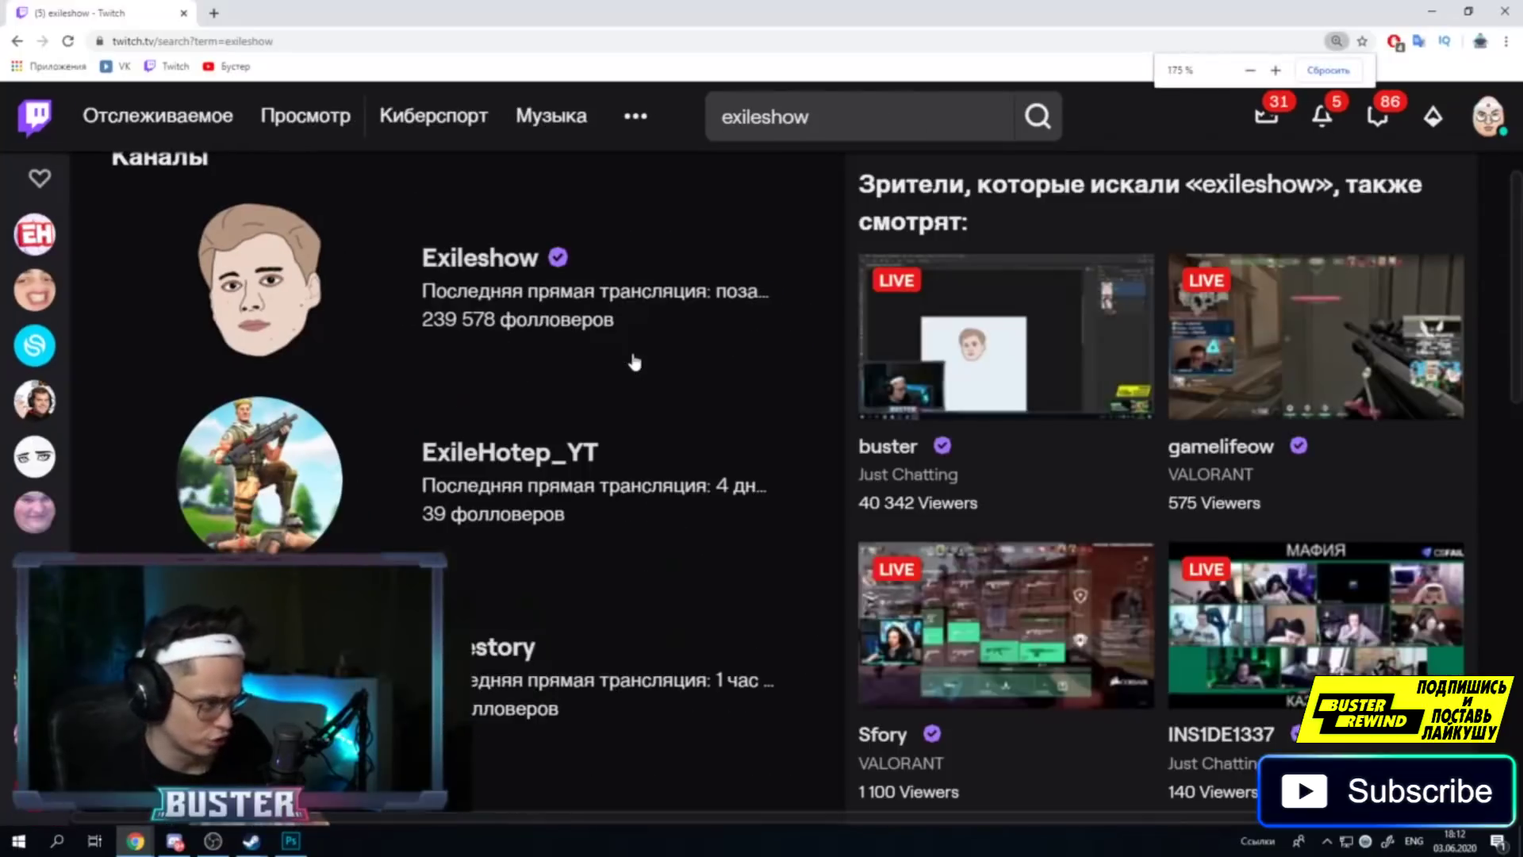
{"action": "scroll", "coordinate": [562, 419], "scroll_direction": "up", "scroll_amount": 2}
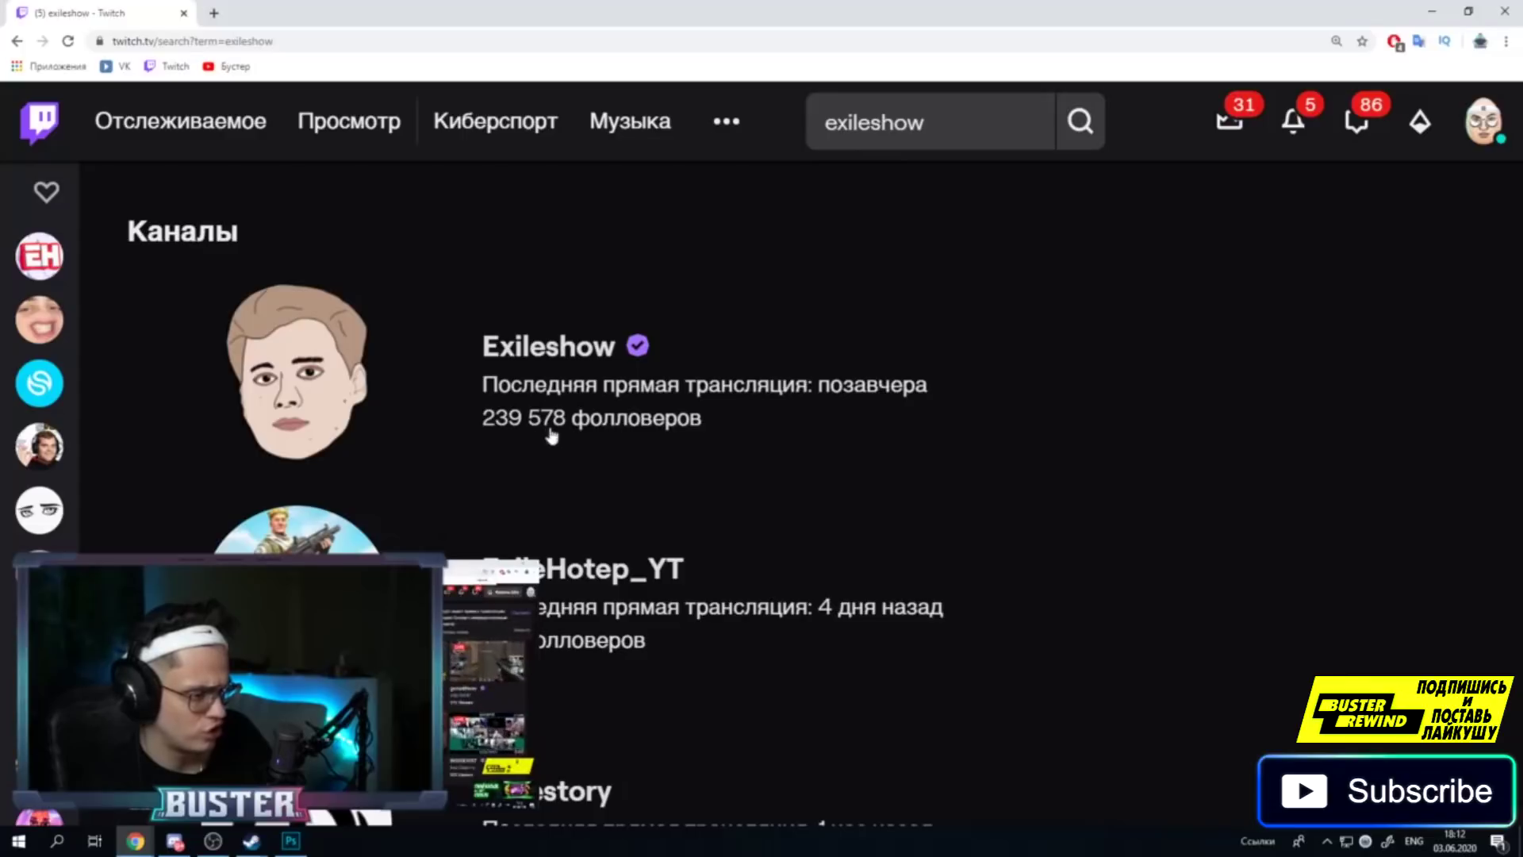
{"action": "scroll", "coordinate": [405, 386], "scroll_direction": "down", "scroll_amount": 1}
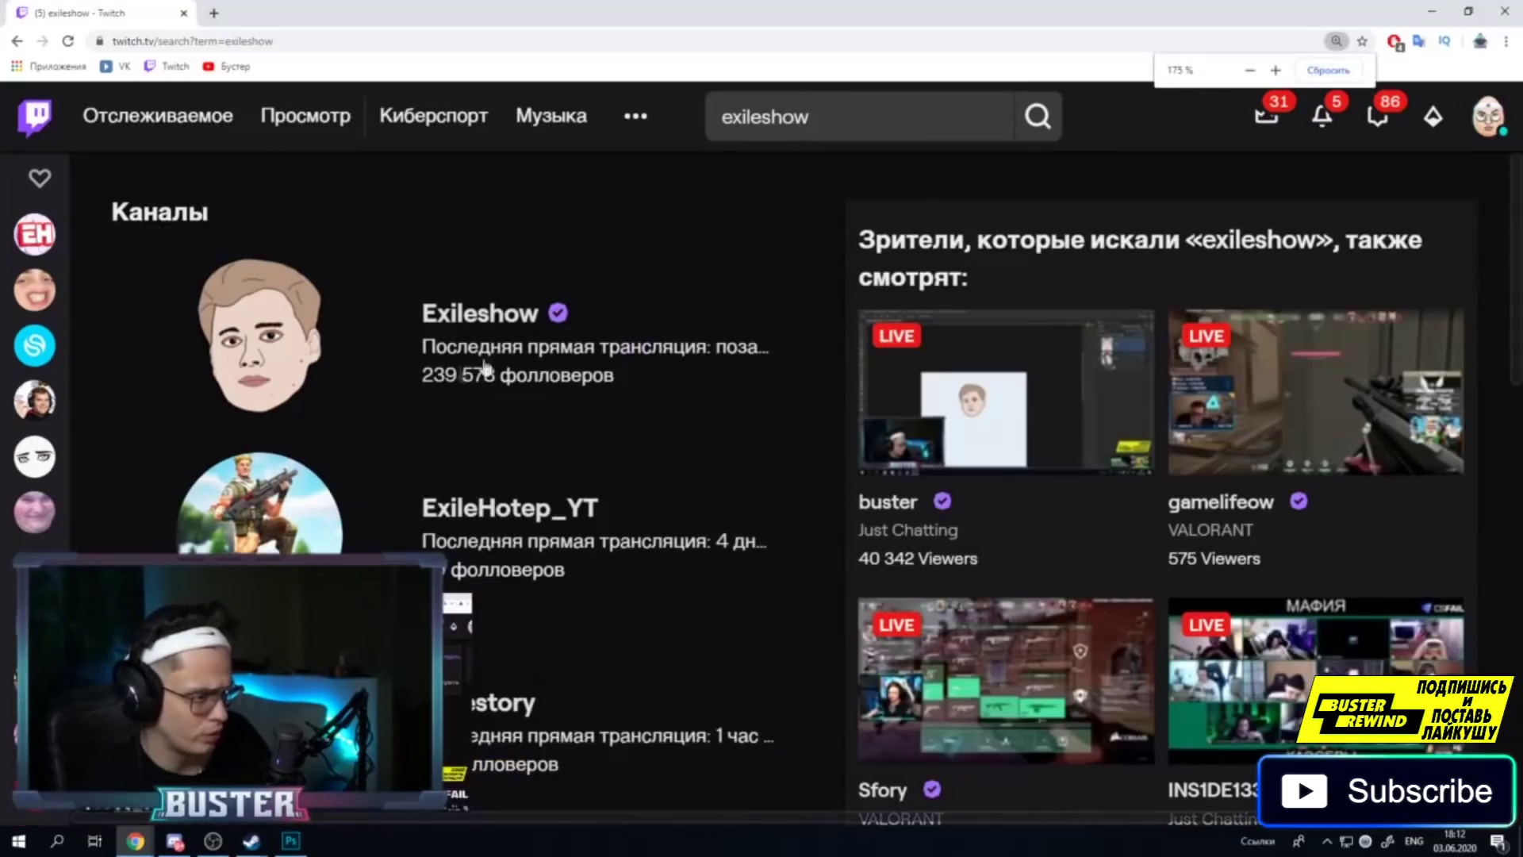
{"action": "scroll", "coordinate": [364, 371], "scroll_direction": "down", "scroll_amount": 1}
{"action": "scroll", "coordinate": [412, 408], "scroll_direction": "up", "scroll_amount": 2}
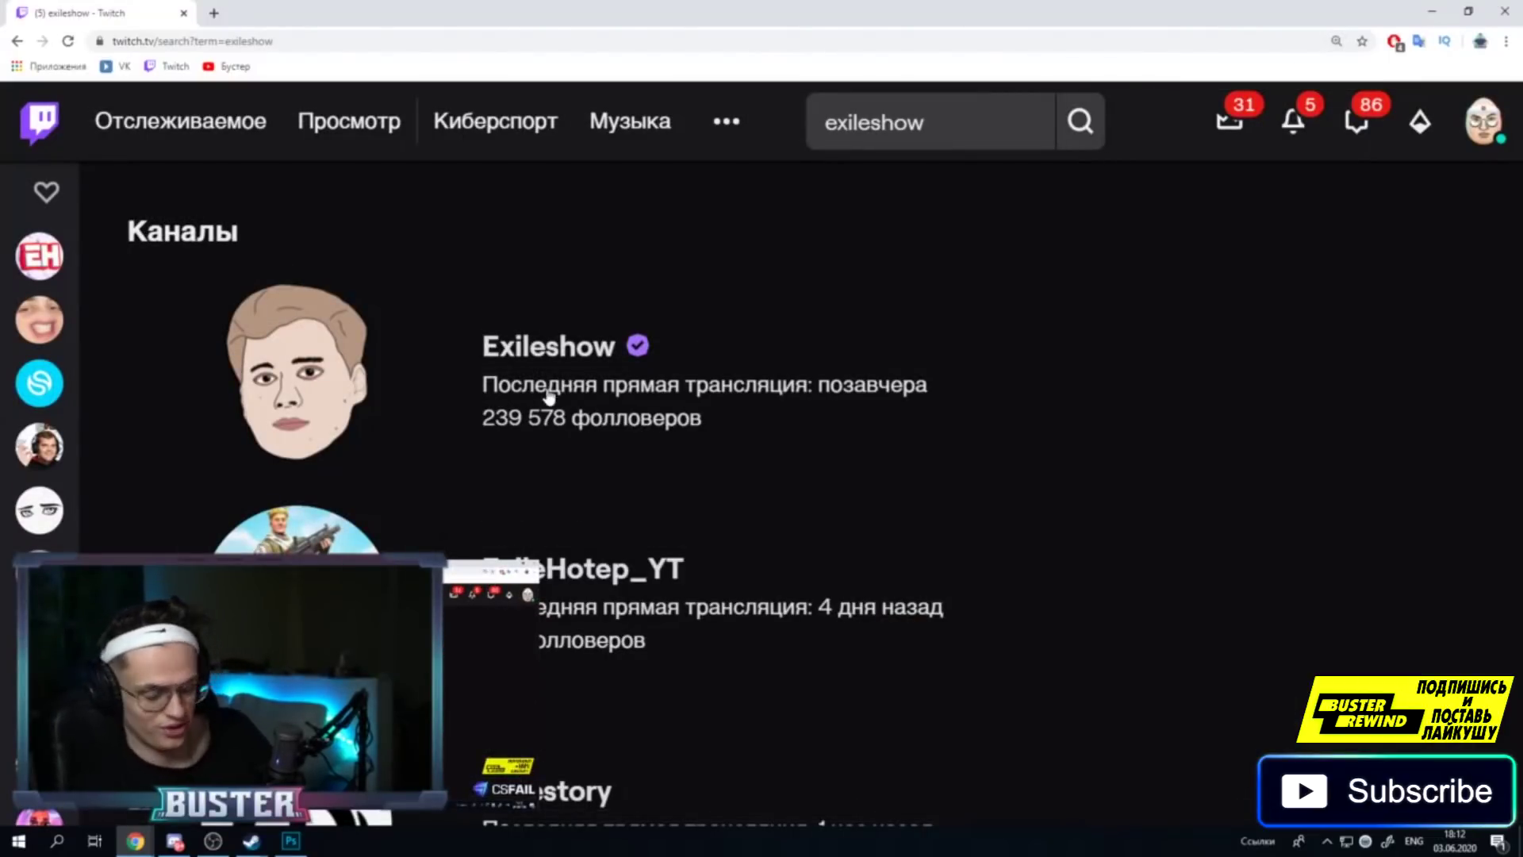
{"action": "scroll", "coordinate": [645, 431], "scroll_direction": "down", "scroll_amount": 1}
{"action": "scroll", "coordinate": [682, 436], "scroll_direction": "down", "scroll_amount": 1}
{"action": "scroll", "coordinate": [714, 436], "scroll_direction": "down", "scroll_amount": 1}
{"action": "left_click", "coordinate": [1316, 69]}
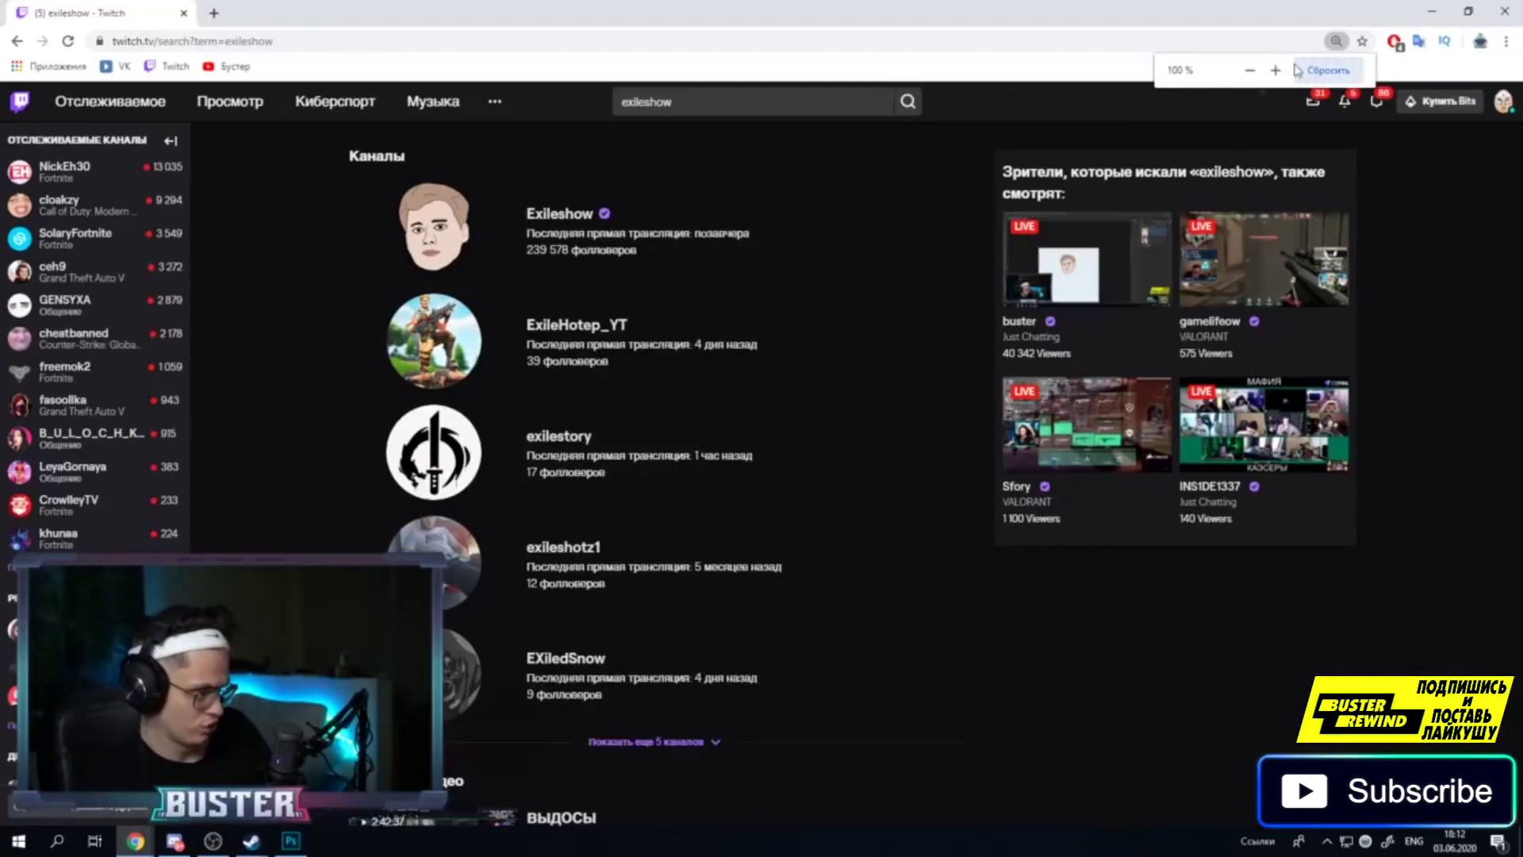